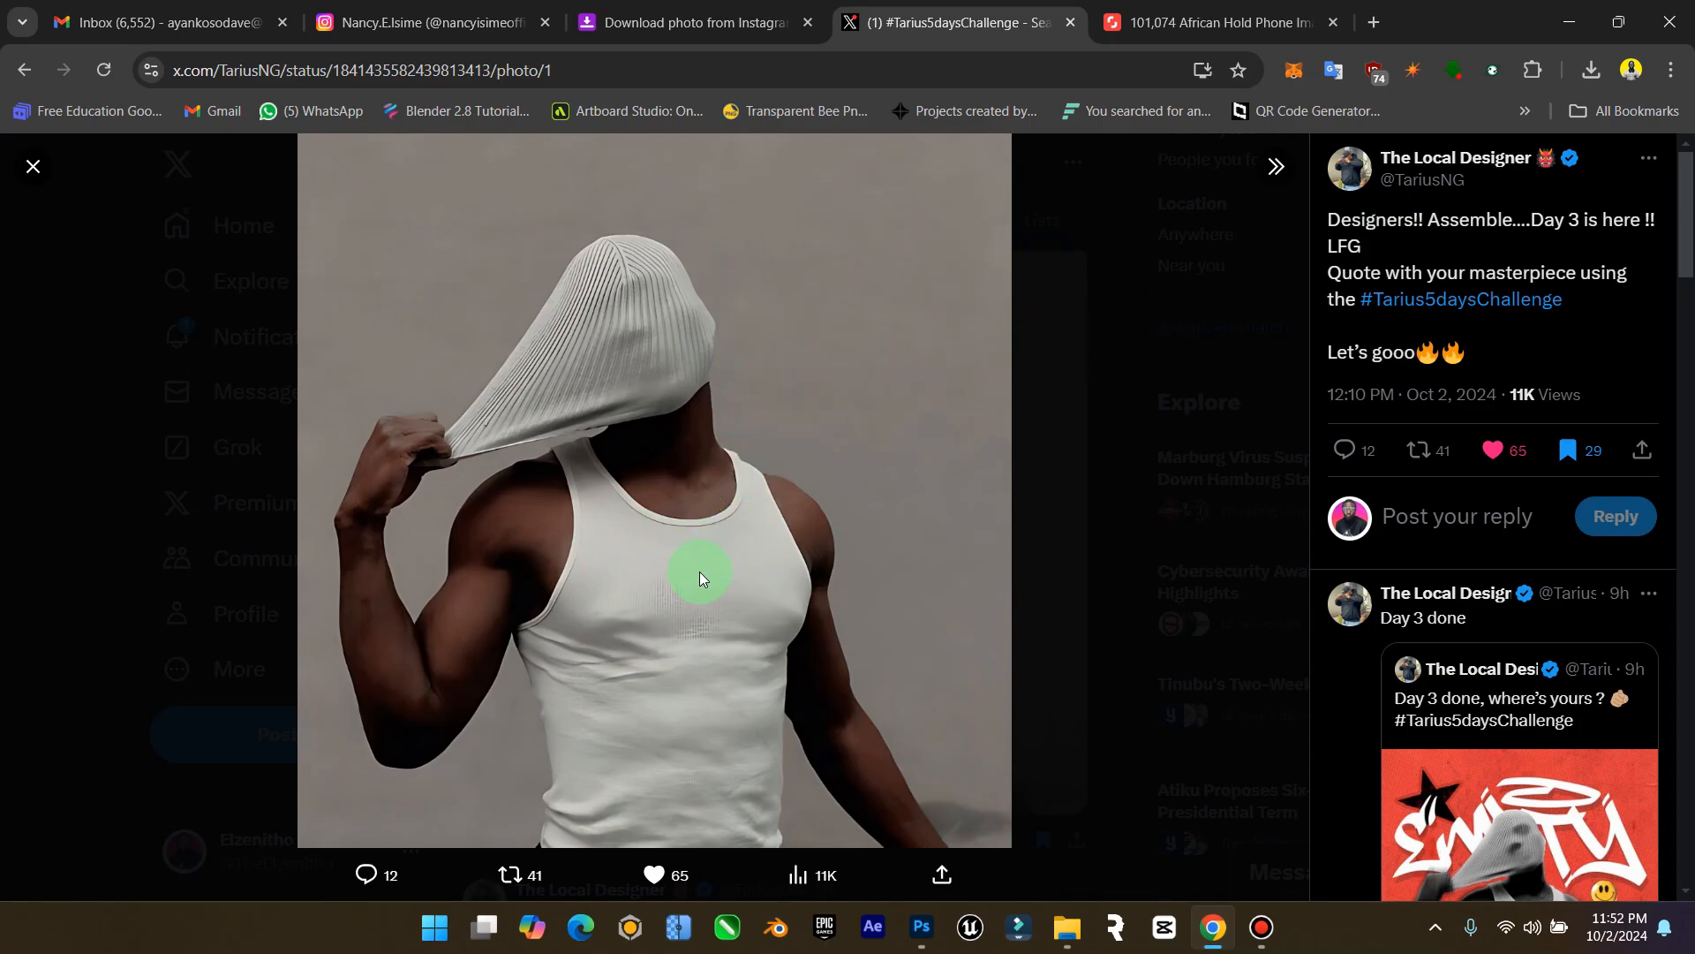
Switch to Photoshop and inspect the man's cutout by hiding and showing the original Background layer
click(921, 925)
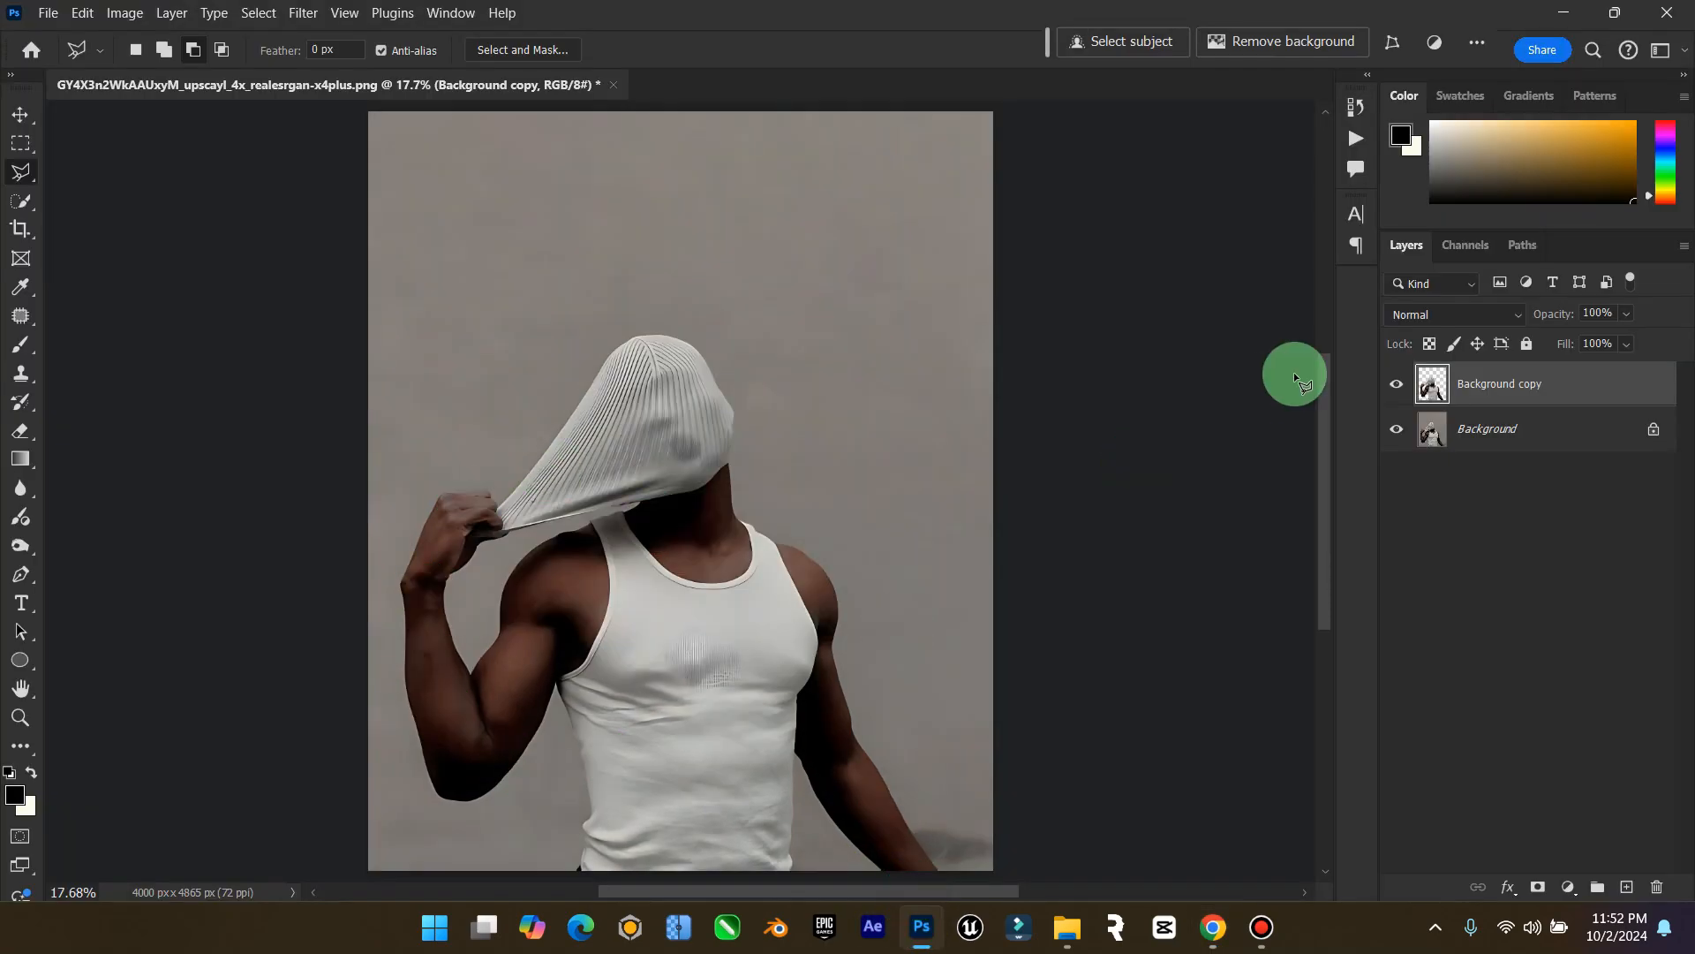
click(1395, 430)
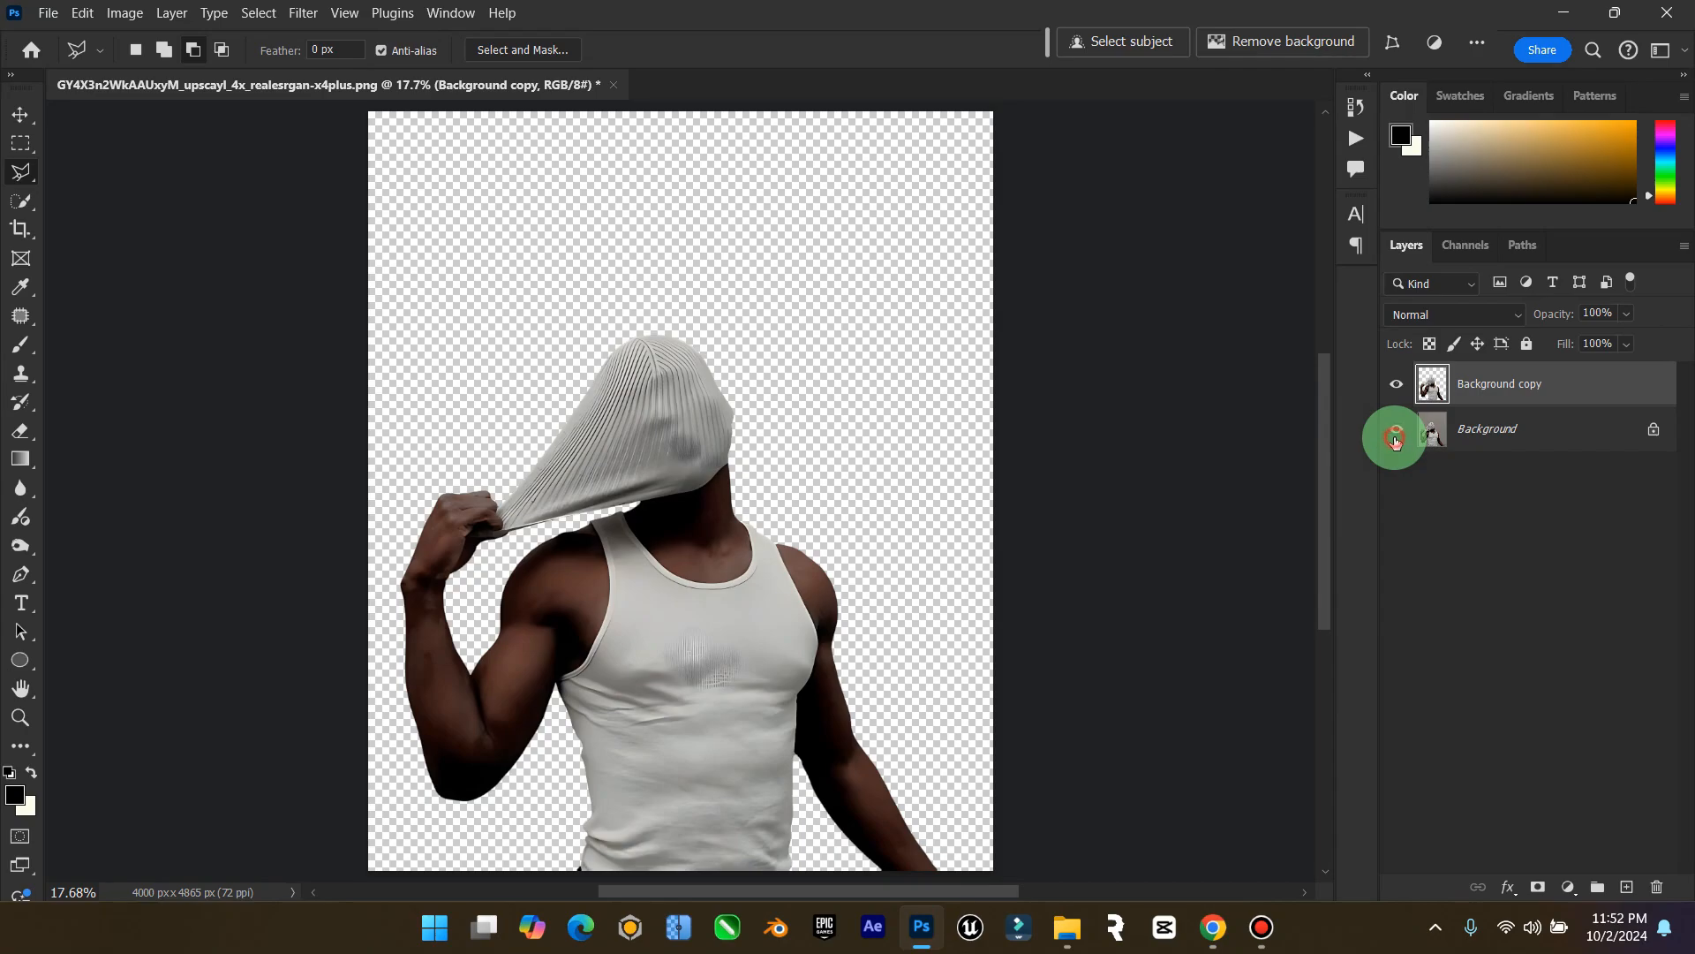
click(1395, 437)
click(20, 115)
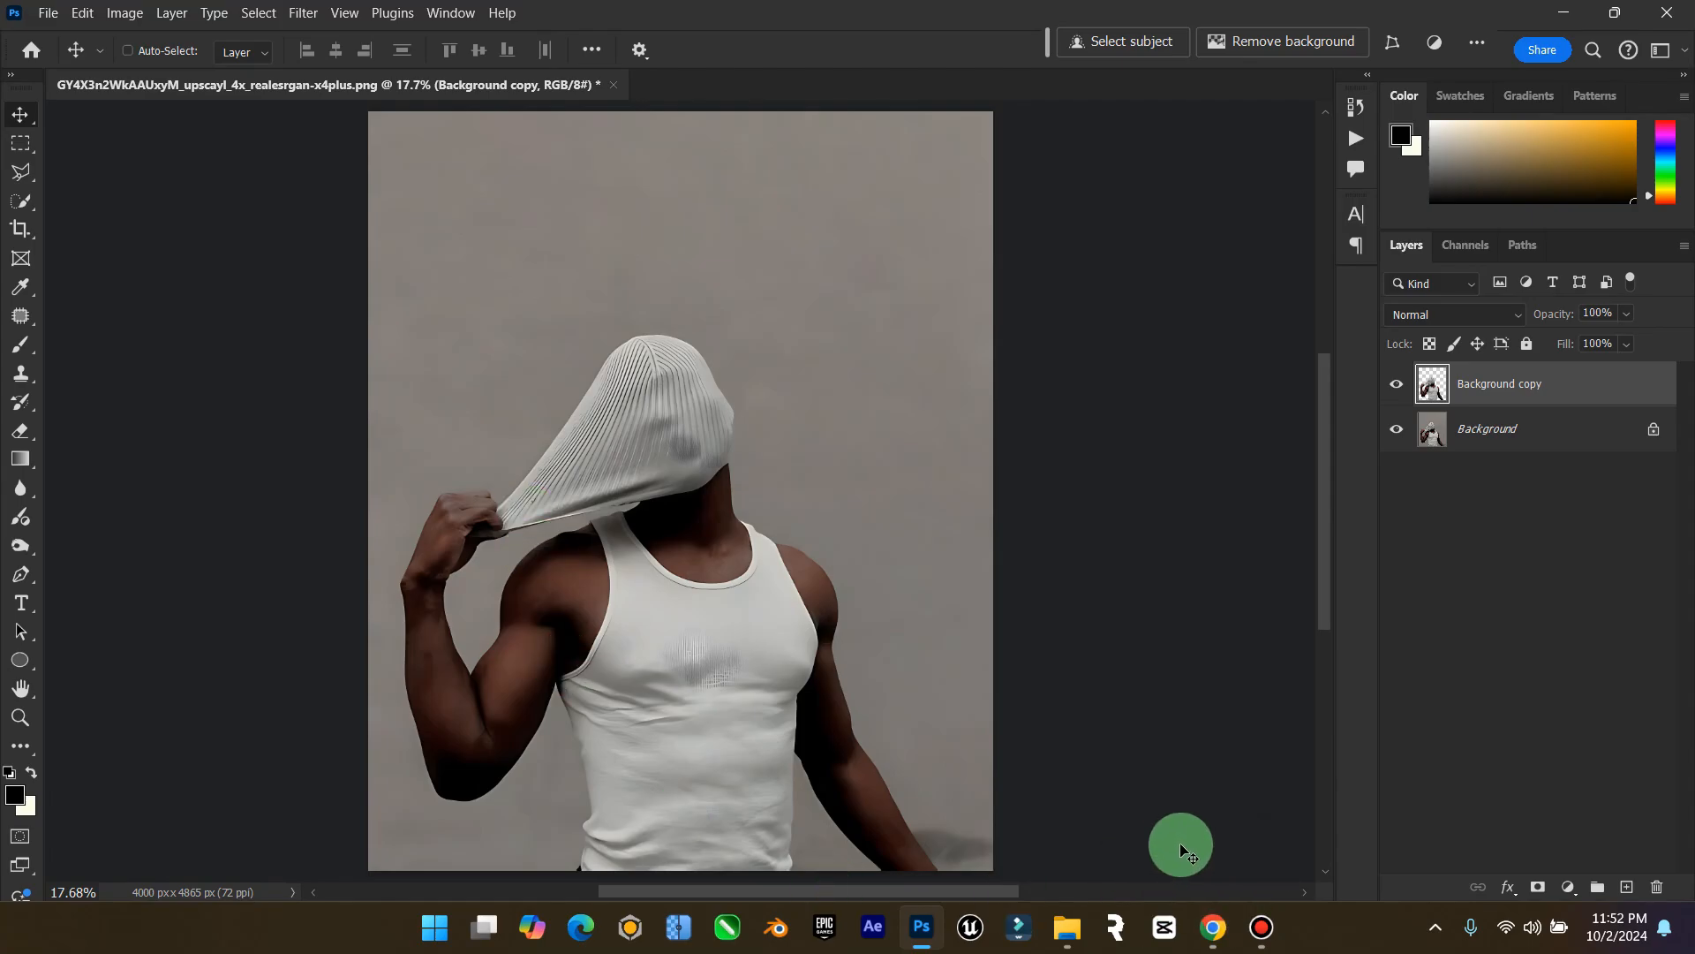
Switch to Chrome and browse the Shutterstock results for "african hold phone" to find a hand holding a phone
click(1212, 928)
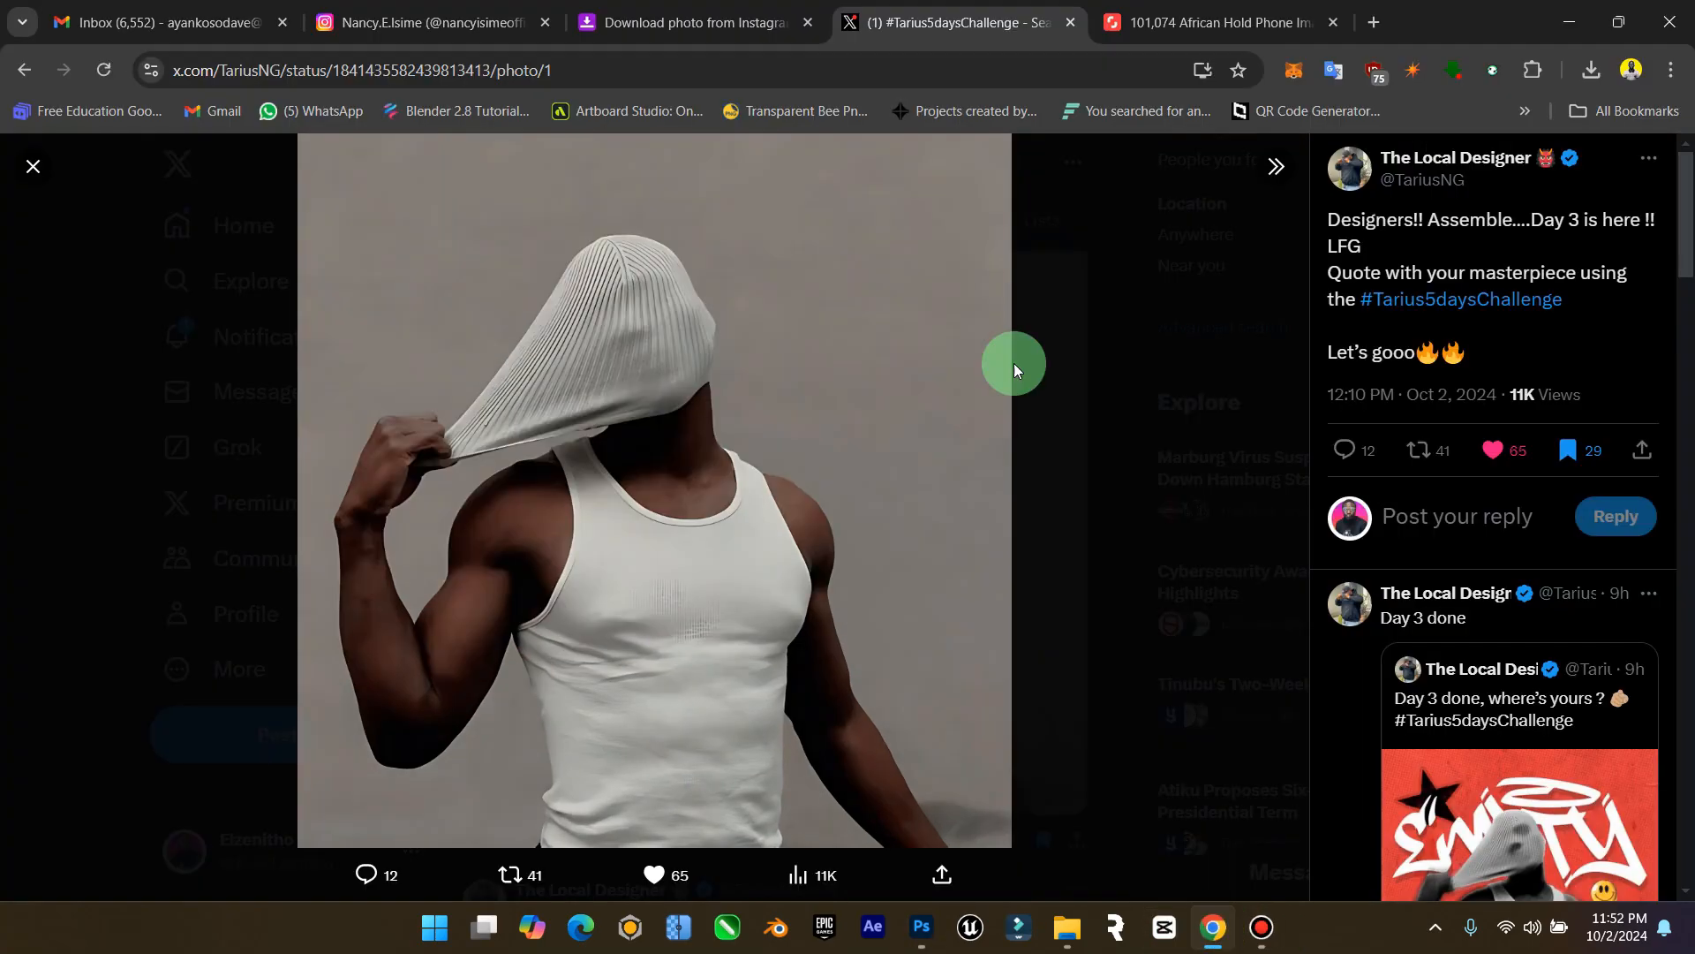
click(1188, 8)
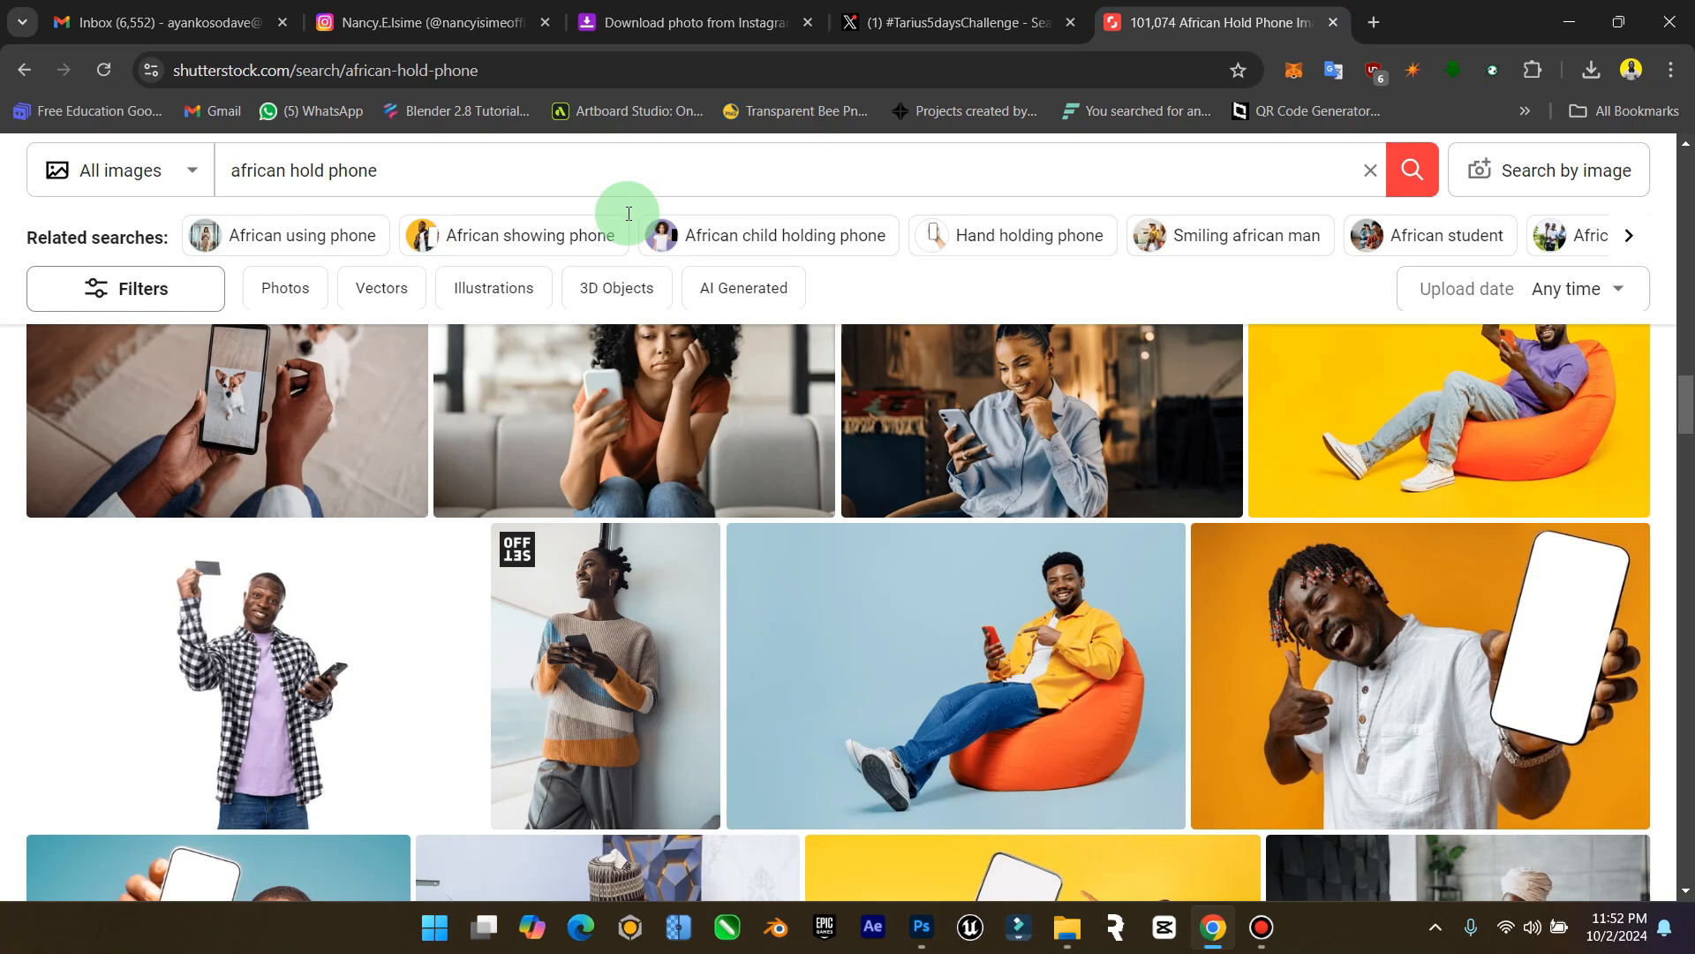
scroll(1015, 700, down, 2)
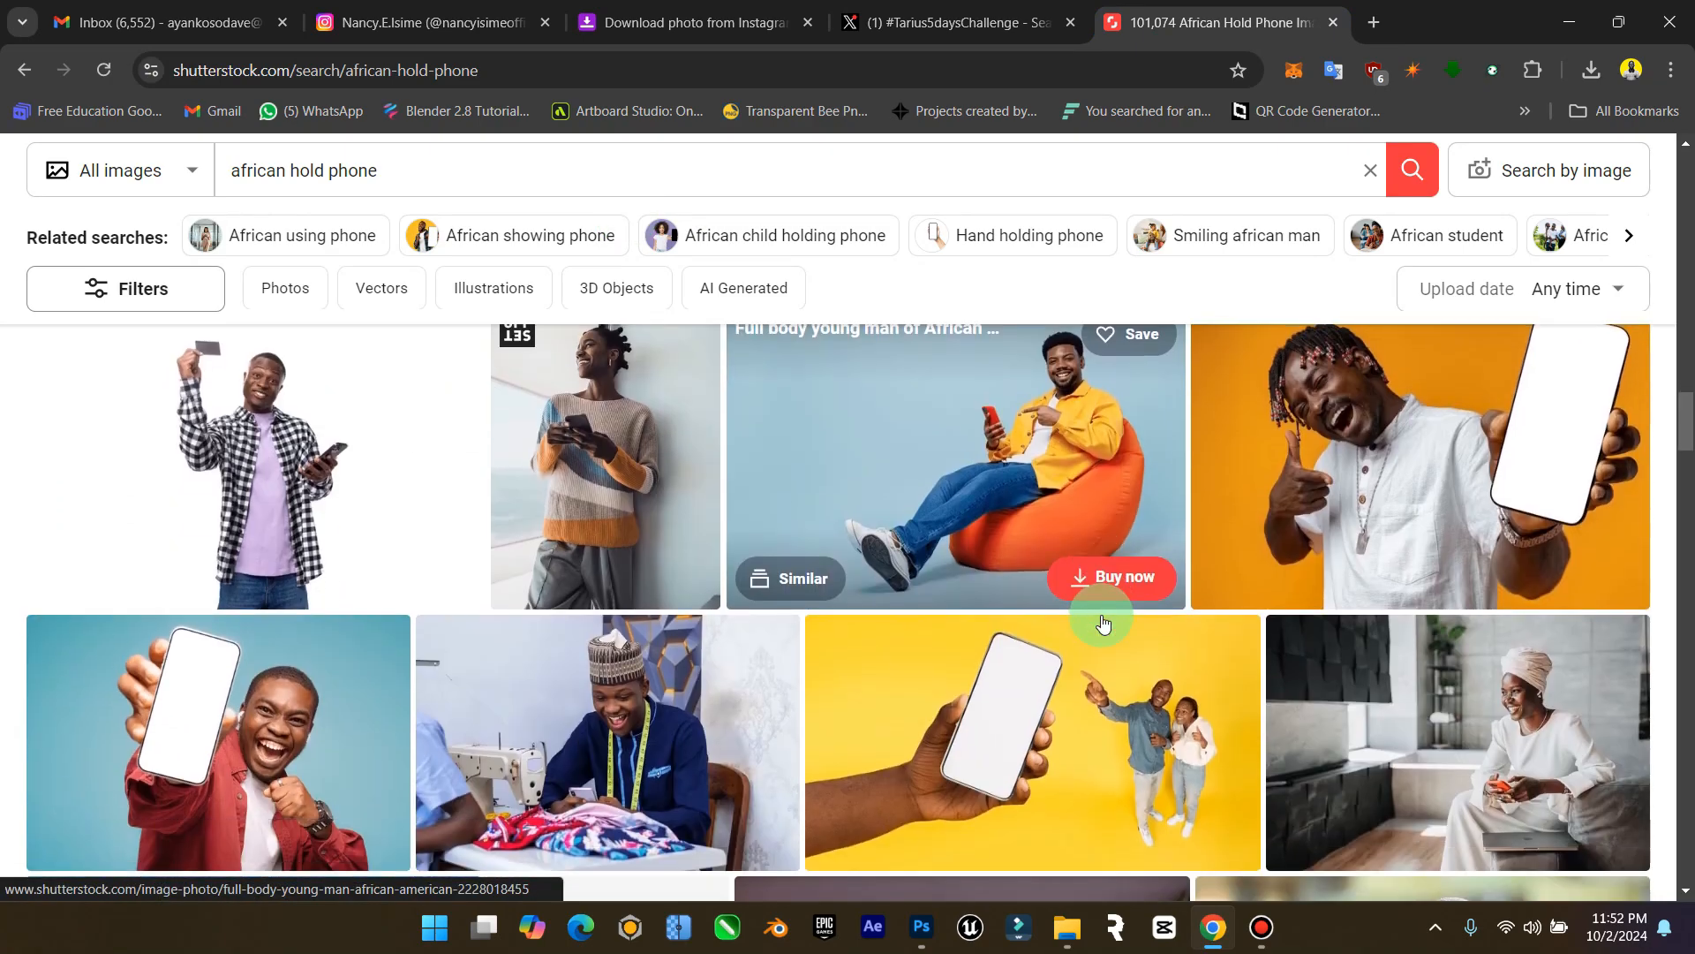
scroll(1104, 617, up, 3)
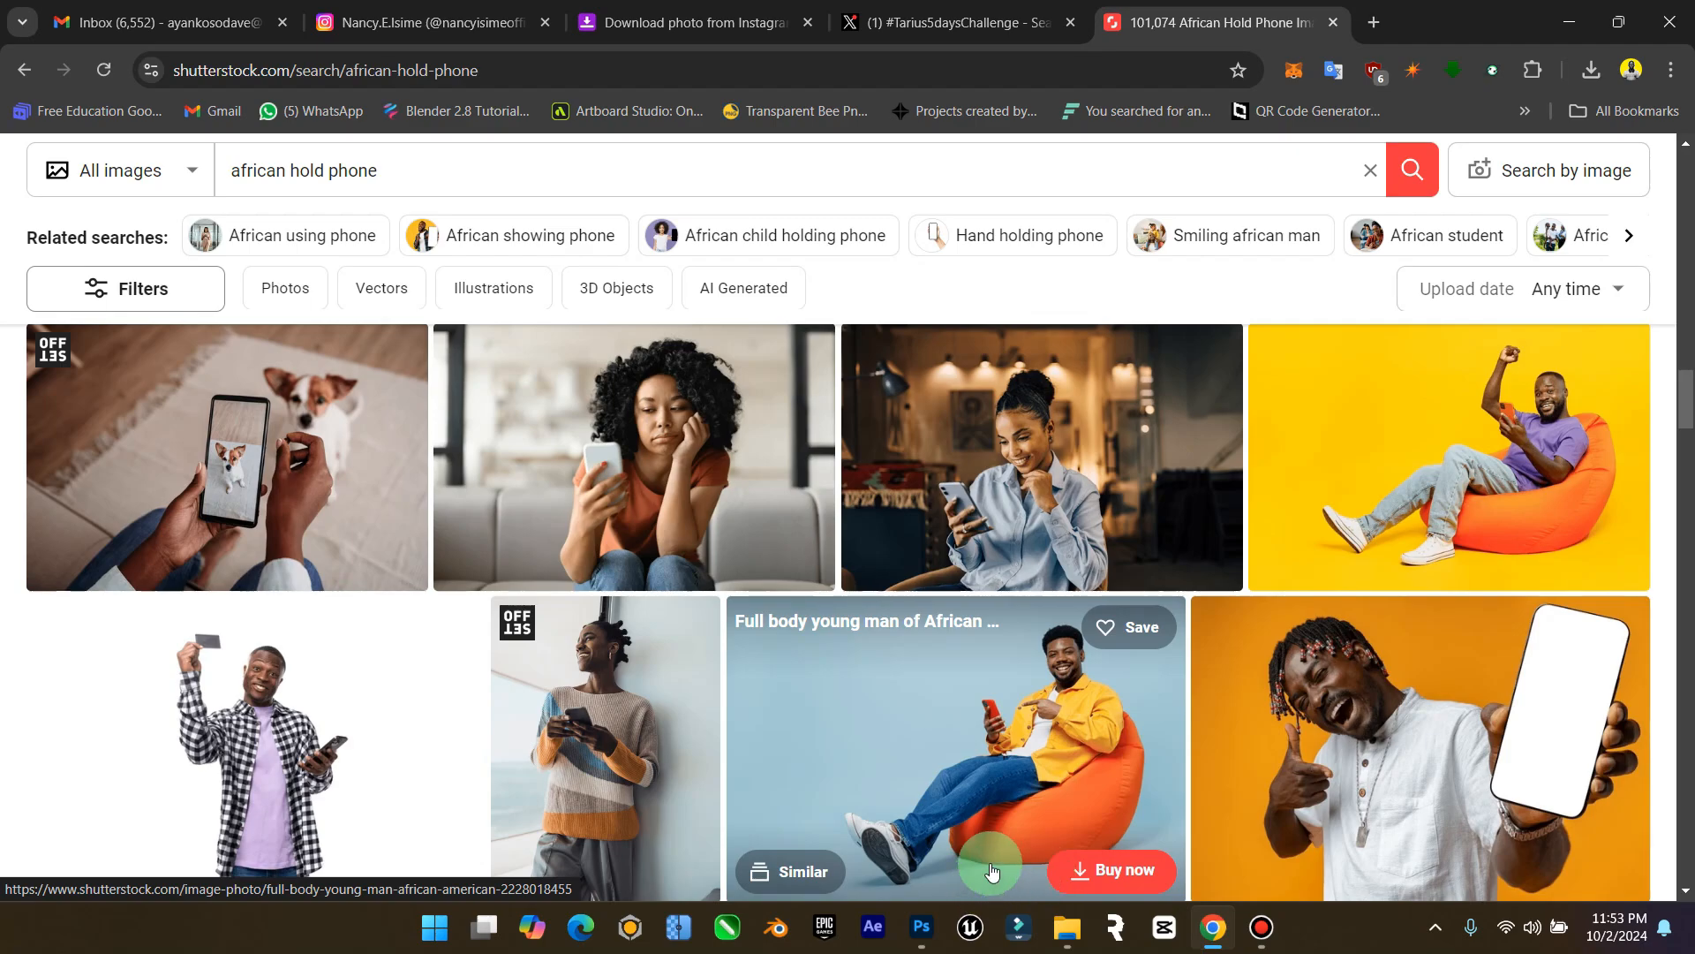
scroll(1025, 722, down, 2)
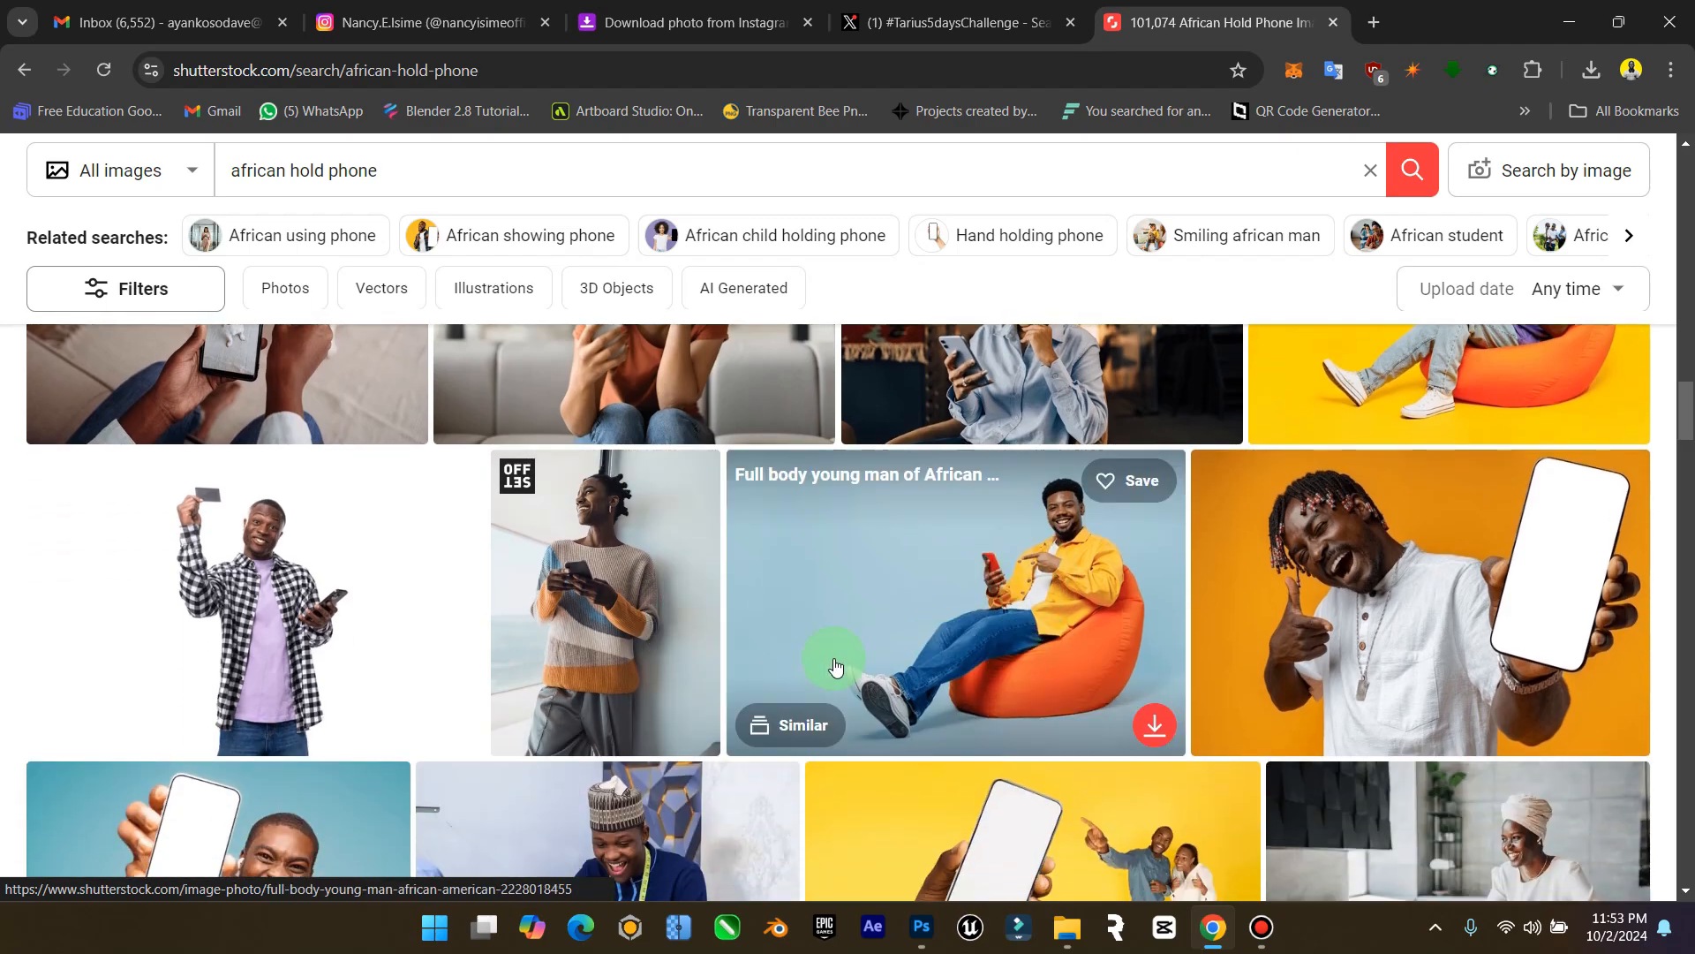
Open nohat.cc in a new browser tab
click(1377, 23)
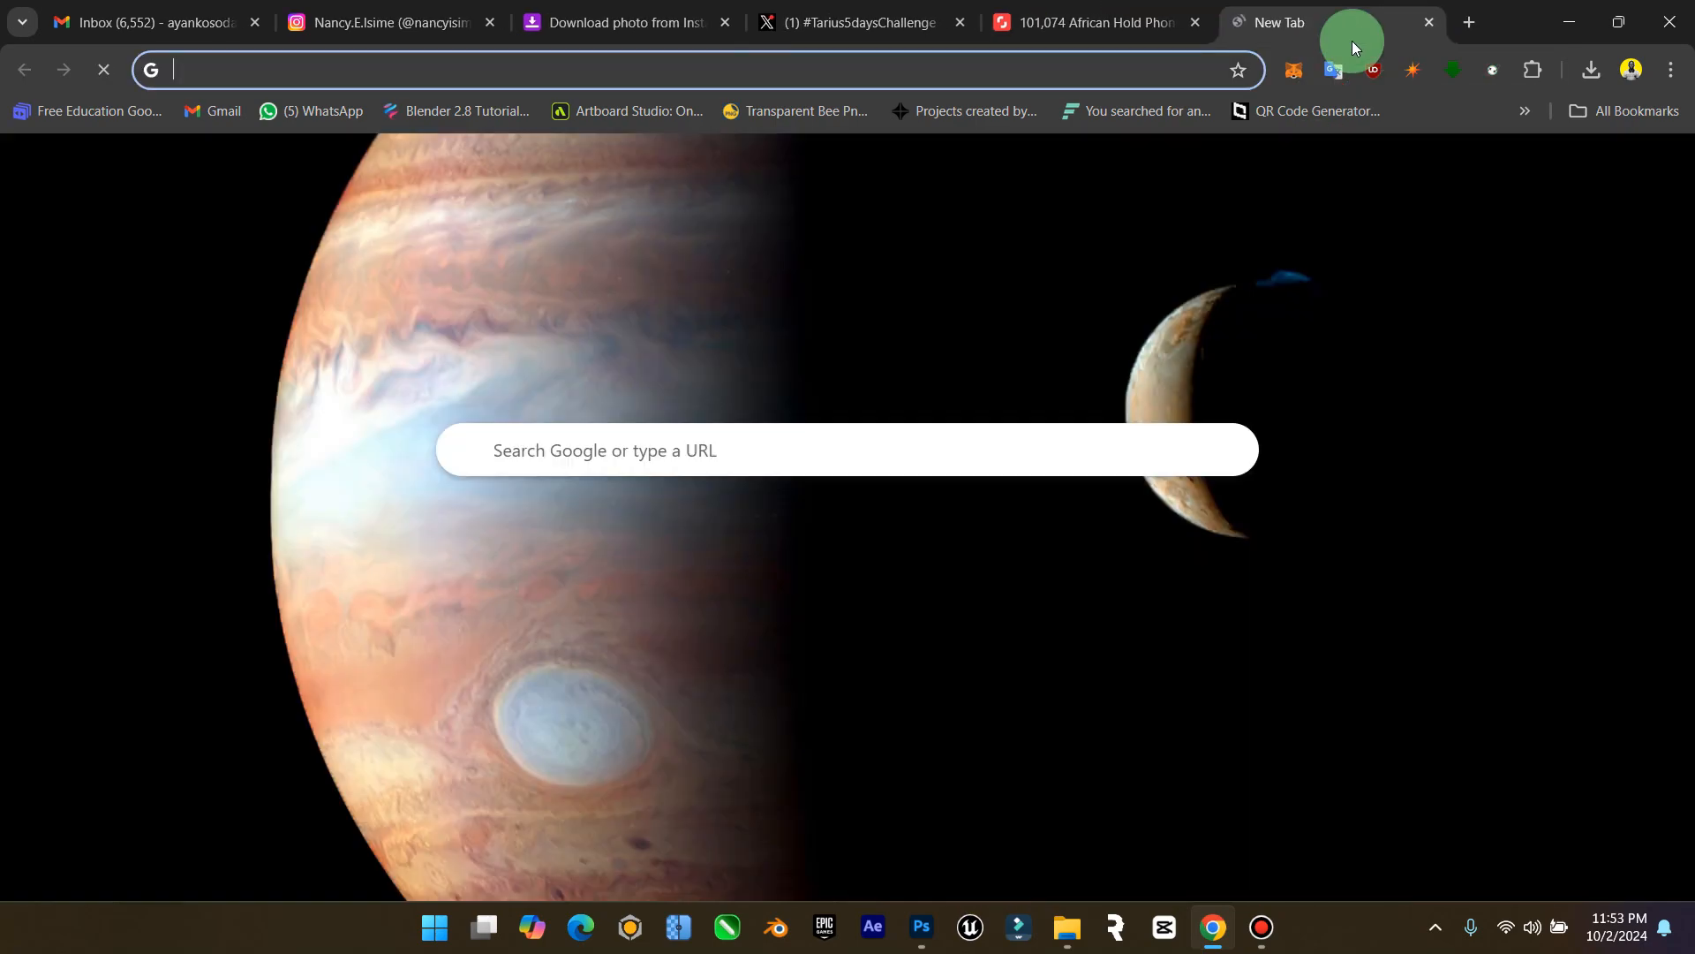
text(nohat.cc)
key(Return)
Copy the link address of the Shutterstock photo of the man in a yellow shirt sitting on an orange beanbag
click(1095, 22)
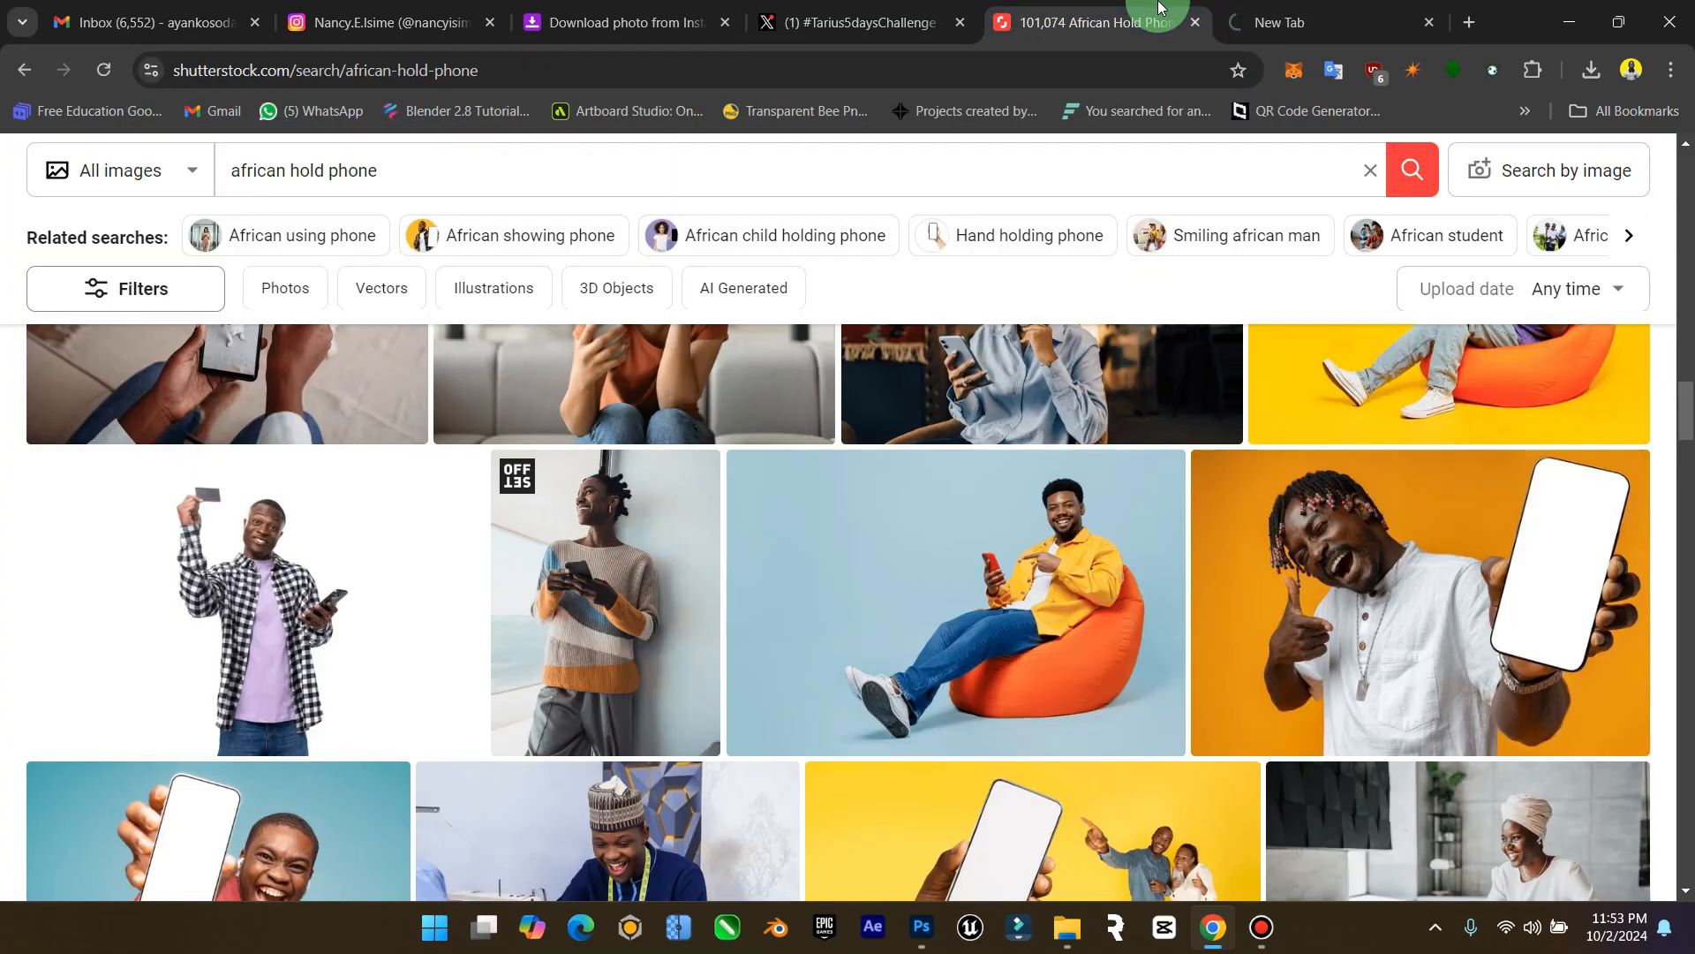
right_click(946, 502)
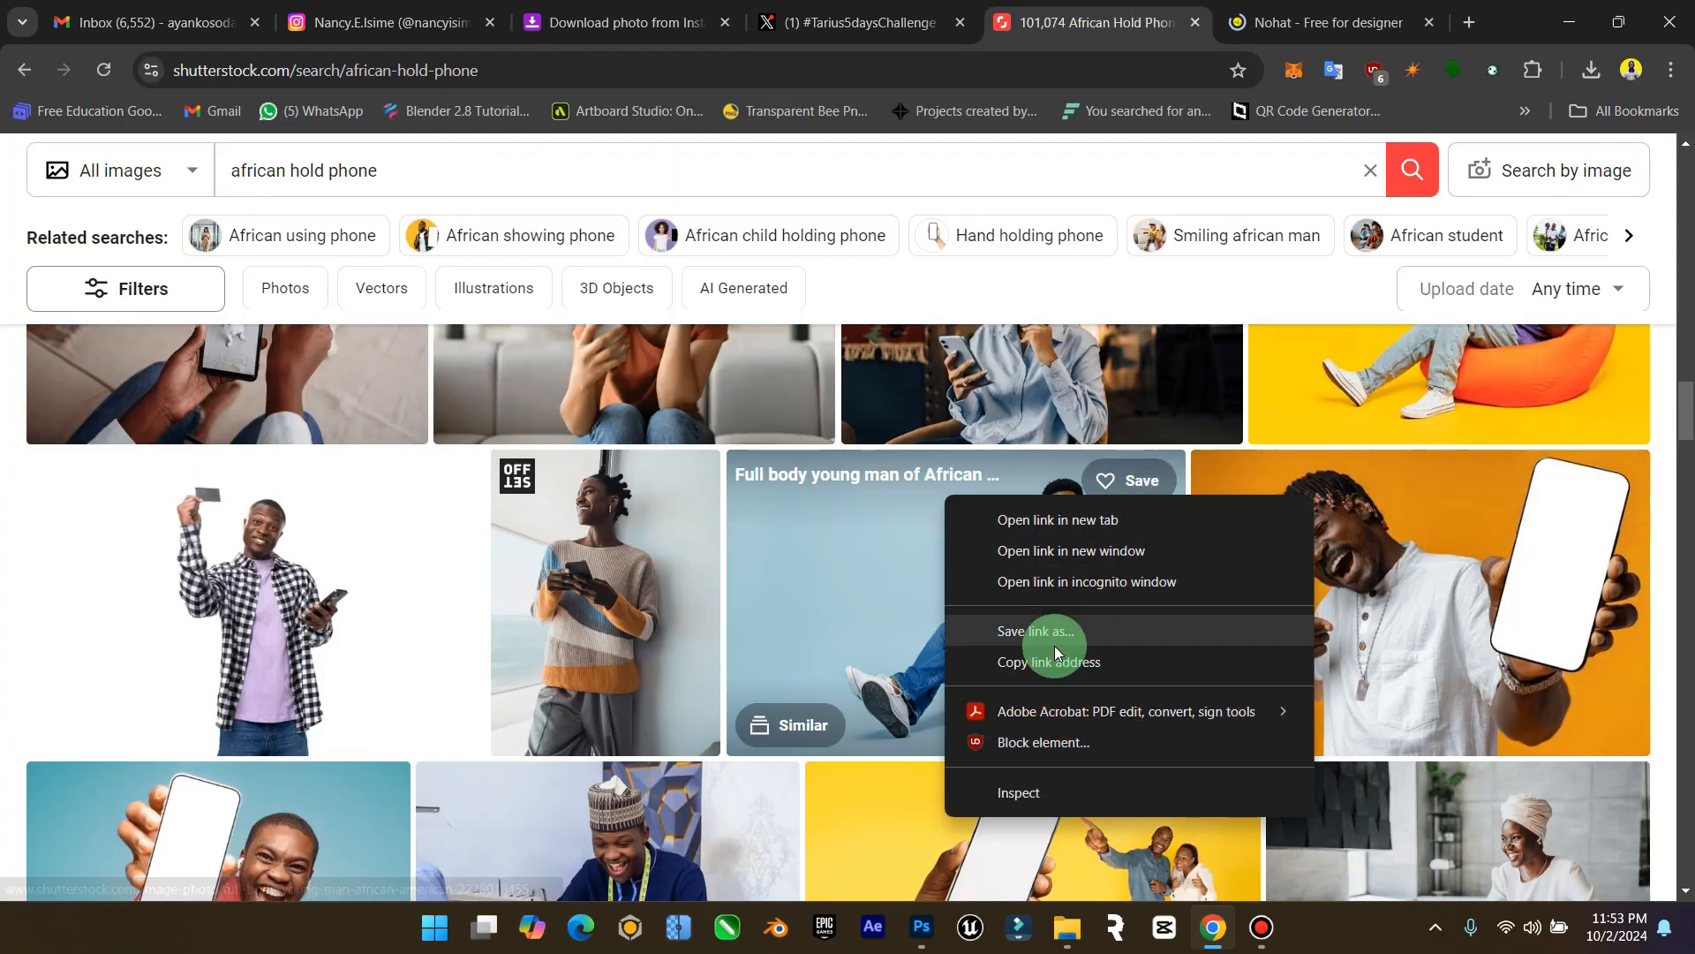
click(1060, 662)
Search Nohat's Find Stock tool for the copied Shutterstock link and request the matching stock file
click(1276, 22)
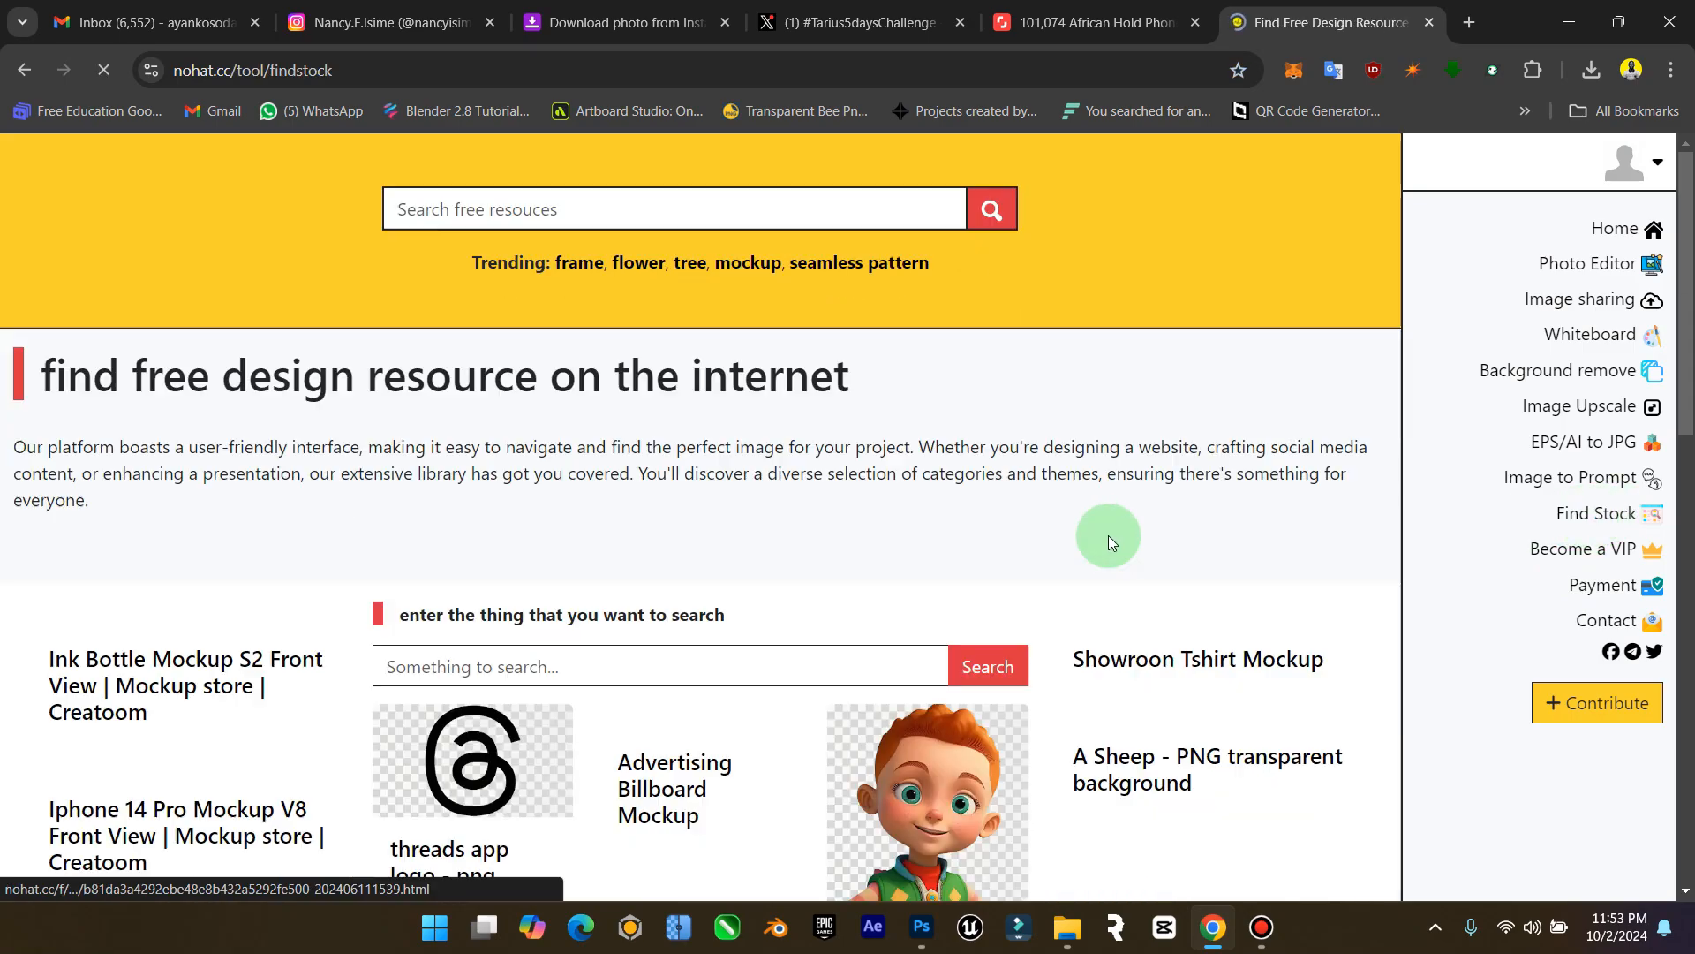
click(594, 653)
key(ctrl+v)
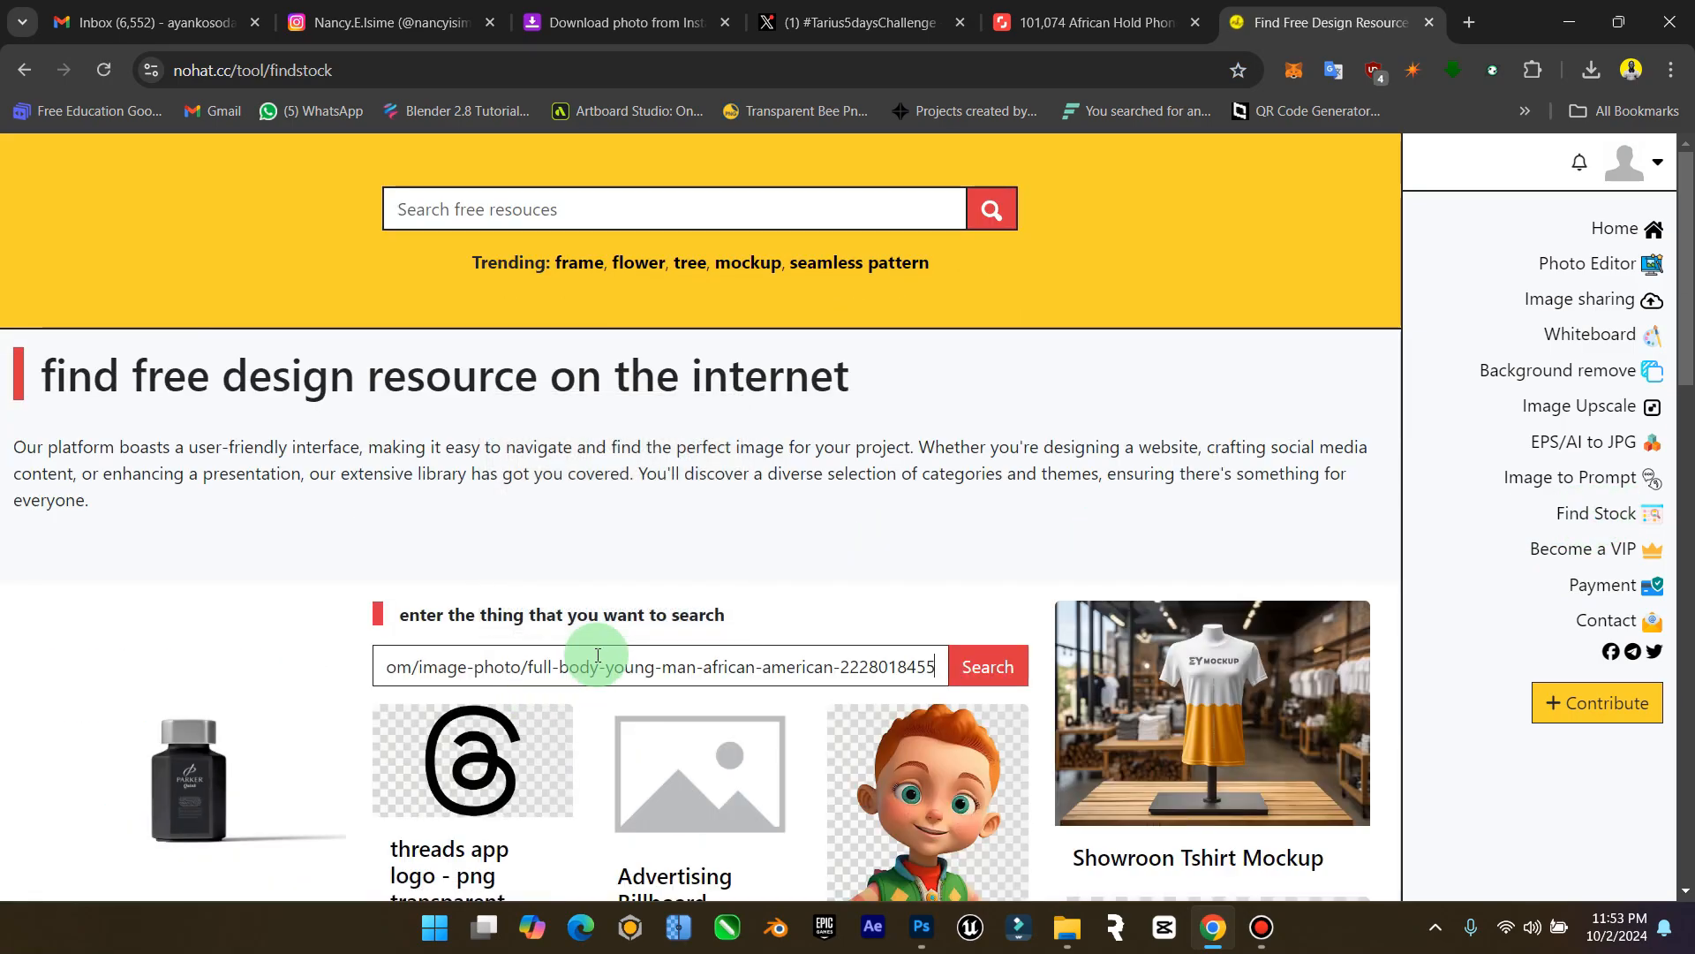
key(Return)
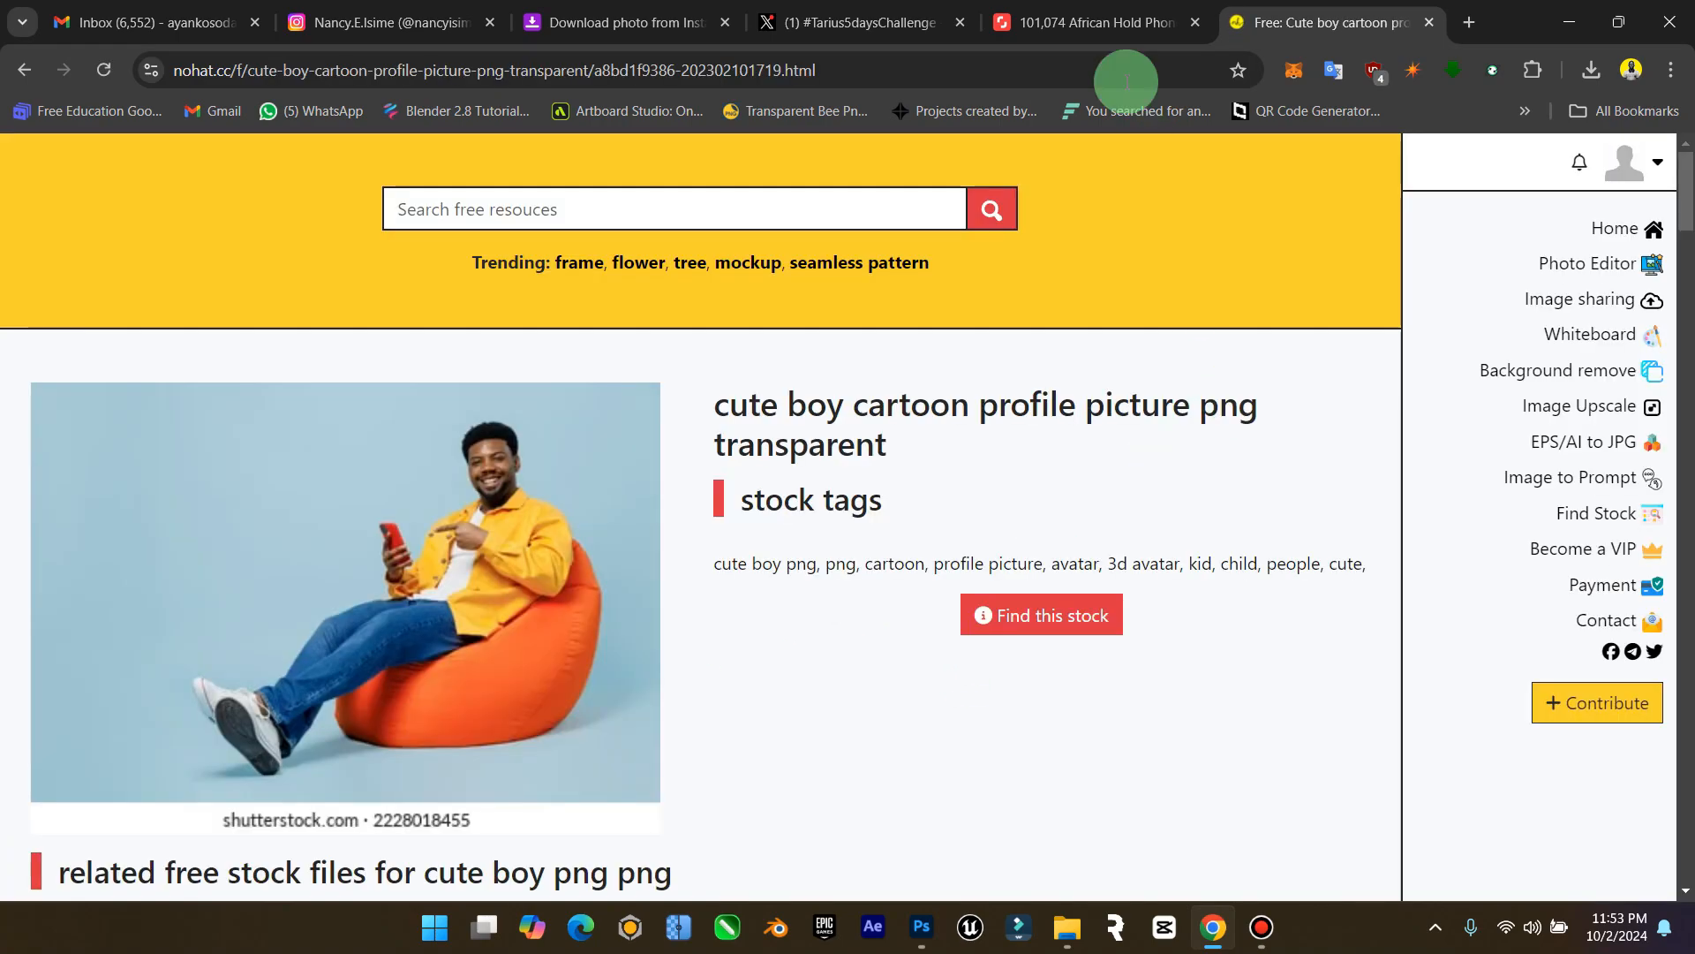
click(1043, 613)
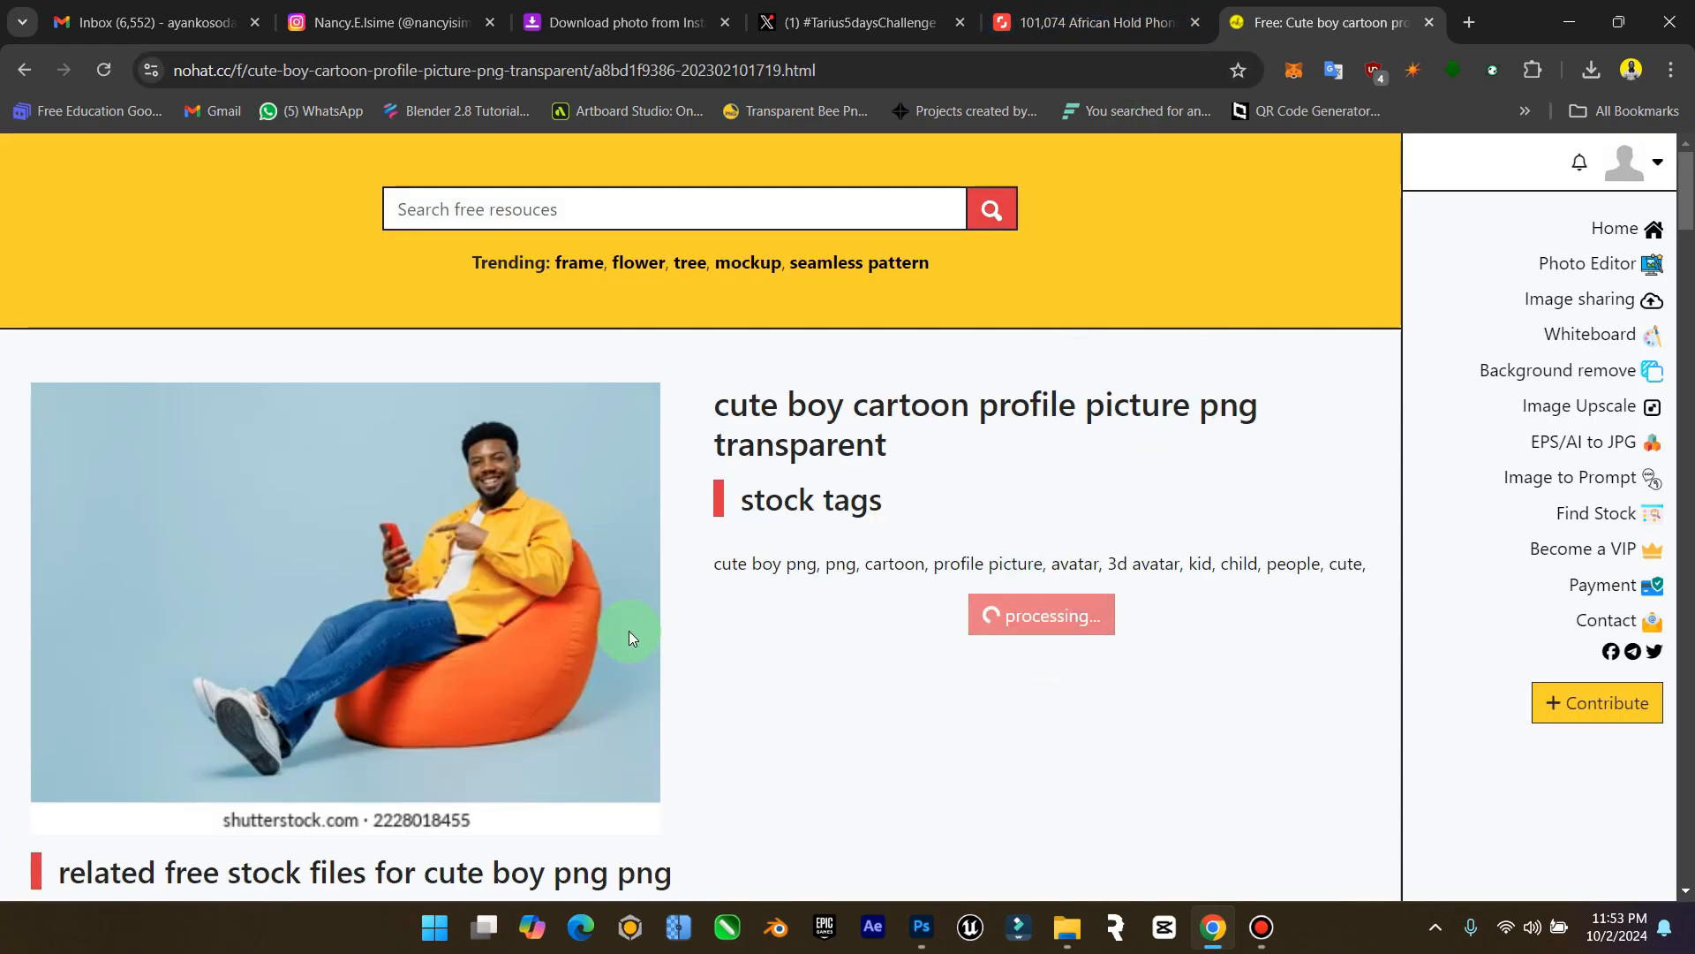
click(1071, 613)
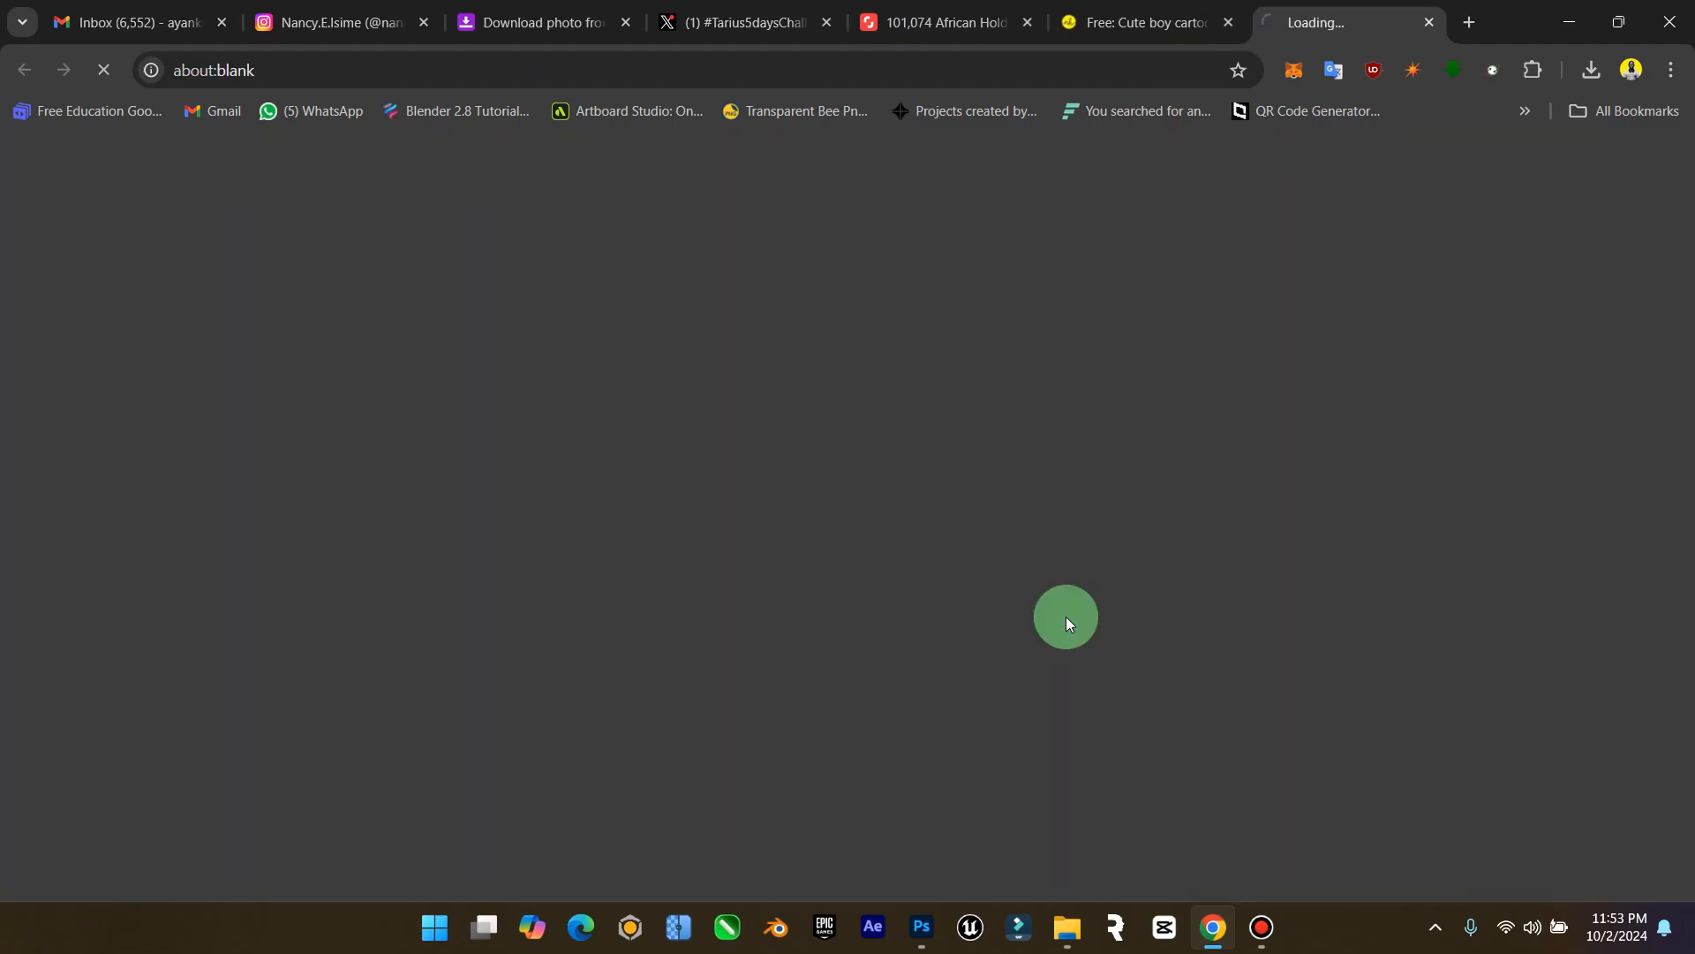
Open the retrieved beanbag photo at full size in its own browser tab
scroll(635, 649, down, 3)
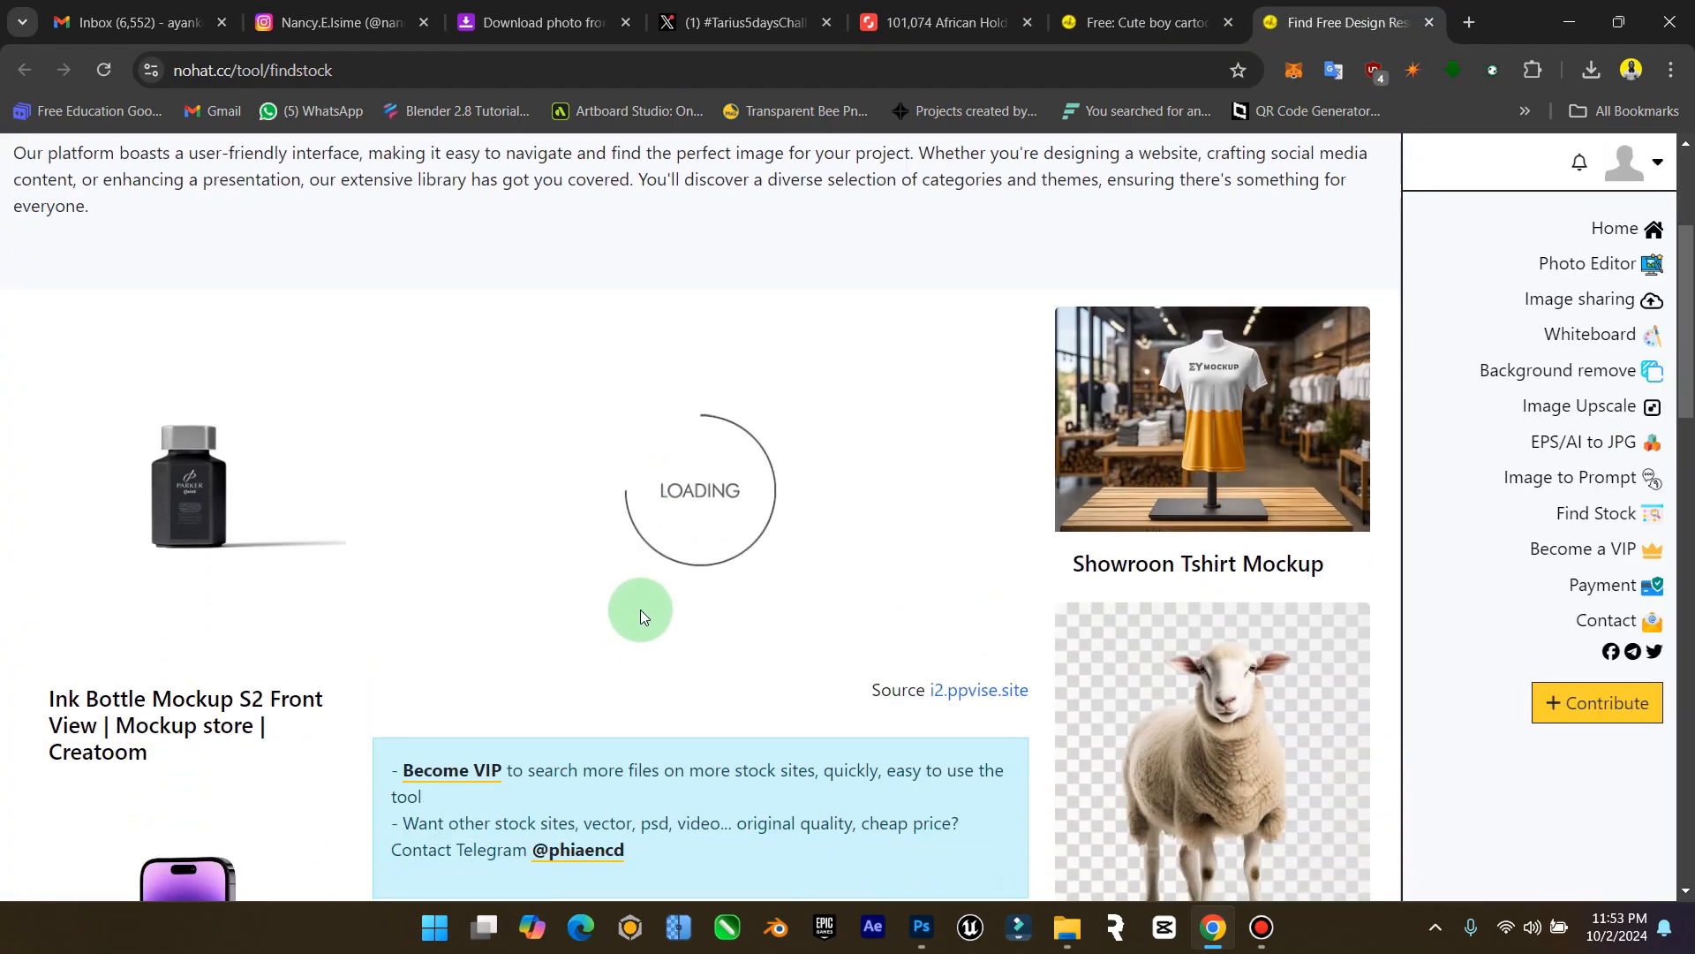
right_click(774, 372)
right_click(625, 387)
click(717, 403)
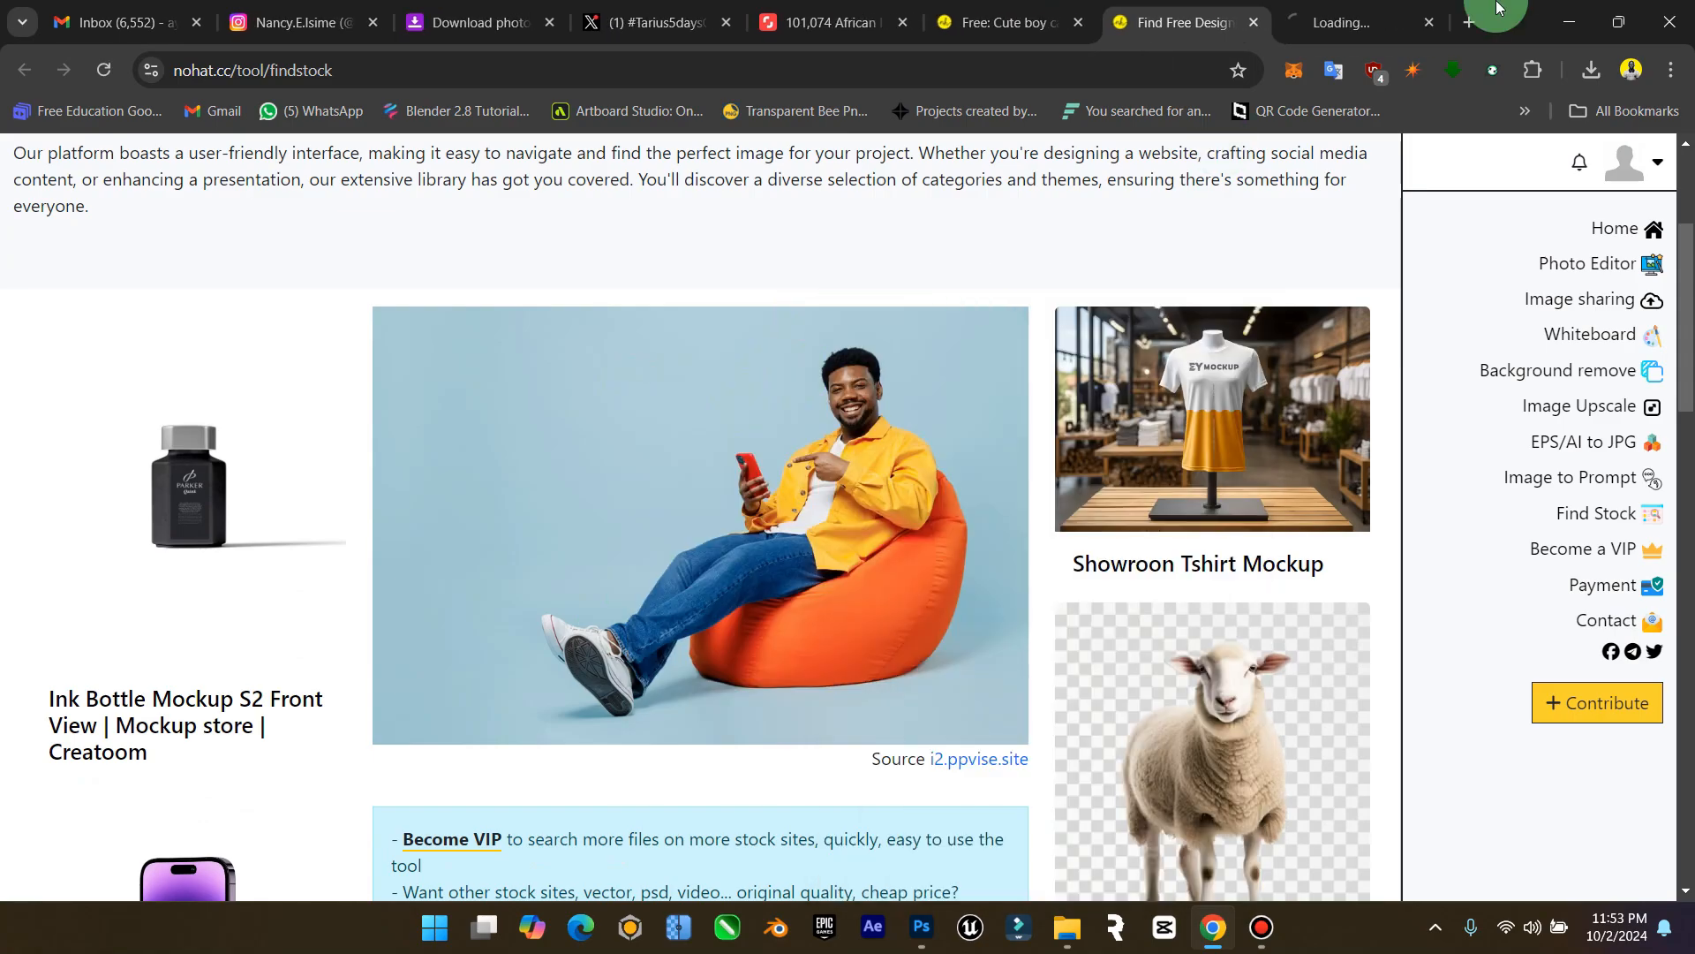
click(1351, 20)
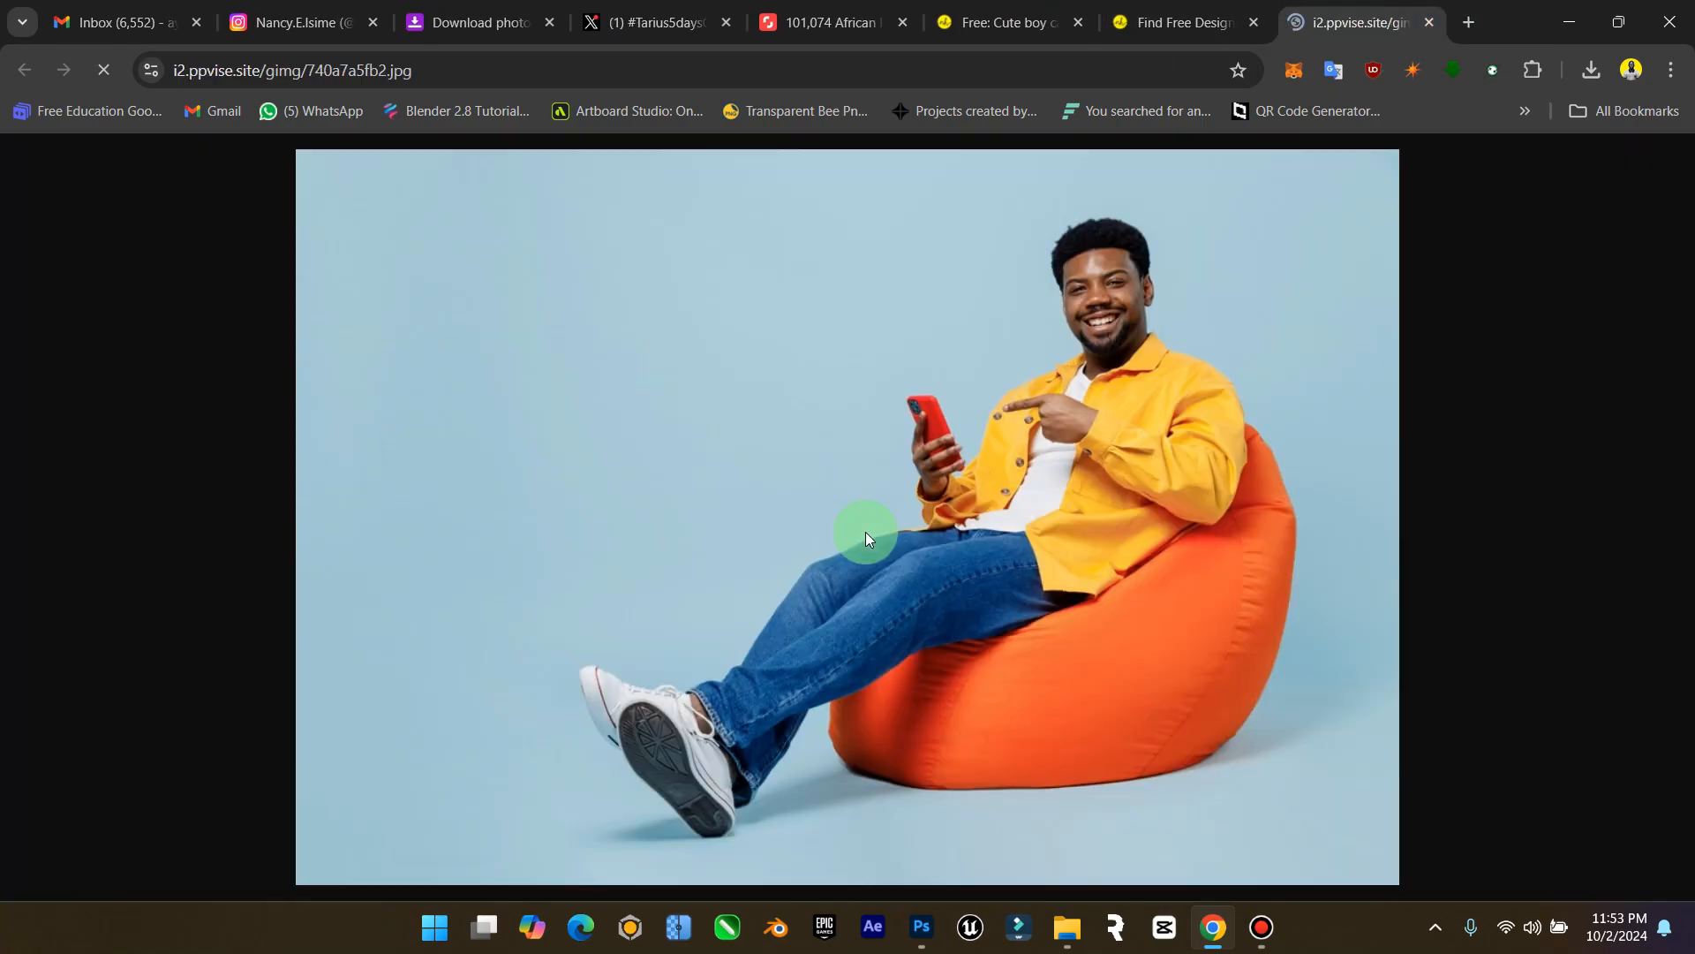
Save the beanbag photo to Downloads as the JPEG image 740a7a5fb2
right_click(908, 388)
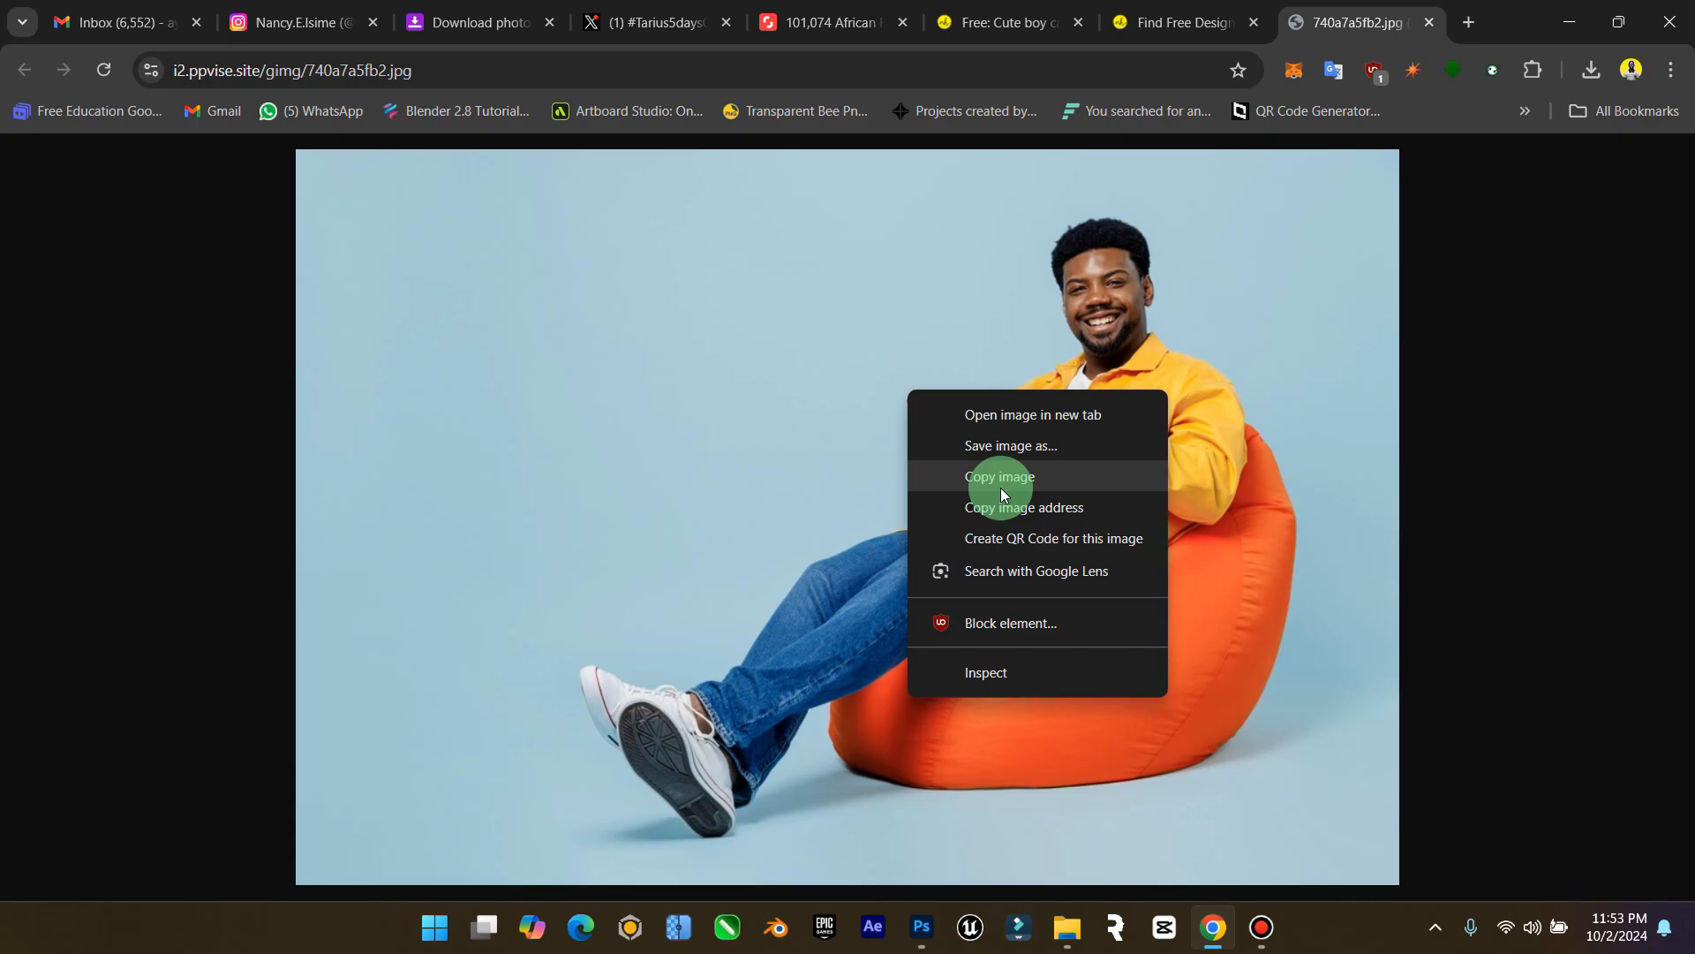
click(1015, 446)
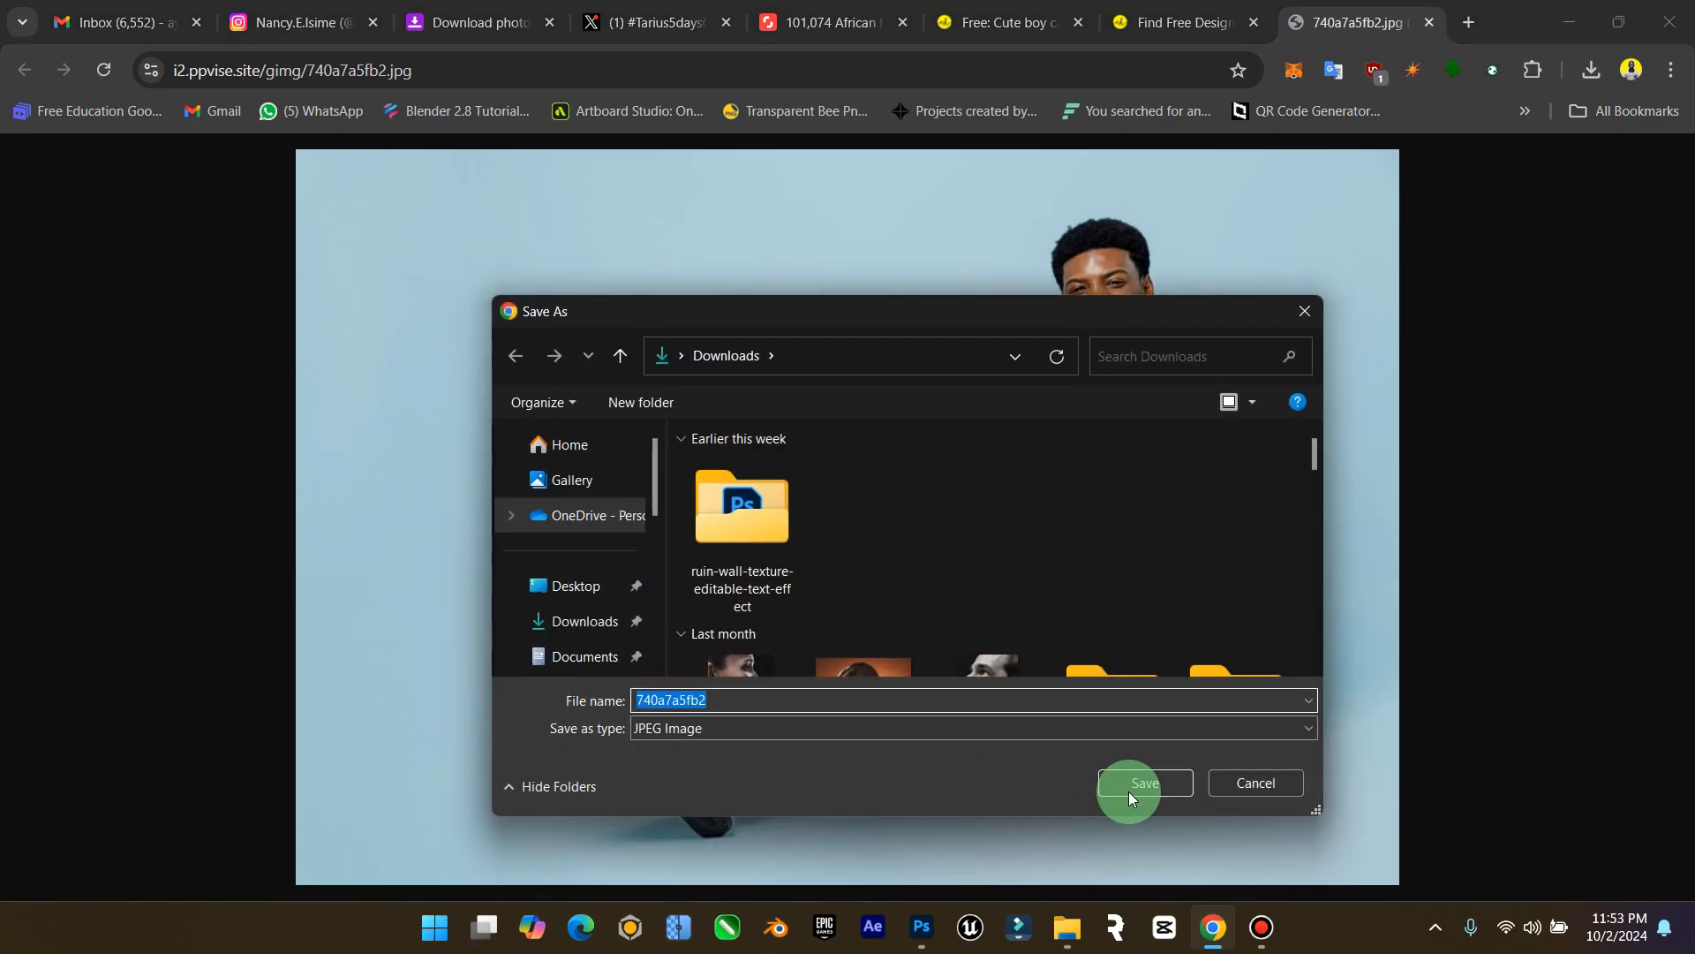
click(1128, 791)
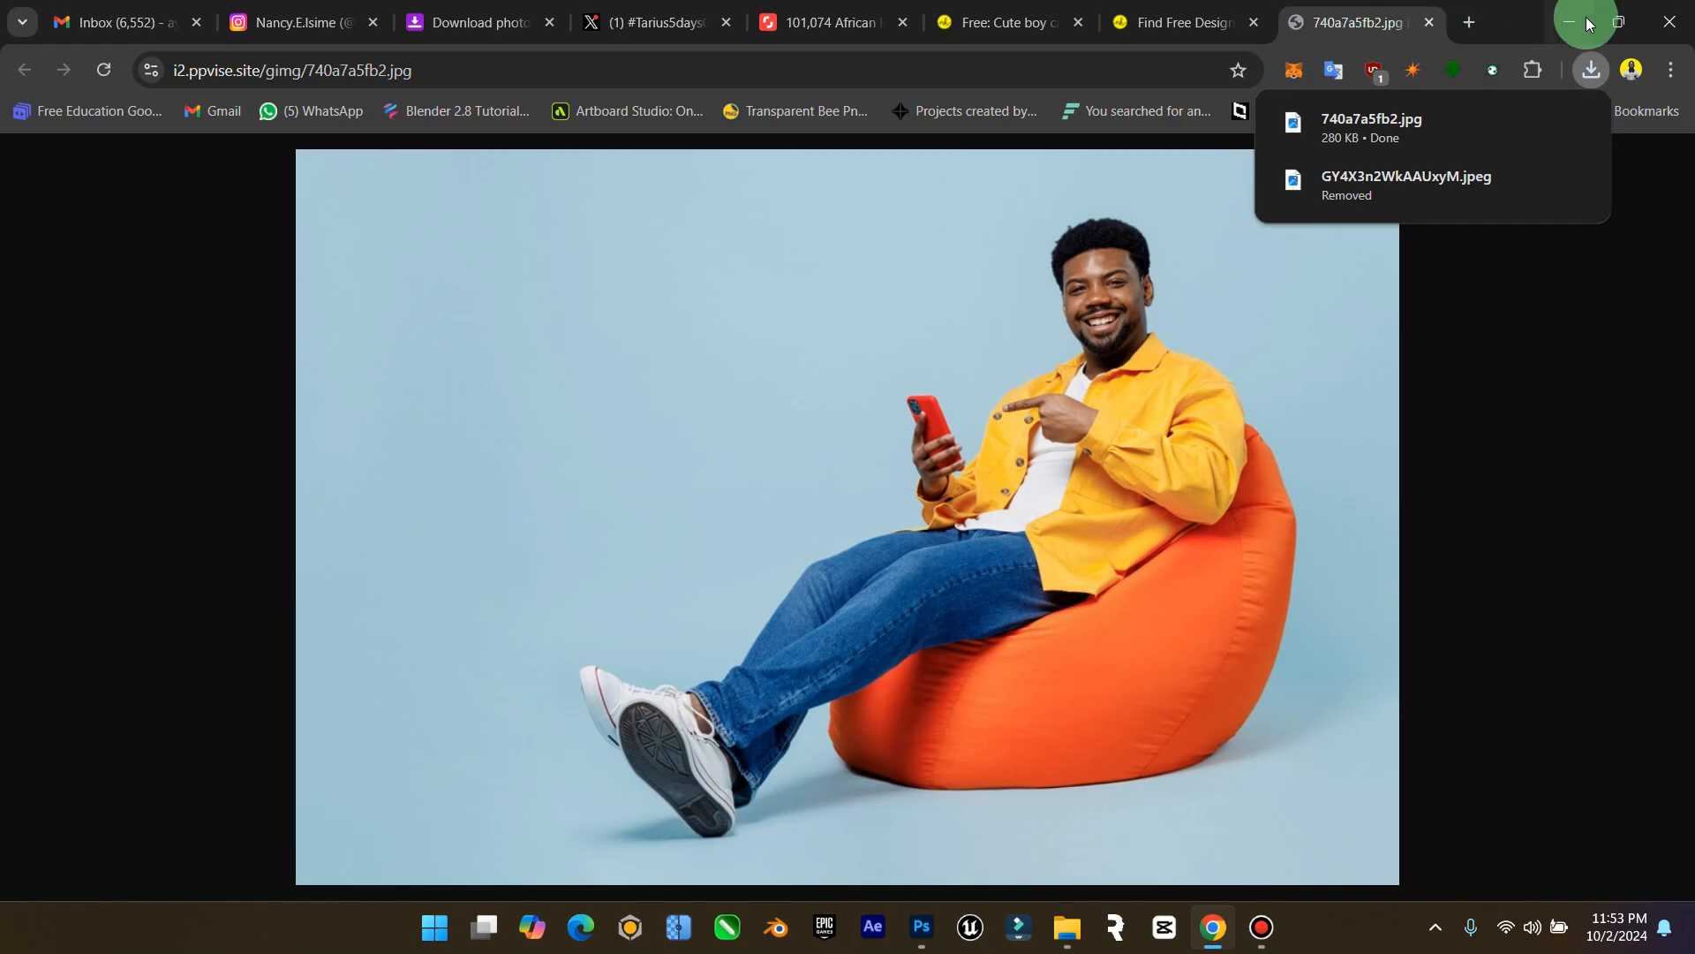
Open the Downloads folder in File Explorer and check the file size of the 740a7a5fb2 image
mouse_move(1066, 927)
click(1042, 840)
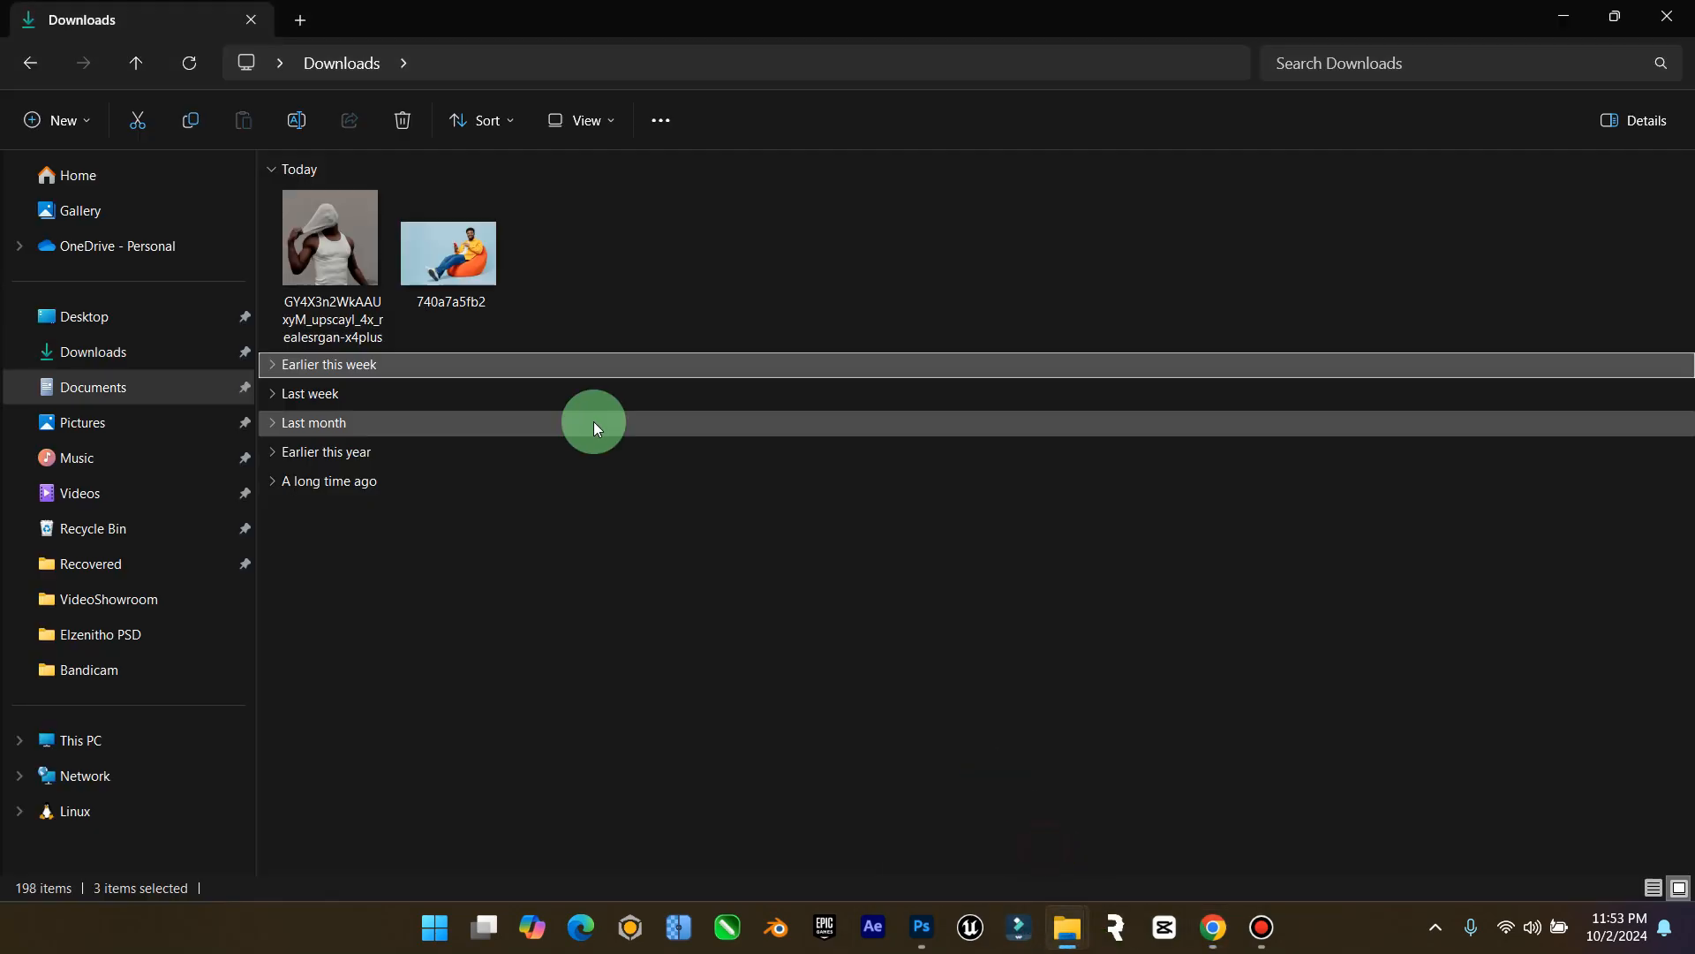
click(474, 266)
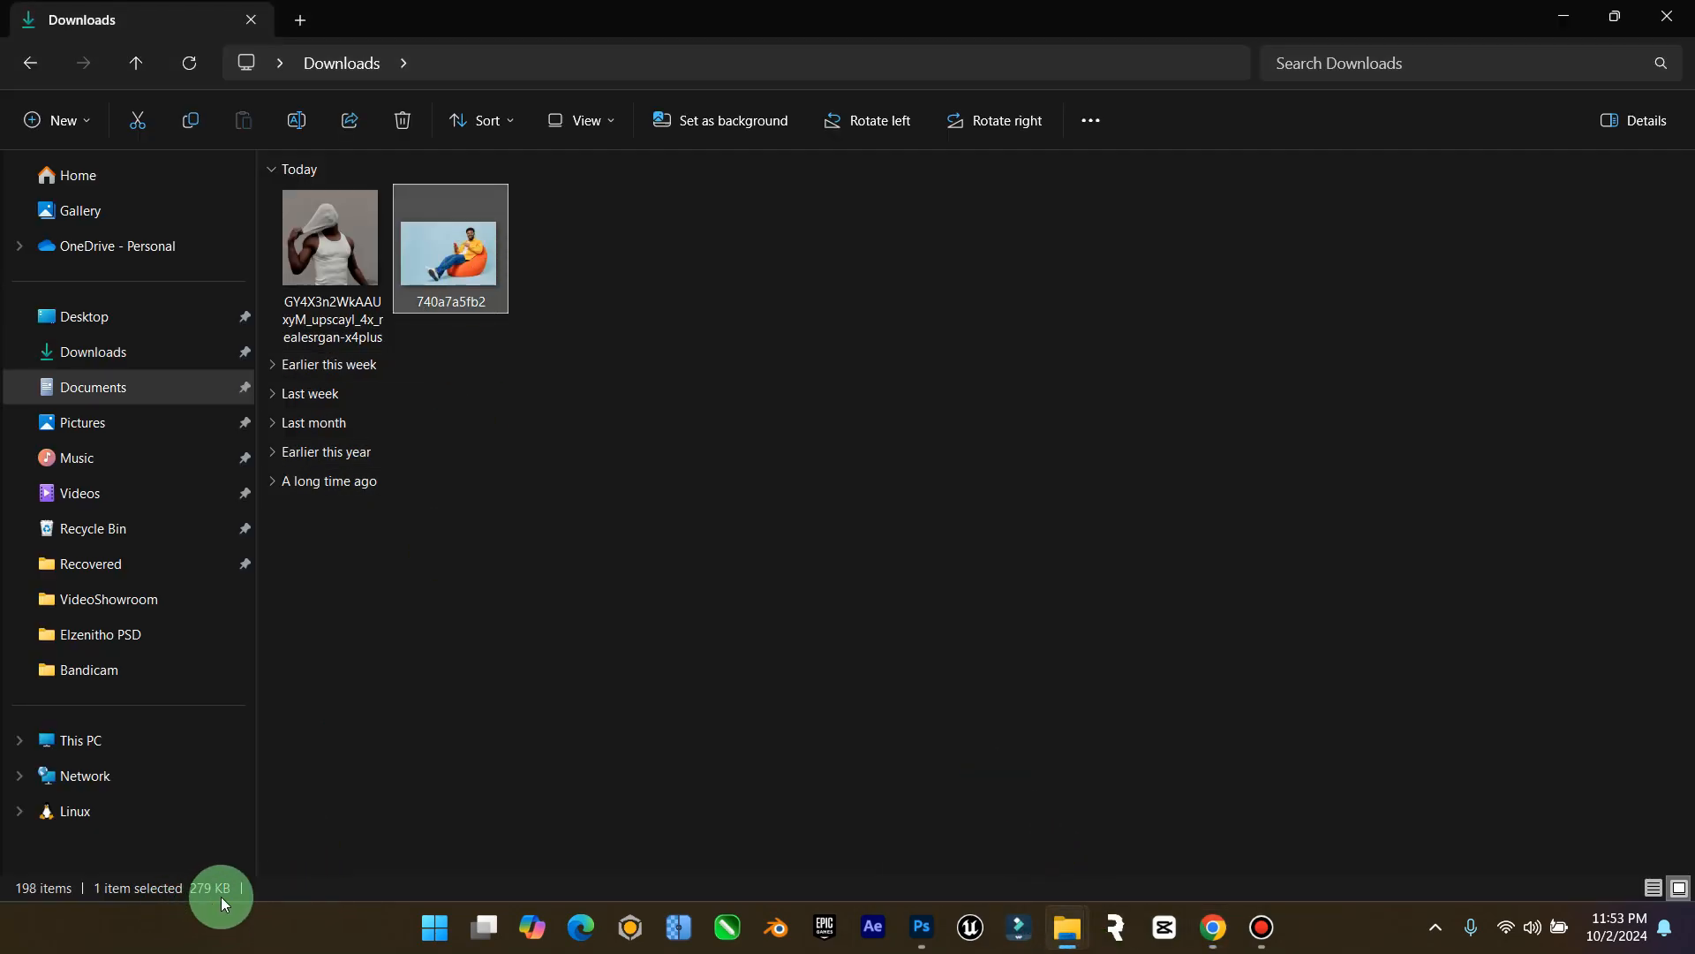
Upscale the 740a7a5fb2 image to 4000x2668 in Upscayl using the General Photo model
click(691, 947)
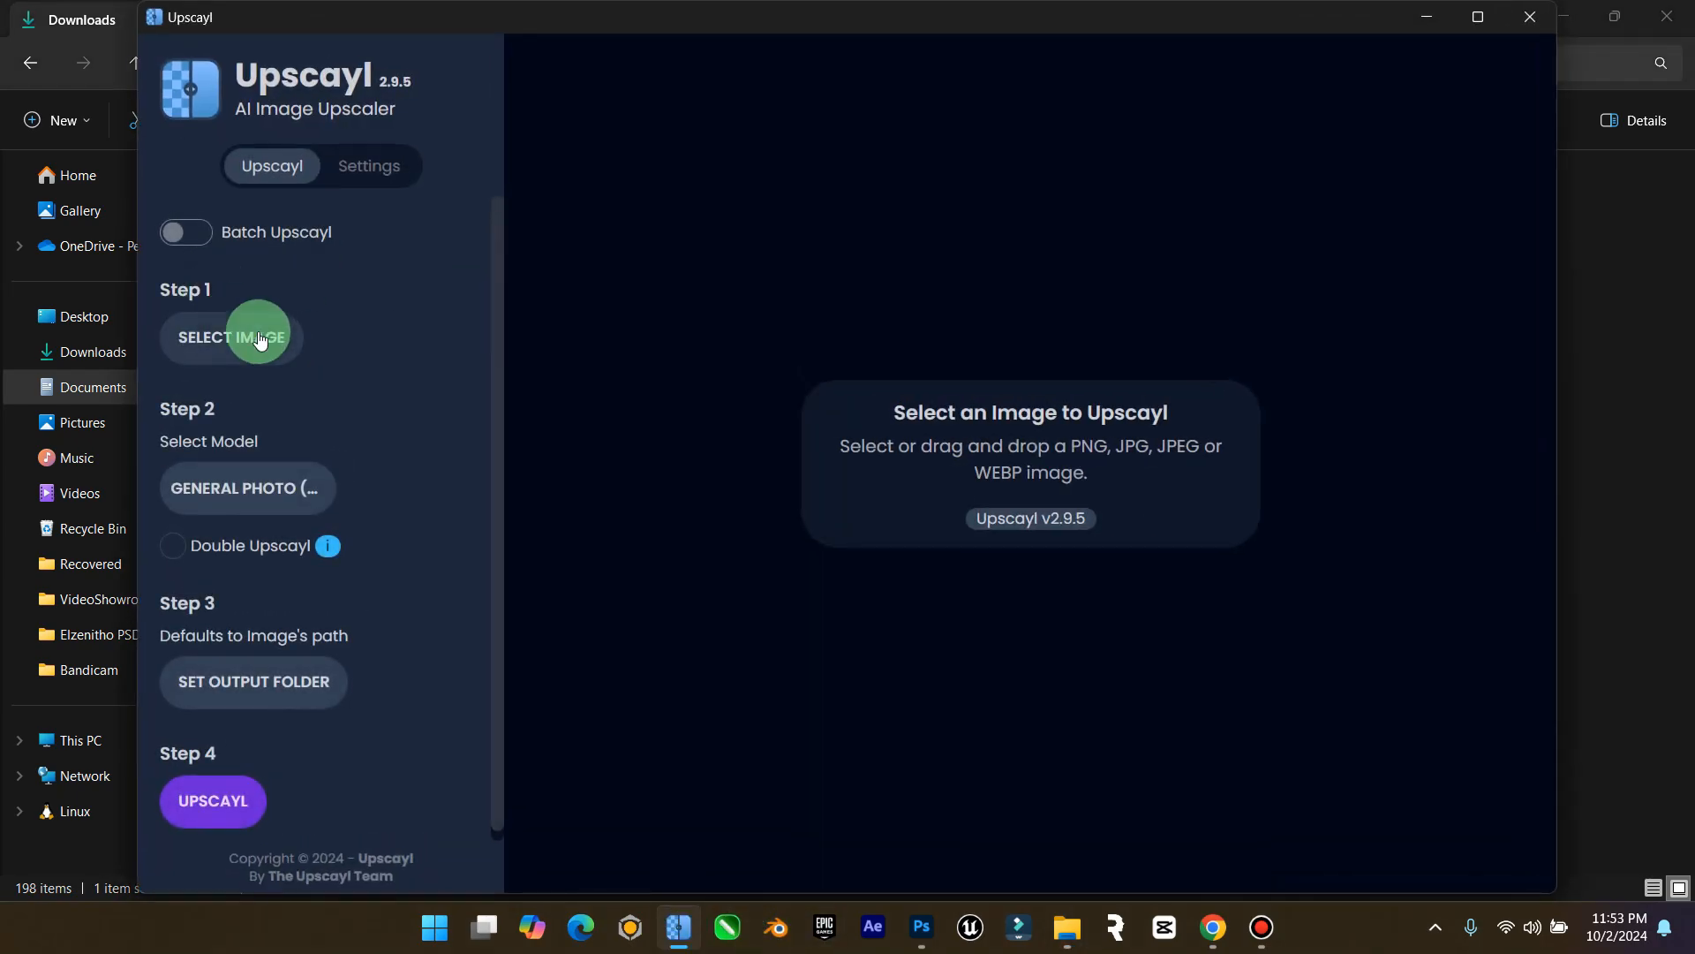
click(257, 341)
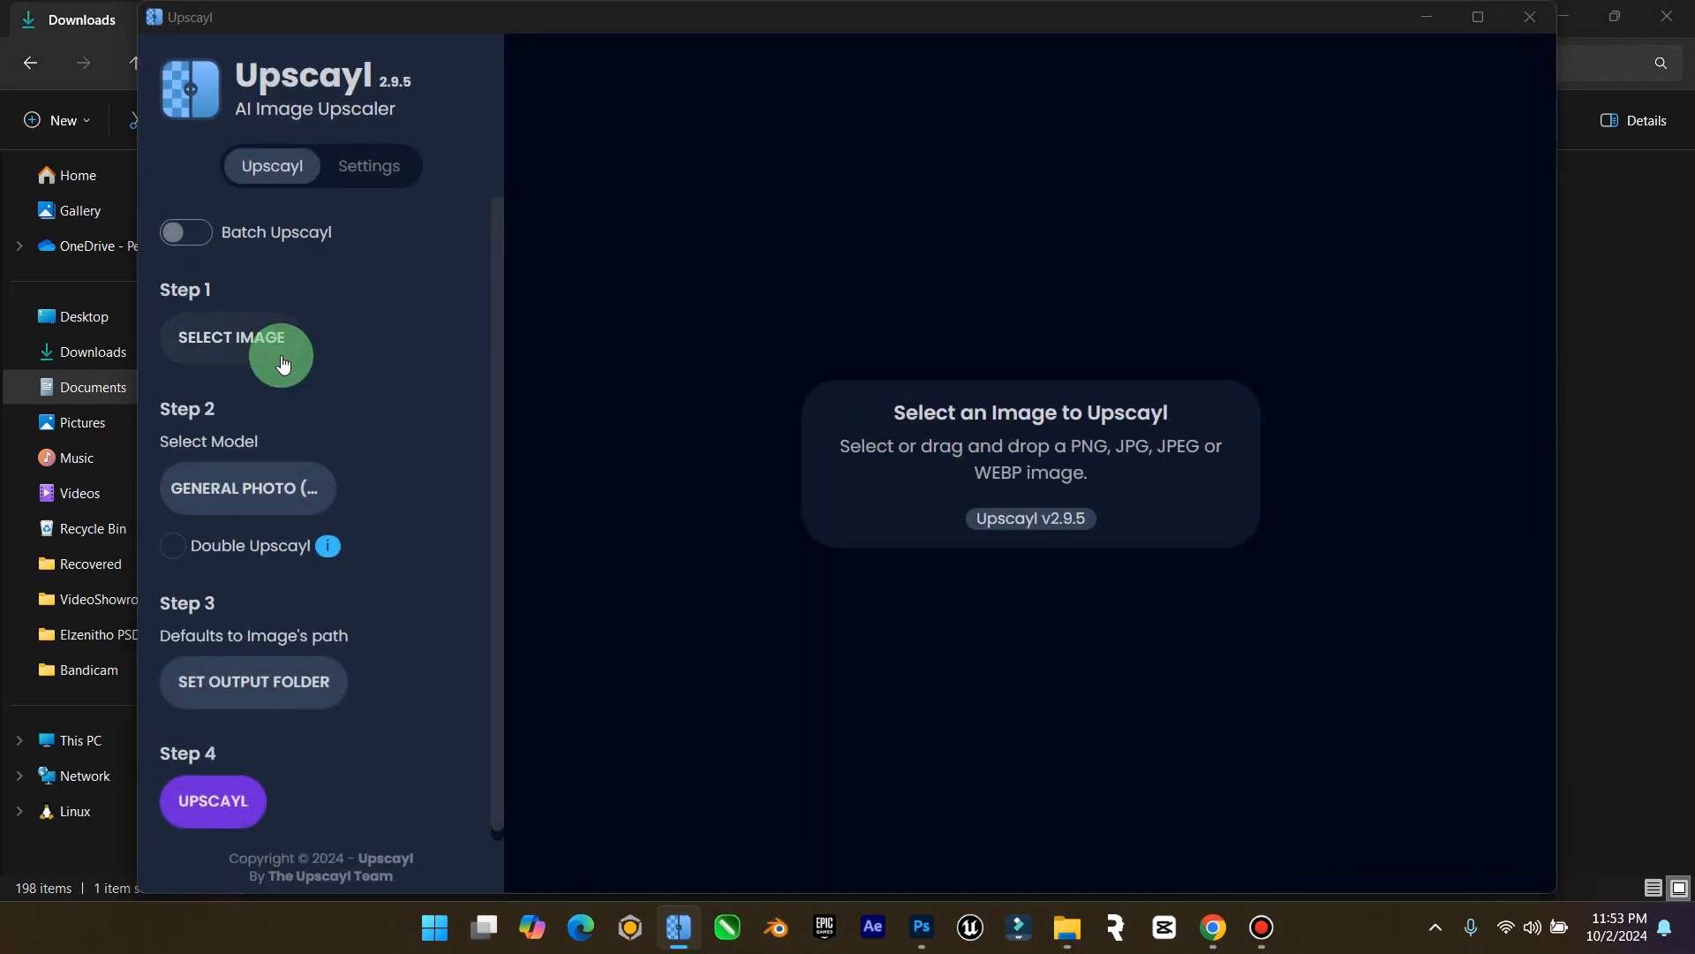
click(256, 229)
click(664, 488)
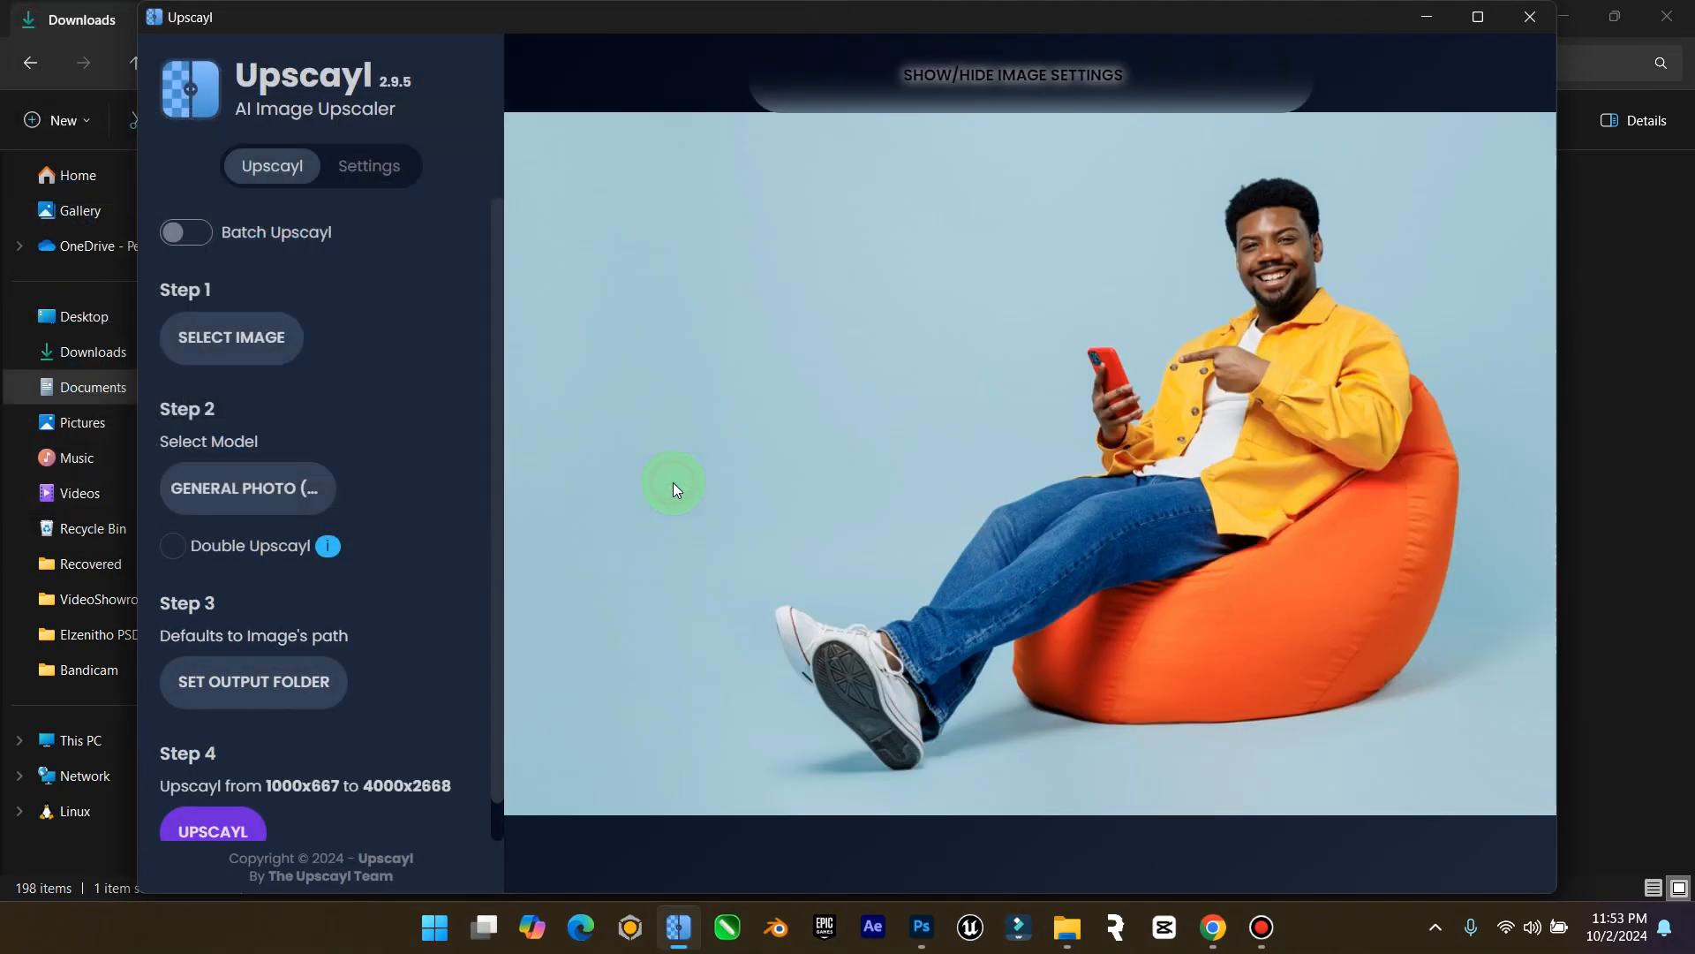
click(226, 820)
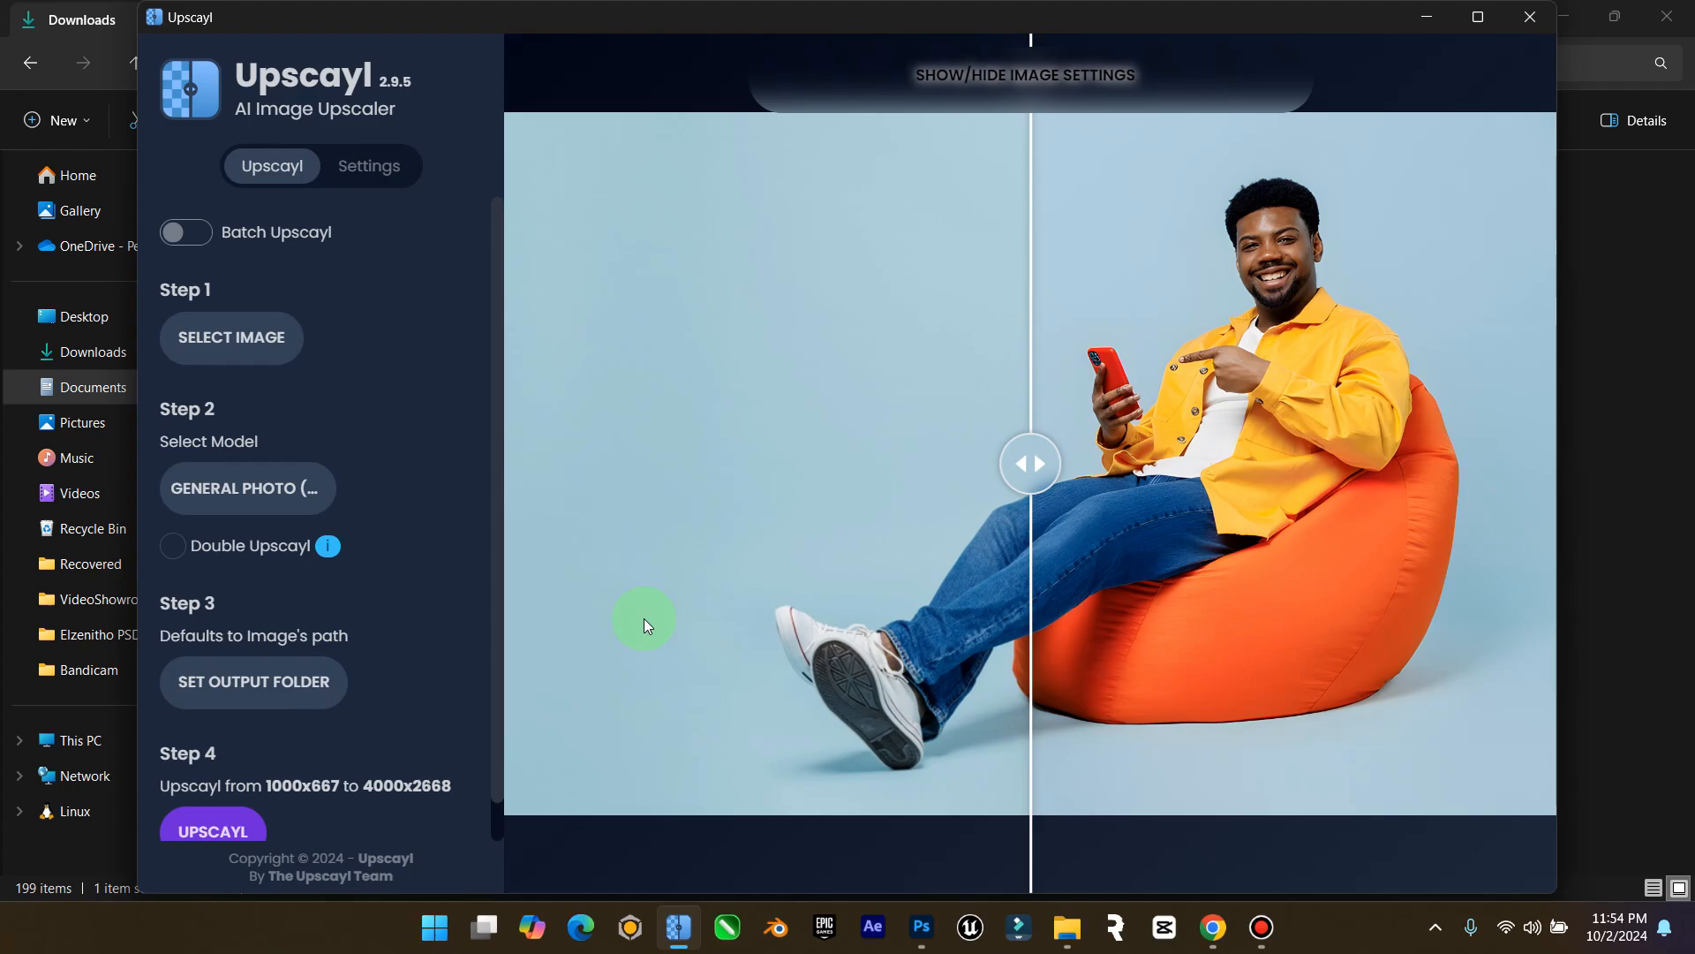
Close Upscayl and delete the original 740a7a5fb2 image from Downloads
click(1530, 17)
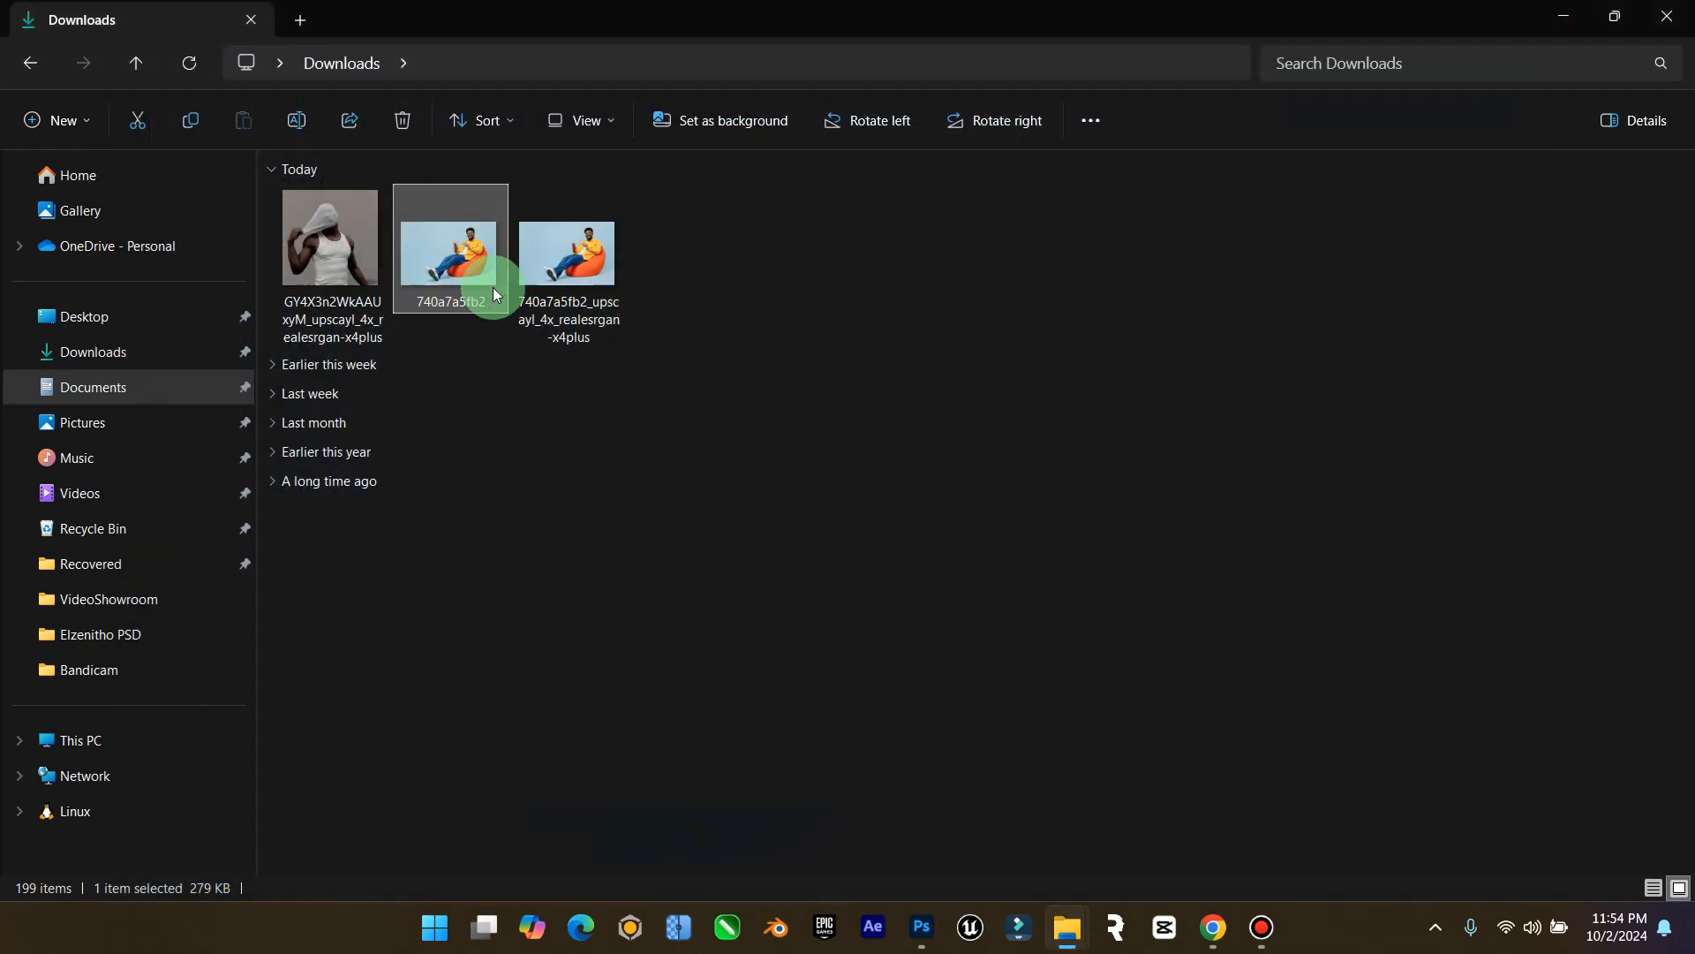
click(449, 268)
key(Delete)
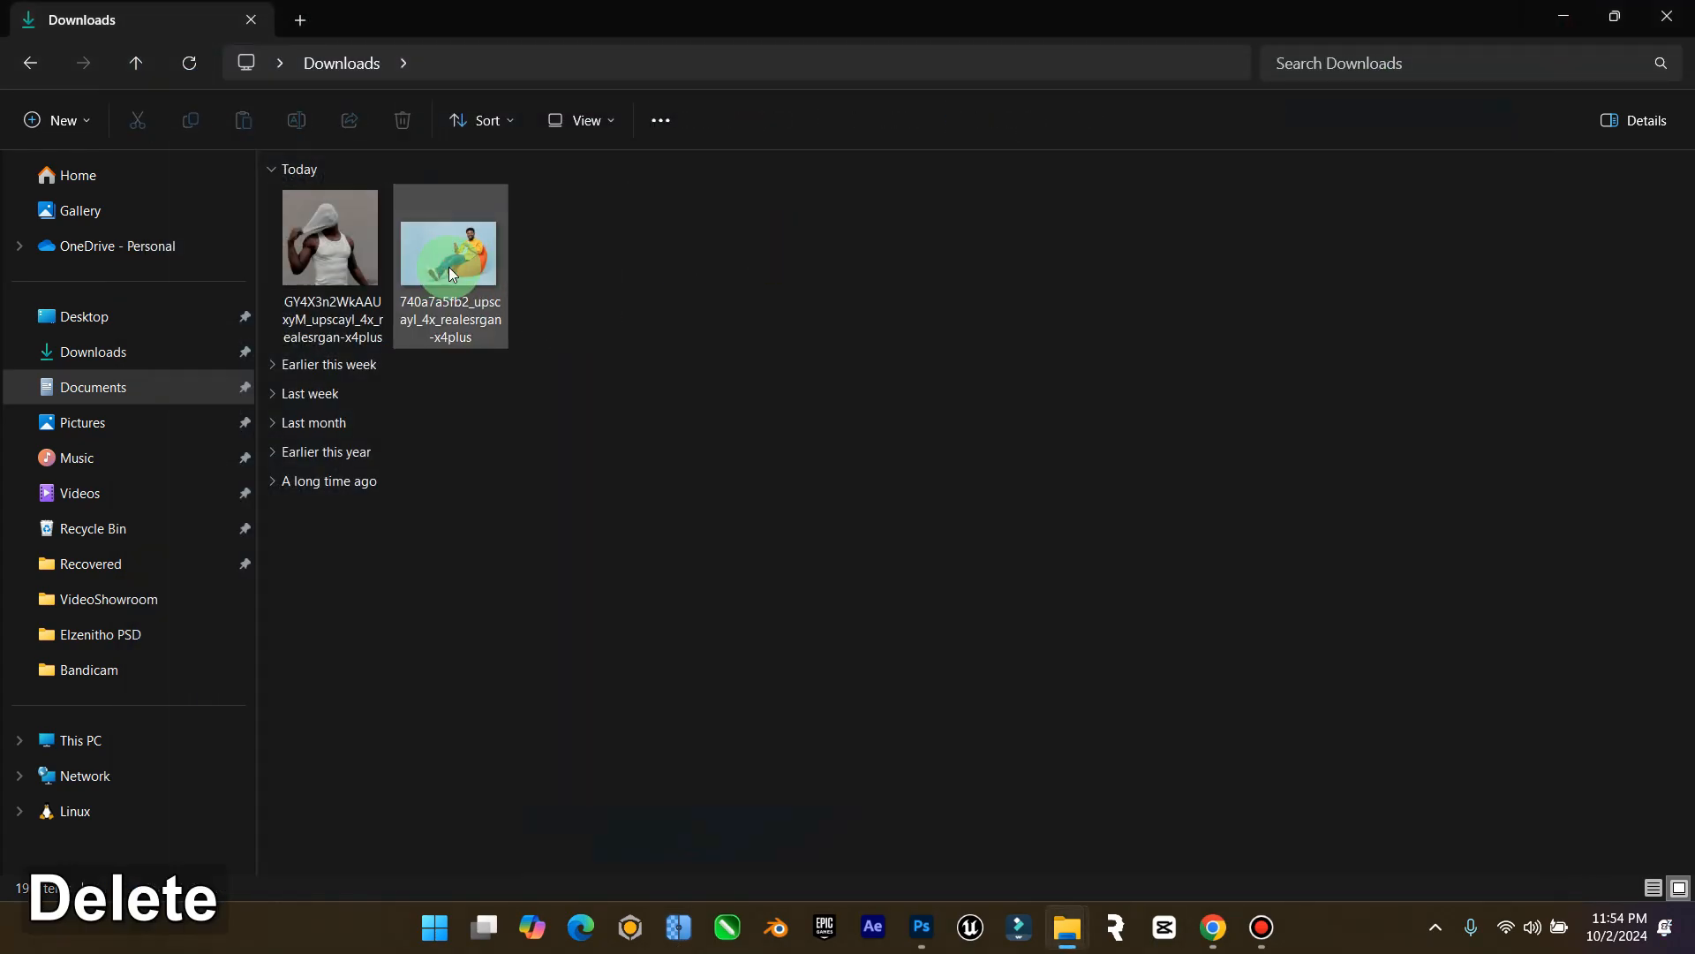
Open the upscaled 740a7a5fb2_upscayl_4x_realesrgan-x4plus image in Photoshop
click(438, 283)
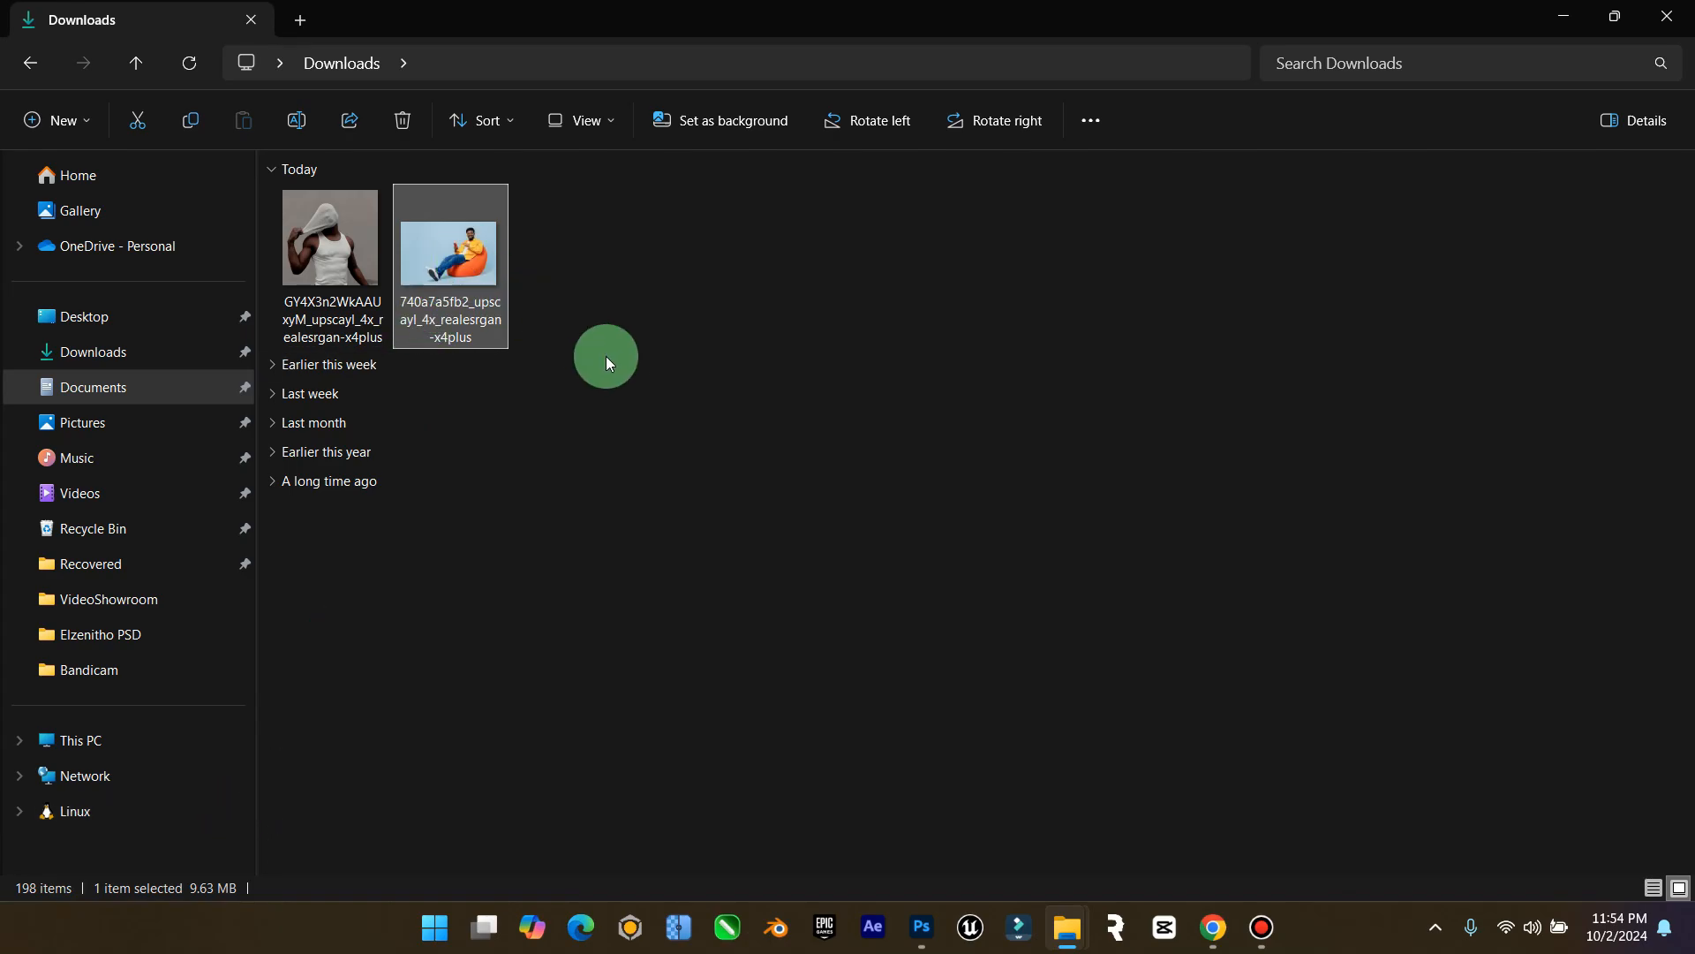
right_click(482, 247)
mouse_move(701, 227)
click(951, 272)
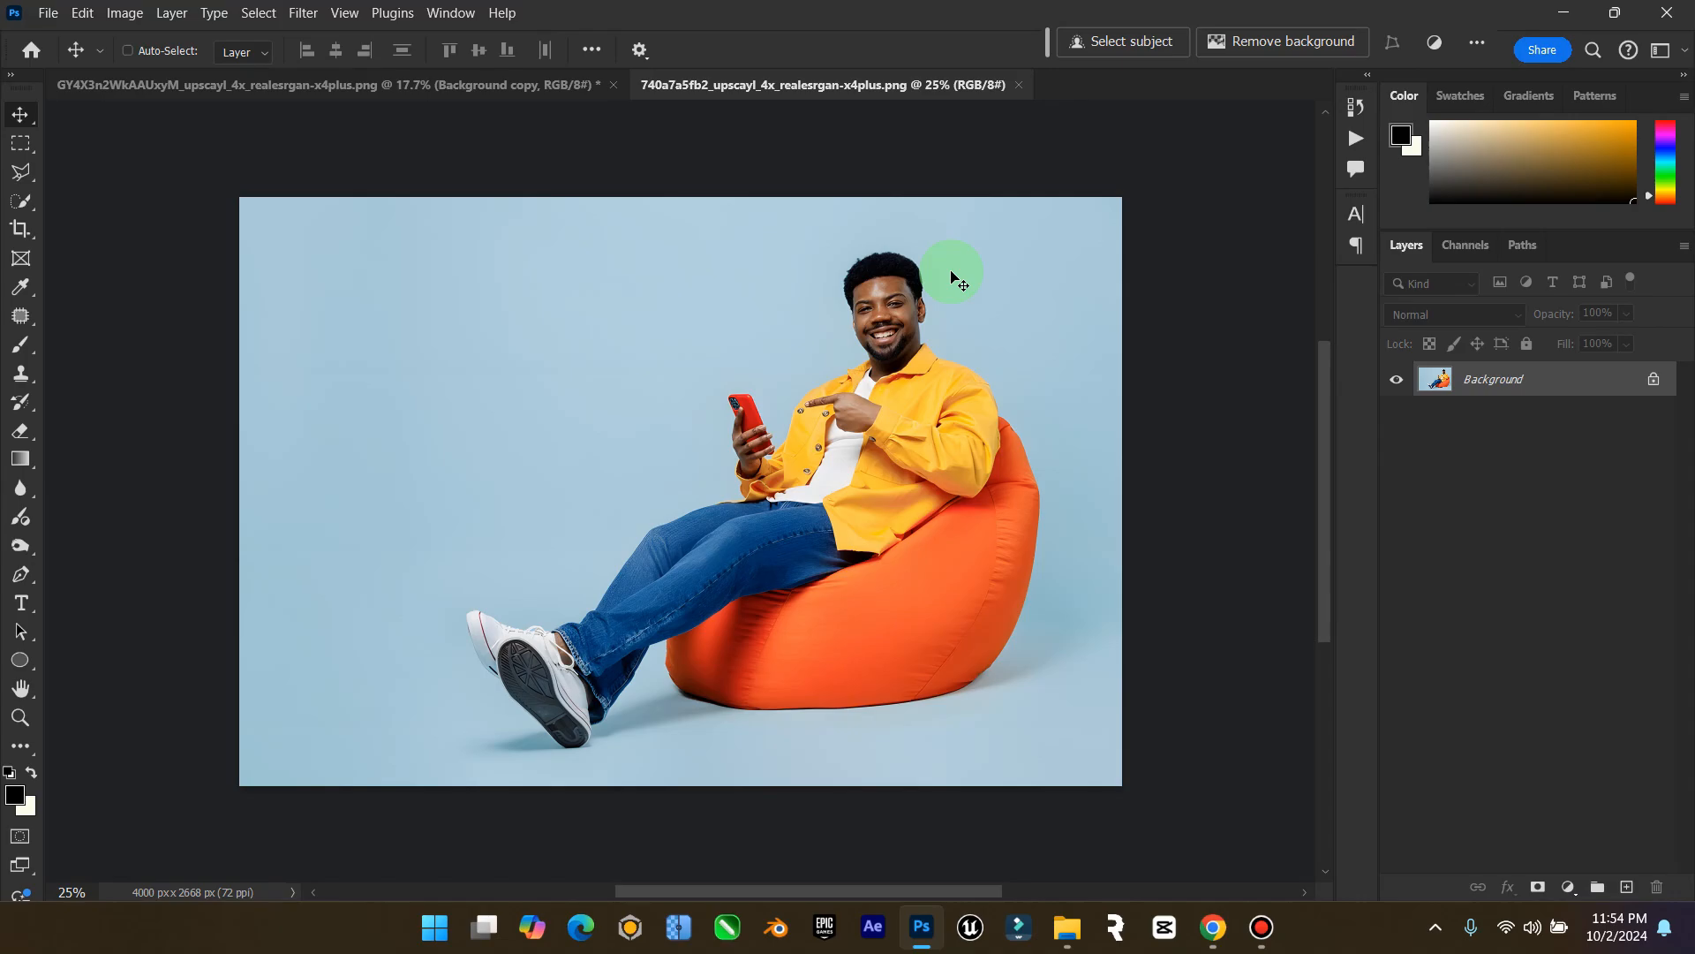
Brush a new Quick Selection over the red phone and the hand holding it
click(20, 717)
drag(773, 442, 878, 420)
scroll(876, 420, up, 2)
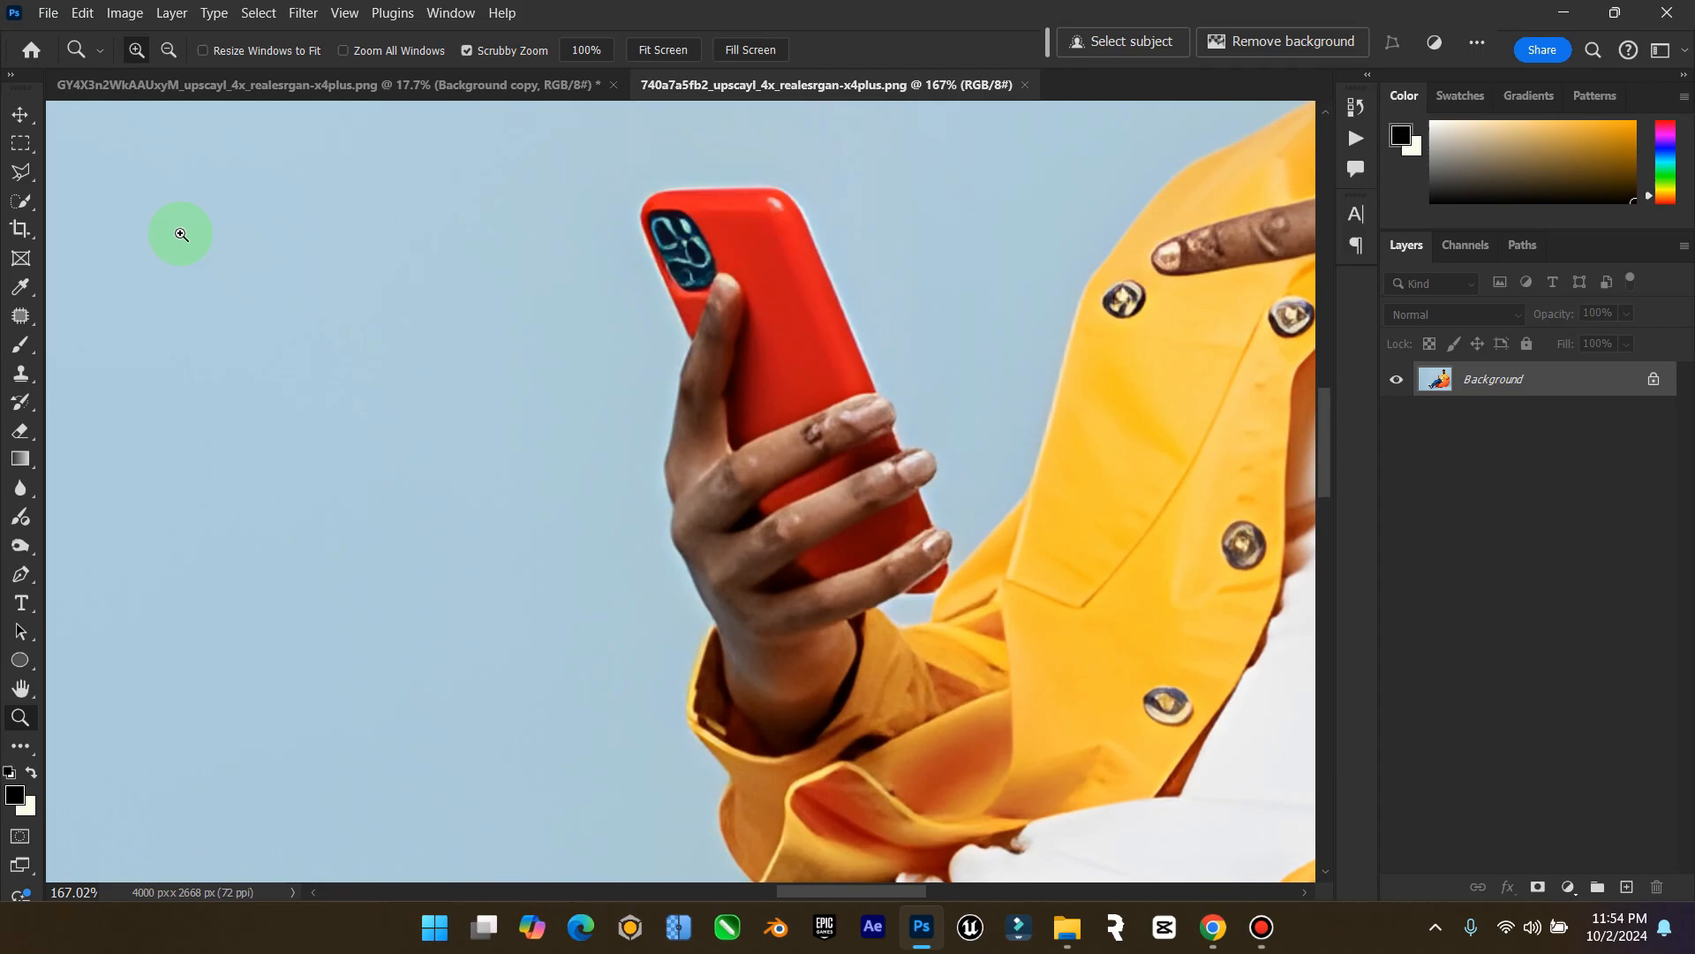
click(24, 201)
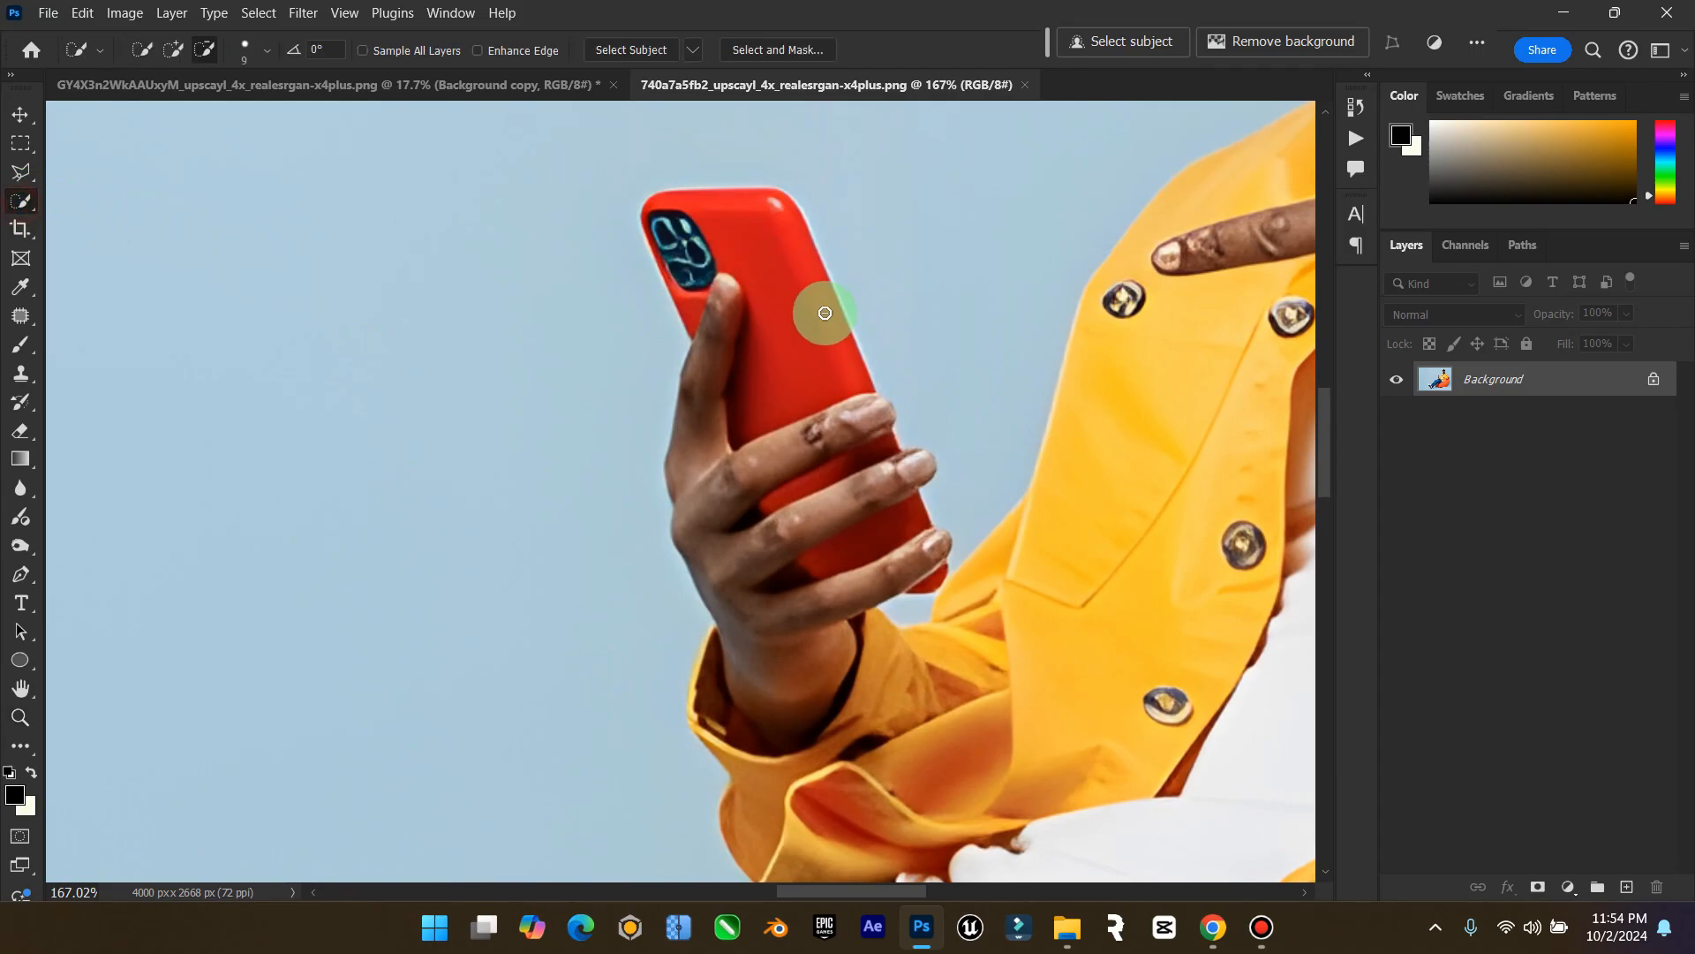
click(151, 52)
mouse_move(673, 205)
mouse_down()
mouse_move(685, 269)
mouse_move(667, 267)
mouse_move(726, 405)
mouse_move(704, 499)
mouse_move(712, 534)
mouse_up()
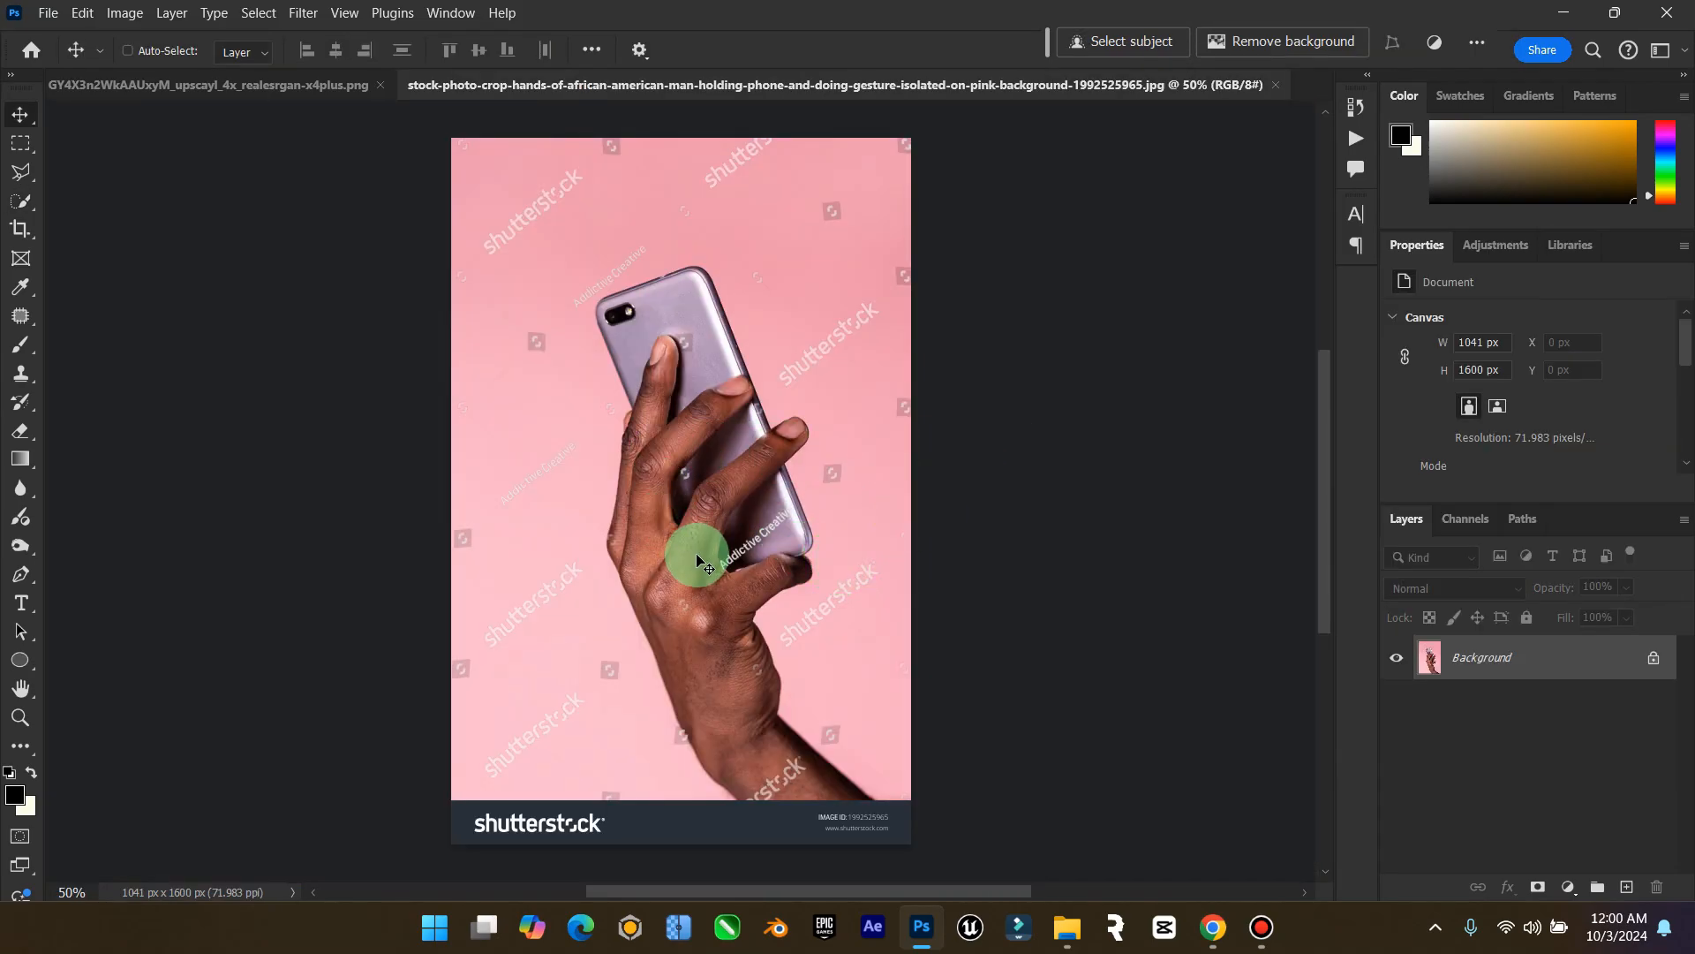
Select the hand and phone as the subject, then add the missed areas of the phone and fingers with the Polygonal Lasso
click(1109, 42)
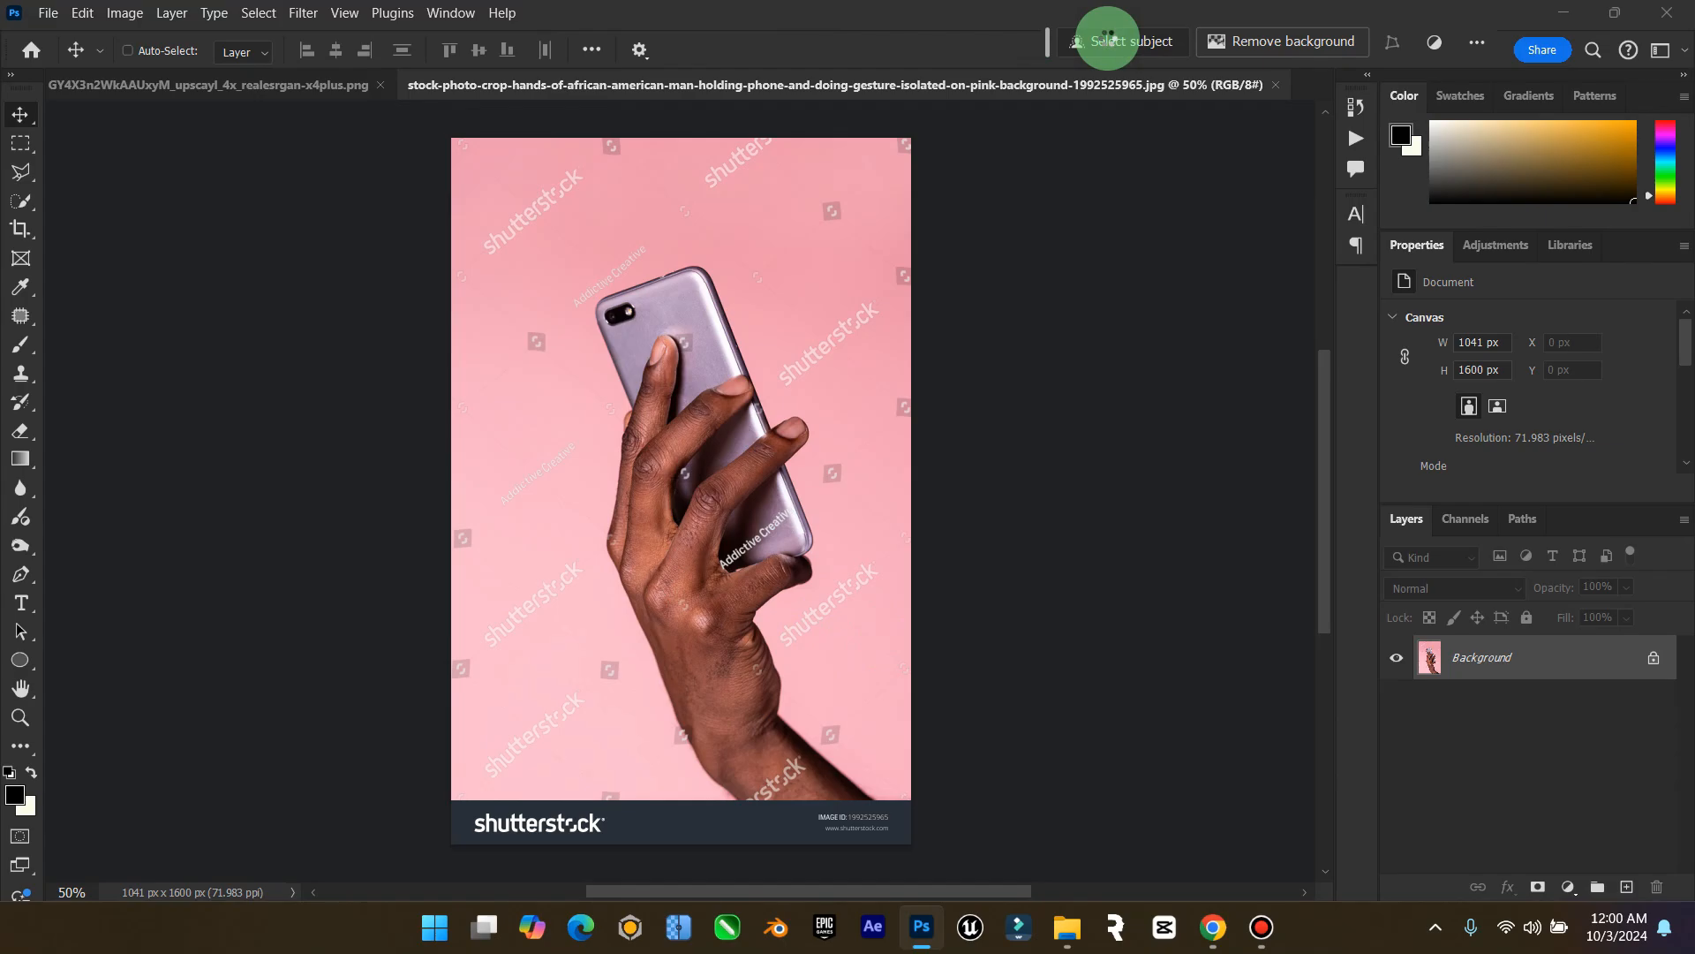
click(15, 176)
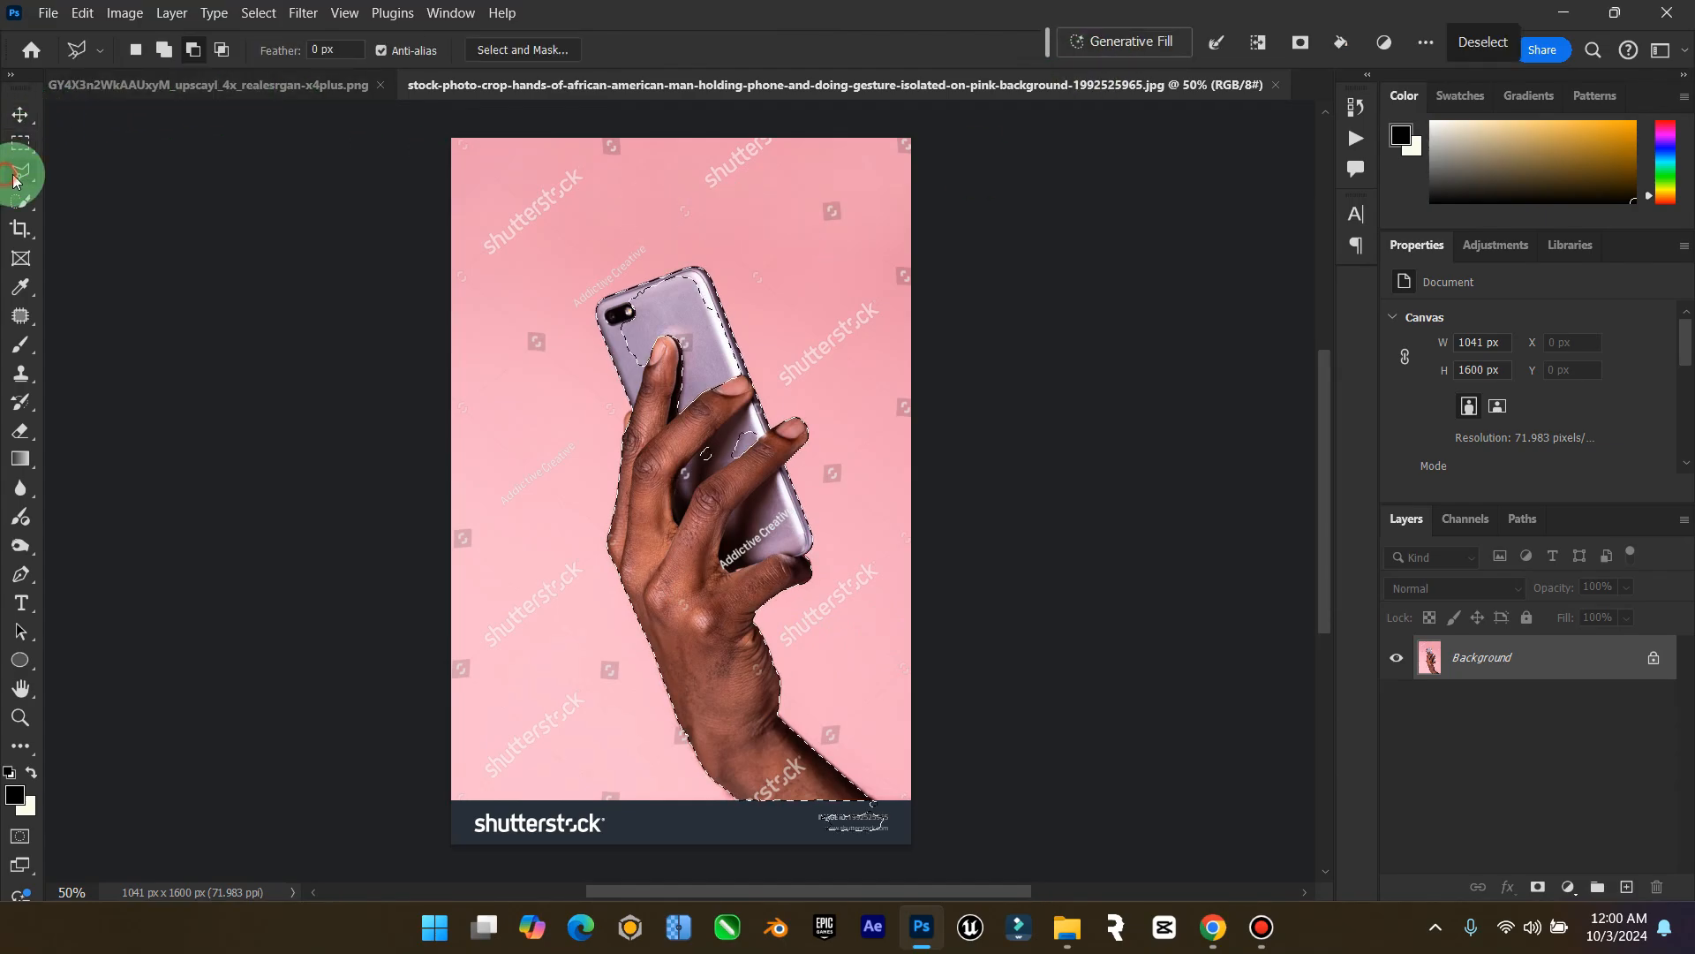
click(163, 50)
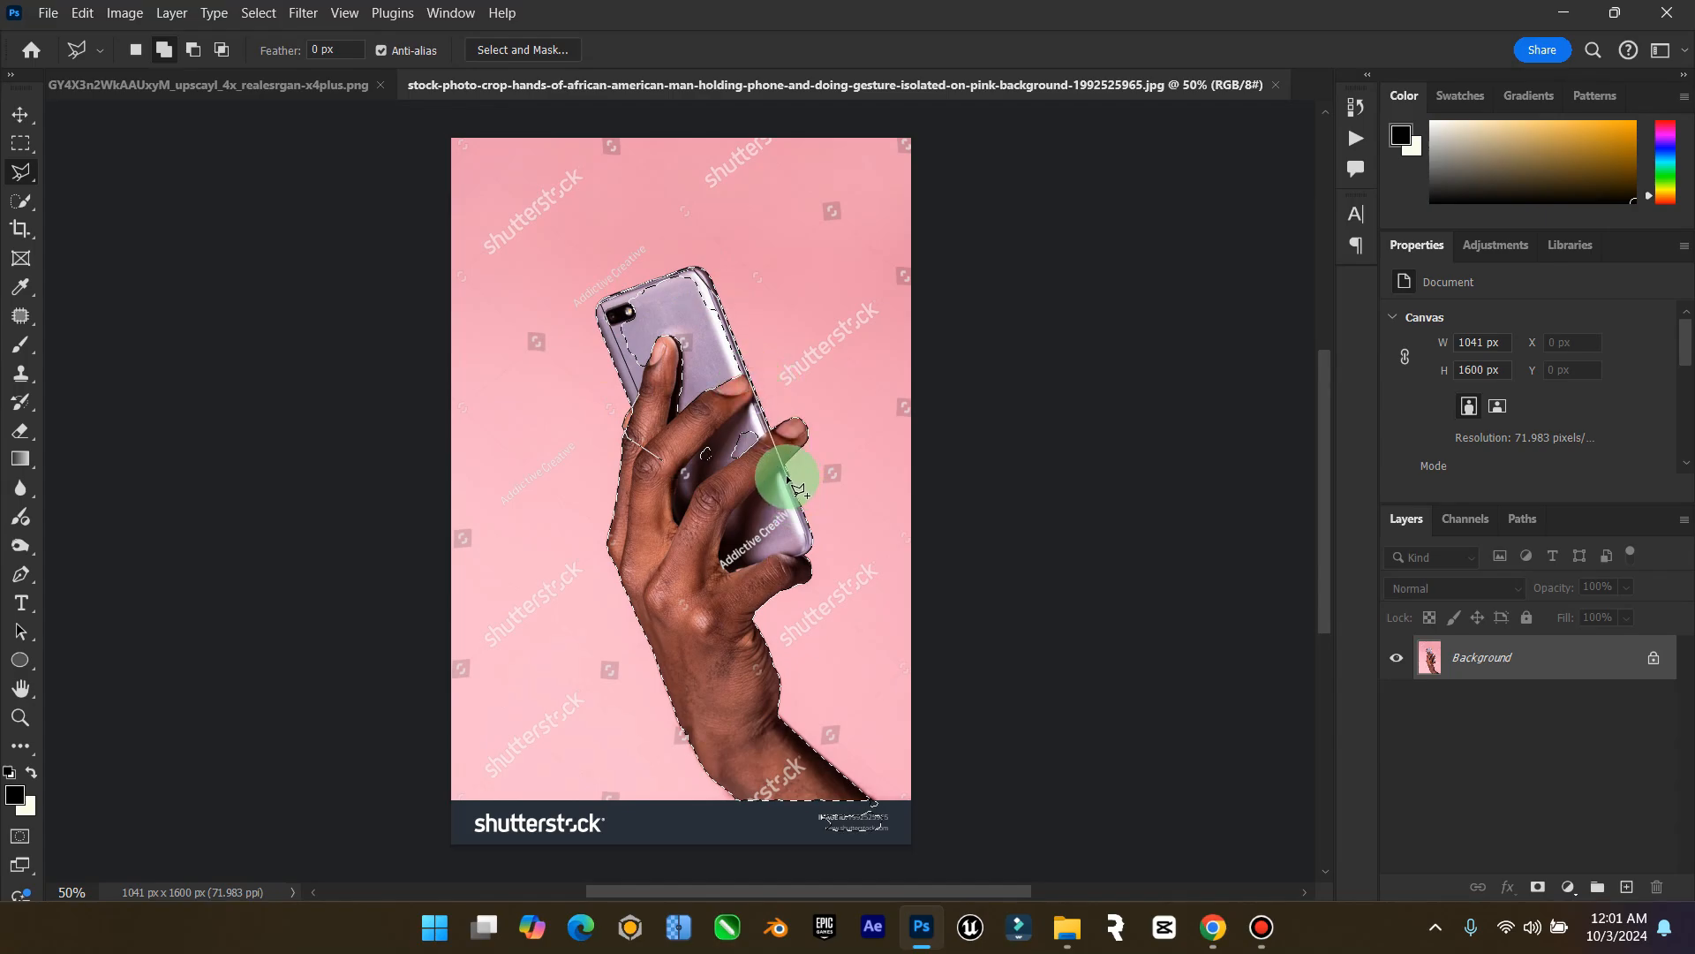
double_click(649, 587)
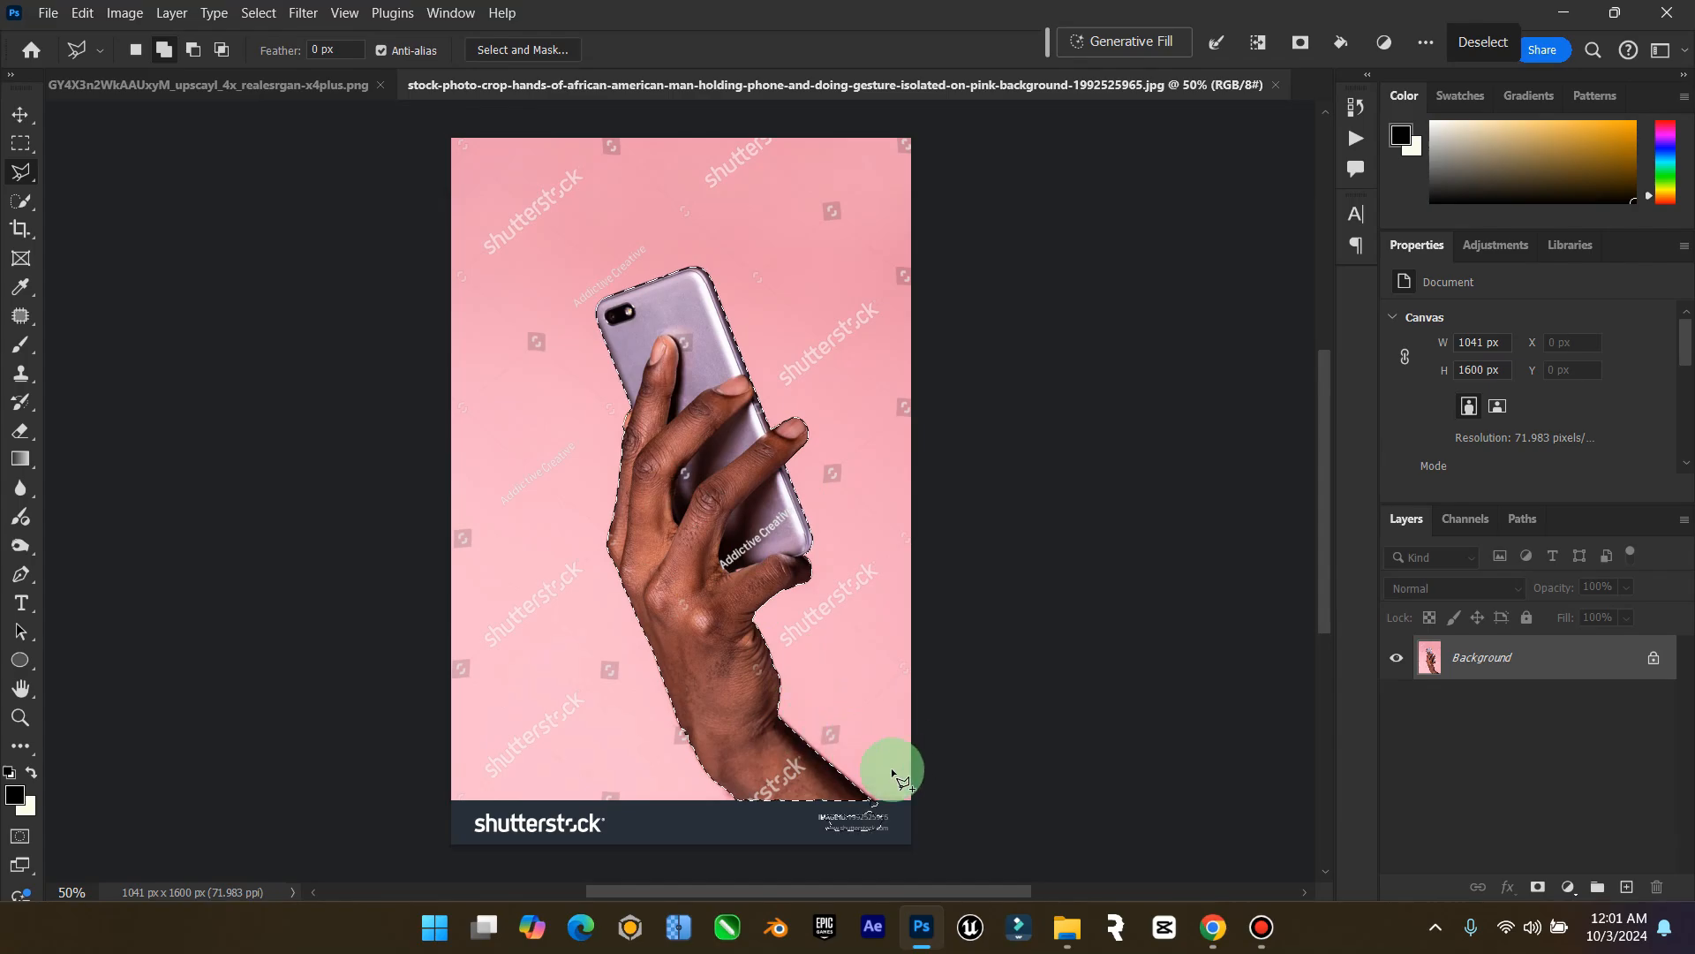
Subtract the footer text from the selection and isolate the hand and phone on a new layer with the Background hidden
click(194, 49)
click(1016, 850)
click(921, 801)
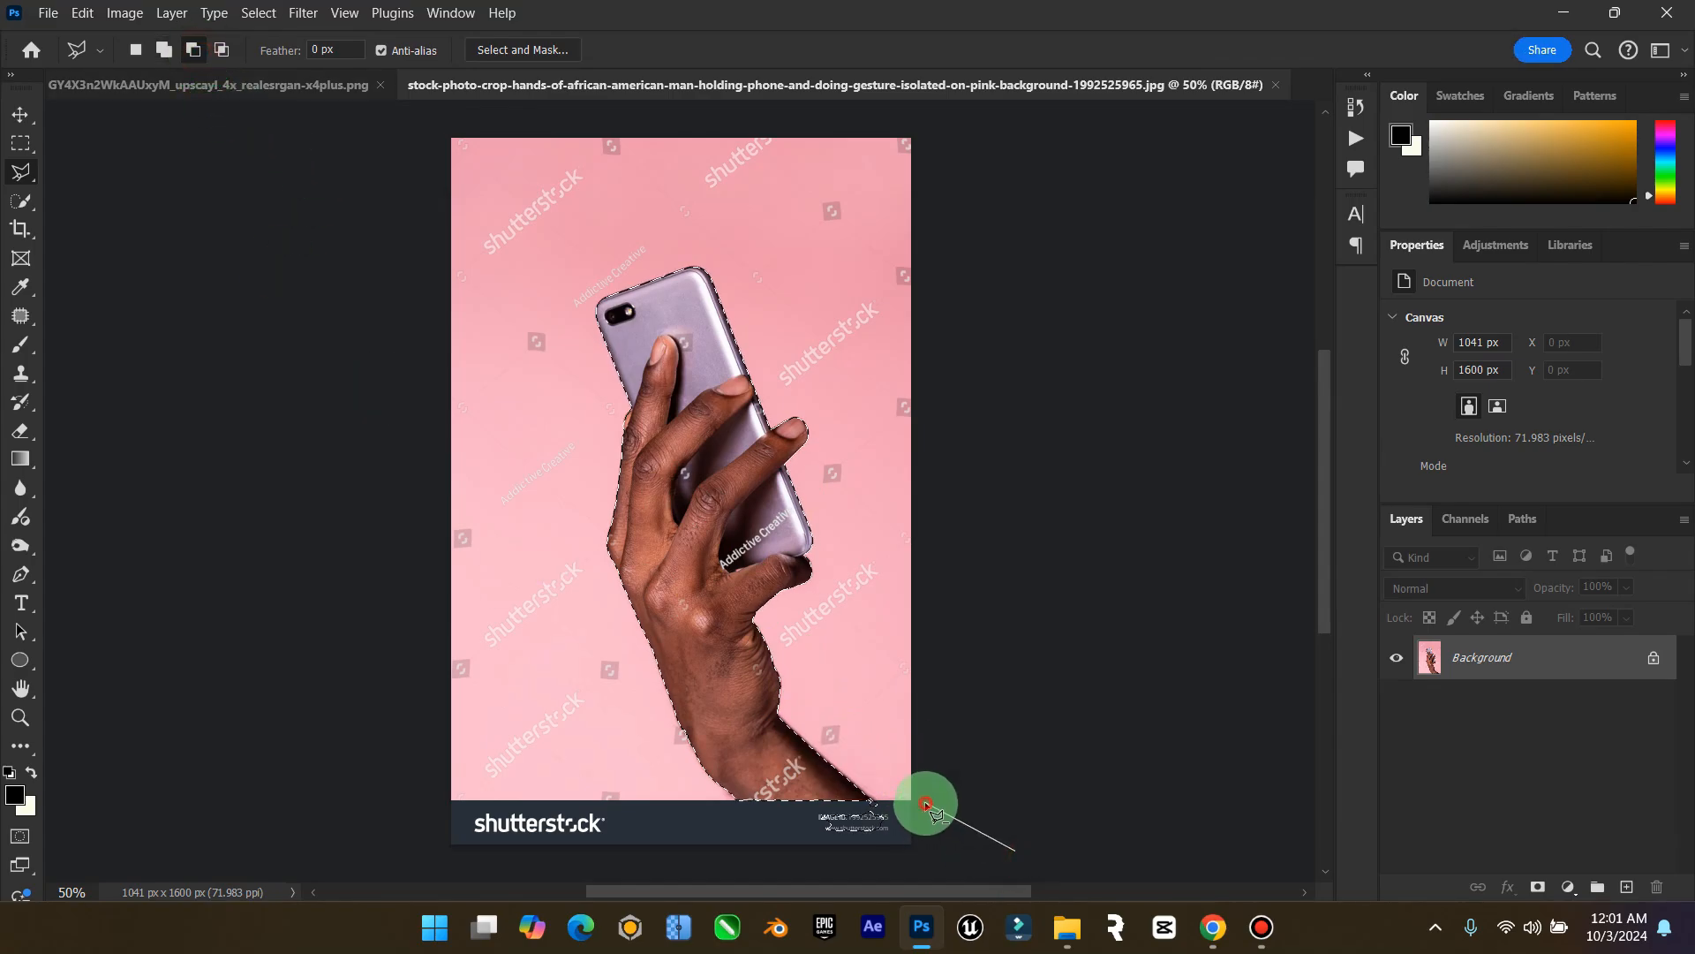
click(722, 806)
click(692, 839)
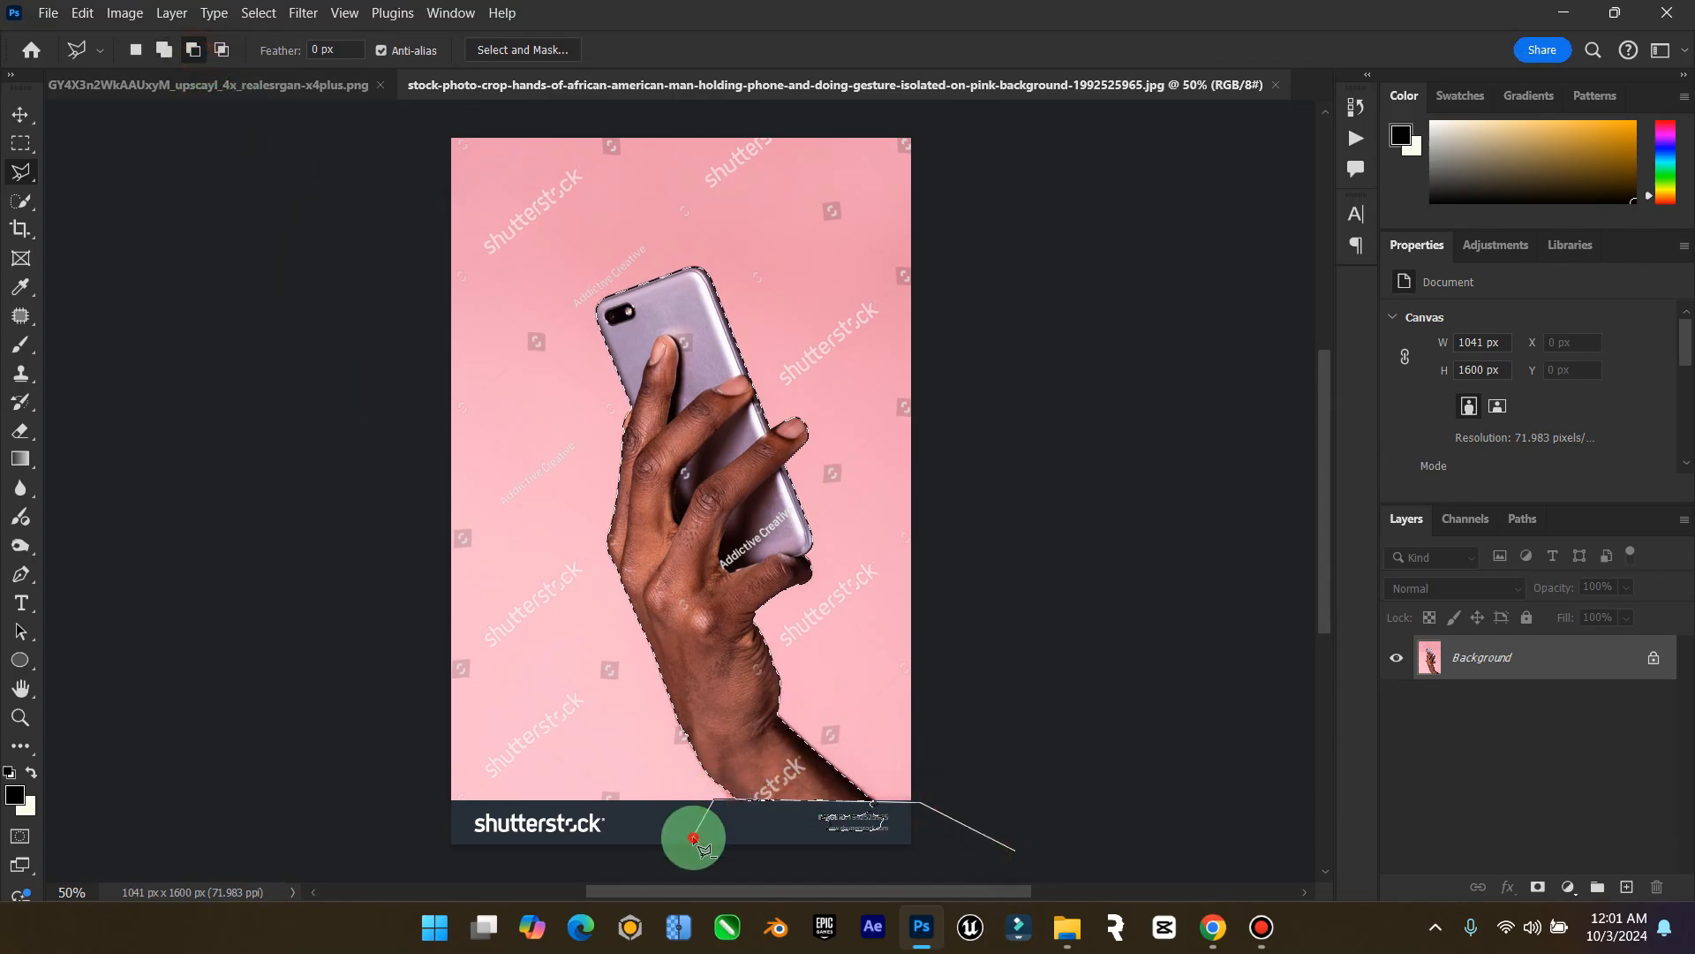
double_click(928, 856)
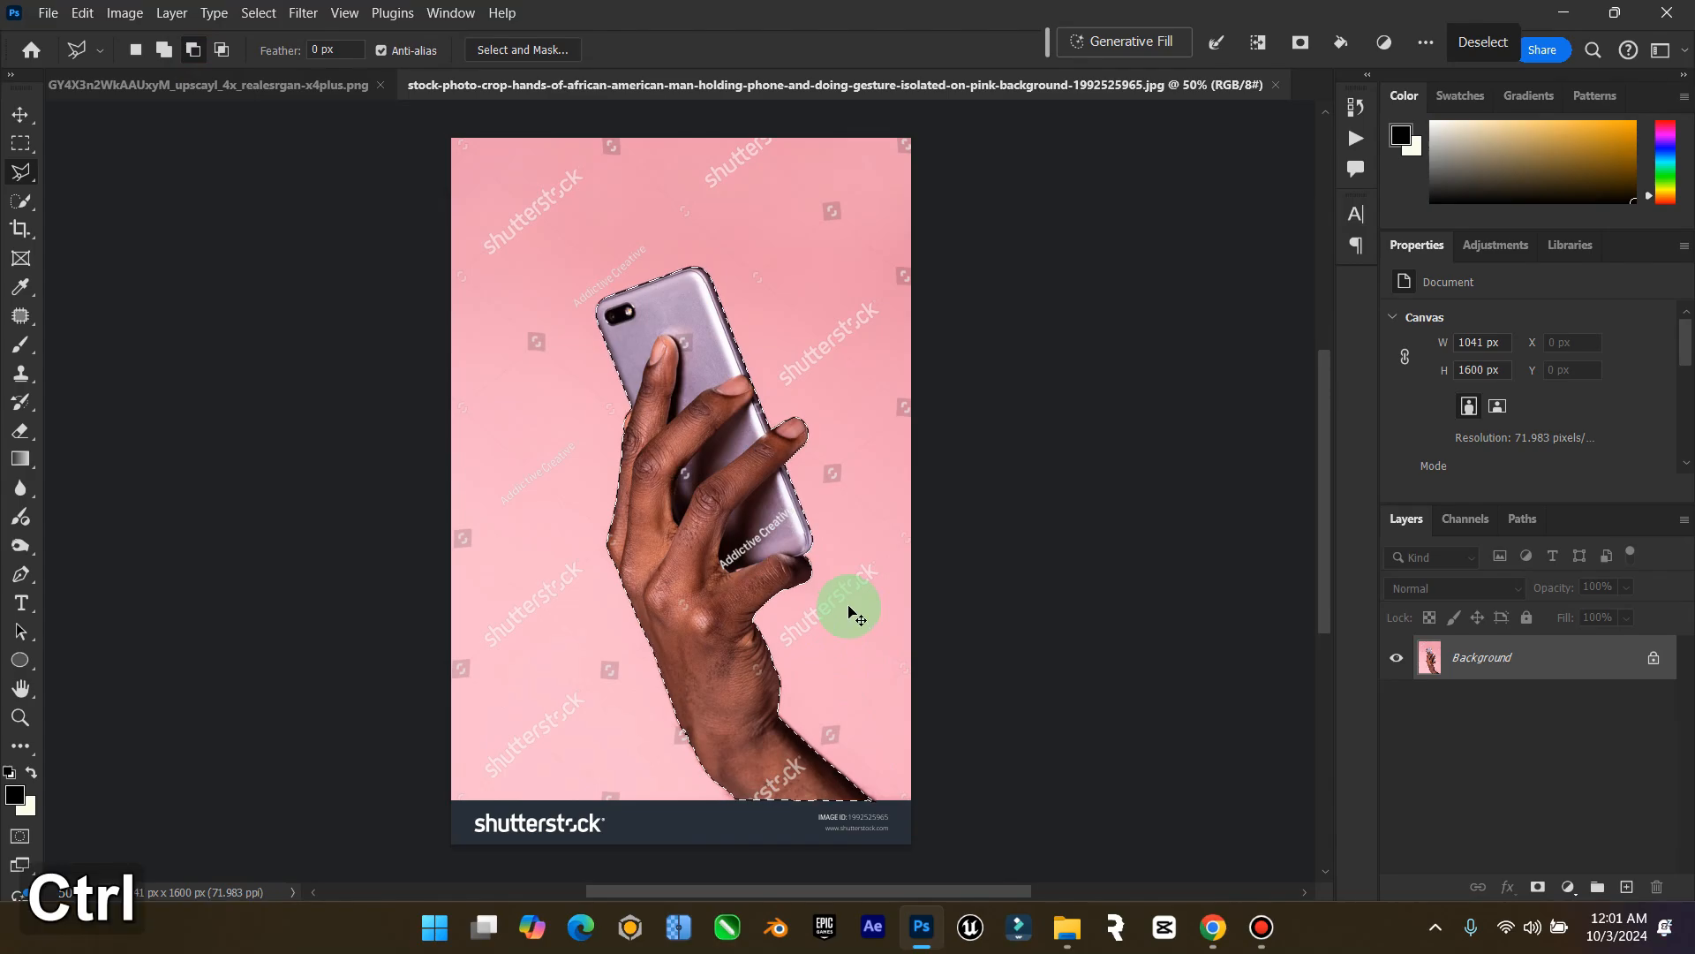
key(ctrl+j)
click(1396, 702)
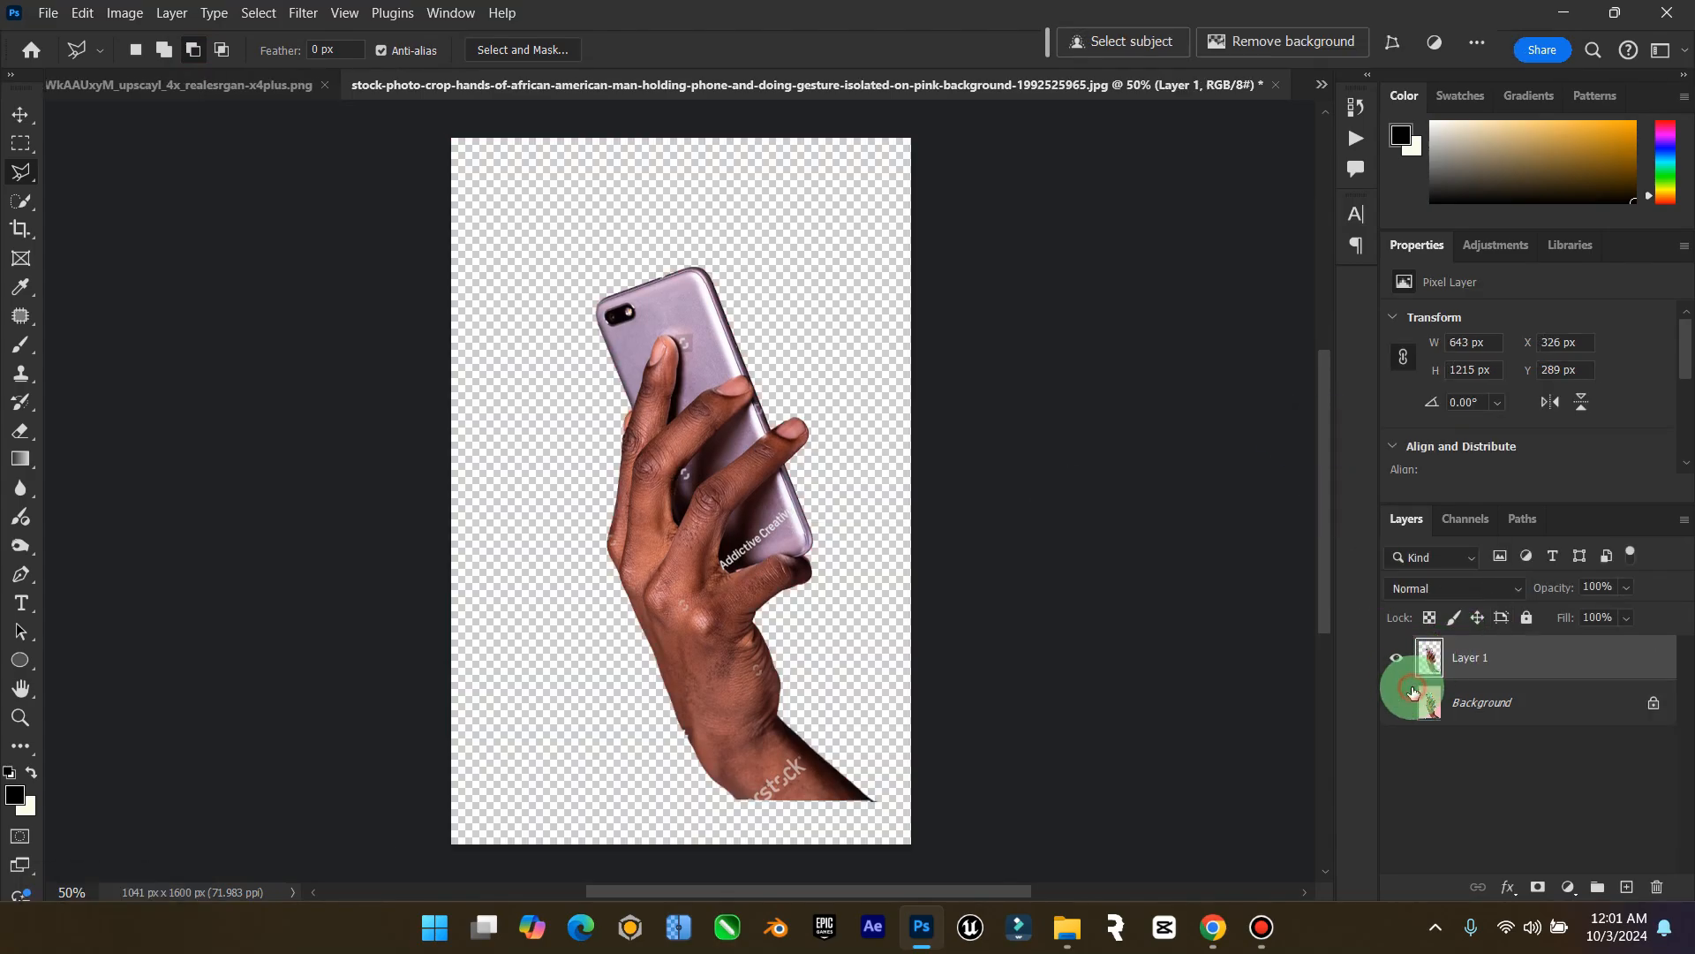
Outline the small watermark symbol on the thumb side of the wrist with the Polygonal Lasso
click(20, 717)
drag(799, 801, 874, 775)
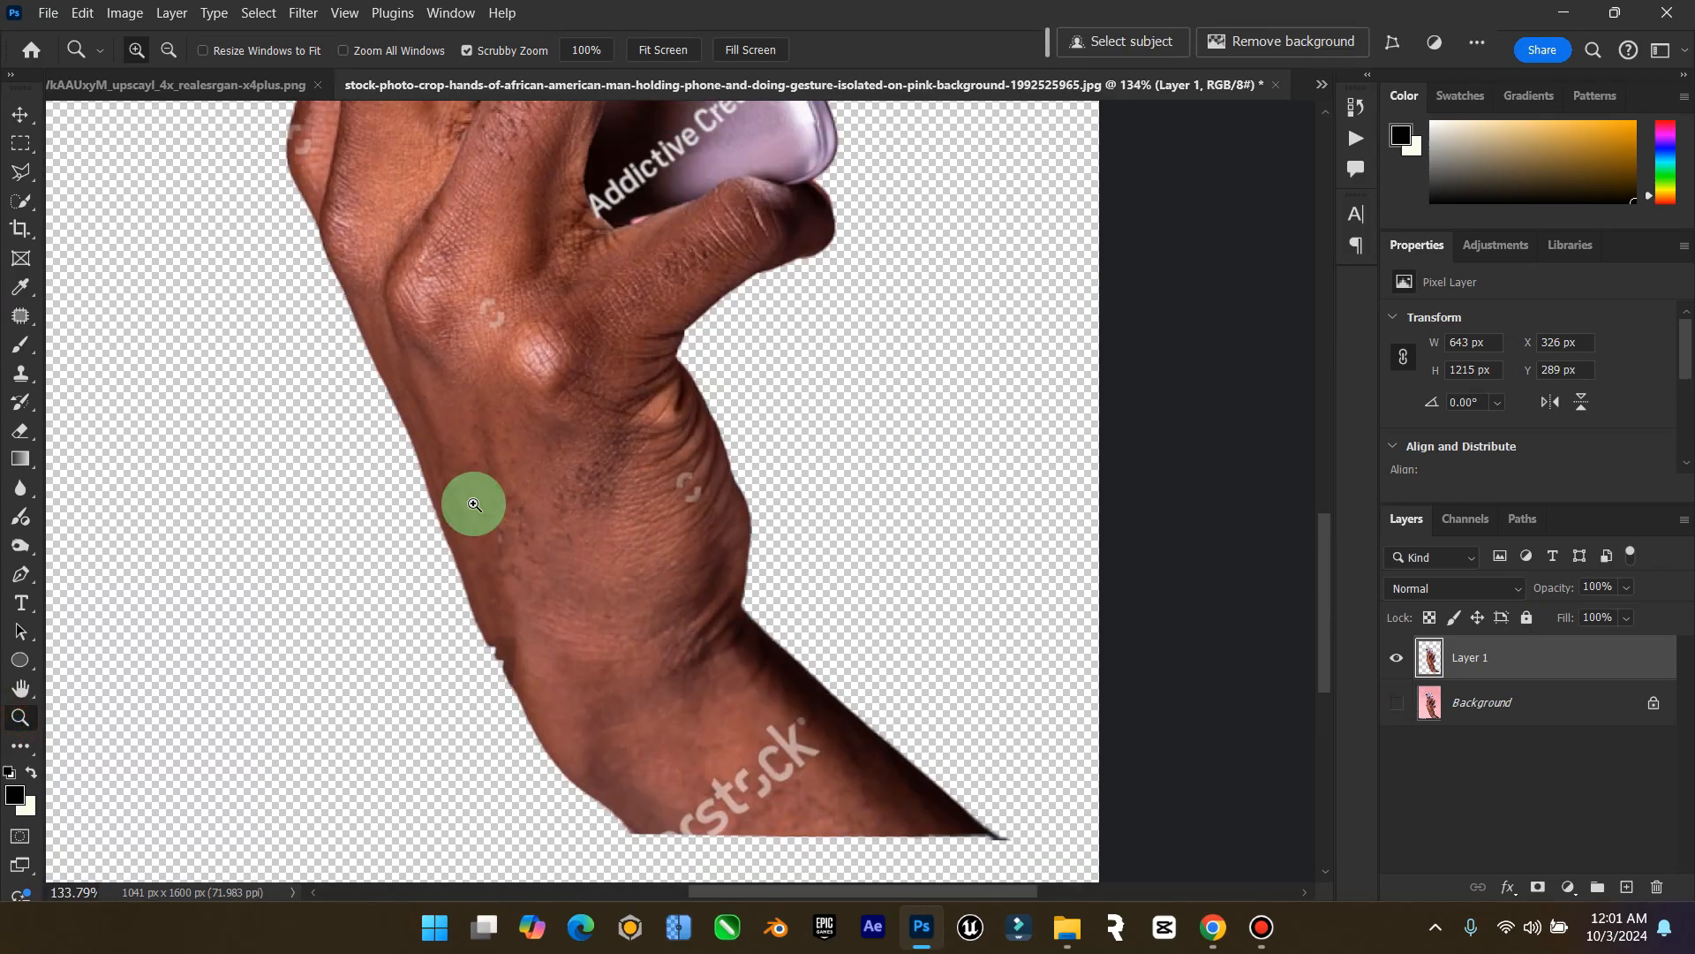
click(20, 172)
click(686, 455)
click(664, 484)
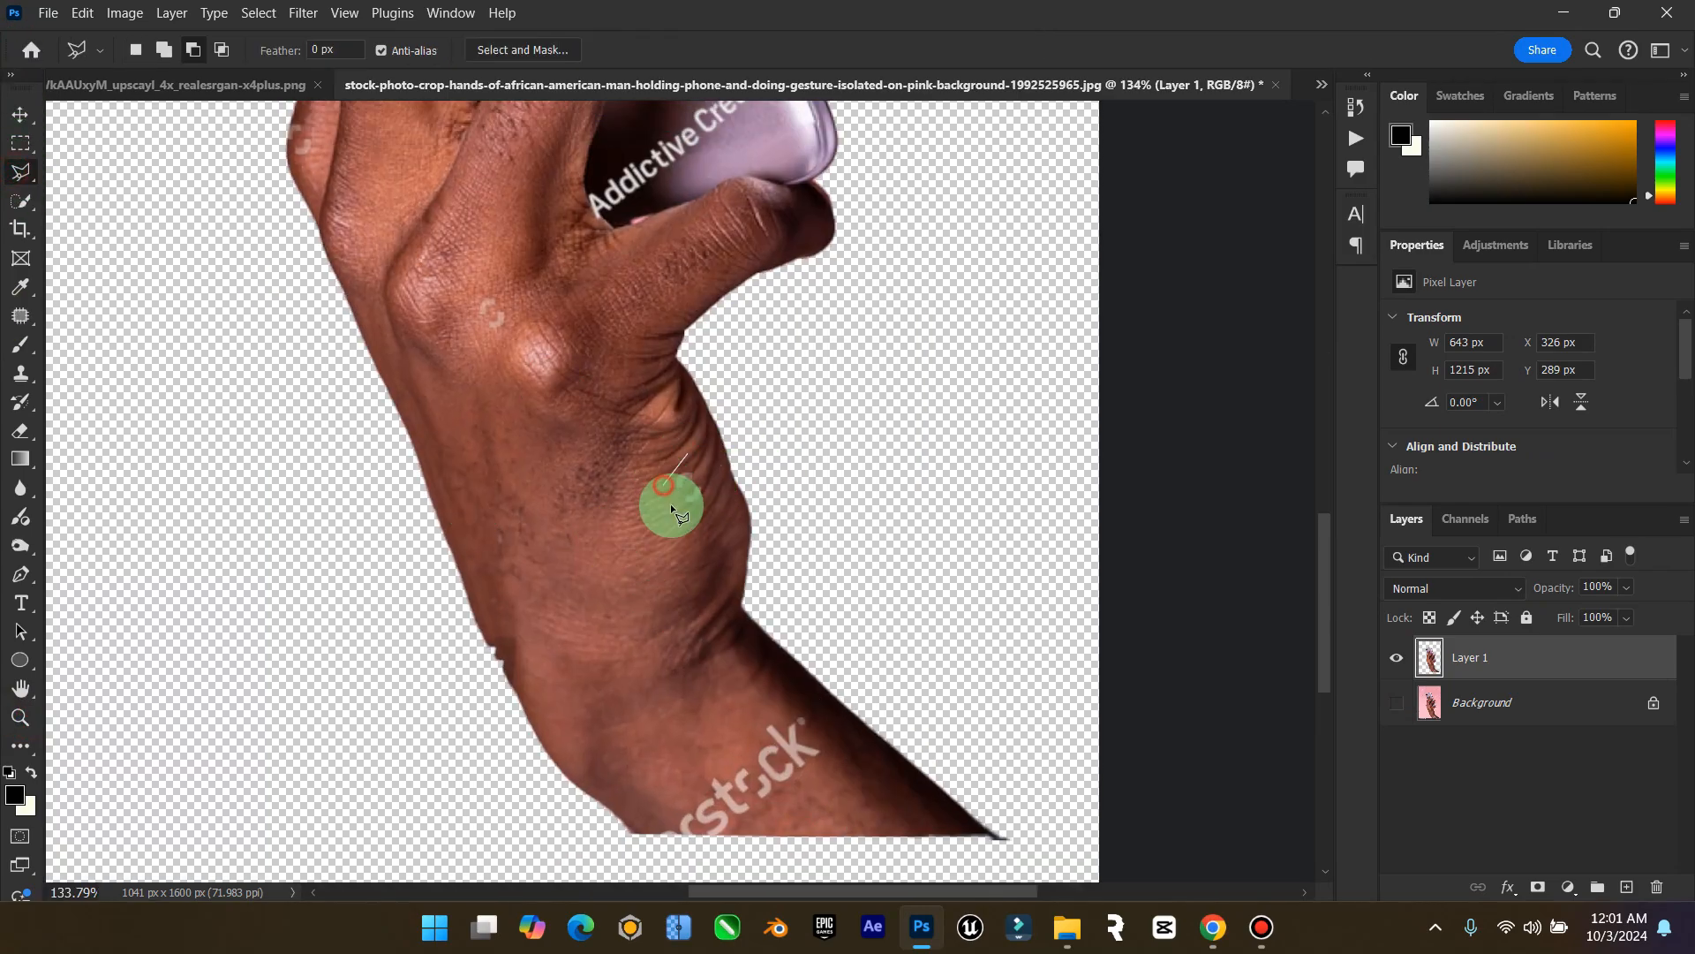
click(714, 506)
click(719, 486)
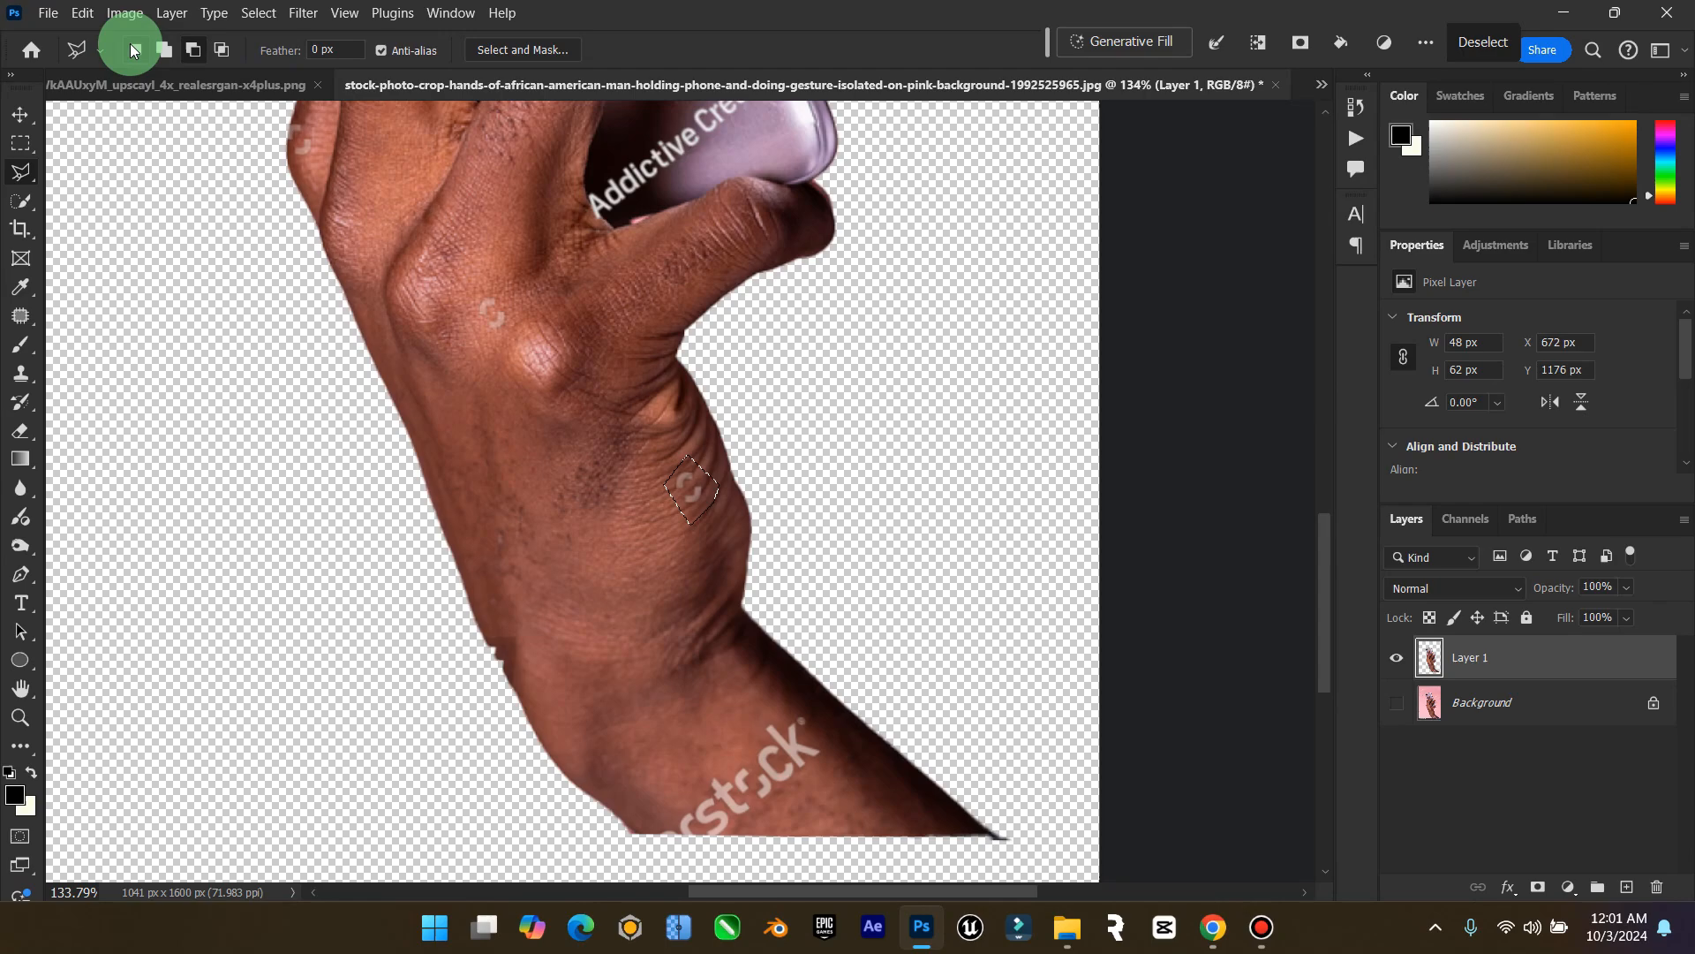
Add the watermark symbol beside the knuckle on the back of the hand to the selection
click(163, 49)
scroll(442, 327, up, 1)
click(490, 336)
click(466, 367)
click(490, 395)
click(515, 380)
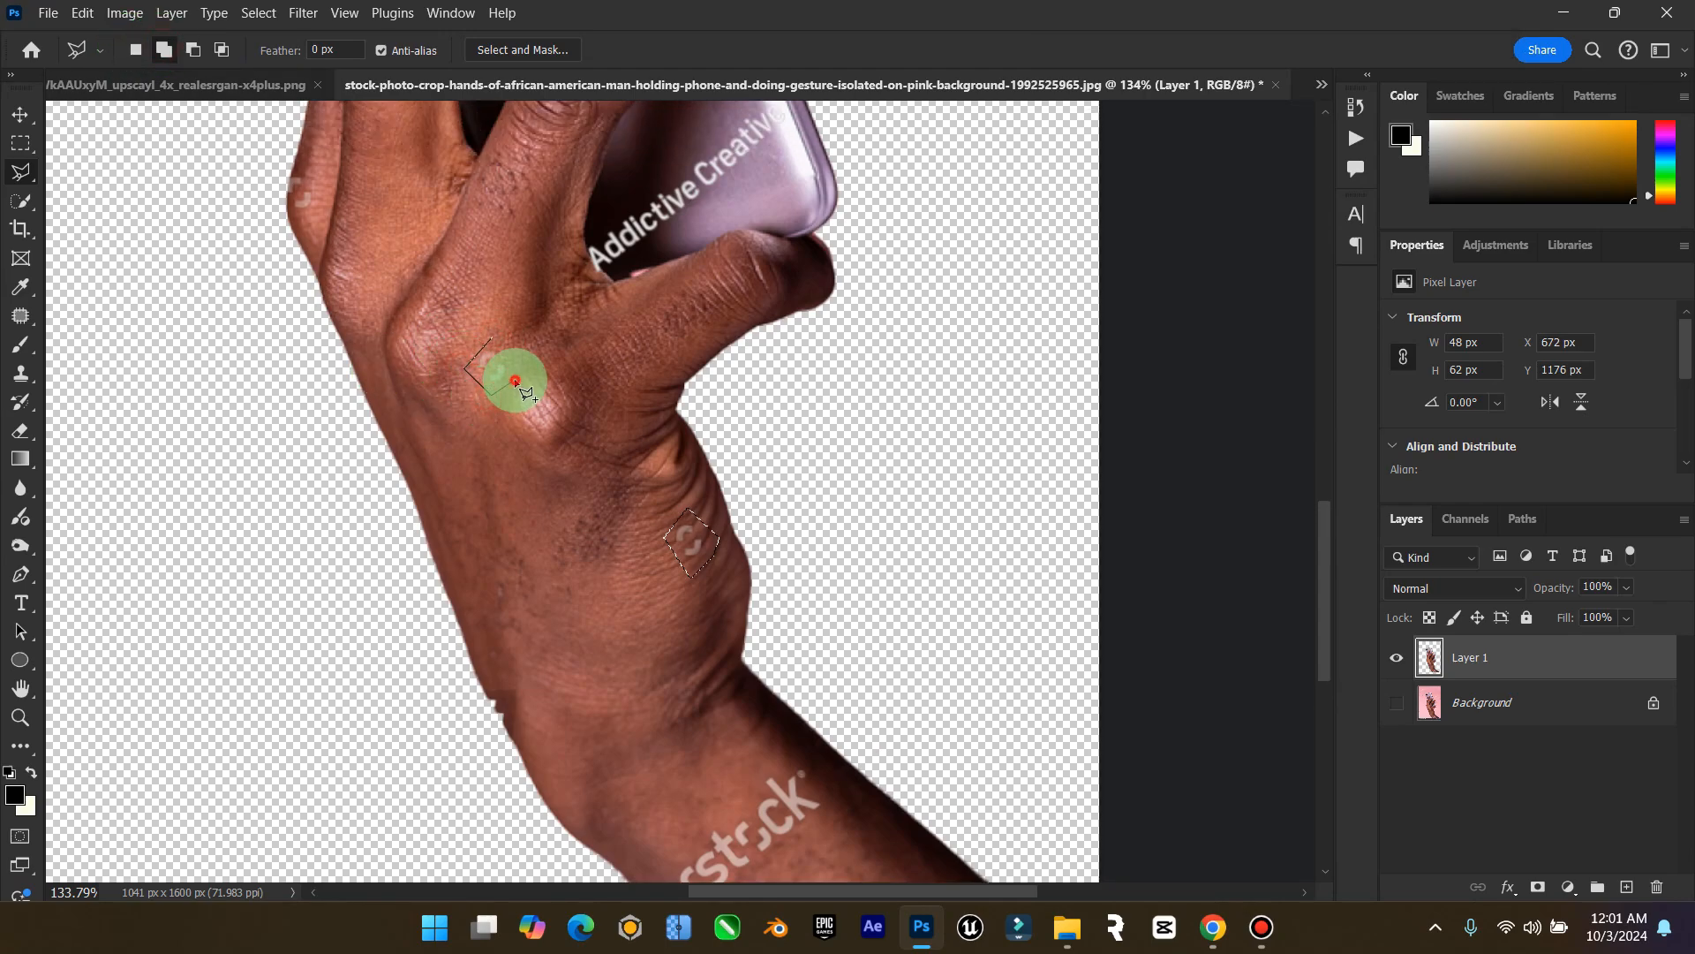
click(492, 338)
Add the diagonal Addictive Creative lettering on the lower part of the phone to the selection
scroll(446, 257, up, 1)
scroll(446, 257, up, 1)
click(563, 372)
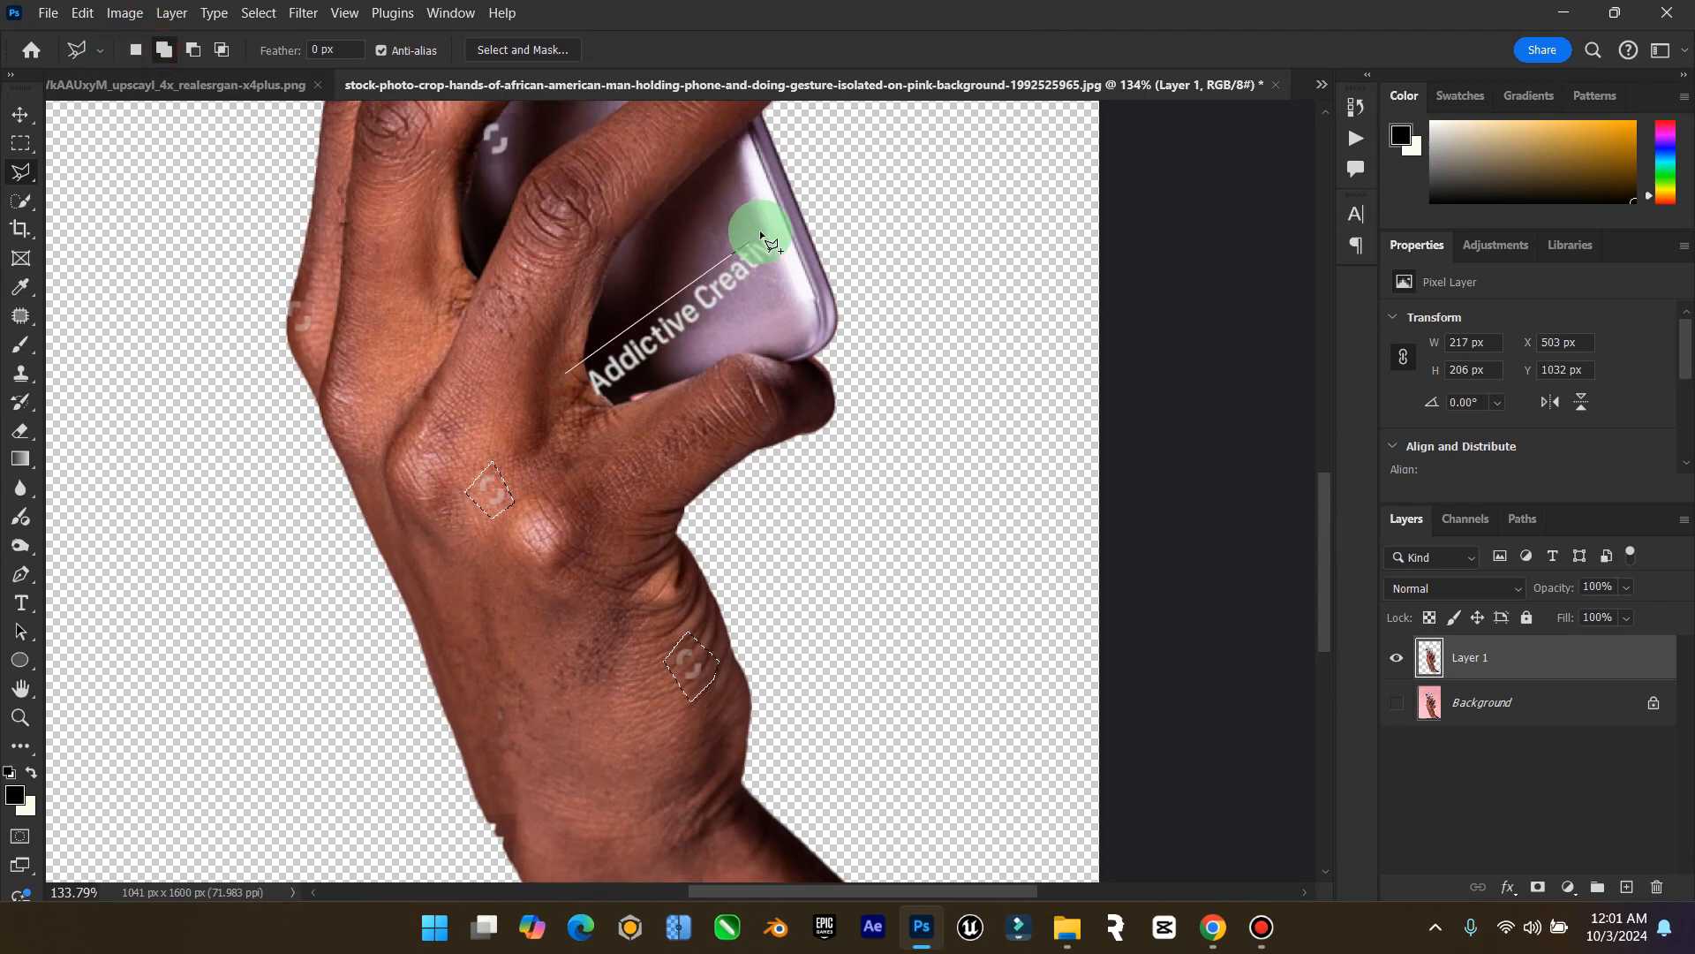
click(777, 218)
click(786, 236)
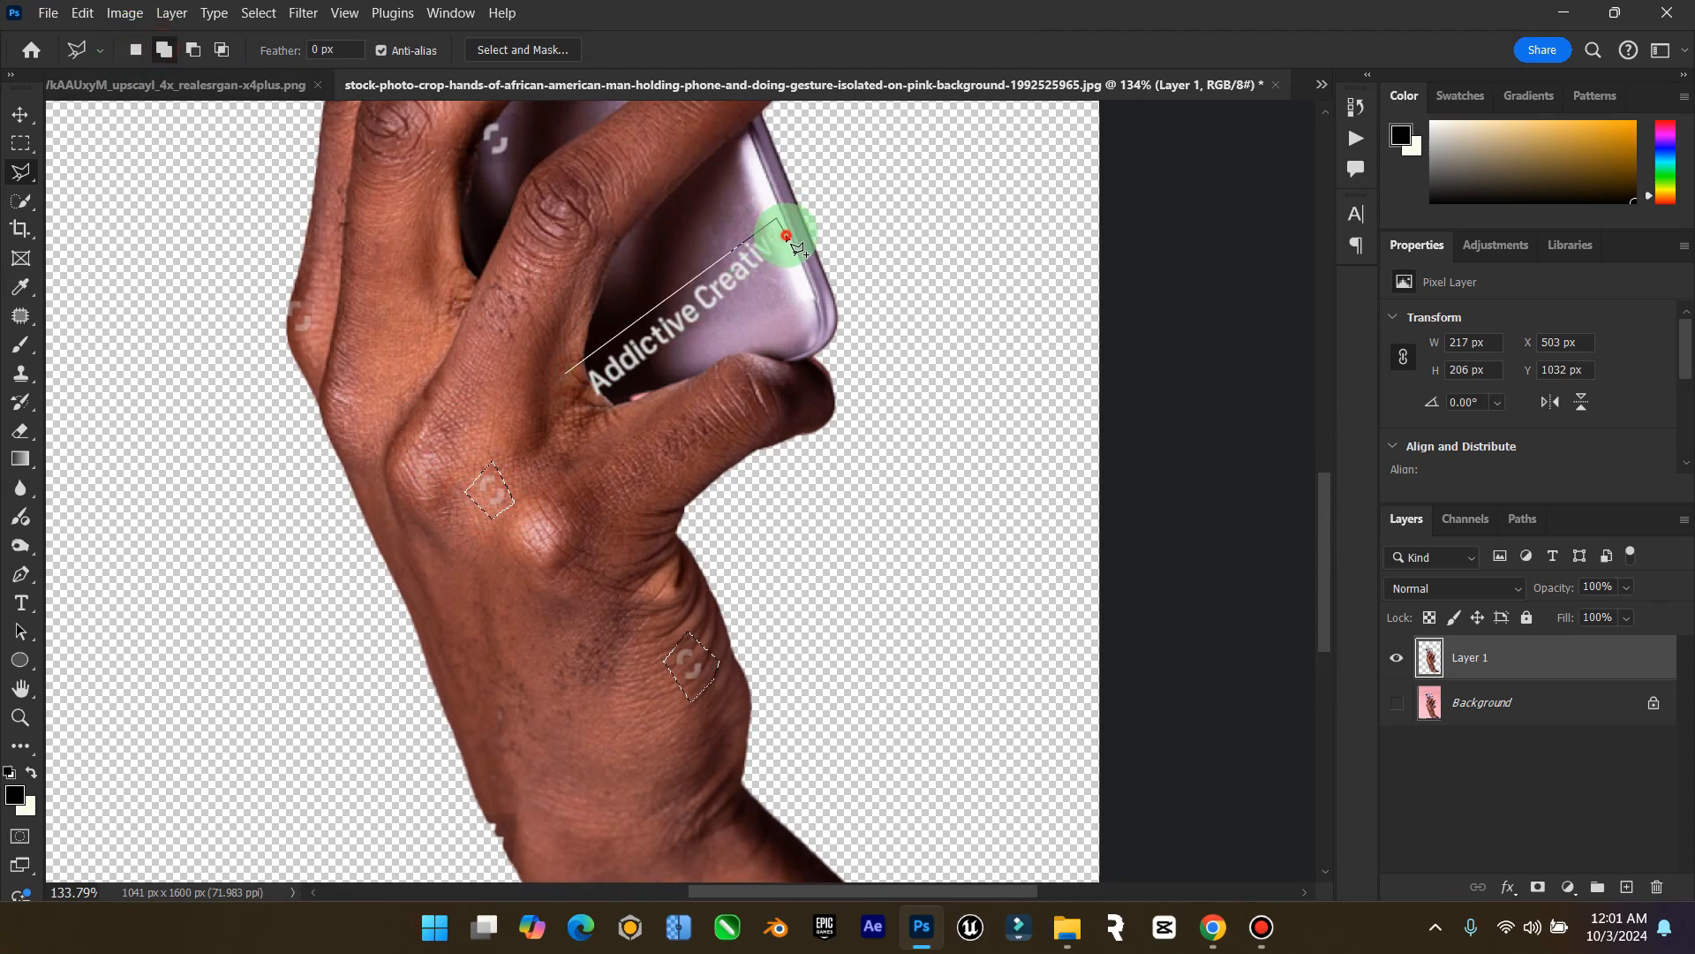
double_click(583, 413)
Add the watermark symbol on the phone between the two bent fingers to the selection
scroll(465, 265, up, 1)
click(476, 256)
click(523, 247)
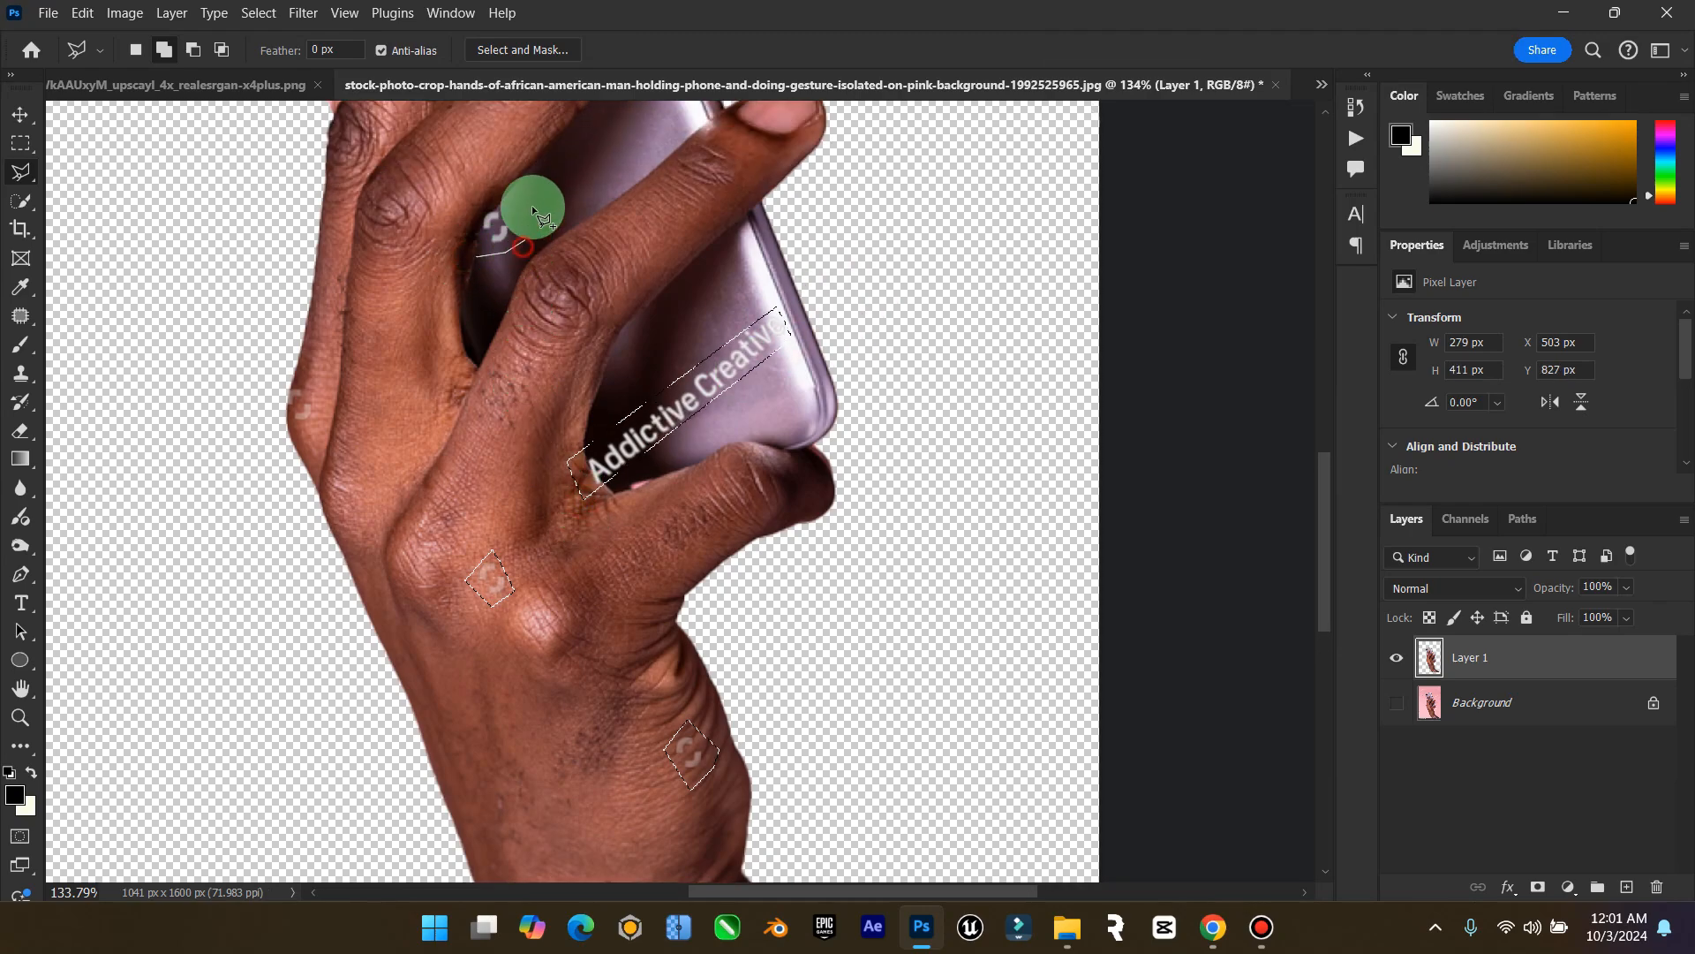
click(534, 210)
click(454, 189)
double_click(454, 246)
Add the watermark on the outer edge of the hand and the Shutterstock lettering on the forearm to the selection
scroll(331, 354, up, 1)
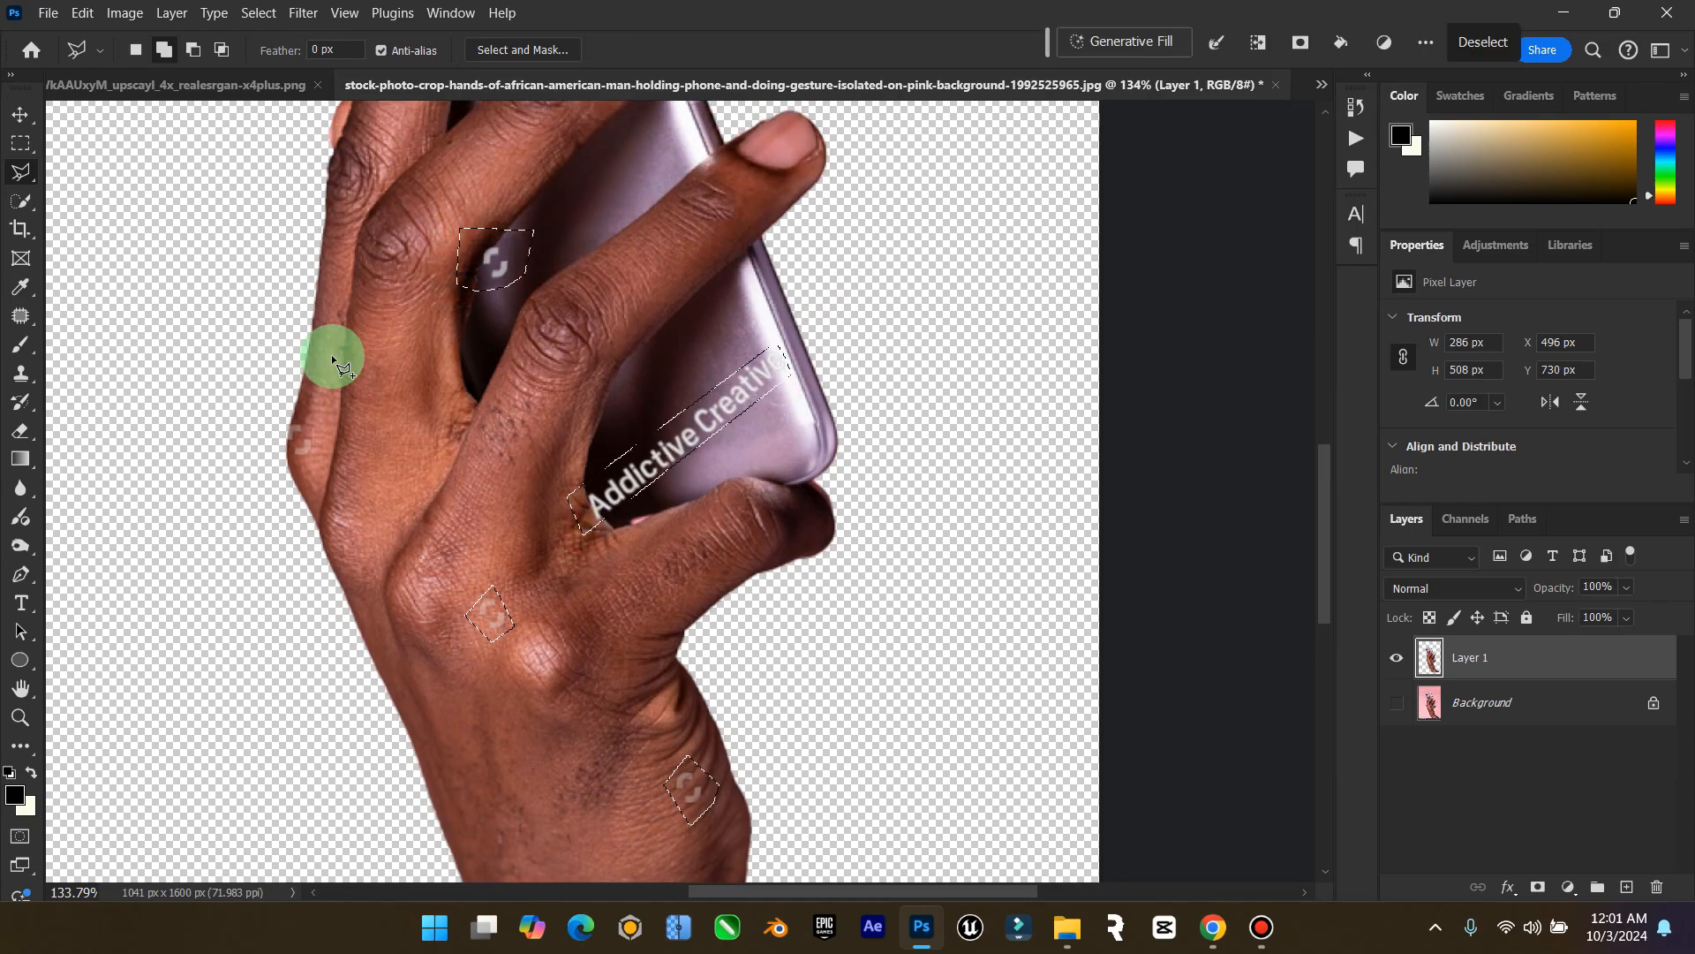
click(319, 428)
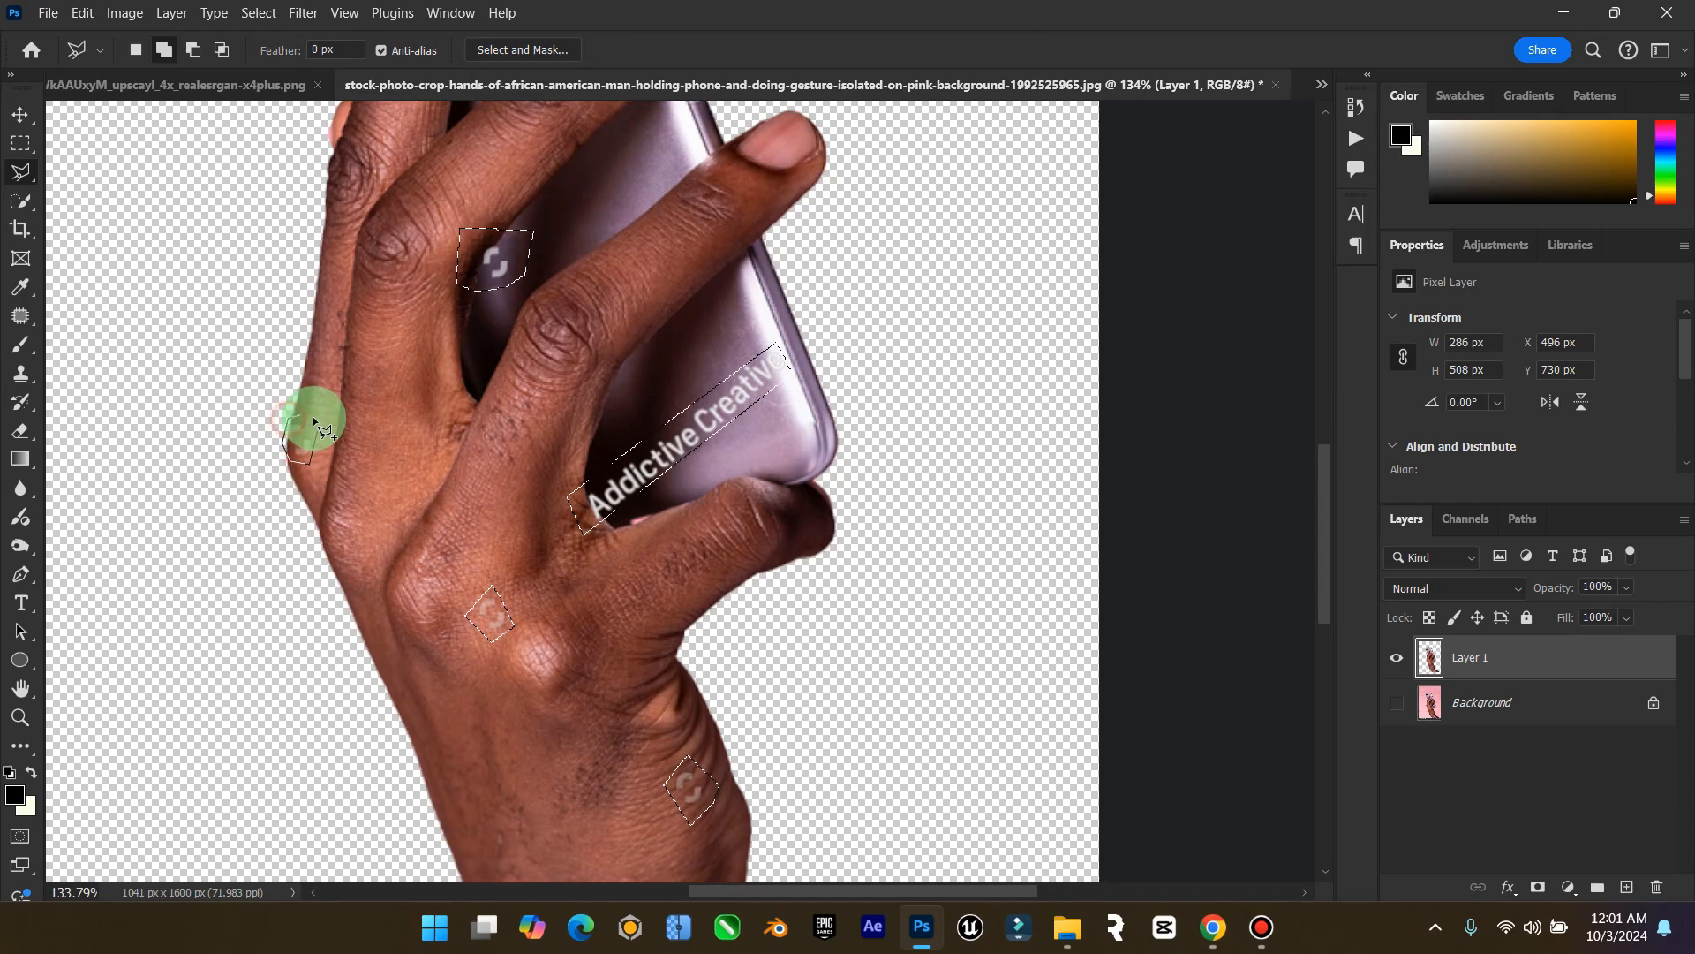
double_click(315, 416)
scroll(320, 415, down, 5)
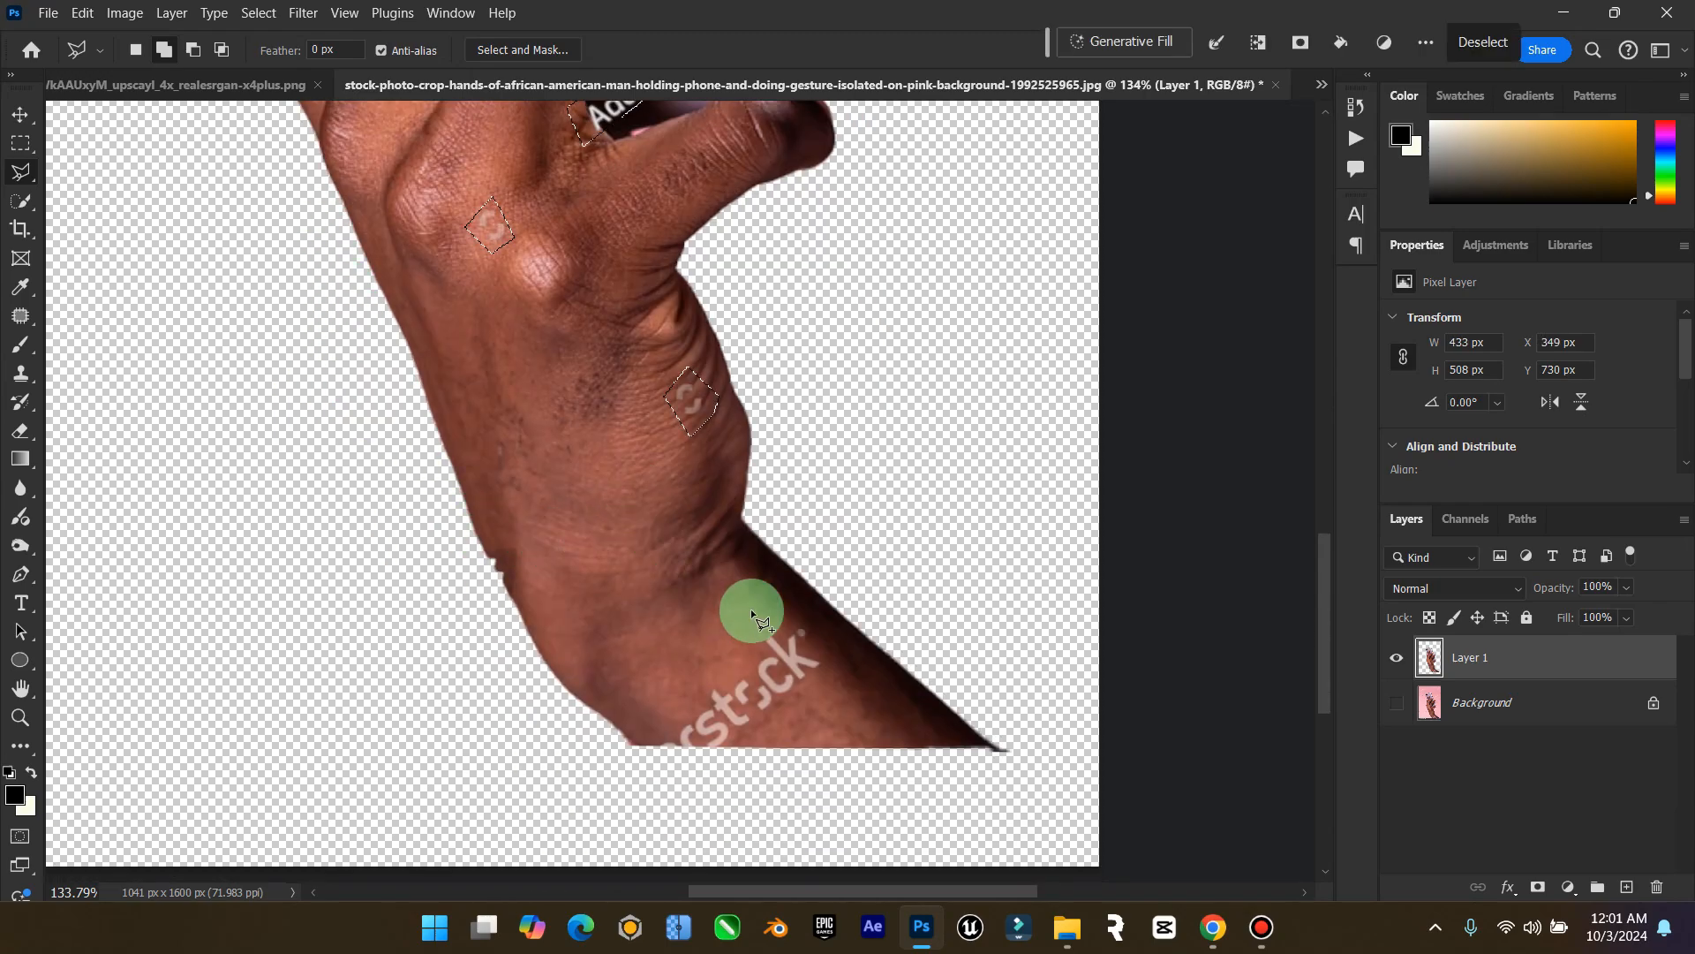
click(790, 615)
click(694, 780)
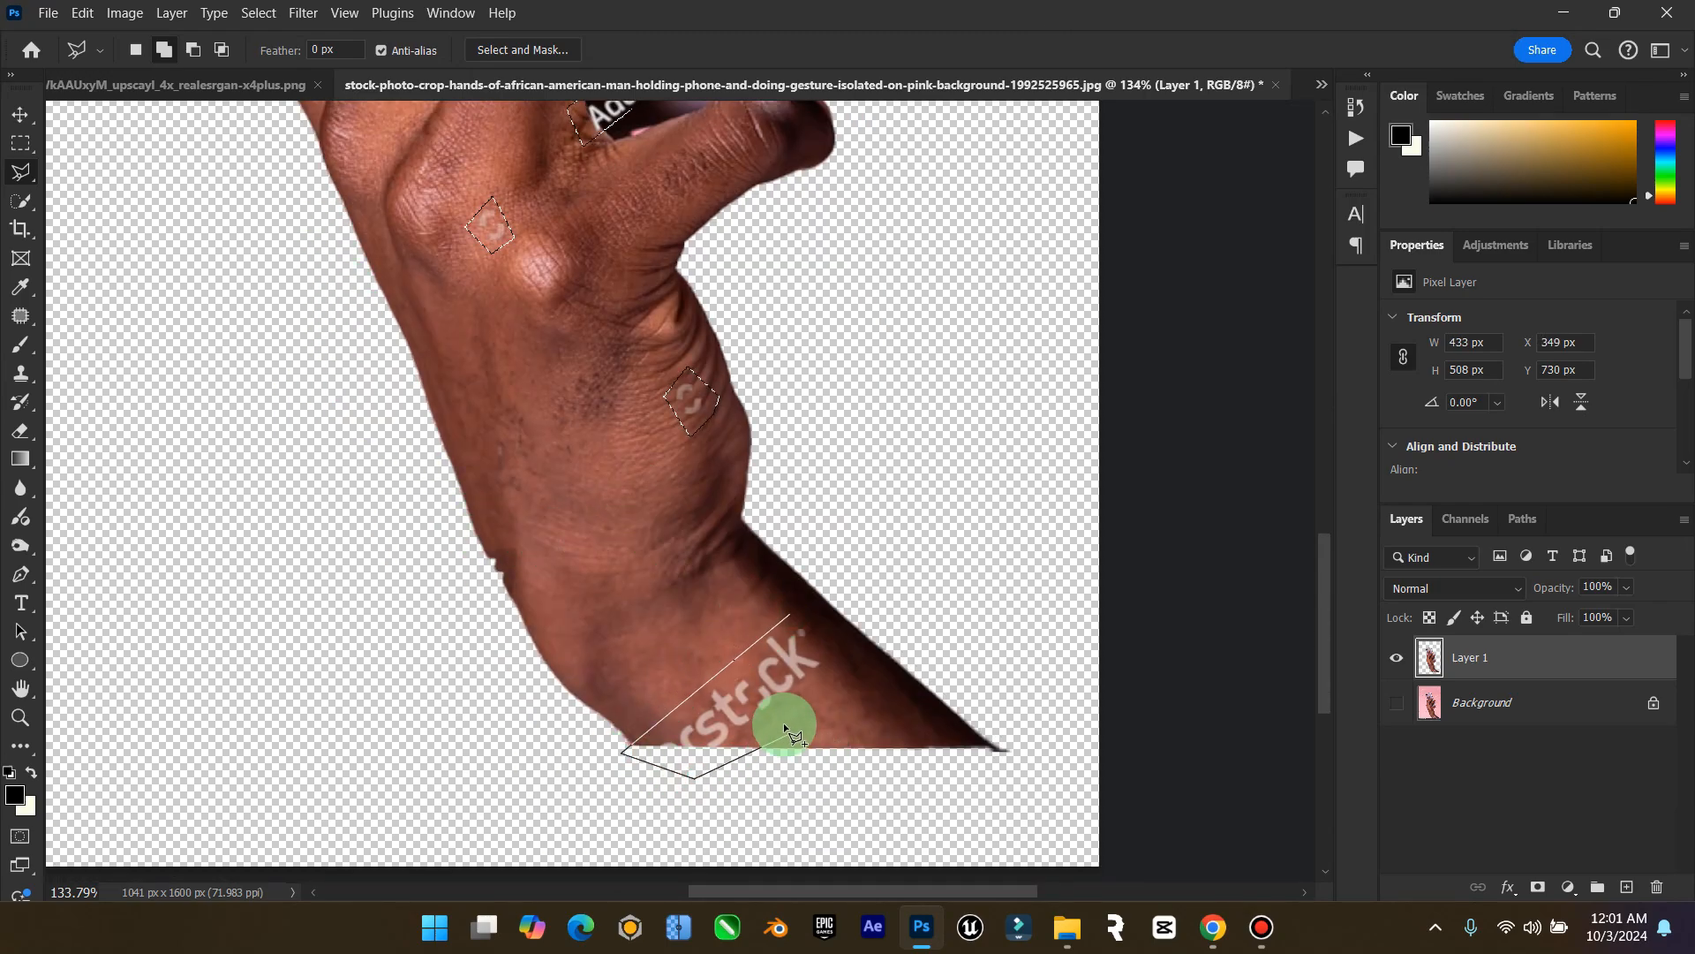
double_click(834, 645)
Add the watermark symbol beside the uppermost fingertip on the phone's back to the selection
scroll(783, 559, up, 5)
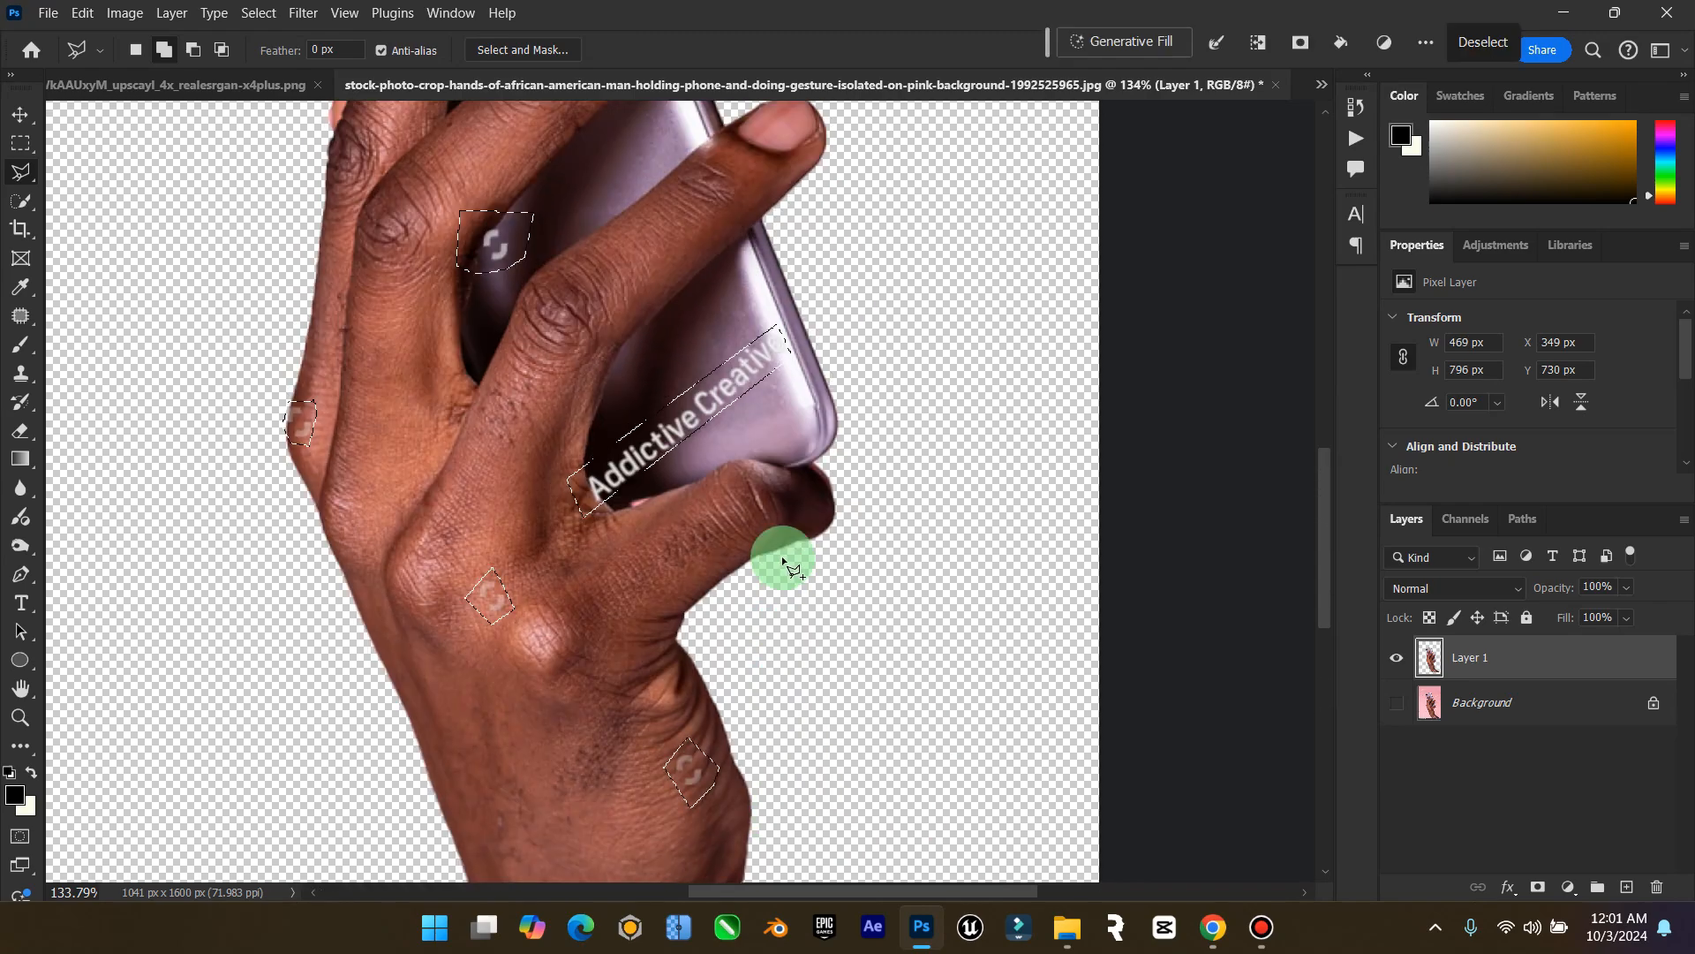
scroll(657, 257, up, 4)
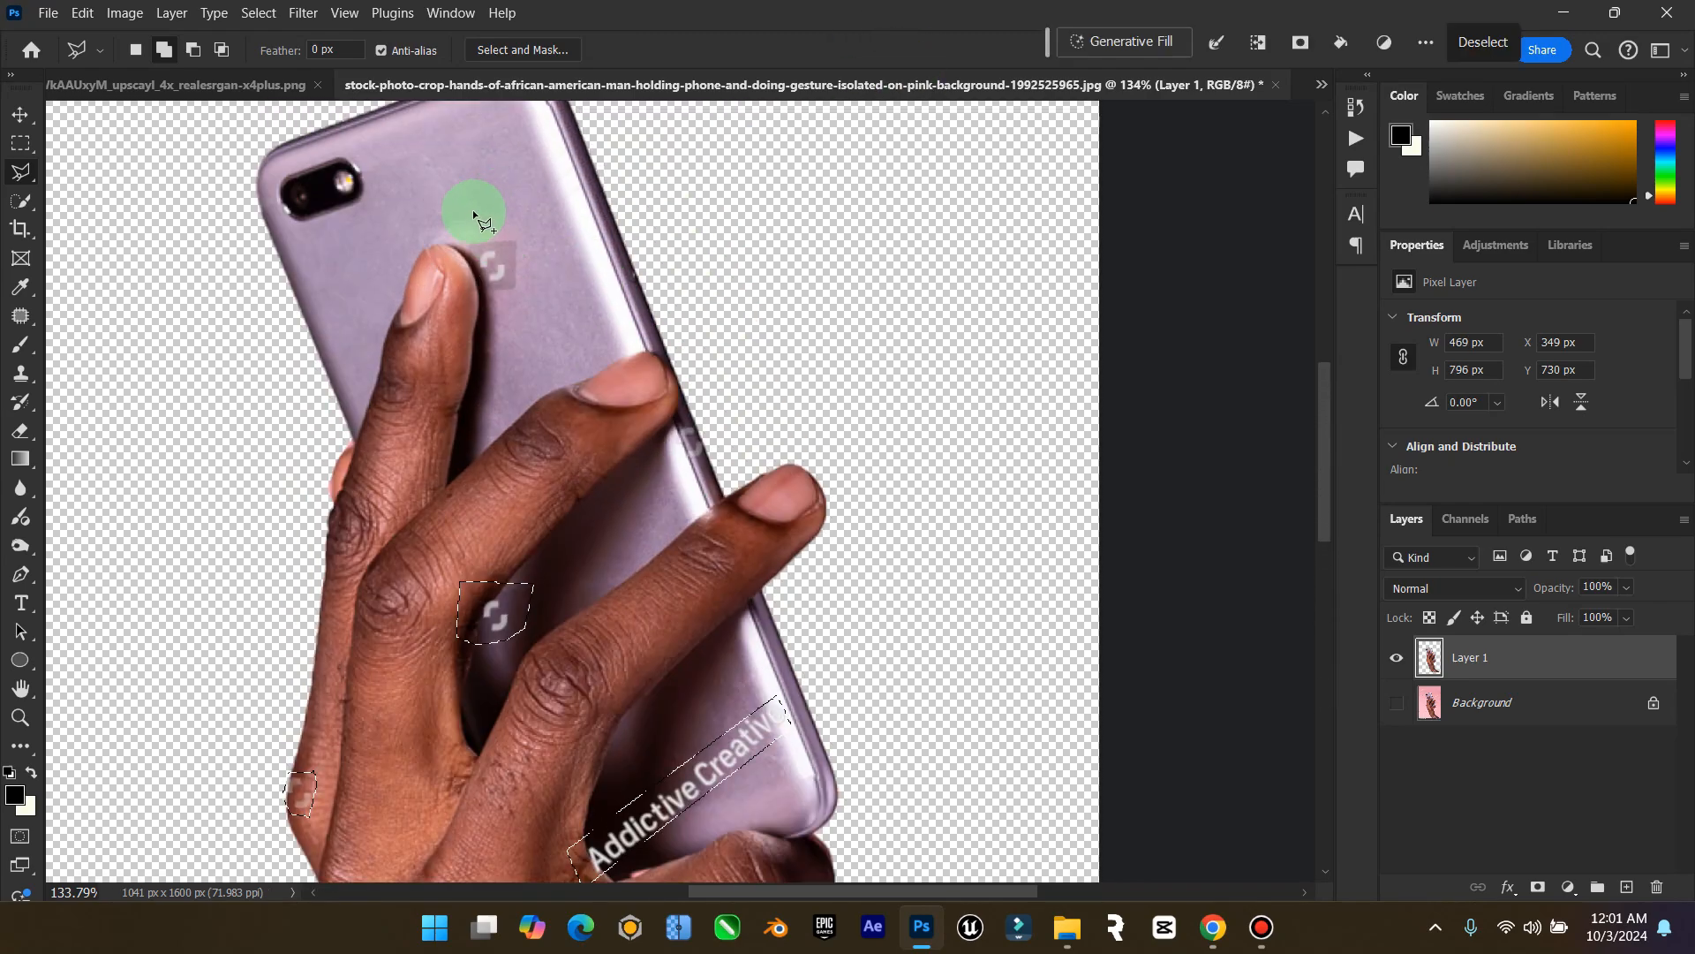
click(465, 219)
click(456, 258)
click(478, 309)
click(538, 292)
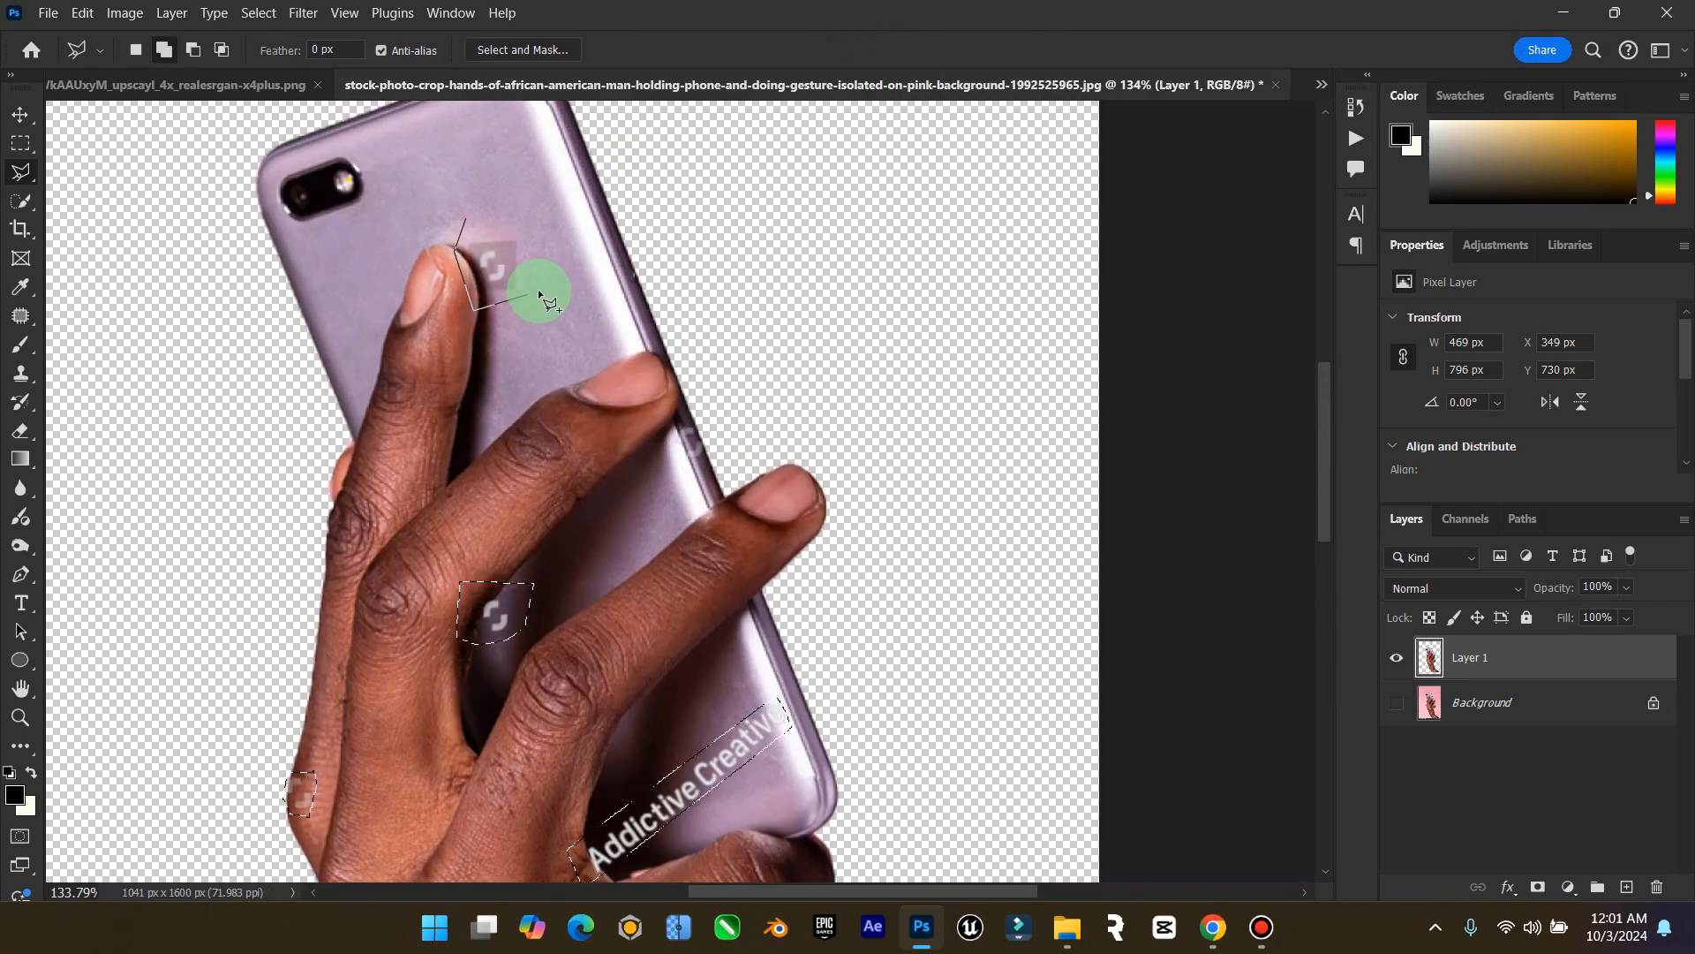
double_click(529, 227)
Replace all selected watermark areas using Generative Fill with an empty prompt
scroll(528, 226, up, 1)
scroll(527, 226, up, 1)
click(1119, 42)
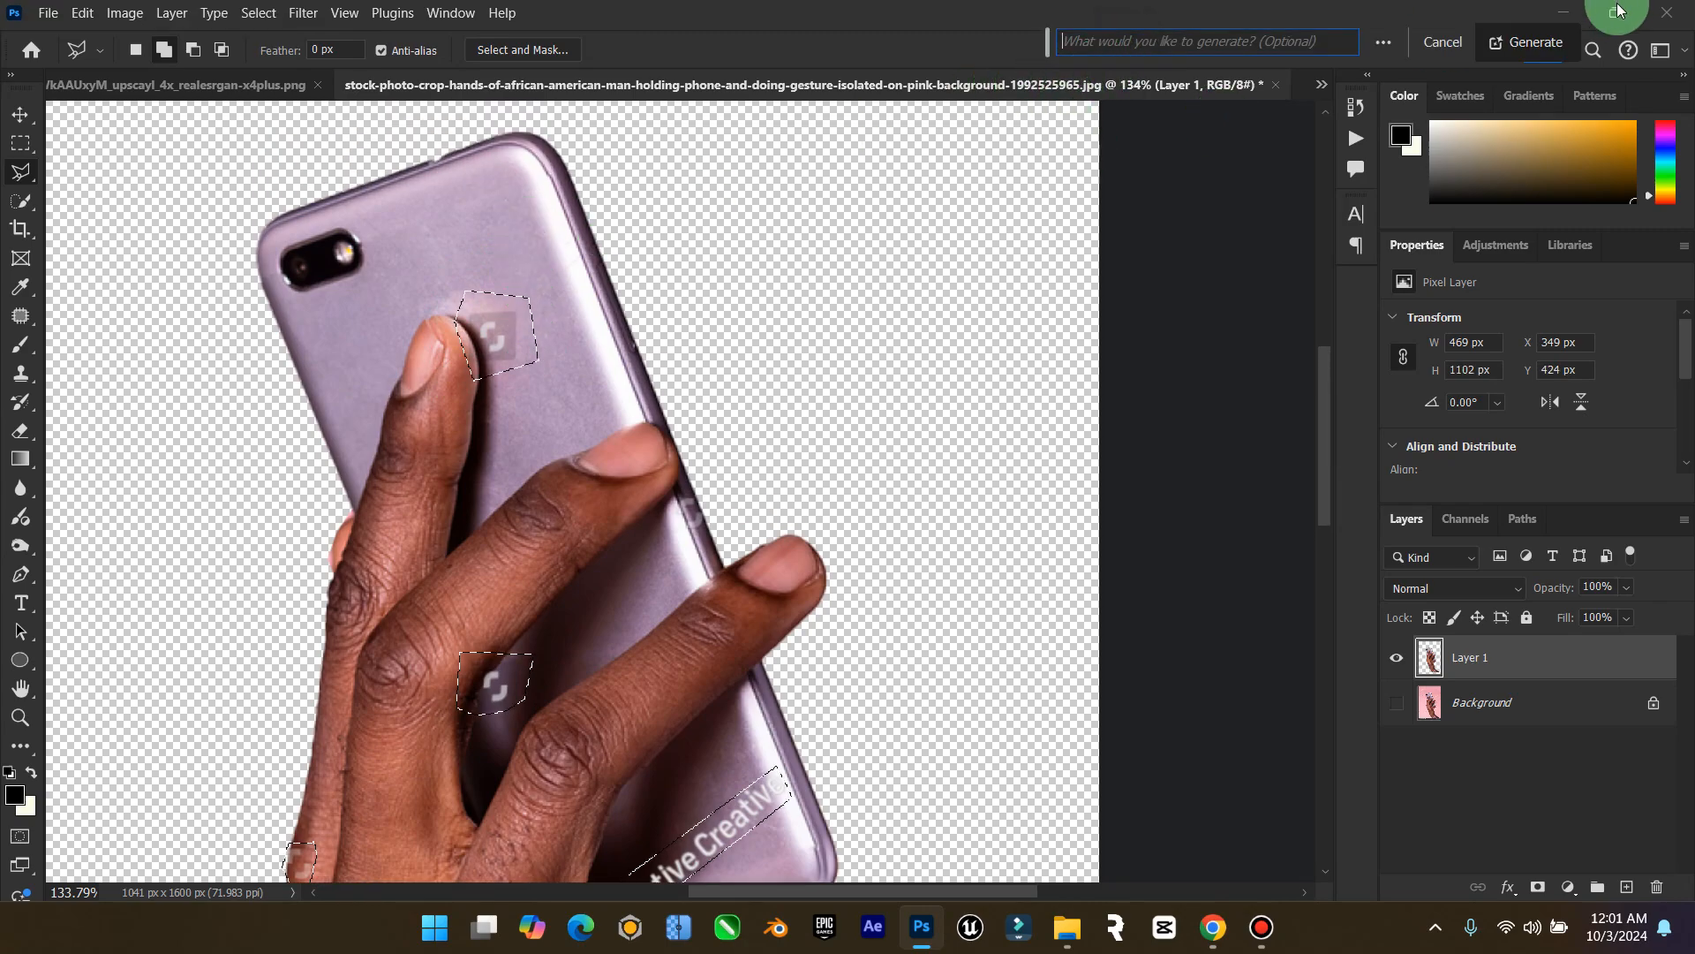
click(1550, 41)
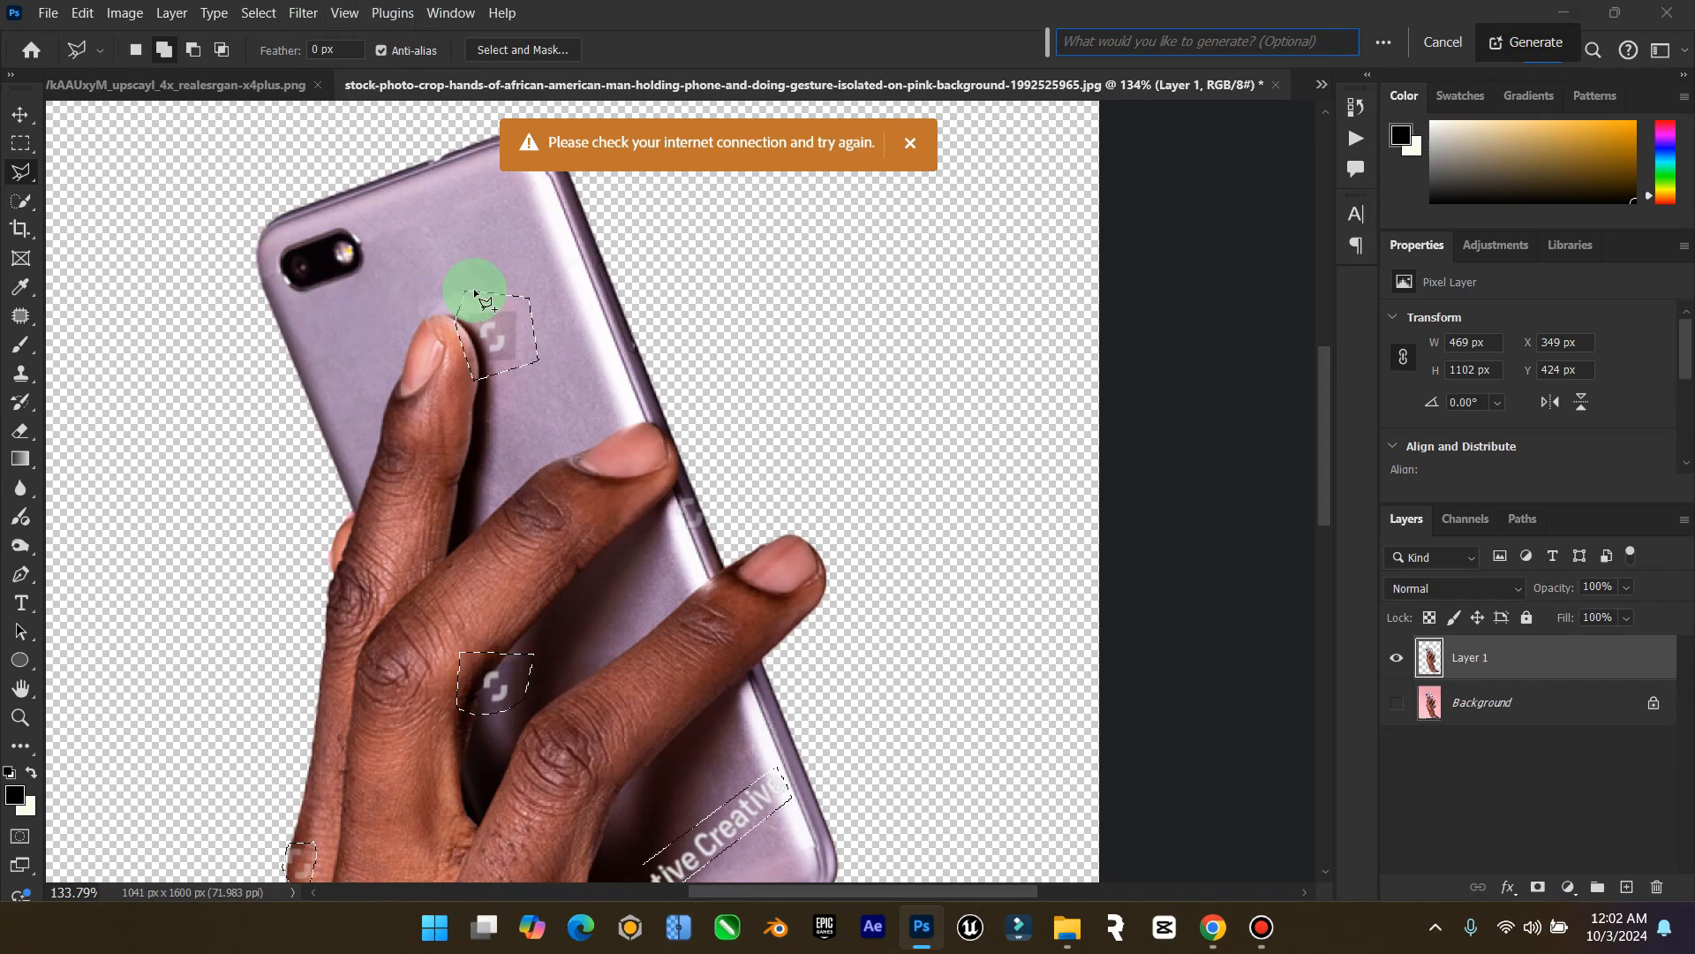
click(1536, 46)
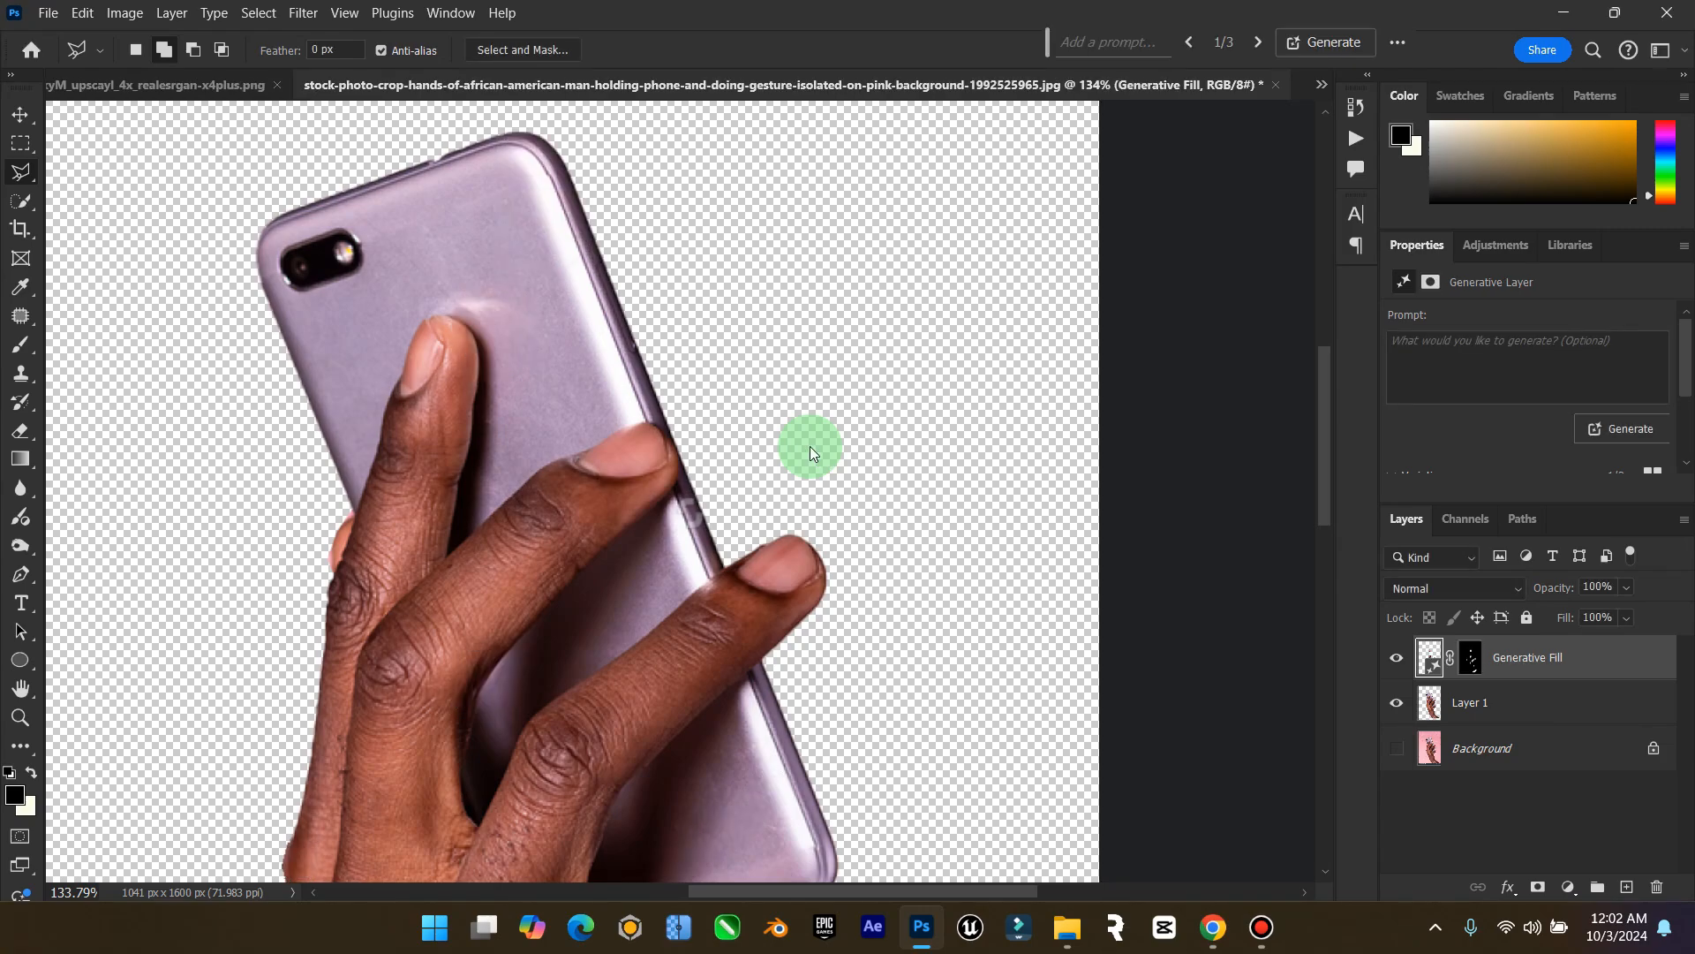
Merge the Generative Fill layer with Layer 1 into a single hand-and-phone layer
scroll(576, 505, down, 3)
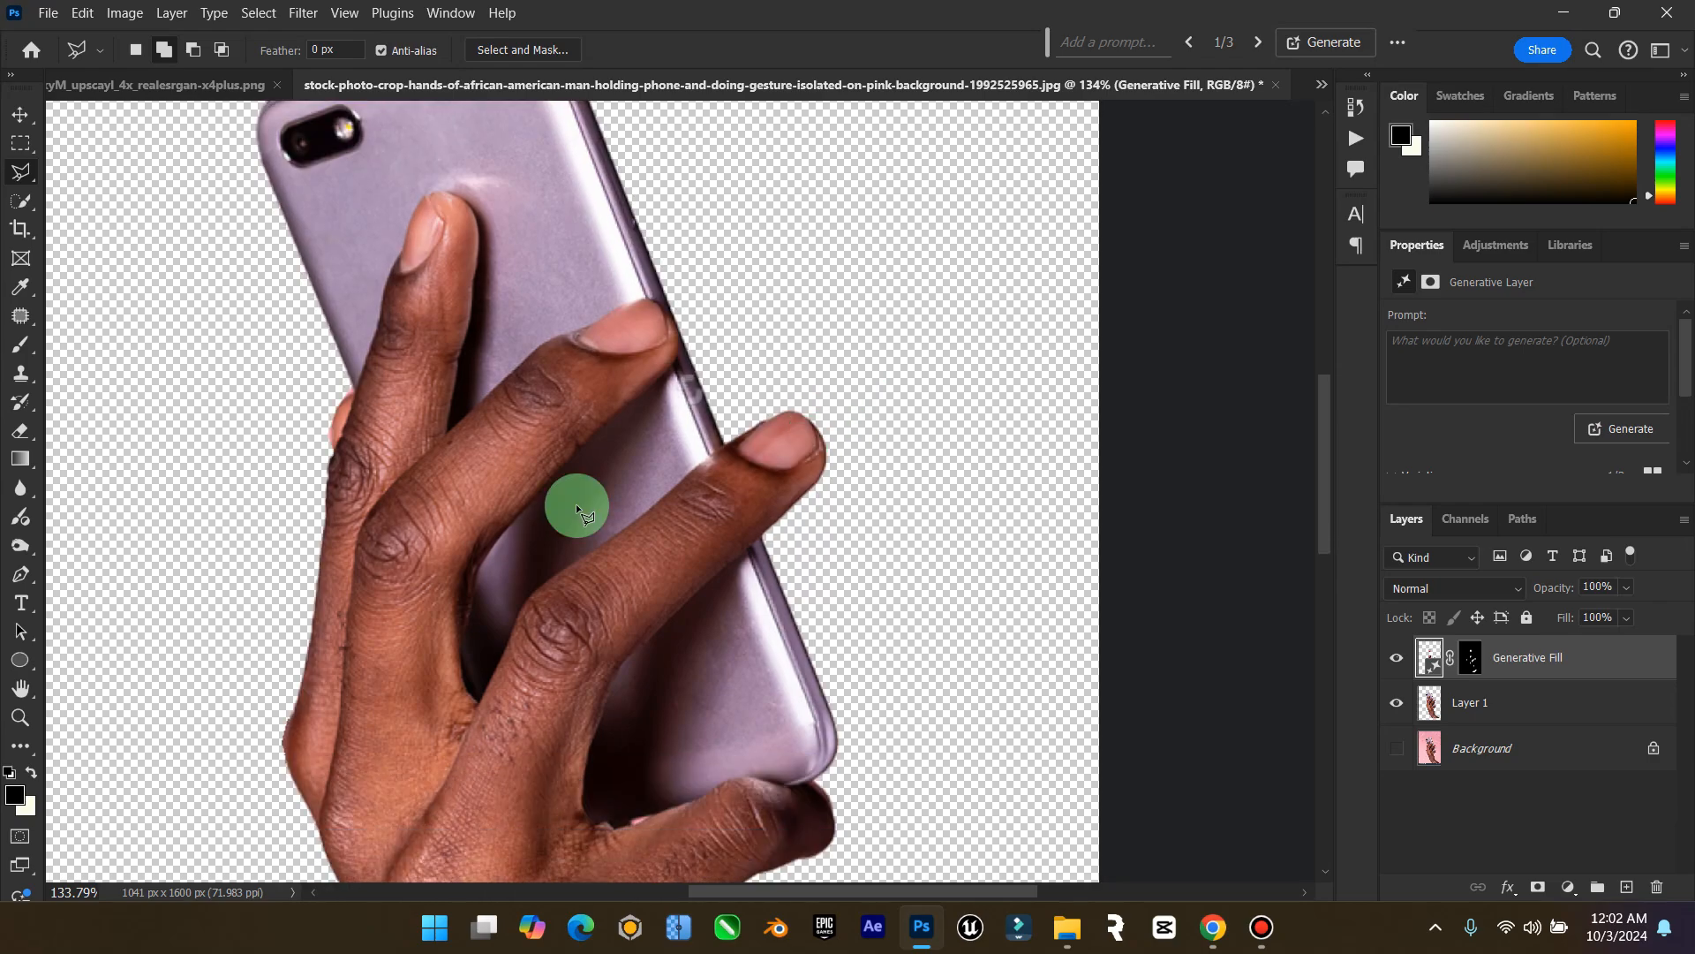
double_click(19, 693)
click(19, 115)
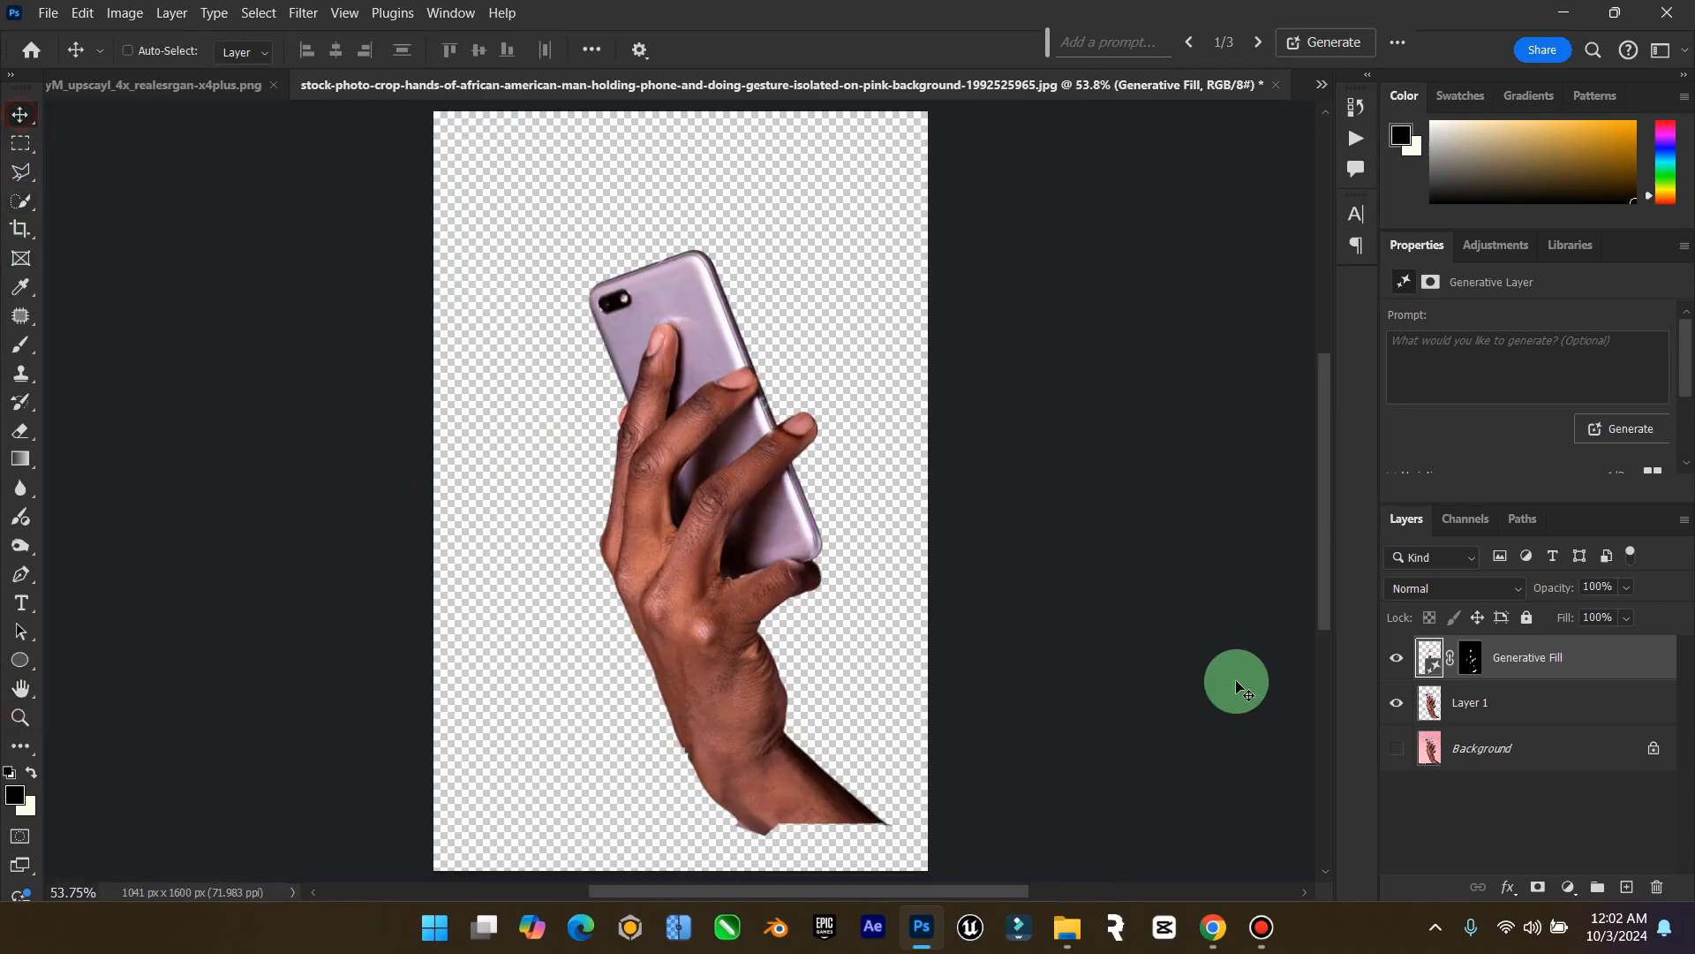
shift+click(1465, 696)
right_click(1465, 697)
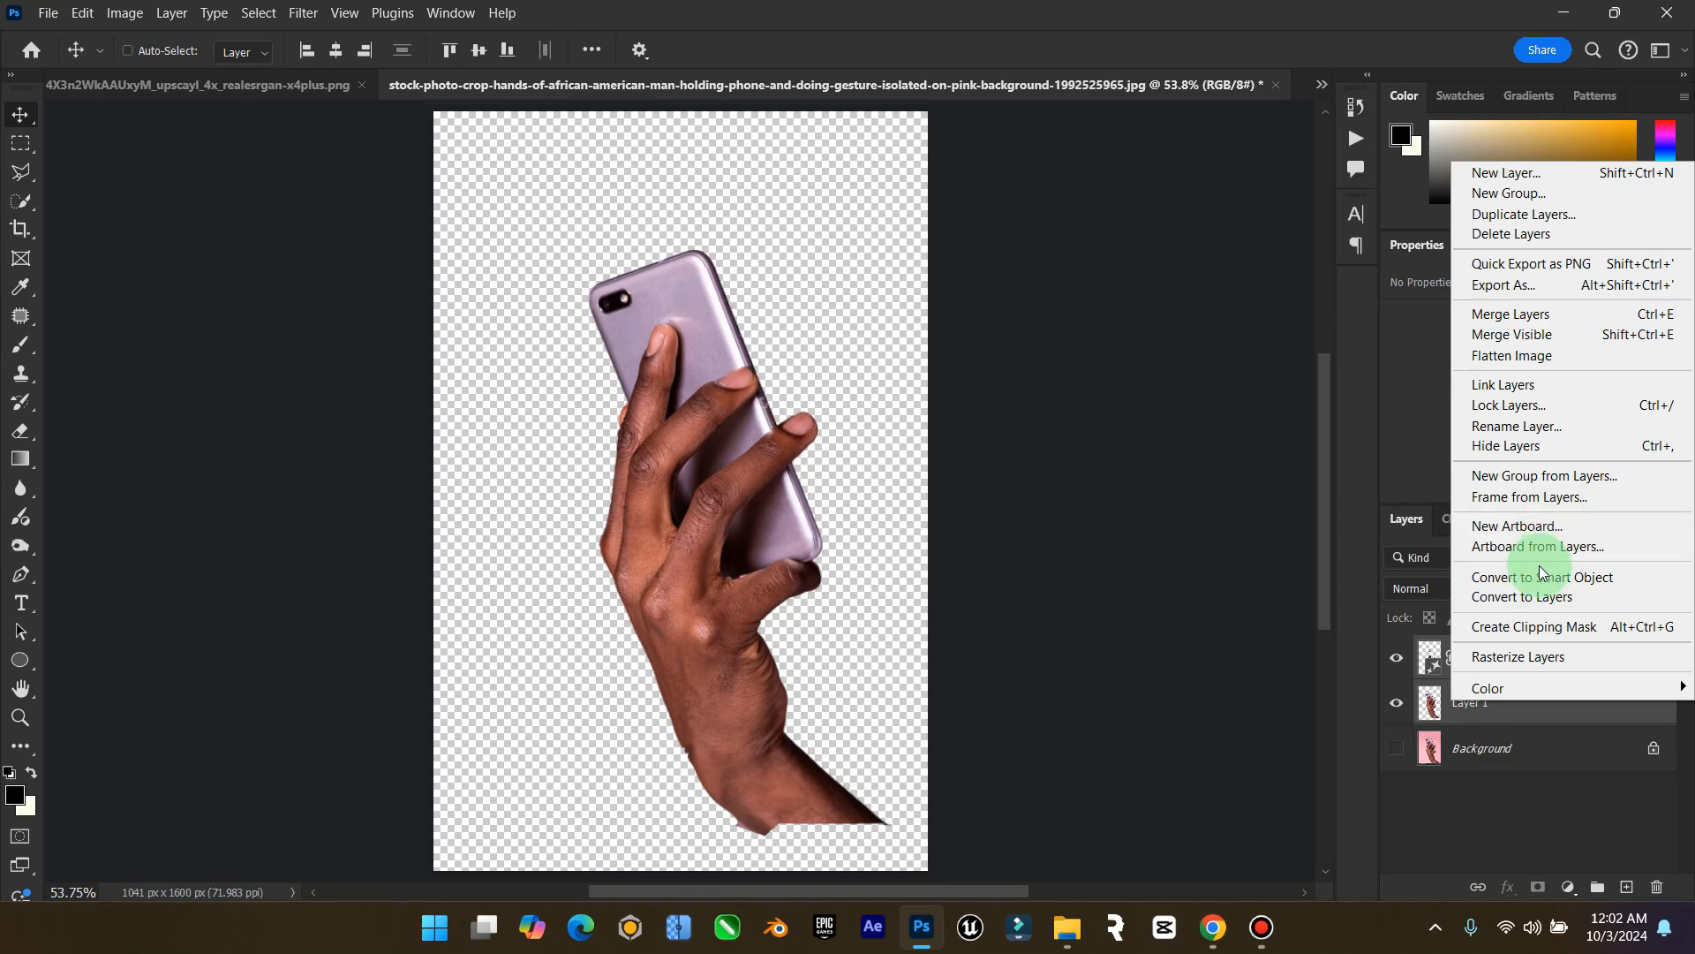
click(1571, 316)
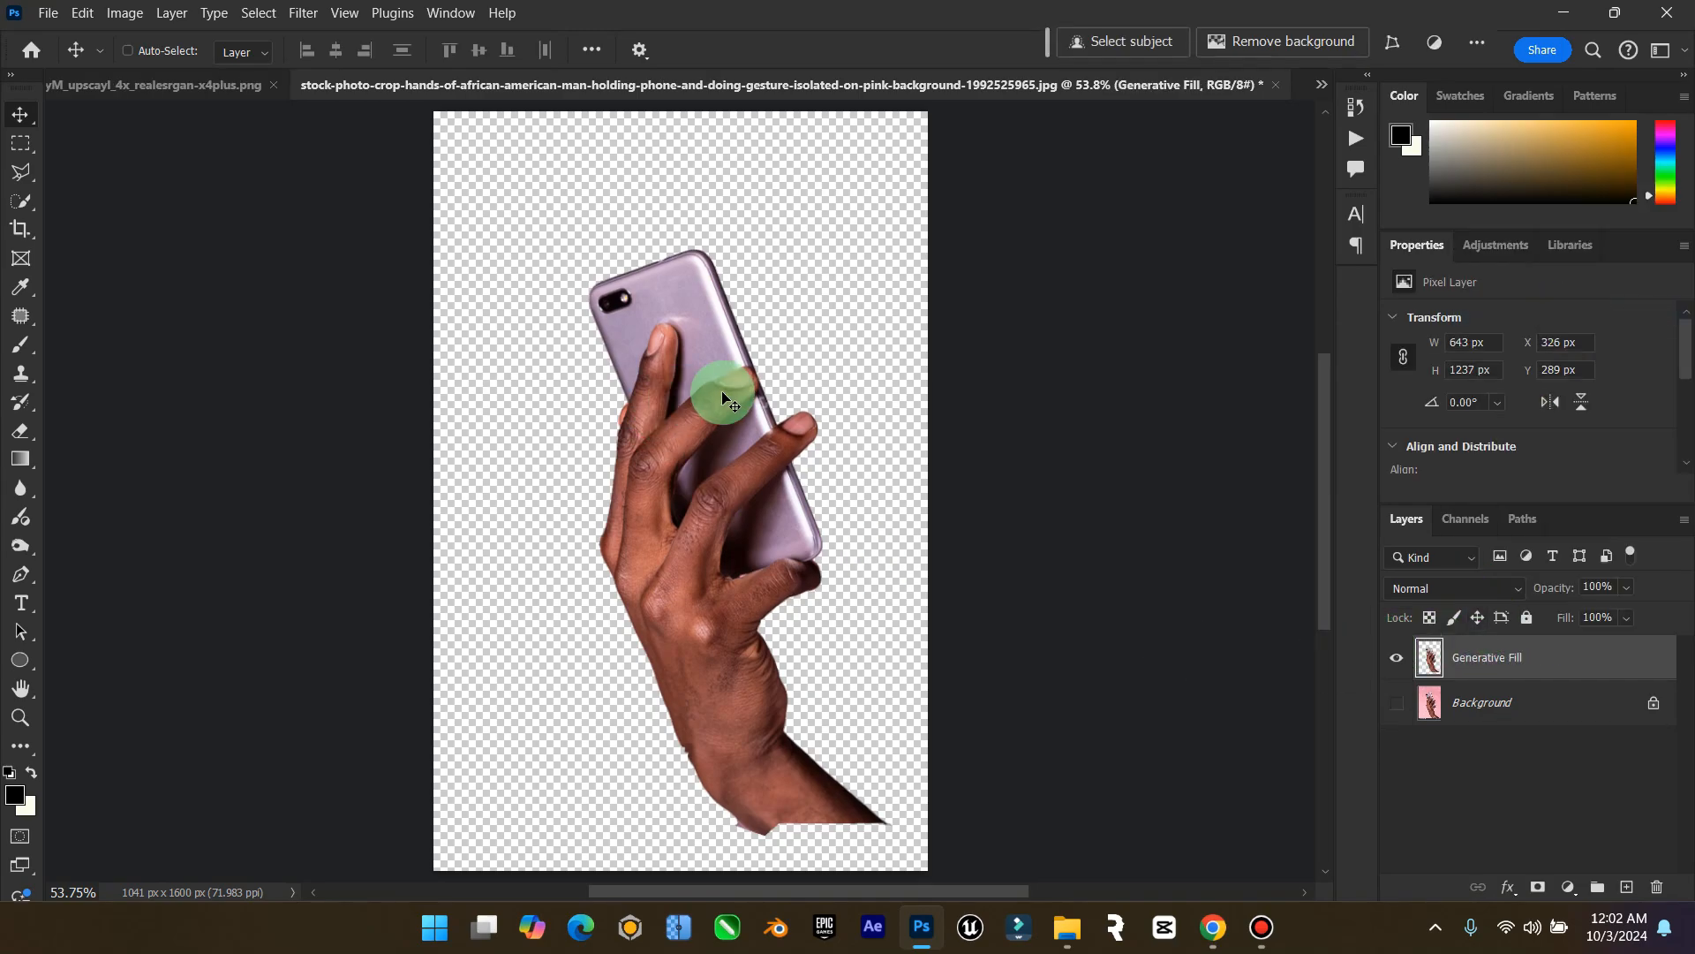
Bring the merged hand layer into the tank-top man document, place it above Brightness/Contrast 1 and release its clipping mask
drag(549, 250, 200, 85)
drag(519, 302, 545, 329)
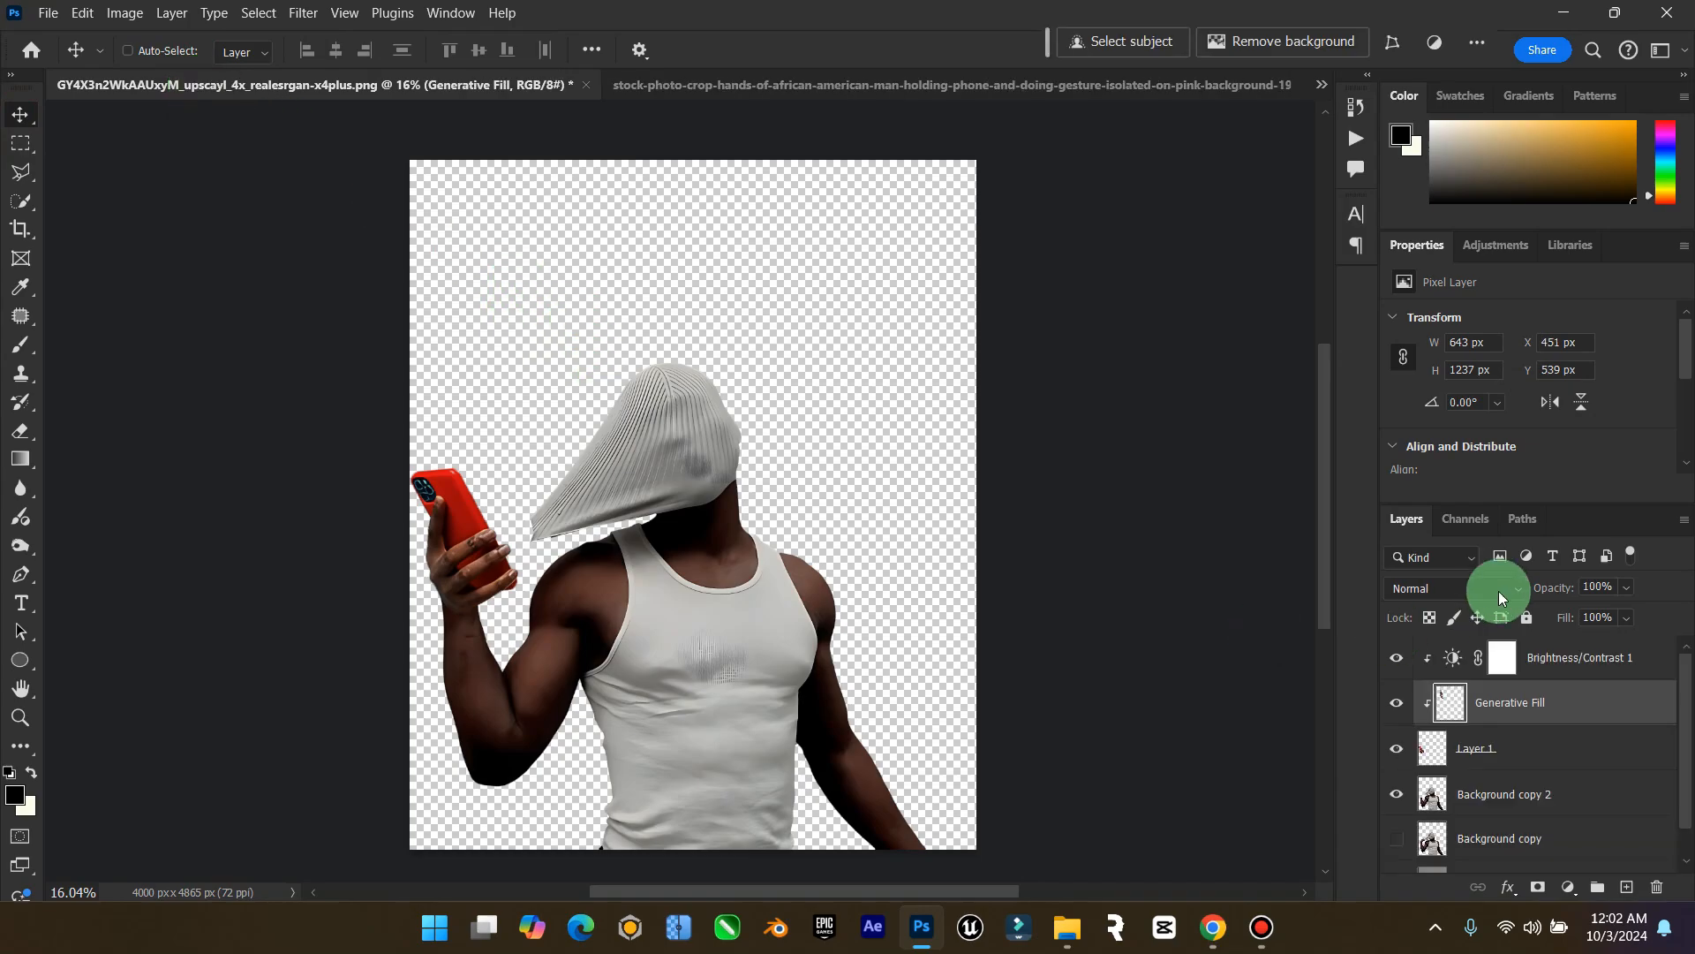
drag(1559, 711, 1507, 651)
right_click(1507, 654)
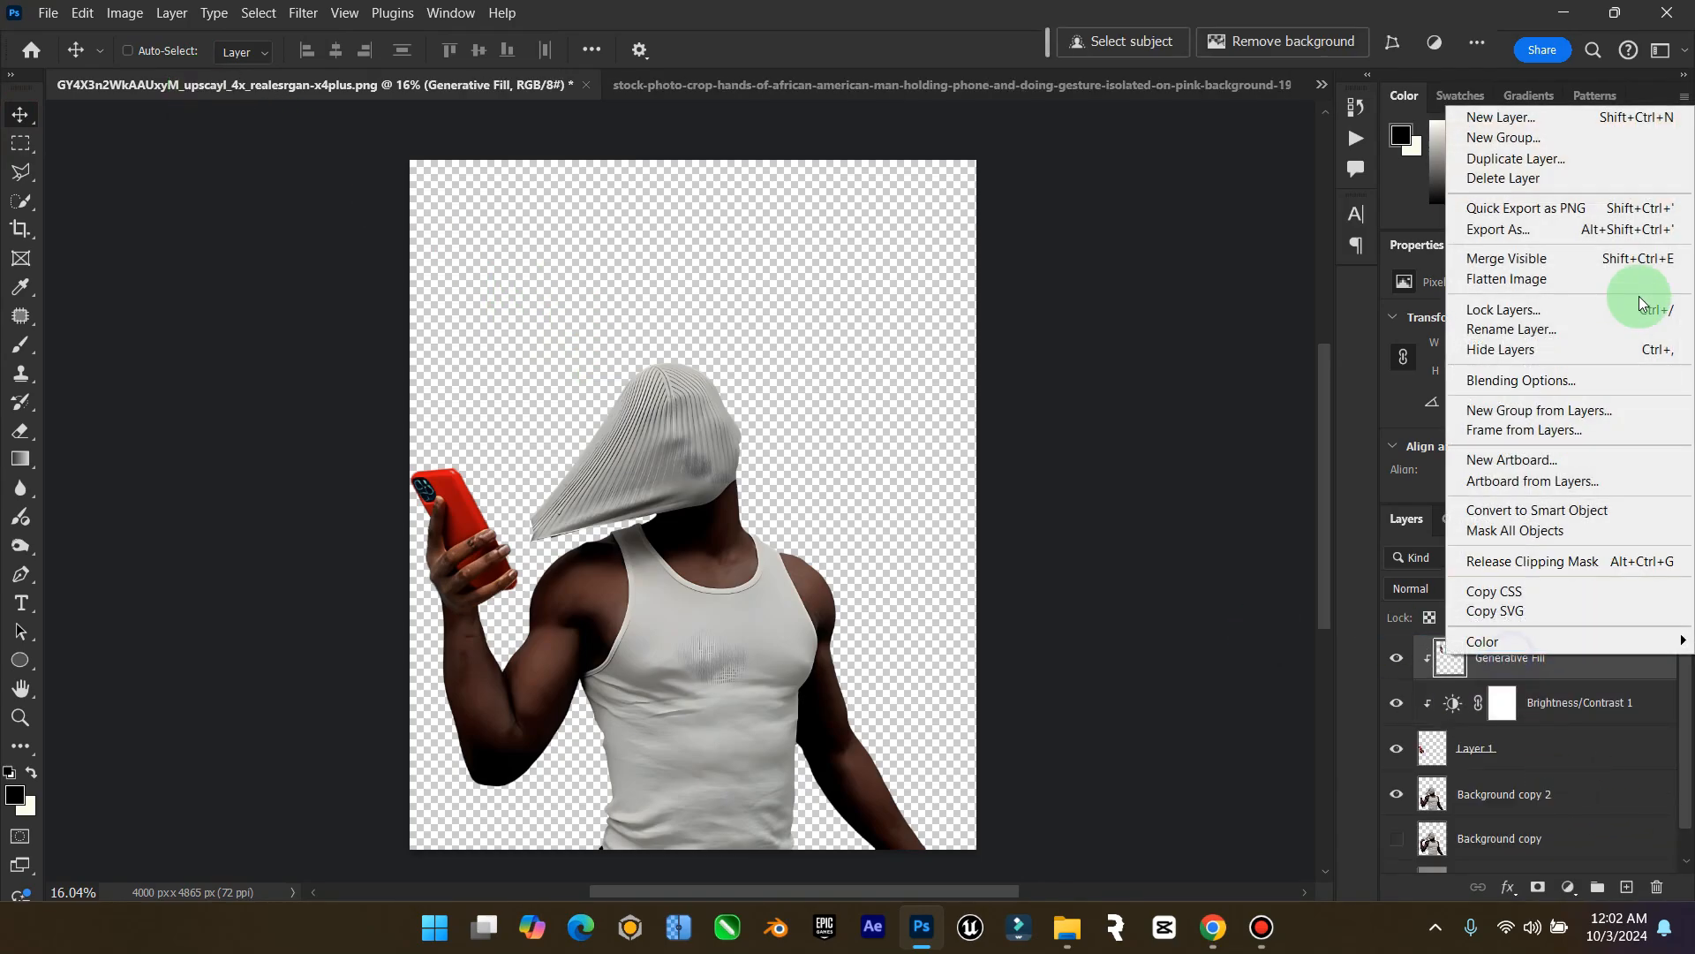
click(1560, 561)
Position the new hand over the man's hand with the red phone and scale it to about 119%
drag(627, 556, 508, 570)
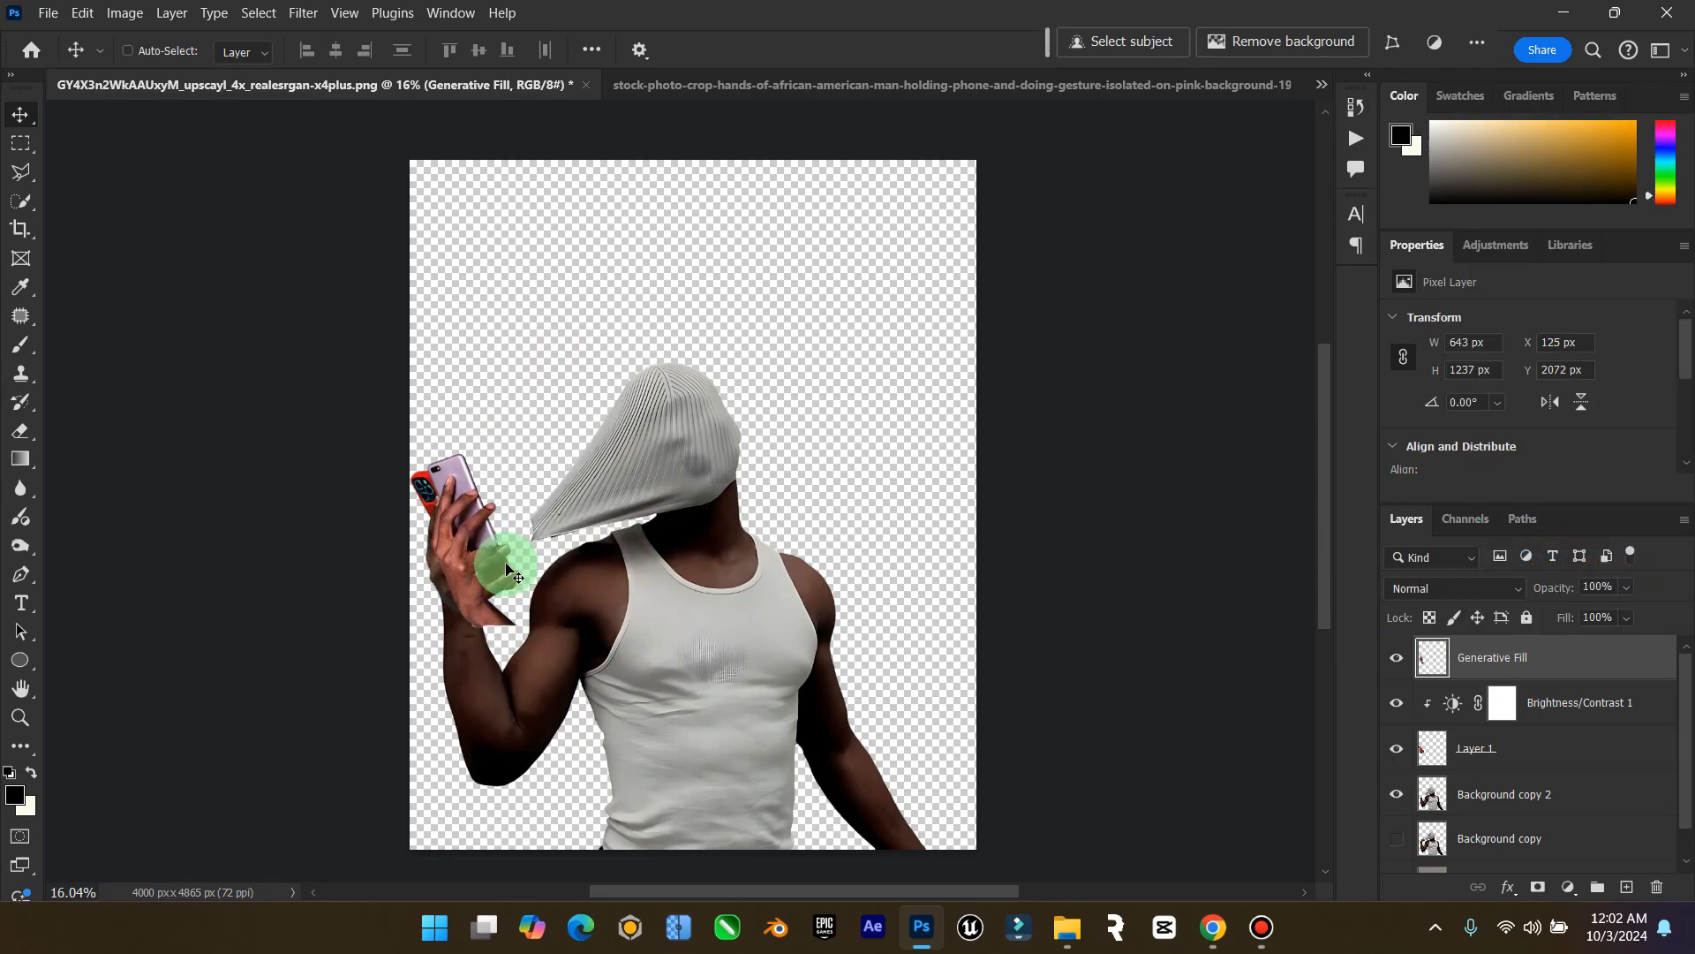
key(ctrl+t)
drag(541, 462, 570, 399)
key(ctrl+z)
drag(544, 498, 526, 552)
drag(545, 420, 529, 487)
drag(472, 583, 474, 558)
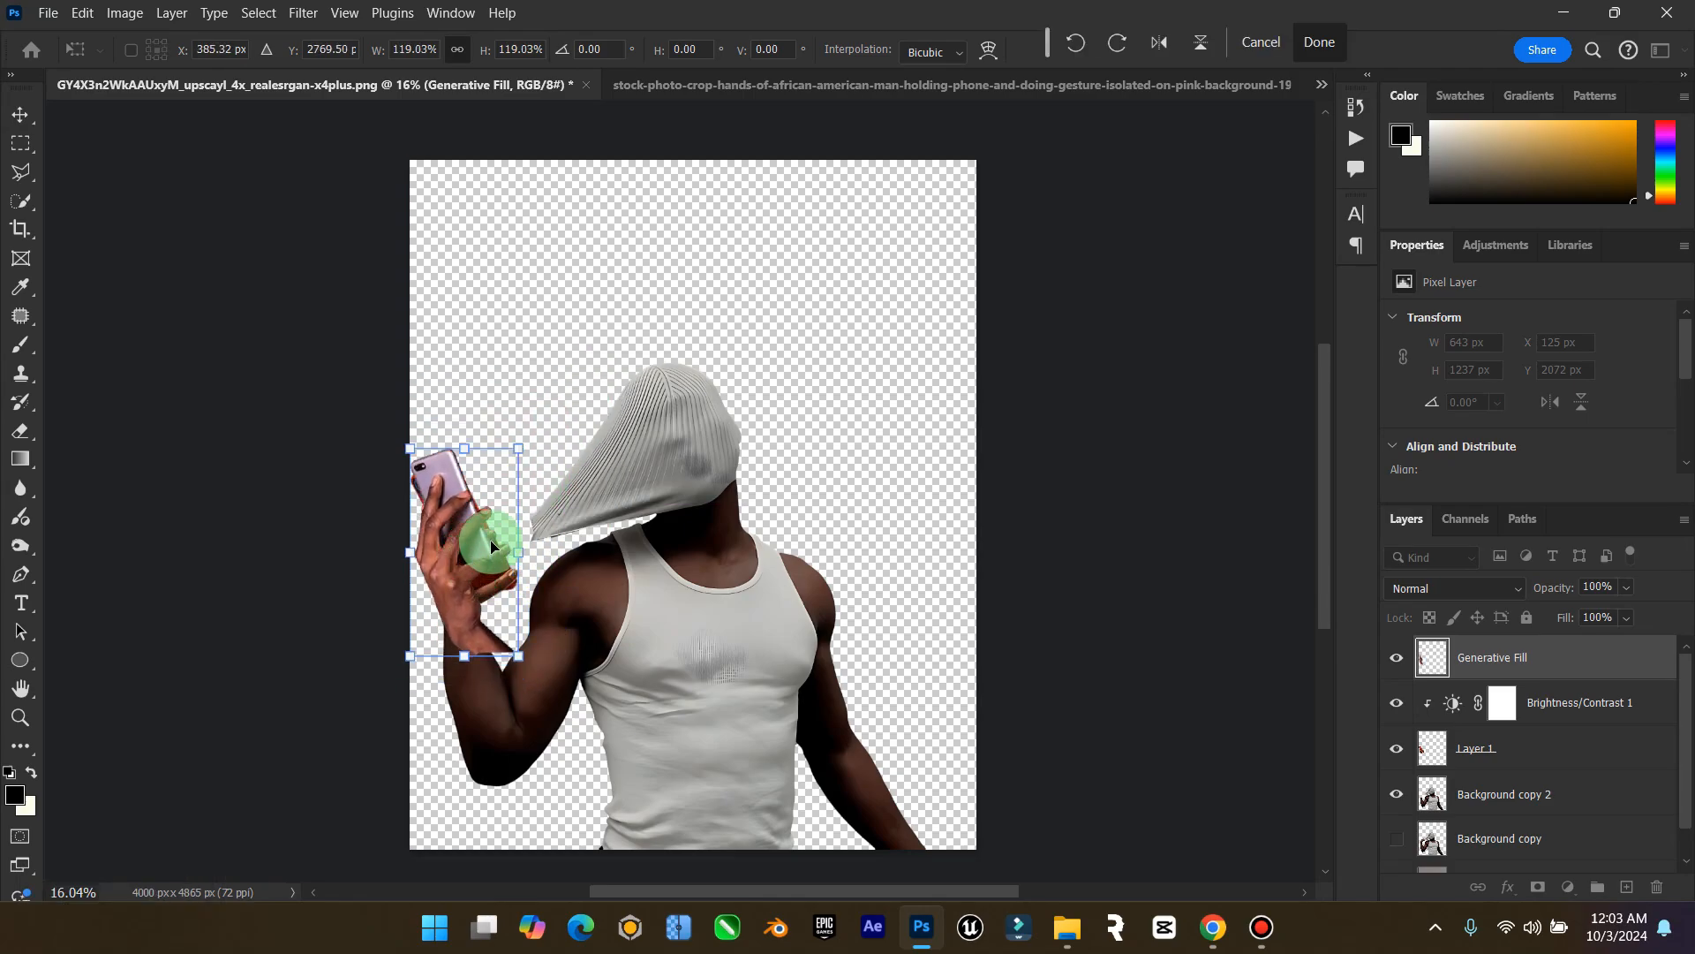
Rotate the new hand about 20° clockwise over the man's wrist, and hide Brightness/Contrast 1 and Layer 1
drag(579, 413, 606, 485)
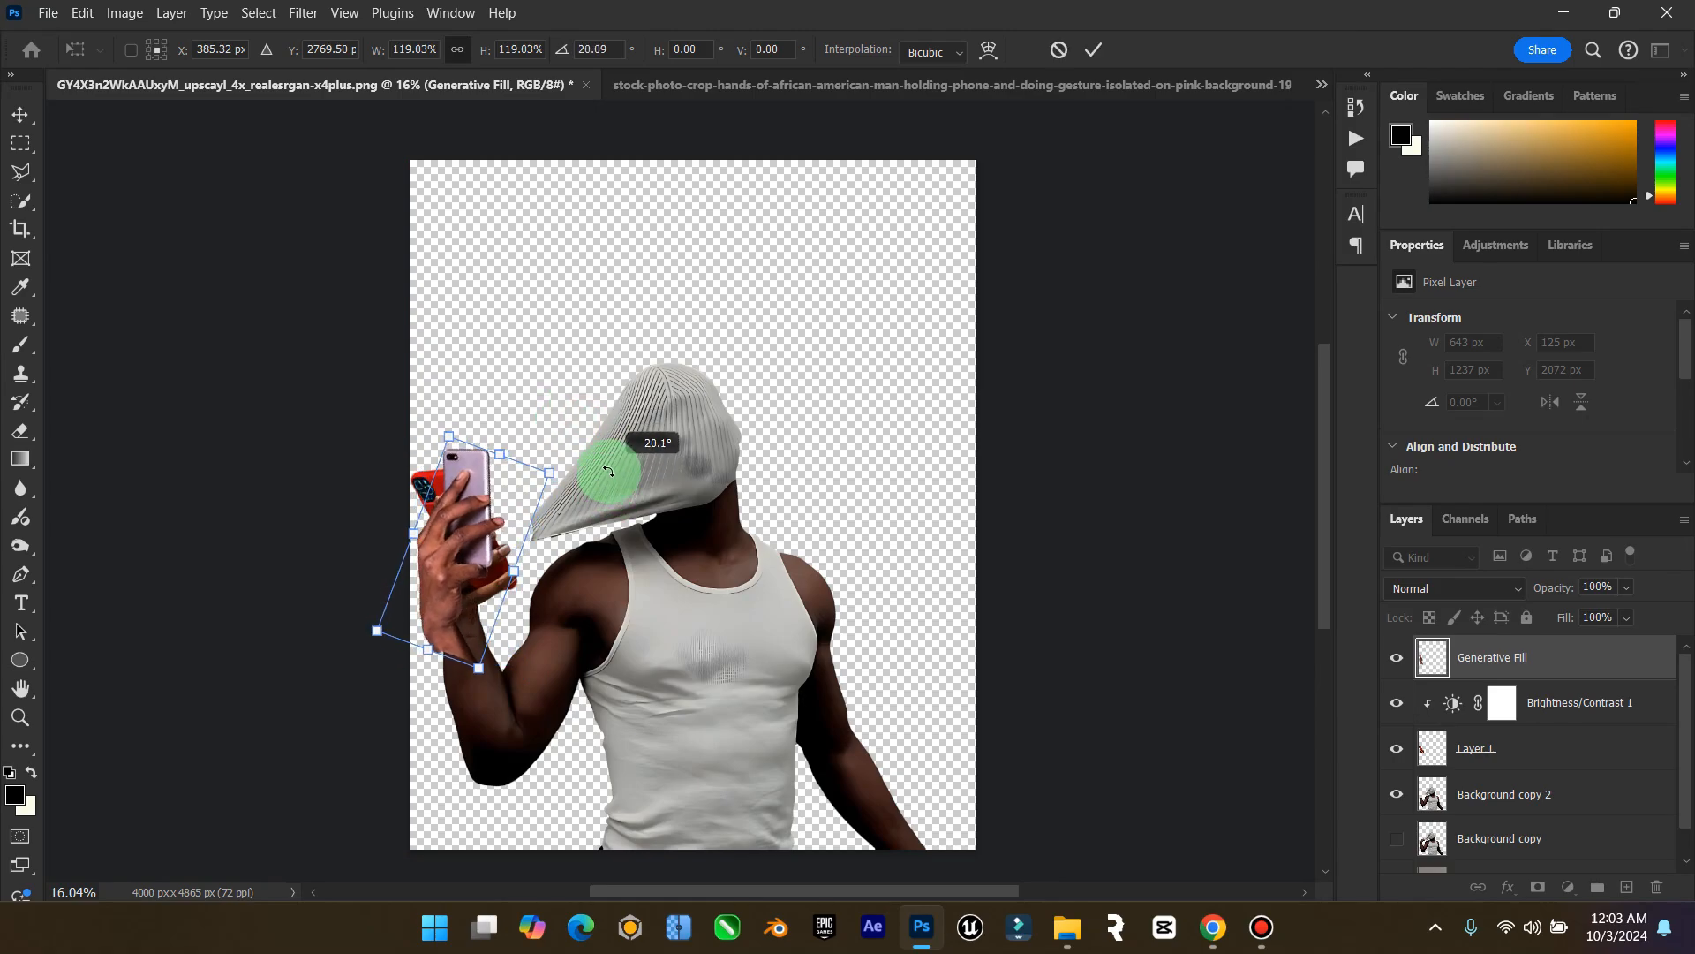
drag(474, 578, 479, 555)
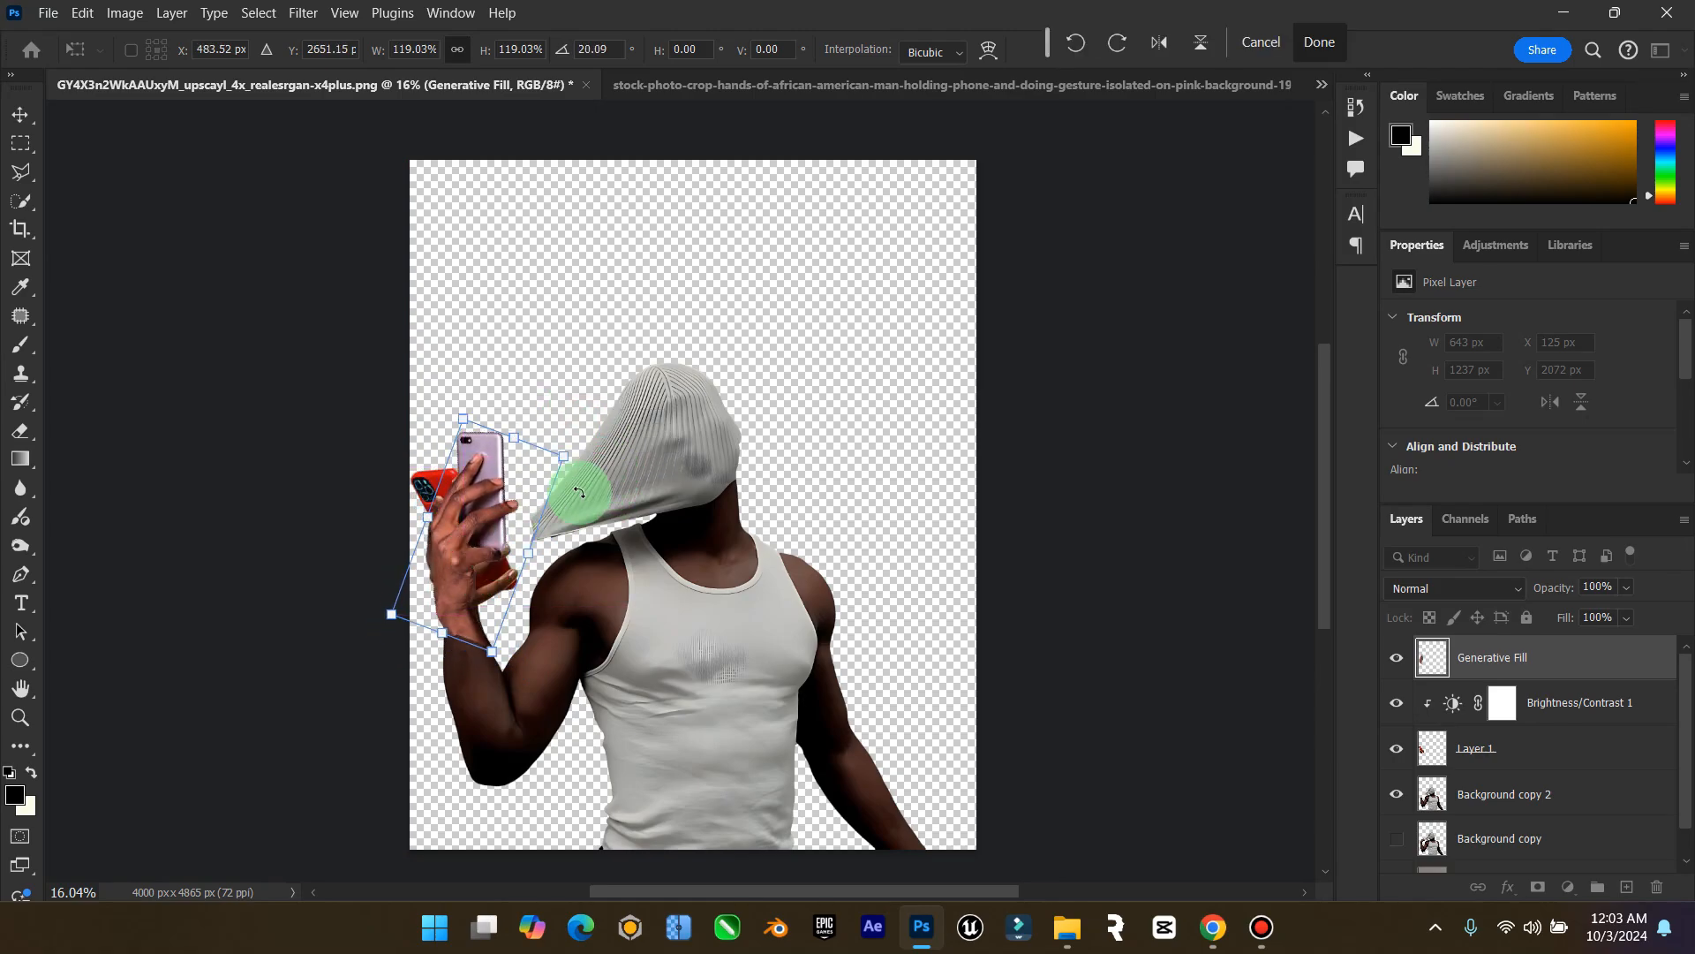
click(24, 116)
click(1414, 720)
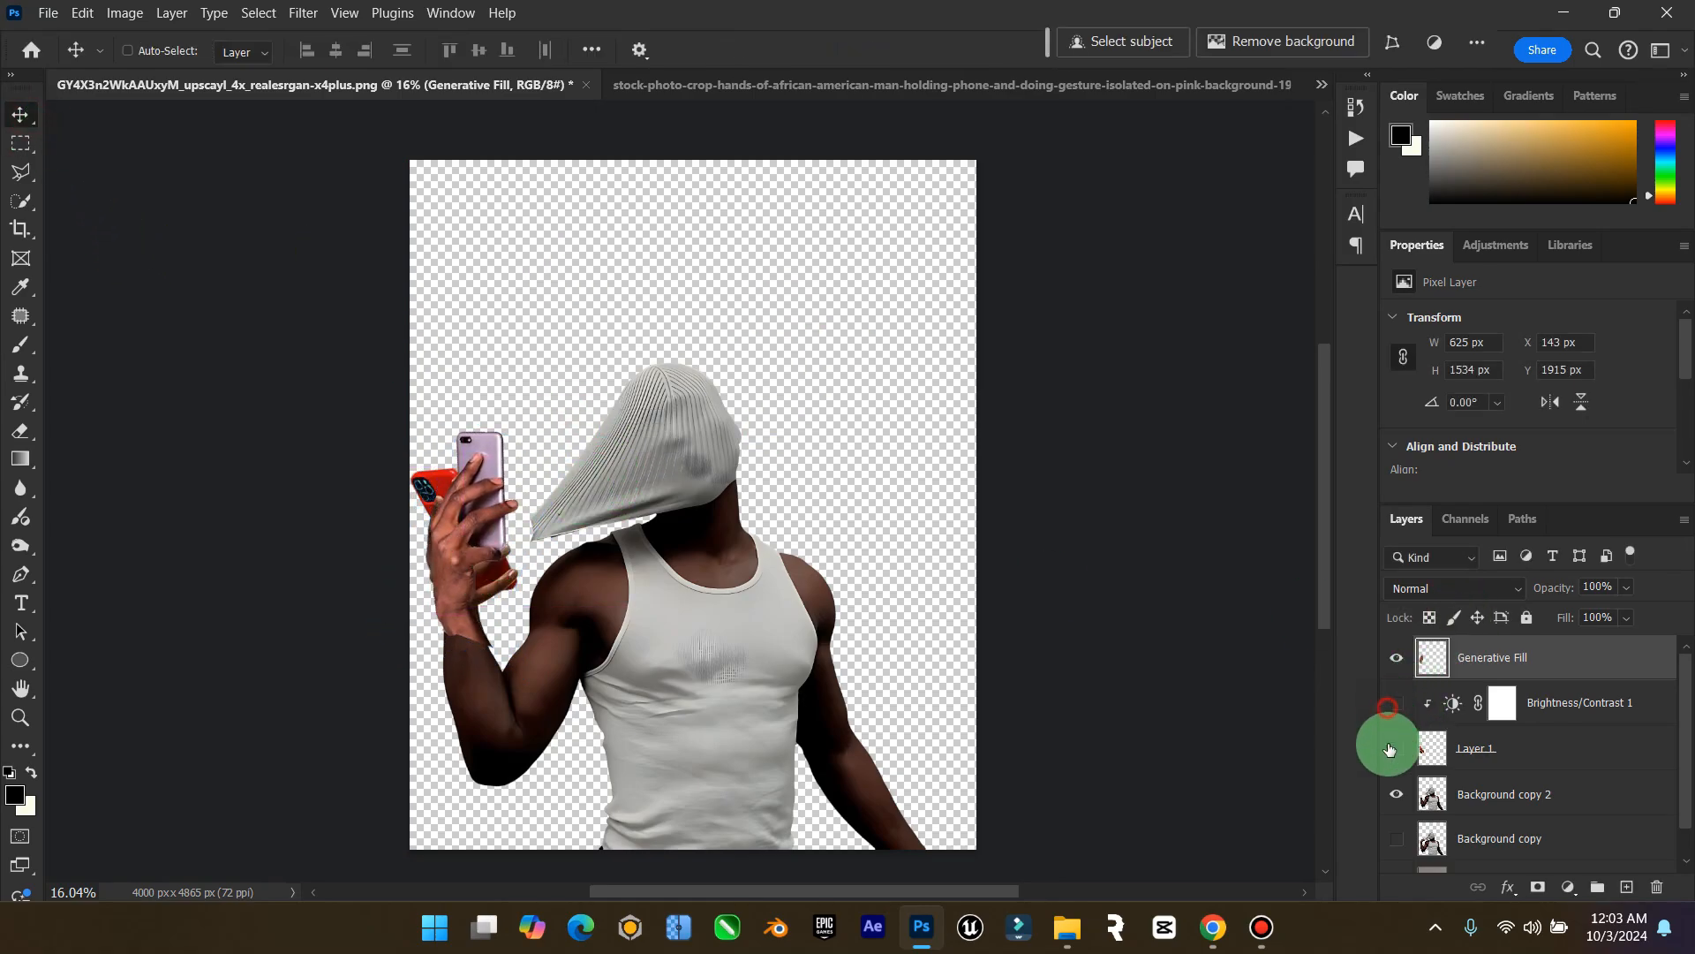
click(1389, 749)
Move the new hand down and right onto the forearm, placing it at X 184 px, Y 1982 px
click(20, 717)
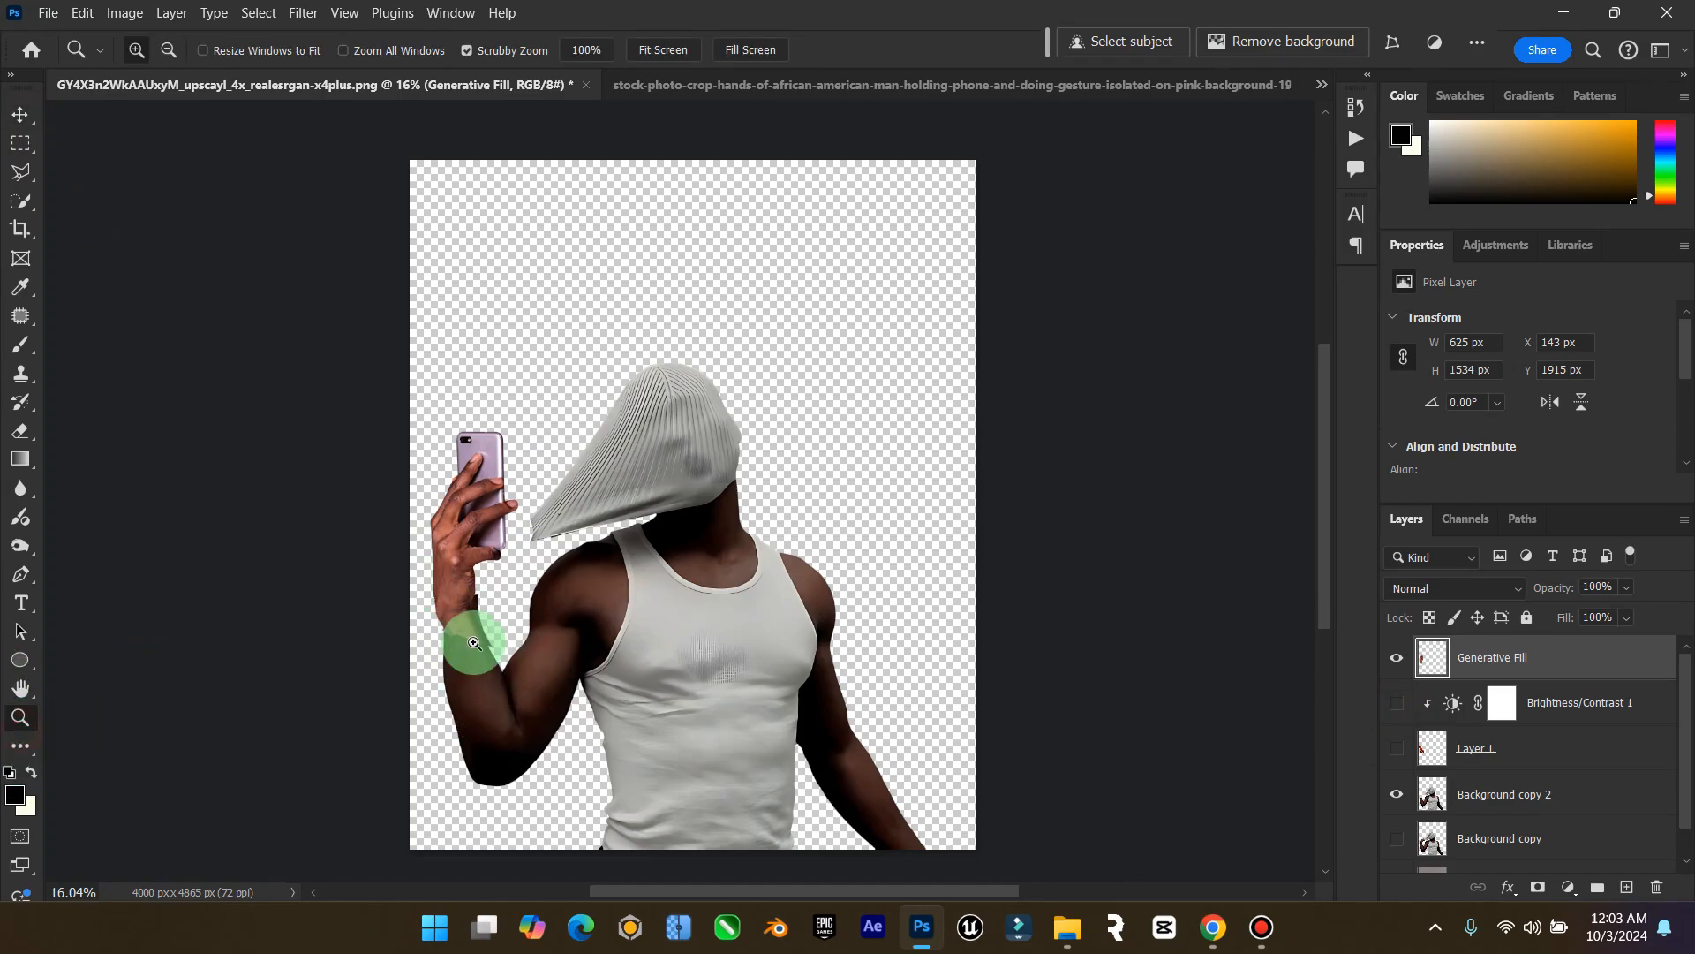
drag(473, 643, 470, 584)
click(20, 115)
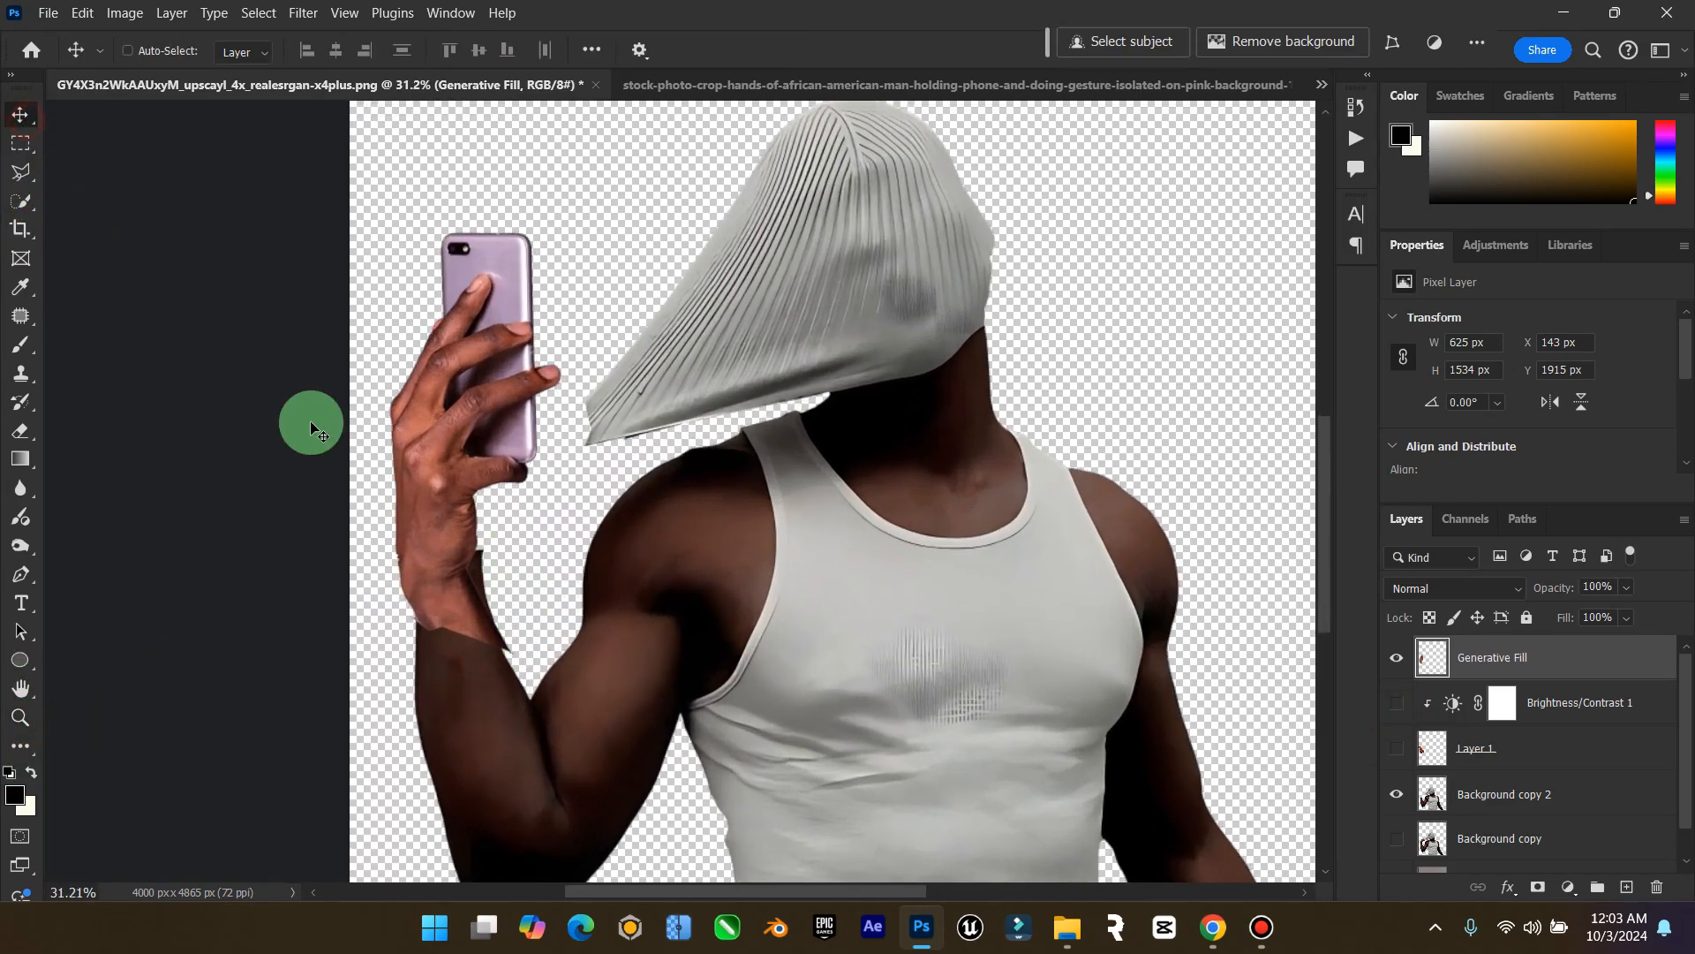
mouse_move(406, 463)
mouse_down()
mouse_move(422, 498)
mouse_move(413, 482)
mouse_up()
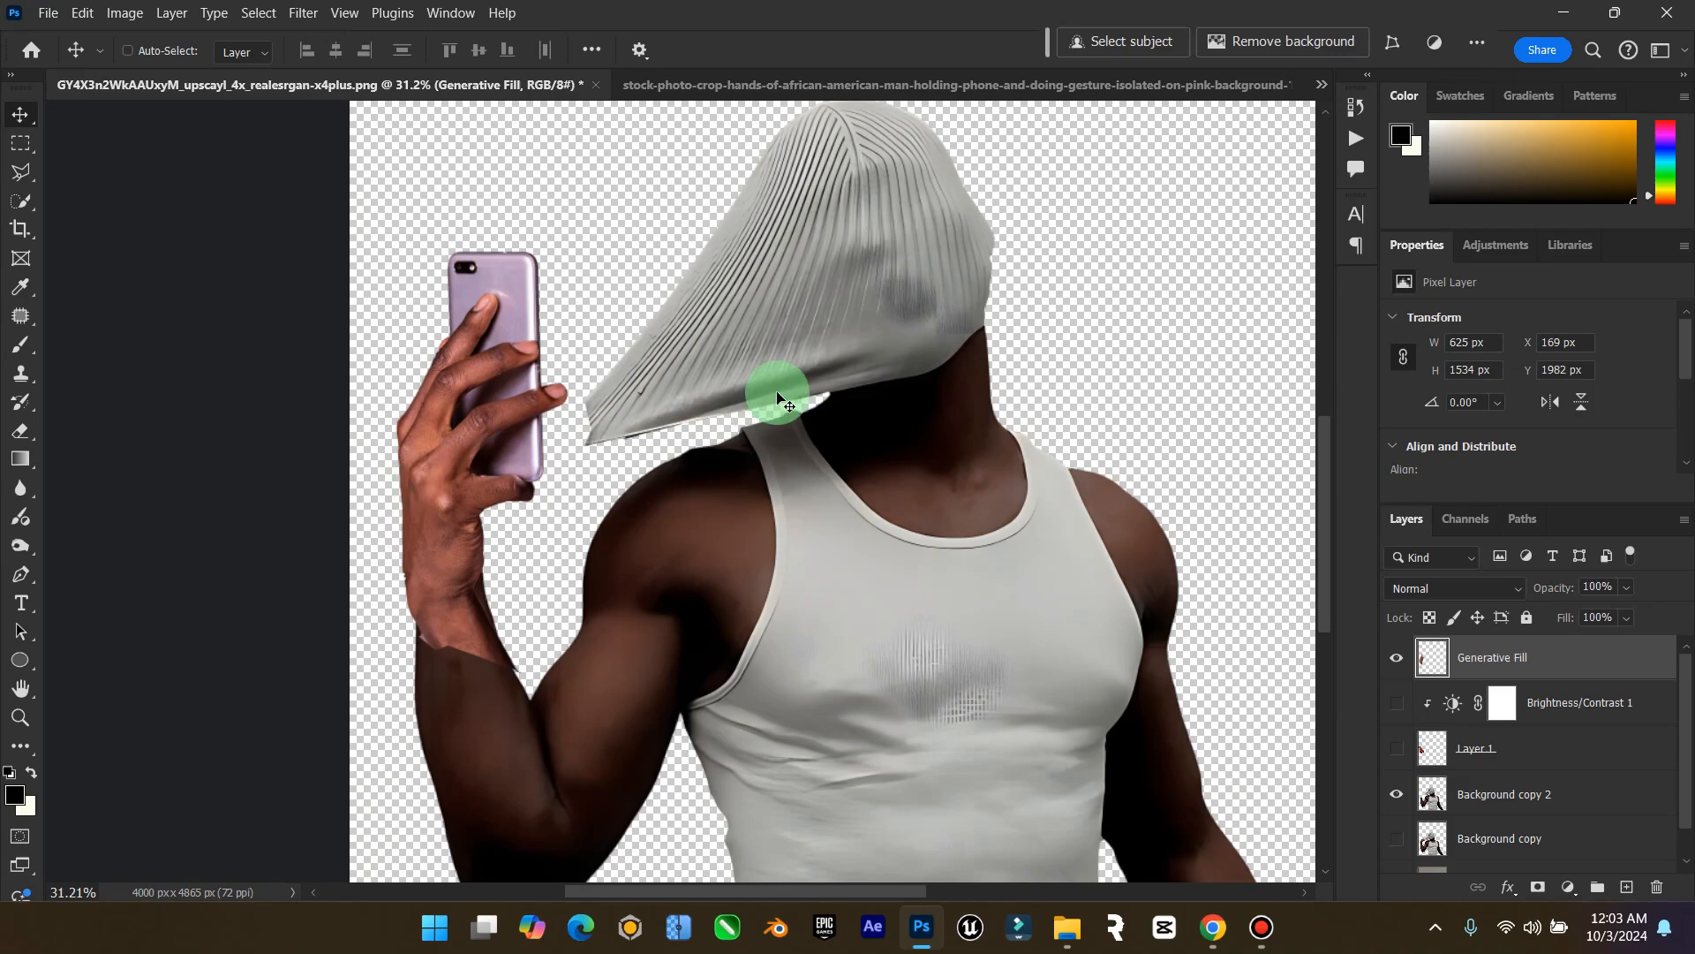
key(Right)
key(Right)
key(Right)
key(Right)
key(Right)
key(Right)
key(Right)
key(Right)
key(Right)
key(Right)
key(Right)
key(Right)
key(Right)
key(Right)
key(Right)
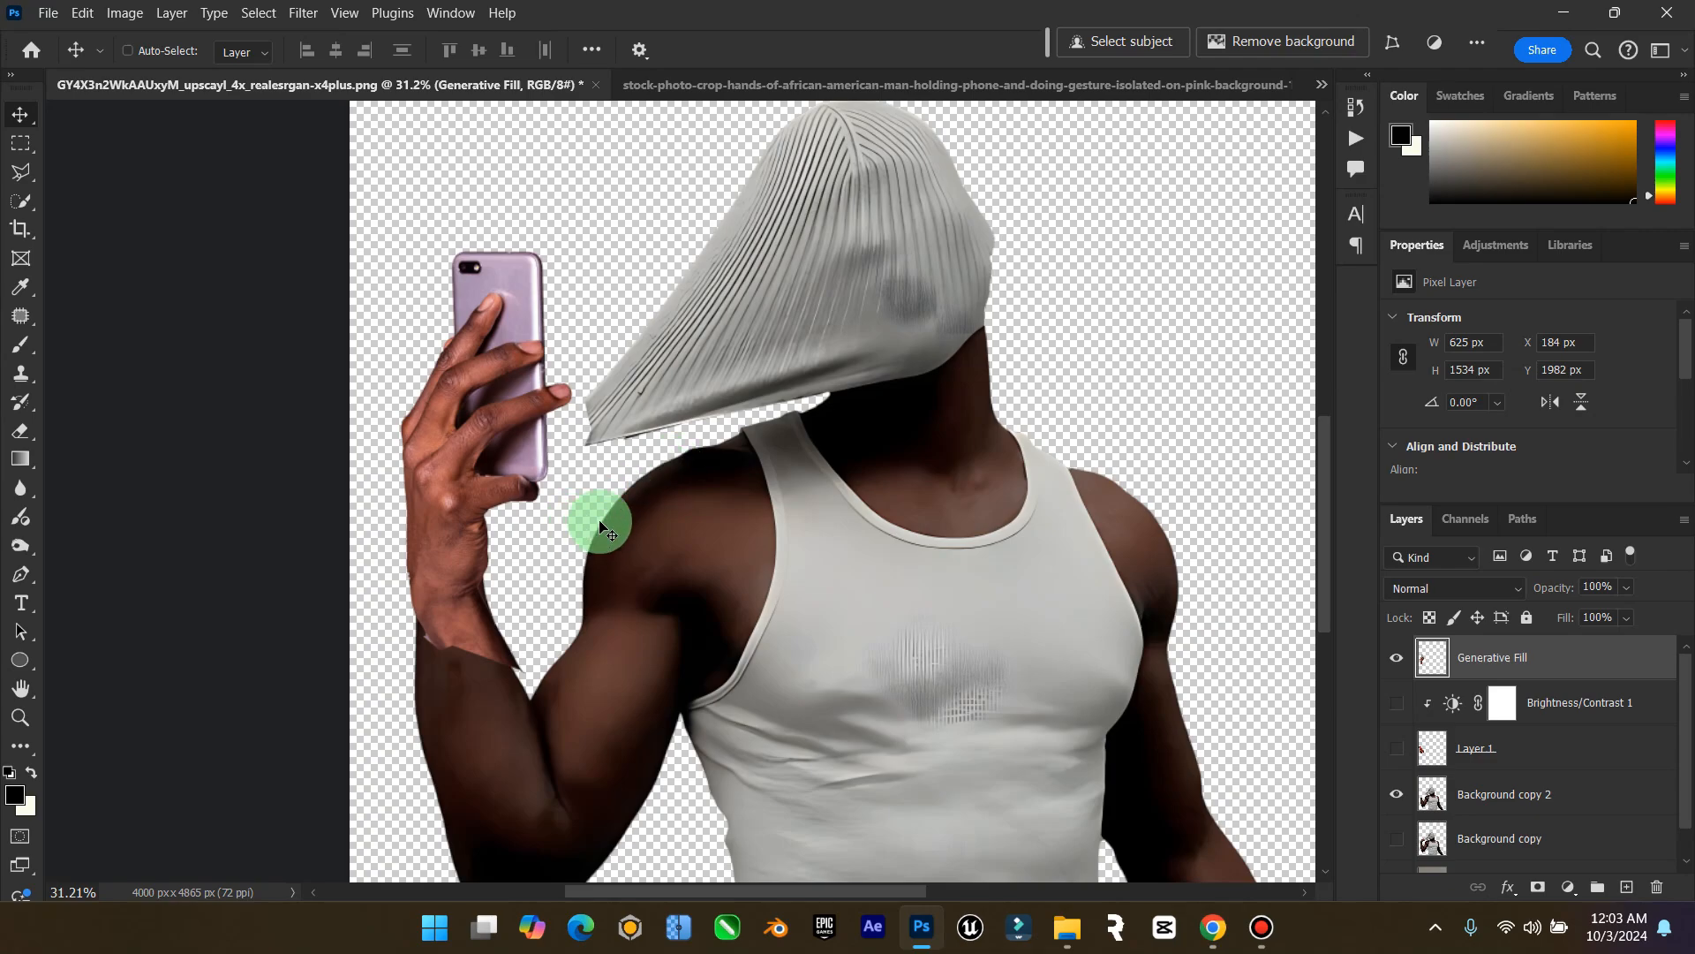
Rotate the new hand about 5.9° further clockwise and shift it slightly up and right to line up with the wrist
key(ctrl+t)
mouse_move(742, 215)
mouse_down()
mouse_move(775, 247)
mouse_move(760, 241)
mouse_up()
mouse_move(573, 395)
mouse_down()
mouse_move(586, 359)
mouse_move(583, 381)
mouse_up()
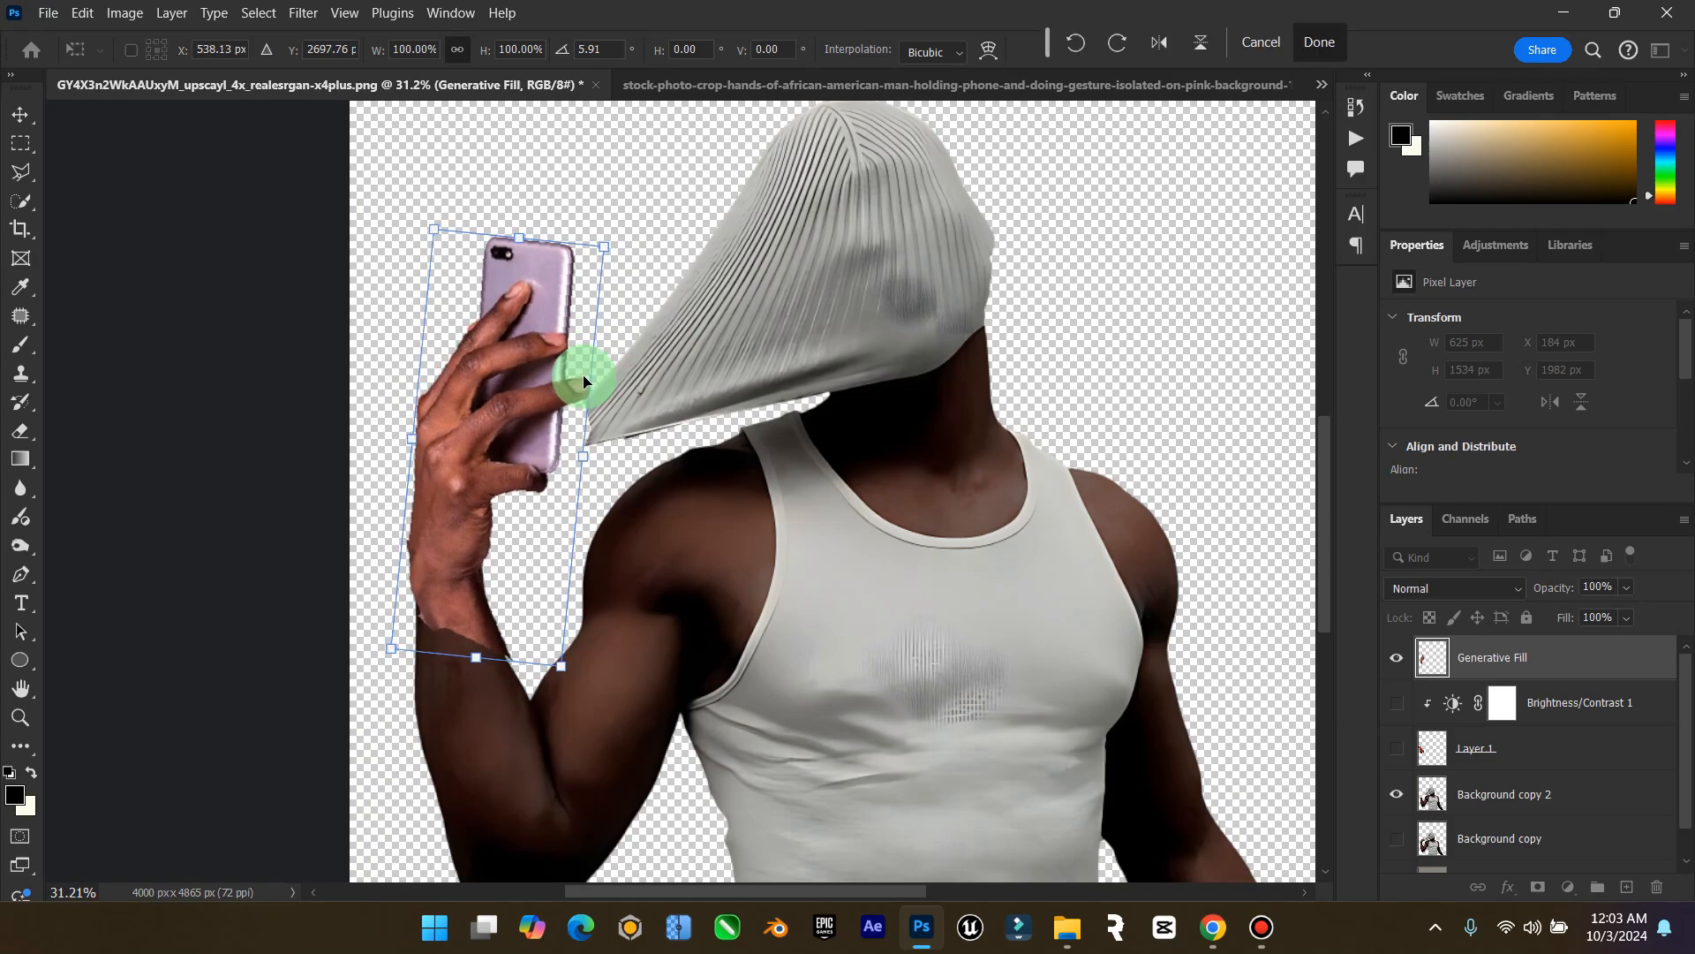
click(21, 115)
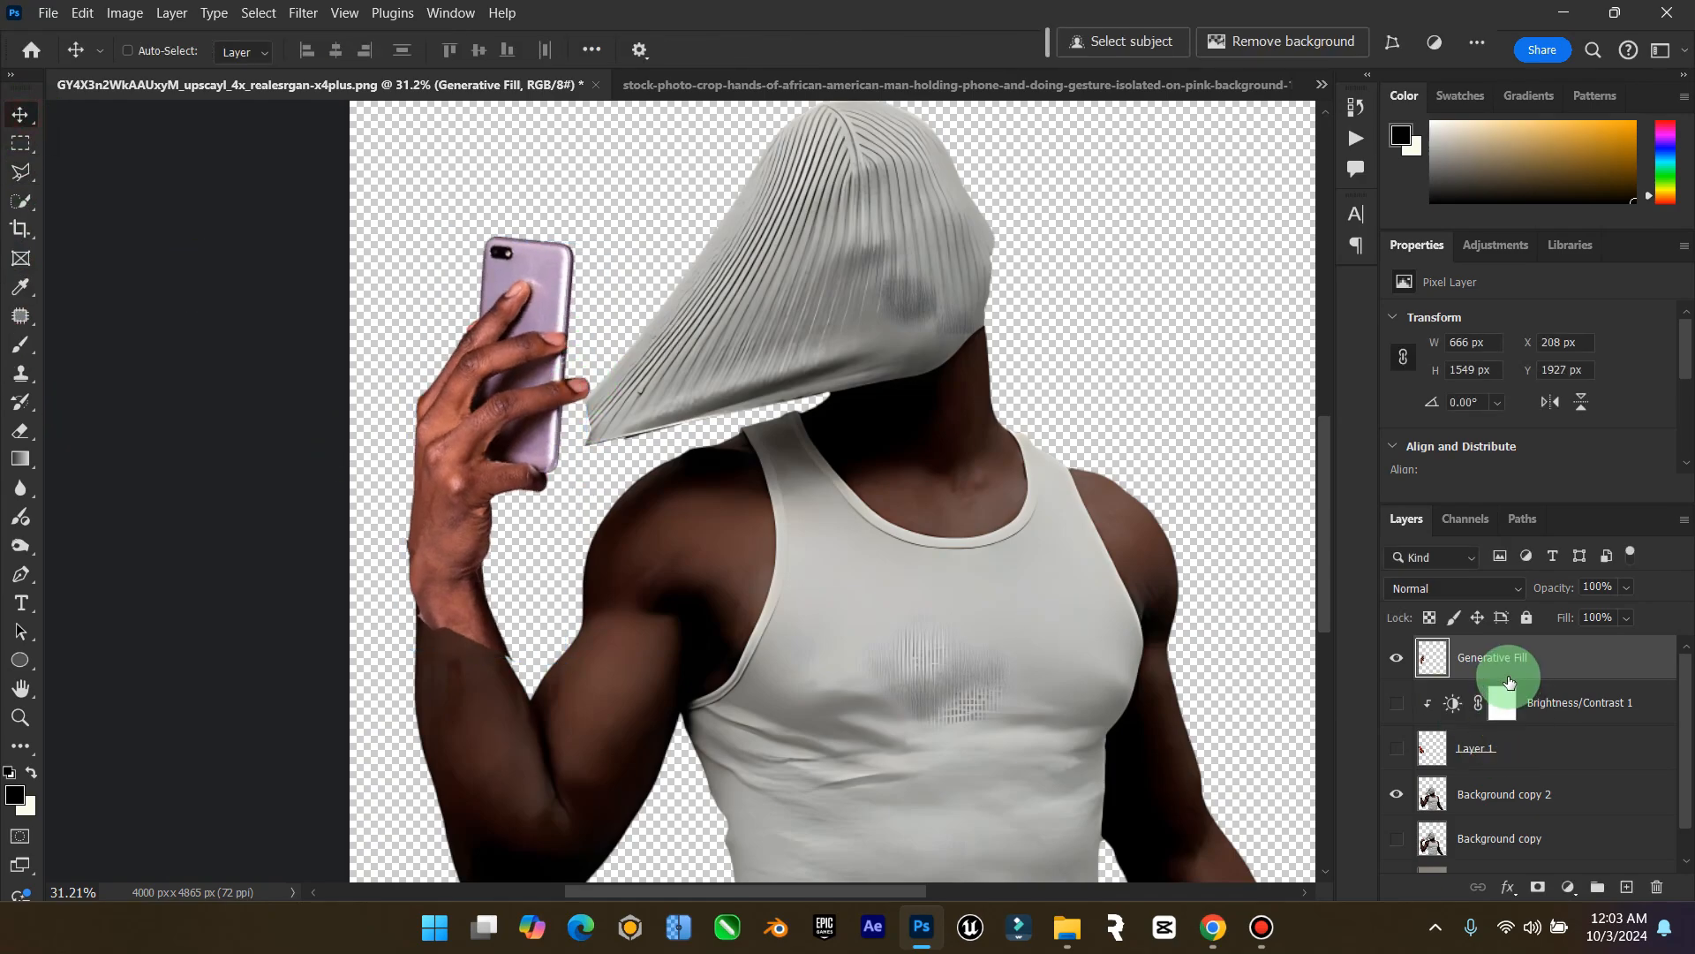
Place the Generative Fill layer directly above Background copy 2, and group Layer 1 with Brightness/Contrast 1
drag(1499, 682, 1516, 755)
click(1517, 701)
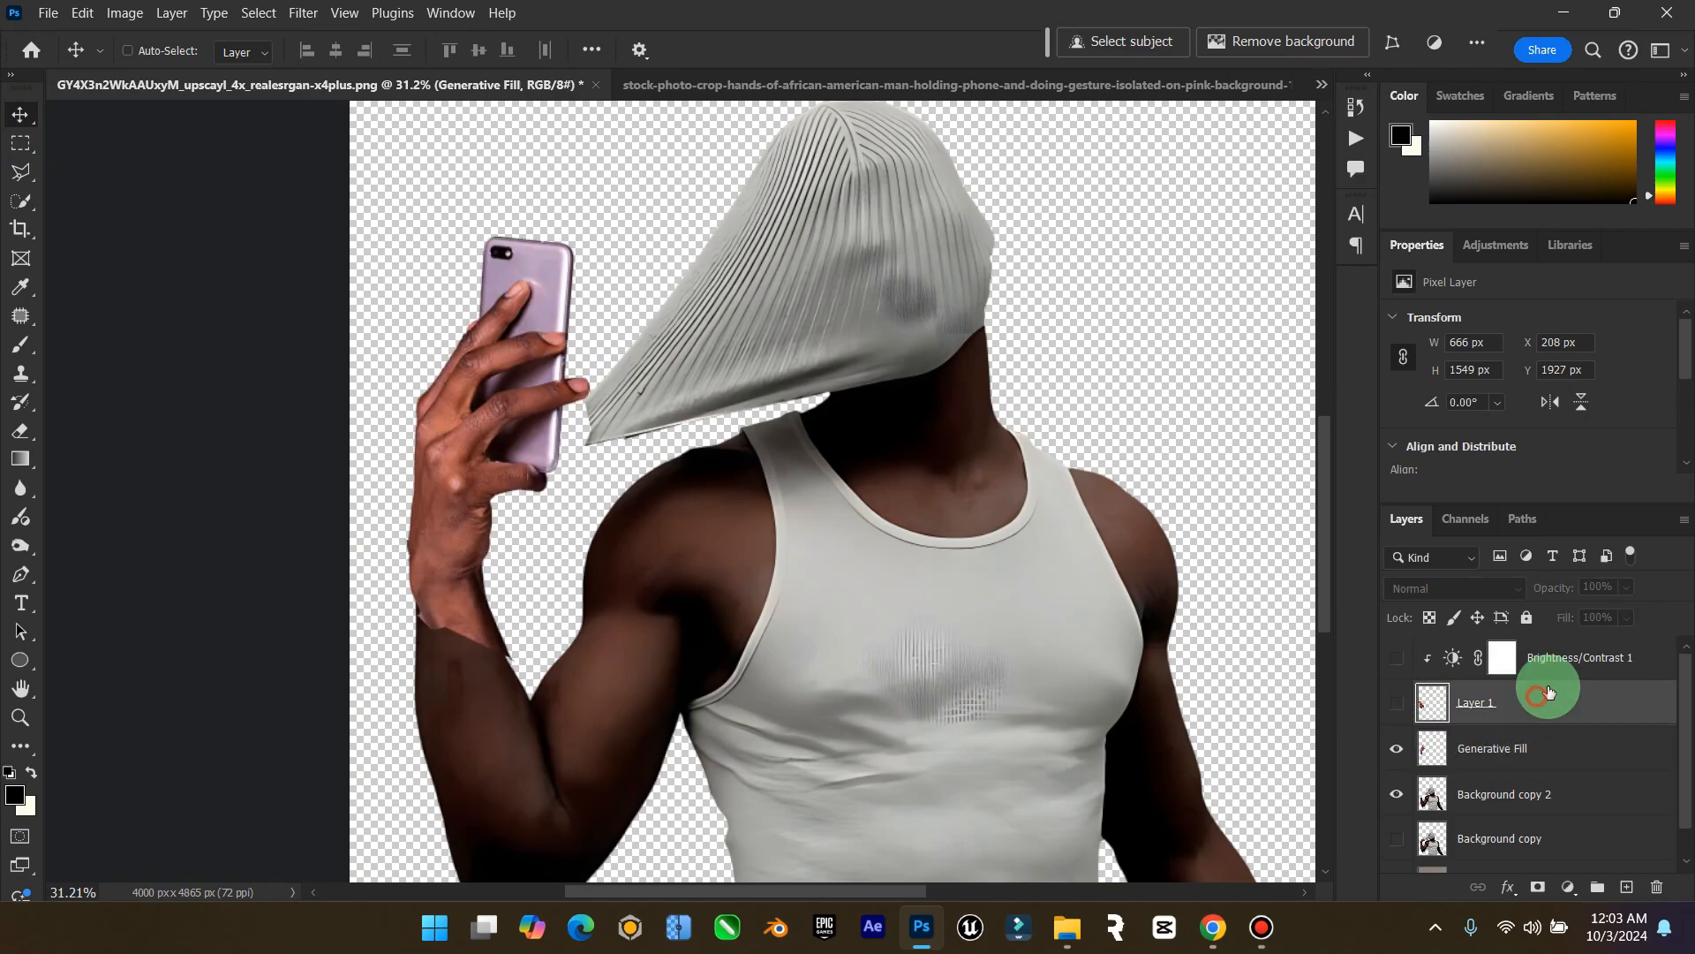
shift+click(1570, 670)
key(ctrl+g)
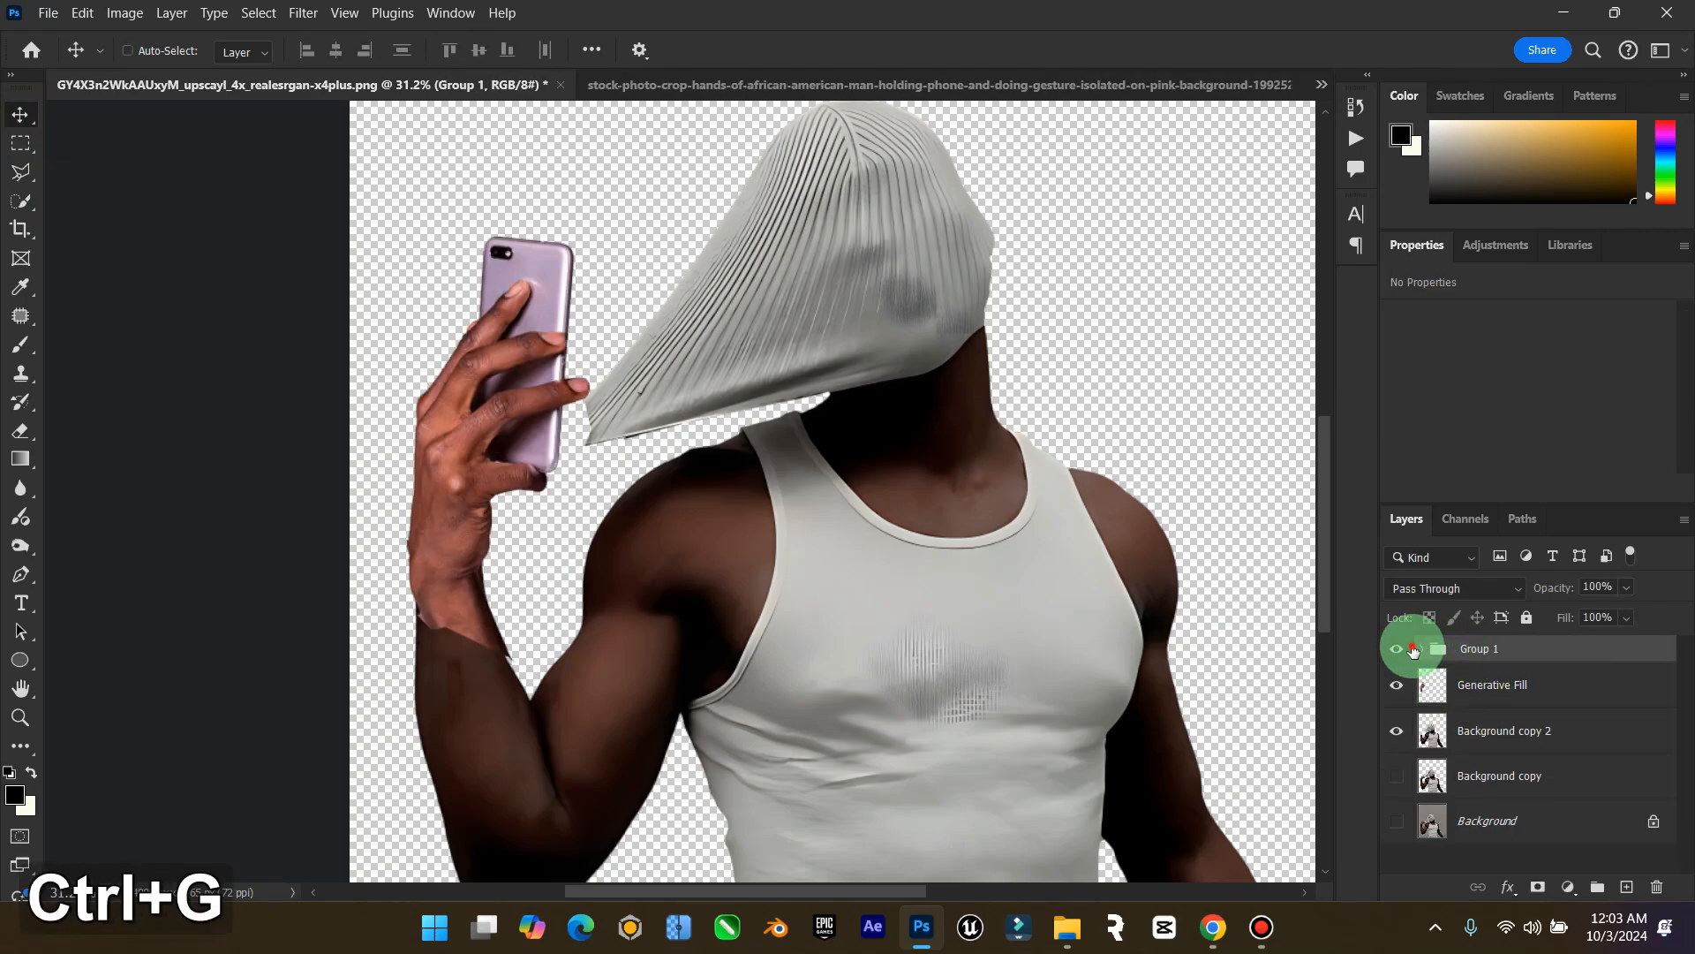
Hide Group 1 and rename the Generative Fill layer as Hand
click(1502, 691)
text(Hand)
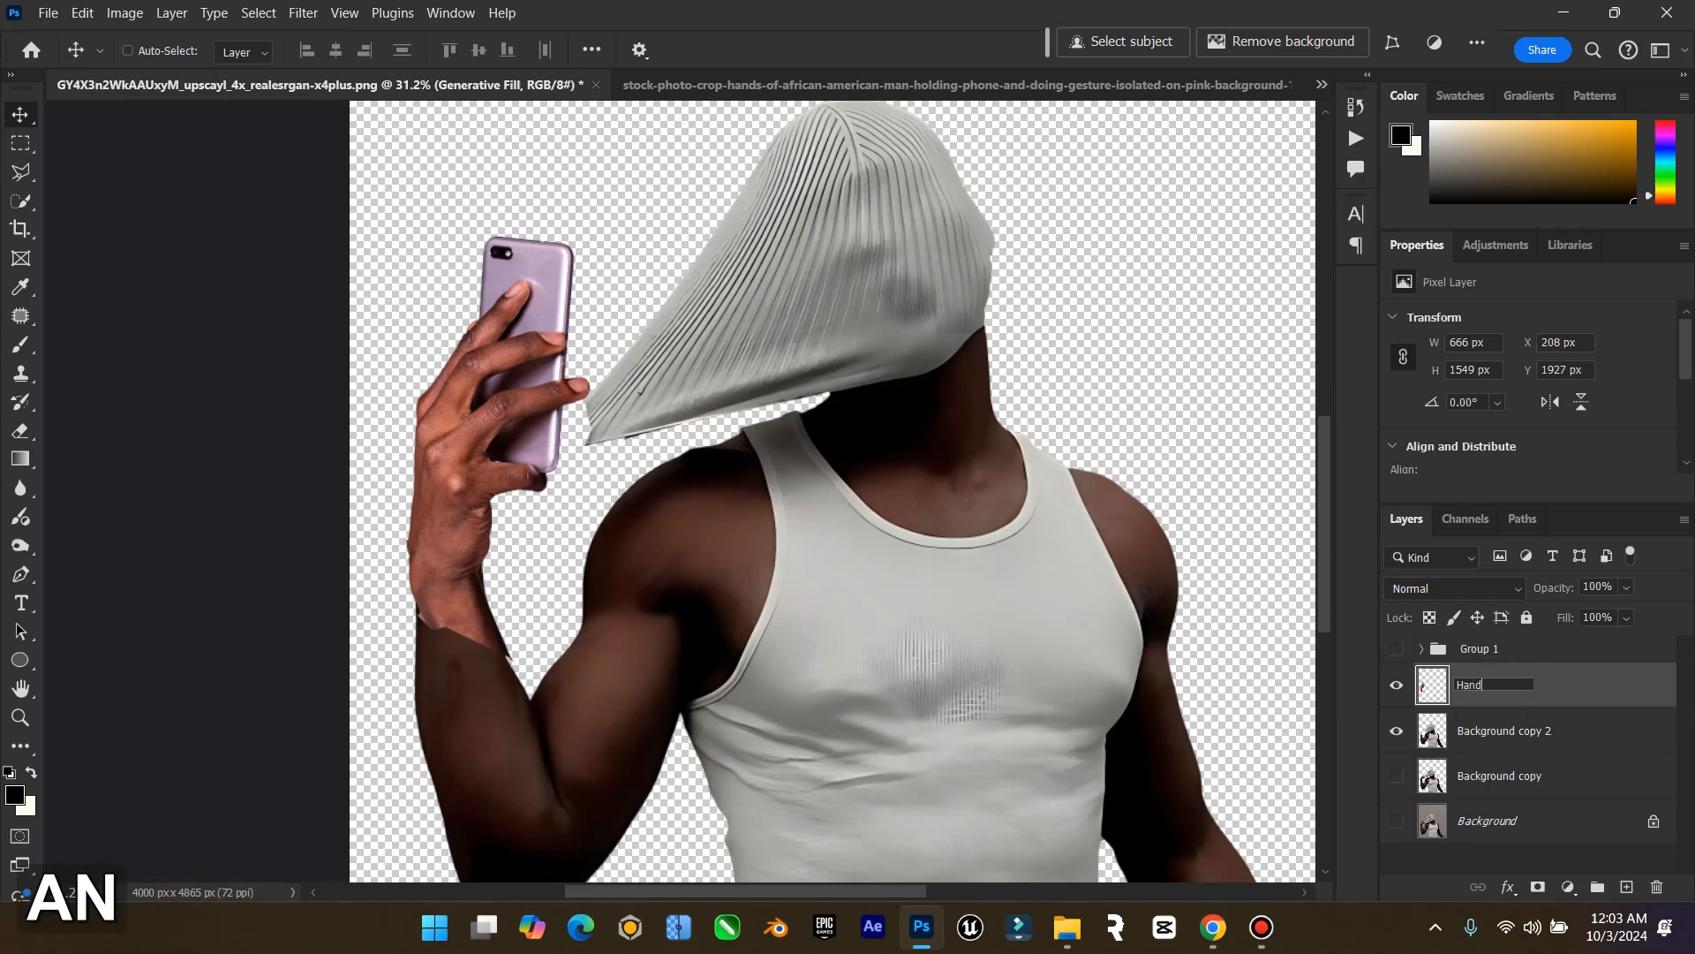
key(Return)
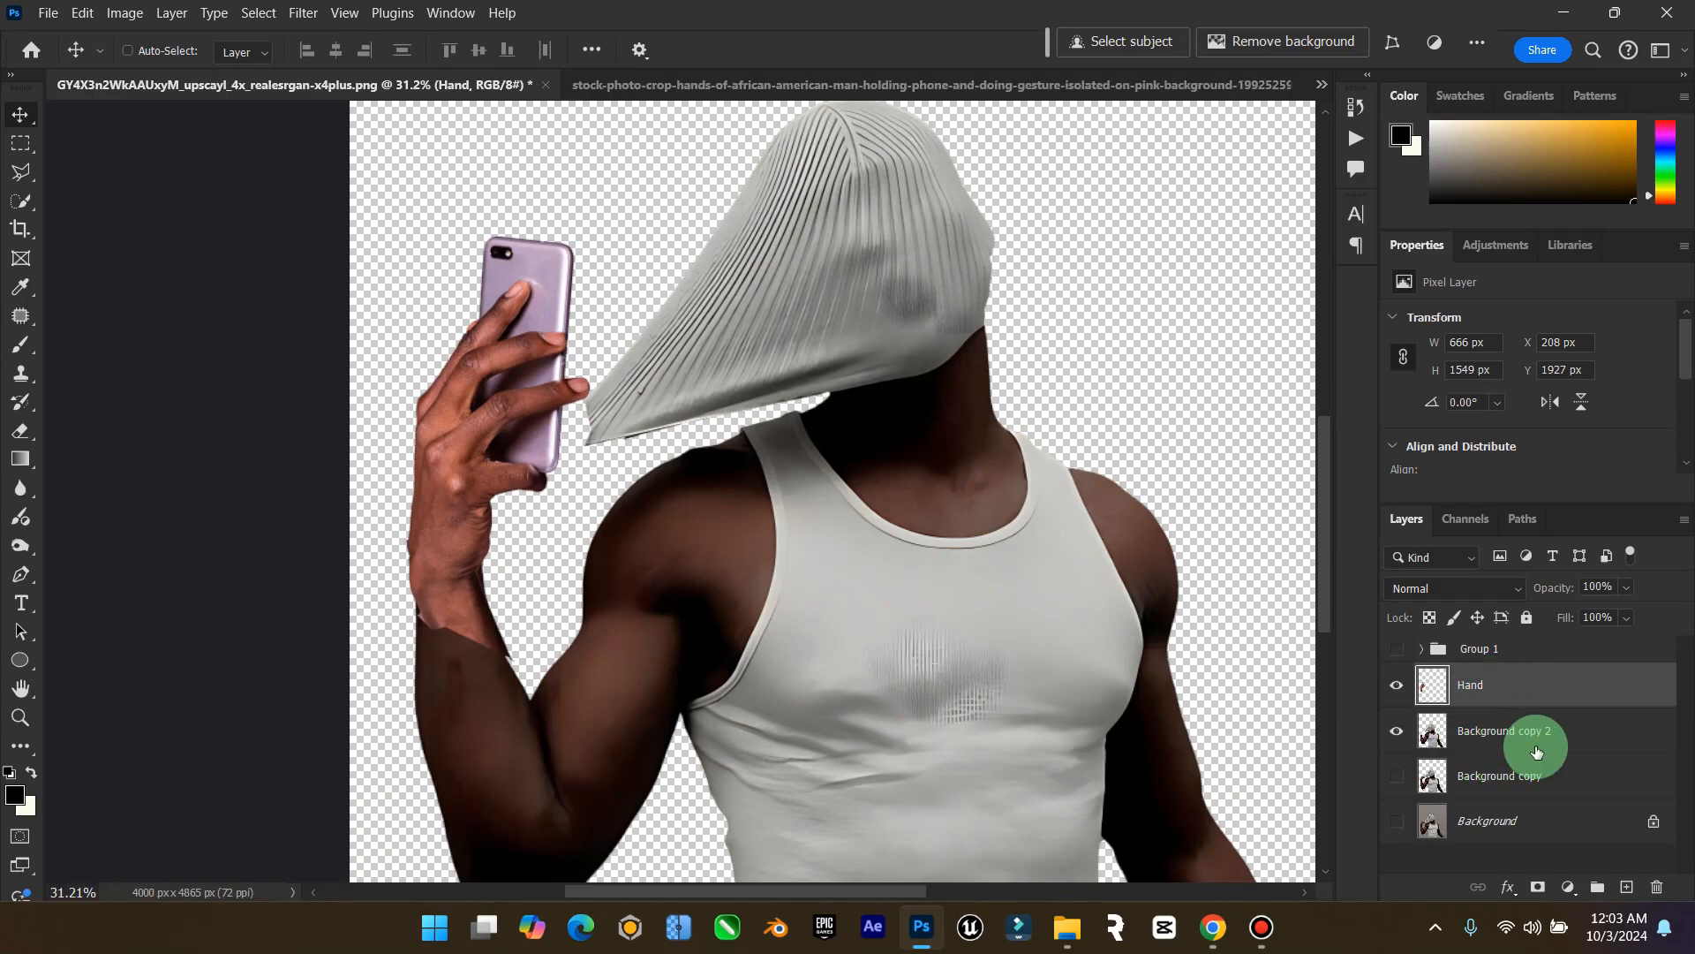
Add a layer mask to Hand and paint it black along the cut wrist with a soft 100 px brush to blend into the forearm
click(1539, 887)
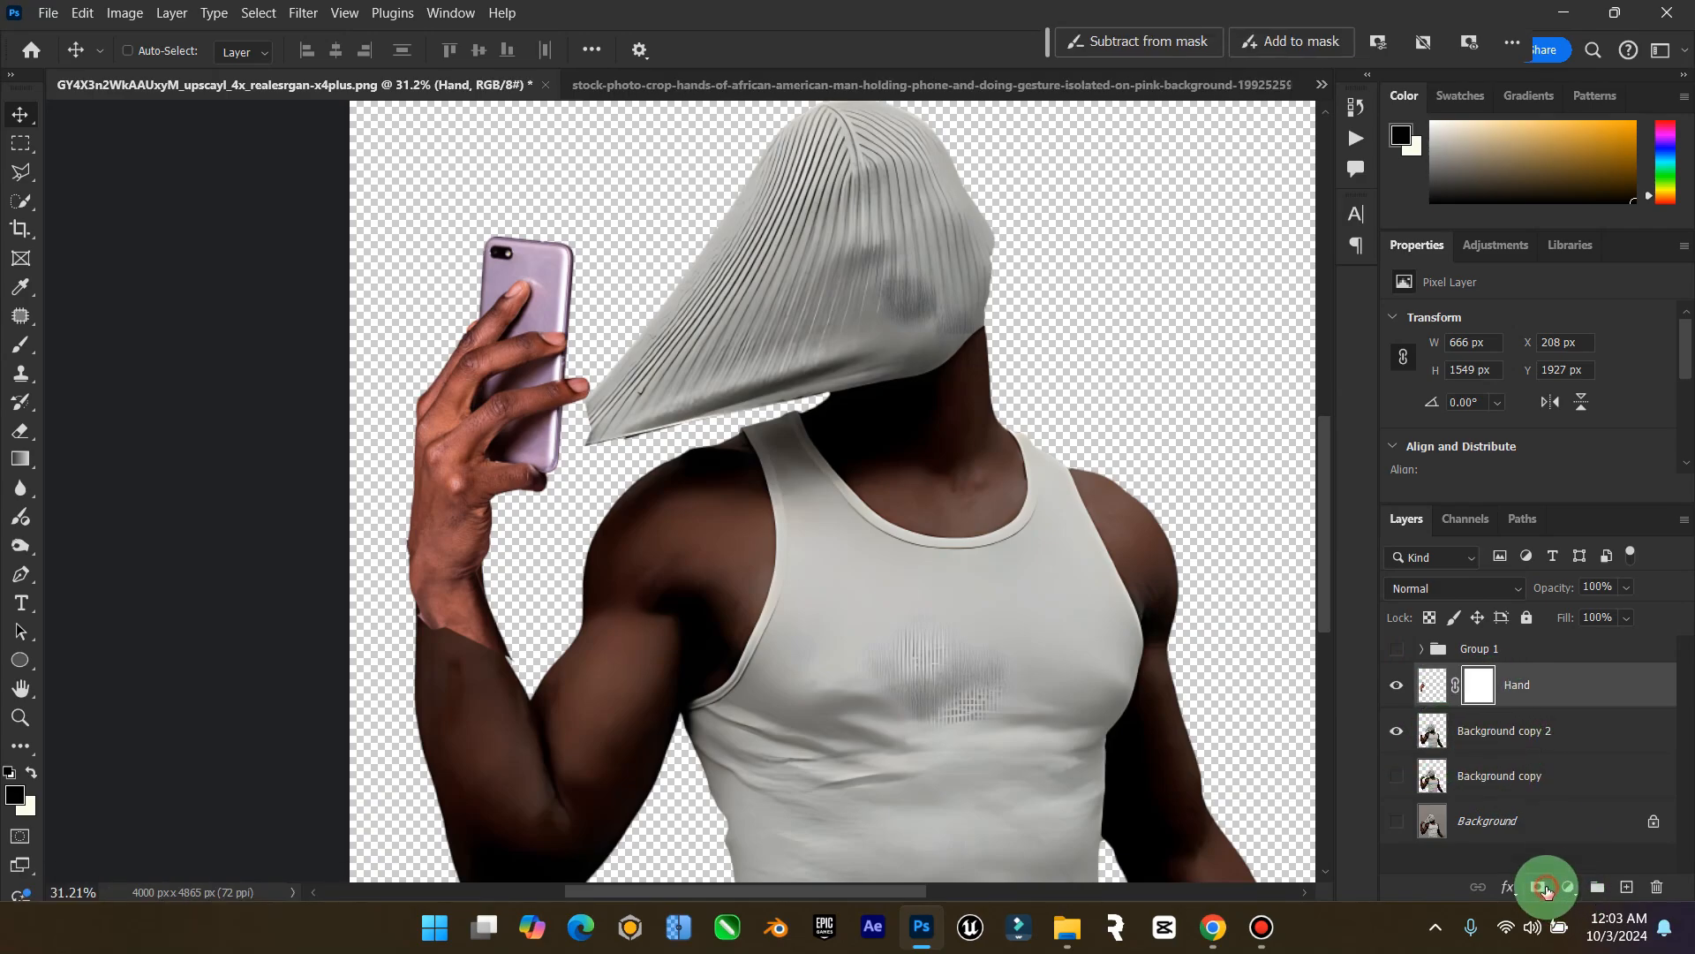
click(31, 772)
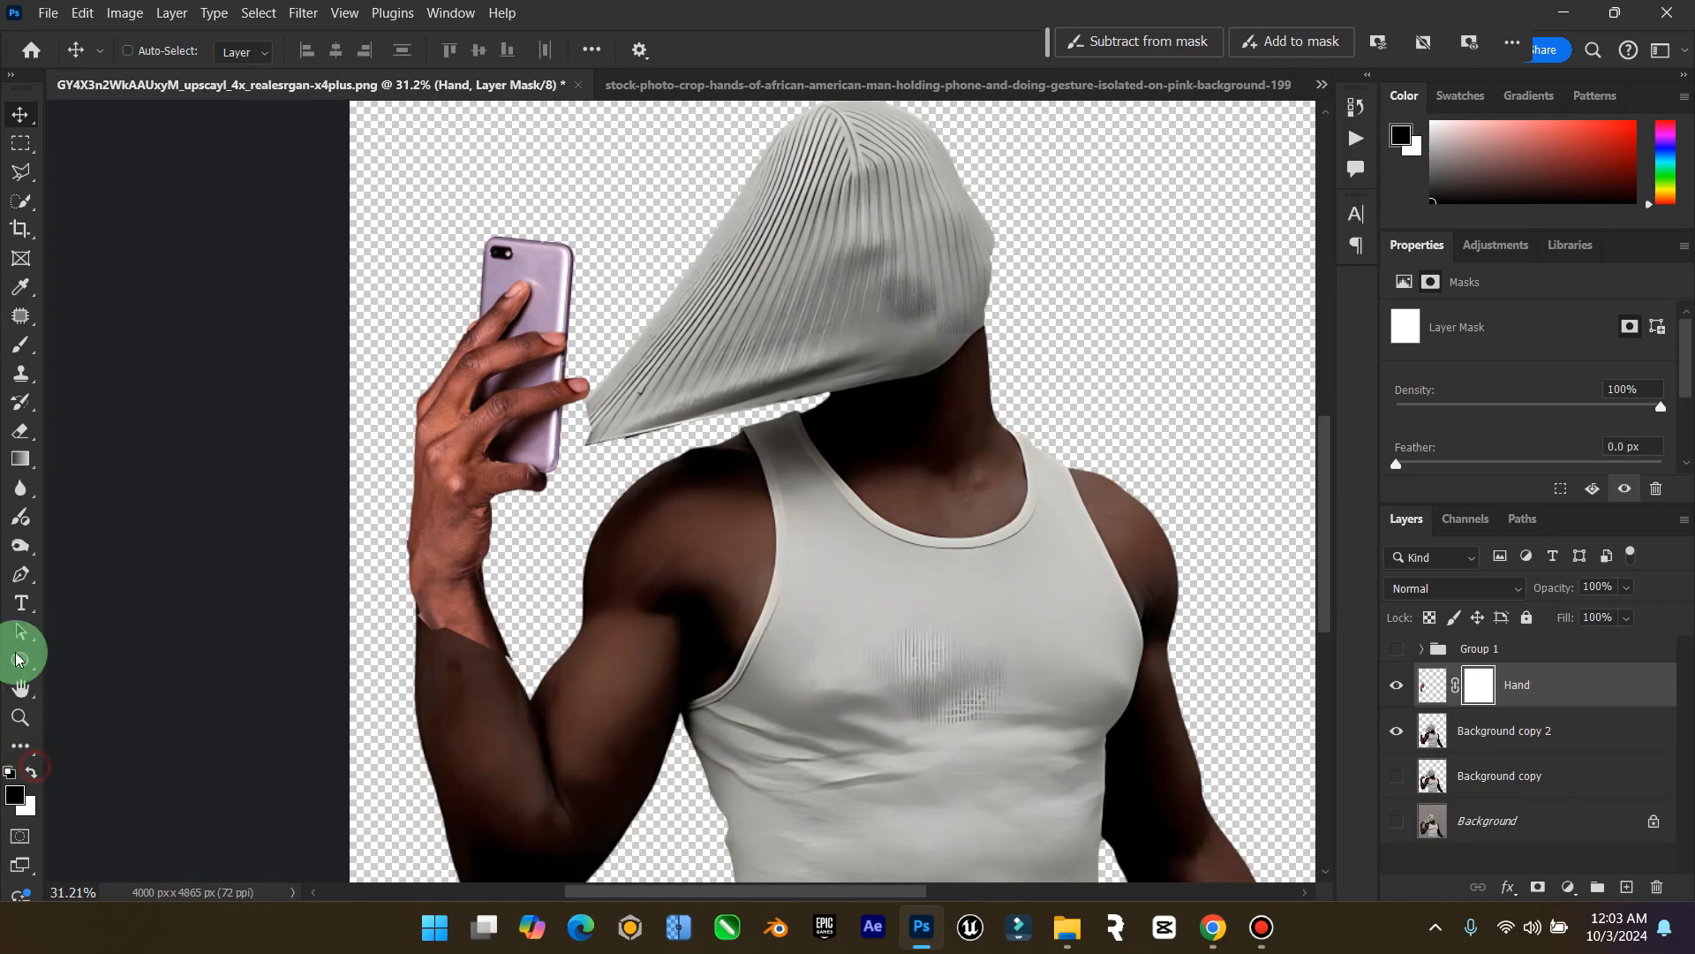
click(21, 344)
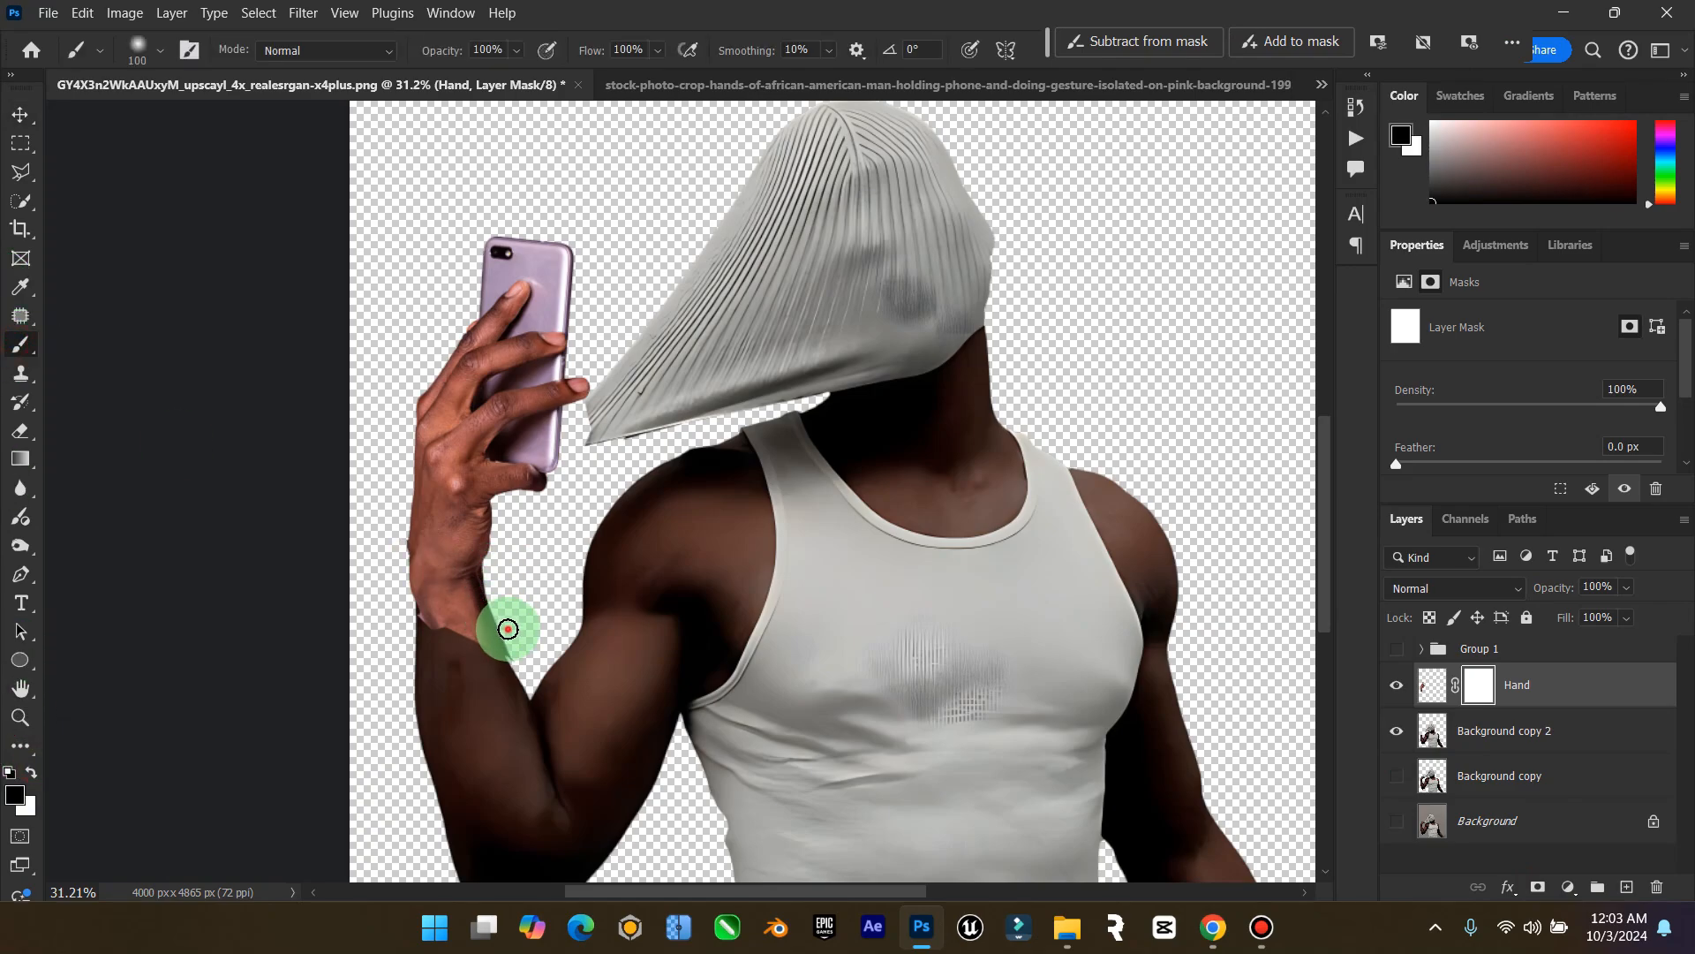
mouse_move(507, 628)
mouse_down()
mouse_move(512, 683)
mouse_move(516, 650)
mouse_move(505, 699)
mouse_move(484, 652)
mouse_move(434, 644)
mouse_up()
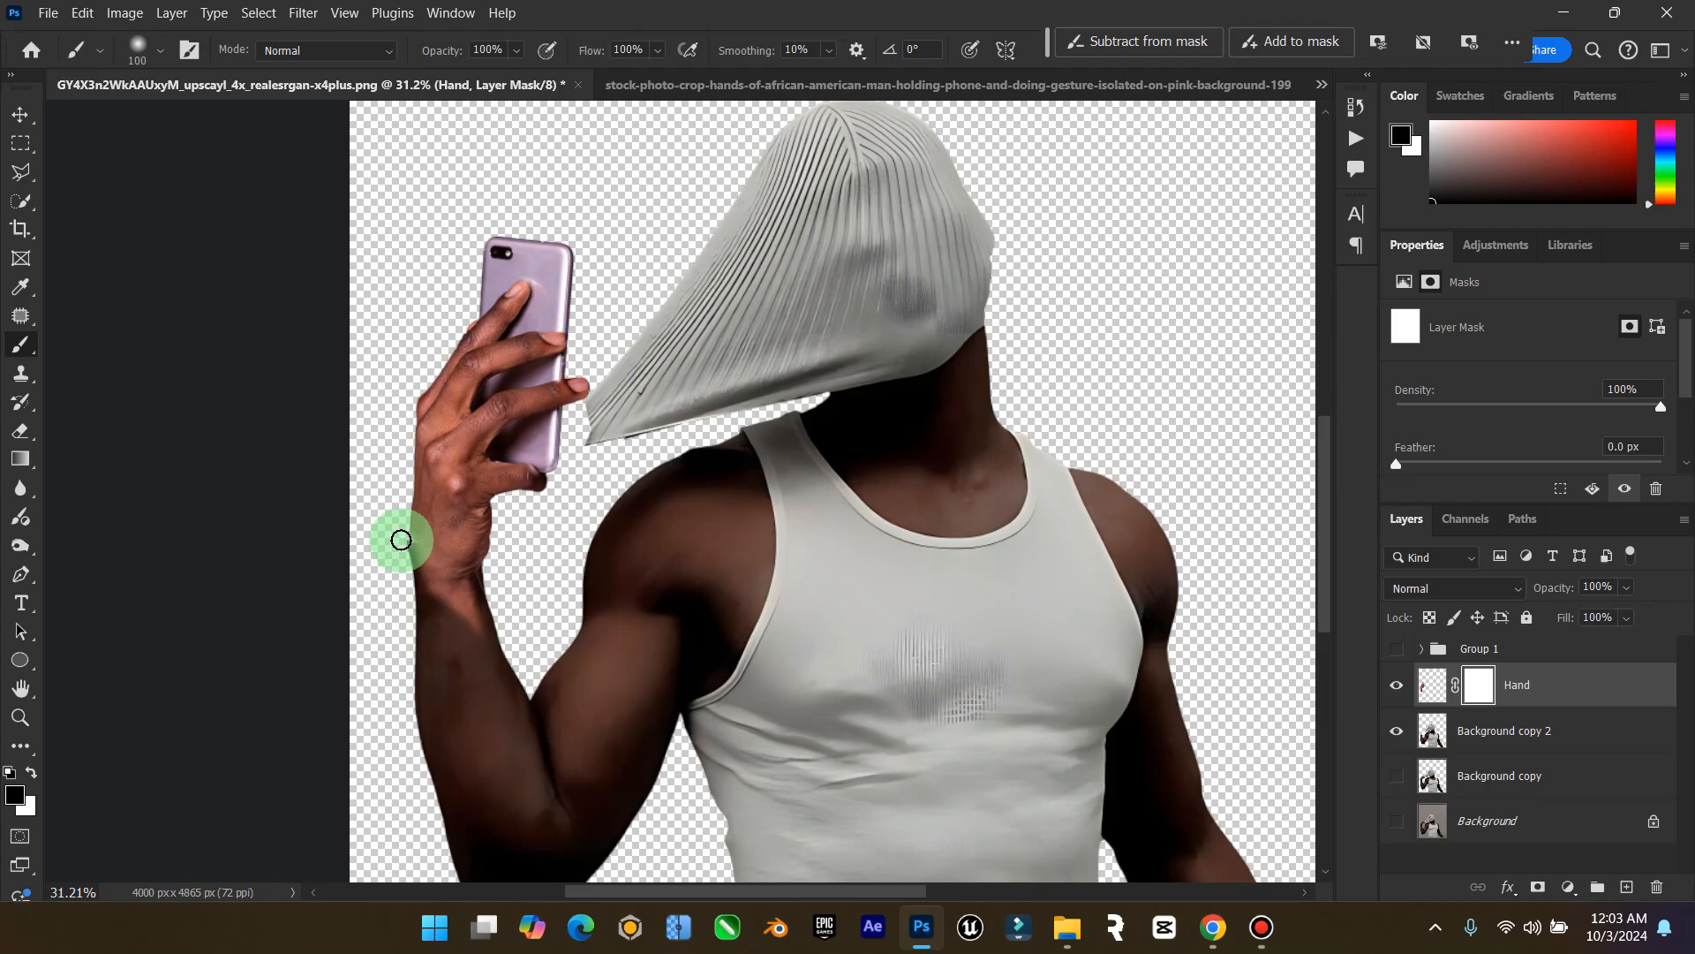
key(ctrl+z)
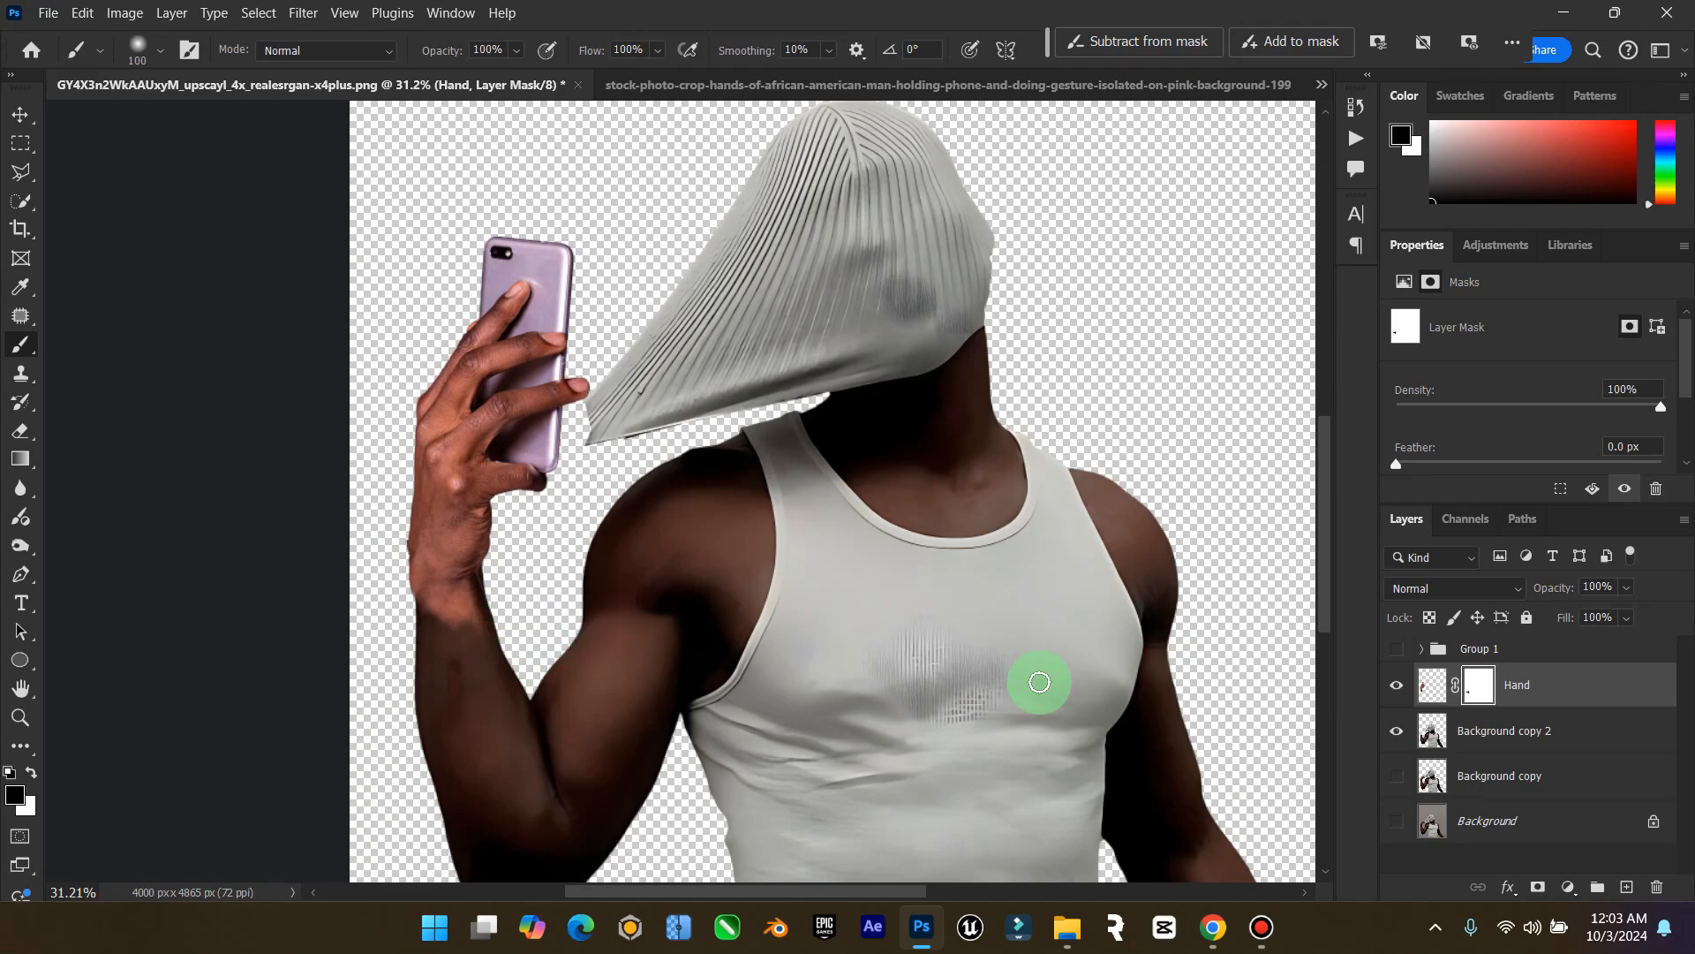
Add a Brightness/Contrast adjustment clipped to the Hand layer, with brightness -99 and contrast 12
click(1567, 887)
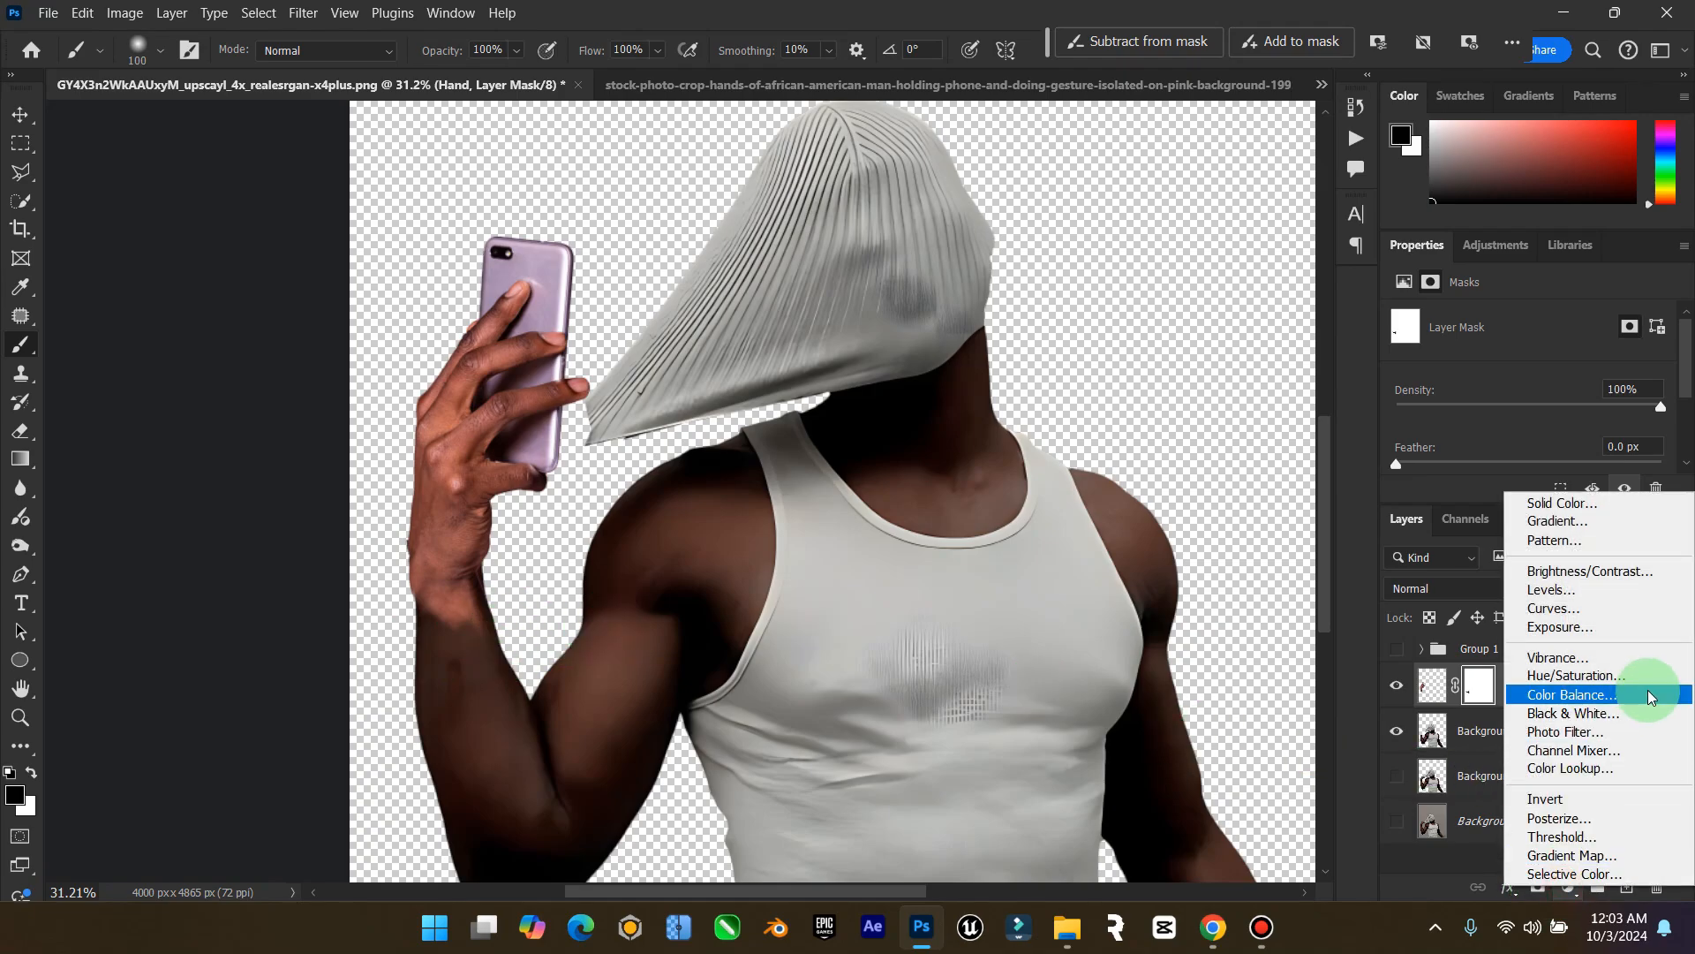
click(1589, 571)
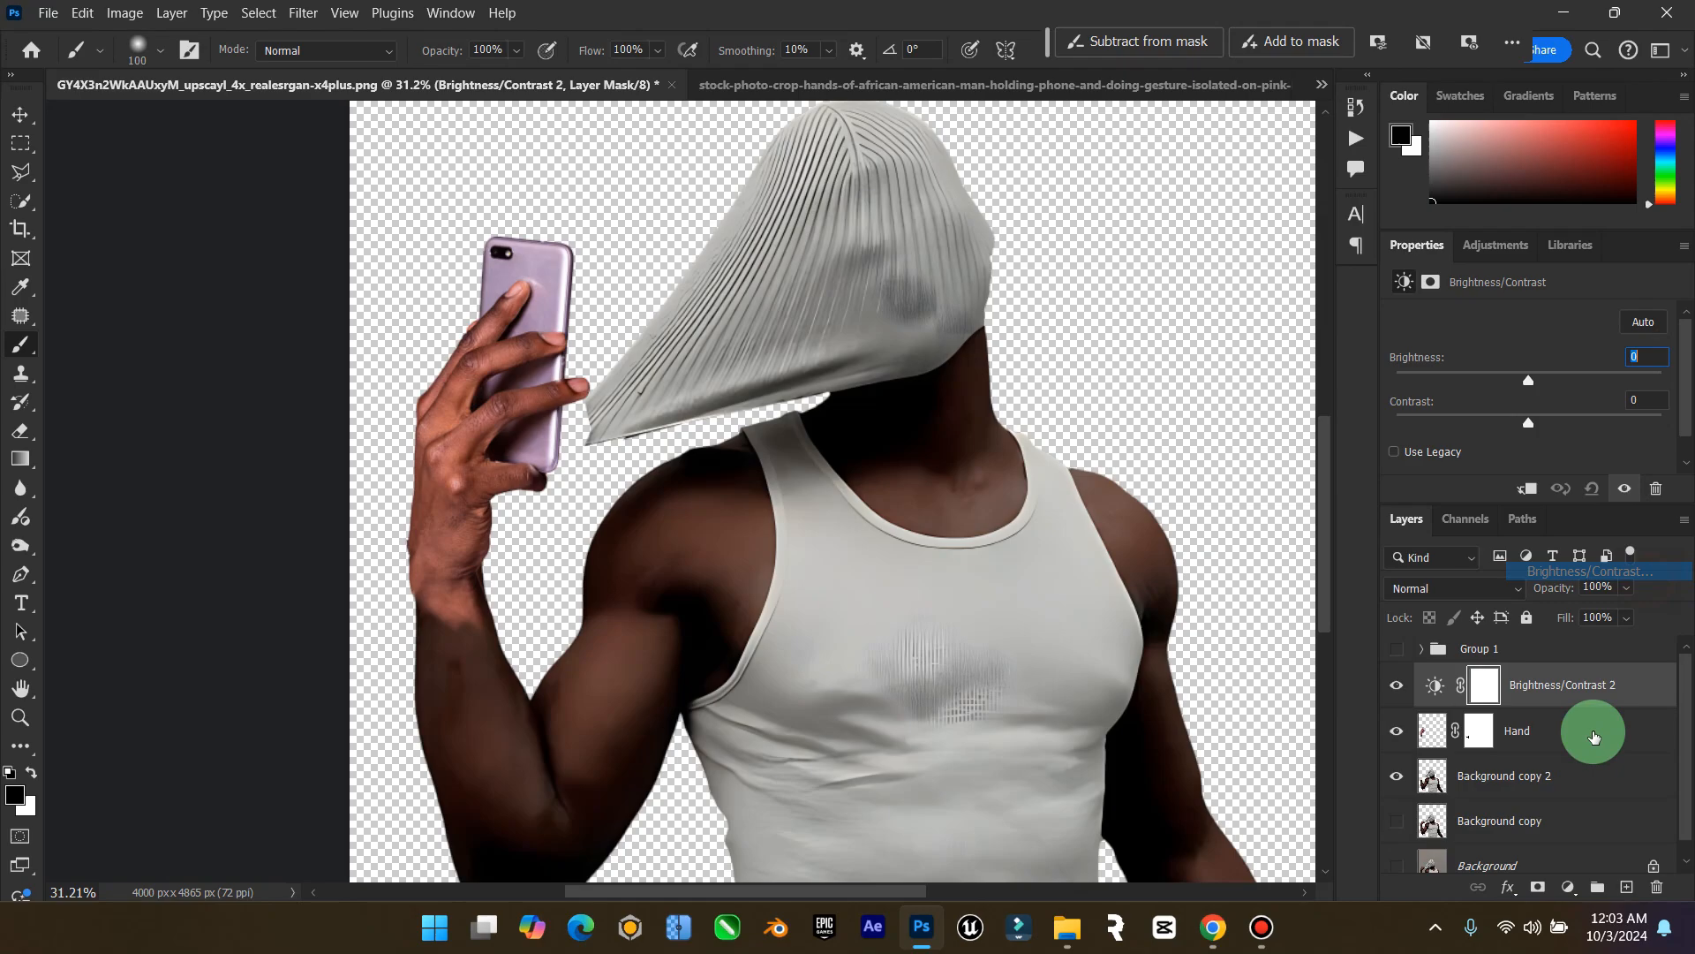
right_click(1594, 685)
click(1577, 639)
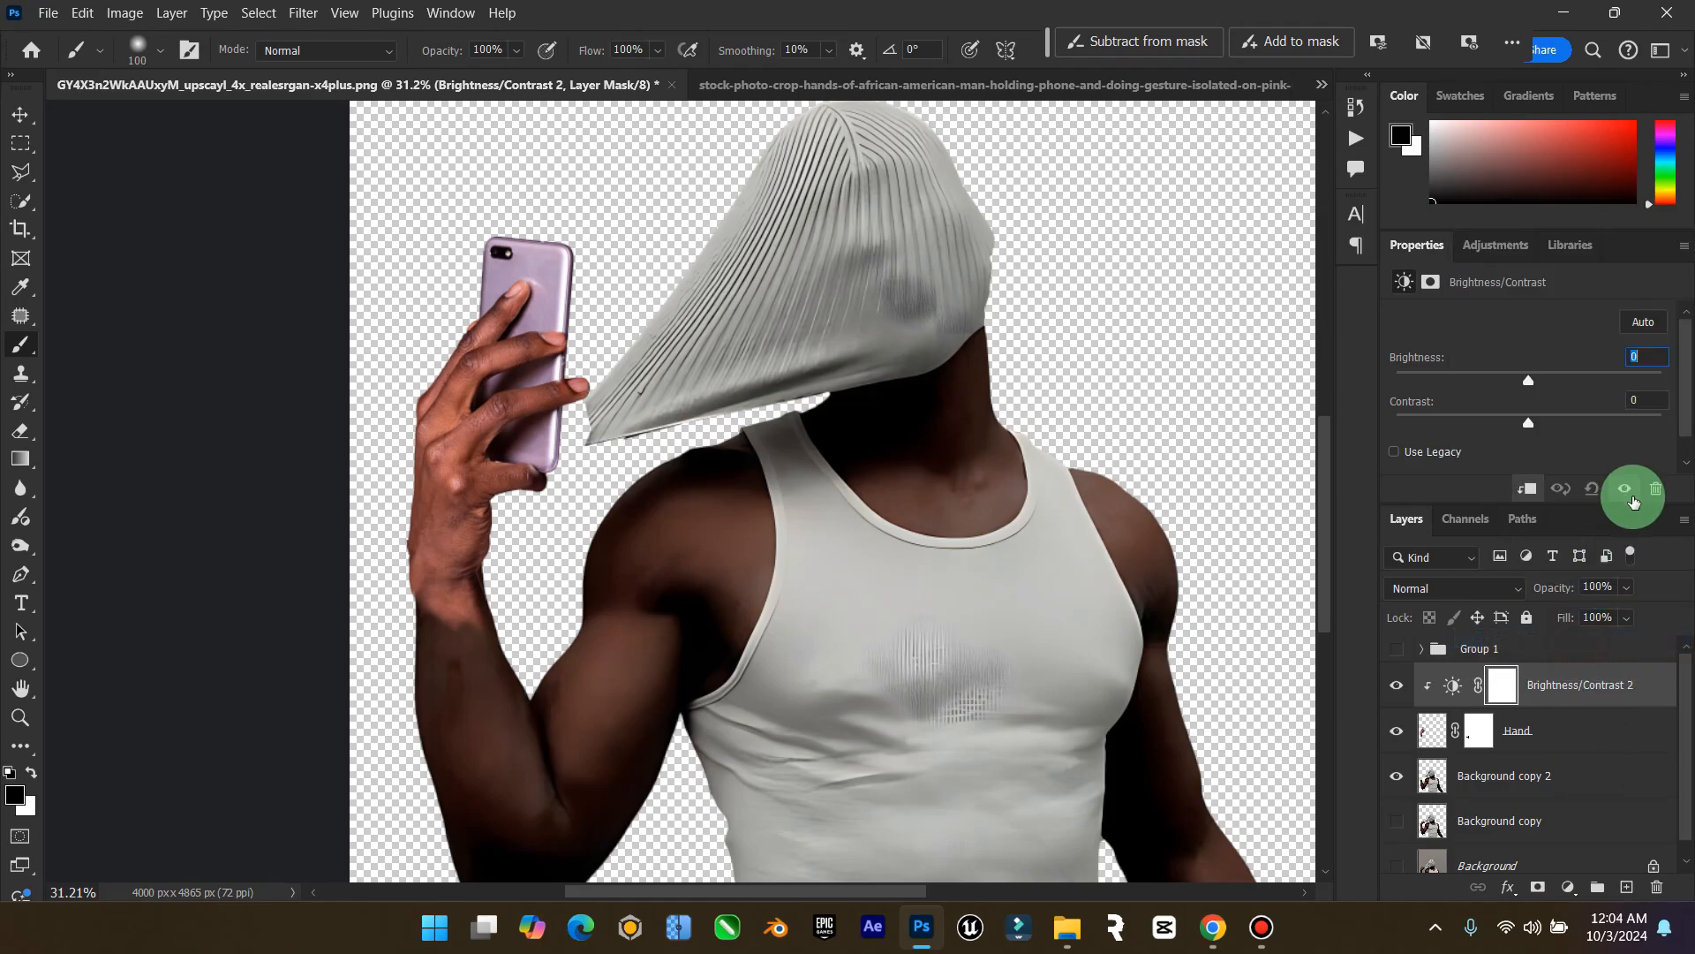
drag(1528, 385, 1535, 433)
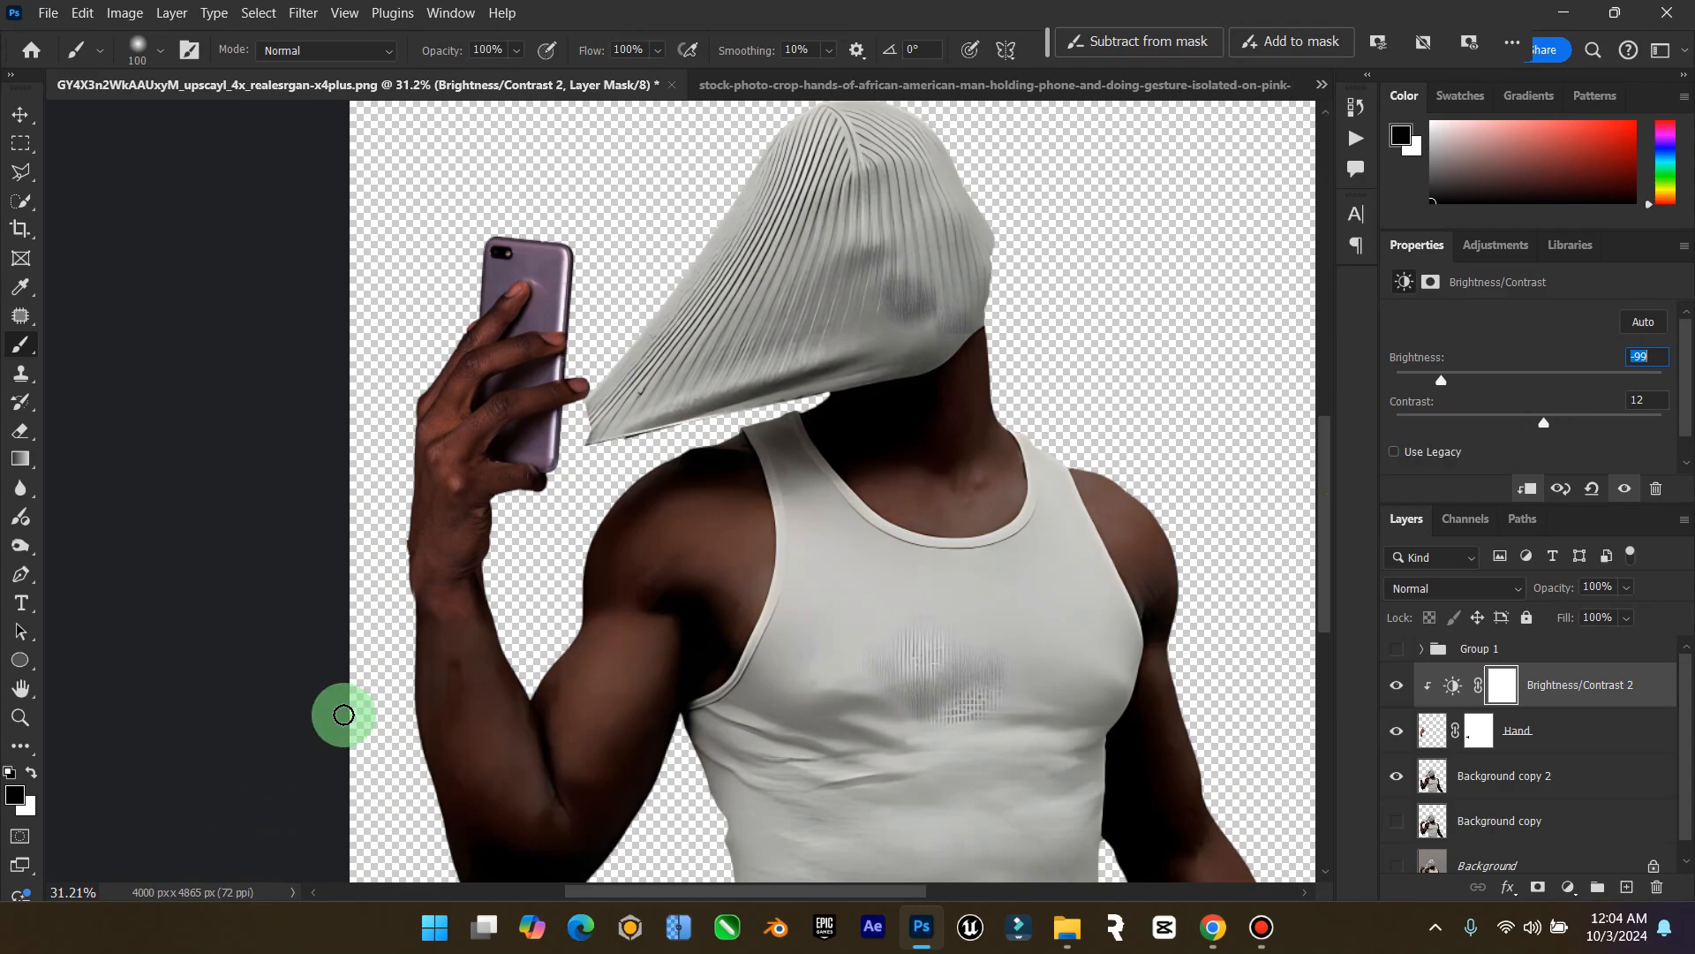
Nudge the Hand layer down and right to X 226 px, Y 1939 px so the wrist lines up with the forearm
double_click(20, 689)
click(21, 717)
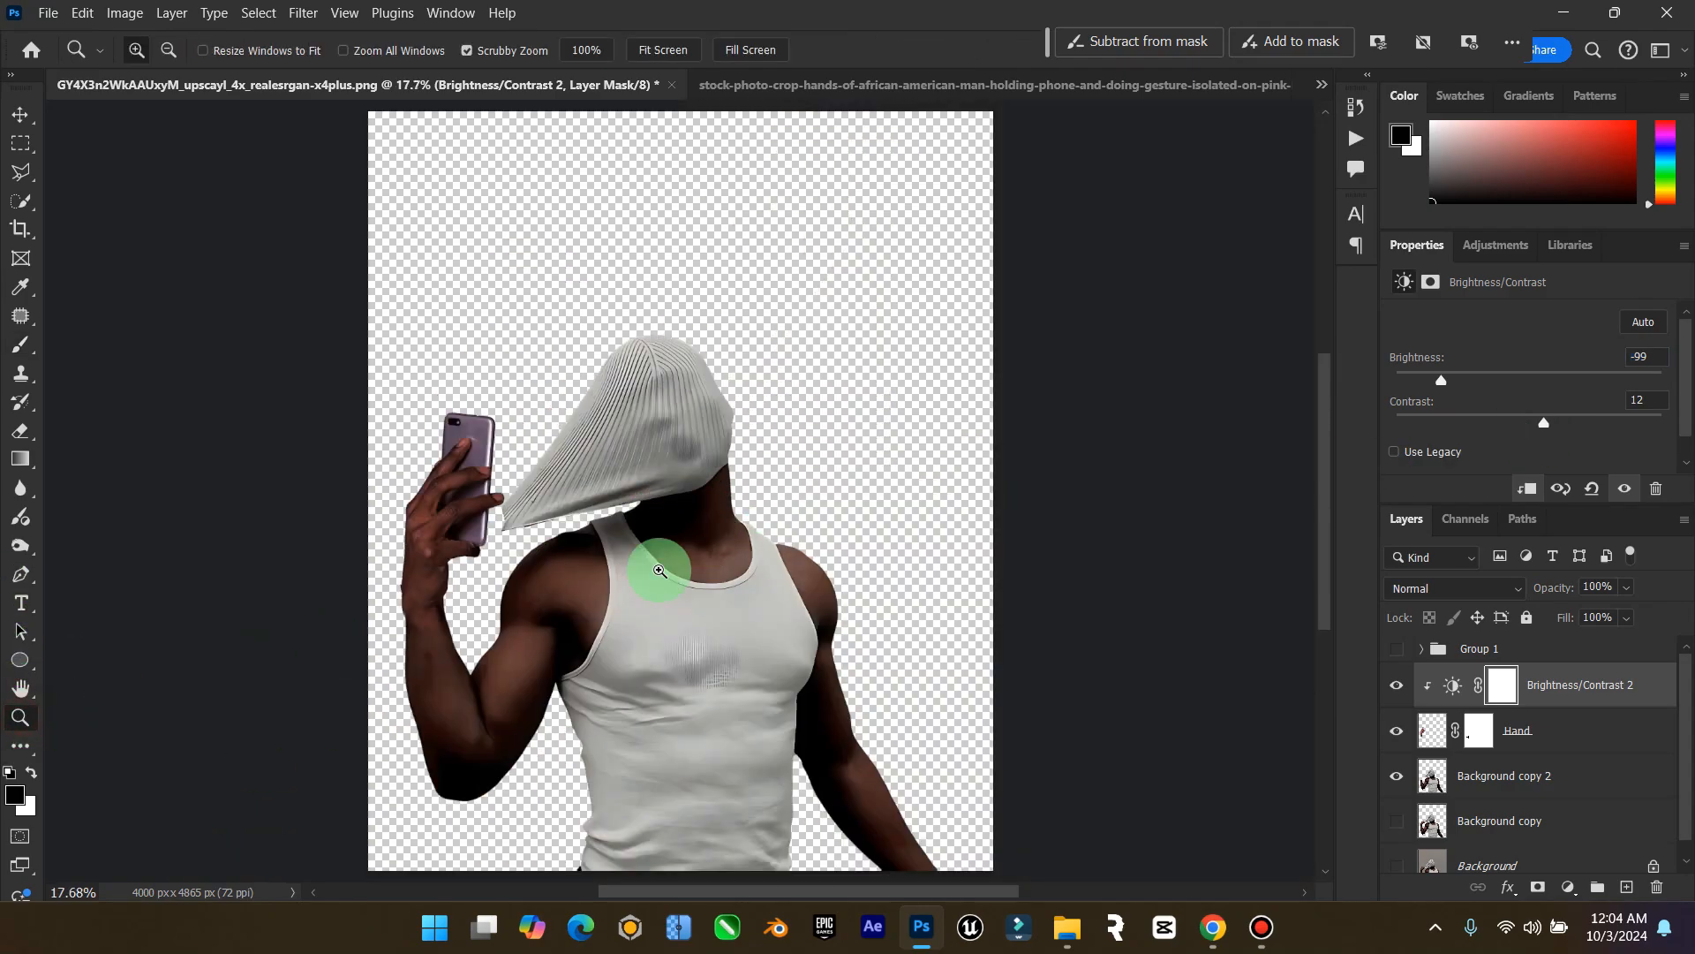
drag(474, 615, 528, 597)
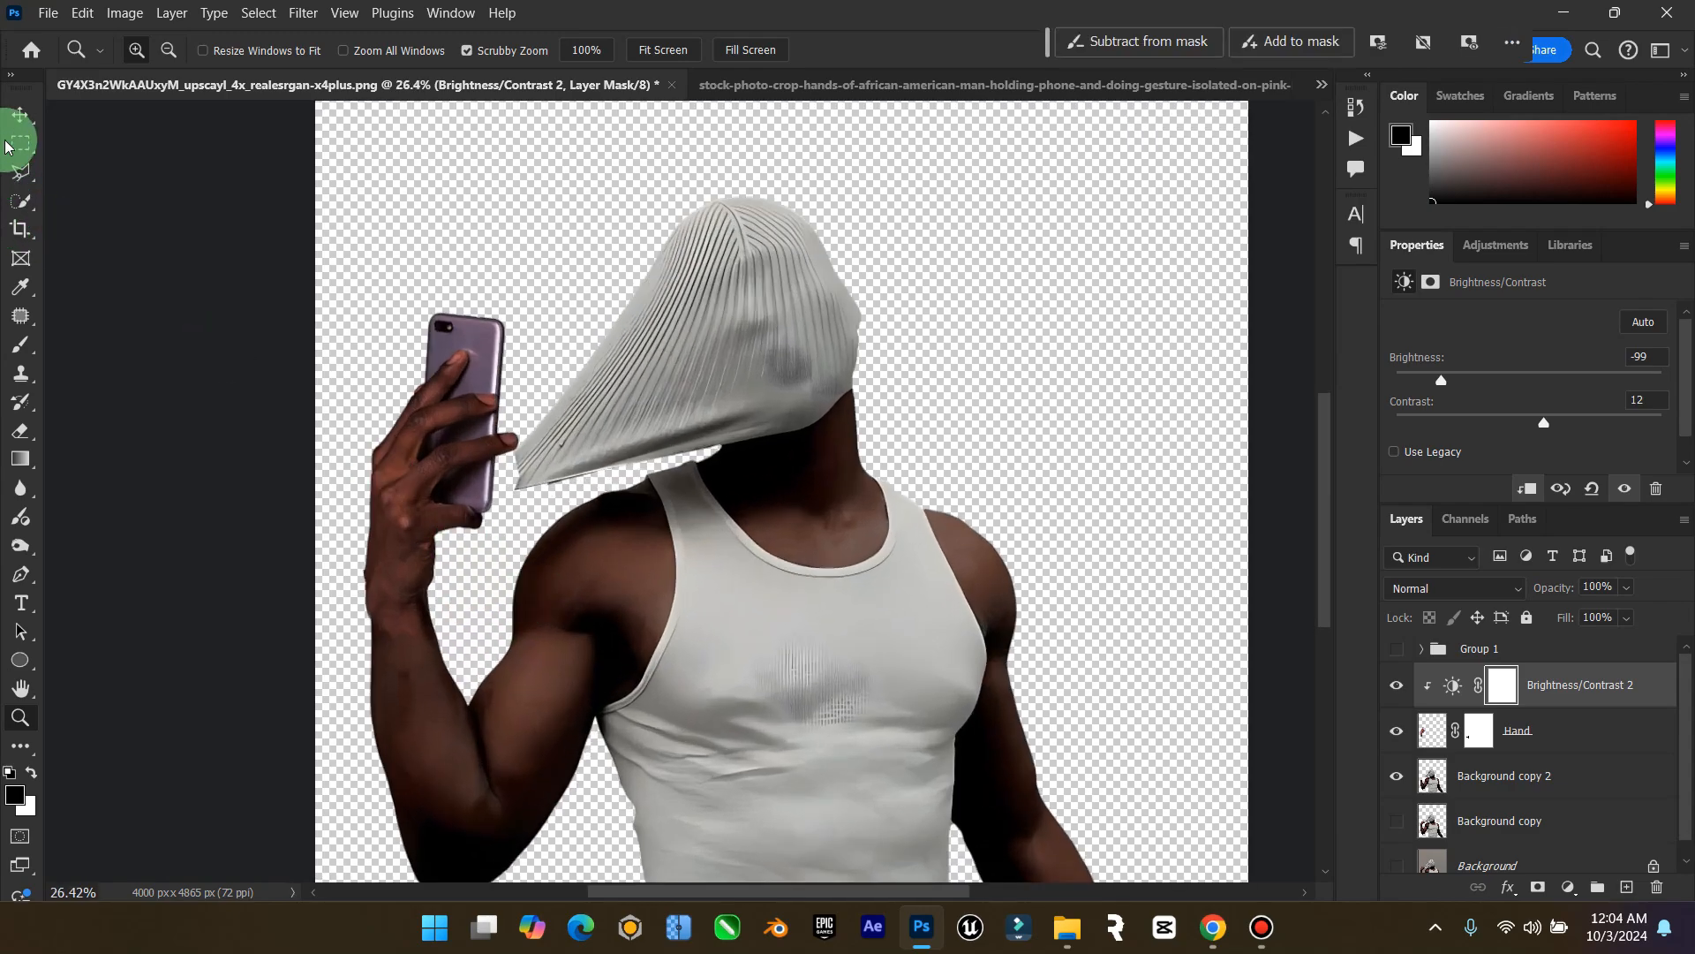
click(20, 115)
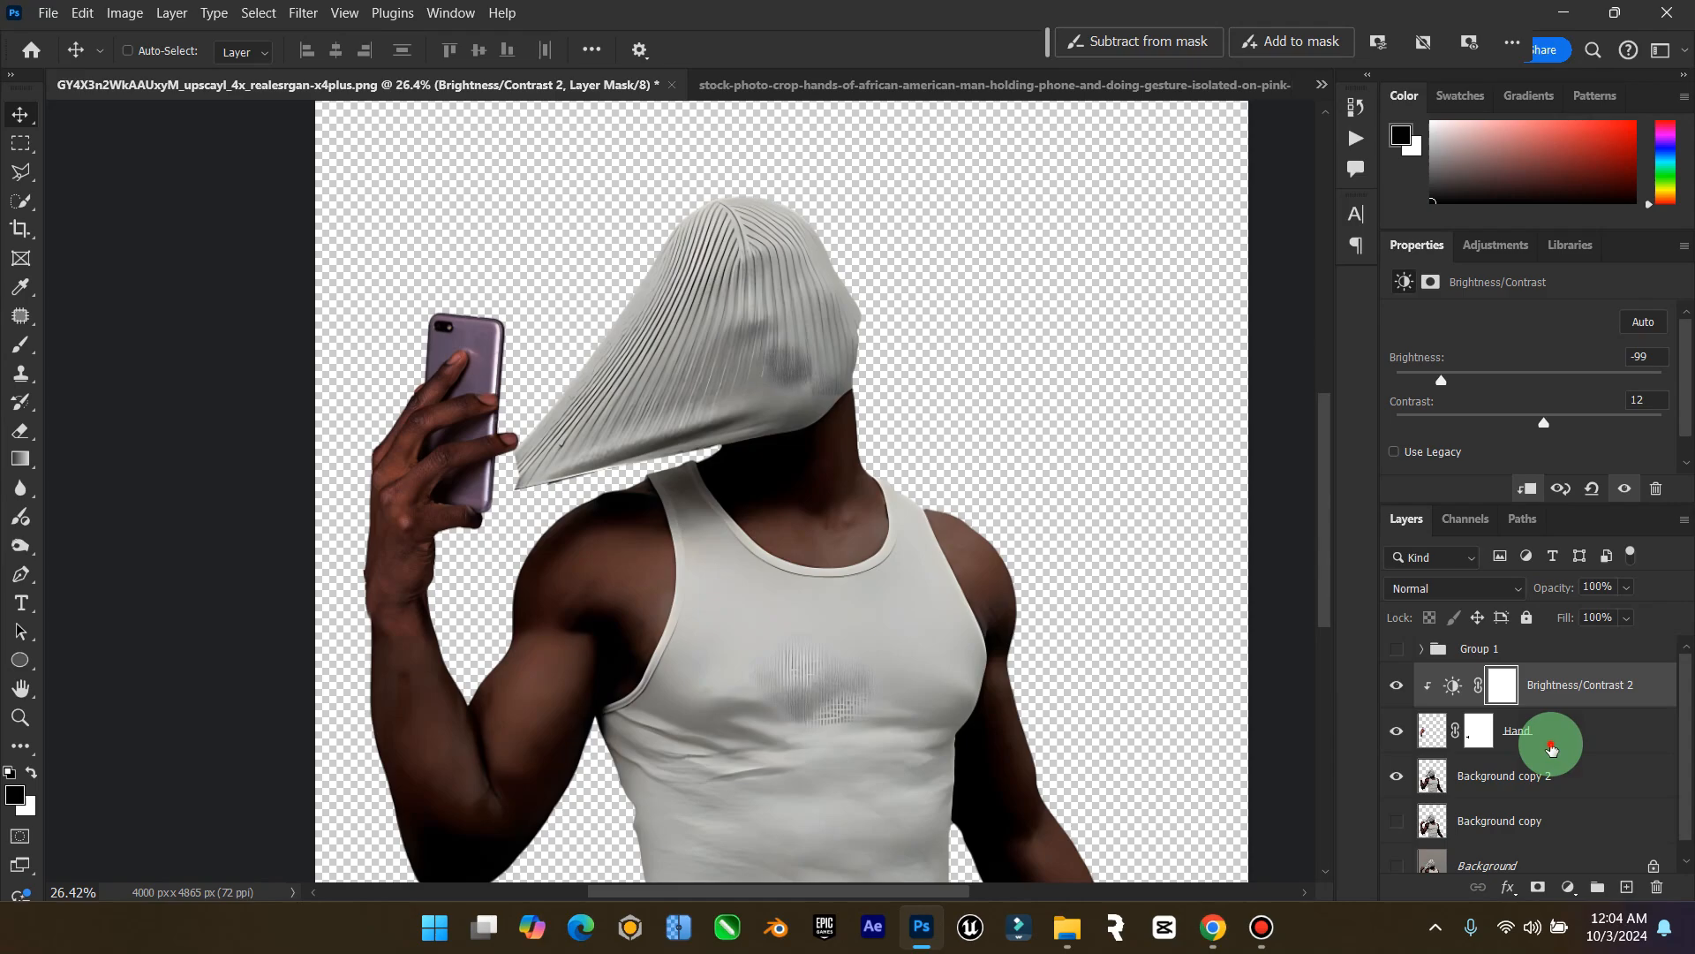
click(1551, 739)
key(Down)
key(Down)
key(Down)
key(Down)
key(Down)
key(Down)
key(Down)
key(Down)
key(Down)
key(Down)
key(Right)
key(Right)
key(Right)
key(Right)
key(Right)
key(Right)
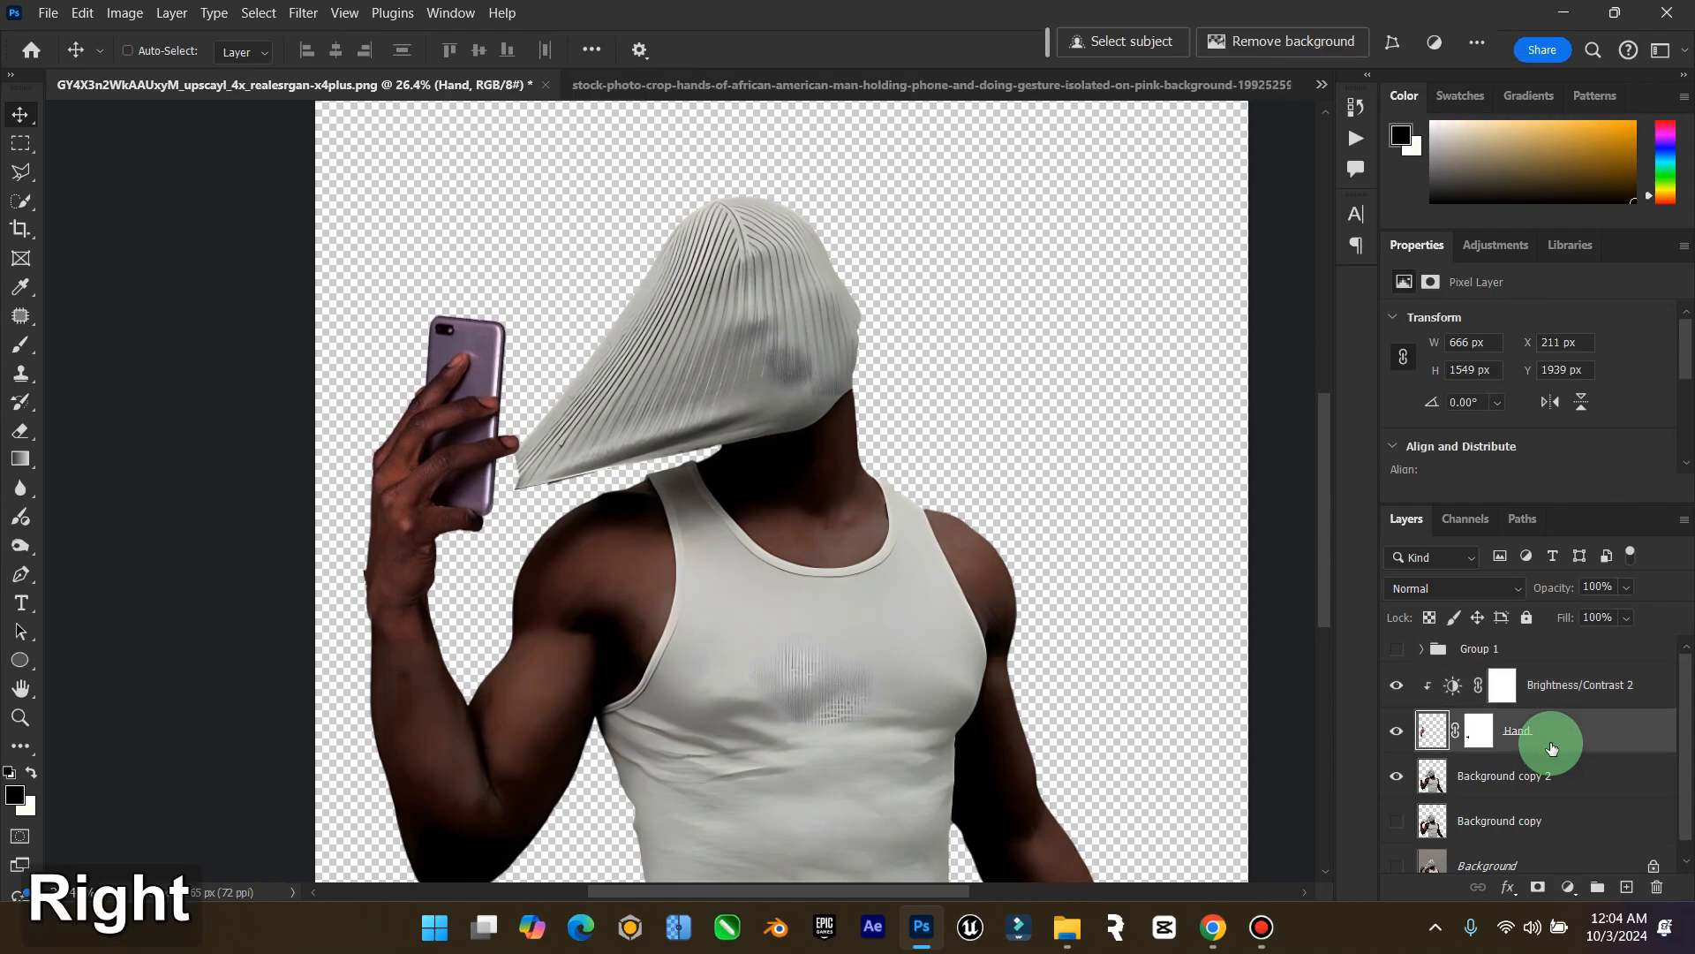
key(Right)
key(Right)
key(Right)
key(Right)
key(Right)
key(Right)
key(Right)
key(Right)
key(Right)
key(Right)
key(Right)
key(Right)
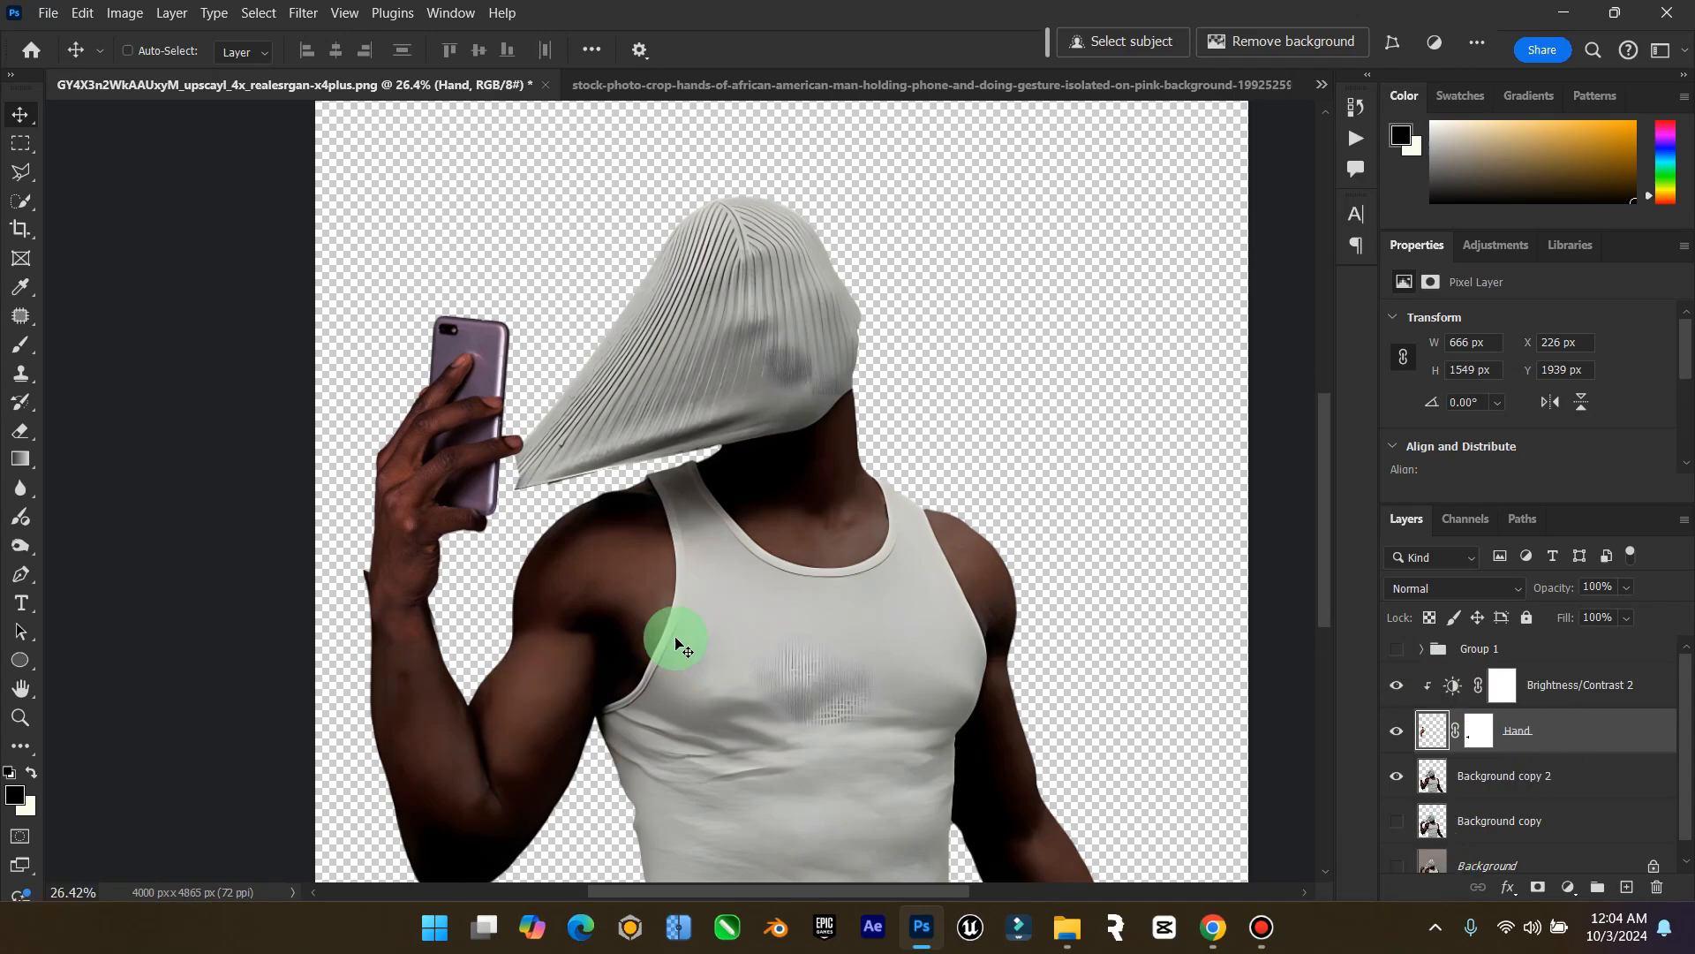
Apply the layer mask of the Hand layer permanently
right_click(1473, 749)
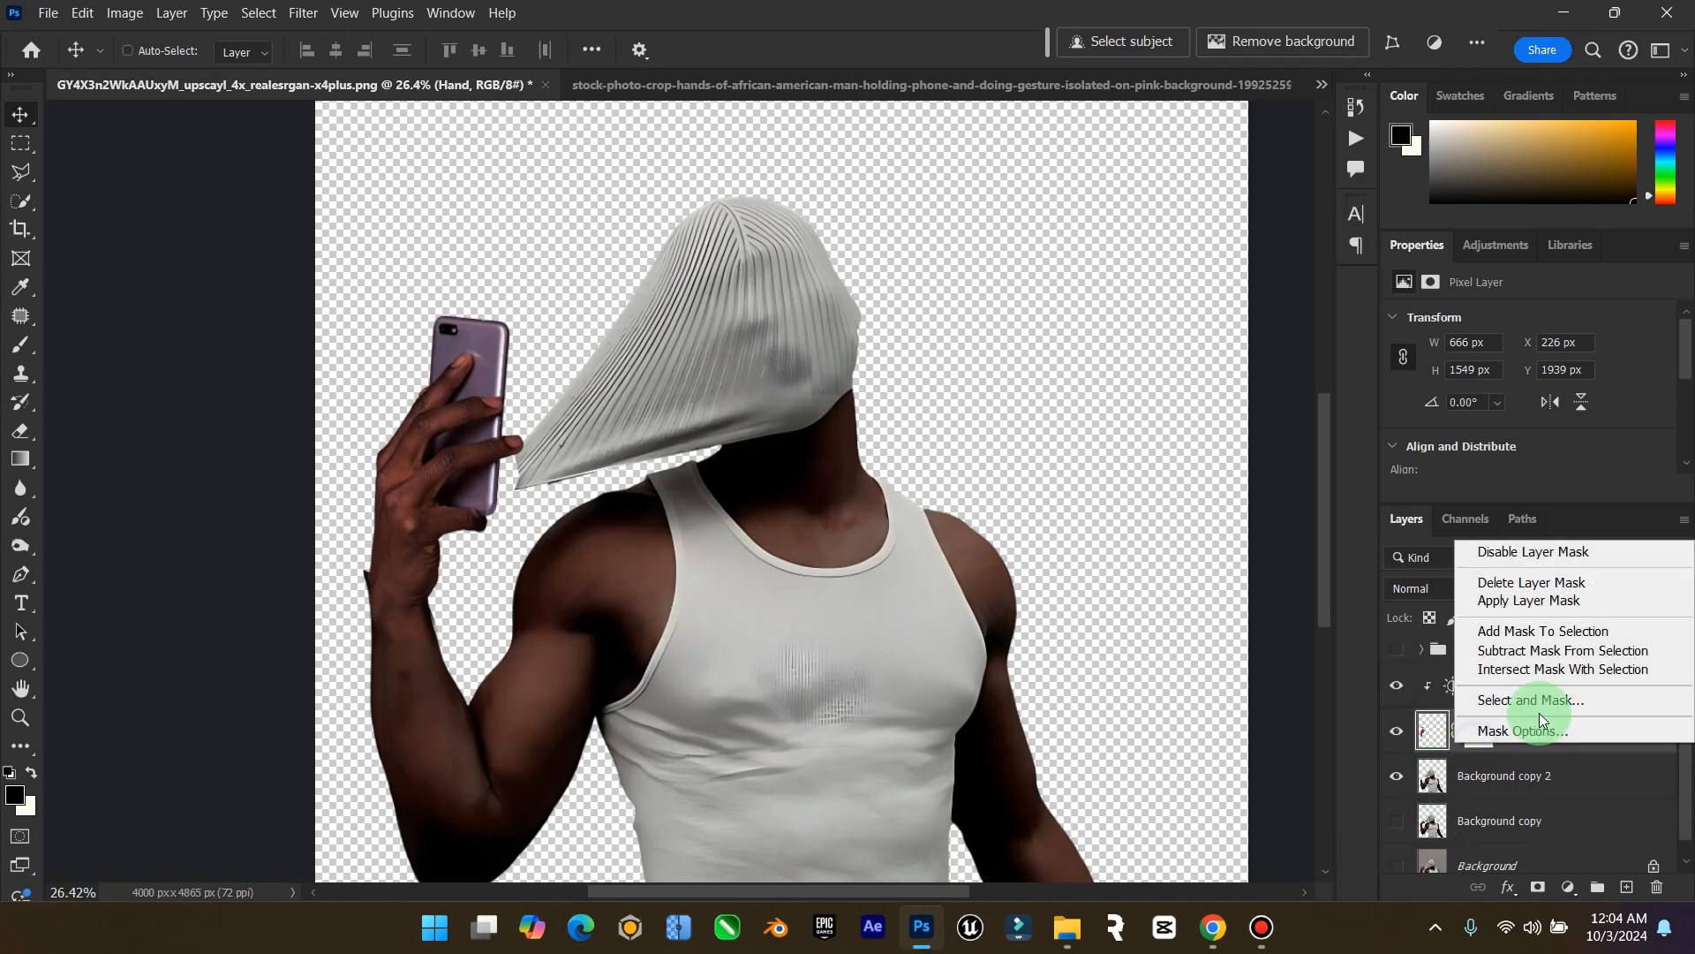
click(1541, 602)
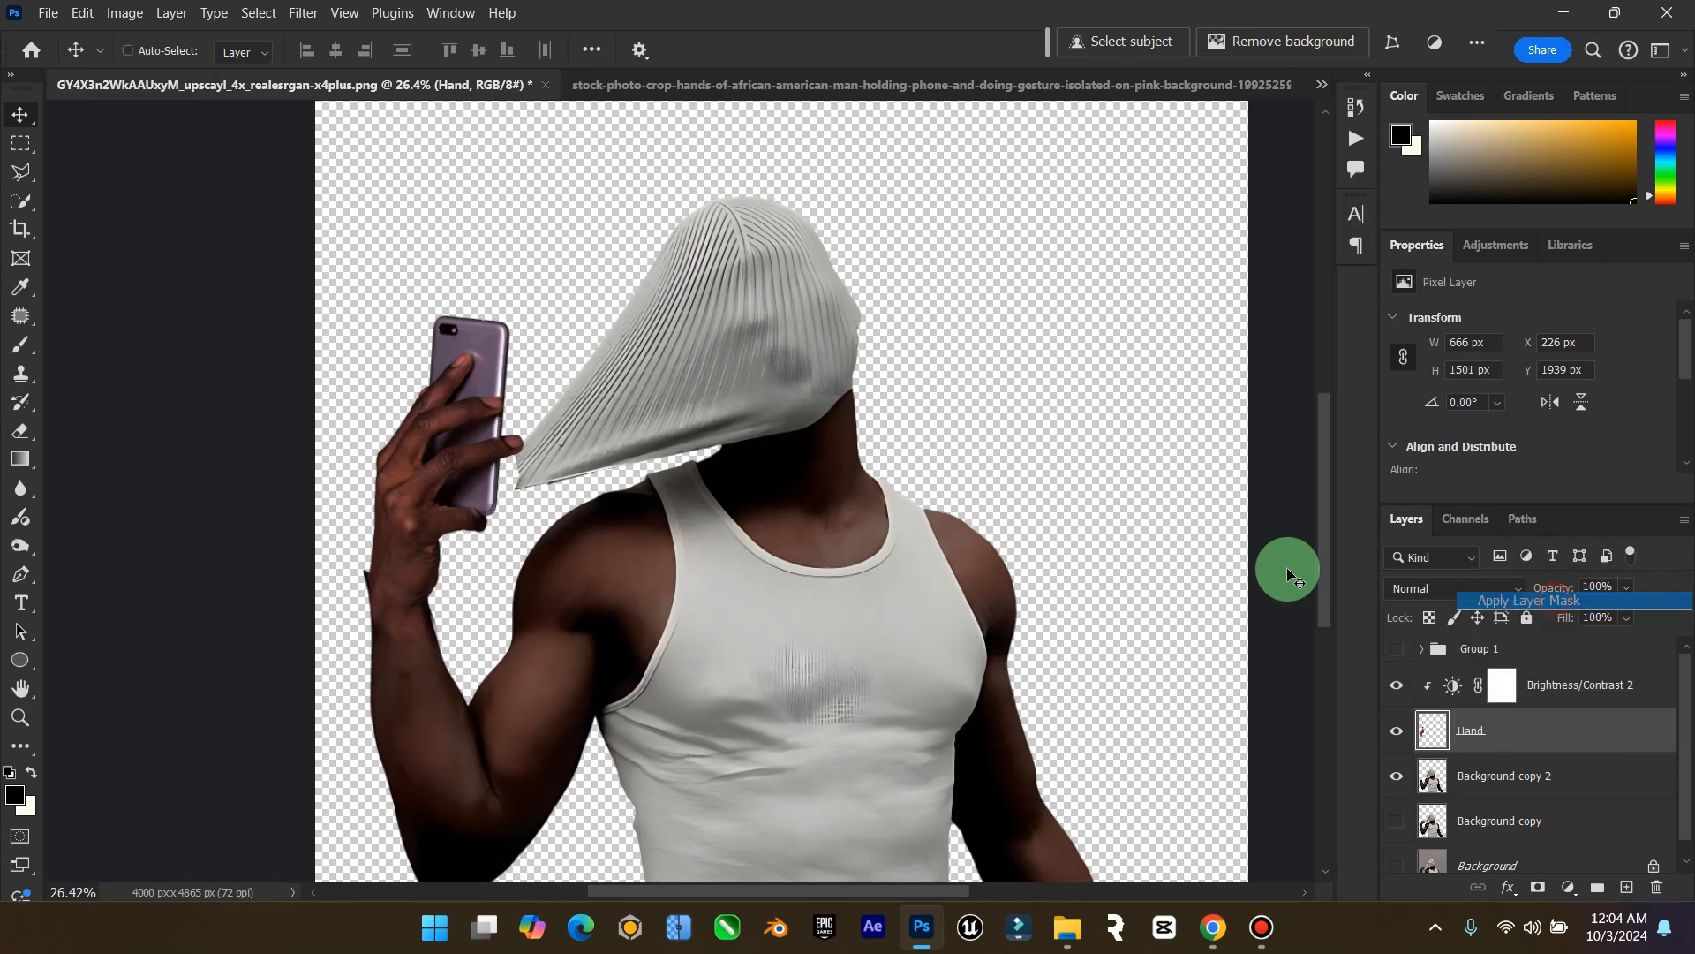
On Background copy 2, smudge the forearm edge protruding behind the outer wrist inward with a 250 px brush at 50% strength
click(19, 717)
click(395, 639)
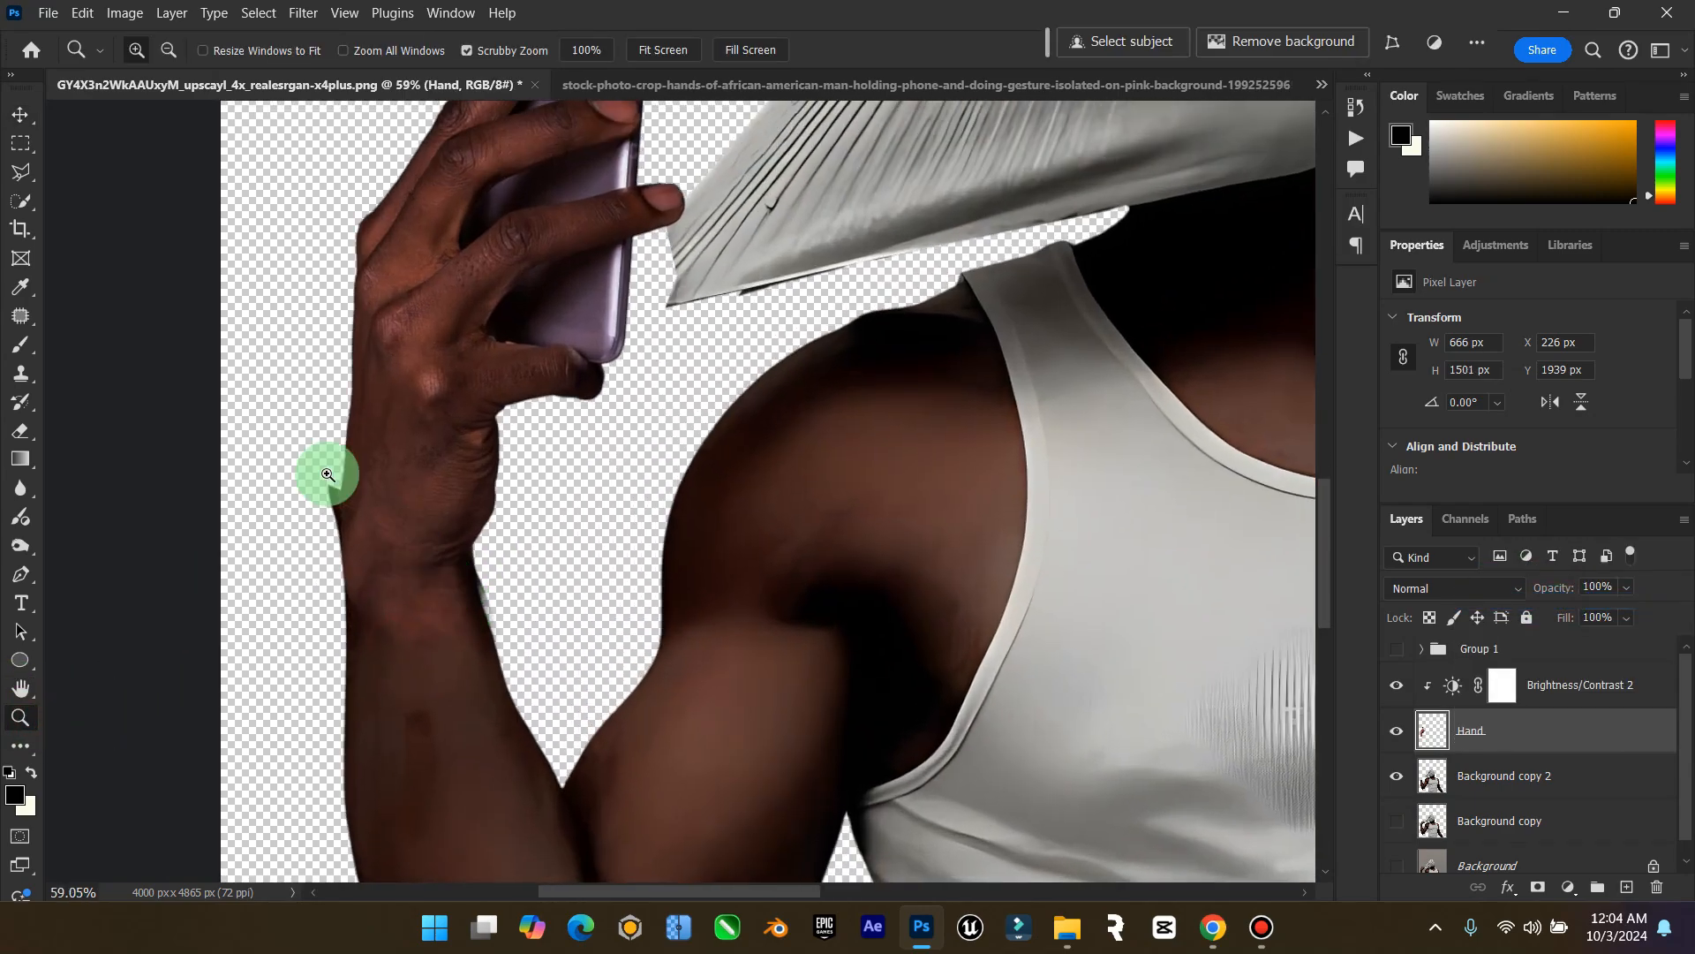
click(334, 530)
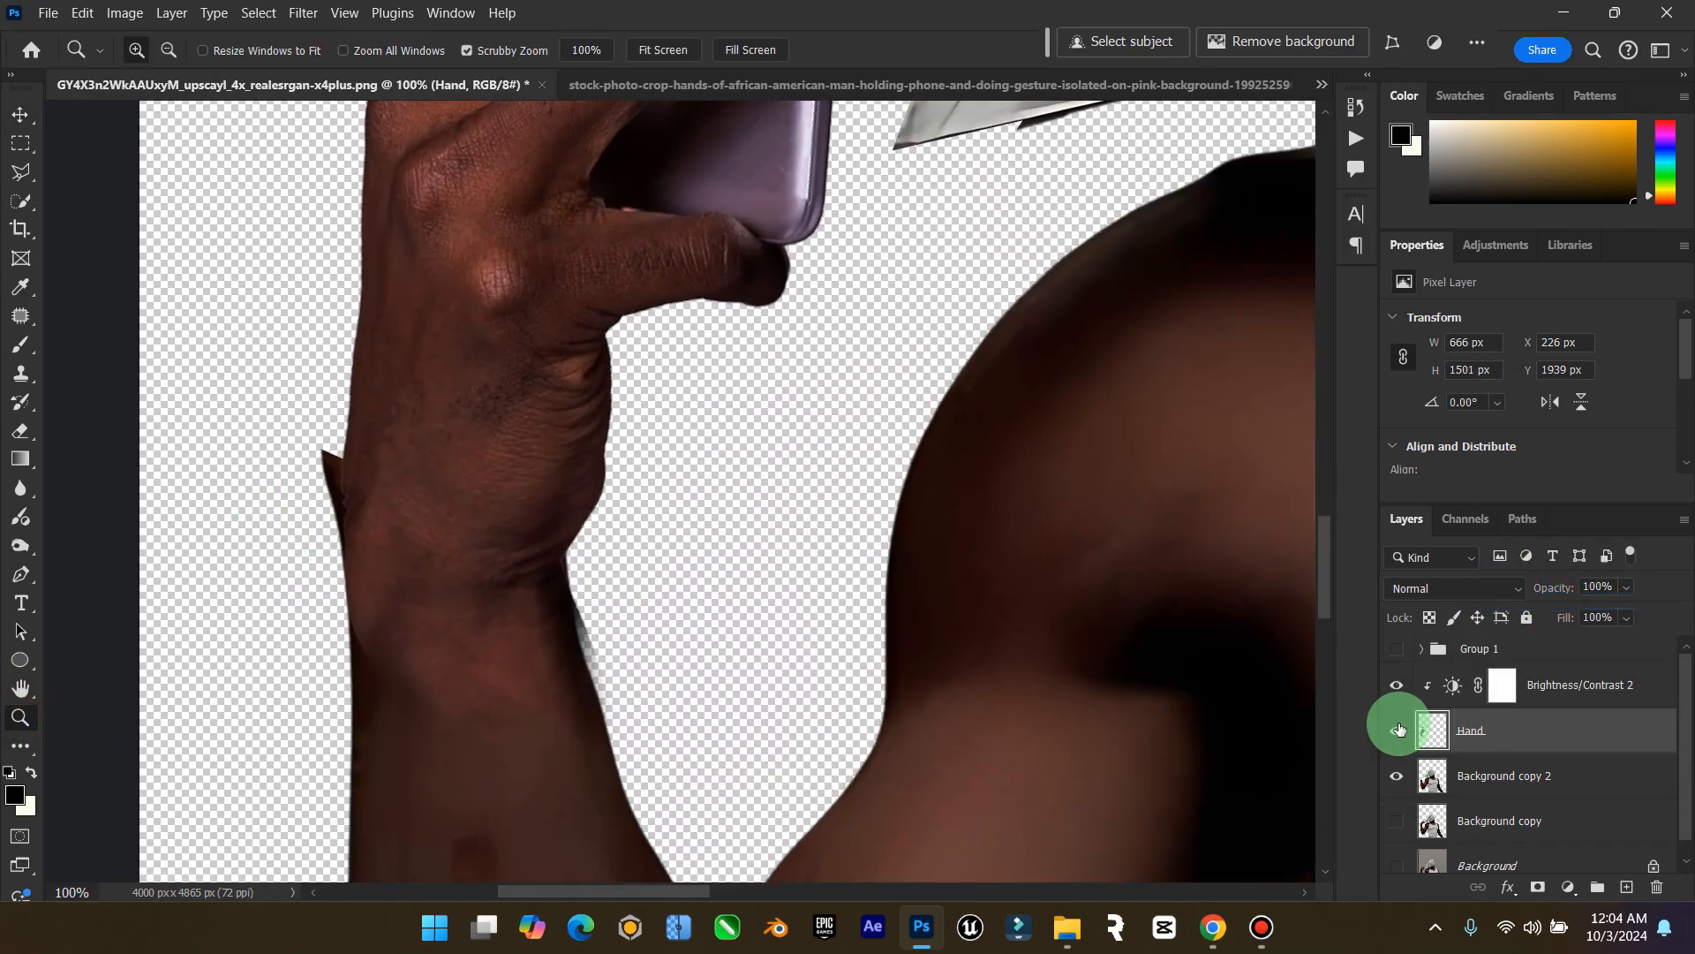
click(1487, 772)
click(18, 510)
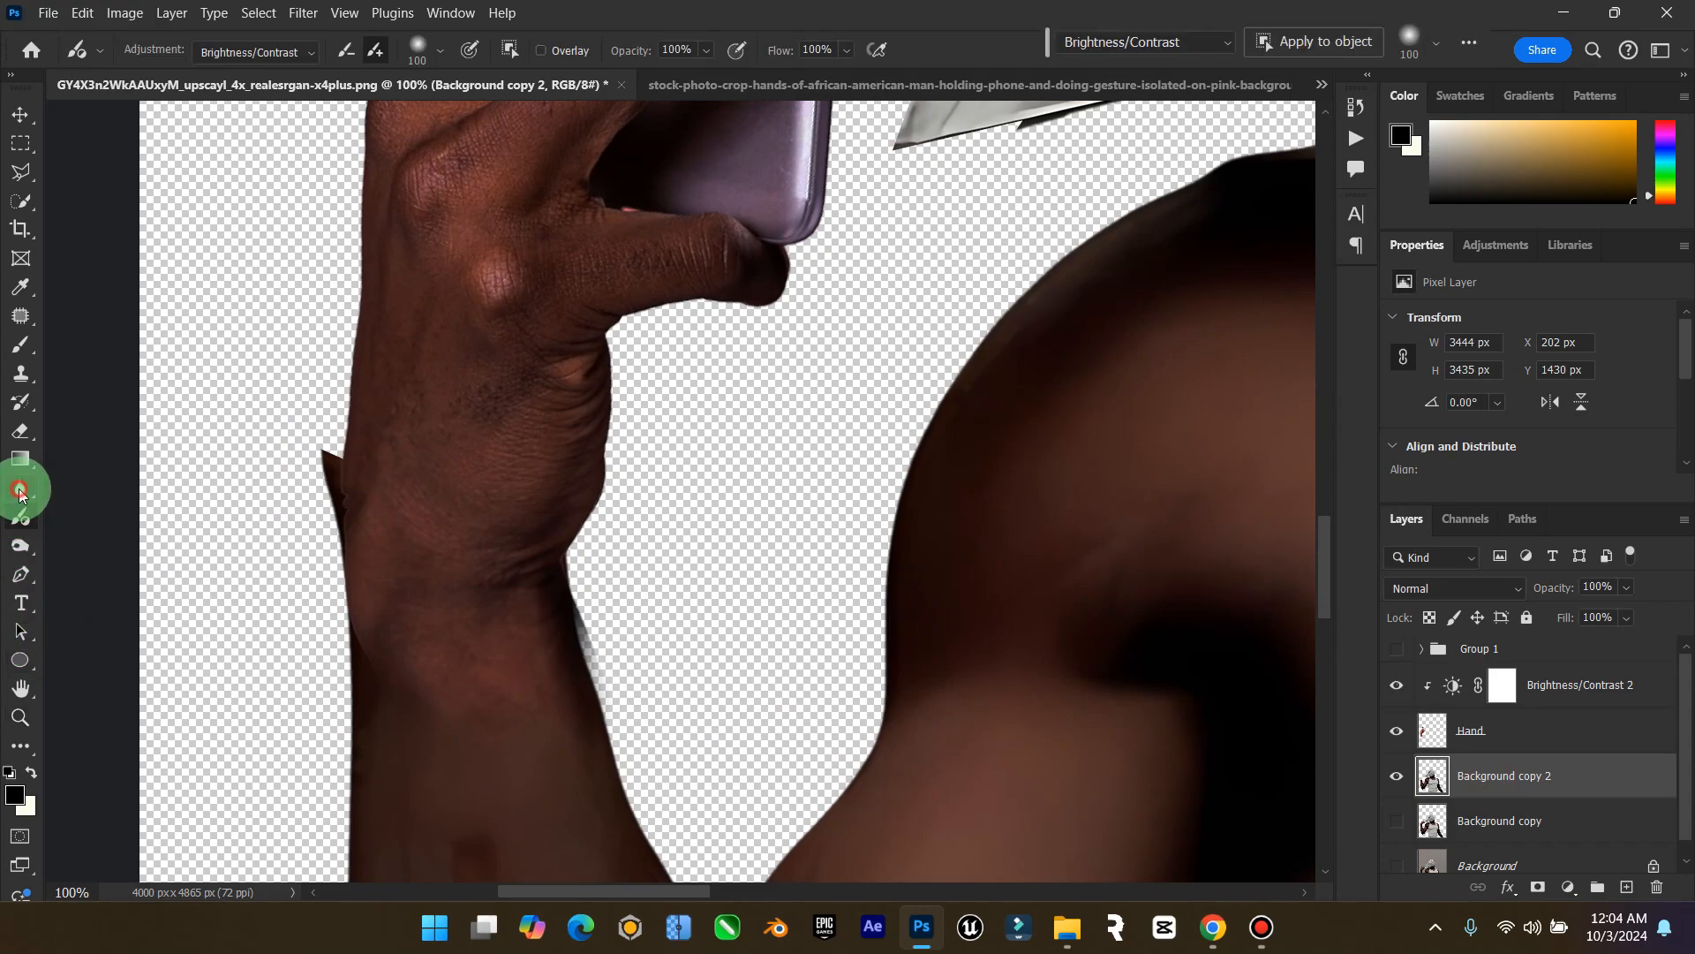
click(88, 525)
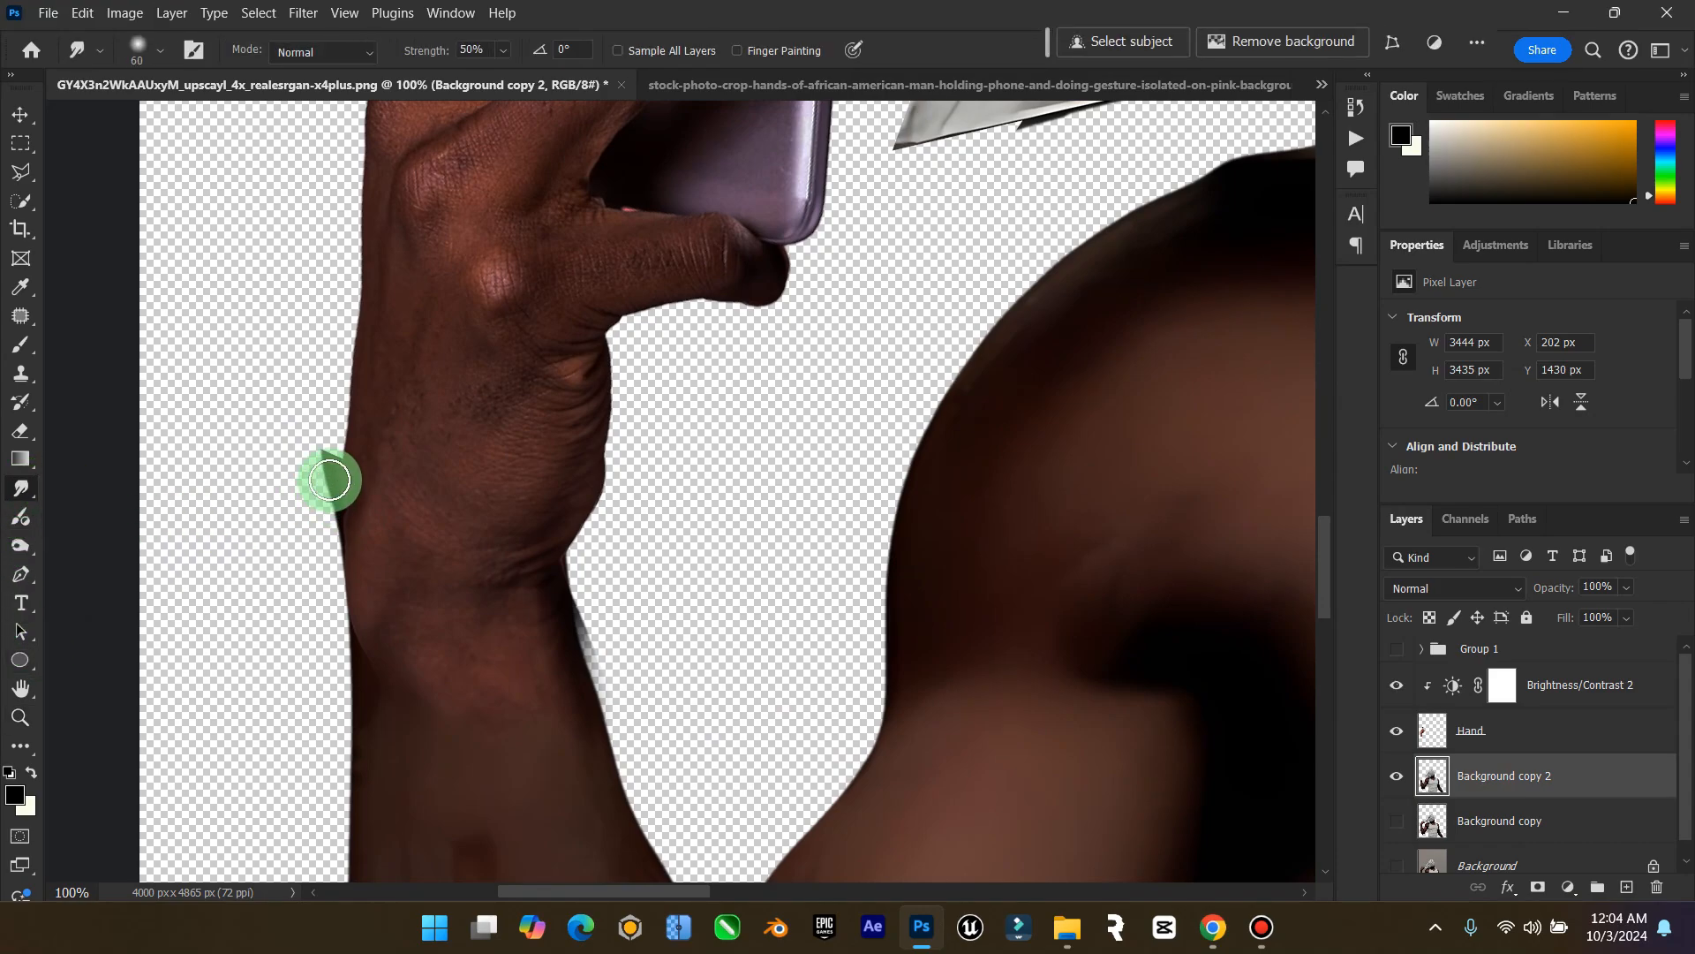
key(bracketright)
key(bracketright)
key(bracketright)
key(bracketright)
key(bracketright)
key(bracketright)
key(bracketright)
key(bracketright)
key(bracketright)
mouse_move(314, 491)
mouse_down()
mouse_move(329, 453)
mouse_move(278, 430)
mouse_move(284, 504)
mouse_move(676, 596)
mouse_move(670, 628)
mouse_move(619, 649)
mouse_up()
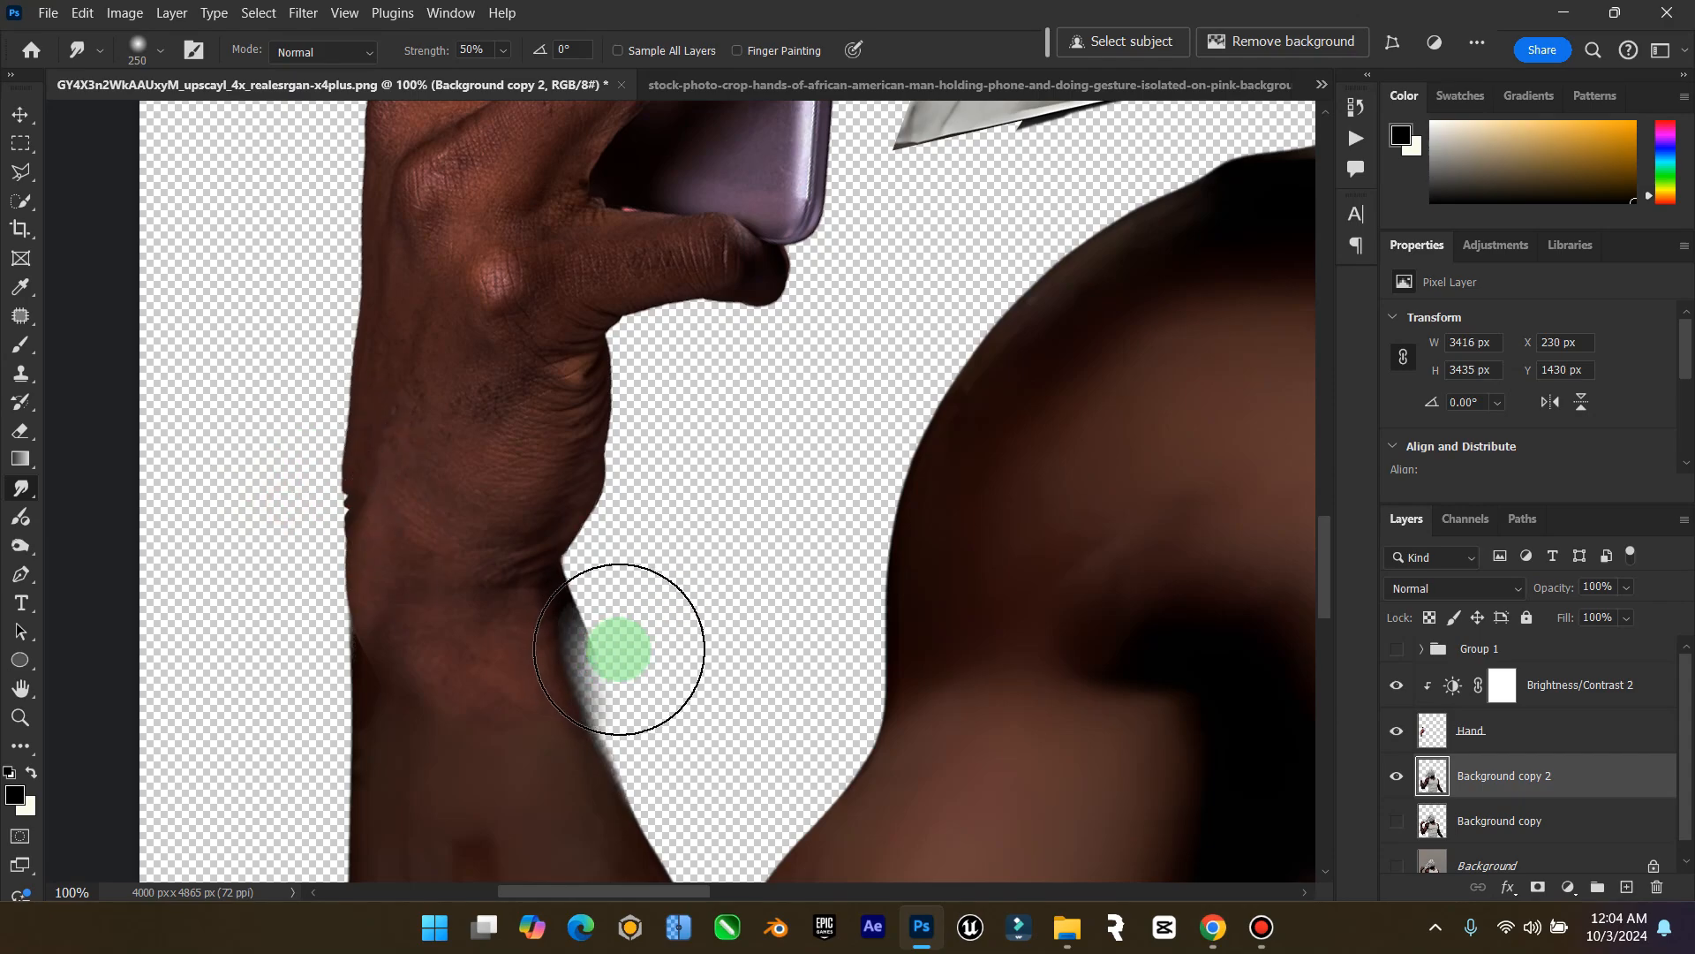
key(ctrl+z)
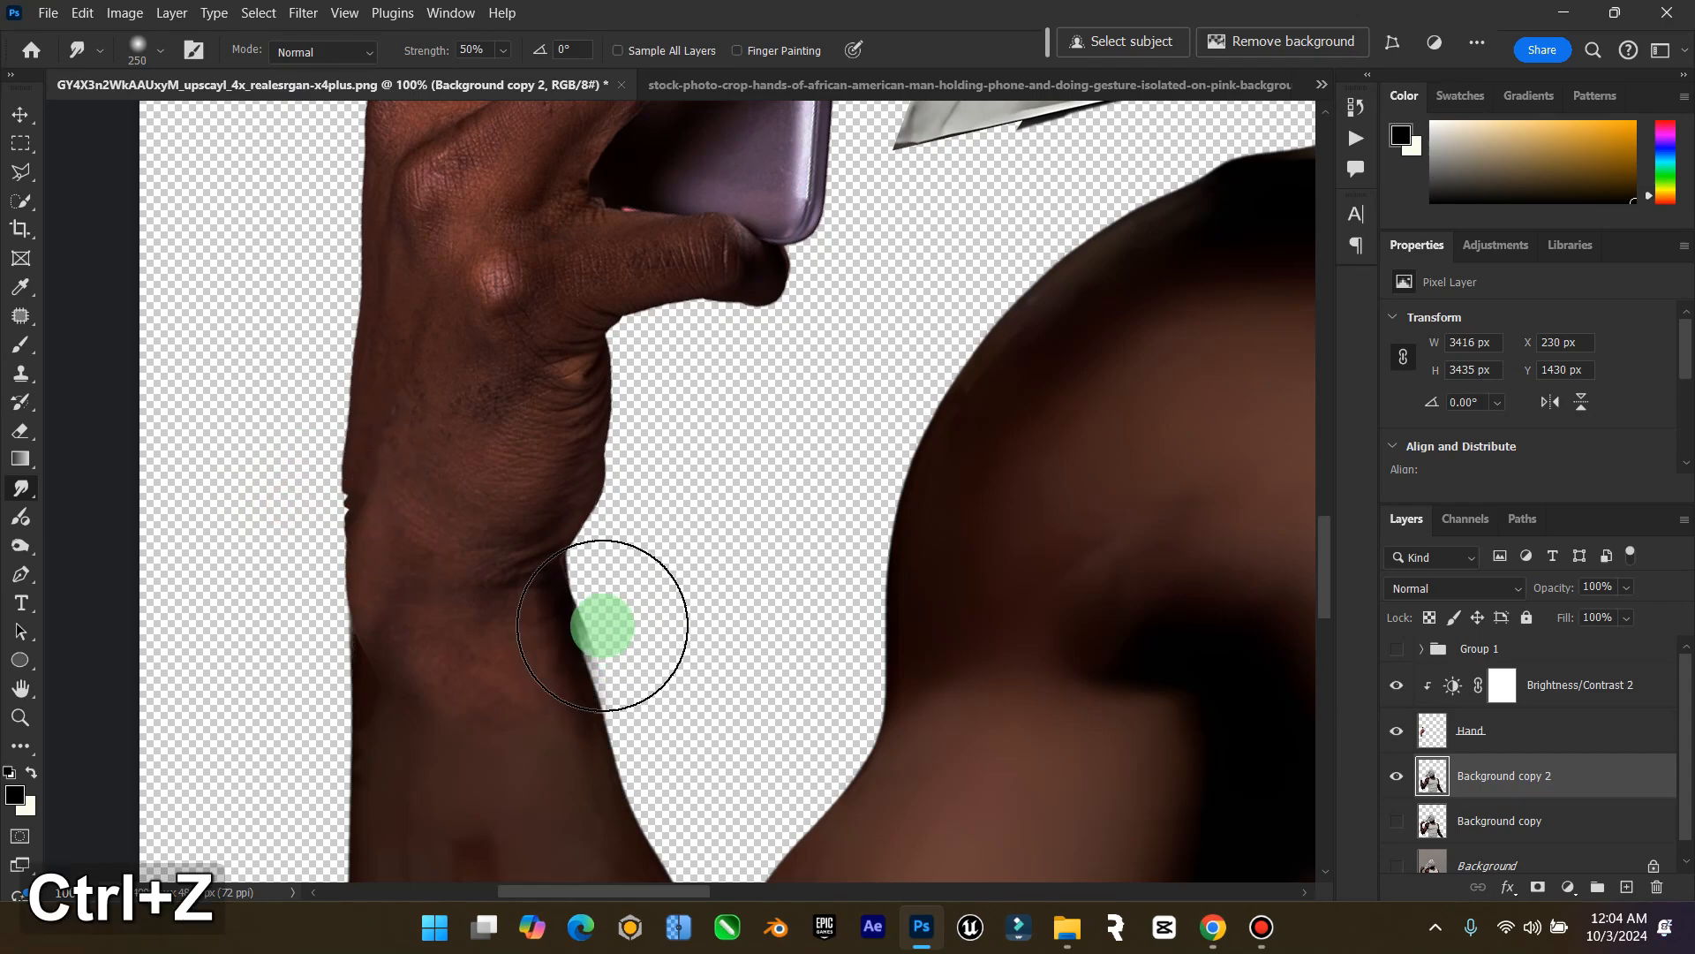
On the Hand layer, smudge the wrist's lower end down into the forearm, reducing the brush to 125 px to blend the seam and outer edge
click(1471, 734)
mouse_move(574, 681)
mouse_down()
mouse_move(681, 674)
mouse_move(520, 746)
mouse_move(473, 722)
mouse_up()
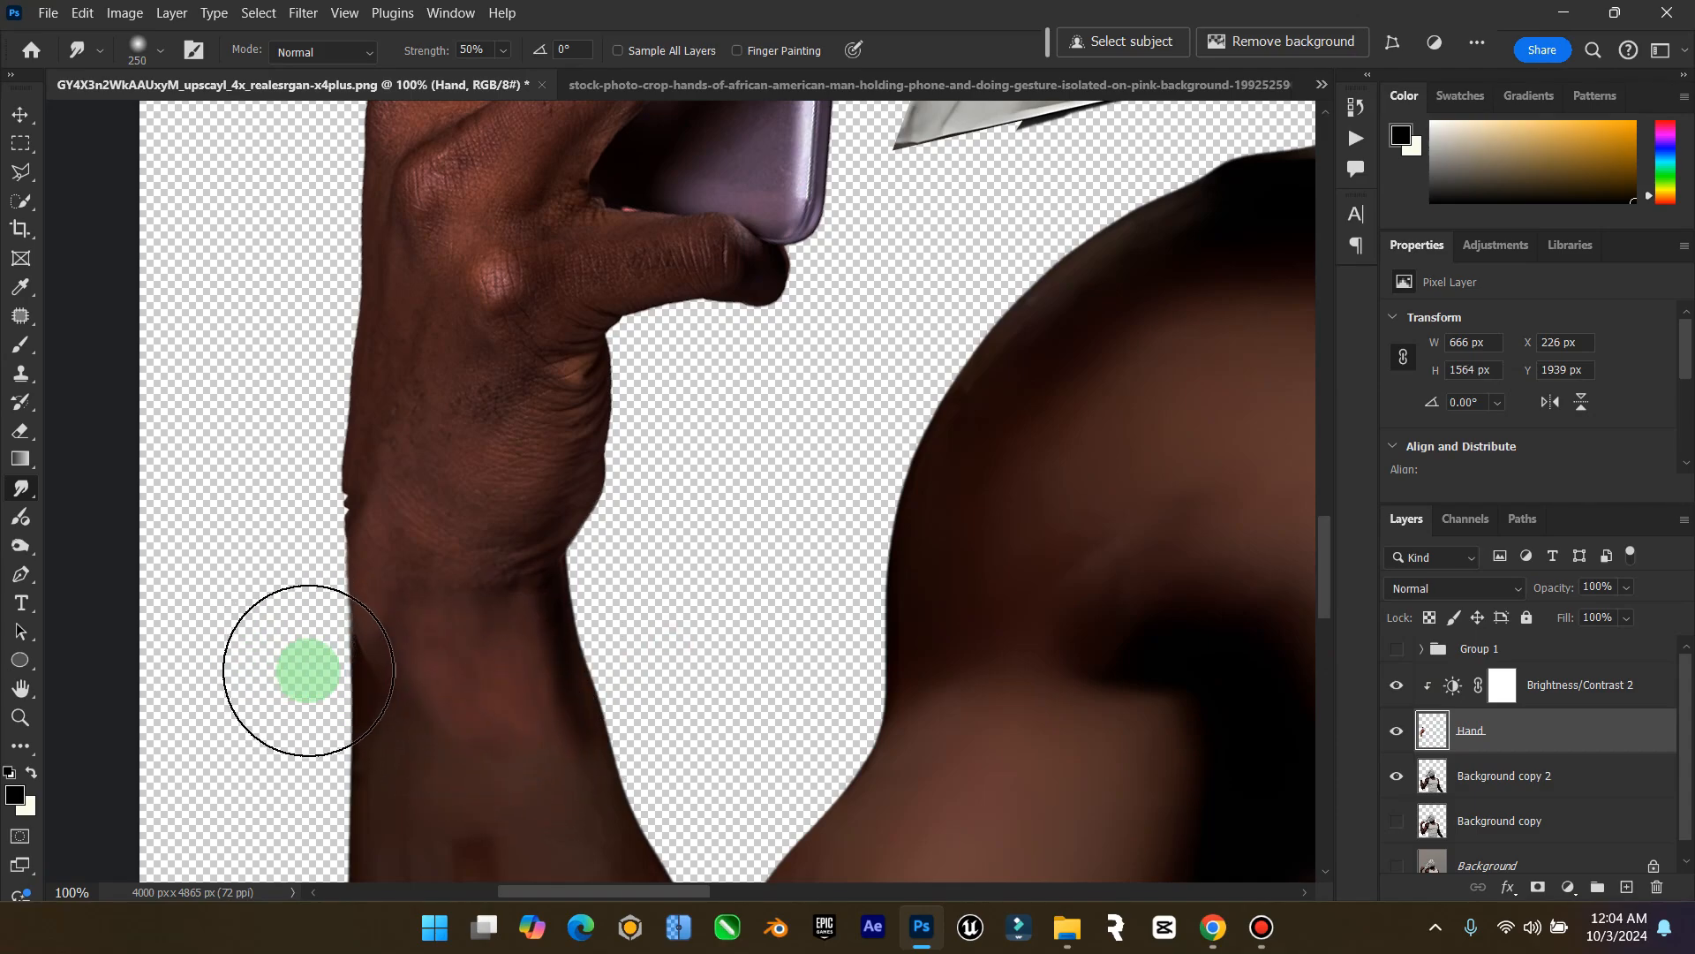
key(bracketleft)
key(bracketleft)
key(bracketleft)
key(bracketleft)
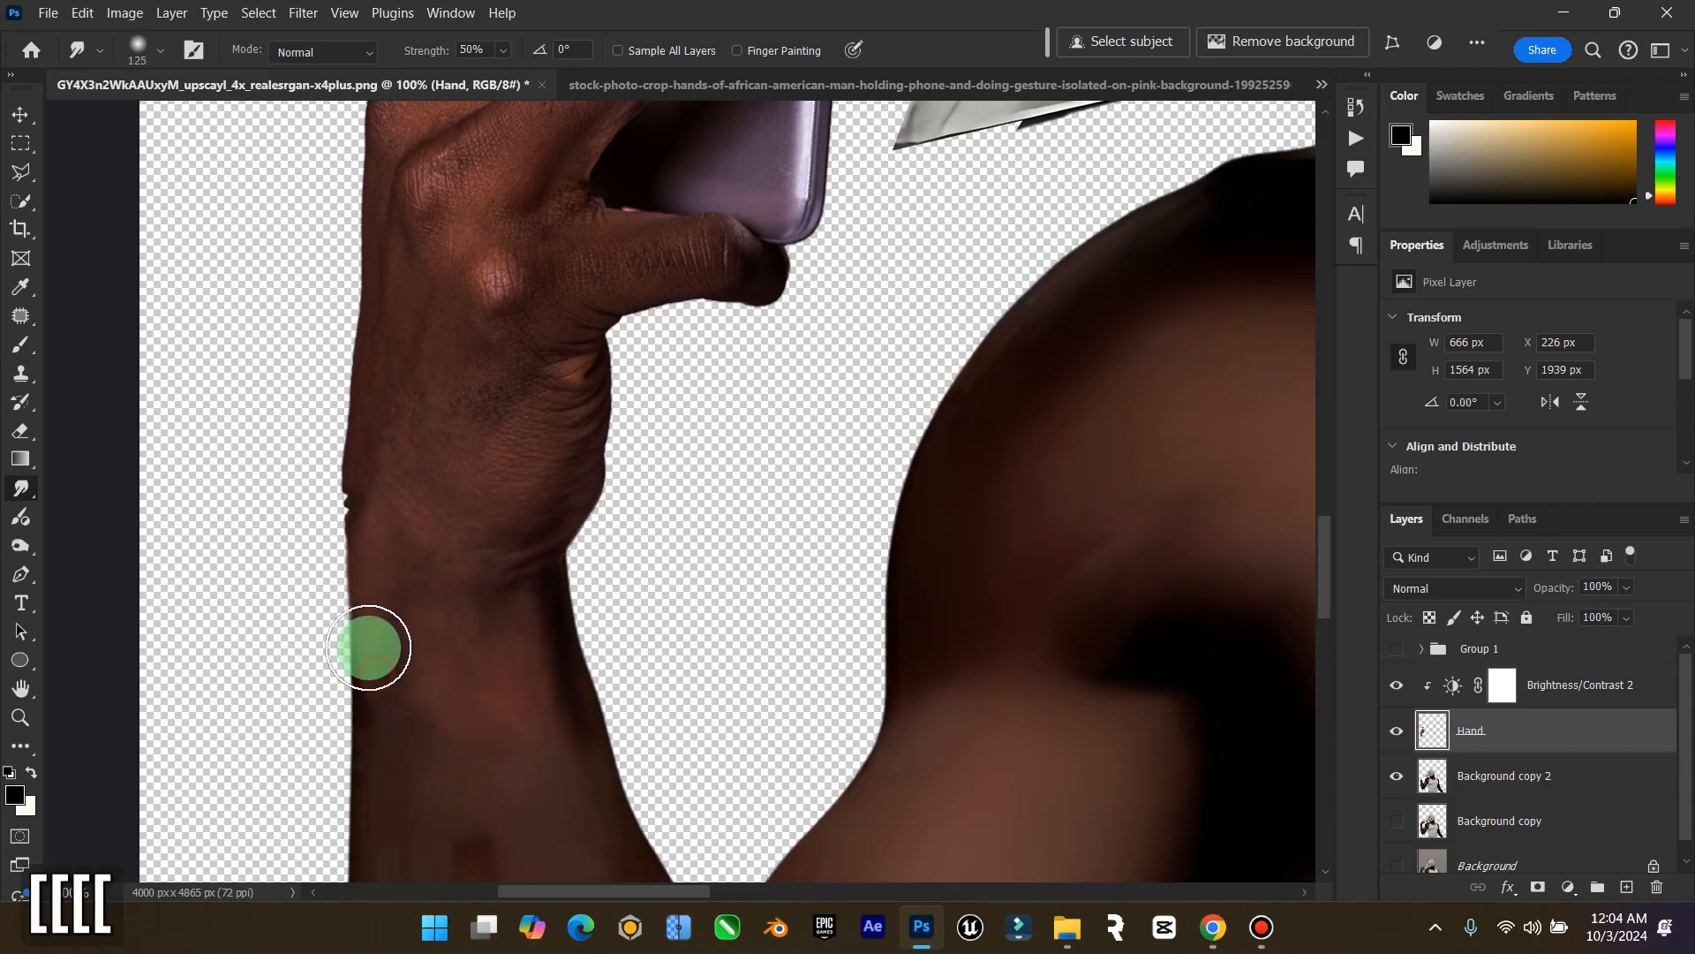
mouse_move(369, 648)
mouse_down()
mouse_move(369, 733)
mouse_move(383, 699)
mouse_move(474, 833)
mouse_move(495, 691)
mouse_move(533, 819)
mouse_move(536, 723)
mouse_move(427, 754)
mouse_up()
scroll(427, 753, down, 5)
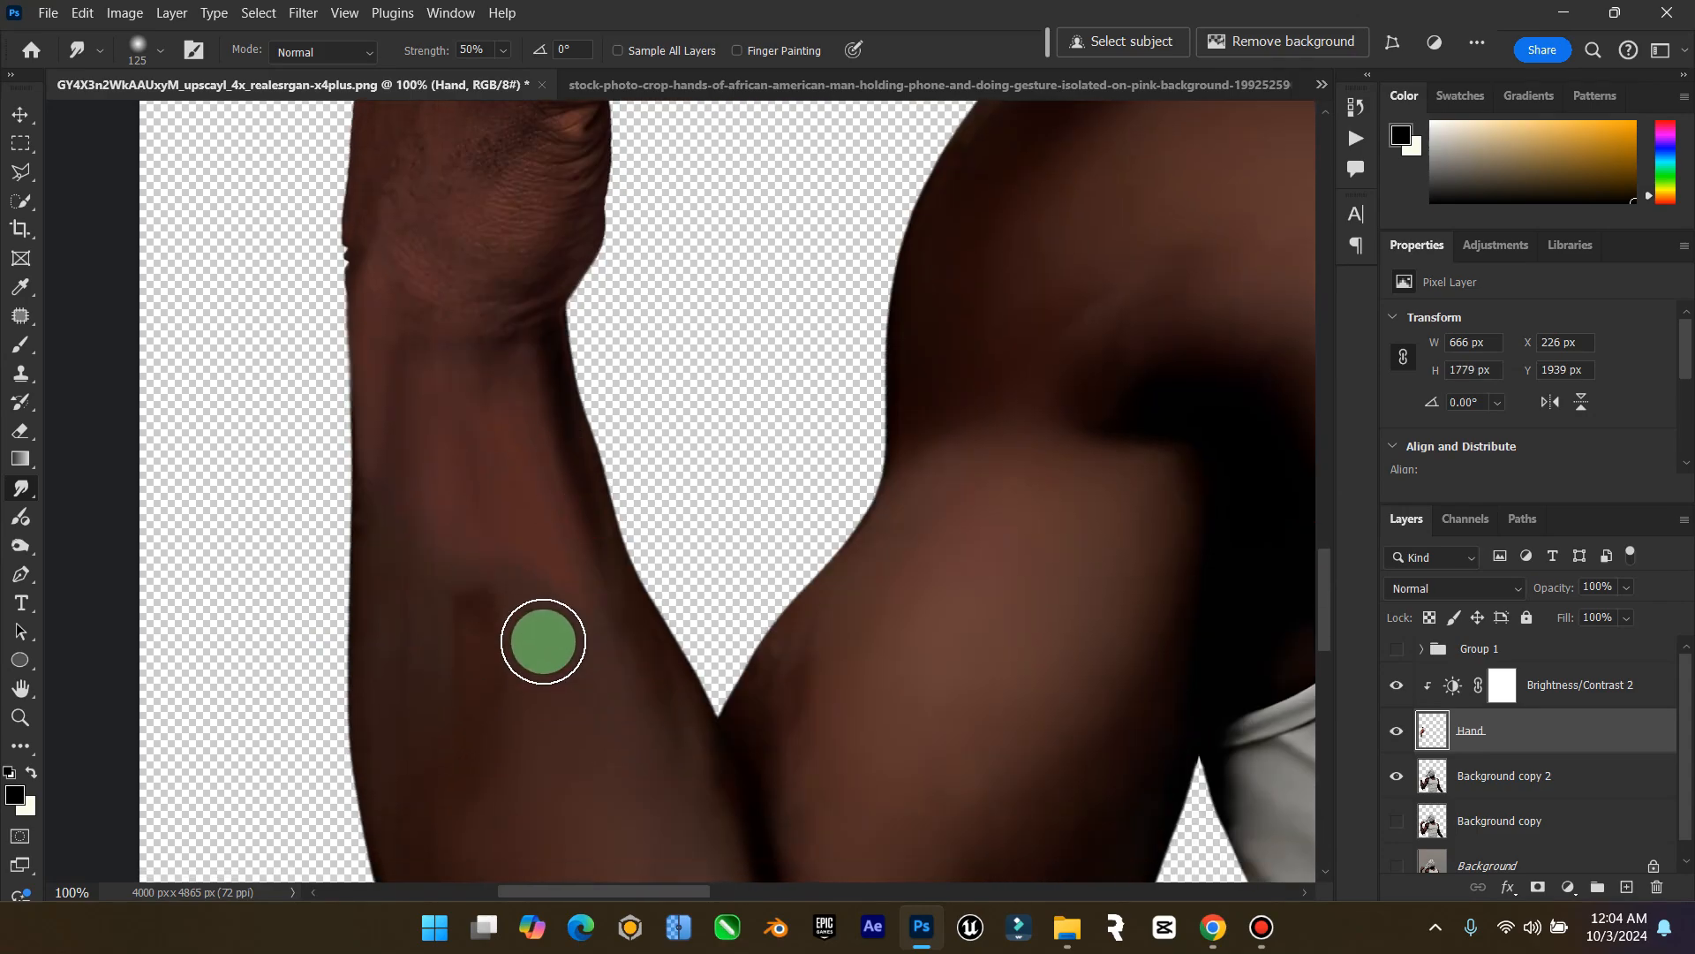
mouse_move(543, 642)
mouse_down()
mouse_move(442, 575)
mouse_move(459, 719)
mouse_up()
double_click(34, 693)
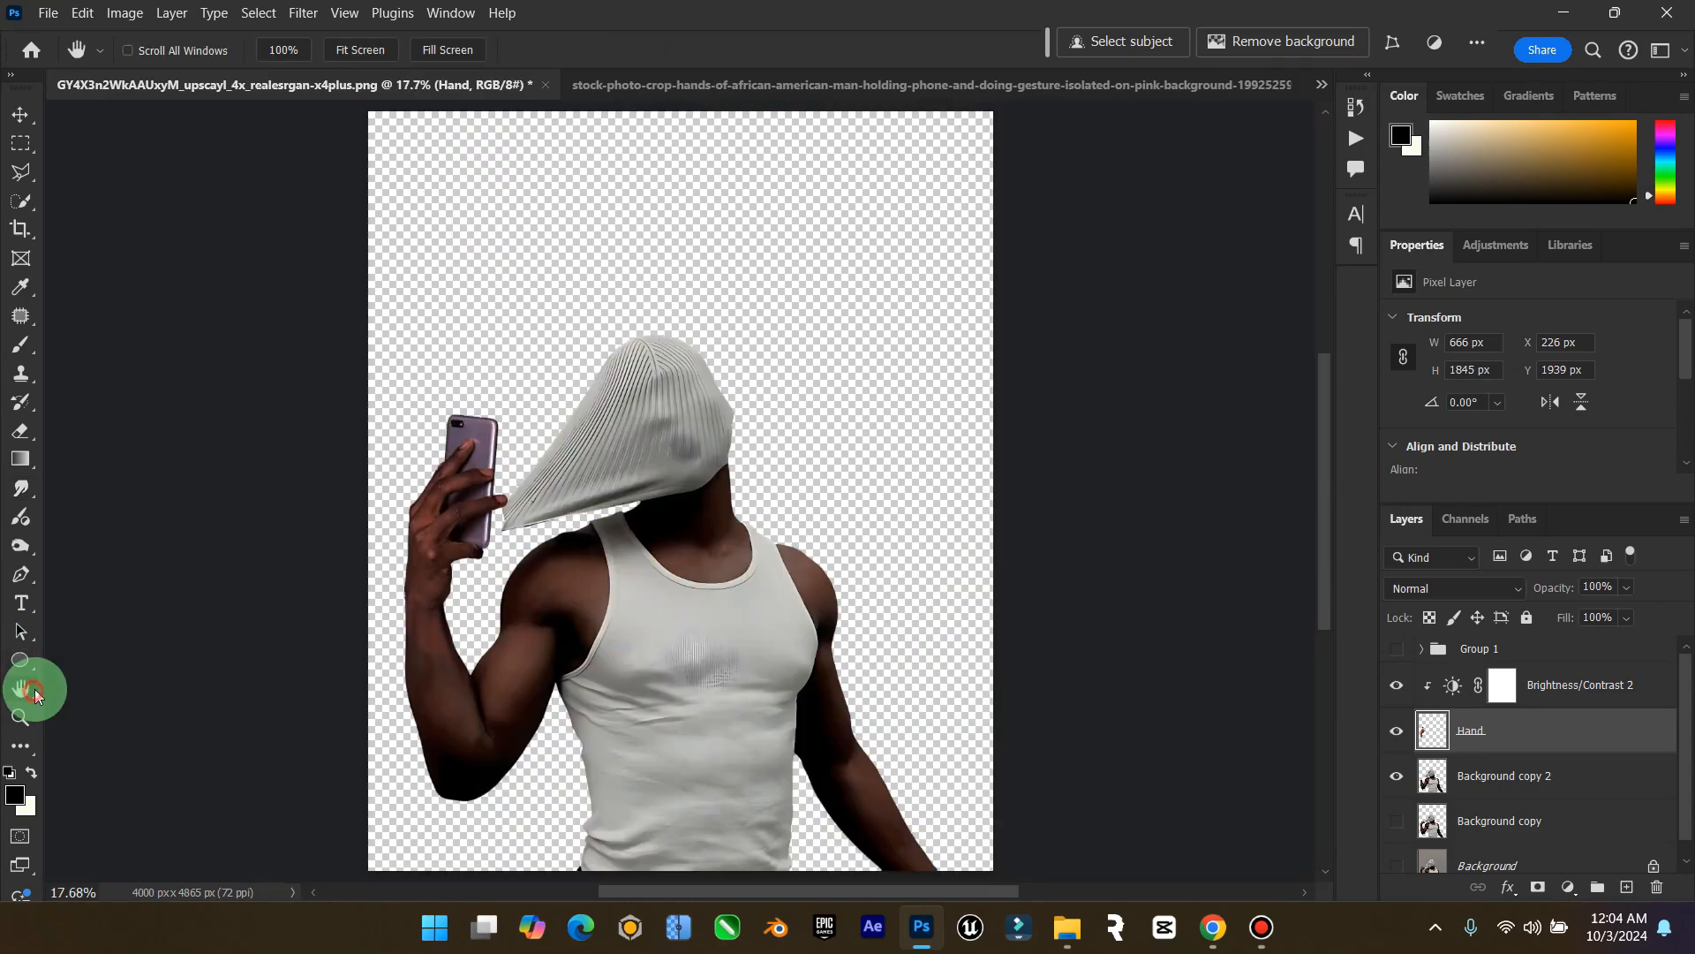
Add a Hue/Saturation adjustment clipped to the Hand layer with saturation -18
click(31, 114)
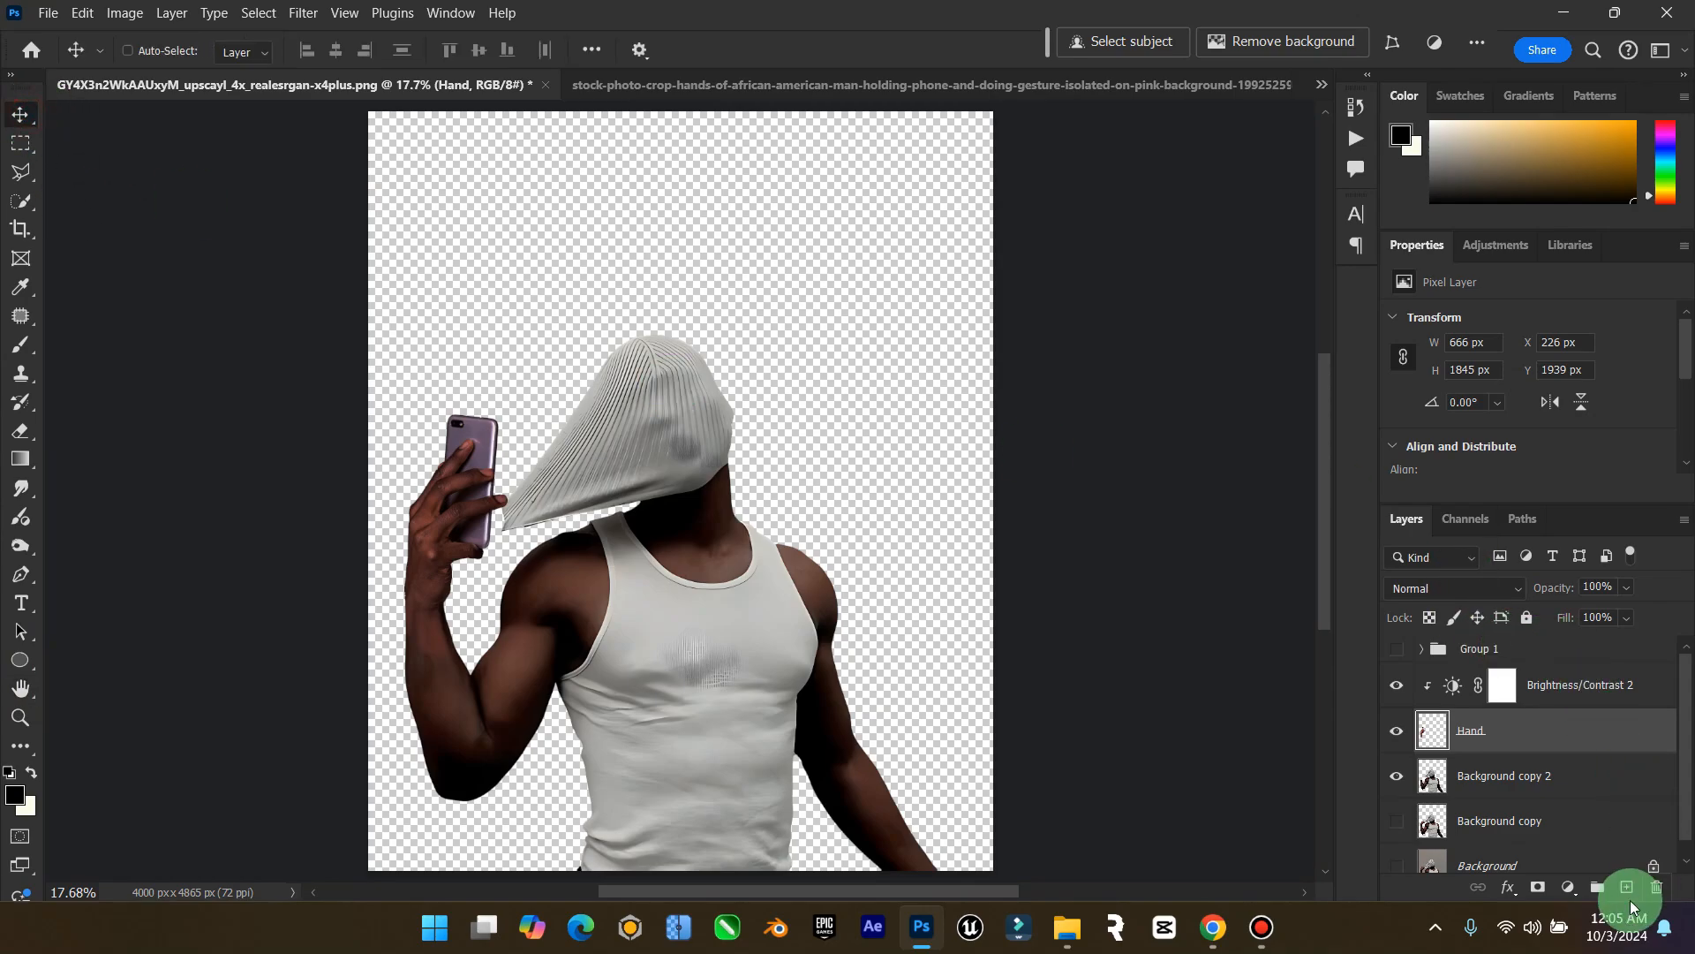
click(1568, 888)
click(1609, 678)
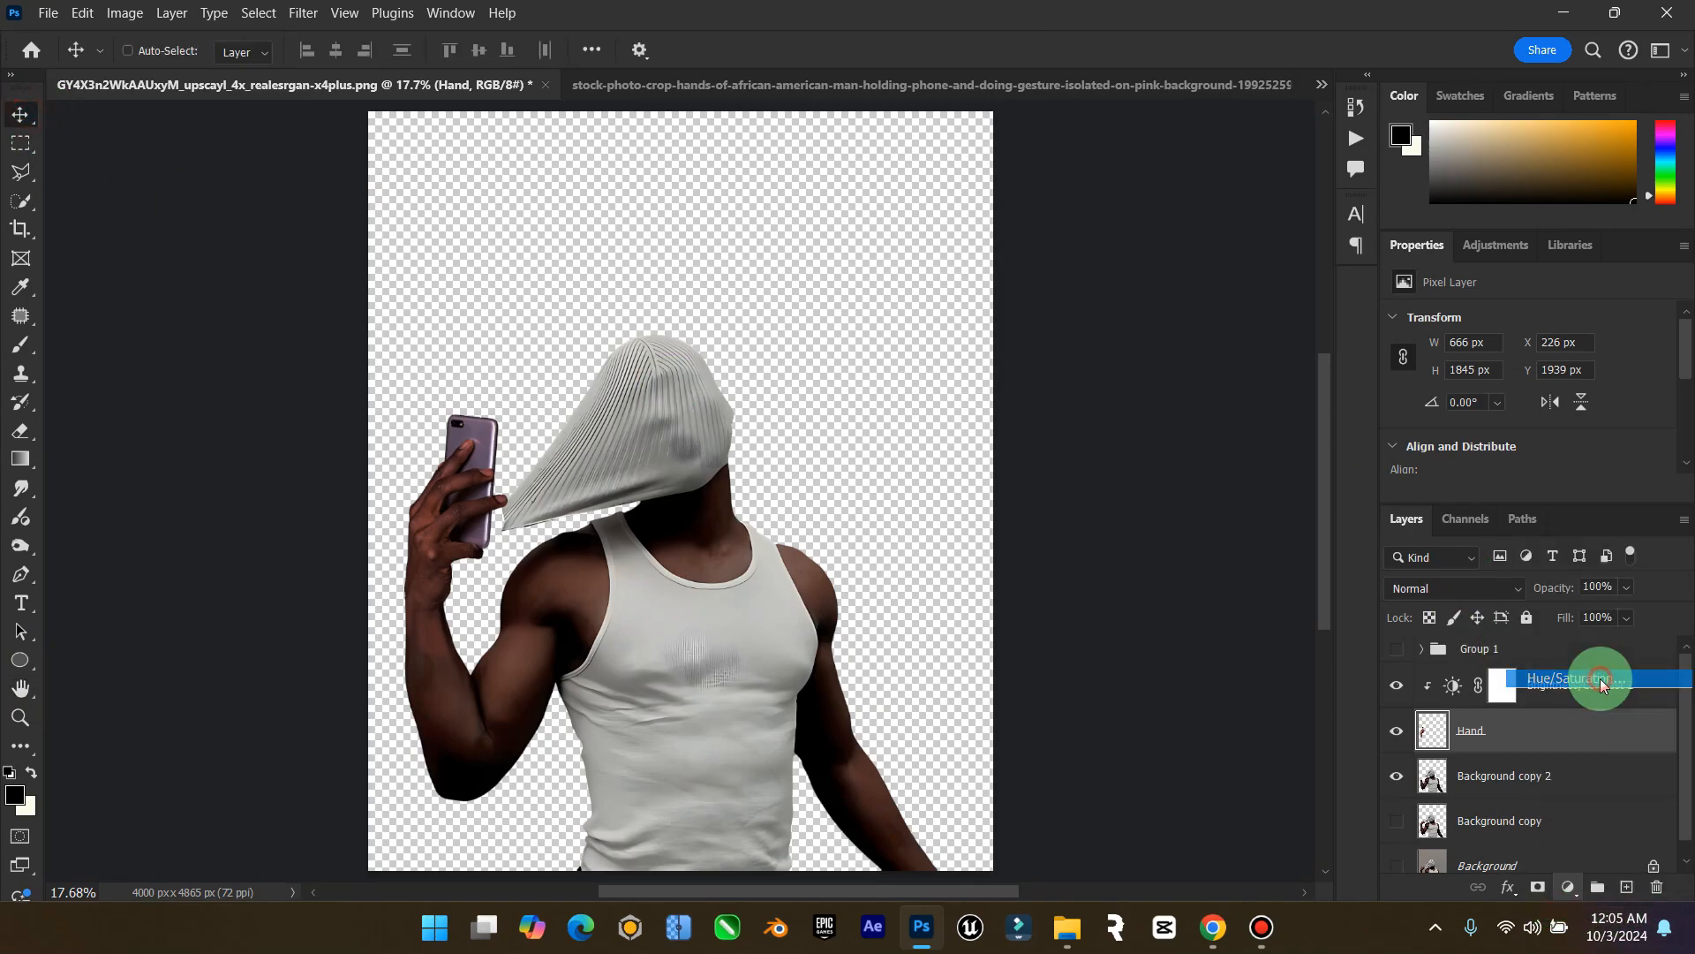
click(19, 717)
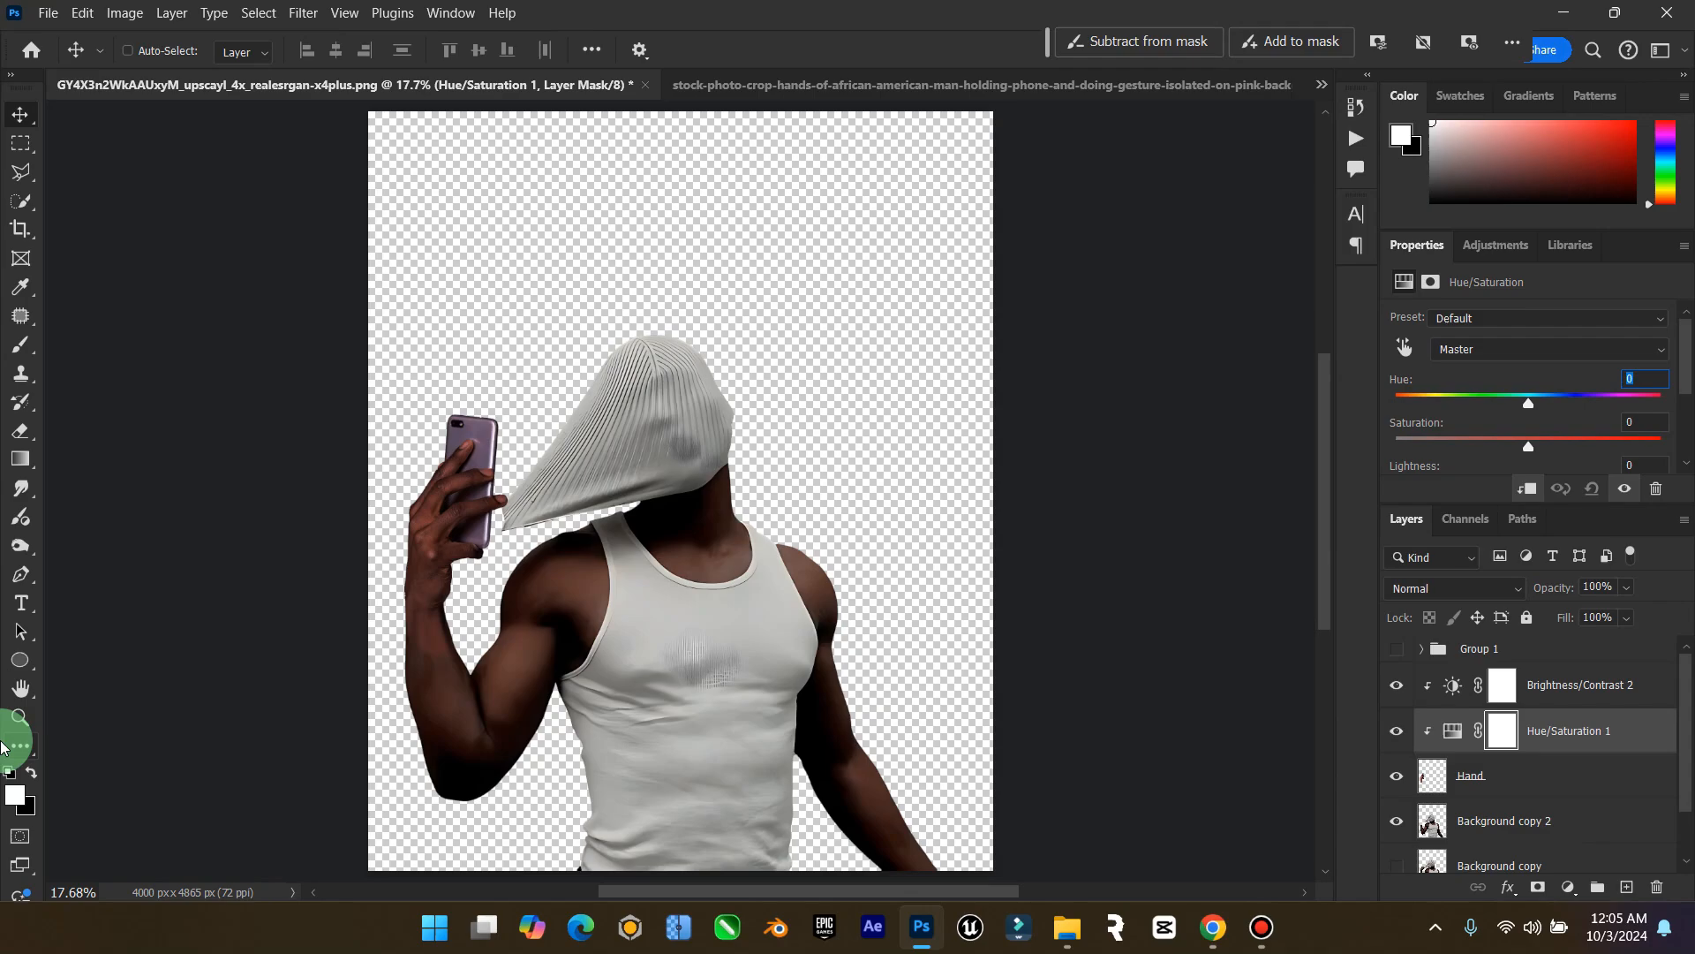
drag(441, 585, 472, 544)
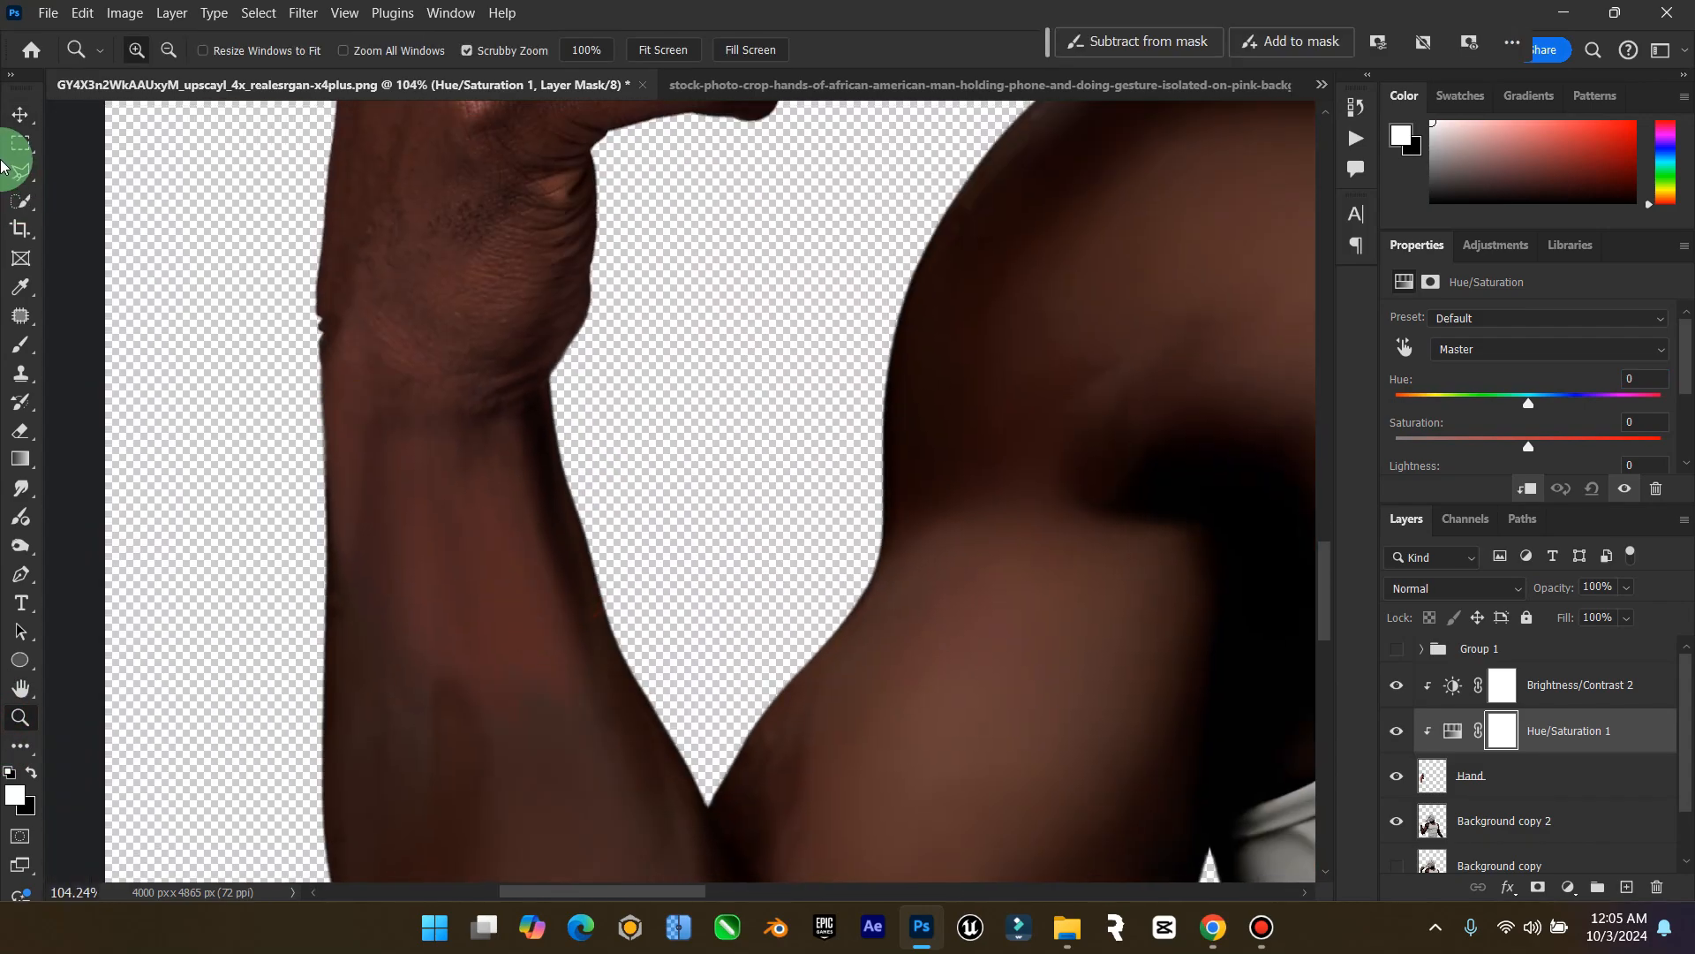
click(19, 115)
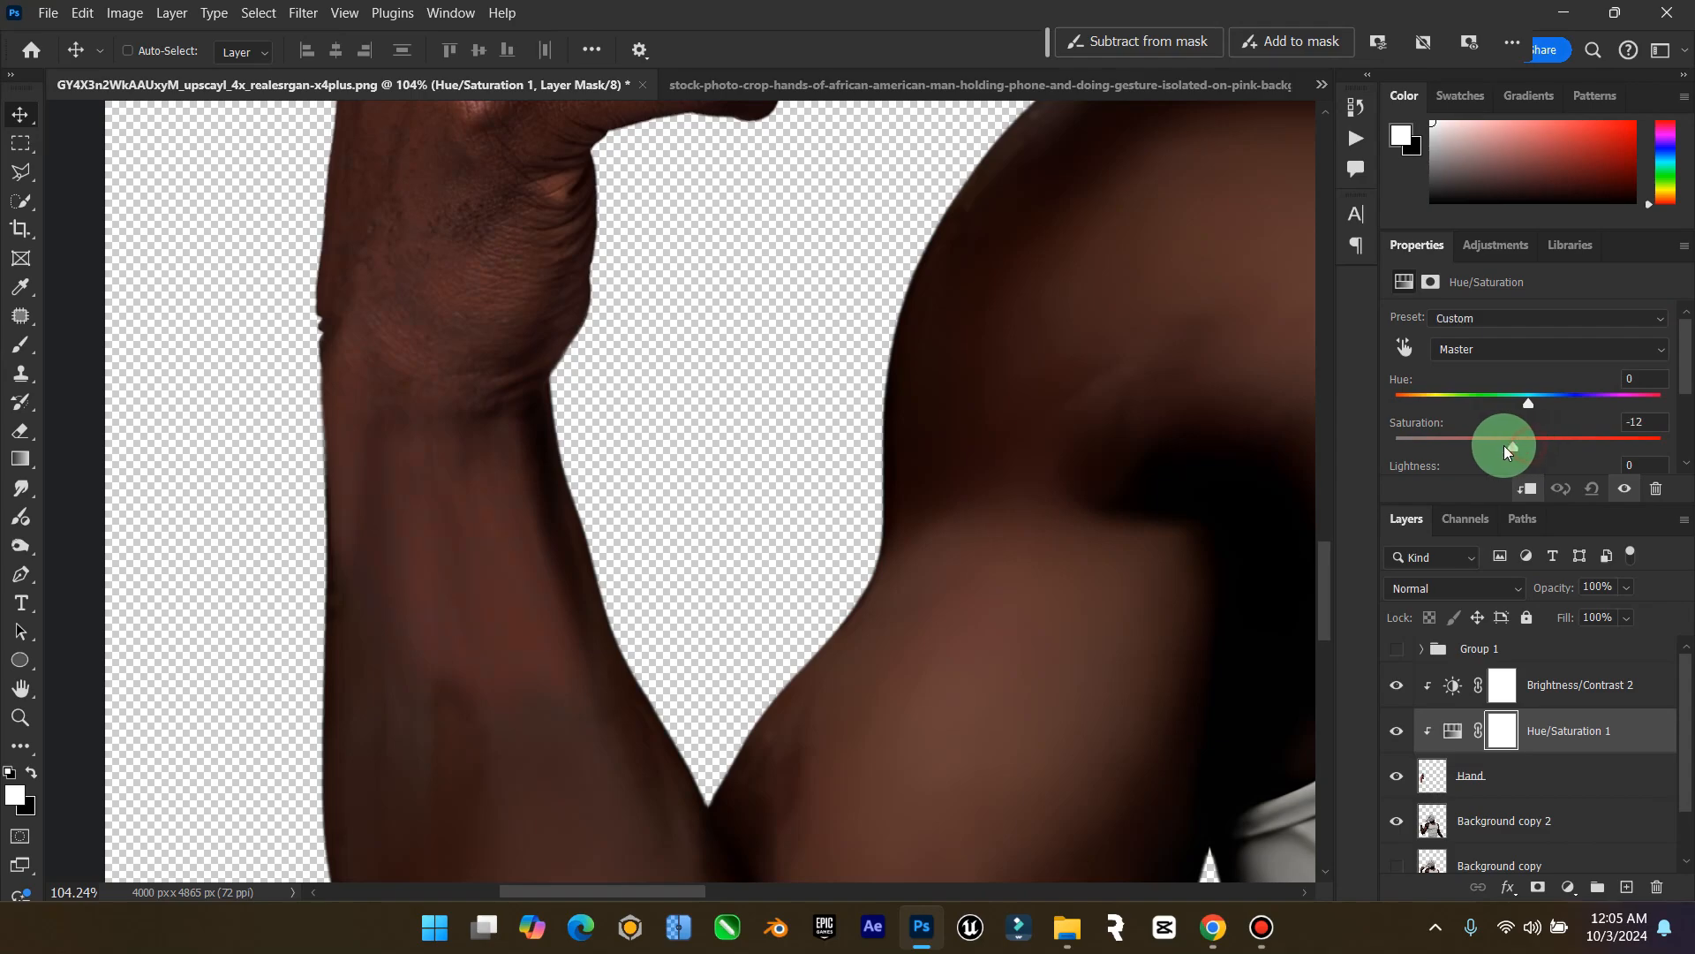
mouse_move(1504, 447)
mouse_down()
mouse_move(1568, 448)
mouse_move(1495, 452)
mouse_up()
drag(1496, 452, 1502, 452)
double_click(20, 688)
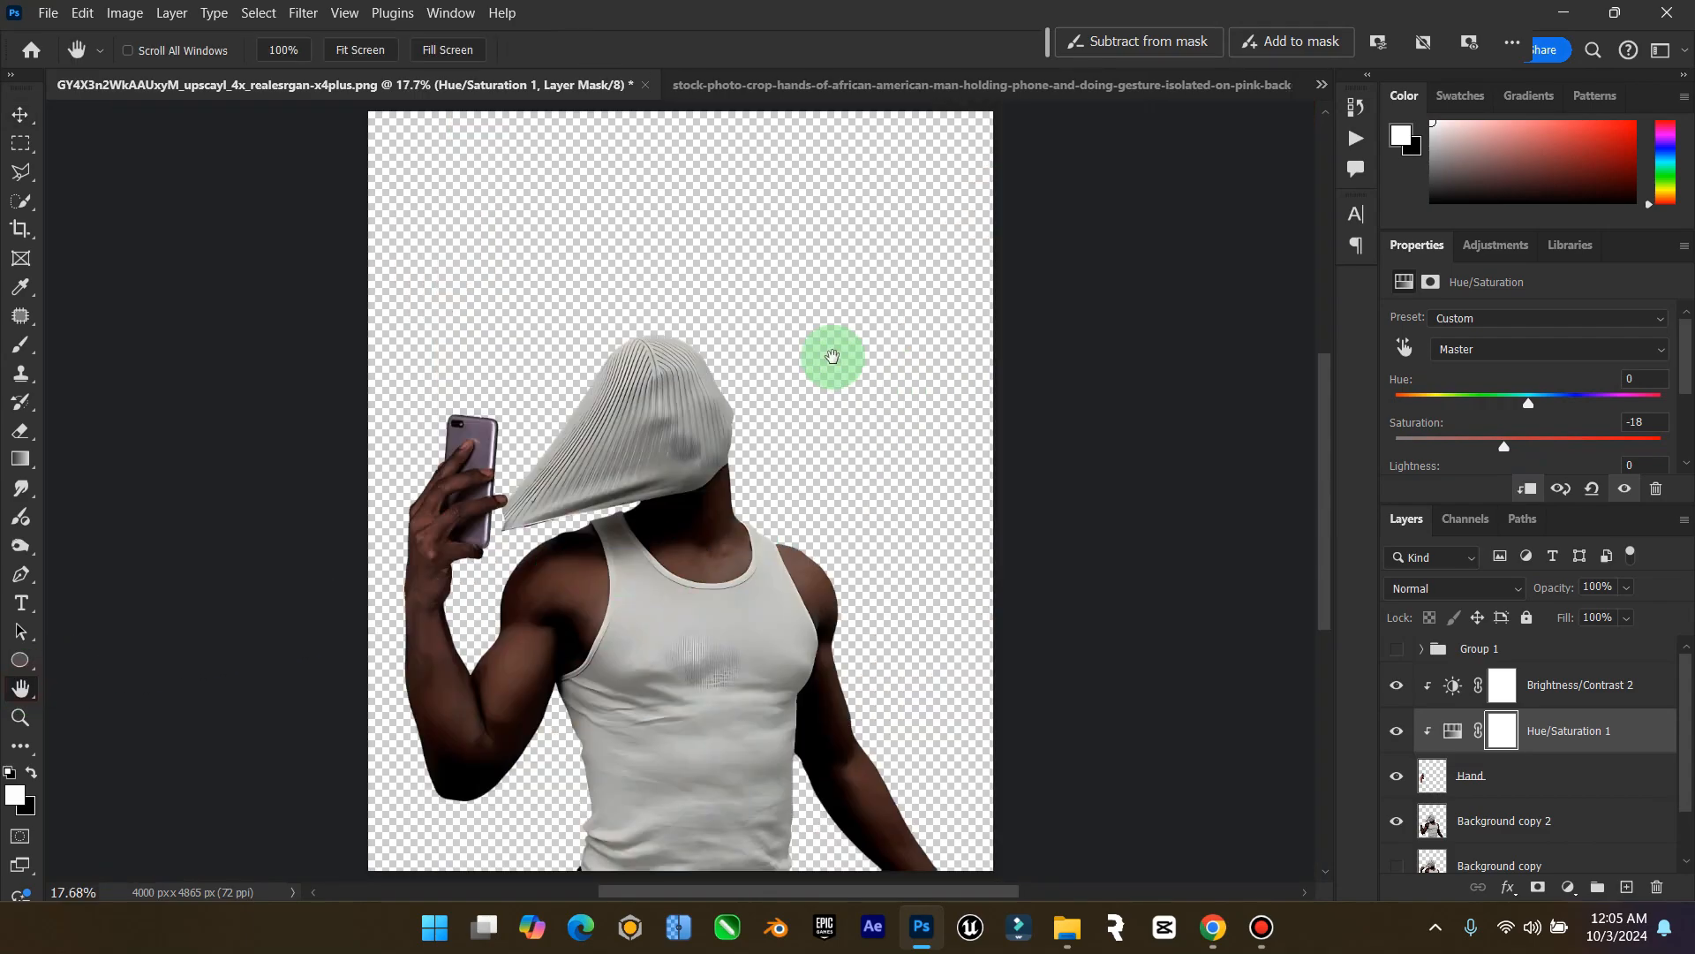
Close the panel group containing Properties, Adjustments and Libraries
click(21, 113)
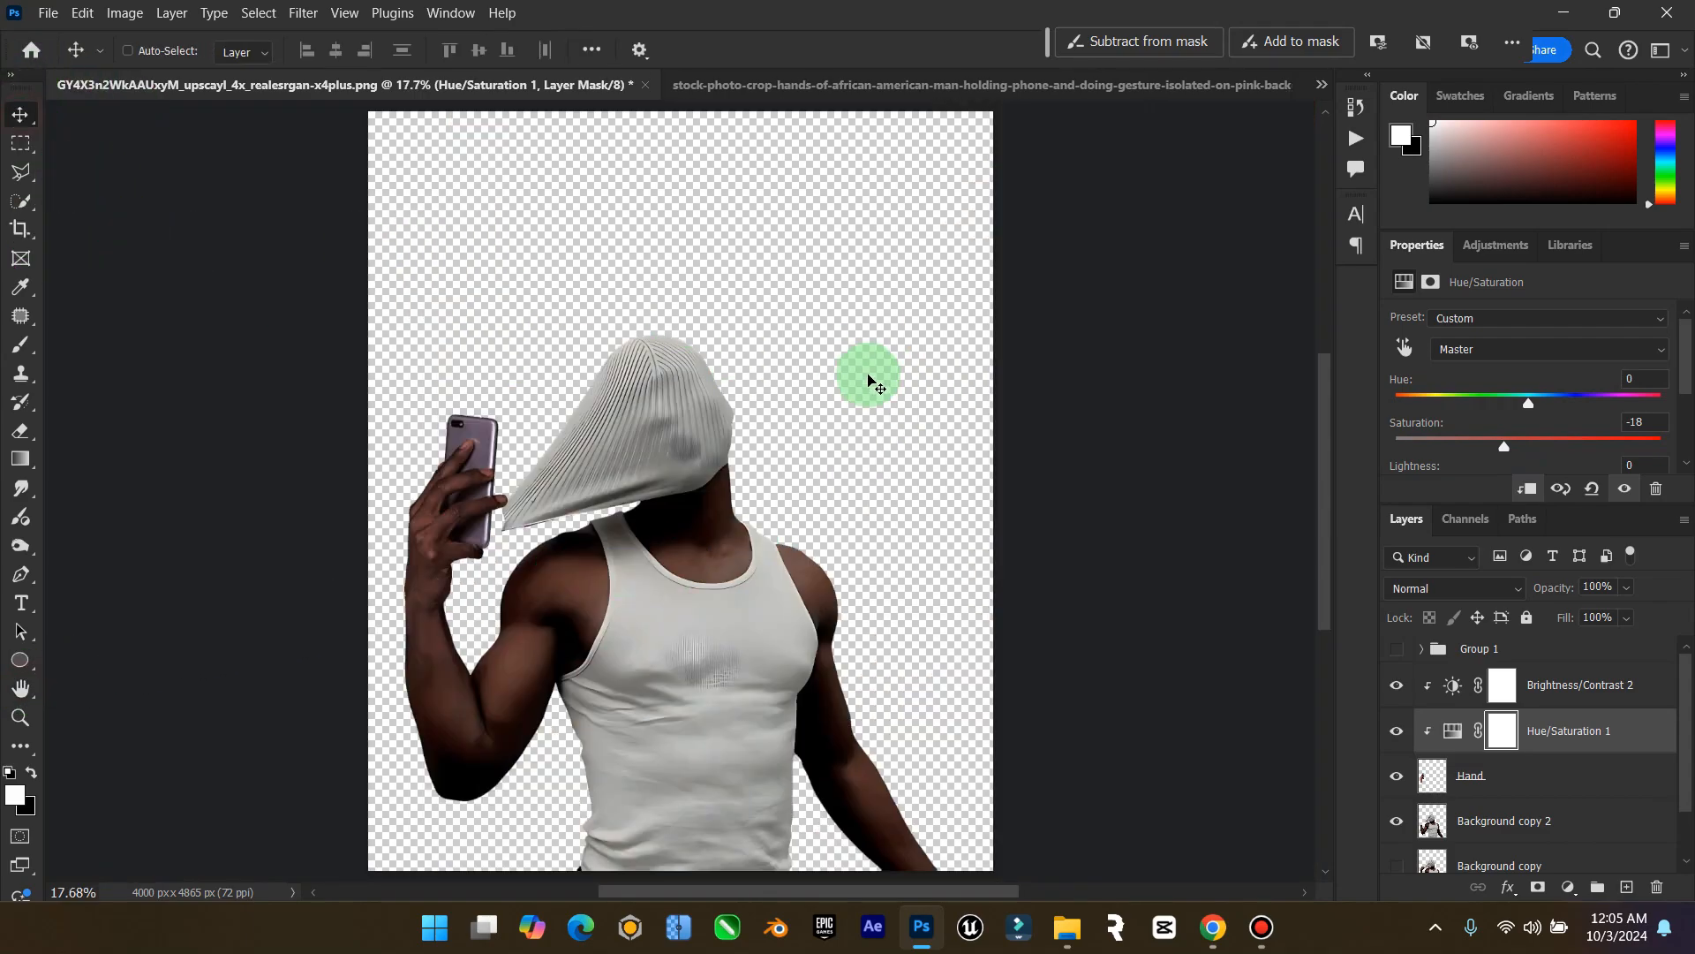
click(1683, 245)
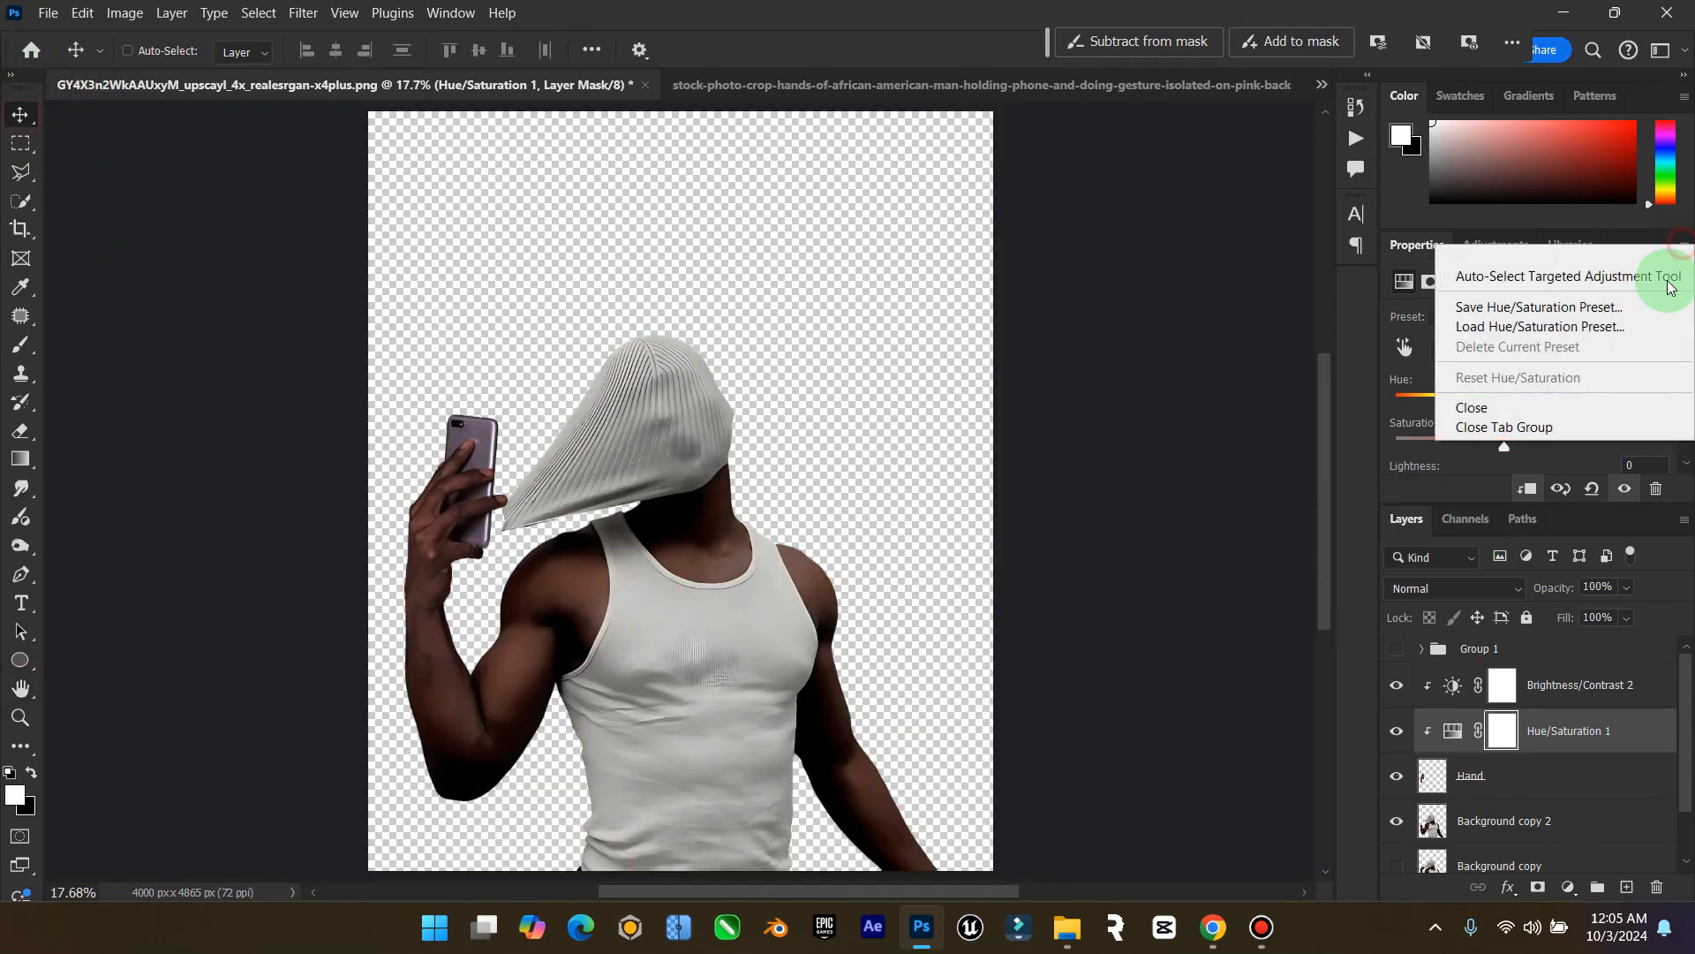
click(1533, 415)
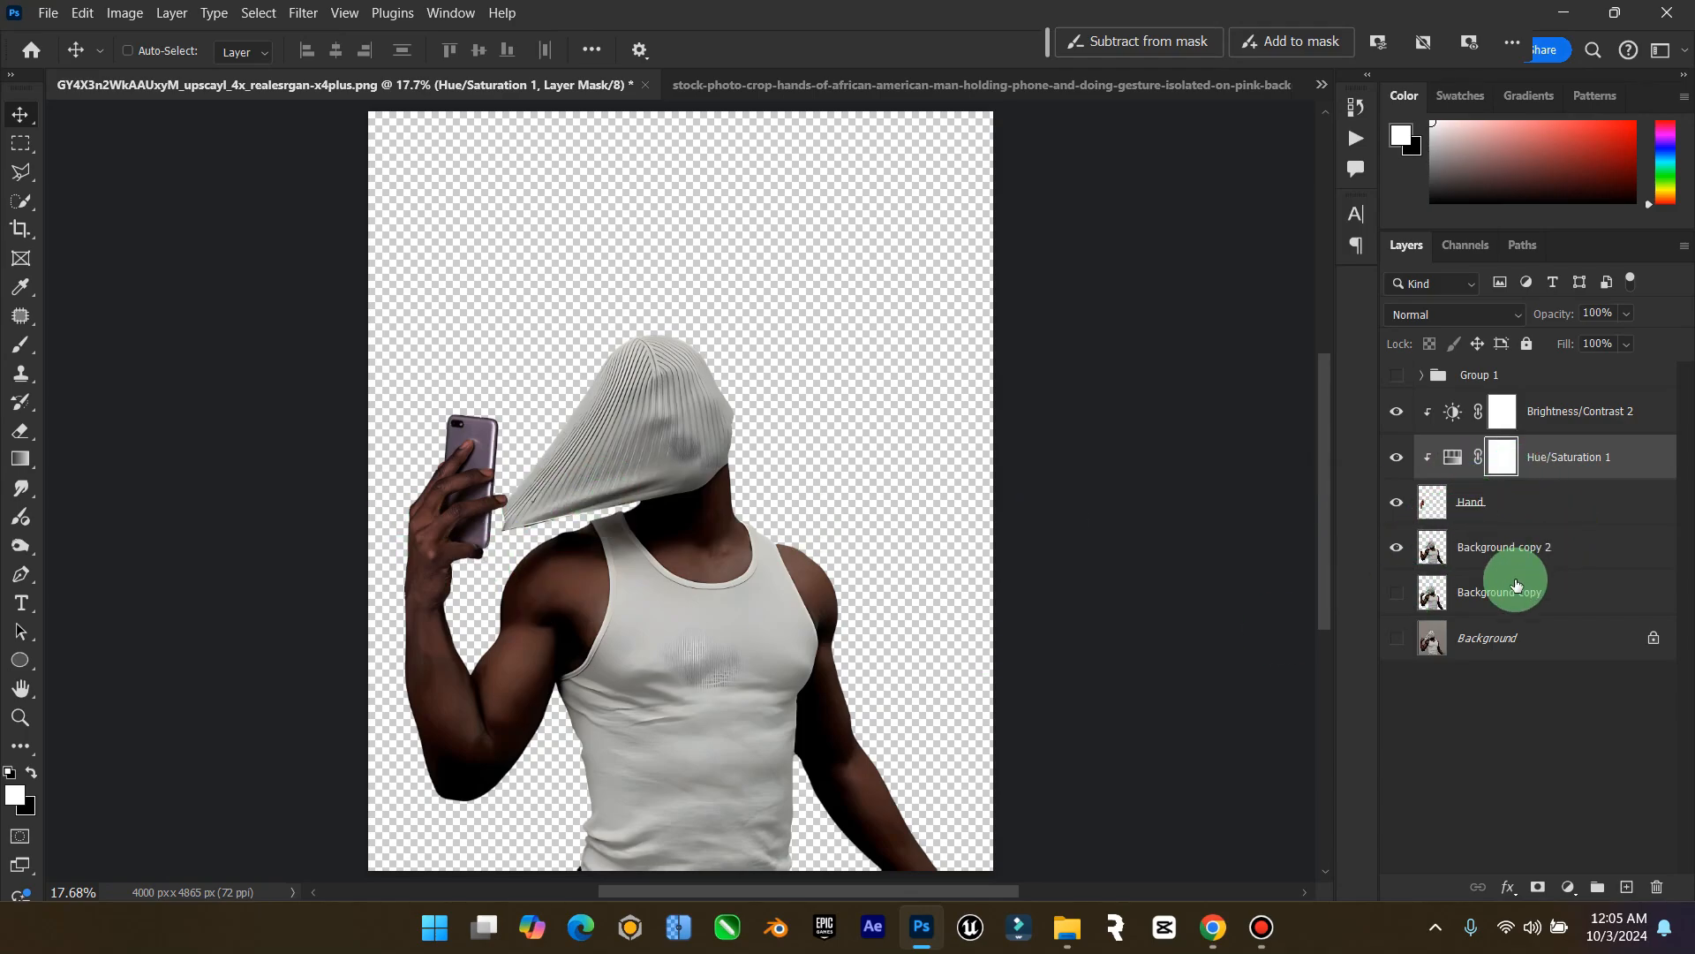
Liquify Background copy 2 with a 700 px brush at pressure 100, pulling the tip of the stretched fabric behind the hand and phone
click(1512, 549)
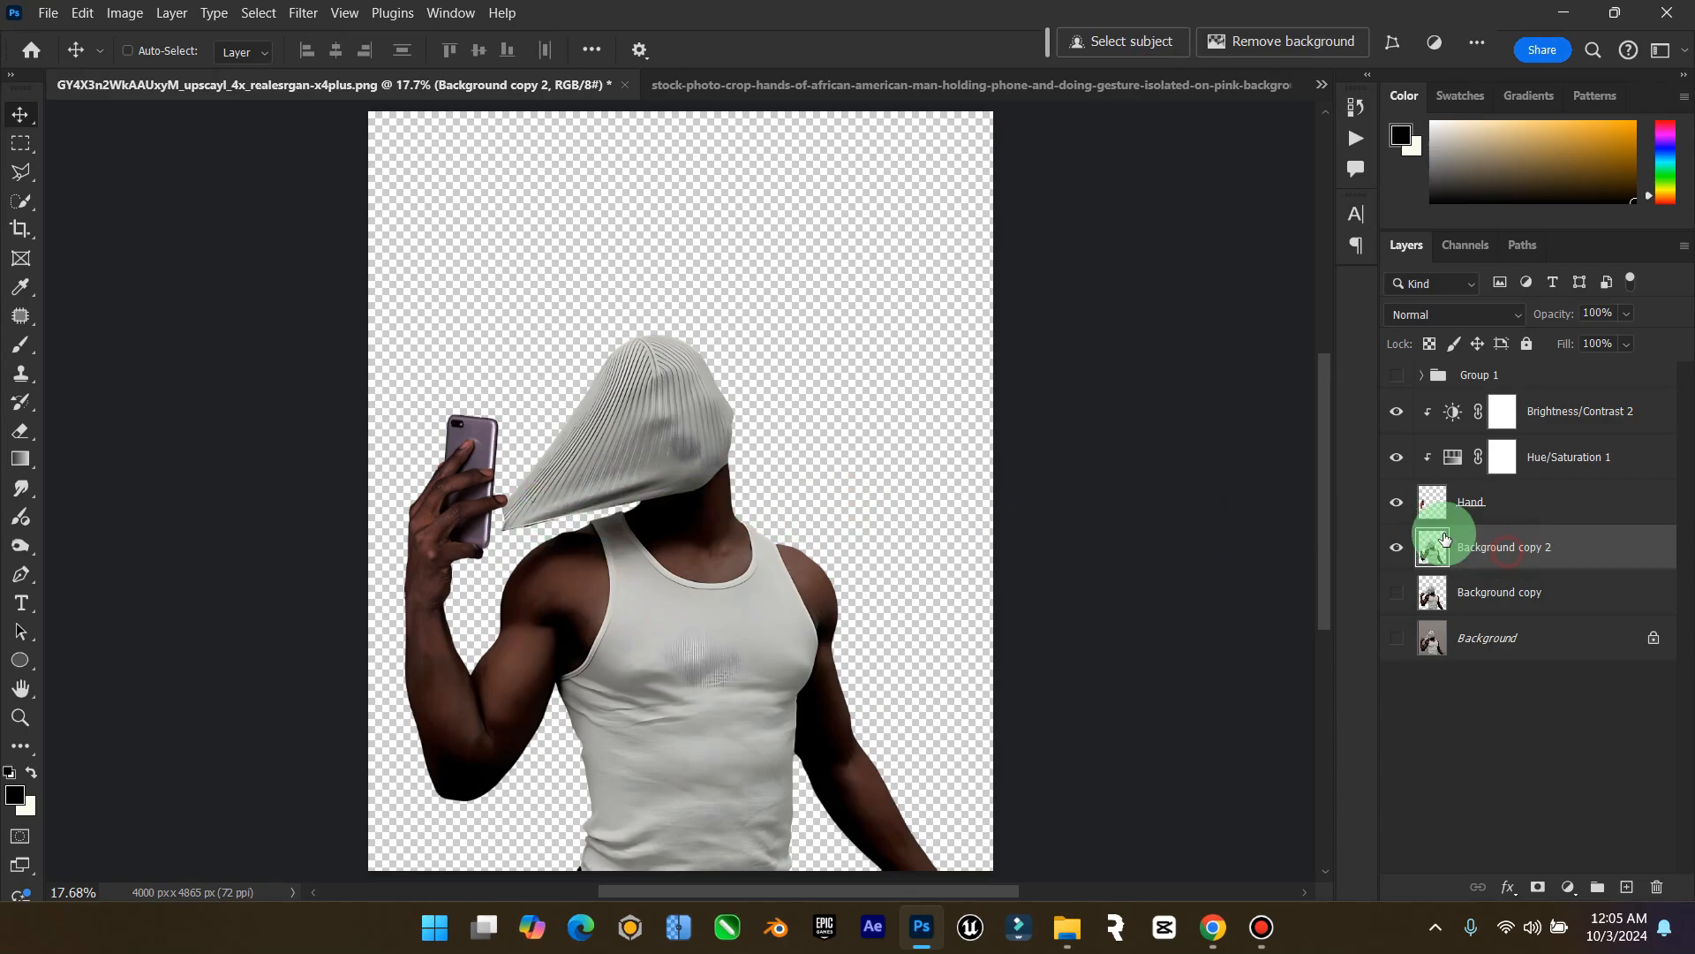
click(303, 13)
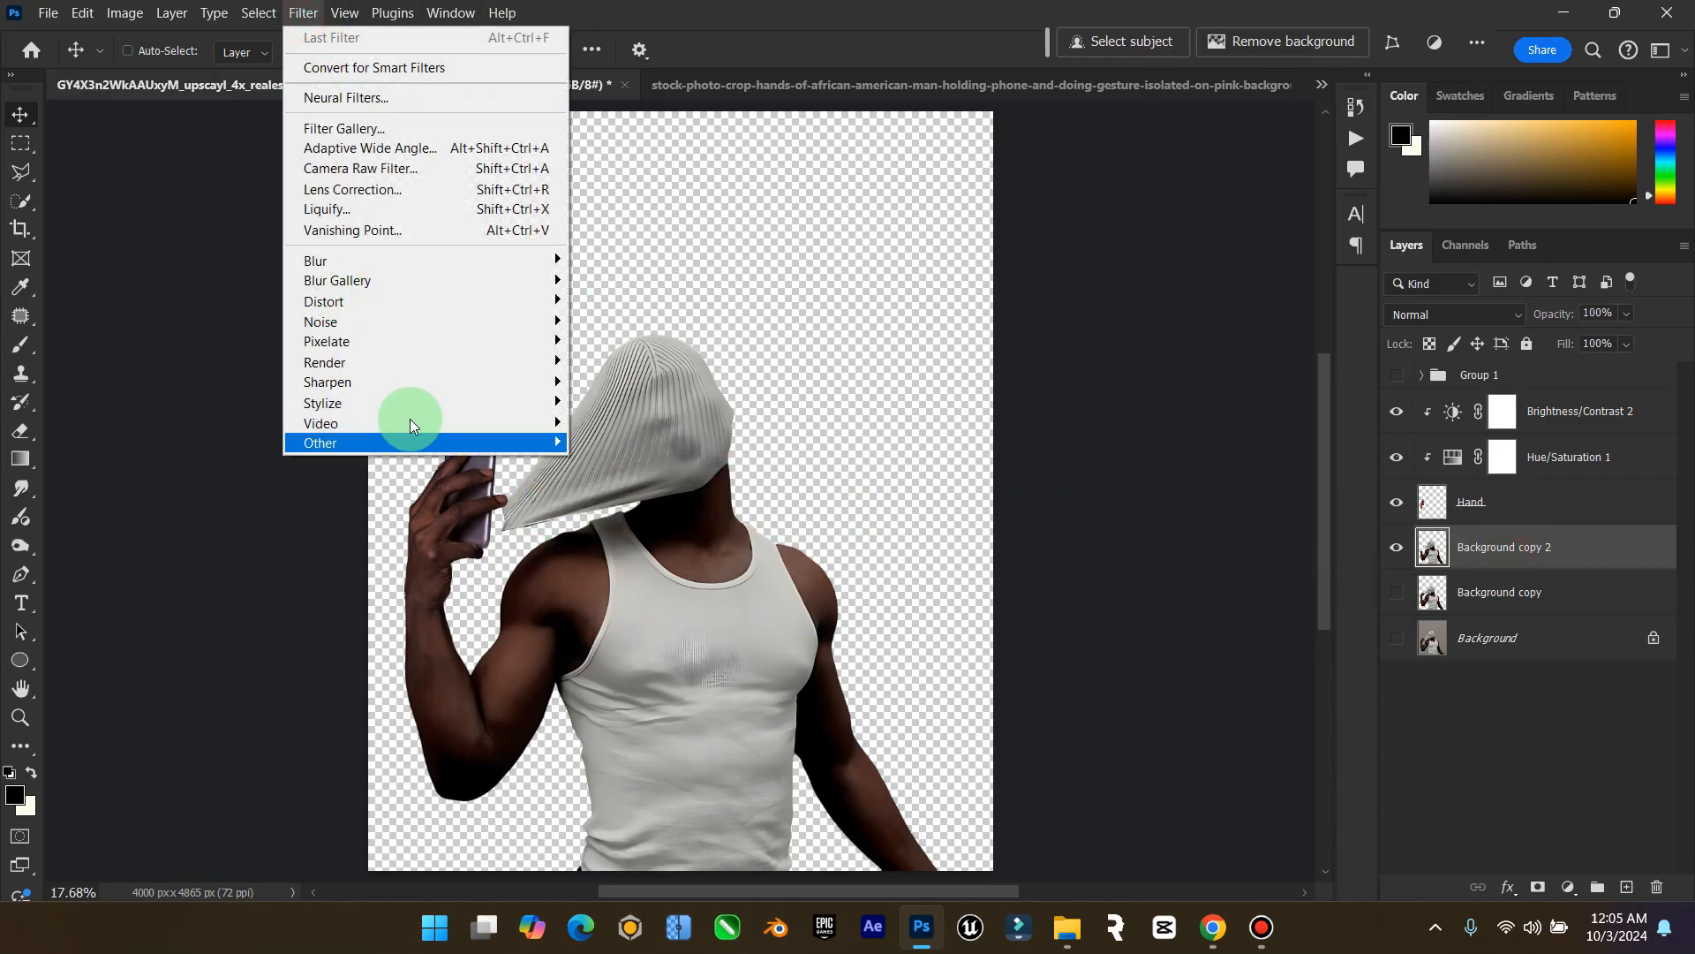
click(382, 212)
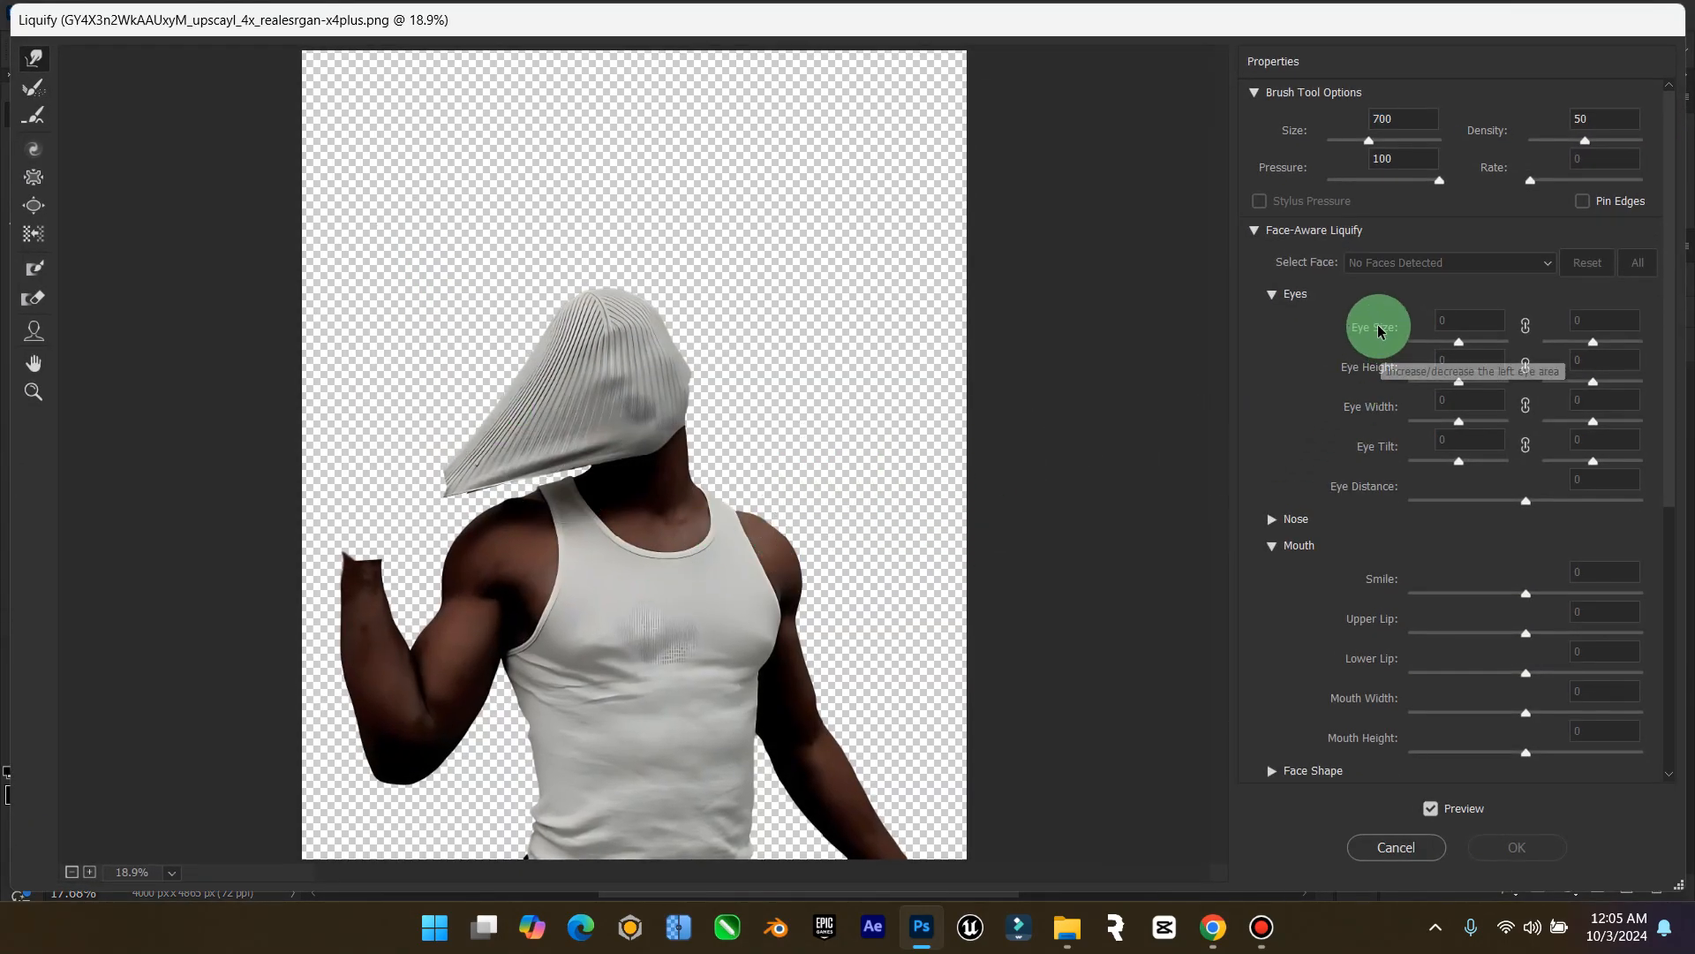
mouse_move(432, 451)
mouse_down()
mouse_move(367, 479)
mouse_move(435, 468)
mouse_move(392, 480)
mouse_move(429, 471)
mouse_move(411, 488)
mouse_move(475, 409)
mouse_move(409, 454)
mouse_move(421, 472)
mouse_move(405, 484)
mouse_move(475, 474)
mouse_move(436, 481)
mouse_up()
mouse_move(431, 419)
mouse_down()
mouse_move(382, 474)
mouse_move(428, 451)
mouse_move(1219, 783)
mouse_up()
click(1556, 844)
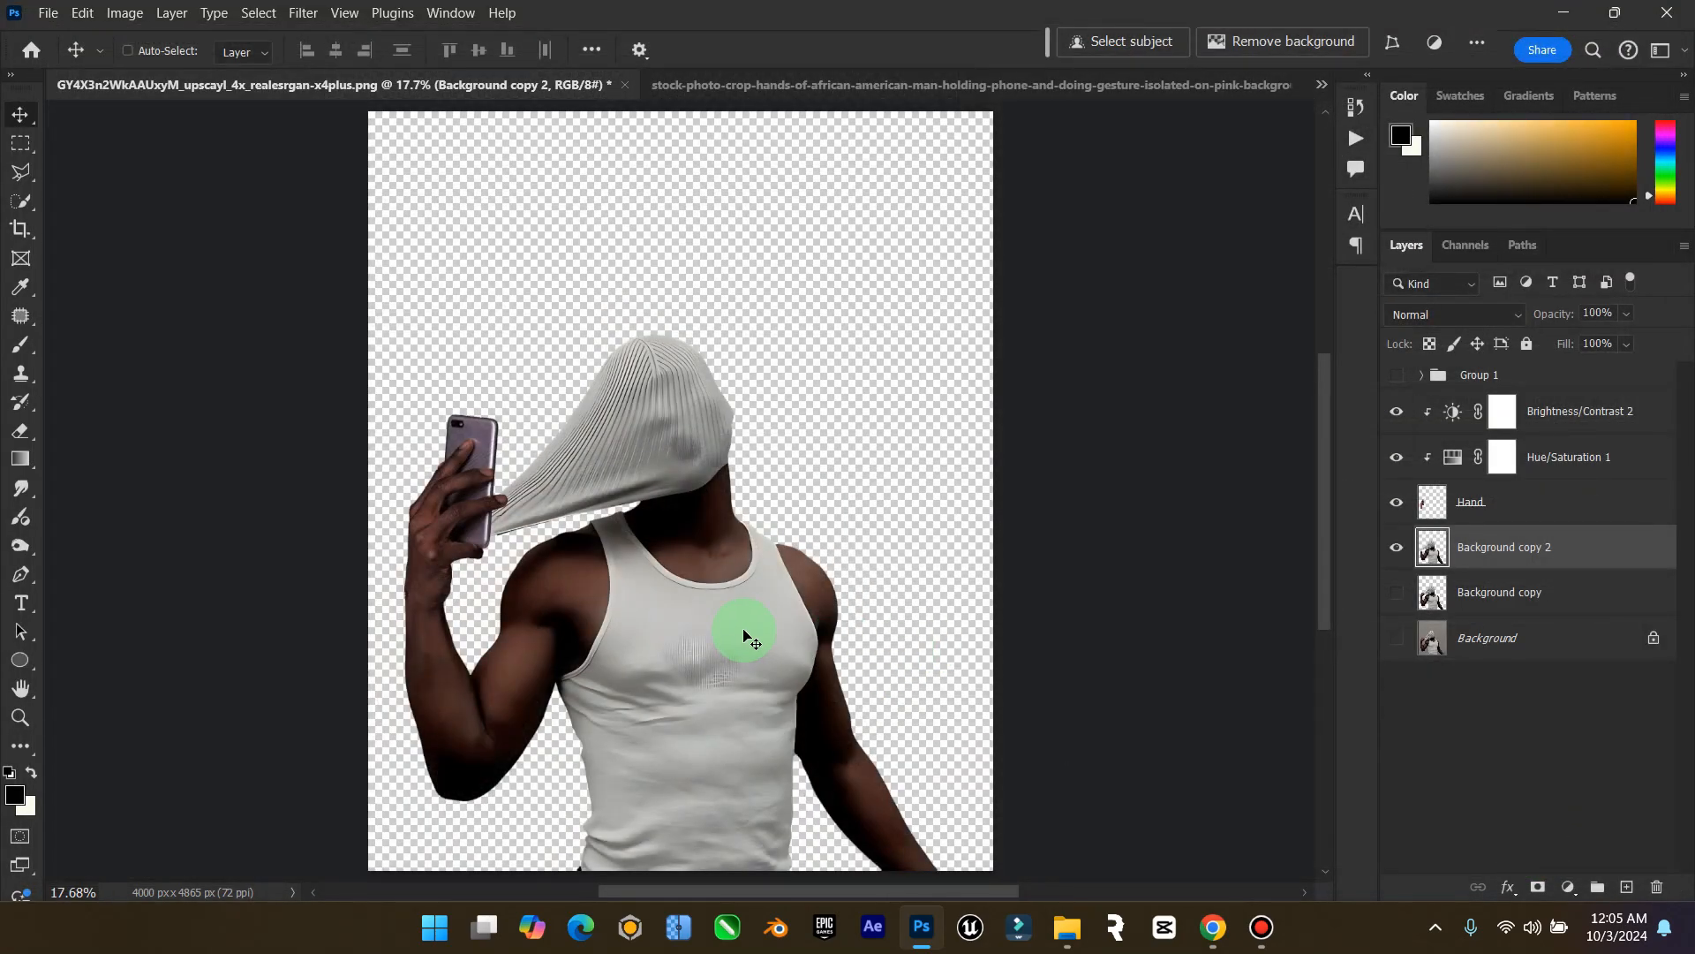
Select the stray dark sliver under the stretched fabric's lower edge with the Polygonal Lasso, delete it from Background copy 2 and deselect
click(4, 717)
drag(458, 533, 566, 517)
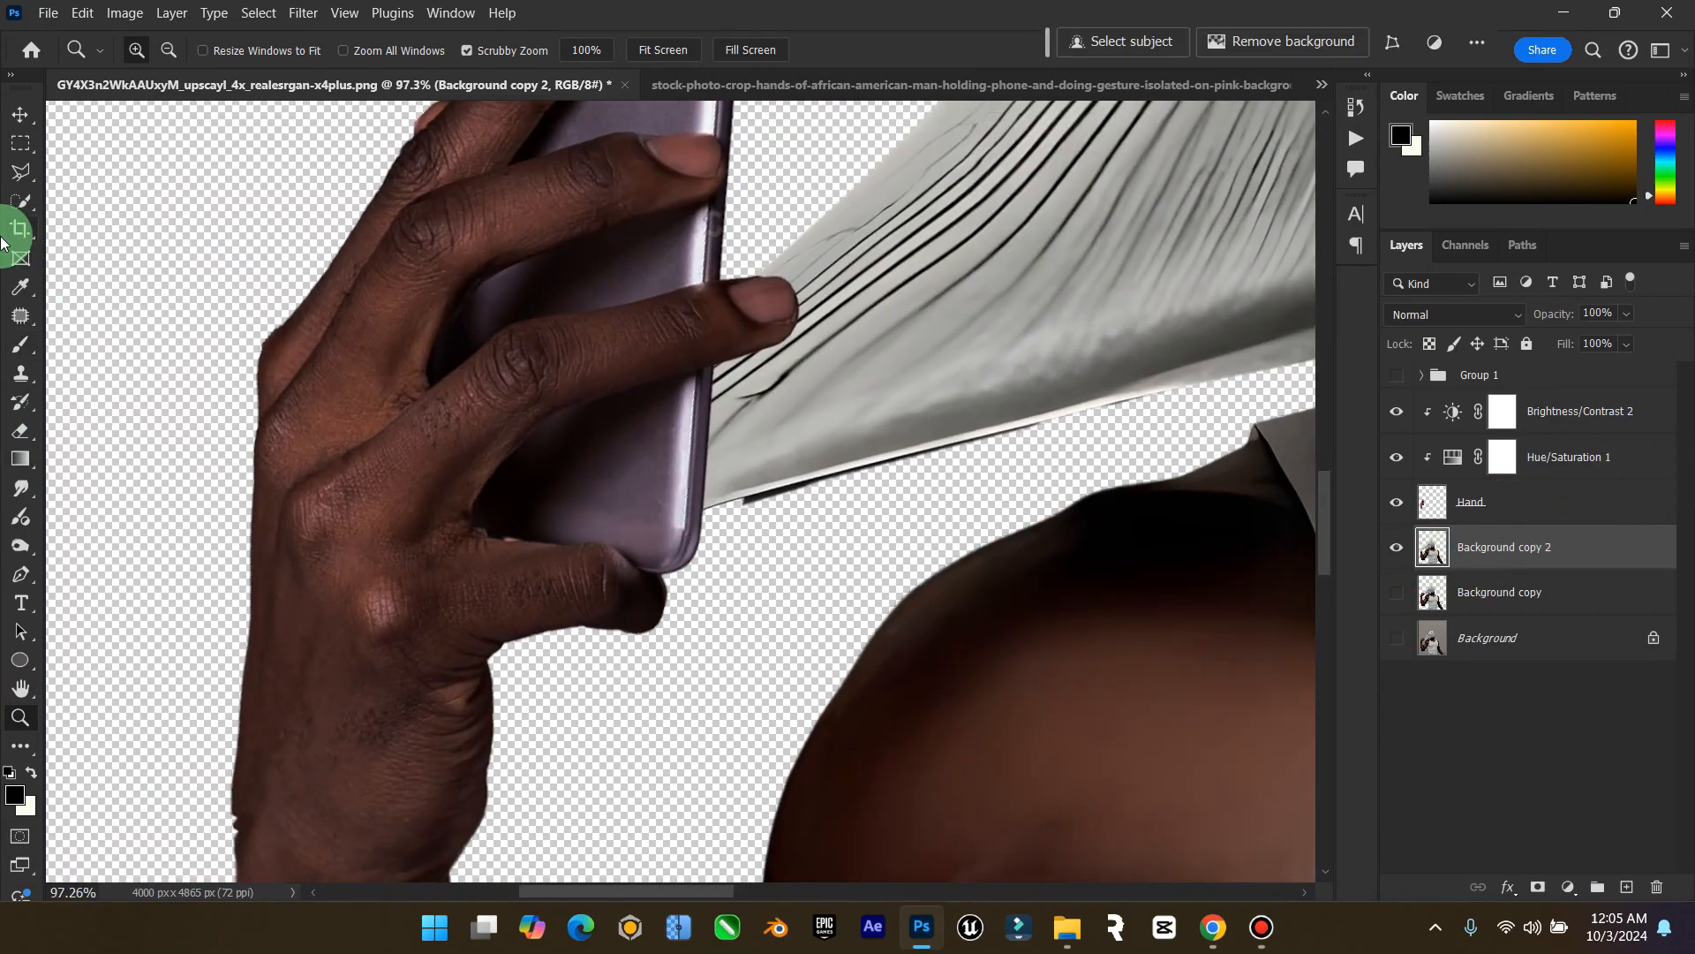
click(35, 175)
click(738, 499)
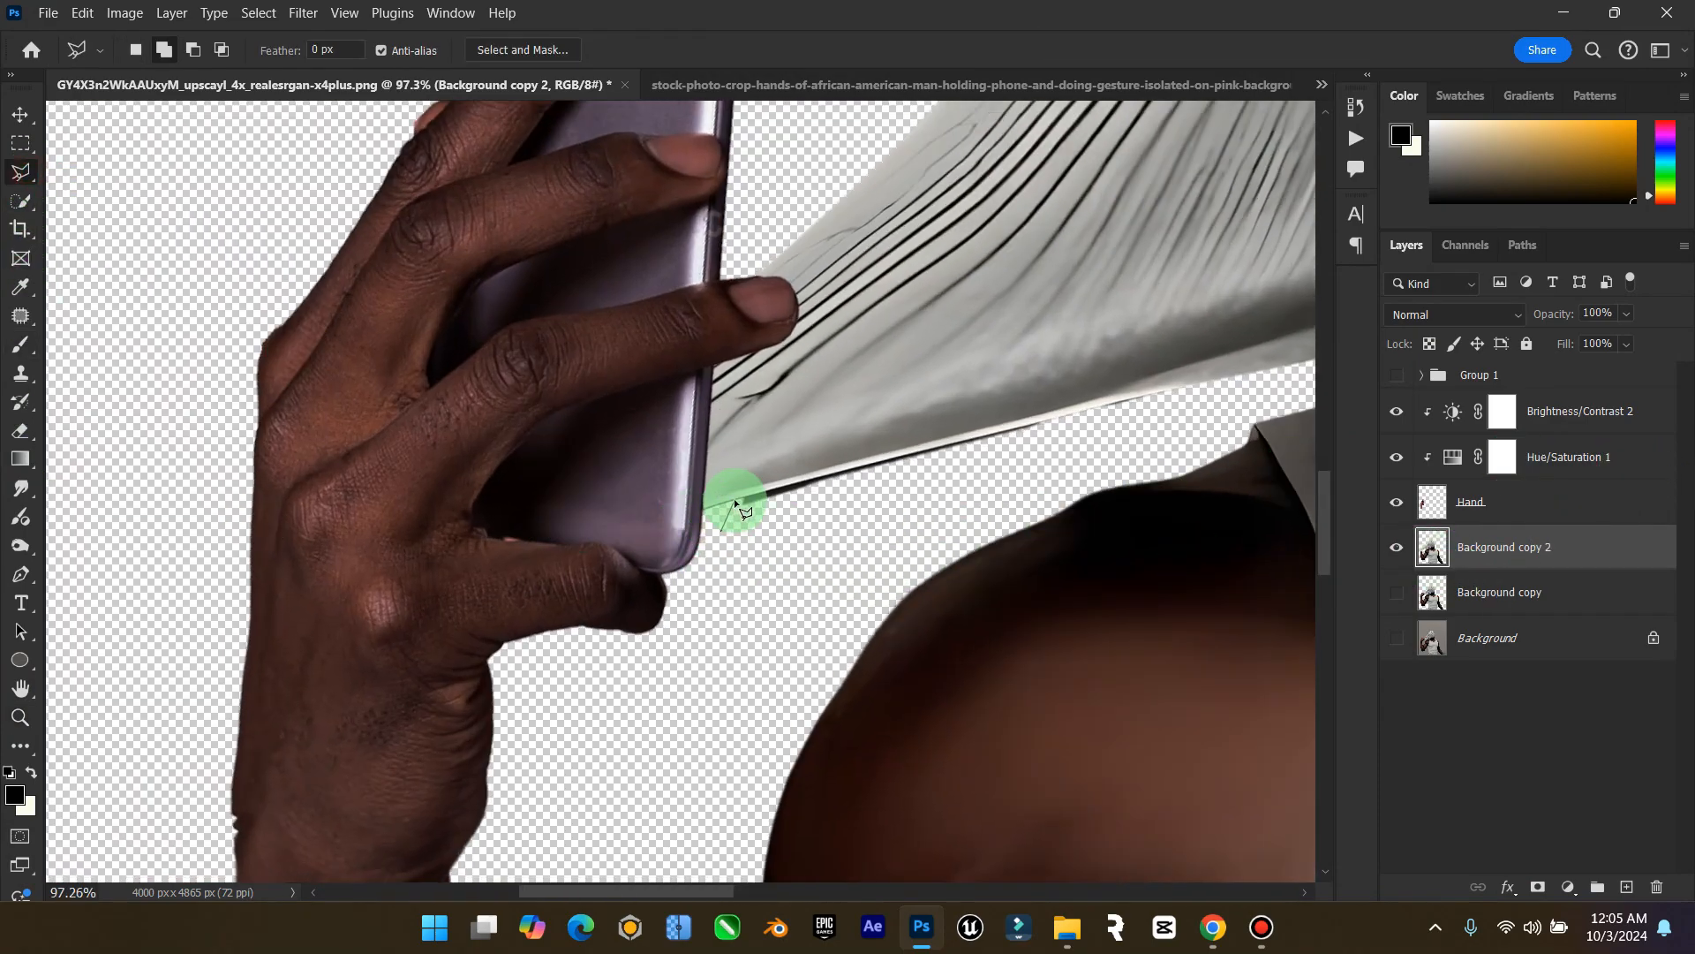
click(1128, 399)
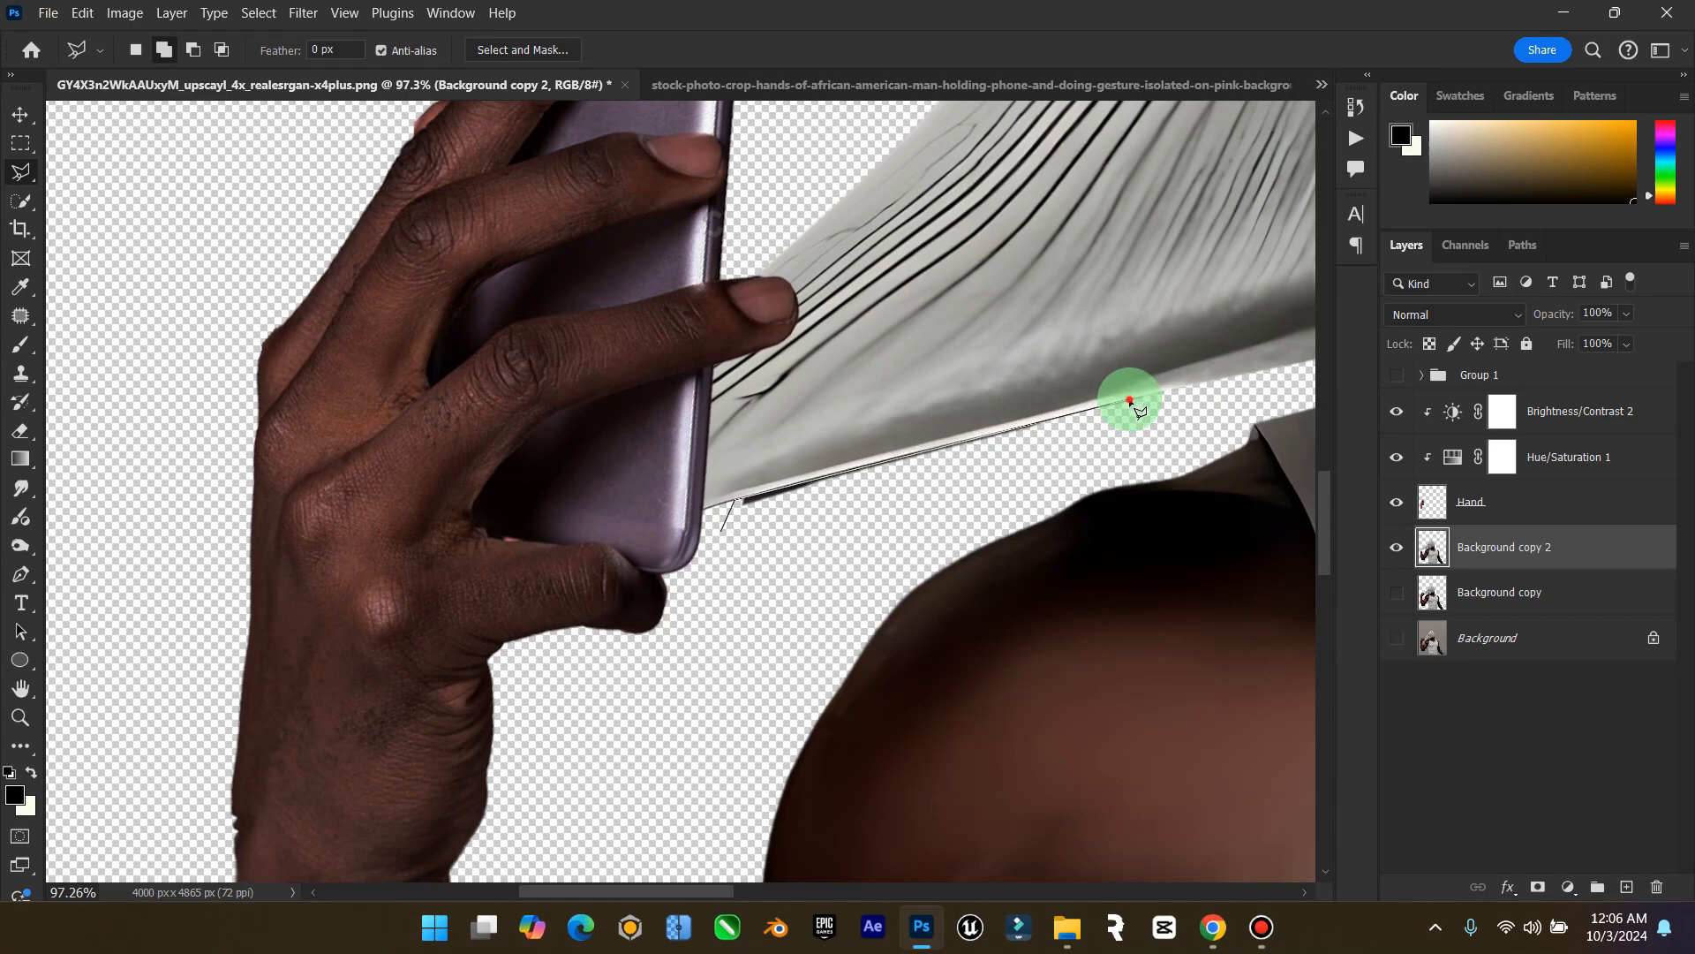
double_click(1120, 467)
key(Delete)
right_click(1118, 465)
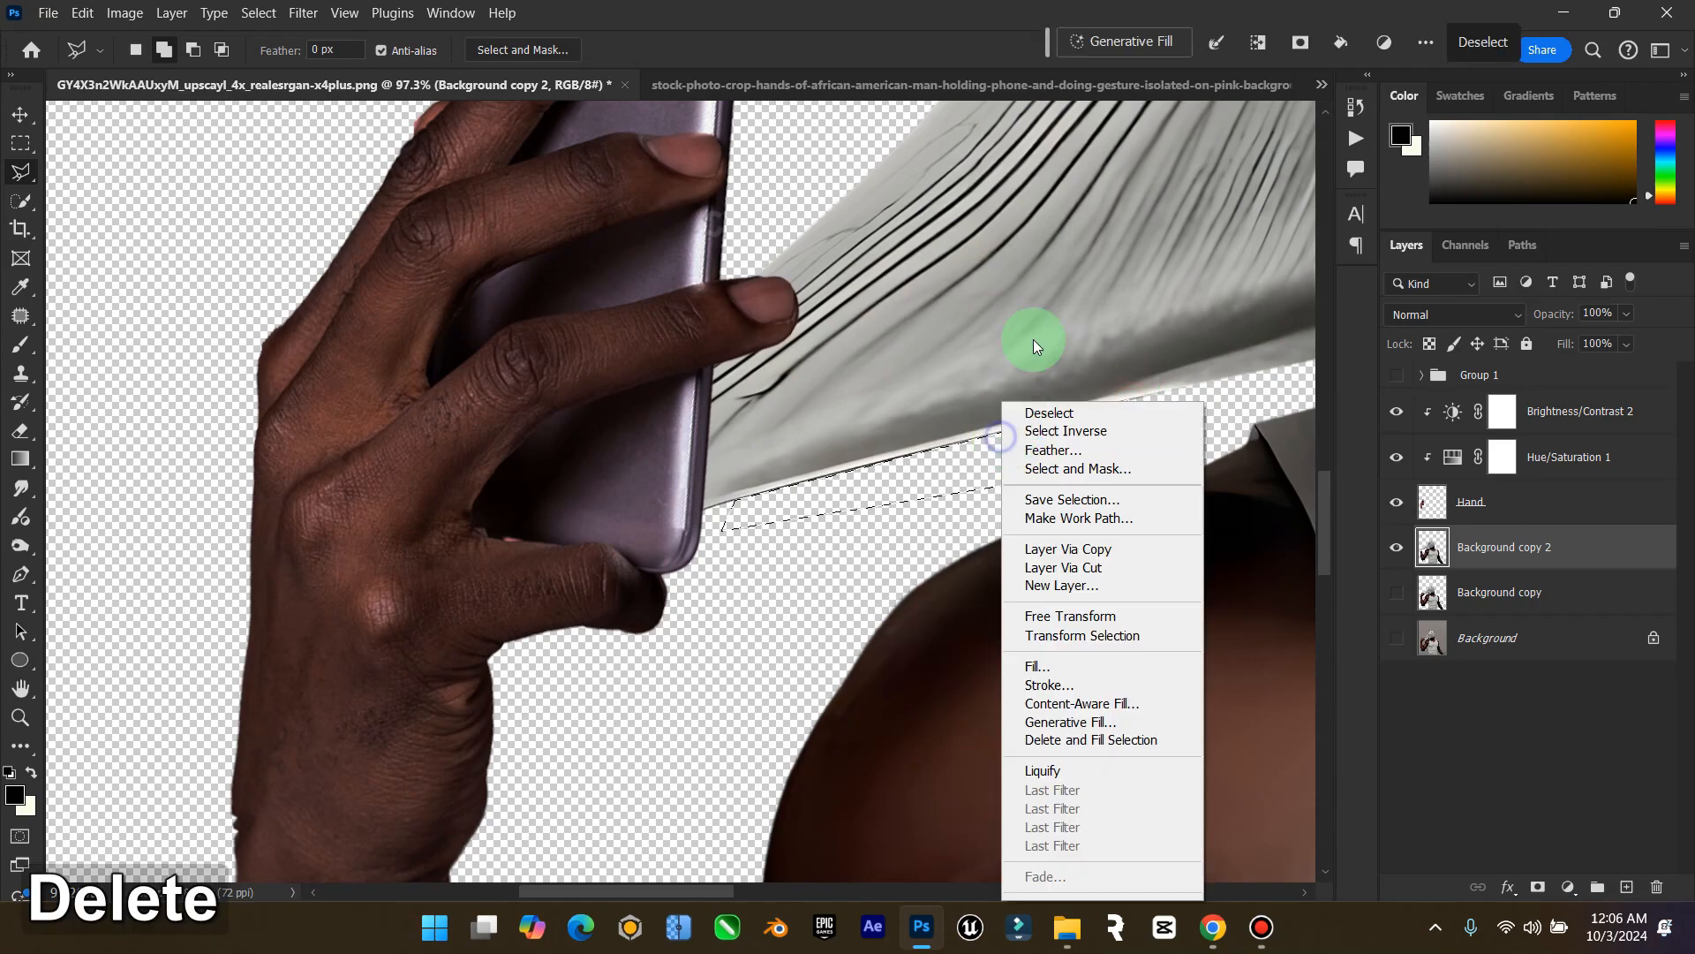
click(1042, 406)
double_click(21, 686)
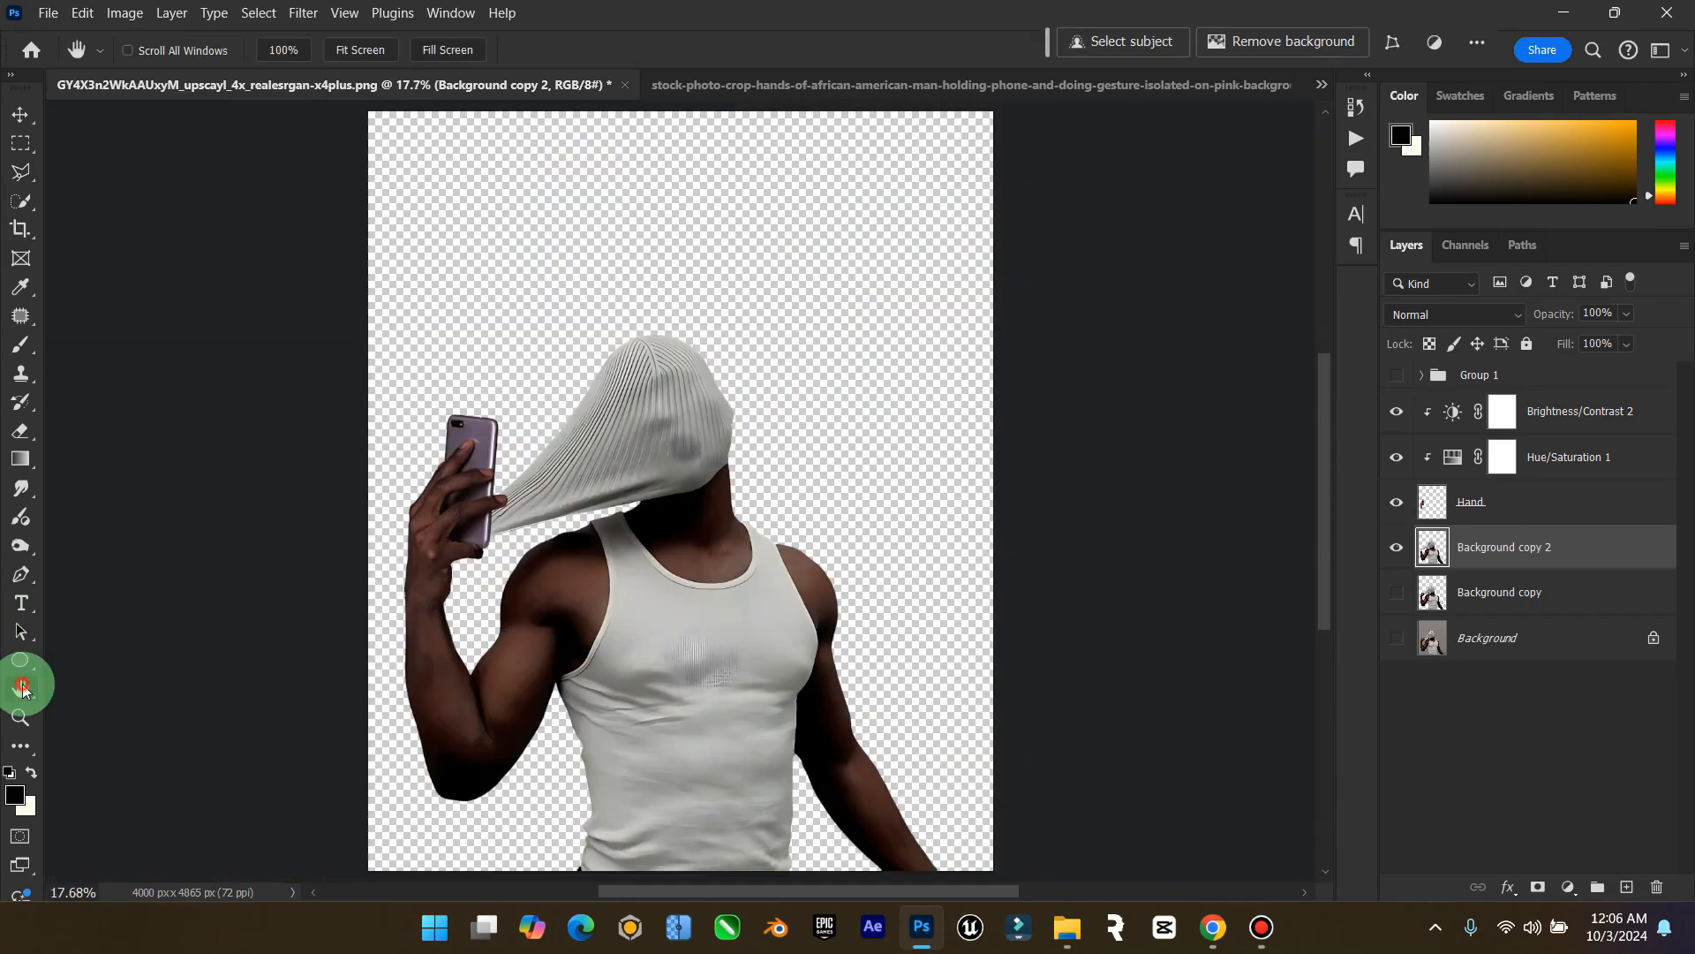
click(19, 124)
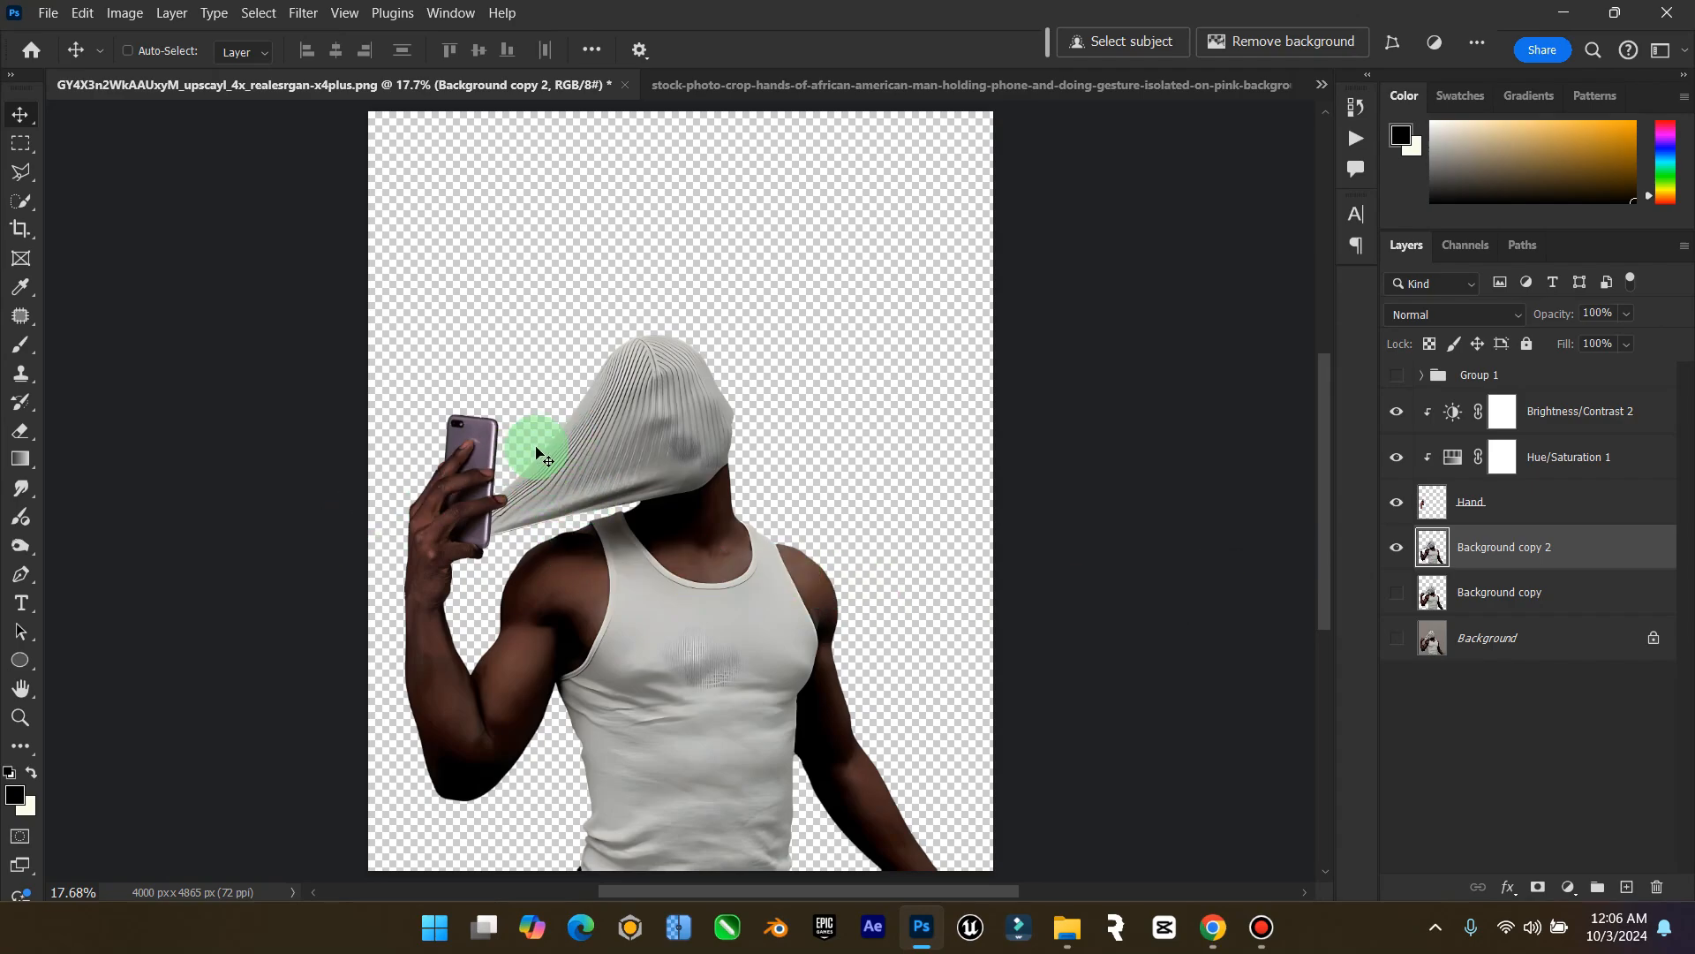
Liquify Background copy 2 again with the 700 px brush, pushing the stretched fabric's upper edge outward to widen it beside the phone
click(303, 12)
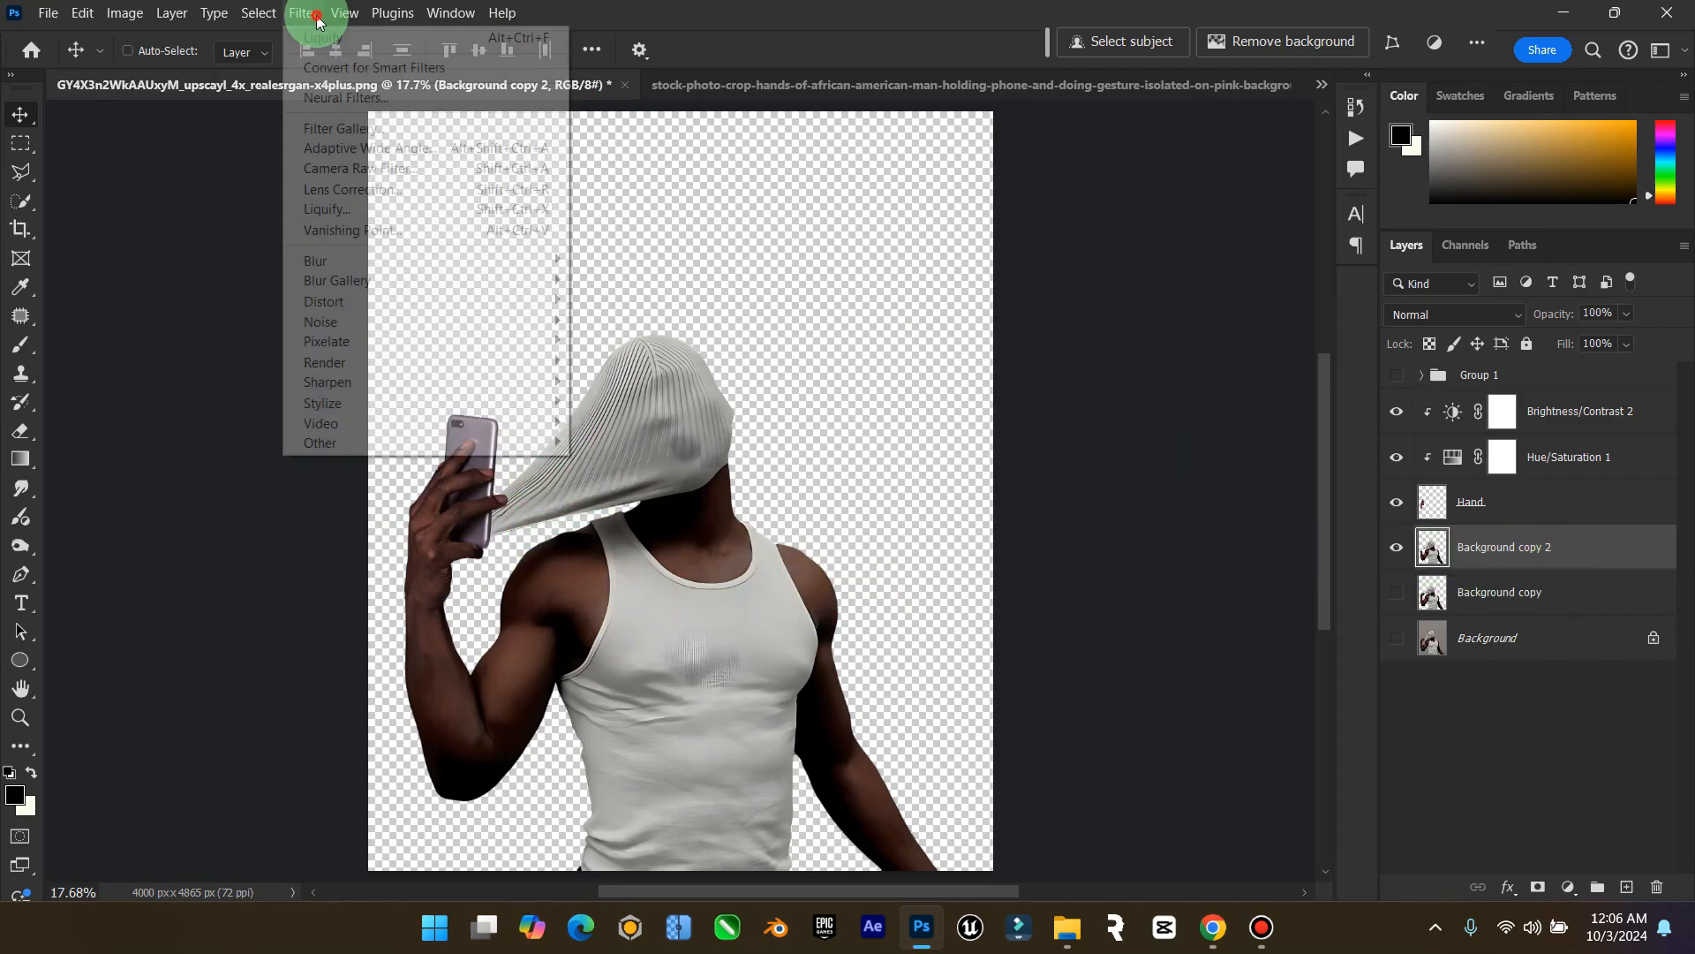
click(393, 192)
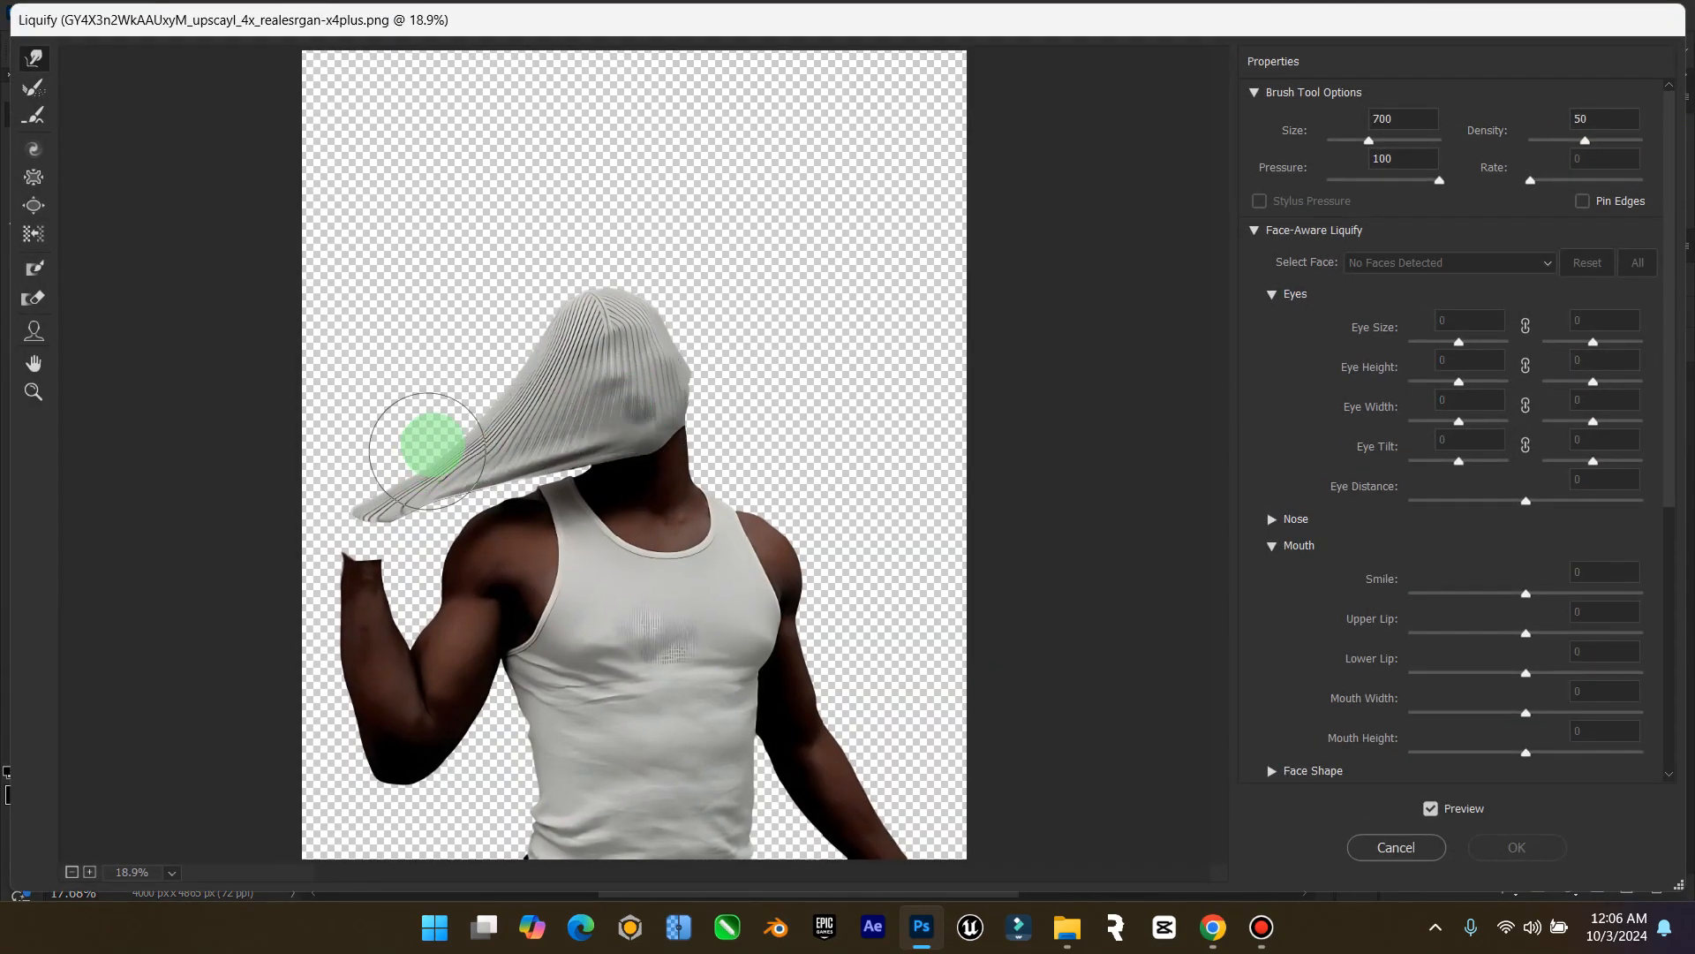
mouse_move(448, 413)
mouse_down()
mouse_move(371, 438)
mouse_move(471, 407)
mouse_move(367, 413)
mouse_move(409, 405)
mouse_move(451, 430)
mouse_move(355, 473)
mouse_move(373, 469)
mouse_move(347, 462)
mouse_move(465, 407)
mouse_move(485, 384)
mouse_move(435, 417)
mouse_move(410, 400)
mouse_move(464, 393)
mouse_move(402, 423)
mouse_move(463, 378)
mouse_move(399, 437)
mouse_move(383, 441)
mouse_move(395, 419)
mouse_move(386, 437)
mouse_move(357, 415)
mouse_move(344, 432)
mouse_move(533, 455)
mouse_move(418, 486)
mouse_up()
click(1543, 846)
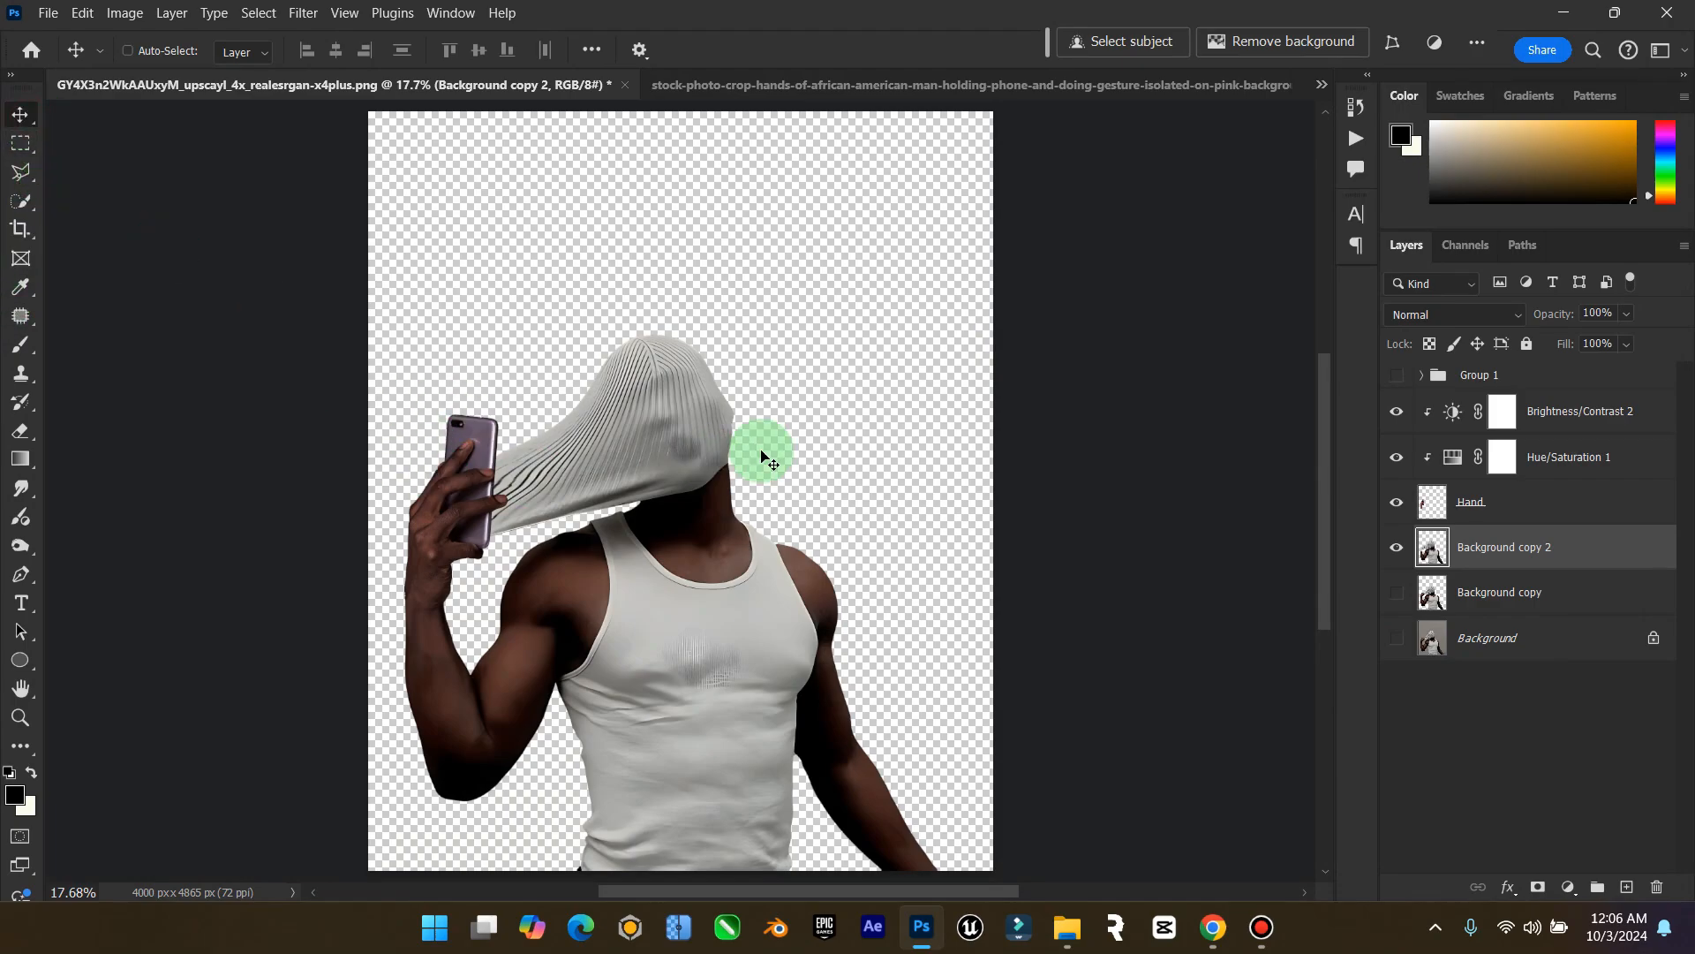
Select the fabric covering the head with a 175 px Quick Selection brush and copy it to a new layer
click(21, 717)
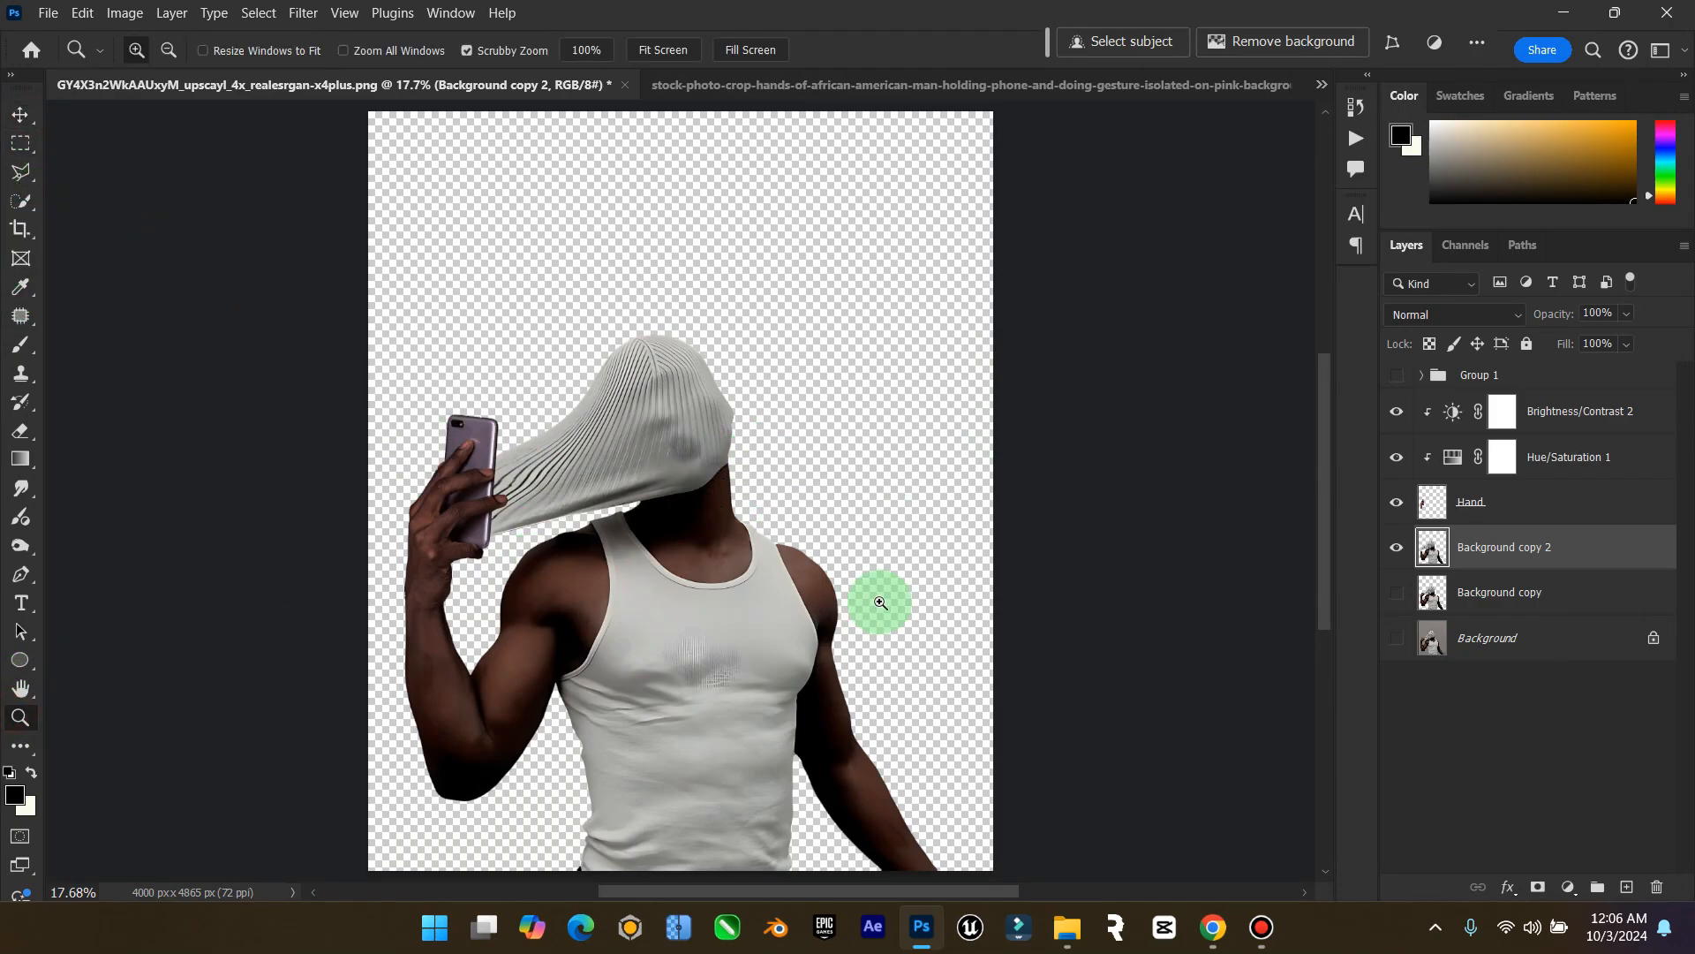
mouse_move(878, 600)
mouse_down()
mouse_move(821, 615)
mouse_move(866, 598)
mouse_up()
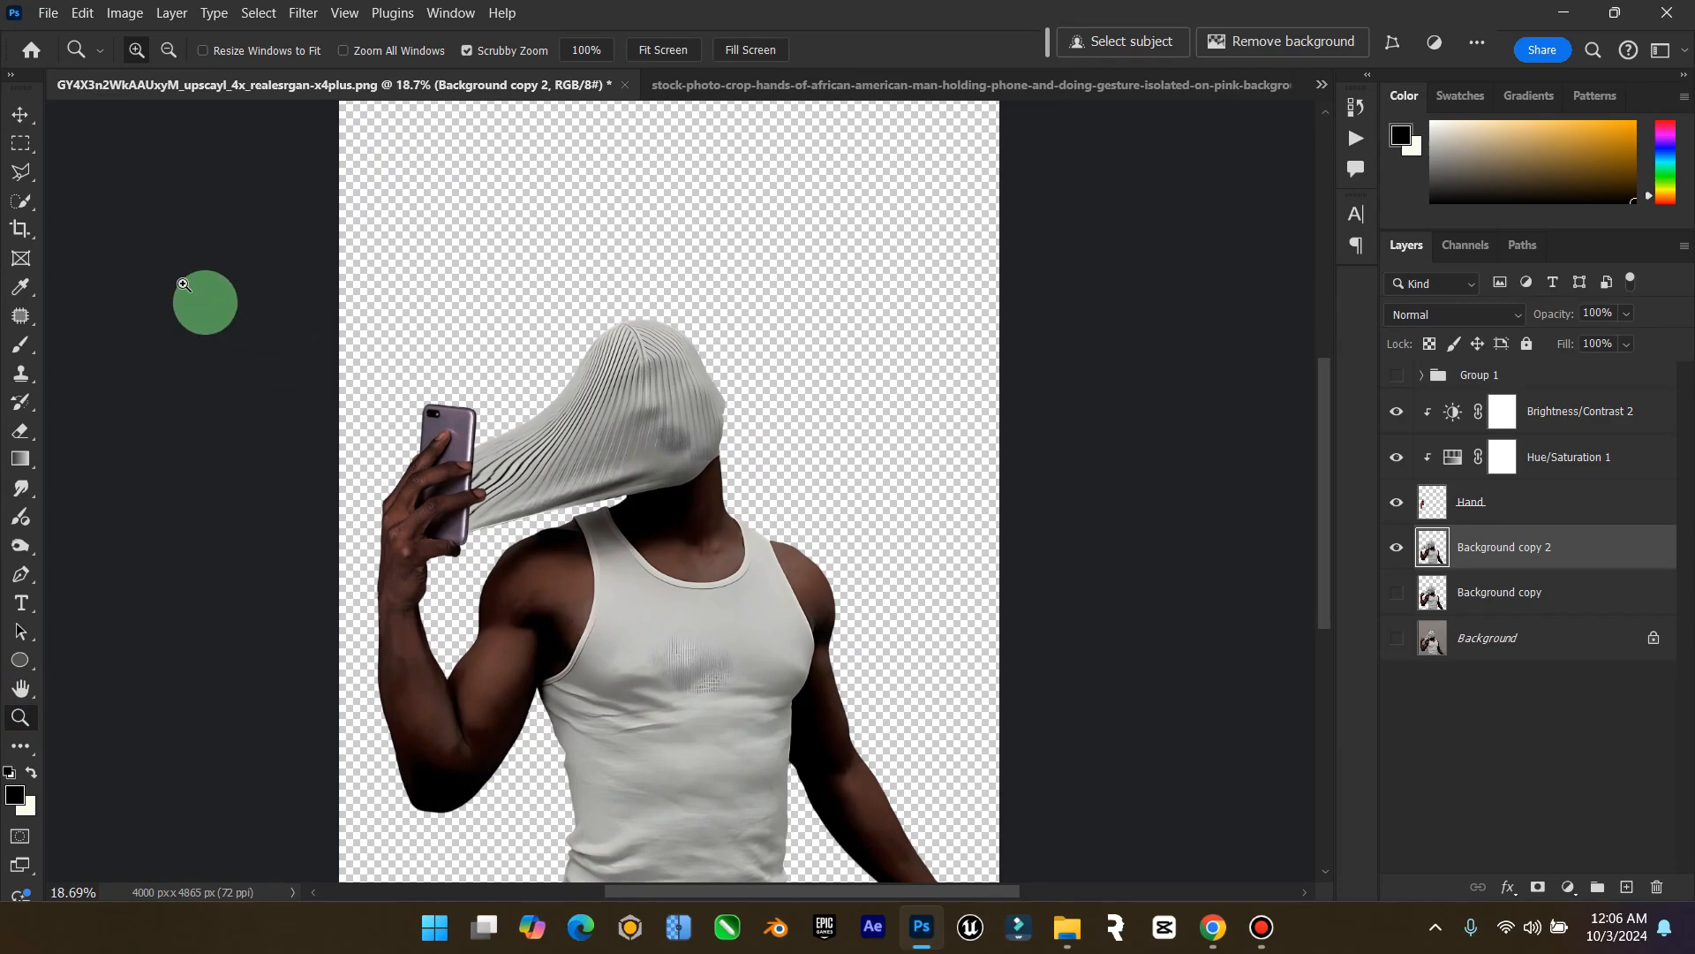
click(21, 124)
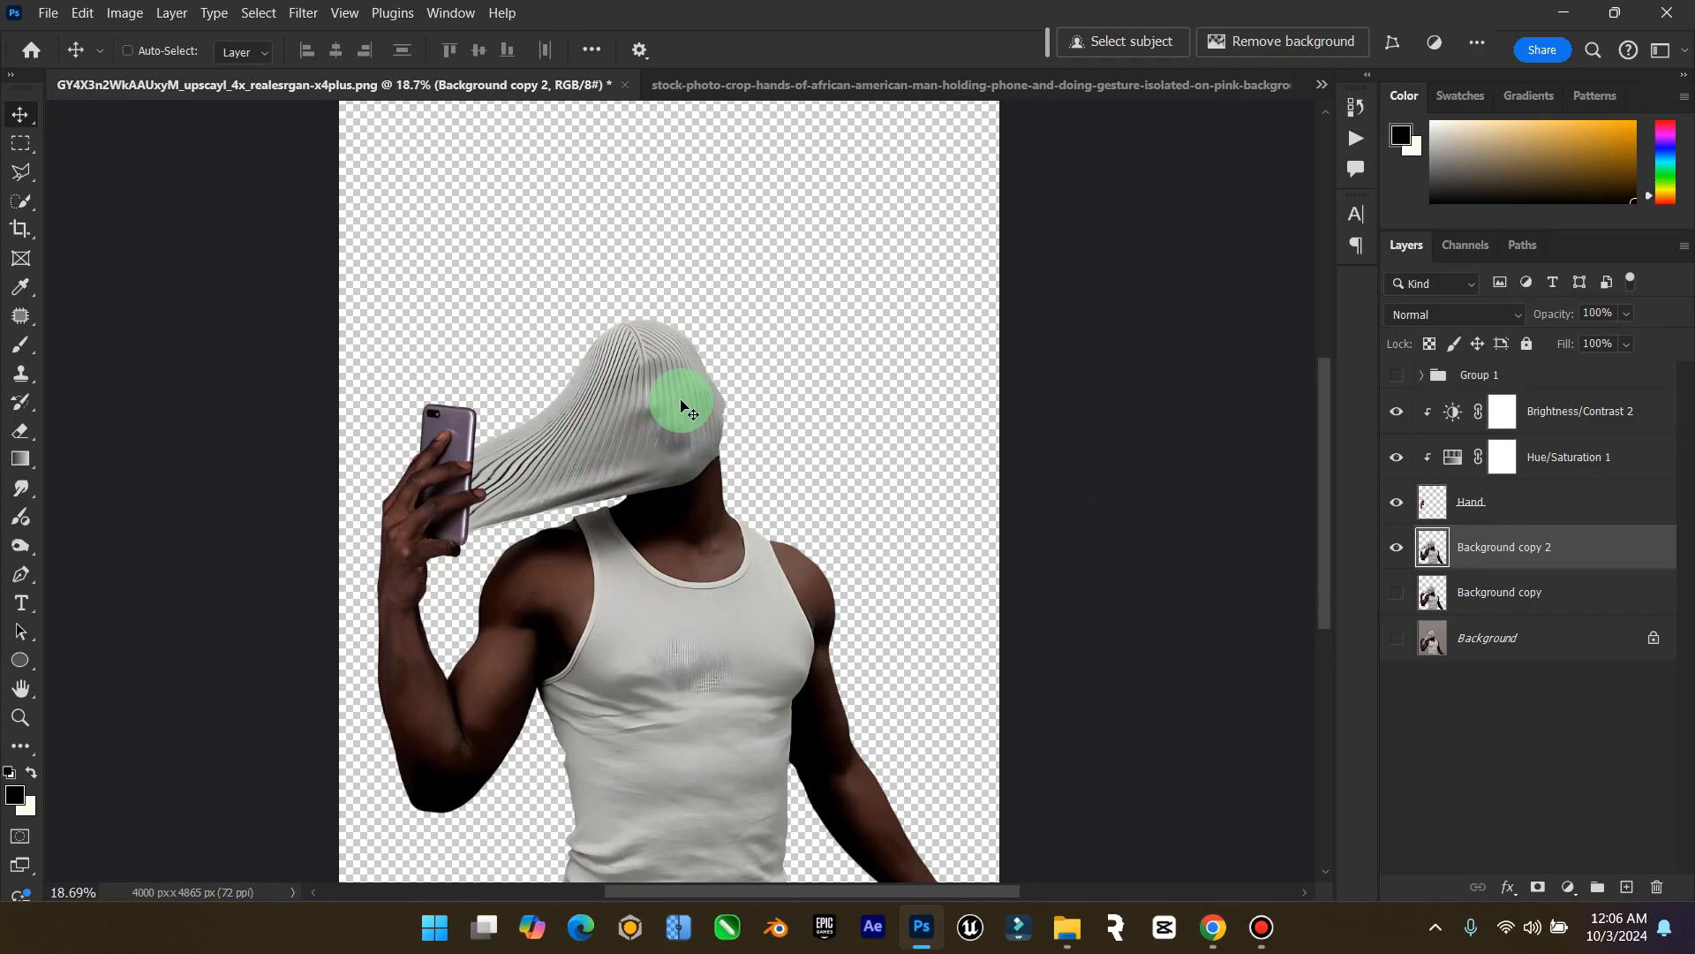
click(21, 201)
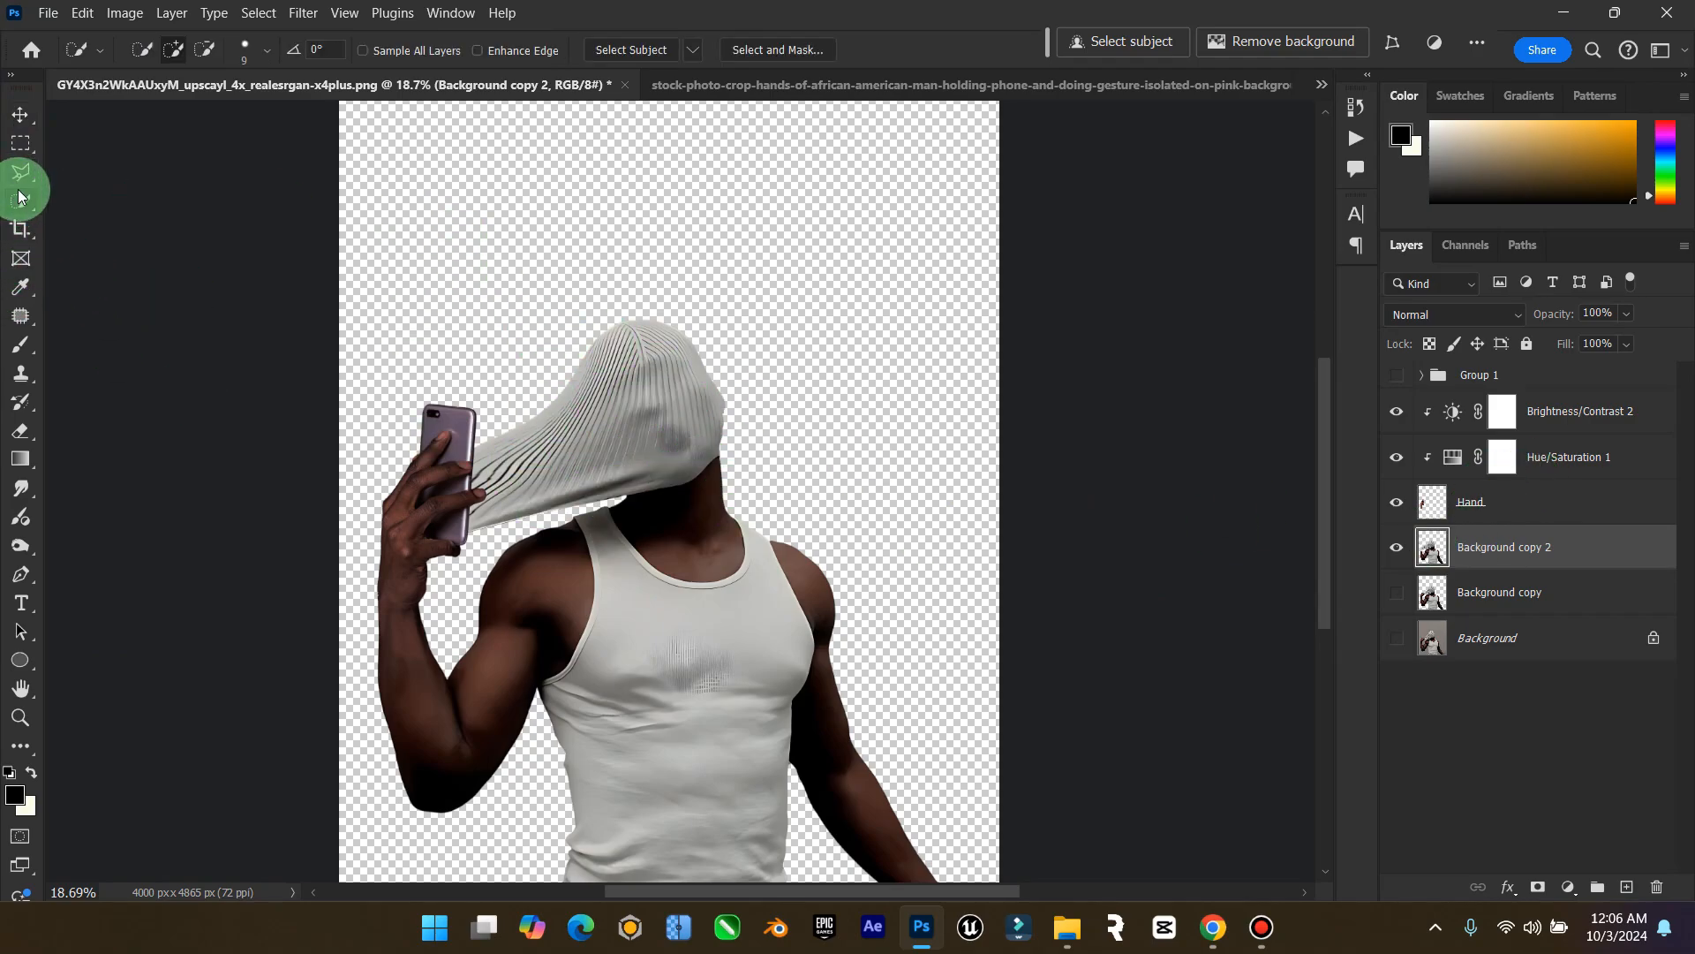
key(bracketright)
key(bracketright)
key(bracketright)
key(bracketright)
key(bracketright)
key(bracketright)
key(bracketright)
key(bracketright)
key(bracketright)
key(bracketright)
key(bracketright)
key(bracketright)
key(bracketright)
key(bracketright)
key(bracketright)
key(bracketright)
drag(625, 409, 590, 444)
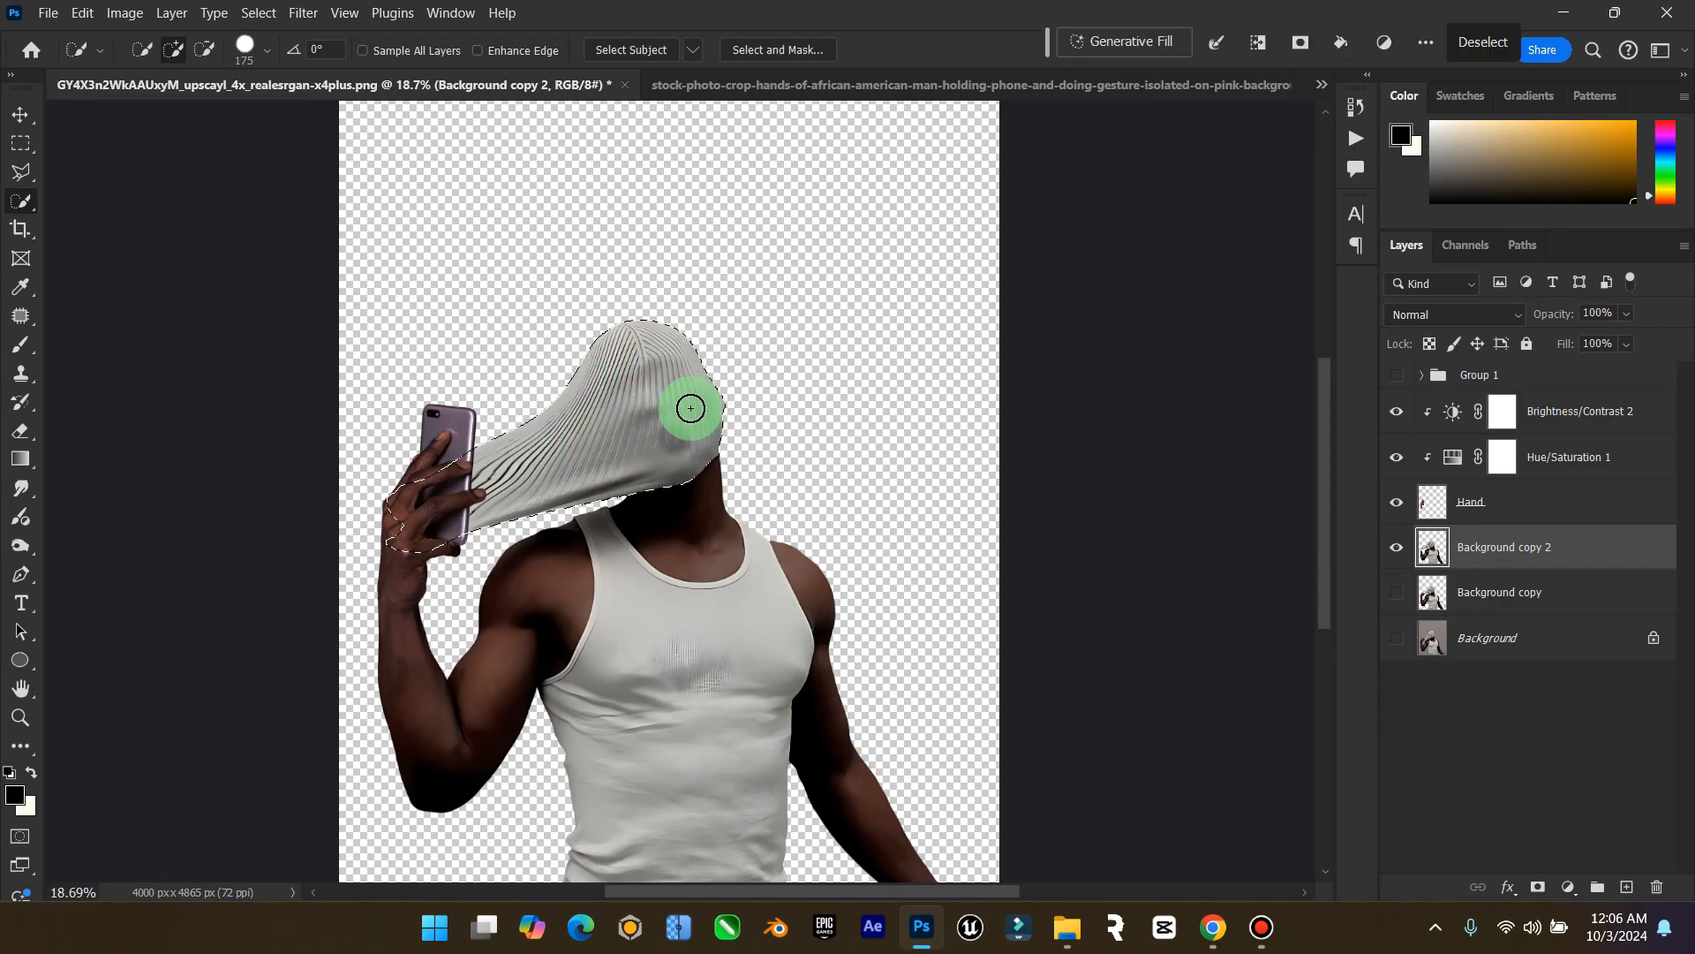
click(21, 114)
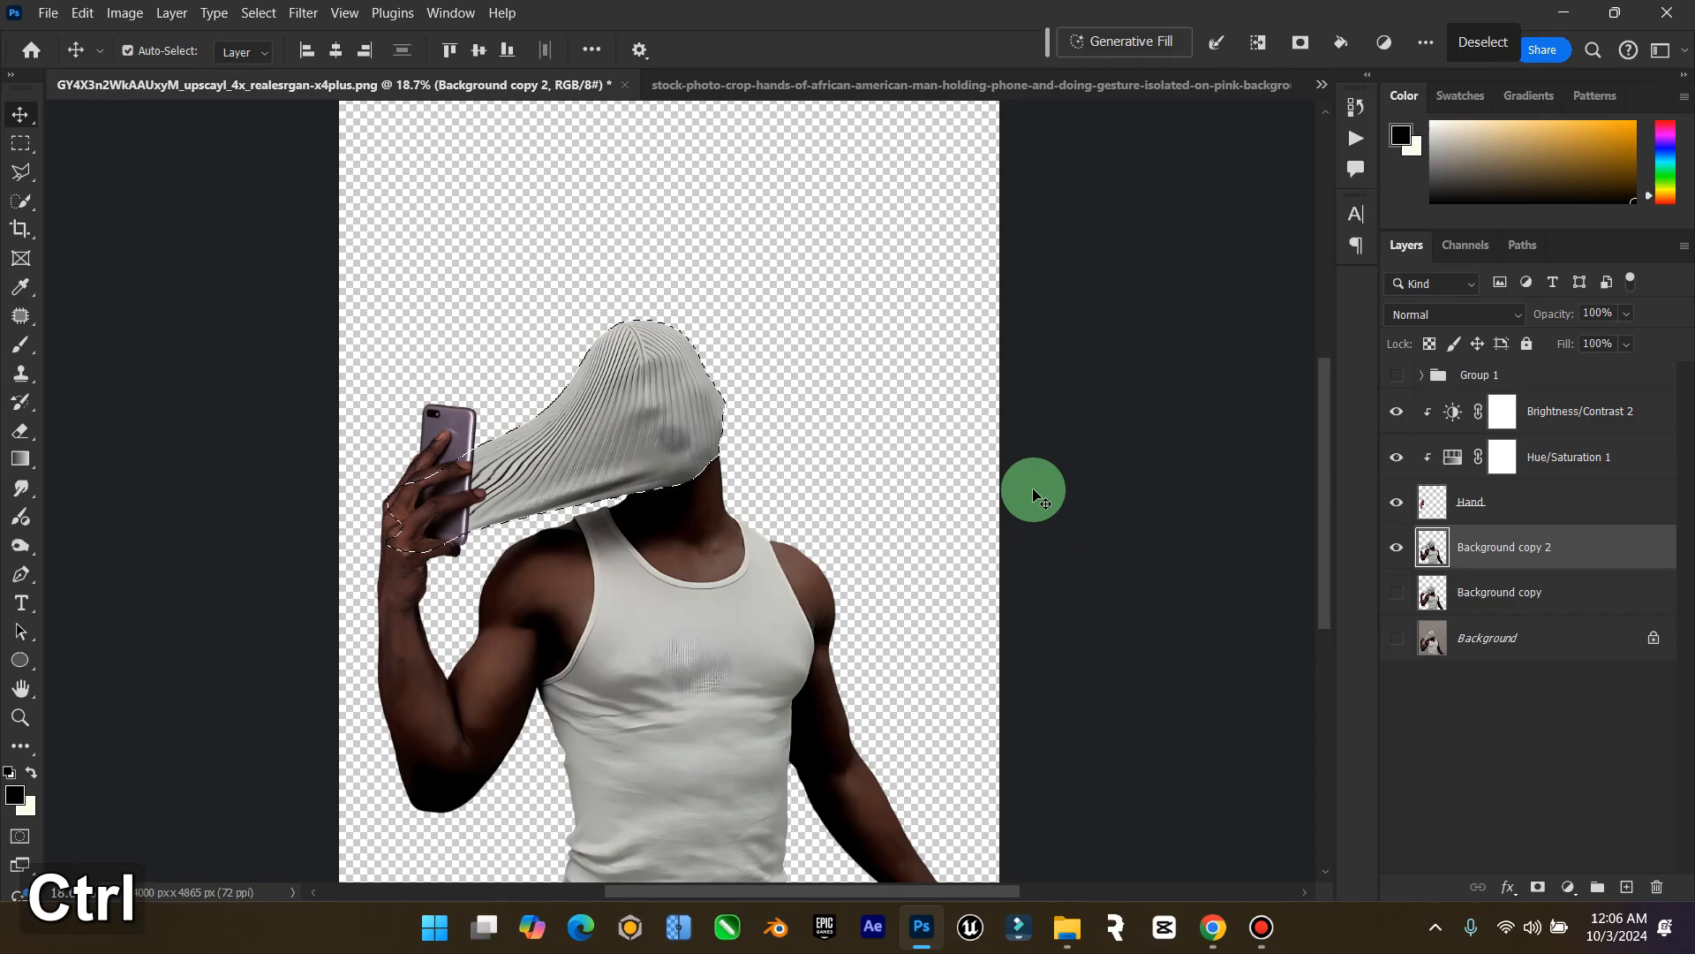
key(ctrl+j)
Add a black Solid Color fill layer above the copied fabric layer
click(1568, 887)
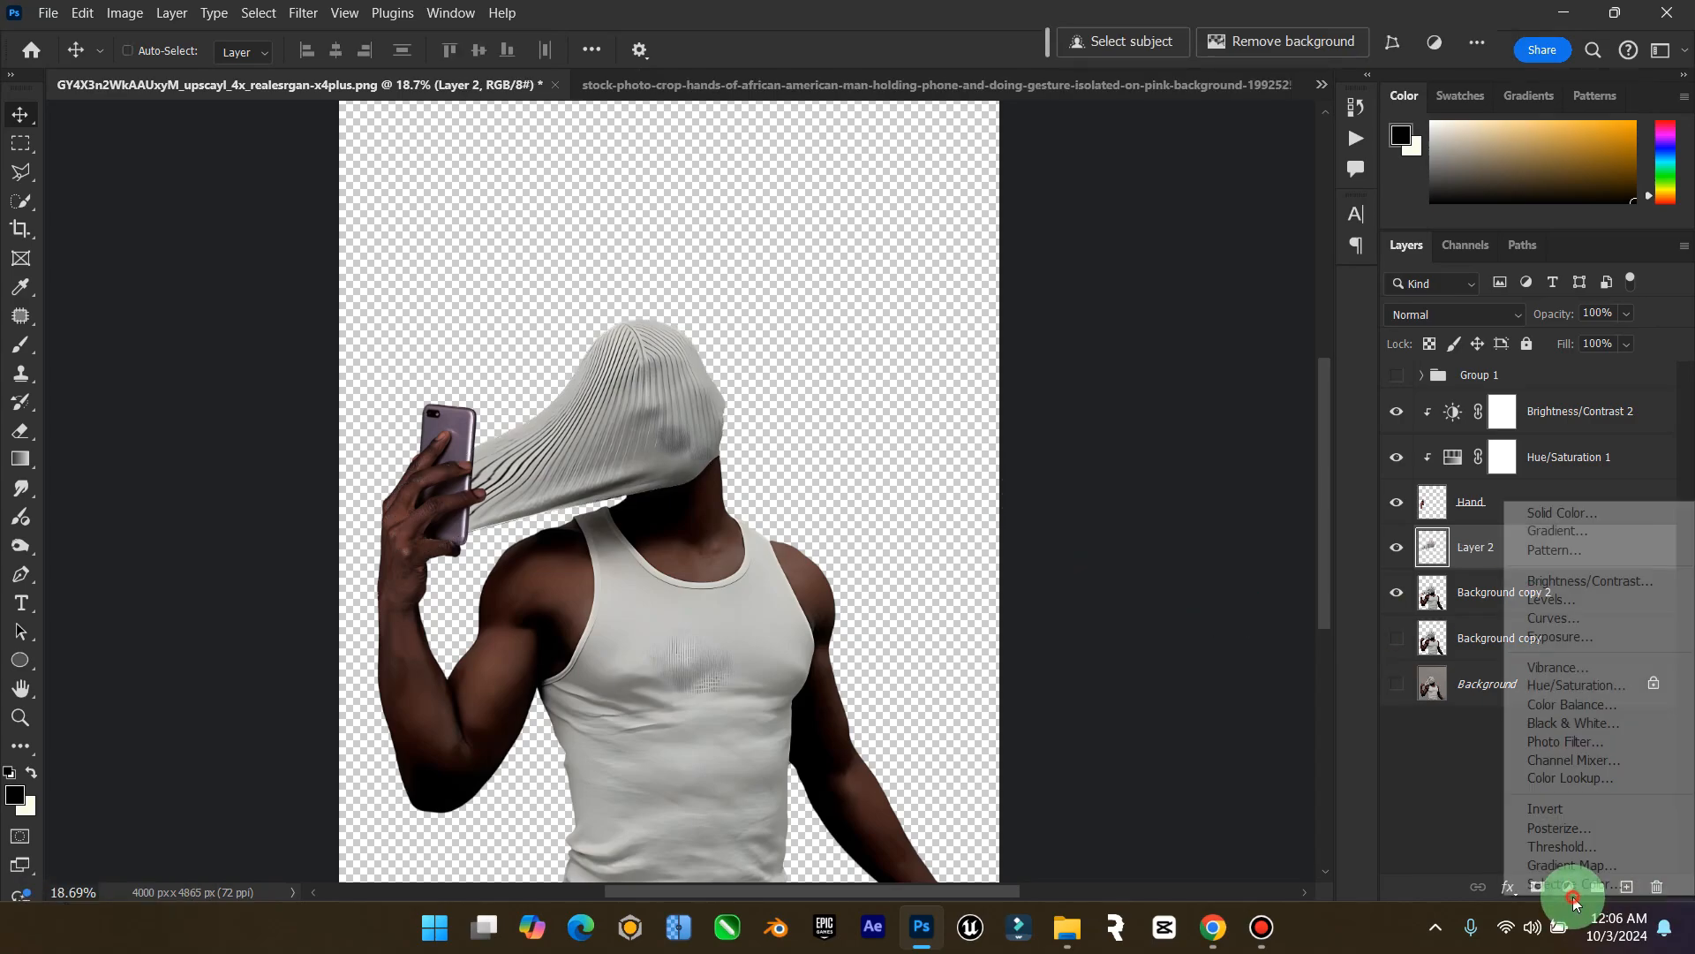
click(1589, 512)
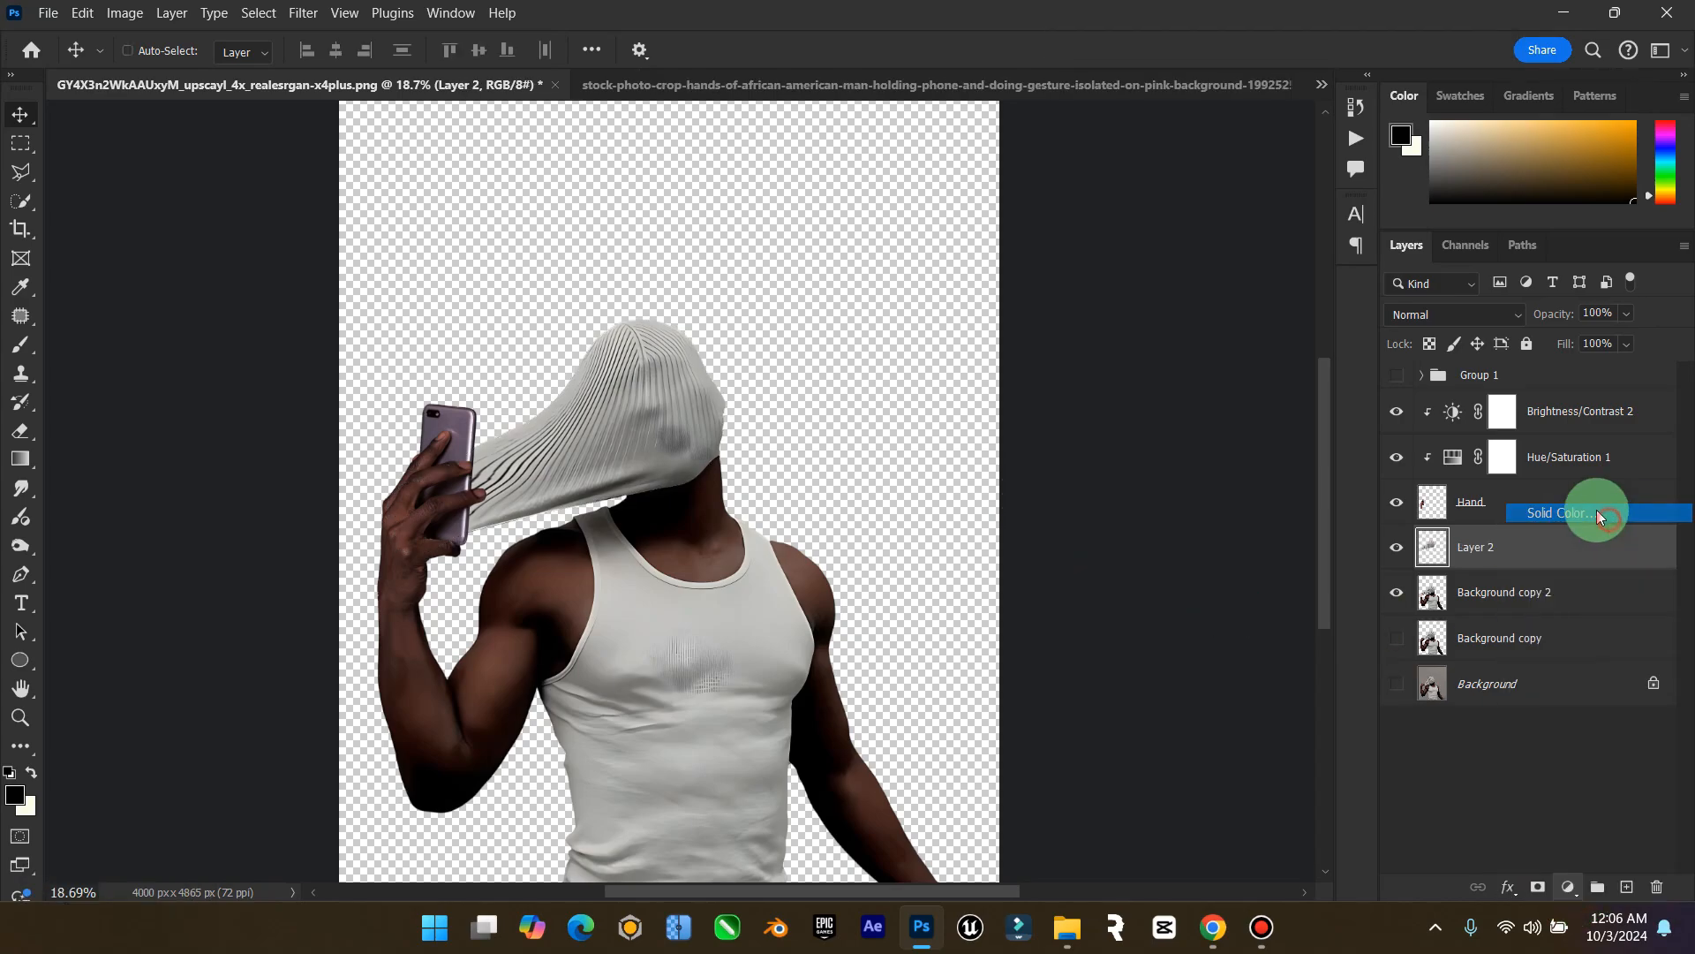
click(1311, 212)
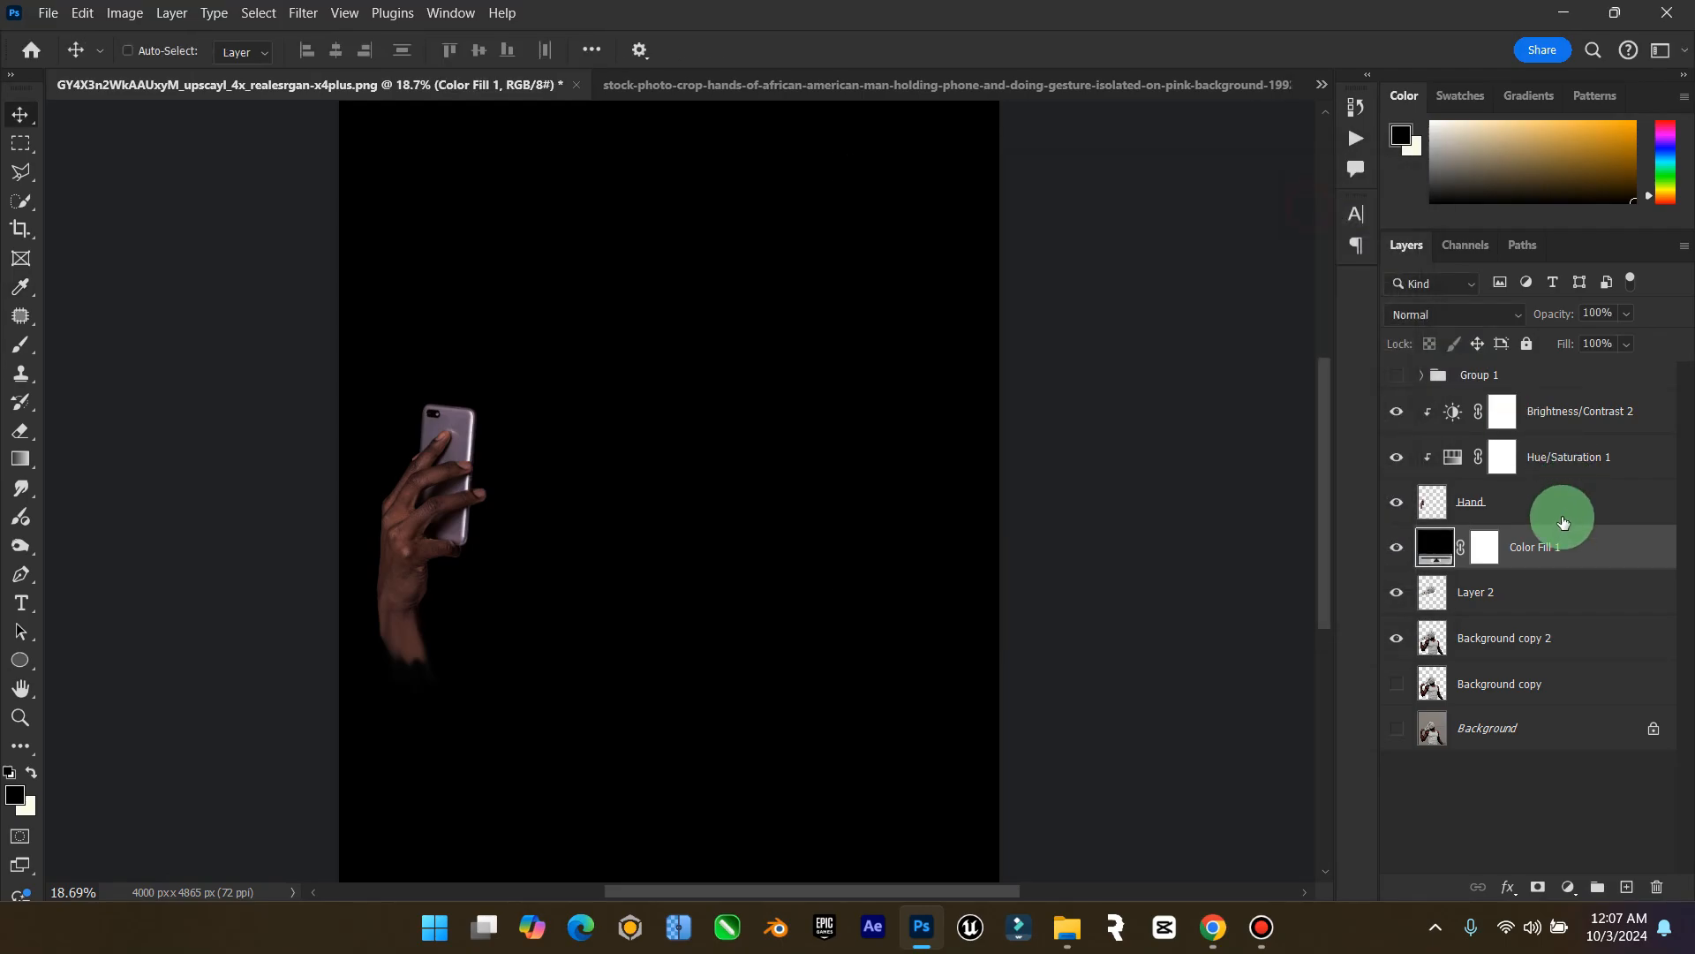
Clip the black Color Fill layer to the copied fabric layer beneath it
right_click(1564, 539)
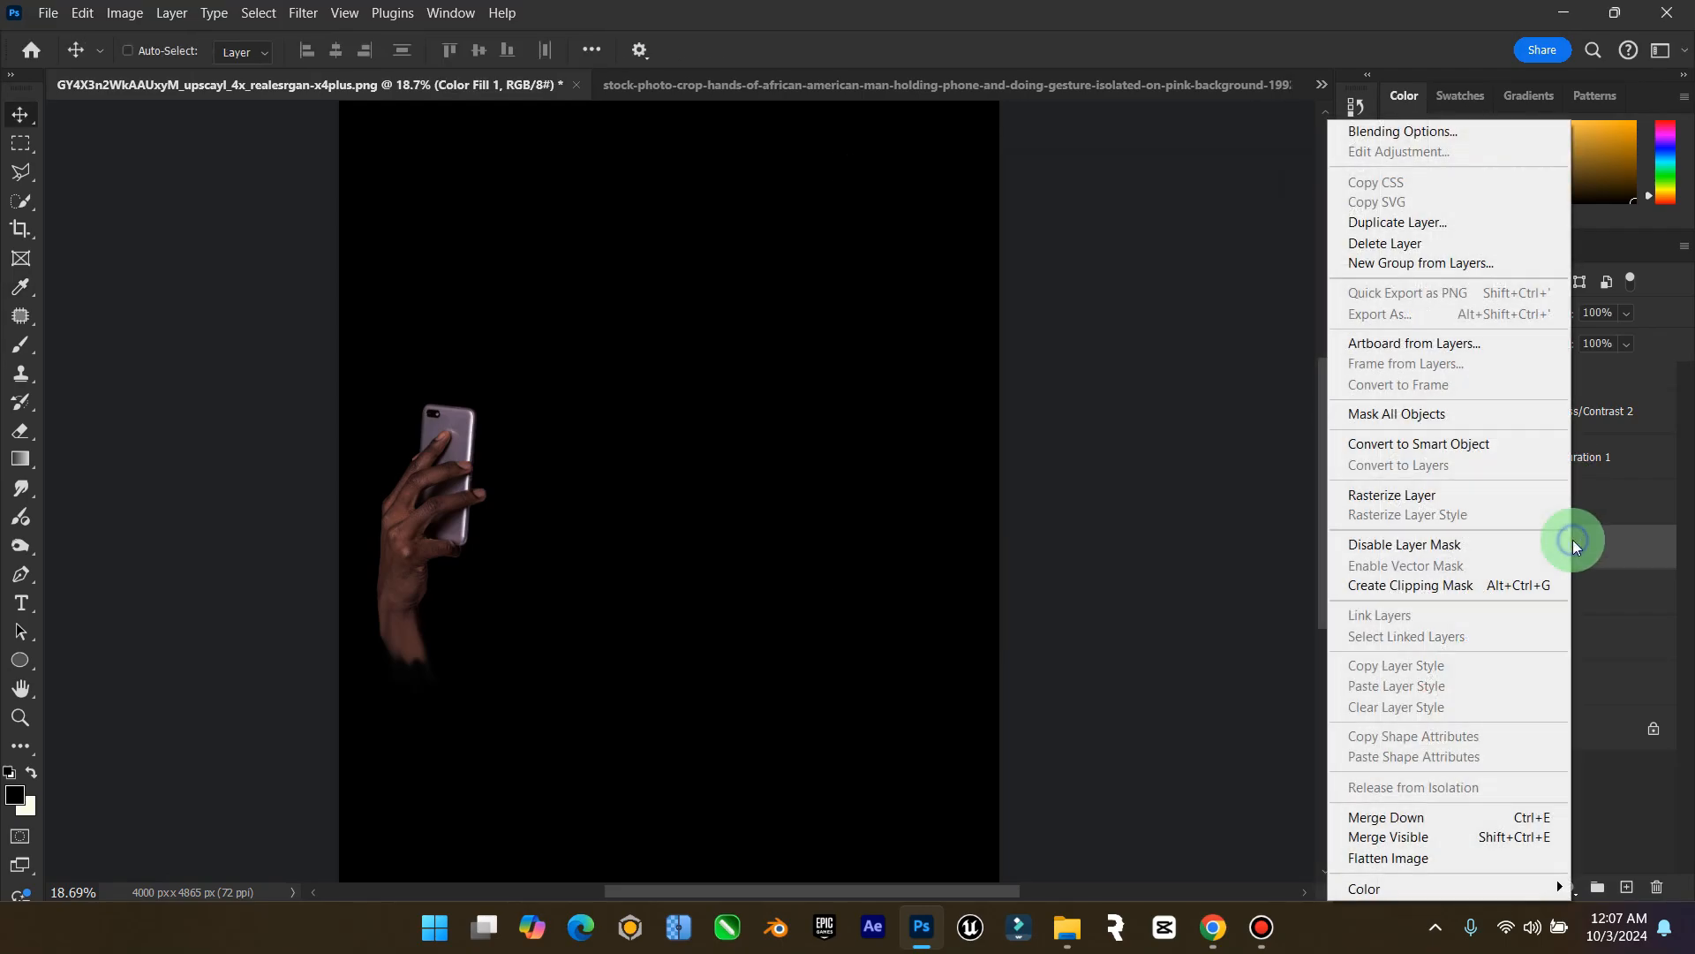
click(1452, 585)
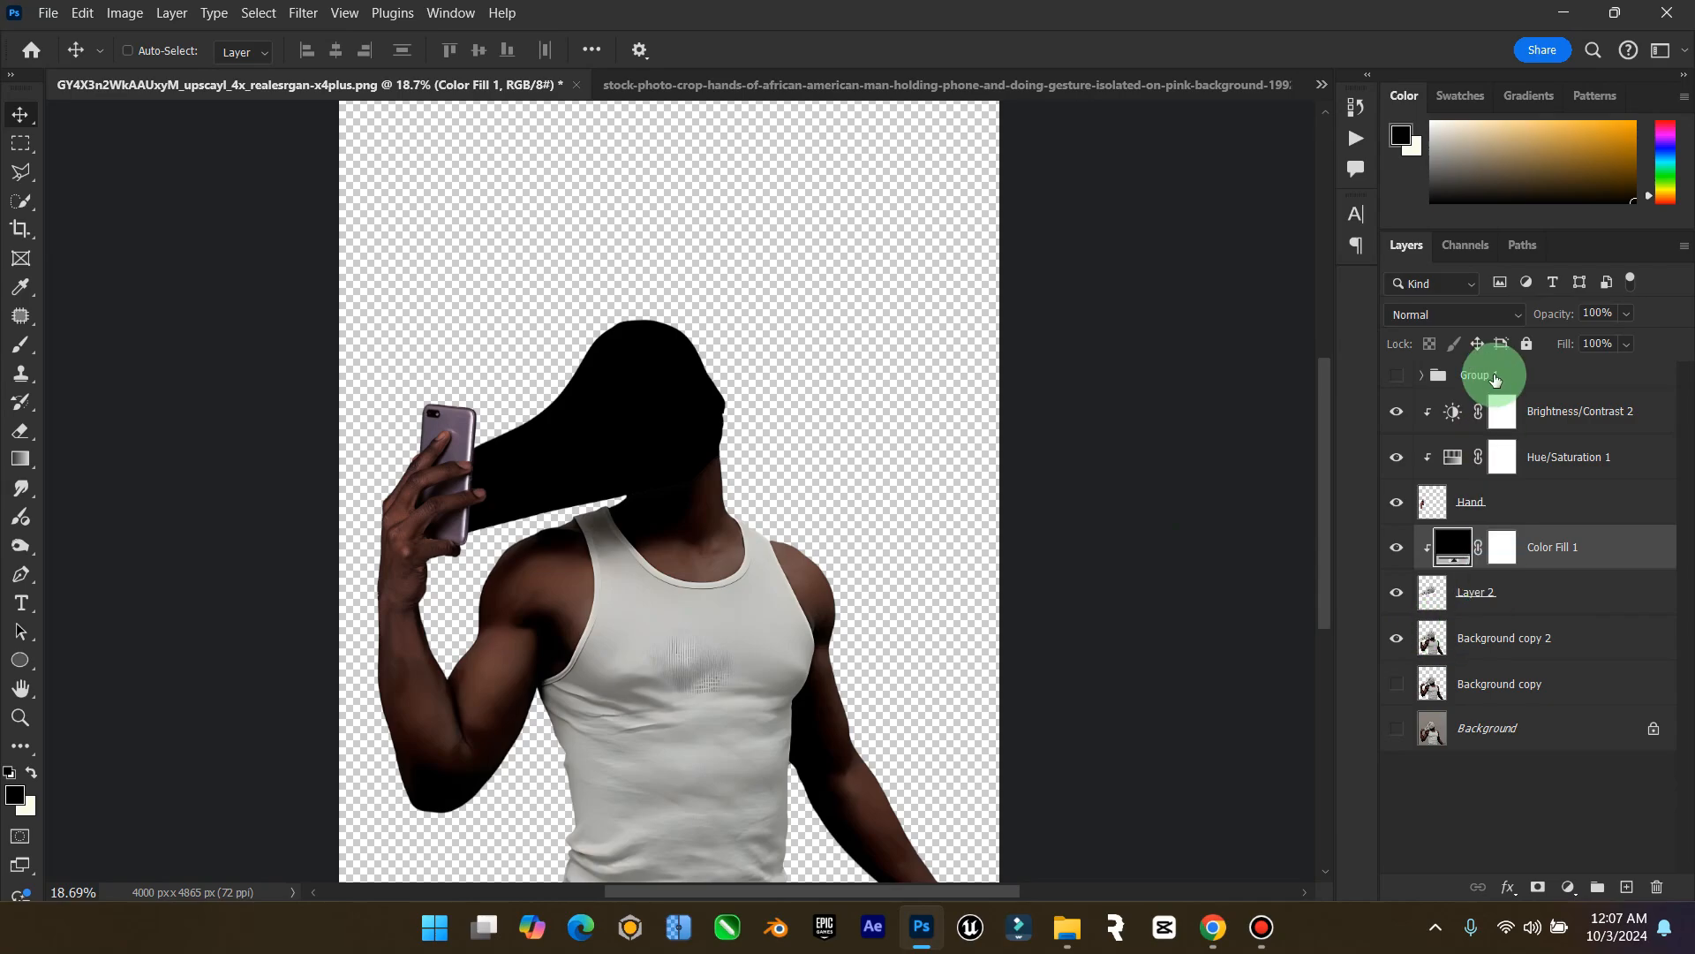
click(1457, 314)
click(1610, 566)
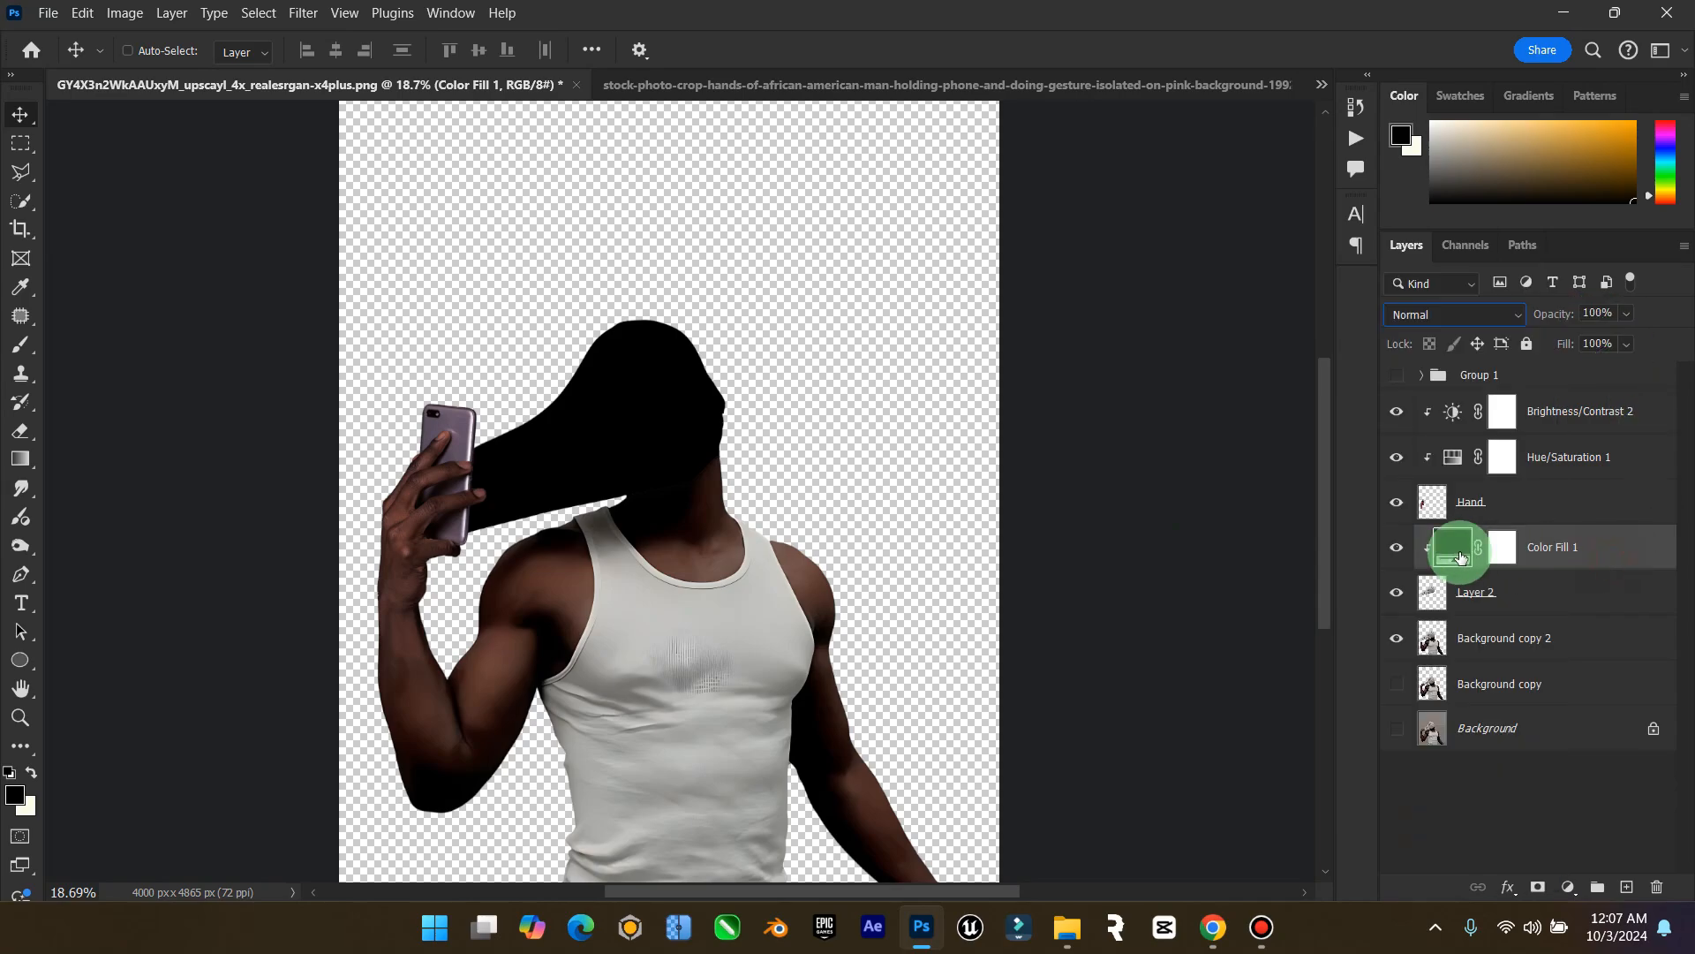
Change the clipped fill's color to bright blue 006afa and set its blend mode to Soft Light
double_click(1454, 546)
click(1110, 238)
mouse_move(1110, 238)
mouse_down()
mouse_move(1101, 344)
mouse_move(1093, 219)
mouse_up()
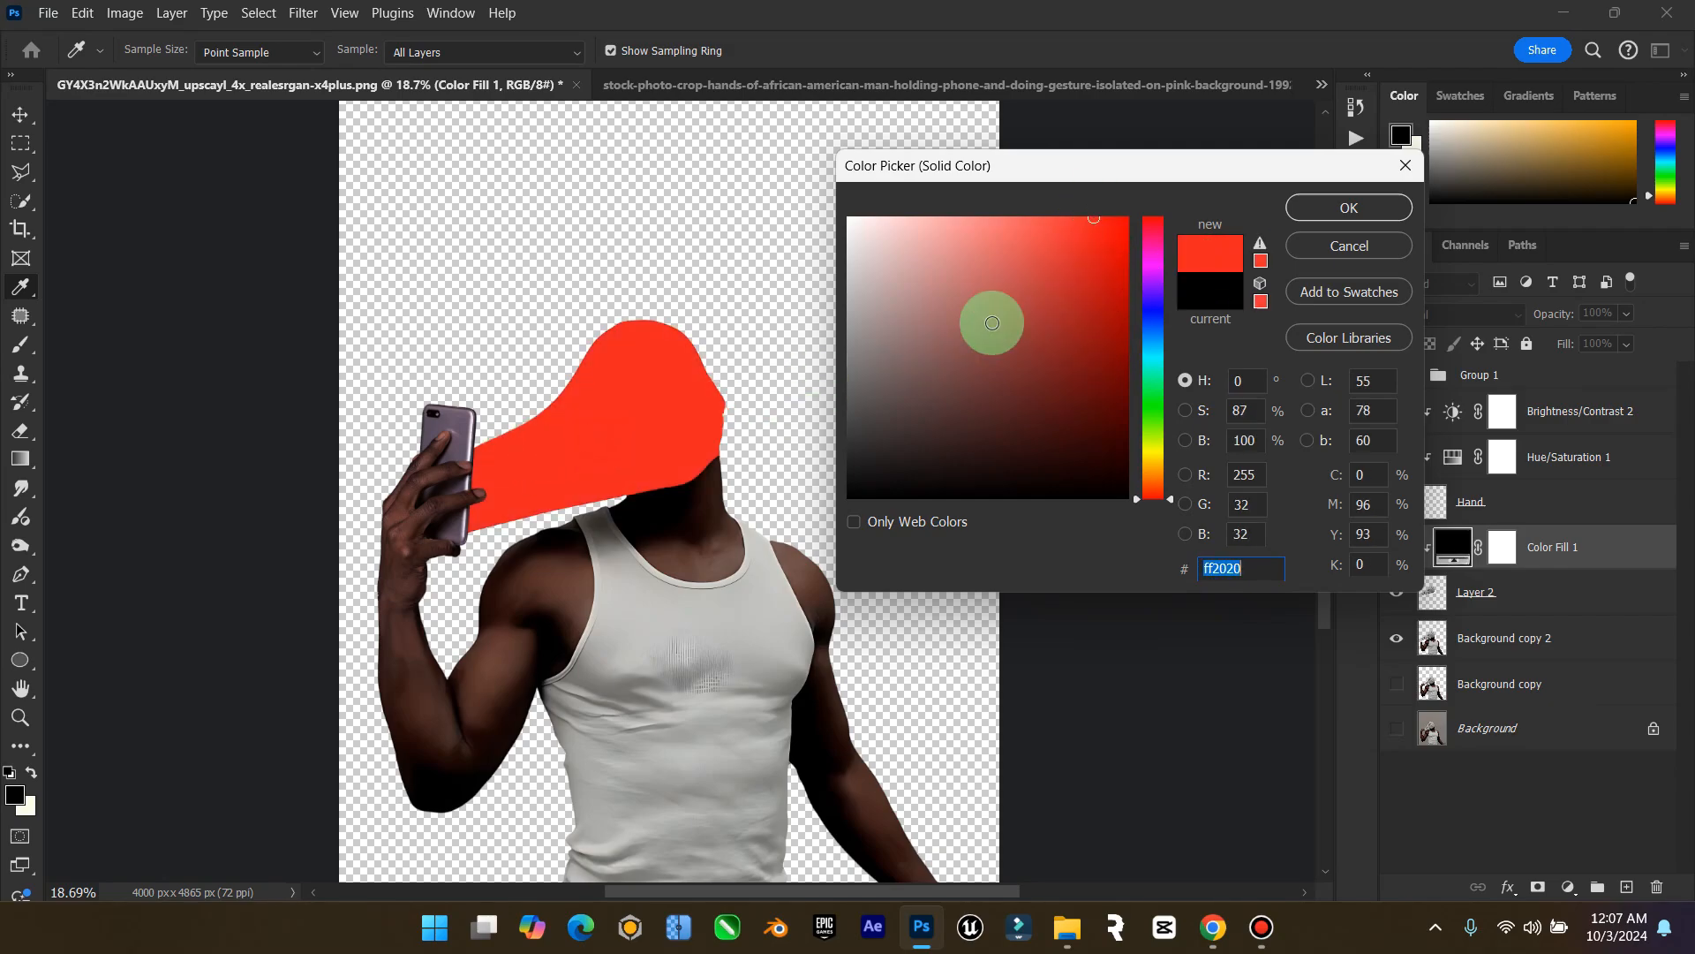
mouse_move(992, 322)
mouse_down()
mouse_move(1105, 291)
mouse_move(1131, 222)
mouse_up()
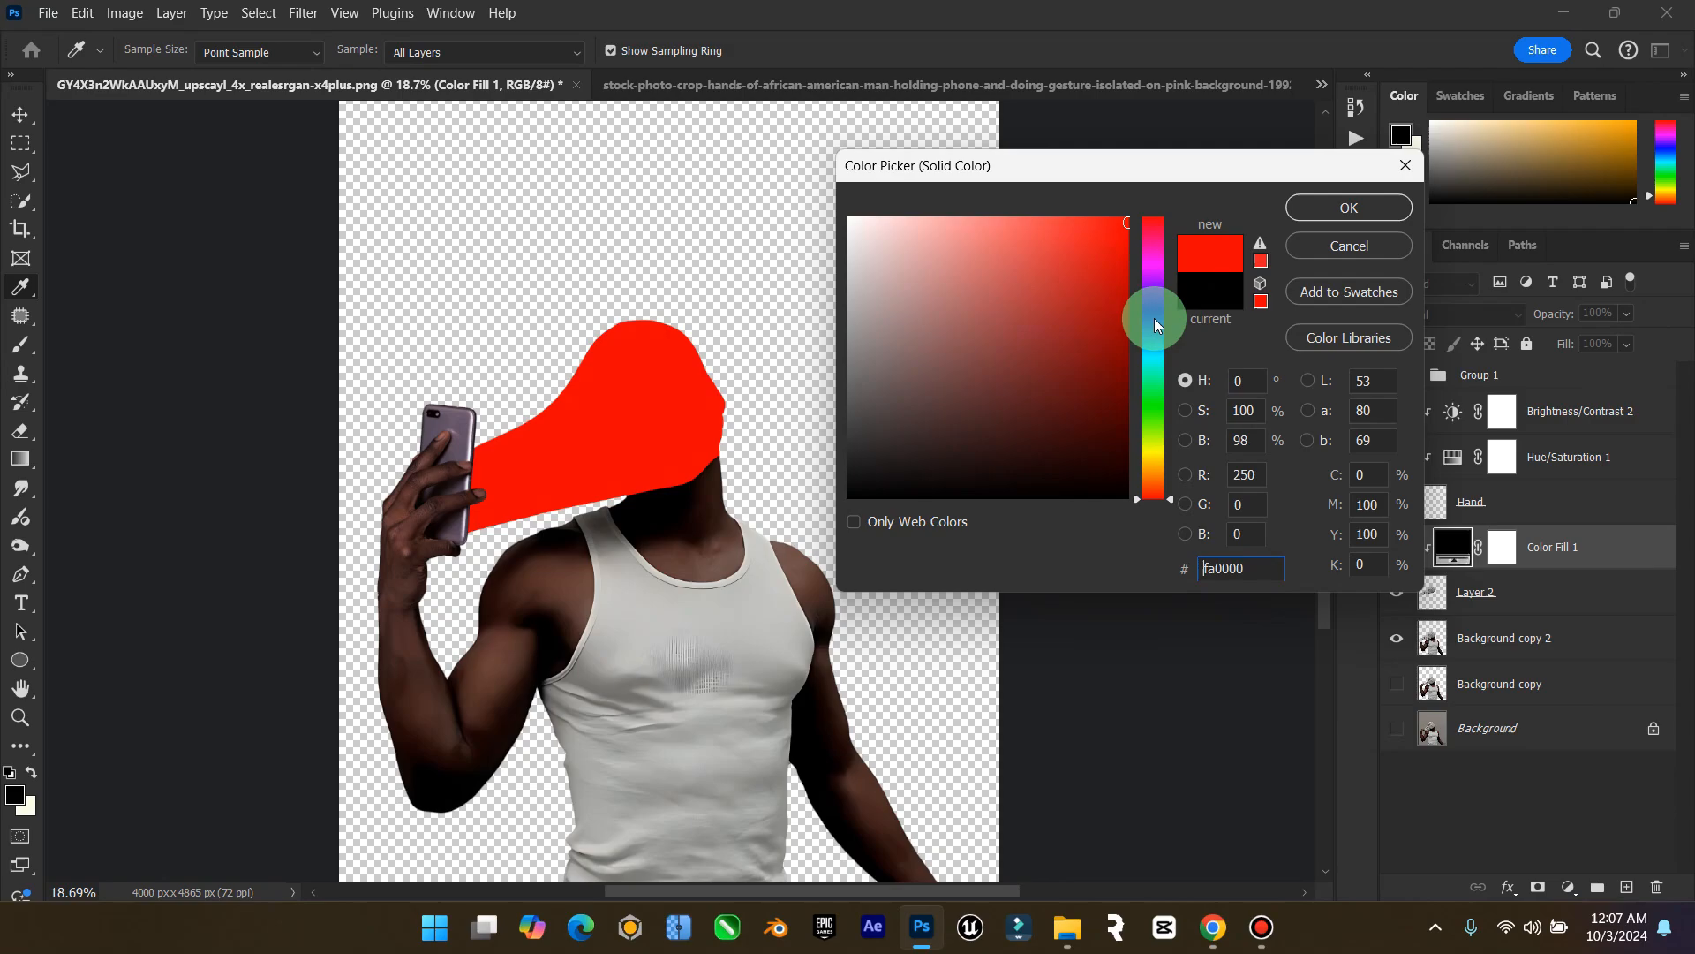
mouse_move(1153, 325)
mouse_down()
mouse_move(1151, 311)
mouse_move(1151, 331)
mouse_up()
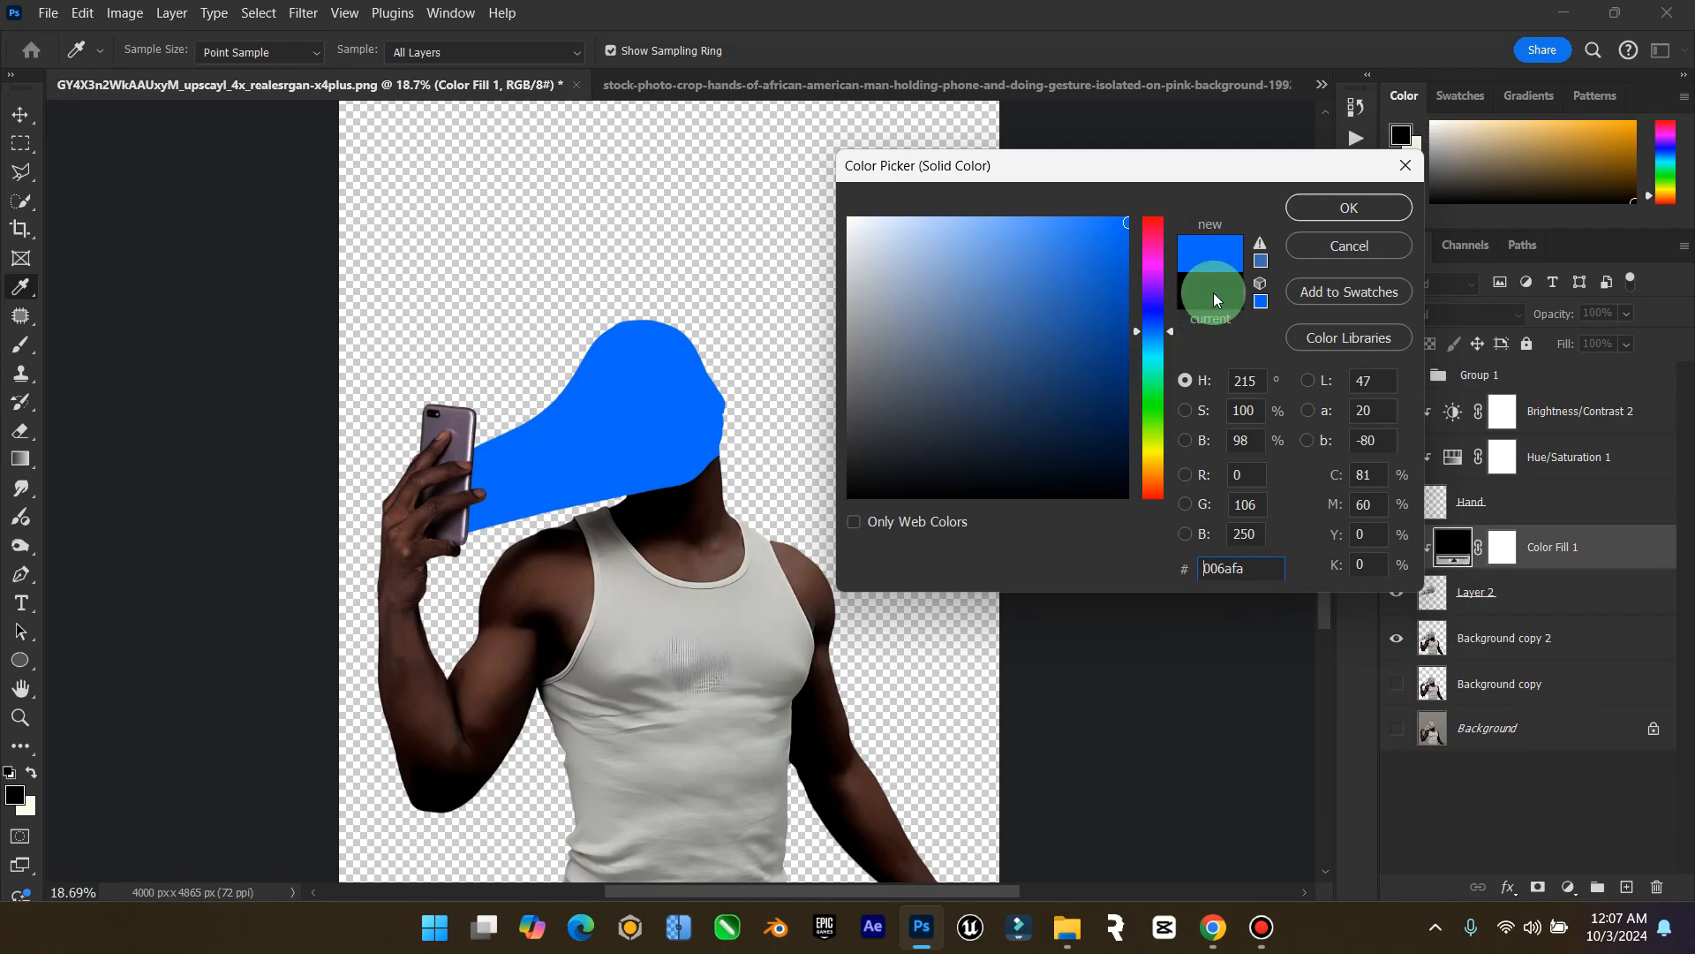
click(1348, 209)
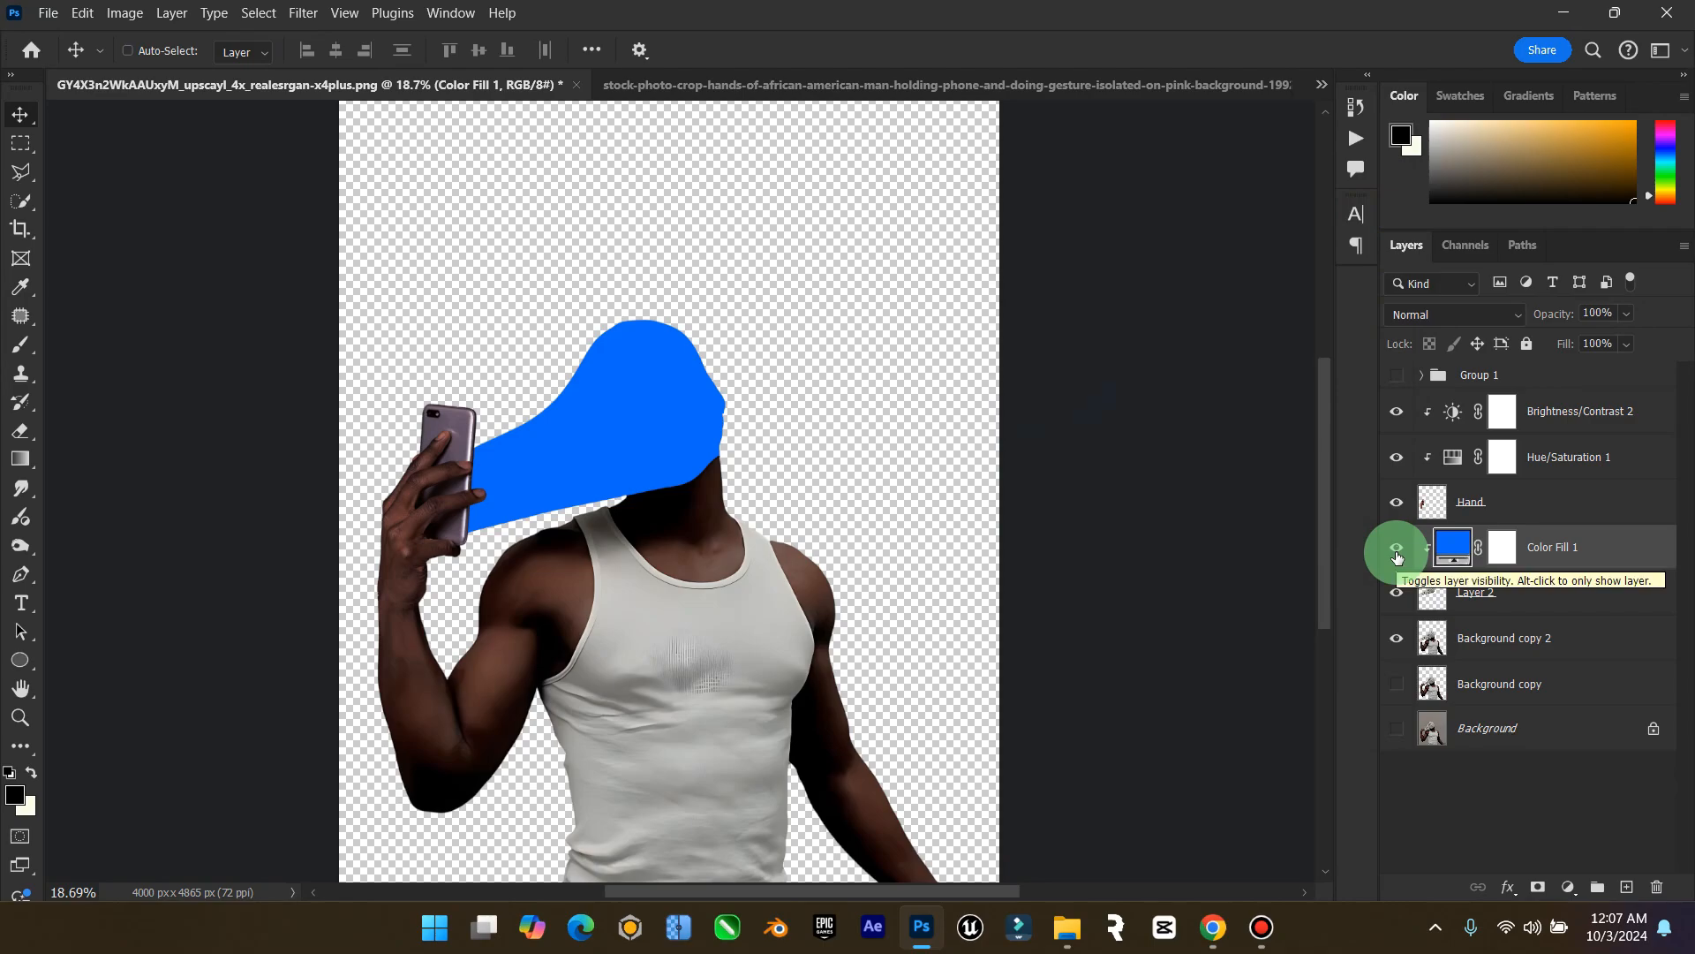
click(1484, 321)
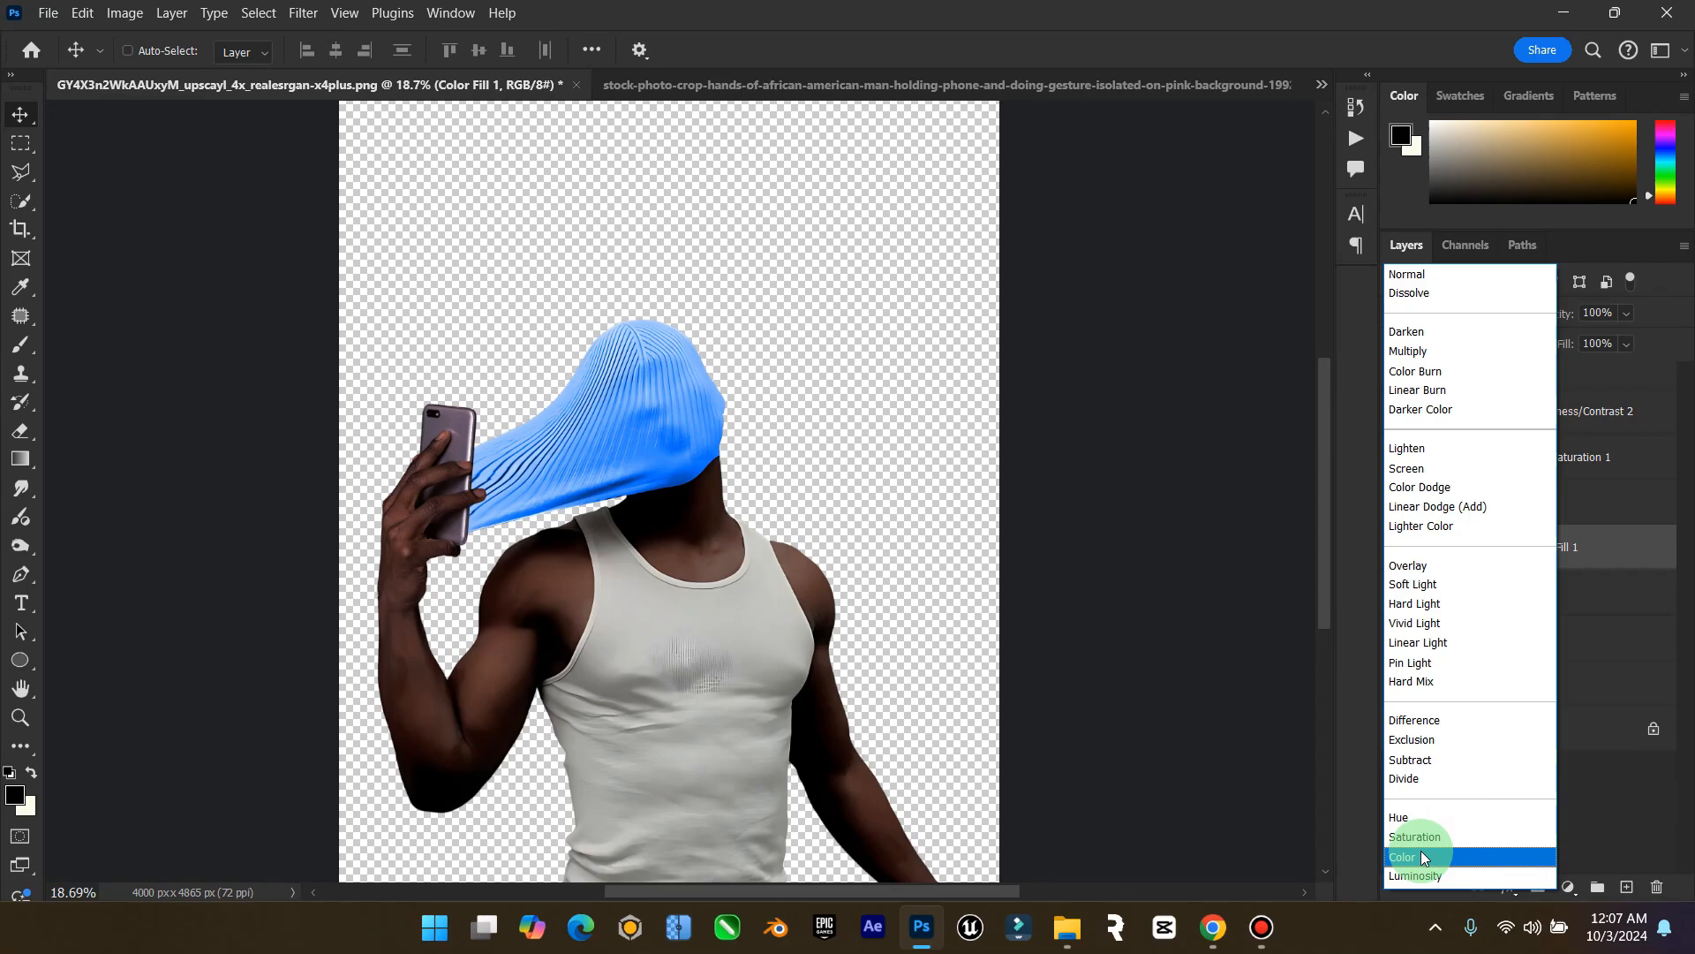
click(1433, 579)
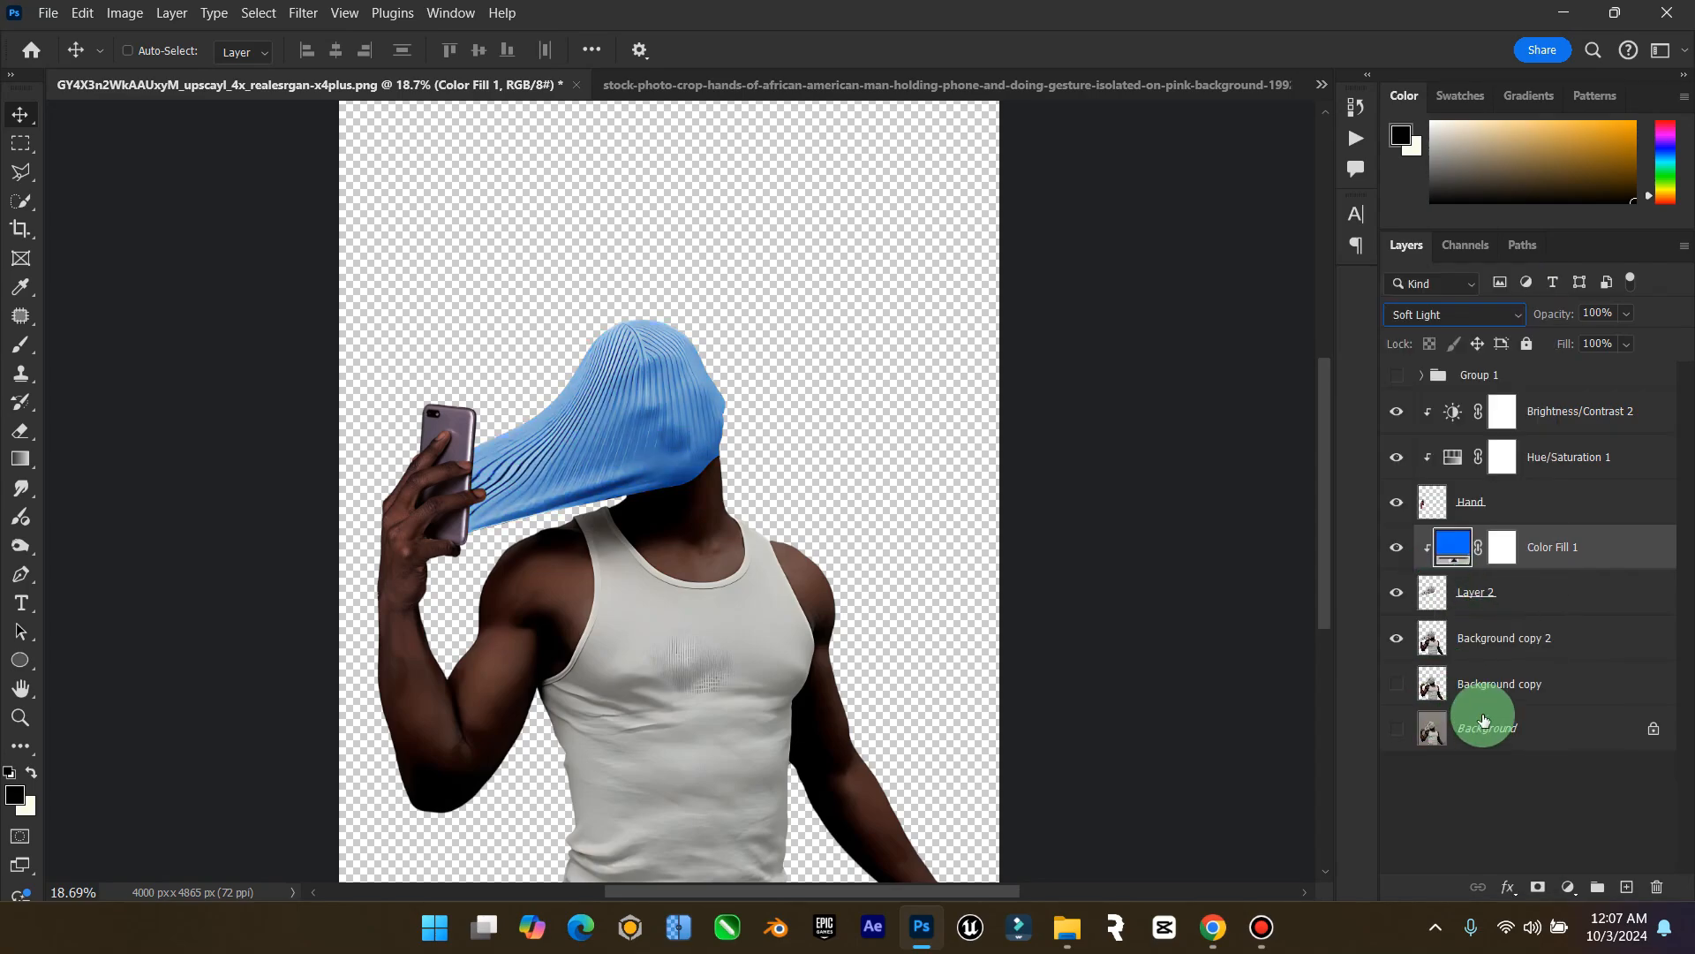
Add a Solid Color fill layer above Background copy as the backdrop, using blue 5b8dc0 sampled from the fabric
click(1501, 687)
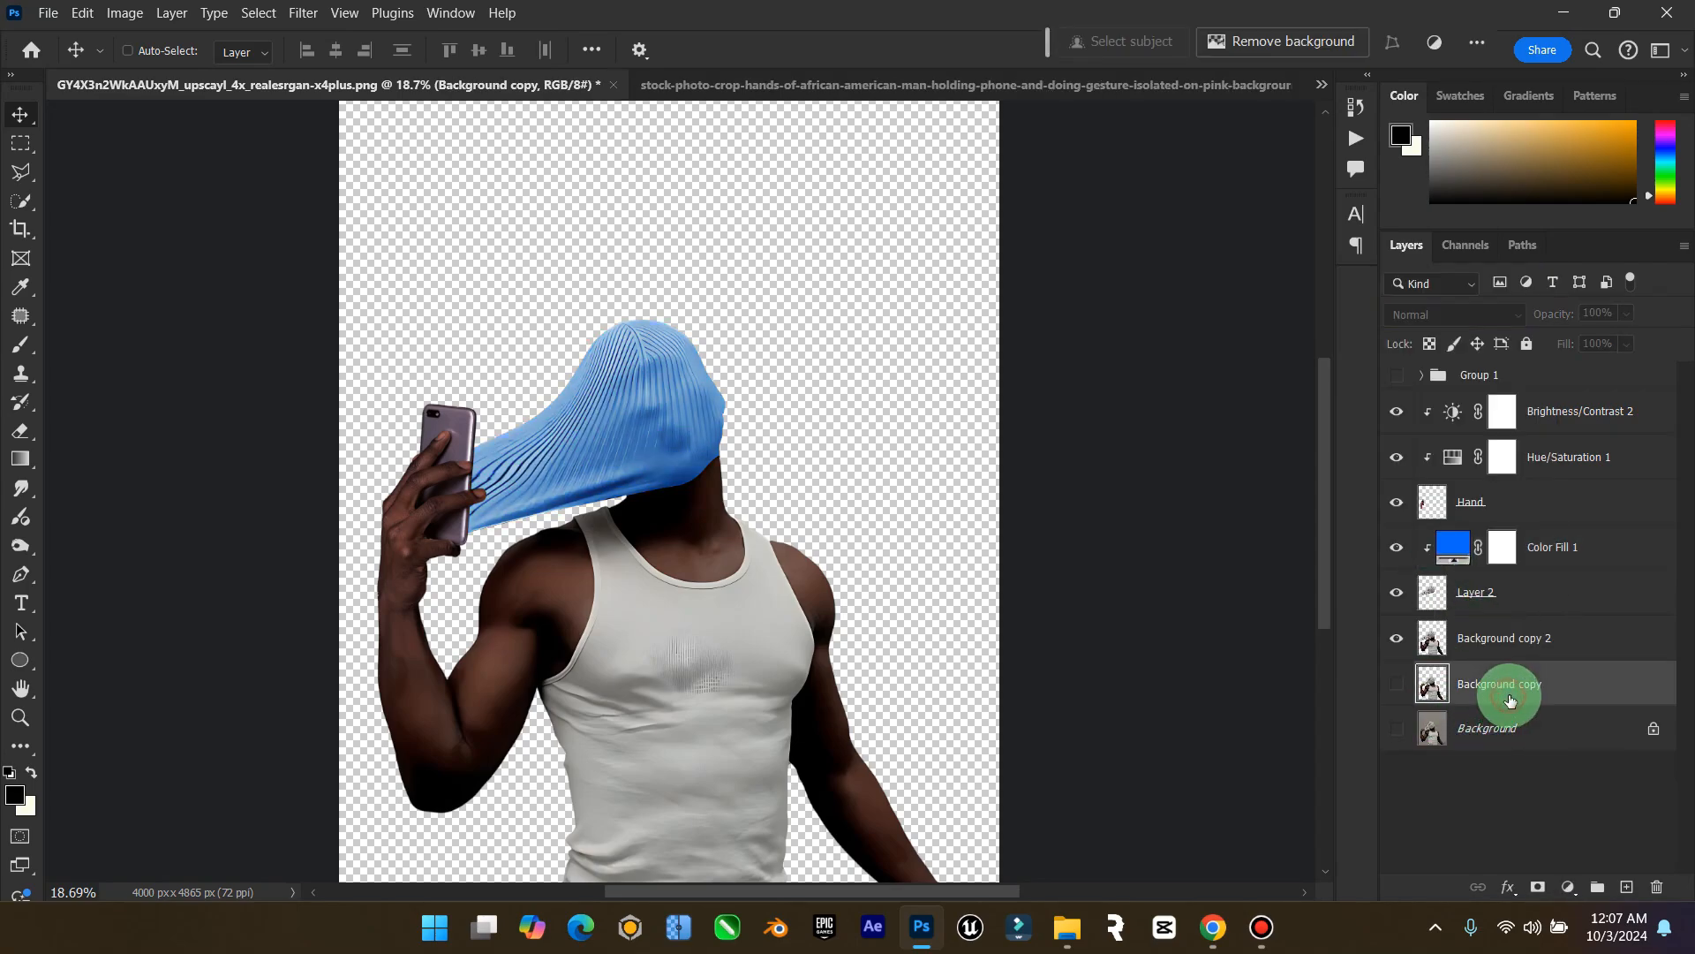
click(1630, 887)
click(1568, 888)
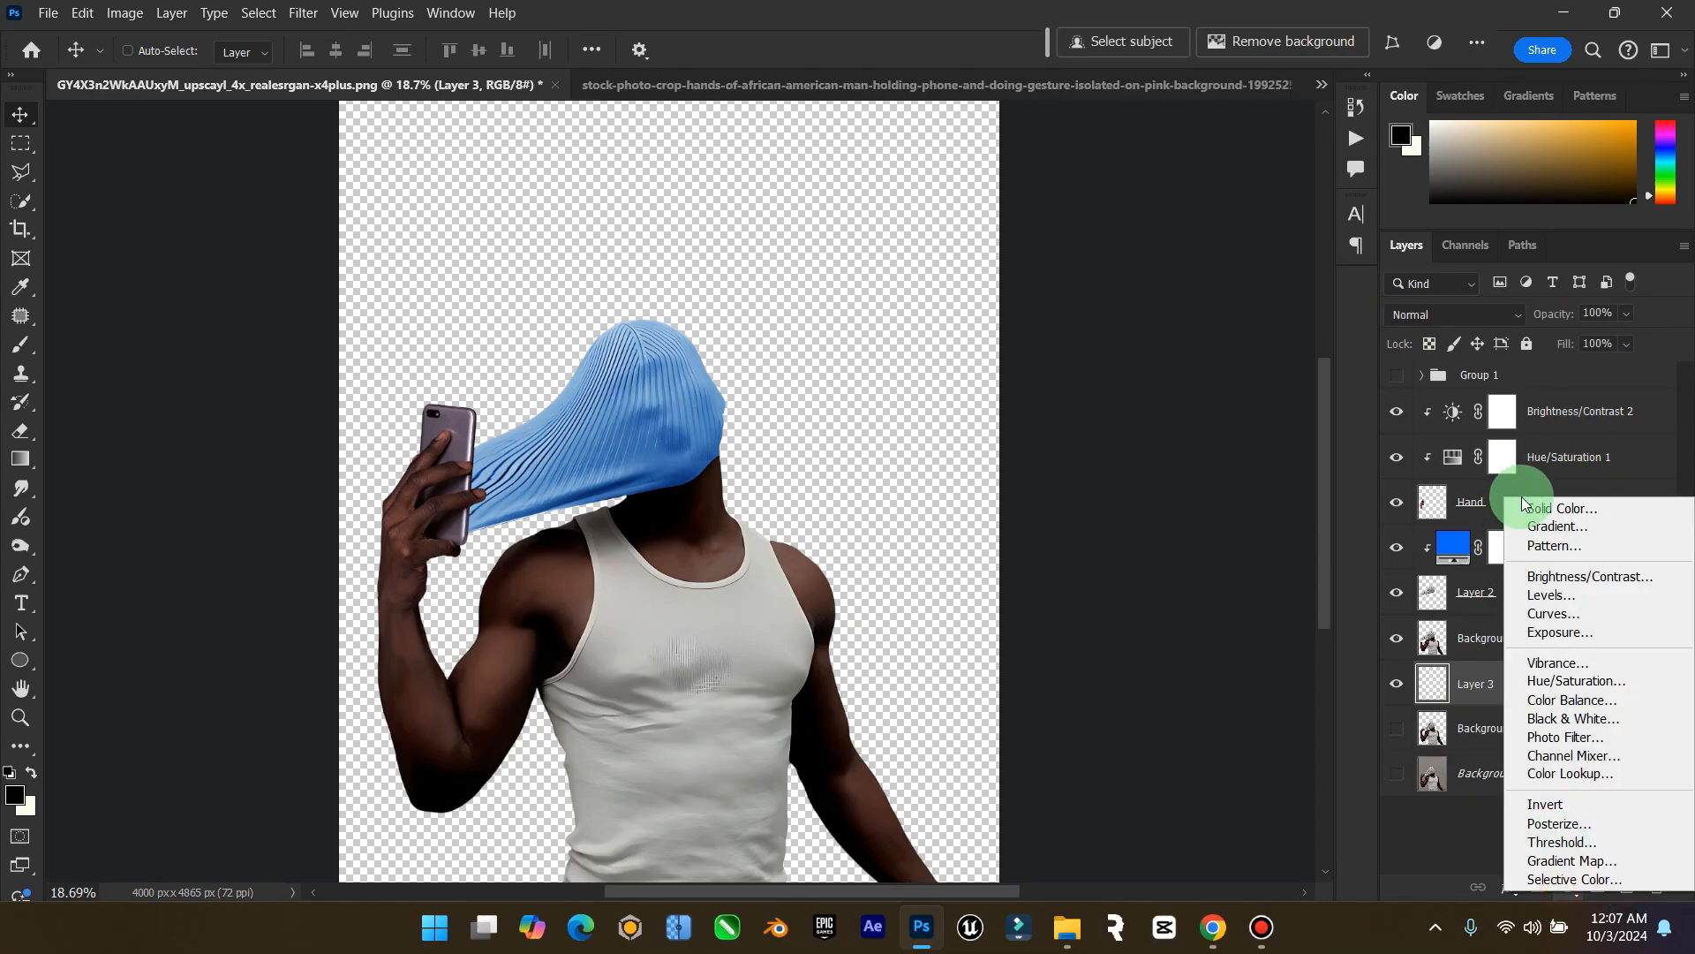
click(1554, 507)
click(688, 459)
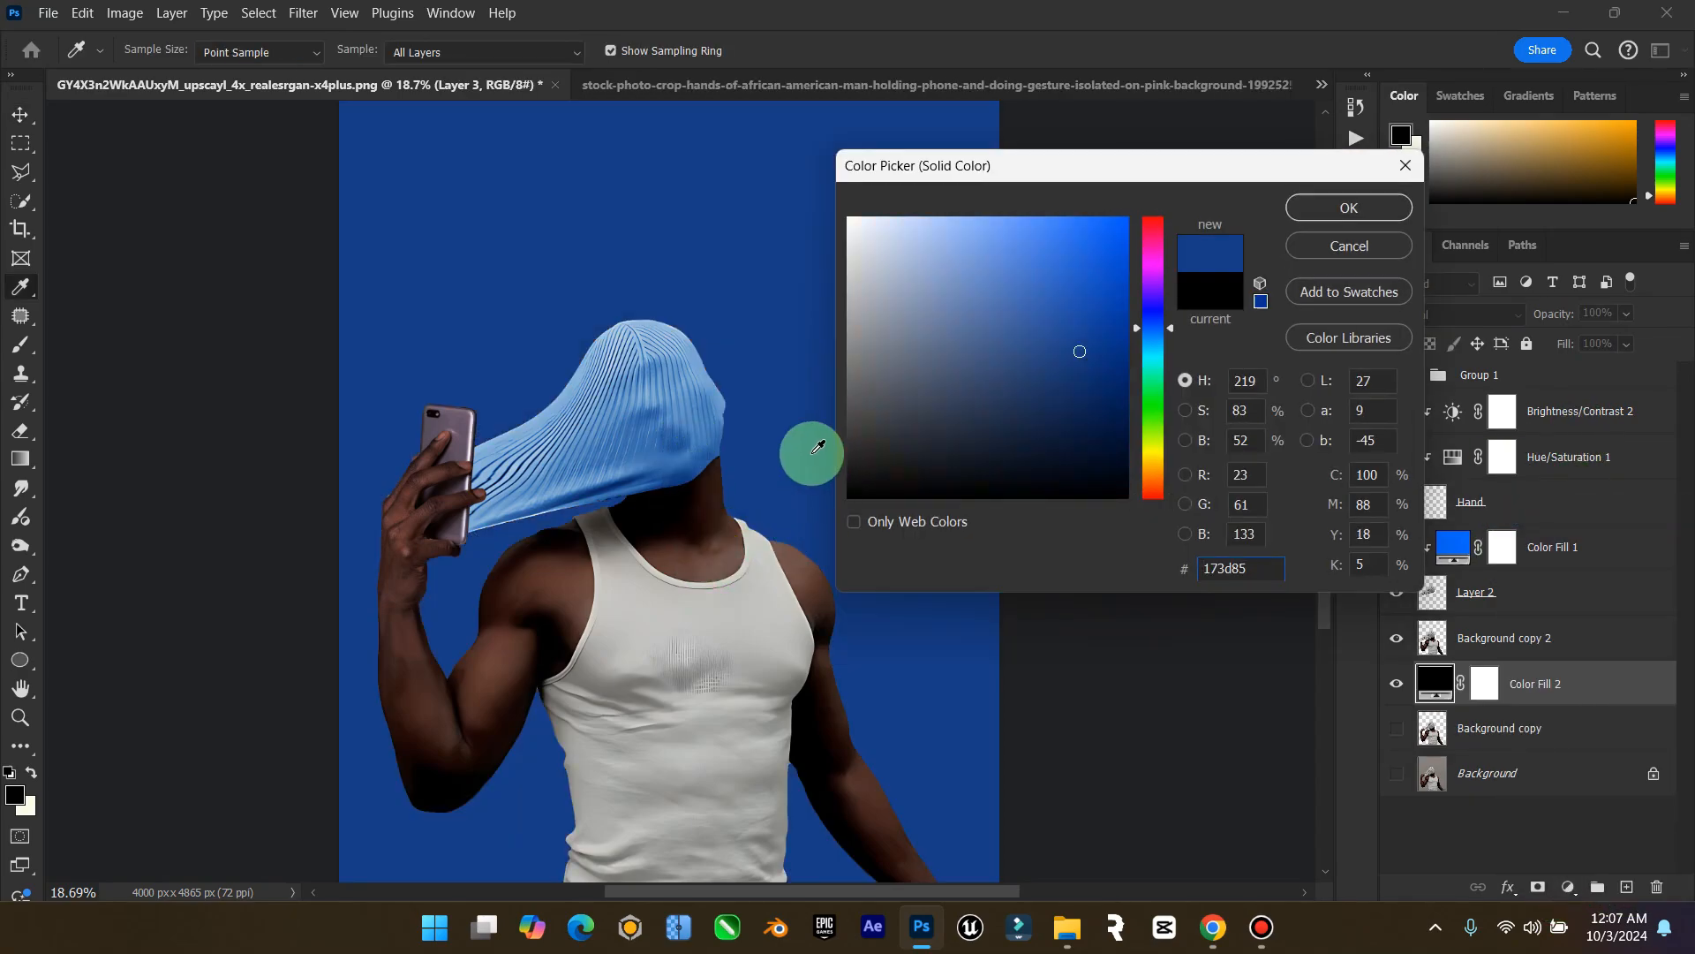
click(617, 431)
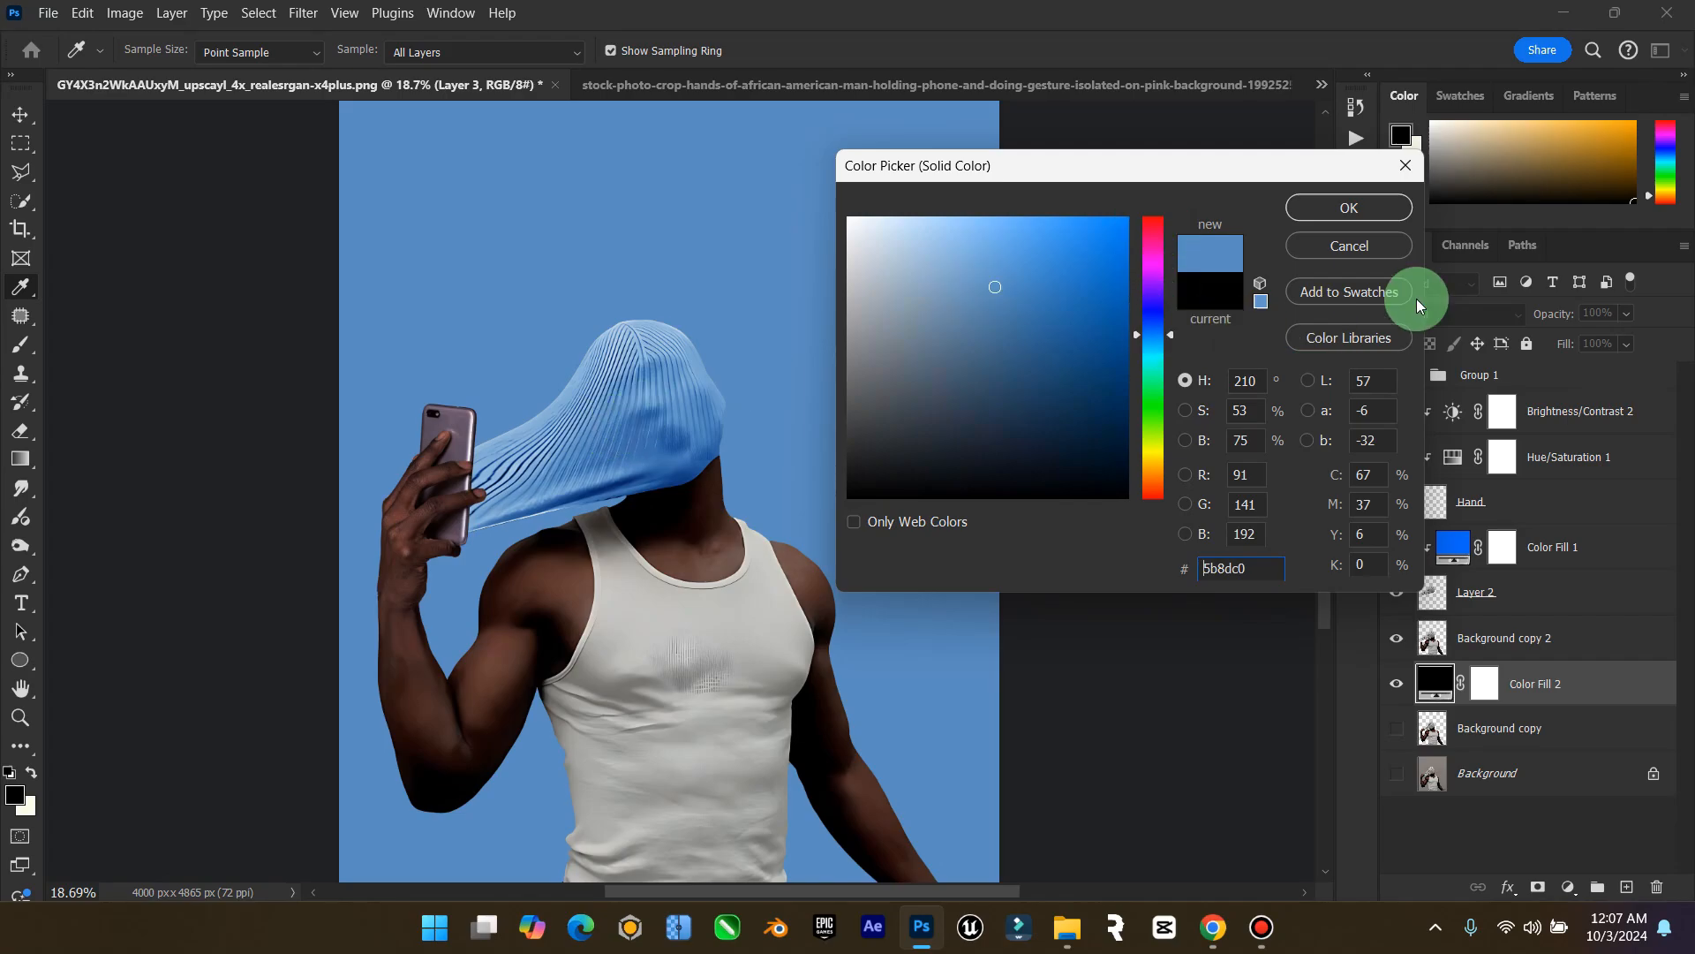
click(1351, 212)
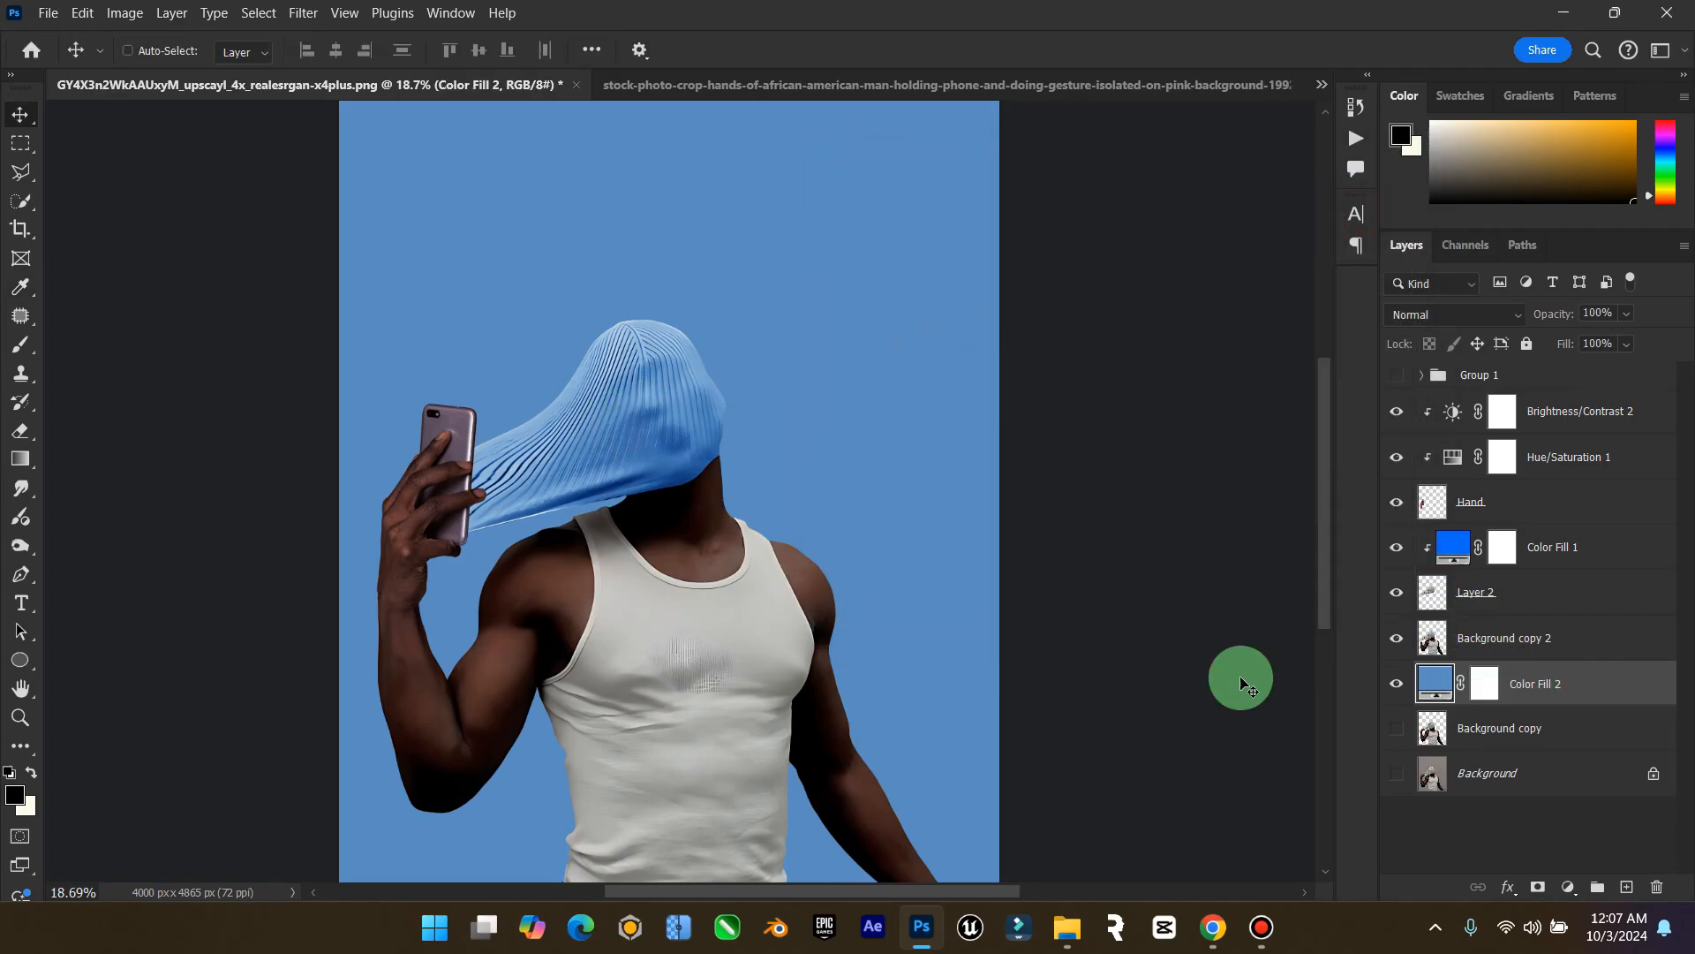
Set the foreground color to pale blue b1daff by sampling the fabric and lightening the shade
click(31, 775)
click(15, 794)
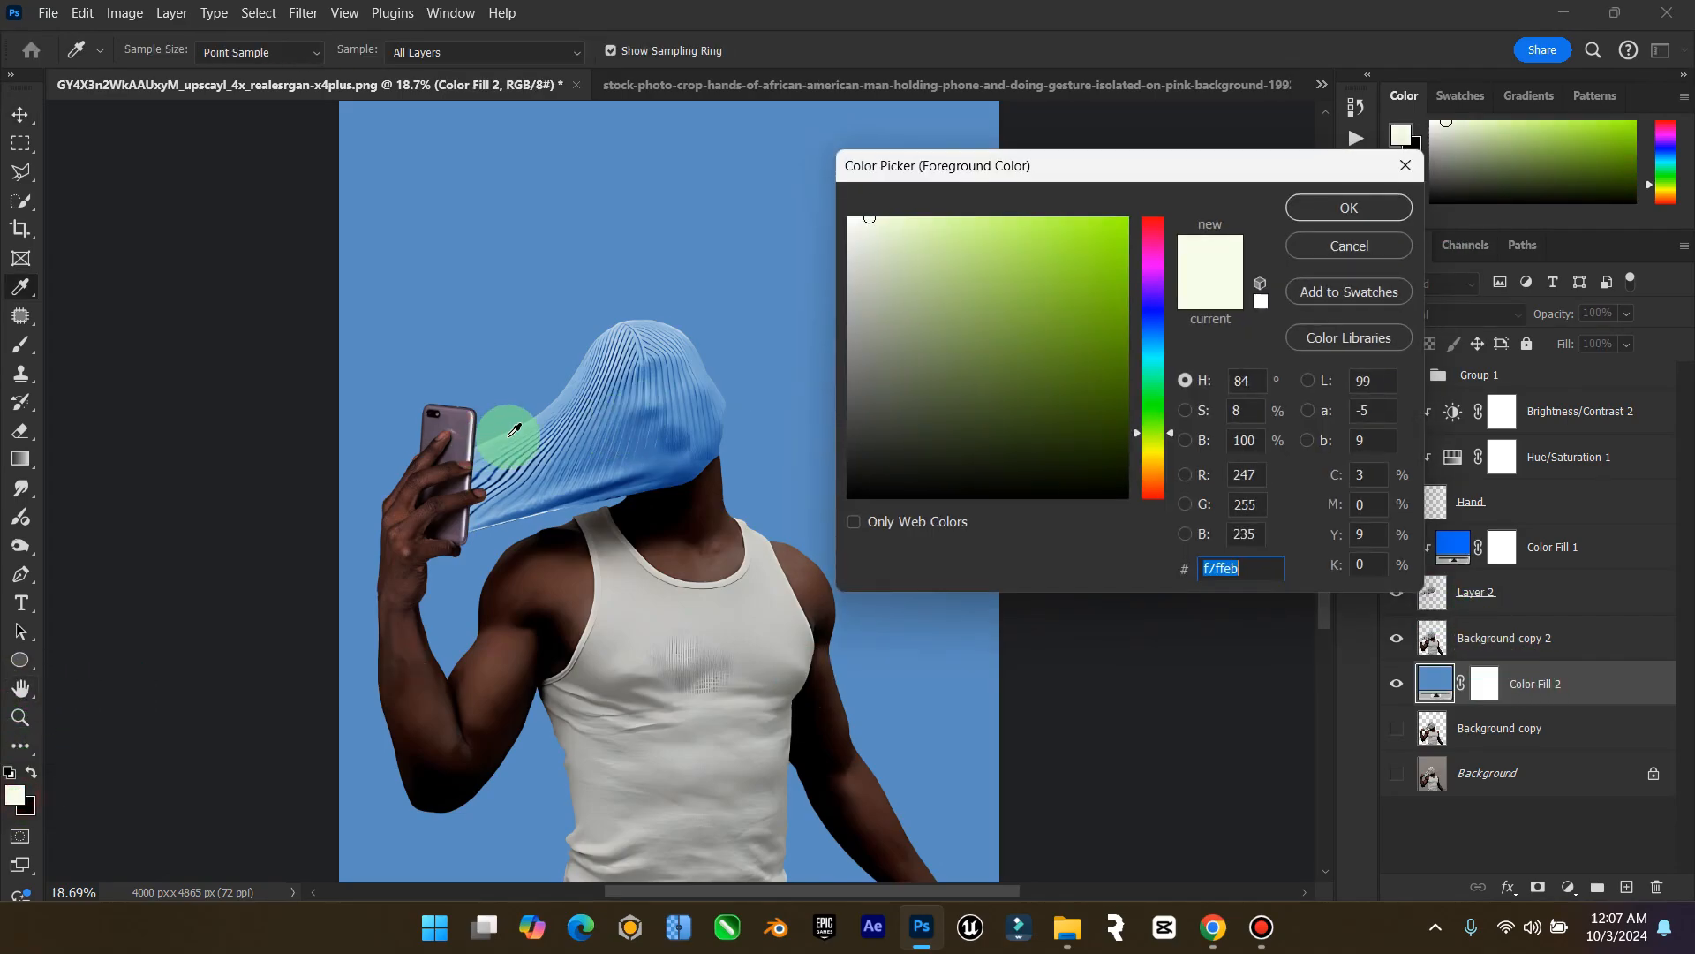
click(576, 430)
drag(977, 234, 934, 203)
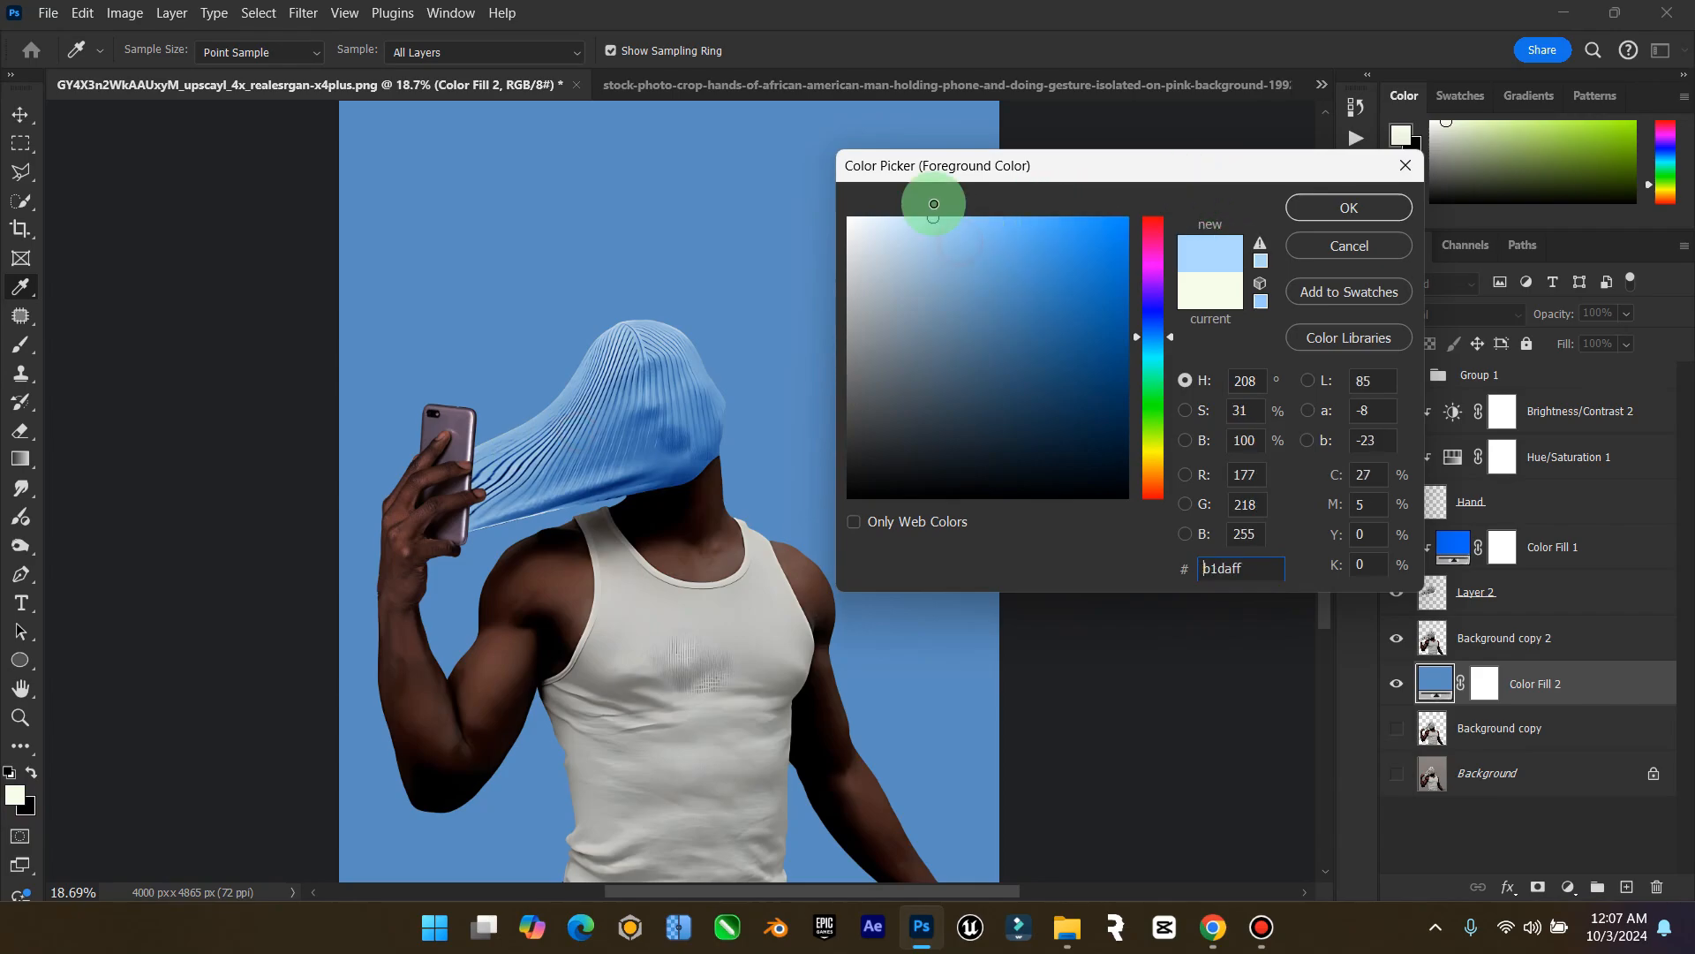
click(1290, 207)
Paint a soft pale-blue glow behind the man on a new layer above the backdrop fill, using a 4300 px brush
click(21, 344)
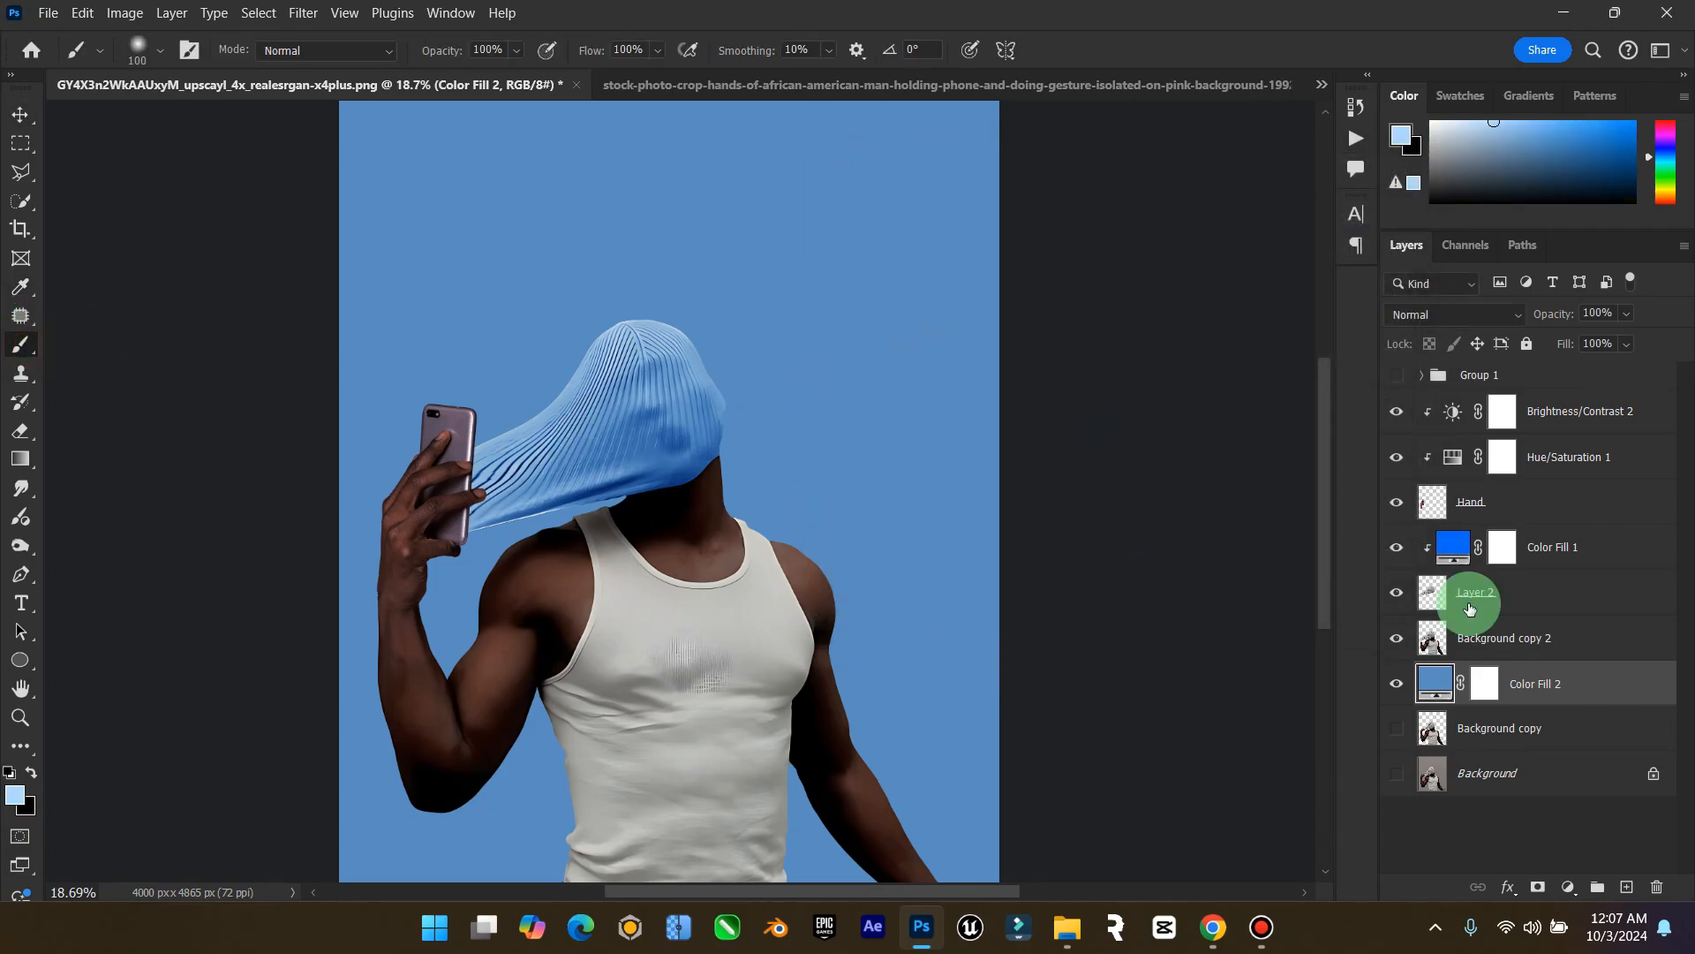
click(1626, 886)
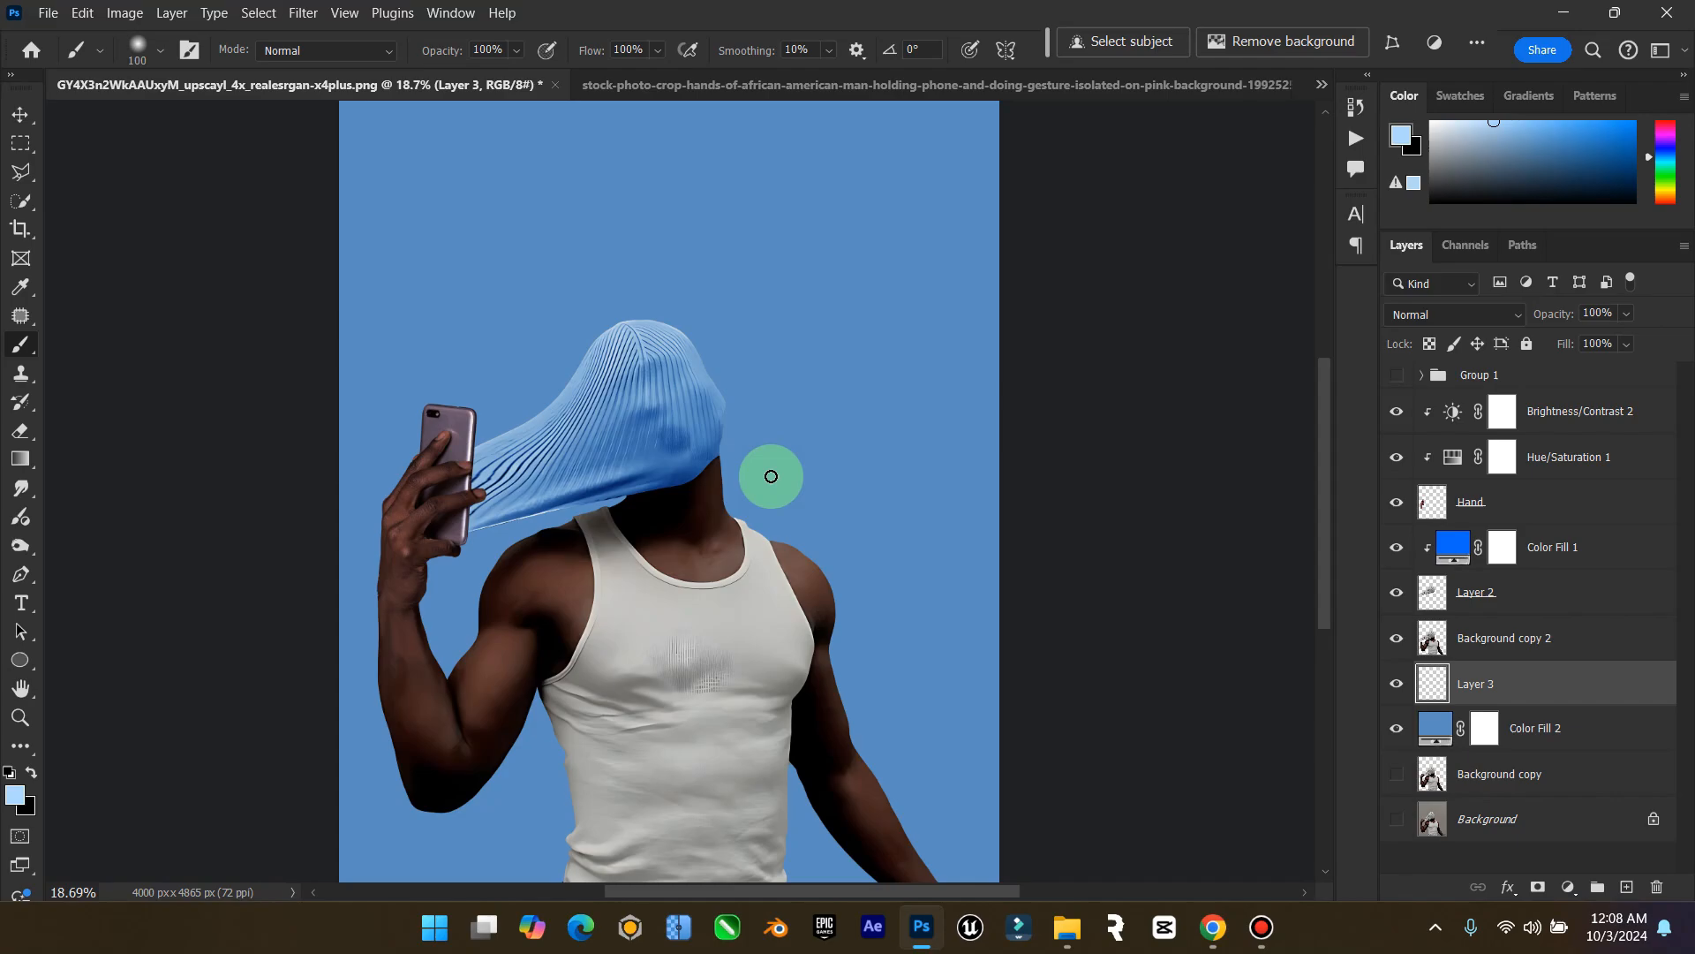
key(bracketright)
key(bracketright)
key(bracketright)
key(bracketright)
key(bracketright)
key(bracketright)
key(bracketright)
key(bracketright)
key(bracketright)
key(bracketright)
key(bracketright)
key(bracketright)
key(bracketright)
key(bracketright)
key(bracketright)
key(bracketright)
key(bracketright)
key(bracketright)
key(bracketright)
key(bracketright)
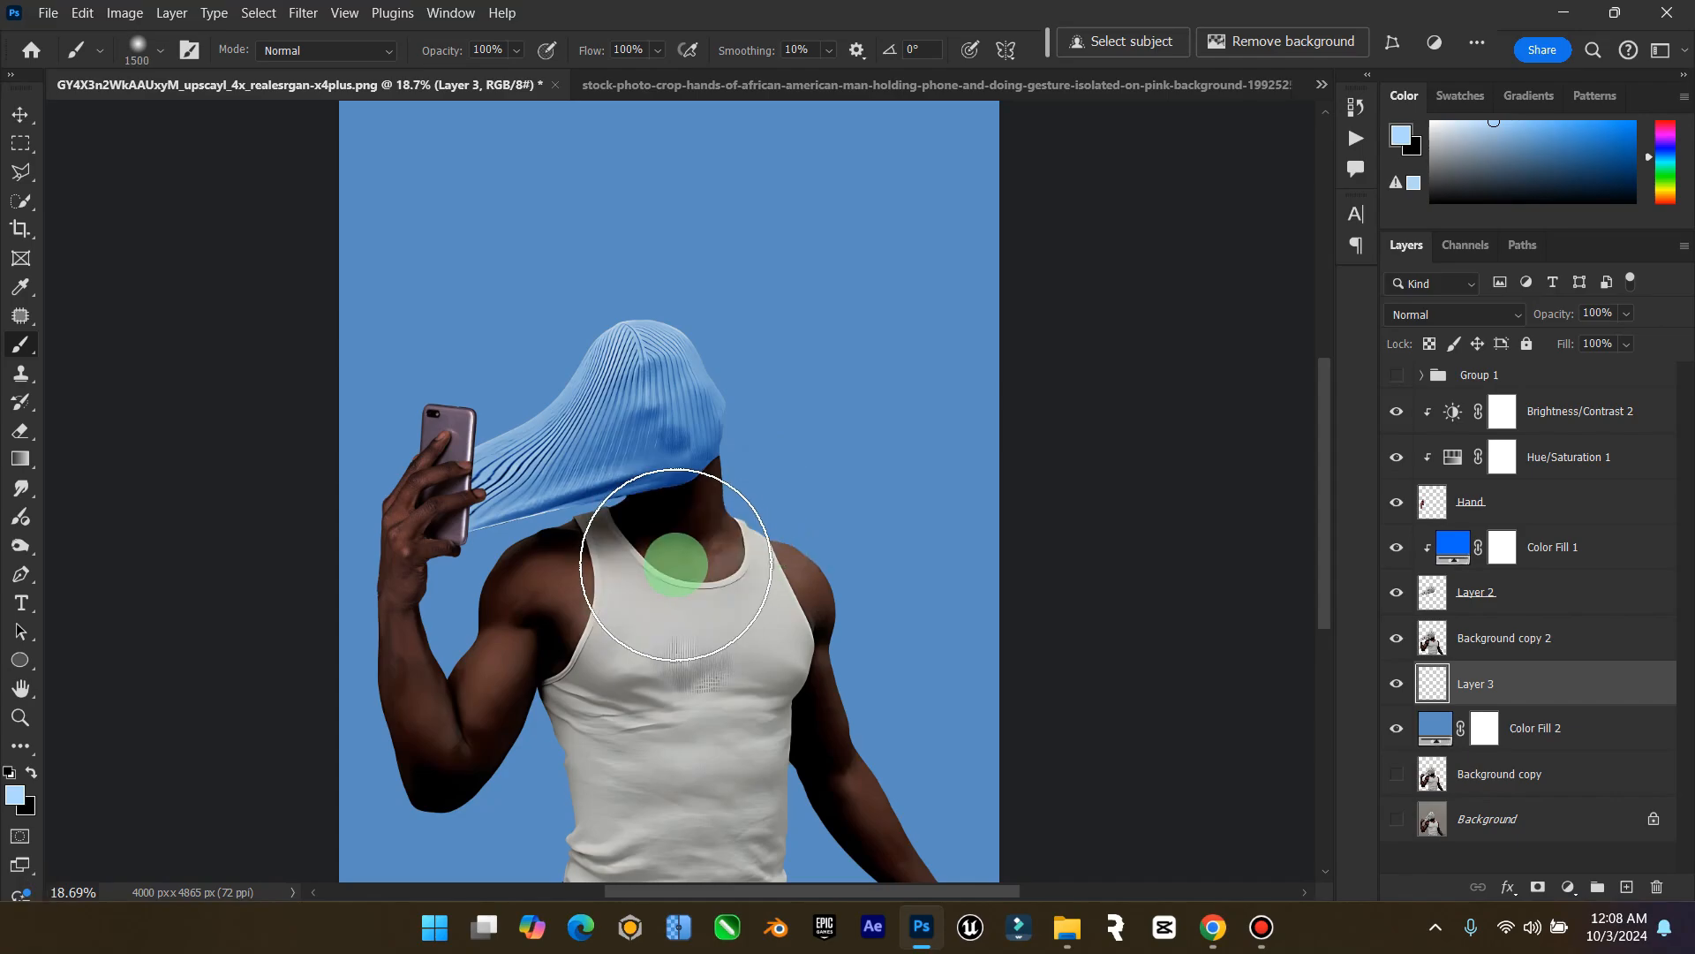
click(689, 547)
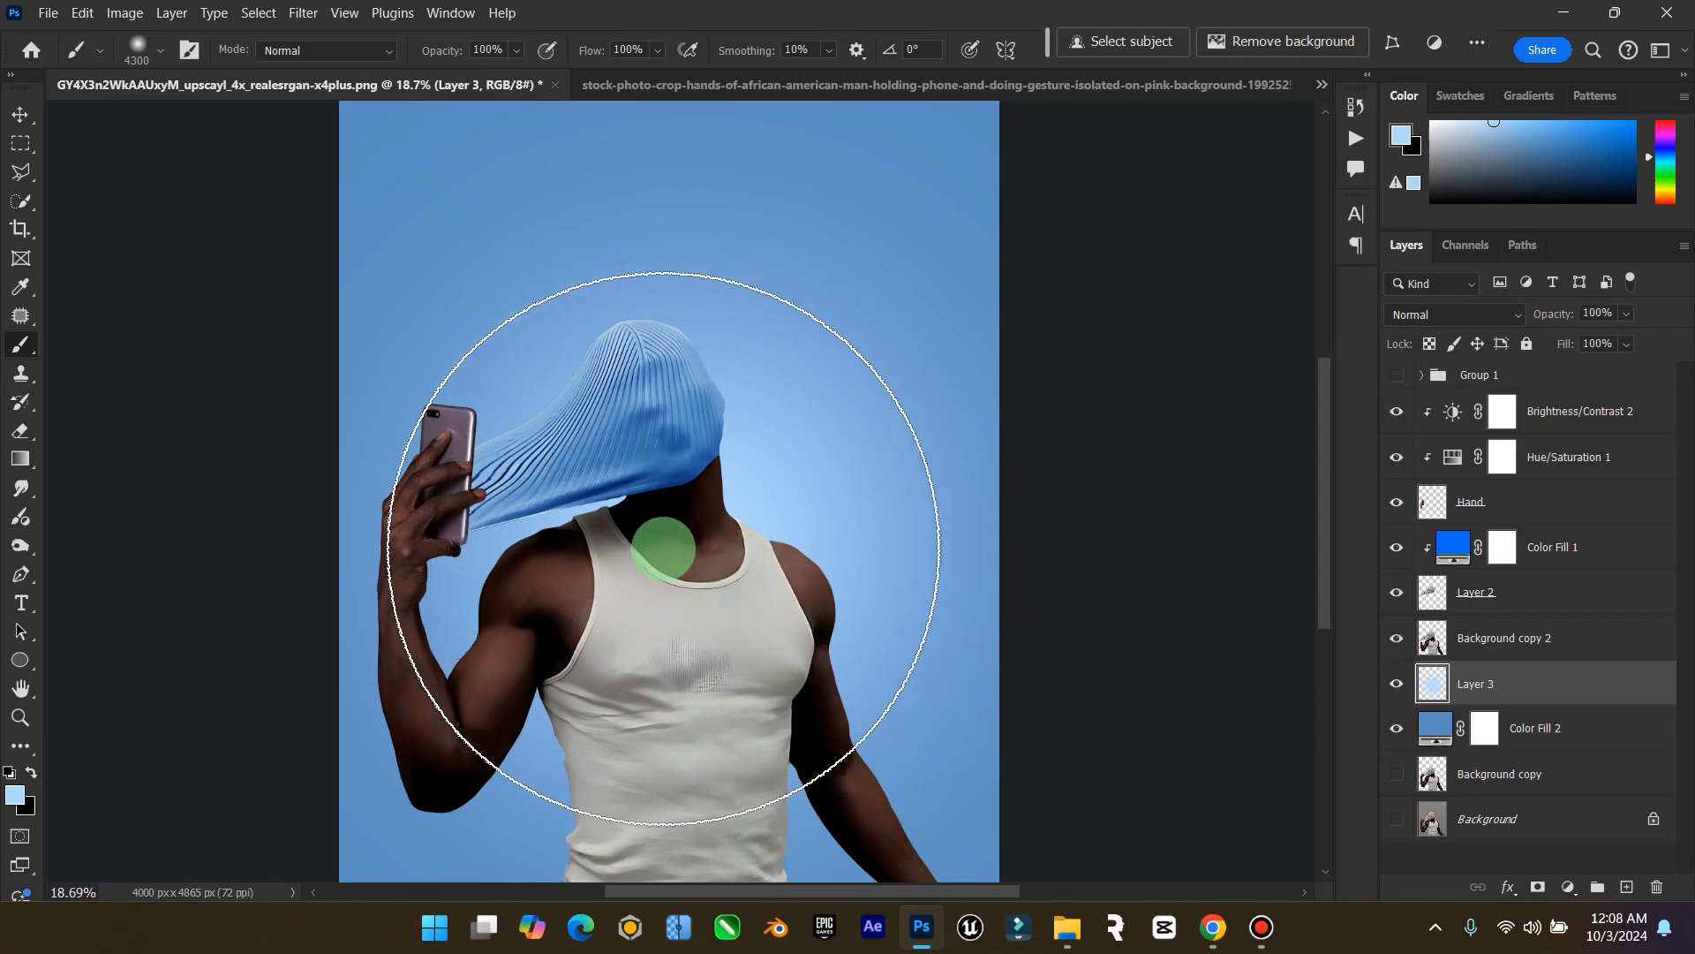
click(719, 390)
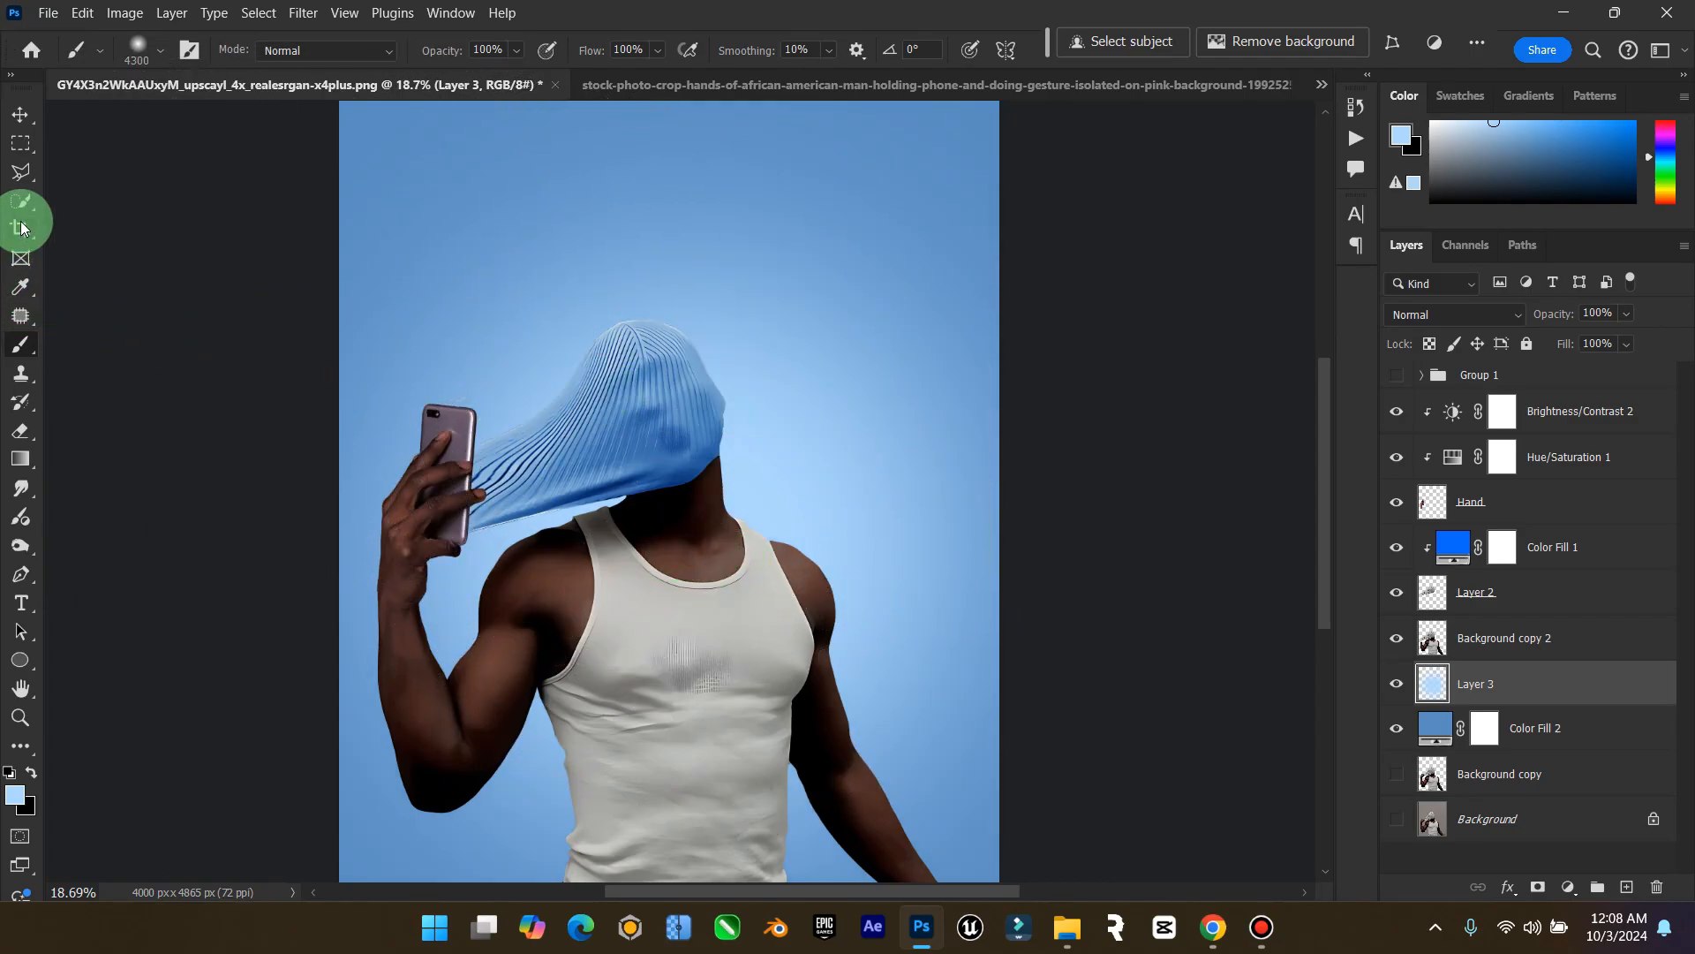
click(20, 114)
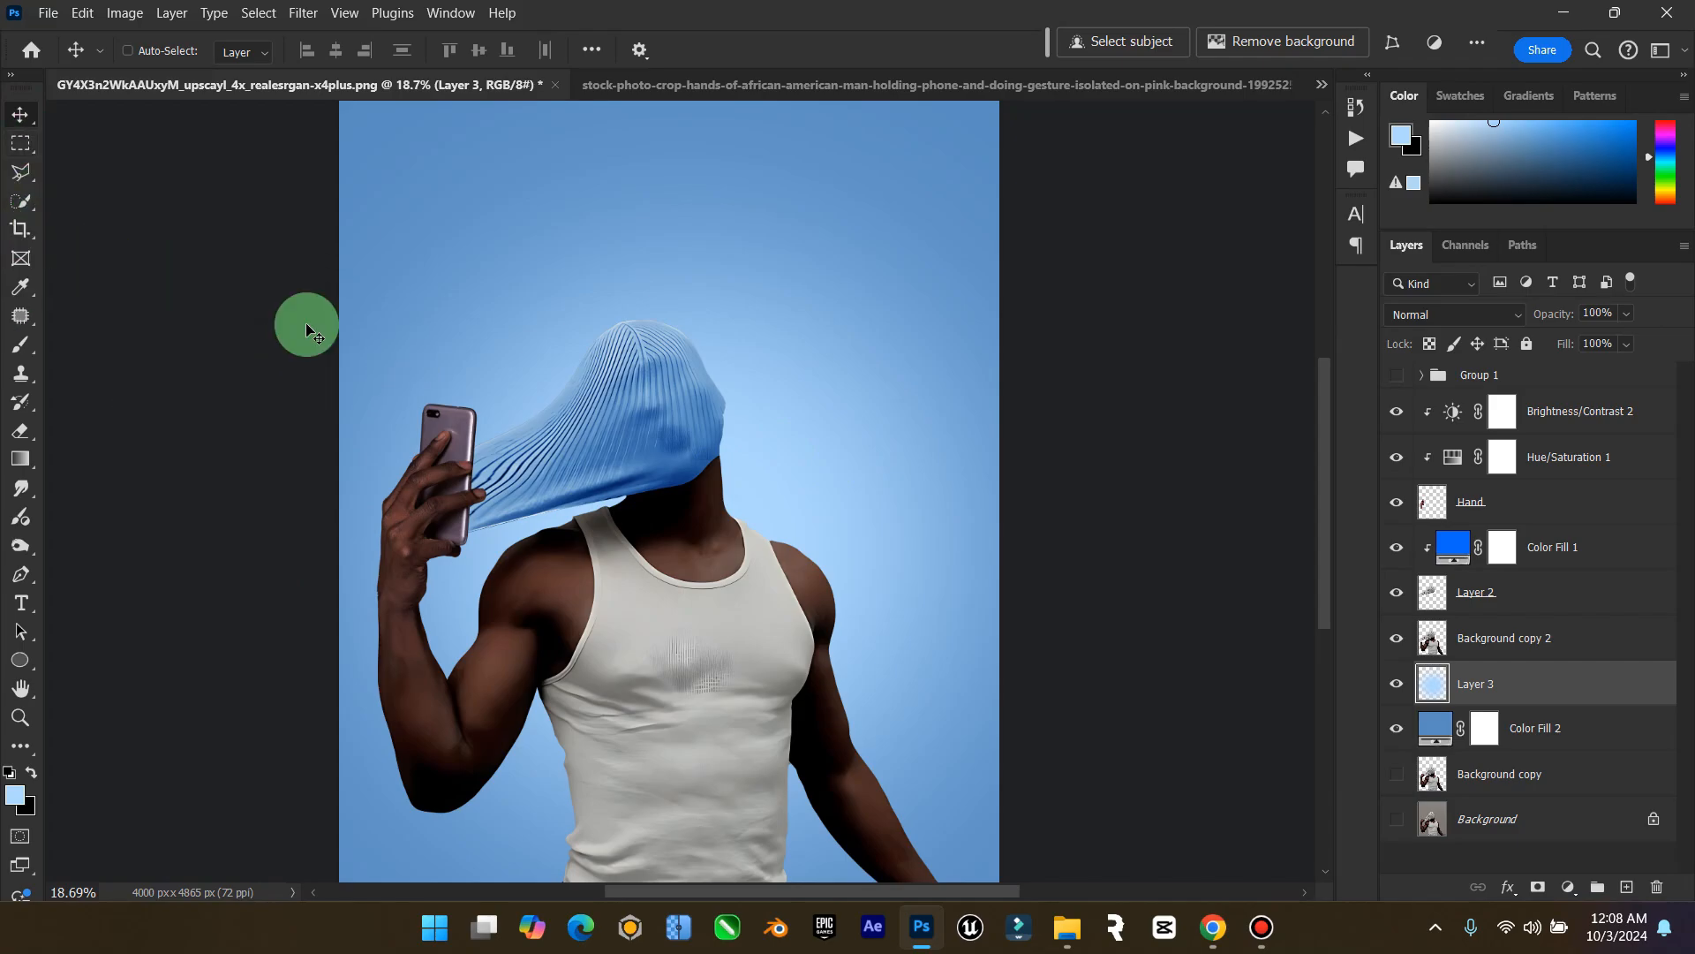
Start saving the document and choose the Elzenitho PSD folder inside Elzenitho Hub on the Desktop
key(ctrl)
key(ctrl+s)
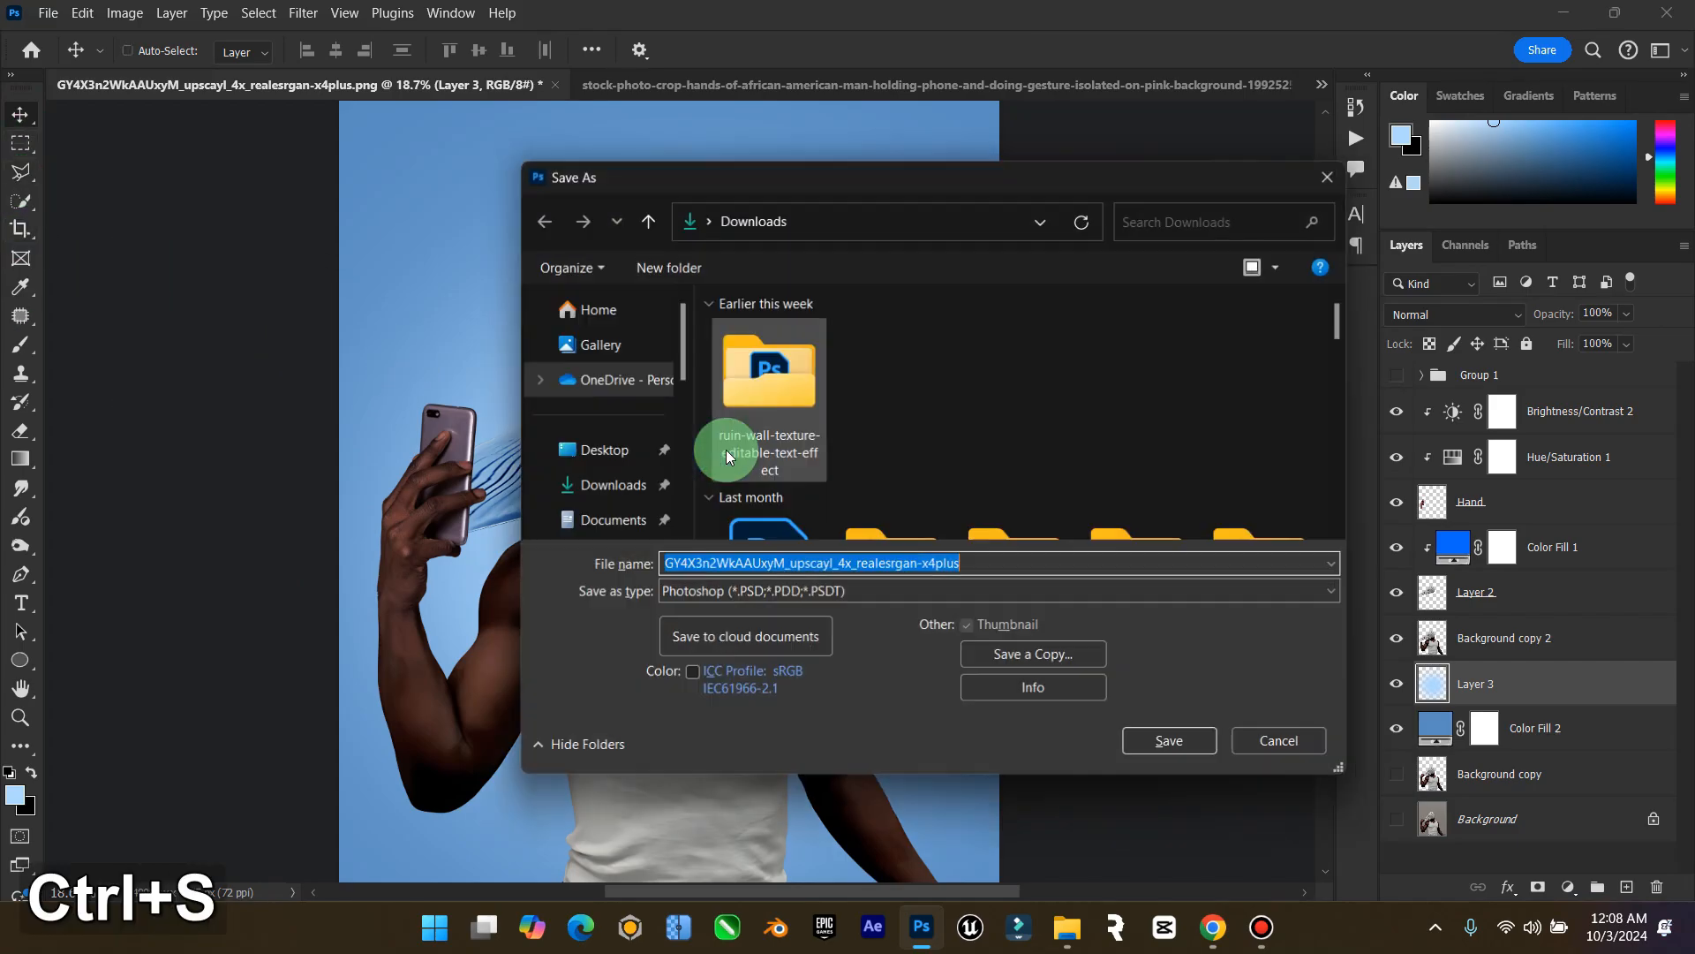
click(611, 450)
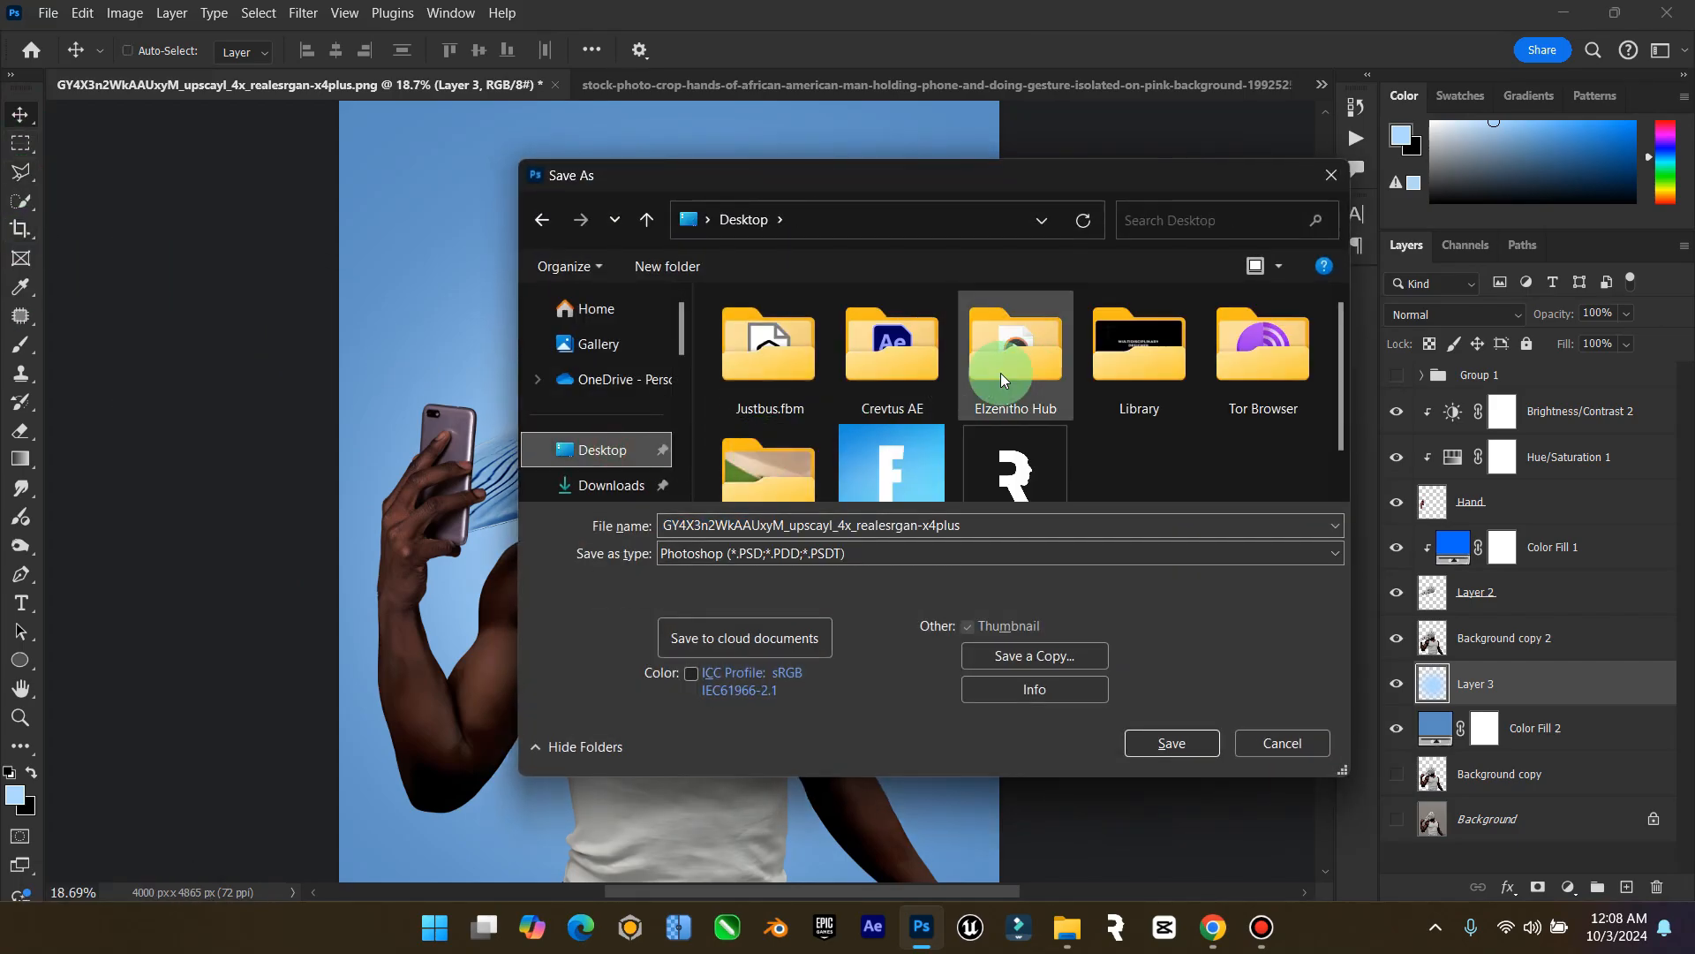
double_click(1002, 379)
double_click(1017, 378)
Name the file Phone Addiction and save it as a Photoshop document
double_click(787, 528)
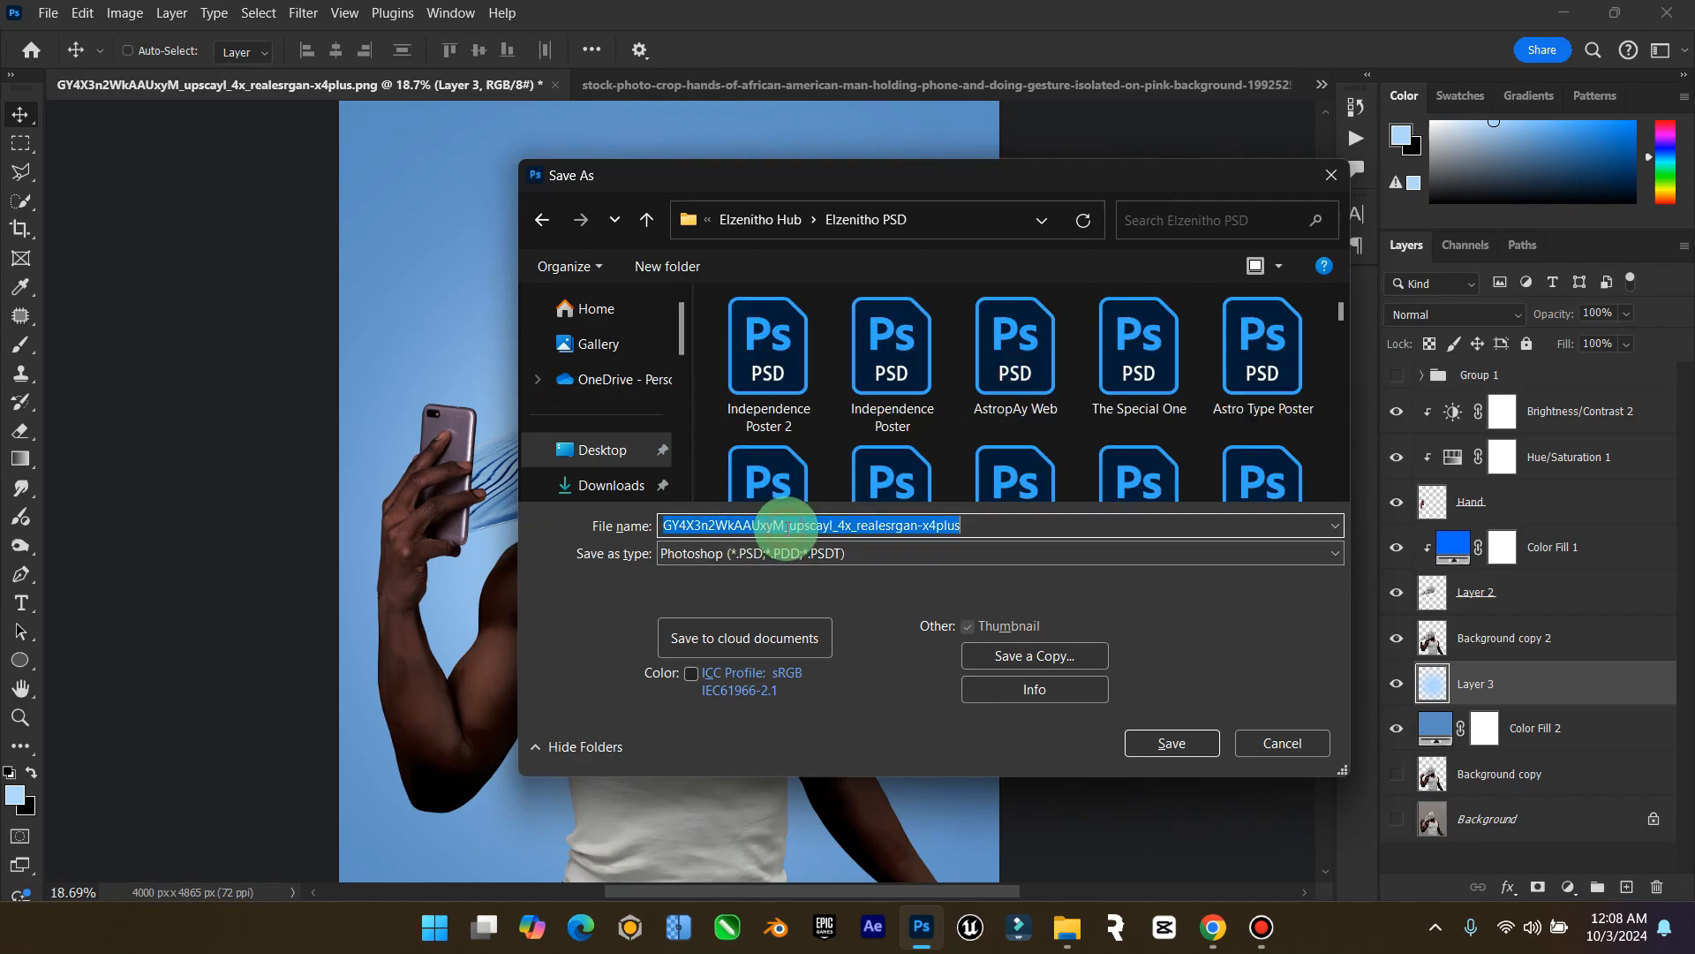
text(Suckd)
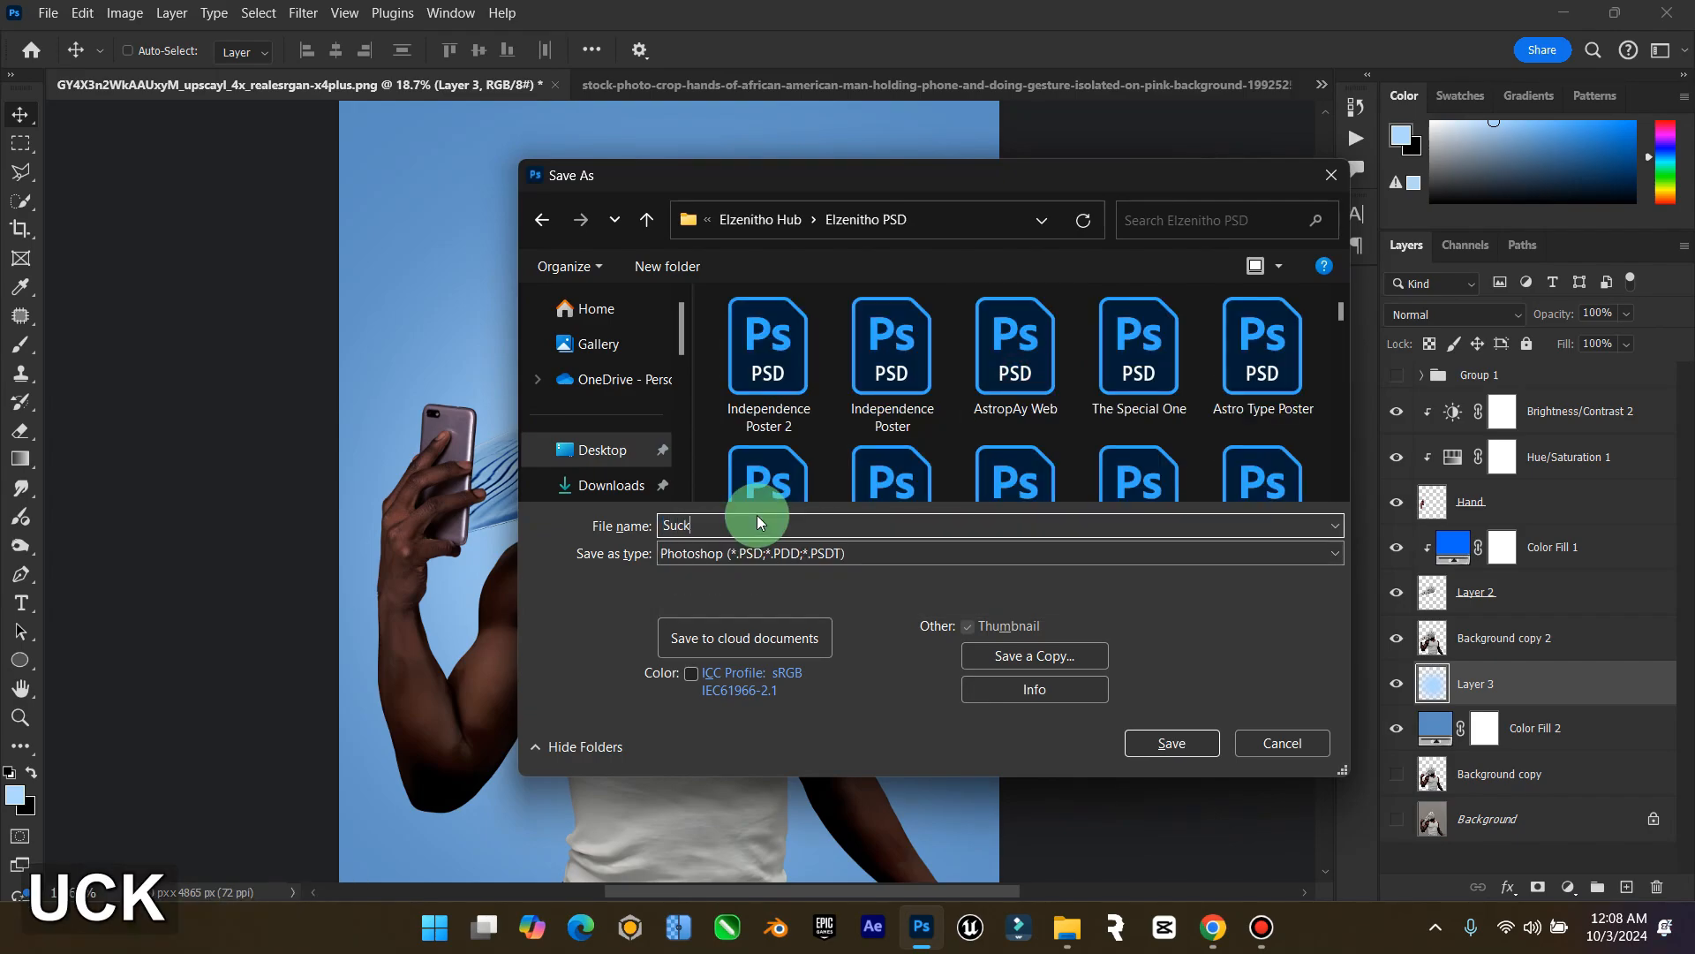
key(ctrl+BackSpace)
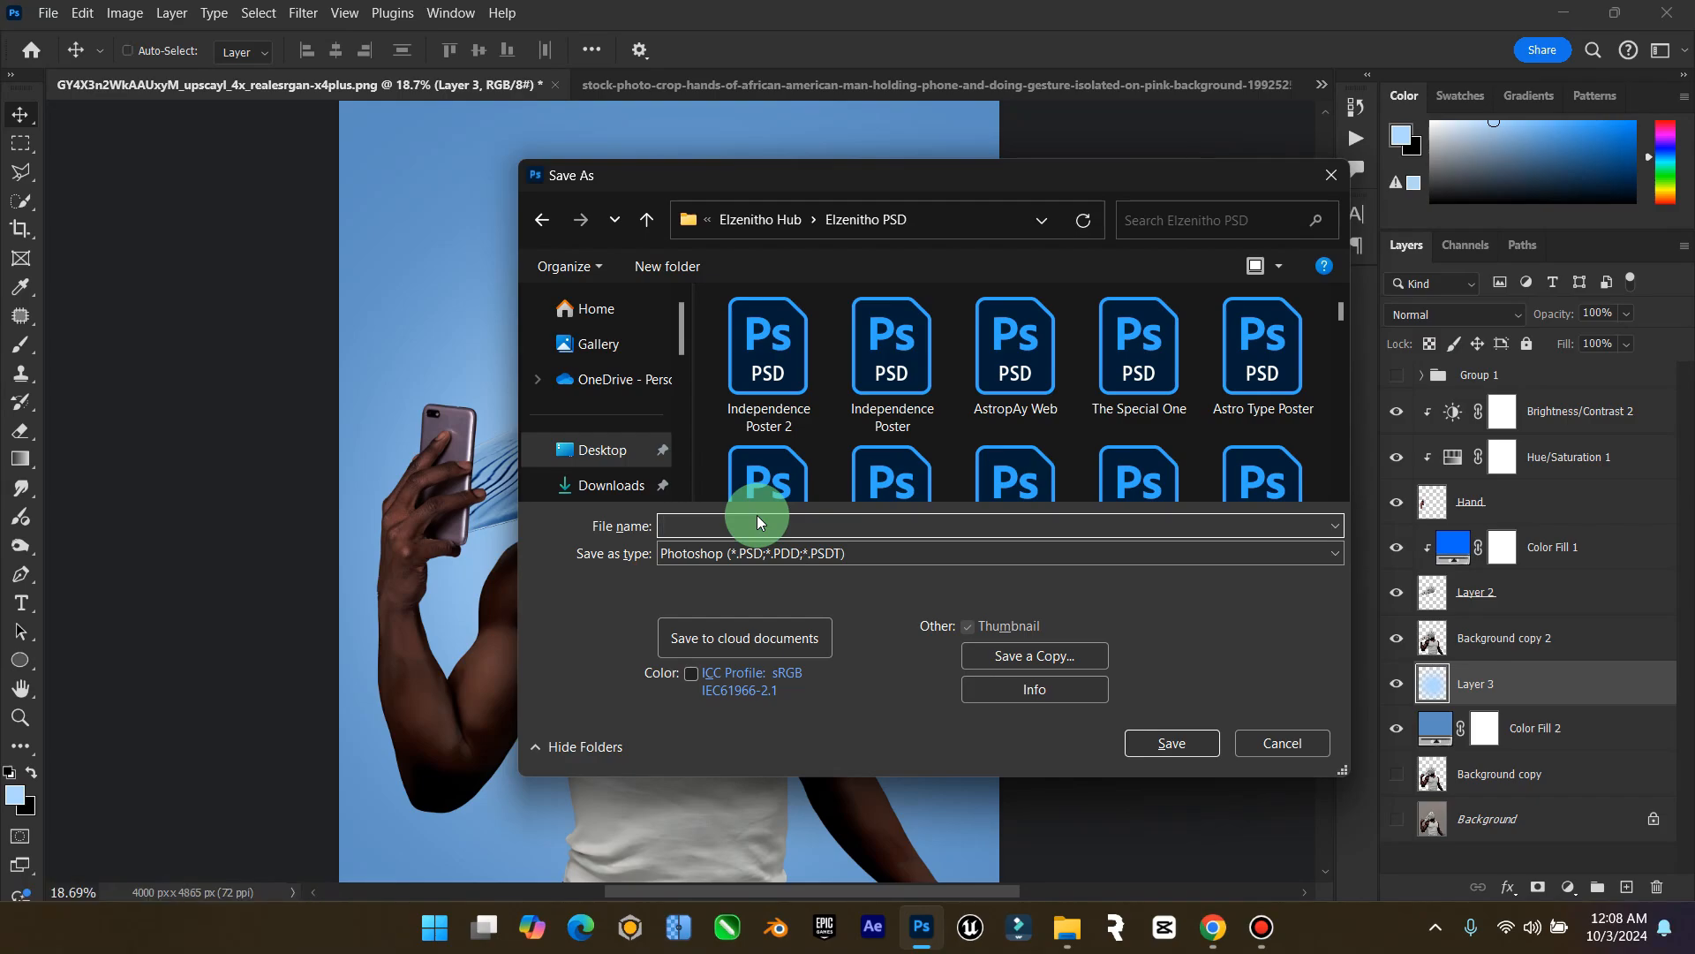
key(Caps_Lock)
text(P)
key(Caps_Lock)
text(hone)
key(Caps_Lock)
text(A)
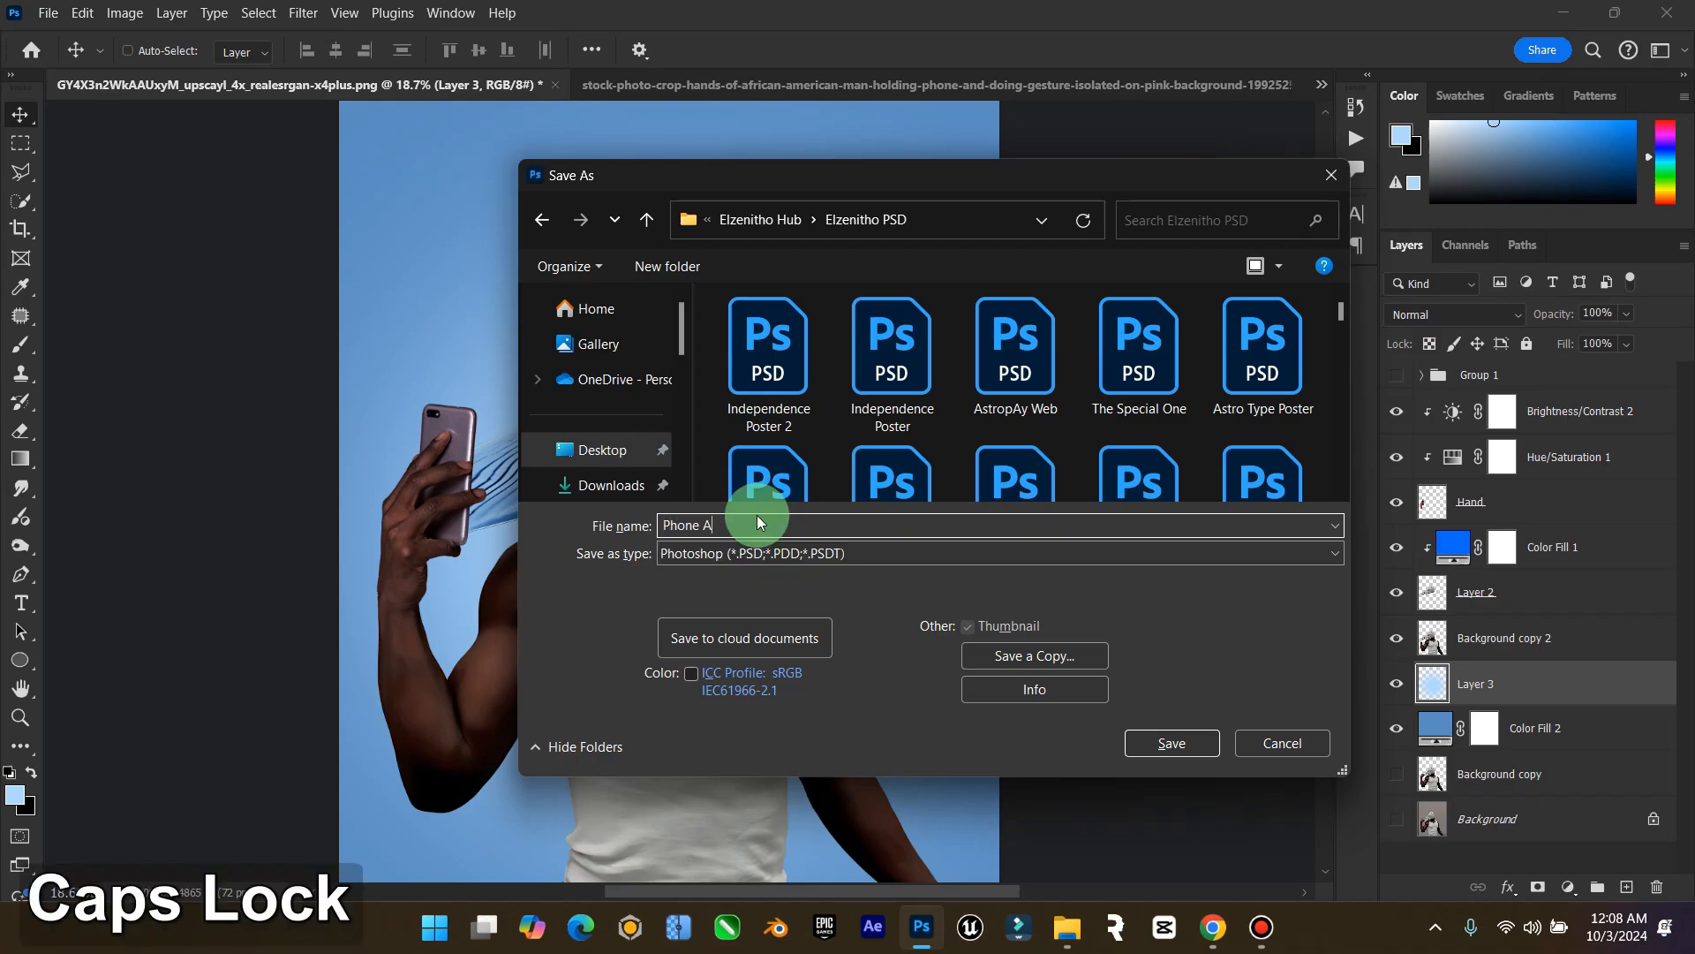
text(ddicti)
text(on)
key(Return)
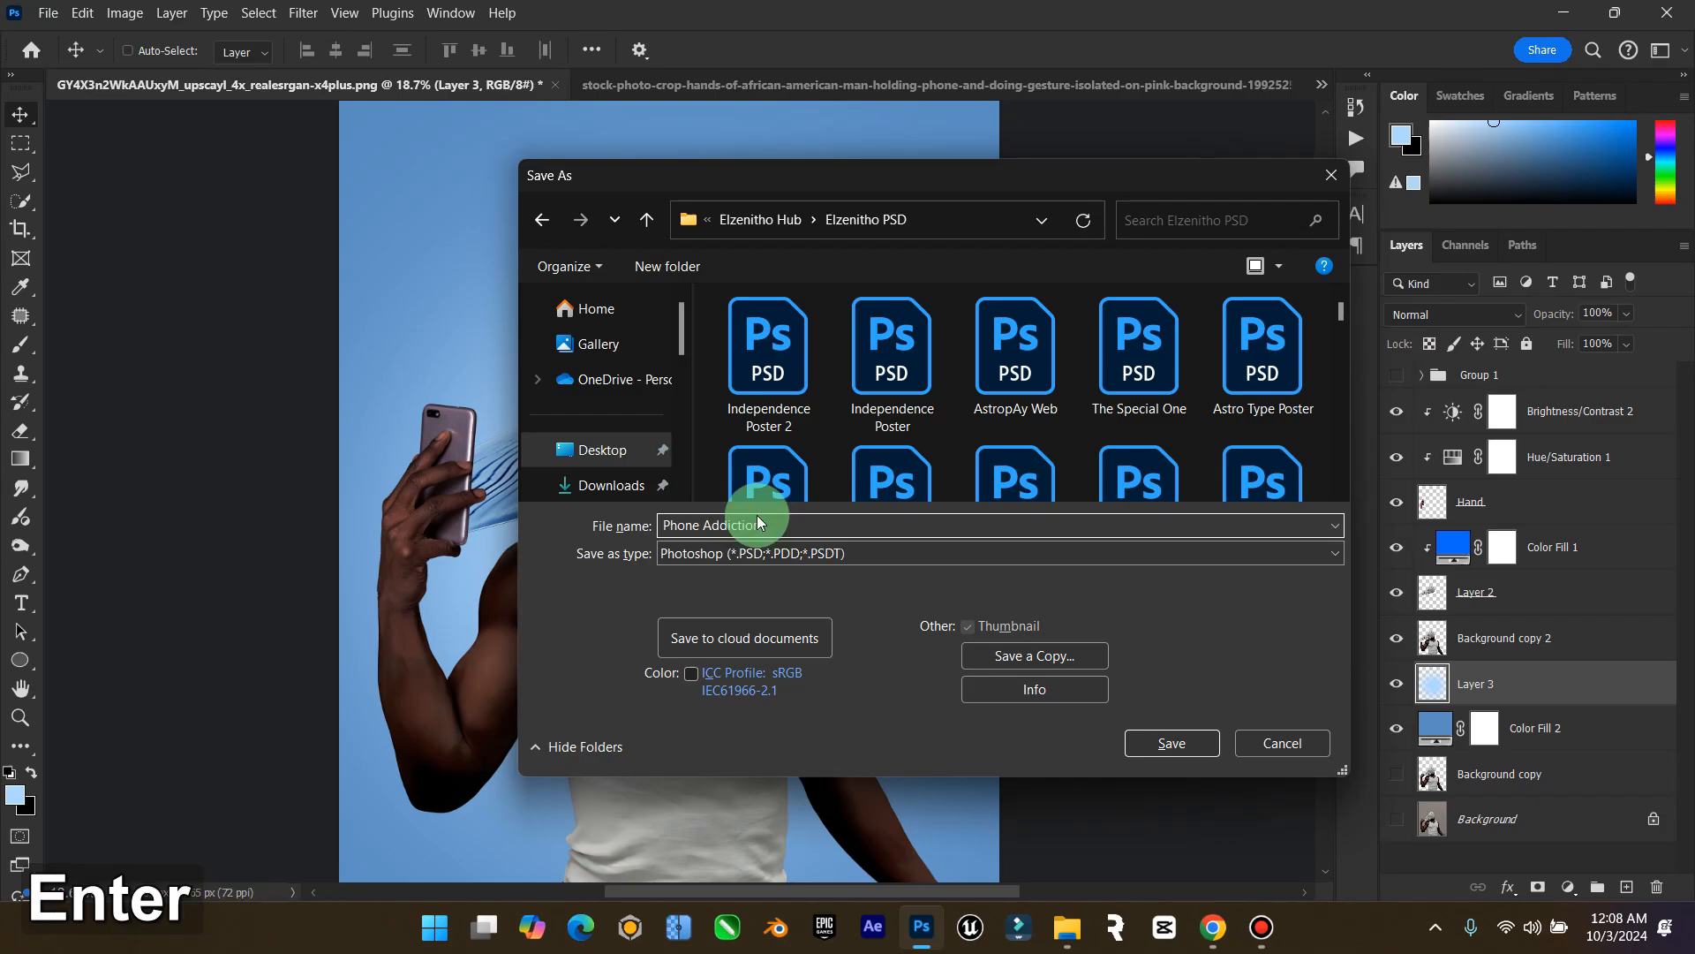
click(1061, 254)
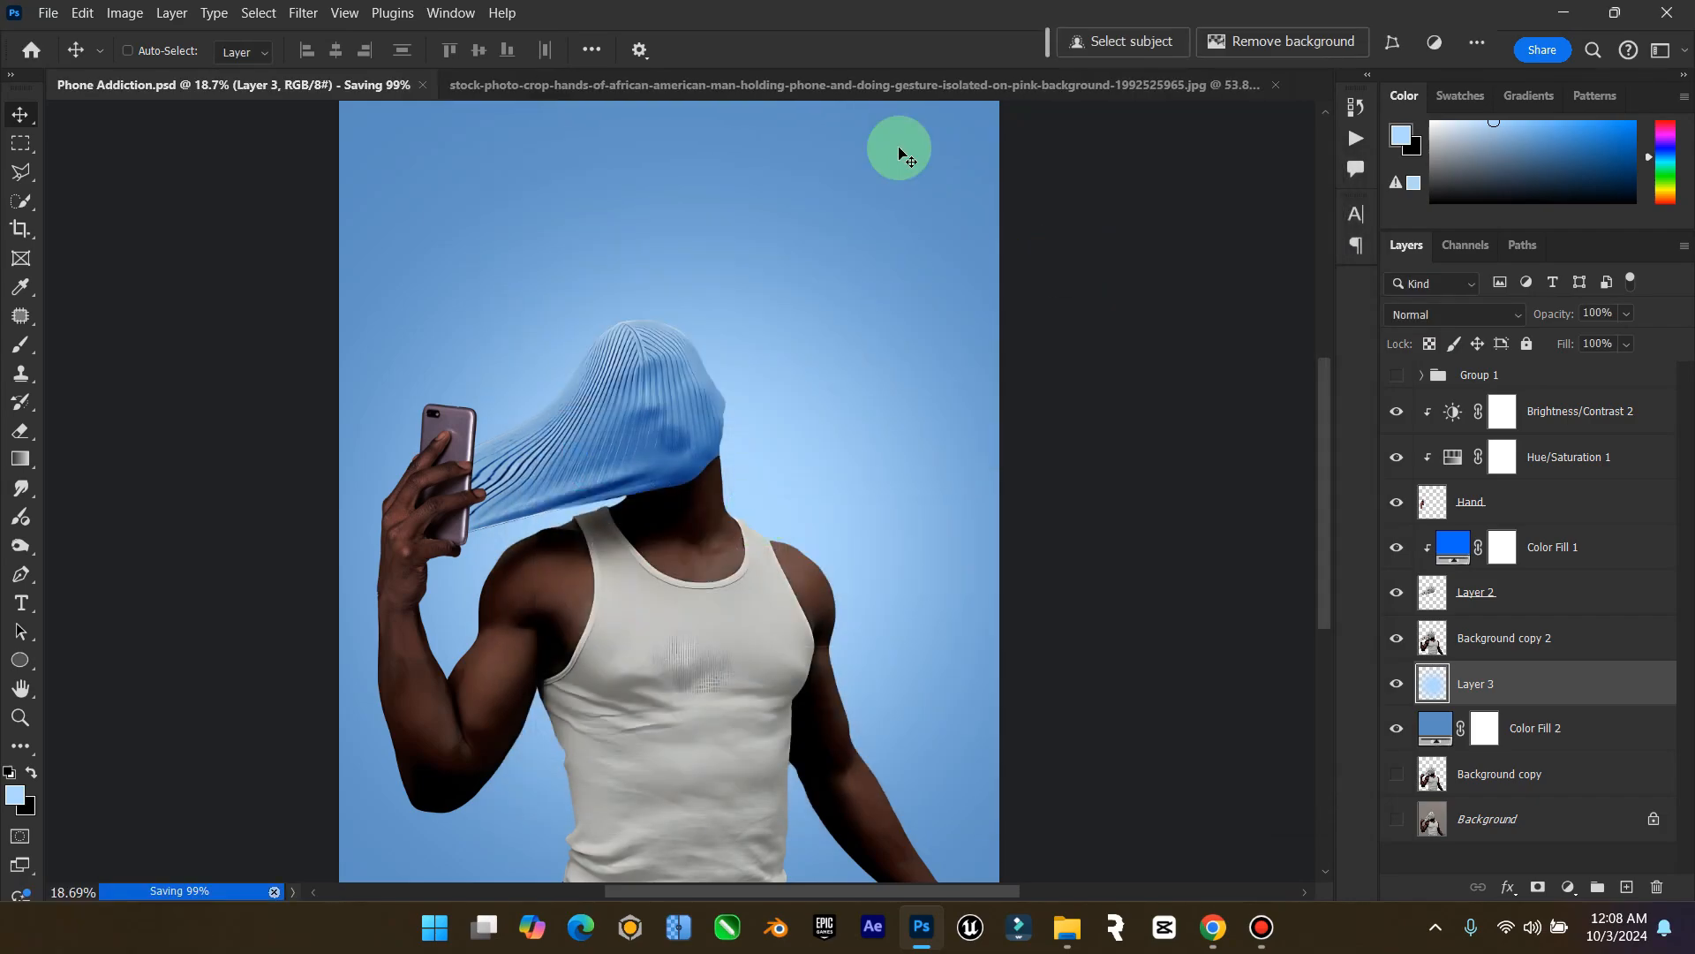
Close the stock photo document of the hand holding a phone
click(1060, 84)
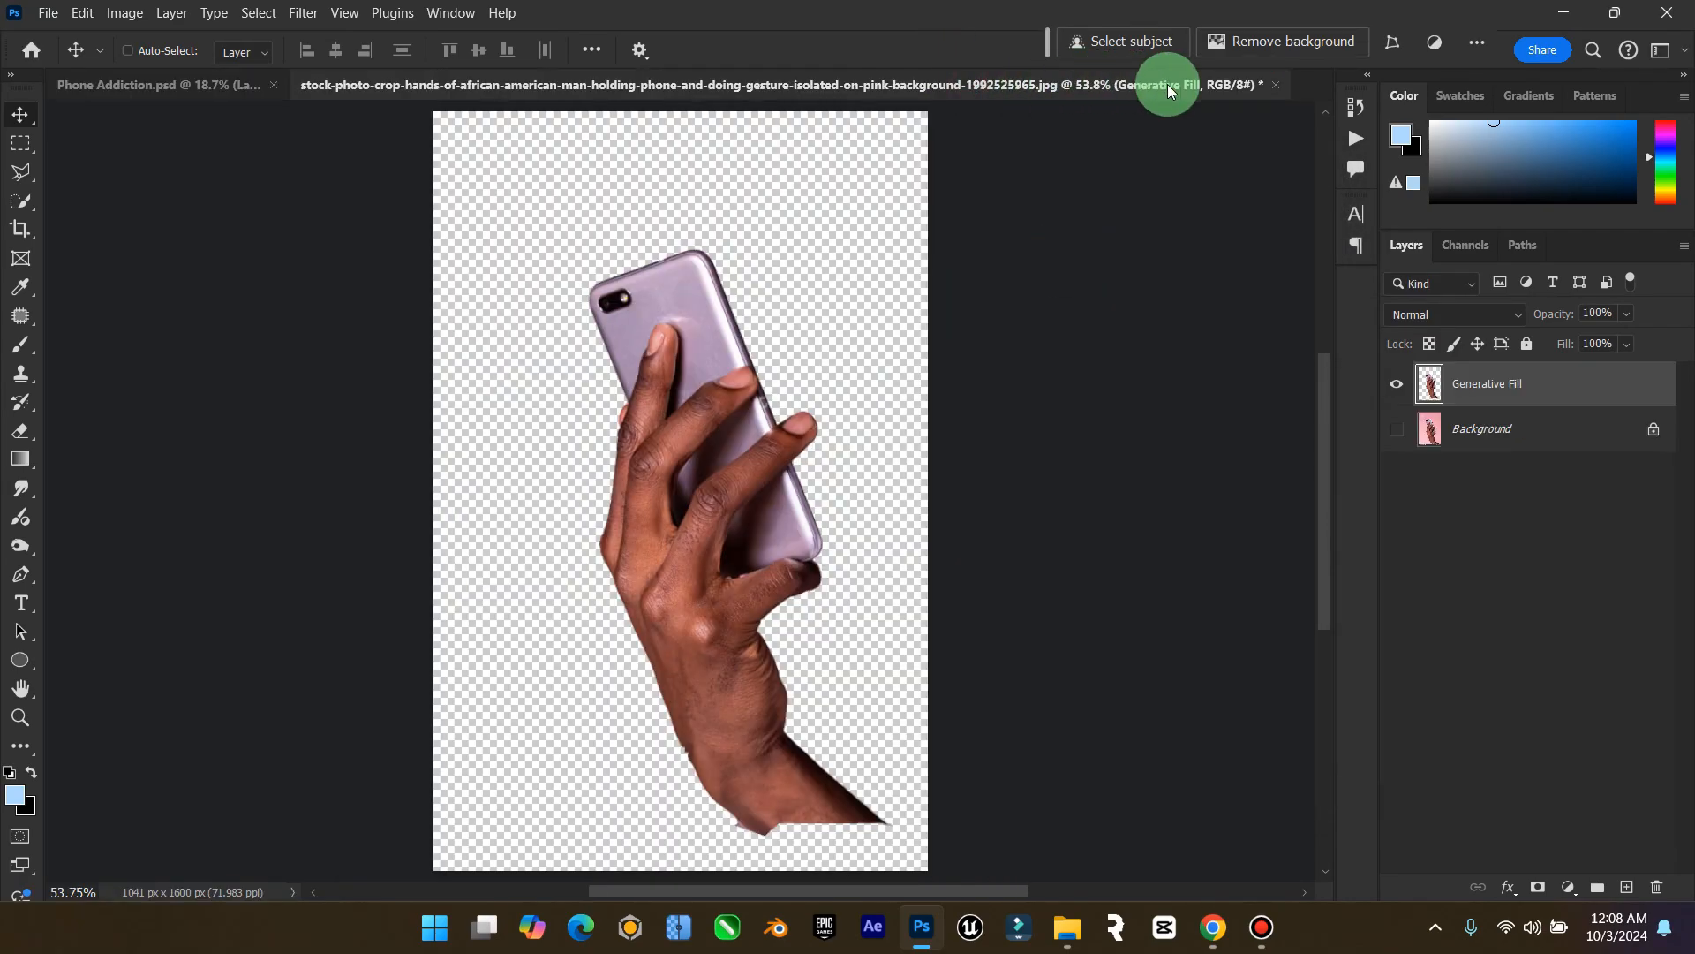
click(1277, 85)
click(916, 365)
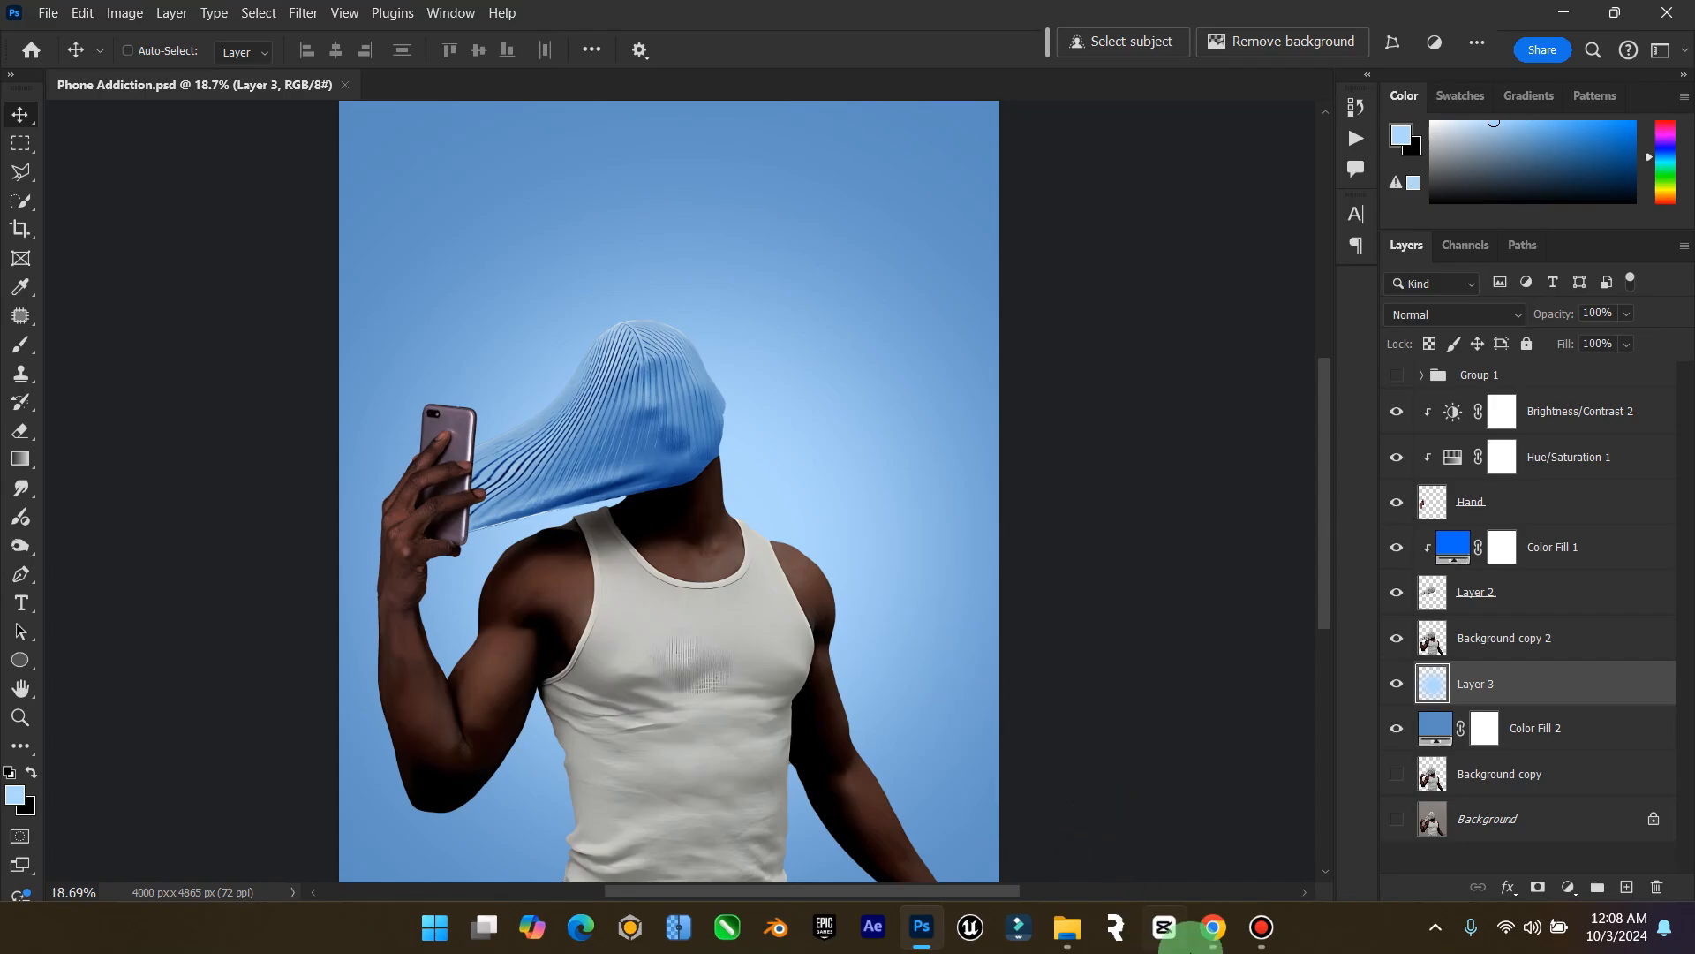
Switch to Chrome and close the Shutterstock page with the phone hand photo
click(1186, 948)
click(1205, 934)
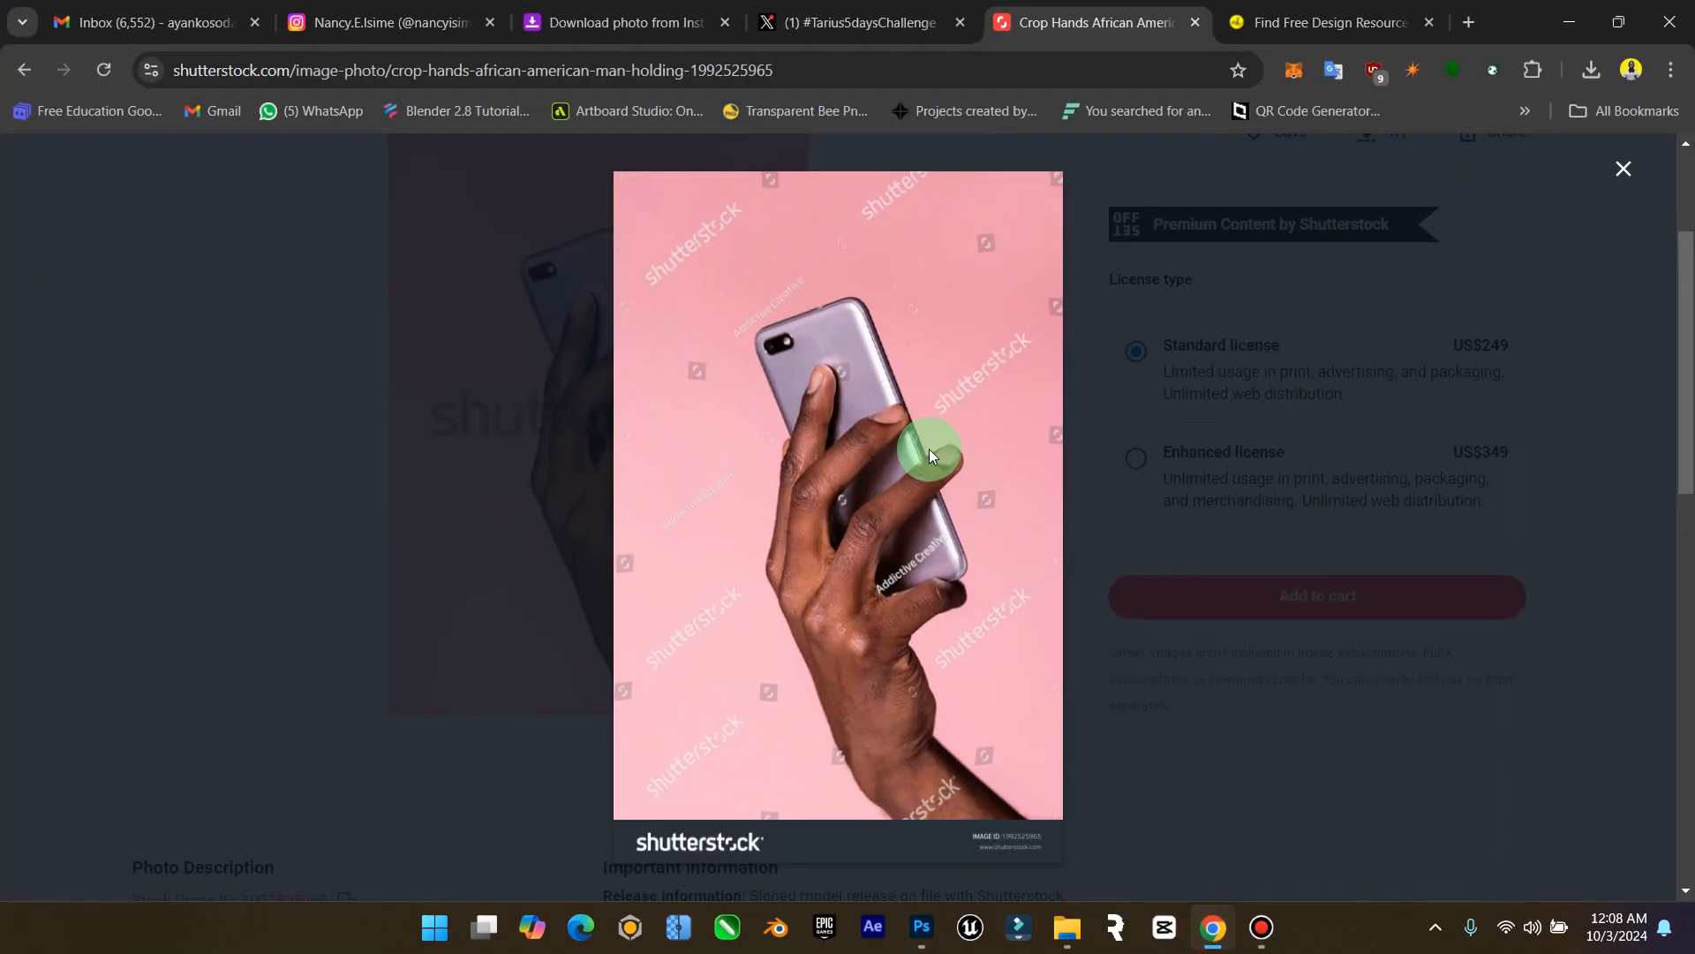
click(1194, 23)
Close the enlarged reference photo on X and look through the design submissions posted under #Tarius5daysChallenge
click(861, 22)
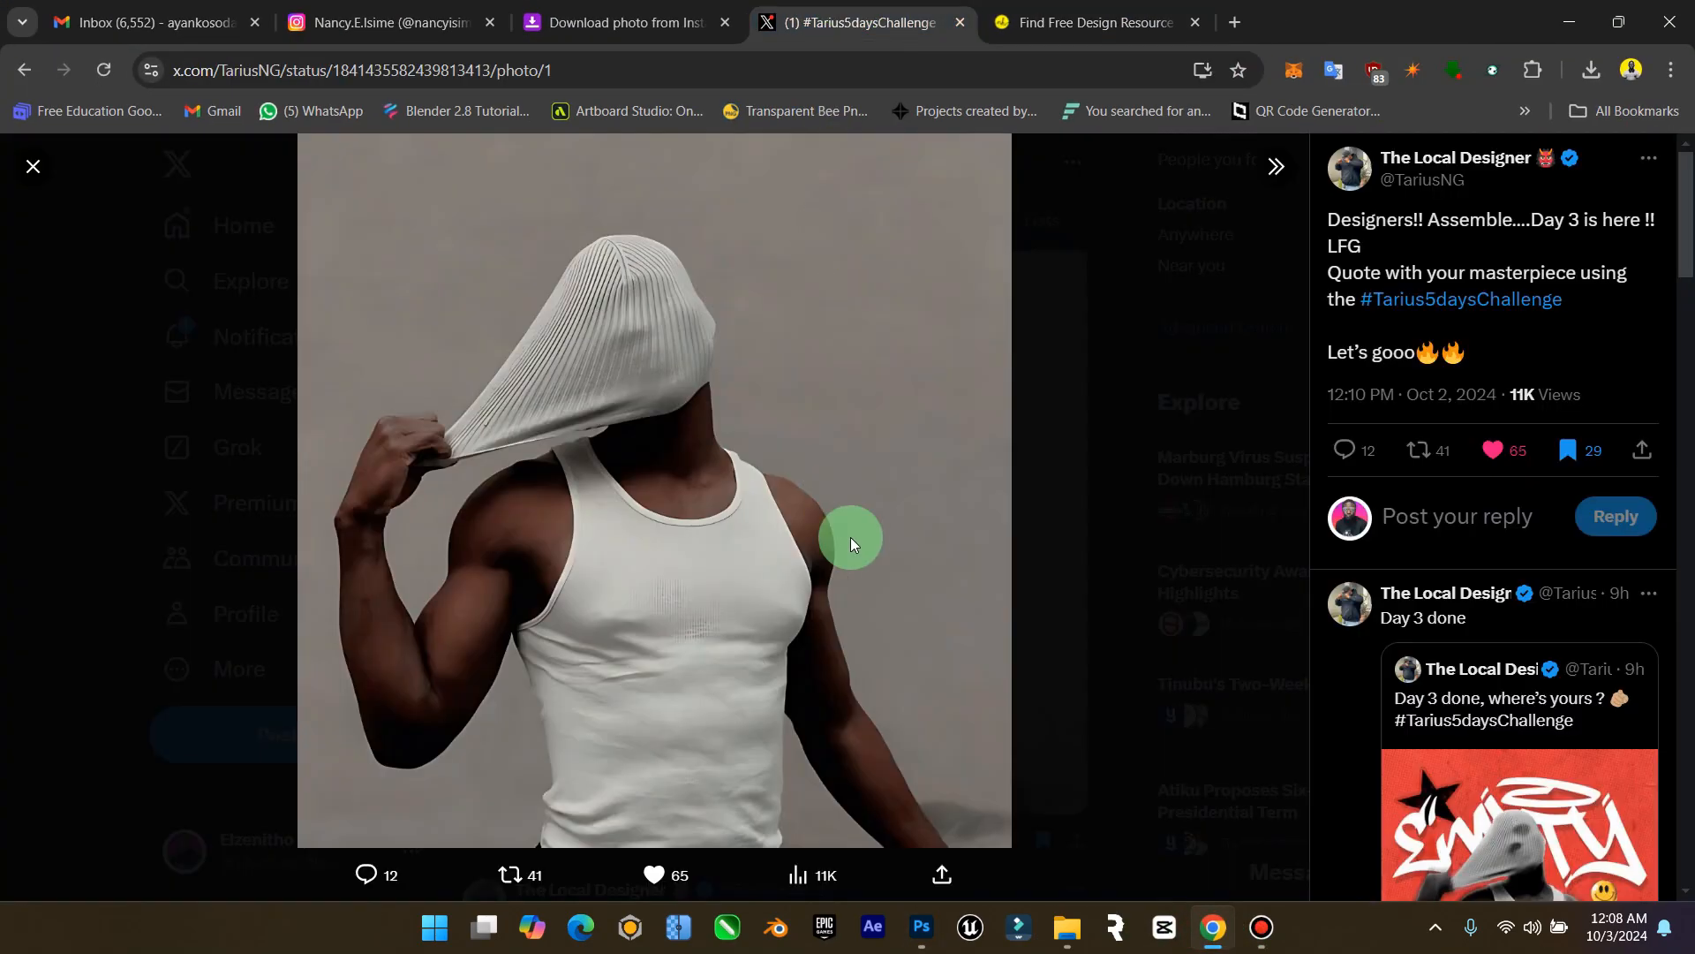
click(30, 171)
scroll(751, 476, down, 8)
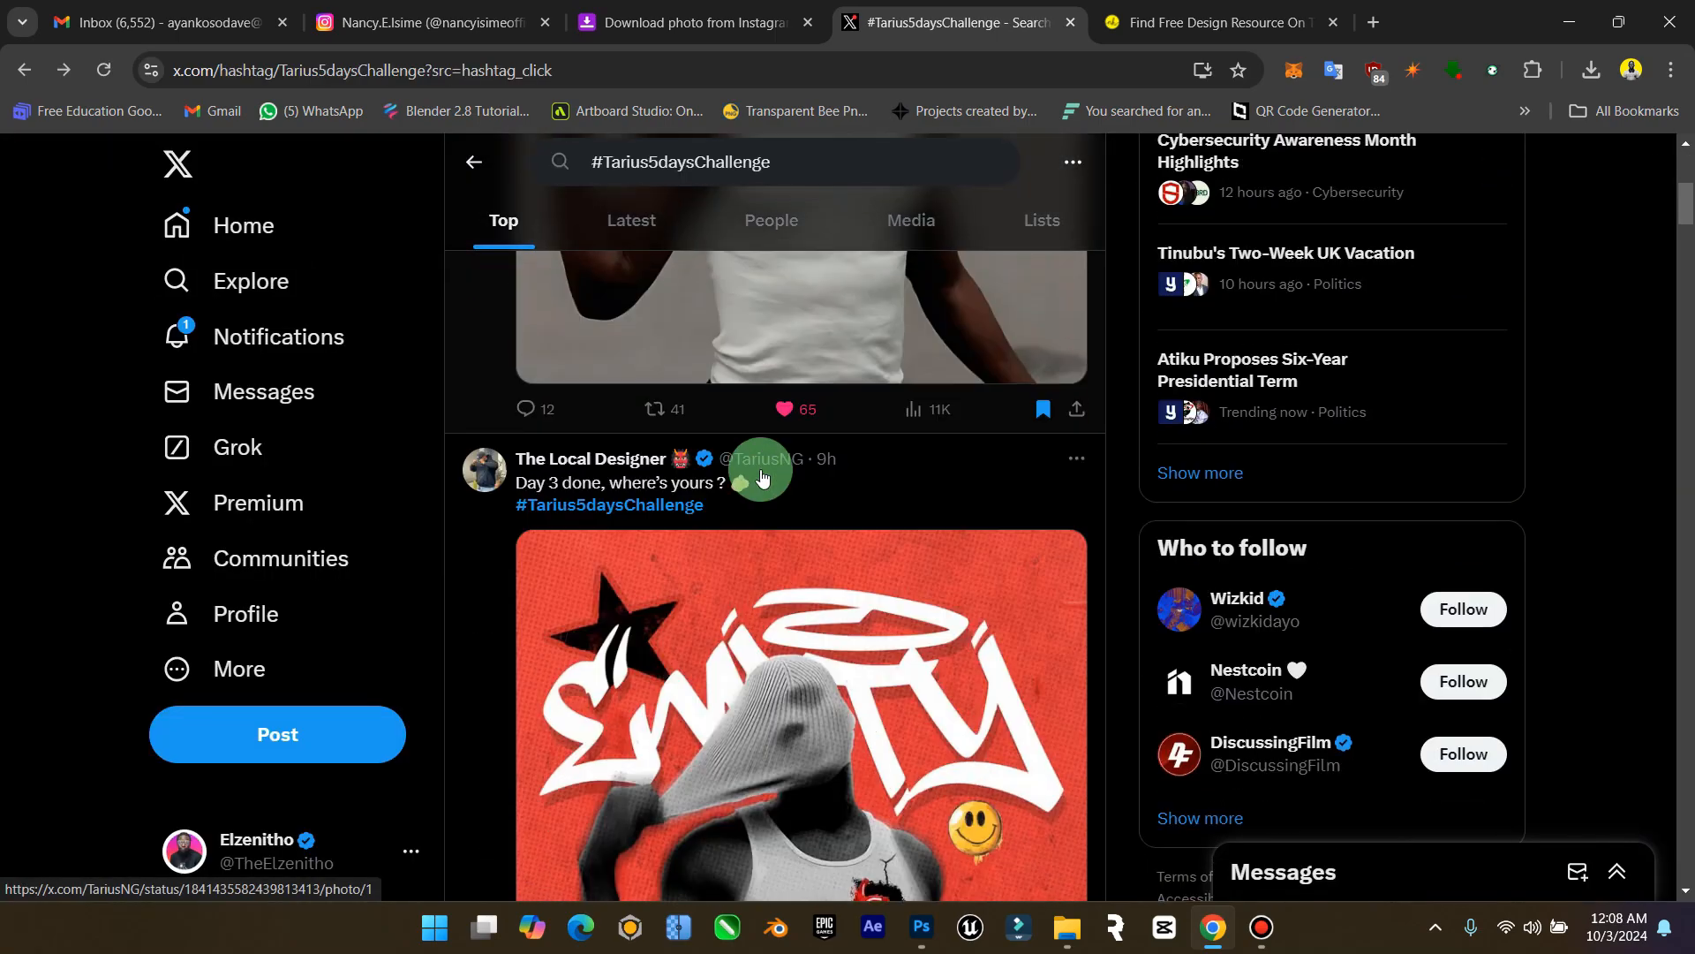
scroll(810, 529, down, 7)
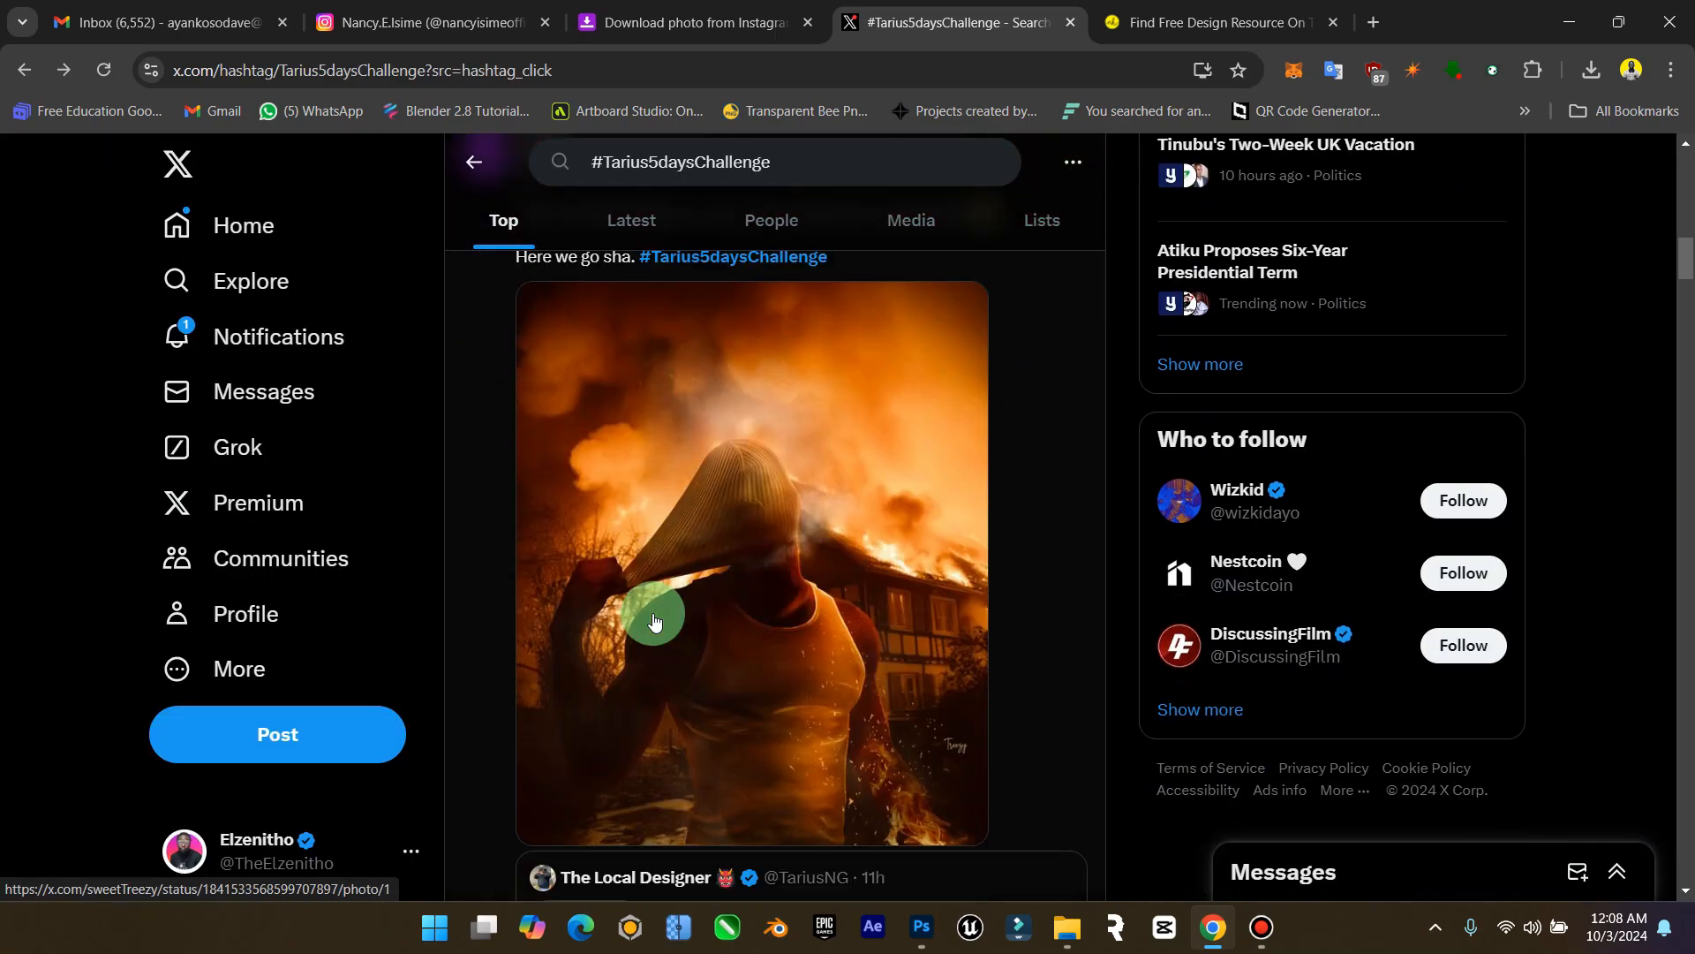
scroll(768, 482, down, 10)
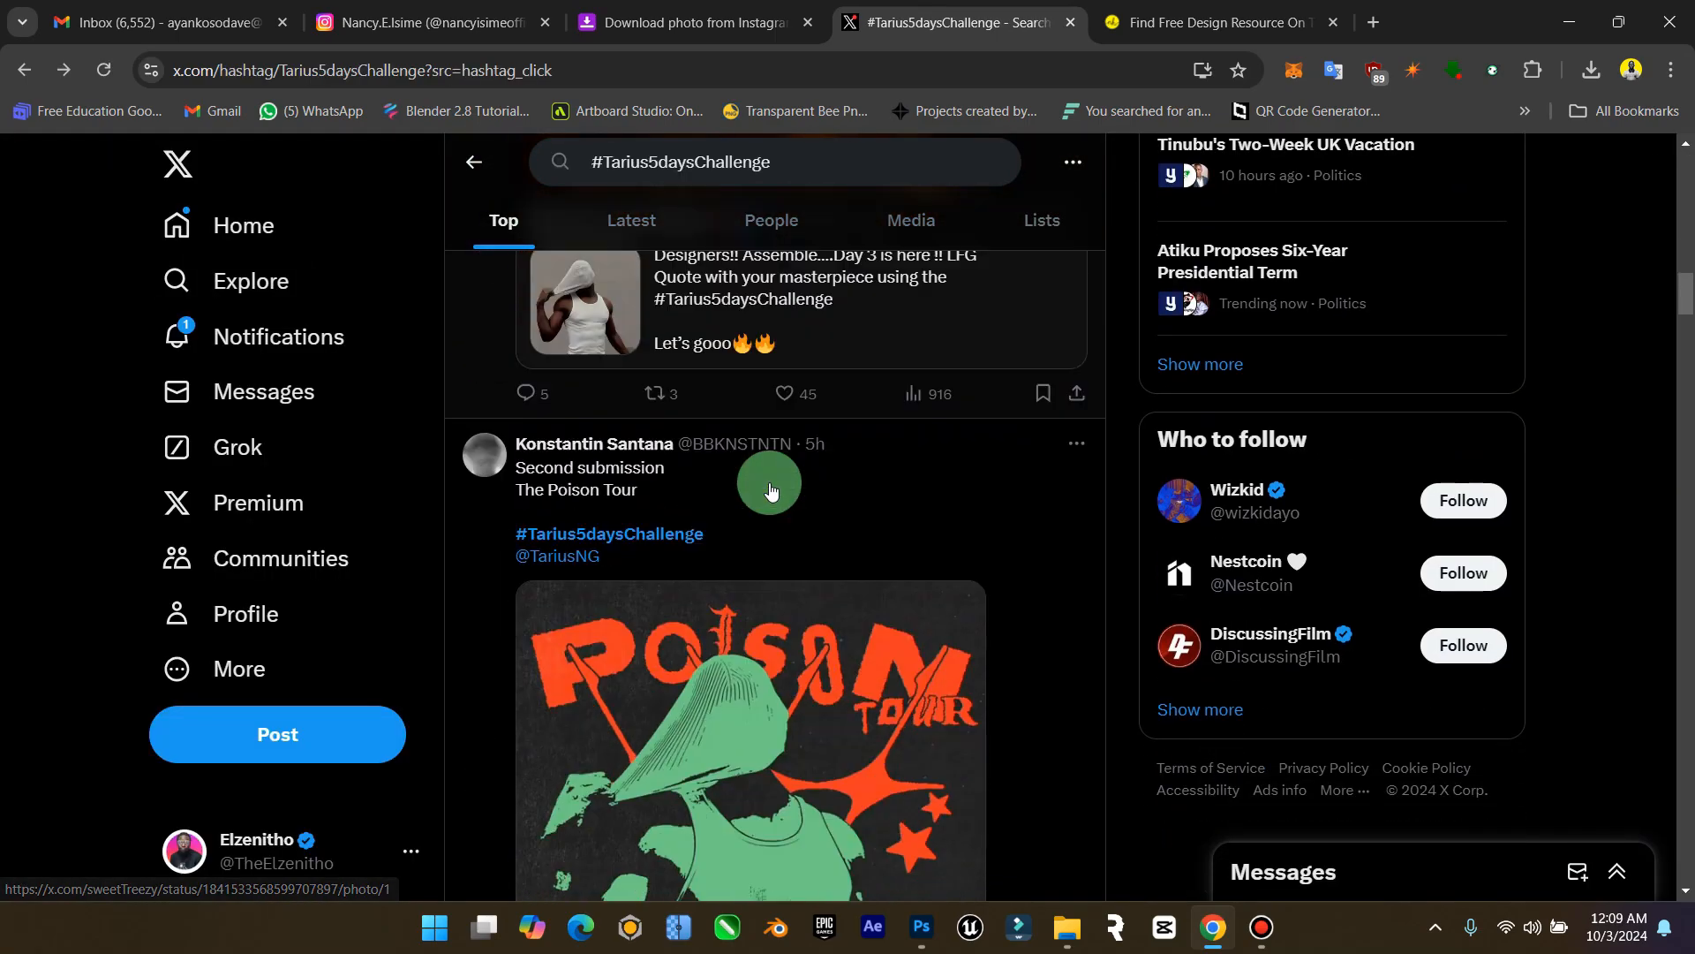
scroll(732, 530, up, 2)
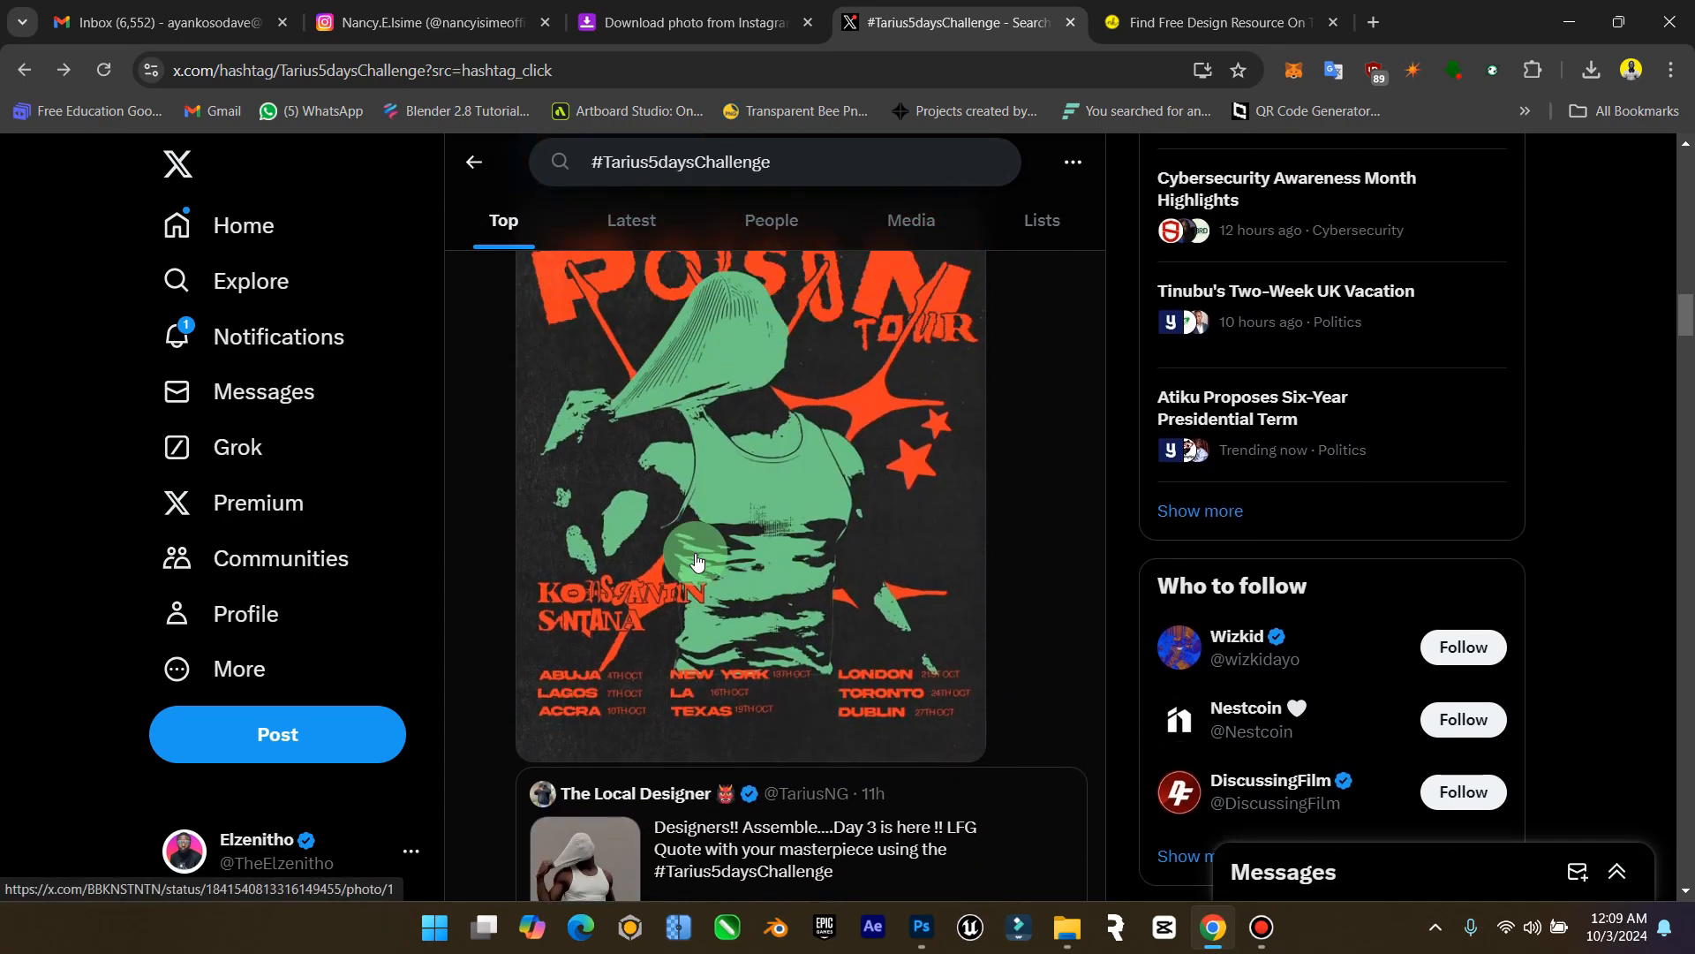
scroll(697, 561, down, 6)
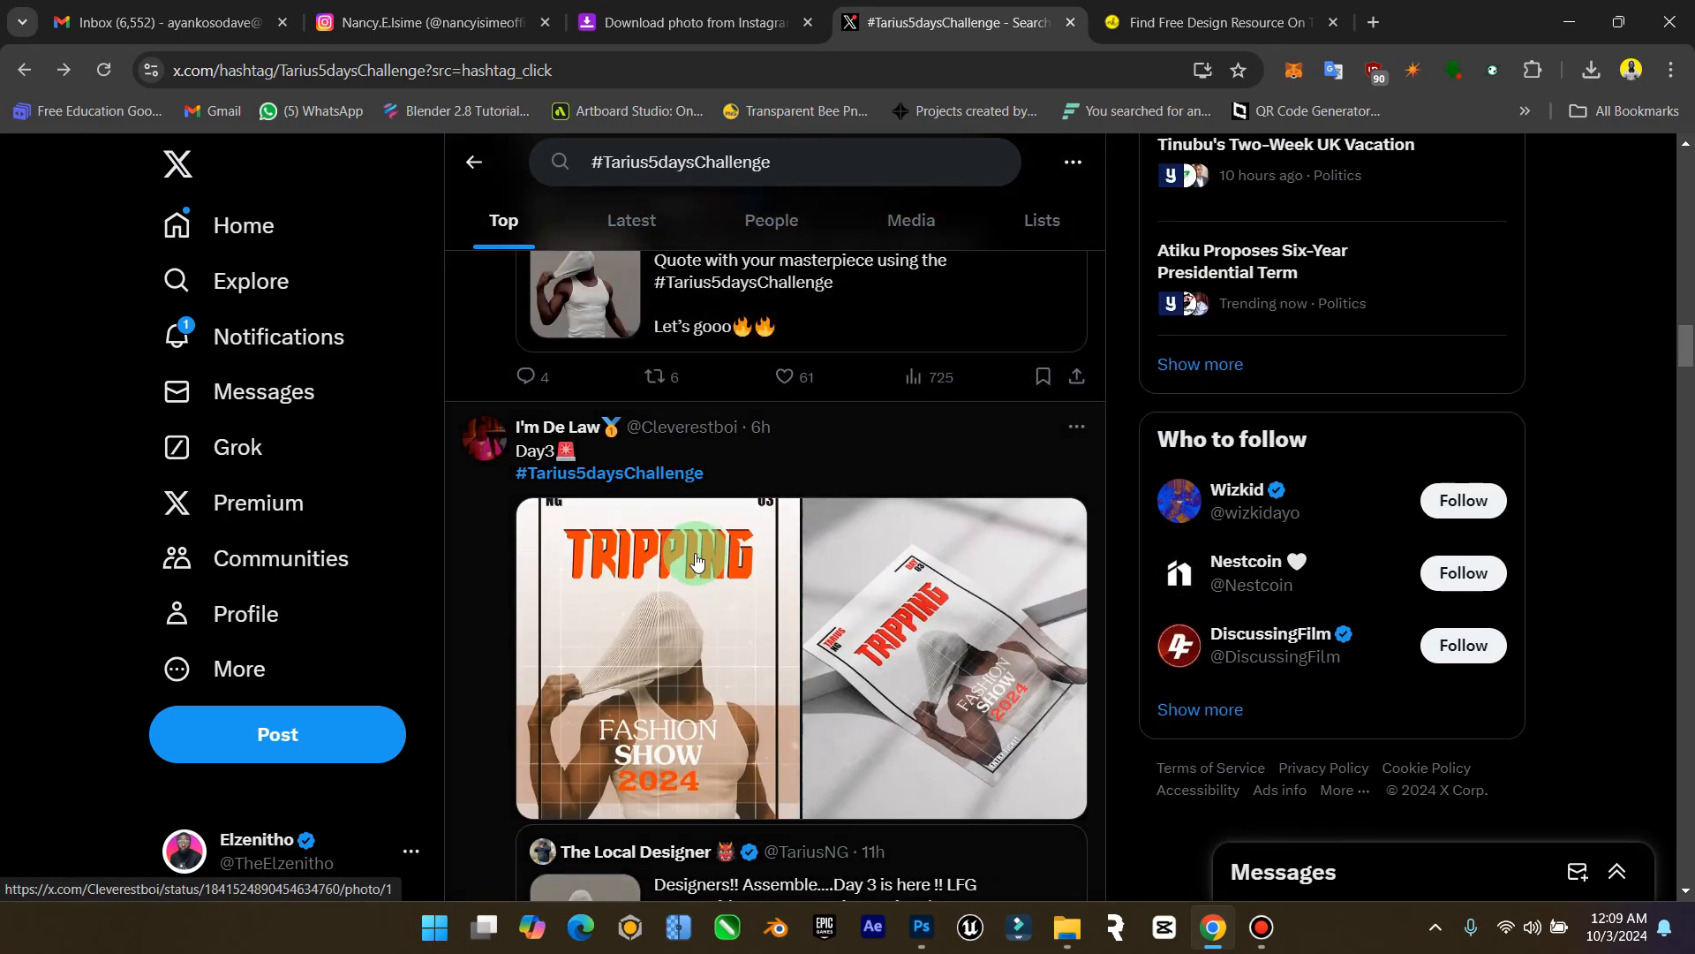
scroll(696, 561, down, 9)
scroll(697, 560, down, 12)
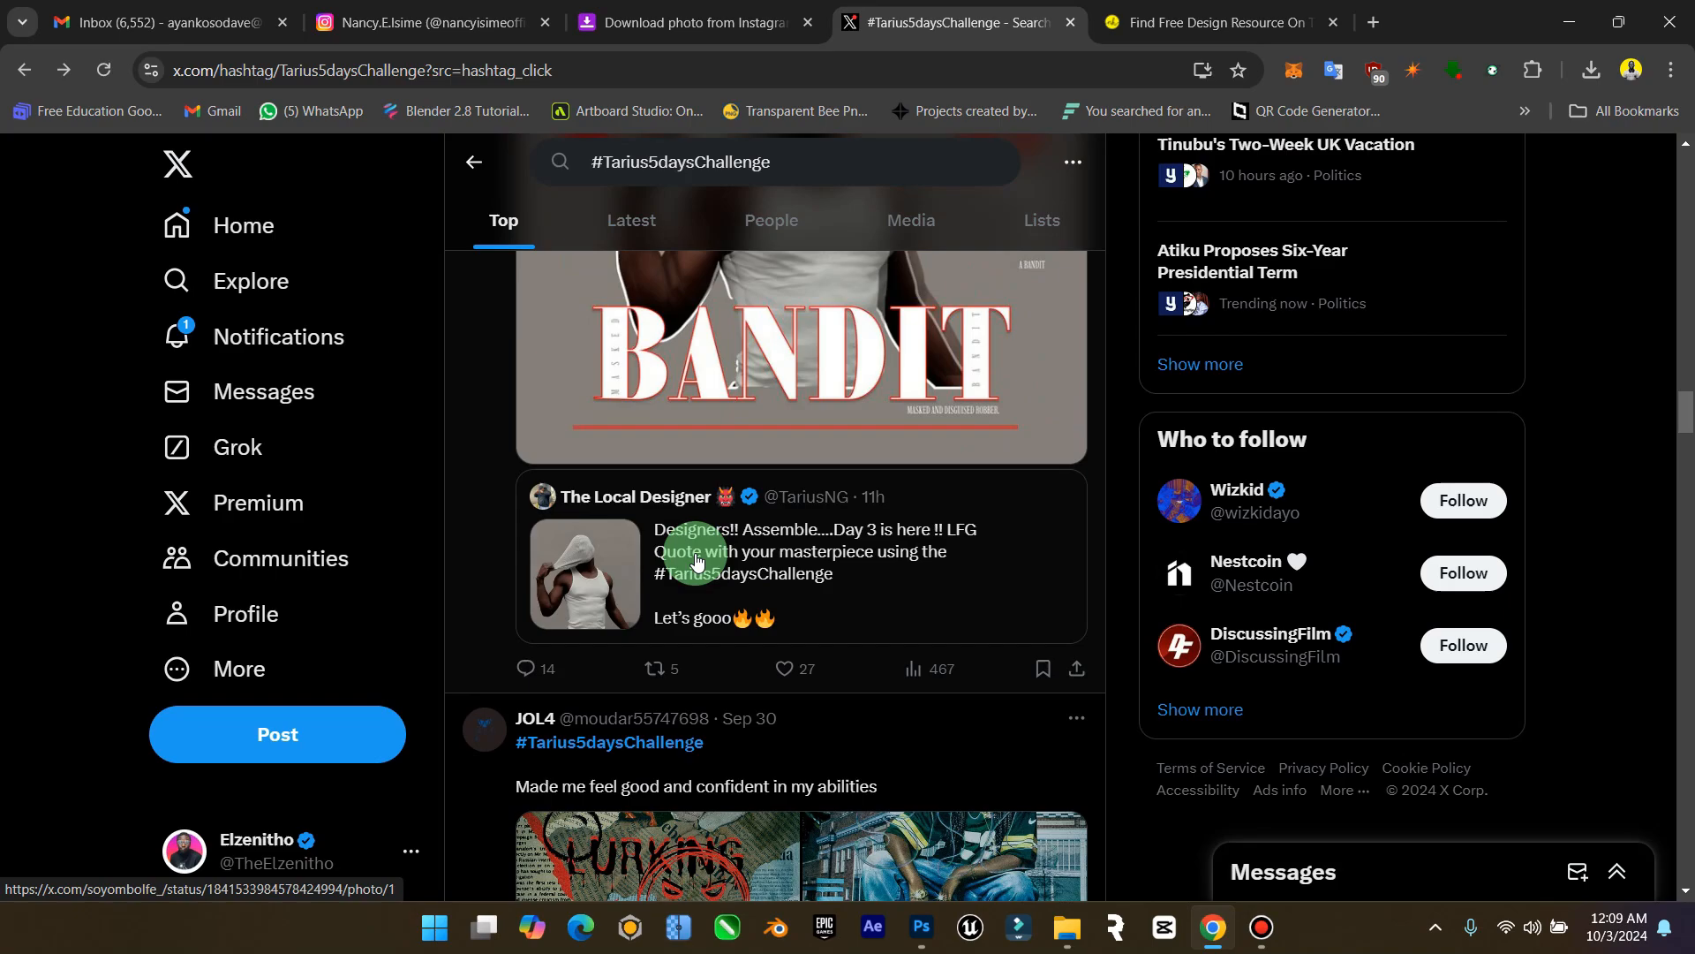
scroll(696, 560, down, 10)
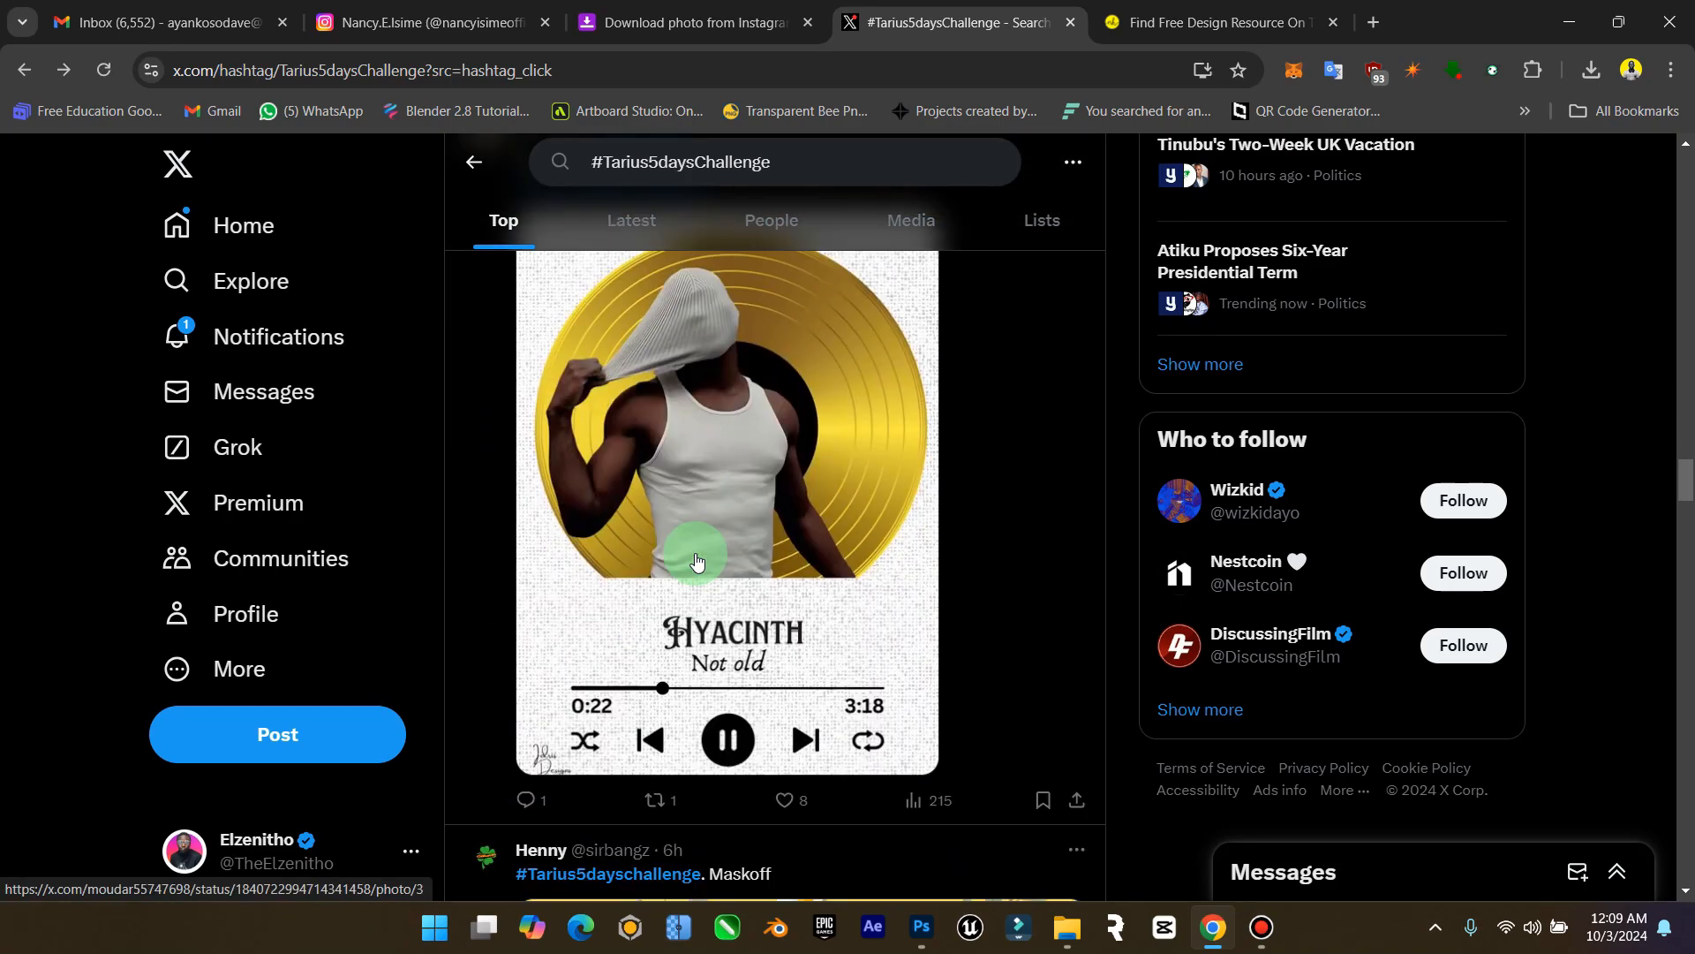
scroll(696, 560, down, 15)
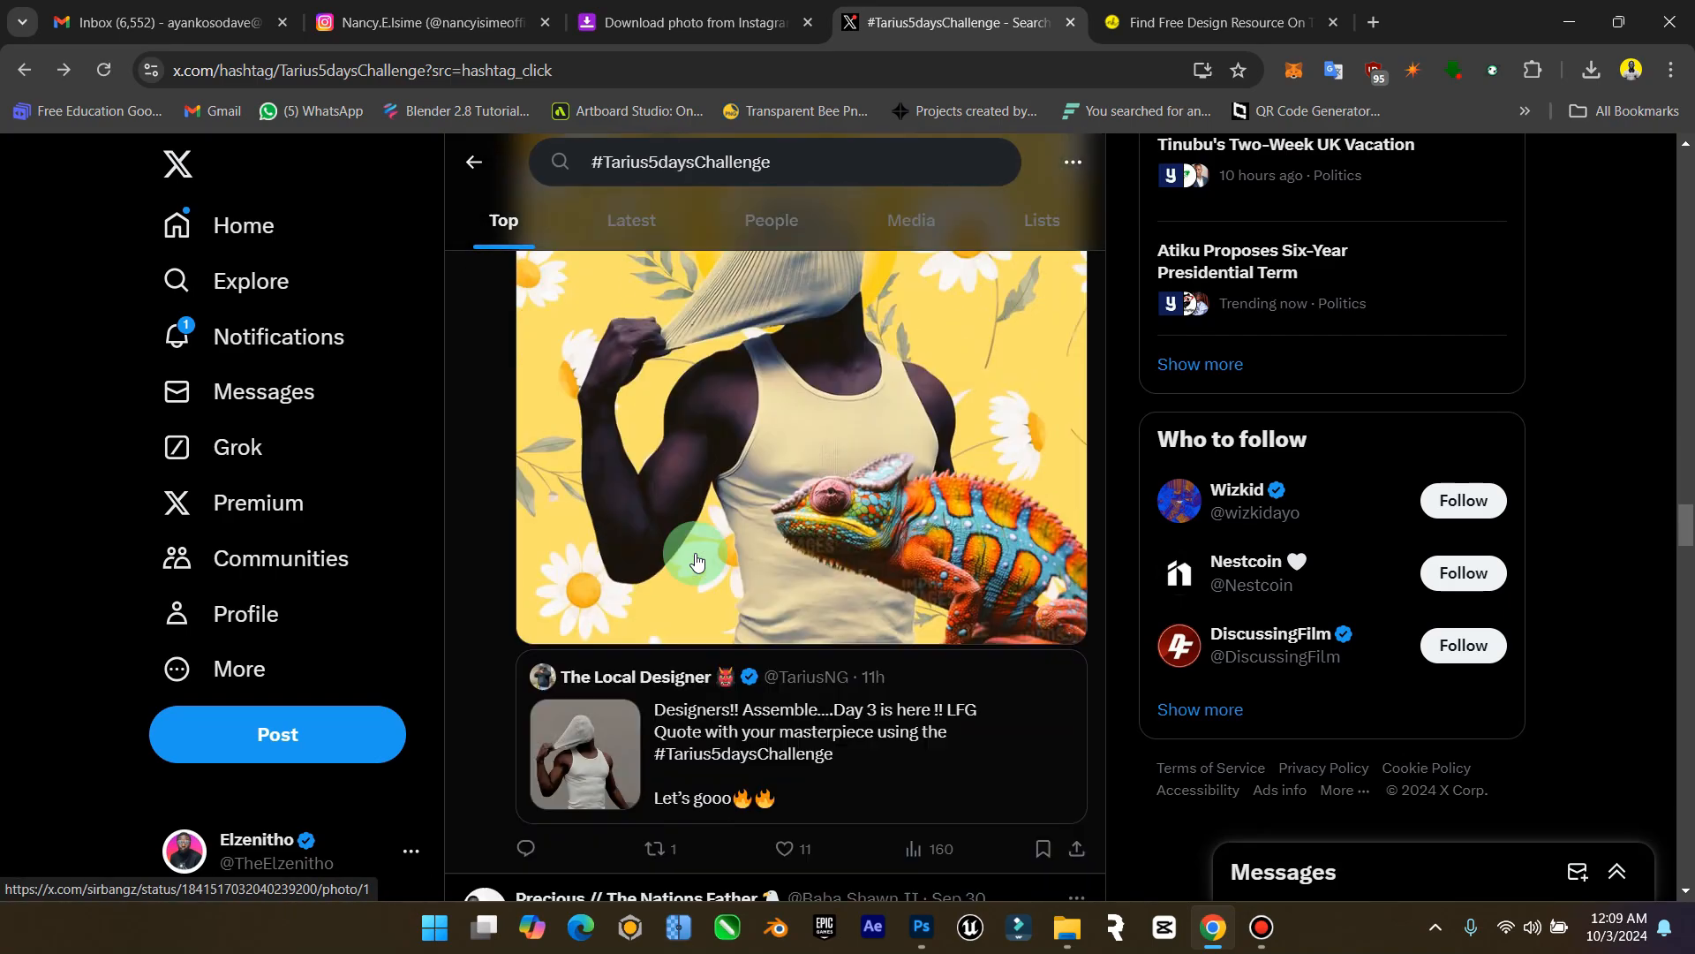
scroll(697, 561, down, 7)
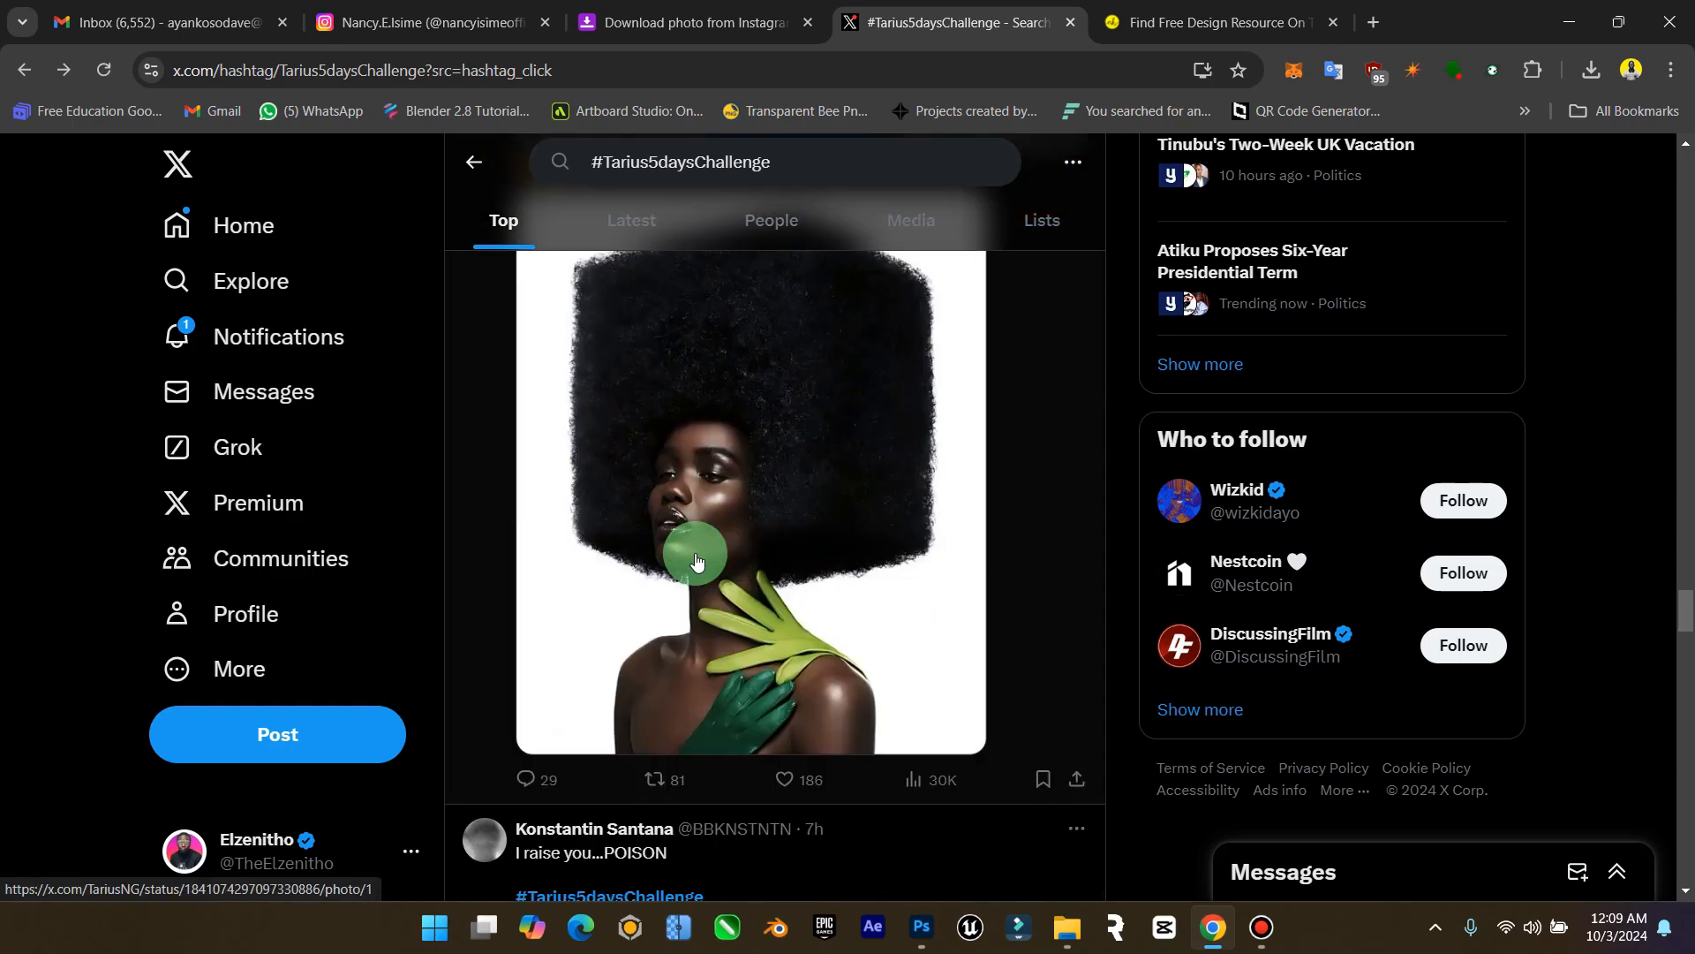
scroll(702, 543, up, 3)
scroll(702, 543, down, 8)
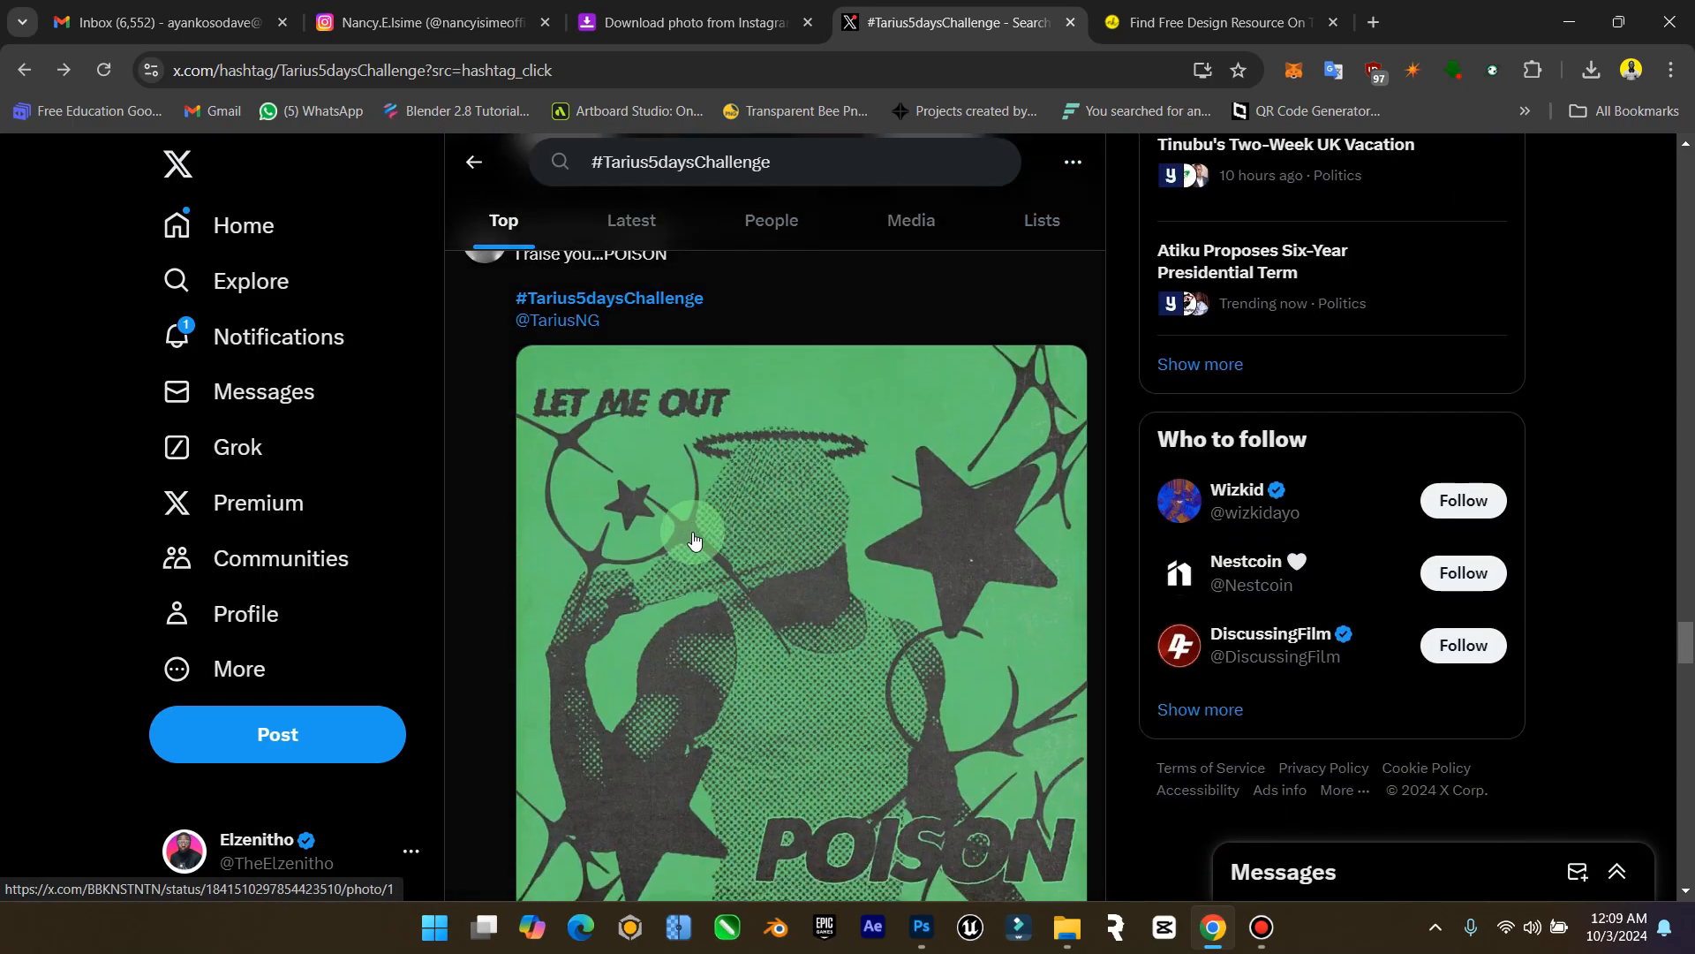
scroll(695, 540, down, 10)
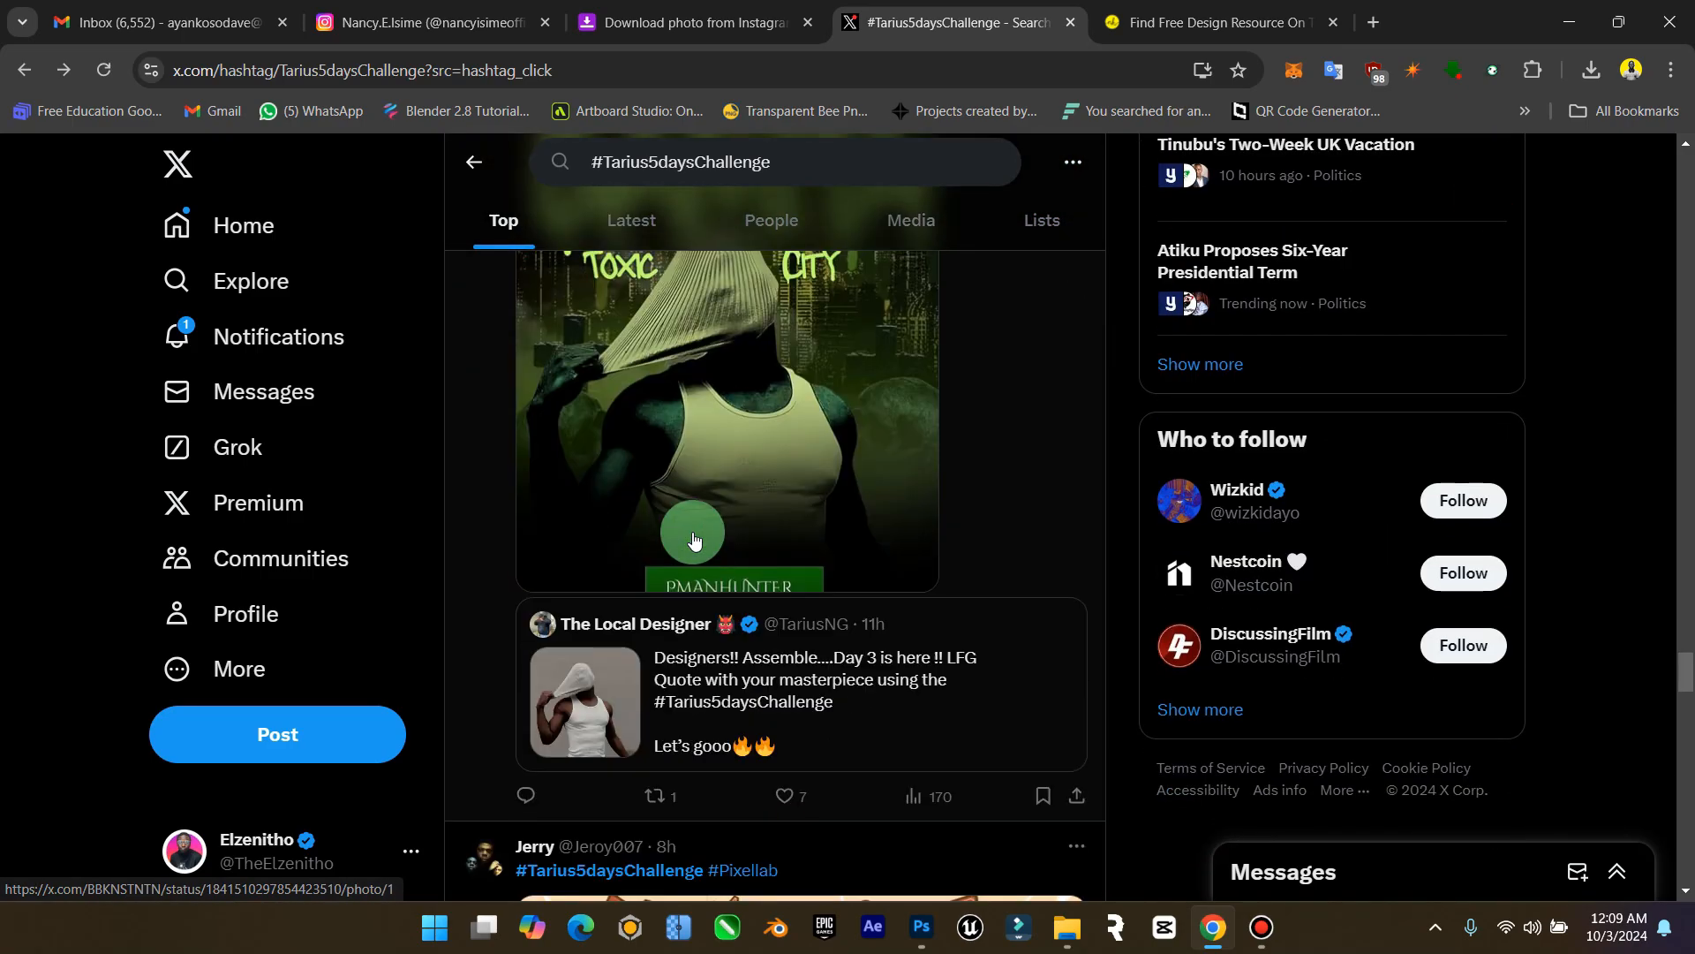
scroll(695, 540, down, 12)
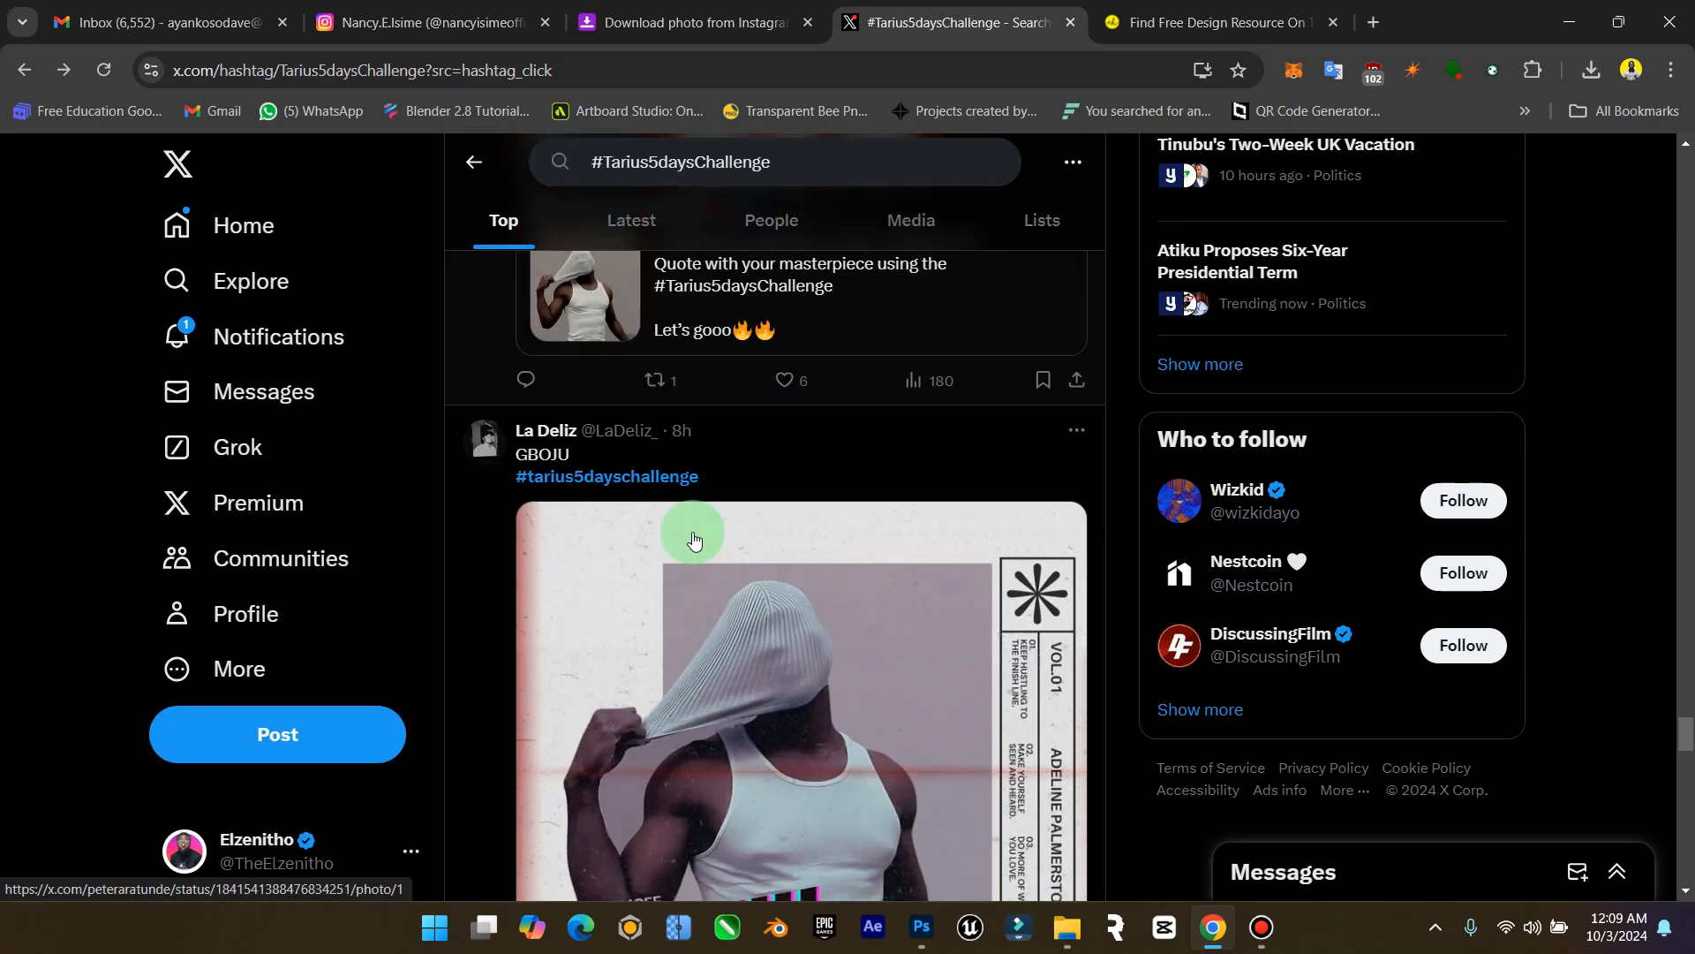
scroll(694, 540, down, 20)
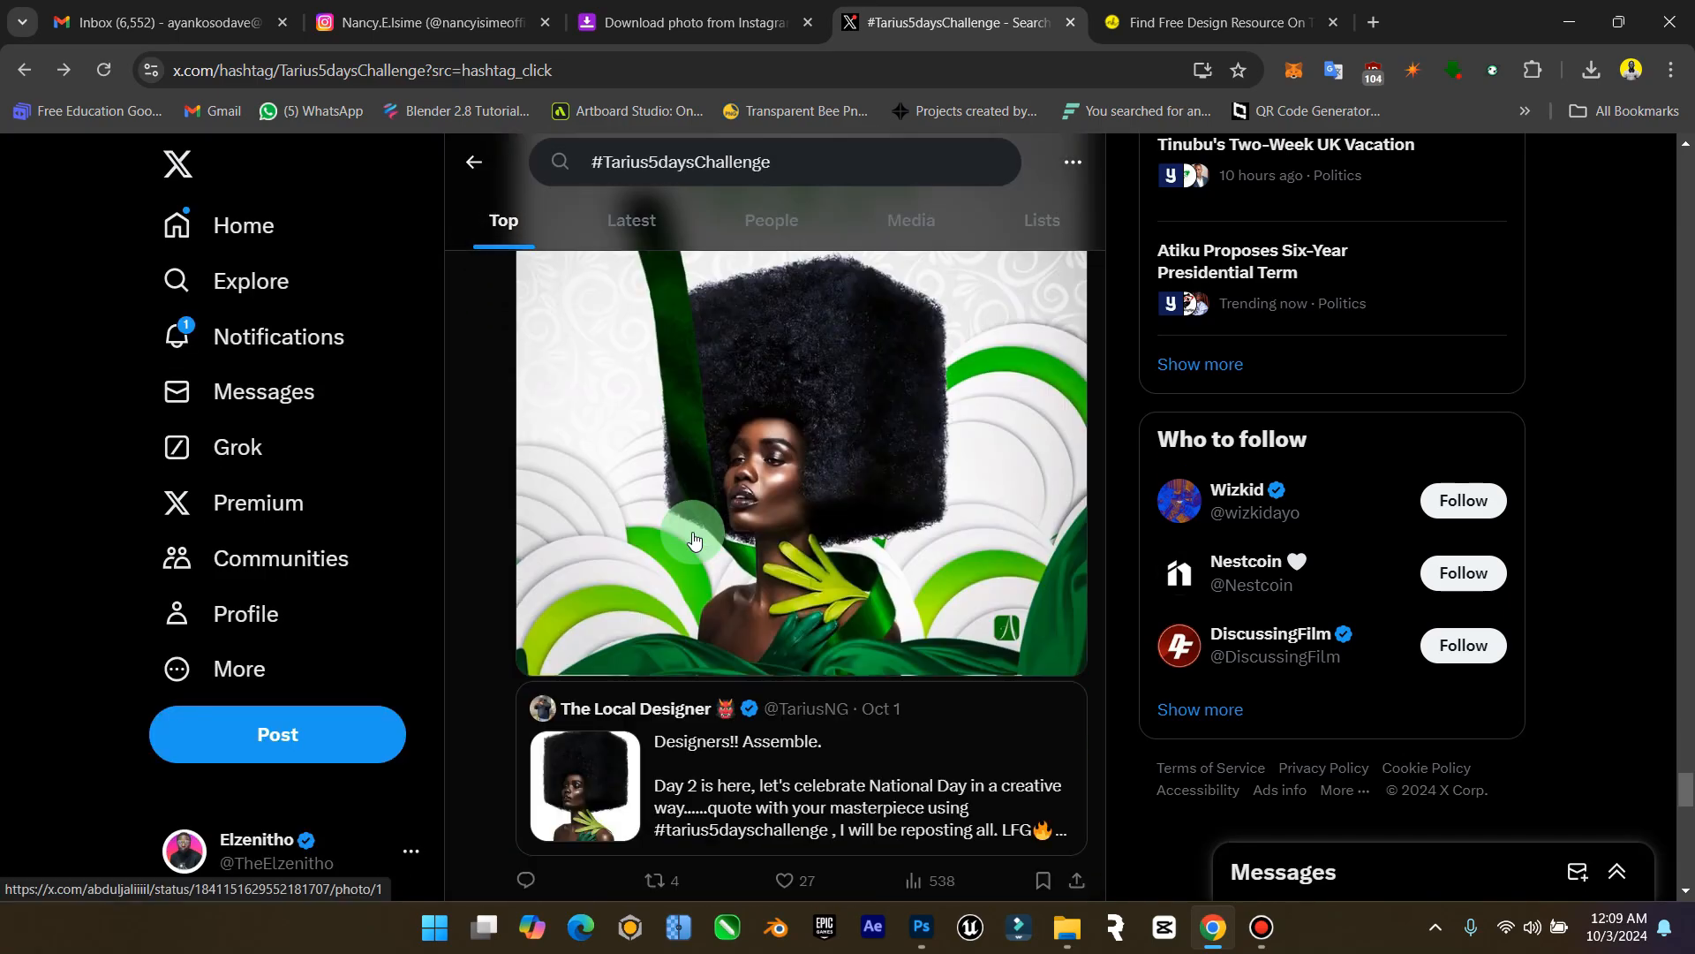
scroll(694, 540, down, 13)
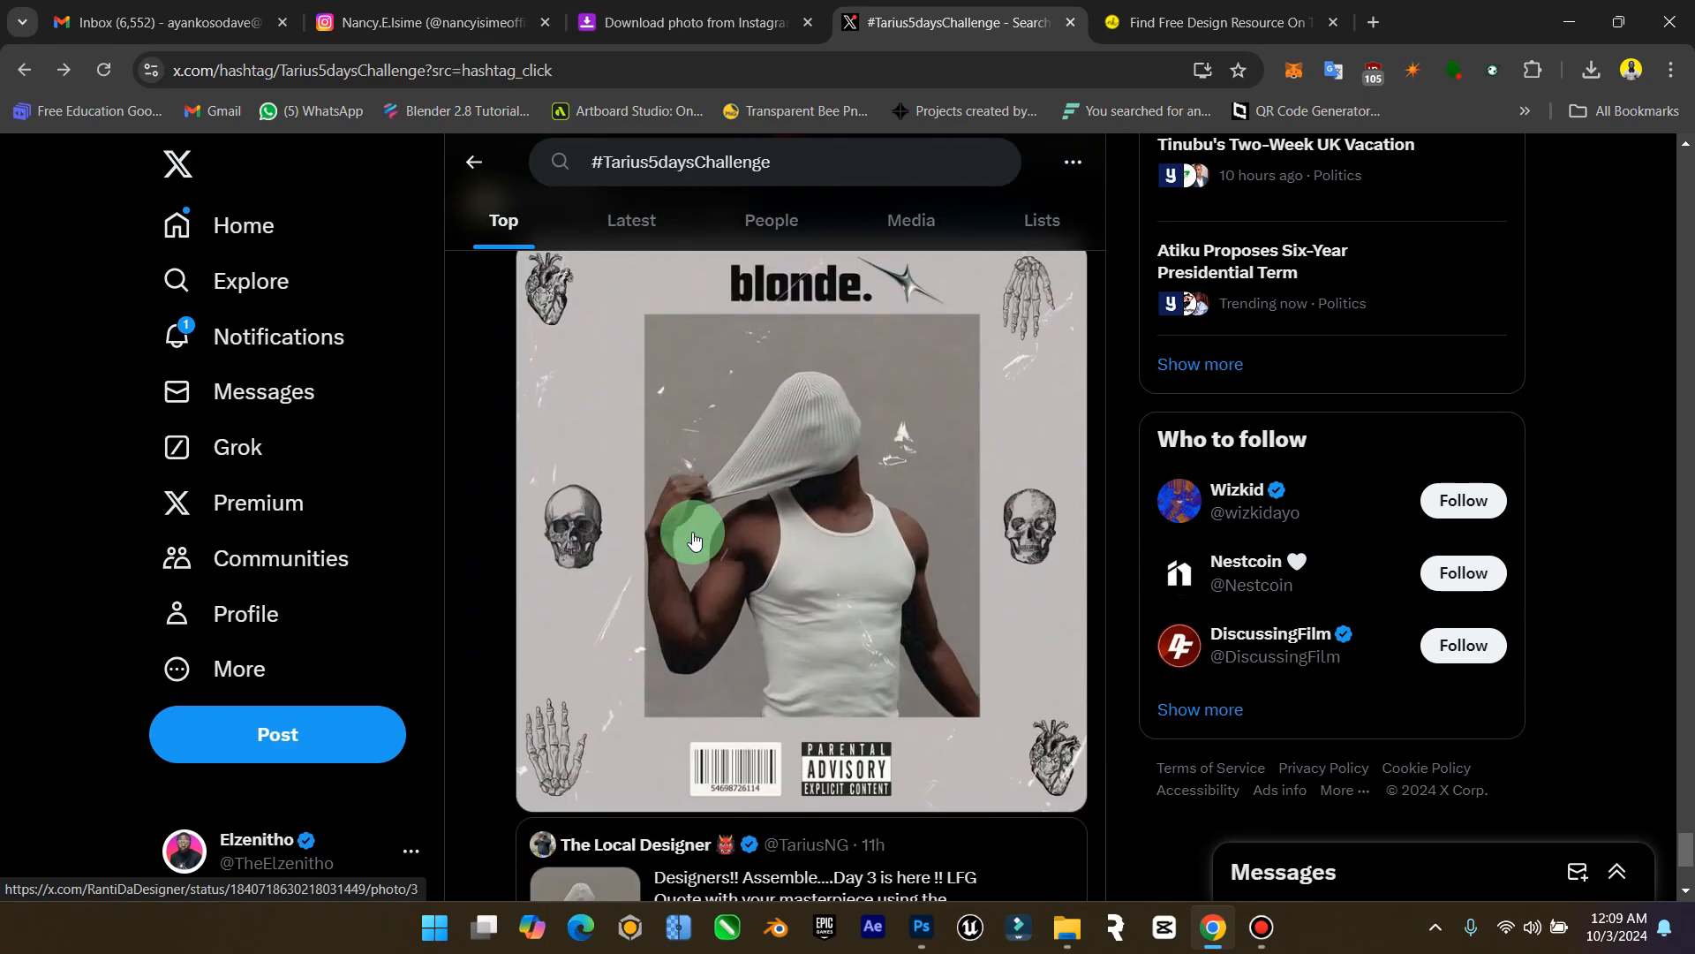
scroll(694, 540, down, 15)
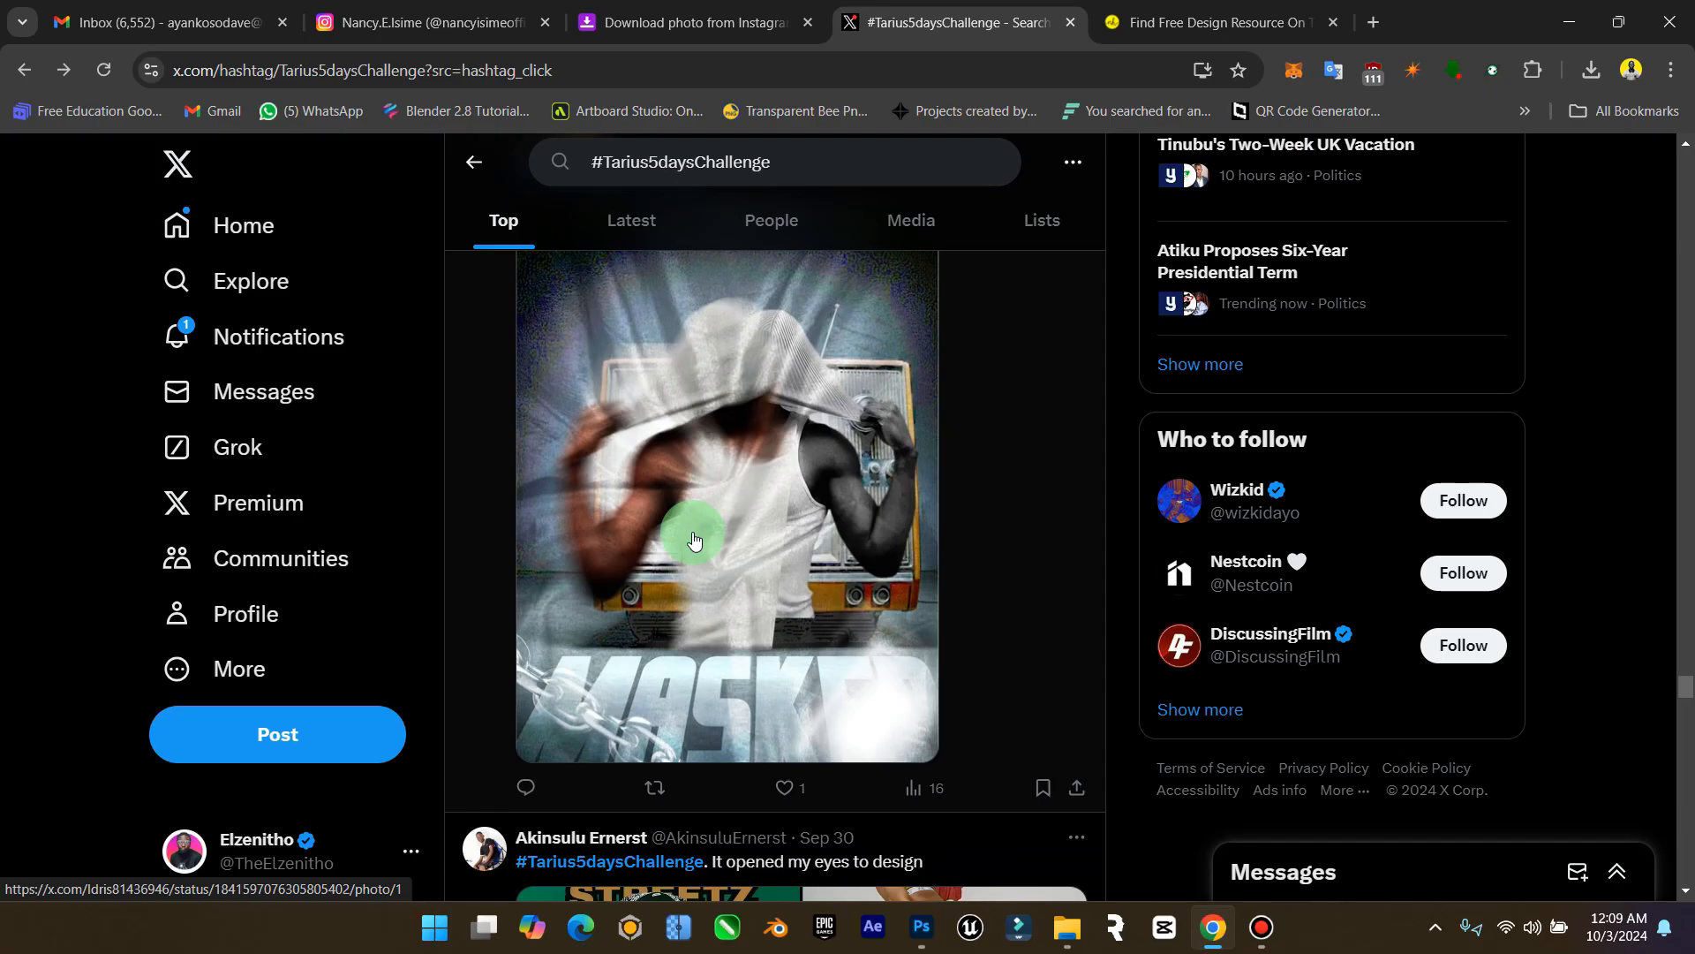
scroll(694, 541, down, 12)
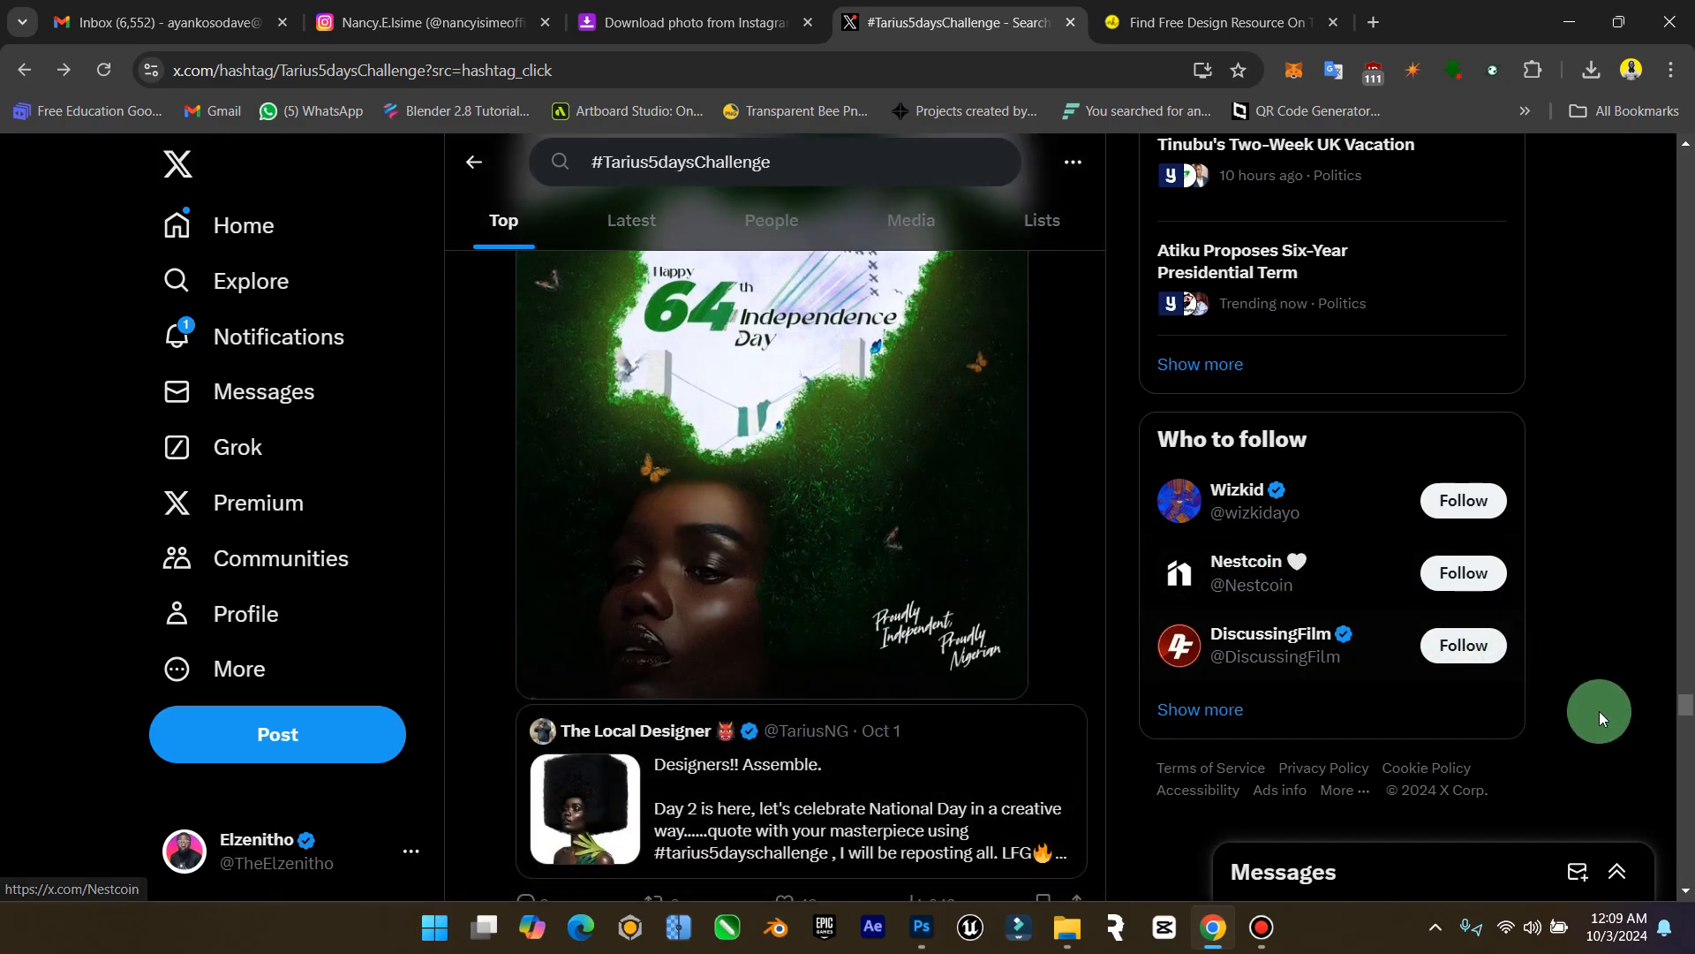
drag(1683, 707, 1660, 893)
scroll(668, 413, down, 2)
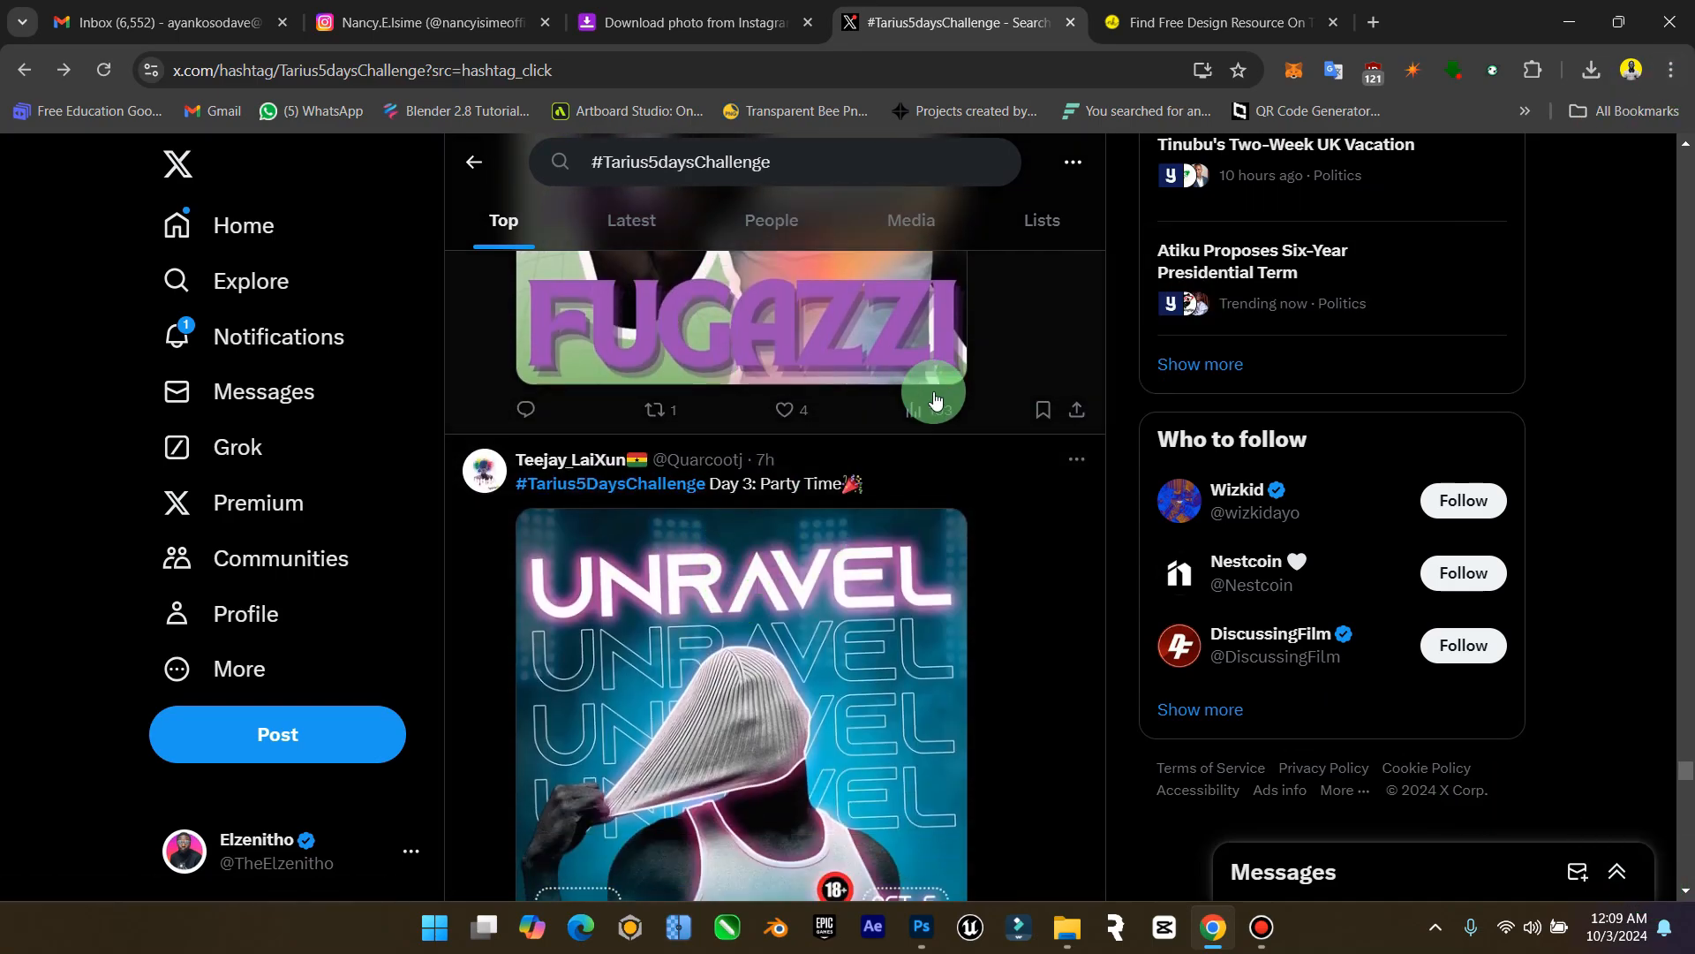
scroll(936, 401, down, 9)
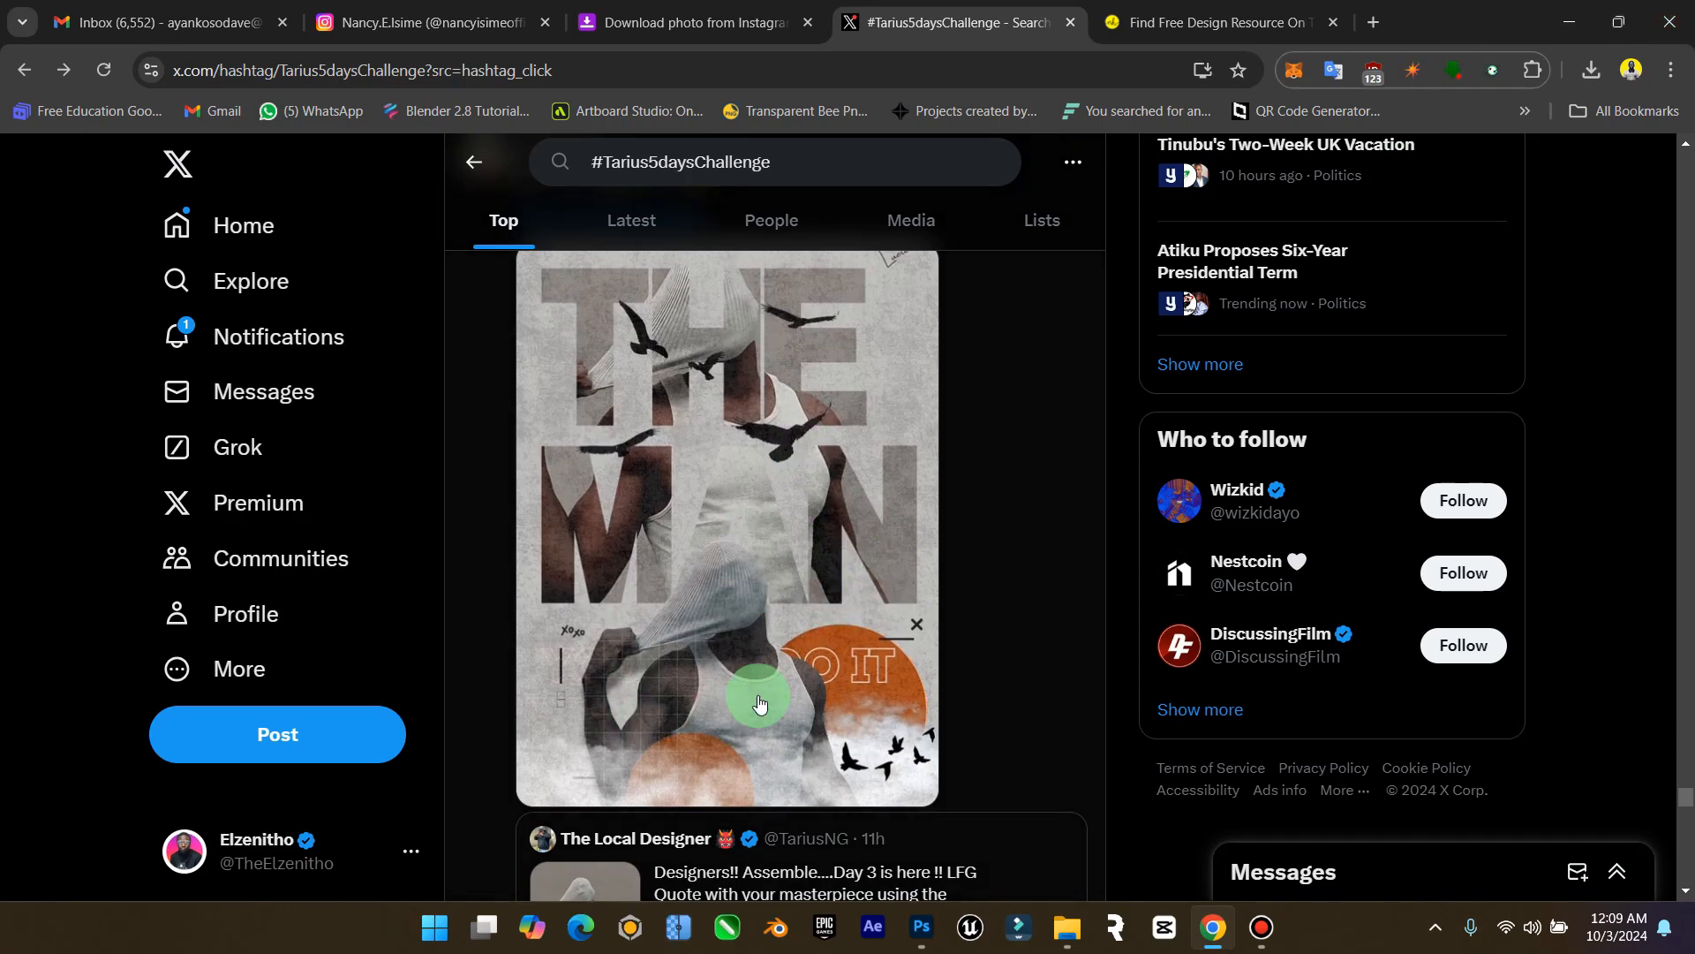
scroll(756, 698, up, 2)
scroll(777, 622, down, 1)
scroll(793, 617, down, 4)
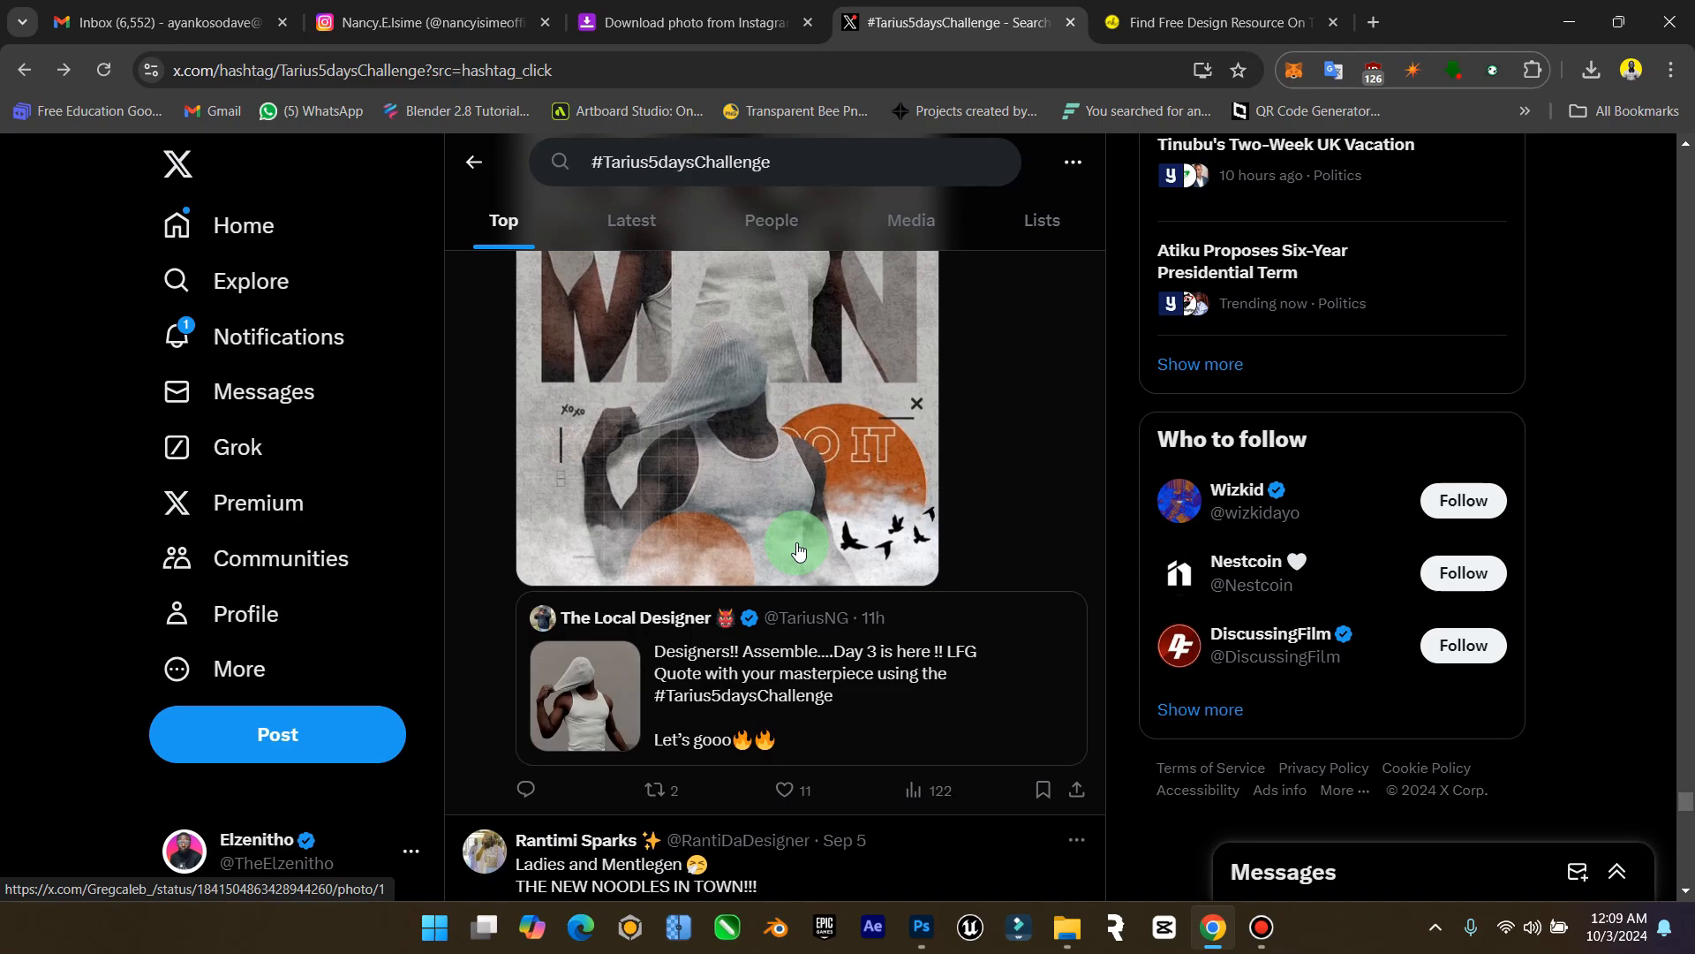
scroll(799, 551, up, 7)
scroll(798, 551, down, 10)
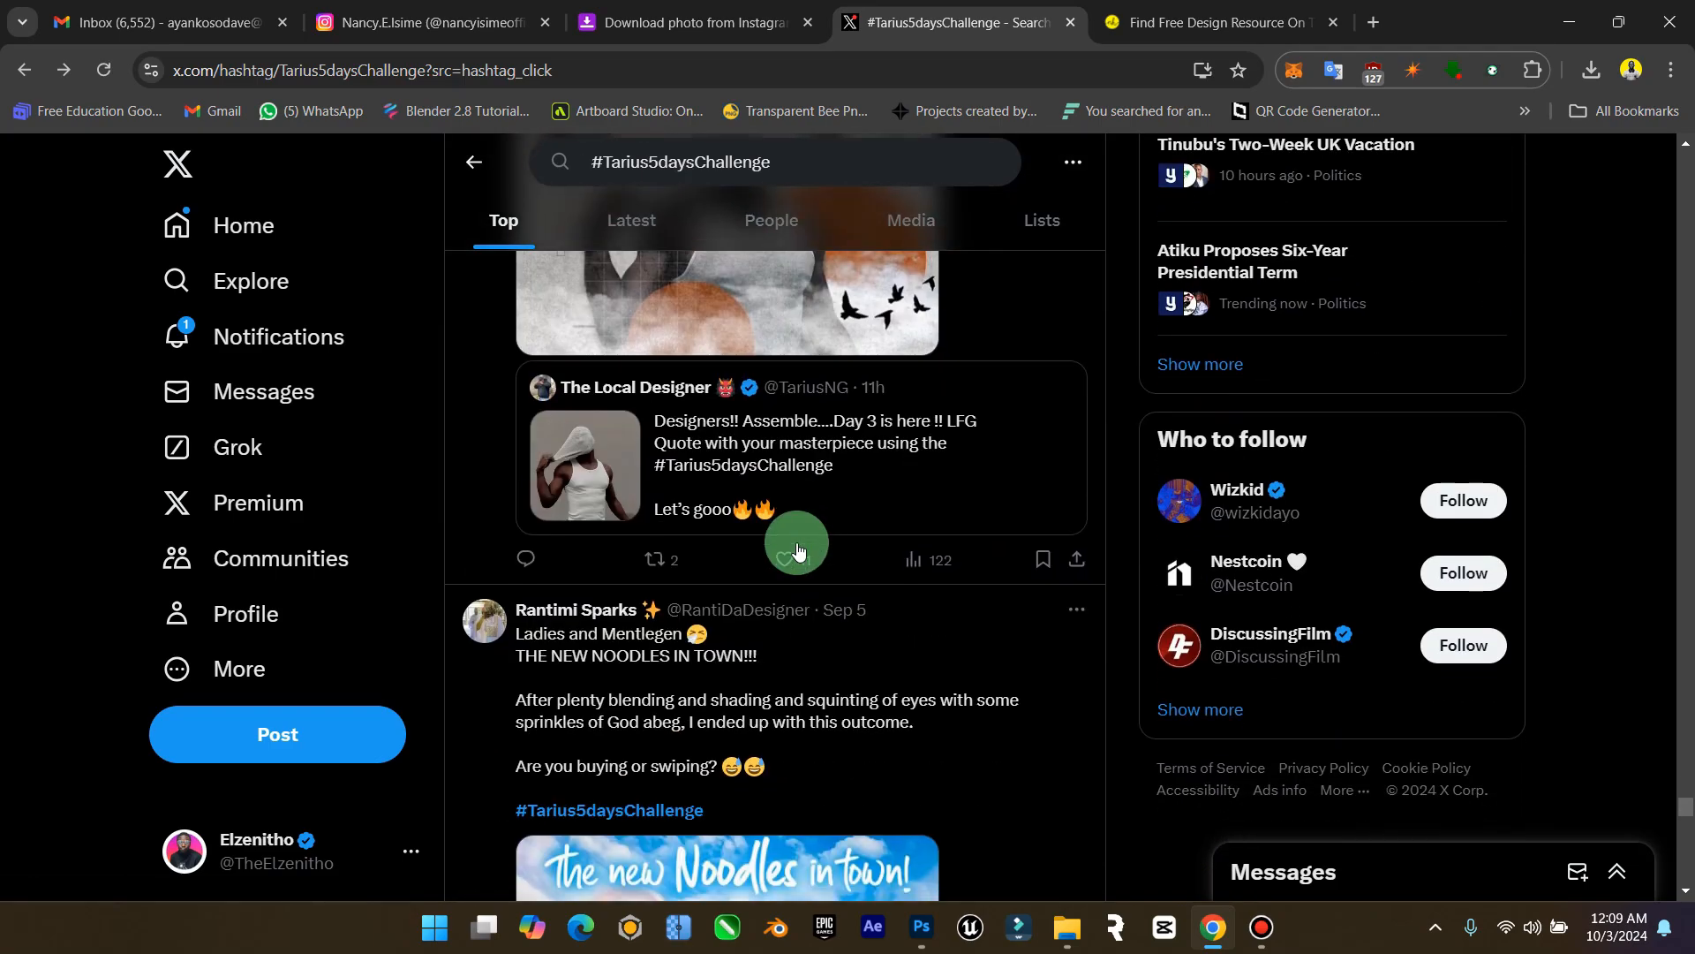
scroll(797, 550, down, 15)
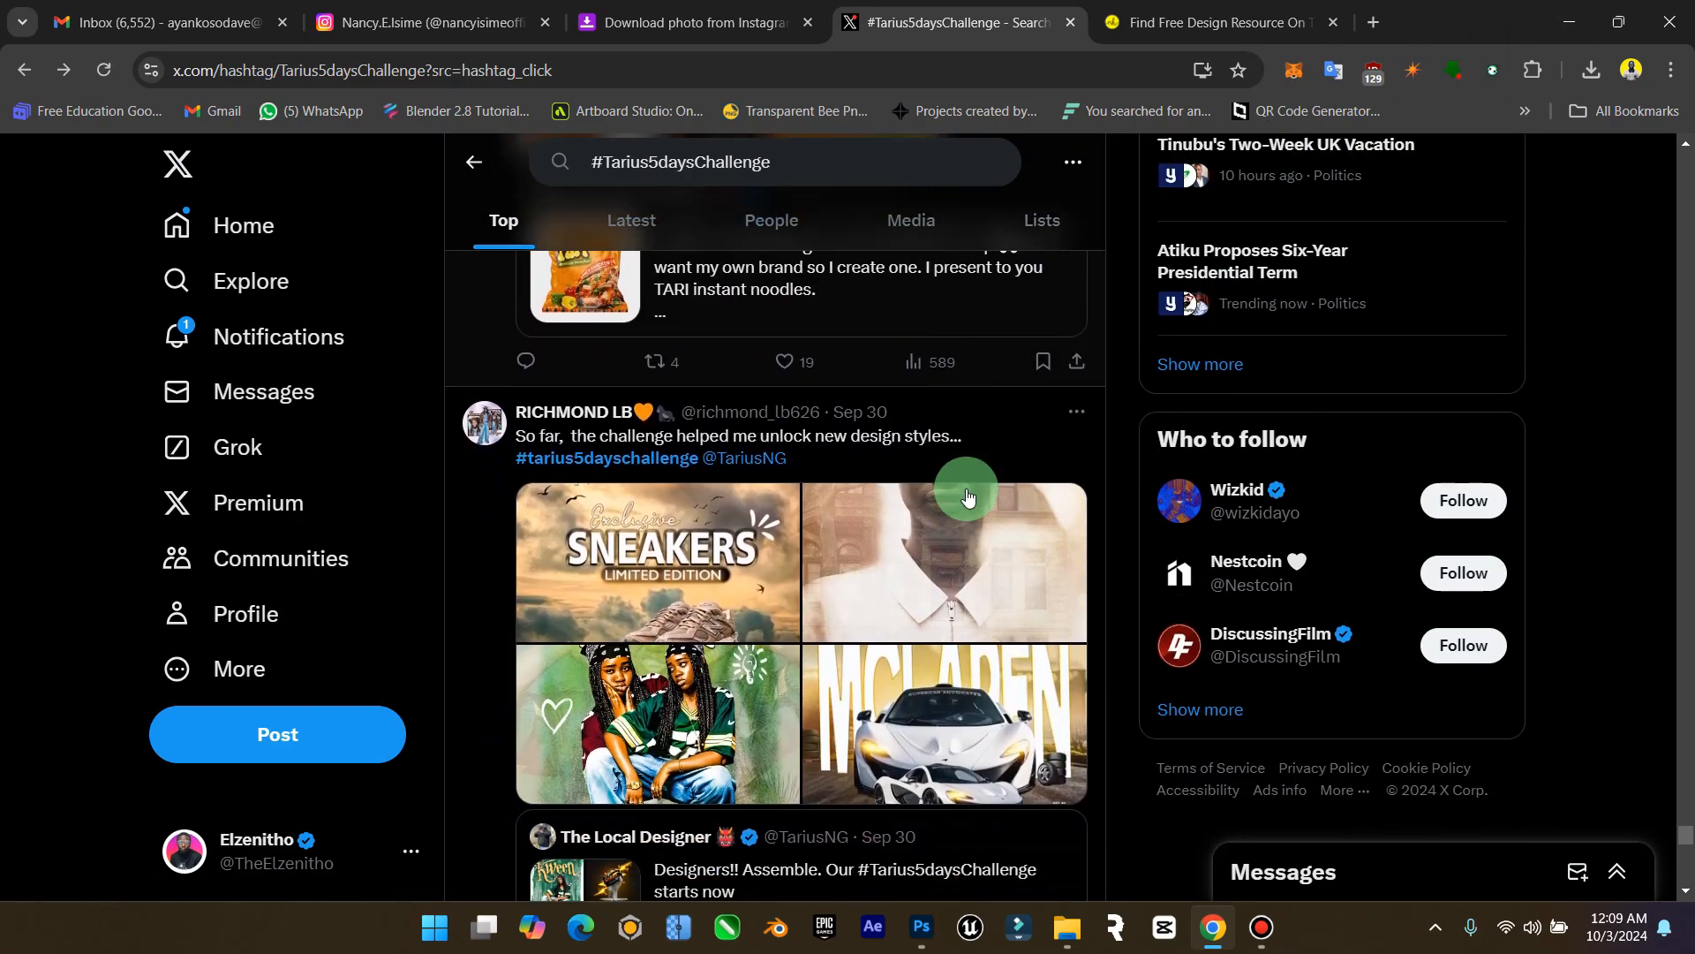
scroll(968, 497, down, 6)
Check the Phone Addiction design in Photoshop, and return to Chrome to find the post with the THE MAN poster
click(1570, 22)
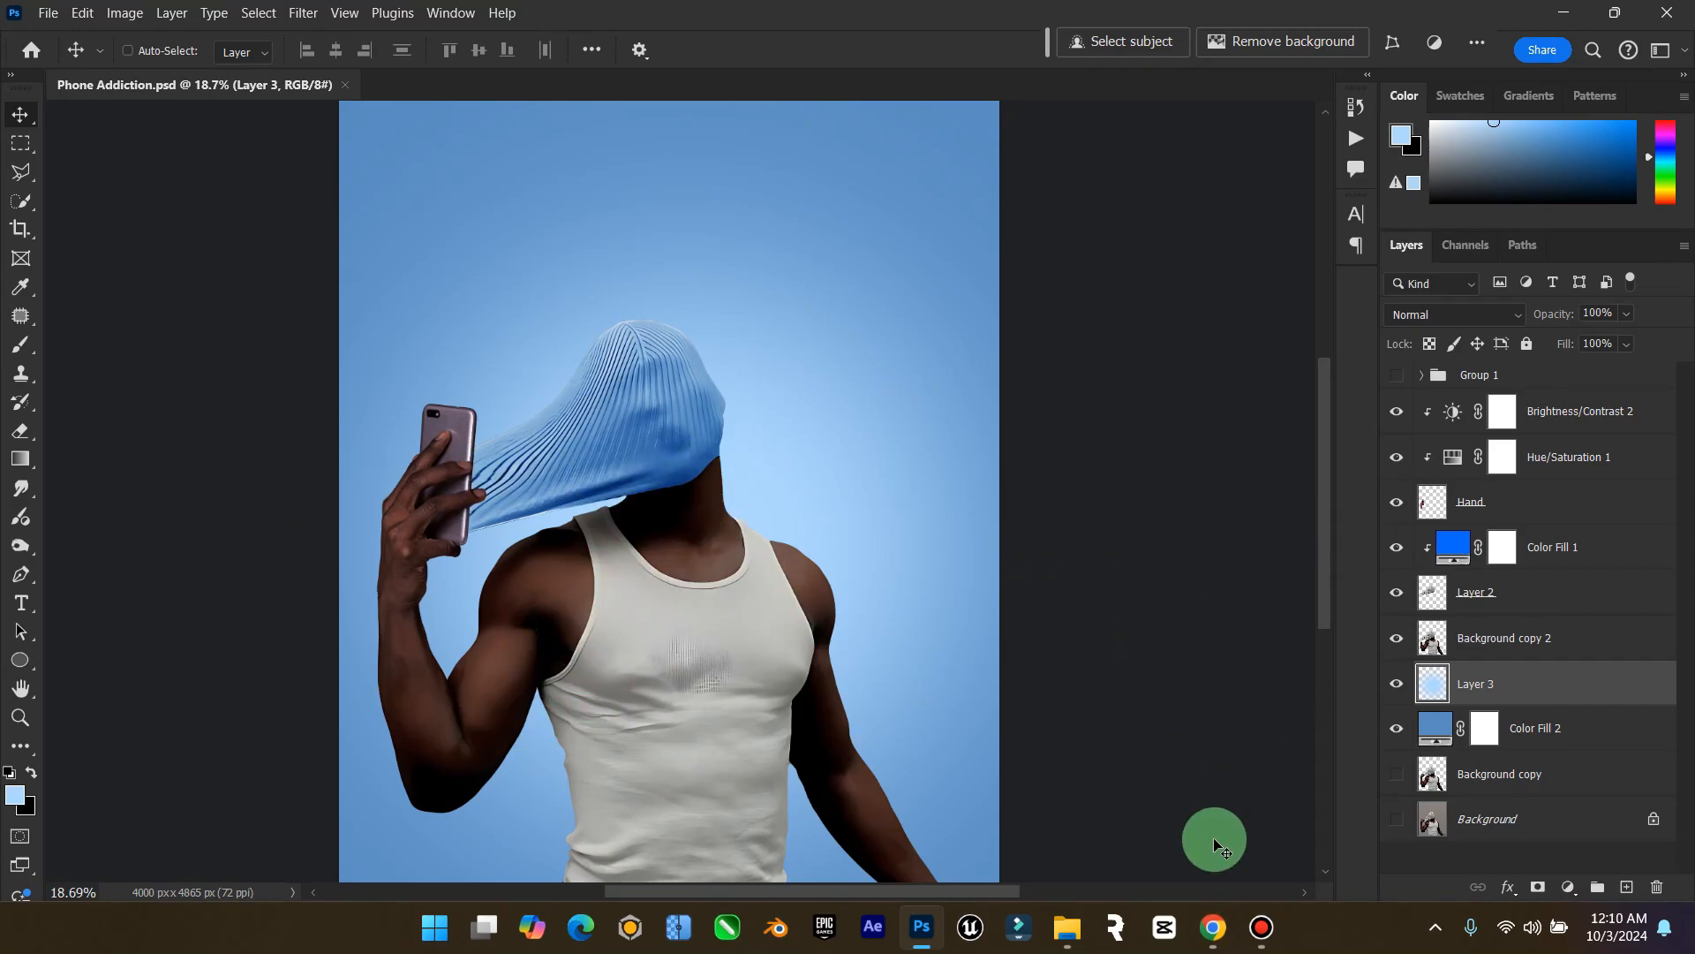
click(1213, 927)
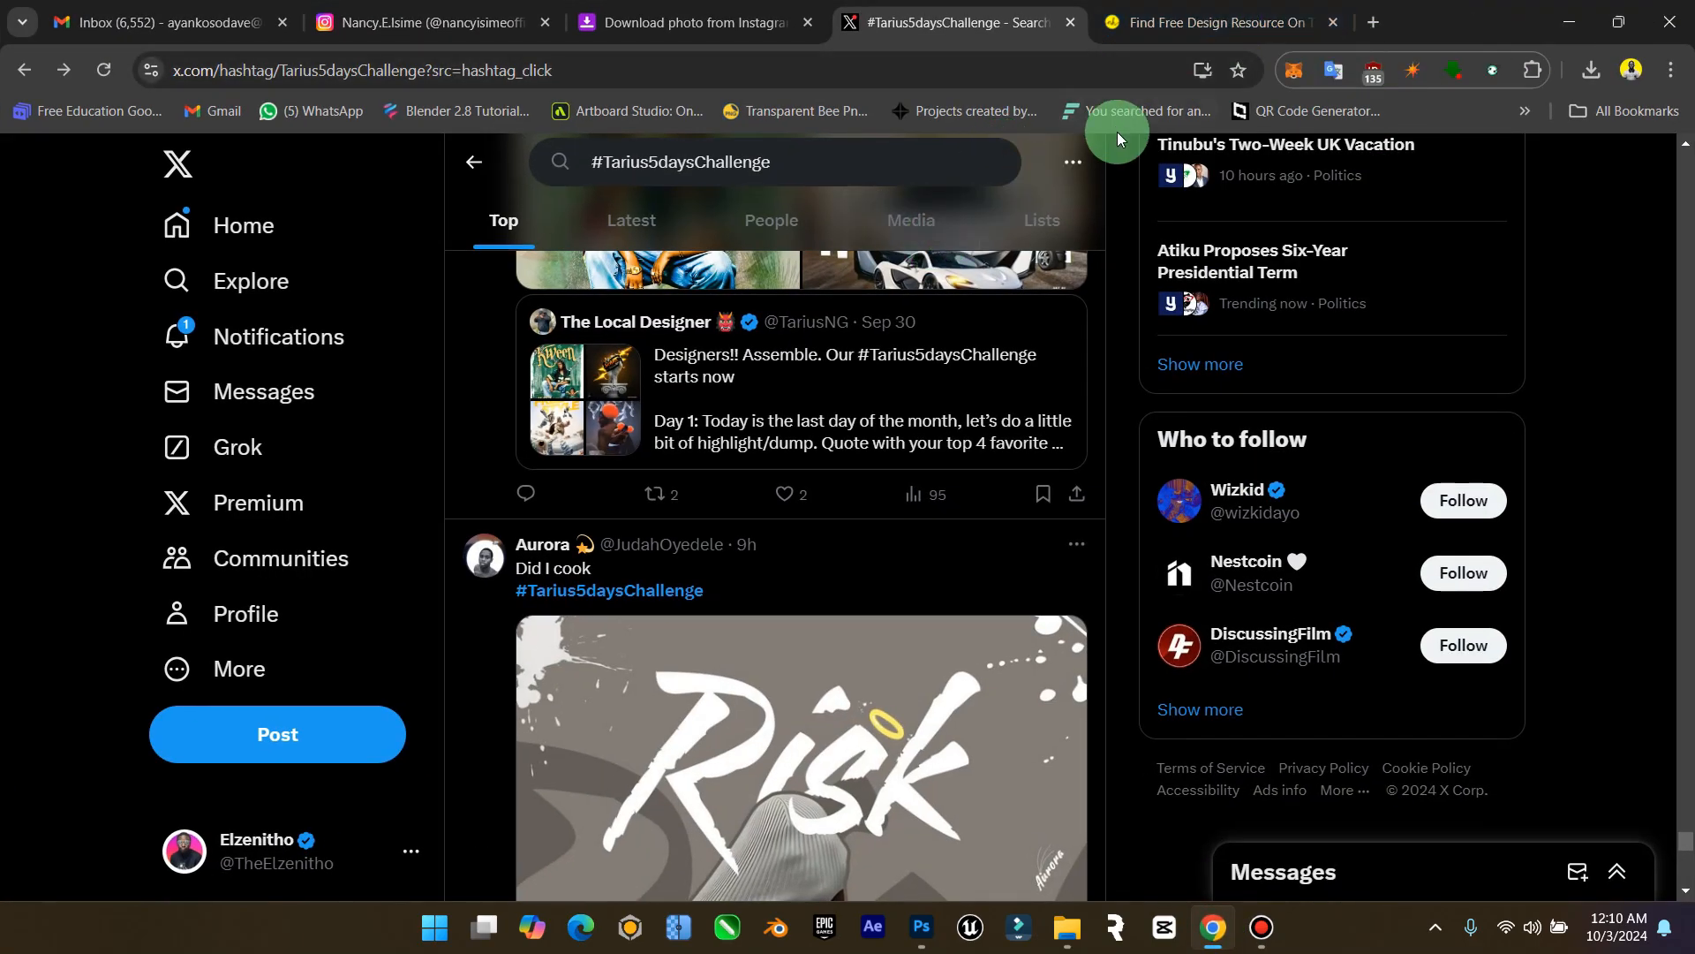
scroll(940, 401, up, 15)
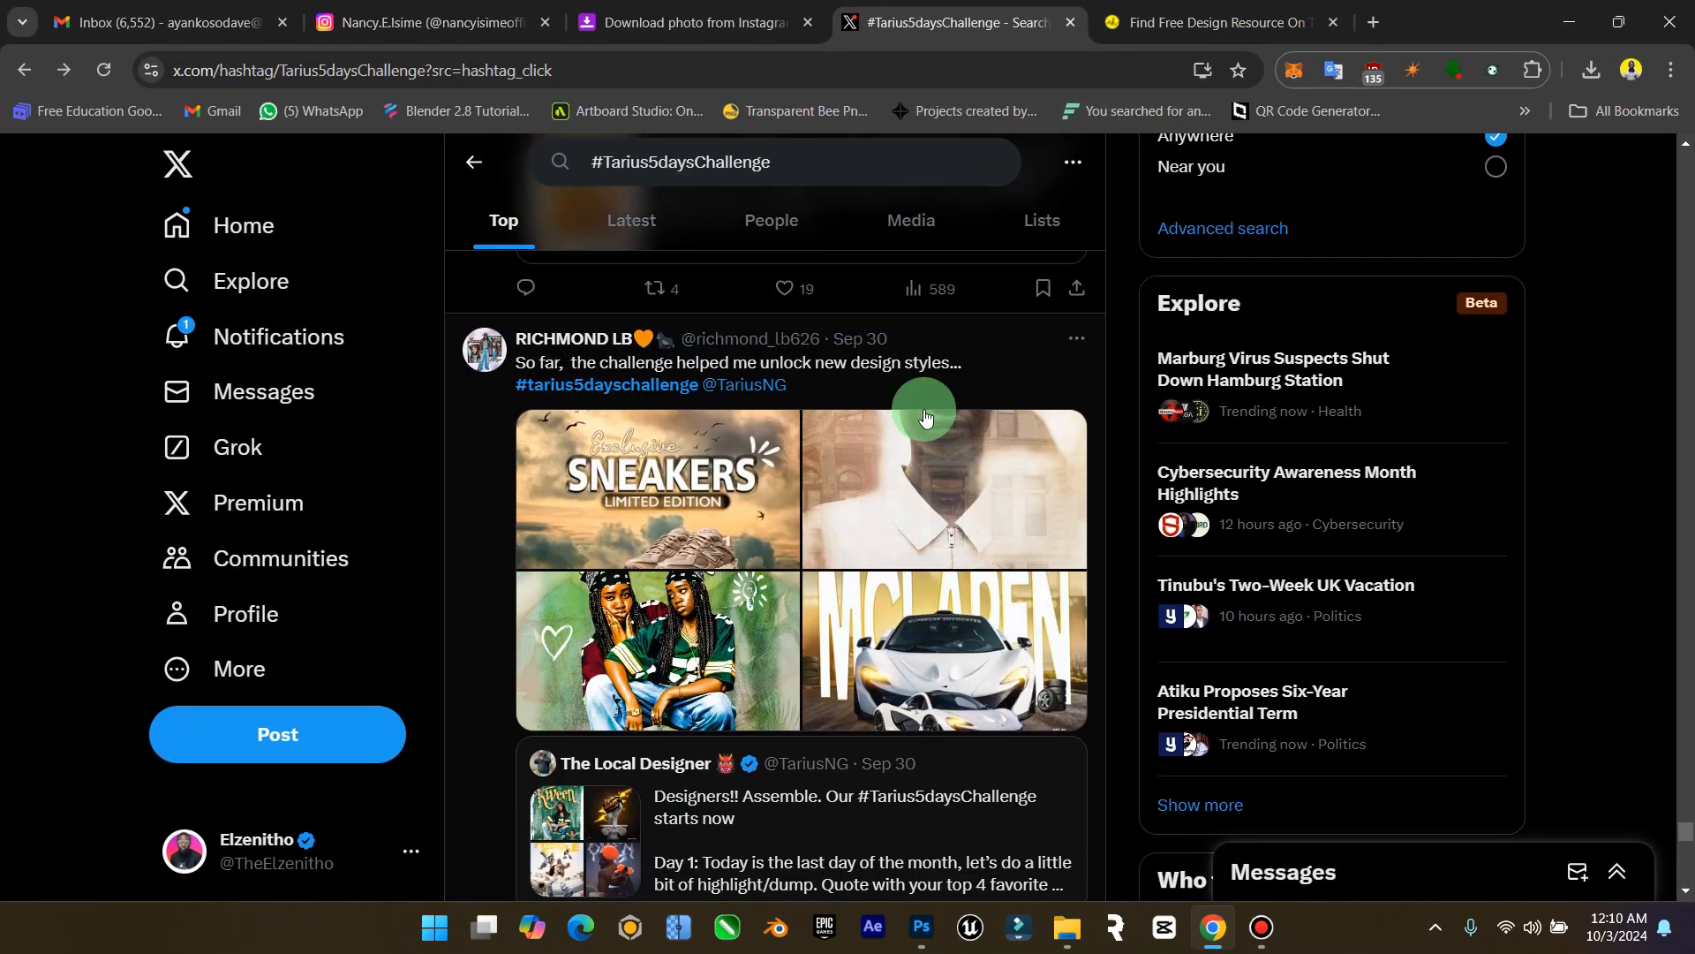
scroll(943, 419, down, 4)
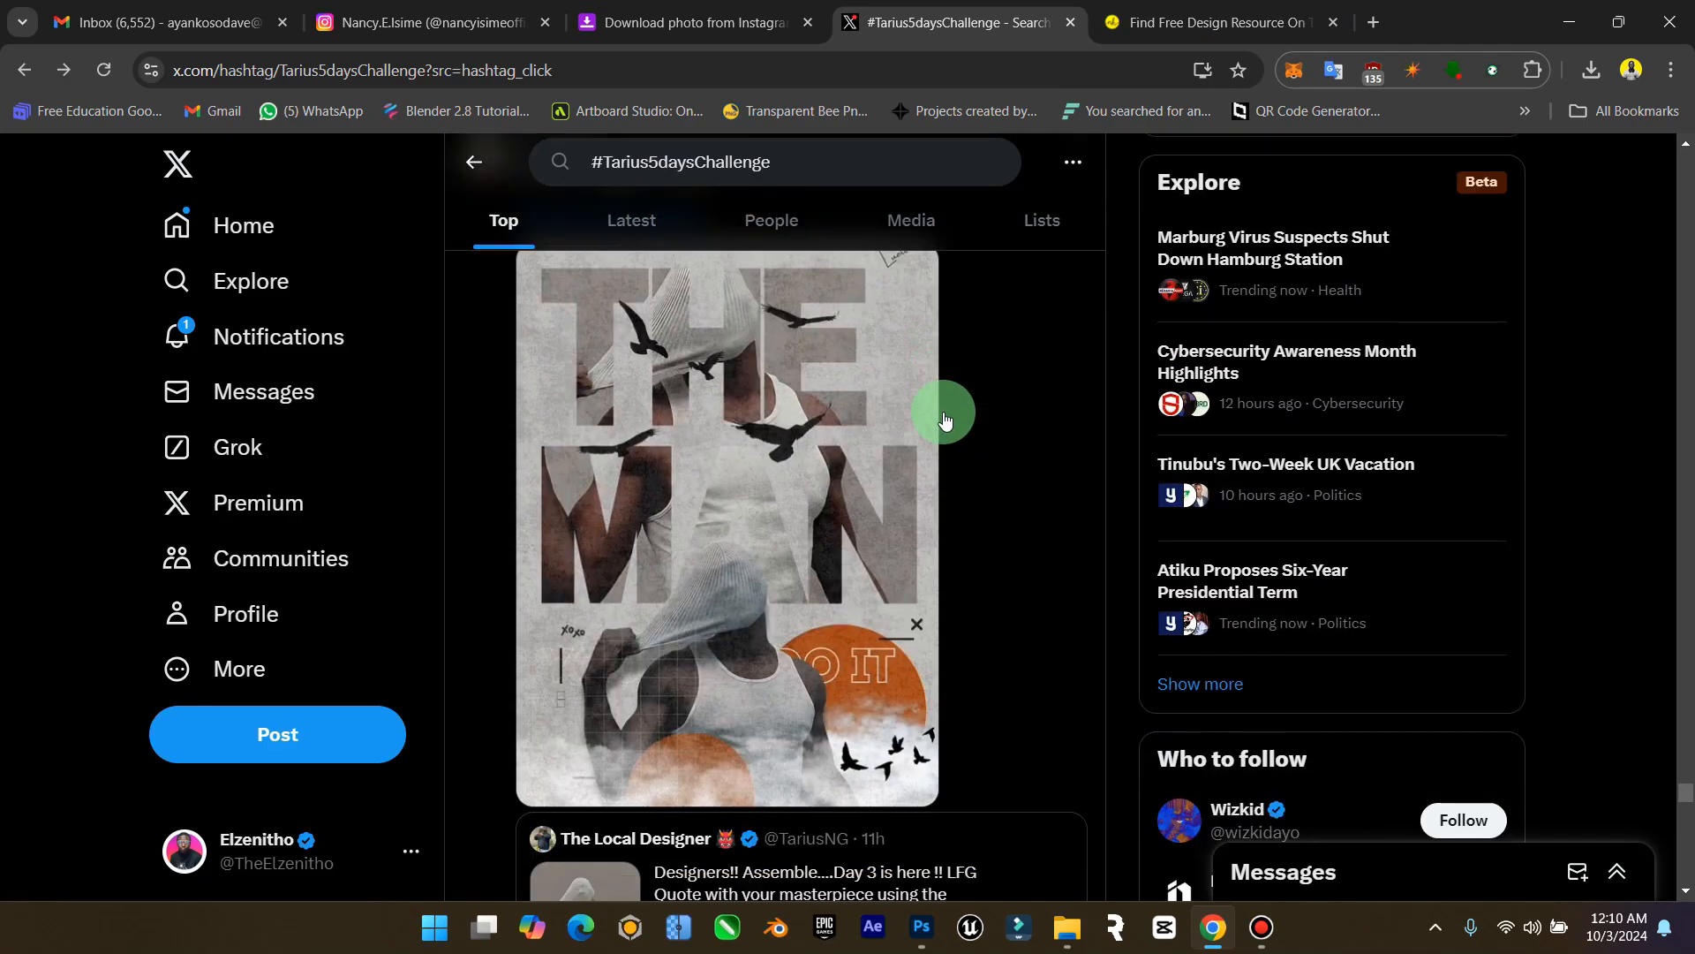
scroll(943, 418, up, 7)
scroll(944, 419, down, 1)
Open Snipping Tool, capture the whole X page area showing the THE MAN post, and copy the screenshot
key(super)
text(snipping tool)
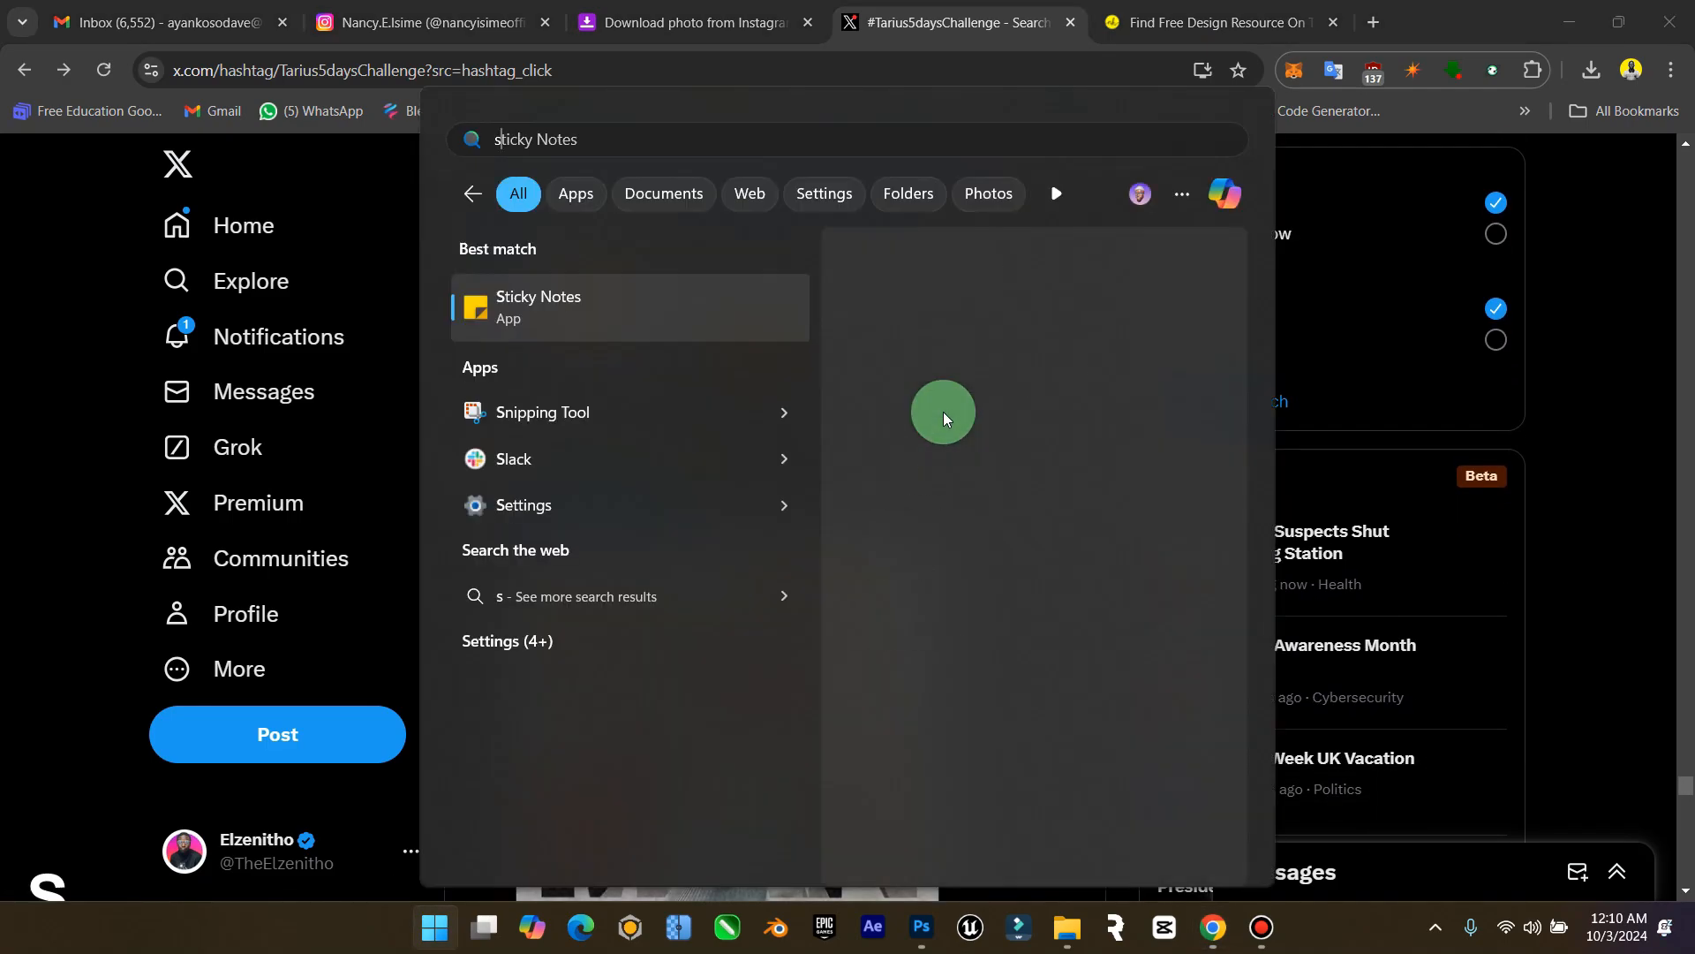
click(571, 299)
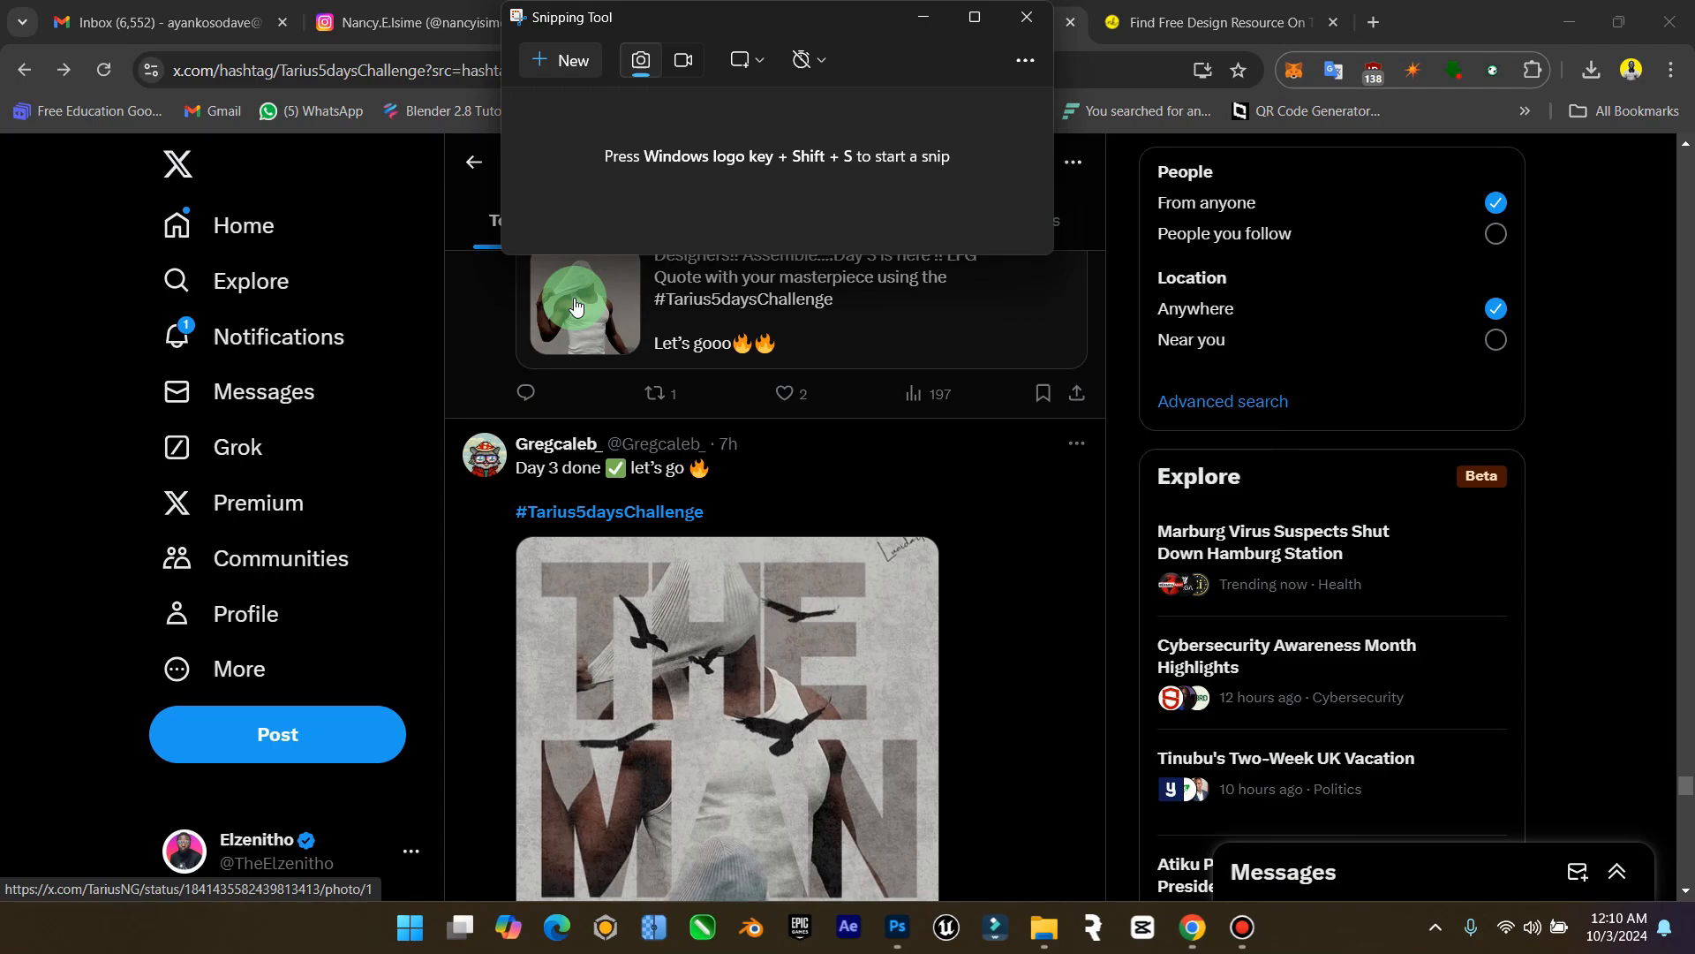
click(568, 57)
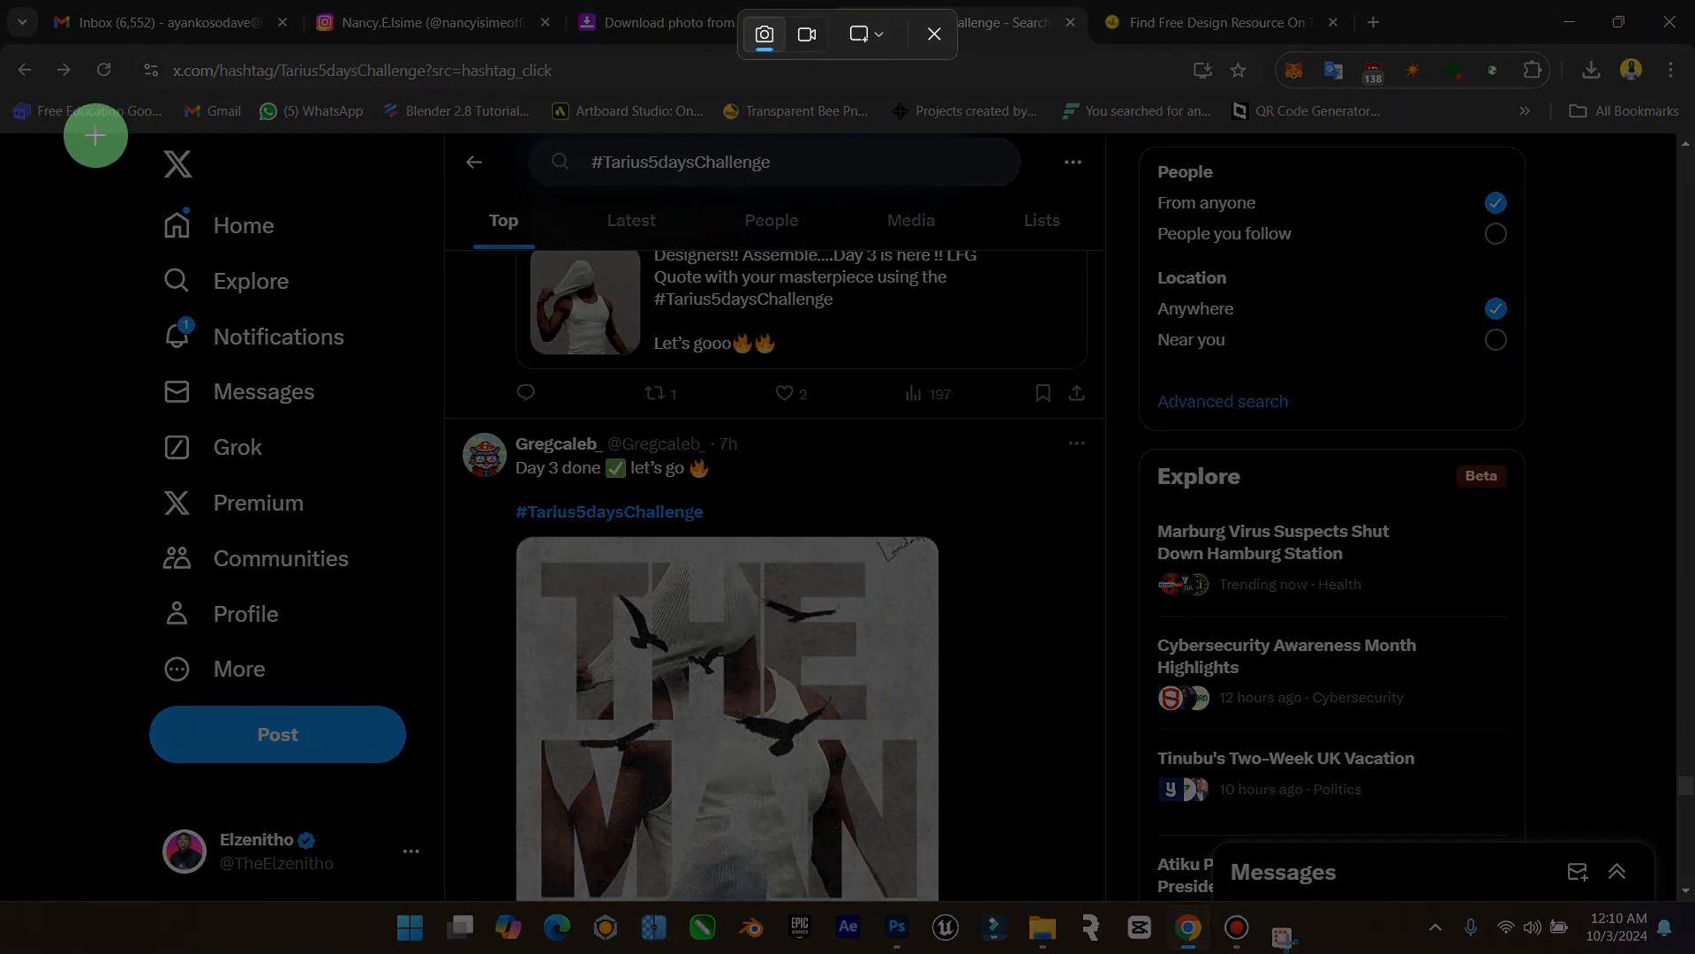
drag(92, 135, 1599, 904)
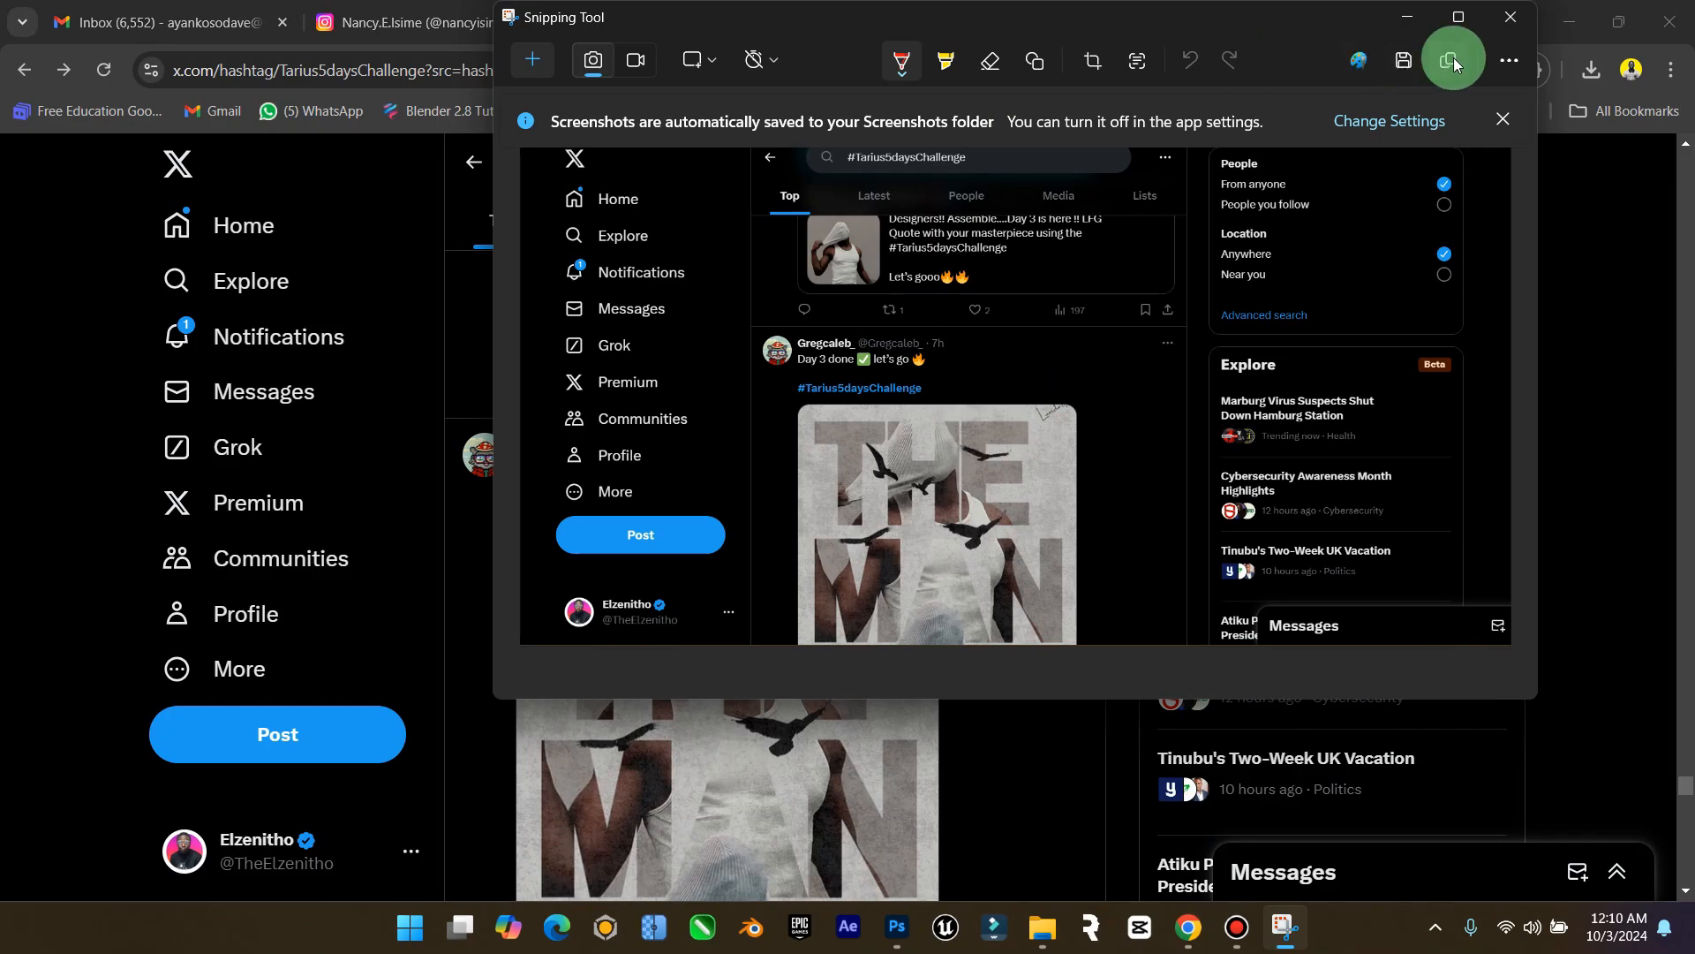
click(1453, 58)
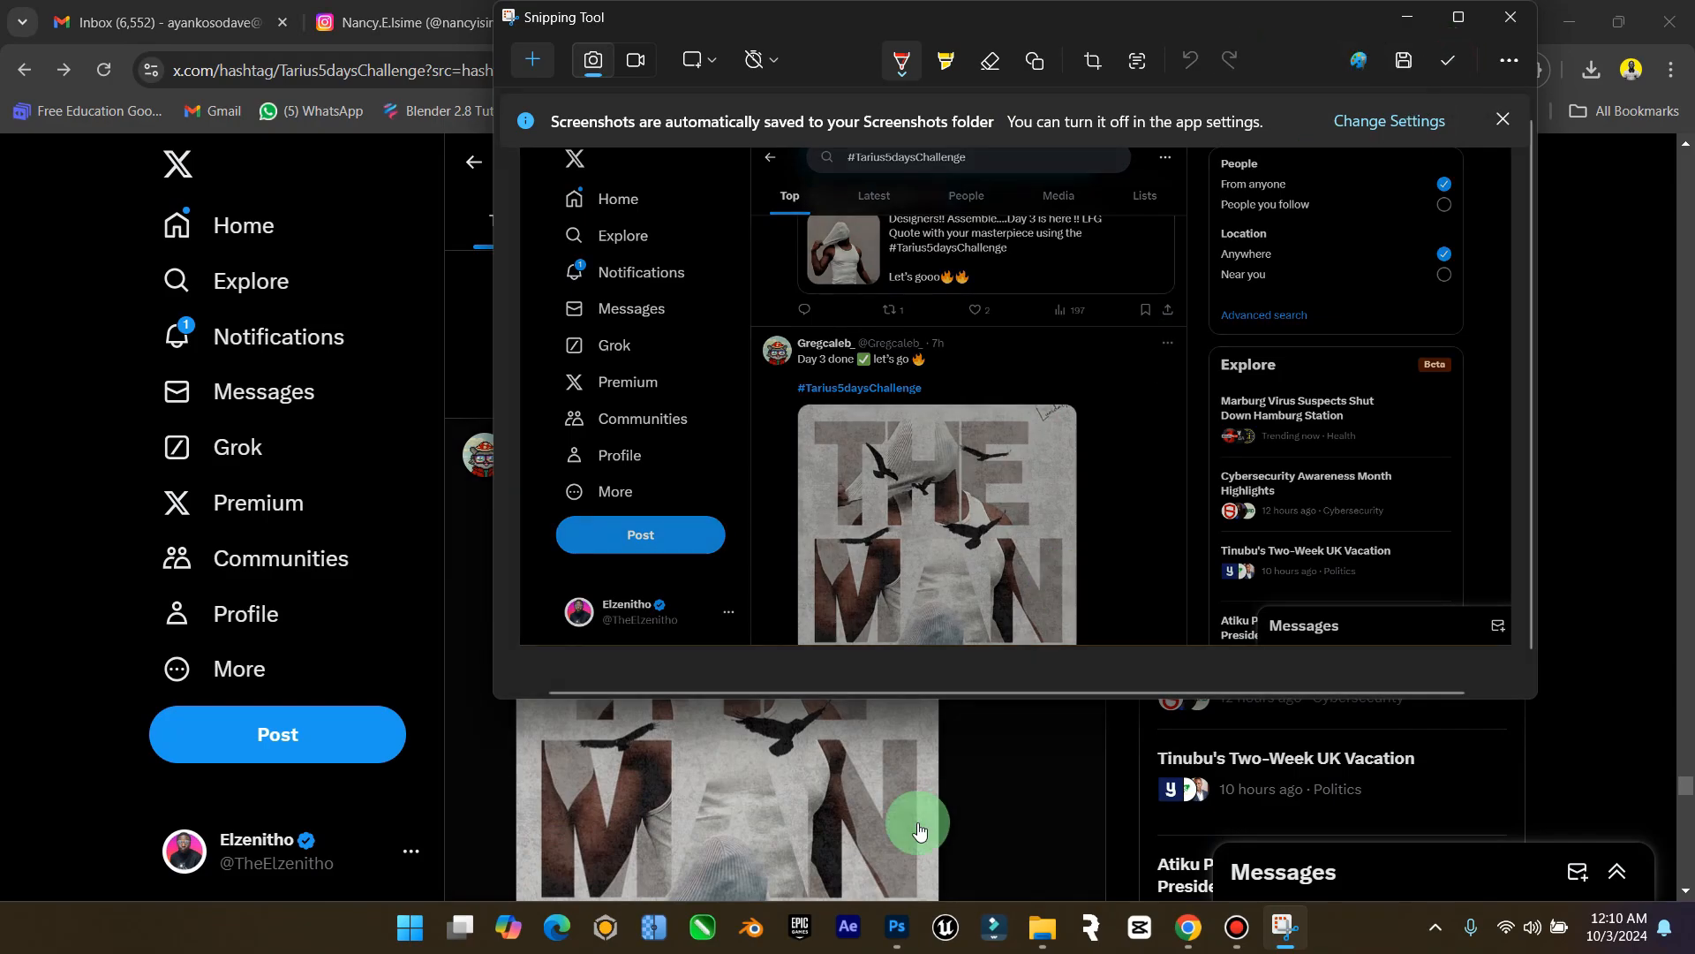
Switch to Photoshop, paste the X screenshot into the Phone Addiction document and move it up to the top of the man's head
click(898, 926)
key(ctrl+v)
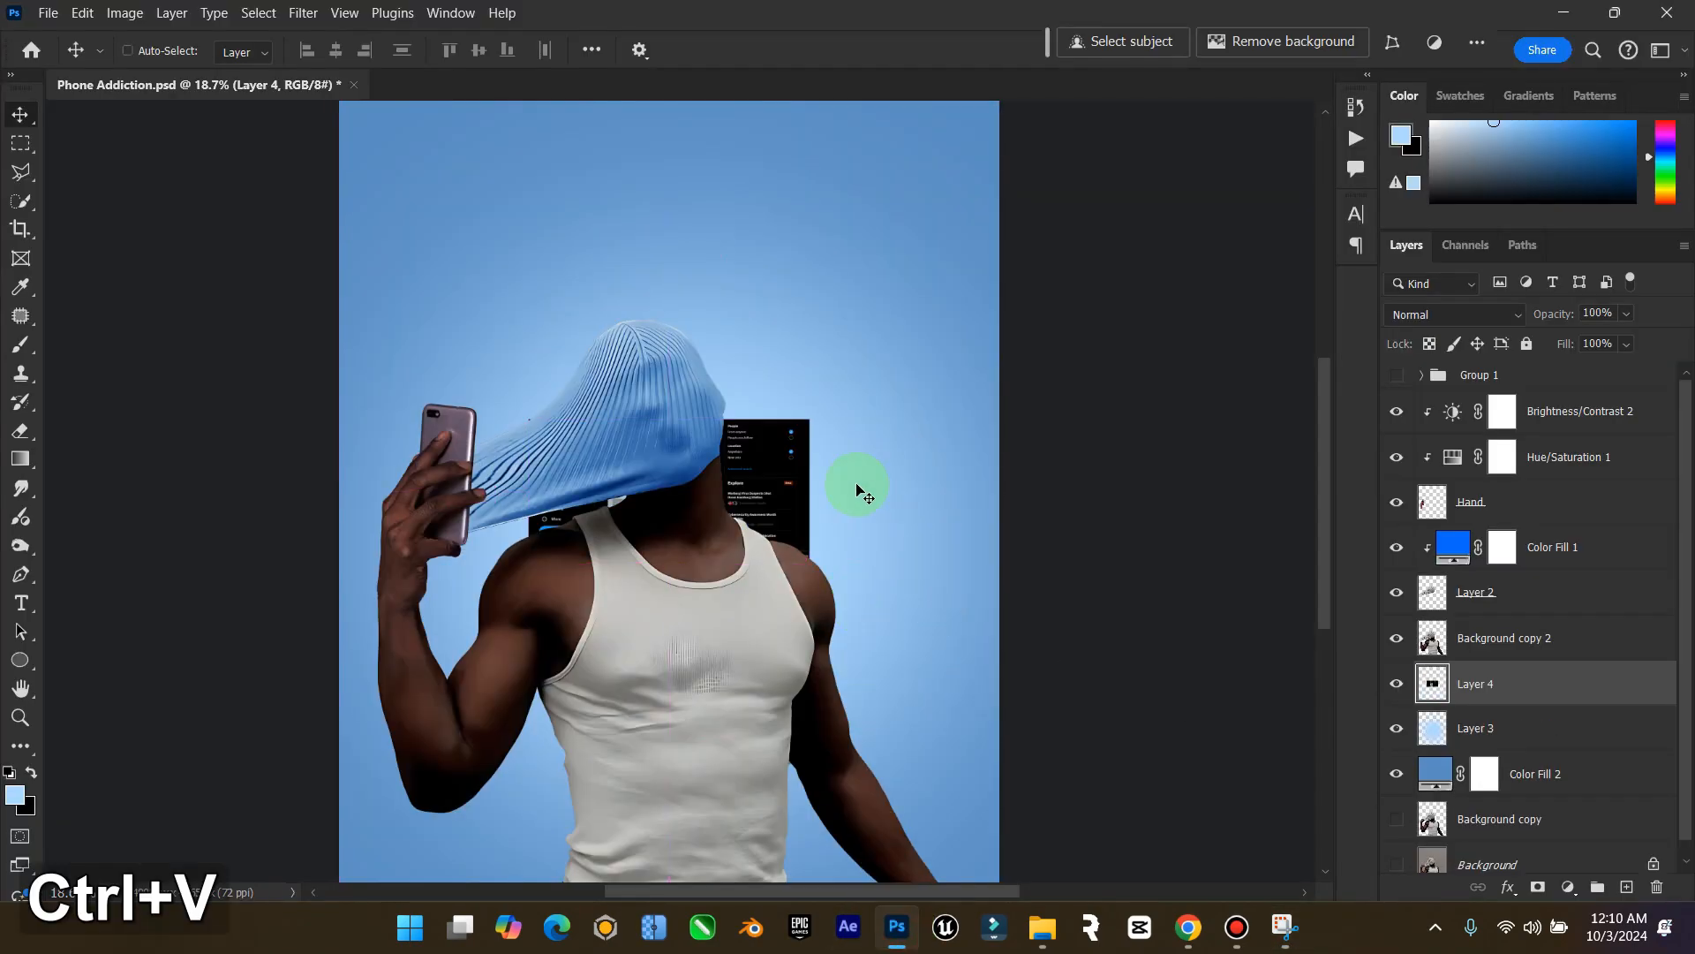
drag(782, 416, 821, 253)
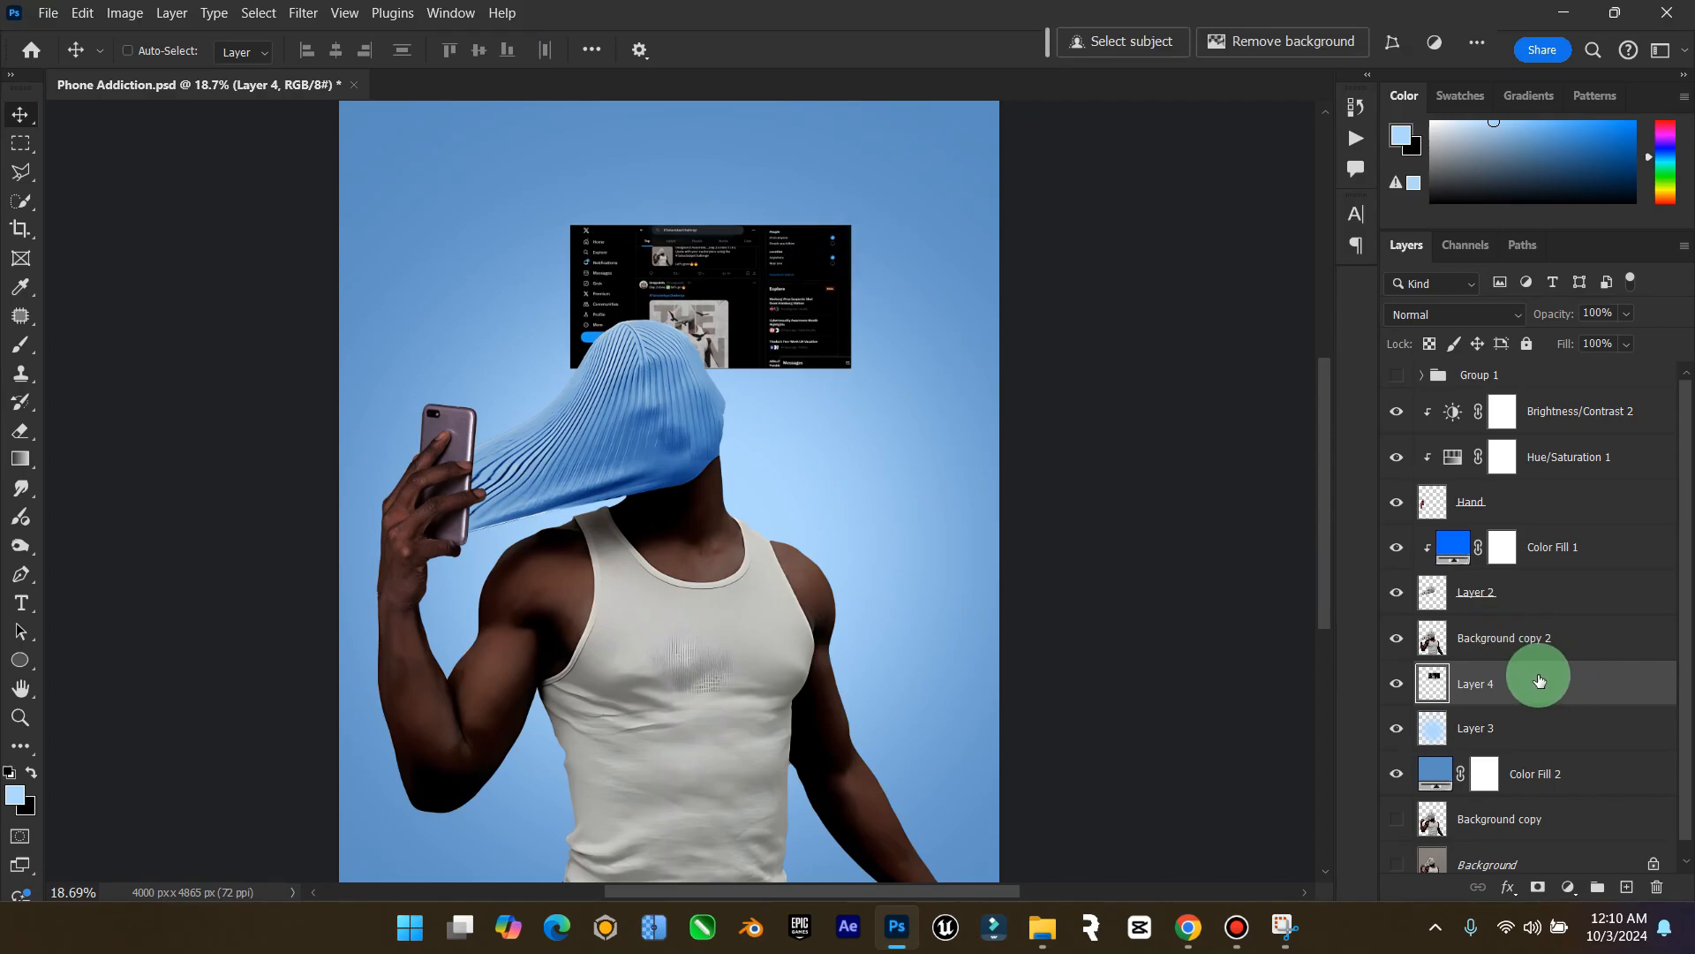
Move the screenshot layer directly above Color Fill 1 and clip it to the stretched head fabric with a clipping mask
drag(1509, 687, 1563, 542)
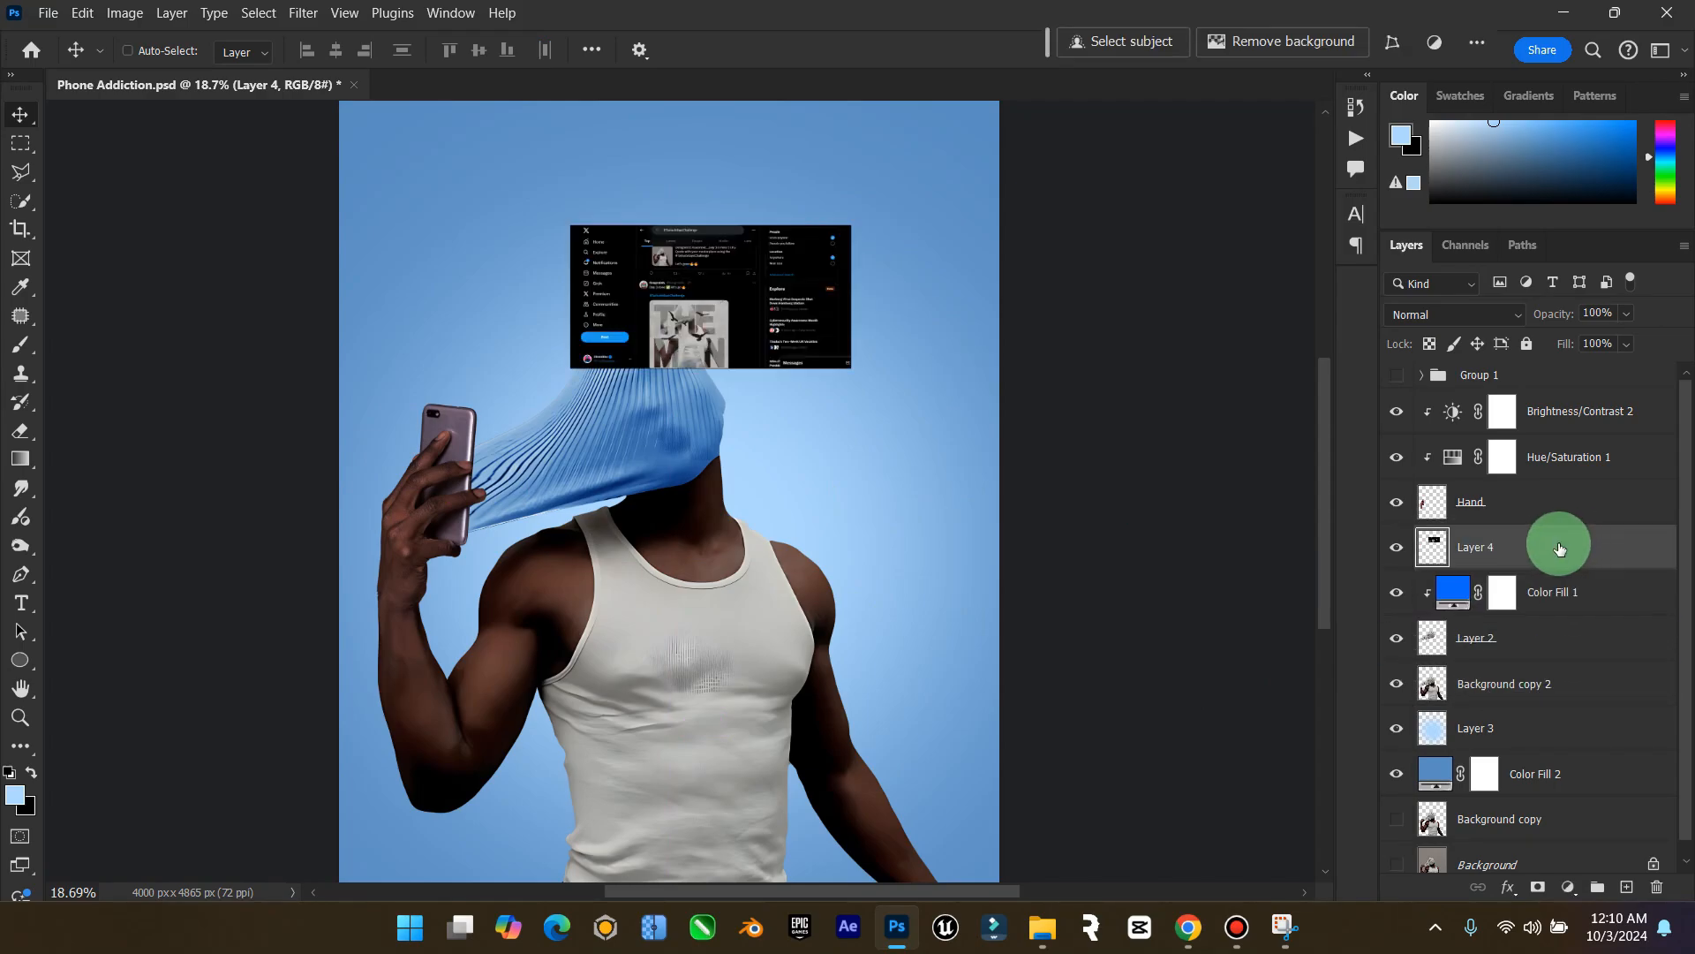
right_click(1562, 542)
click(1439, 805)
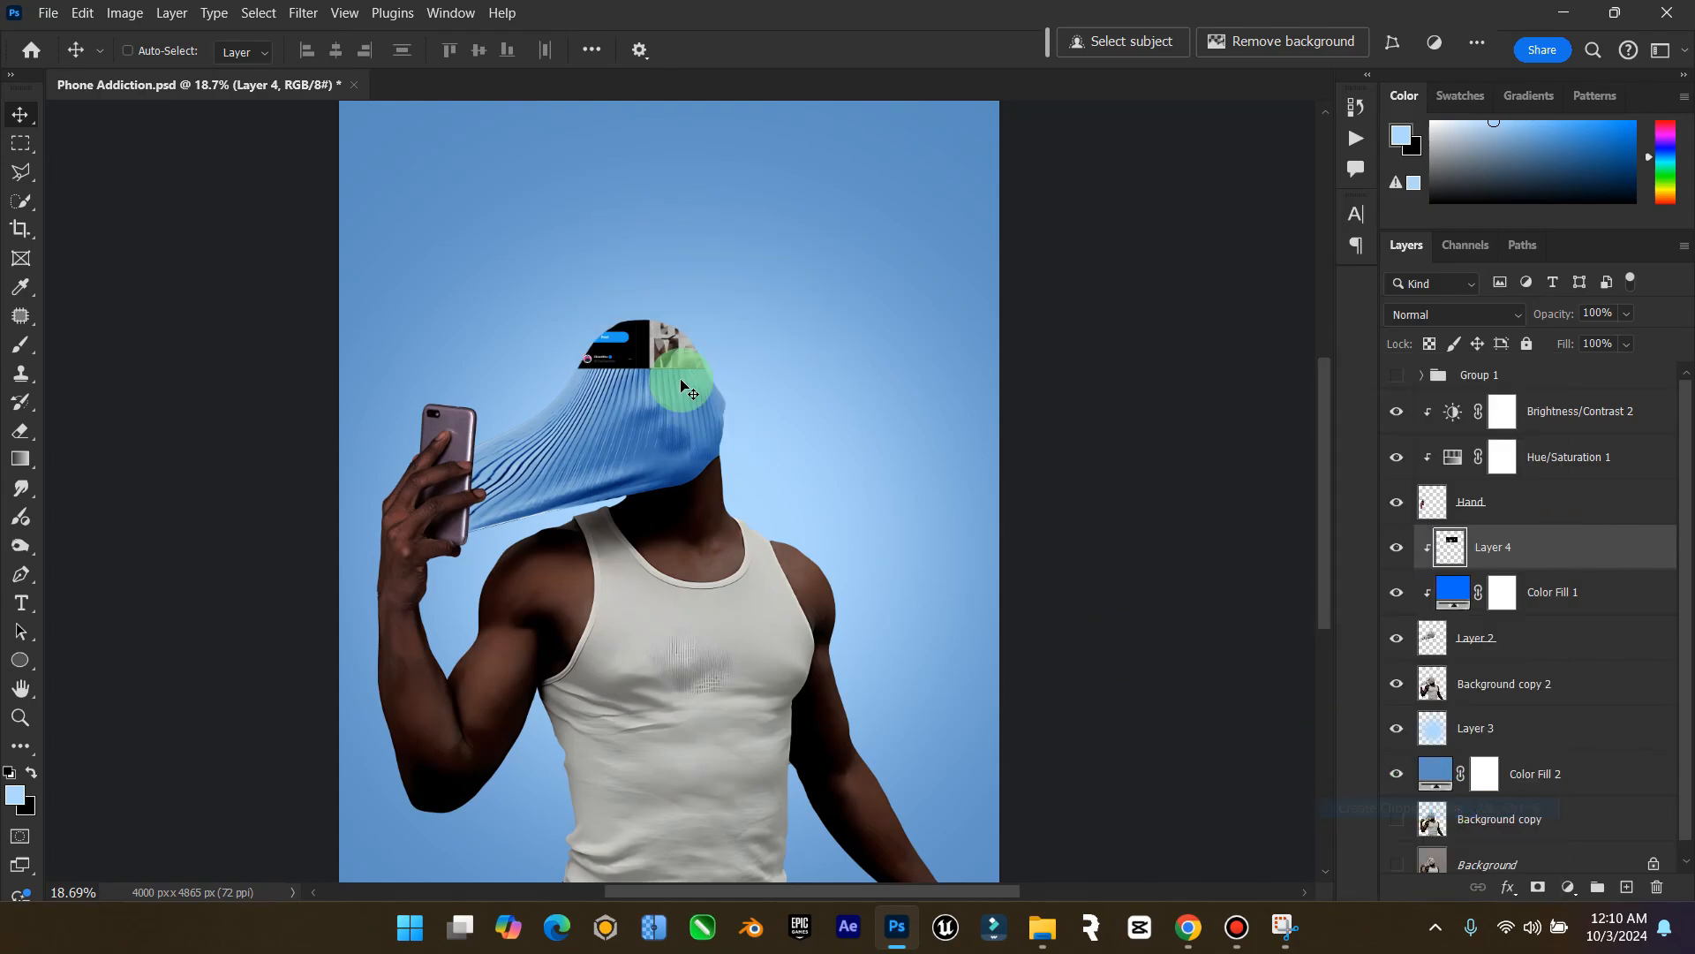
Move the clipped screenshot down over the head fabric and enlarge it to cover almost the whole stretched shape
drag(681, 379, 647, 470)
key(t)
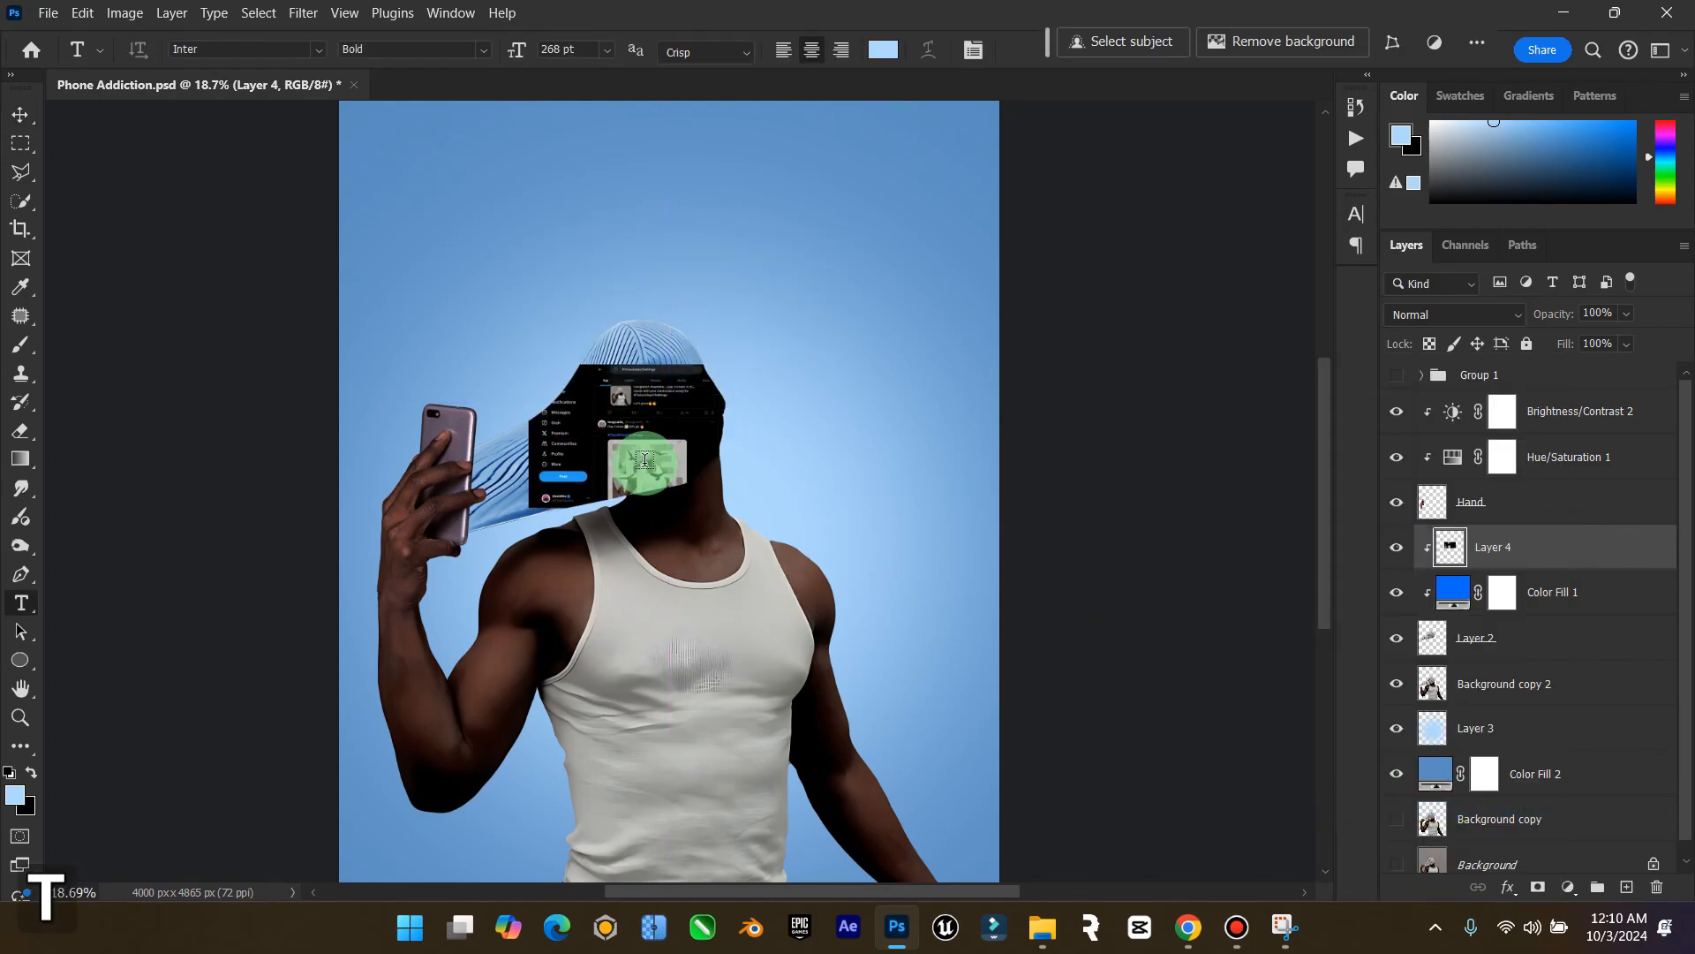
click(21, 115)
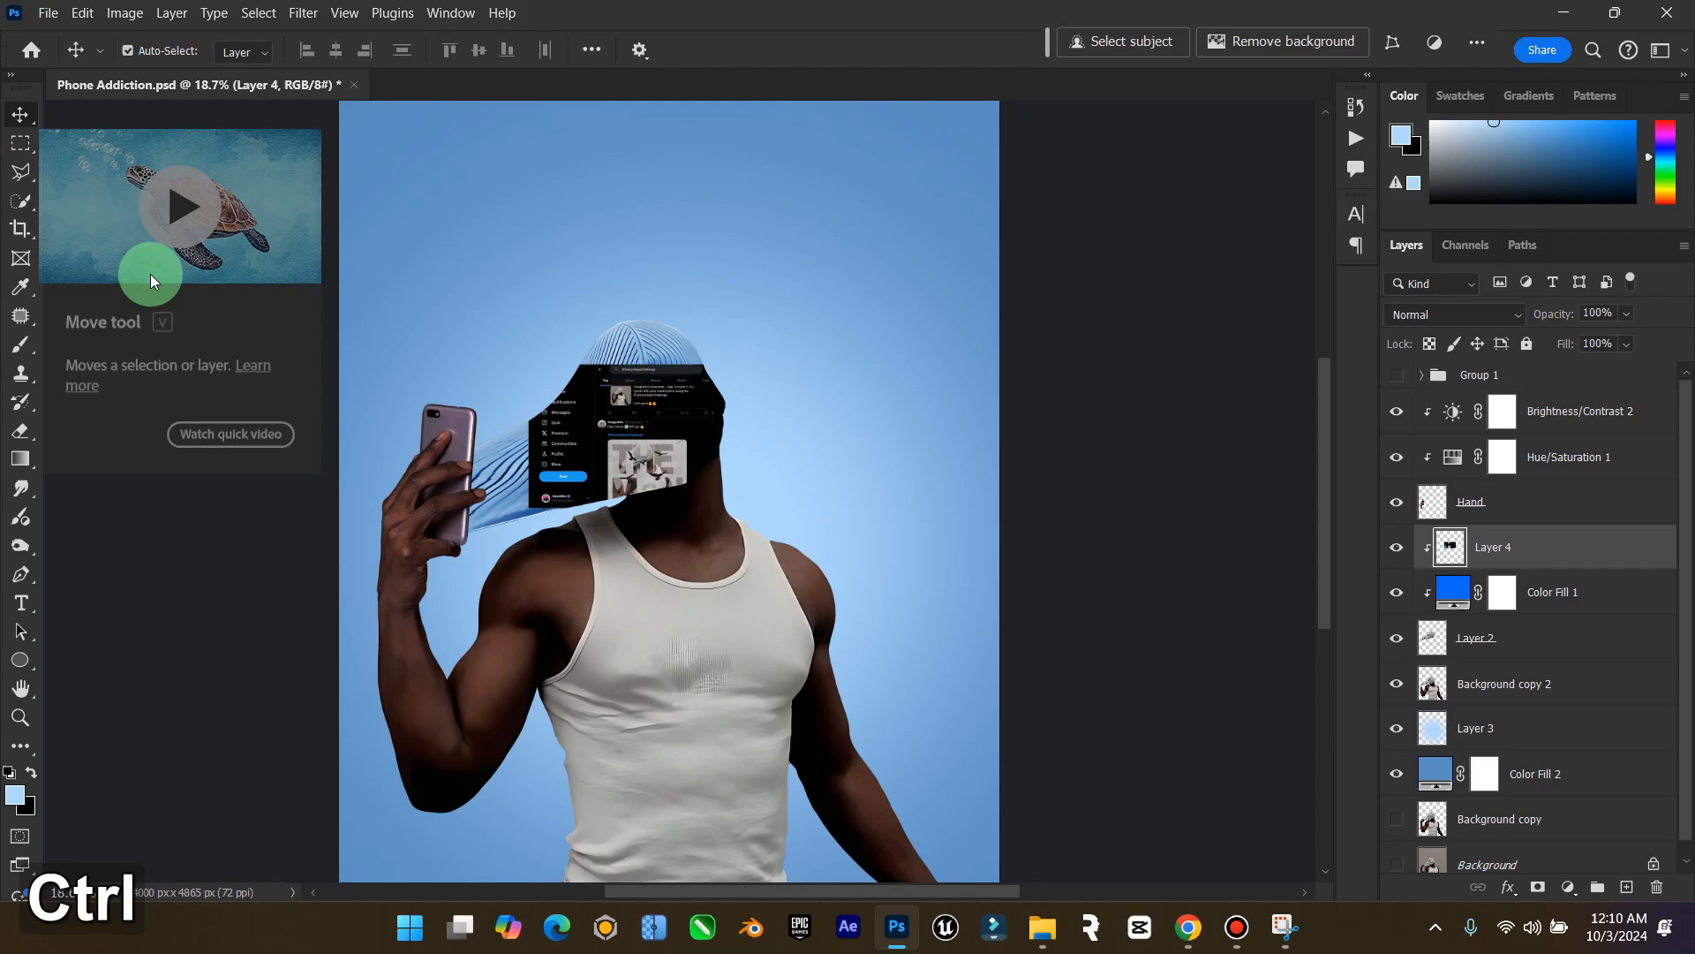
key(ctrl+t)
drag(824, 363, 927, 235)
drag(882, 353, 813, 454)
click(27, 118)
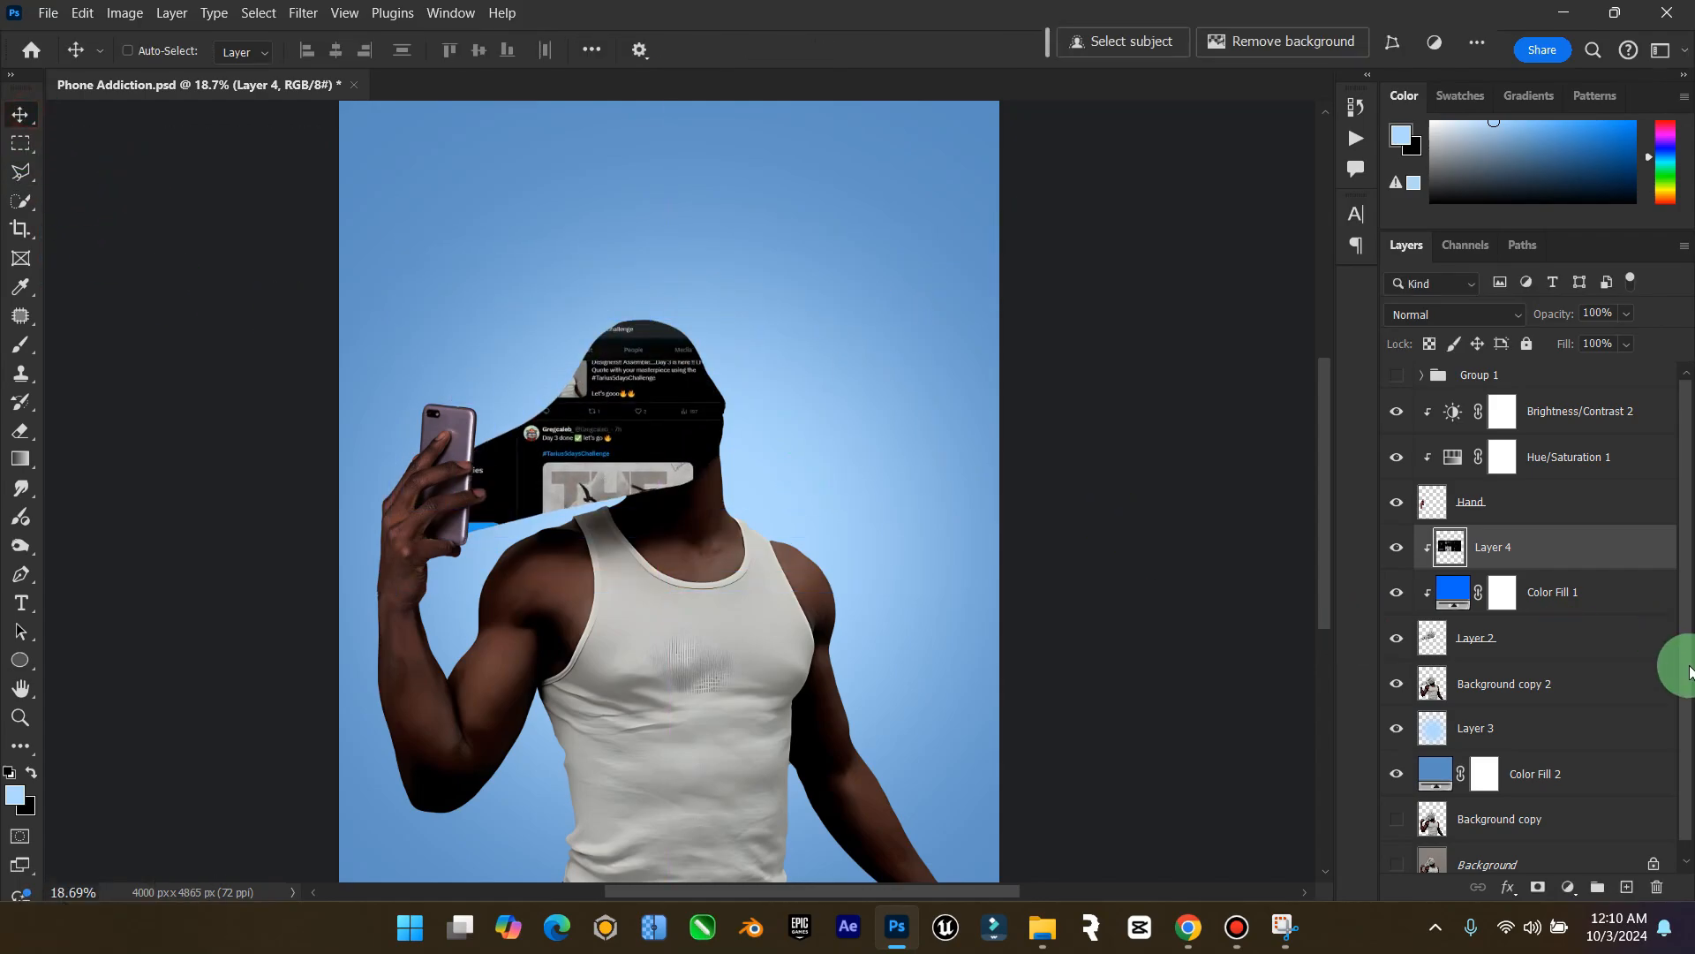
right_click(1592, 545)
click(522, 91)
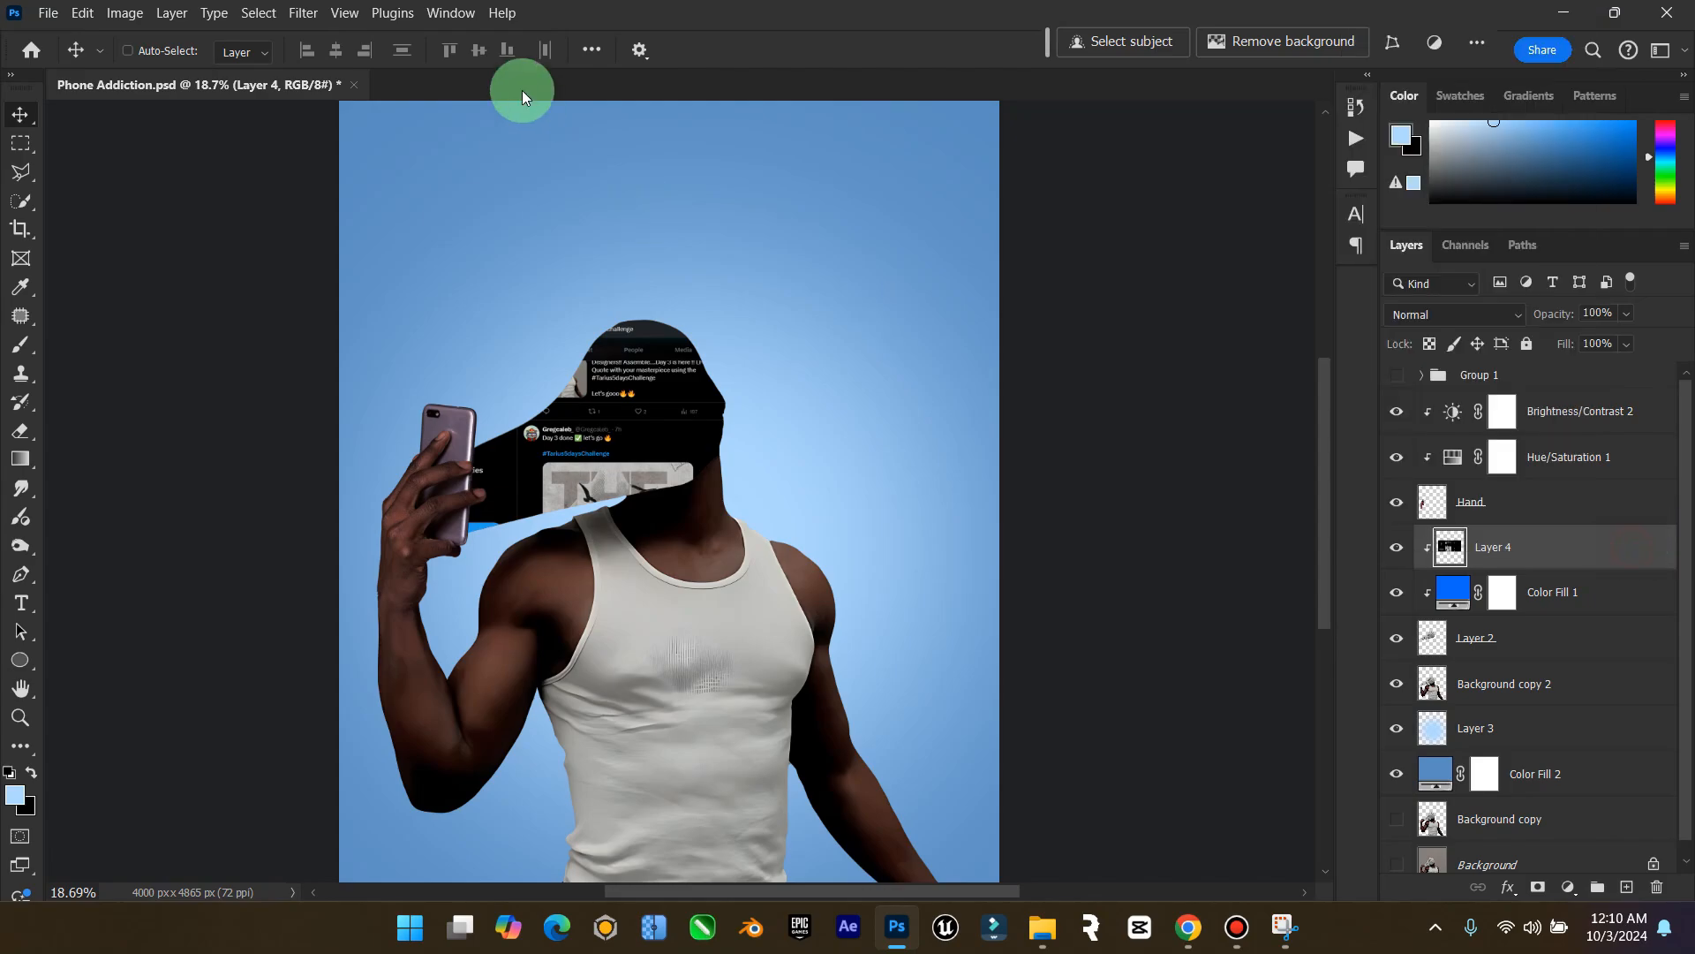
click(324, 14)
mouse_move(458, 263)
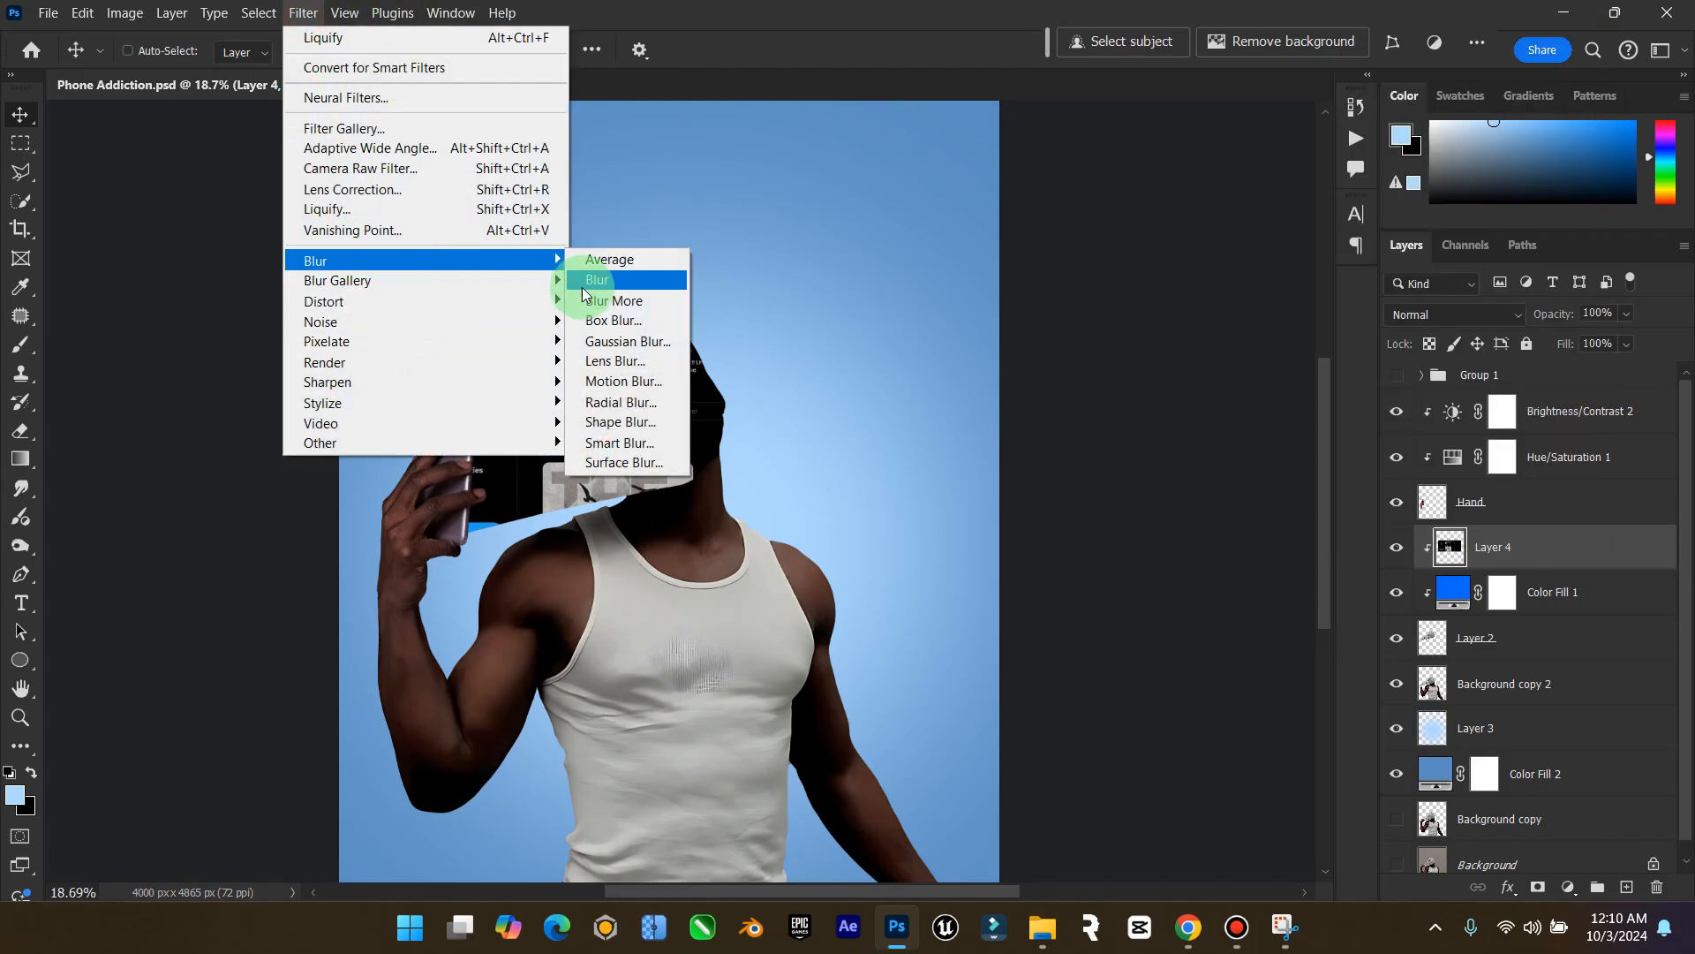
click(632, 386)
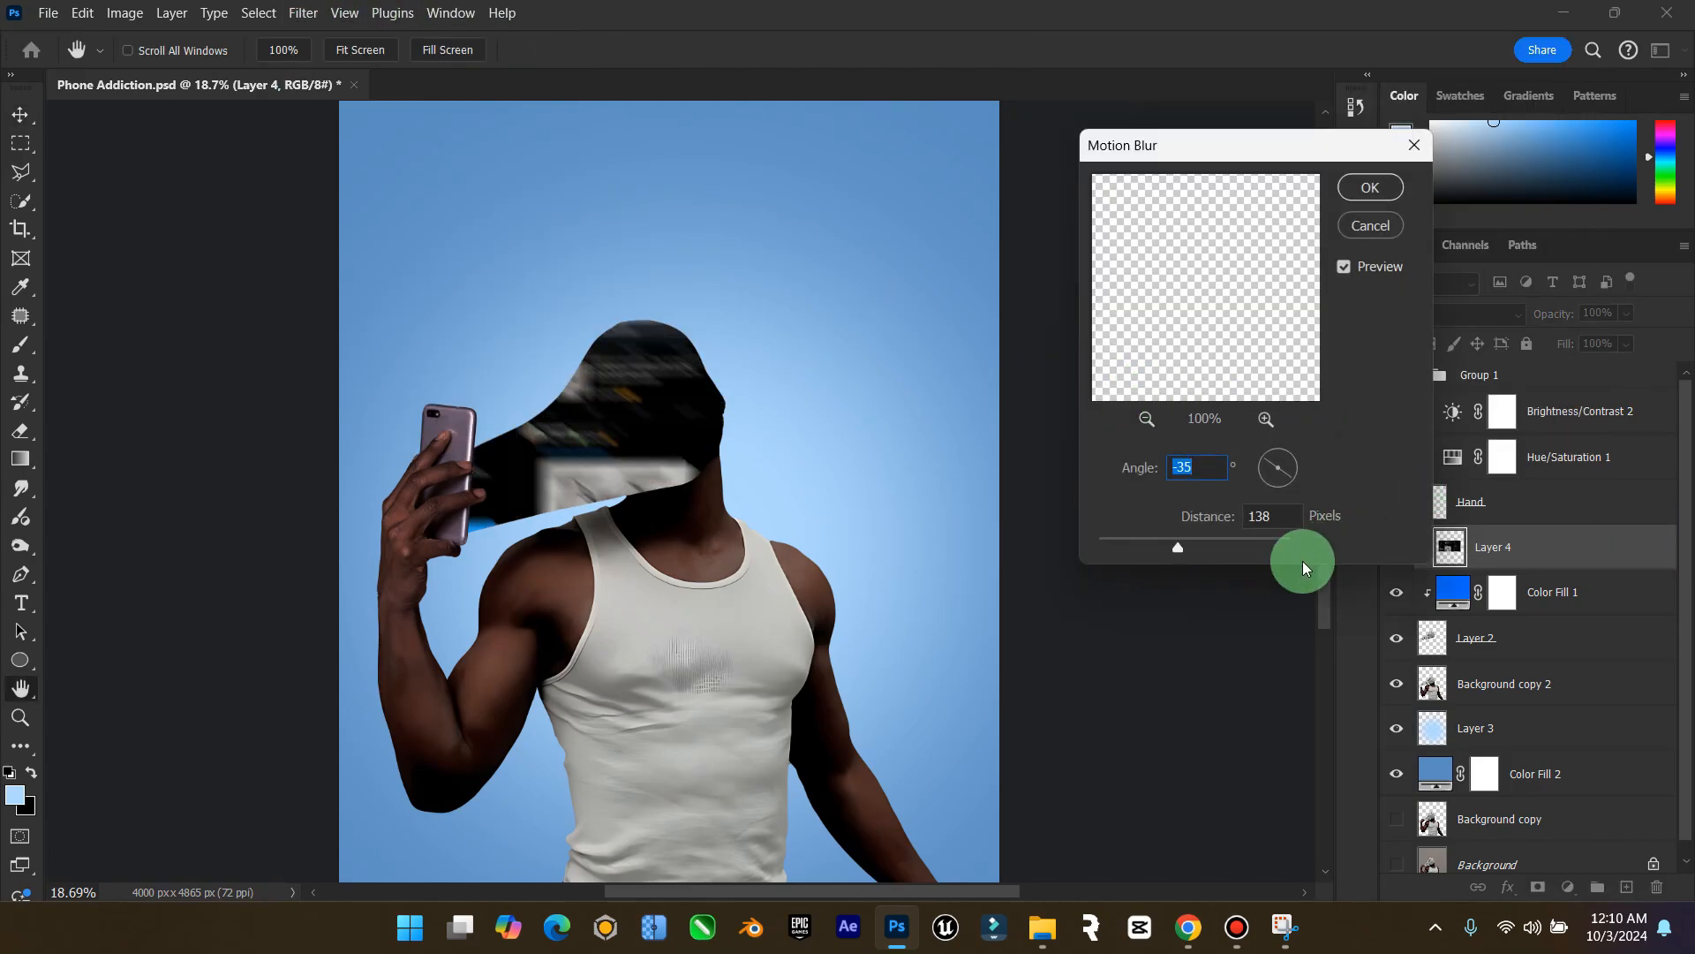
click(1378, 227)
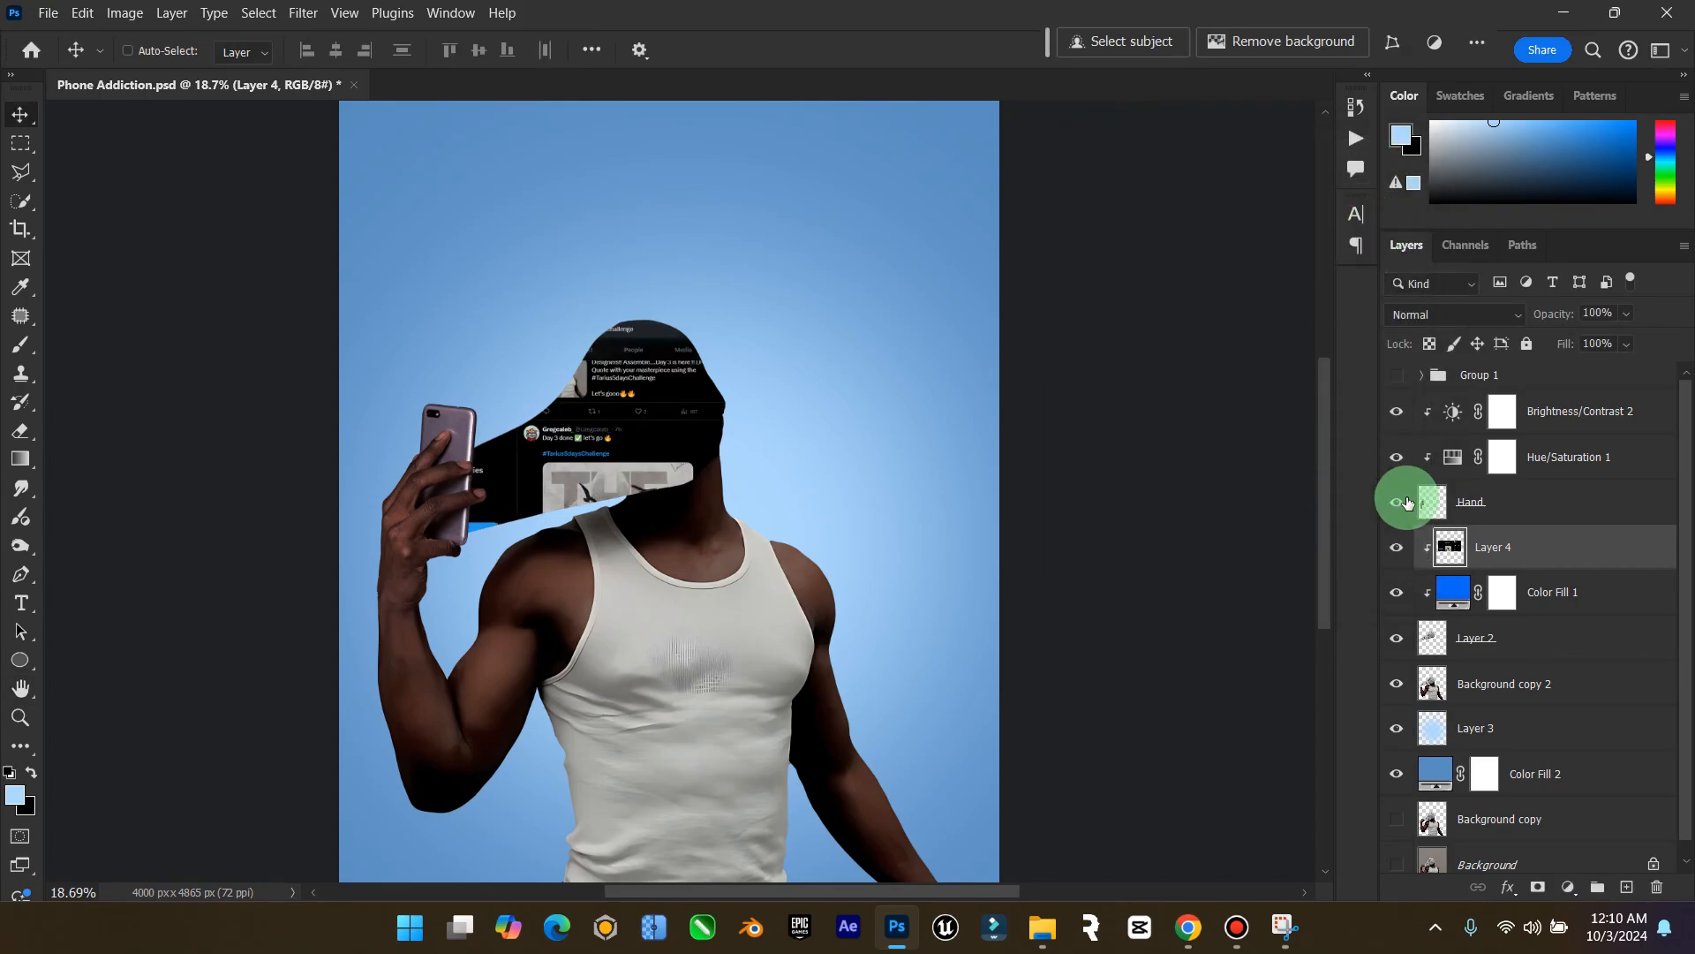
Set the blend mode of the screenshot layer, Layer 4, to Soft Light
click(1471, 314)
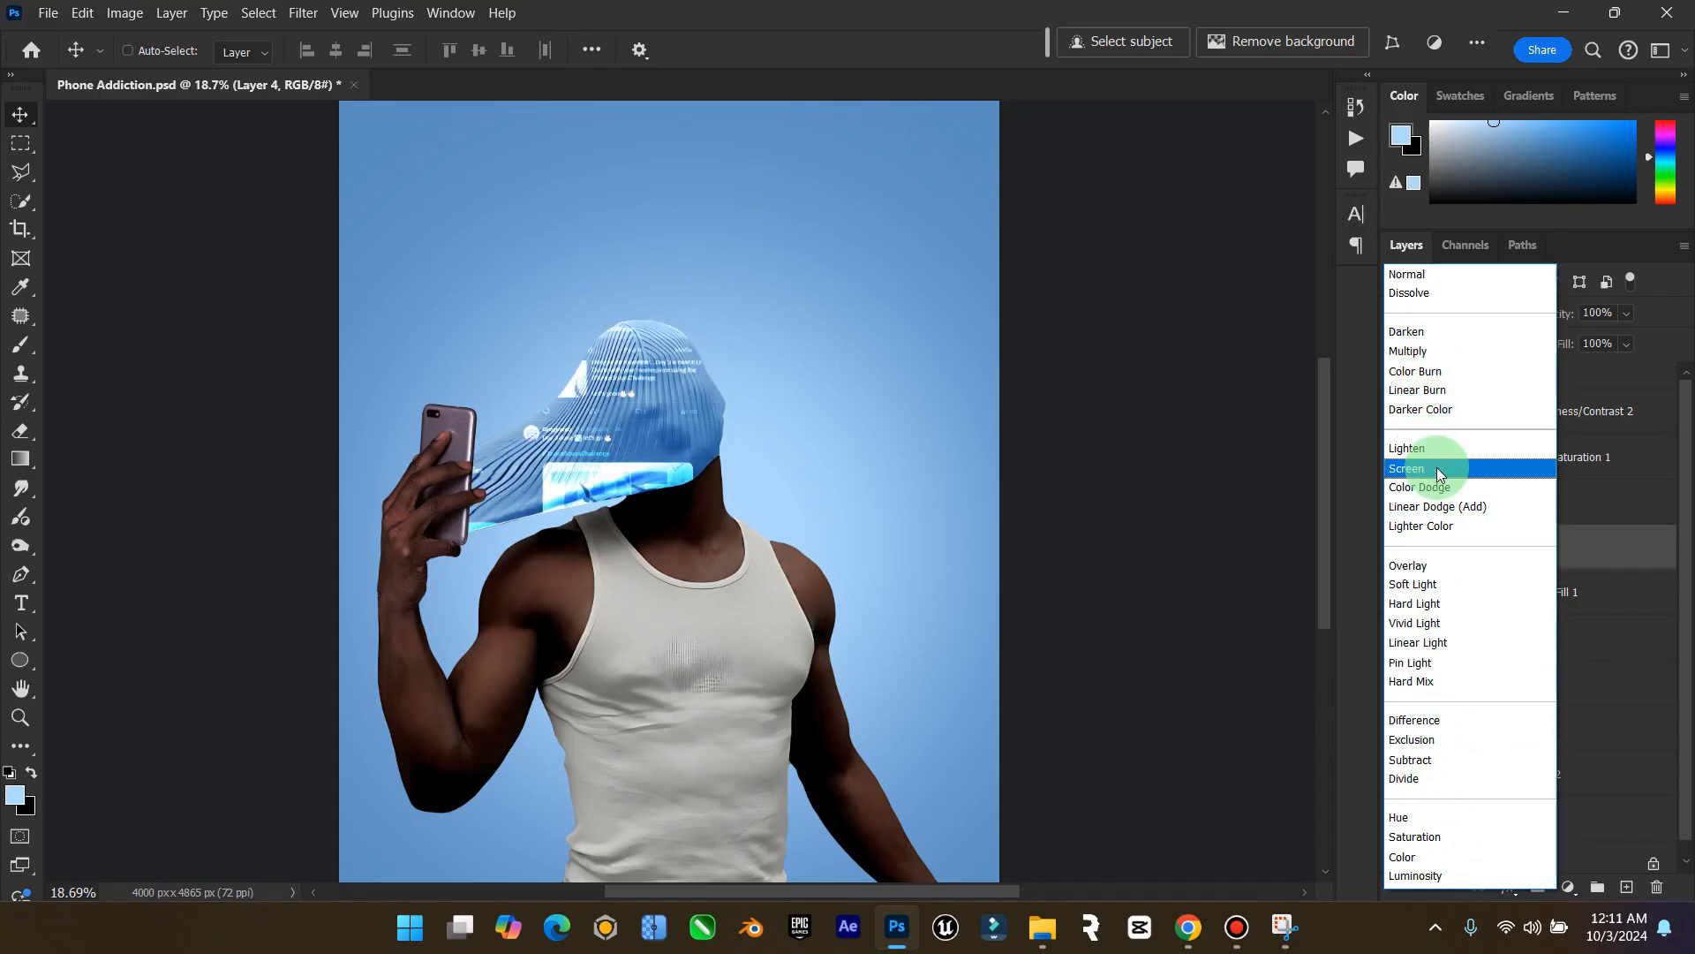
click(1439, 586)
click(18, 740)
click(277, 598)
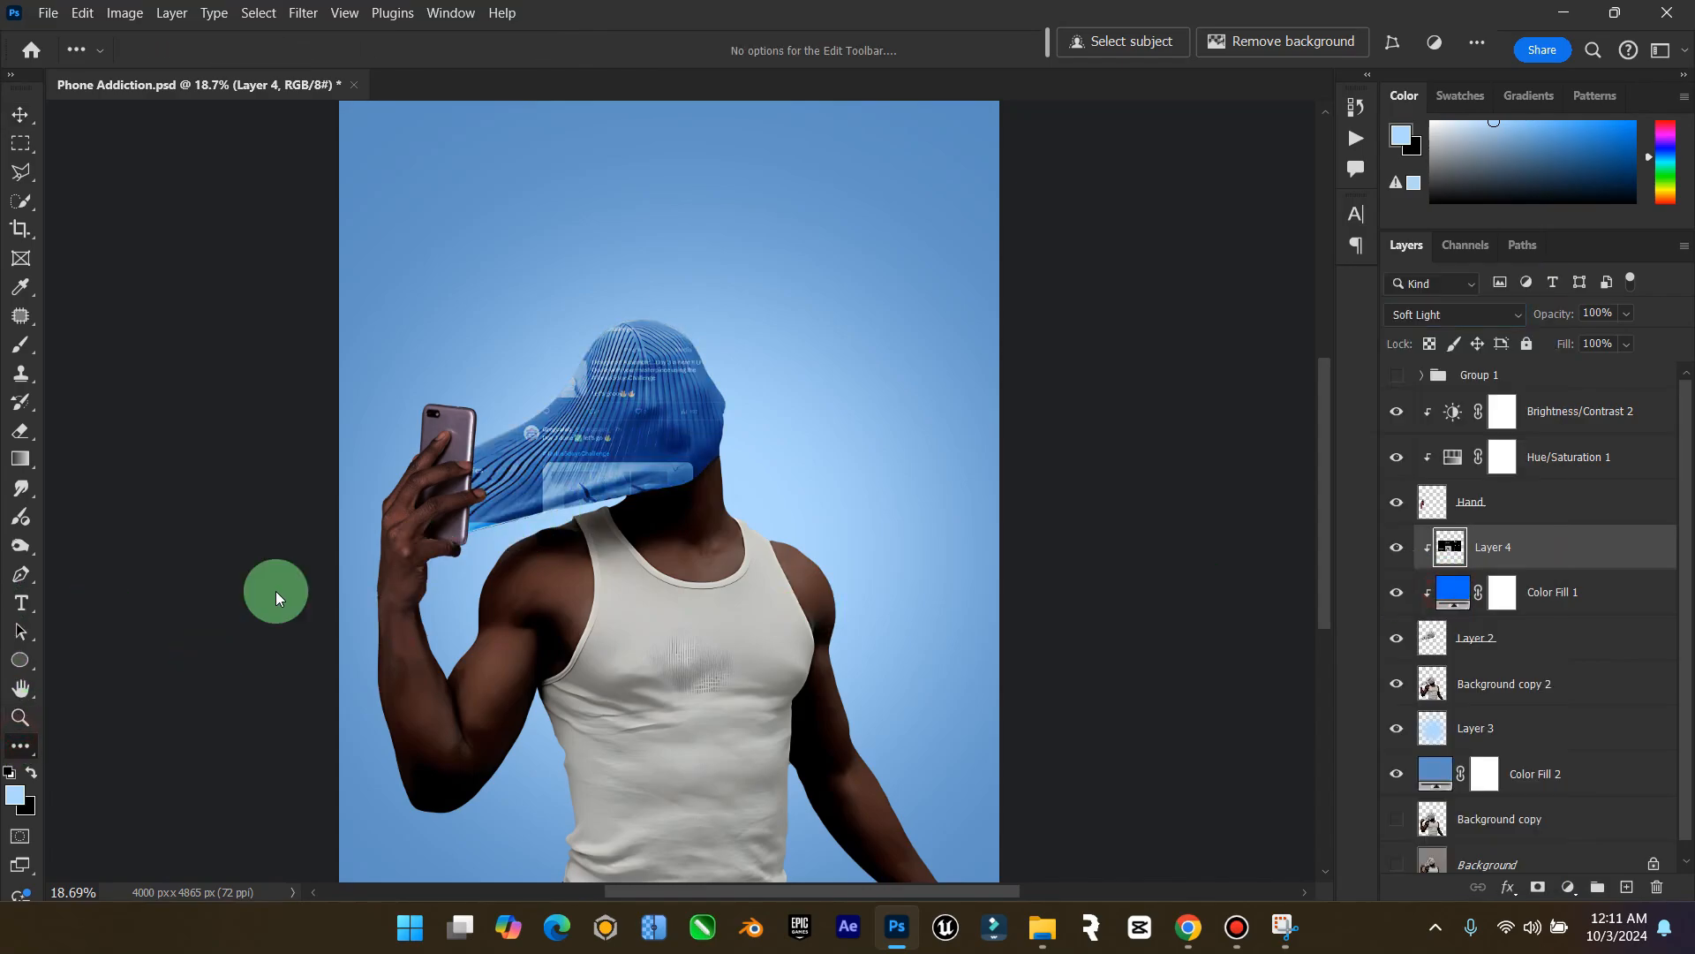
Add a new layer directly above Layer 2, clipped to the head fabric, and name it Black
click(18, 714)
drag(586, 473, 522, 430)
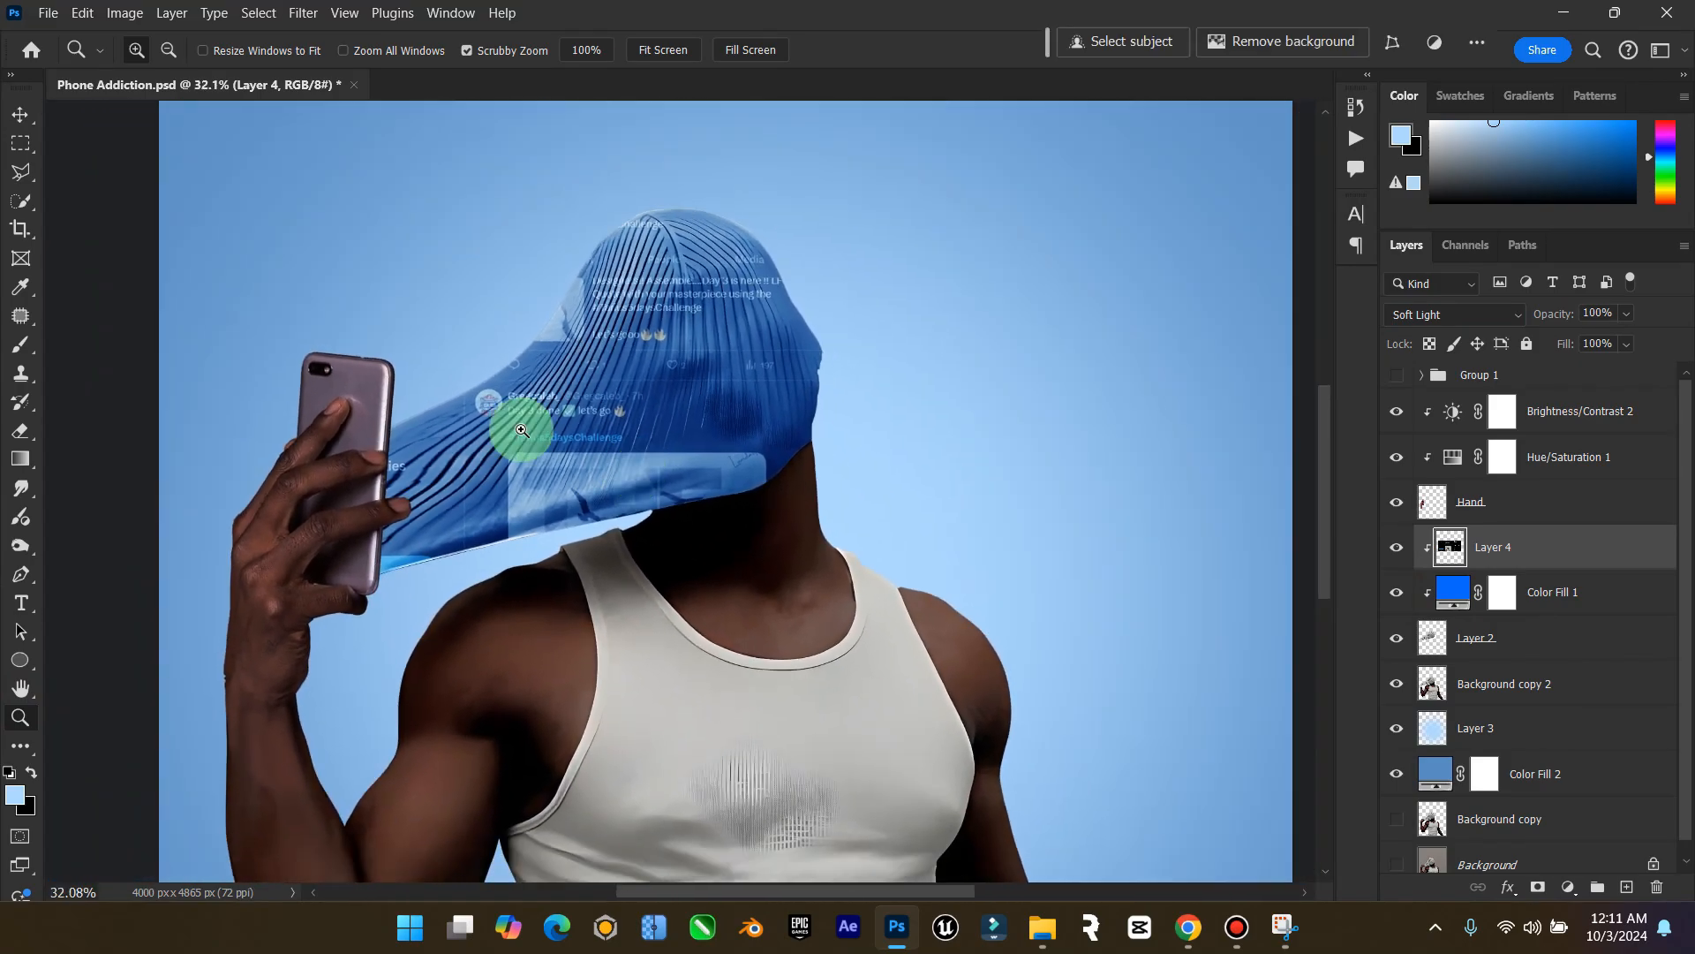
click(20, 120)
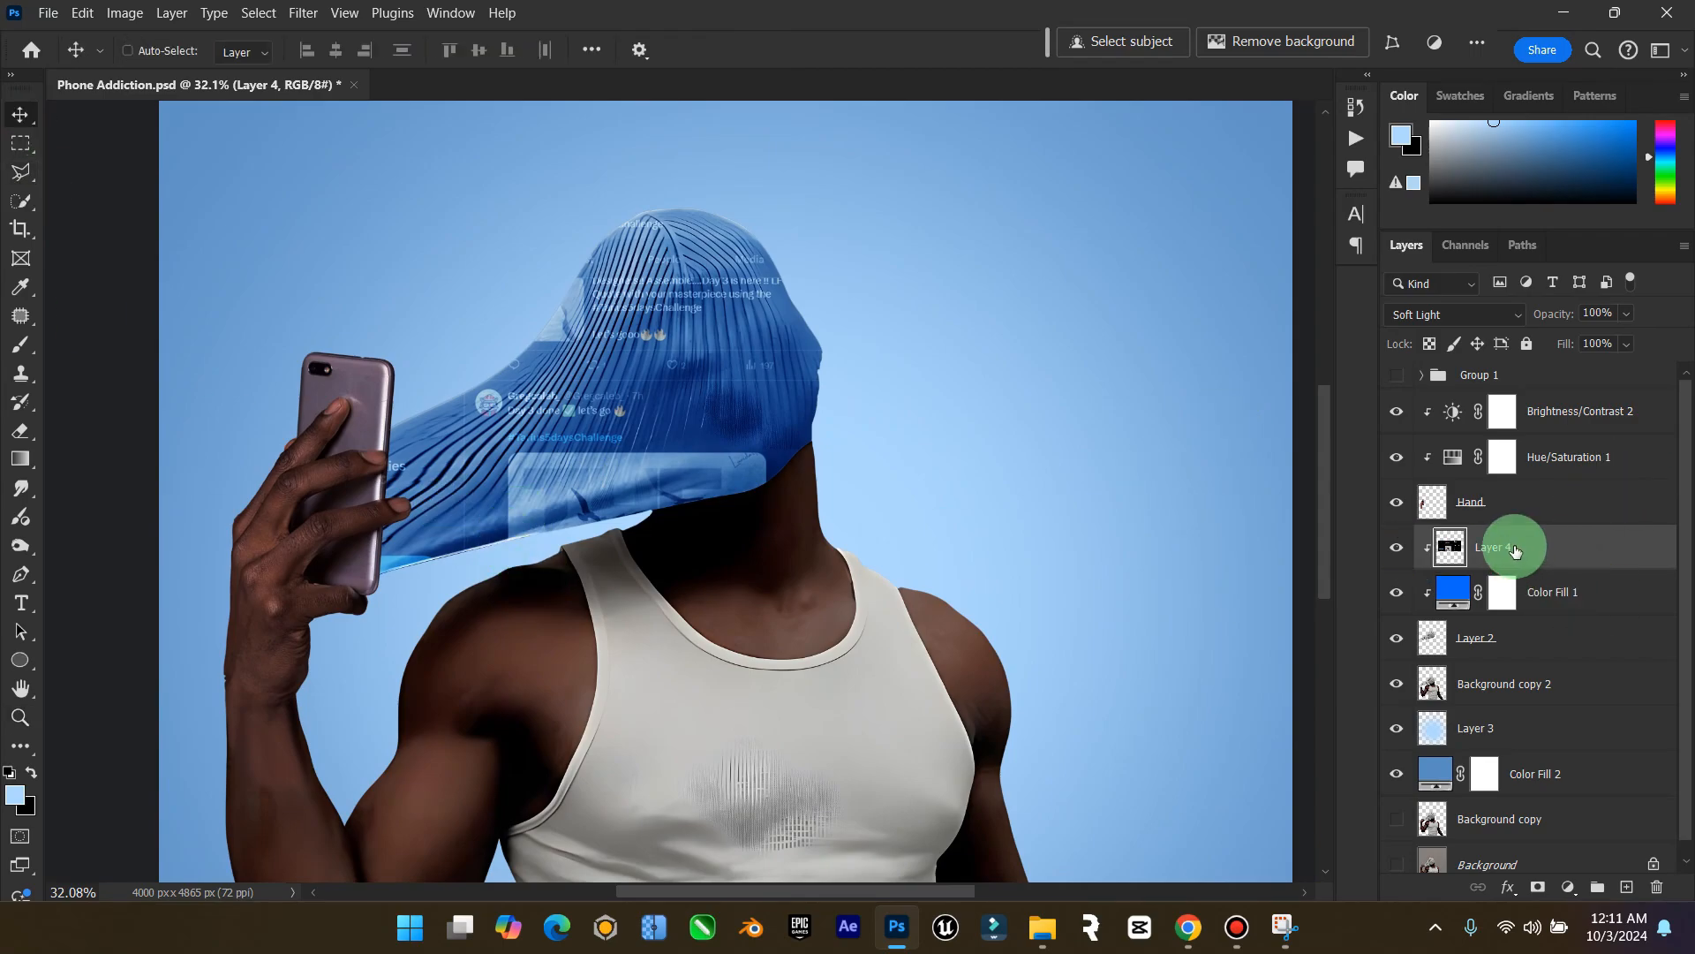
click(1506, 637)
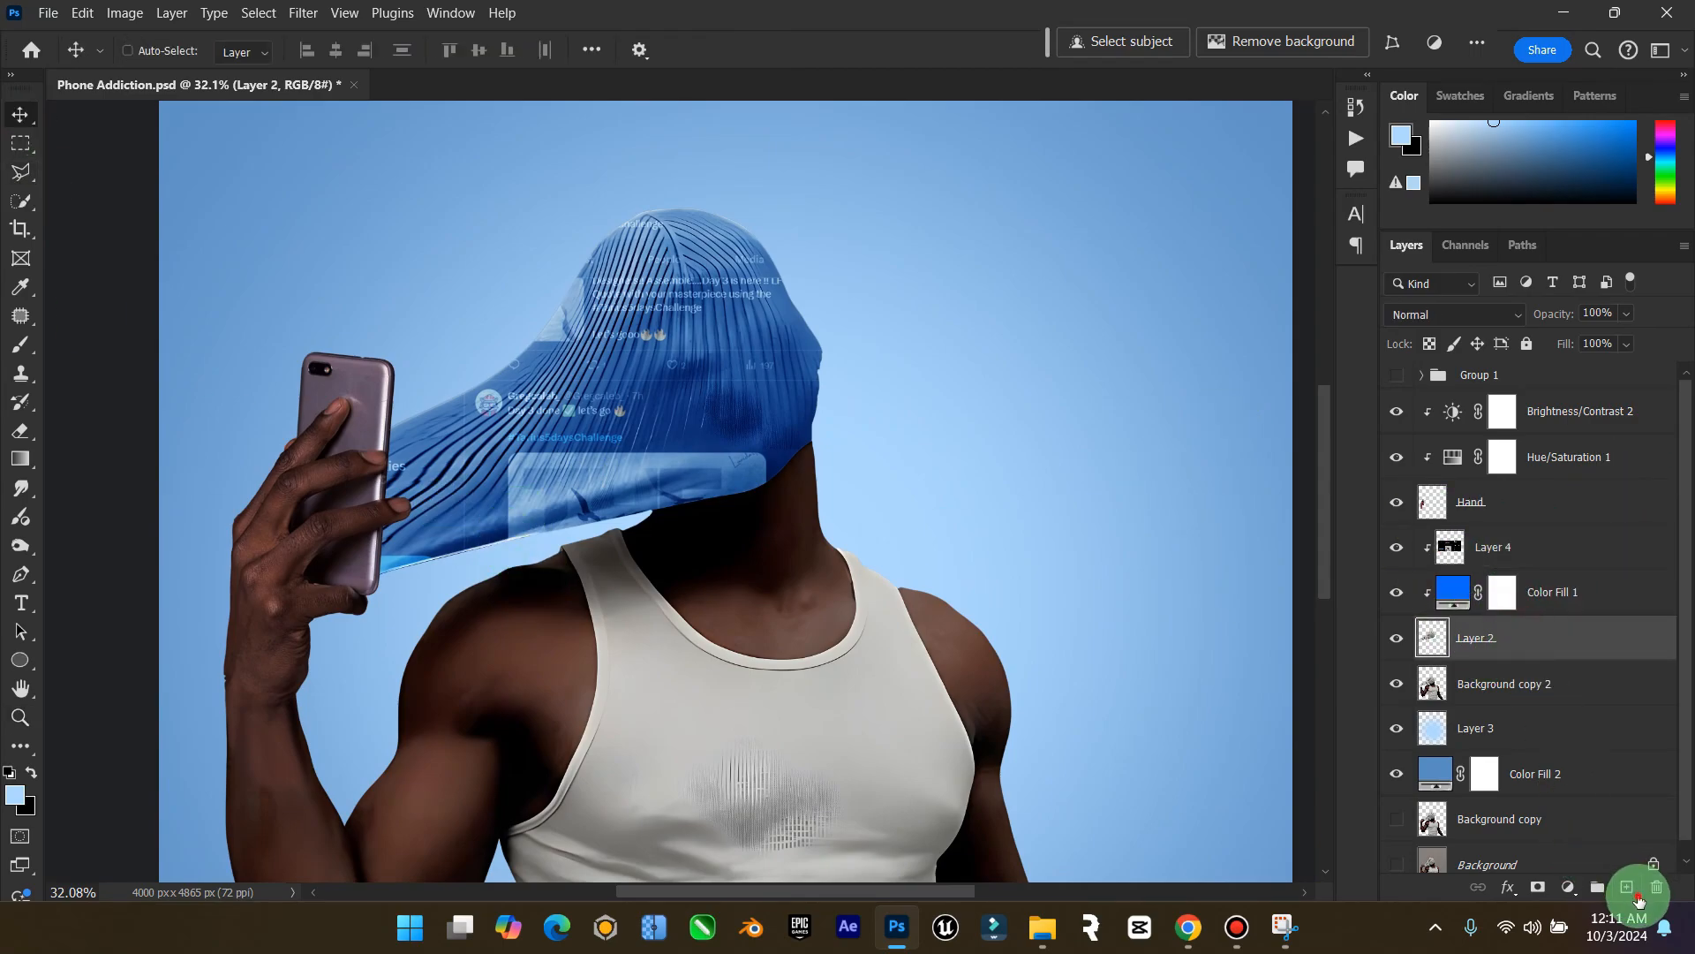
click(1627, 886)
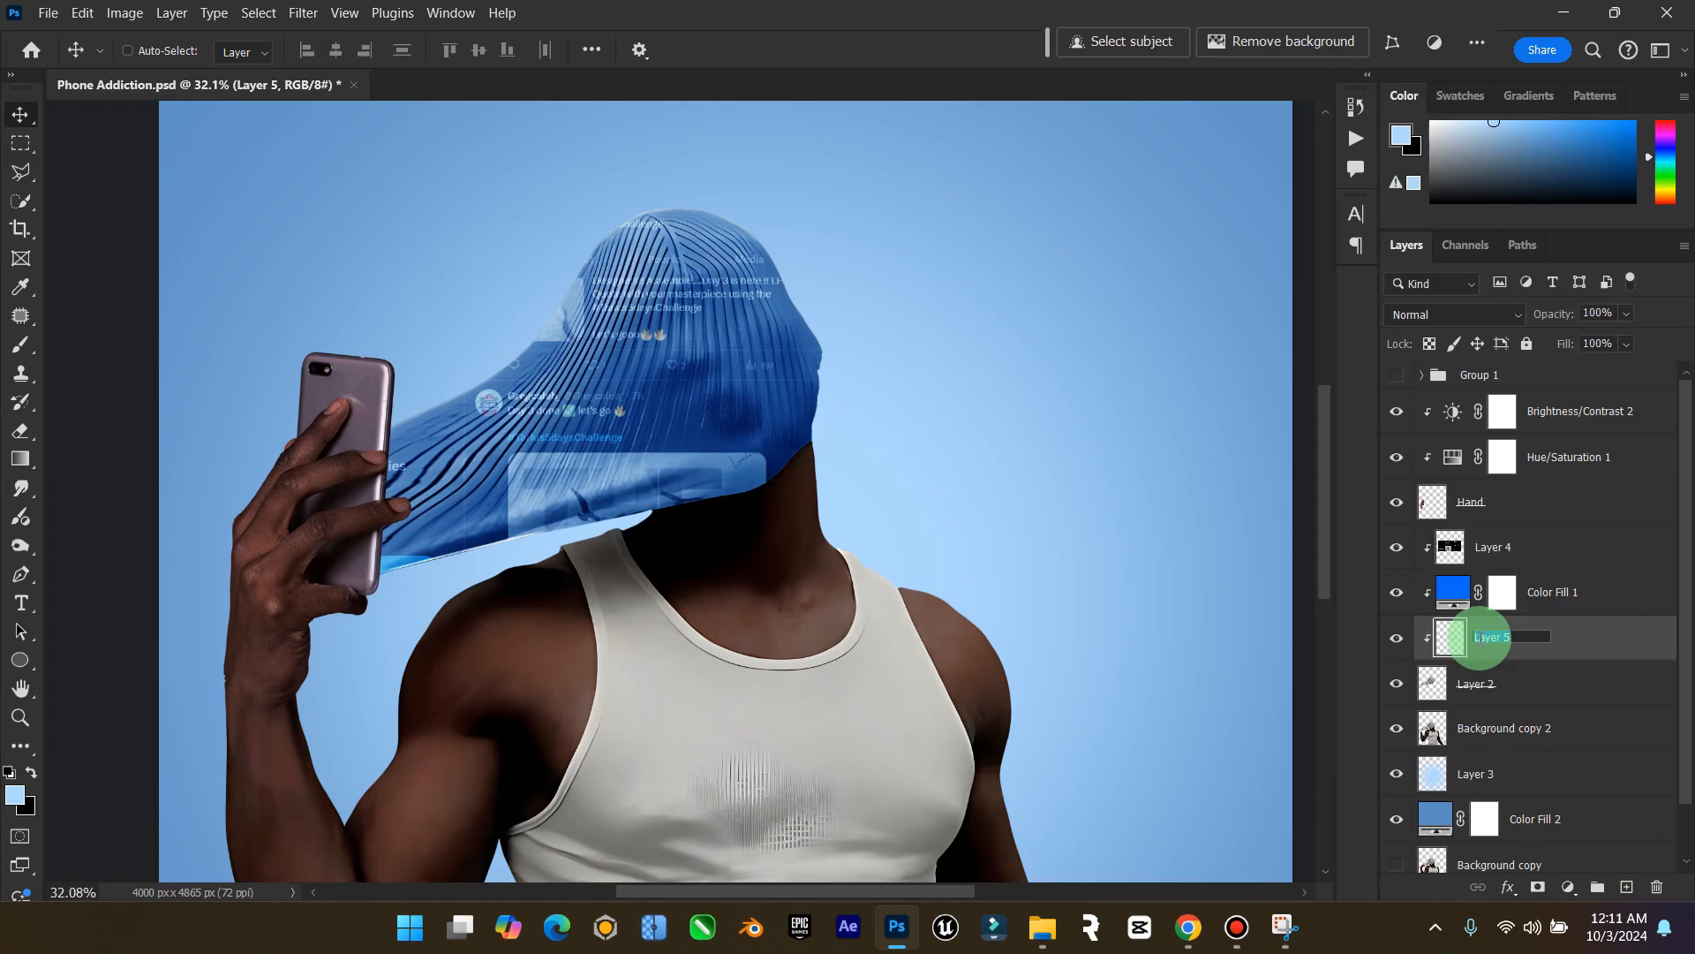
key(Caps_Lock)
text(Black)
key(Return)
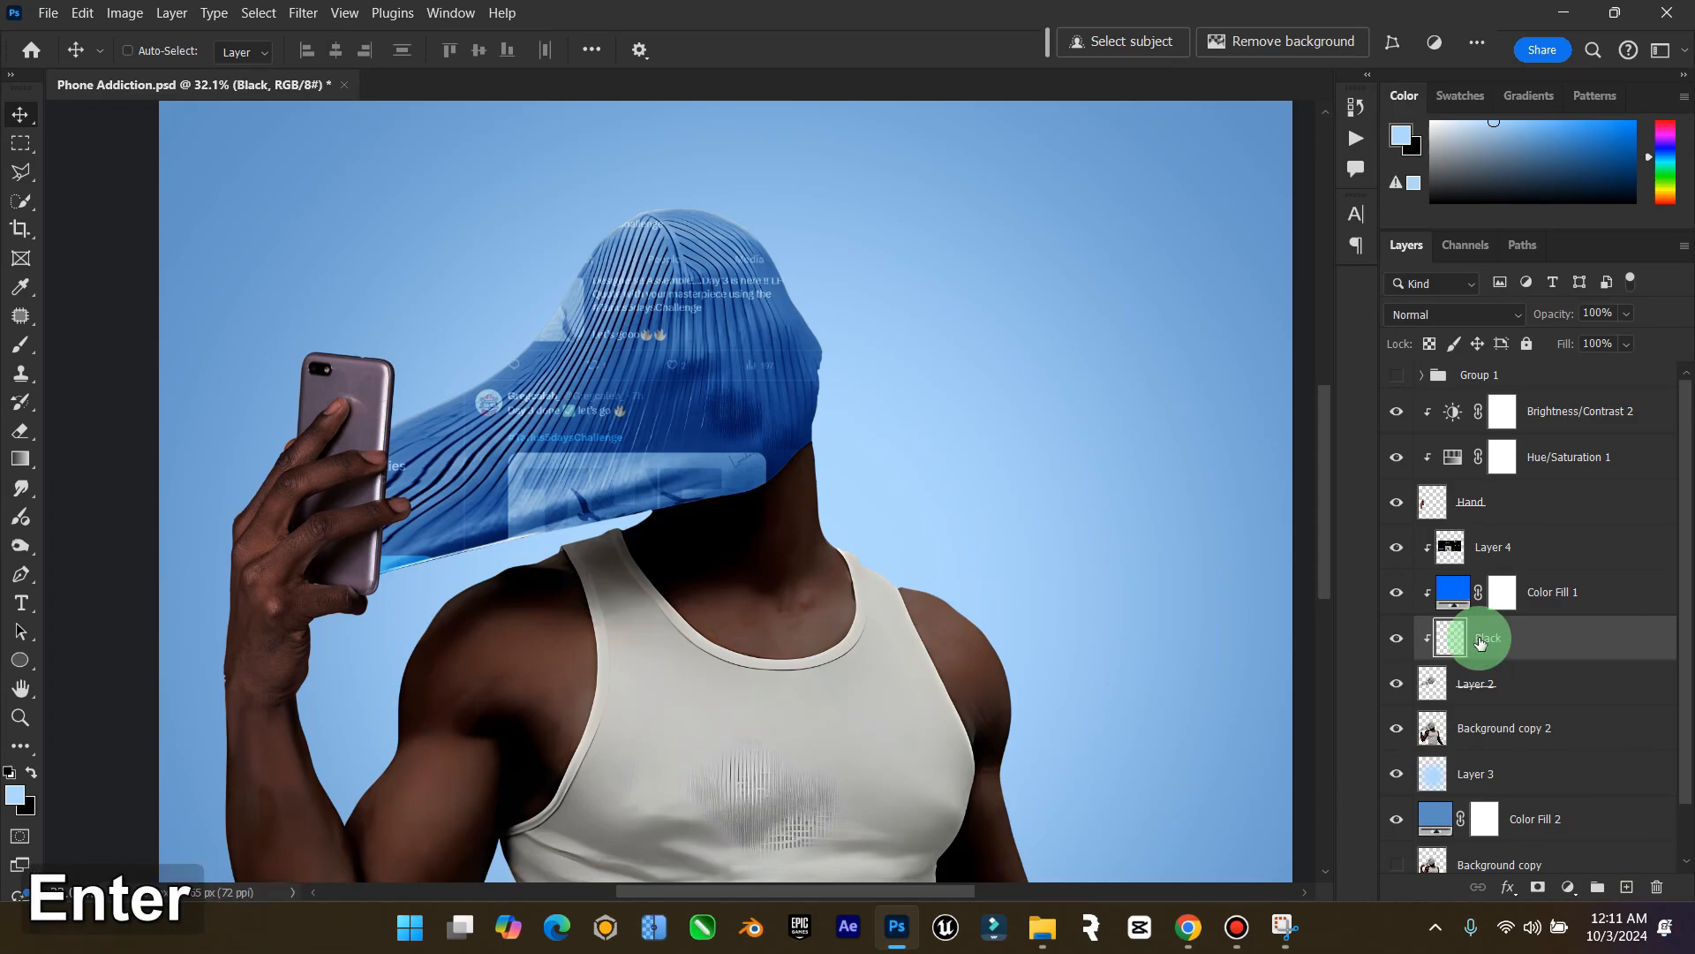
click(359, 549)
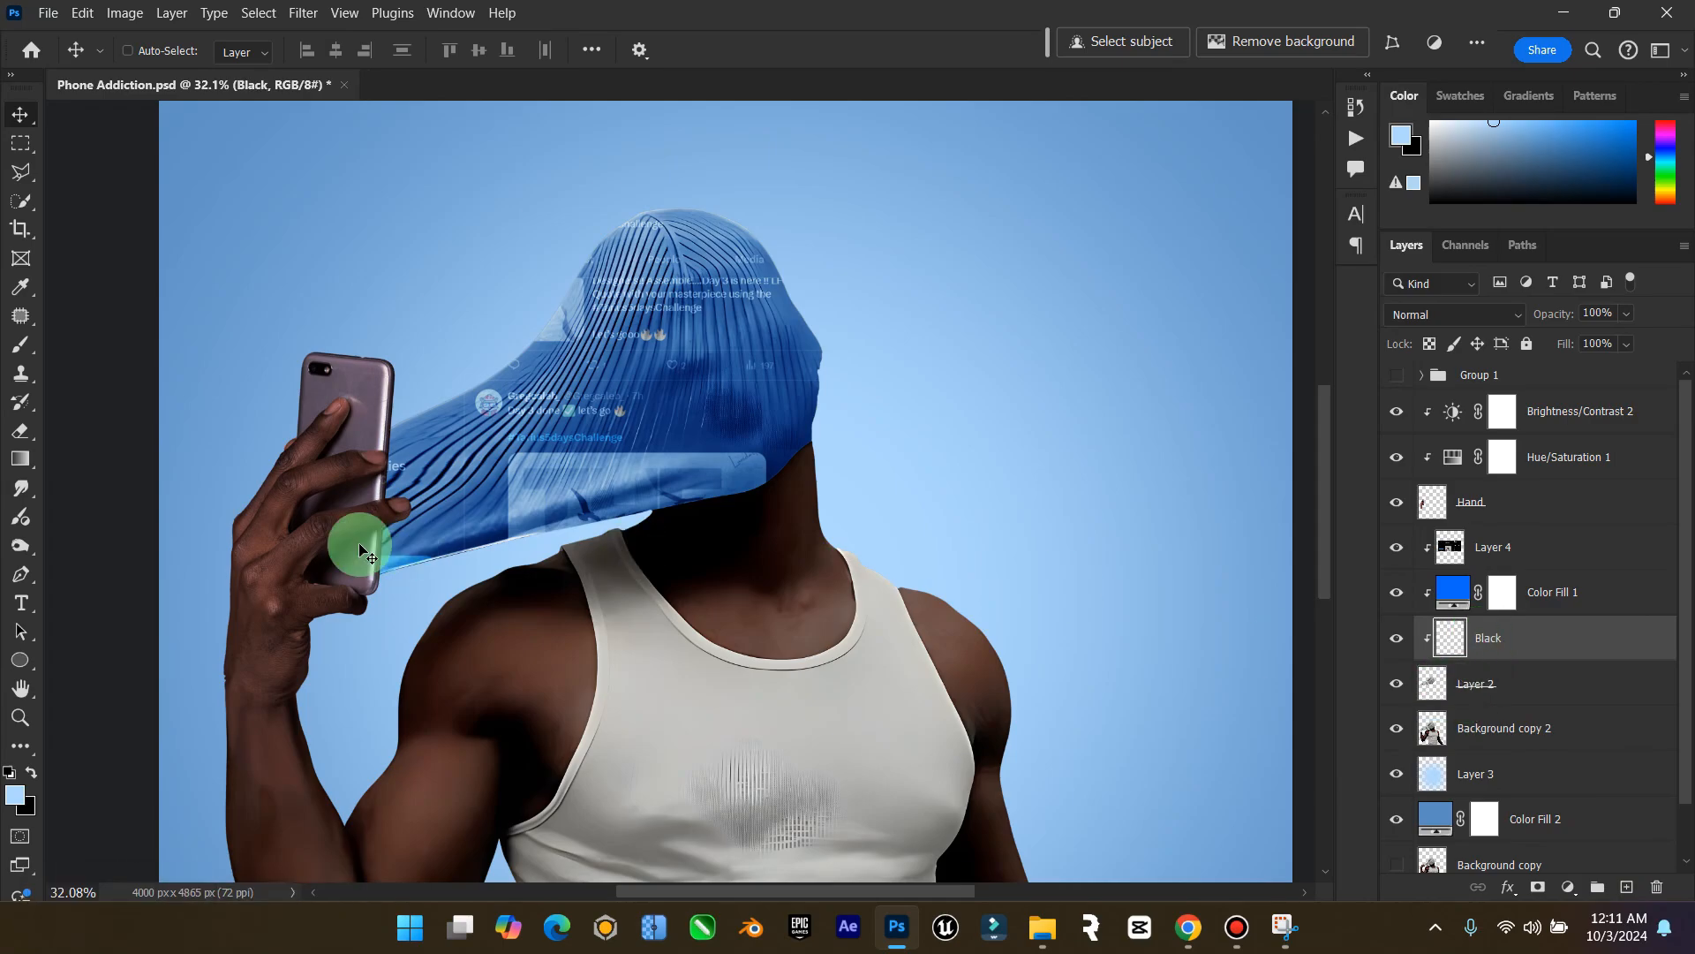
Paint black shading along the lower and back edges of the head fabric with a soft 900 px brush on the Black layer
click(31, 781)
click(22, 345)
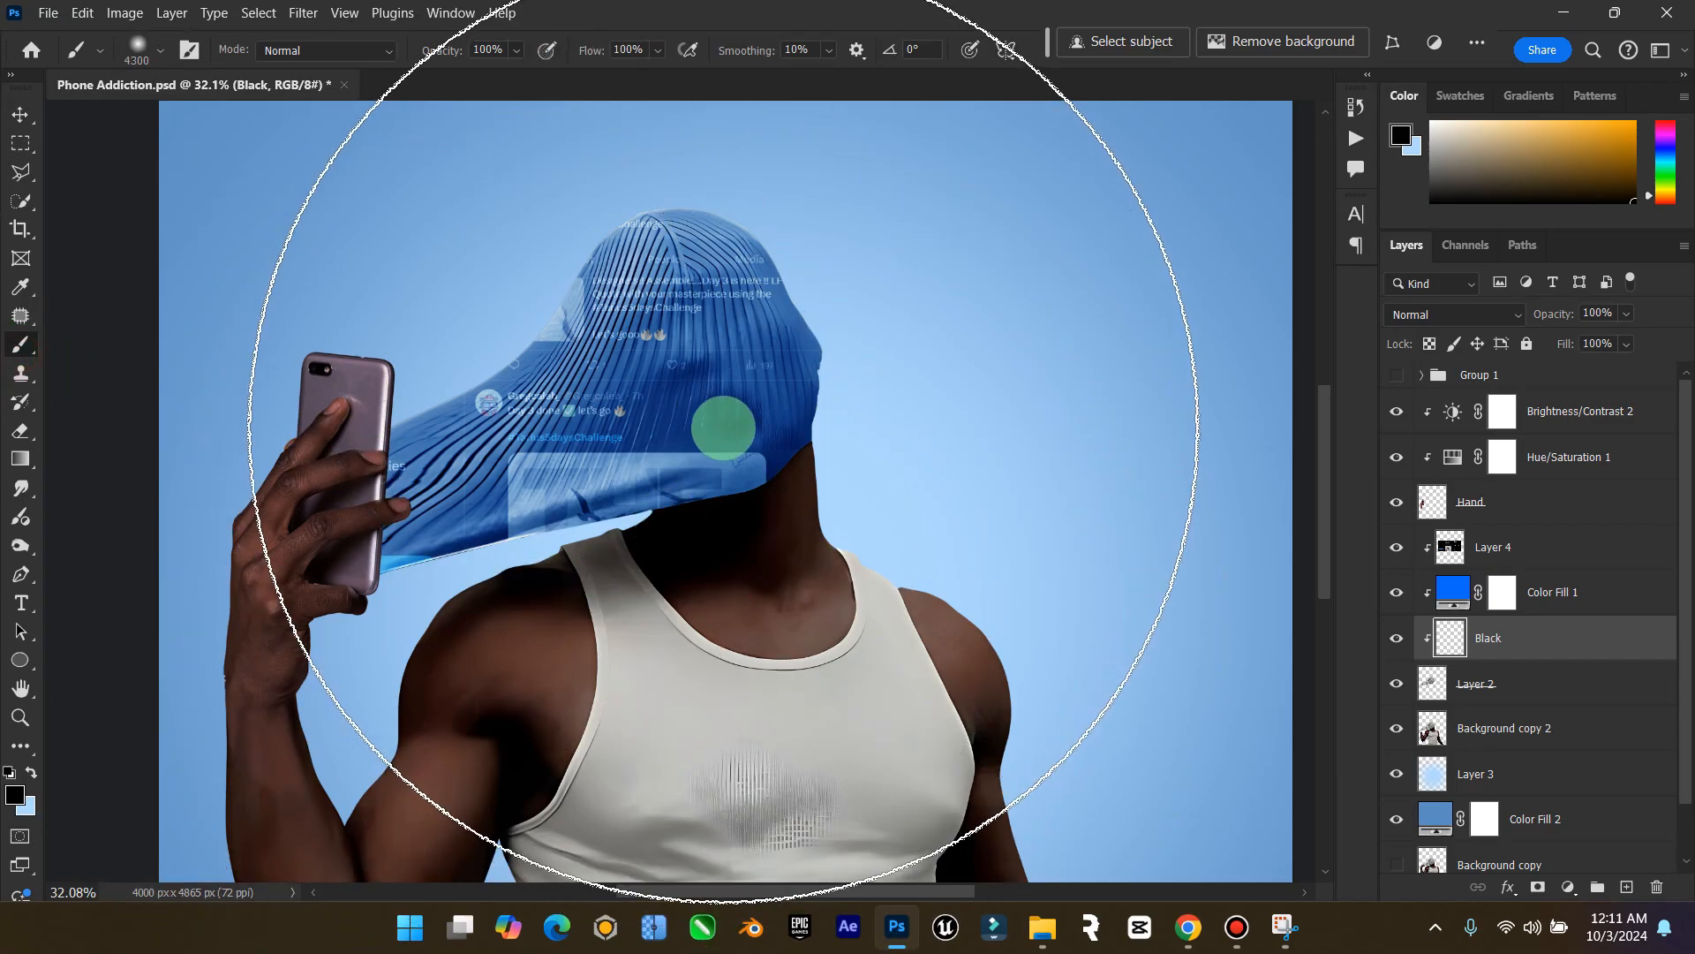
key(bracketleft)
key(bracketleft)
key(bracketleft)
key(bracketleft)
key(bracketleft)
key(bracketleft)
key(bracketleft)
key(bracketleft)
key(bracketleft)
key(bracketleft)
key(bracketleft)
key(bracketleft)
key(bracketleft)
key(bracketleft)
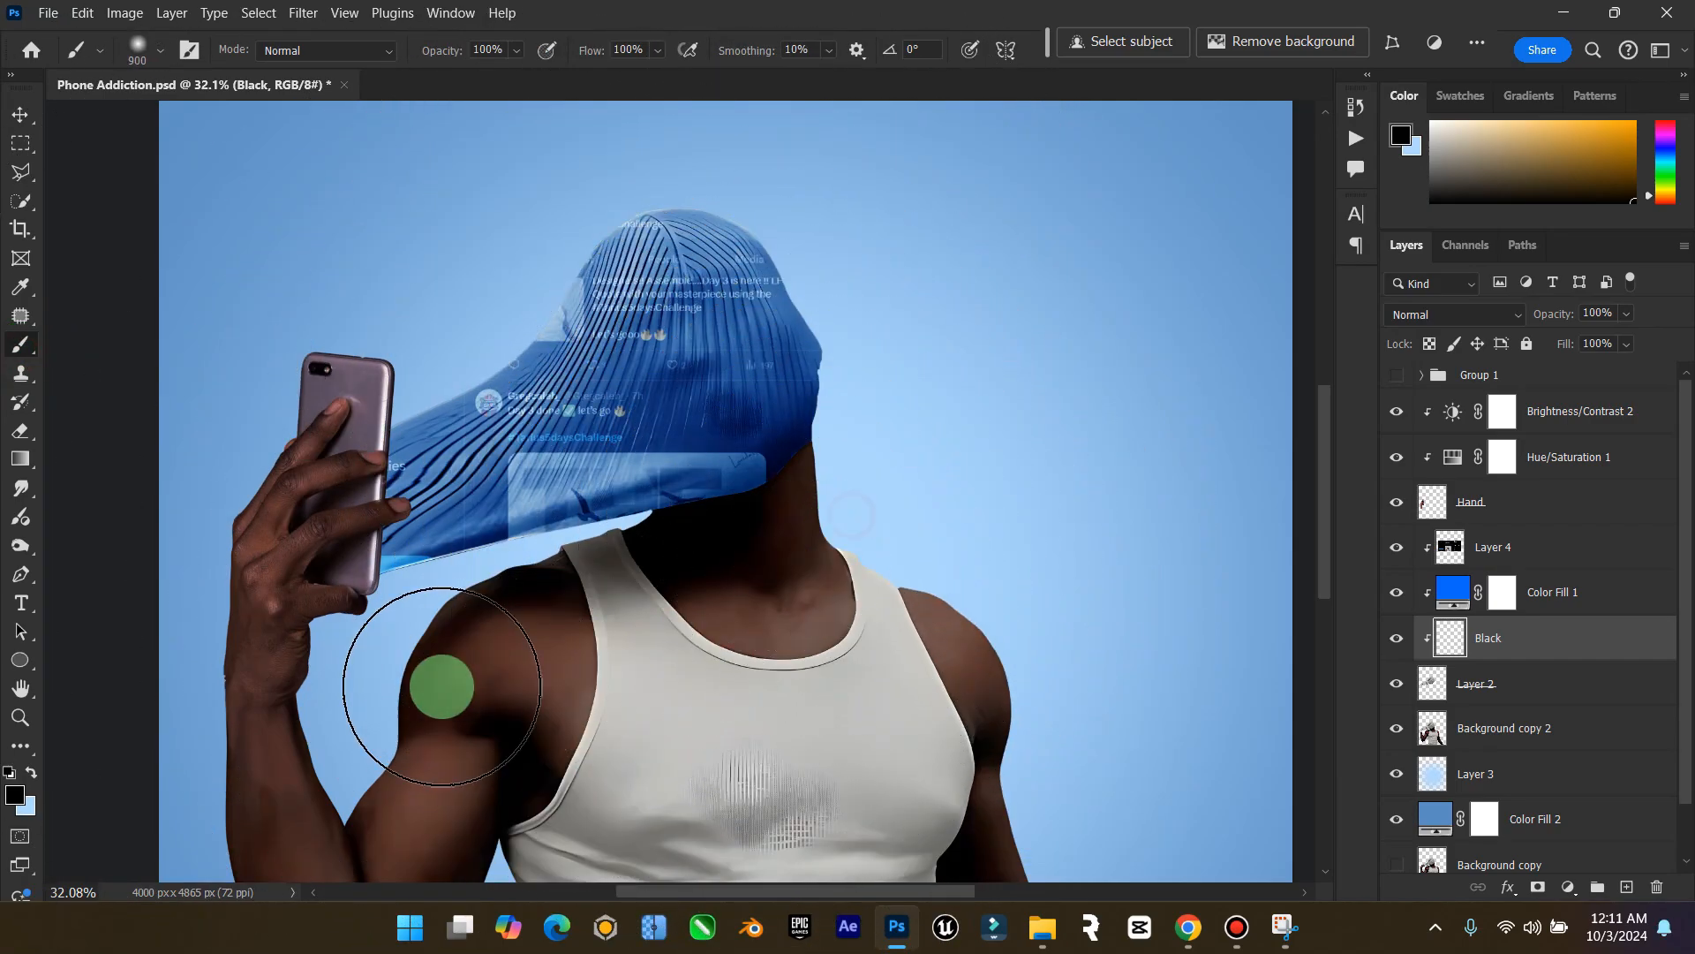
mouse_move(441, 687)
mouse_down()
mouse_move(708, 602)
mouse_move(298, 690)
mouse_move(588, 628)
mouse_move(859, 509)
mouse_move(849, 533)
mouse_move(988, 297)
mouse_move(927, 380)
mouse_move(881, 210)
mouse_up()
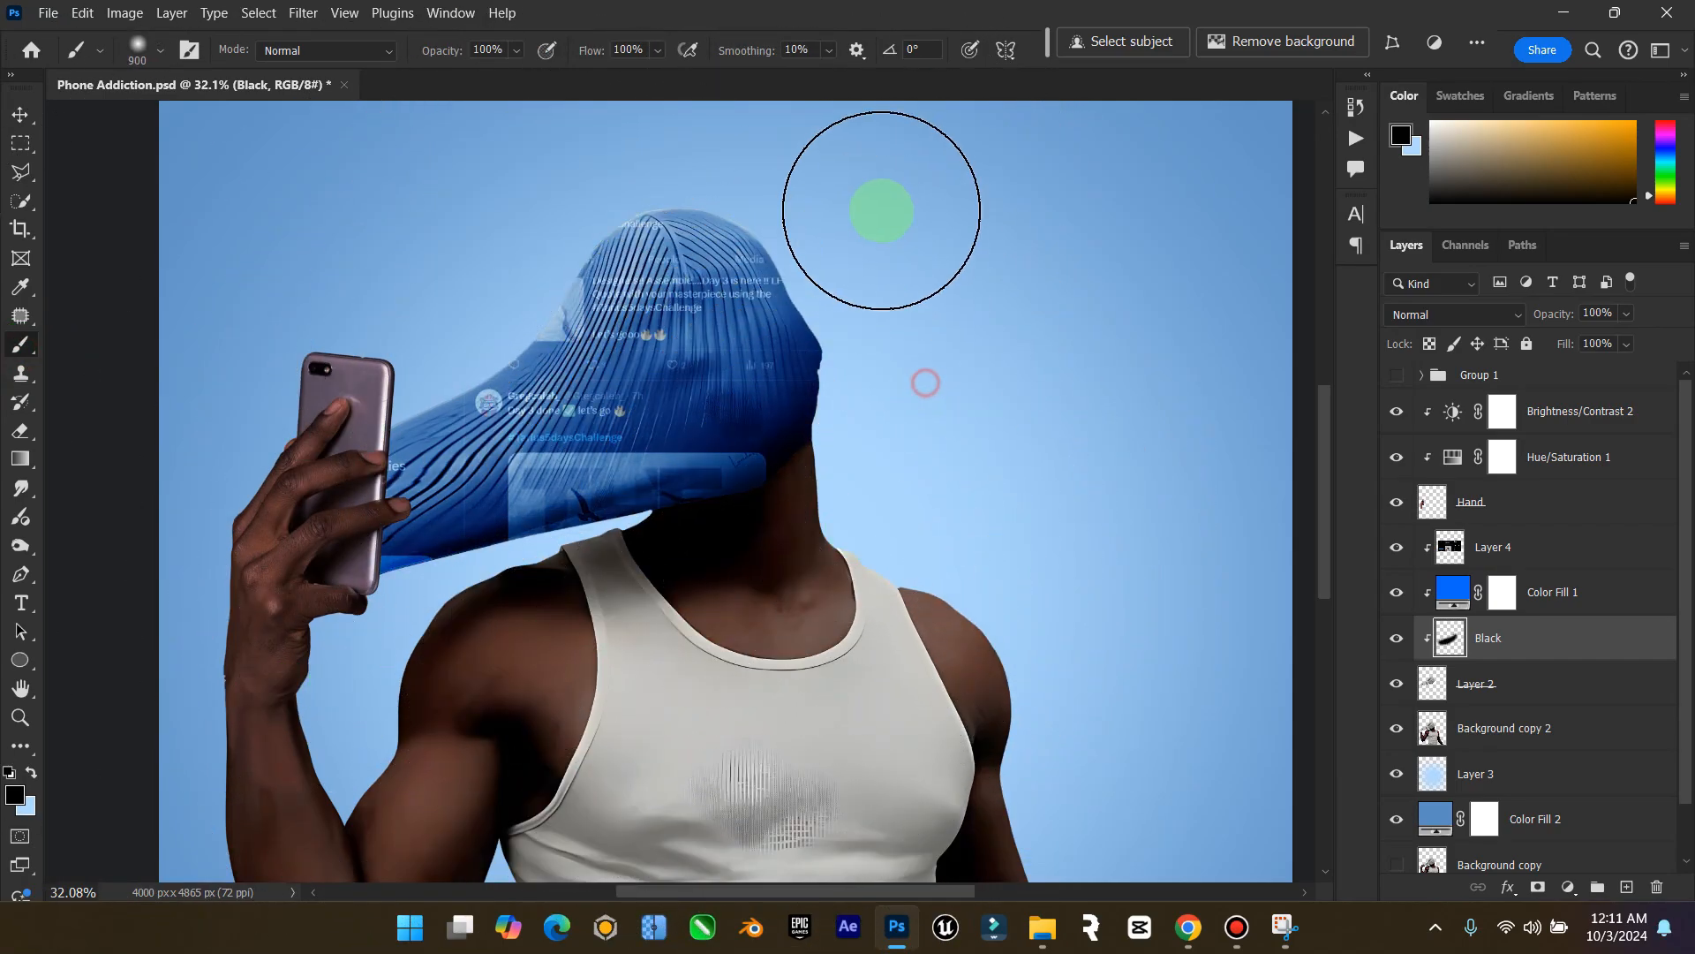
scroll(881, 210, up, 2)
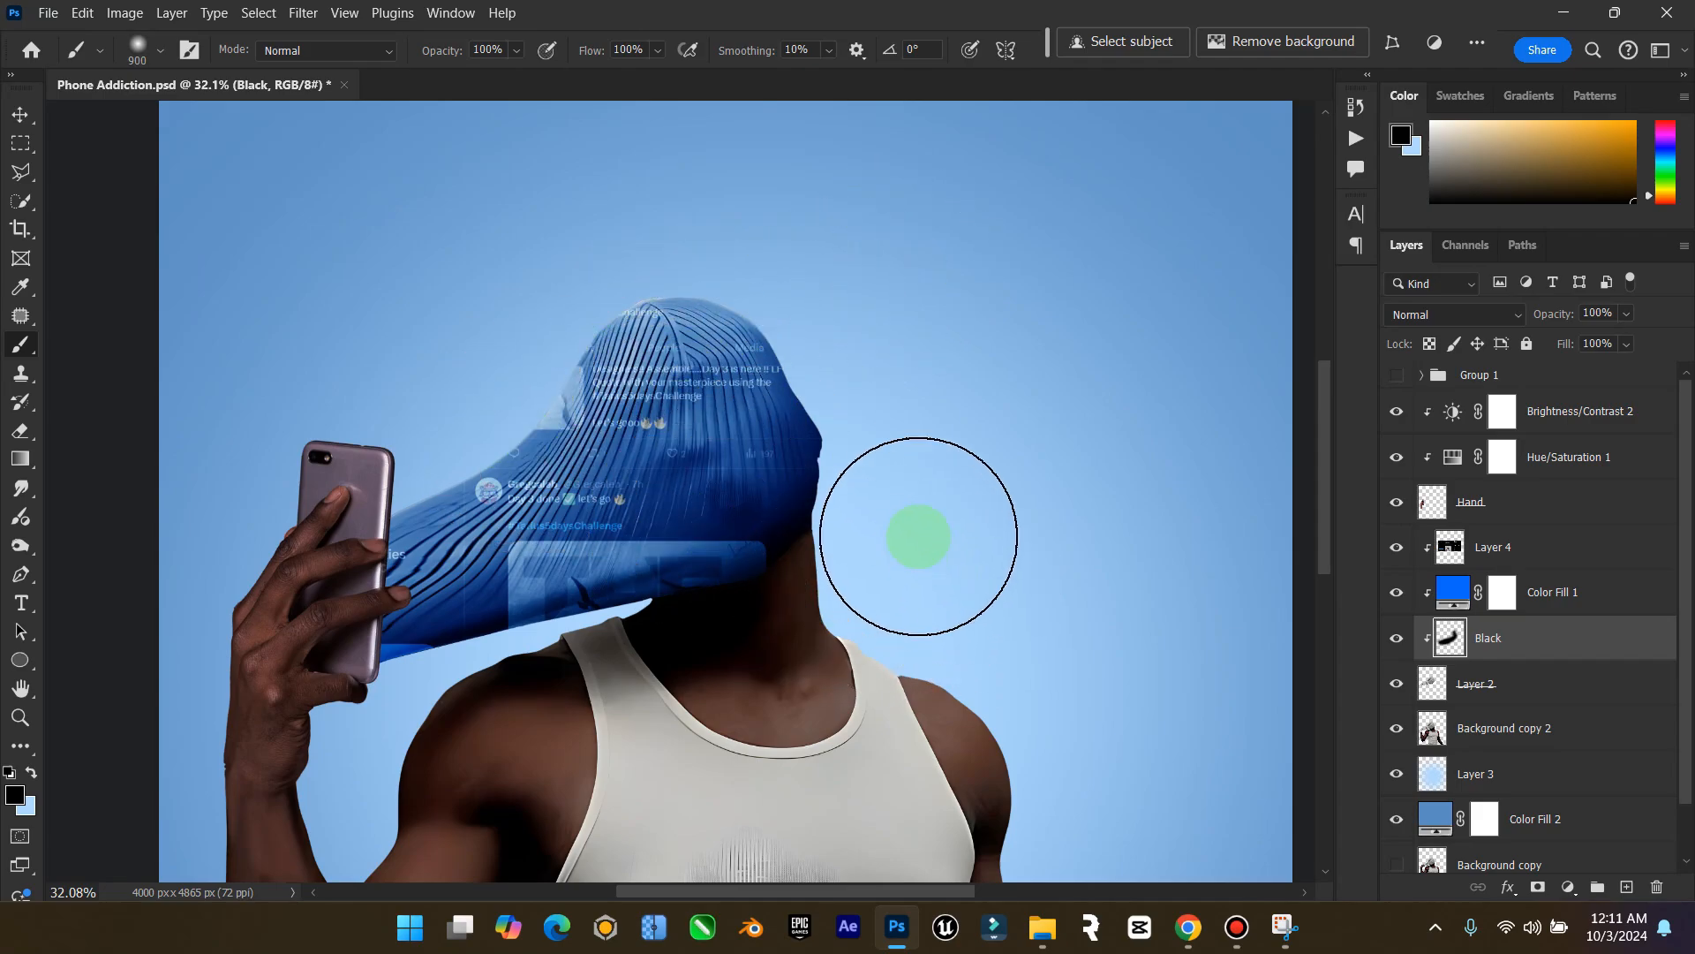
mouse_move(918, 536)
mouse_down()
mouse_move(752, 683)
mouse_move(159, 827)
mouse_move(497, 693)
mouse_move(51, 810)
mouse_move(321, 725)
mouse_move(383, 719)
mouse_up()
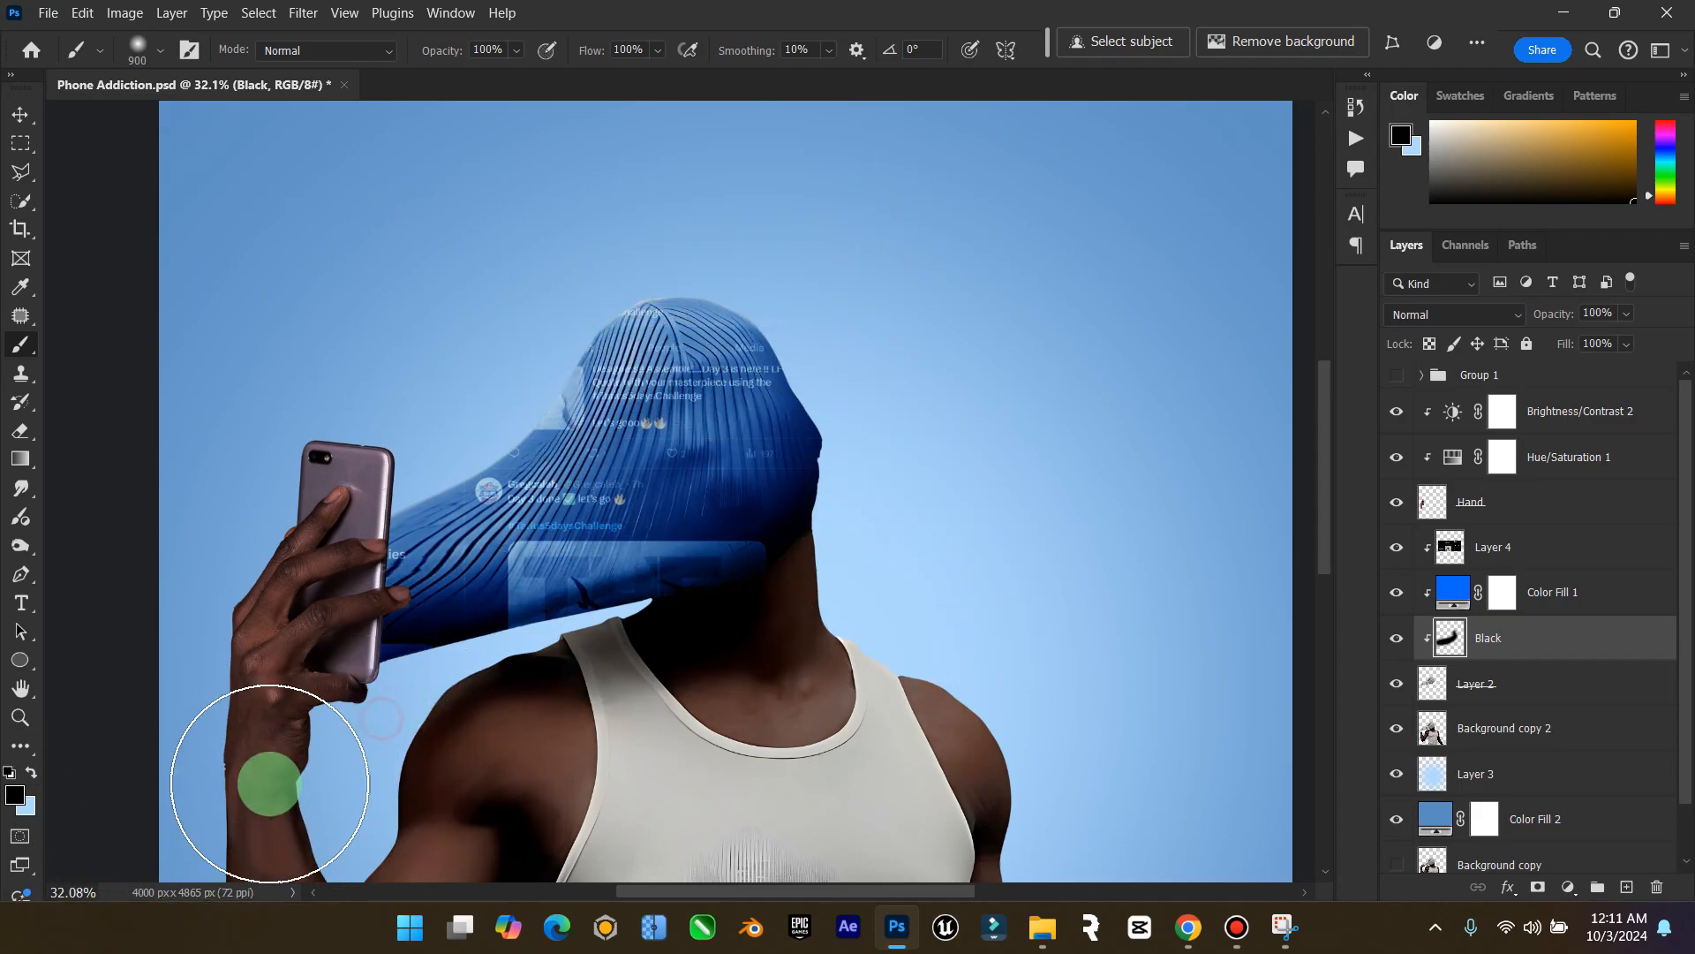
mouse_move(269, 783)
mouse_down()
mouse_move(662, 673)
mouse_move(945, 644)
mouse_up()
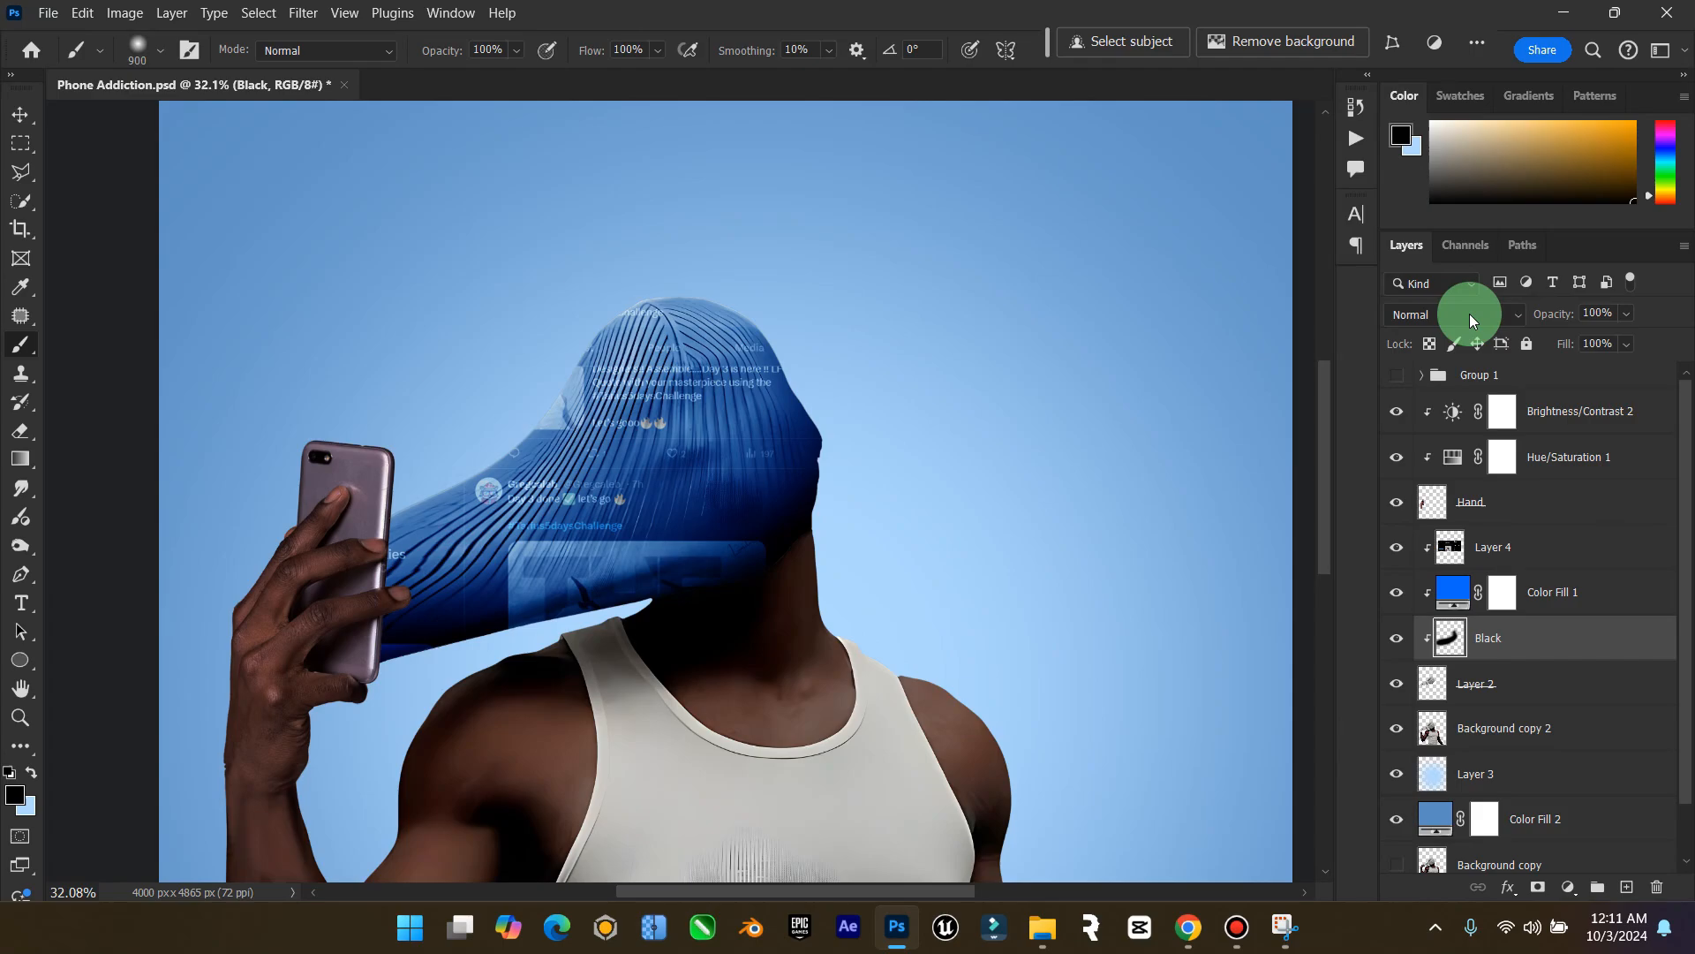
Set the Black layer's blend mode to Multiply and its opacity to 73%
click(1499, 316)
click(1457, 366)
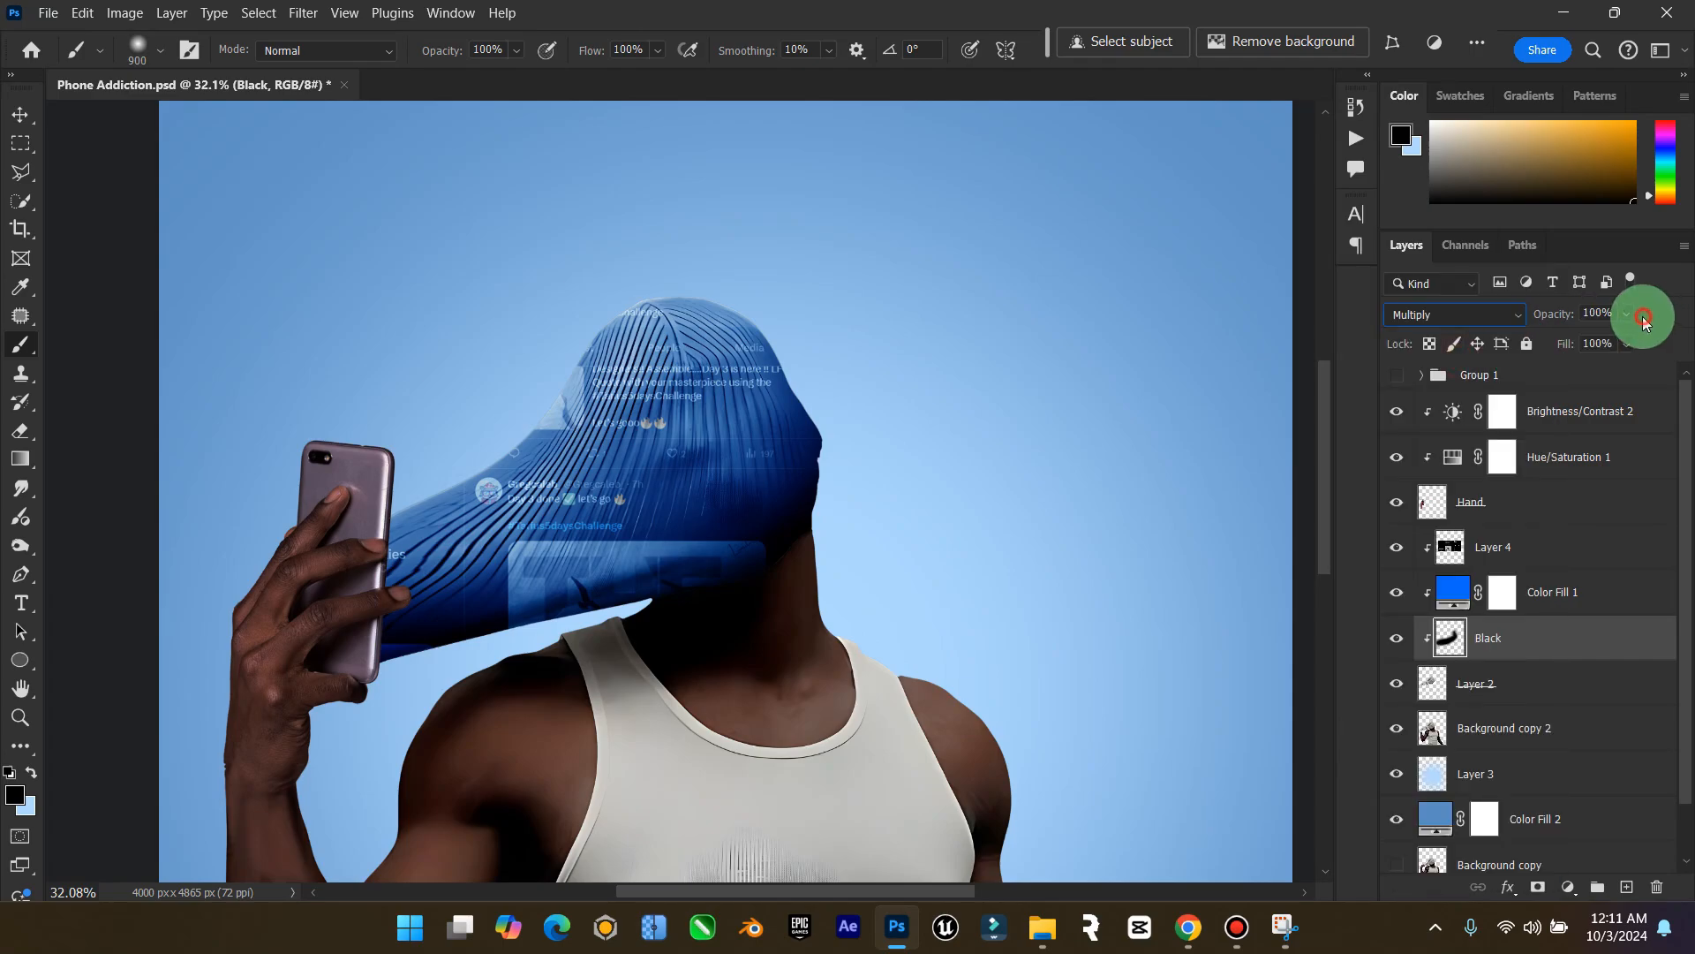
drag(1620, 341, 1617, 343)
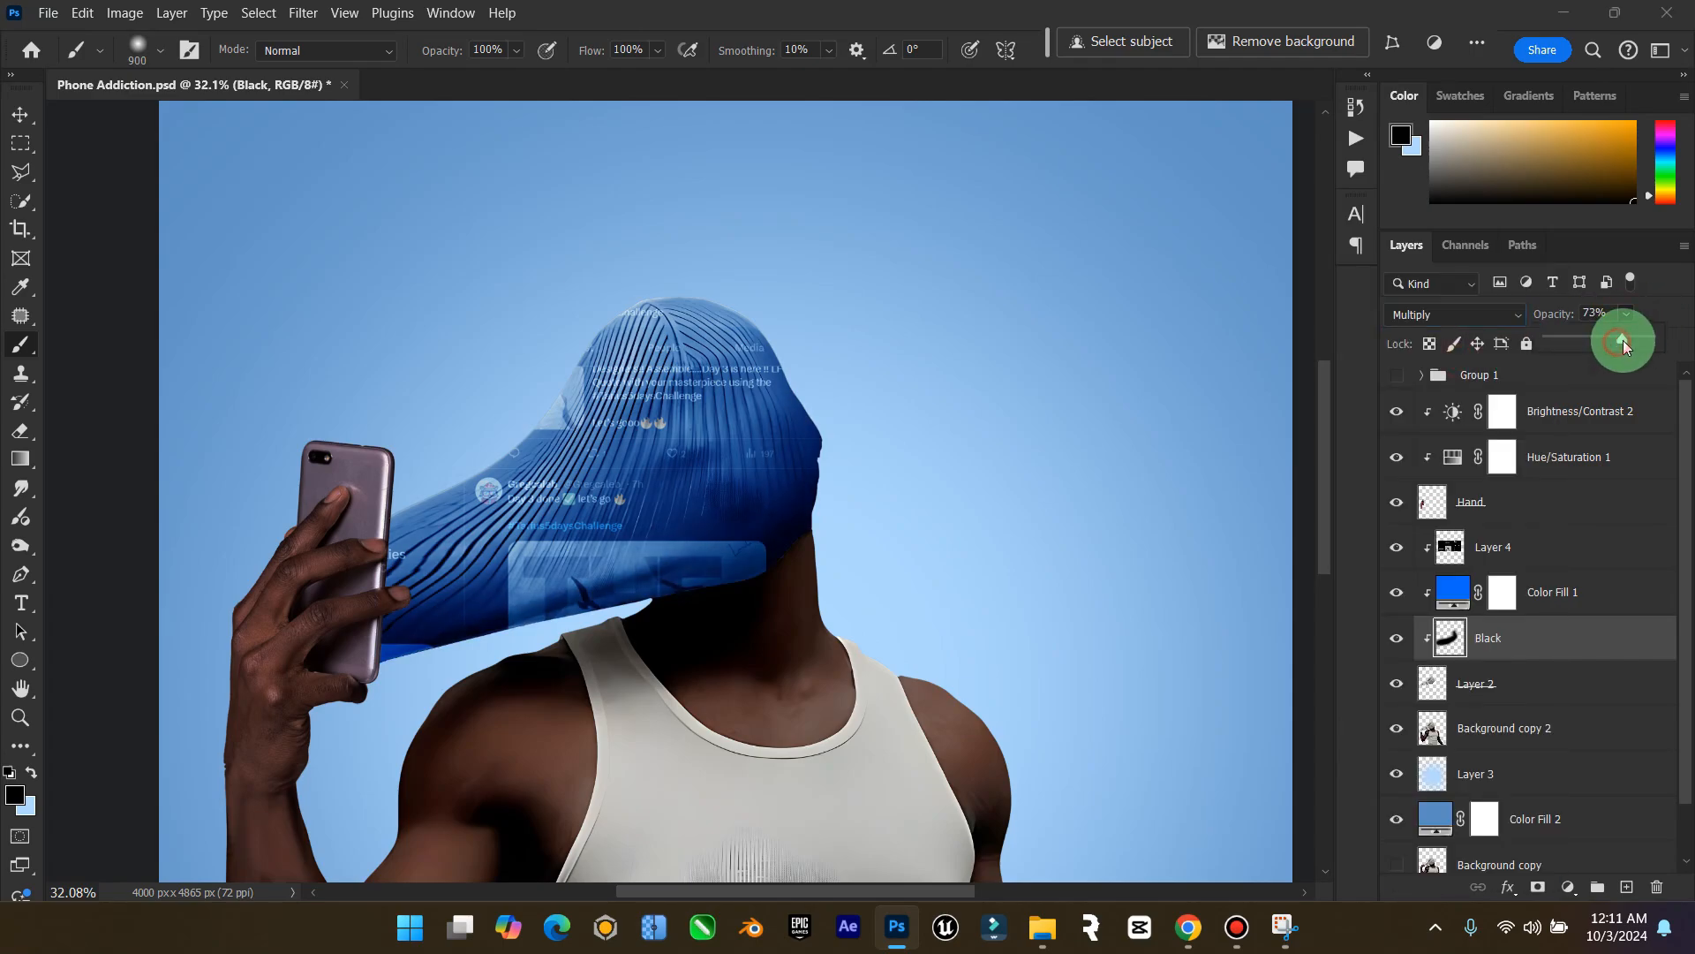
Add a new clipped layer above the Black layer and name it light
click(1627, 887)
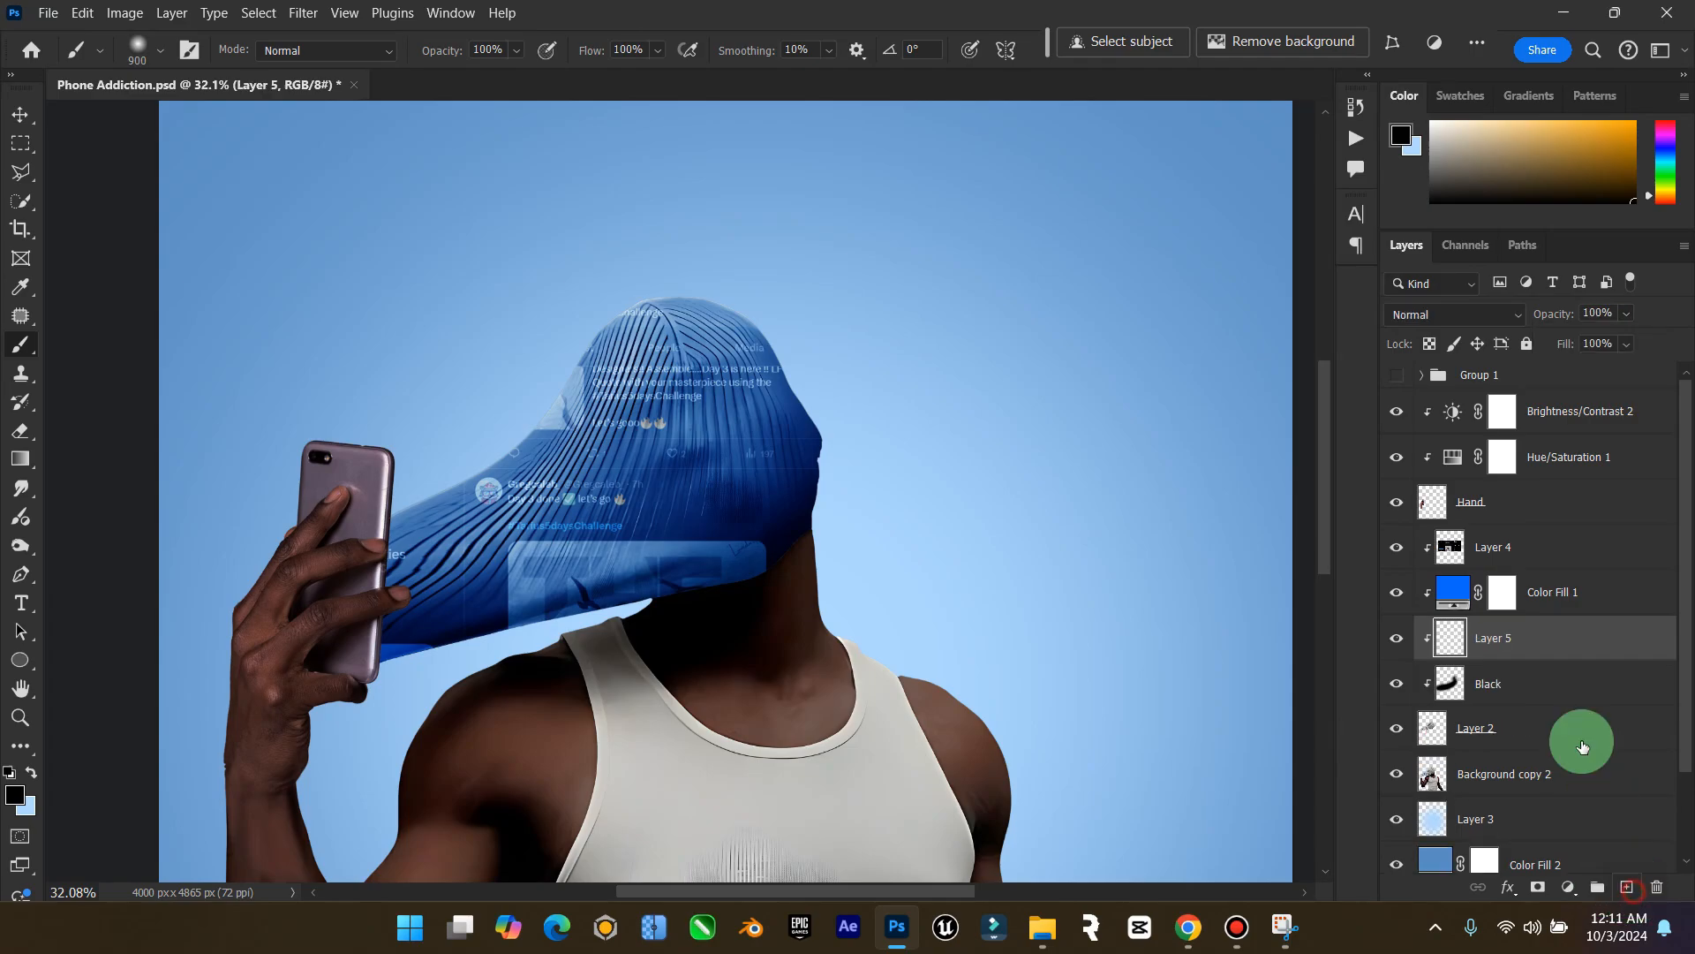
key(Caps_Lock)
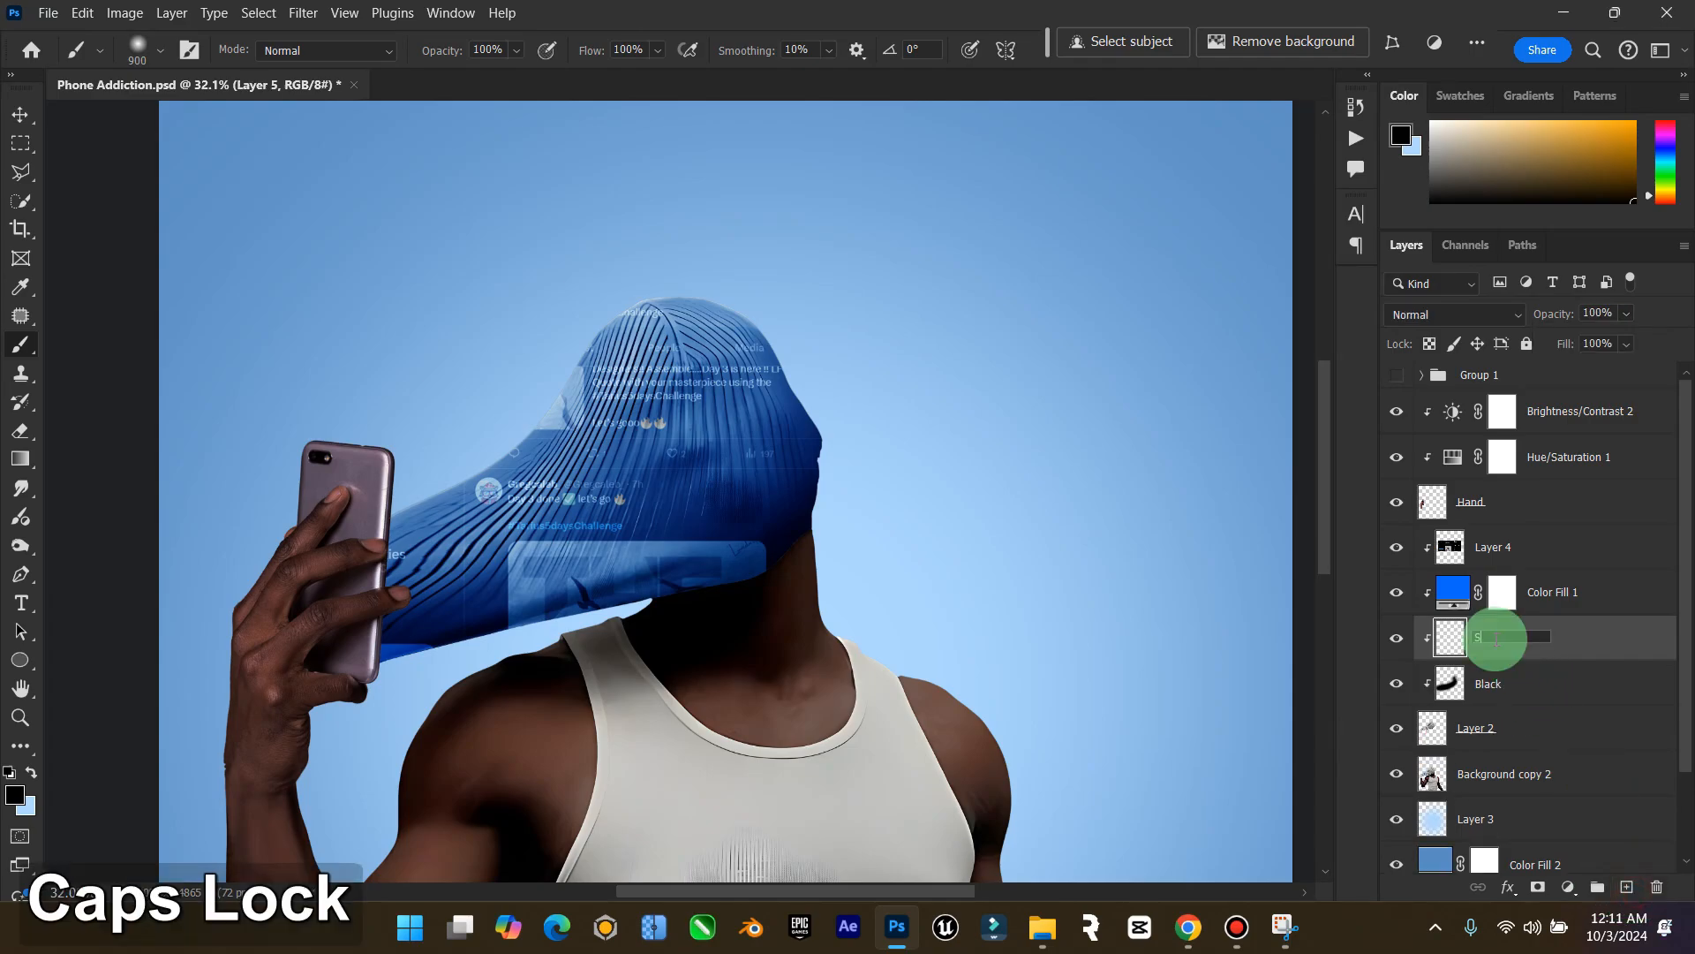
key(BackSpace)
text(lig)
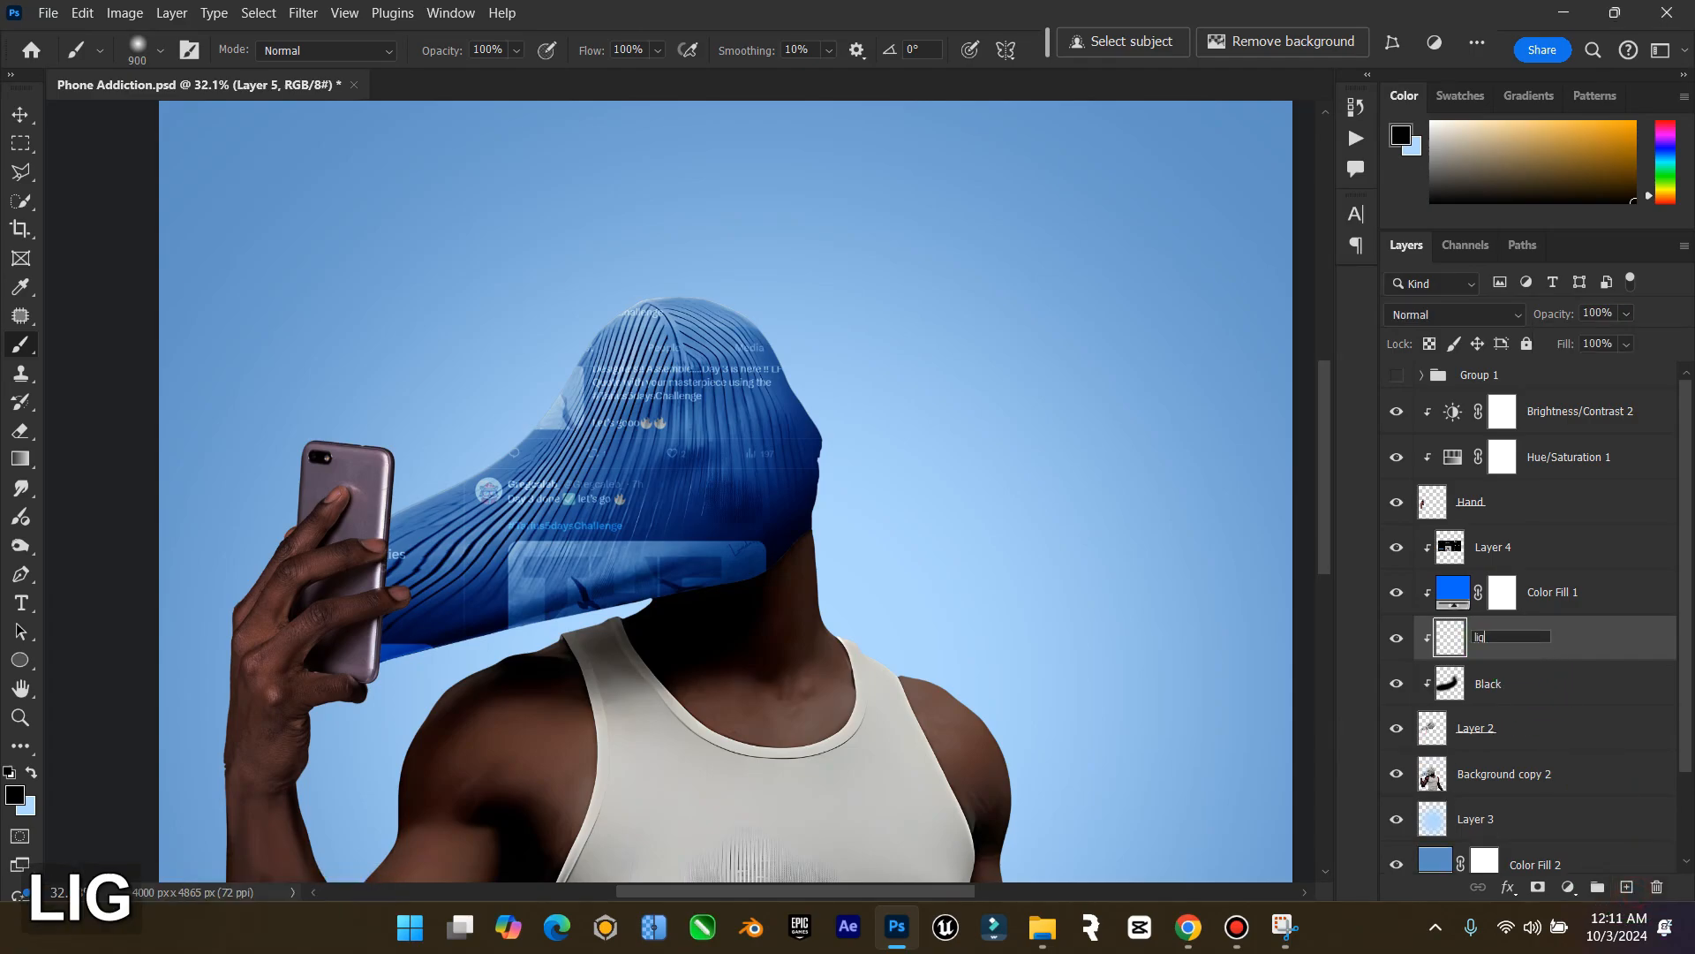
text(ht)
key(Return)
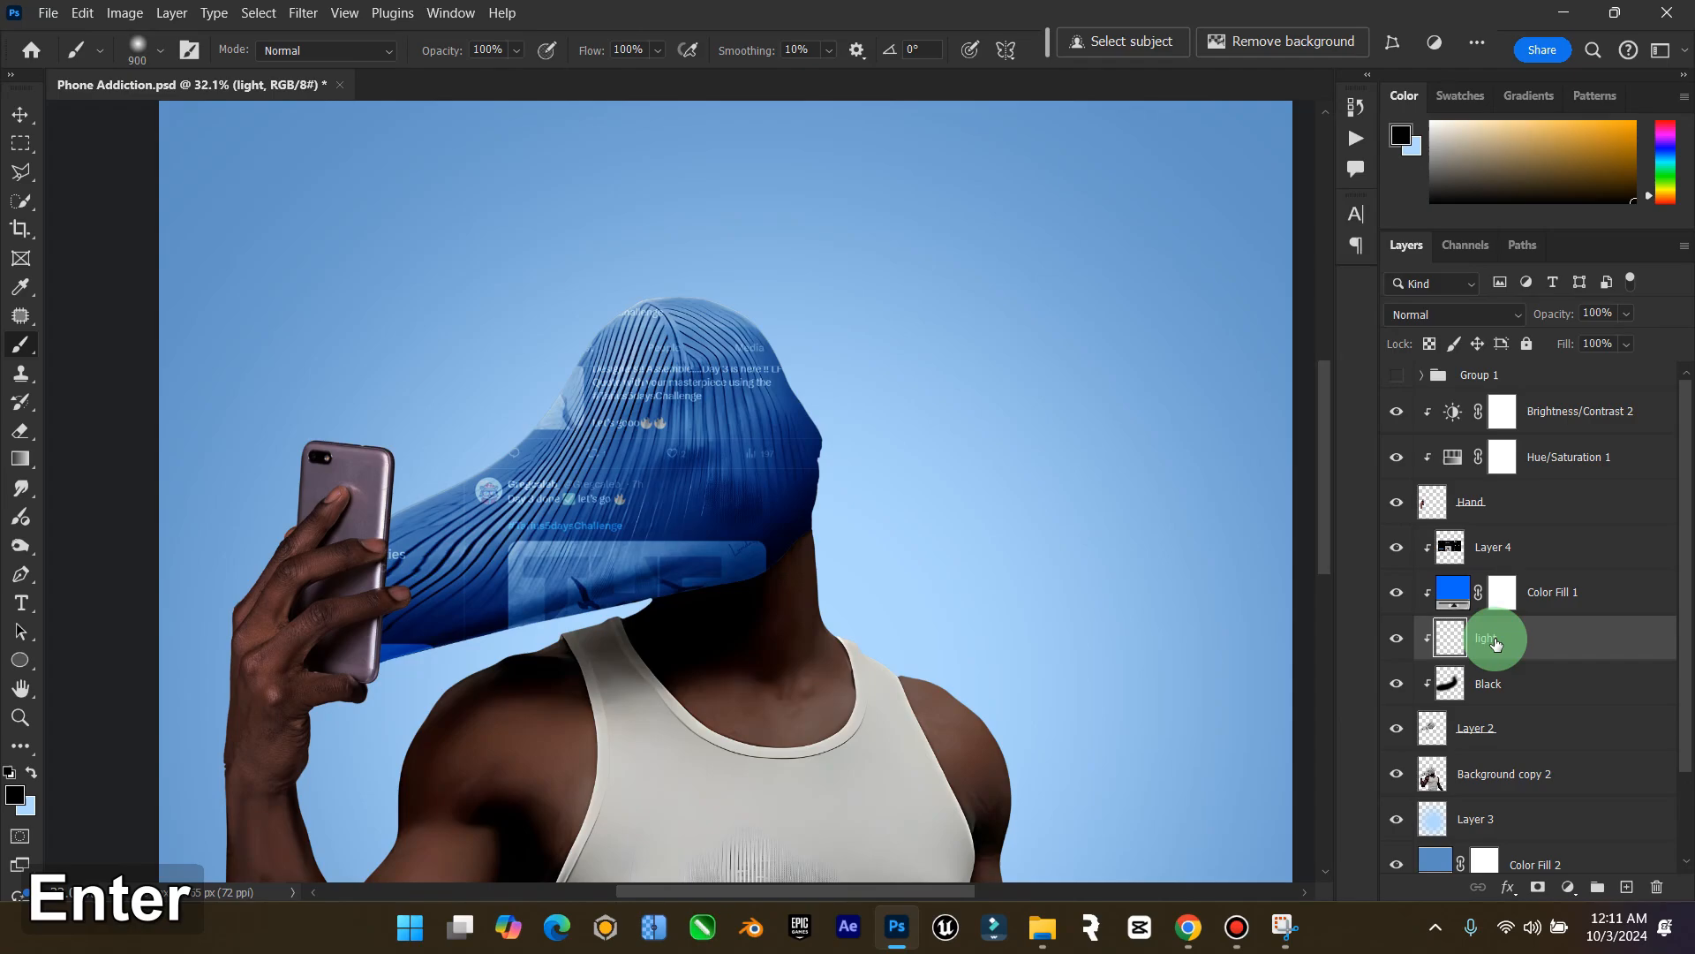
Paint white highlights along the upper edge of the head fabric with a 500 px brush on the light layer
click(31, 773)
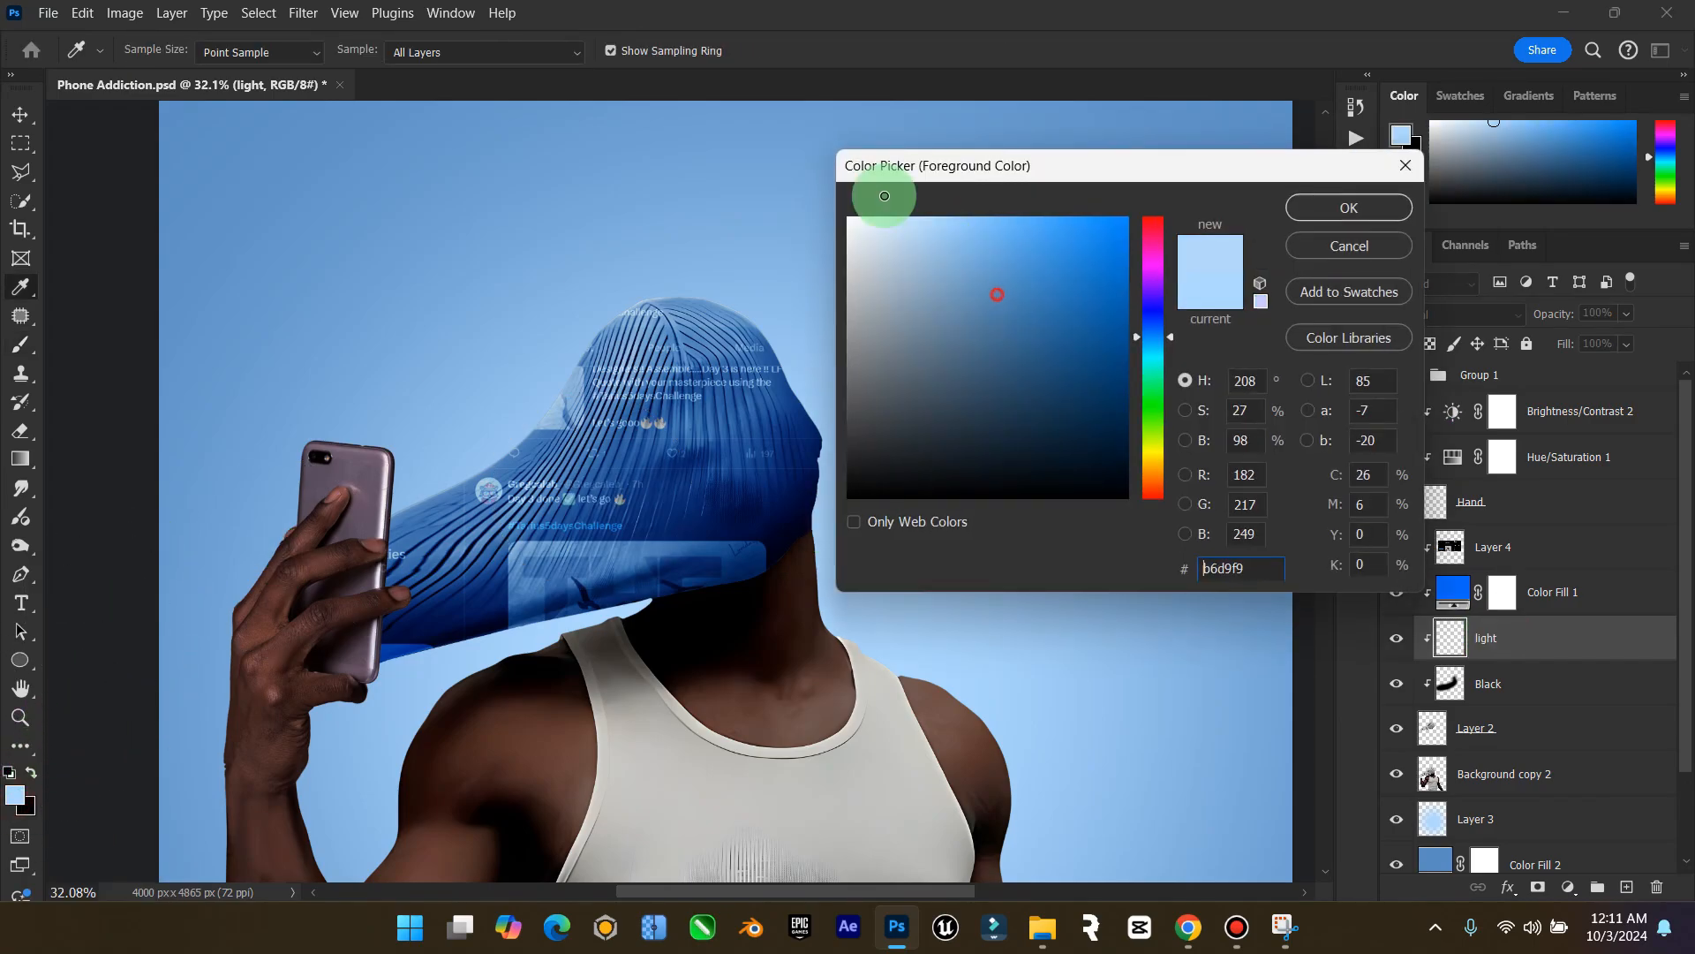
click(861, 221)
click(1313, 209)
key(b)
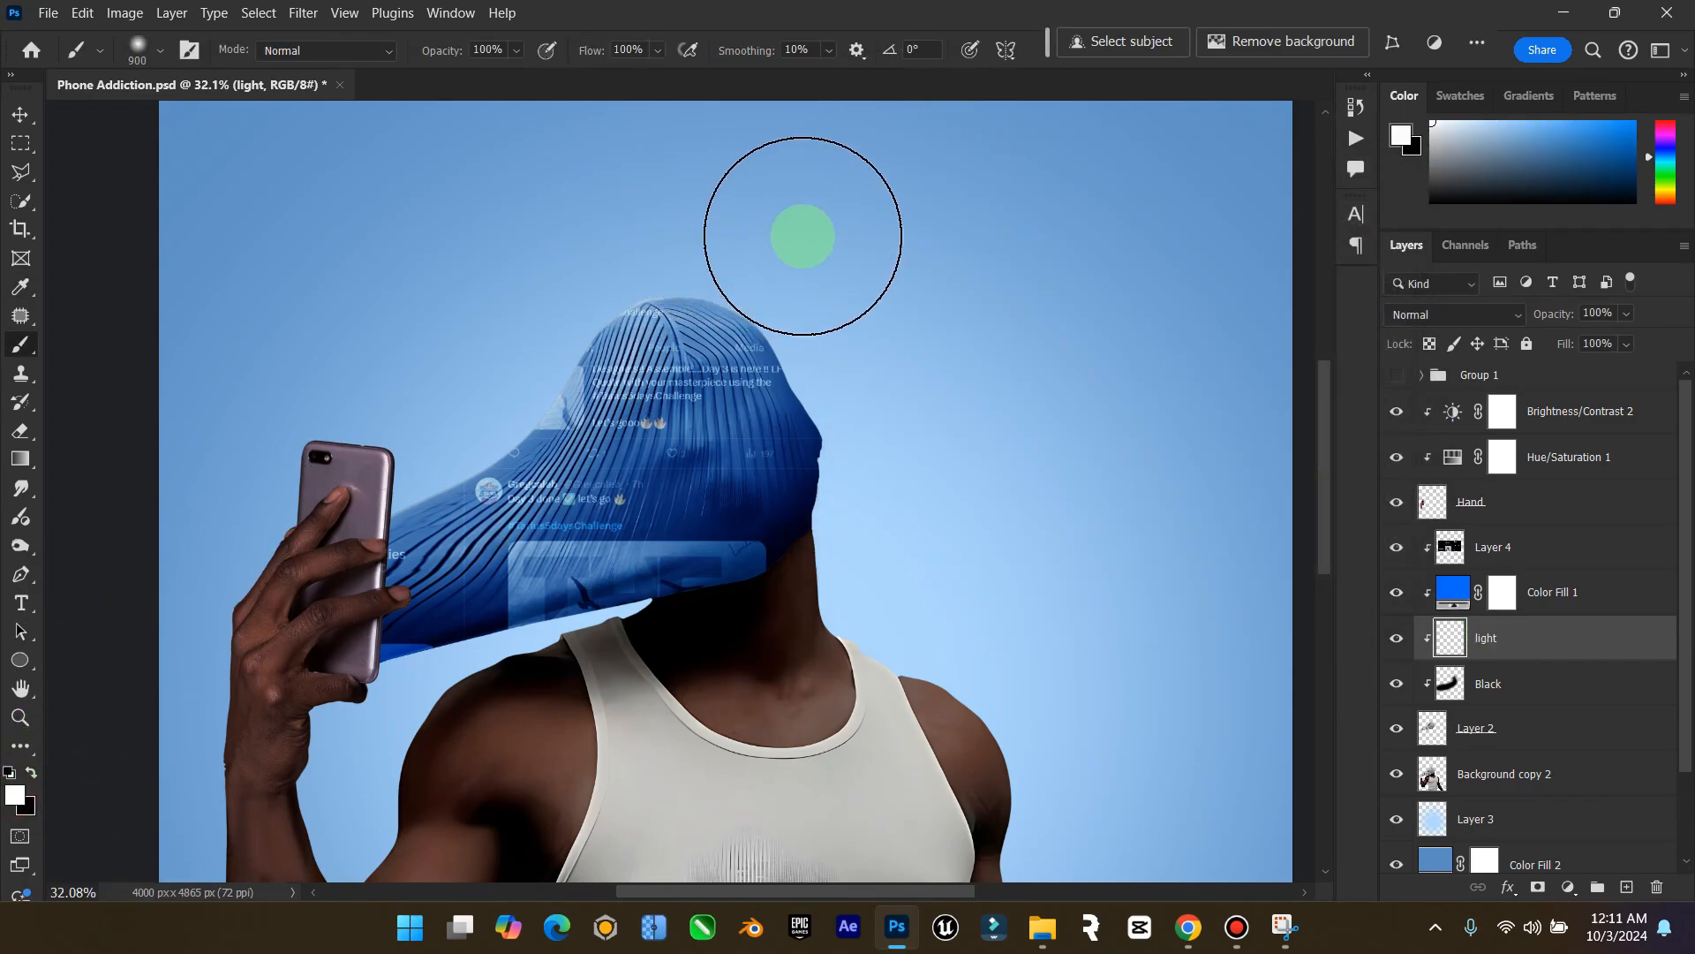
key(bracketleft)
key(bracketleft)
key(bracketleft)
key(bracketleft)
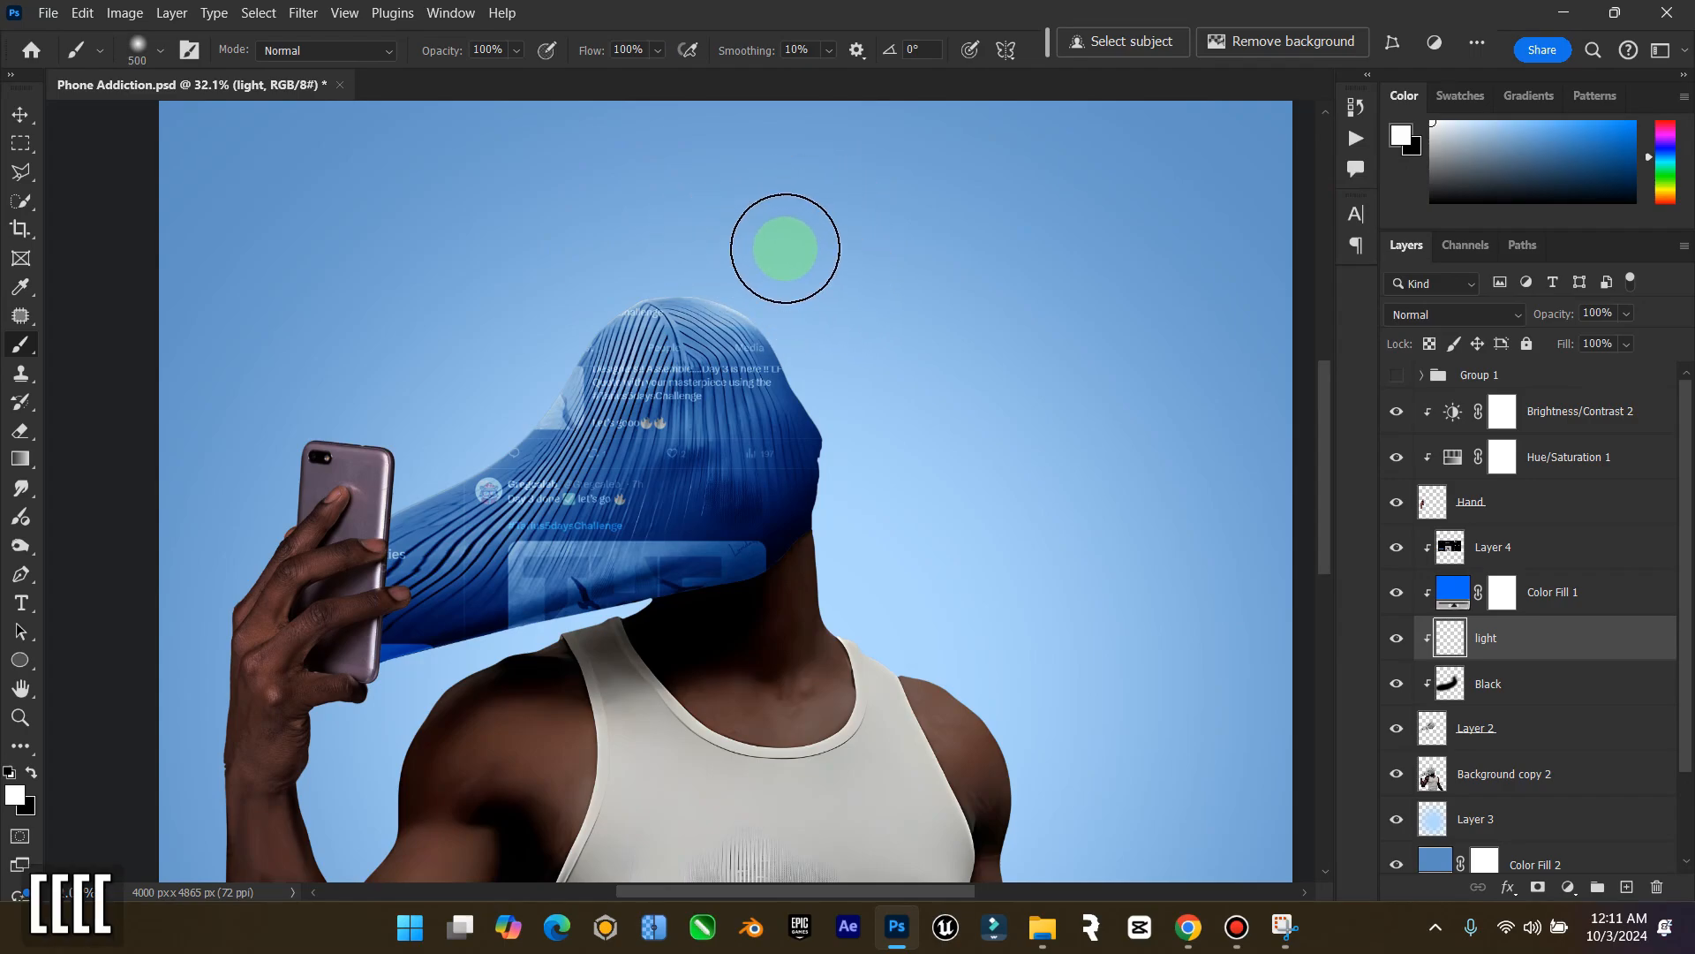
mouse_move(567, 292)
mouse_down()
mouse_move(522, 386)
mouse_move(330, 484)
mouse_move(366, 475)
mouse_move(526, 288)
mouse_move(825, 250)
mouse_move(794, 273)
mouse_move(869, 422)
mouse_up()
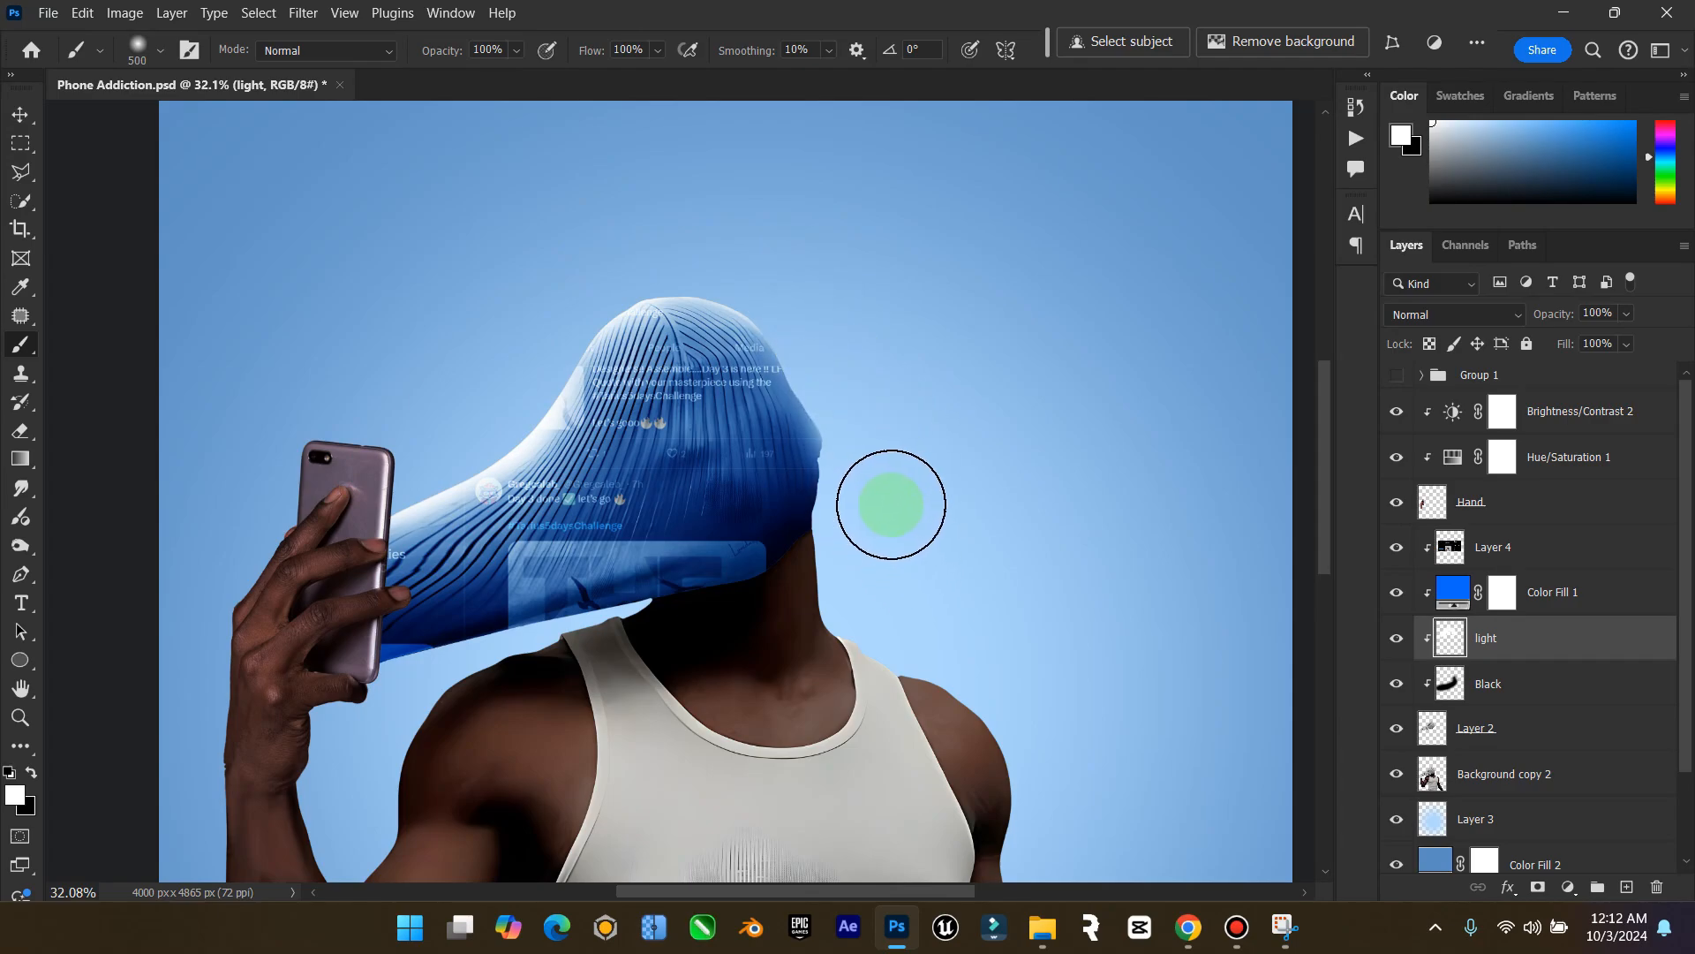
Set the light layer's blend mode to Soft Light and check the highlights on the whole composition
click(1443, 313)
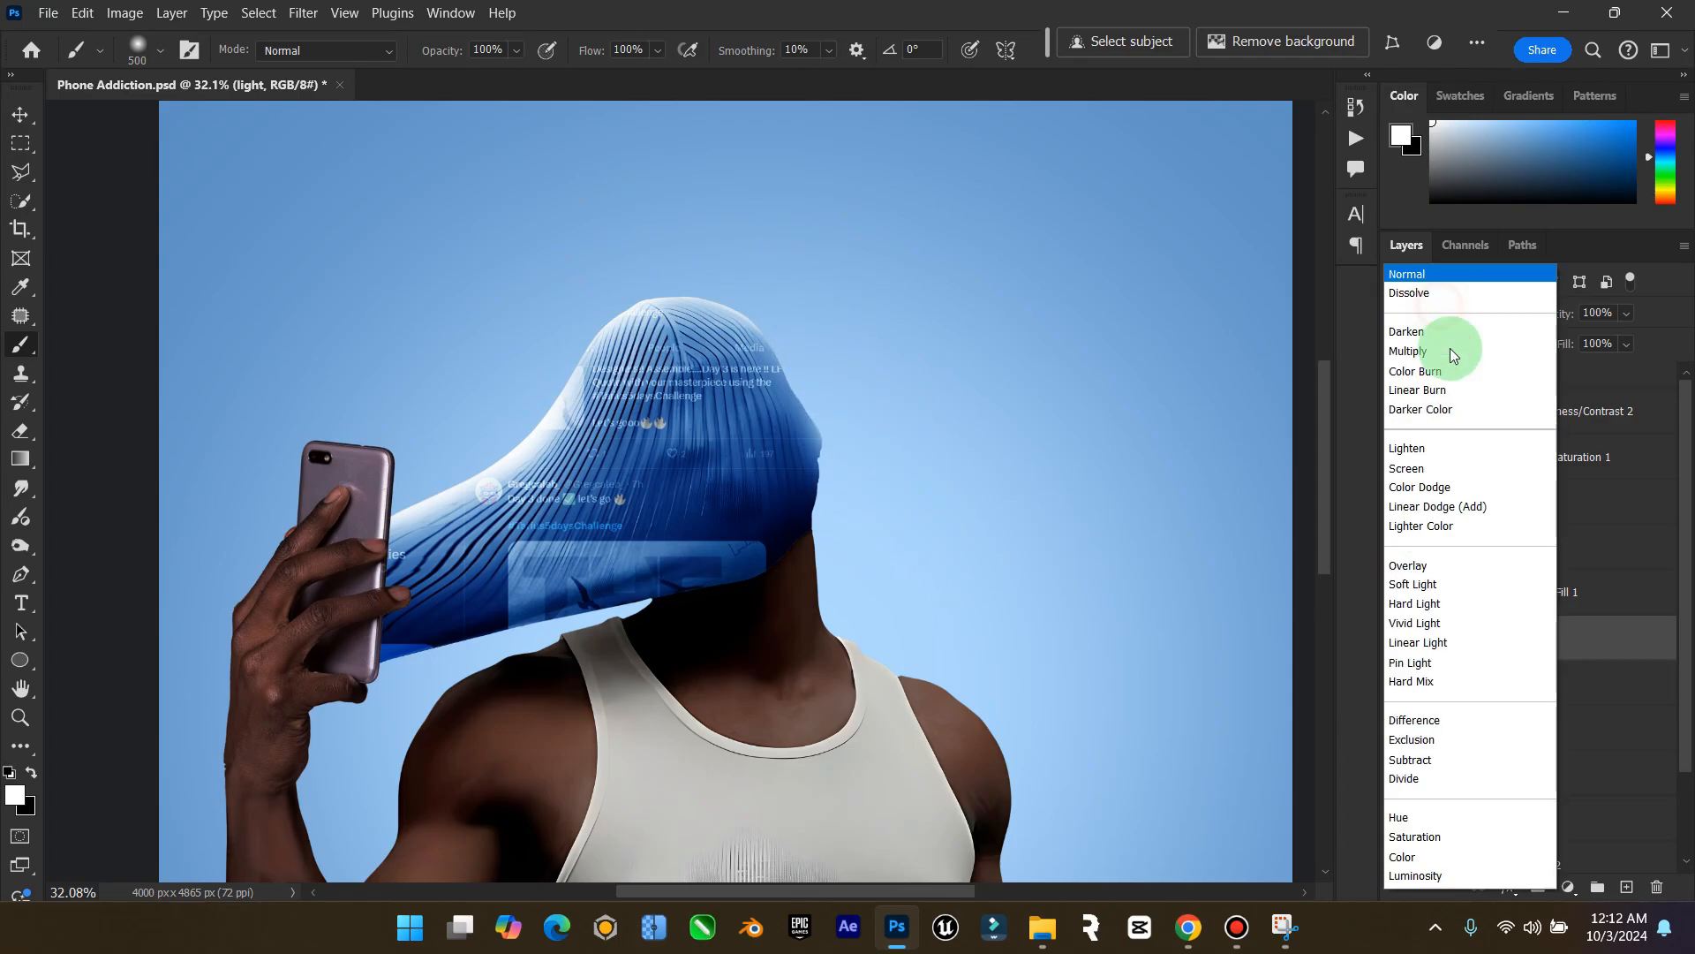
click(1434, 586)
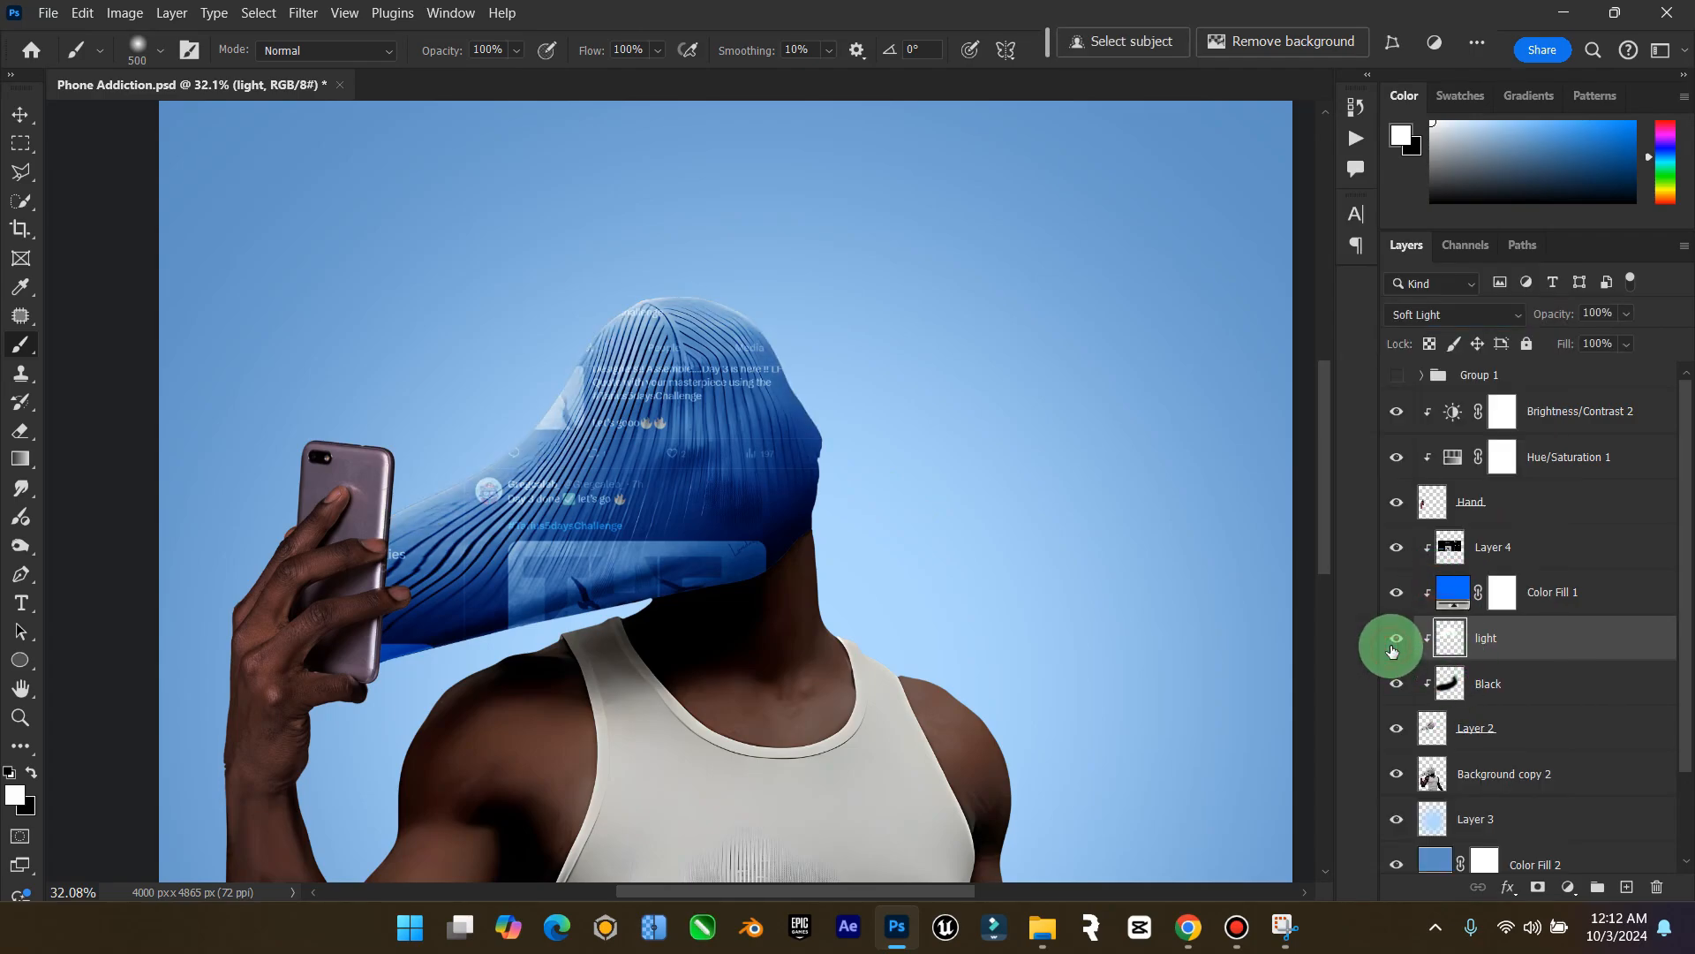
double_click(24, 687)
click(23, 722)
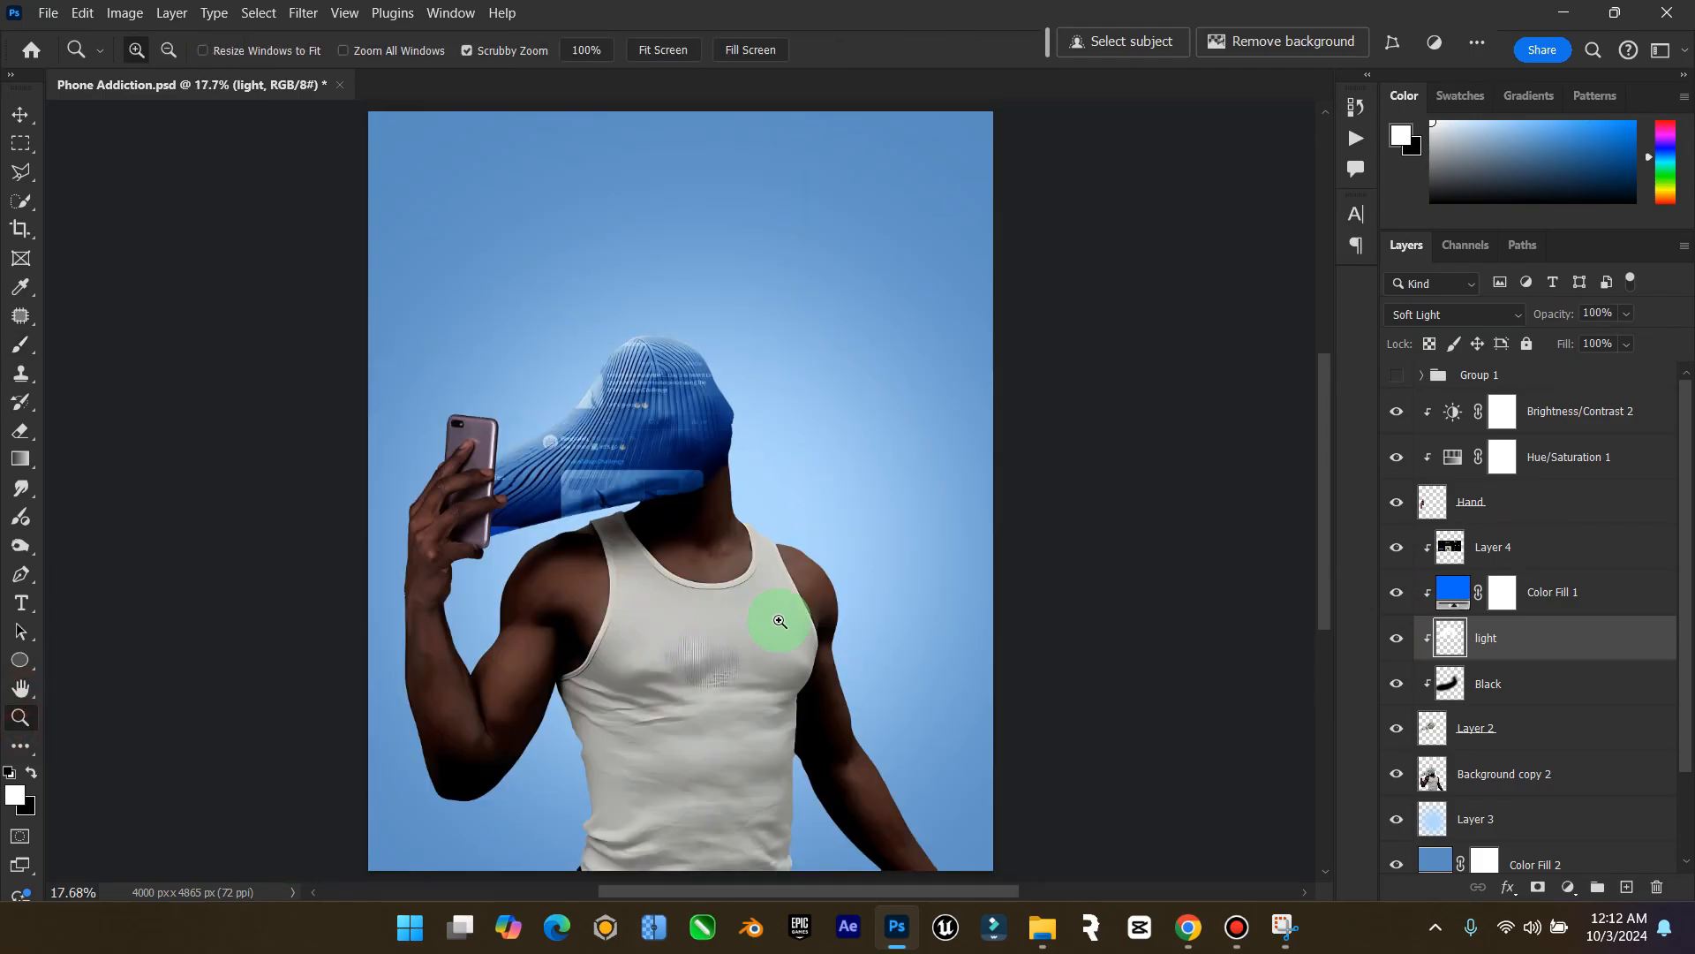
mouse_move(775, 620)
mouse_down()
mouse_move(704, 645)
mouse_move(761, 624)
mouse_up()
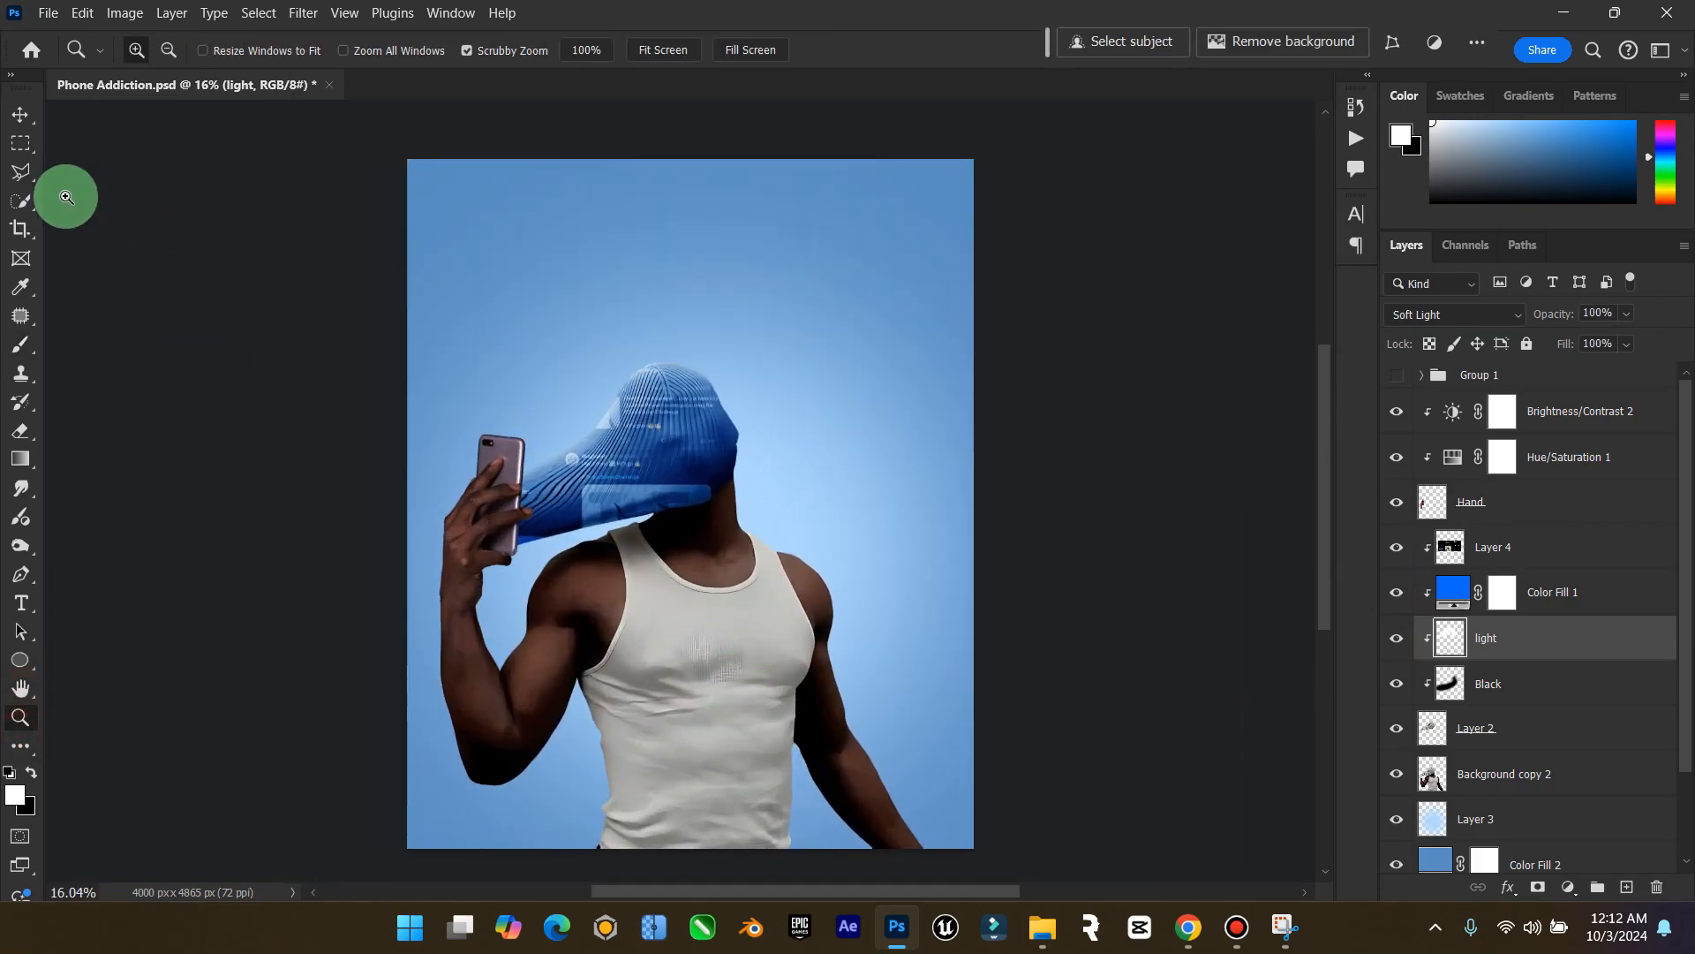
Save the document and add a layer named Light directly above Background copy 2, clipped to it
click(21, 118)
key(ctrl+s)
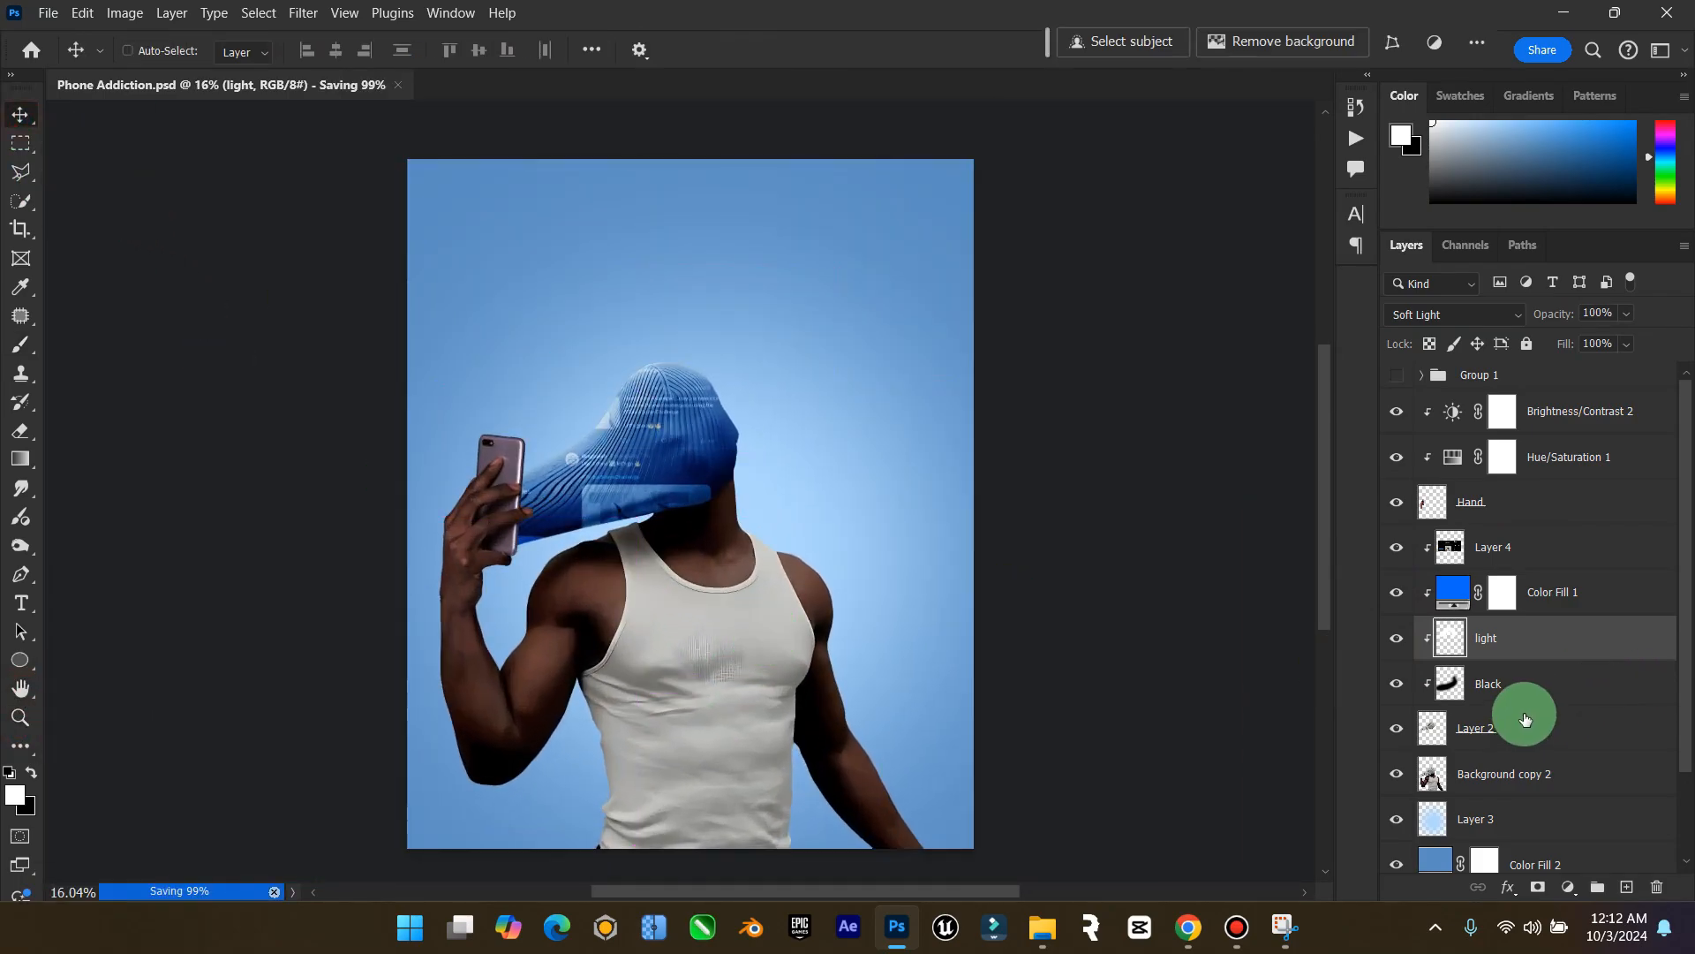
click(1519, 774)
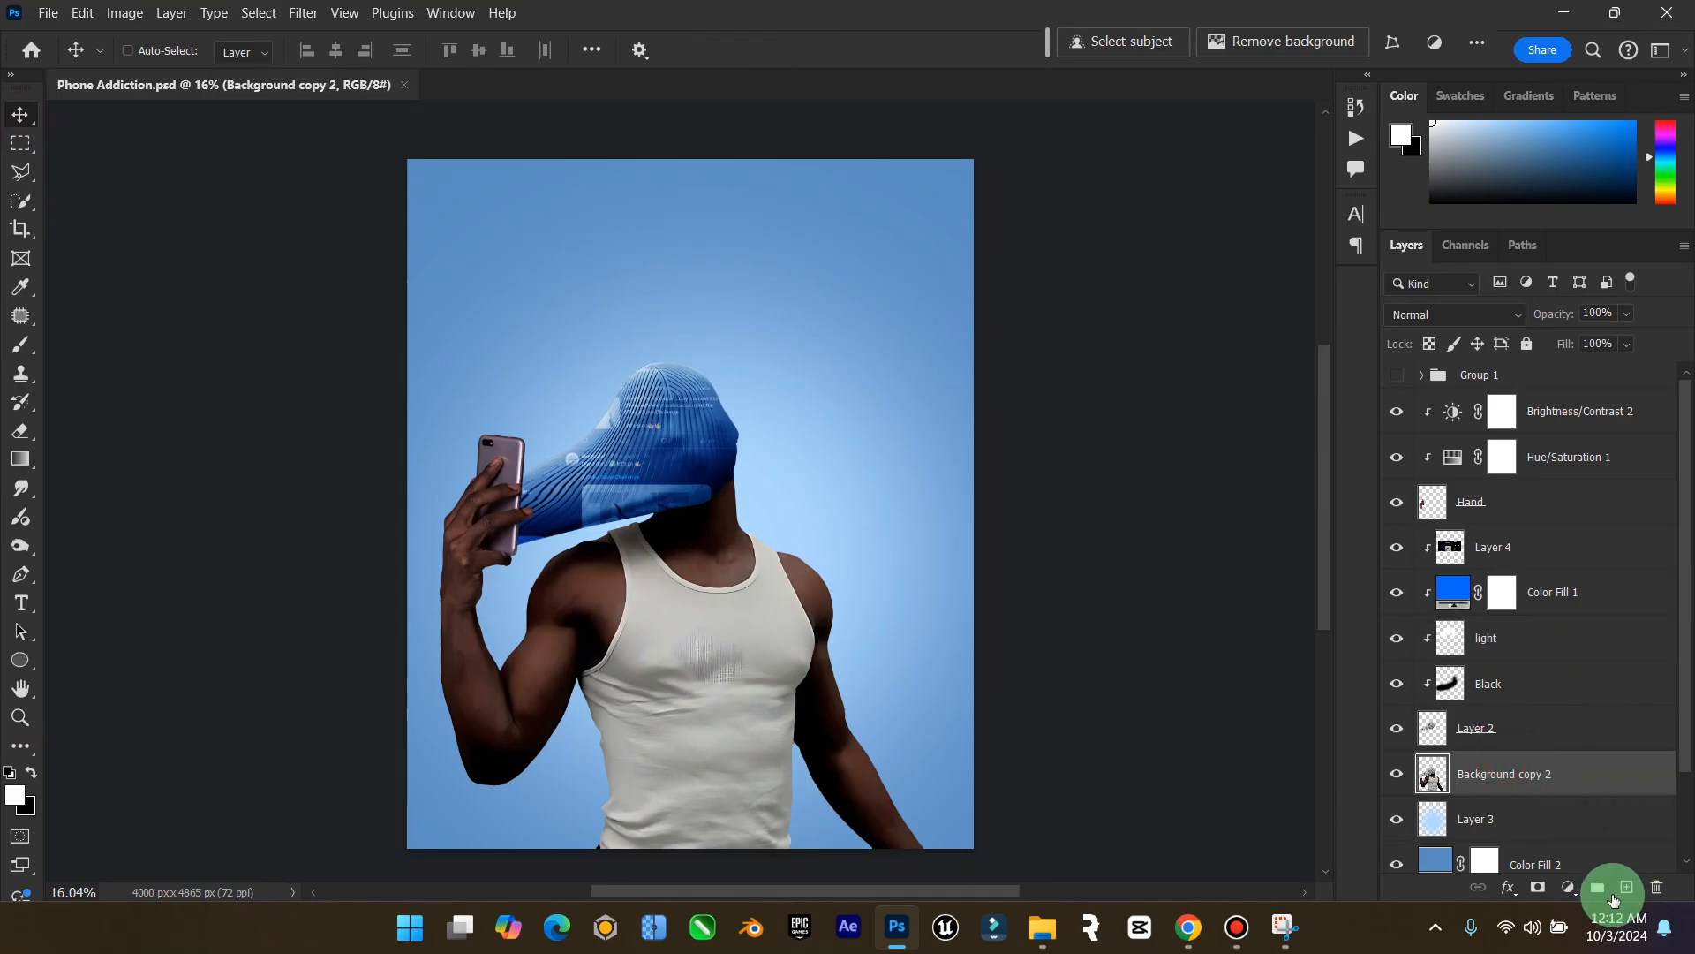
click(1627, 887)
click(1486, 782)
key(Caps_Lock)
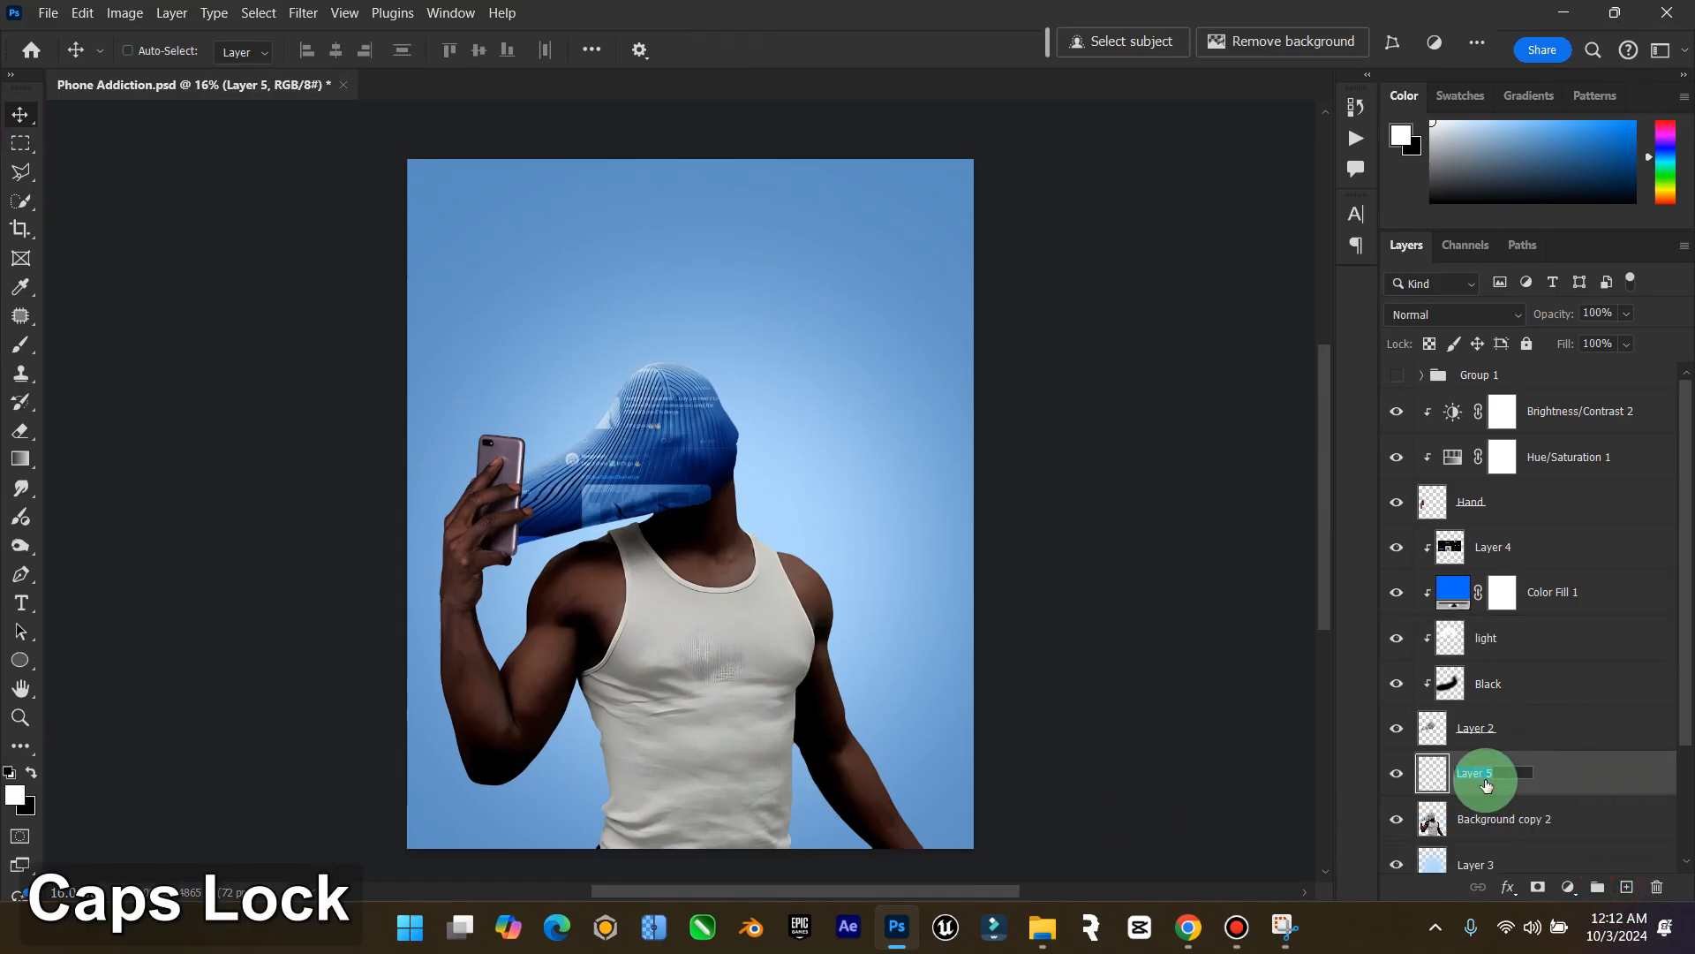
text(LI)
key(Return)
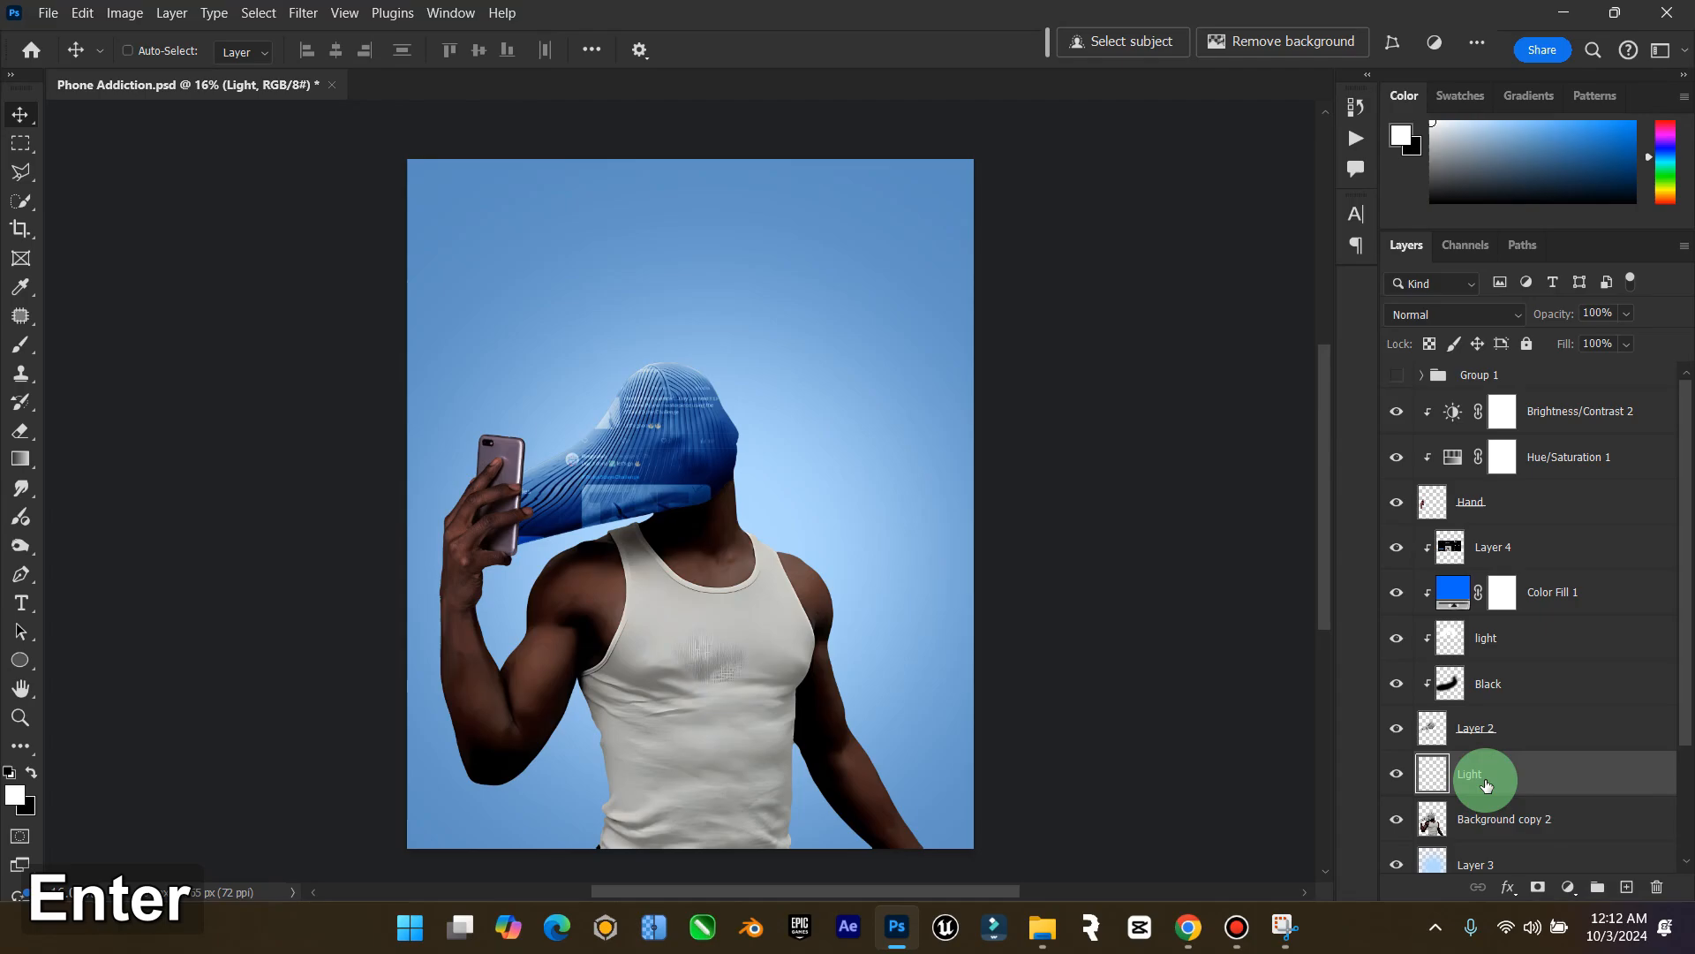
right_click(1486, 777)
click(1556, 688)
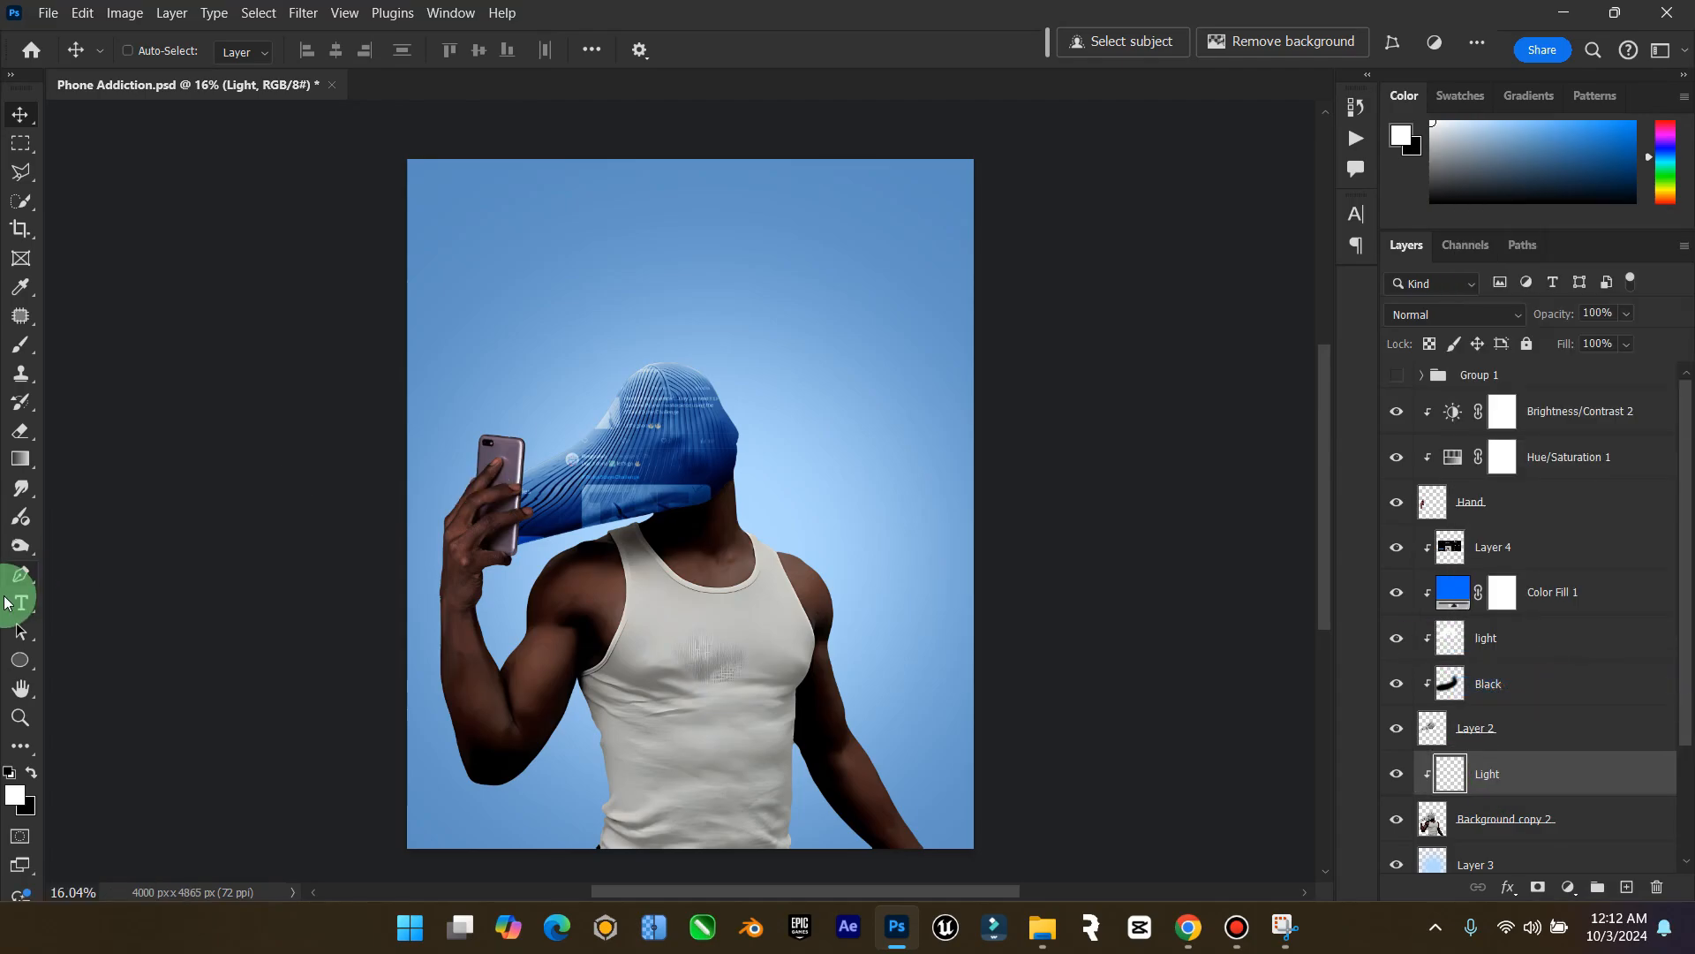
Paint white highlights along the edges of the arms and neck with a 500 px brush, using about 100 px for the raised arm's shoulder
click(21, 345)
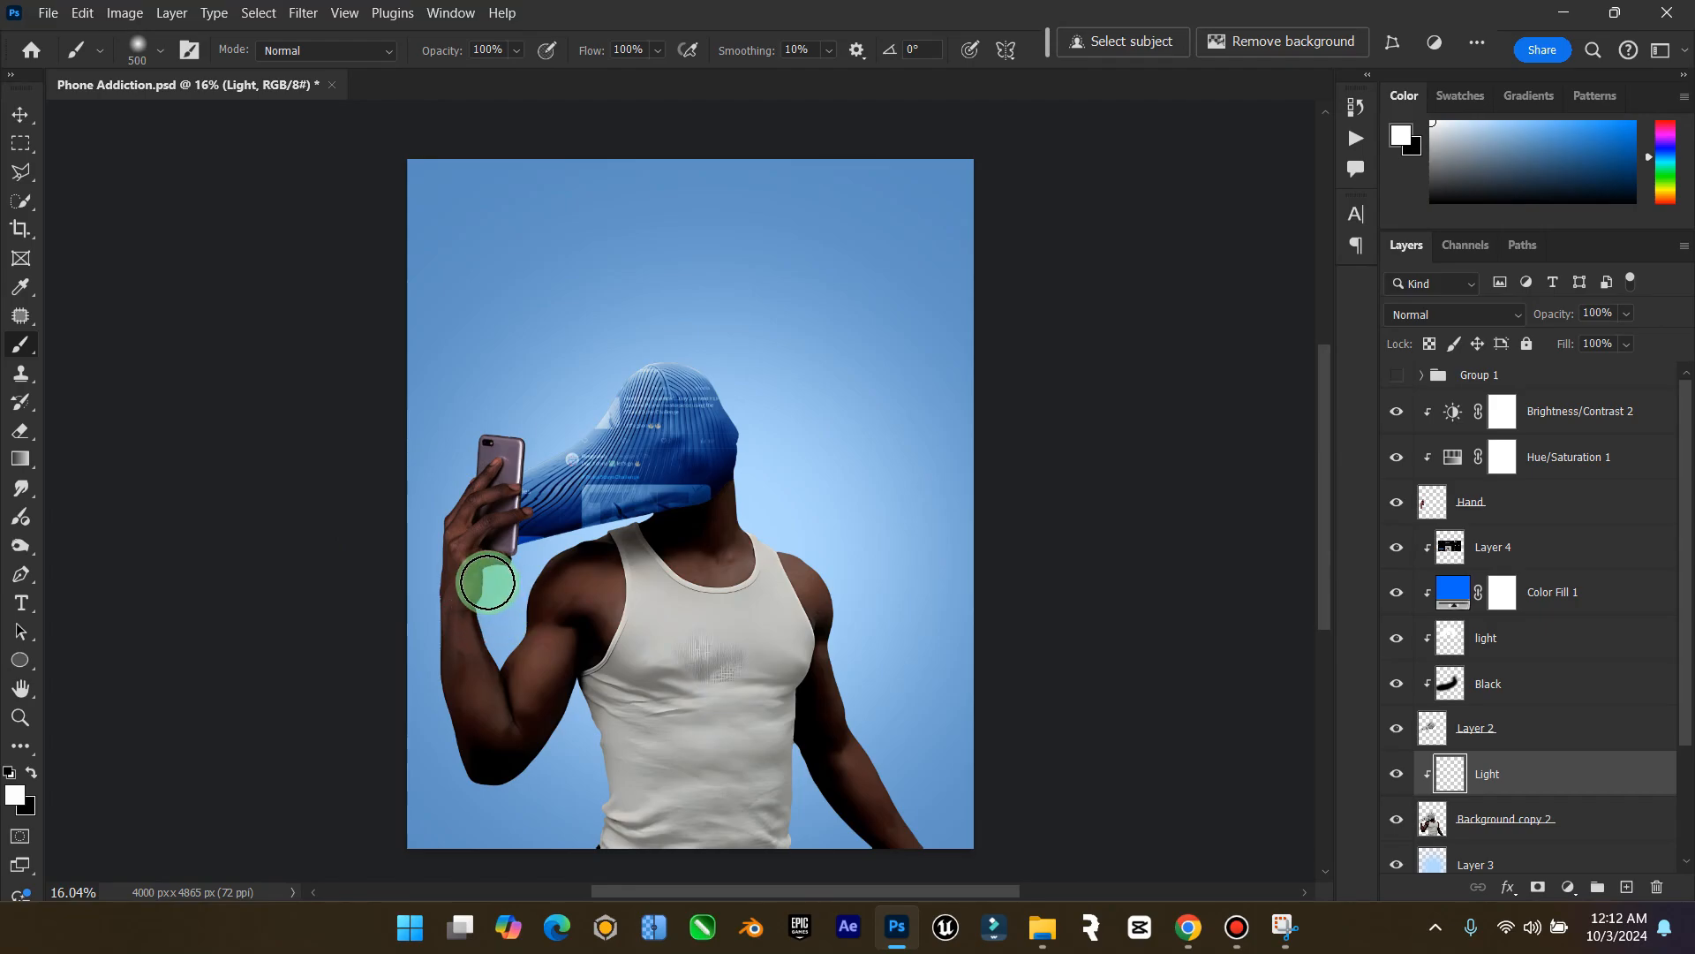
mouse_move(496, 589)
mouse_down()
mouse_move(500, 640)
mouse_move(496, 612)
mouse_move(518, 626)
mouse_move(557, 597)
mouse_up()
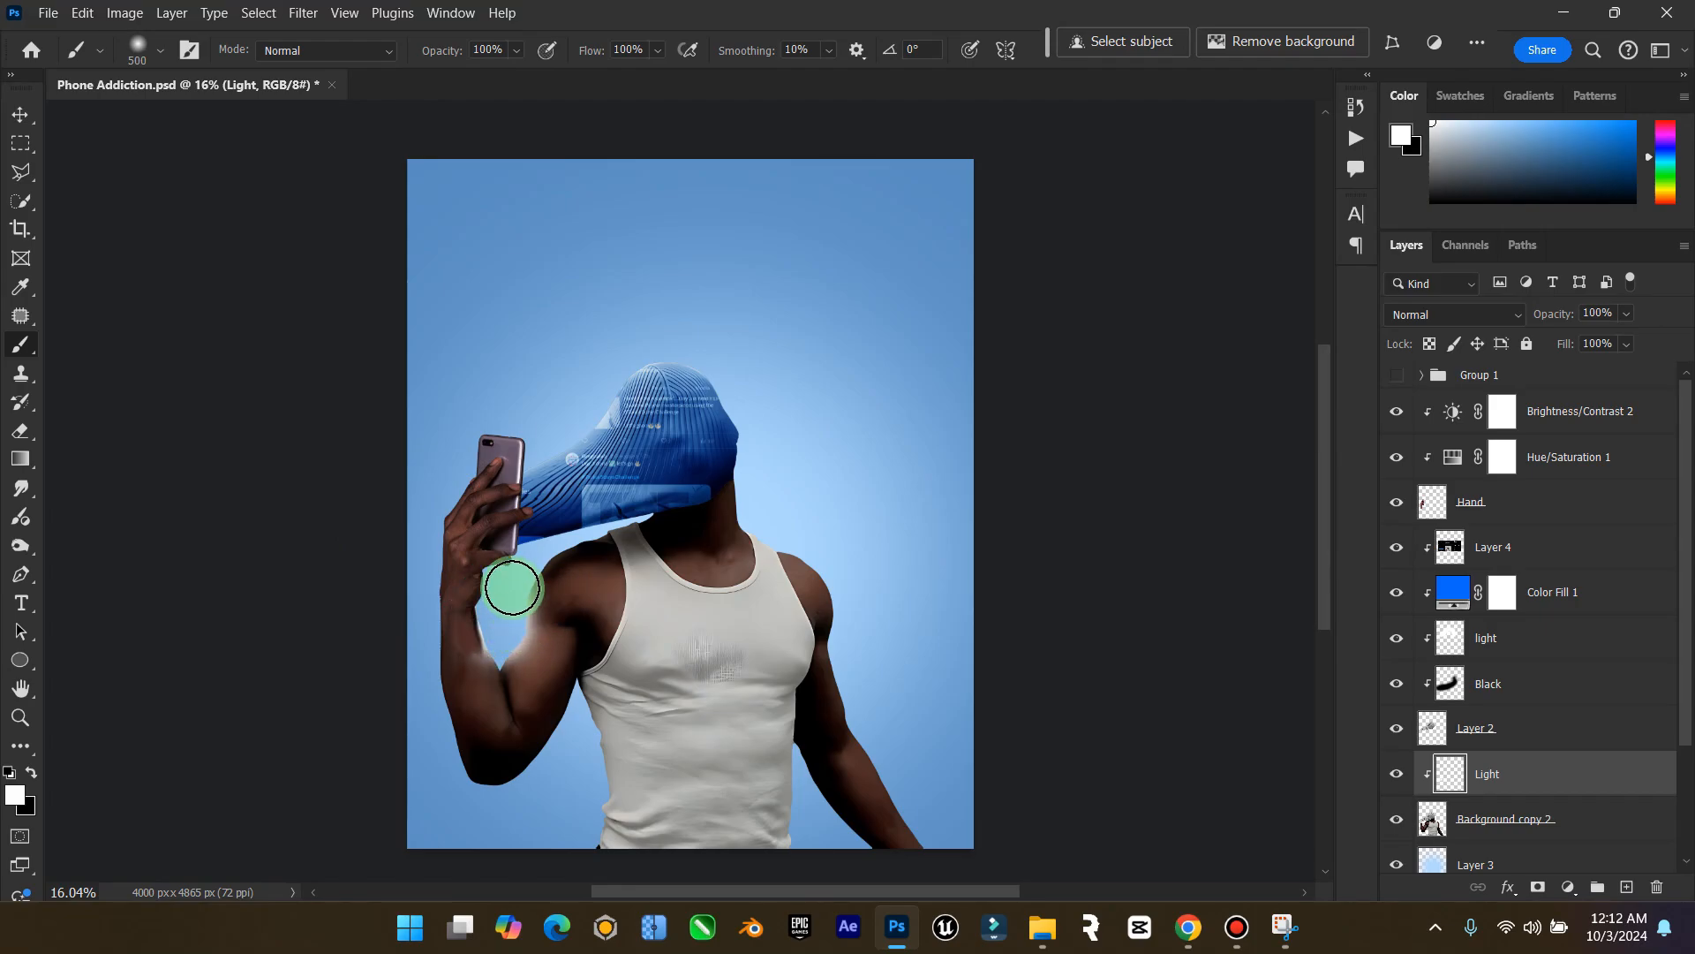
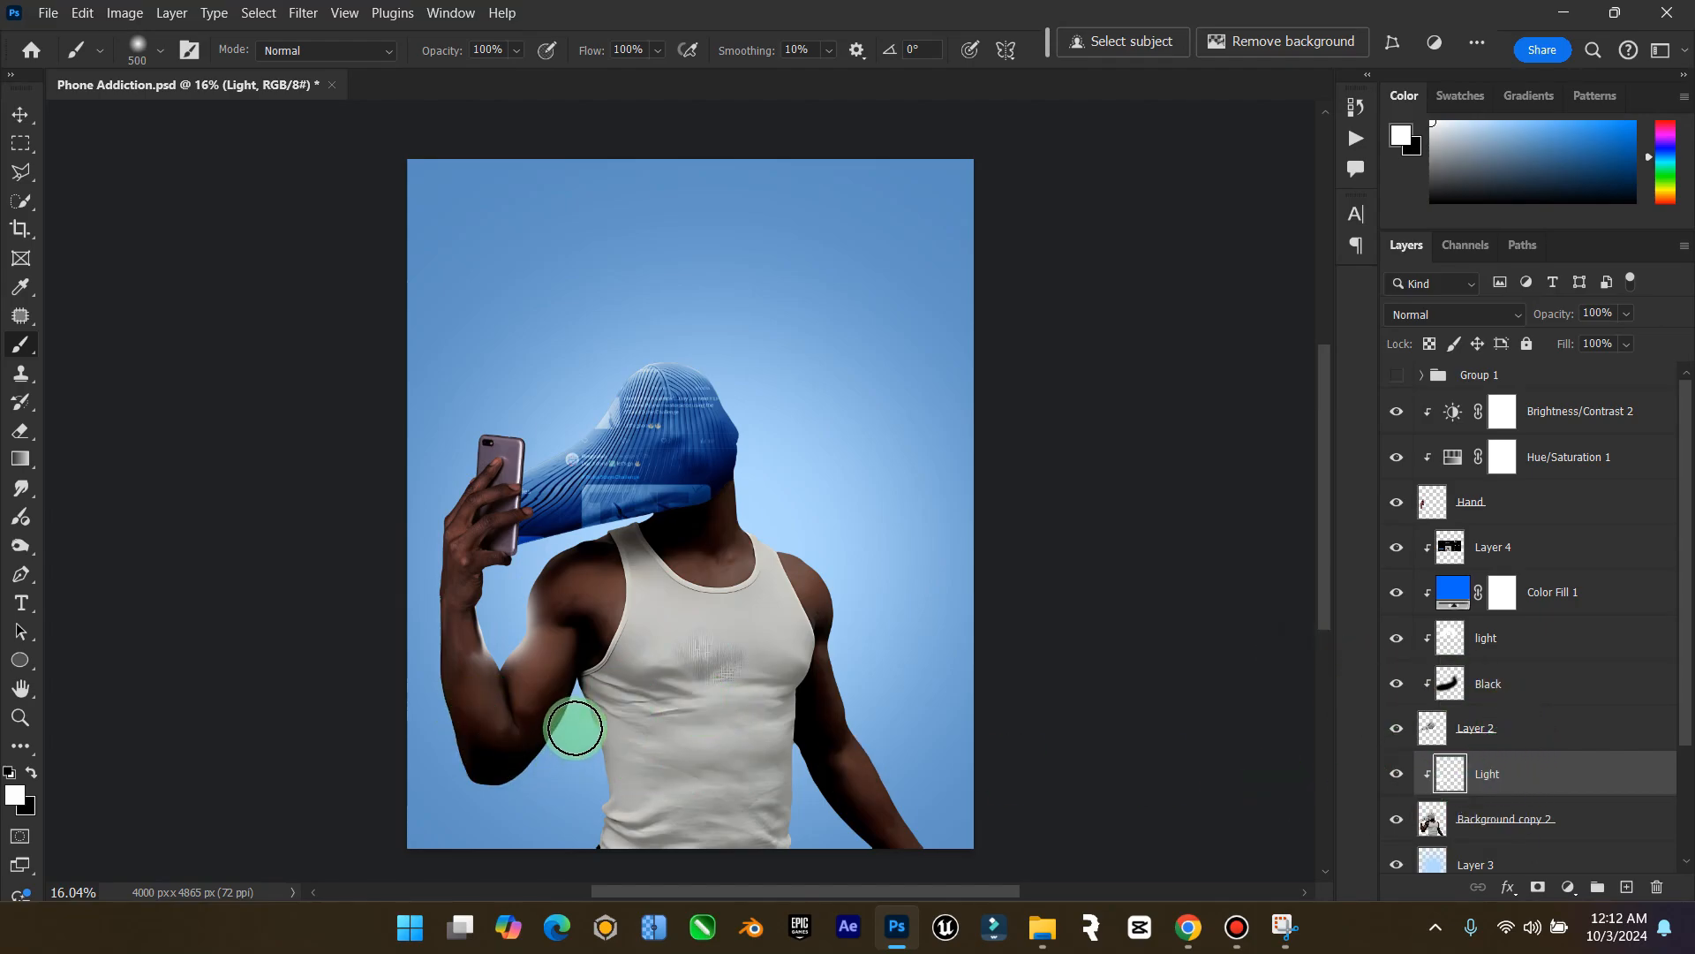
mouse_move(575, 728)
mouse_down()
mouse_move(585, 812)
mouse_move(575, 847)
mouse_move(588, 784)
mouse_move(559, 878)
mouse_move(762, 801)
mouse_move(794, 834)
mouse_move(829, 805)
mouse_up()
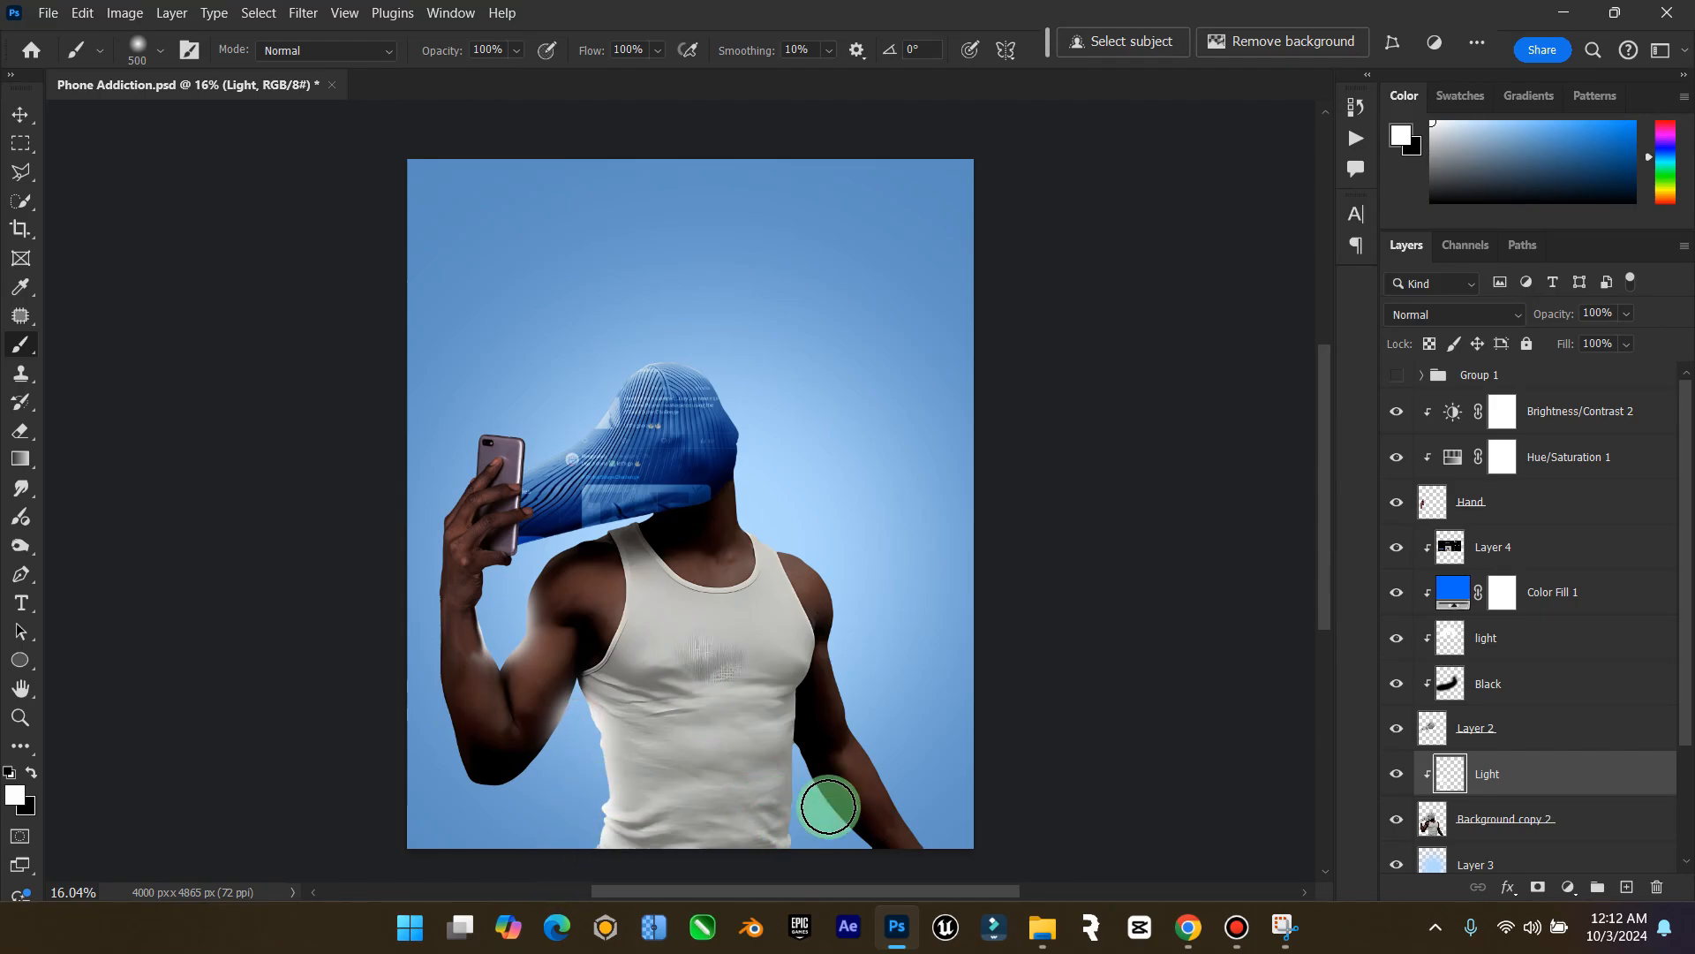
mouse_move(872, 604)
mouse_down()
mouse_move(991, 836)
mouse_move(765, 443)
mouse_move(770, 560)
mouse_up()
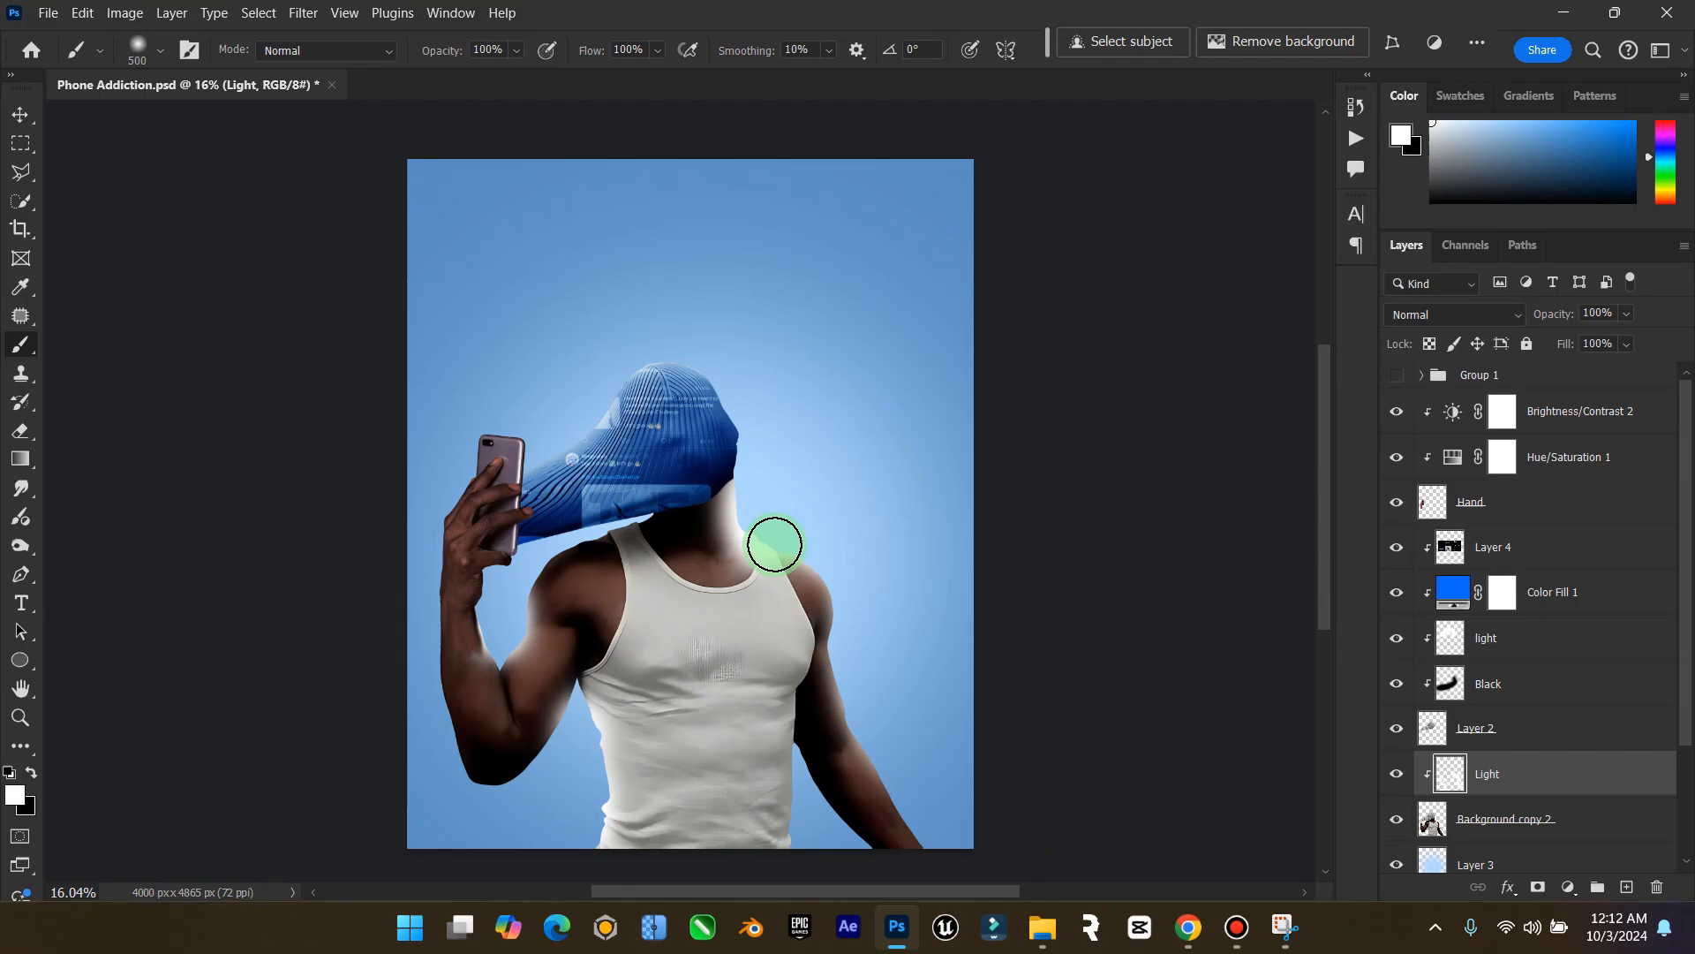
key(ctrl+z)
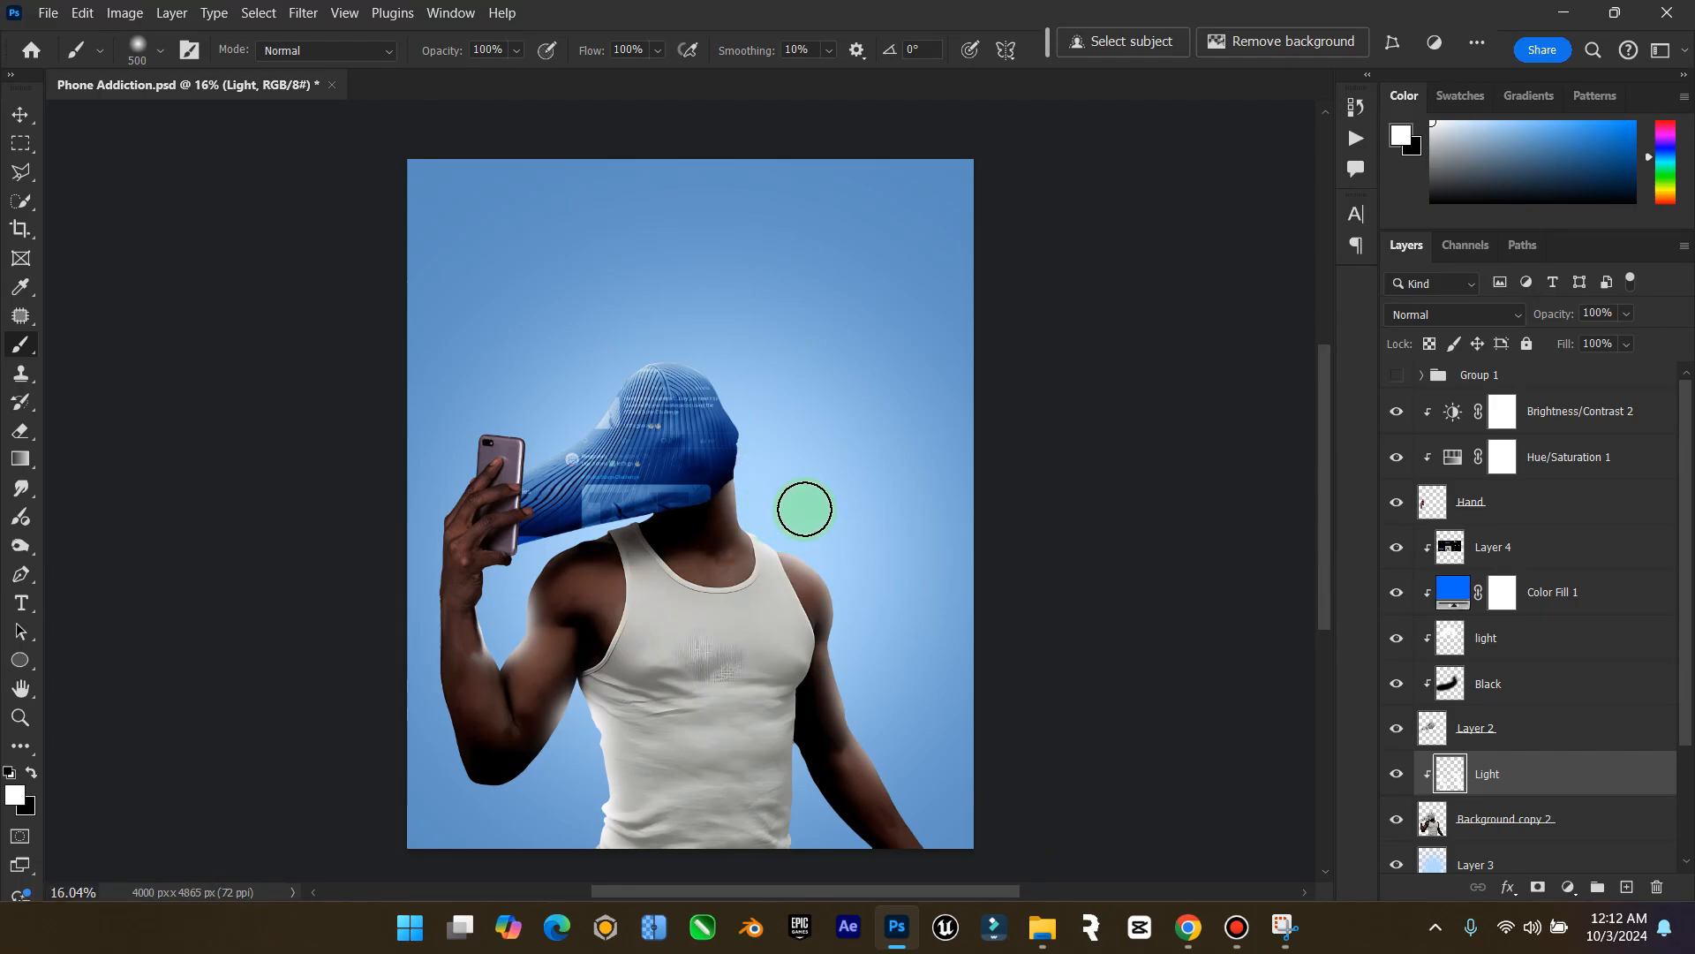
key(ctrl+z)
drag(759, 483, 771, 508)
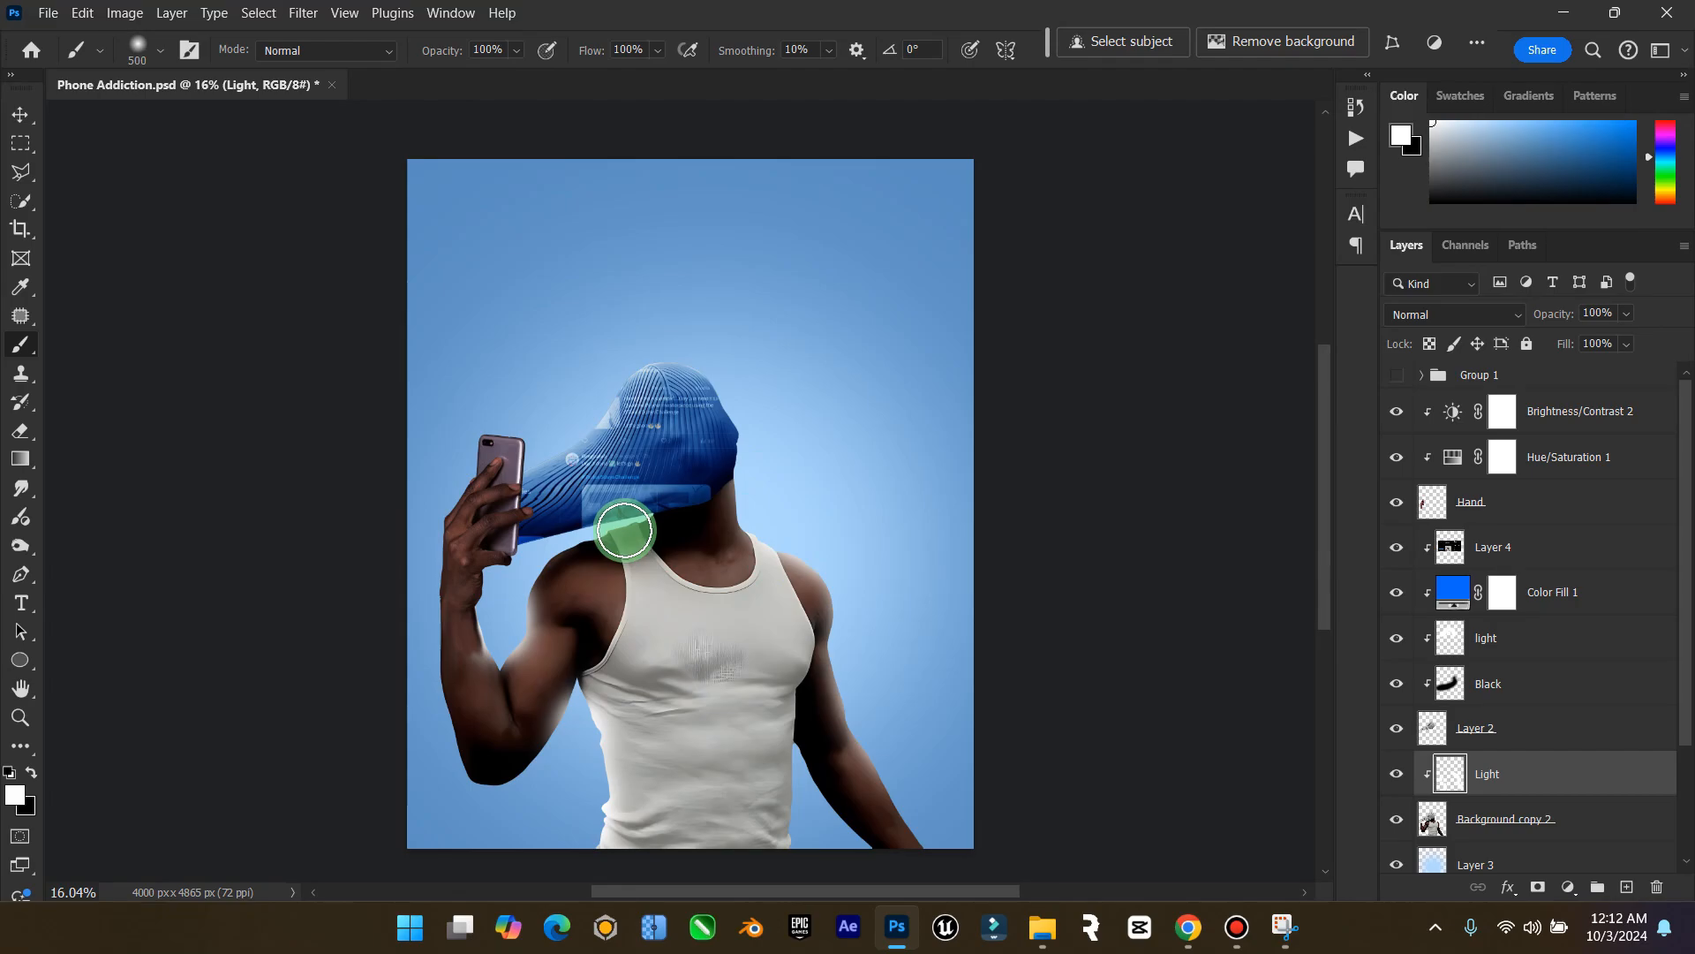
key(bracketleft)
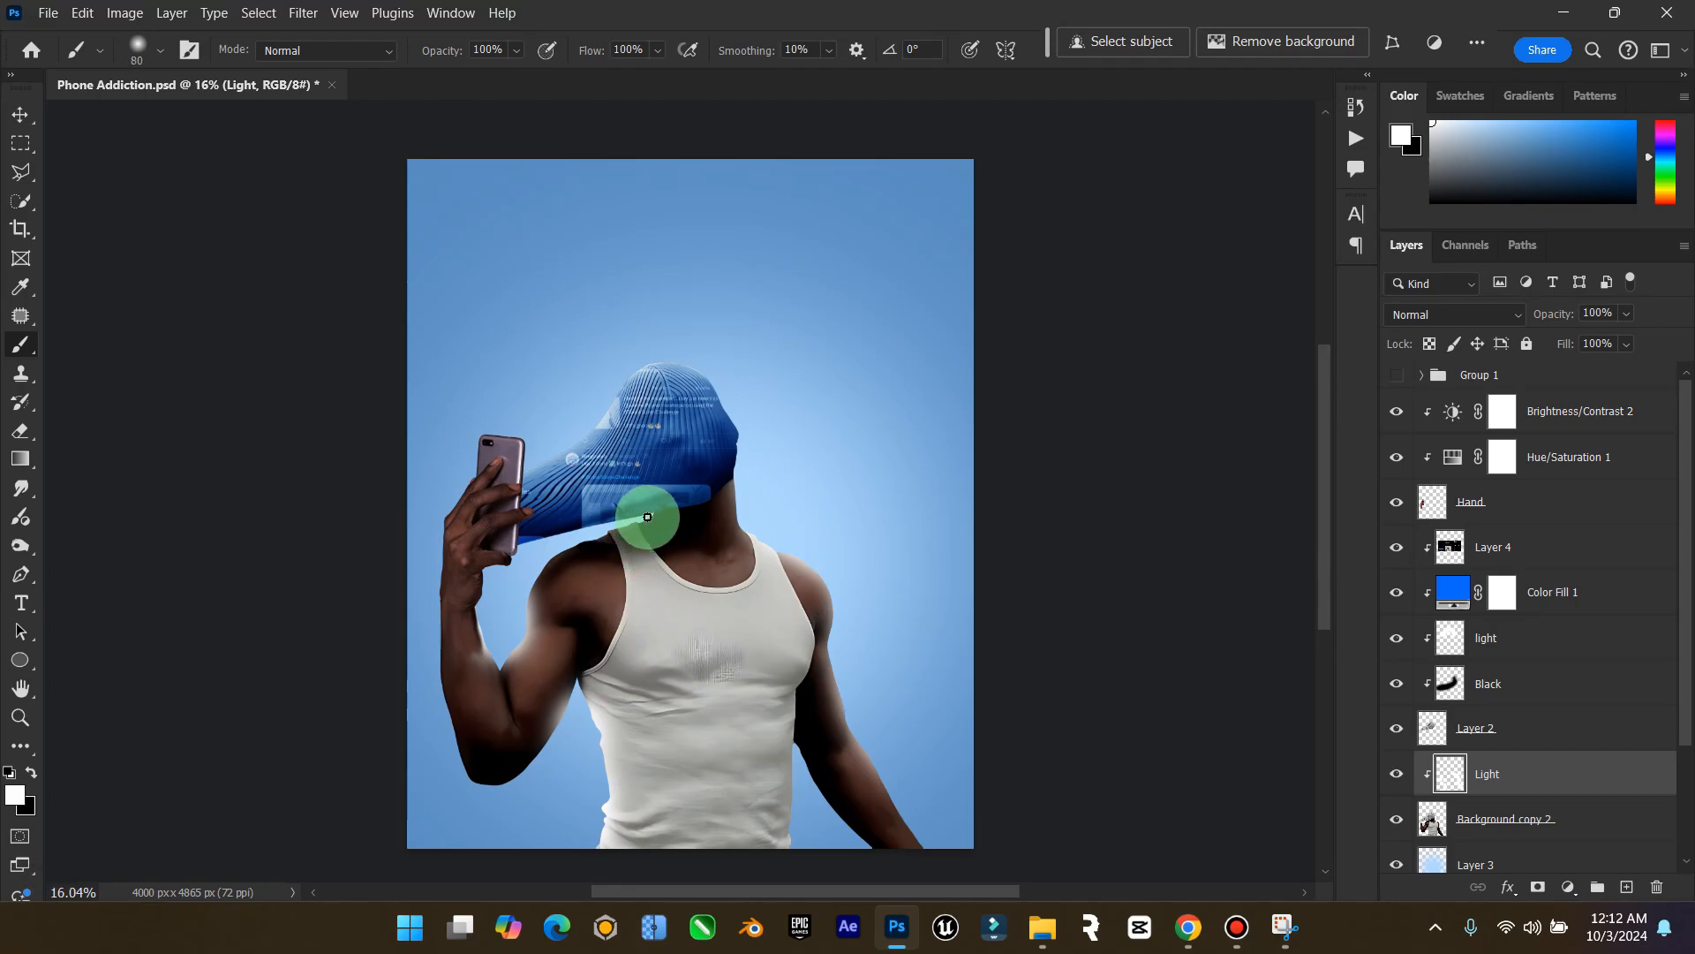
mouse_move(628, 521)
mouse_down()
mouse_move(571, 543)
mouse_move(524, 604)
mouse_up()
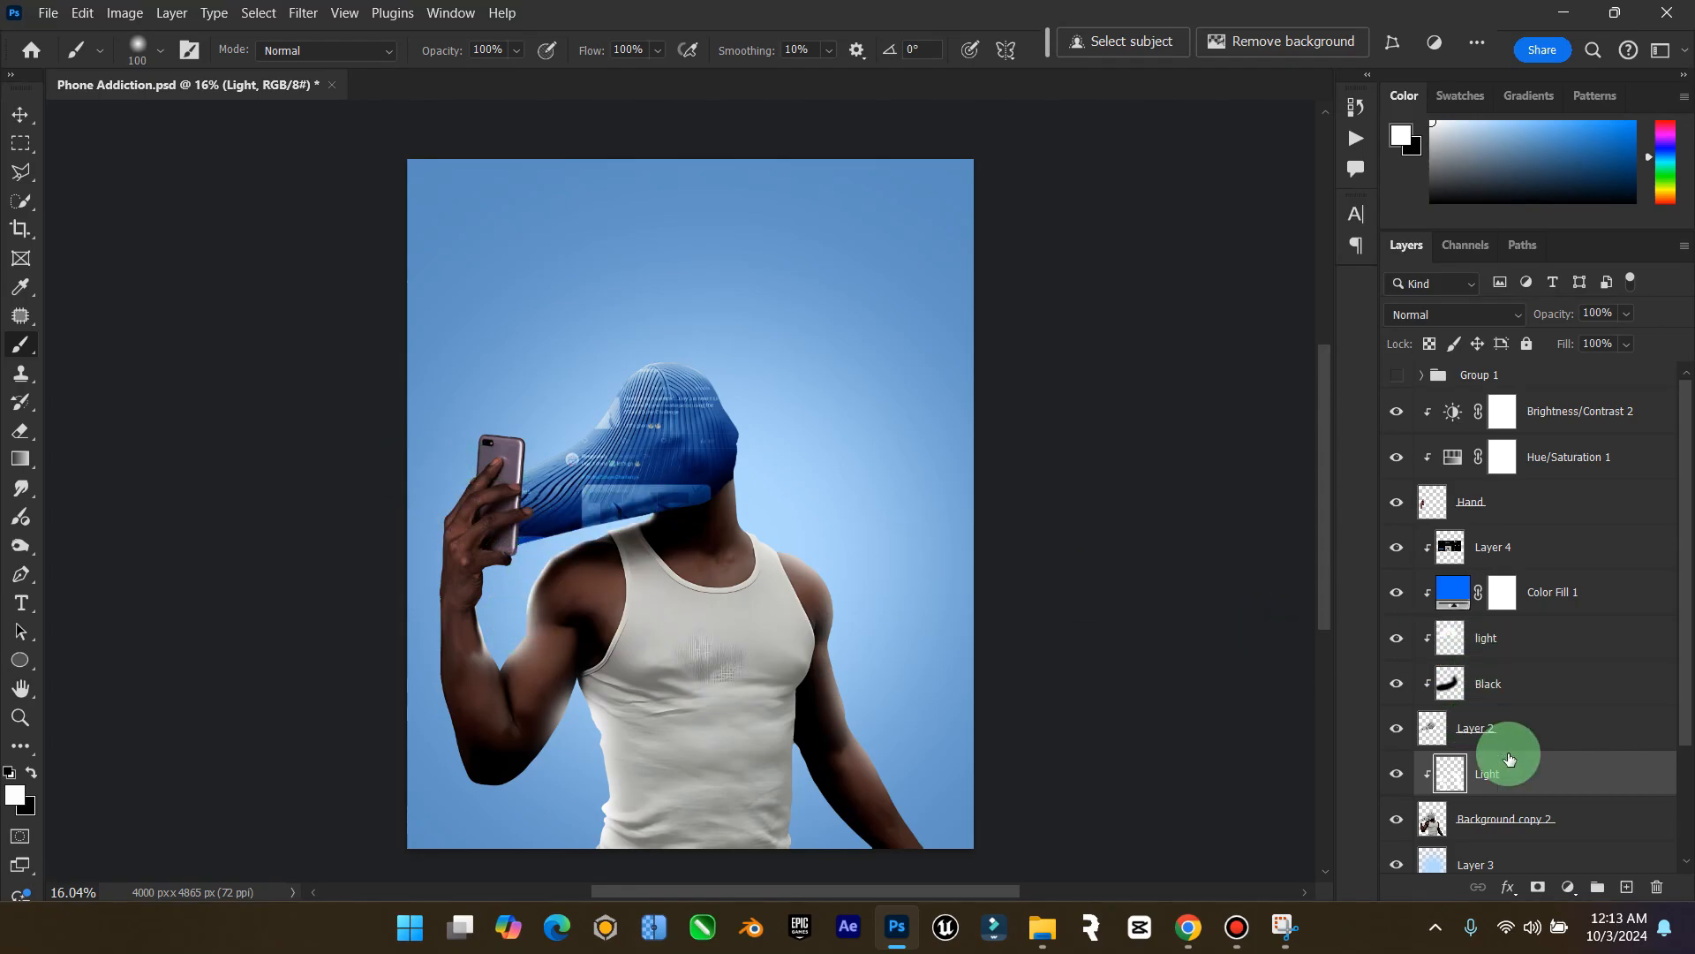
Set the Light layer's blend mode to Soft Light and compare the figure with the layer hidden and shown
drag(1522, 770, 1523, 560)
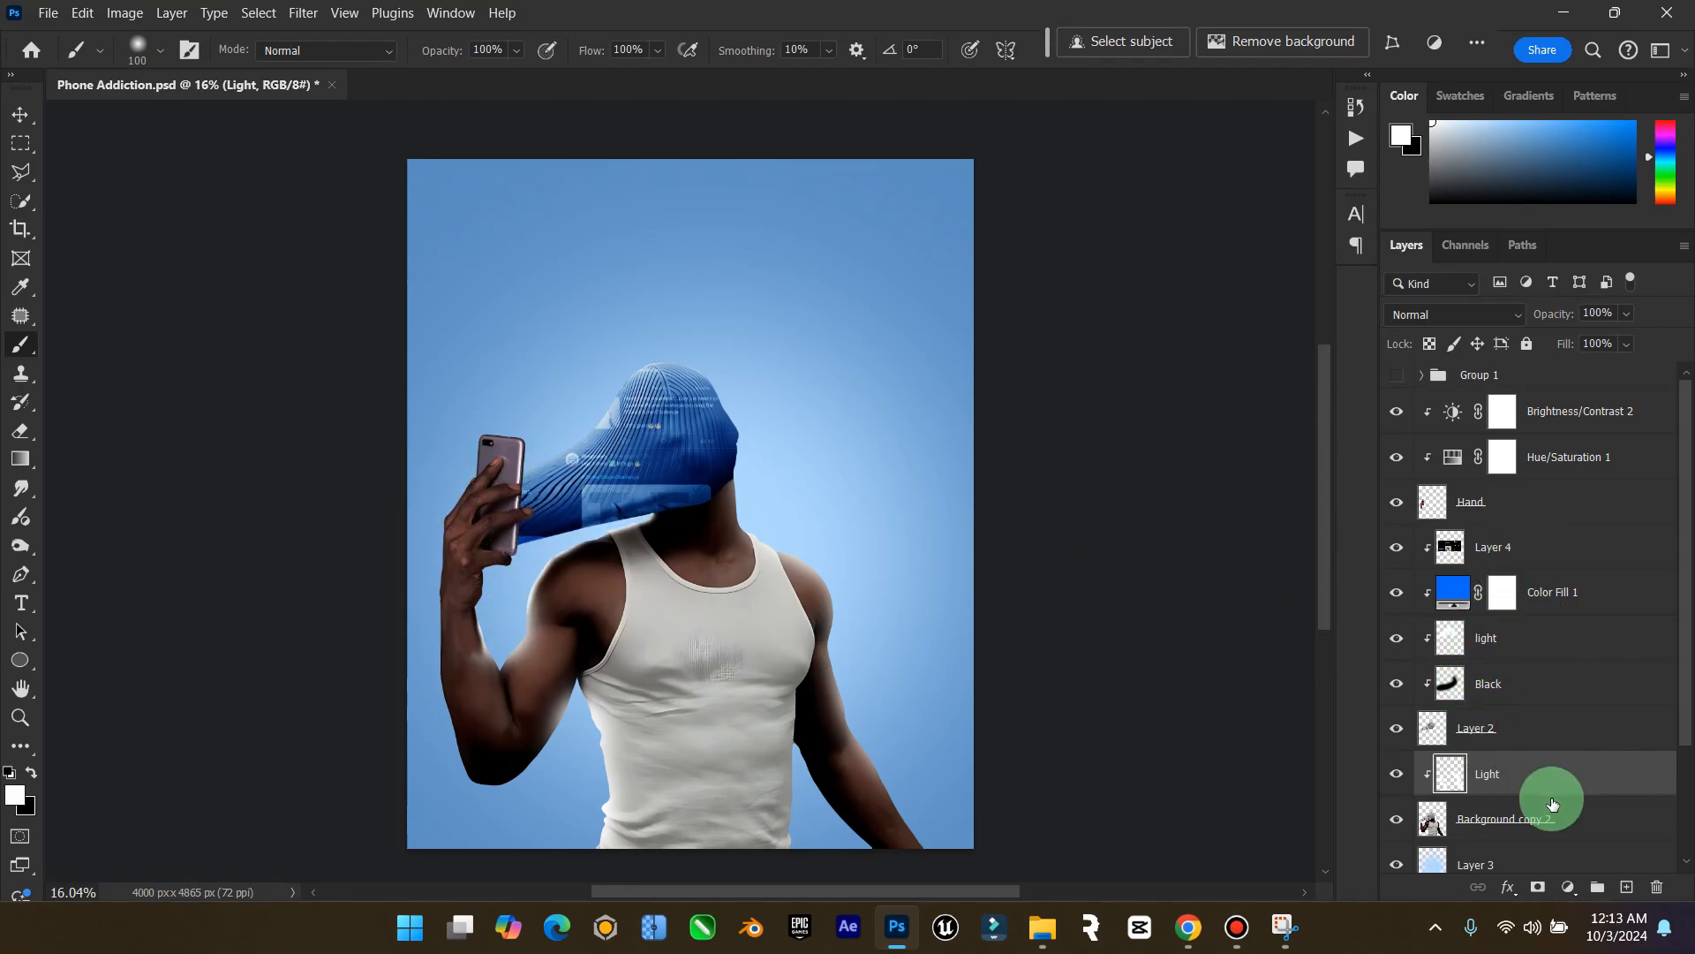
click(1510, 316)
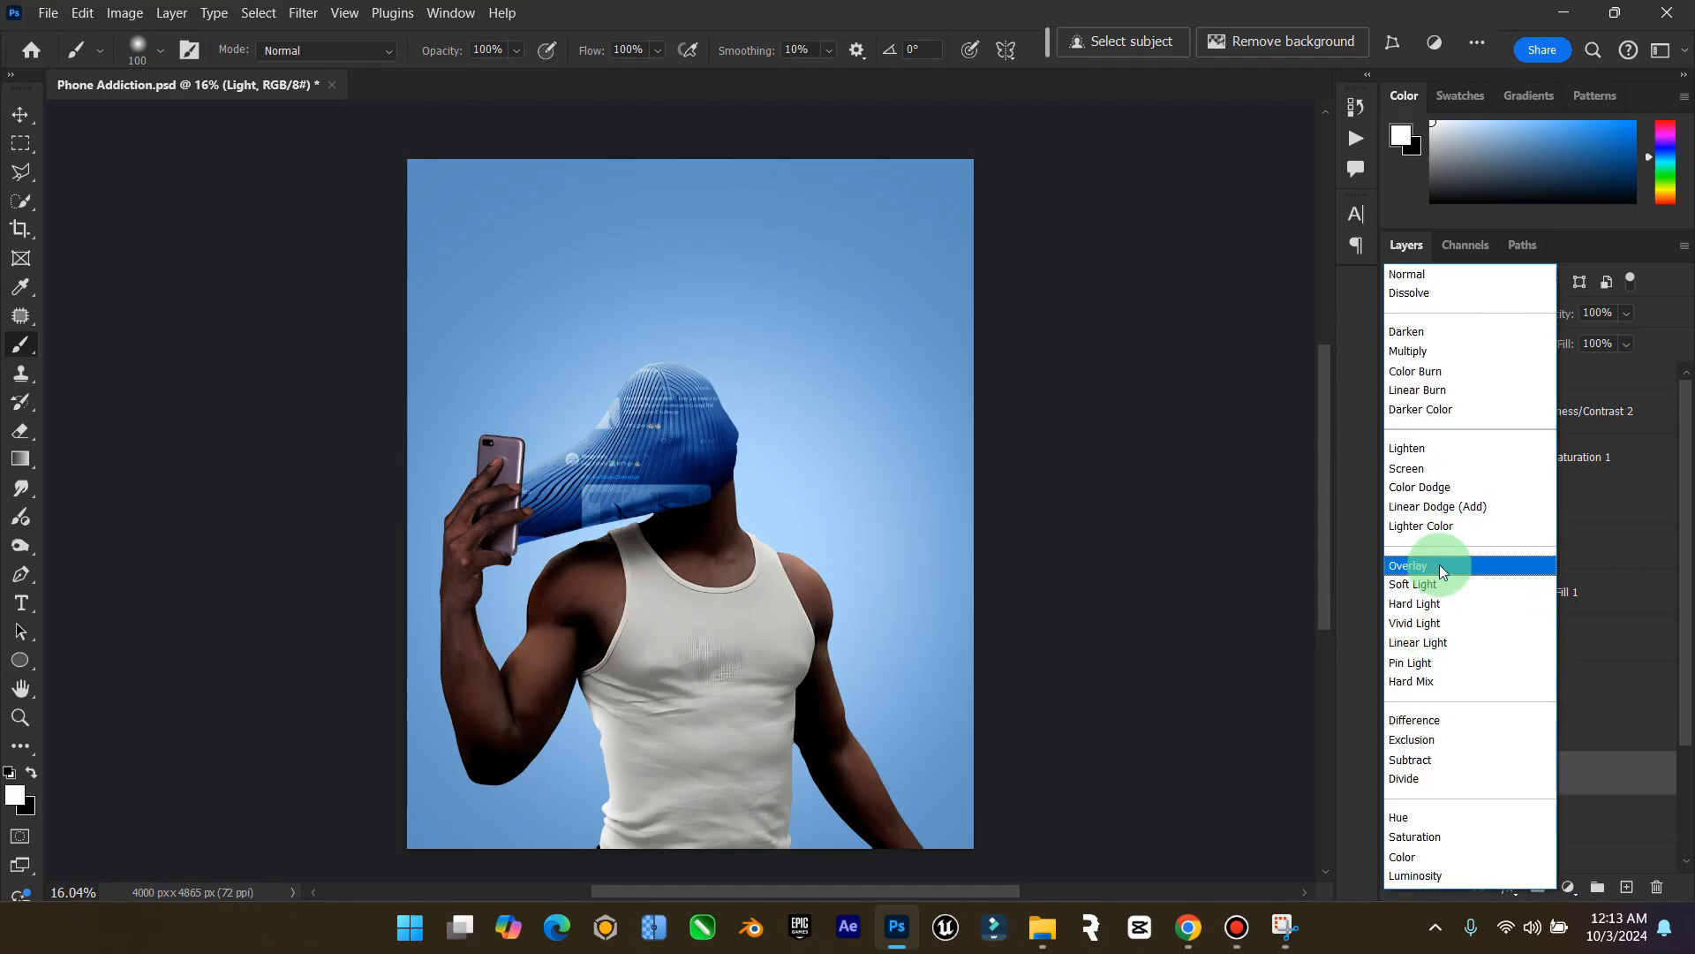
click(1439, 581)
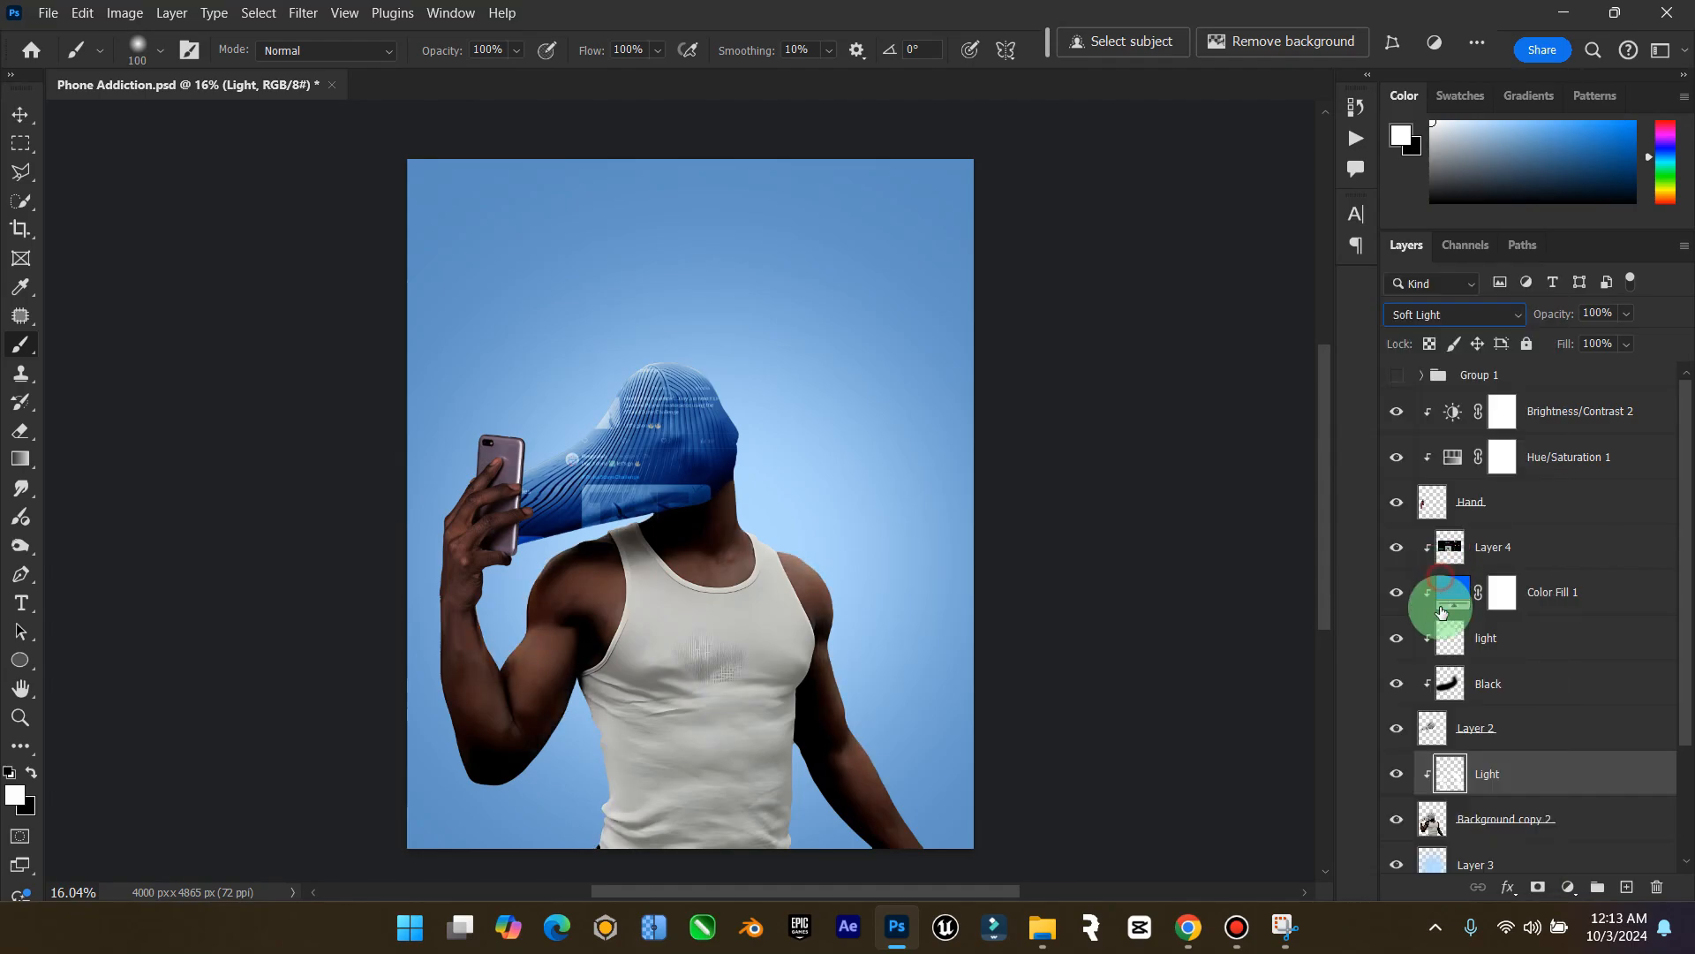
click(1397, 774)
click(1397, 774)
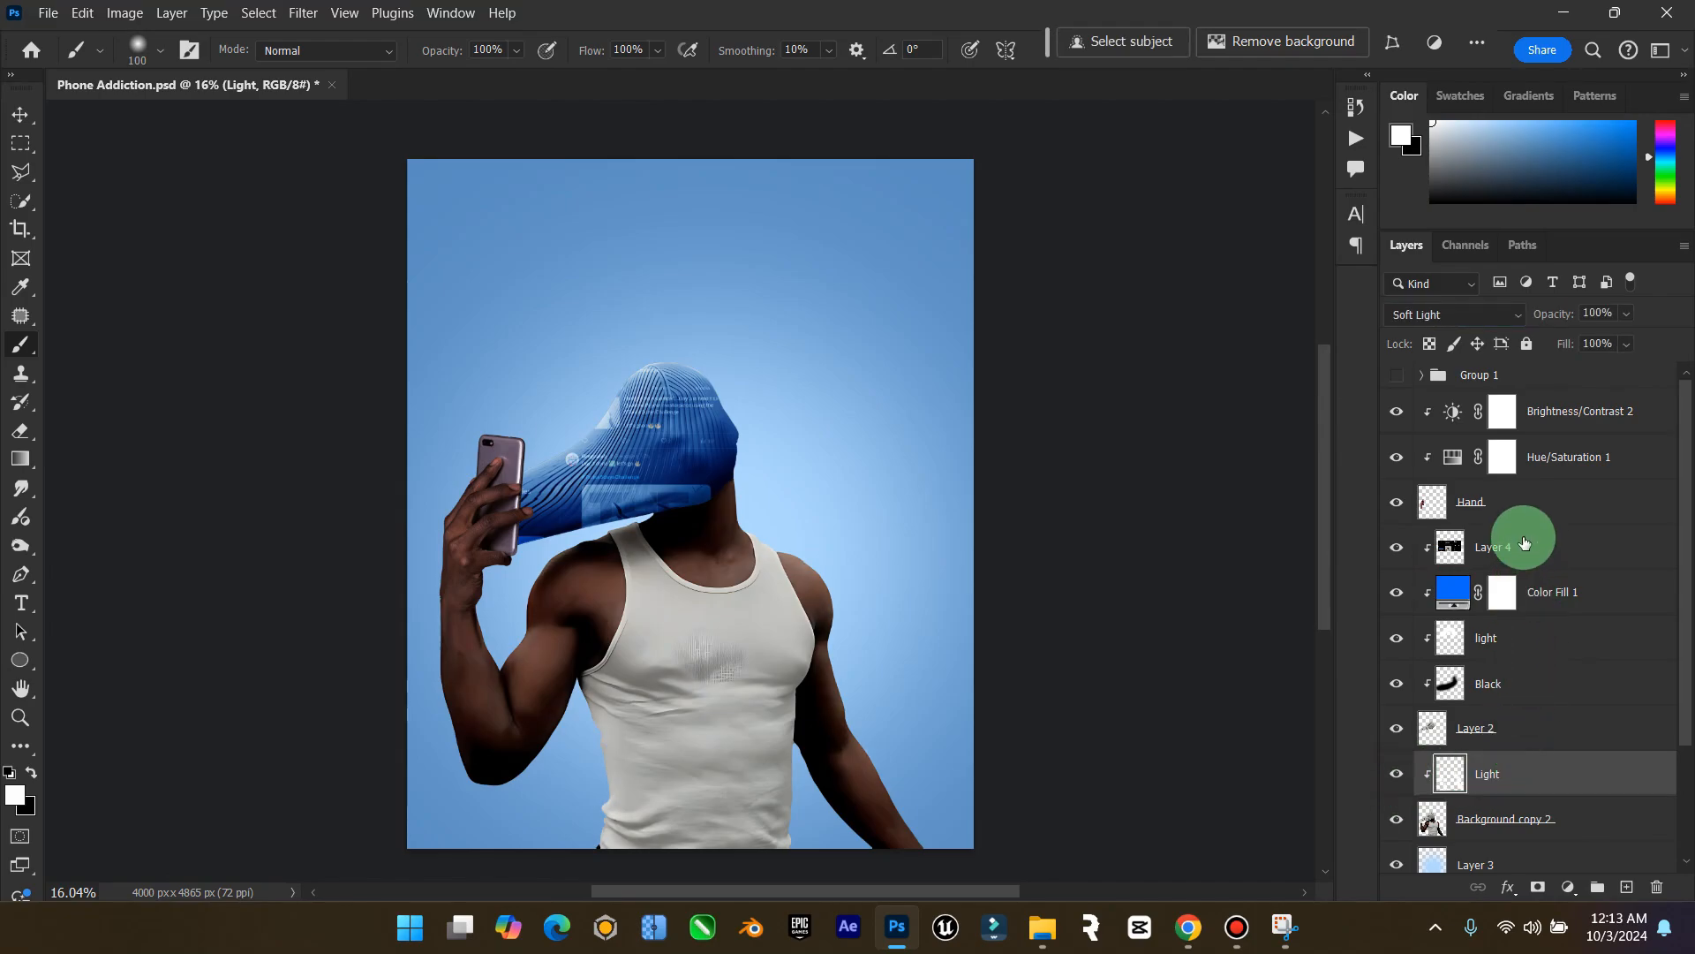
Add a clipped layer above the Hand layer and paint a white highlight on the lower edge of the hand with a 300 px brush
click(1535, 503)
click(1618, 891)
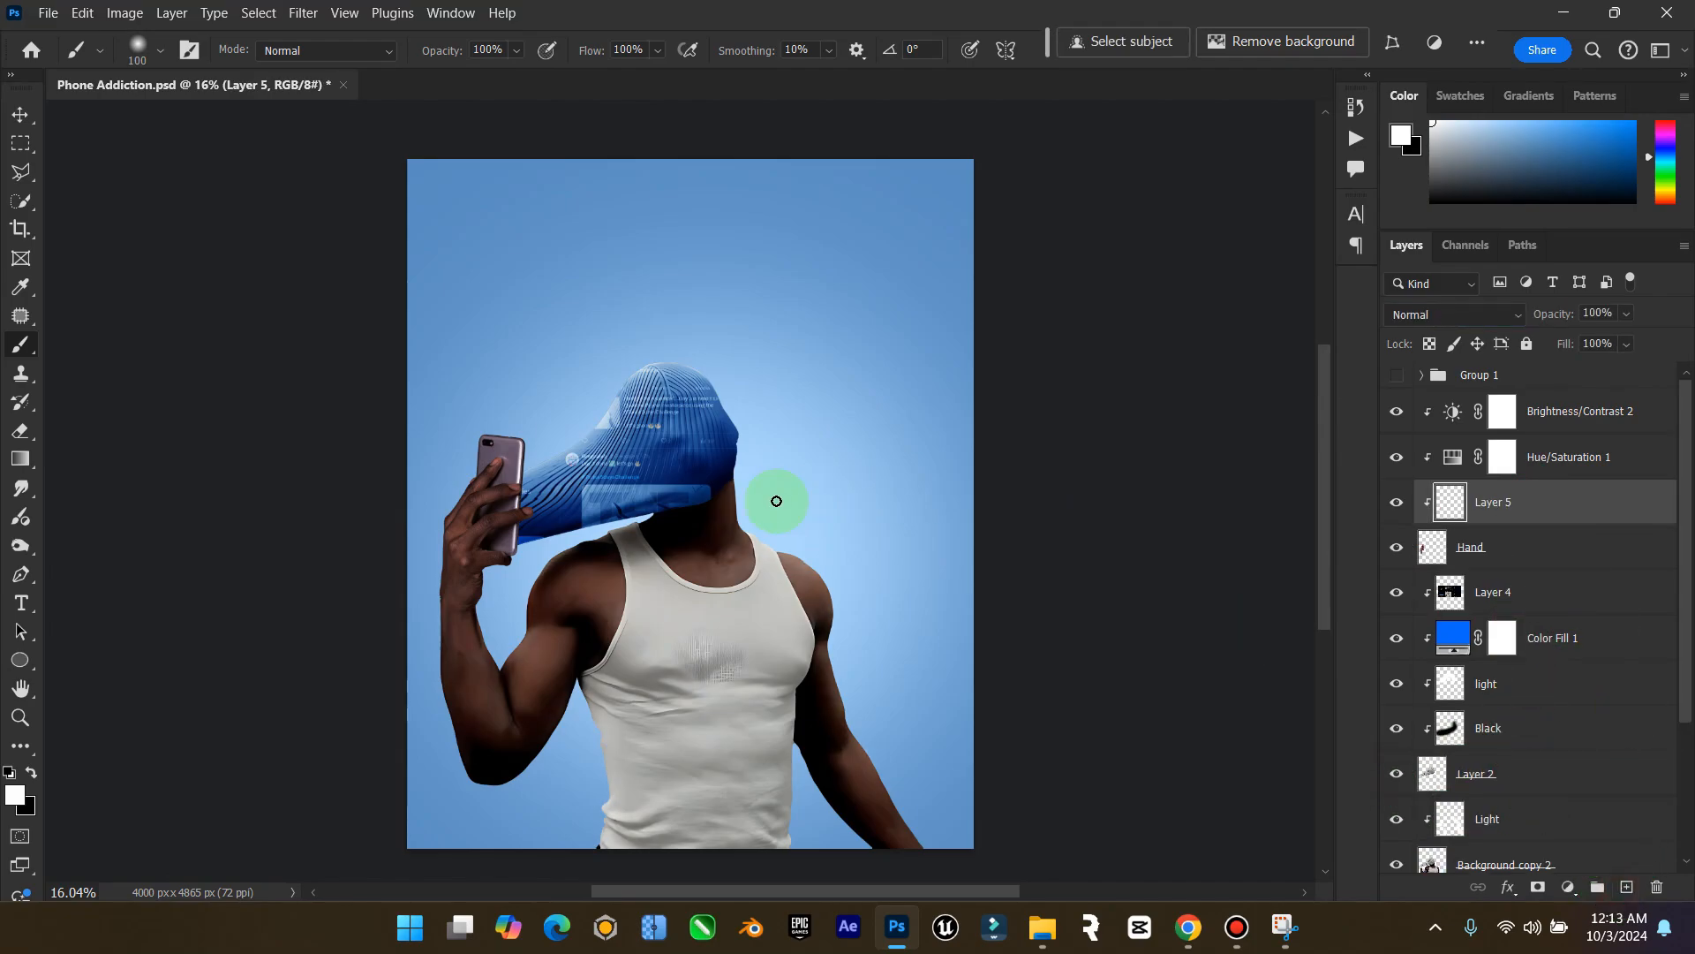
key(bracketright)
key(bracketright)
key(bracketright)
key(bracketright)
key(bracketright)
key(bracketright)
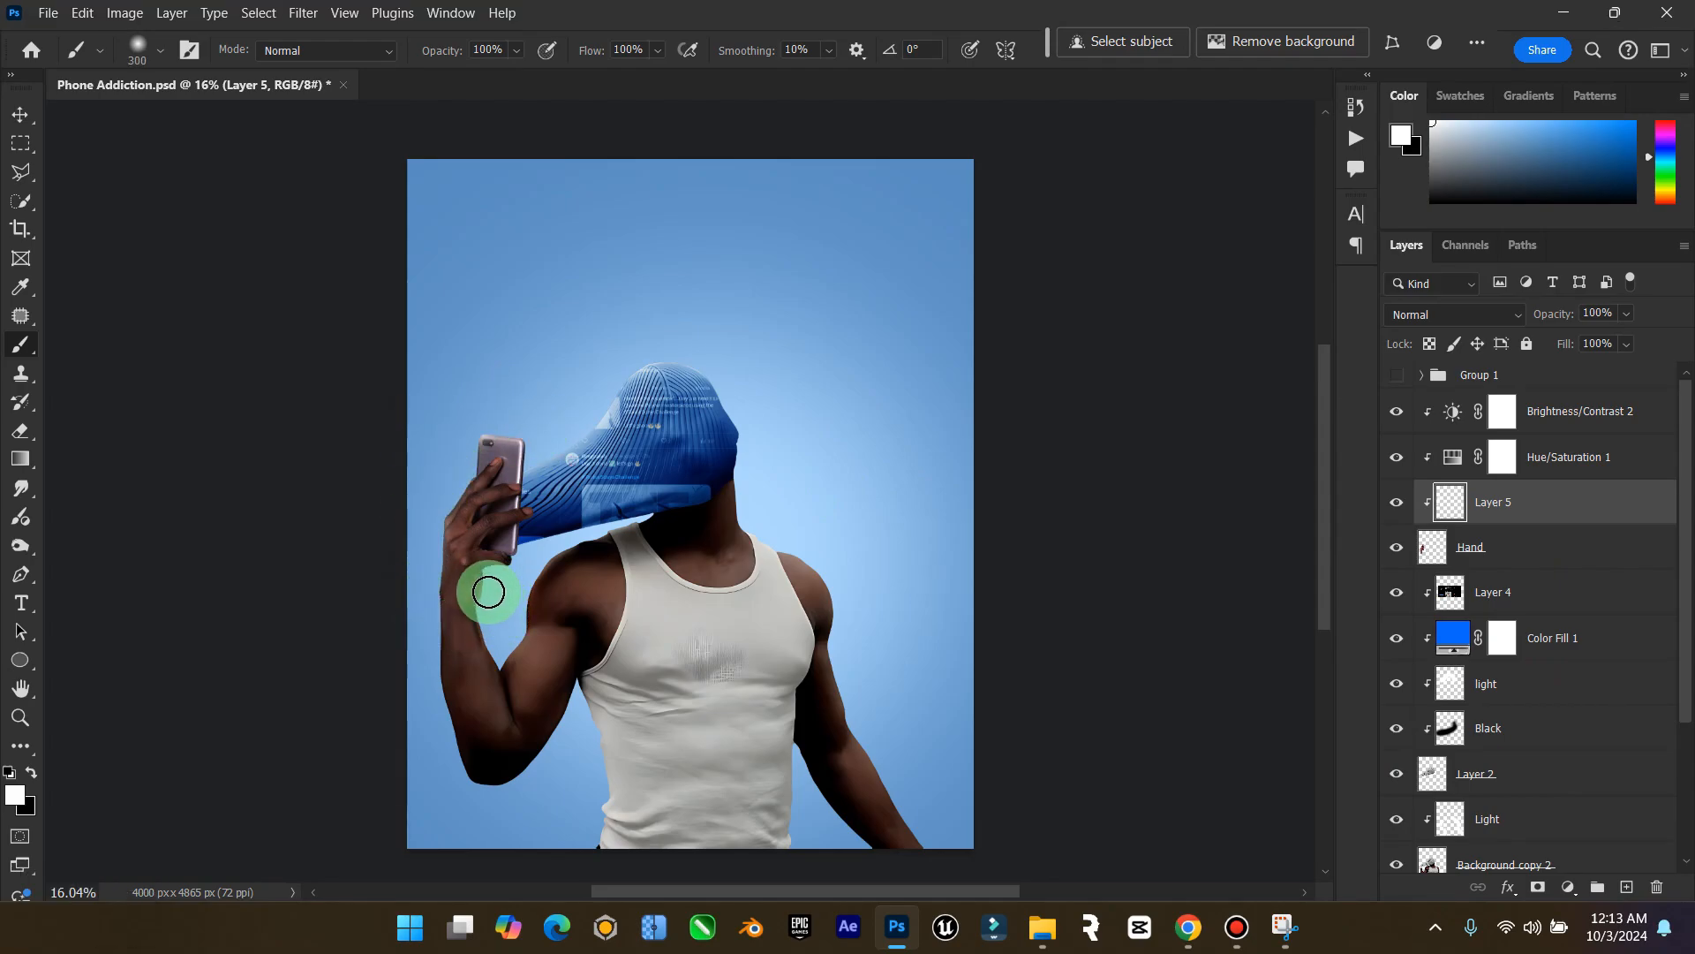
key(ctrl+z)
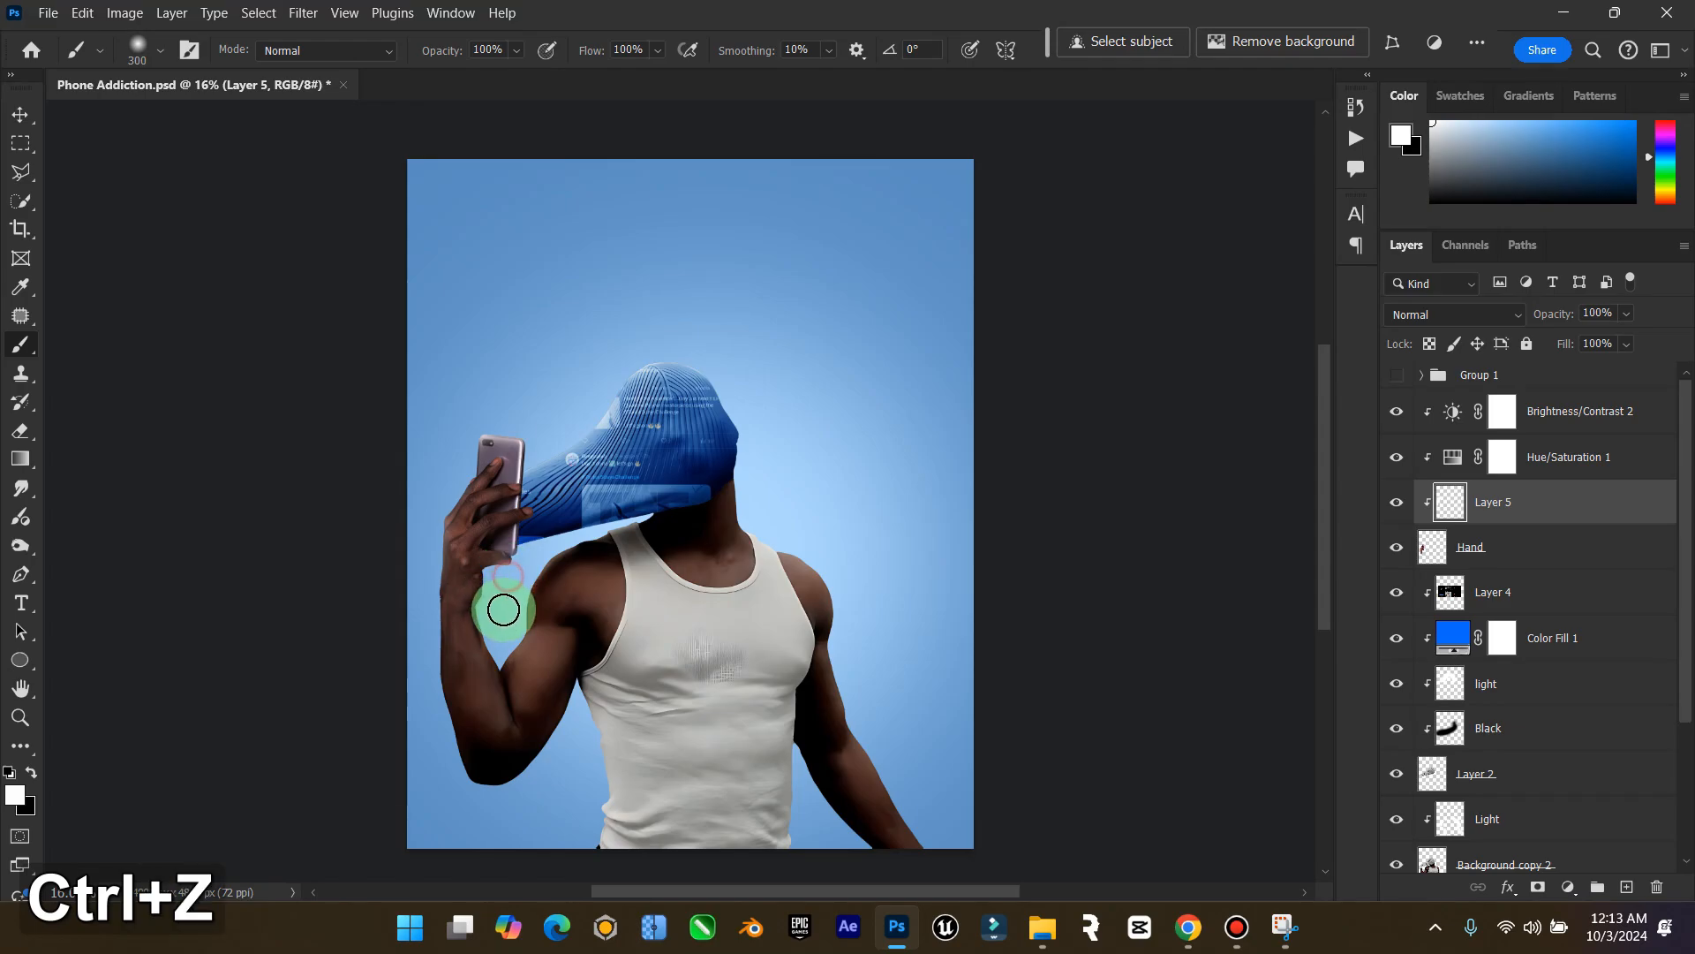
click(522, 562)
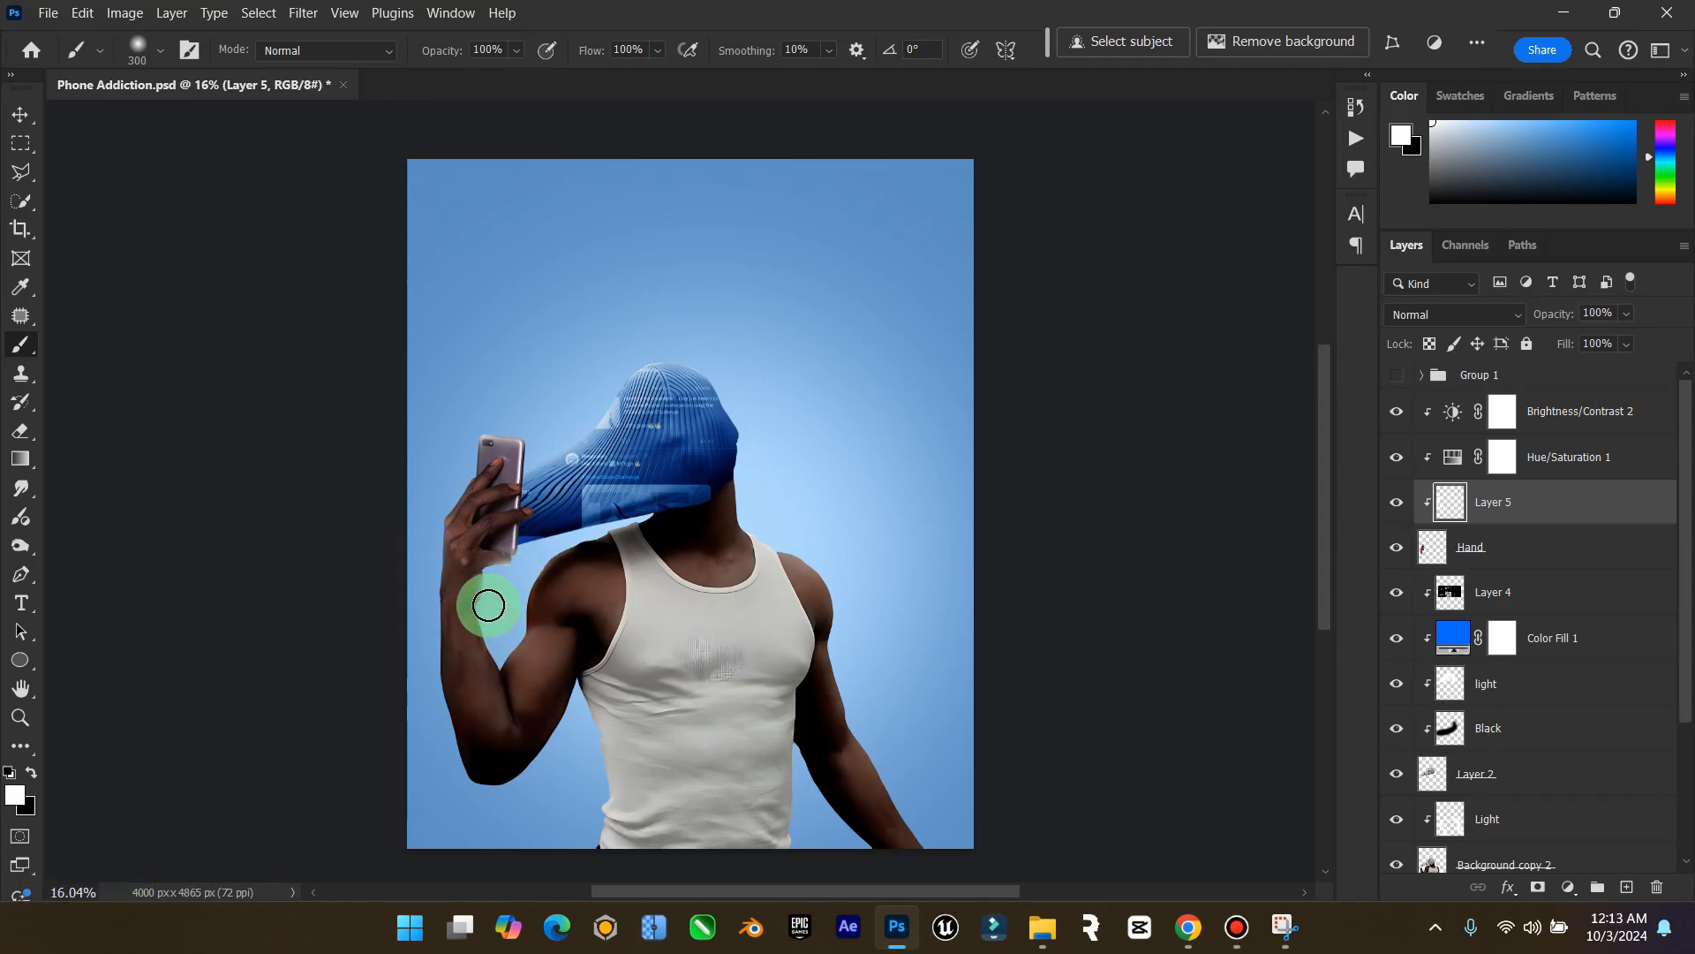
Set the blend mode of the hand's highlight layer to Soft Light
click(1489, 318)
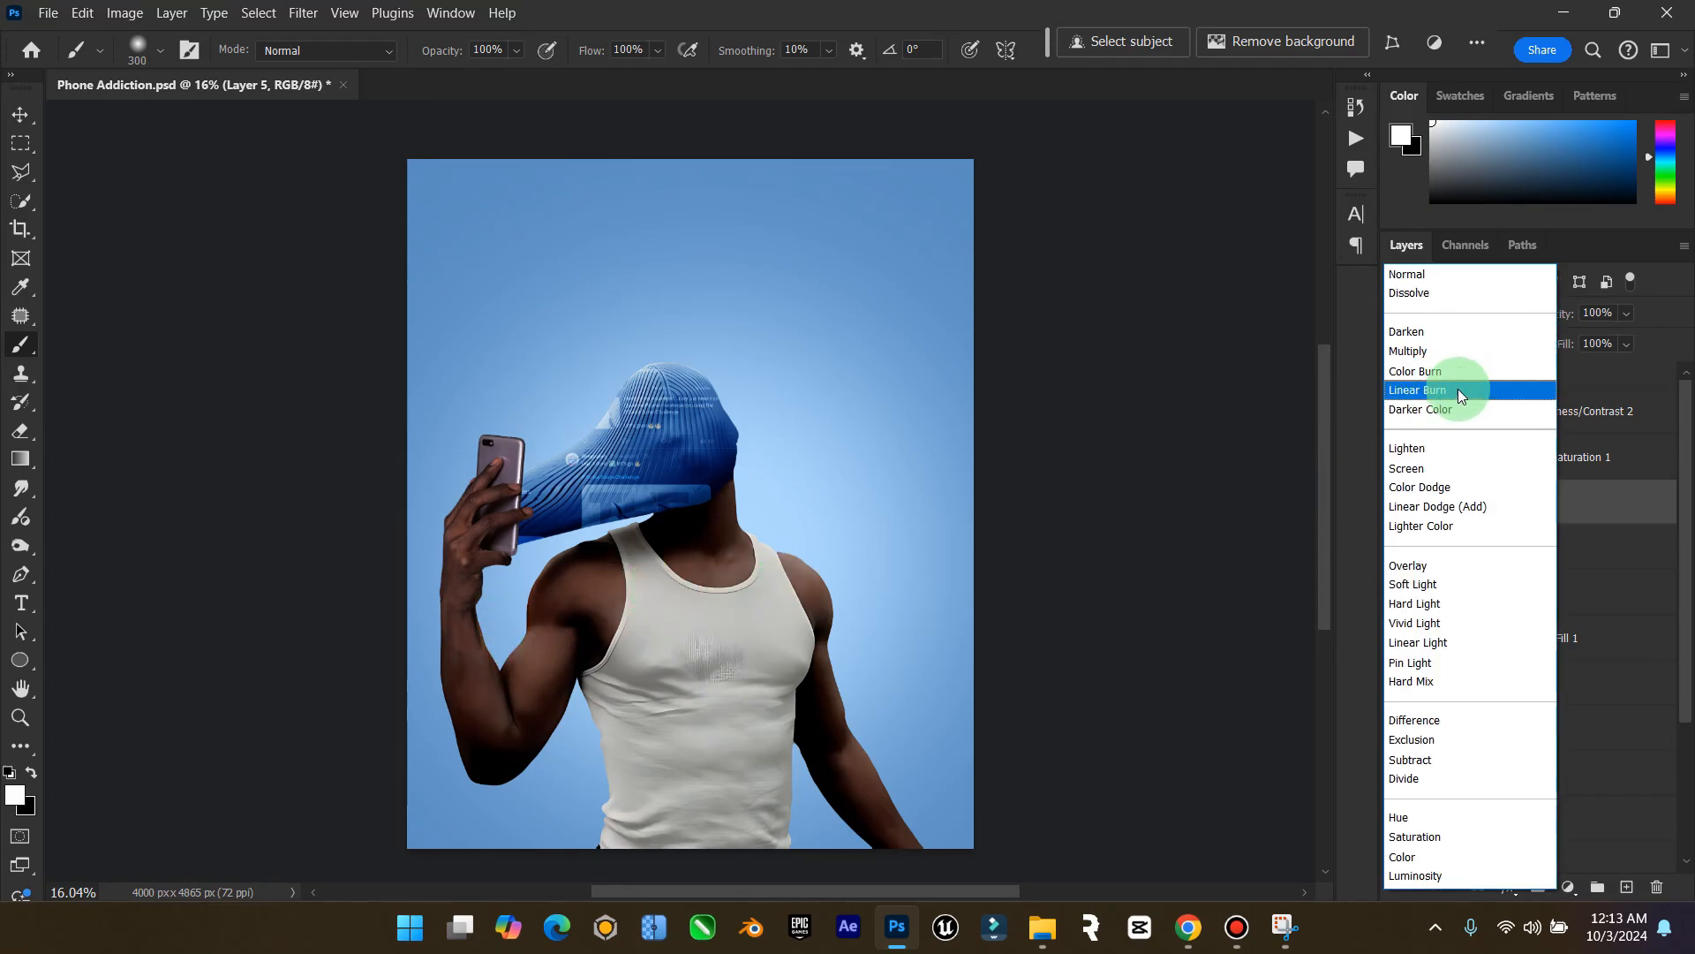
click(1435, 584)
Add a clipped layer named shade directly above the Hand layer and make black the painting color
click(1544, 556)
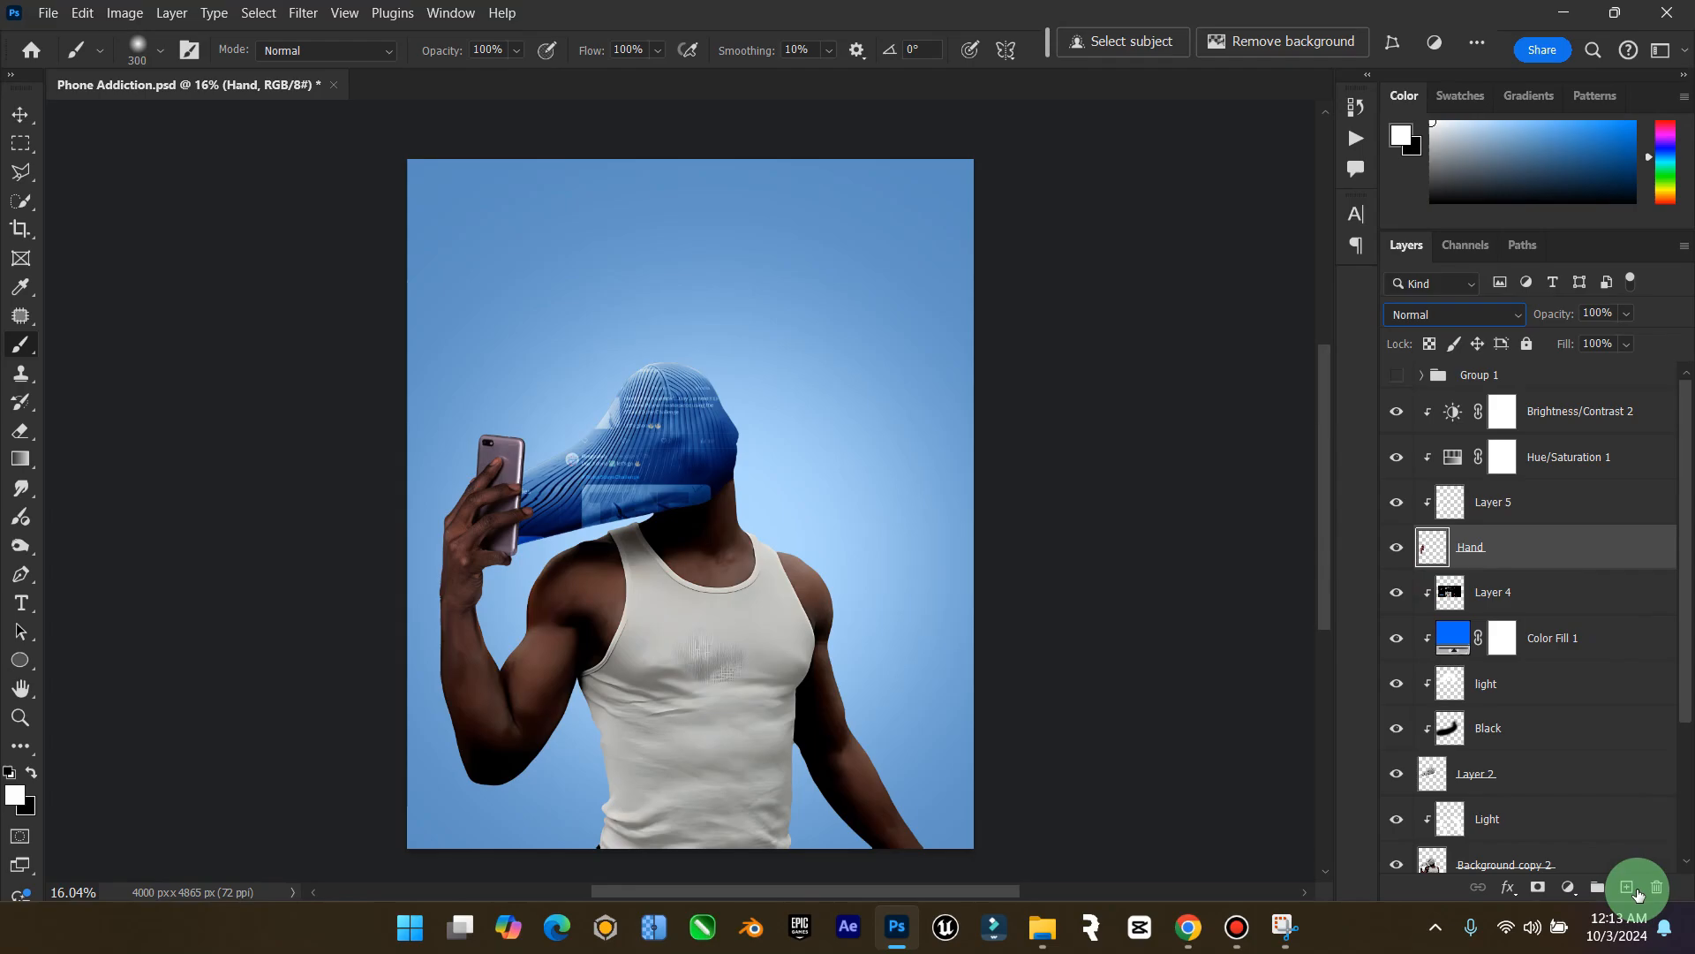
click(1627, 887)
click(1490, 552)
text(s)
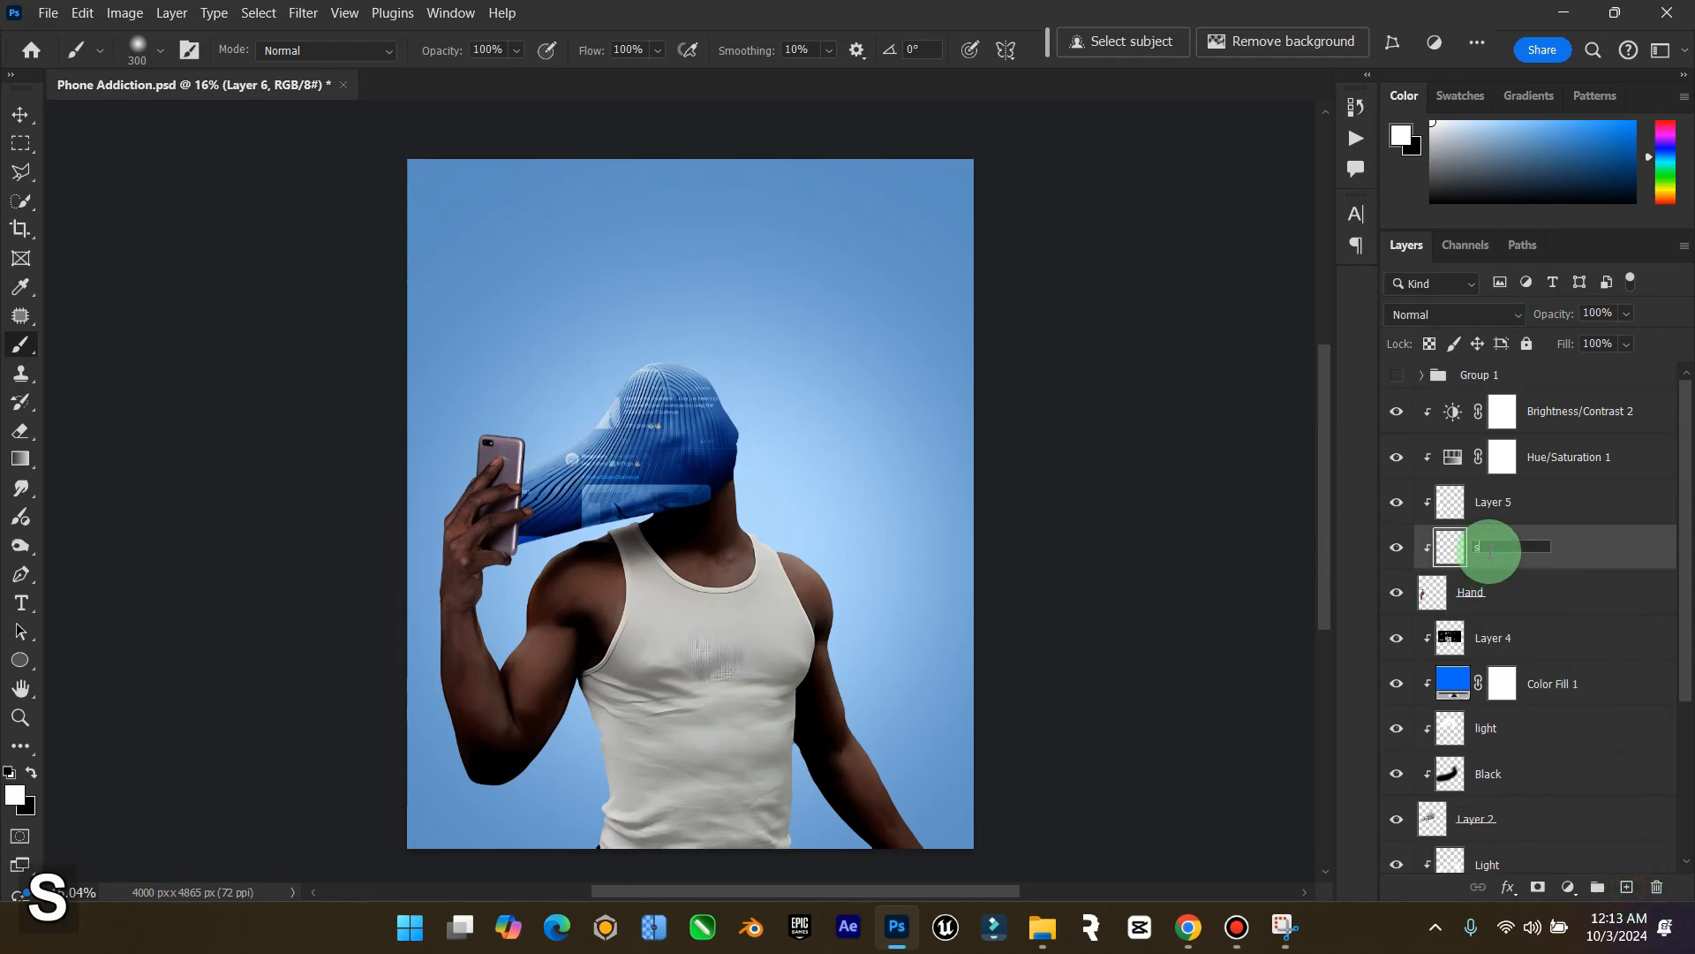
text(hade)
key(Return)
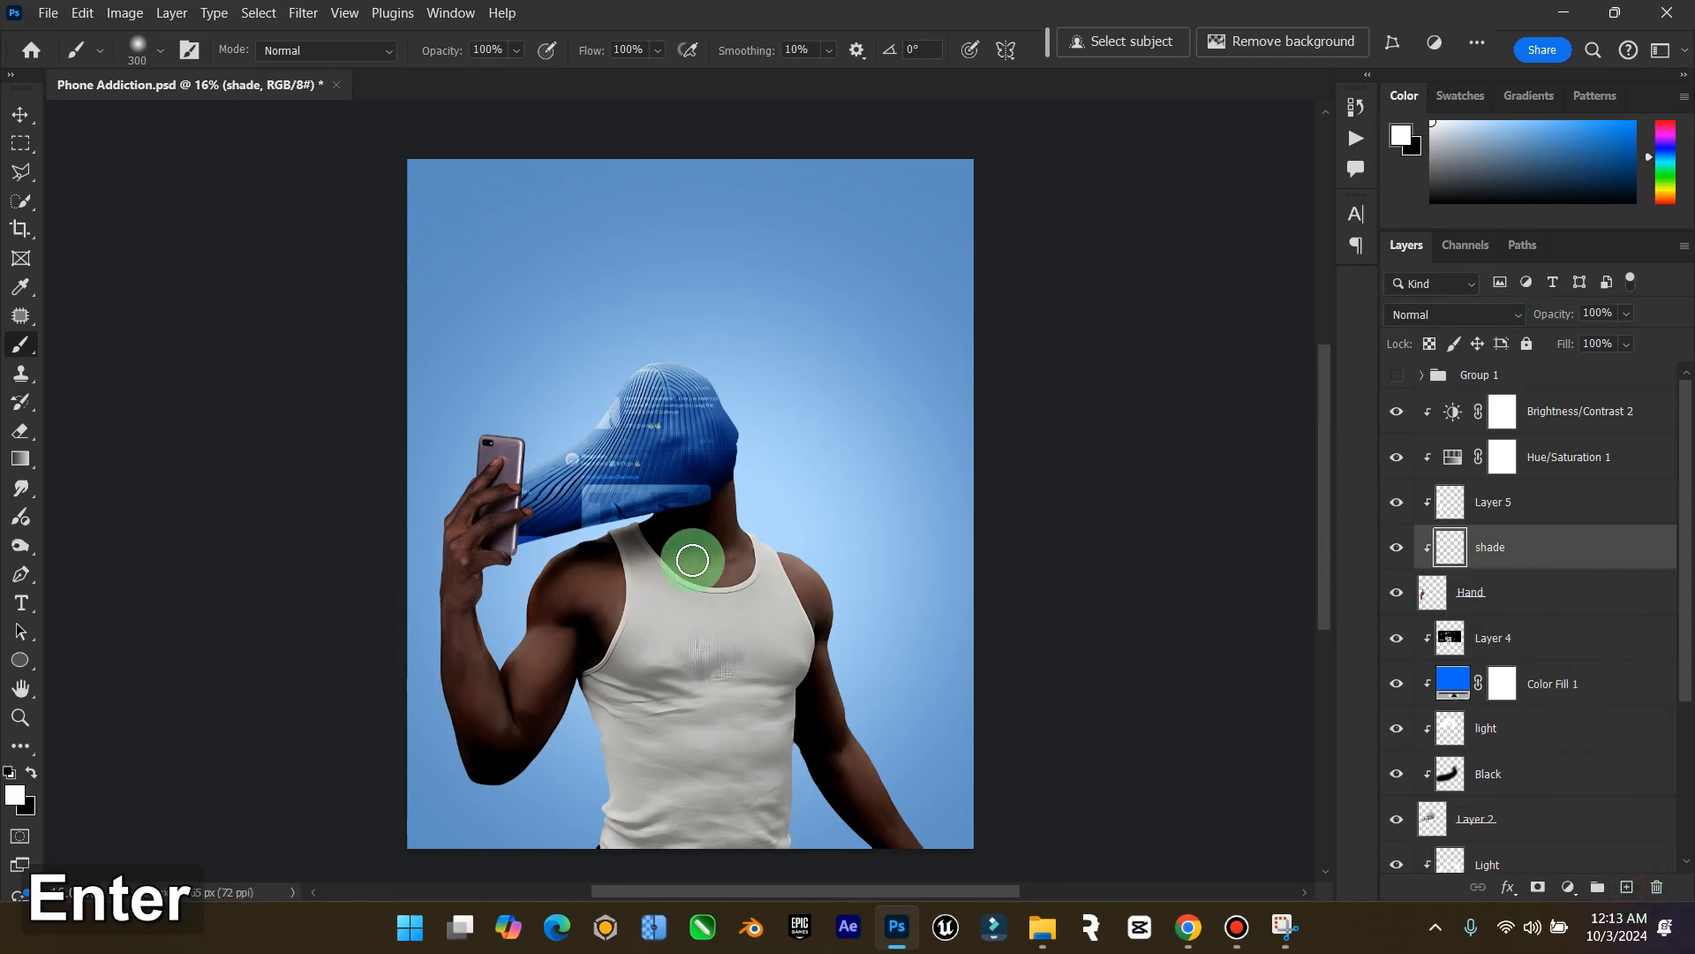
click(29, 776)
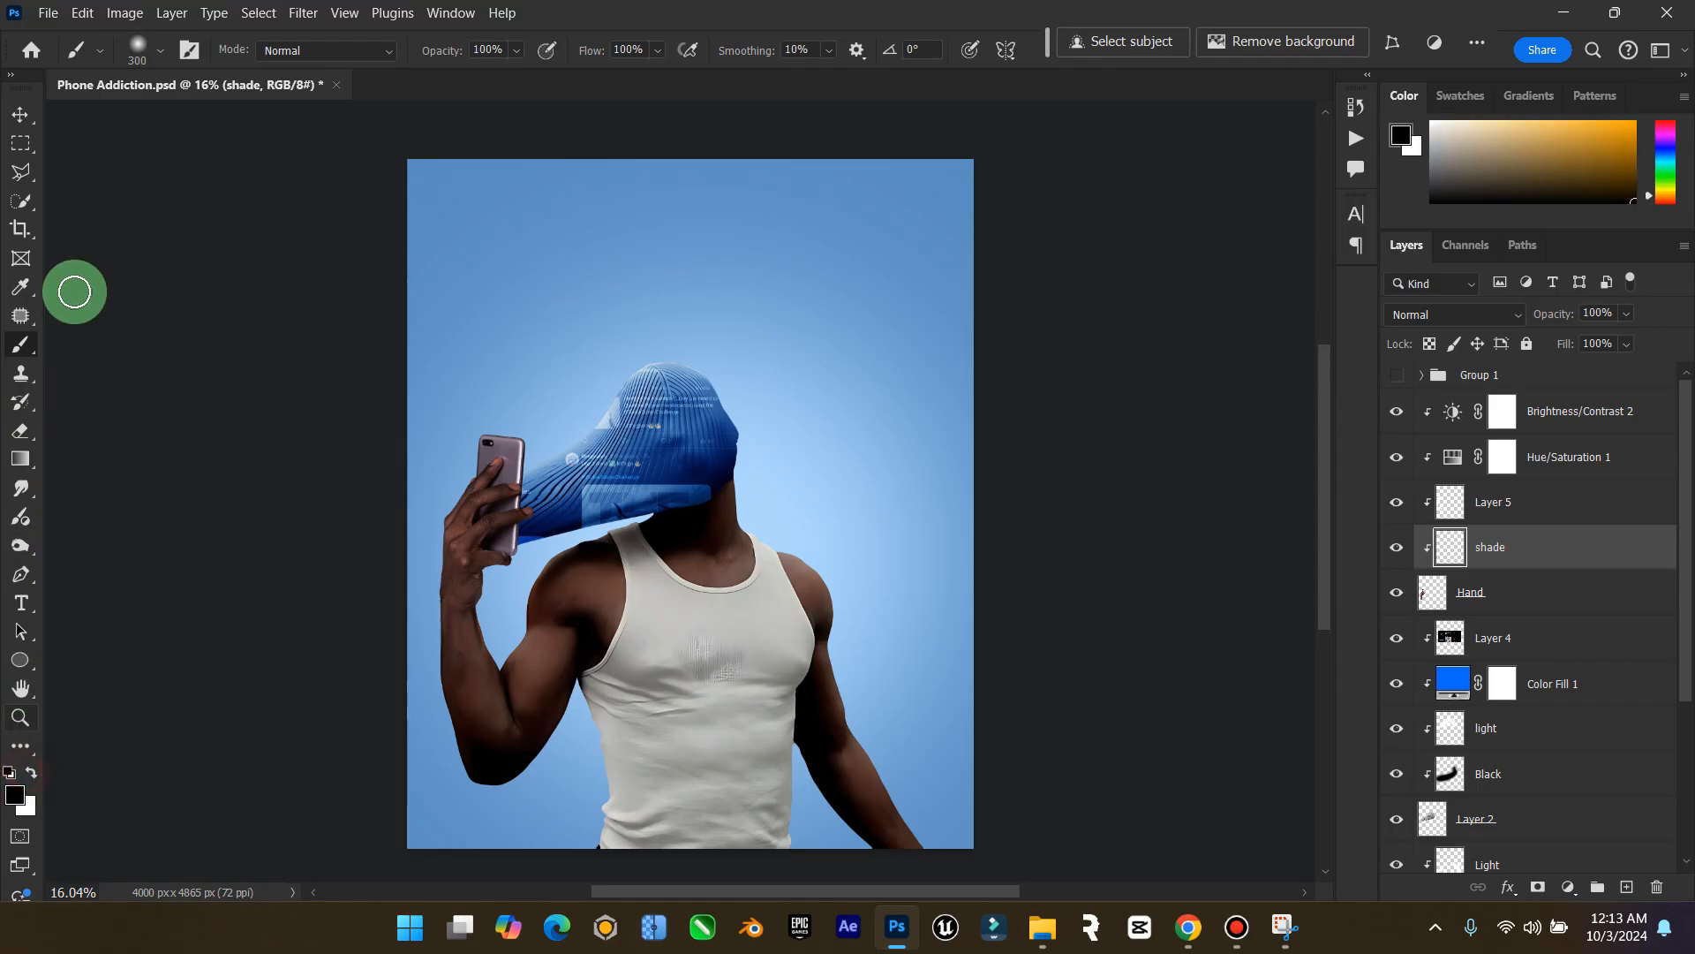
Try to shade the outer edge of the hand and forearm in black with a 1400 px brush
key(bracketright)
key(bracketright)
key(bracketright)
key(bracketright)
key(bracketright)
key(bracketright)
key(bracketright)
key(bracketright)
key(bracketright)
key(bracketright)
key(bracketright)
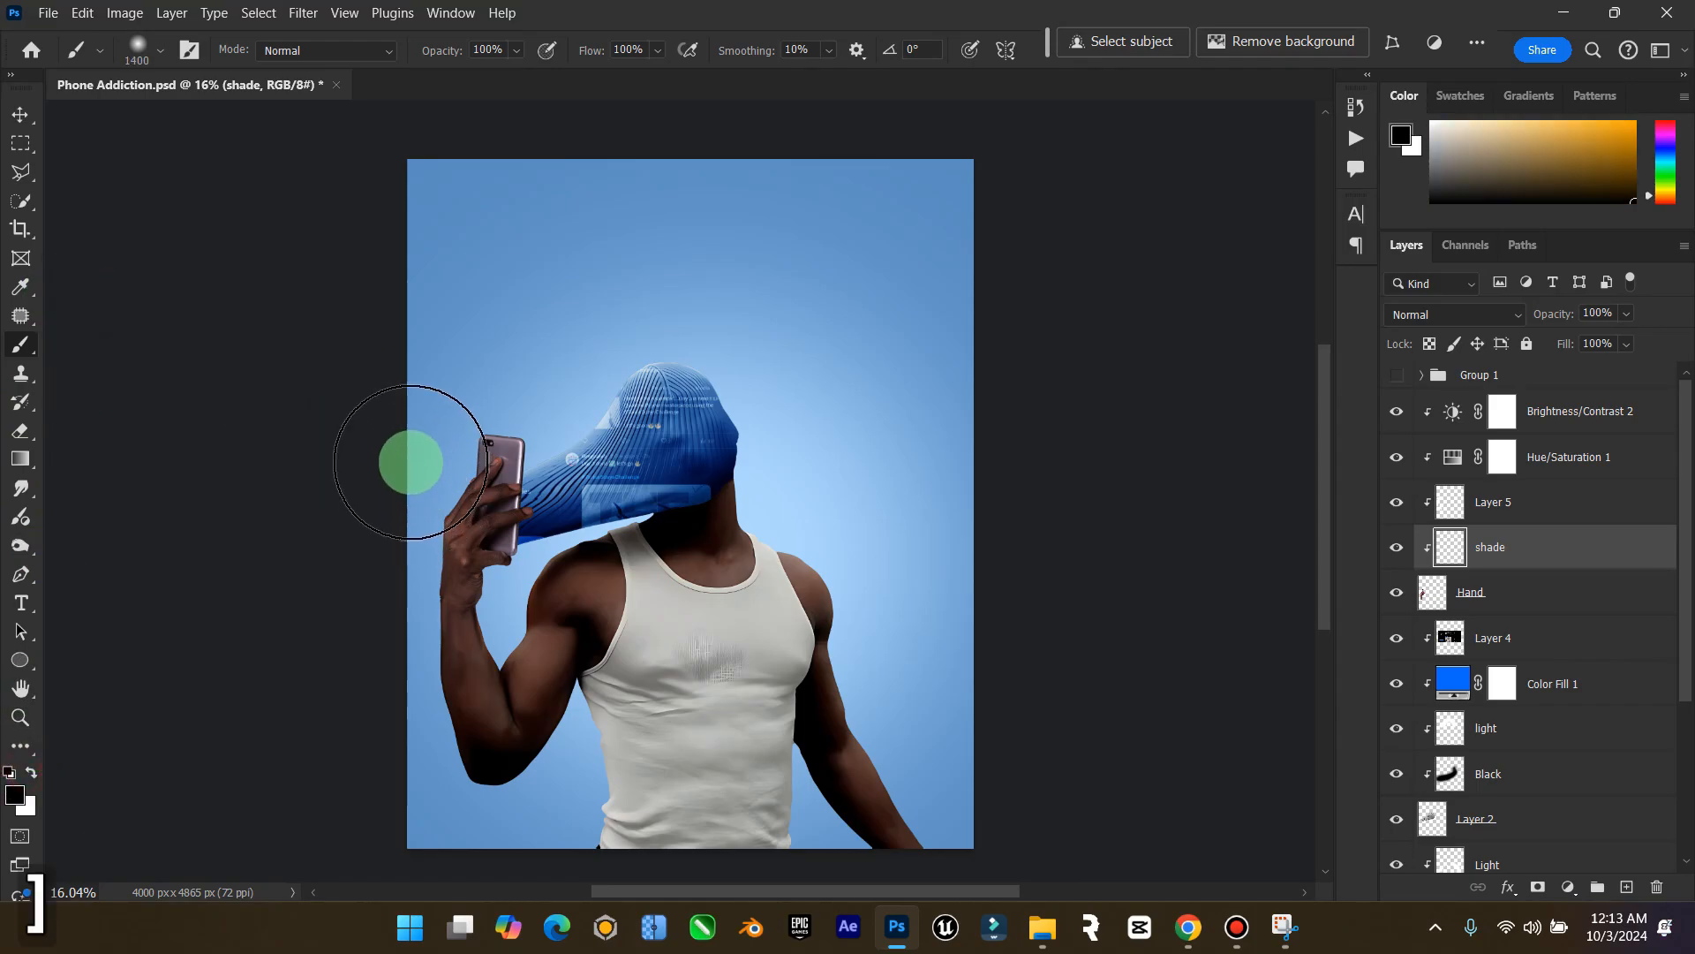
click(361, 557)
mouse_move(398, 810)
mouse_down()
mouse_move(376, 726)
mouse_move(447, 839)
mouse_move(378, 671)
mouse_up()
key(ctrl+z)
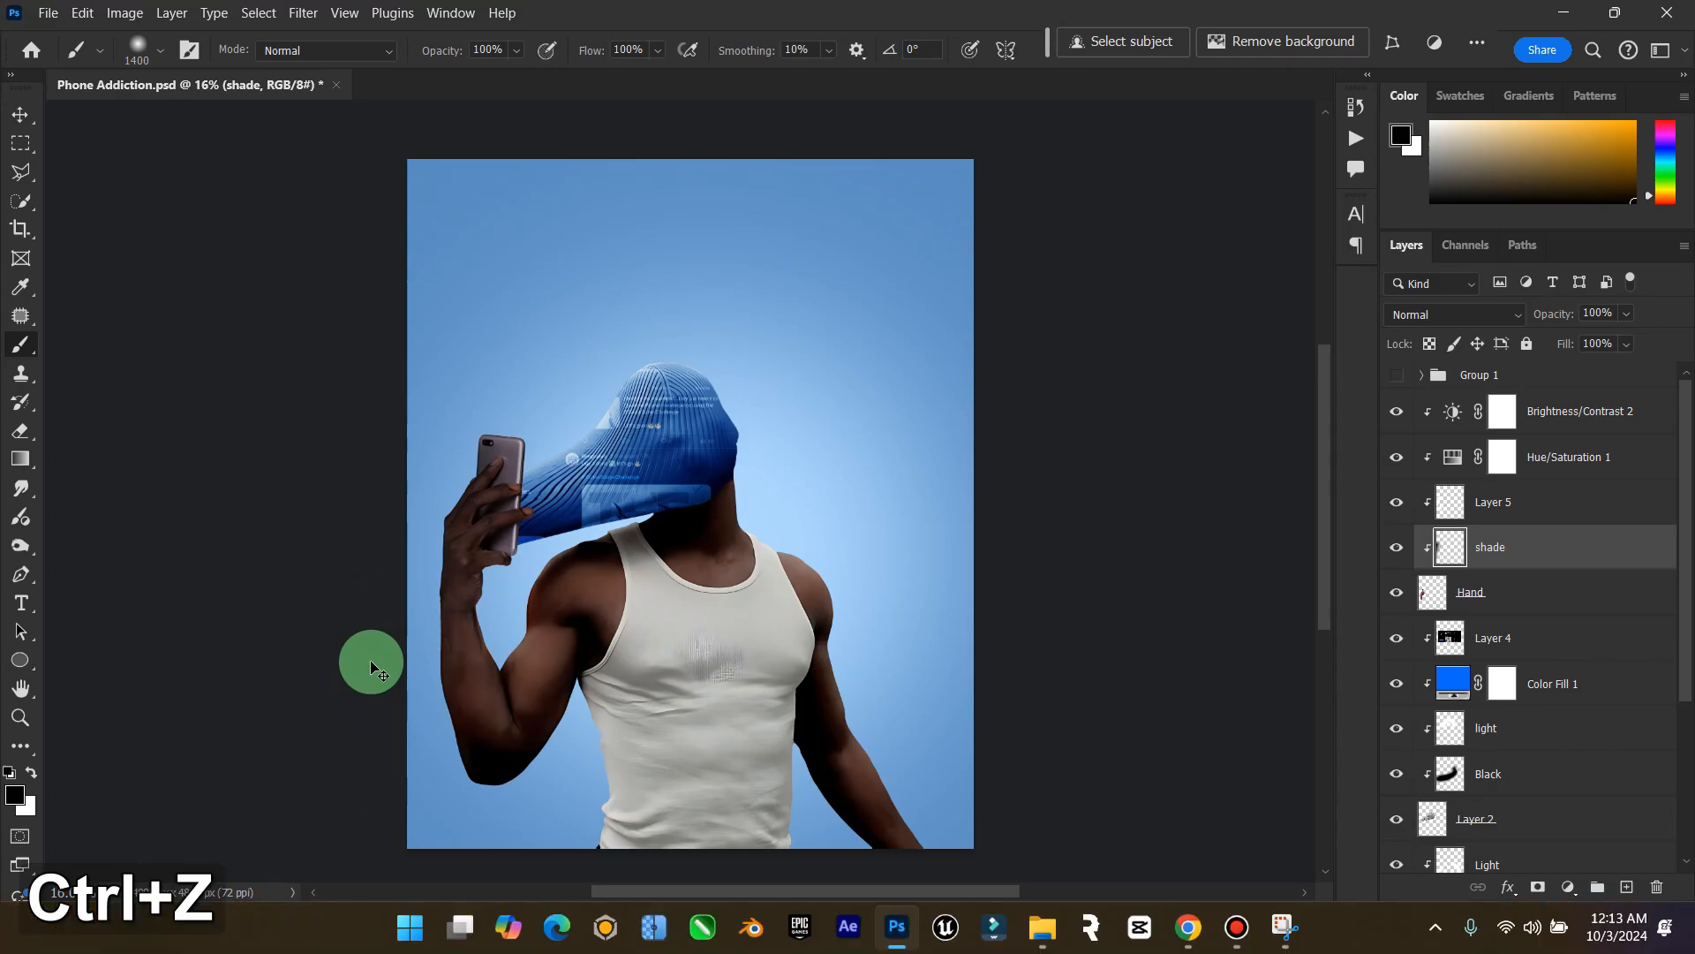
Paint black shading along the outer edge of the hand and forearm with a 500 px brush and set the shade layer to Multiply
key(bracketleft)
key(bracketleft)
key(bracketleft)
key(bracketleft)
key(bracketleft)
key(bracketleft)
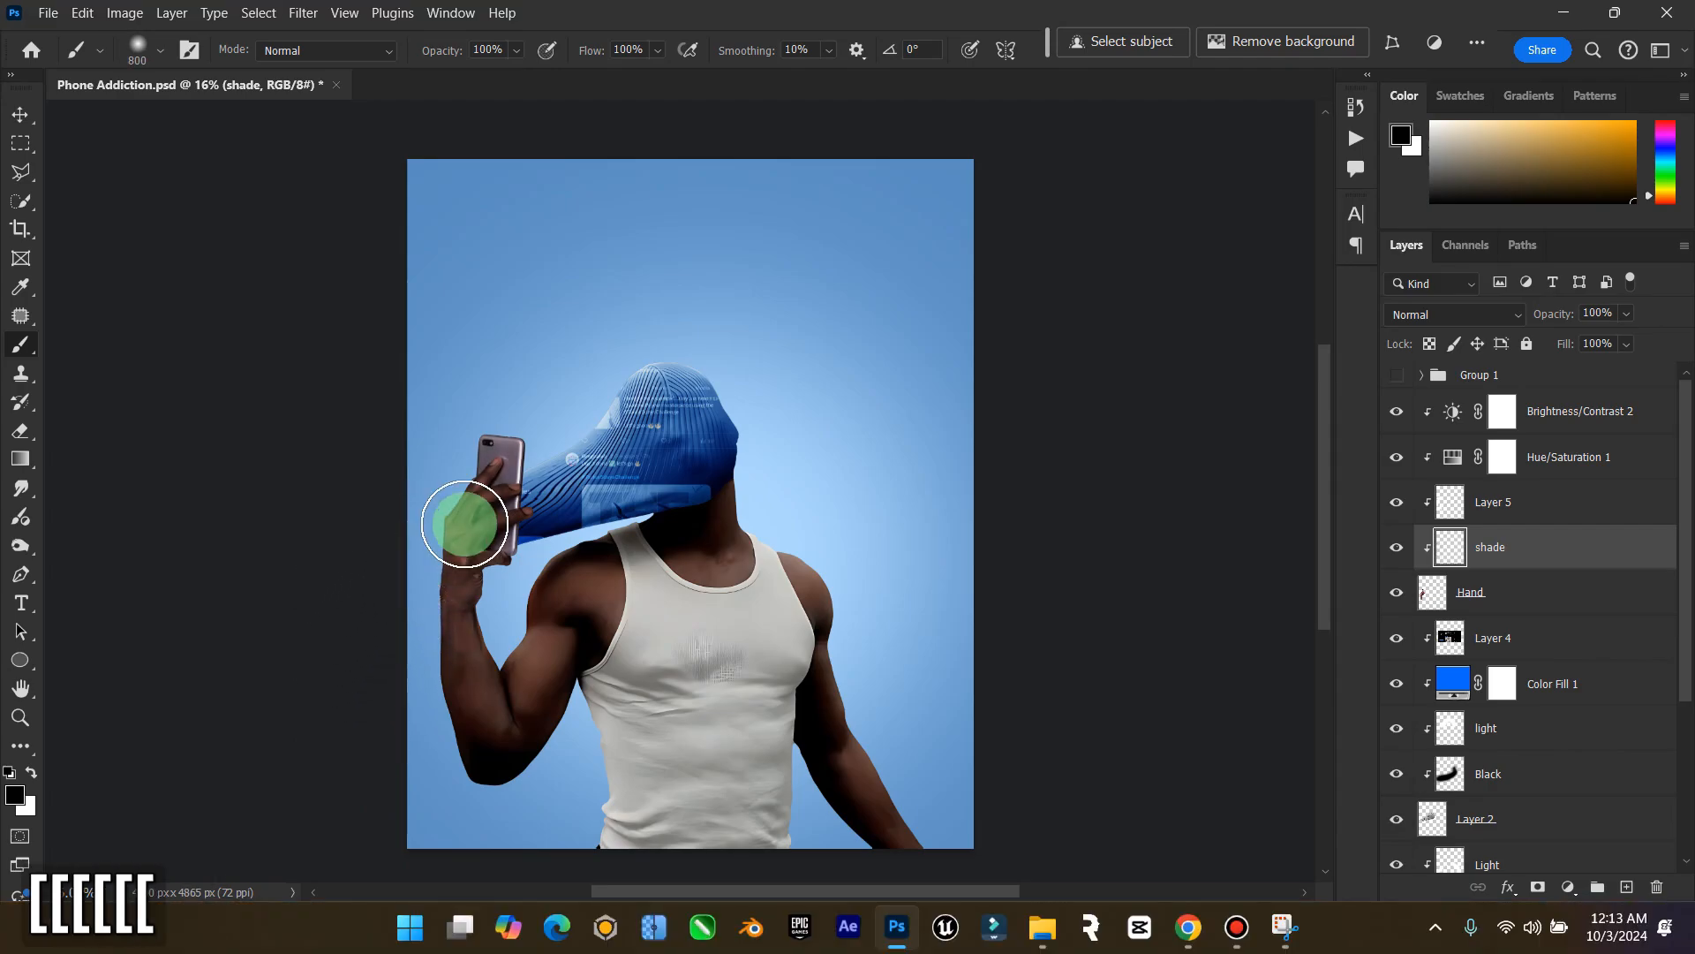
key(bracketleft)
key(bracketleft)
key(bracketleft)
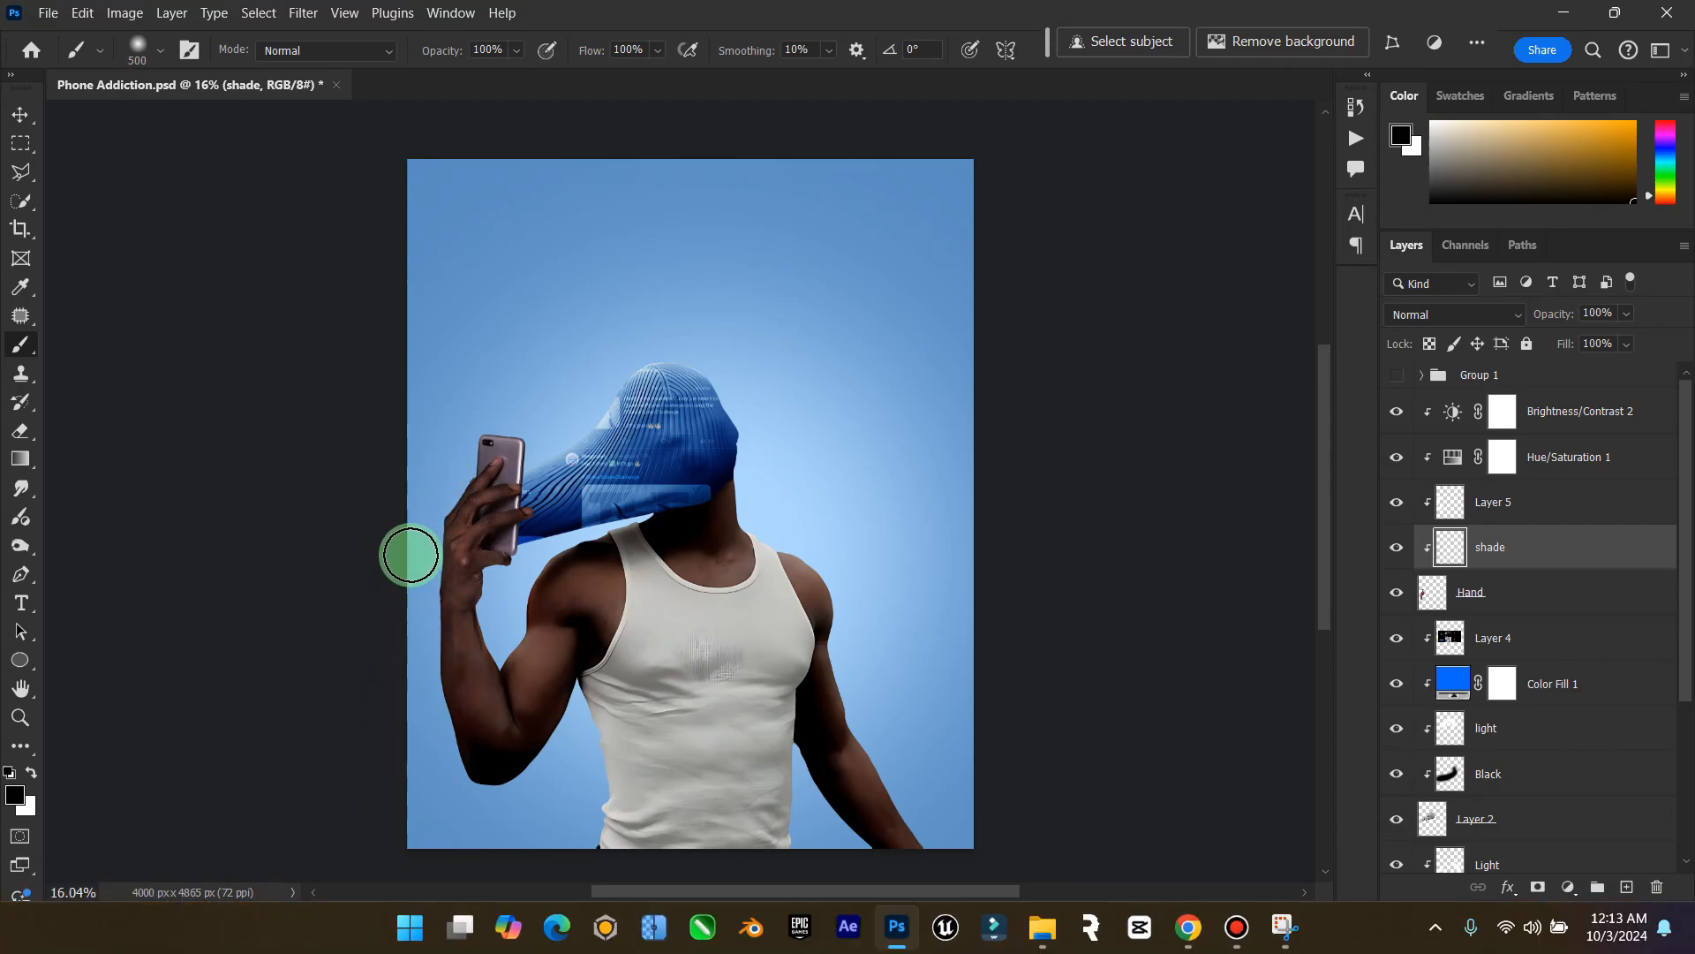
drag(411, 555, 428, 715)
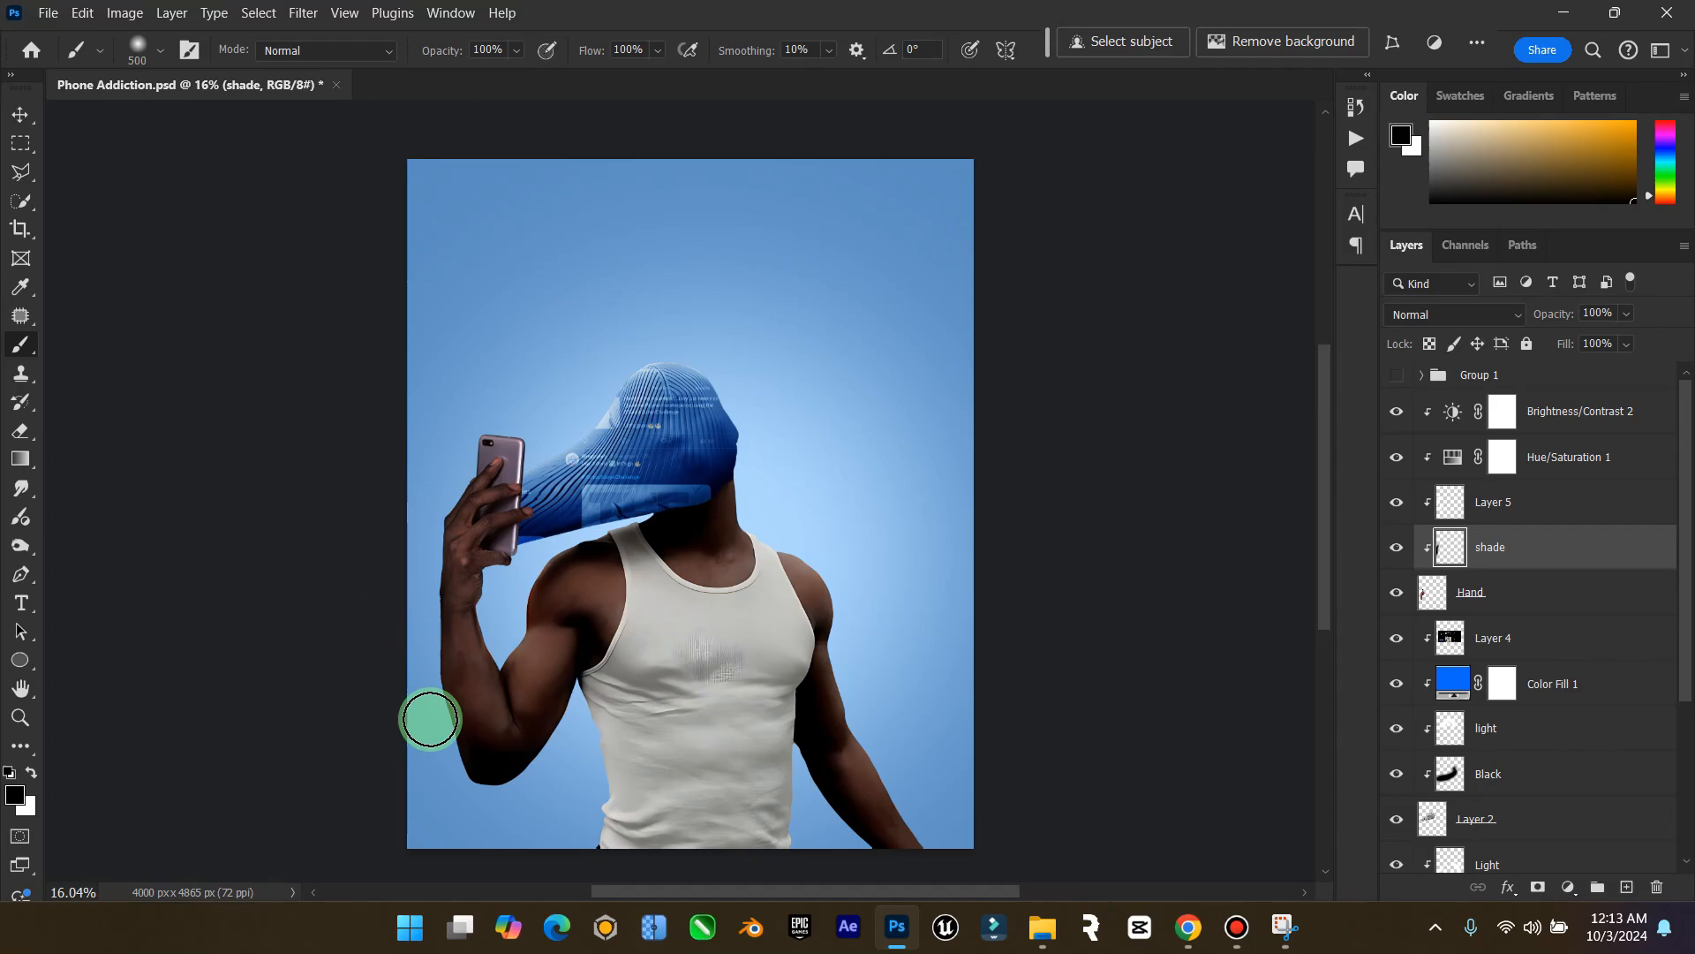
click(1481, 314)
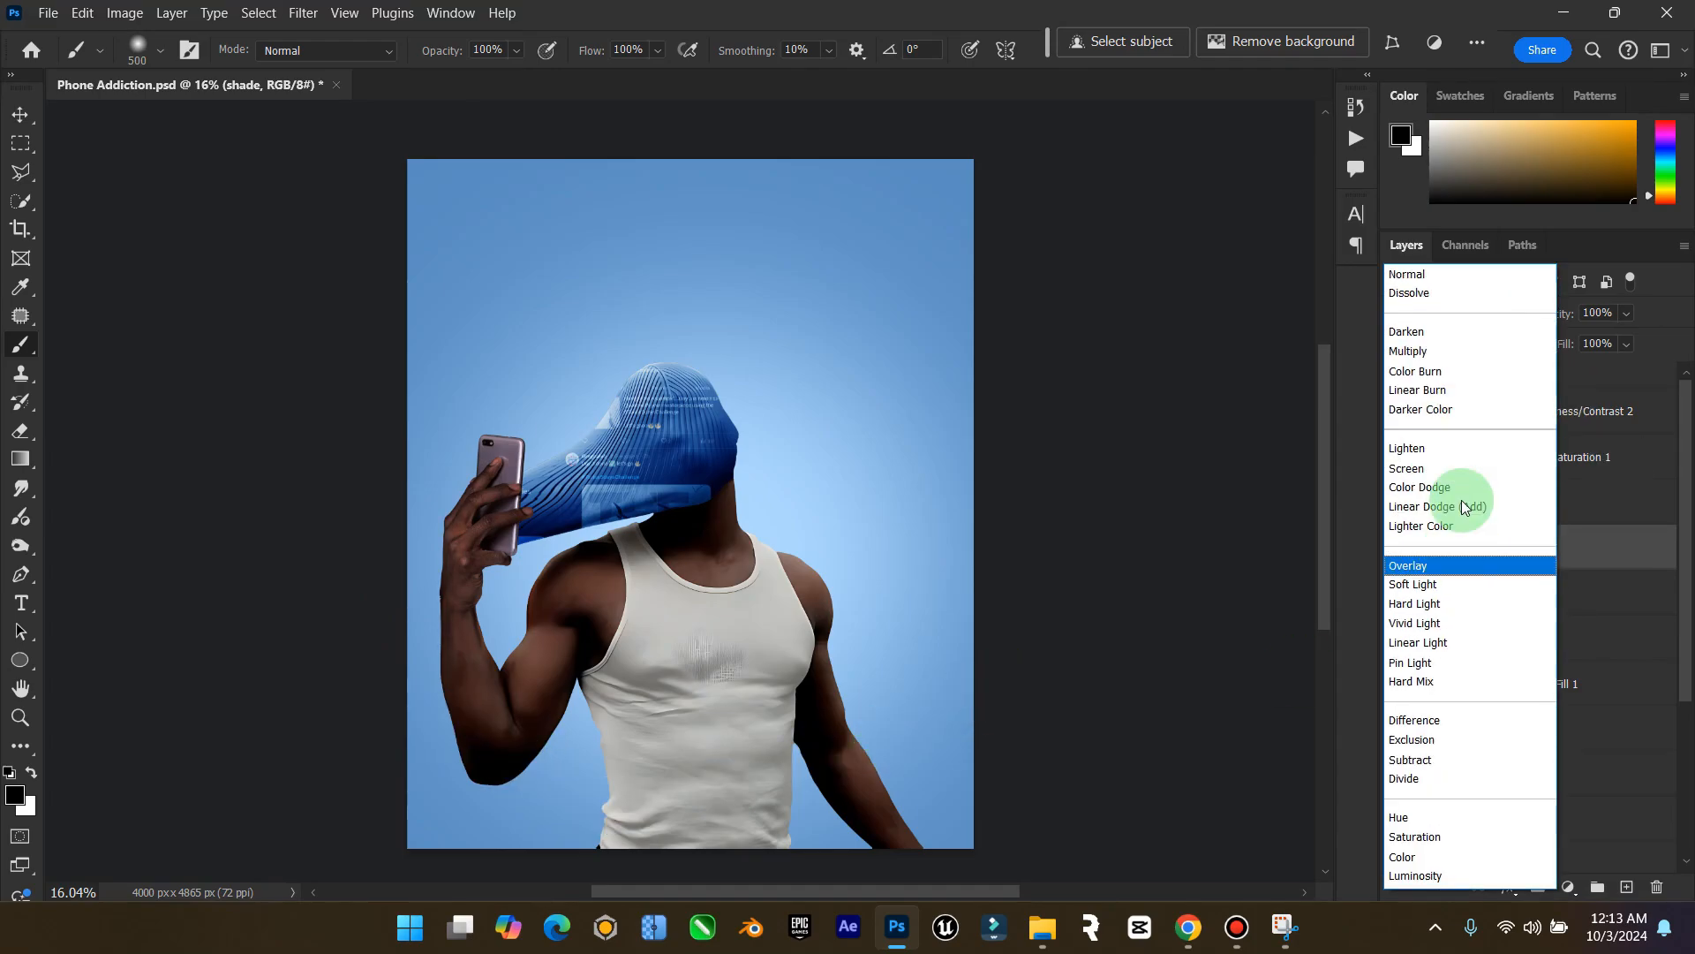
click(1474, 349)
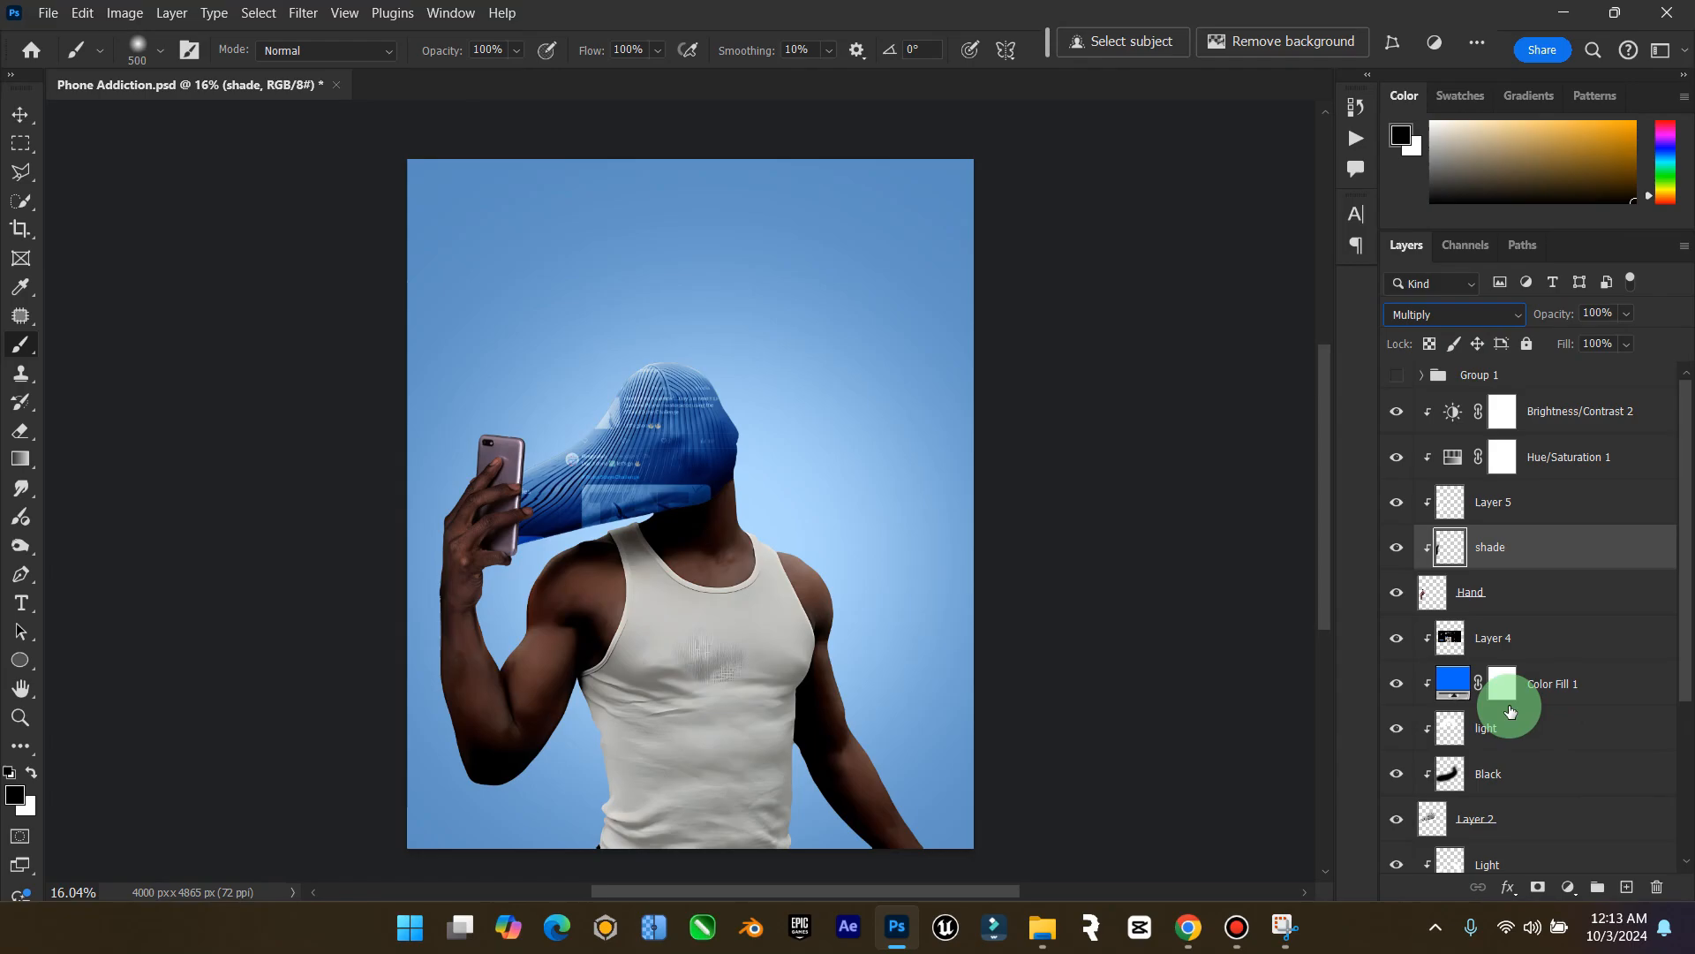
Add a clipped layer directly above Background copy 2 and paint black shading on the raised arm and the adjacent side of the tank top
click(1535, 820)
scroll(1539, 822, down, 1)
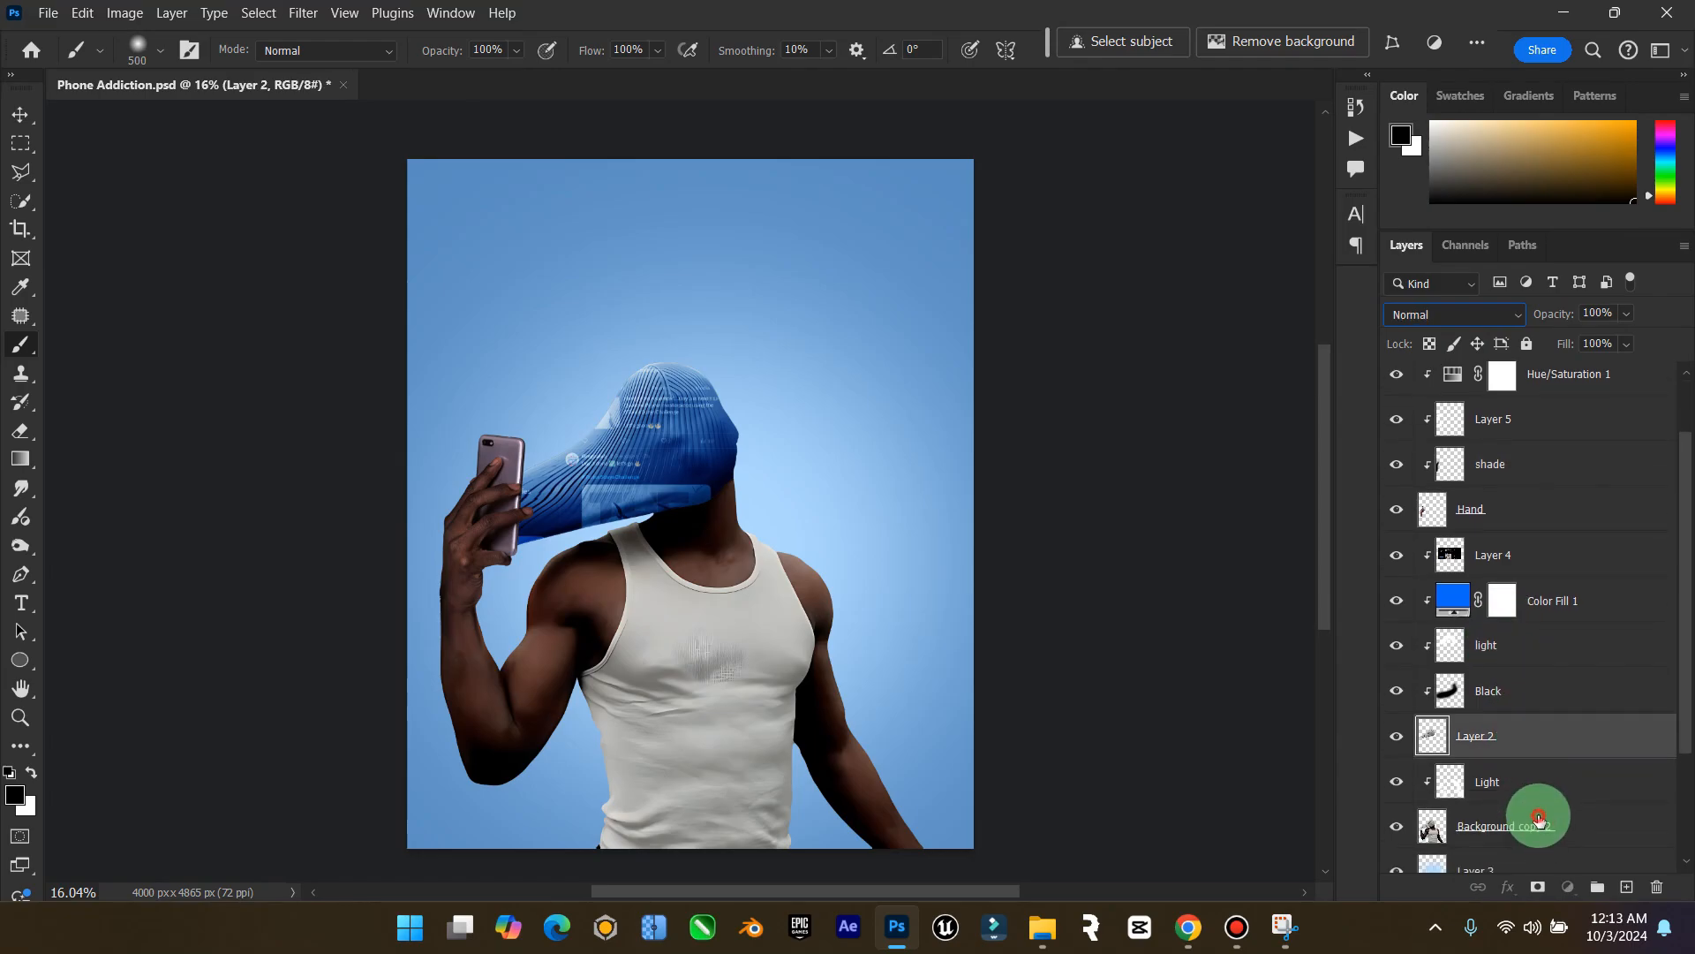
click(1539, 820)
click(1623, 887)
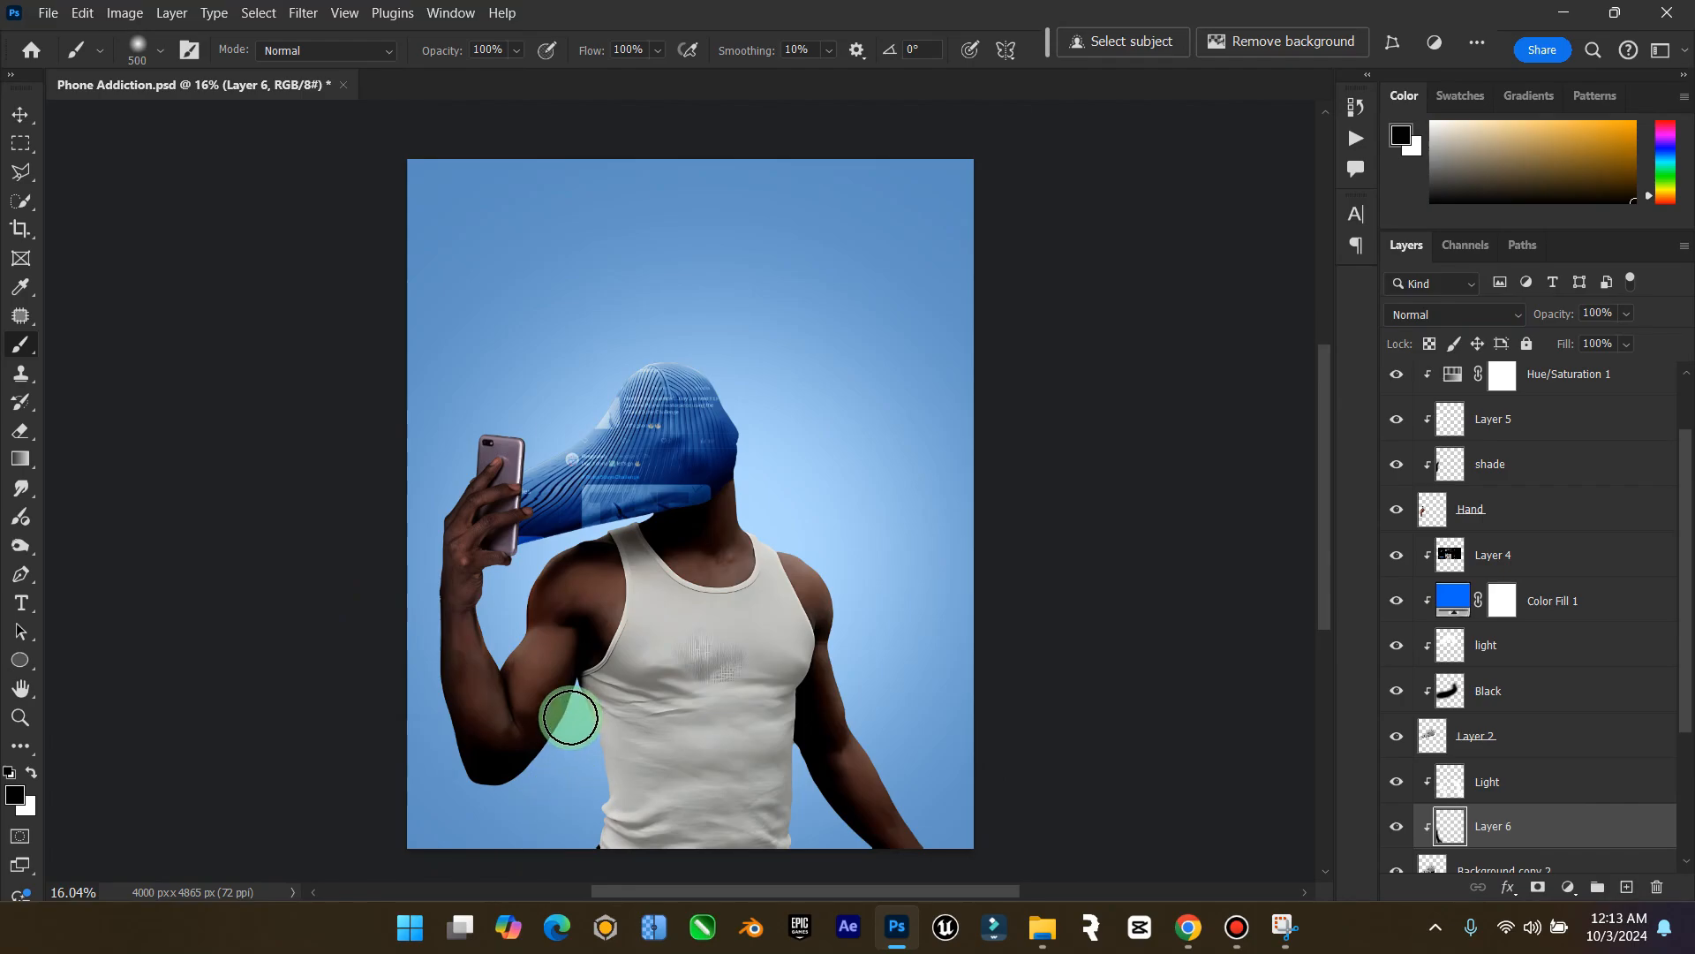
drag(601, 645, 485, 810)
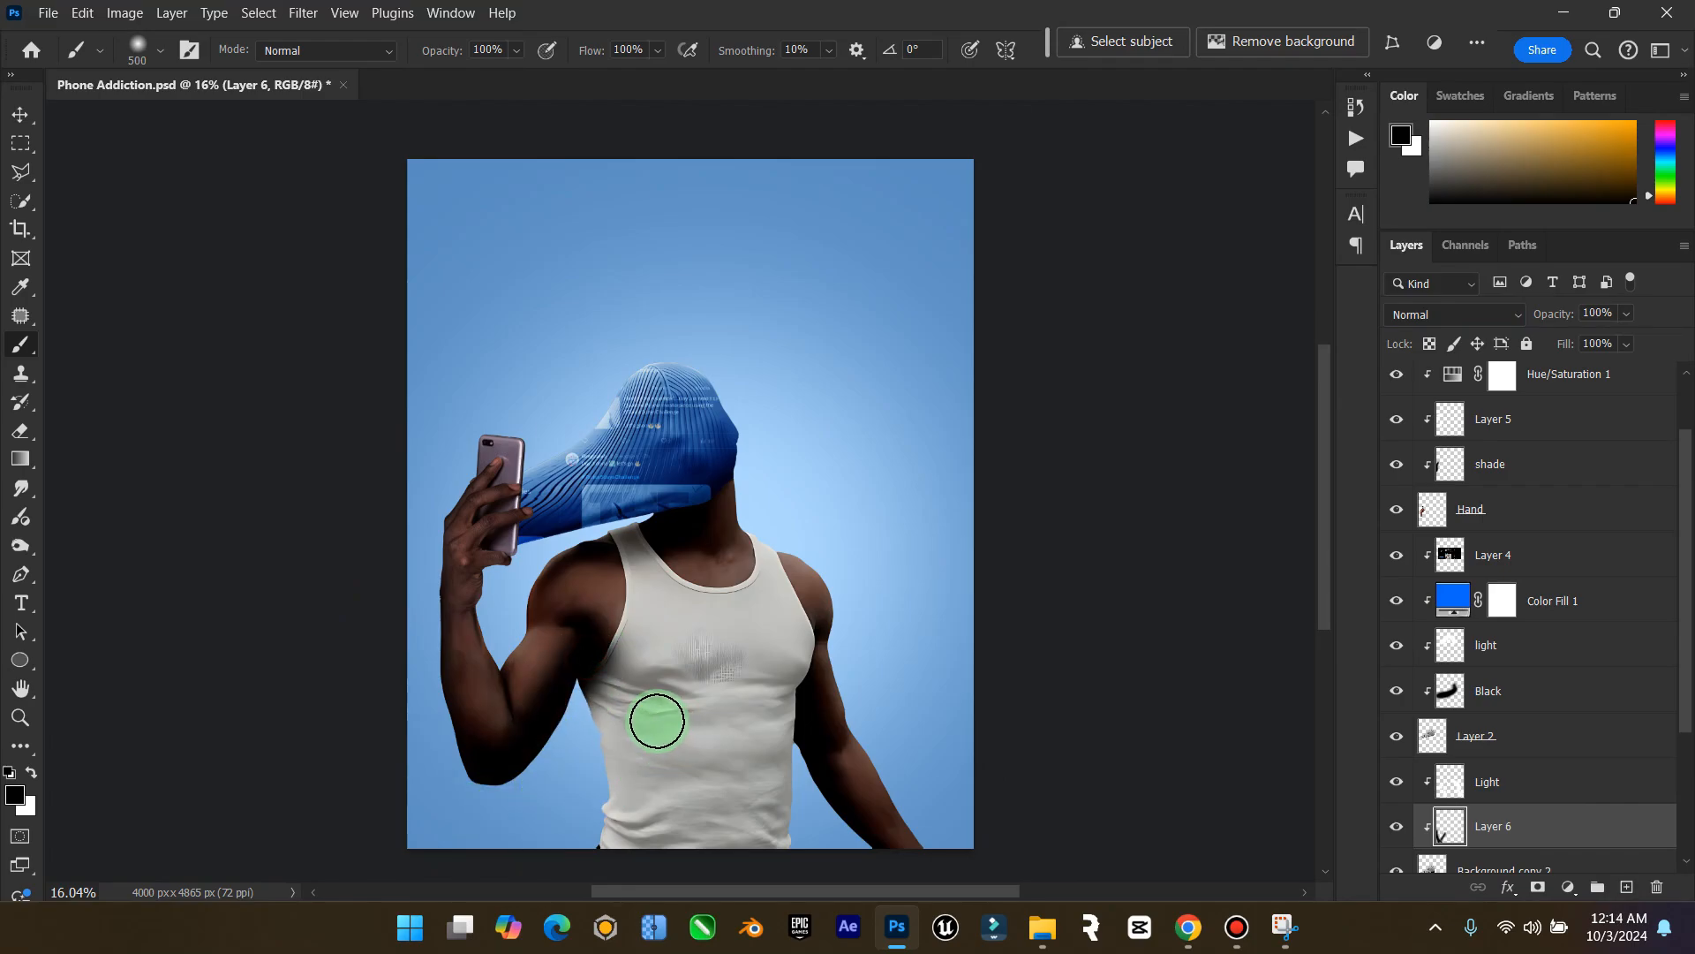
scroll(655, 719, down, 5)
mouse_move(627, 582)
mouse_down()
mouse_move(565, 825)
mouse_move(597, 705)
mouse_move(613, 780)
mouse_move(669, 820)
mouse_up()
Set the body shading layer to Multiply with 52% opacity and 67% fill
click(1506, 318)
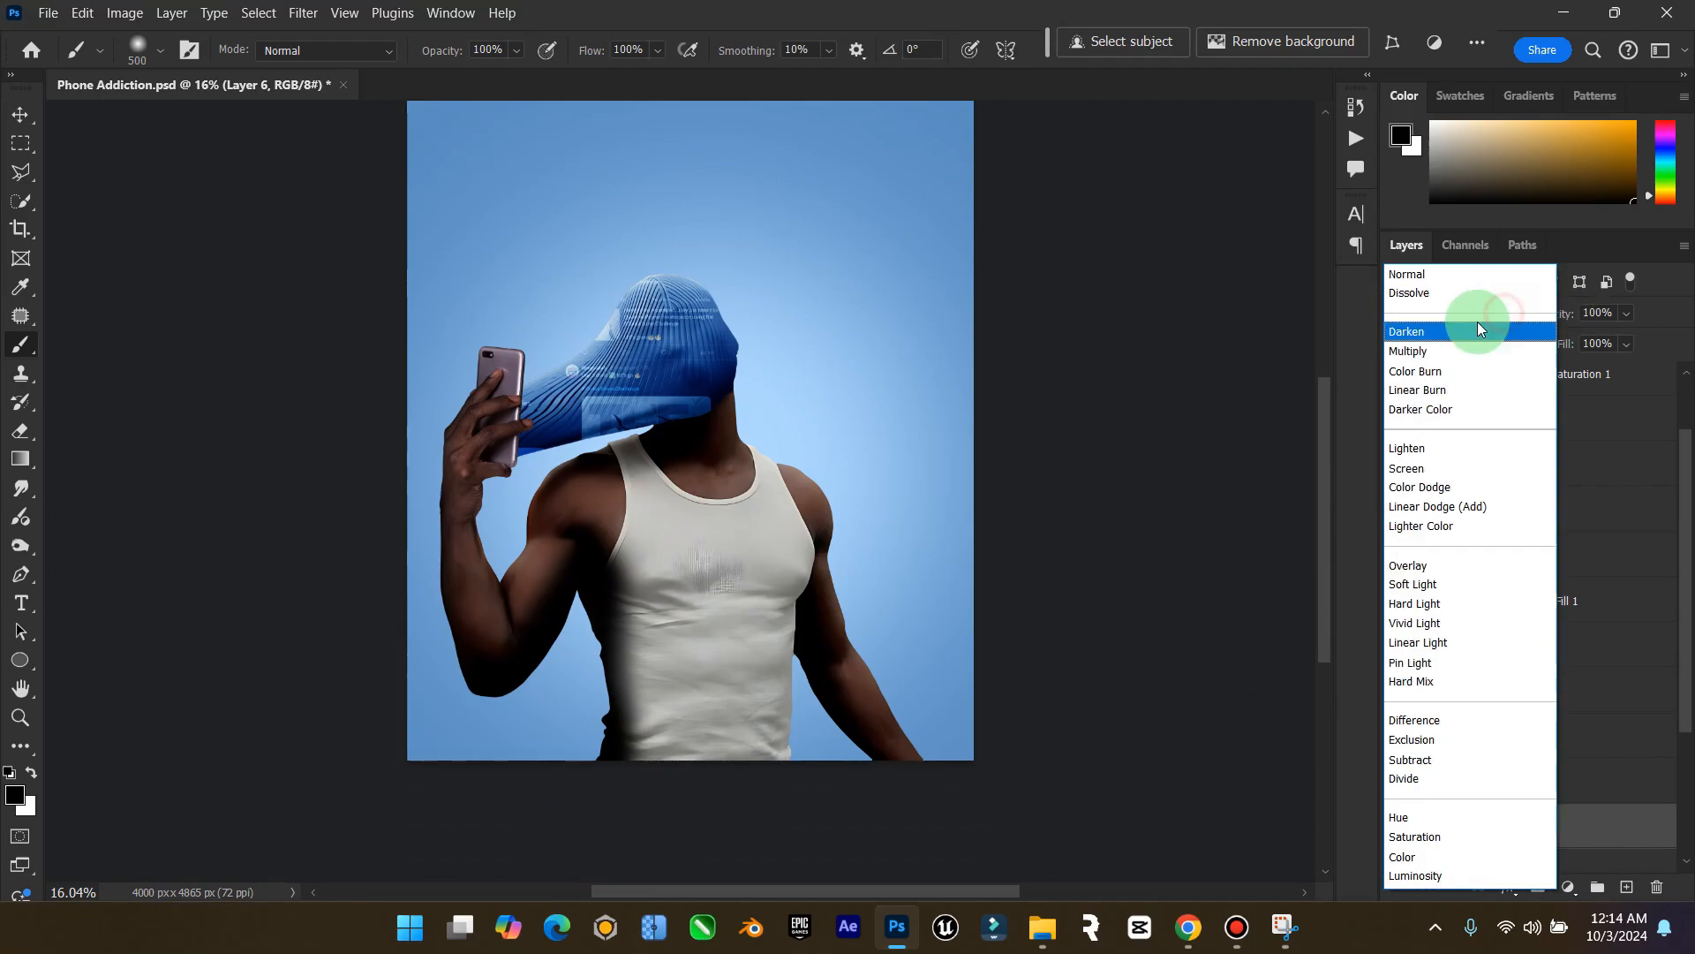
click(1449, 352)
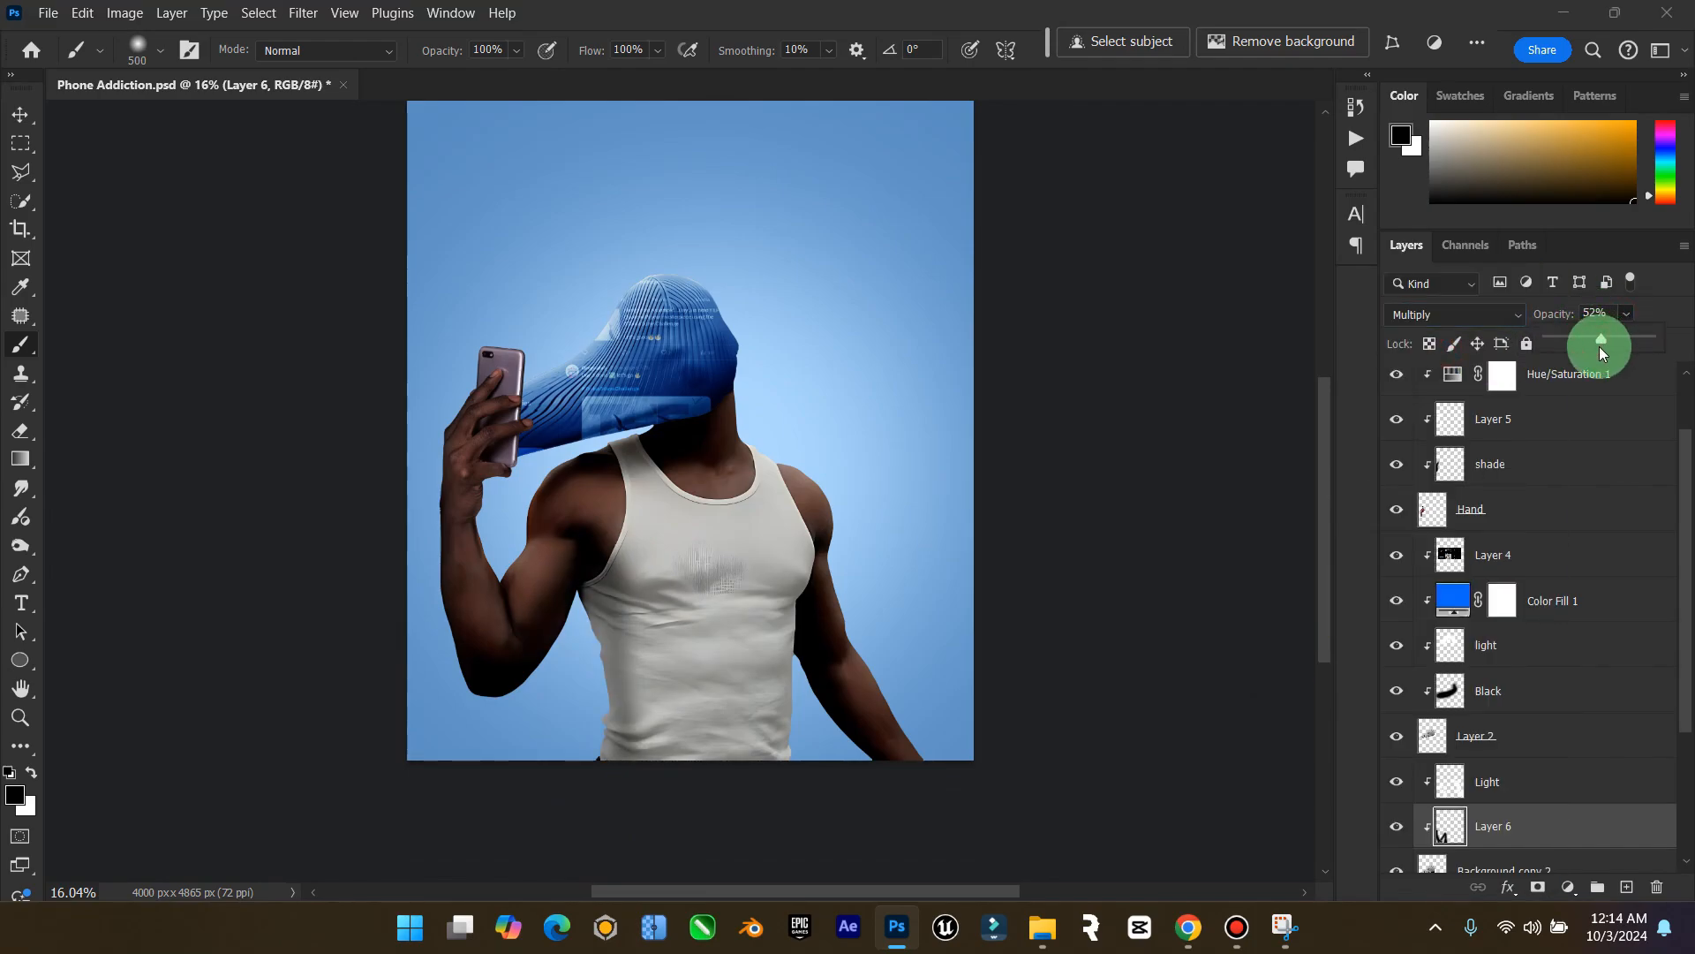
click(1630, 352)
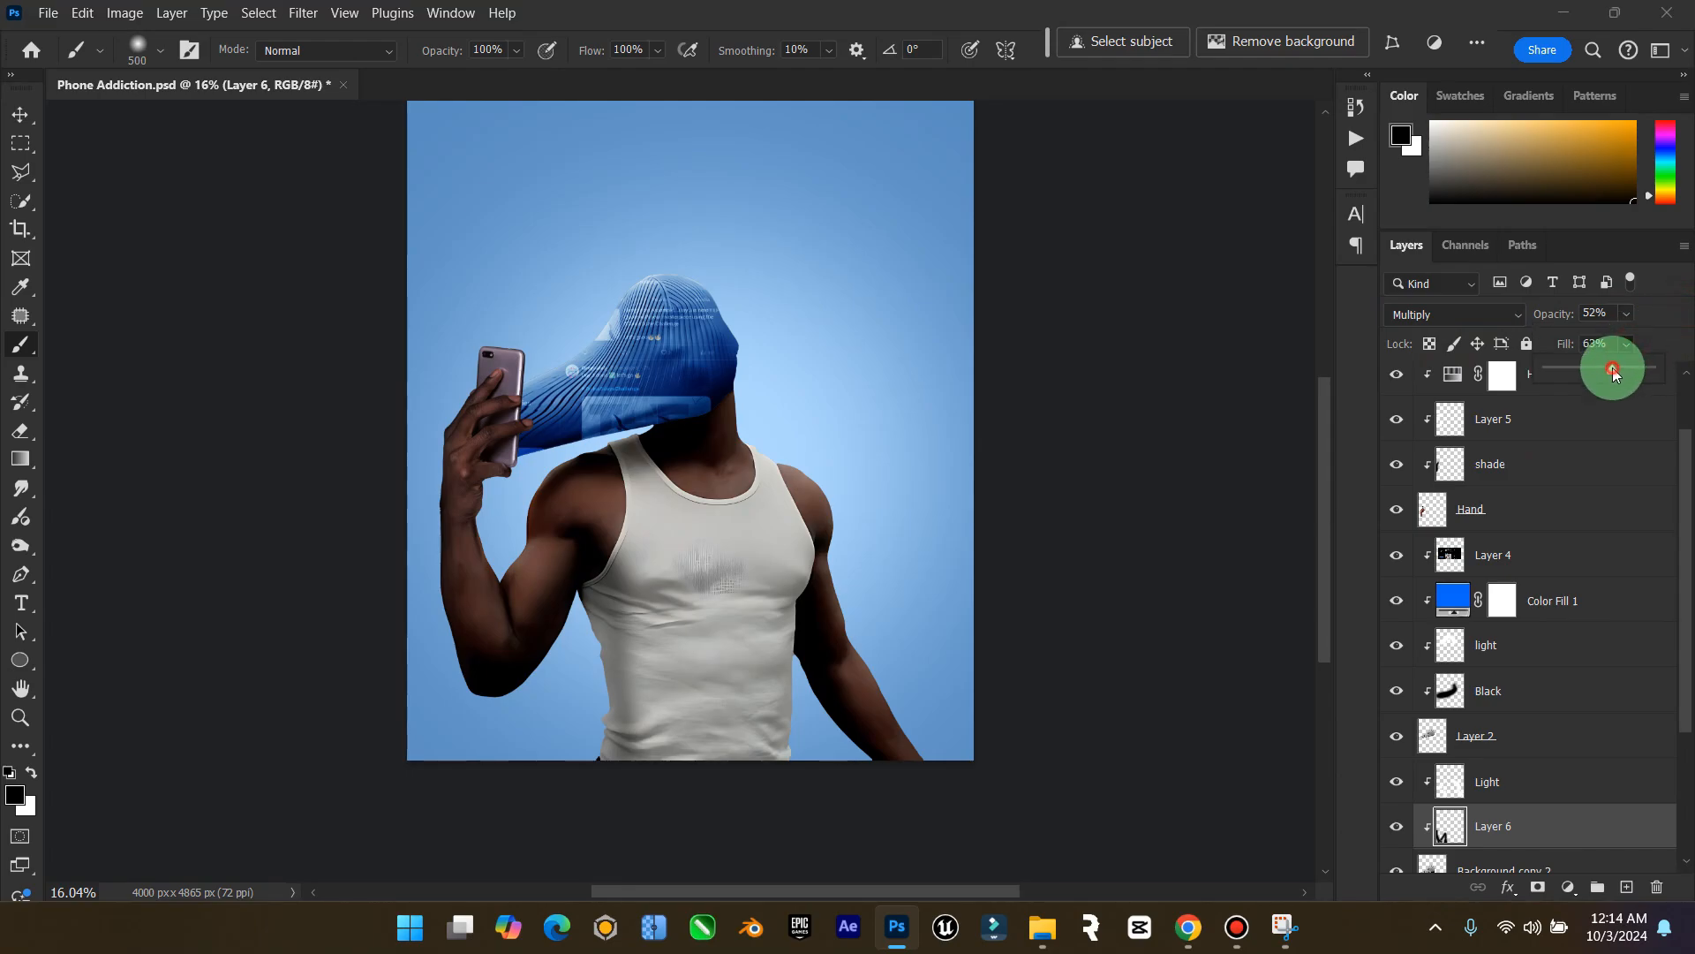
drag(1613, 372, 1604, 377)
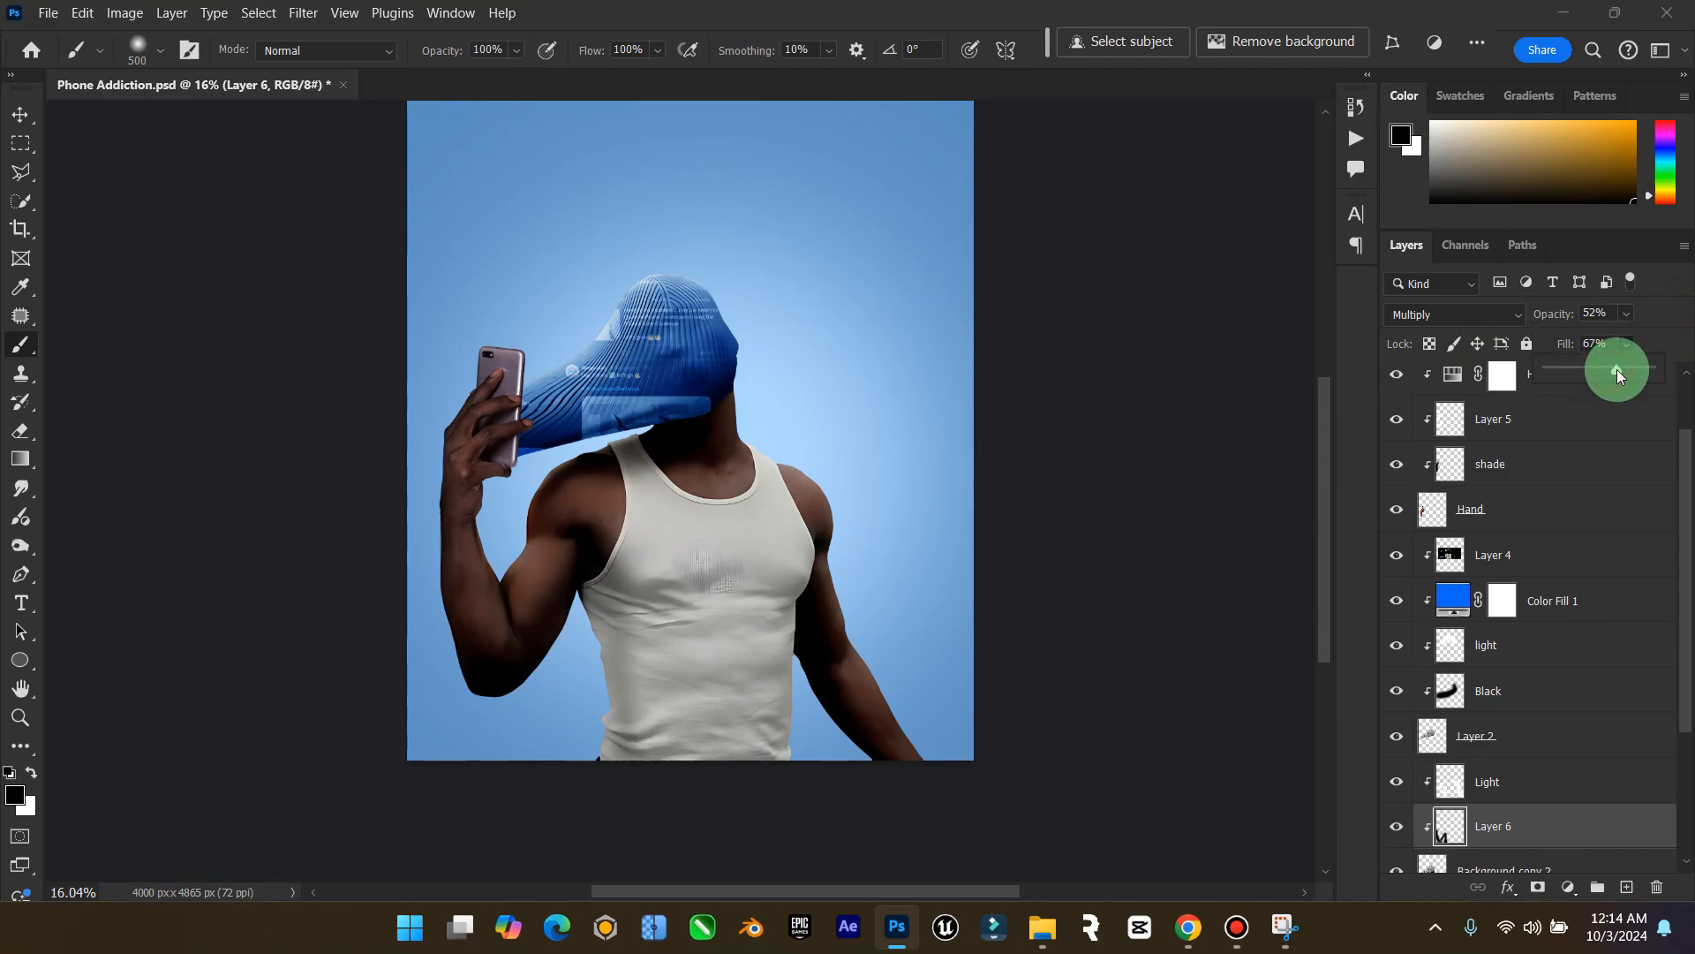
Paint black shading down the opposite side of the tank top on the same layer and save the document
drag(805, 668, 805, 791)
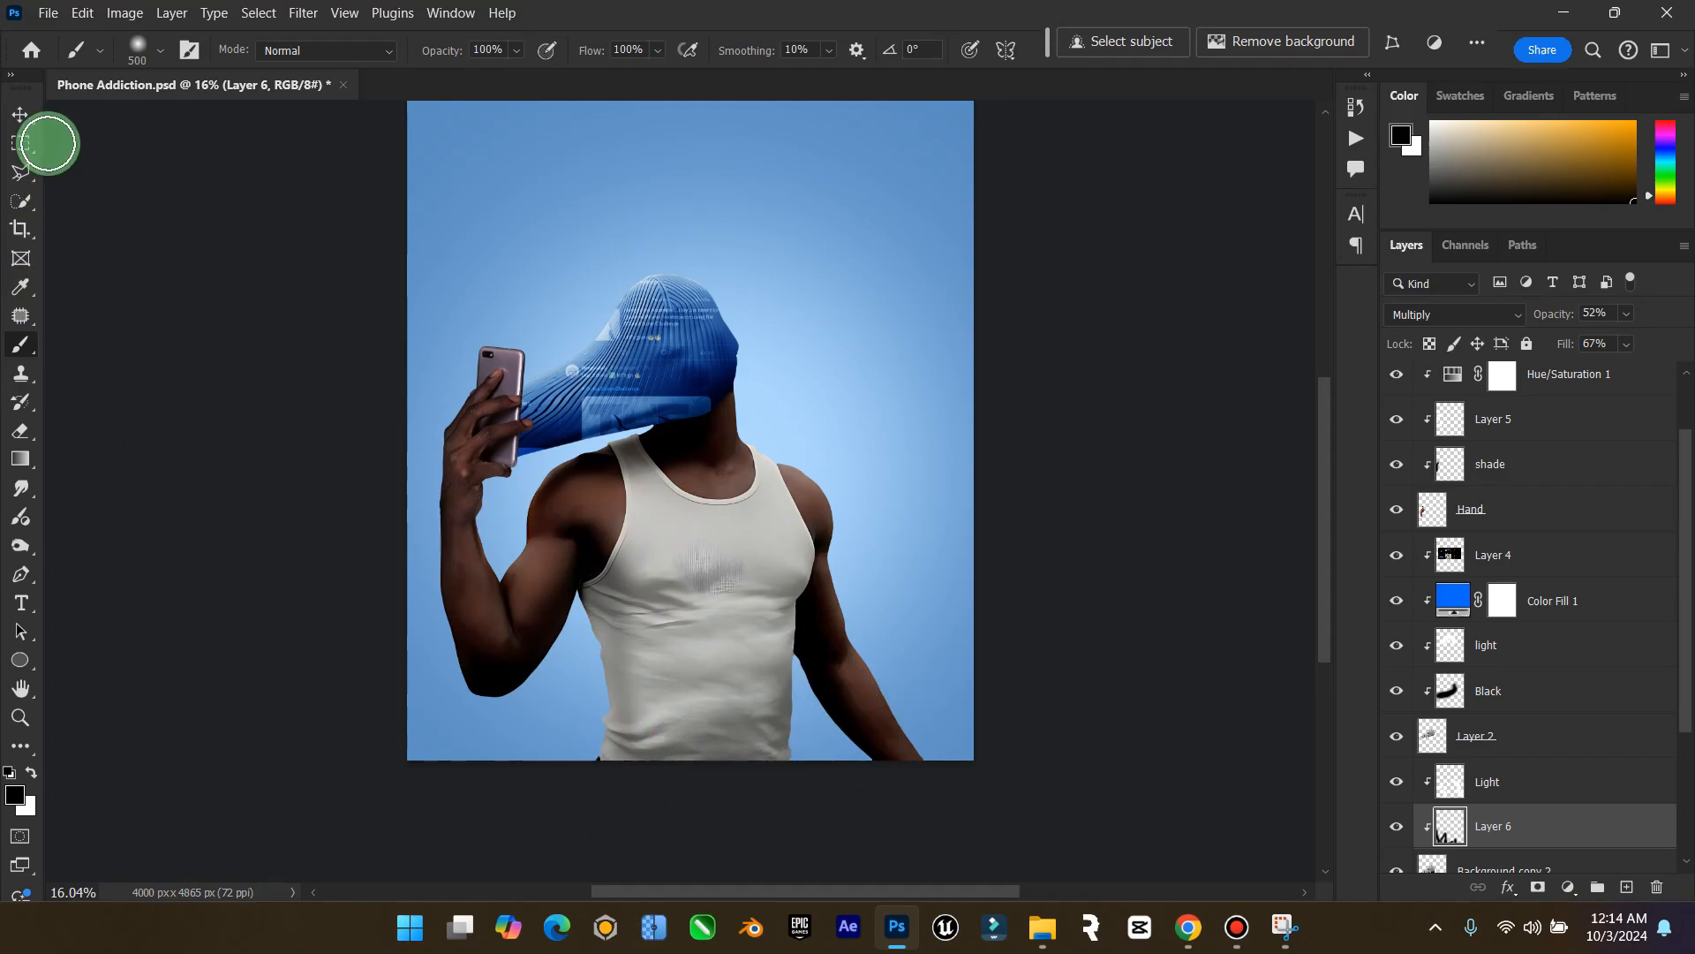
click(20, 717)
drag(663, 534, 636, 550)
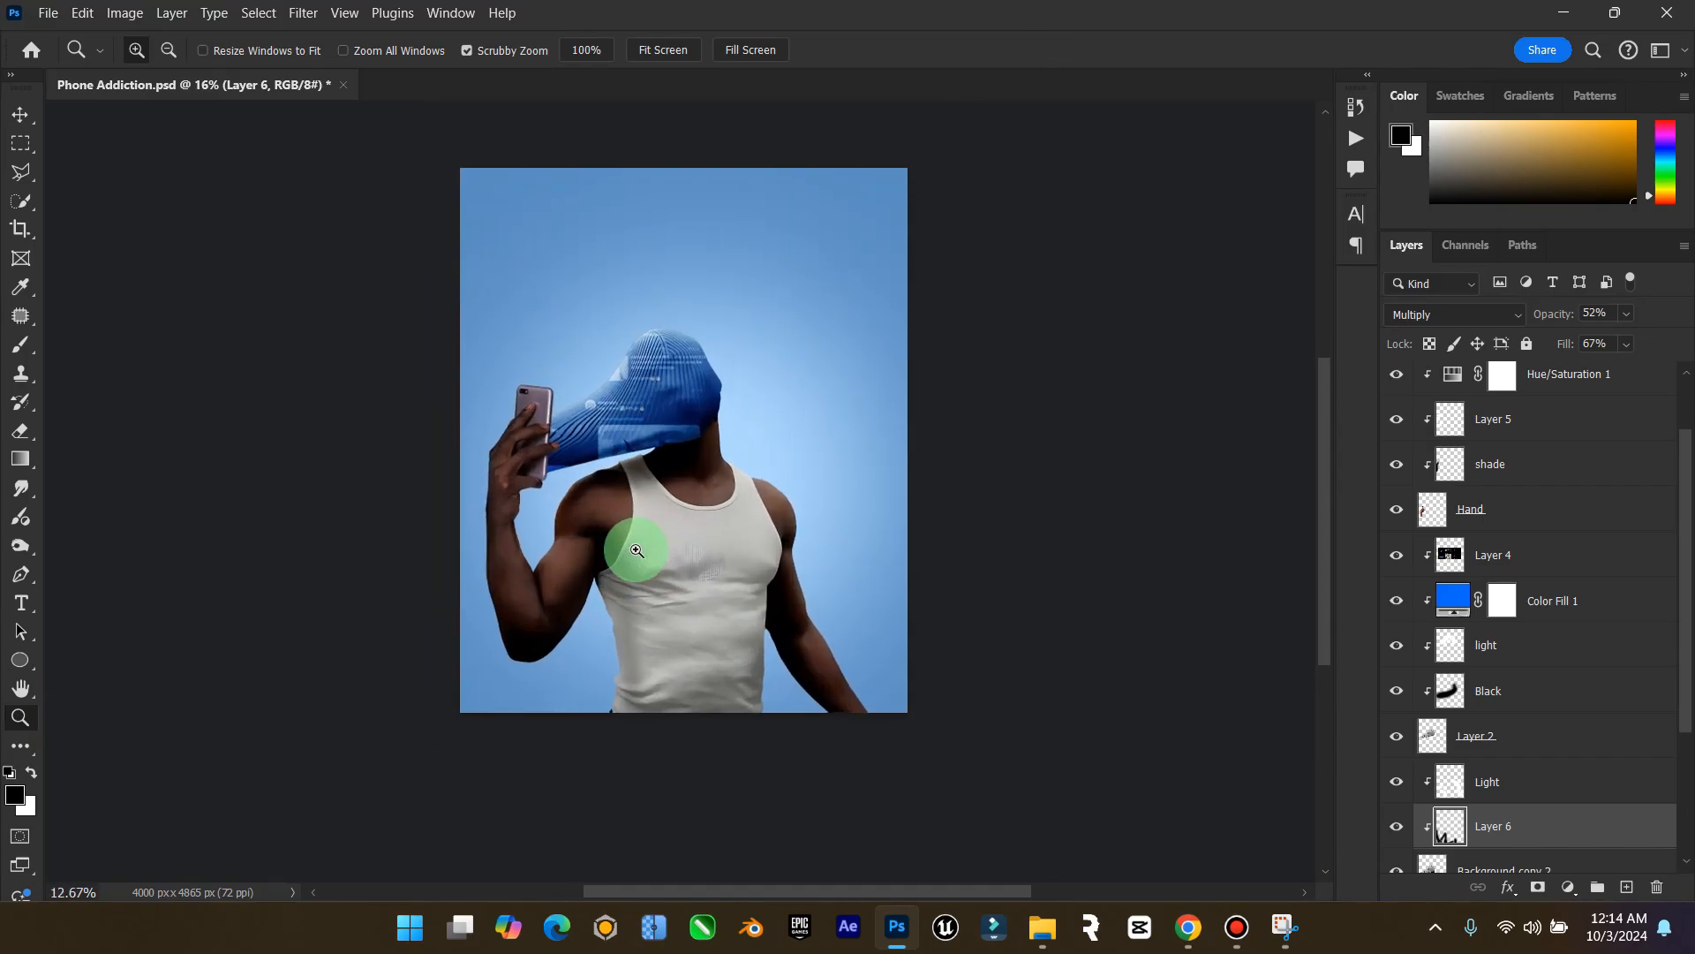
click(20, 114)
key(ctrl+s)
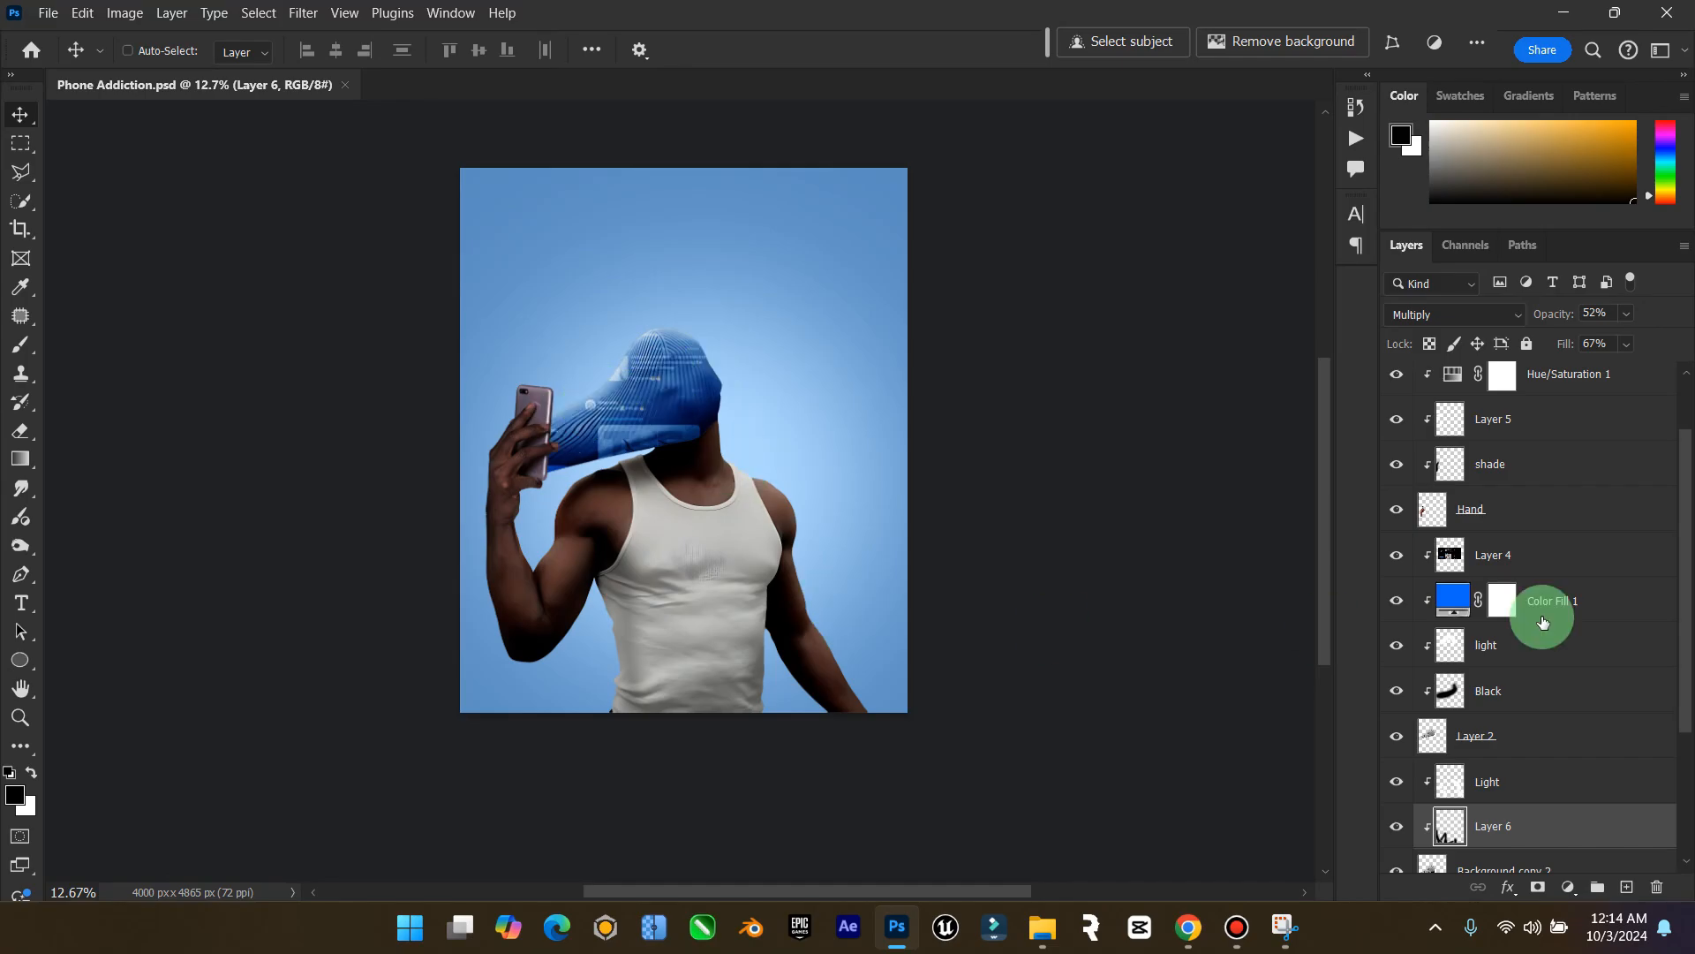
Add a new unclipped layer named Light directly above the body's clipped Light layer
scroll(1592, 815, down, 3)
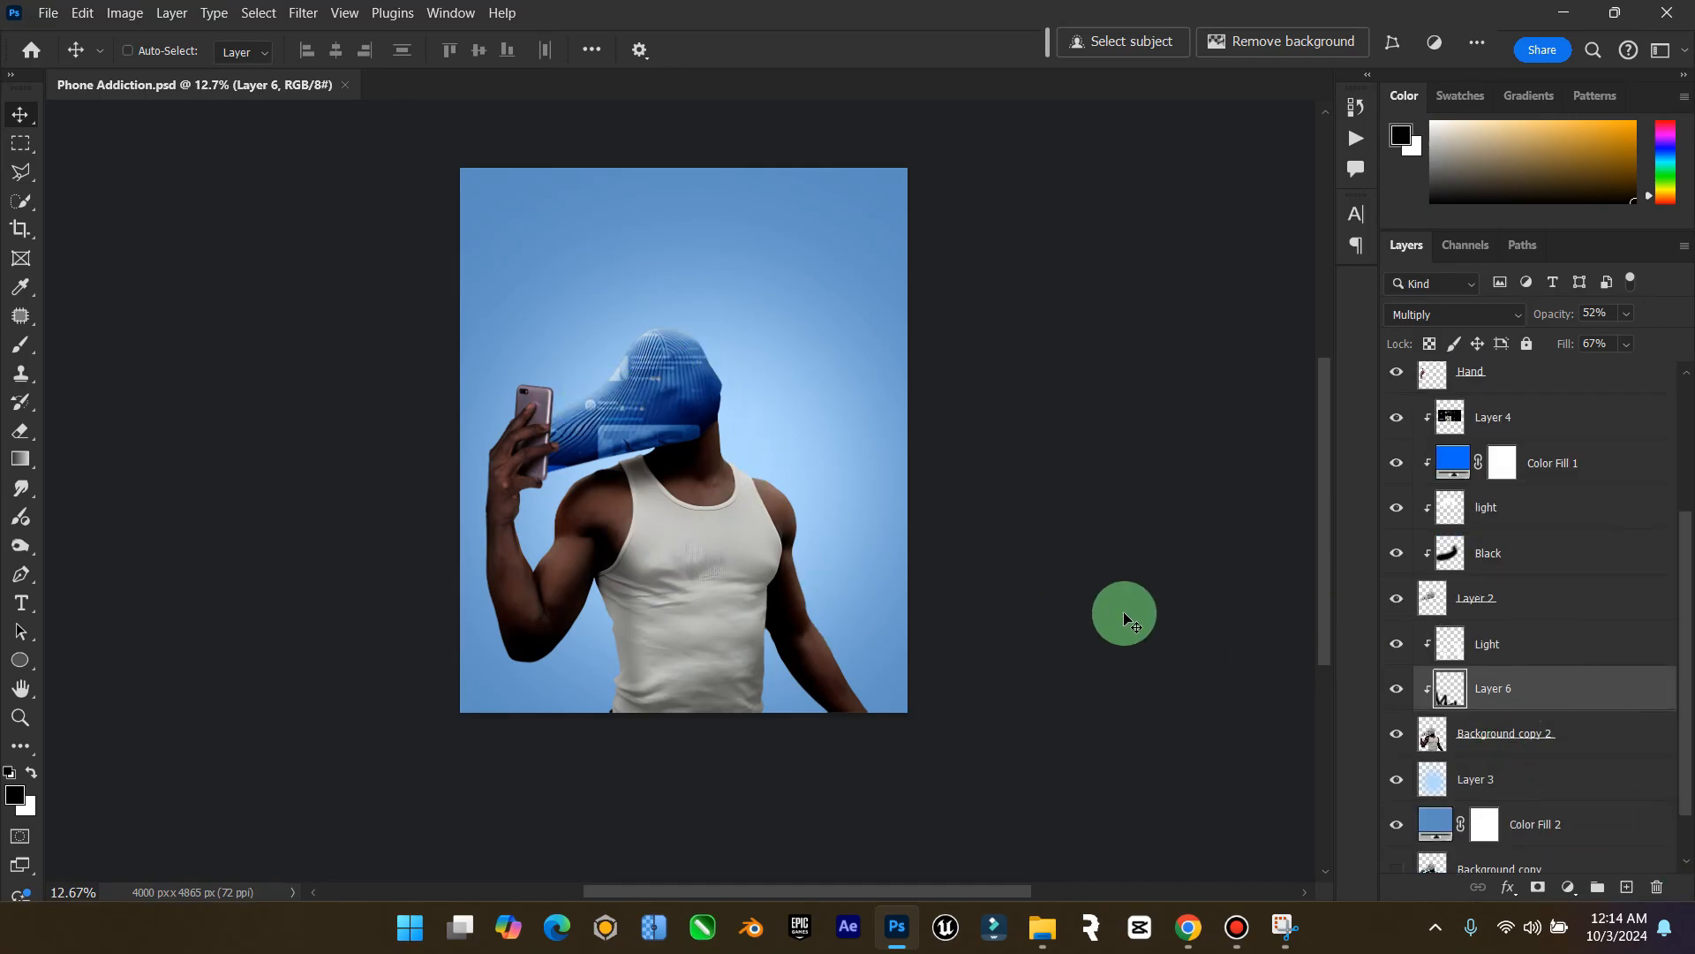
click(1553, 637)
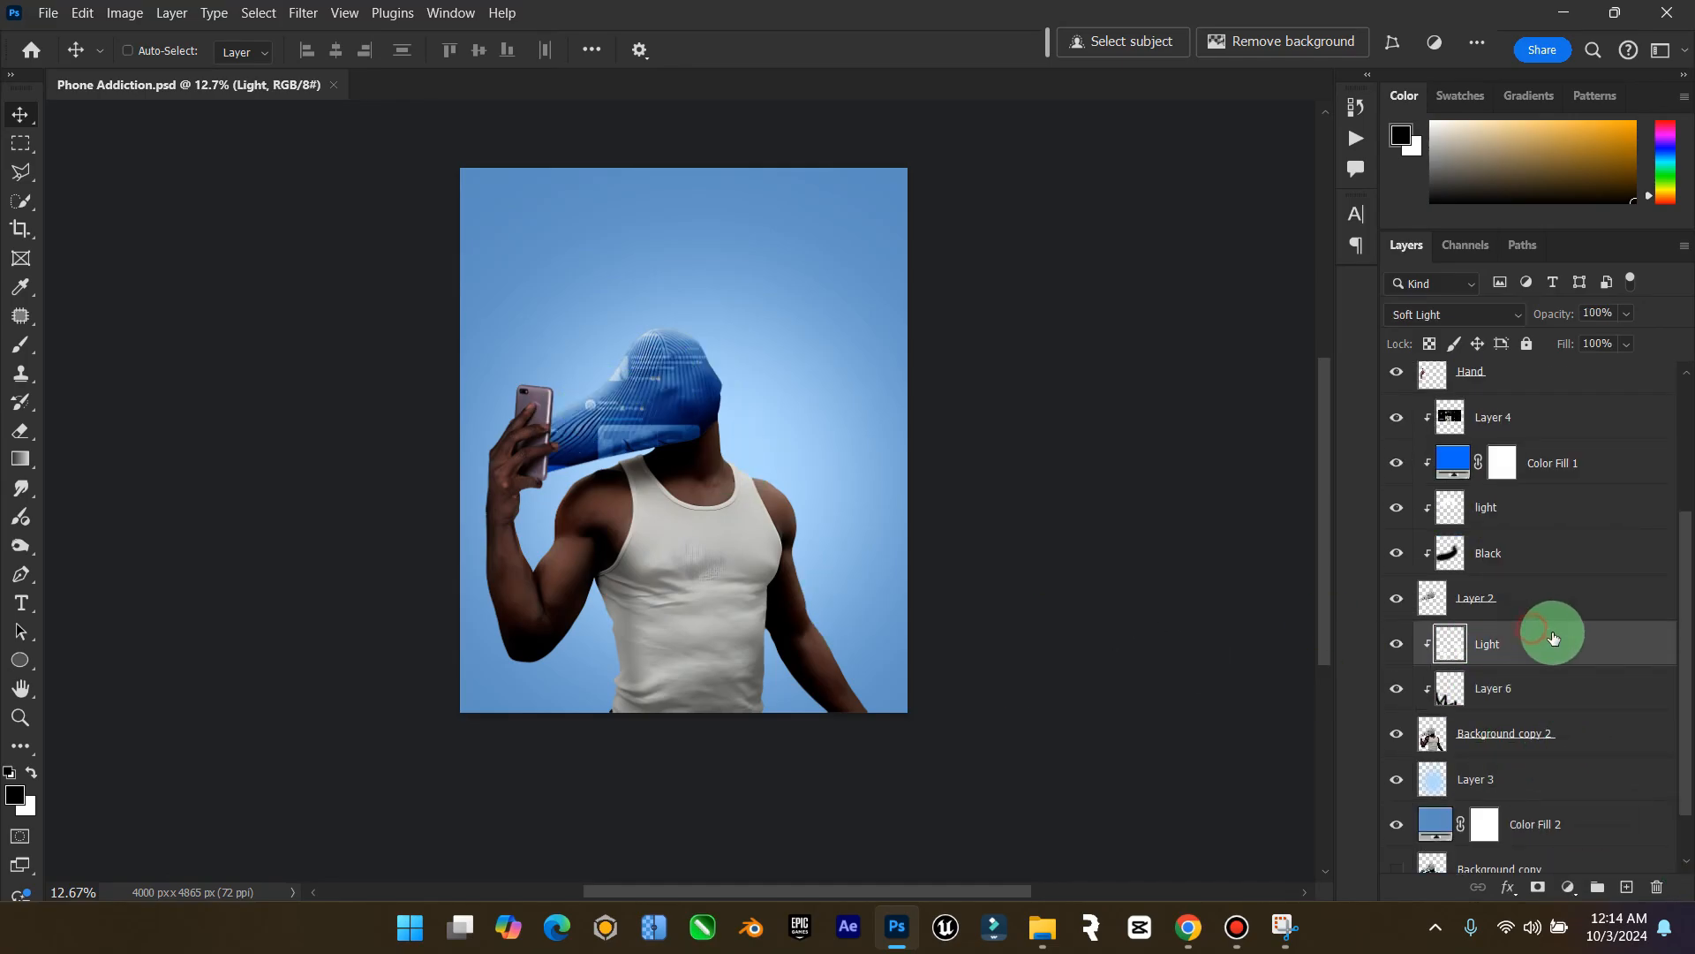
click(1628, 887)
click(1479, 651)
key(Caps_Lock)
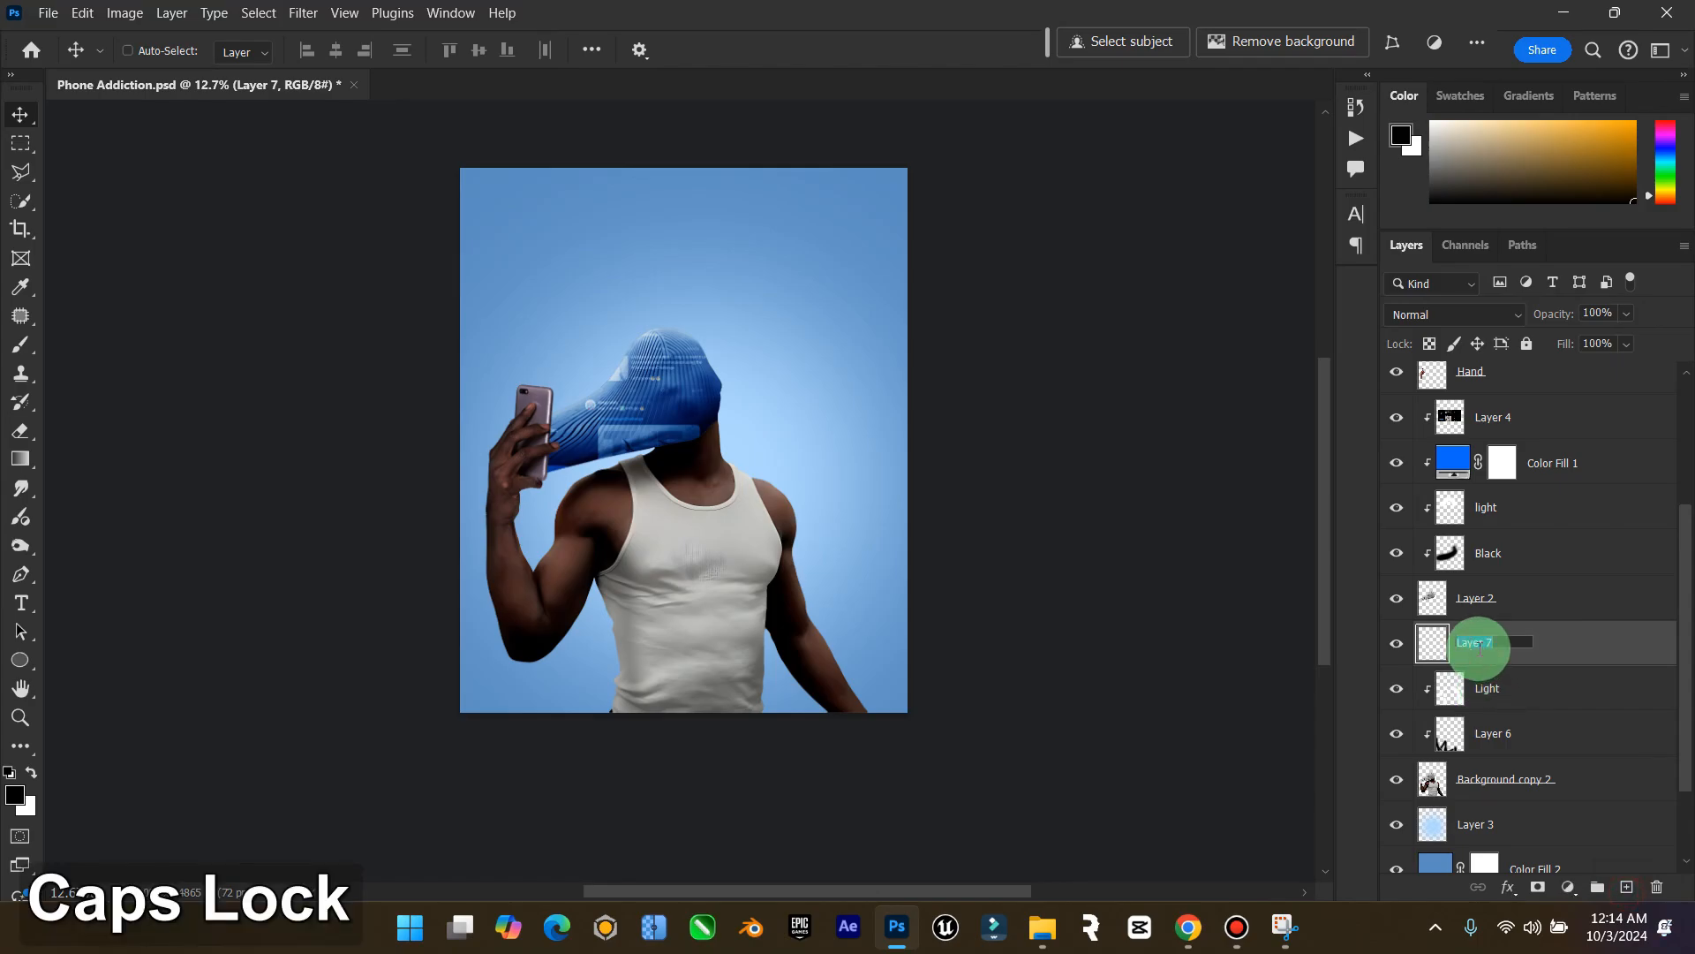
text(Light)
key(Return)
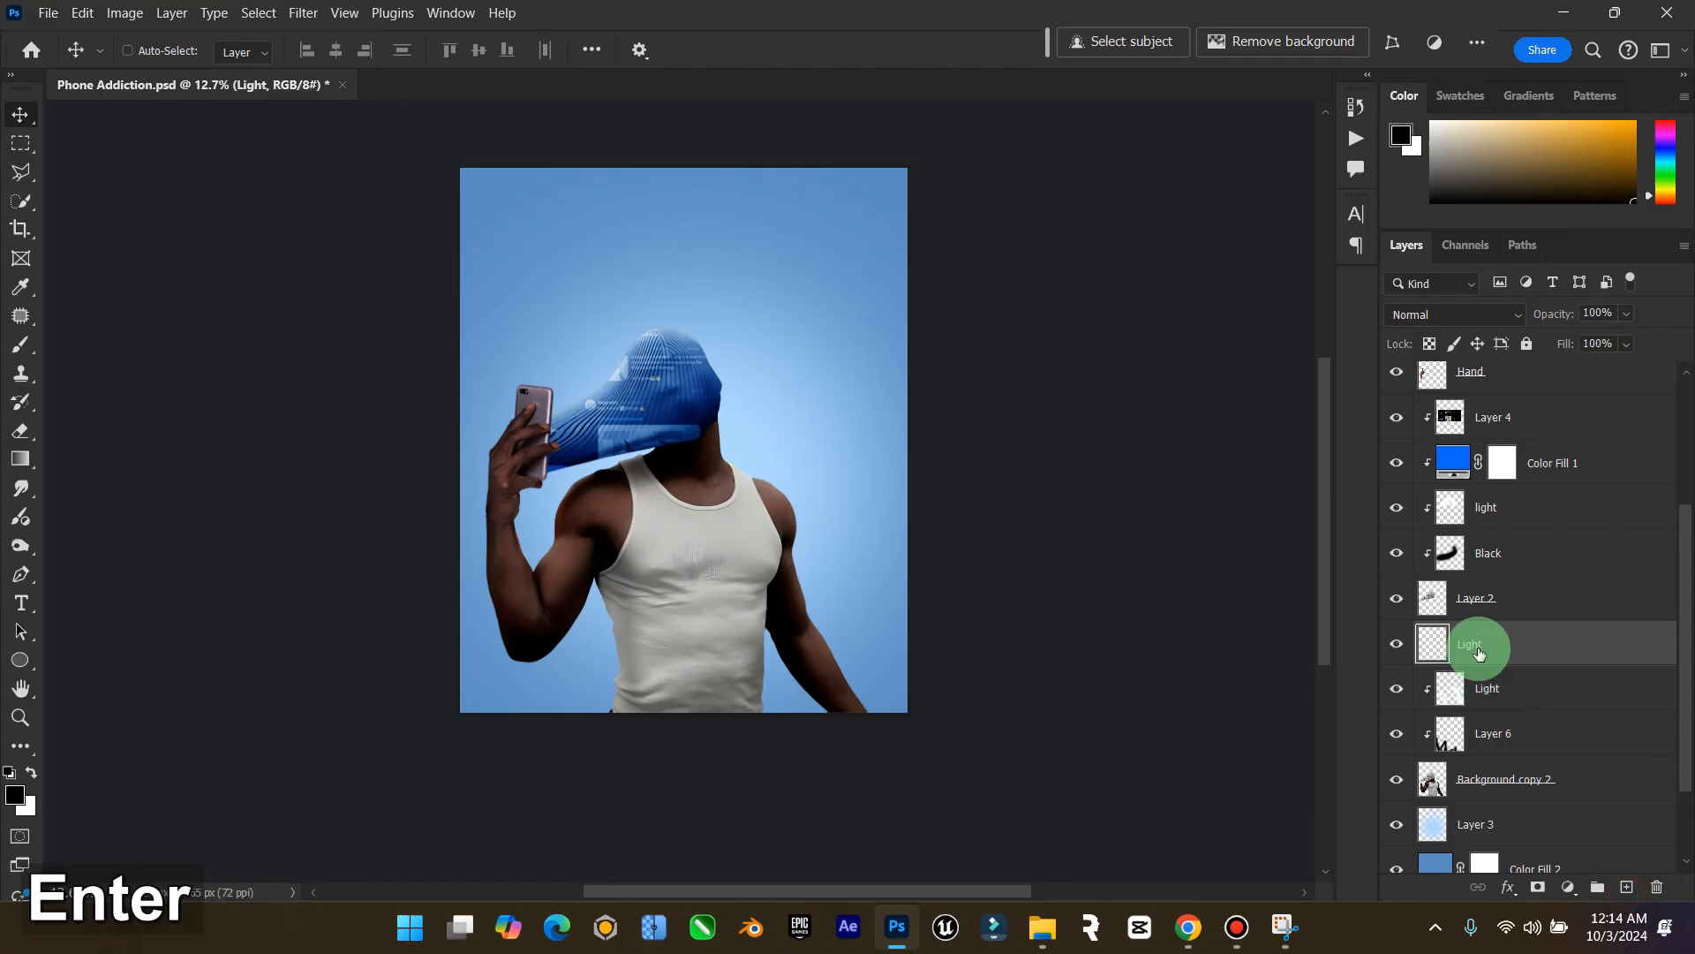
With the Pen tool, draw a closed beam-shaped path from the phone to the head and fill it with white
click(30, 773)
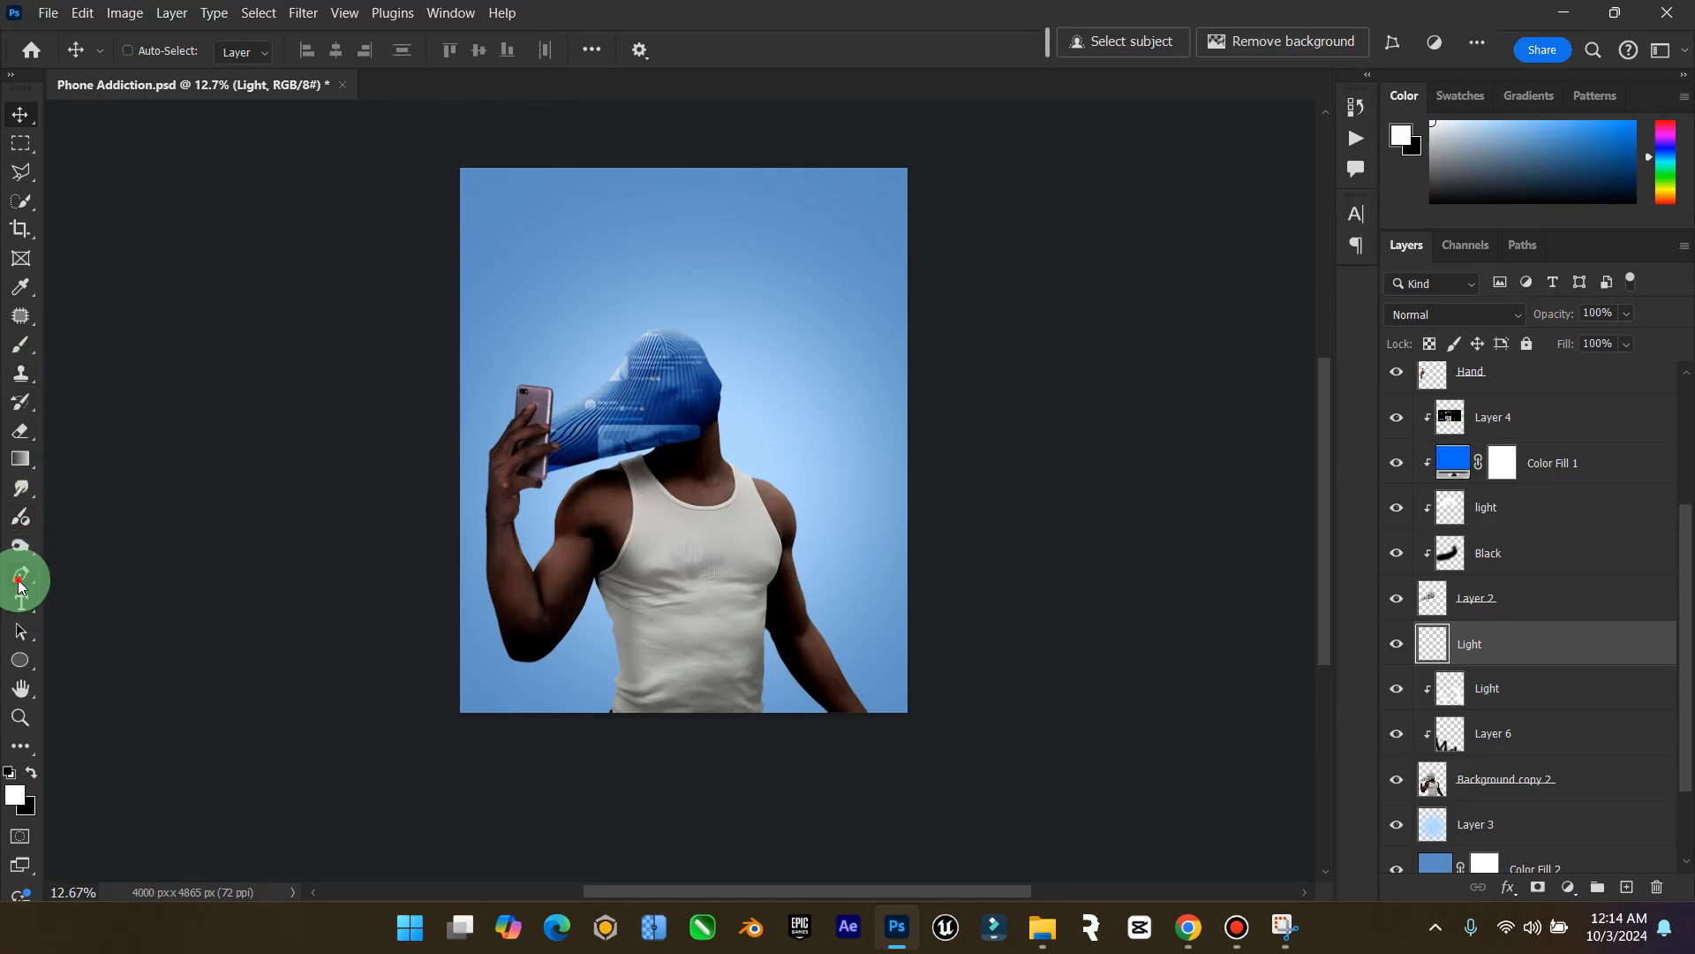
right_click(18, 583)
click(93, 567)
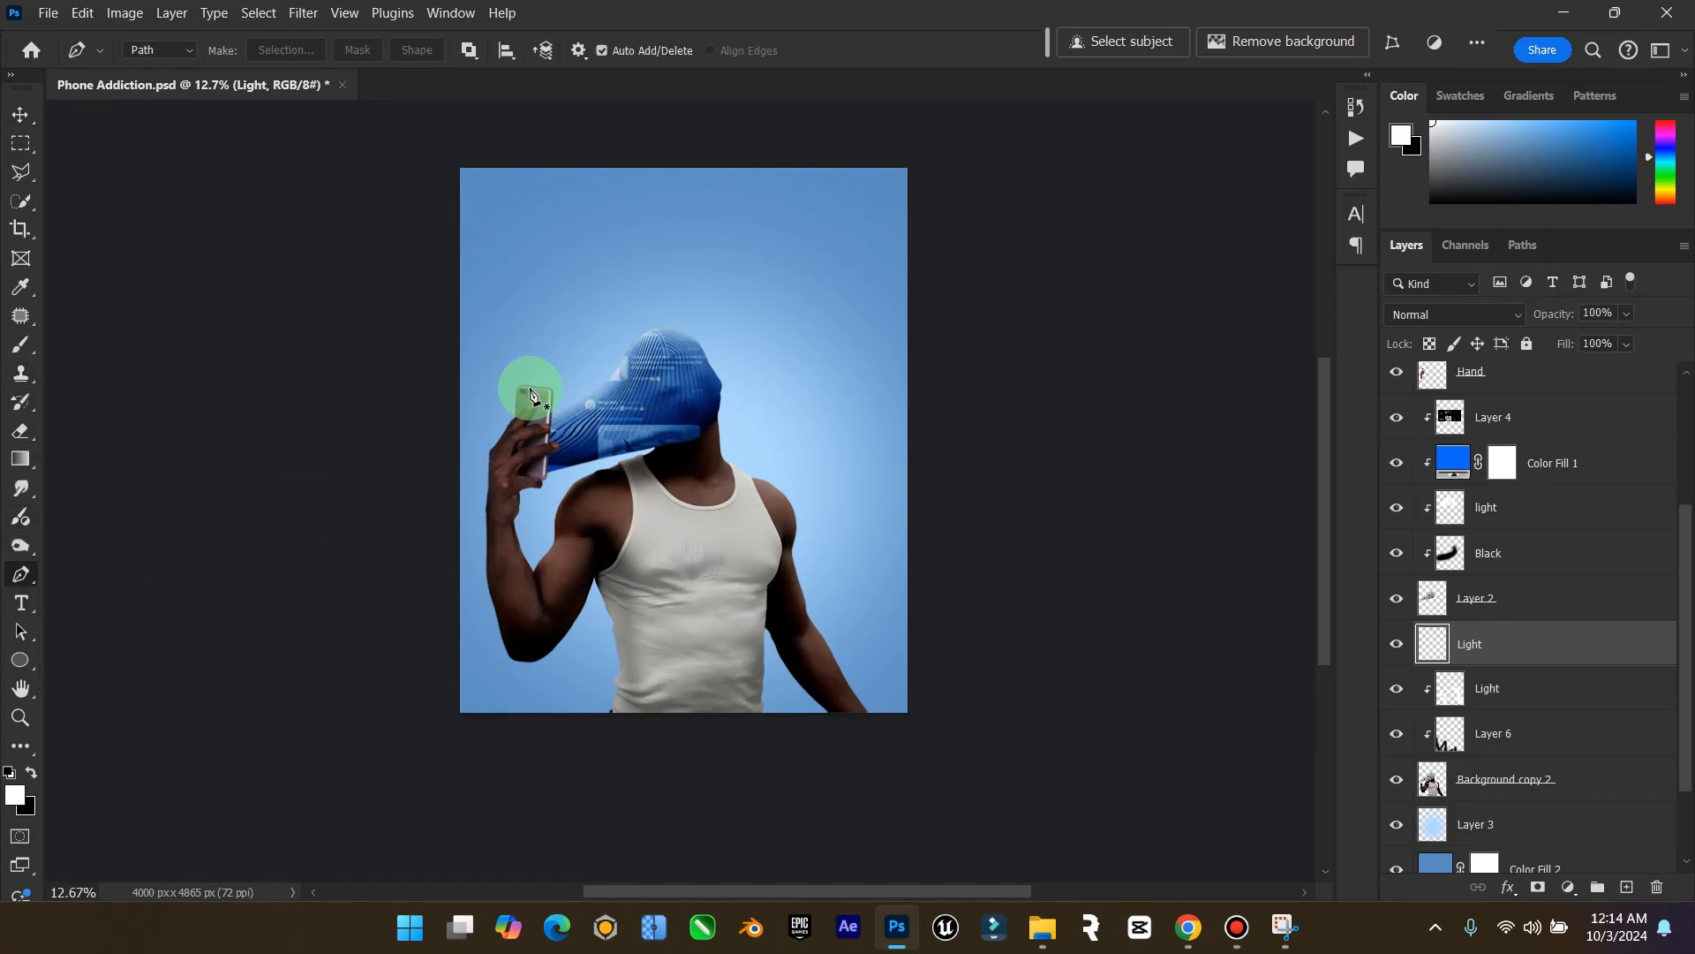
drag(545, 383, 600, 325)
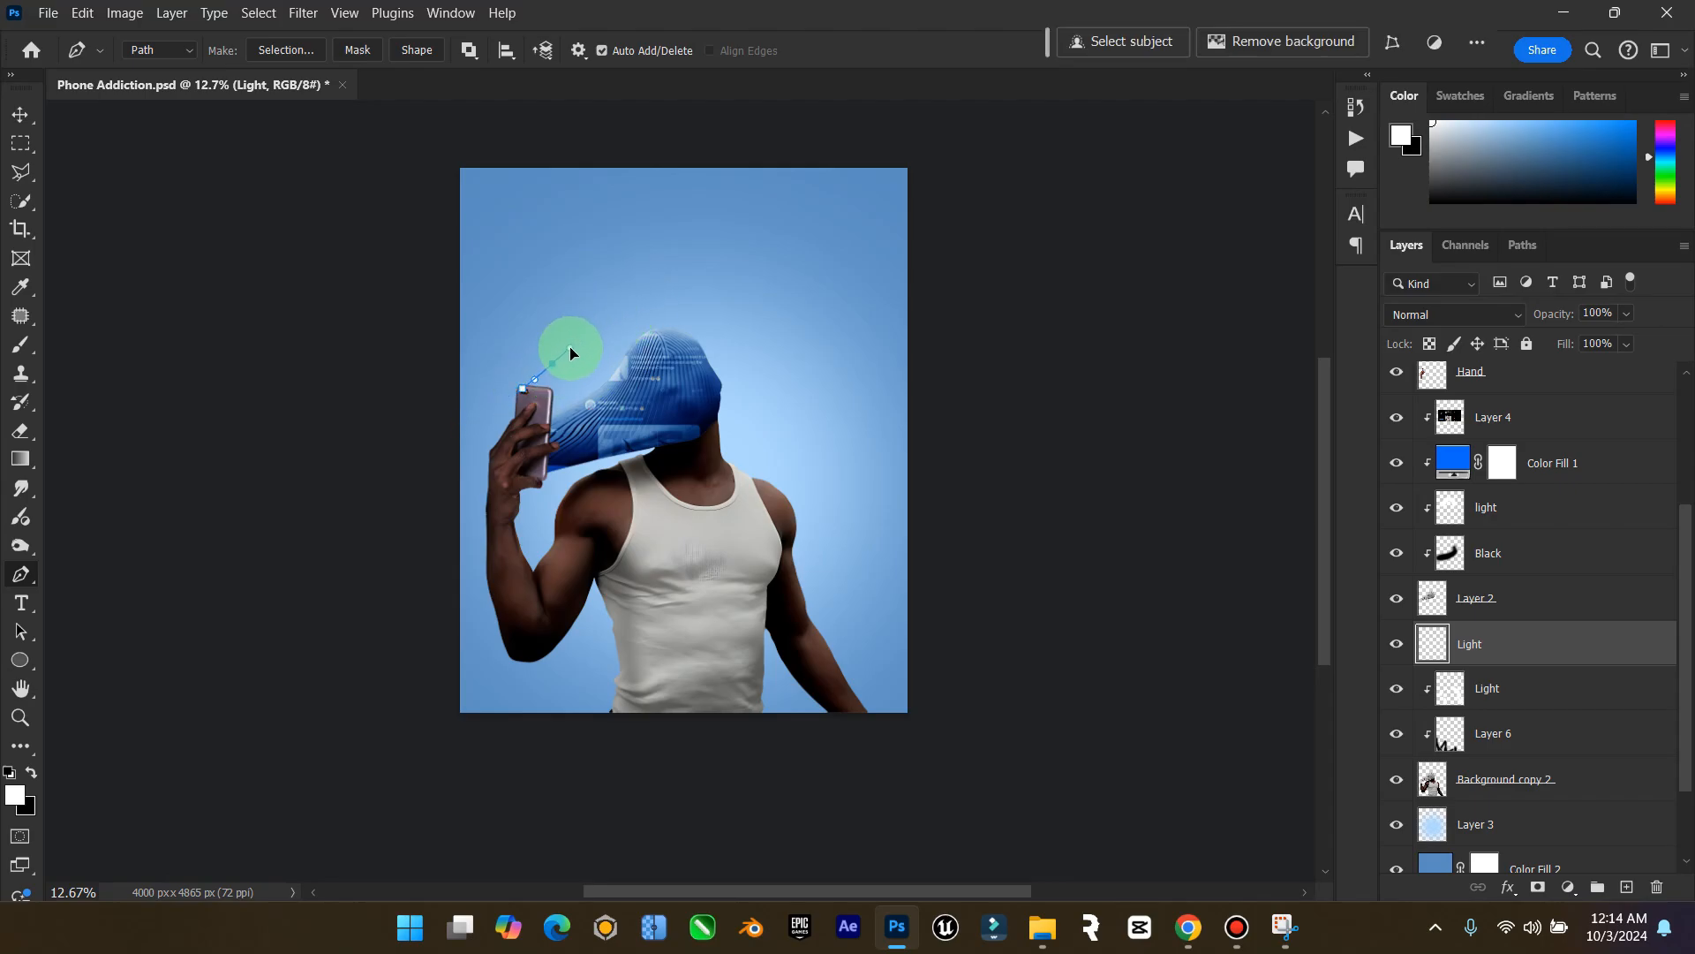
click(628, 313)
click(694, 438)
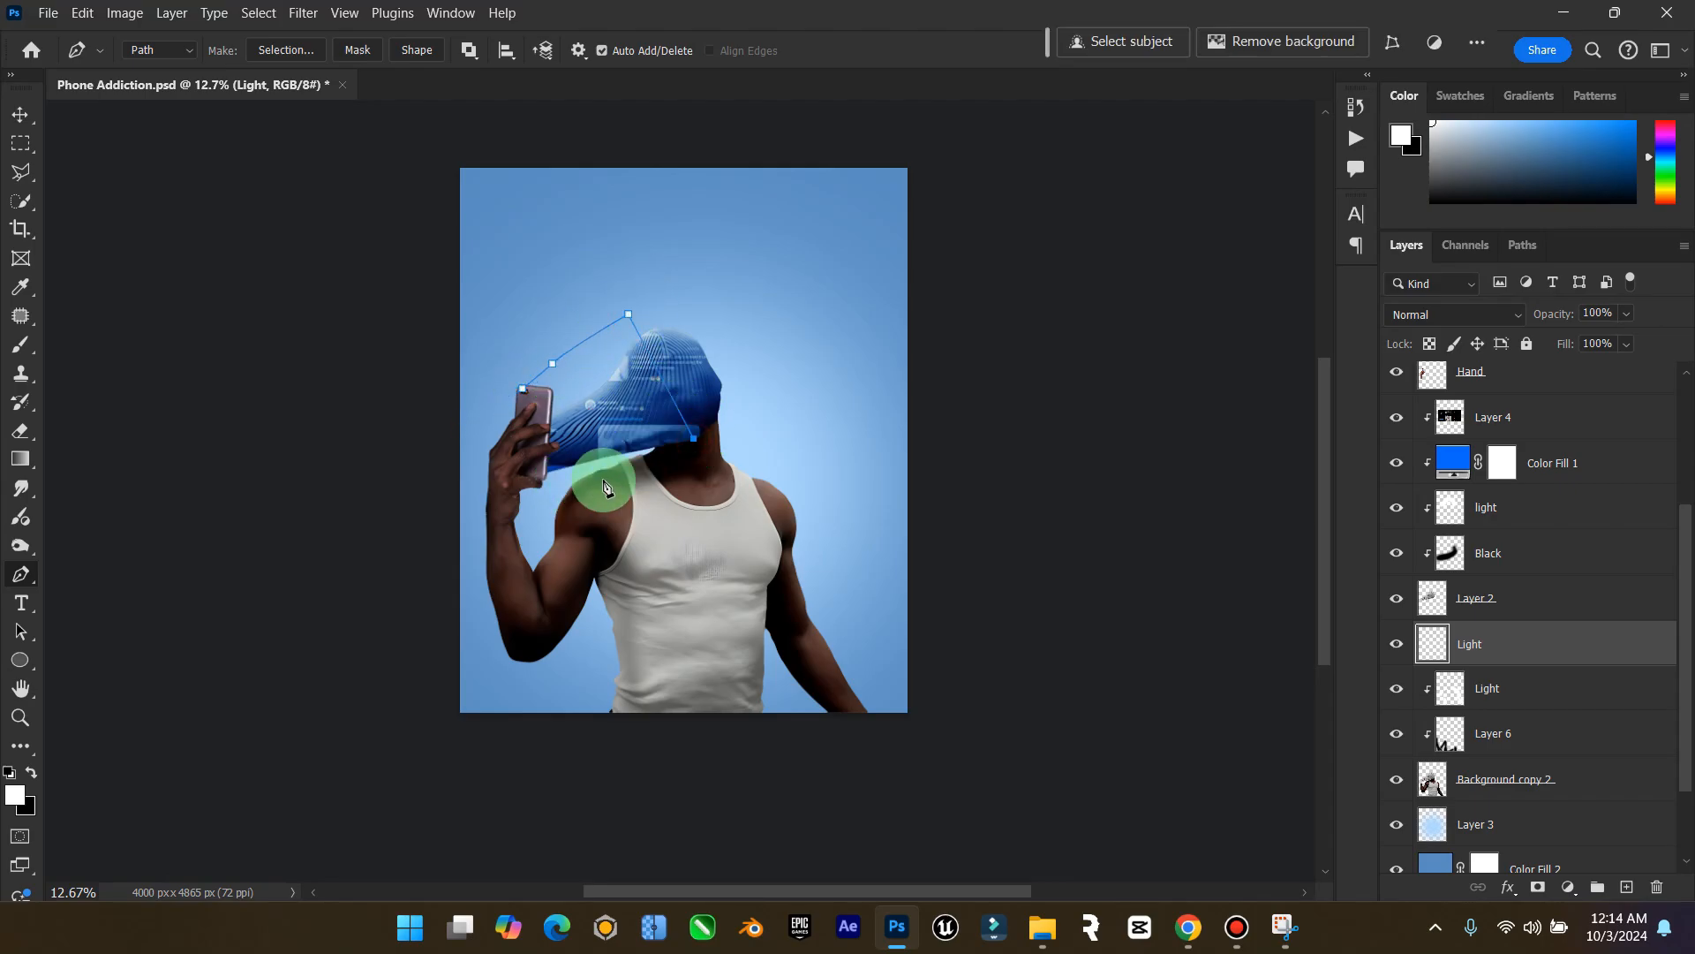
click(540, 482)
click(520, 393)
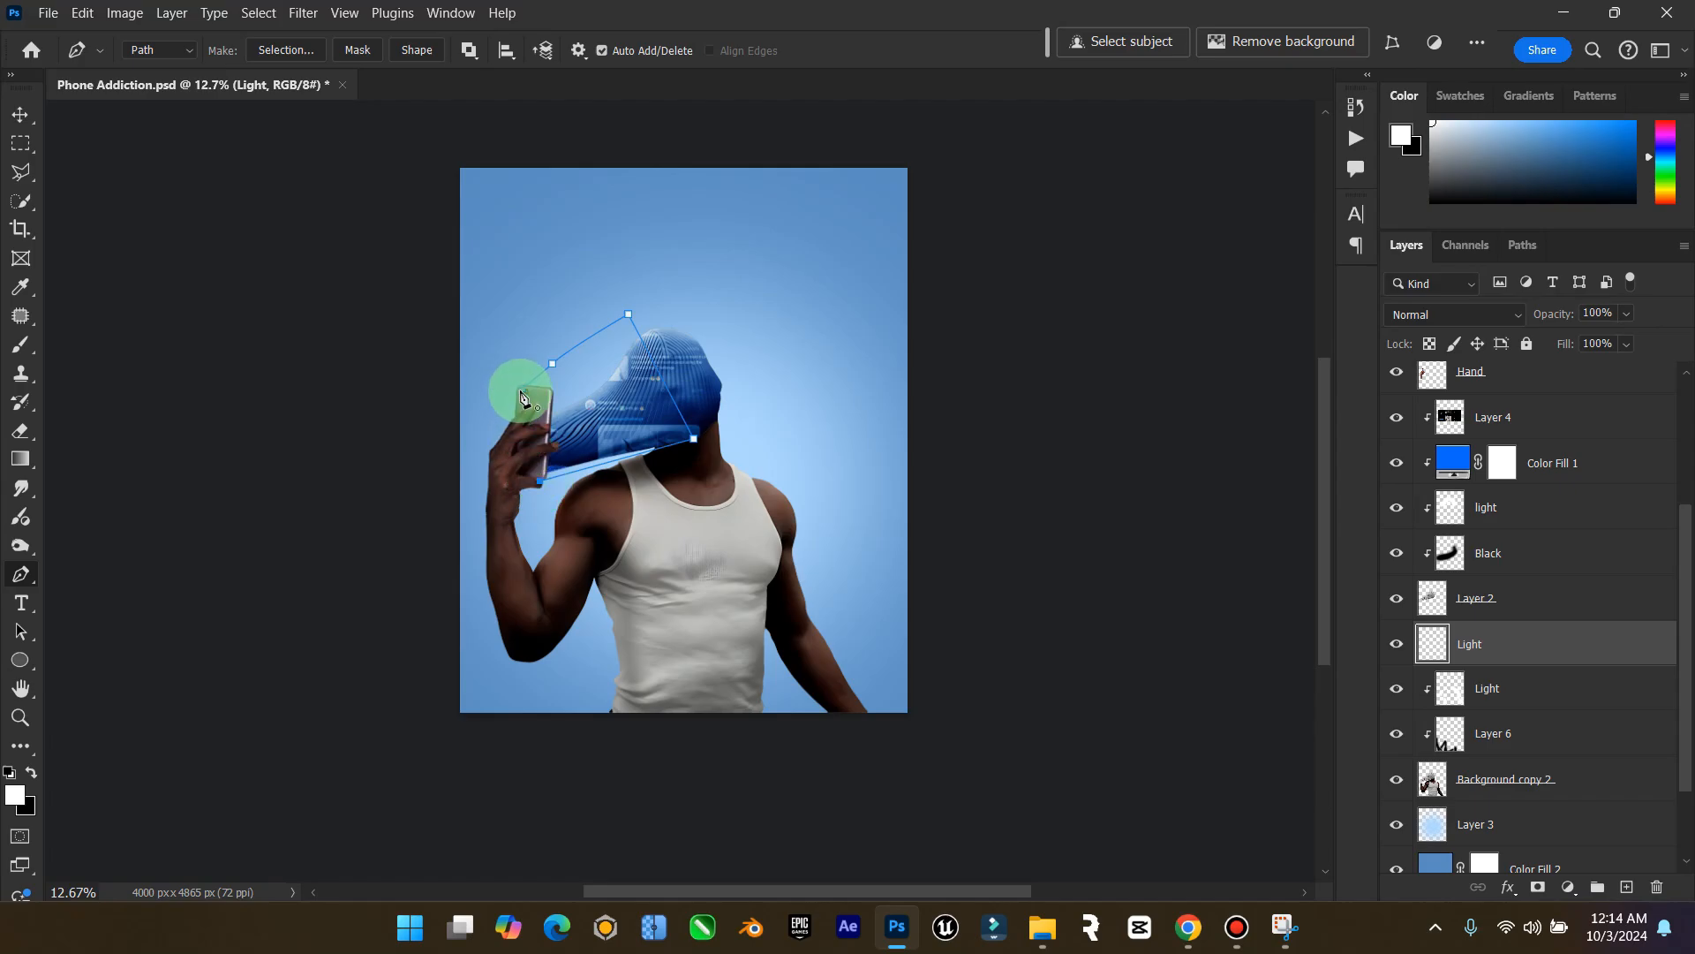
right_click(623, 404)
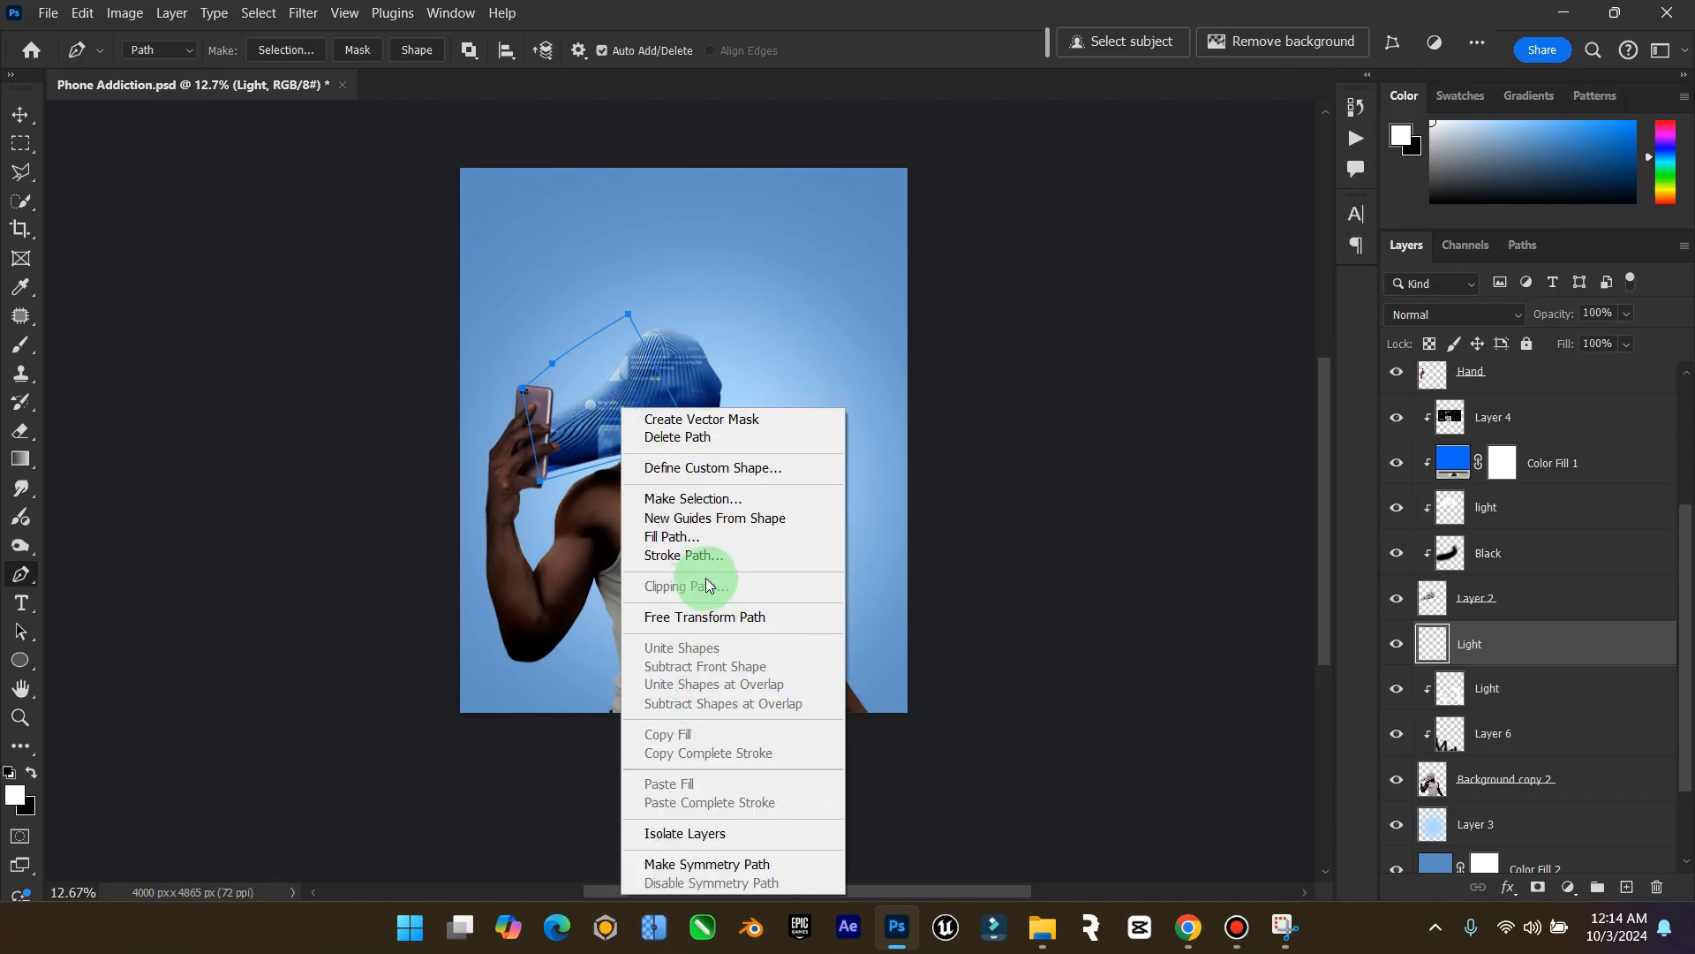
click(673, 536)
click(990, 204)
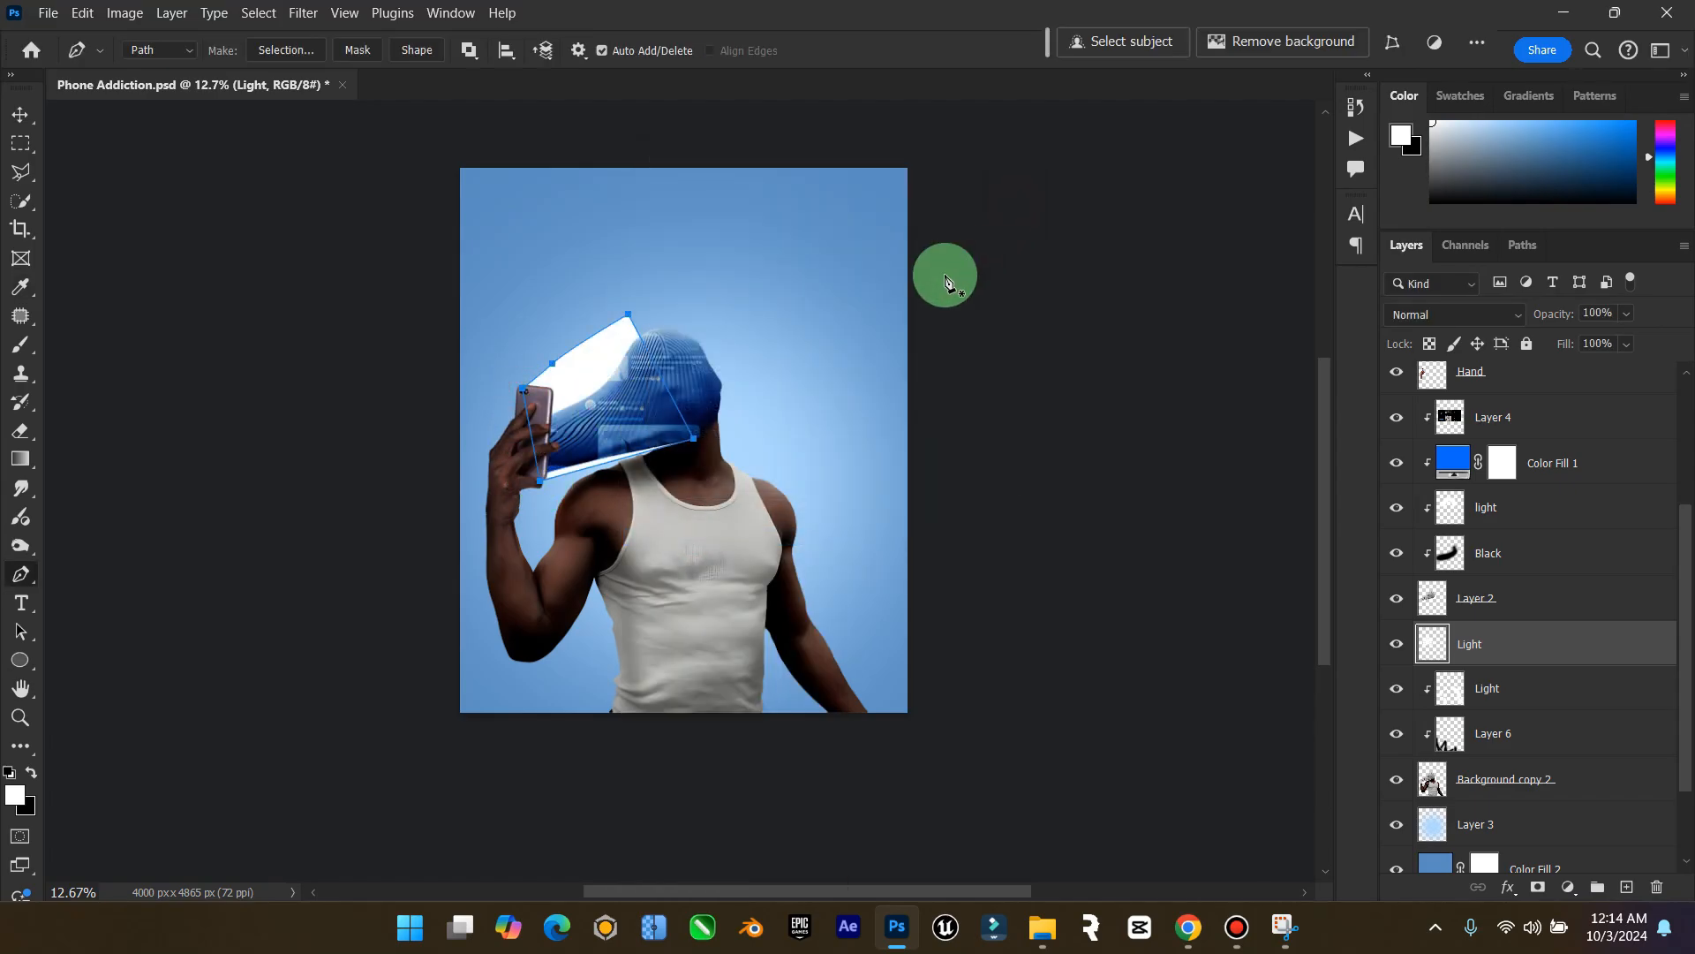
Delete the beam path and move the filled Light layer directly below the Hand layer
right_click(942, 274)
right_click(529, 385)
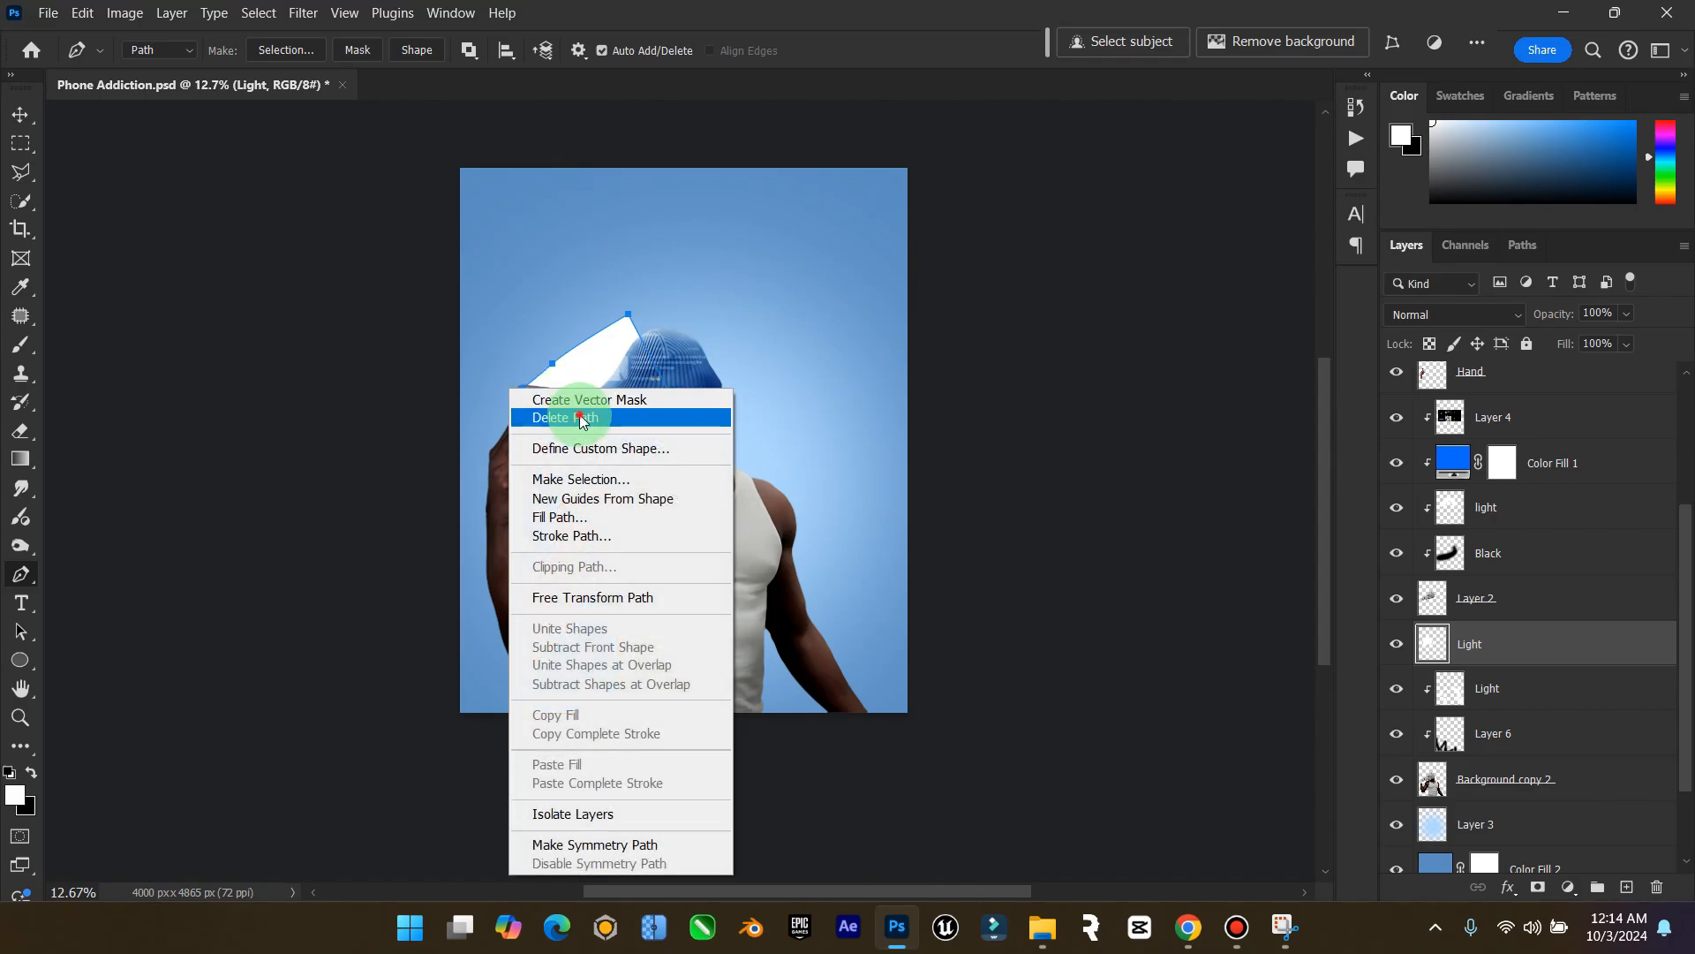
click(560, 415)
click(20, 115)
drag(1498, 628, 1514, 408)
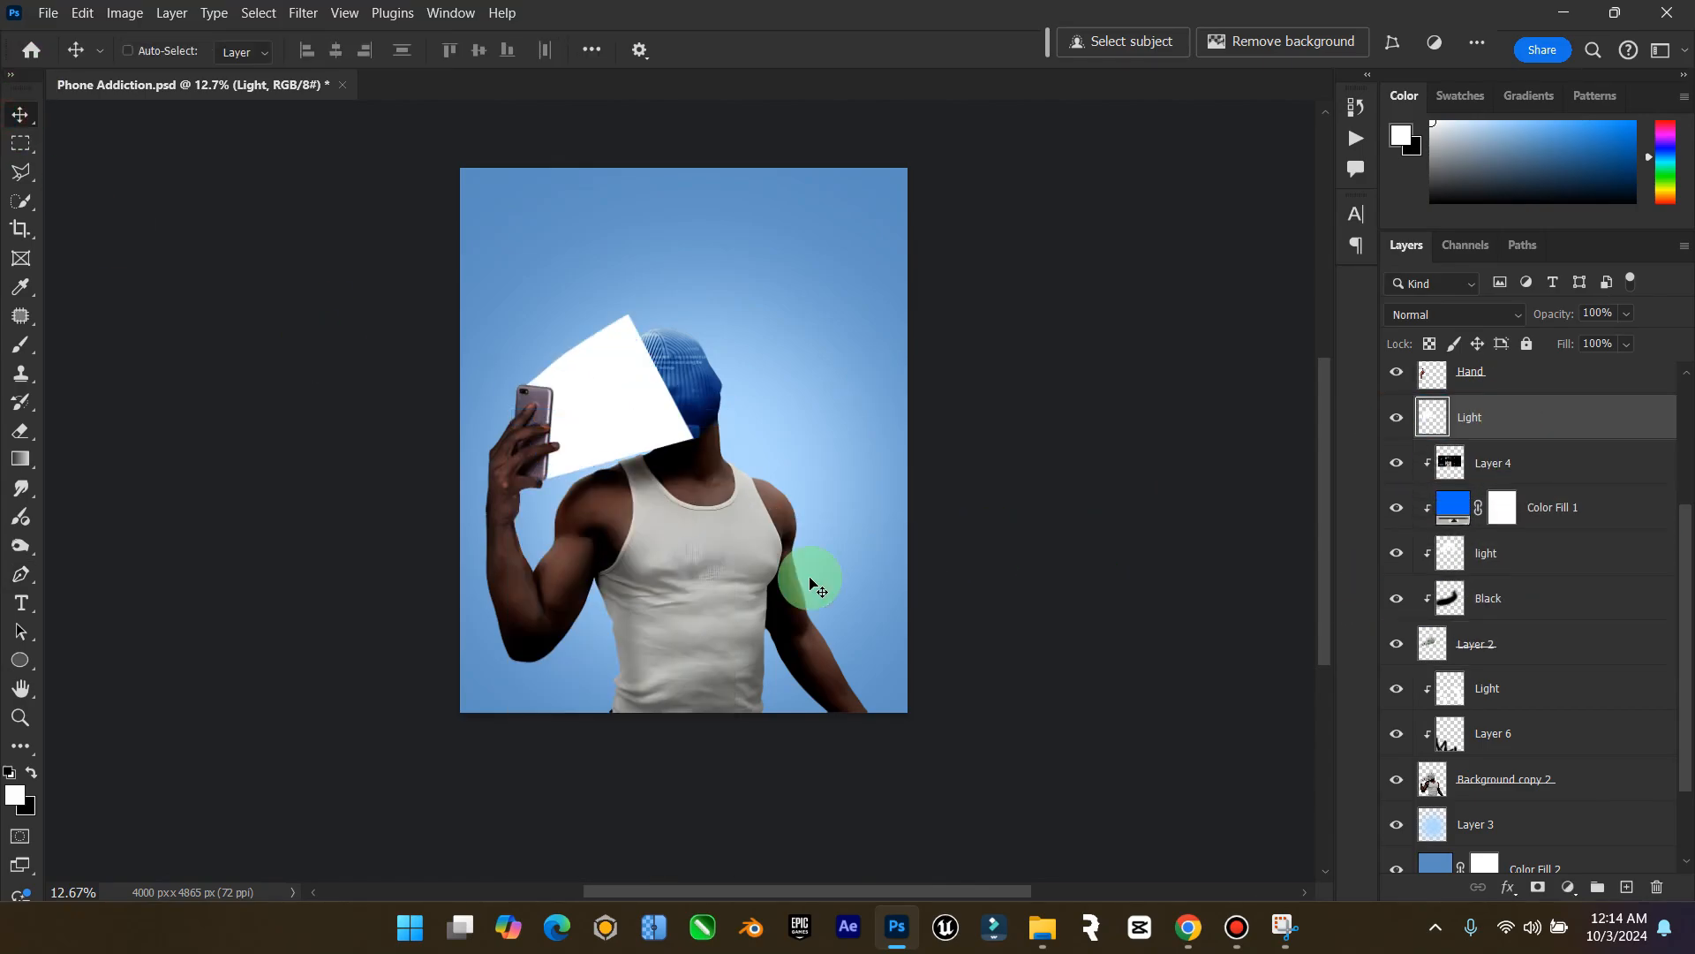
Apply a Motion Blur to the white beam with an angle of 29° and a distance of 687 pixels
click(19, 717)
drag(656, 413, 545, 389)
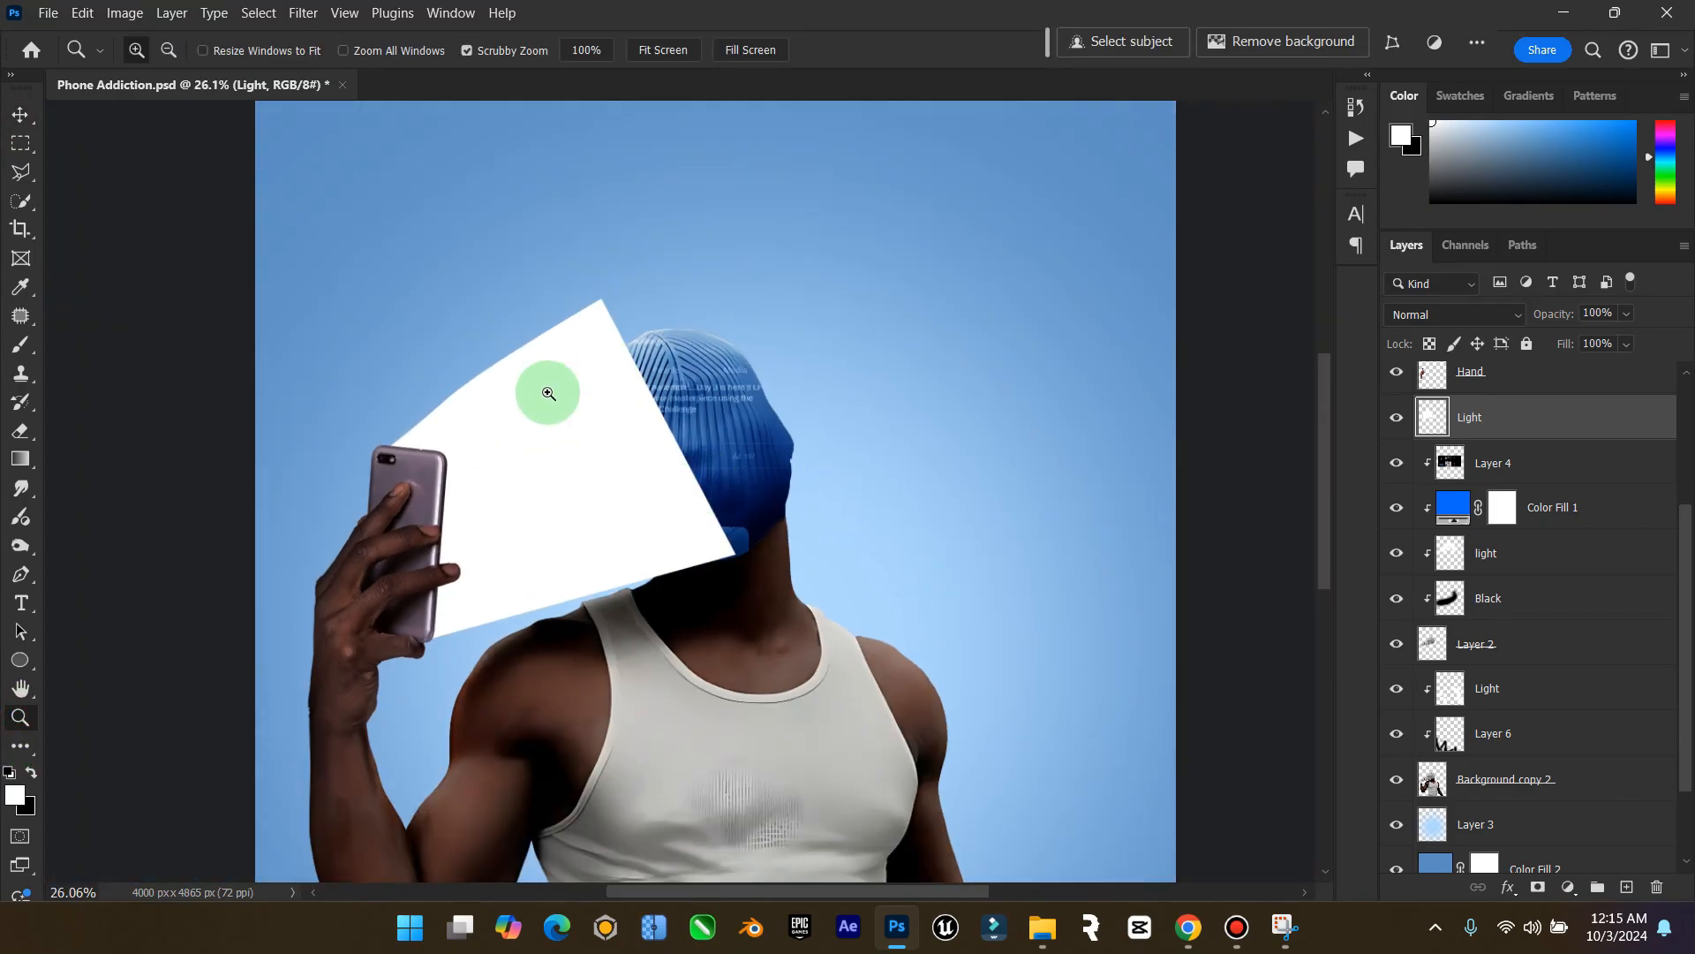
click(19, 115)
click(300, 17)
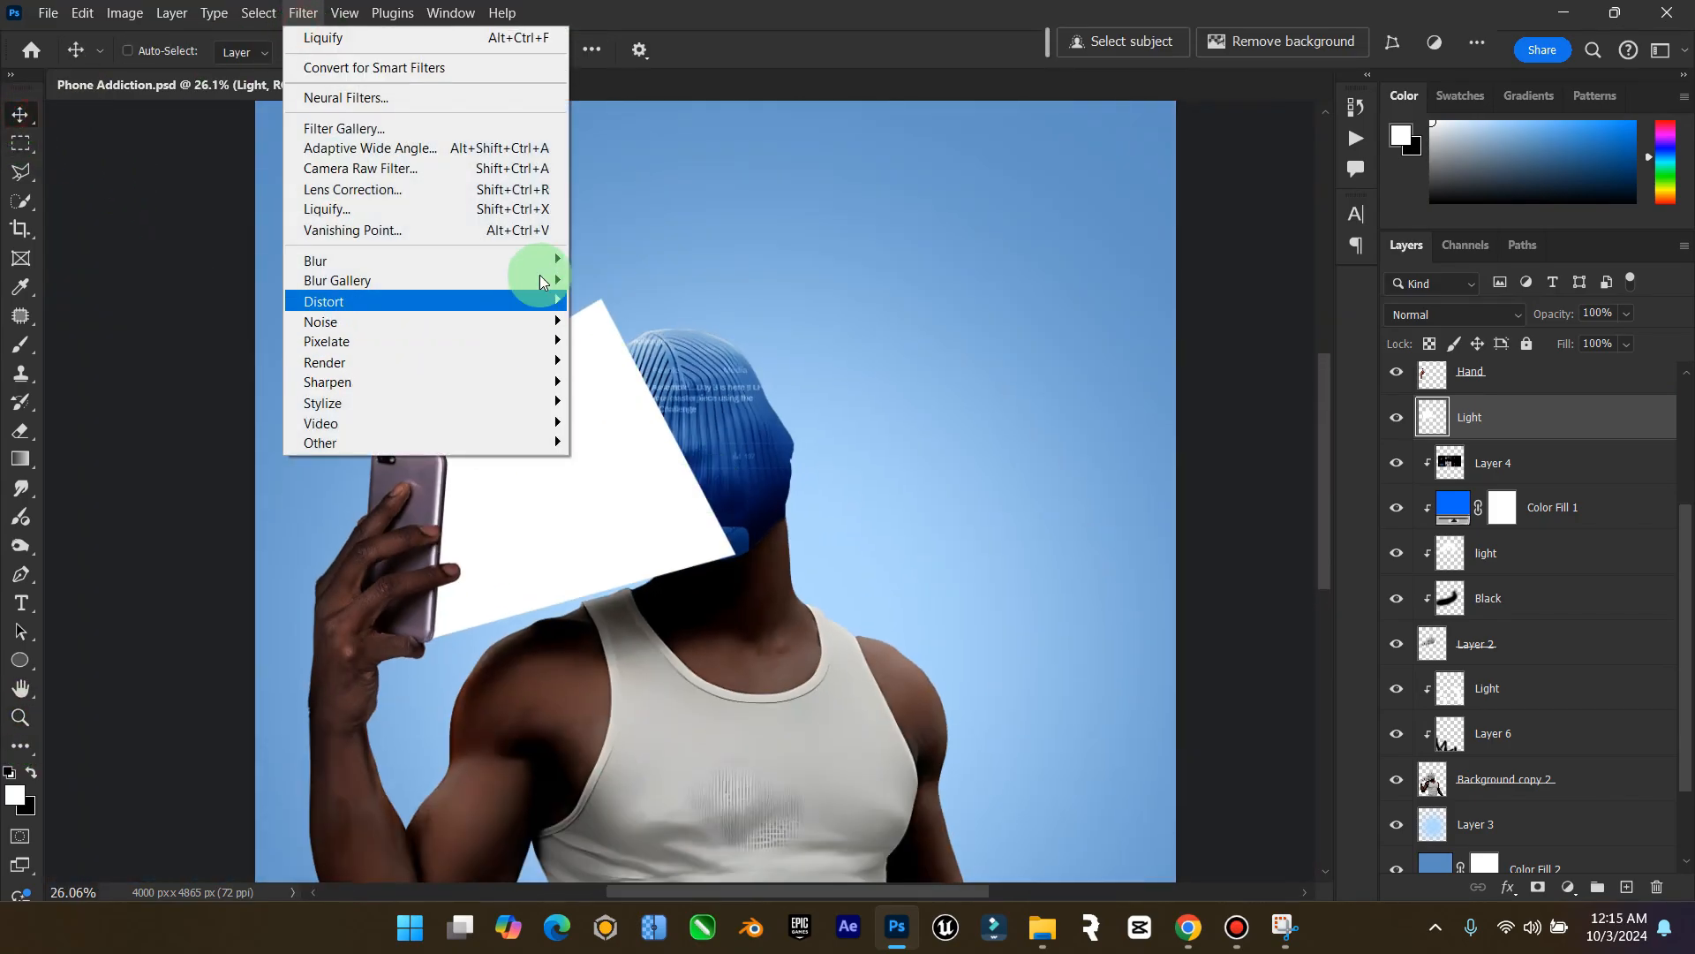
mouse_move(549, 261)
click(650, 391)
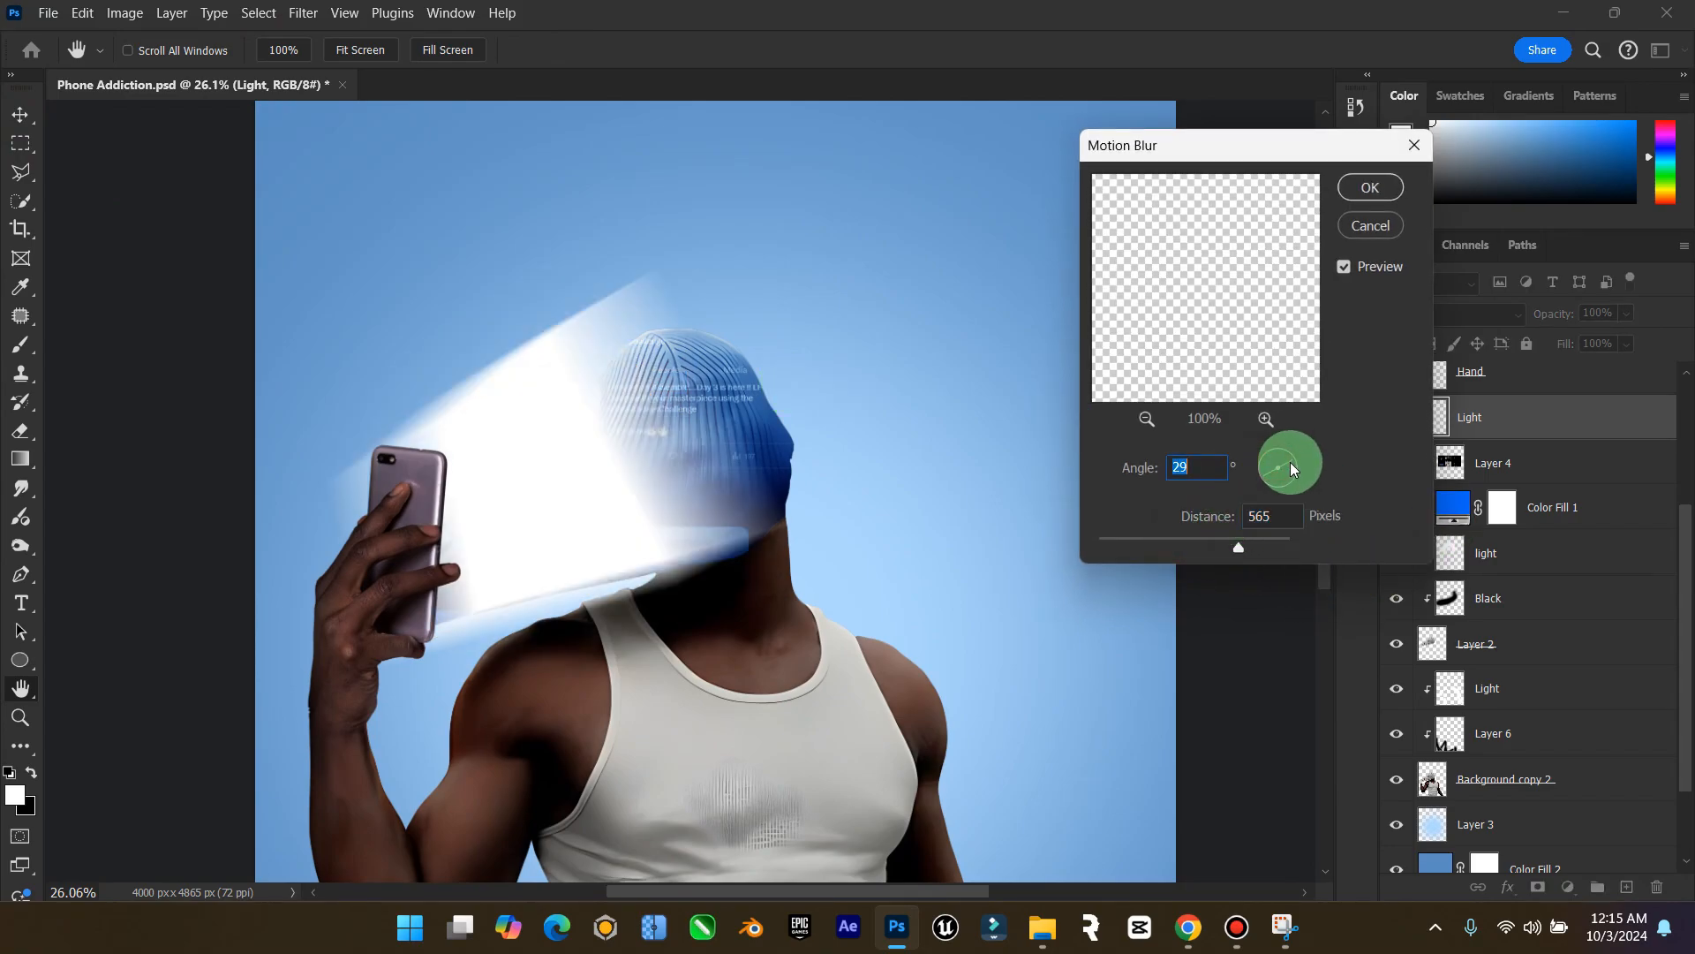
drag(1239, 549, 1243, 546)
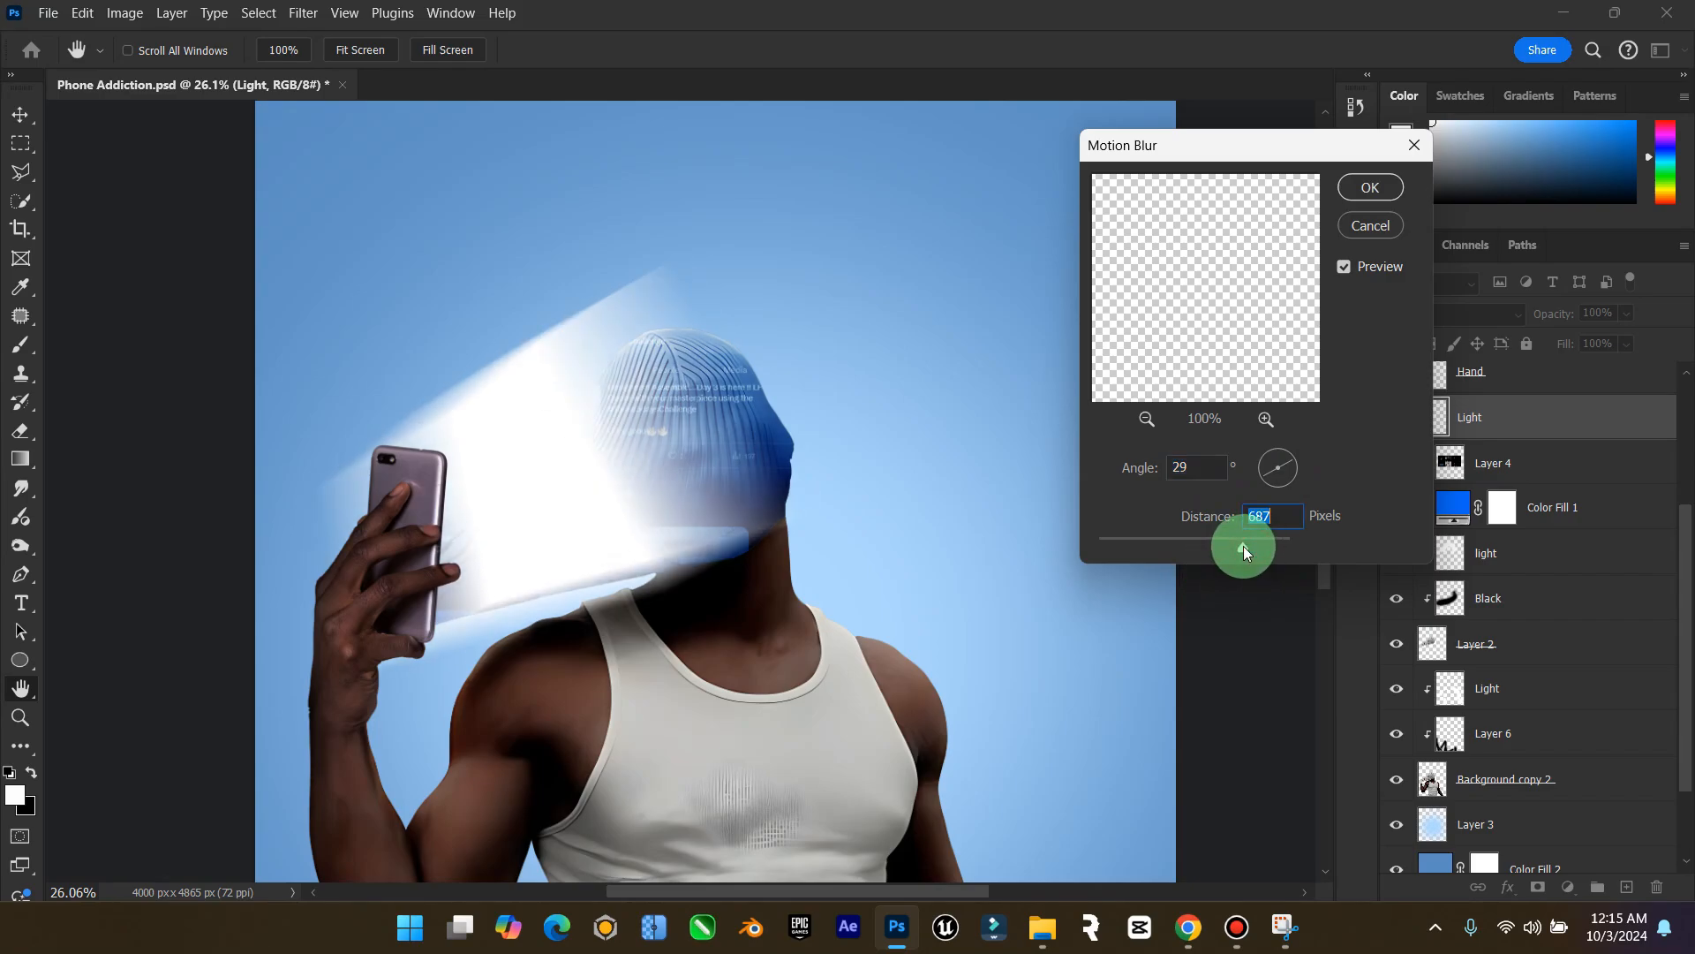
click(1372, 196)
Apply a Gaussian Blur with a radius of 78.4 pixels to the white beam
click(300, 13)
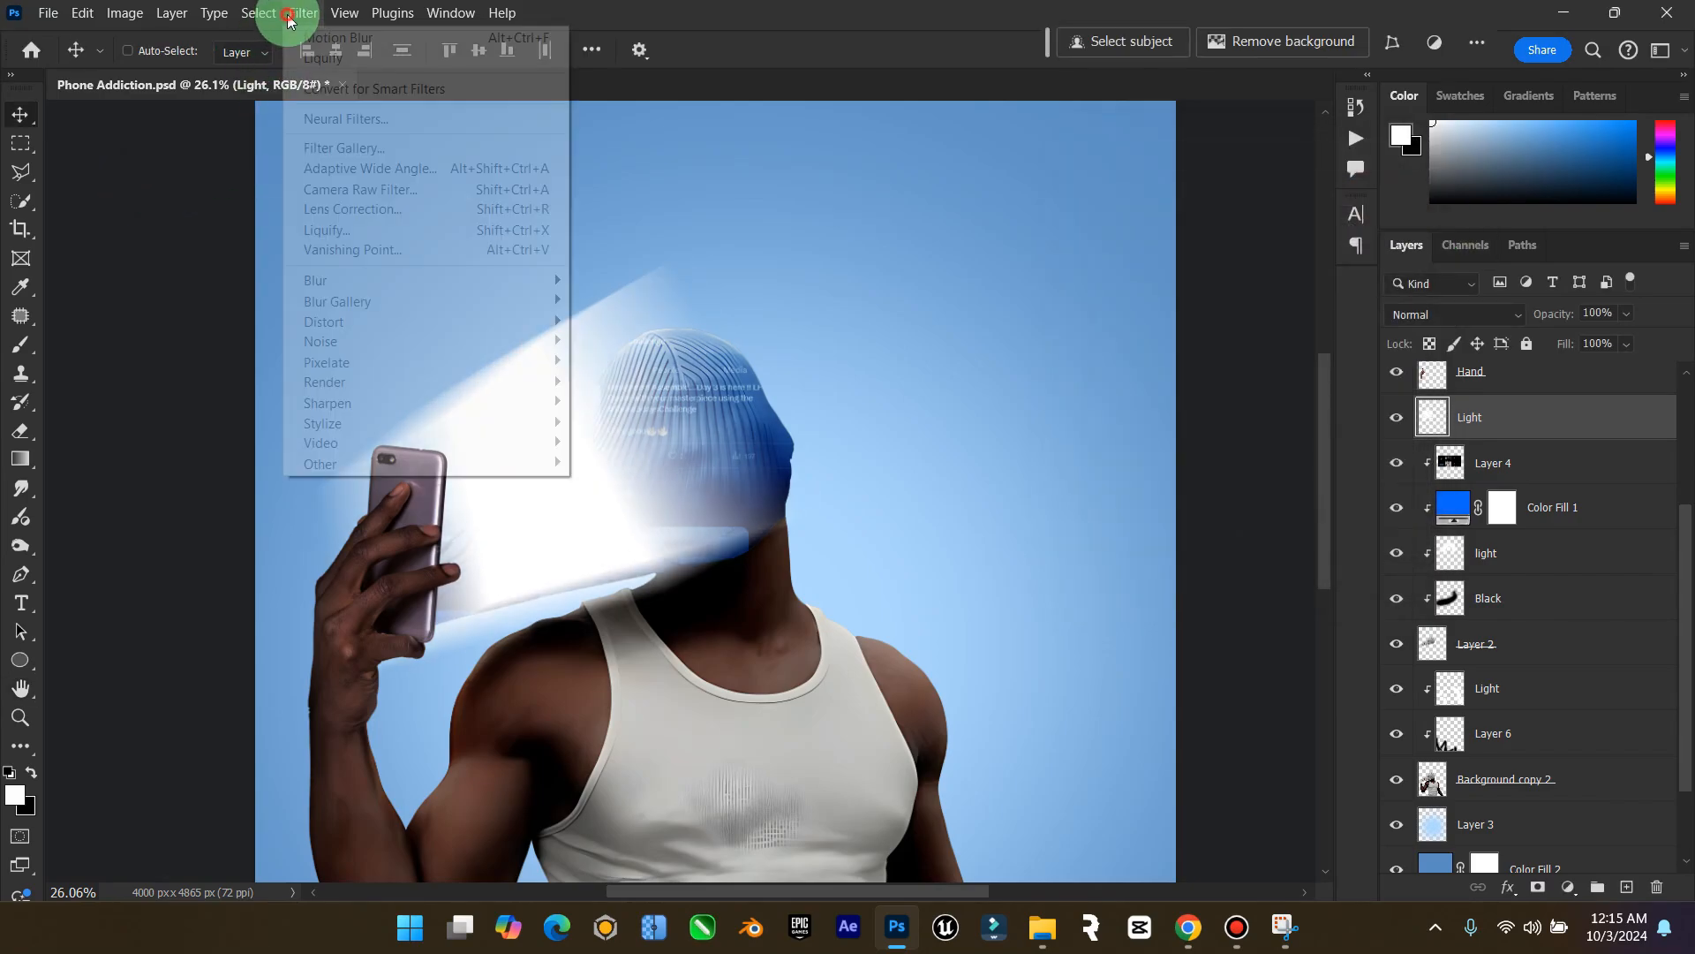
mouse_move(416, 283)
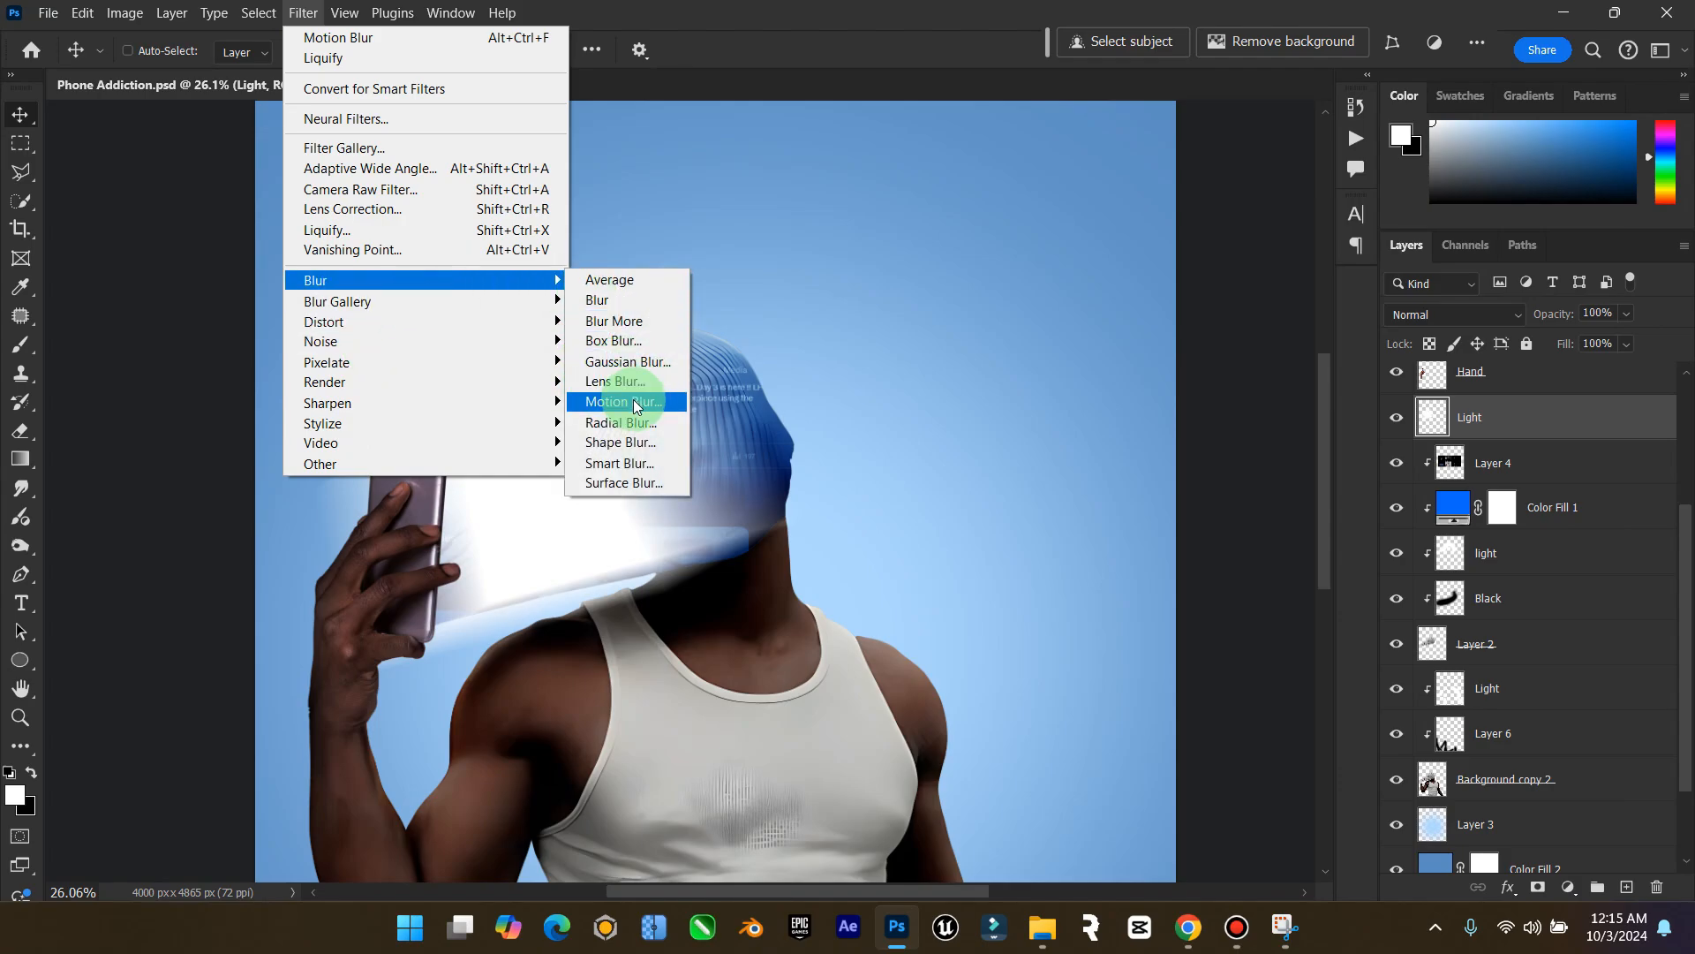
click(628, 362)
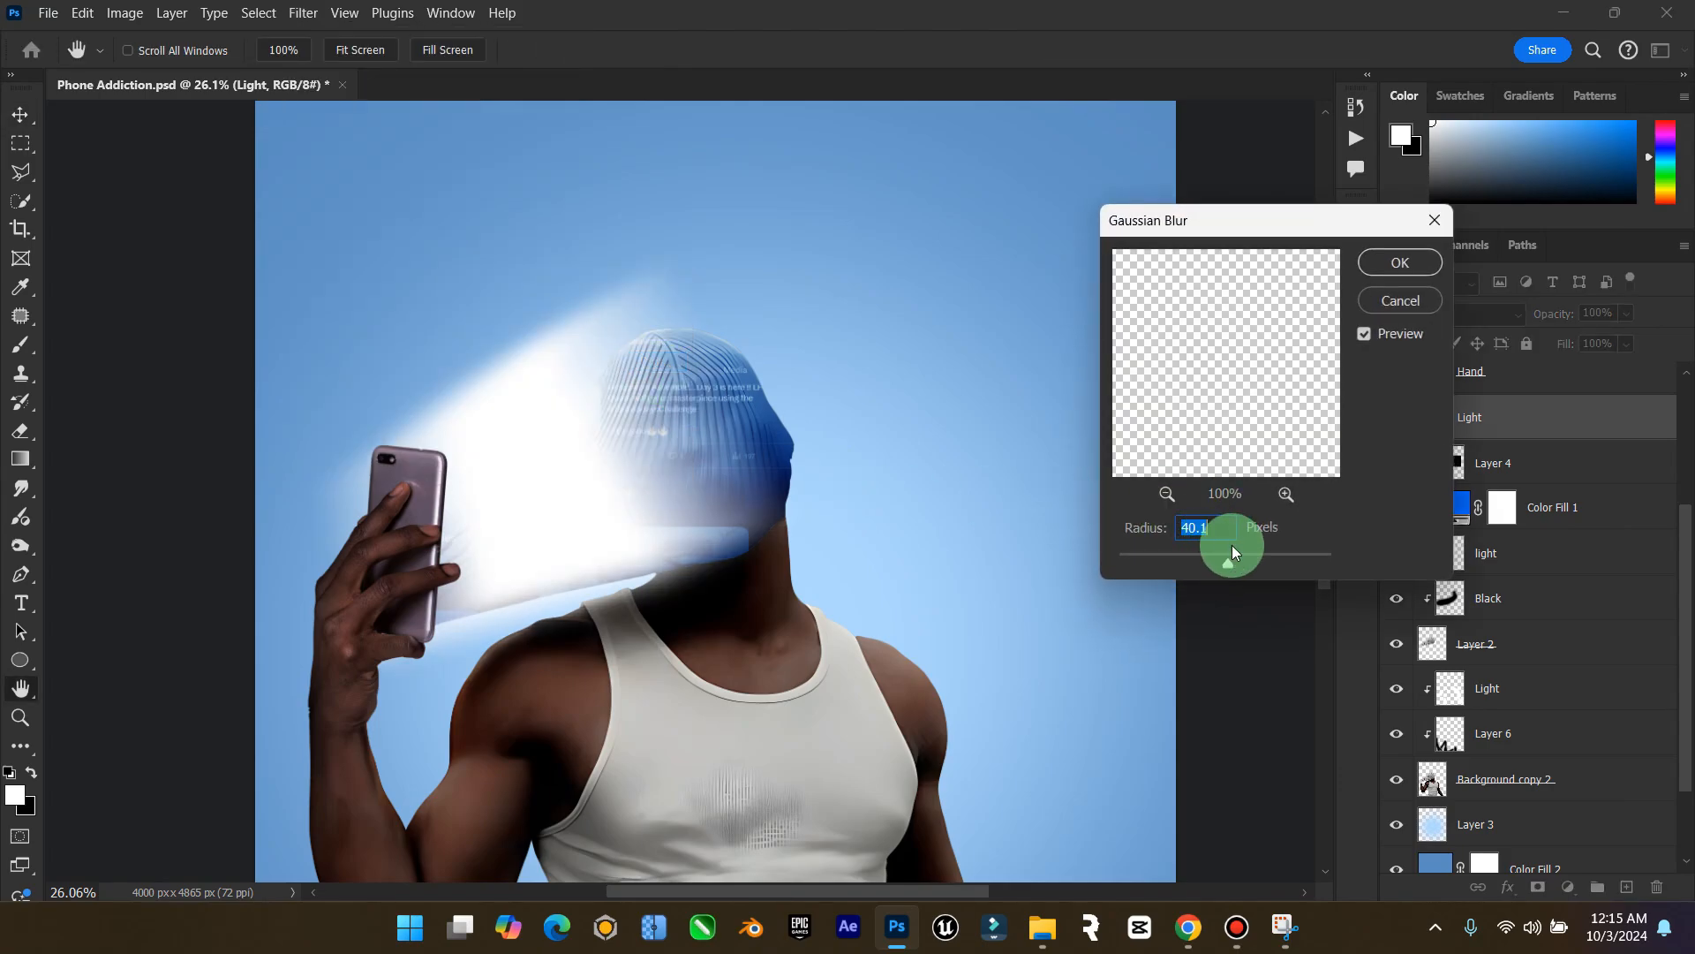
drag(1269, 563, 1248, 563)
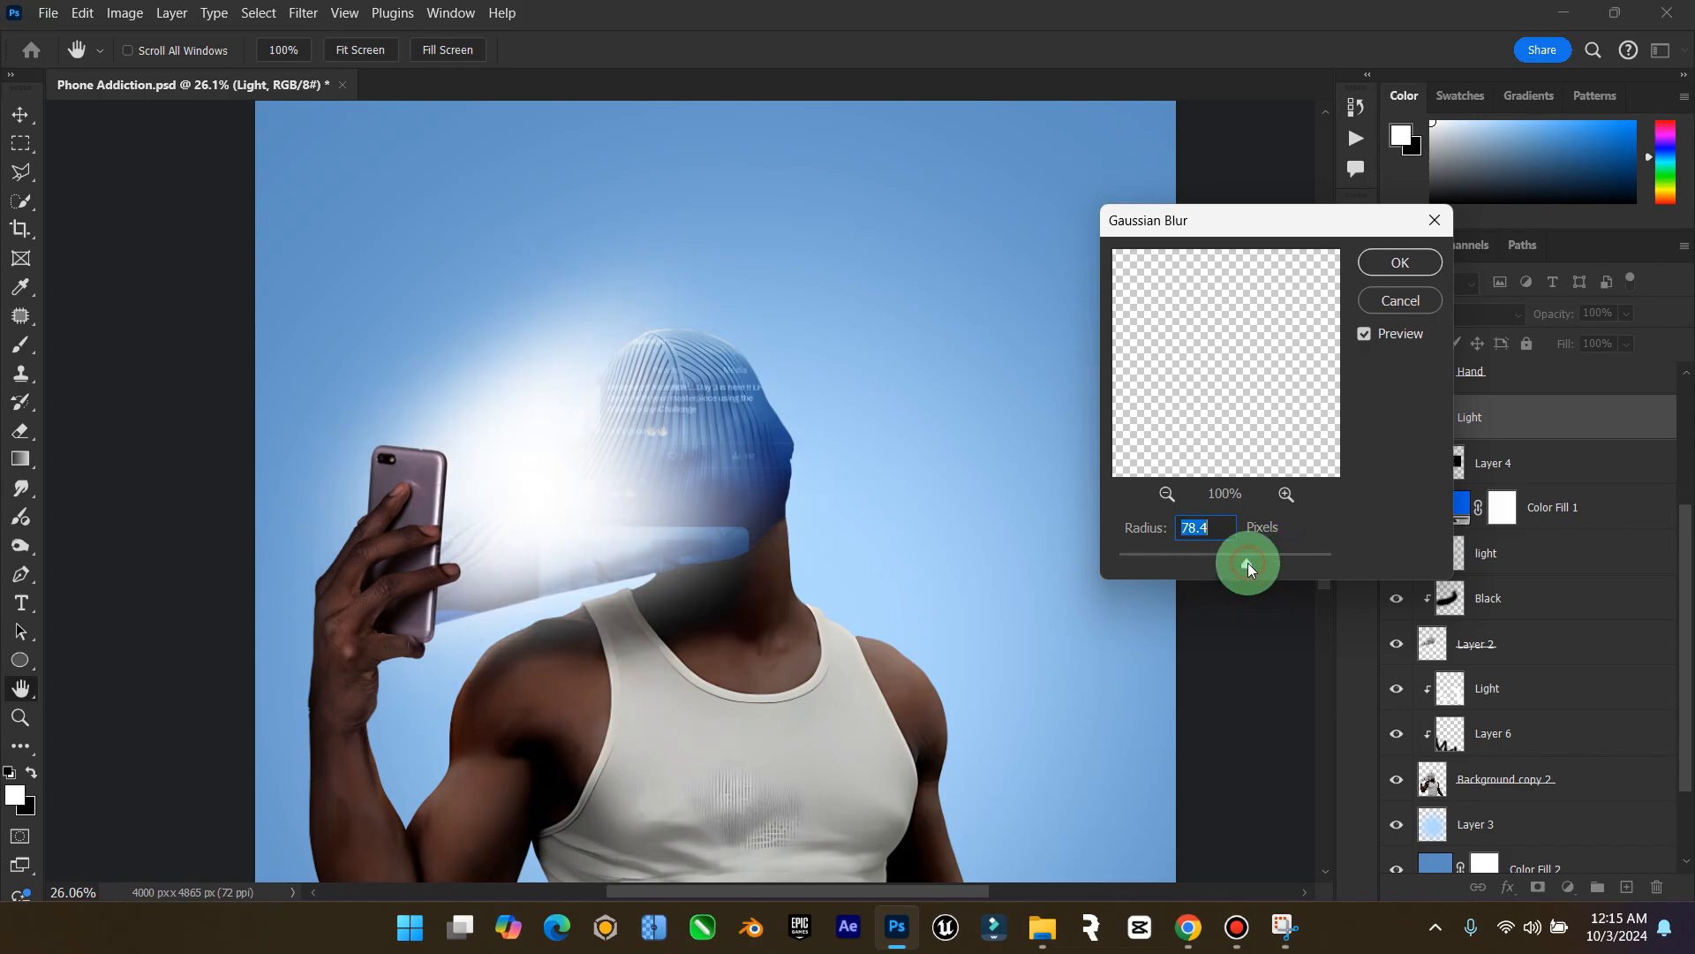
click(1401, 267)
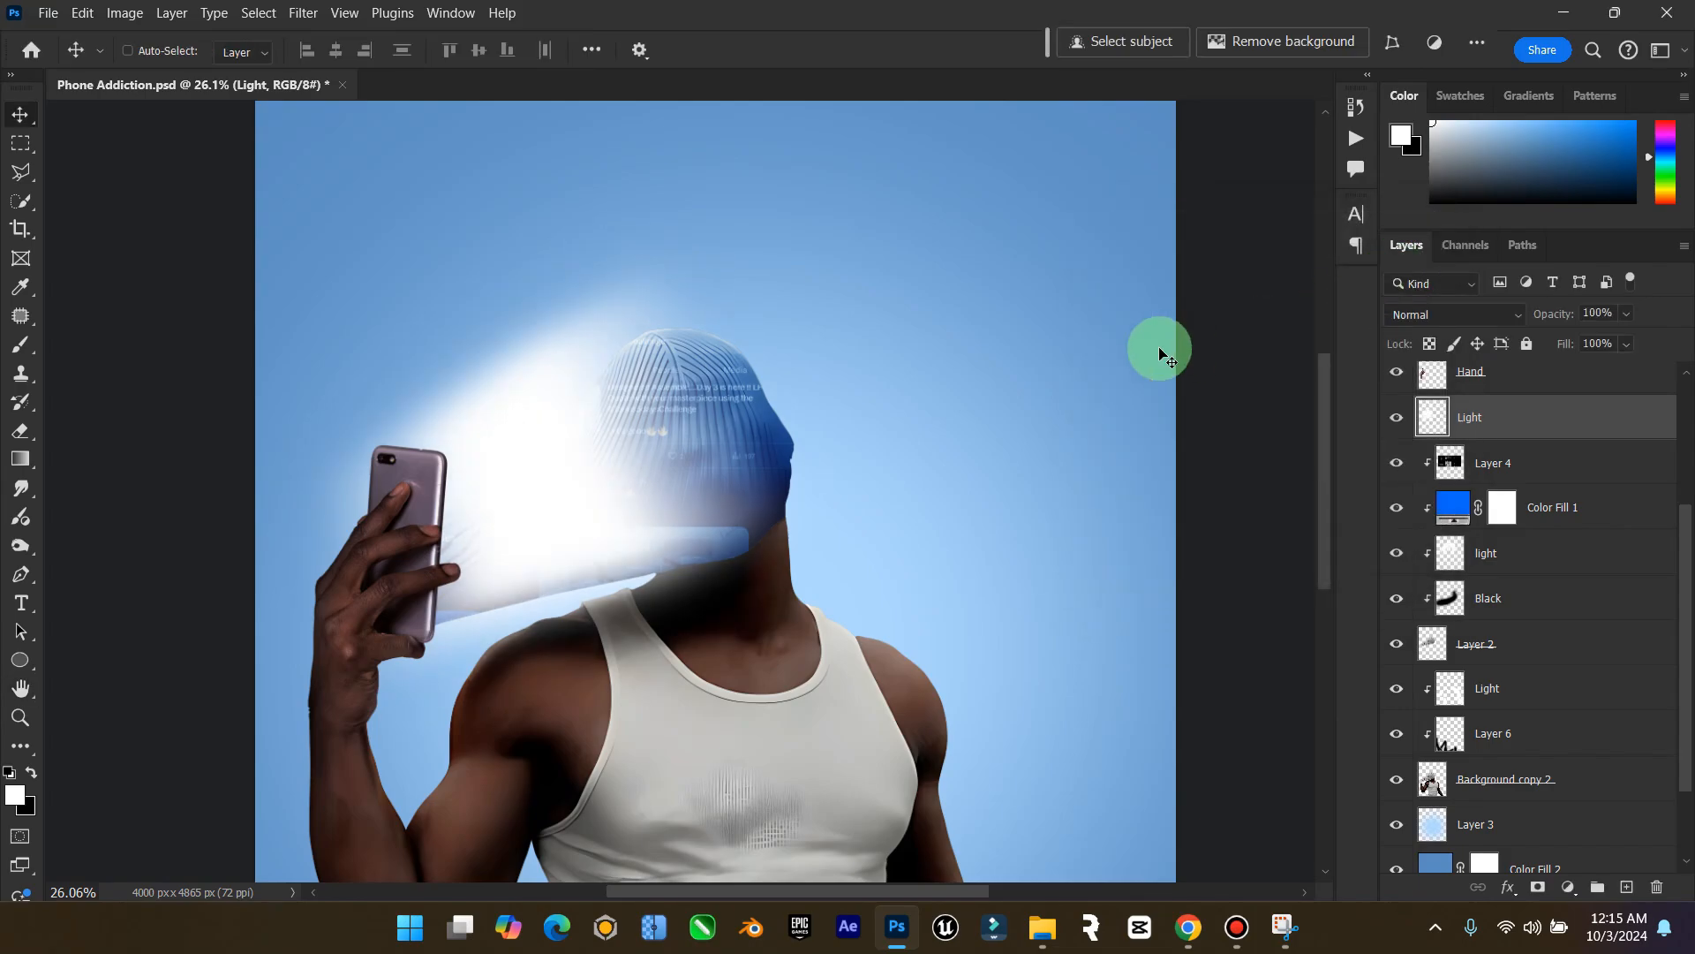
Scale the blurred beam to 82.68% and position it between the phone and the head
key(ctrl+t)
drag(823, 234, 774, 281)
drag(671, 440, 684, 438)
drag(804, 703, 738, 693)
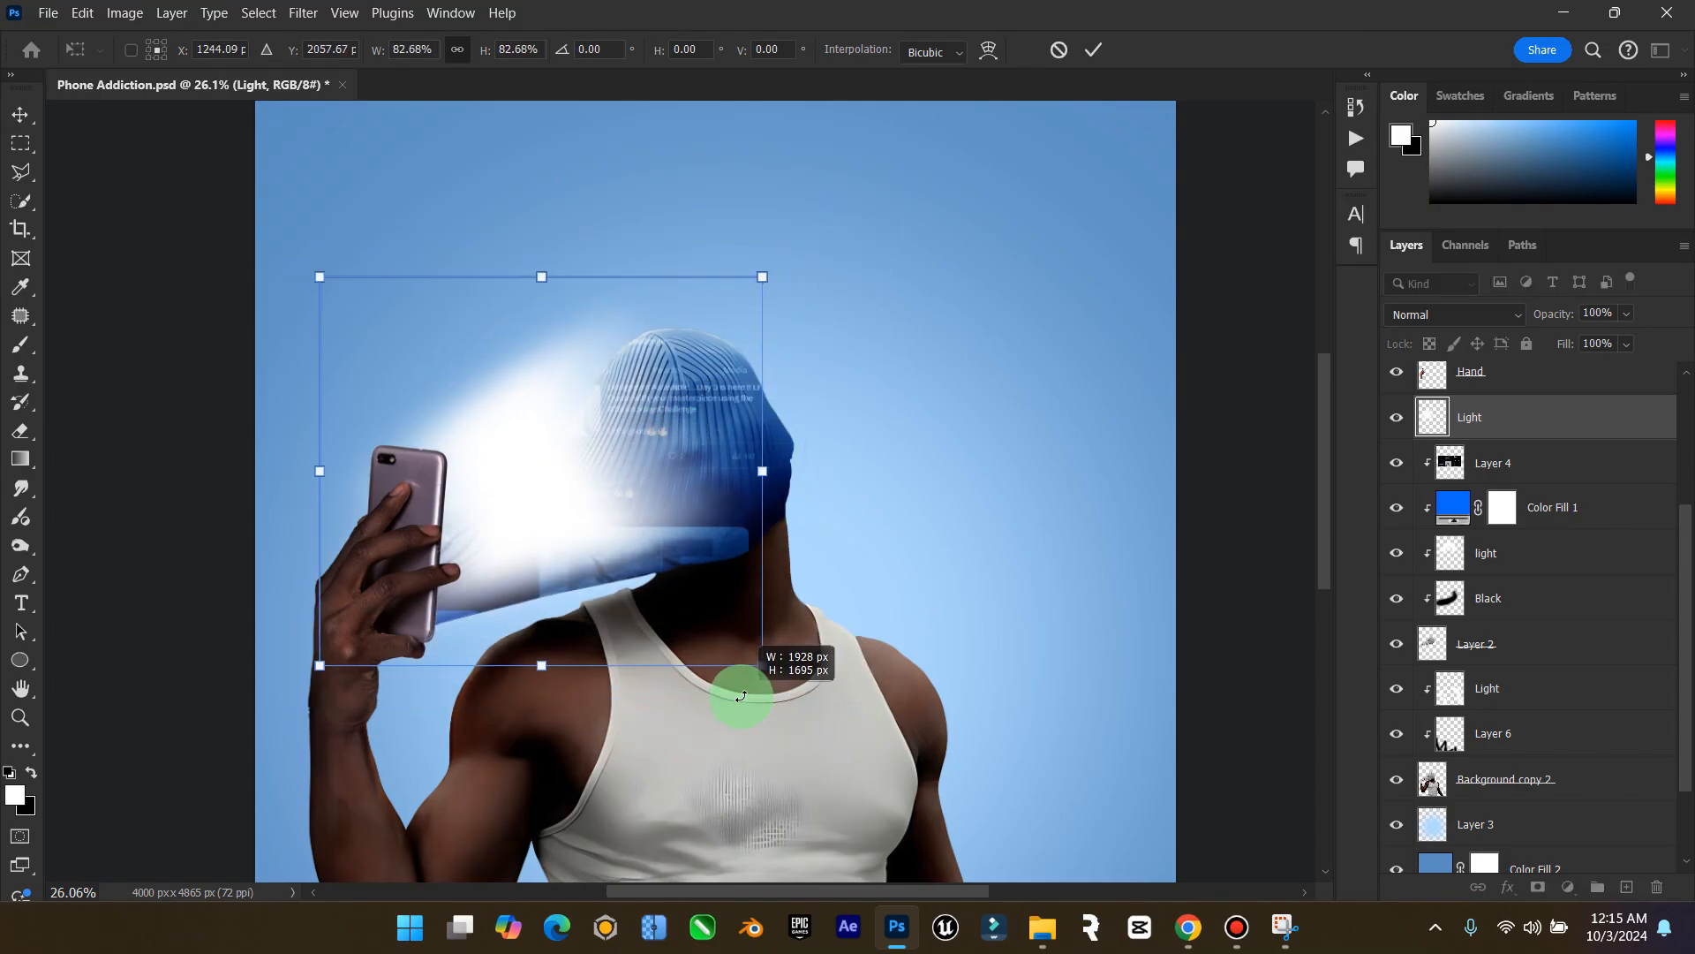
drag(593, 377, 612, 403)
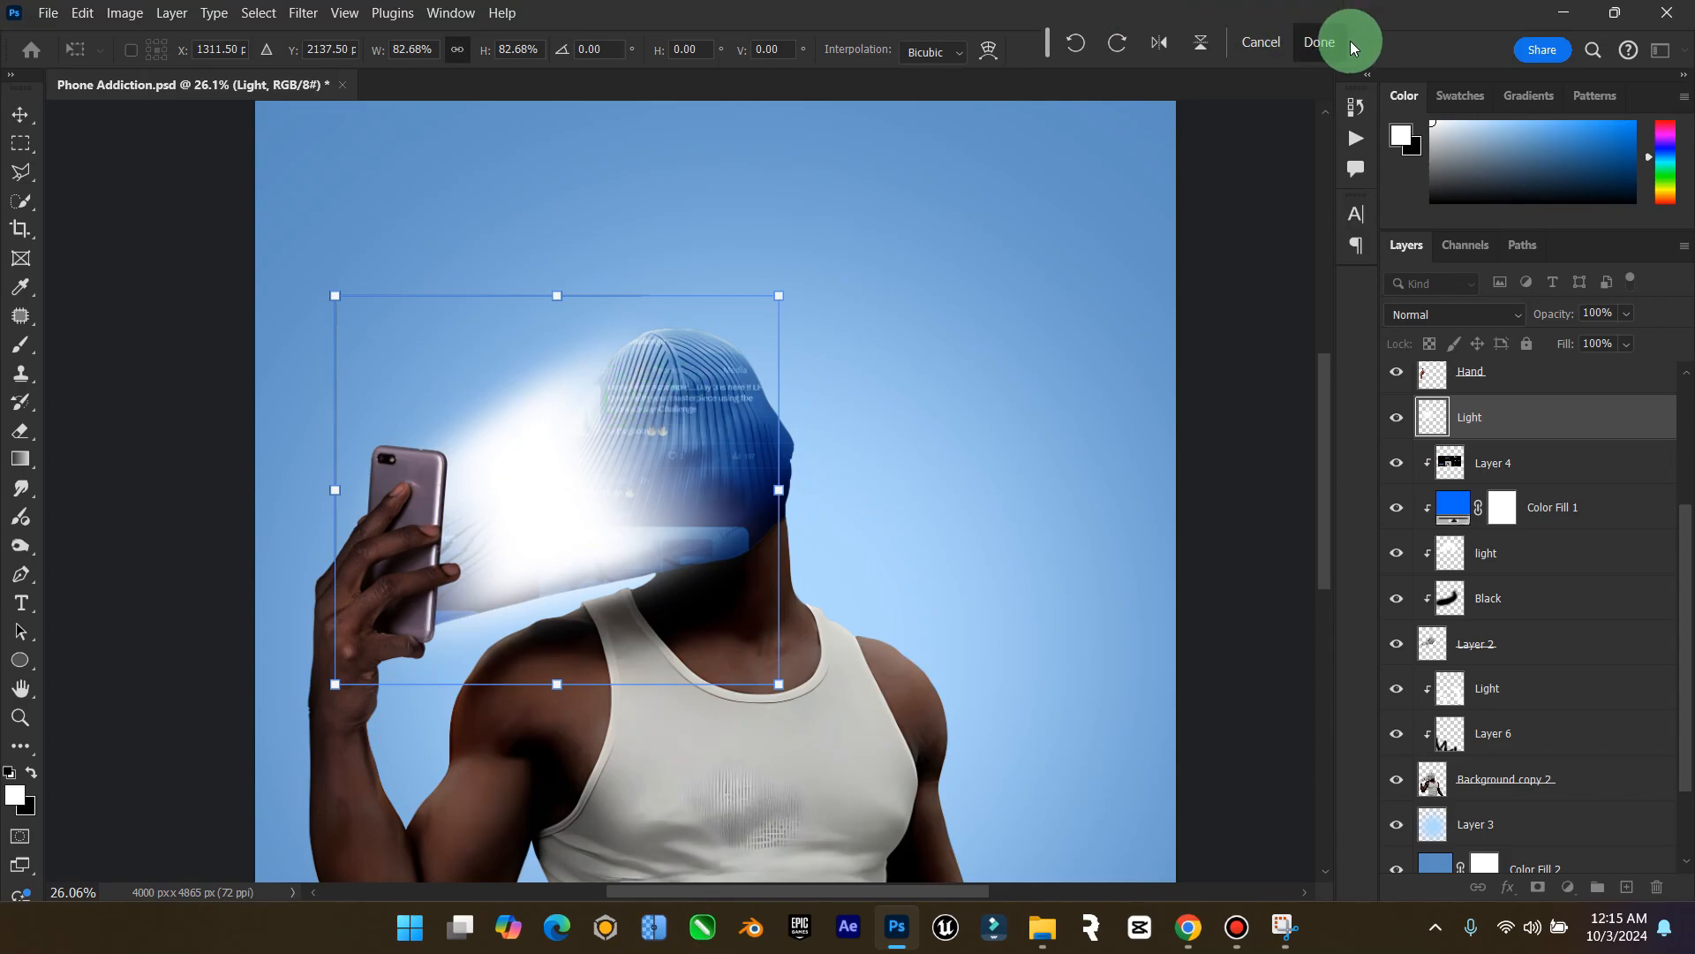
click(1320, 41)
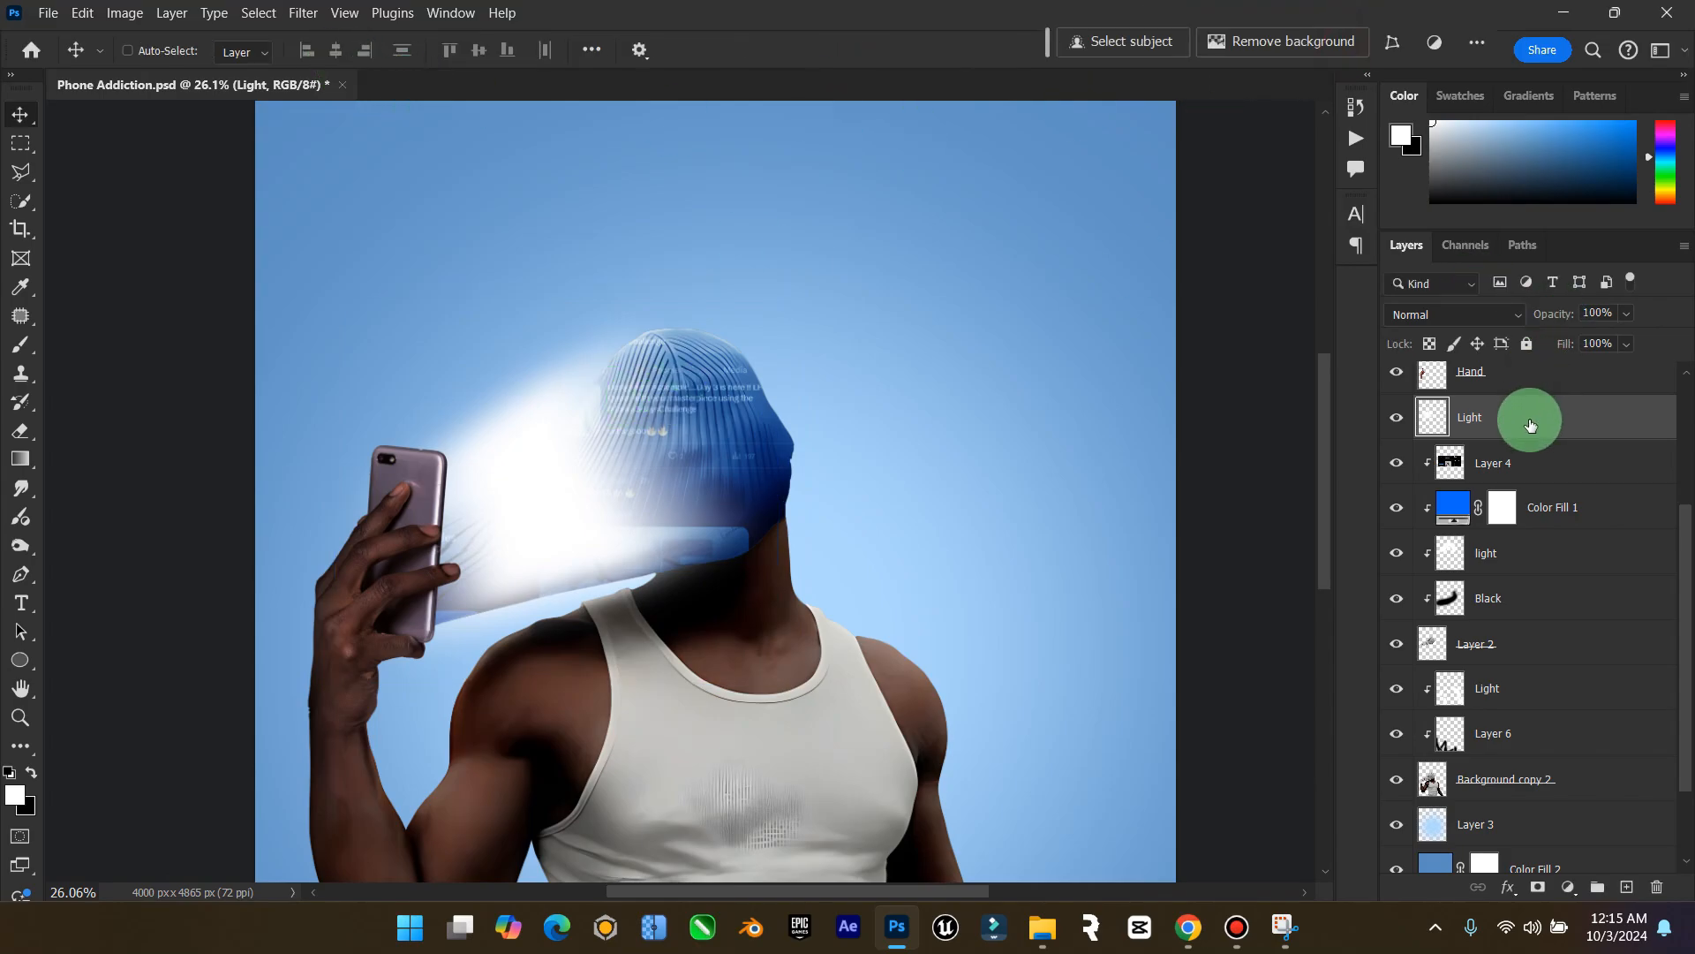
Set the beam's Light layer to the Soft Light blend mode and save the document
drag(1530, 425, 1463, 373)
click(1445, 320)
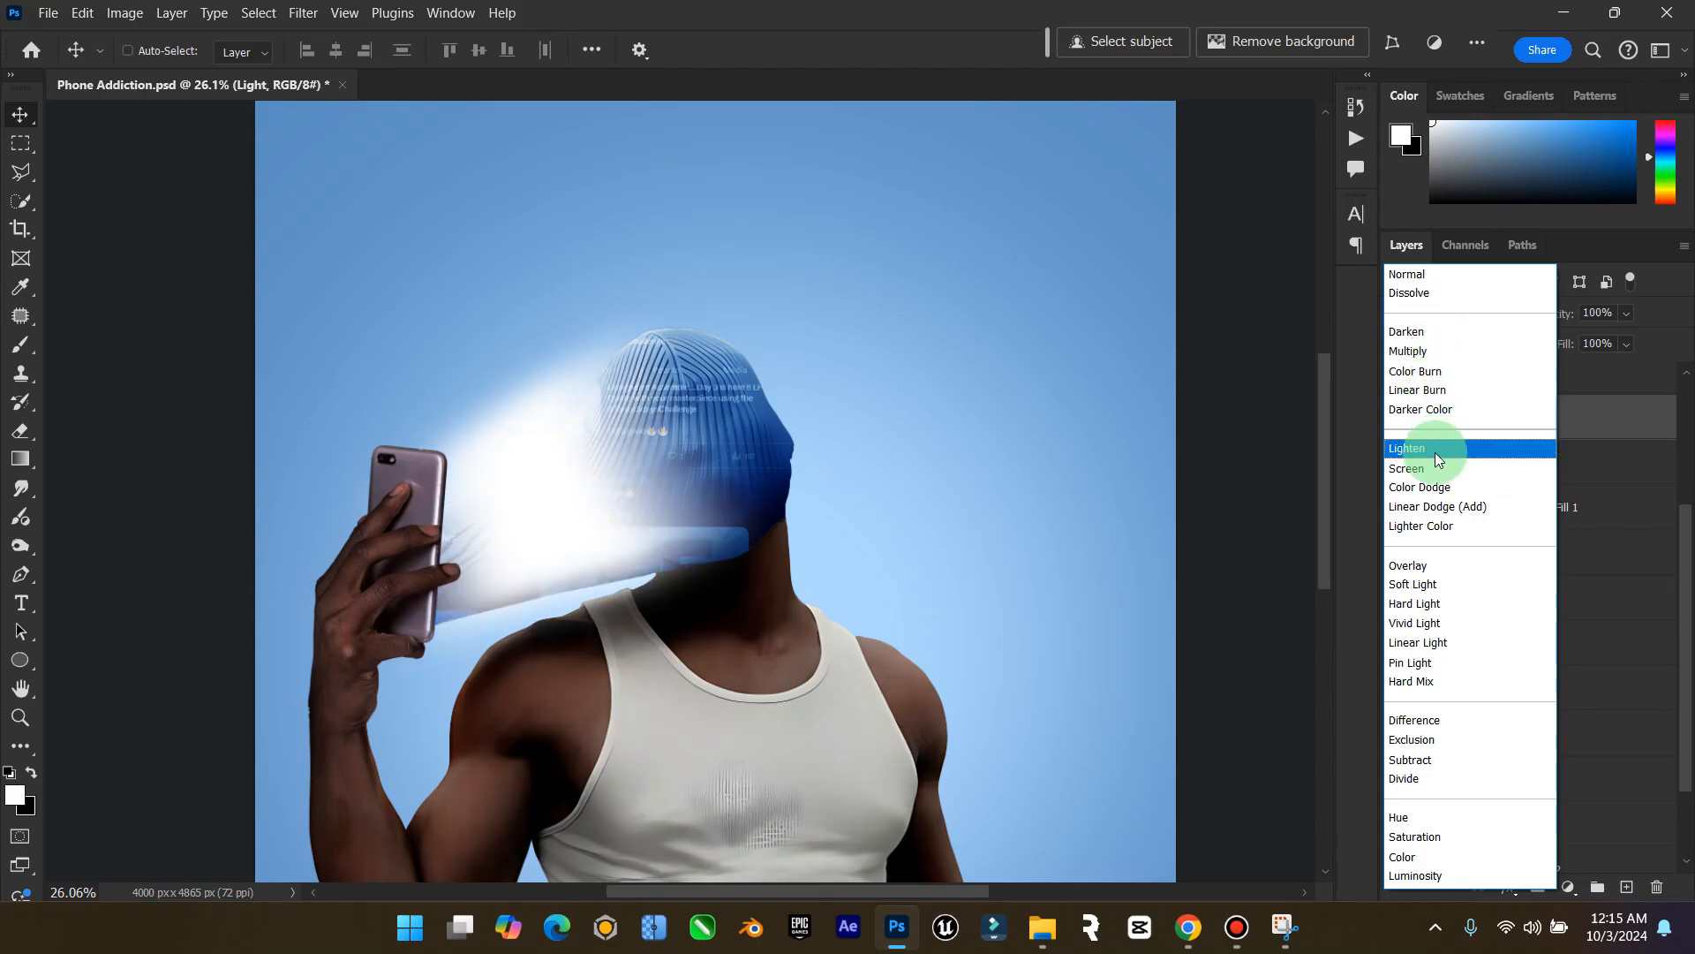
click(1428, 586)
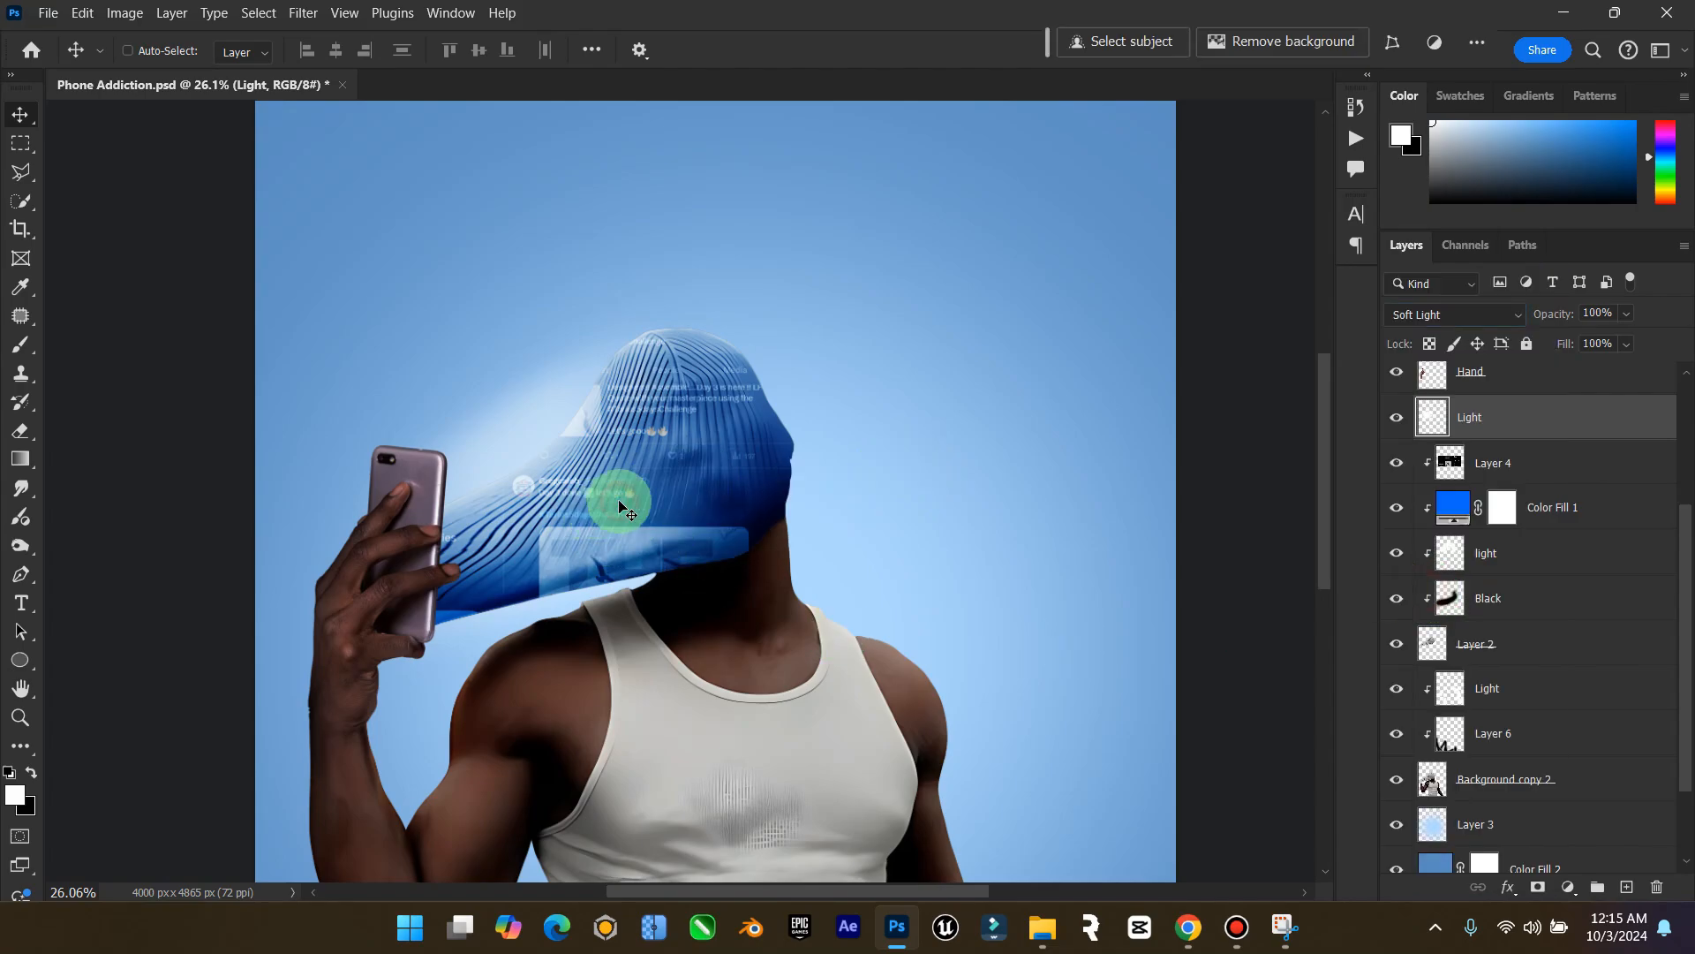
double_click(19, 688)
click(19, 717)
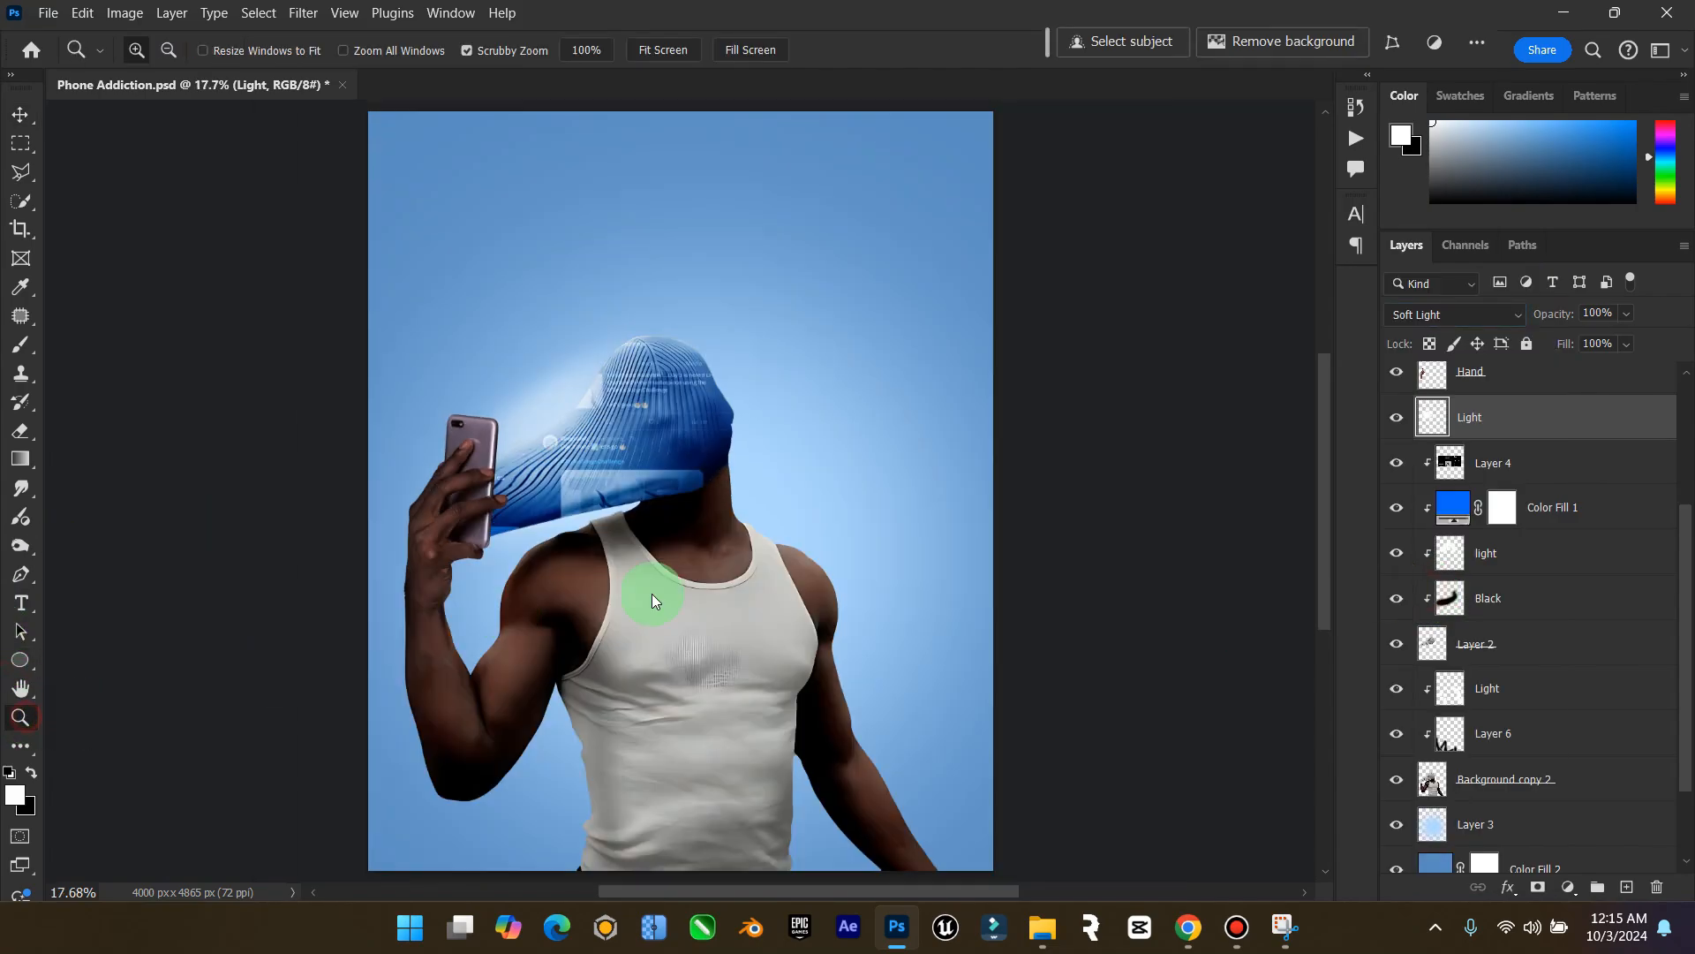
mouse_move(775, 583)
mouse_down()
mouse_move(720, 602)
mouse_move(751, 591)
mouse_up()
click(20, 114)
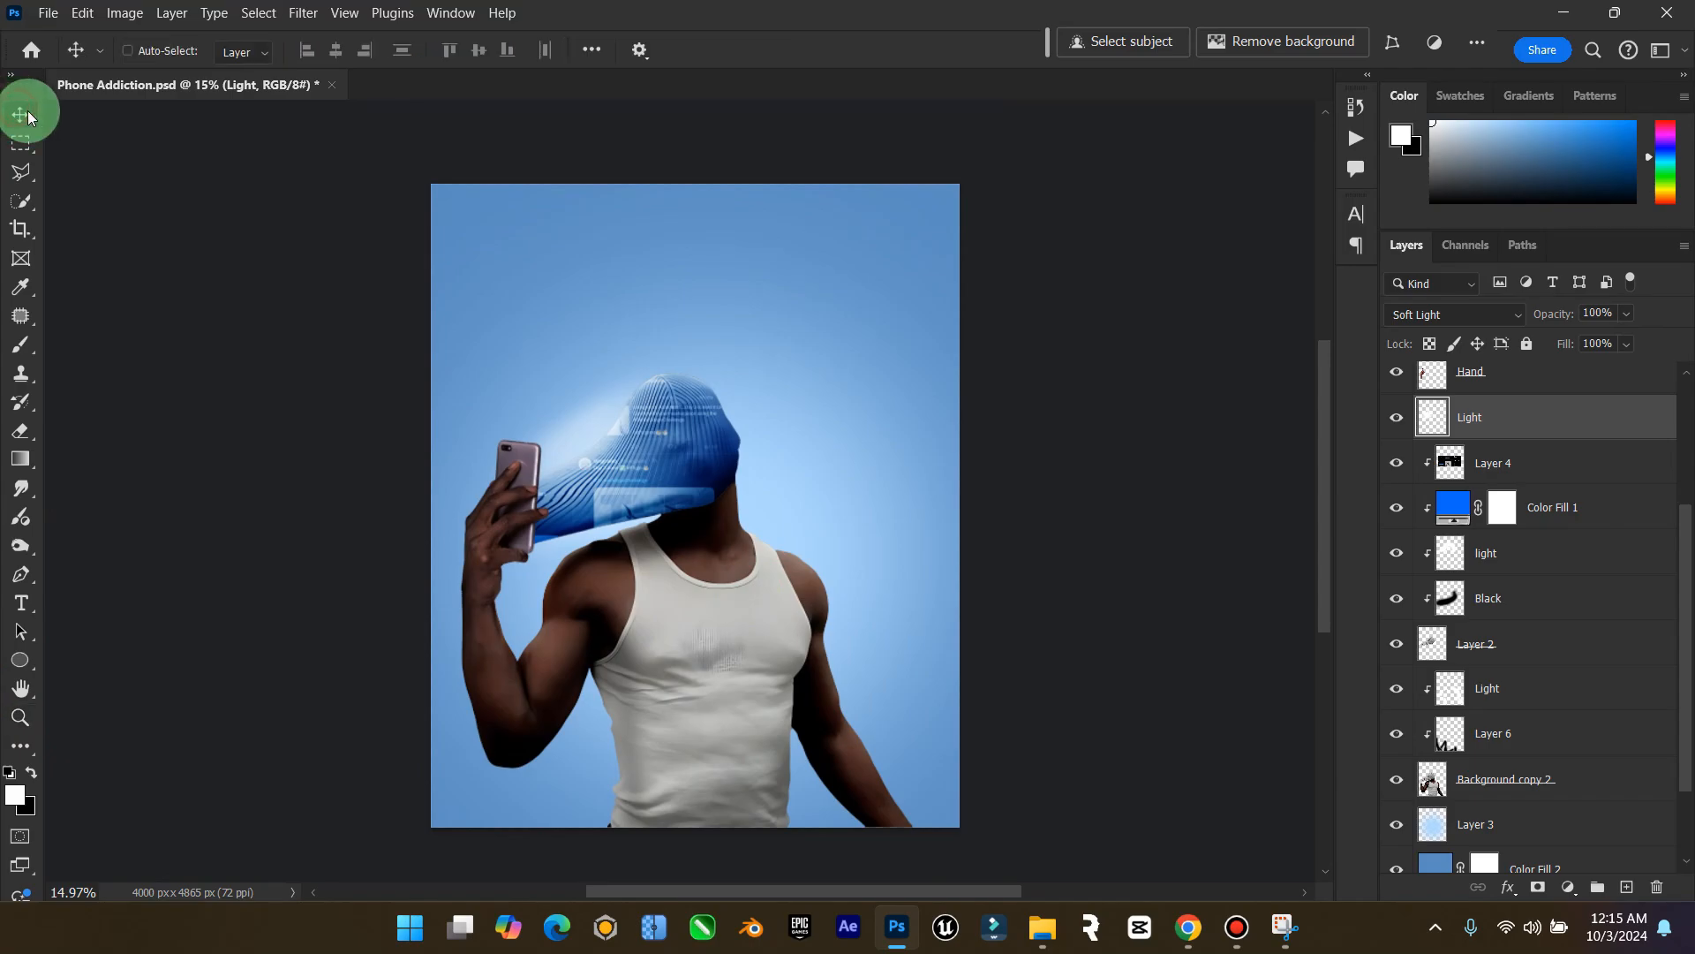
key(ctrl+s)
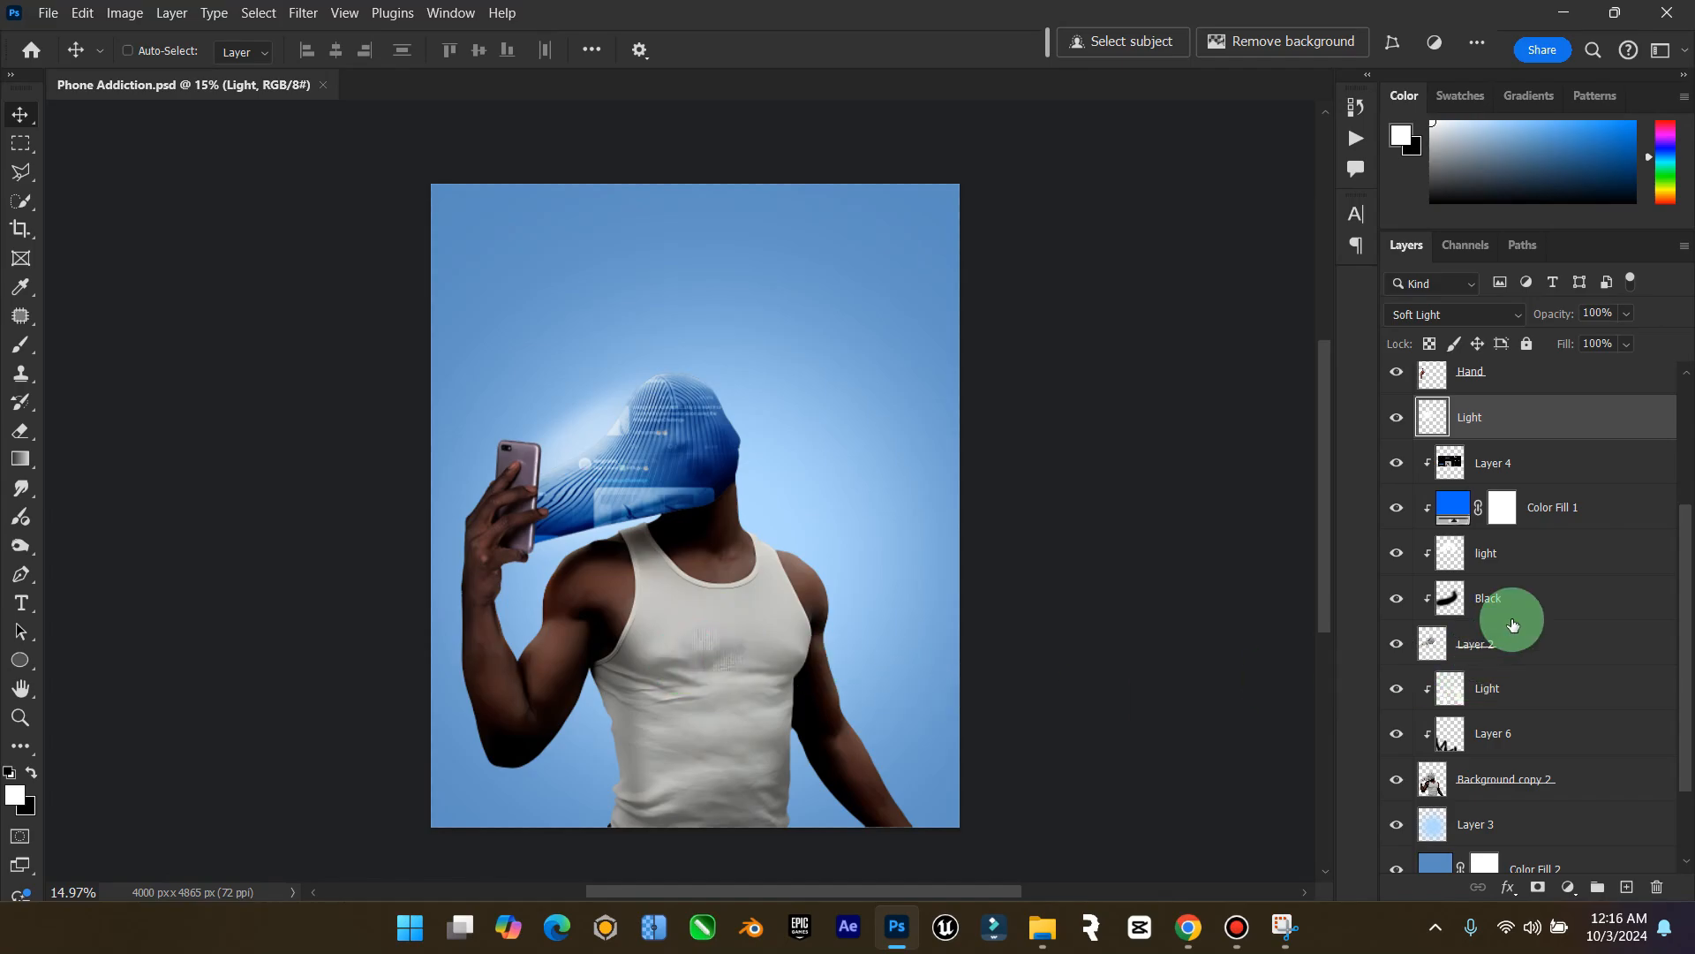
Add a new clipped layer directly above Layer 2 and name it "light"
click(1498, 642)
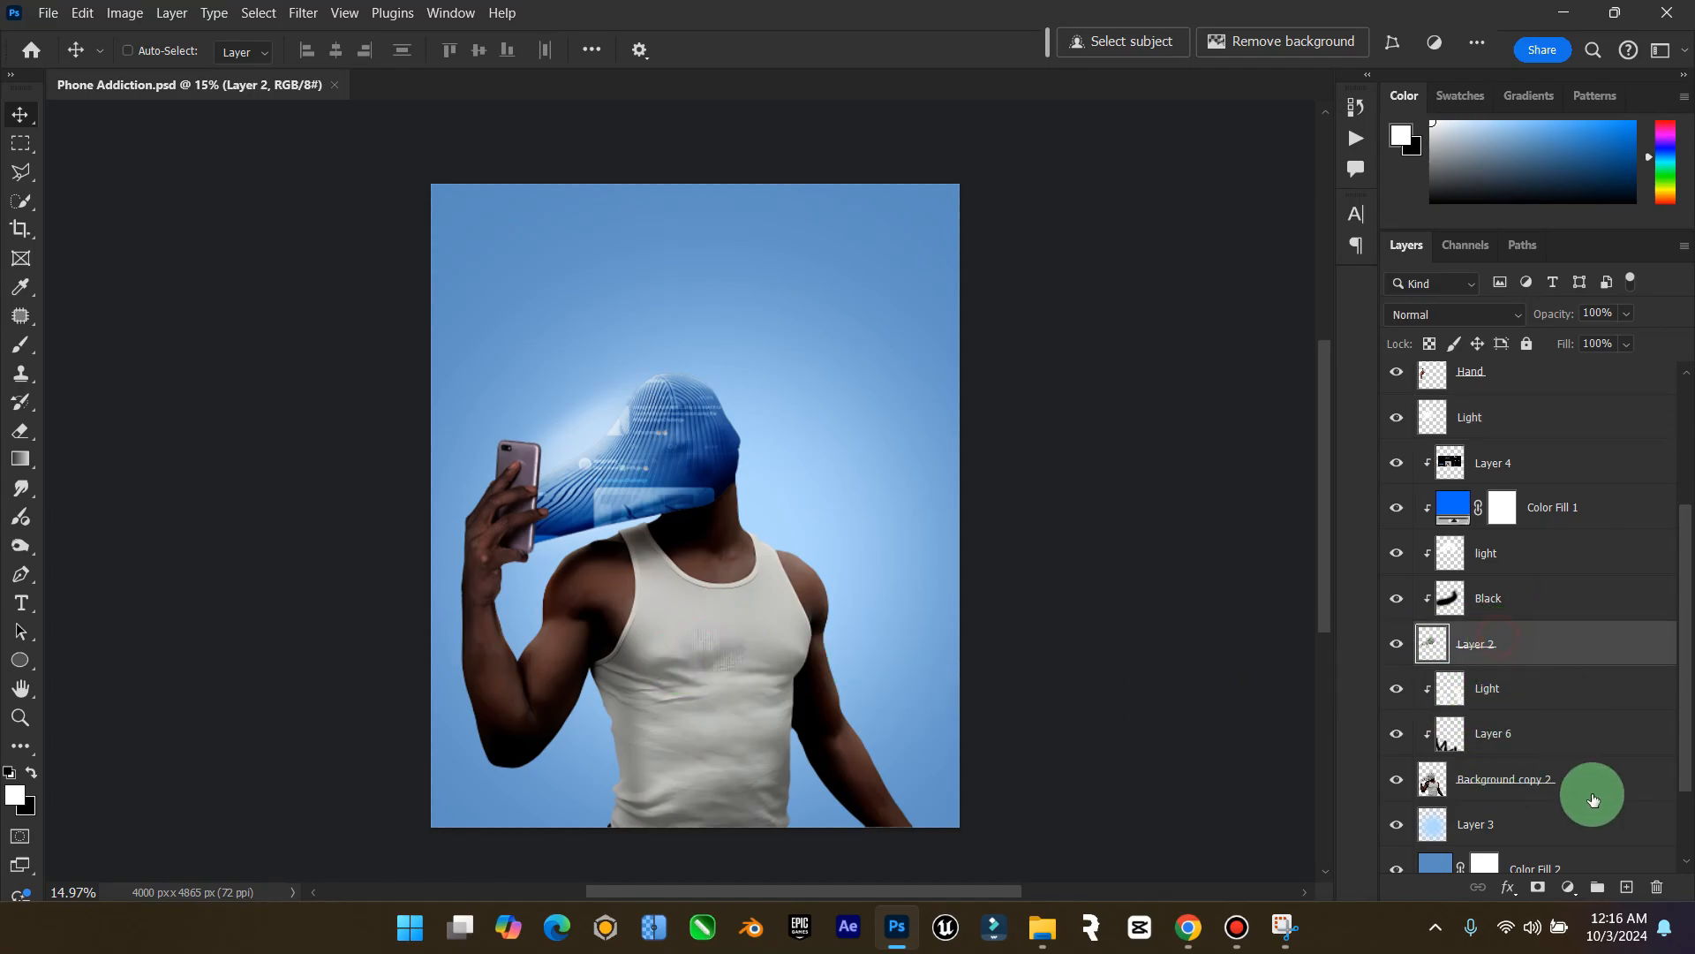
click(1628, 887)
click(1492, 653)
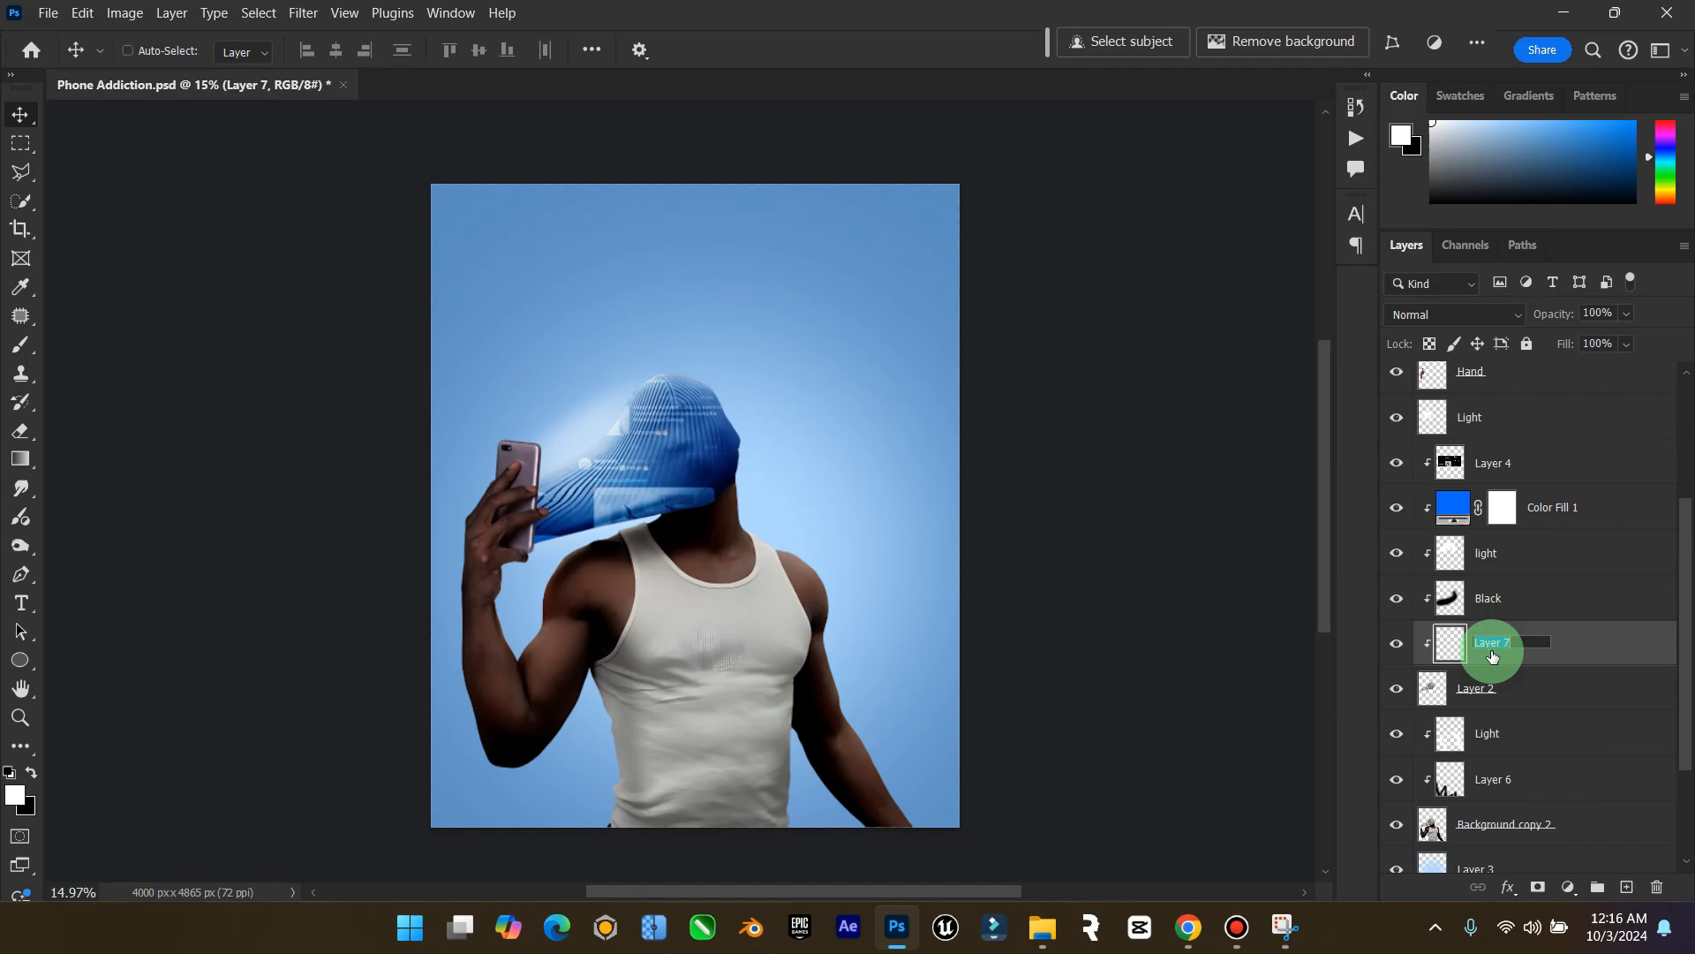
text(light)
key(Return)
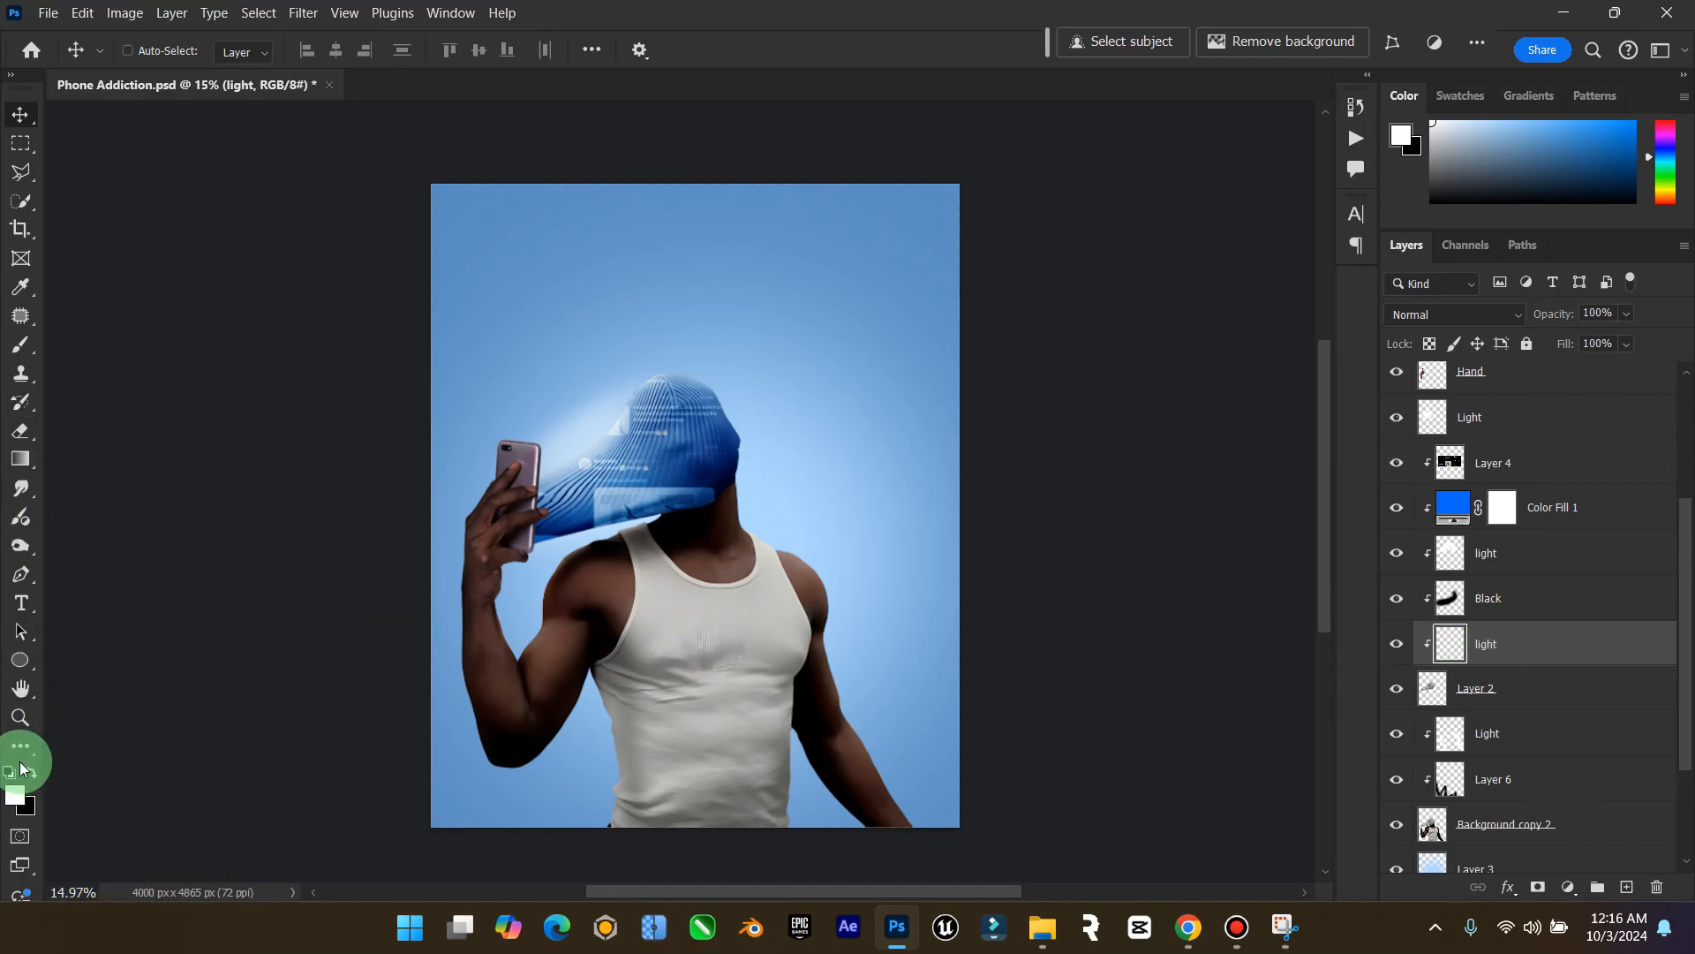
Paint a soft white highlight on the blue fabric beside the phone with a 500 px brush
click(19, 717)
drag(523, 535, 587, 511)
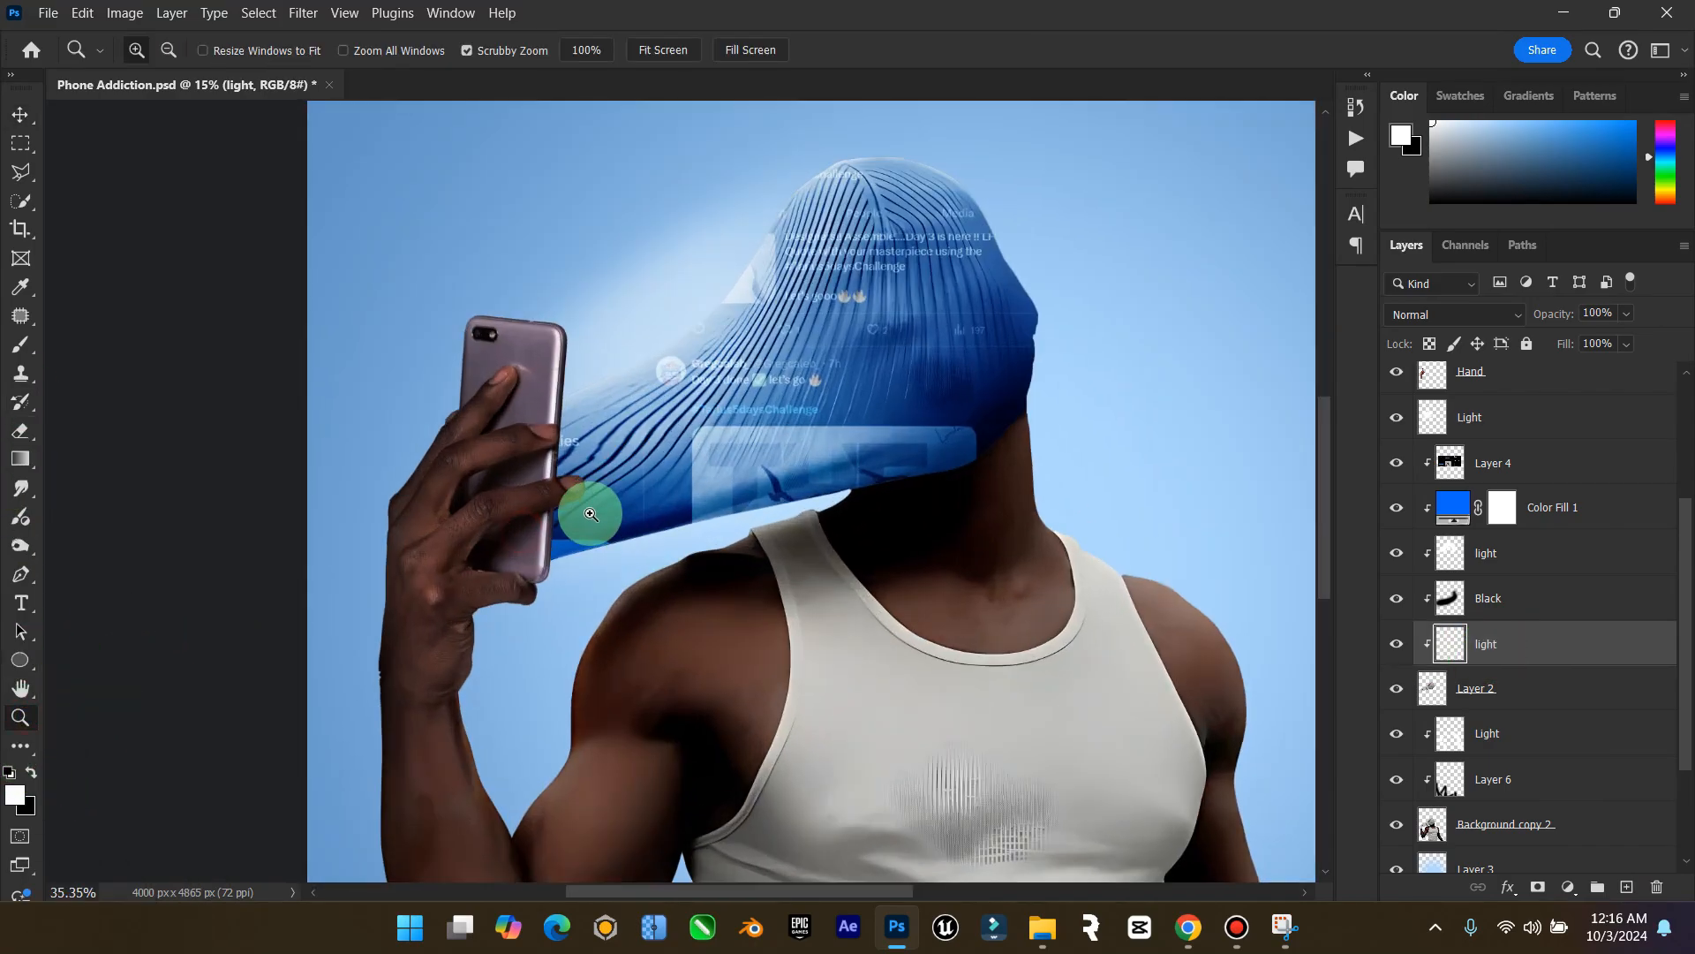
click(22, 353)
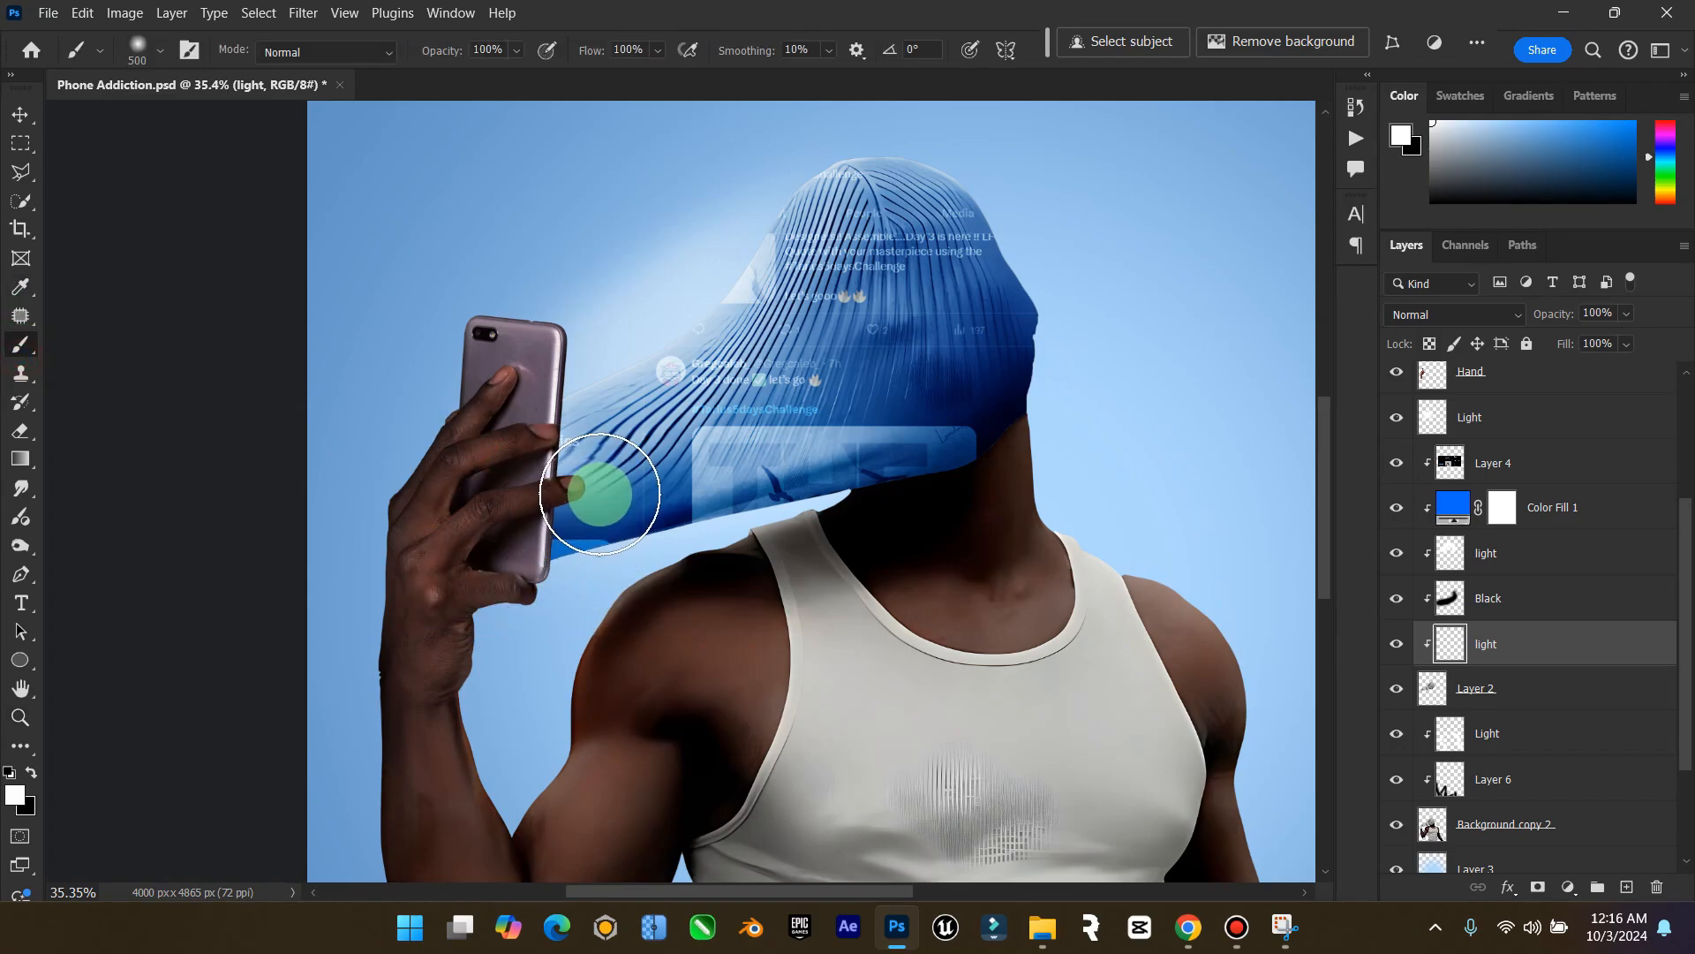
click(602, 493)
click(604, 500)
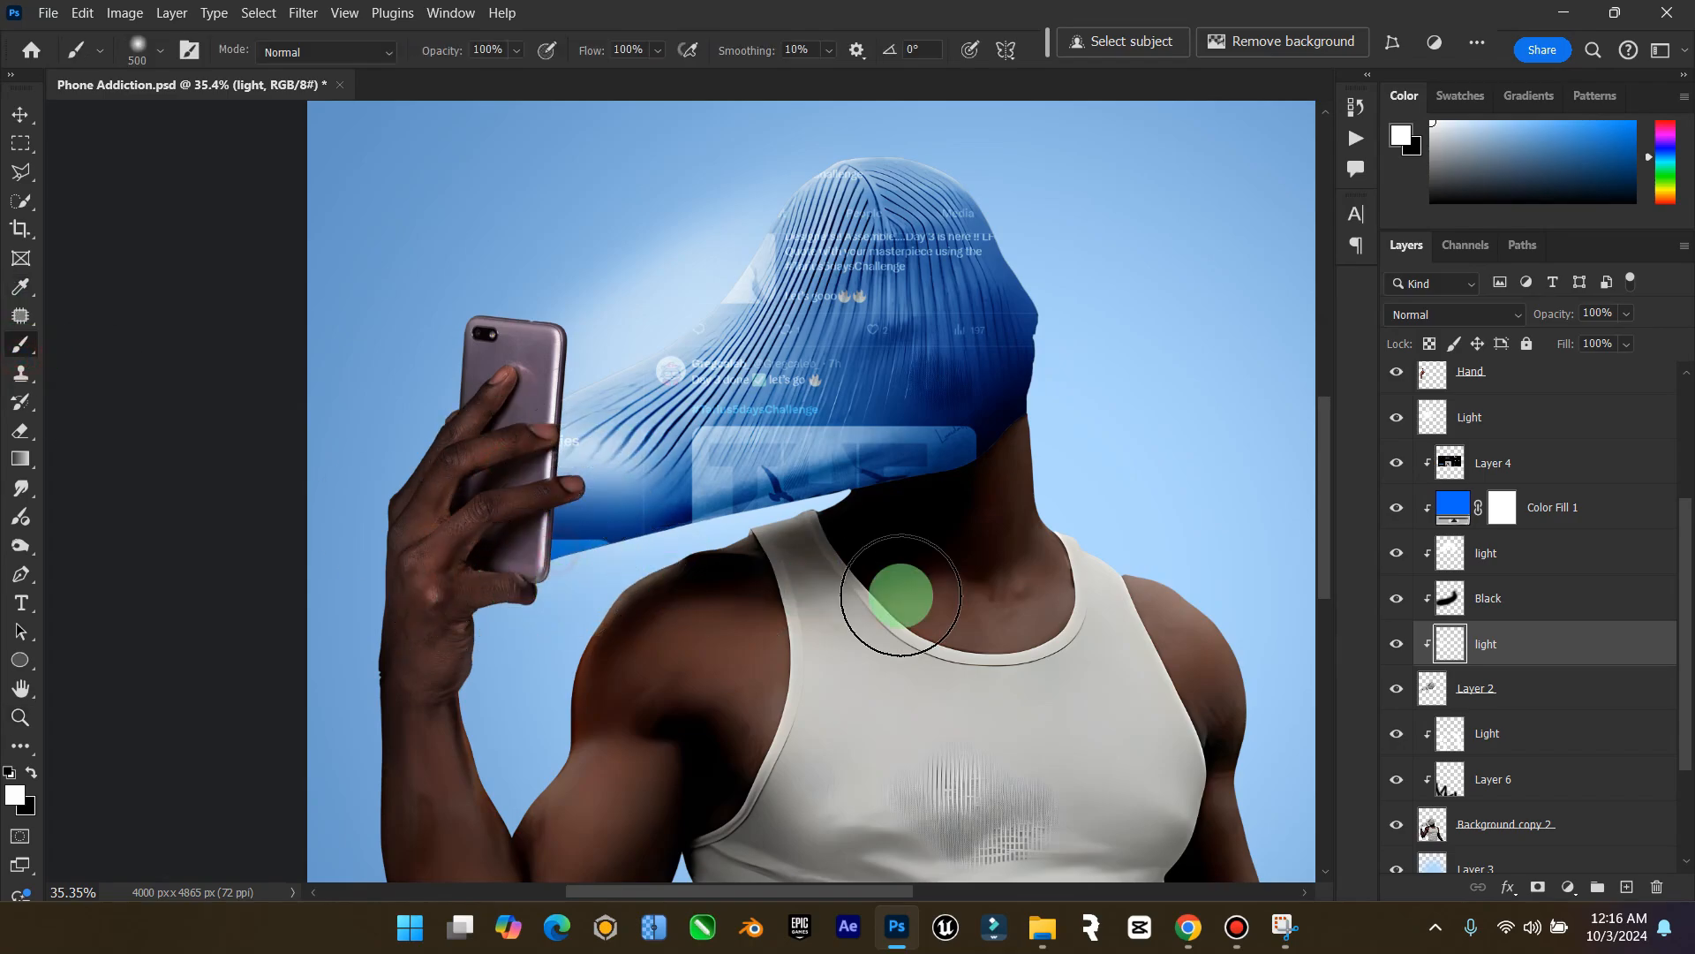
Set the new light layer's blend mode to Overlay
drag(1501, 525, 1381, 644)
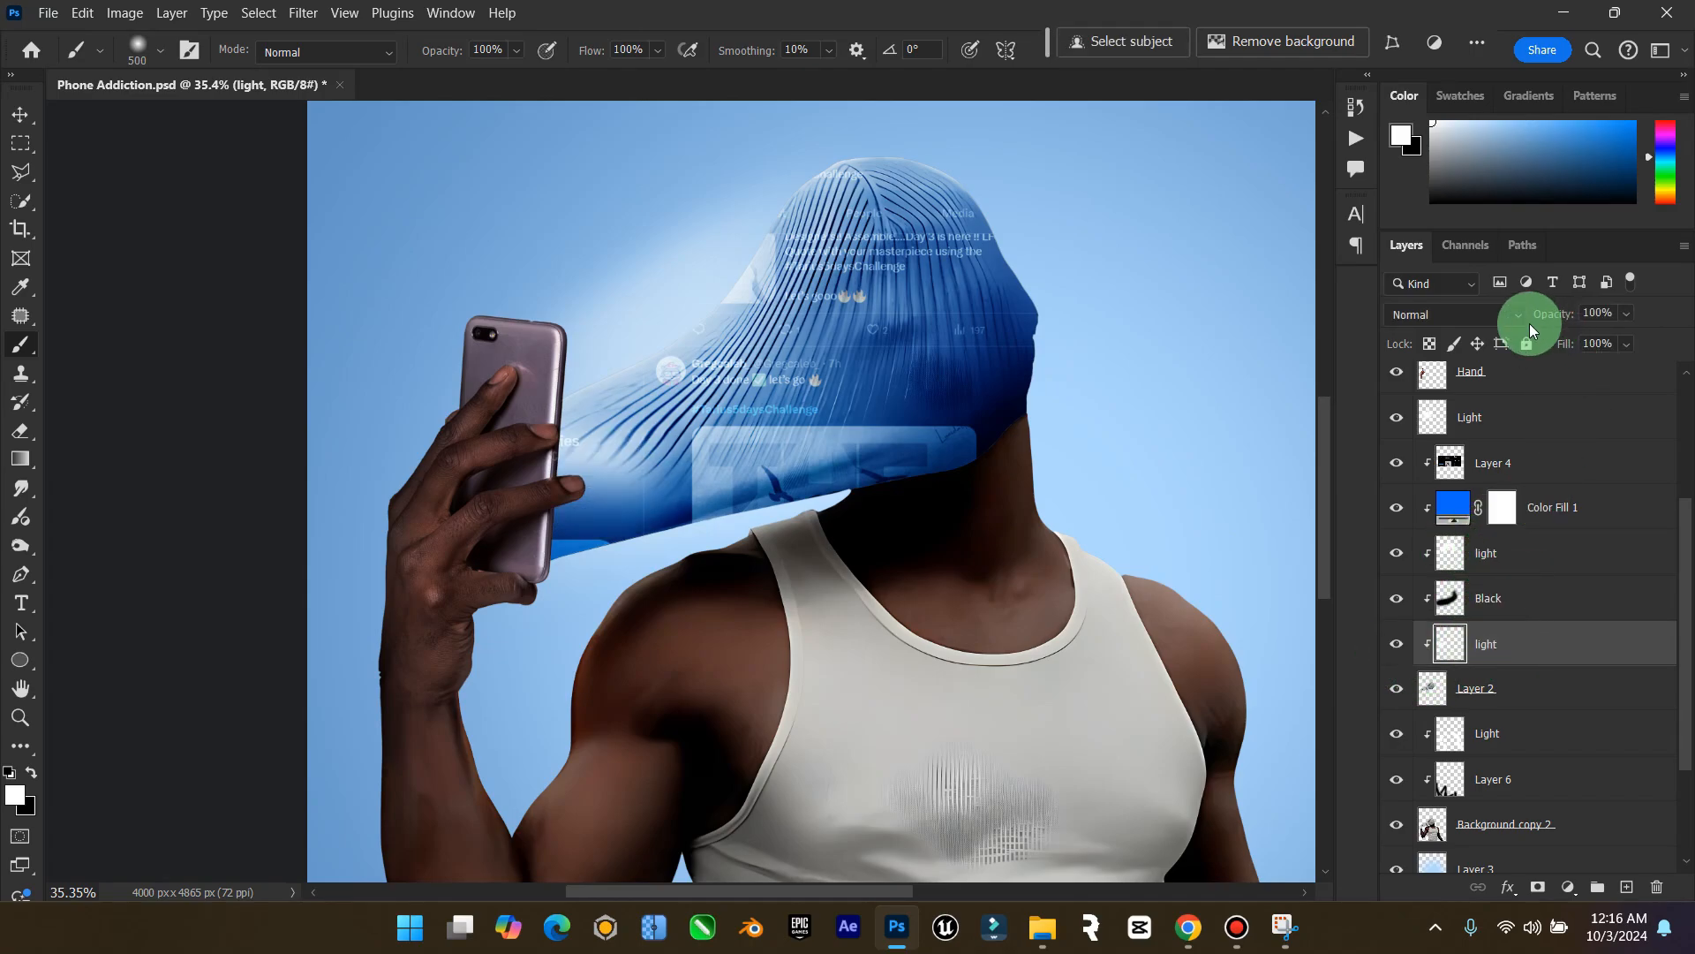
click(1503, 314)
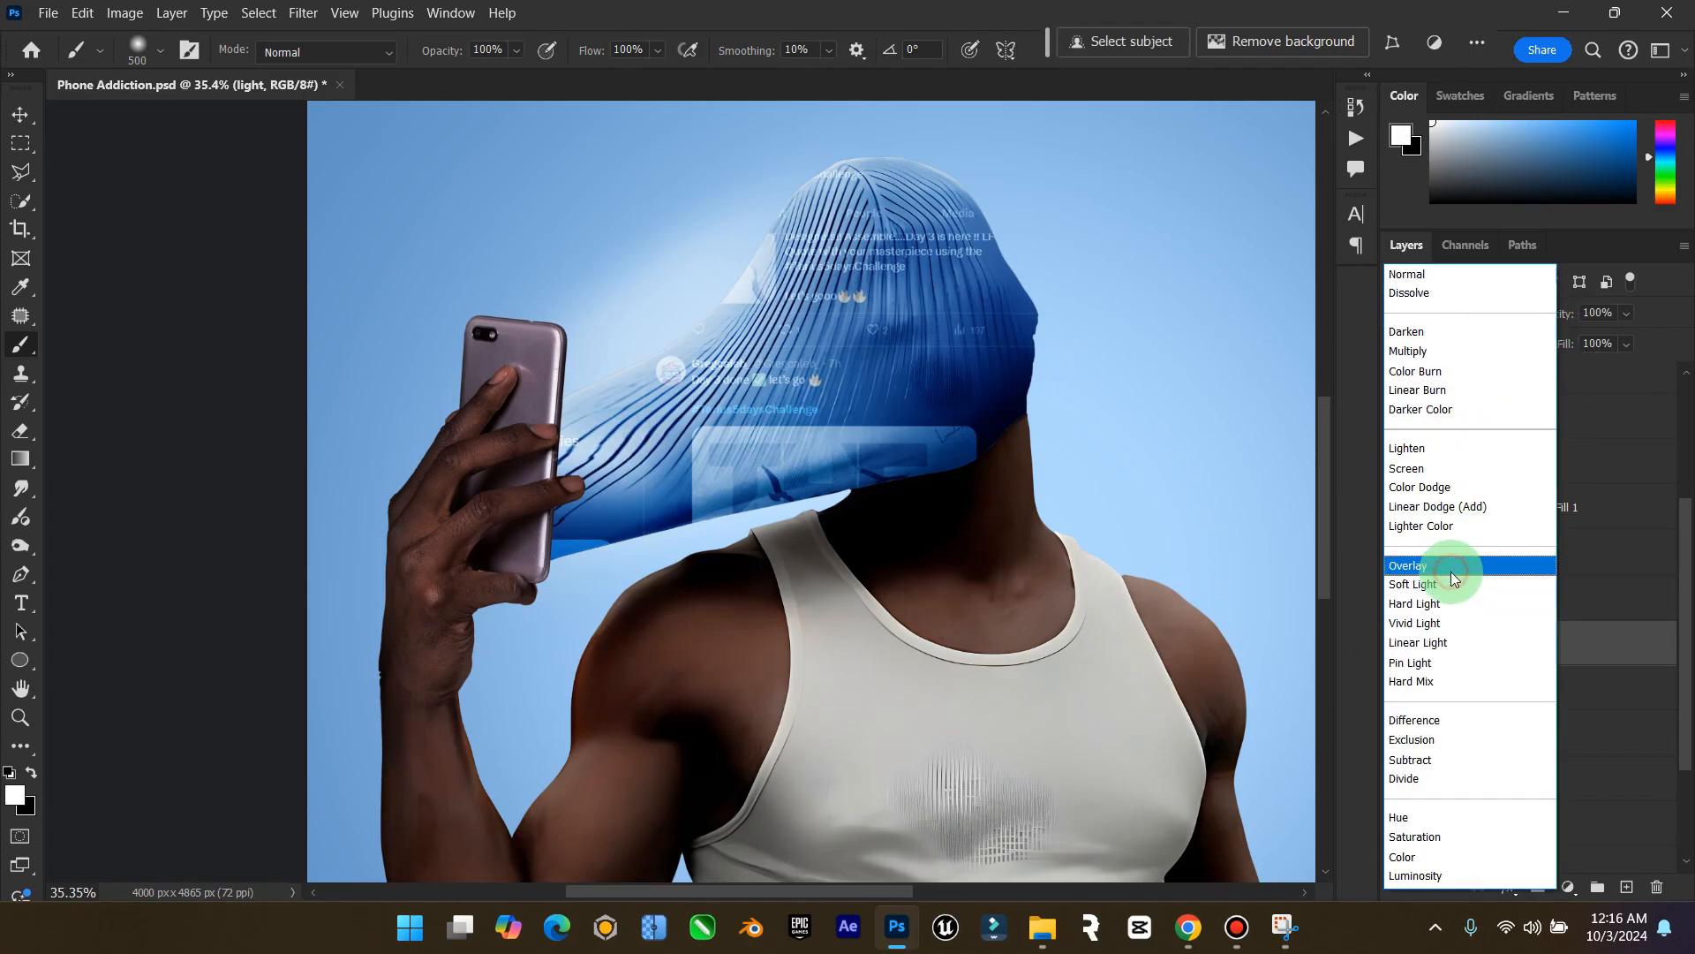
click(1452, 566)
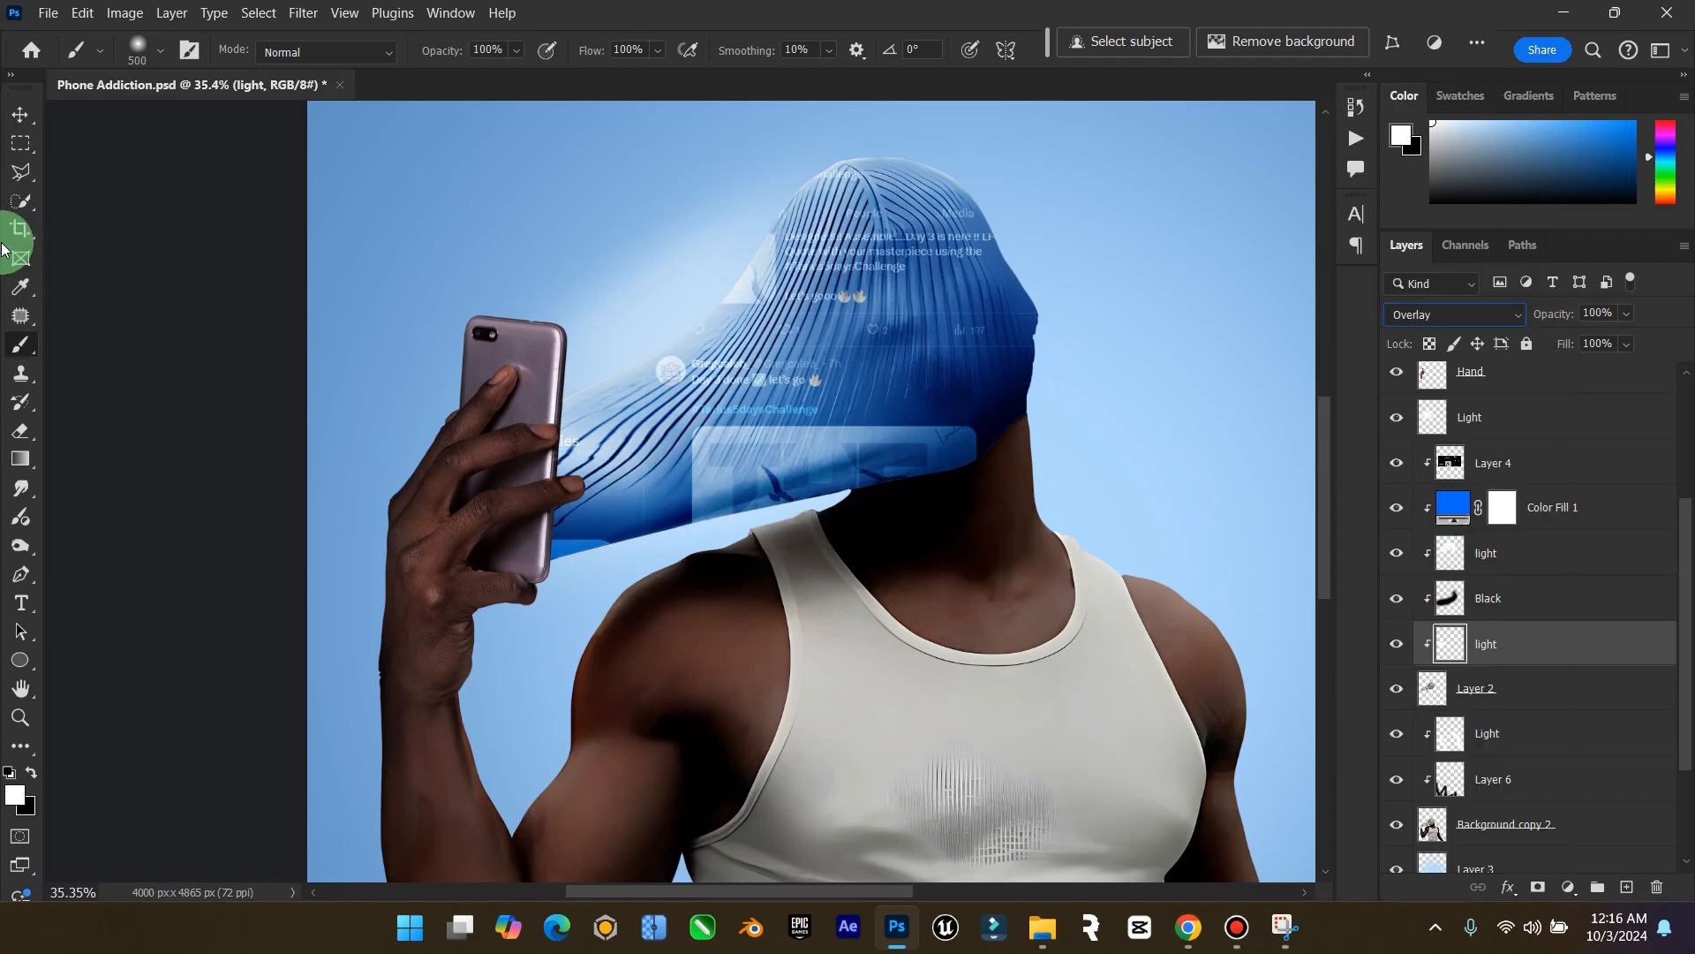
Soften the fabric's edge along the neck on Layer 2 using the Blur tool with a 100 px brush
double_click(21, 688)
click(20, 717)
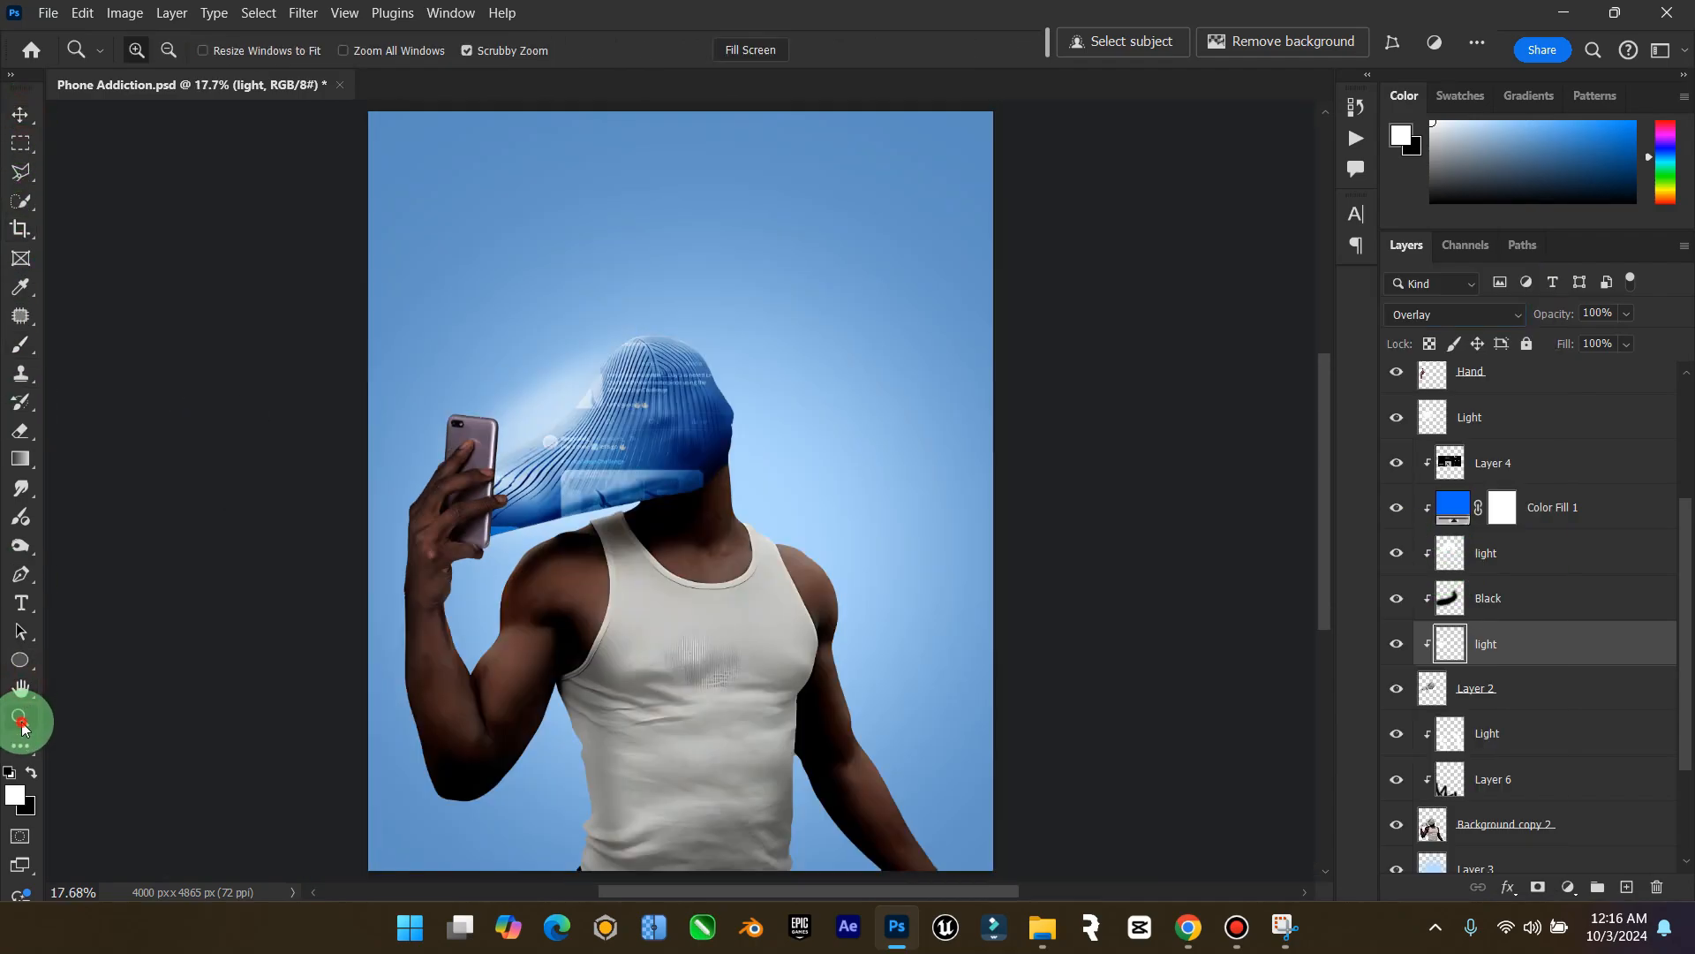
drag(766, 471, 1036, 608)
click(1035, 608)
click(1493, 687)
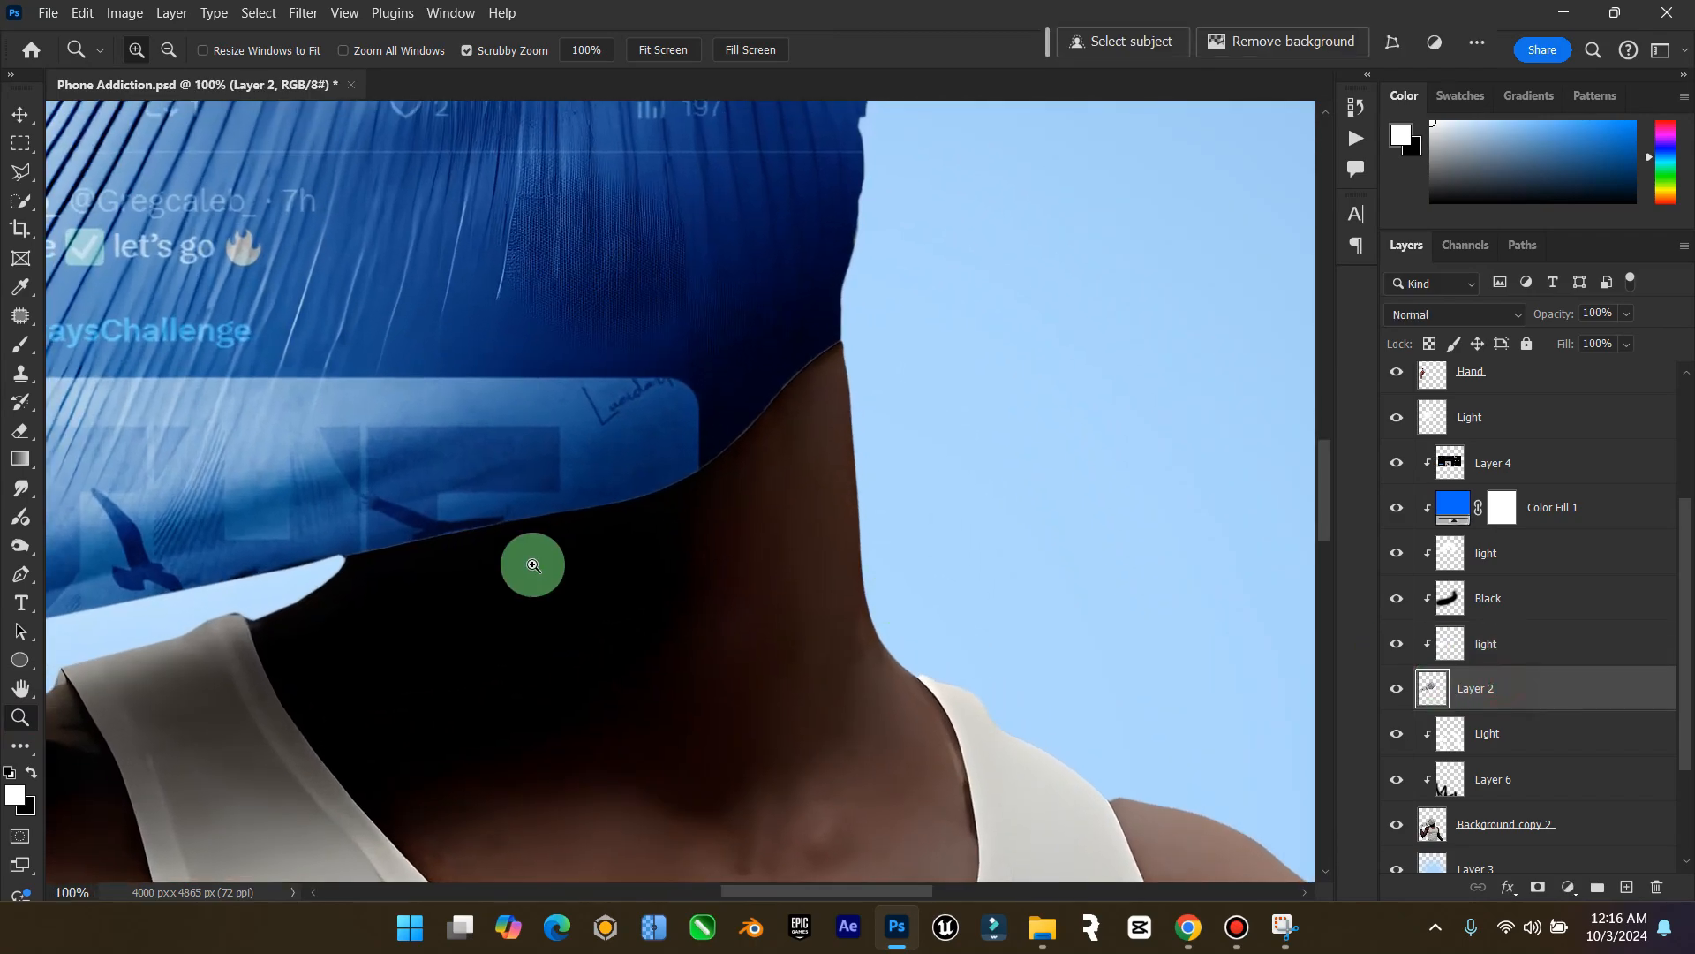
click(25, 492)
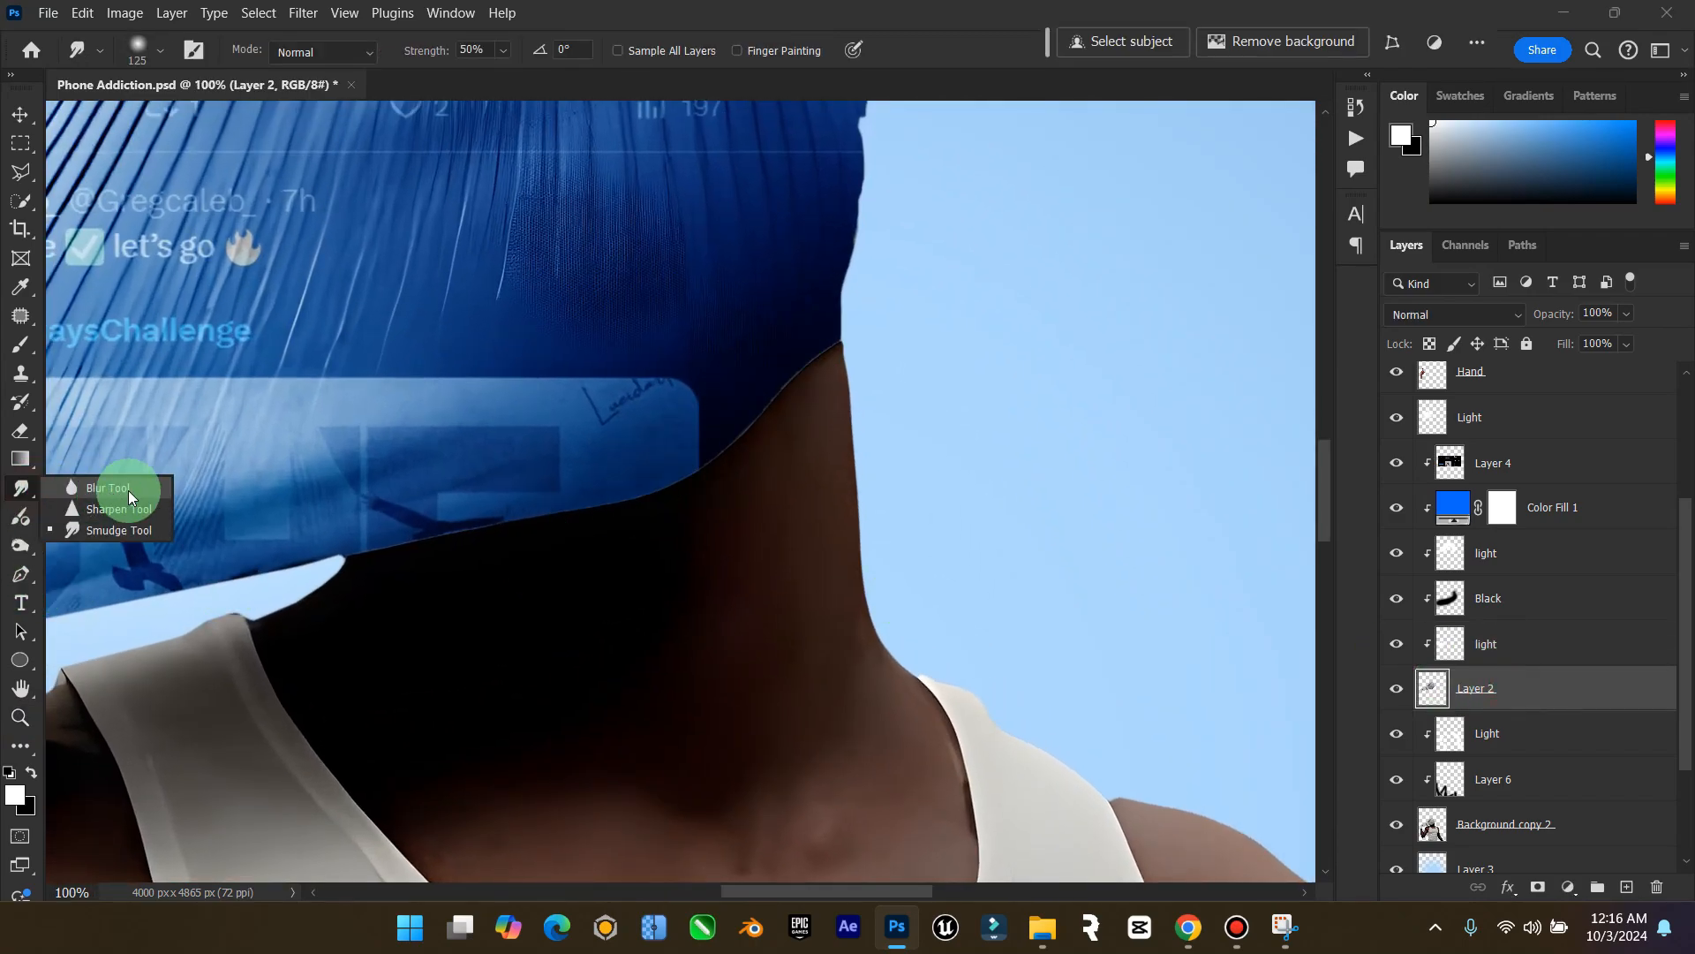
click(129, 490)
key(bracketleft)
key(bracketleft)
key(bracketleft)
key(bracketleft)
key(bracketleft)
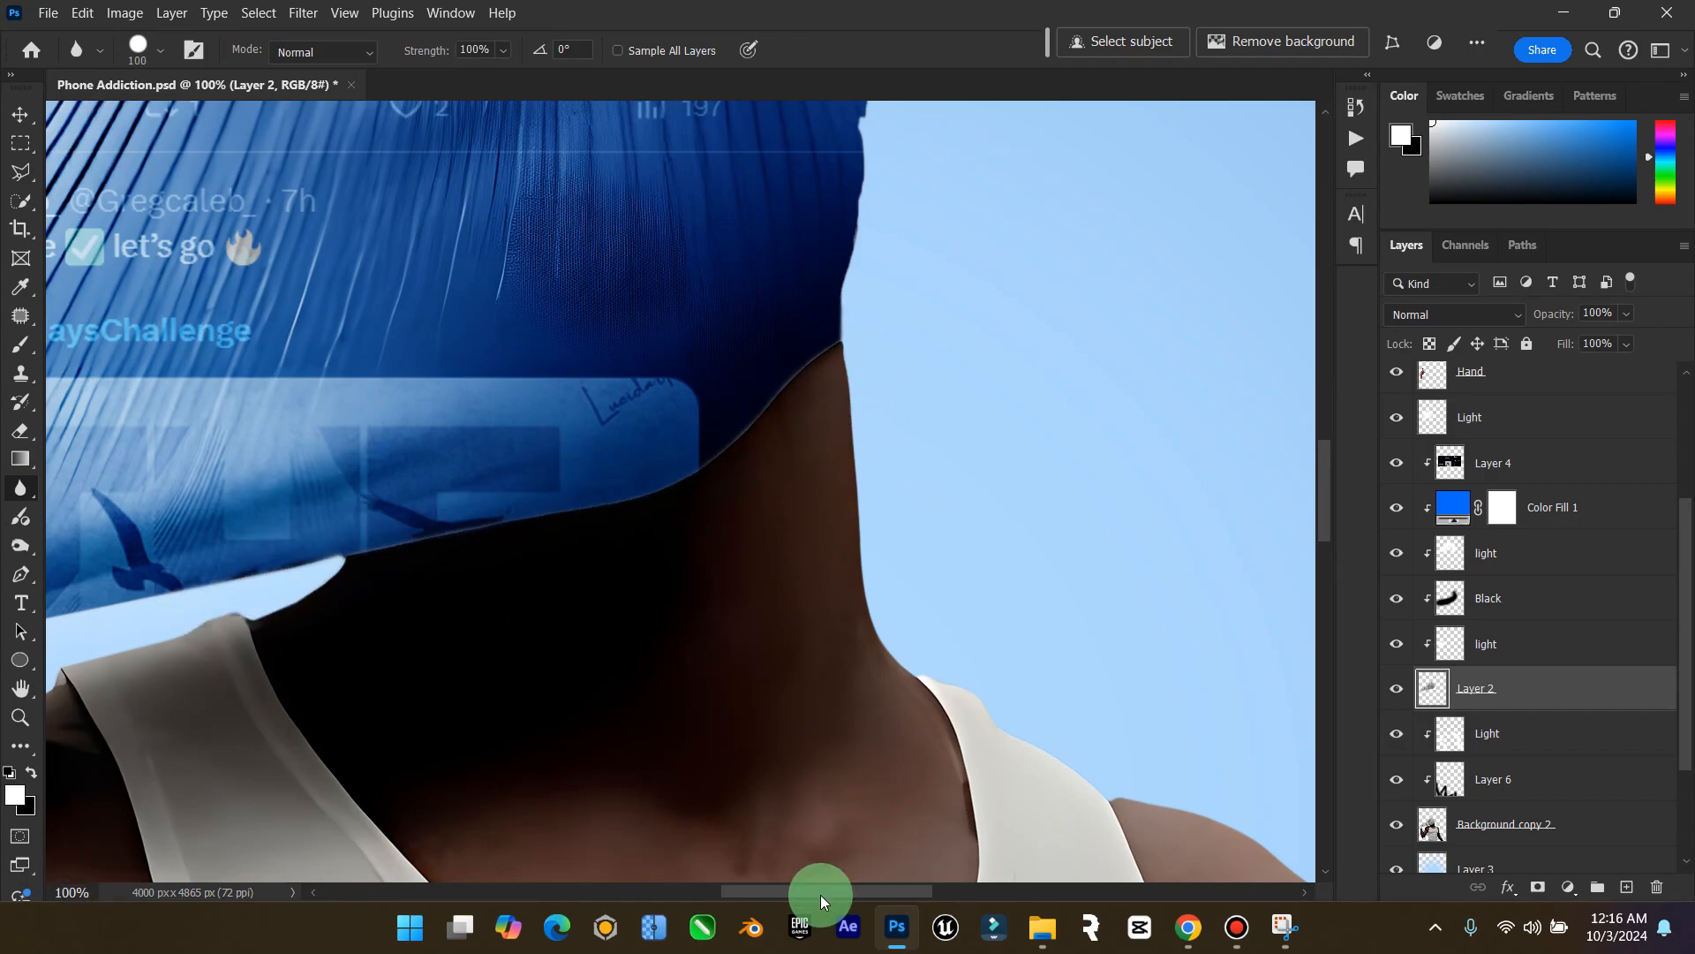
Blur the rest of the fabric's outline on Layer 2, from the phone end over the head and down its back
drag(821, 893, 707, 892)
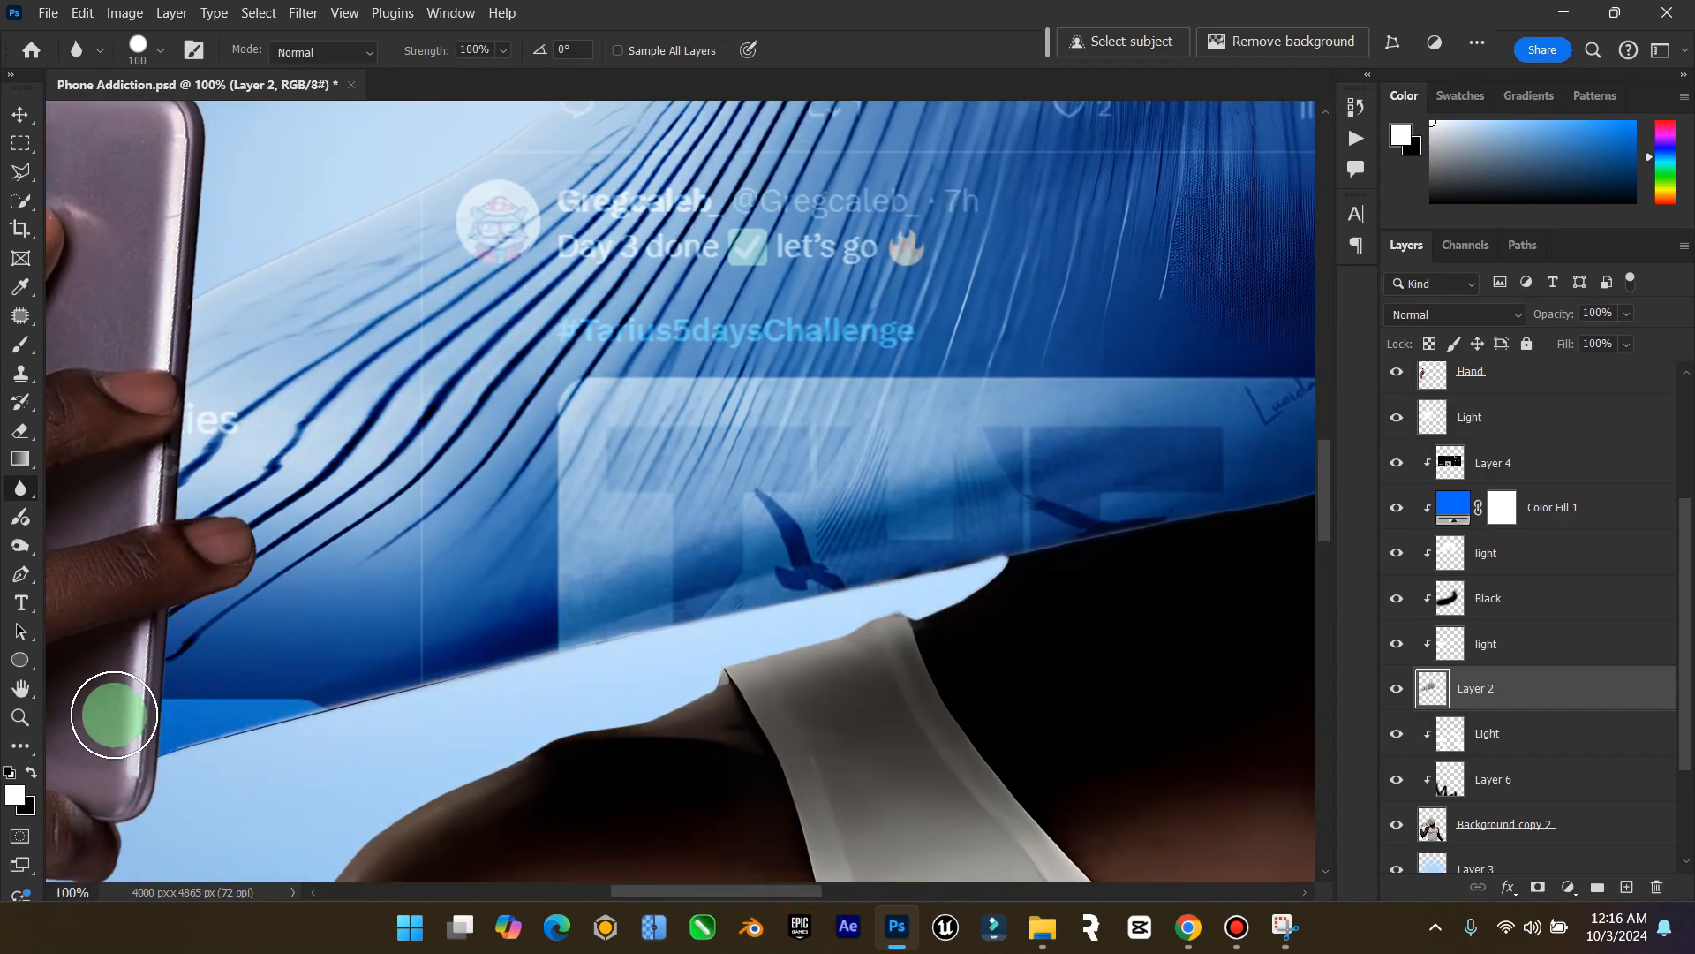
scroll(325, 685, up, 10)
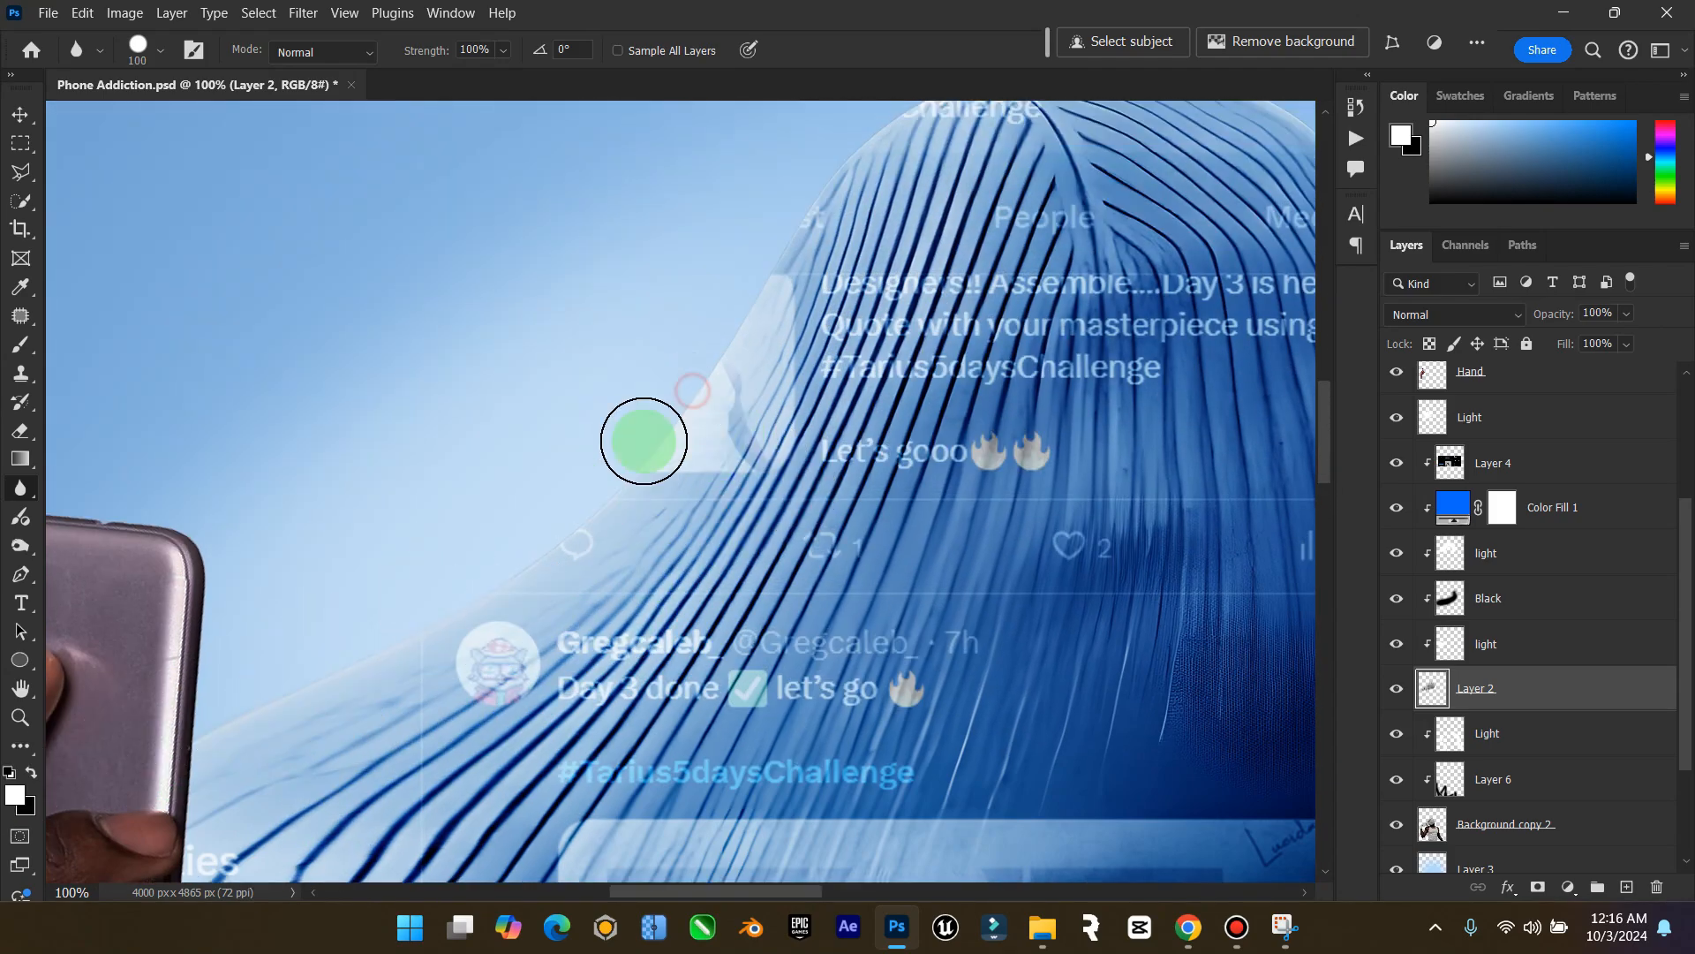
scroll(587, 505, up, 3)
scroll(586, 505, up, 2)
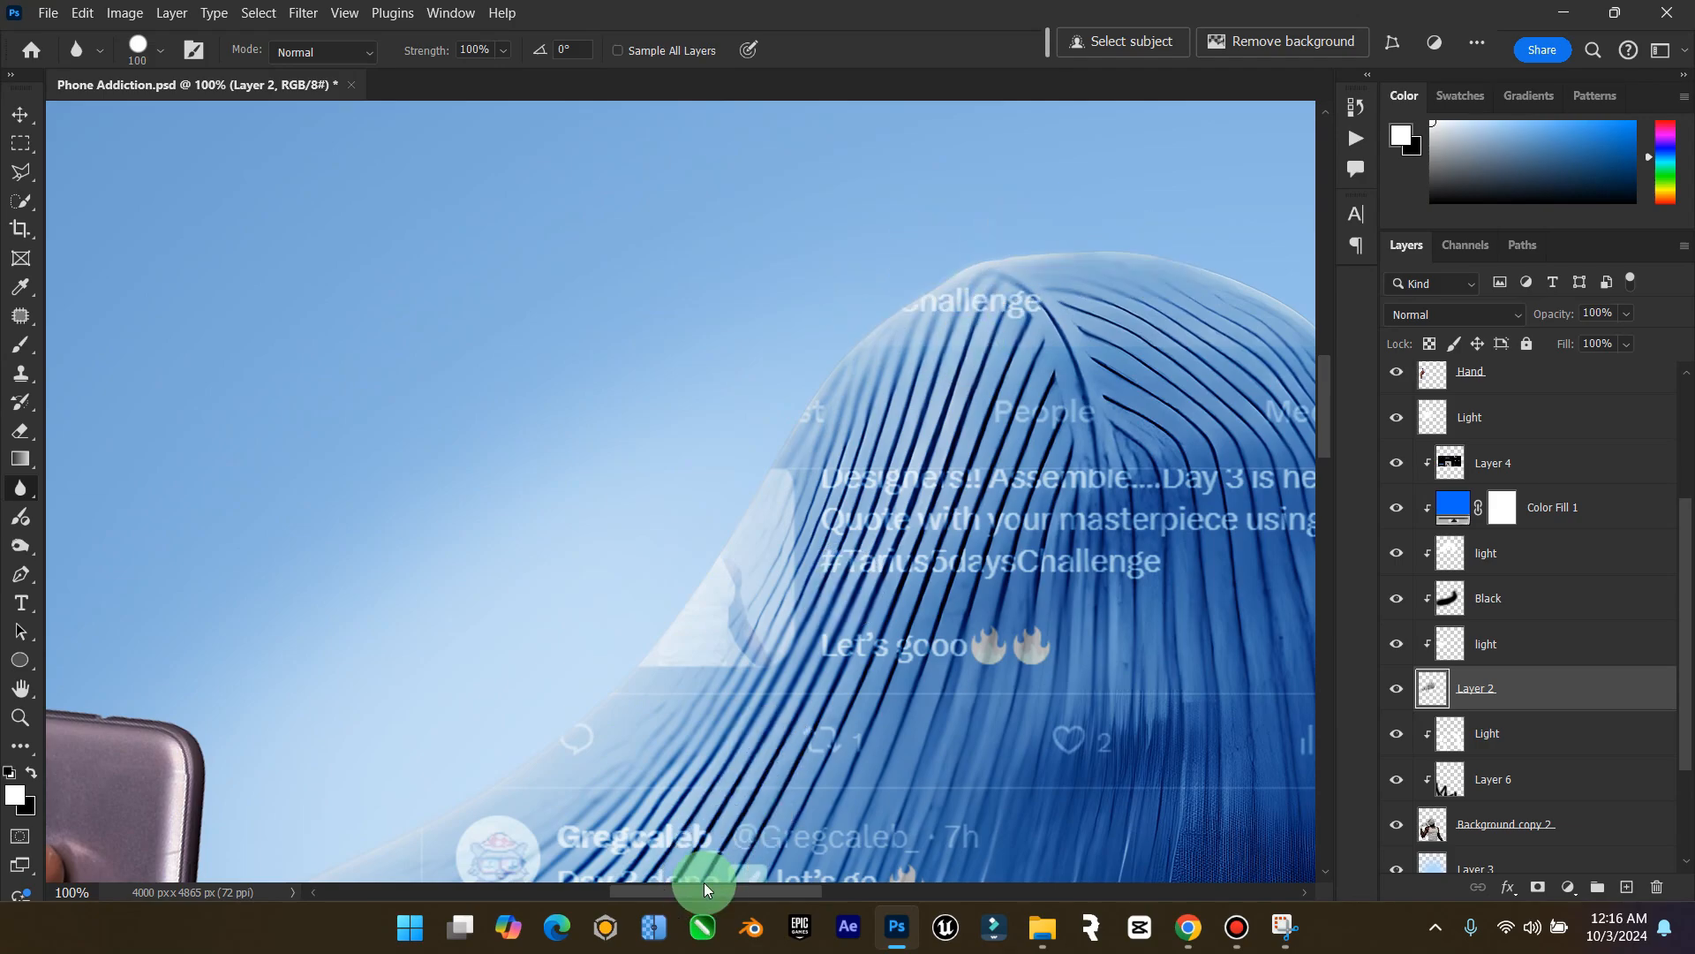
drag(700, 890, 832, 890)
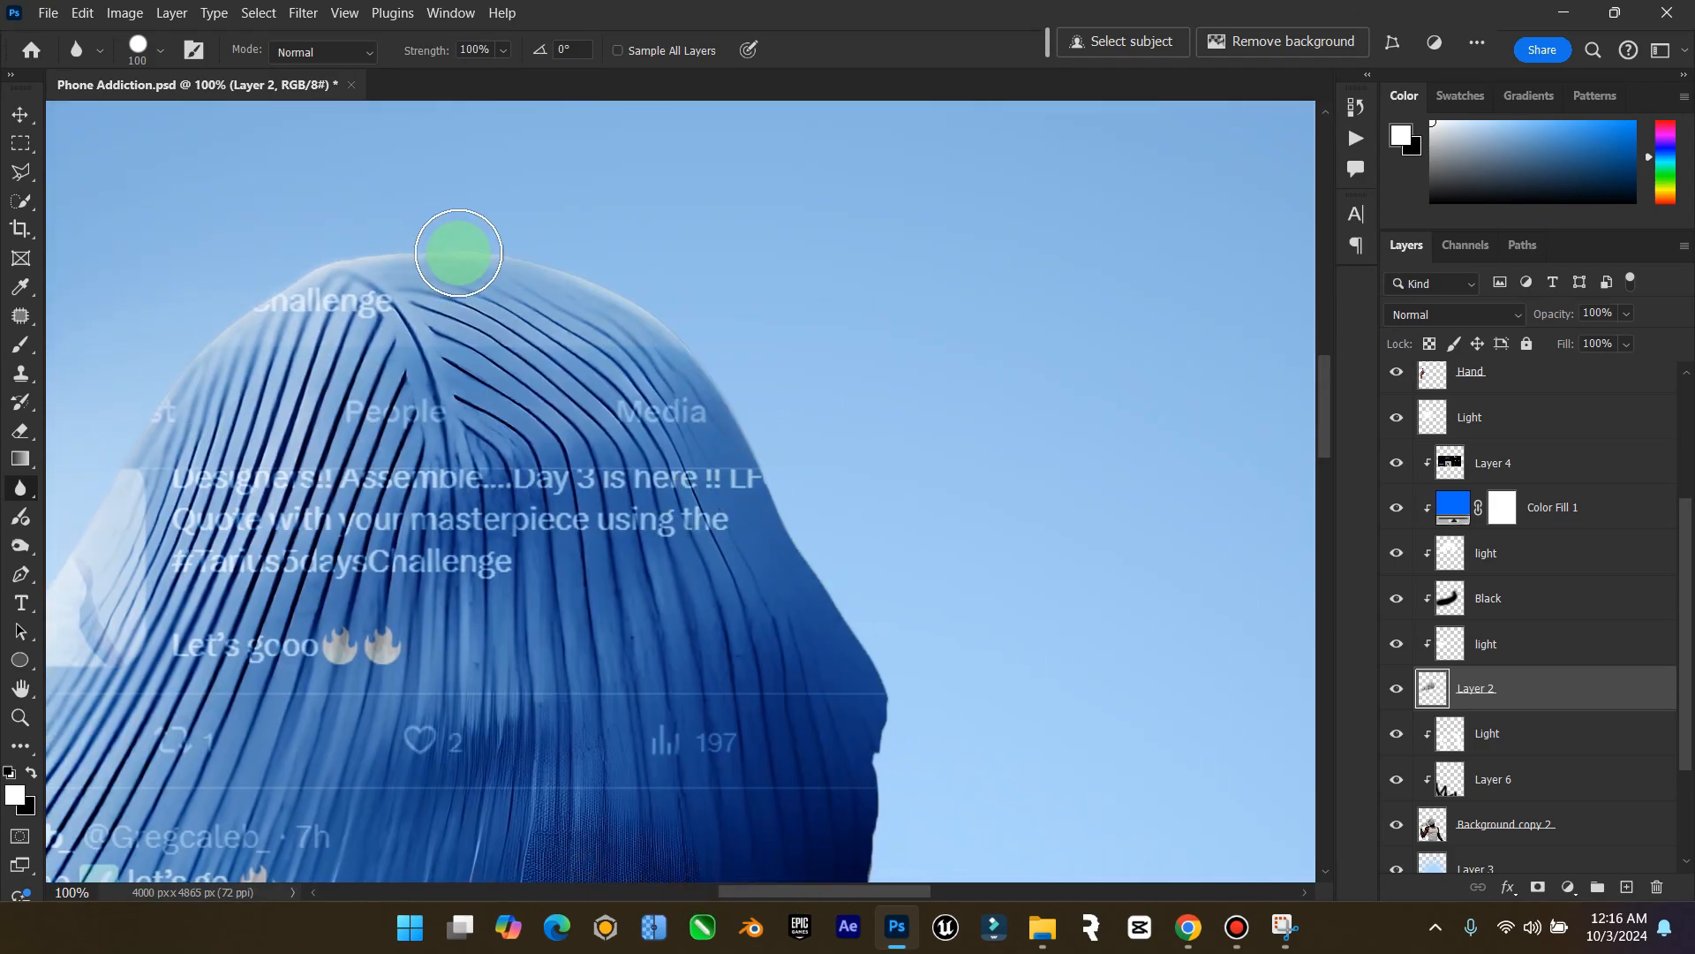
scroll(905, 691, down, 3)
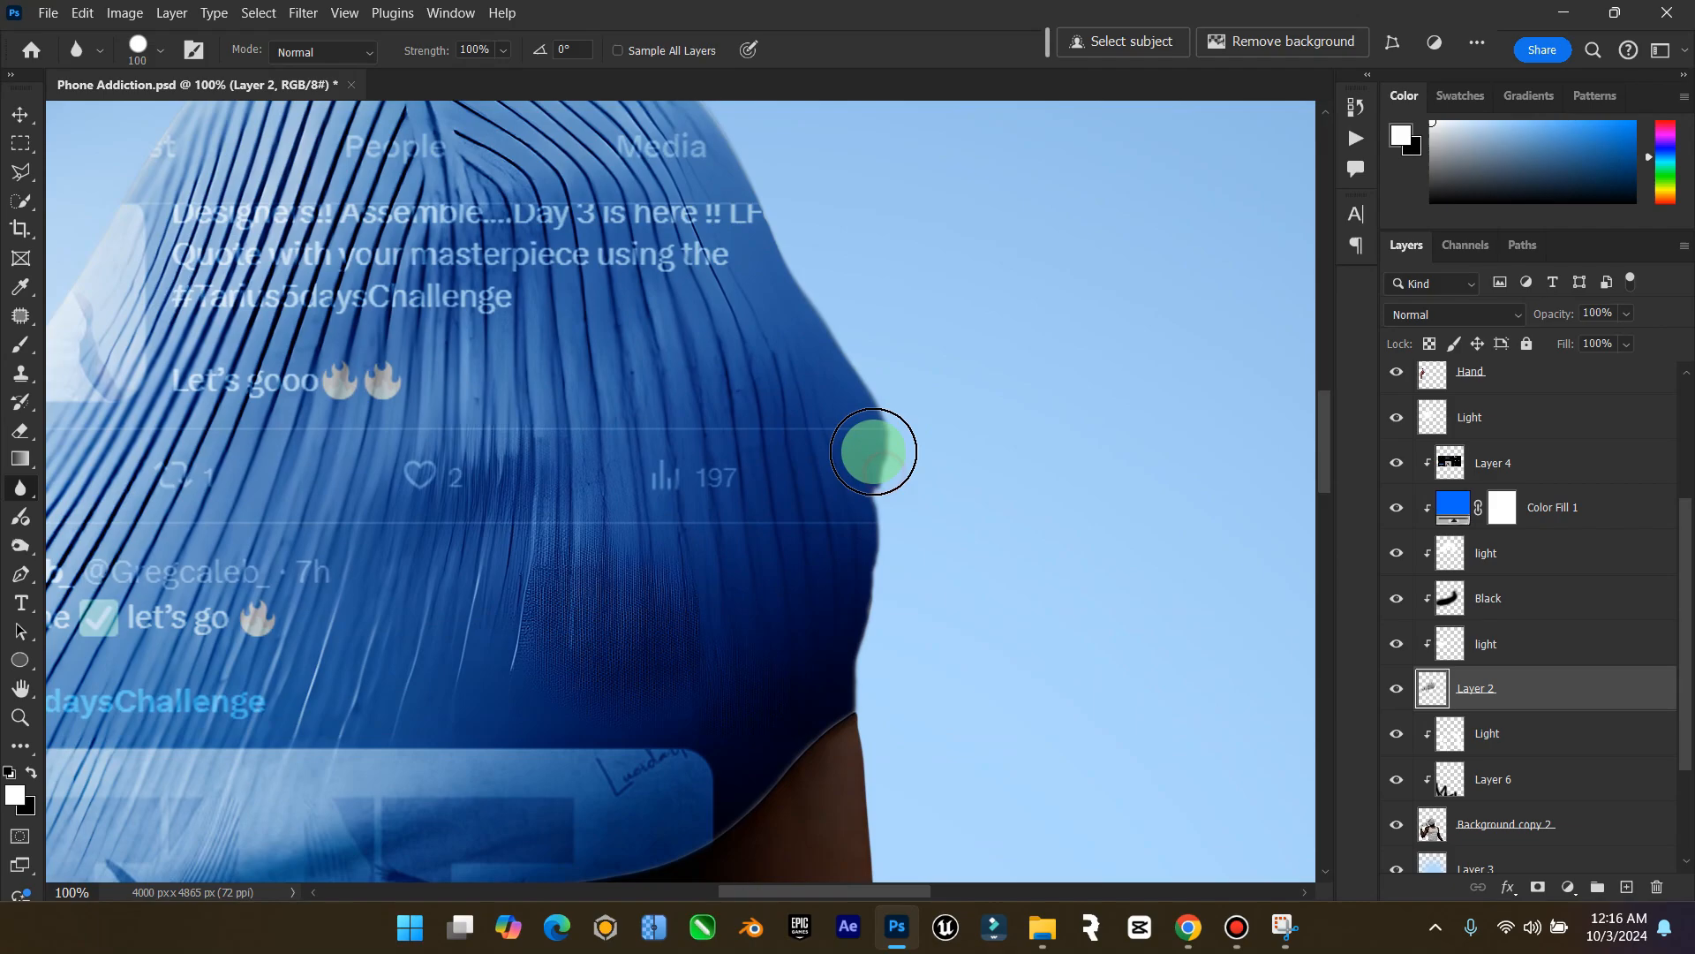
scroll(1511, 785, down, 2)
Blur along the fabric's lower edge and around the head on the Background copy 2 layer
click(1495, 711)
scroll(1332, 707, down, 1)
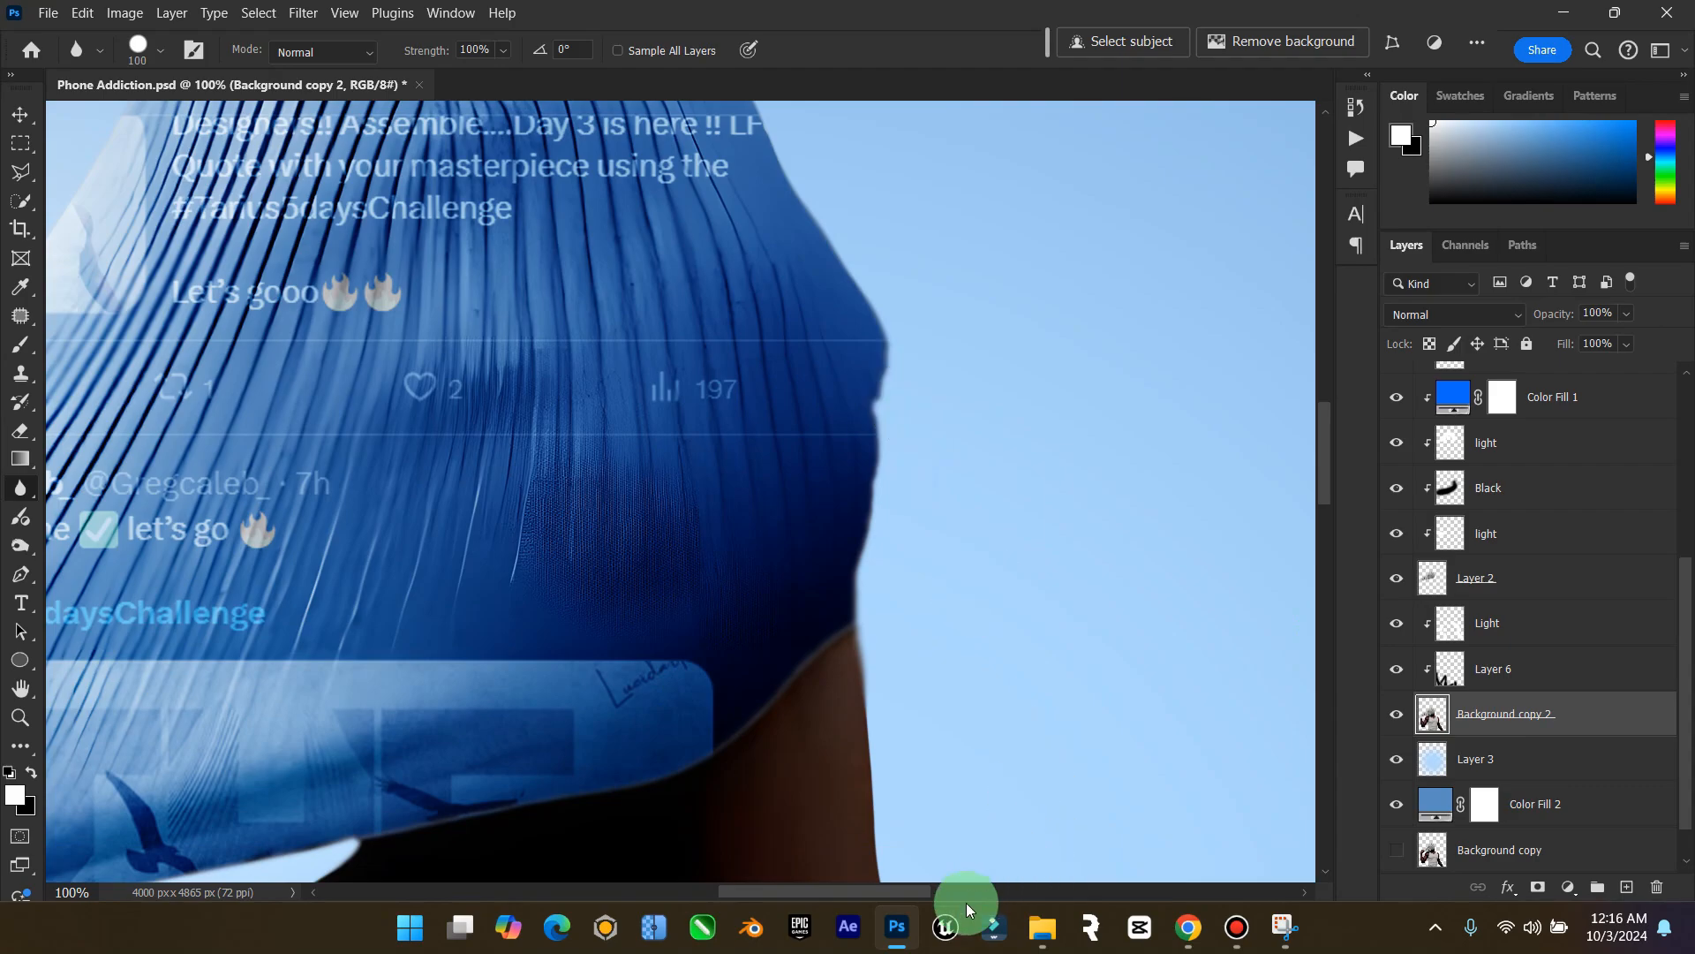
drag(902, 896, 775, 894)
scroll(813, 723, down, 3)
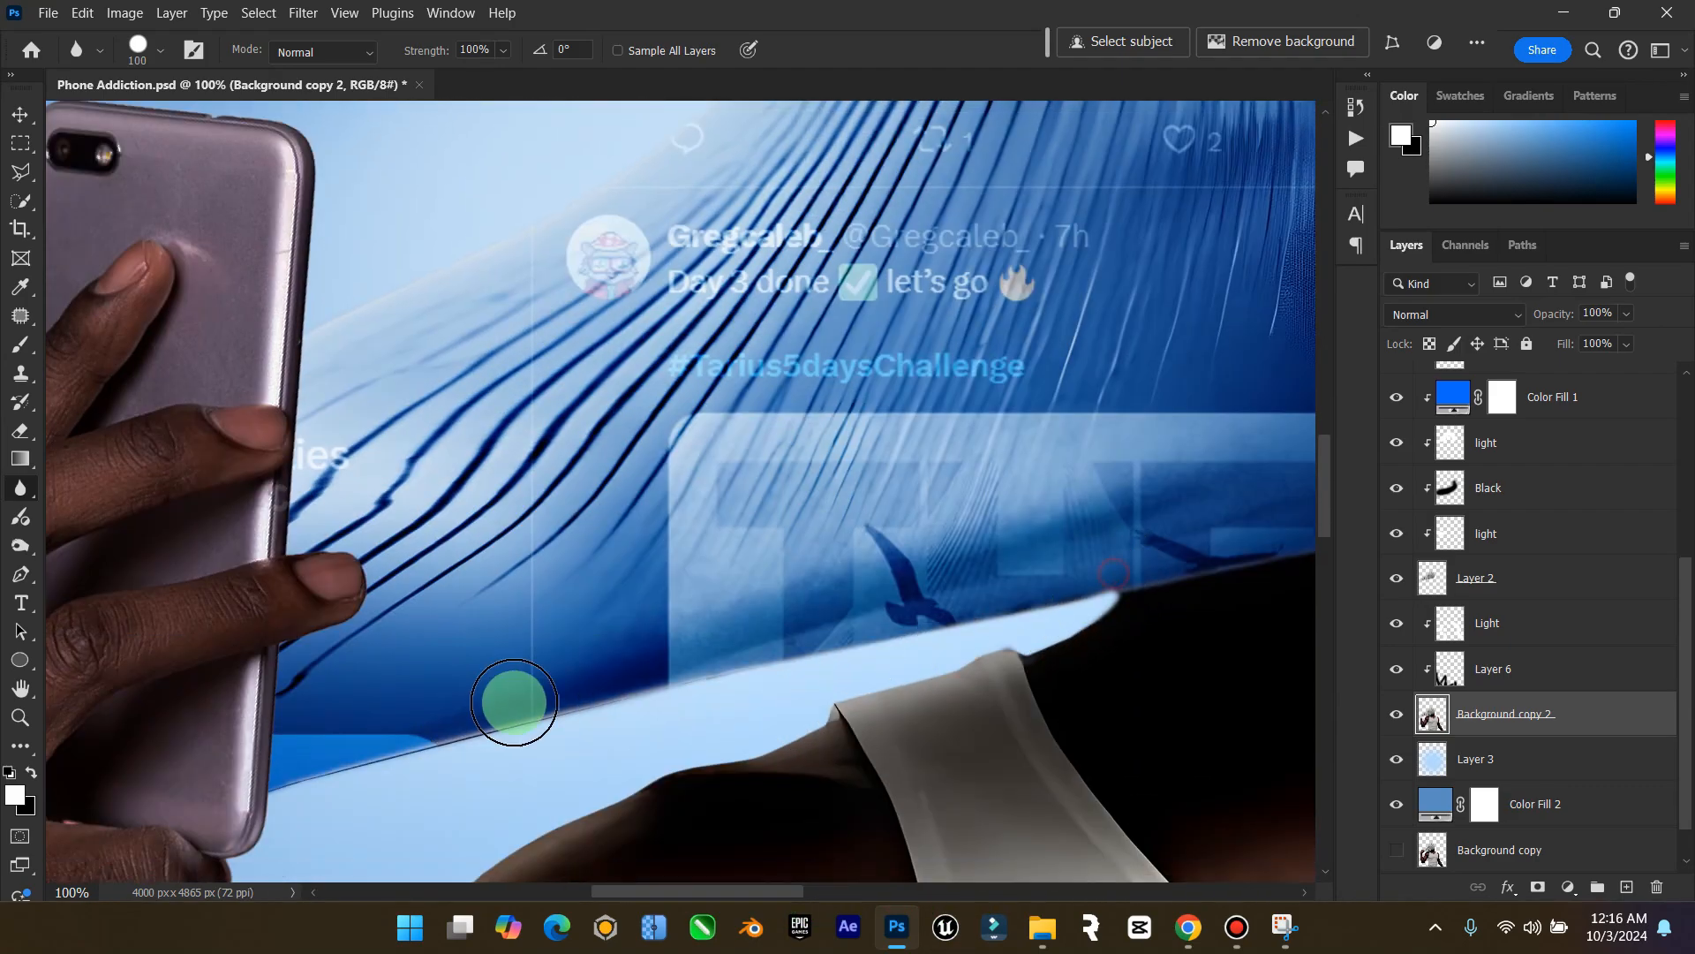
scroll(477, 719, up, 3)
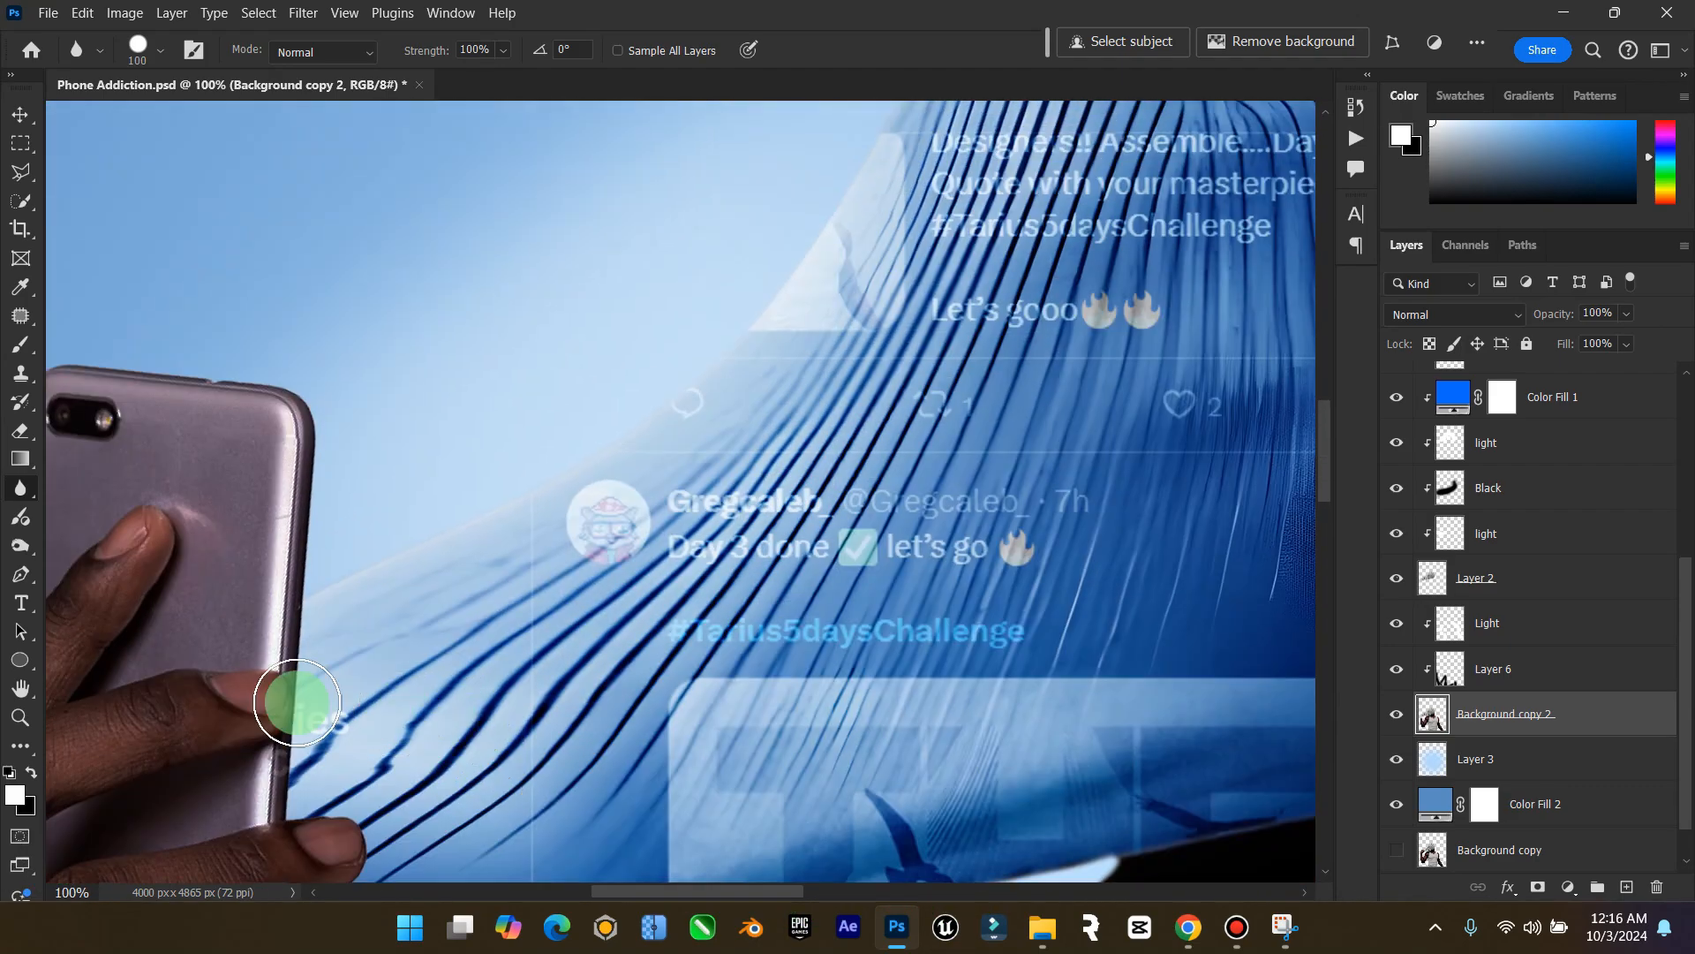
scroll(459, 601, up, 3)
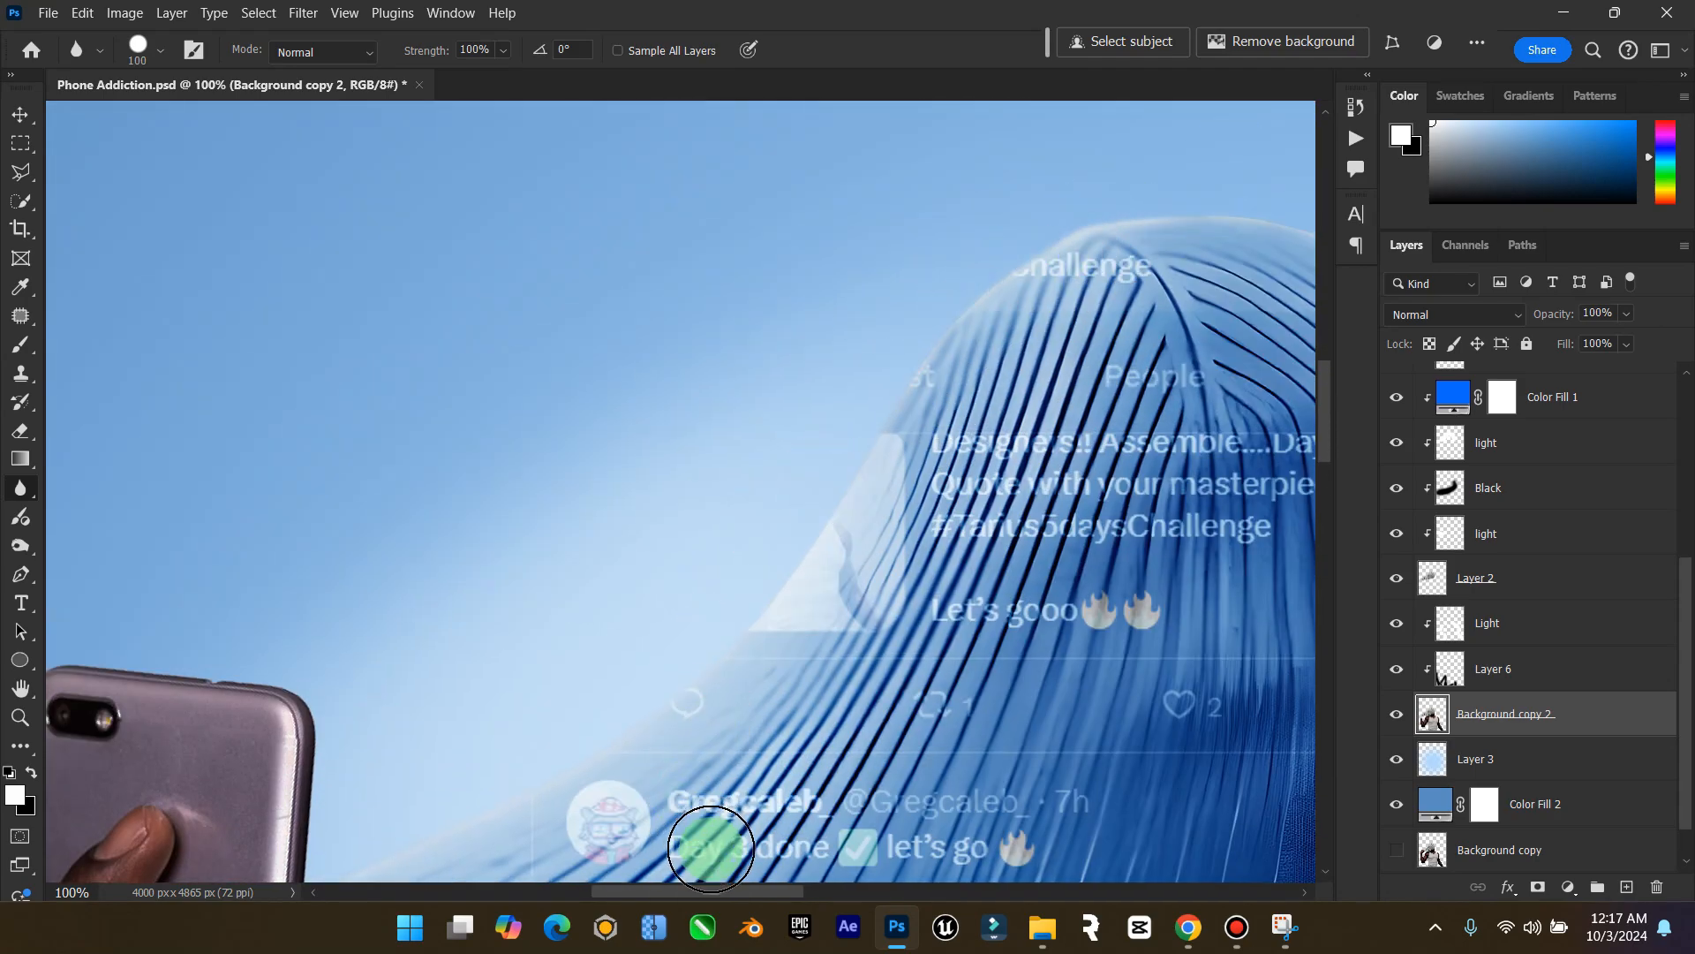
drag(724, 894, 825, 892)
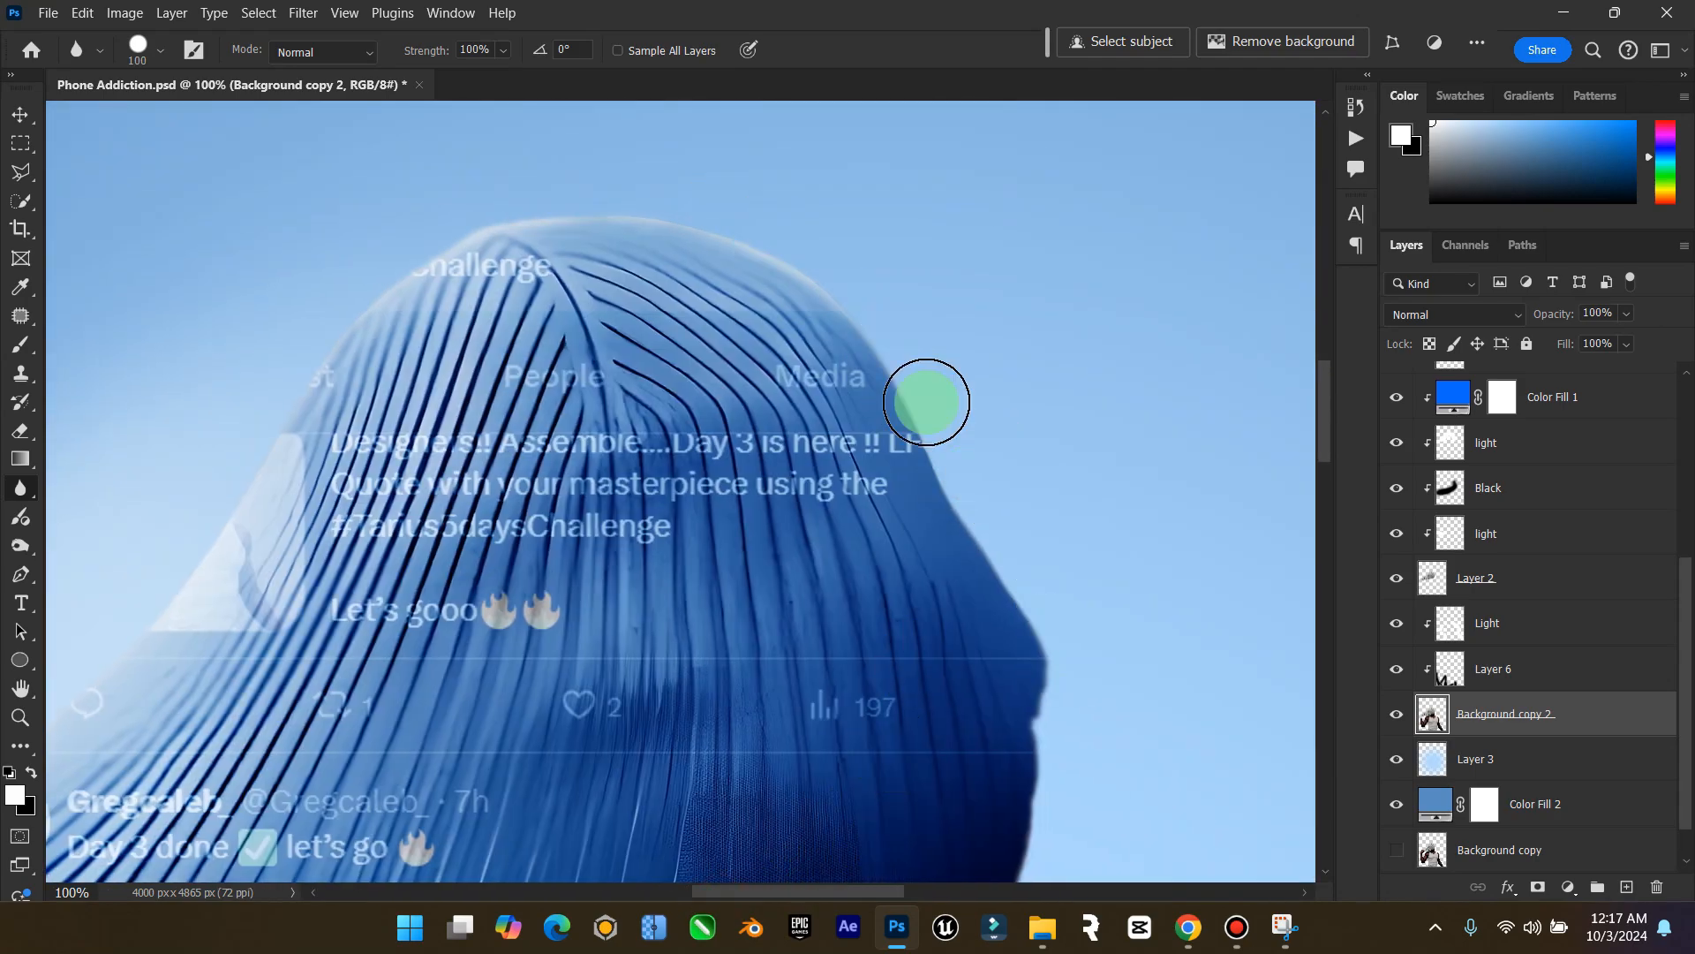
Blur the outlines of the bent elbow and the adjoining side of the tank top on Background copy 2
double_click(20, 688)
click(21, 717)
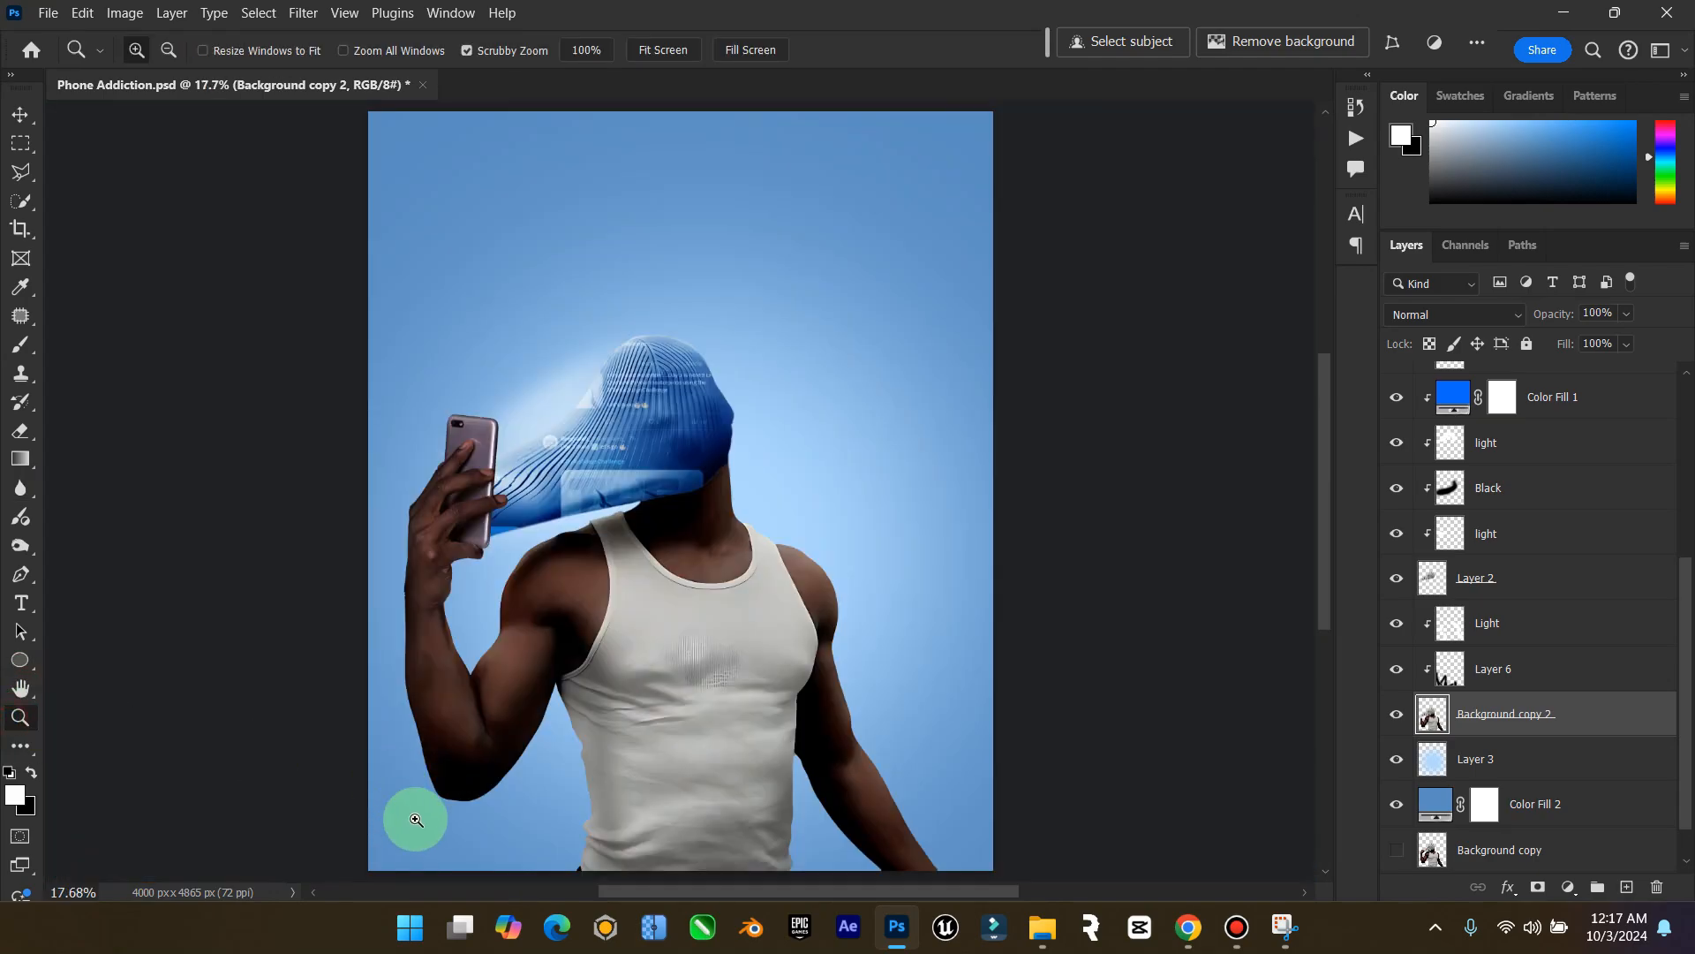
drag(409, 814, 435, 557)
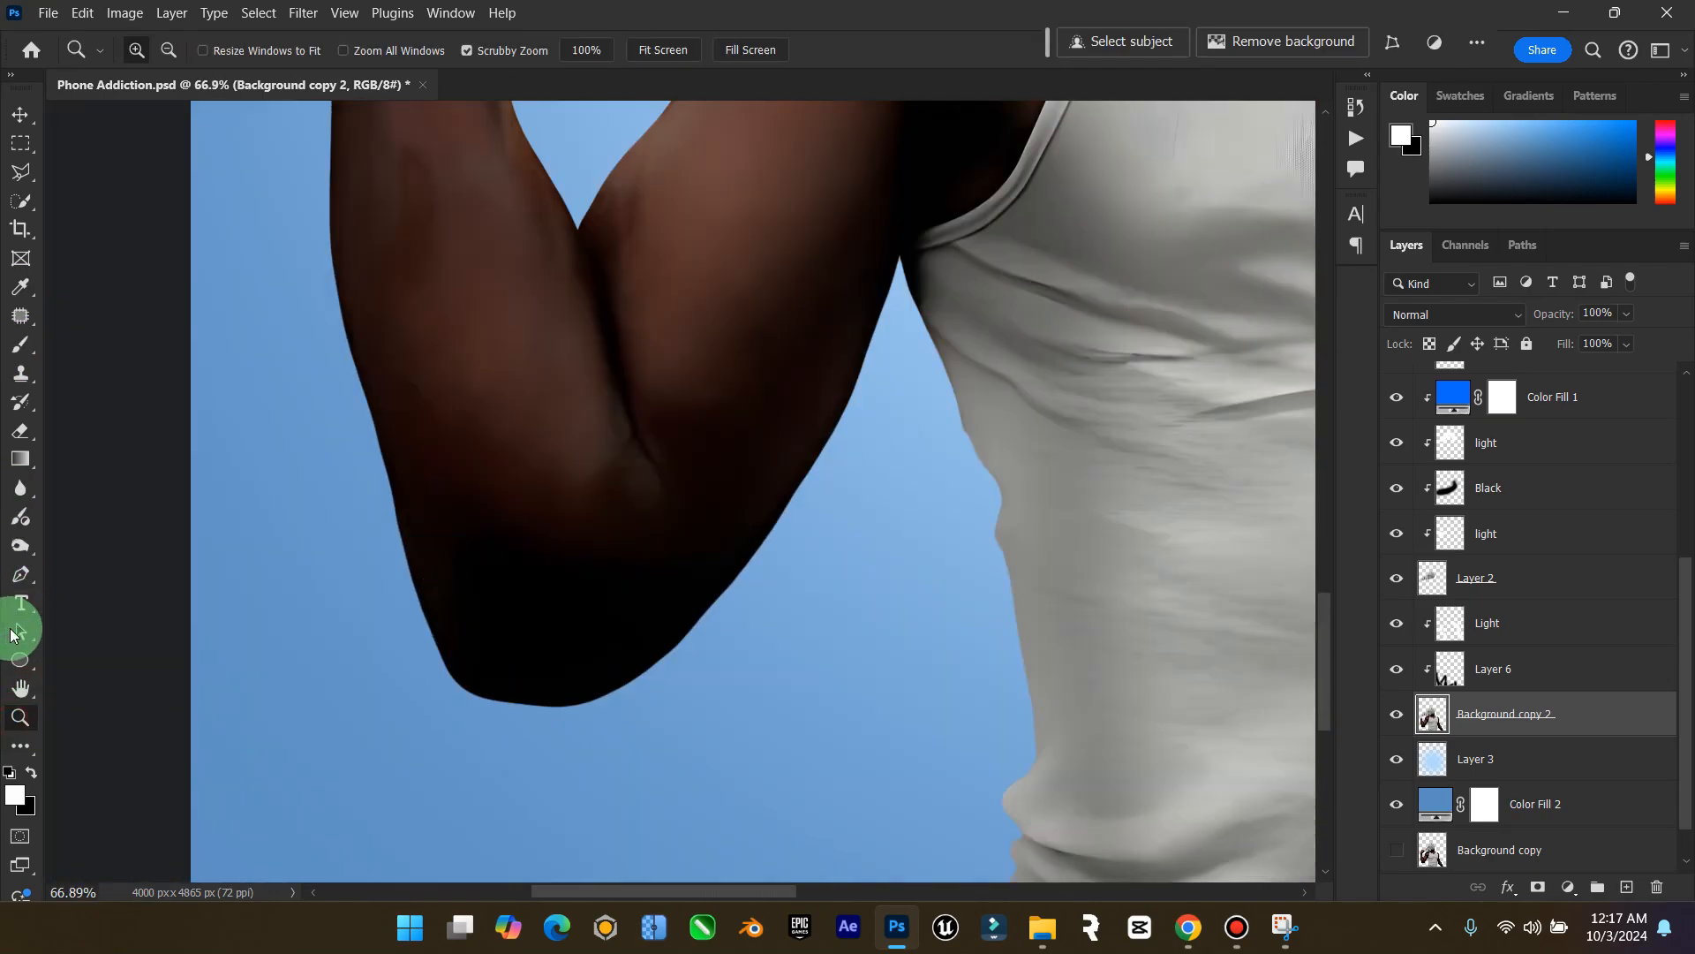
click(20, 489)
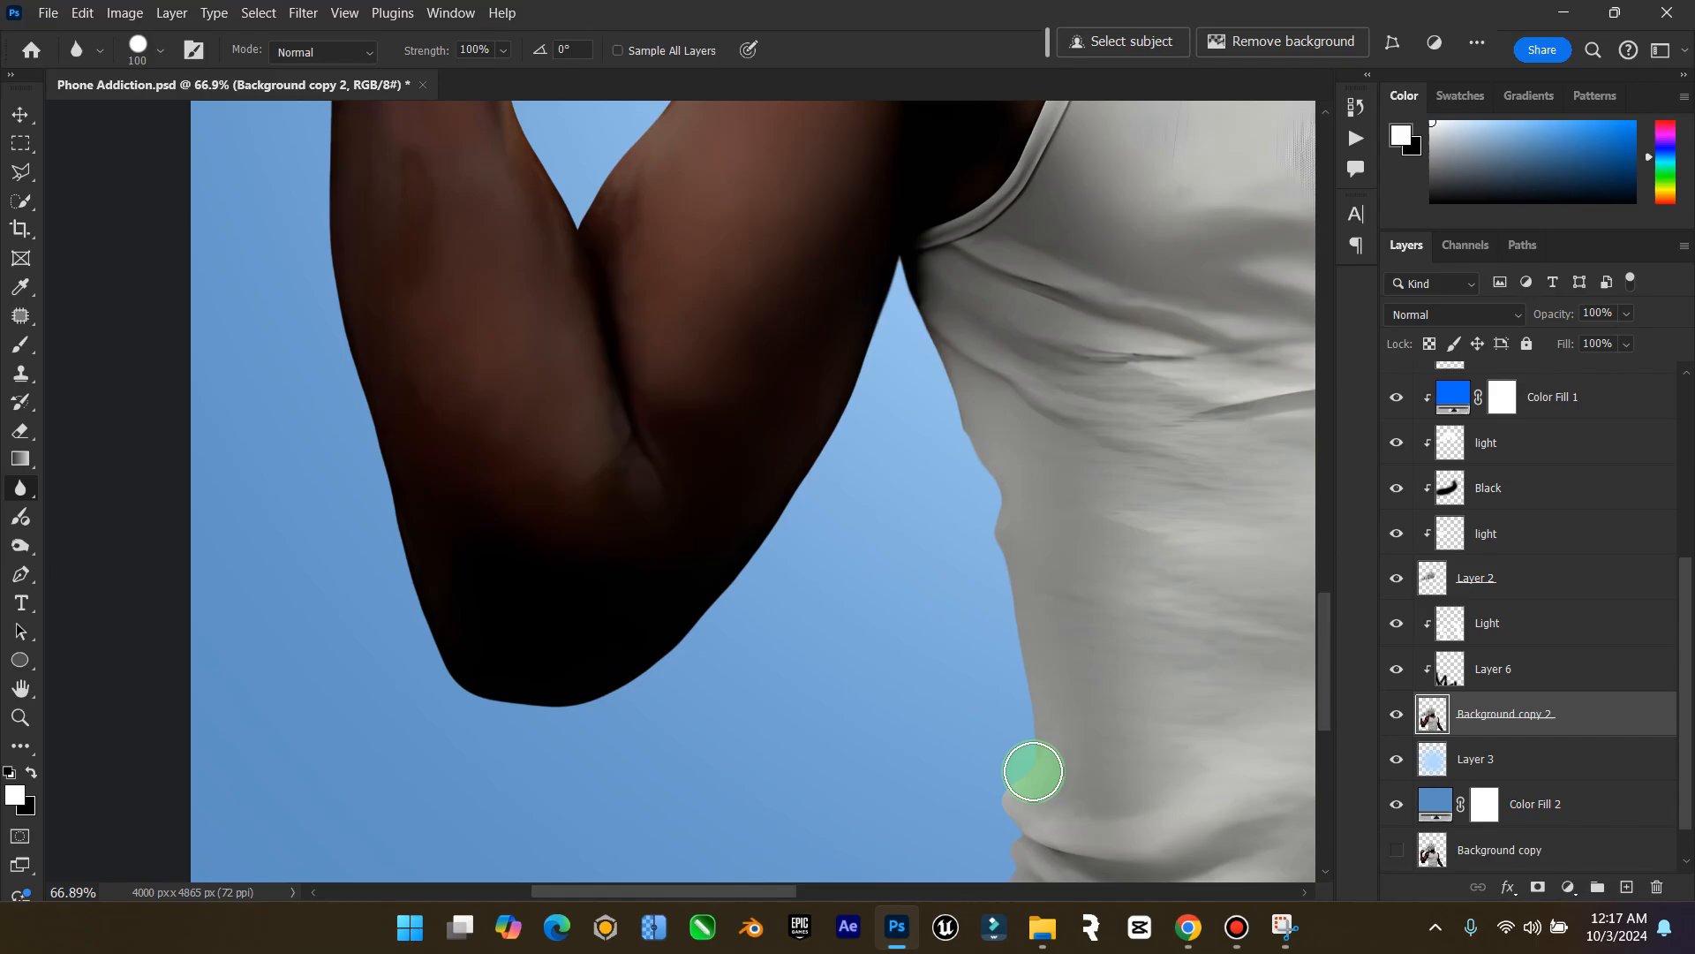
scroll(1050, 662, down, 3)
scroll(995, 765, up, 3)
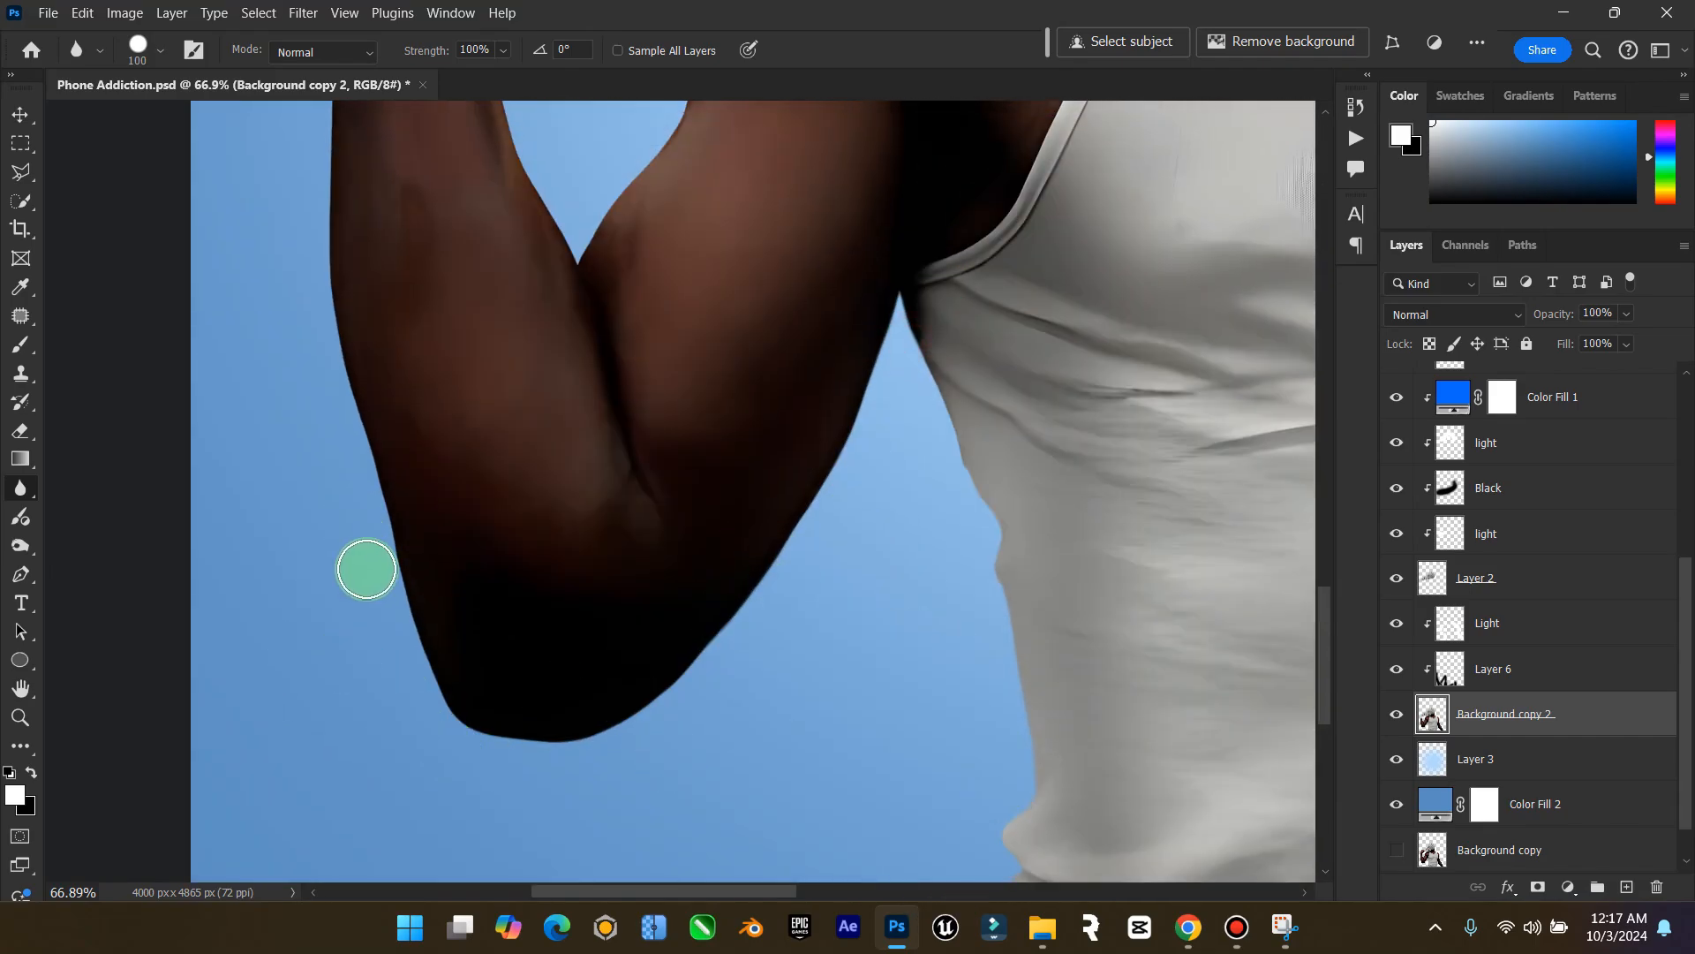
Blur the outlines of the raised forearm, the hand holding the phone and the nearby shoulder
scroll(365, 581, up, 3)
scroll(362, 592, up, 3)
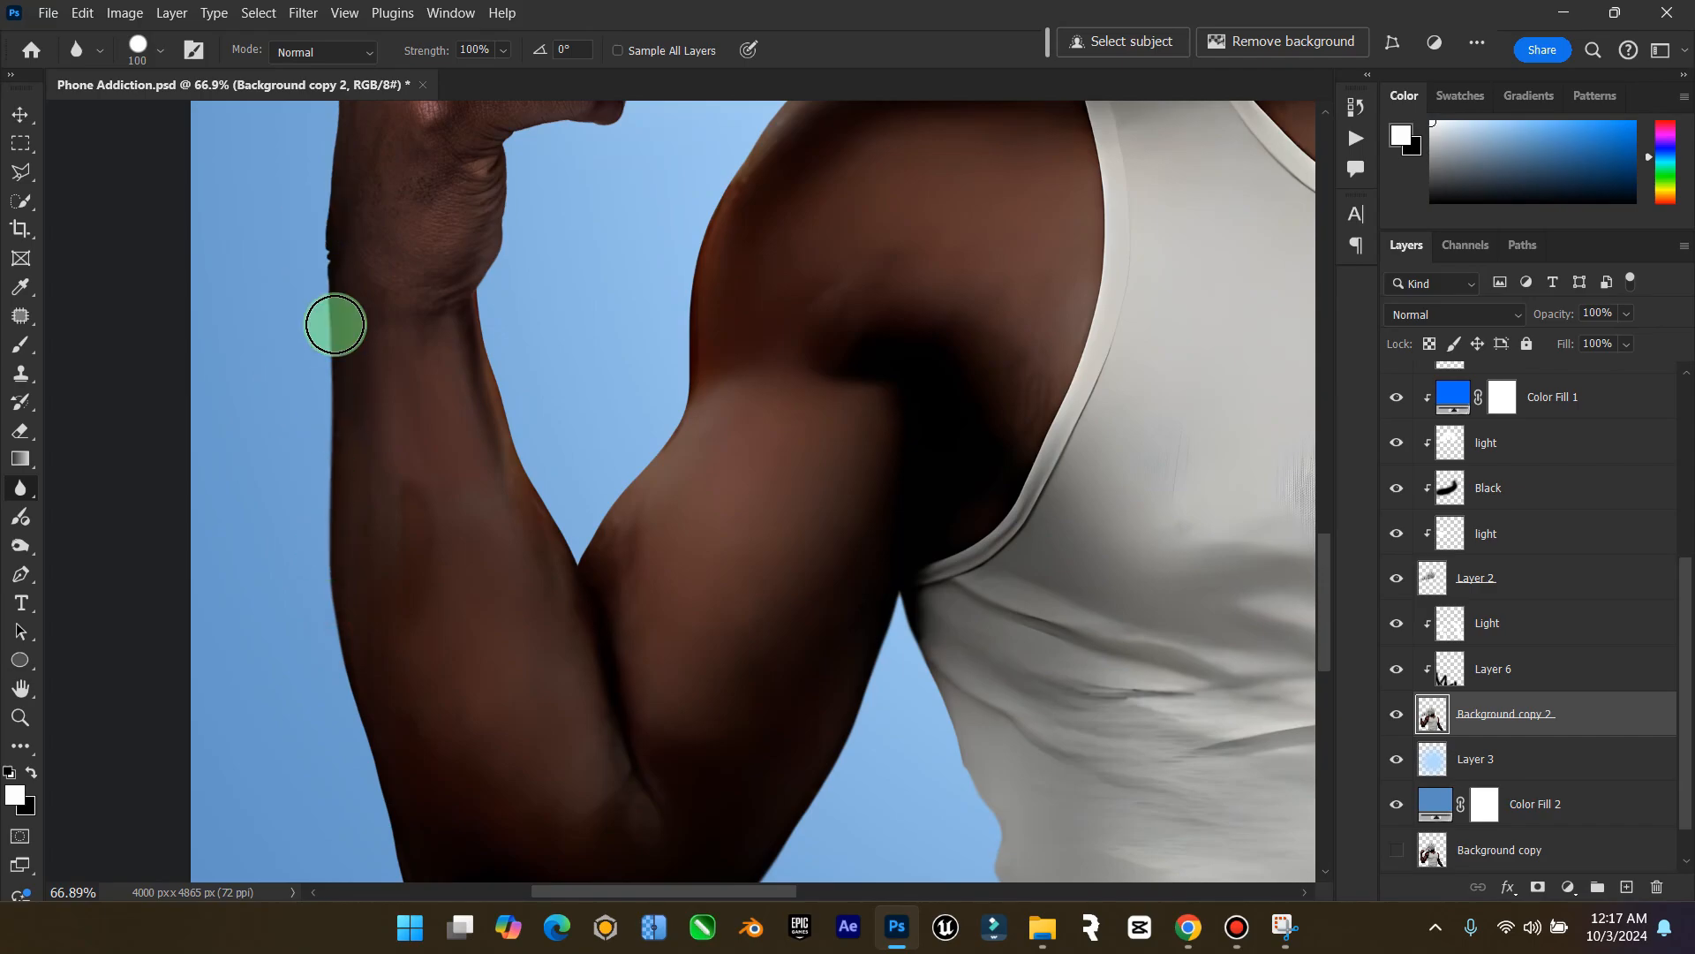
scroll(448, 432, up, 3)
scroll(449, 433, up, 2)
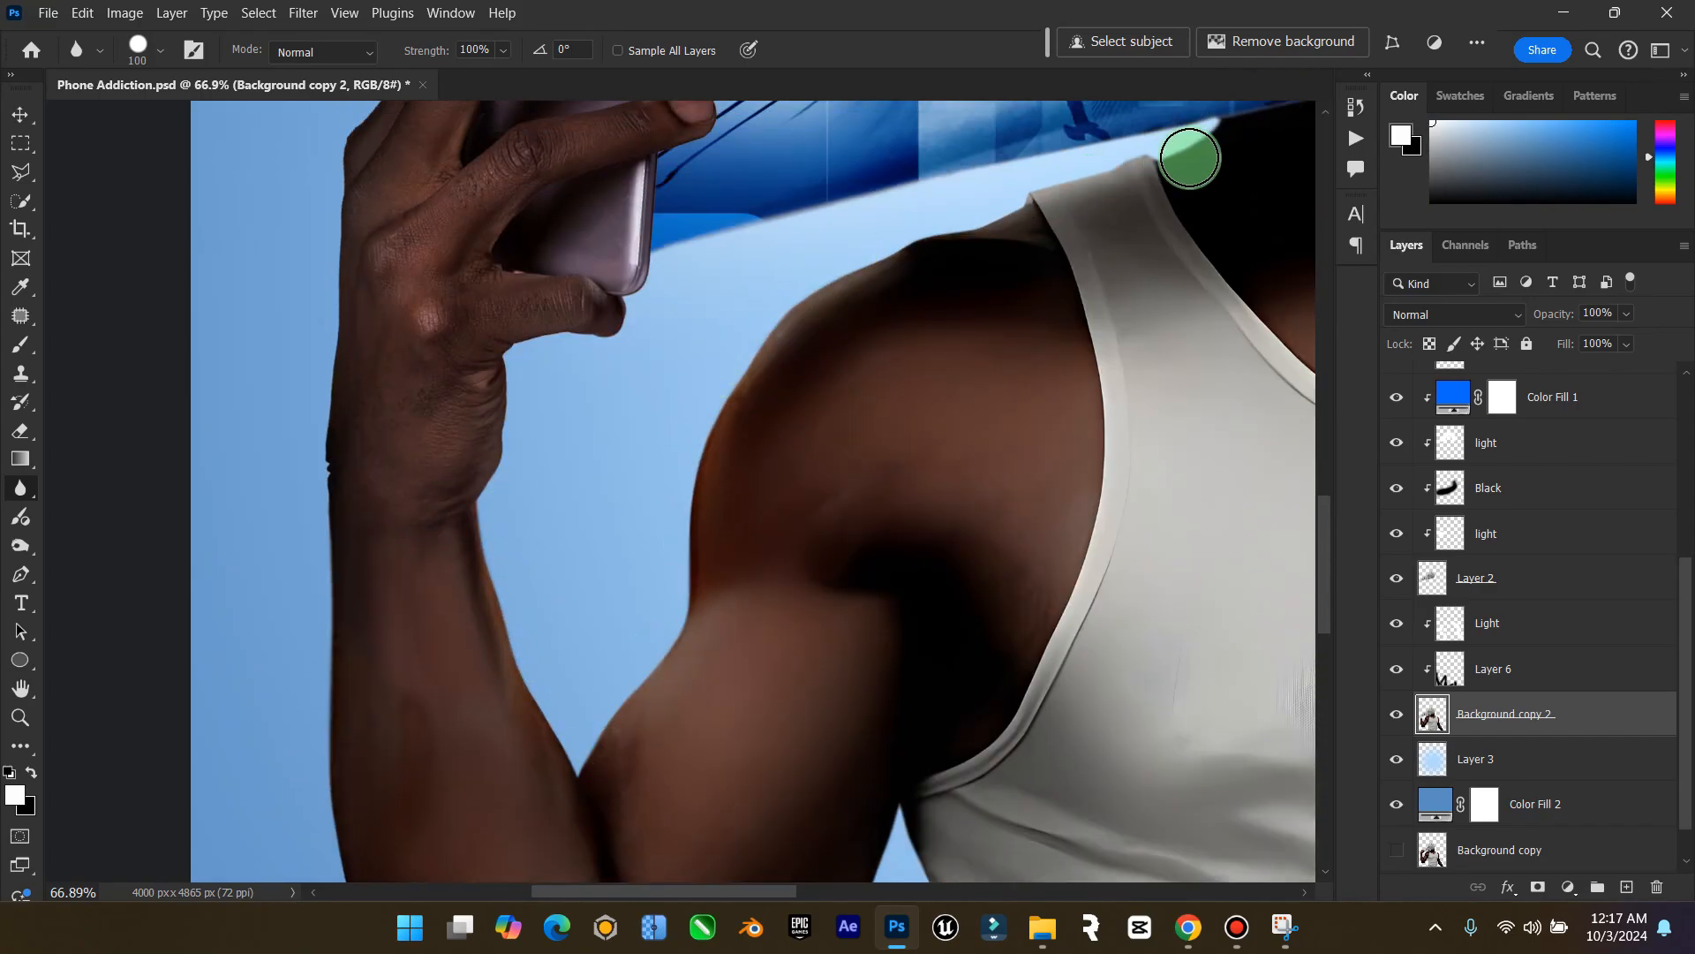
scroll(333, 507, up, 4)
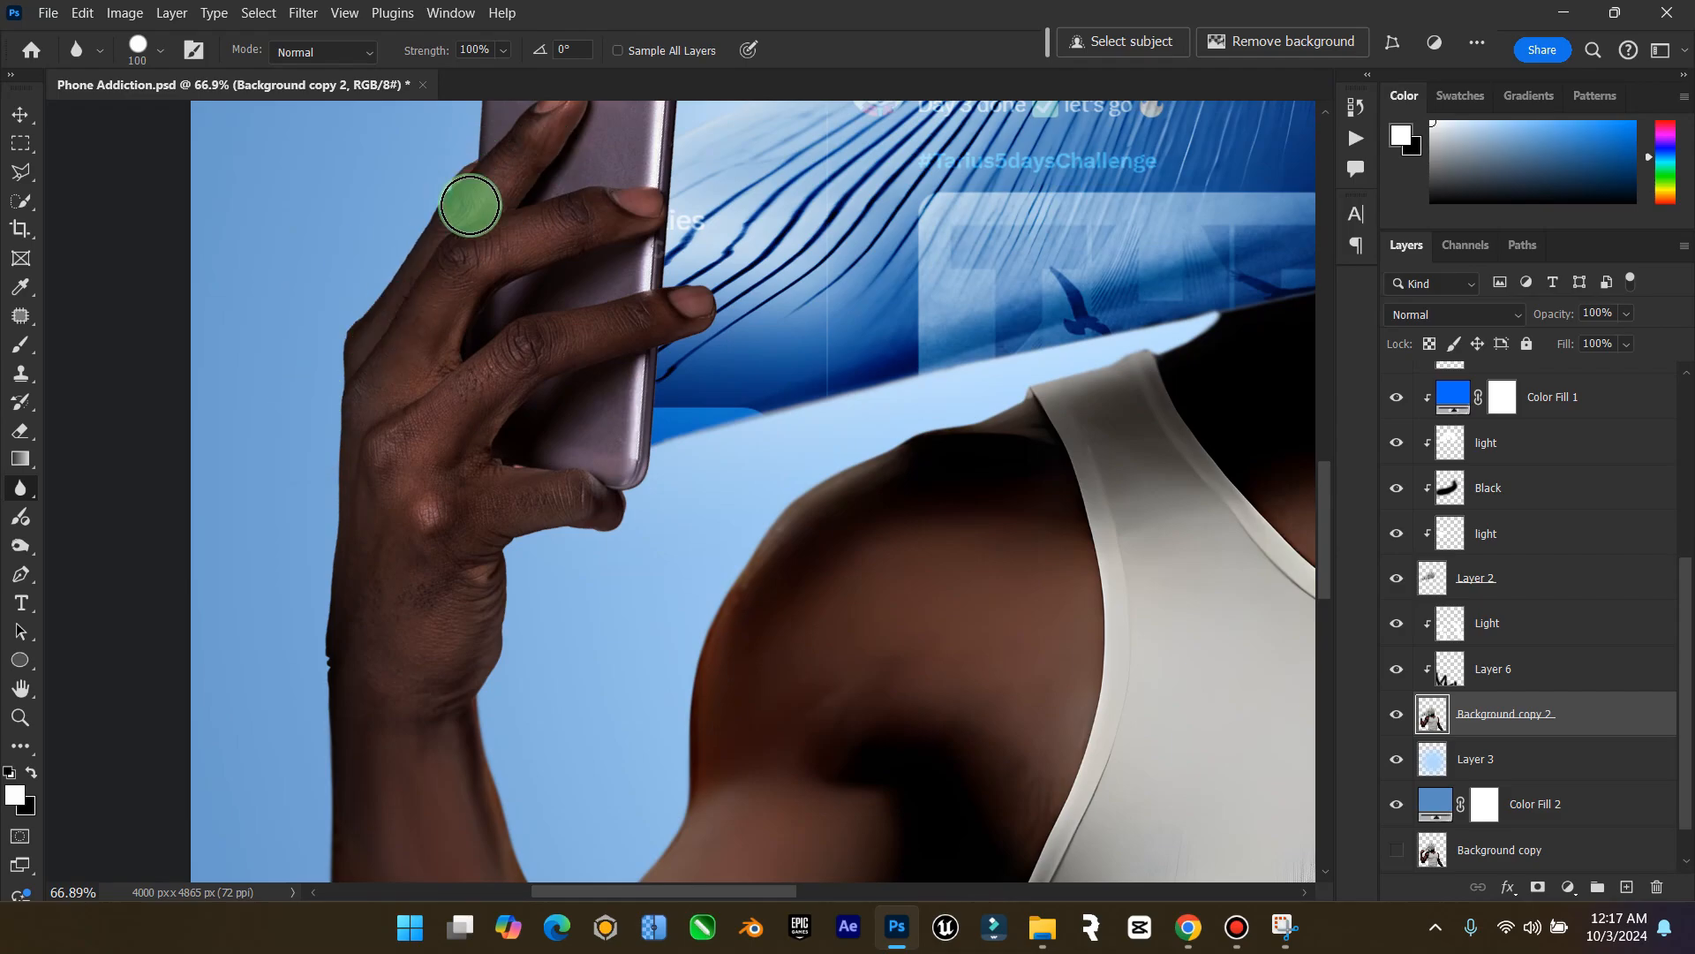
scroll(471, 212, up, 3)
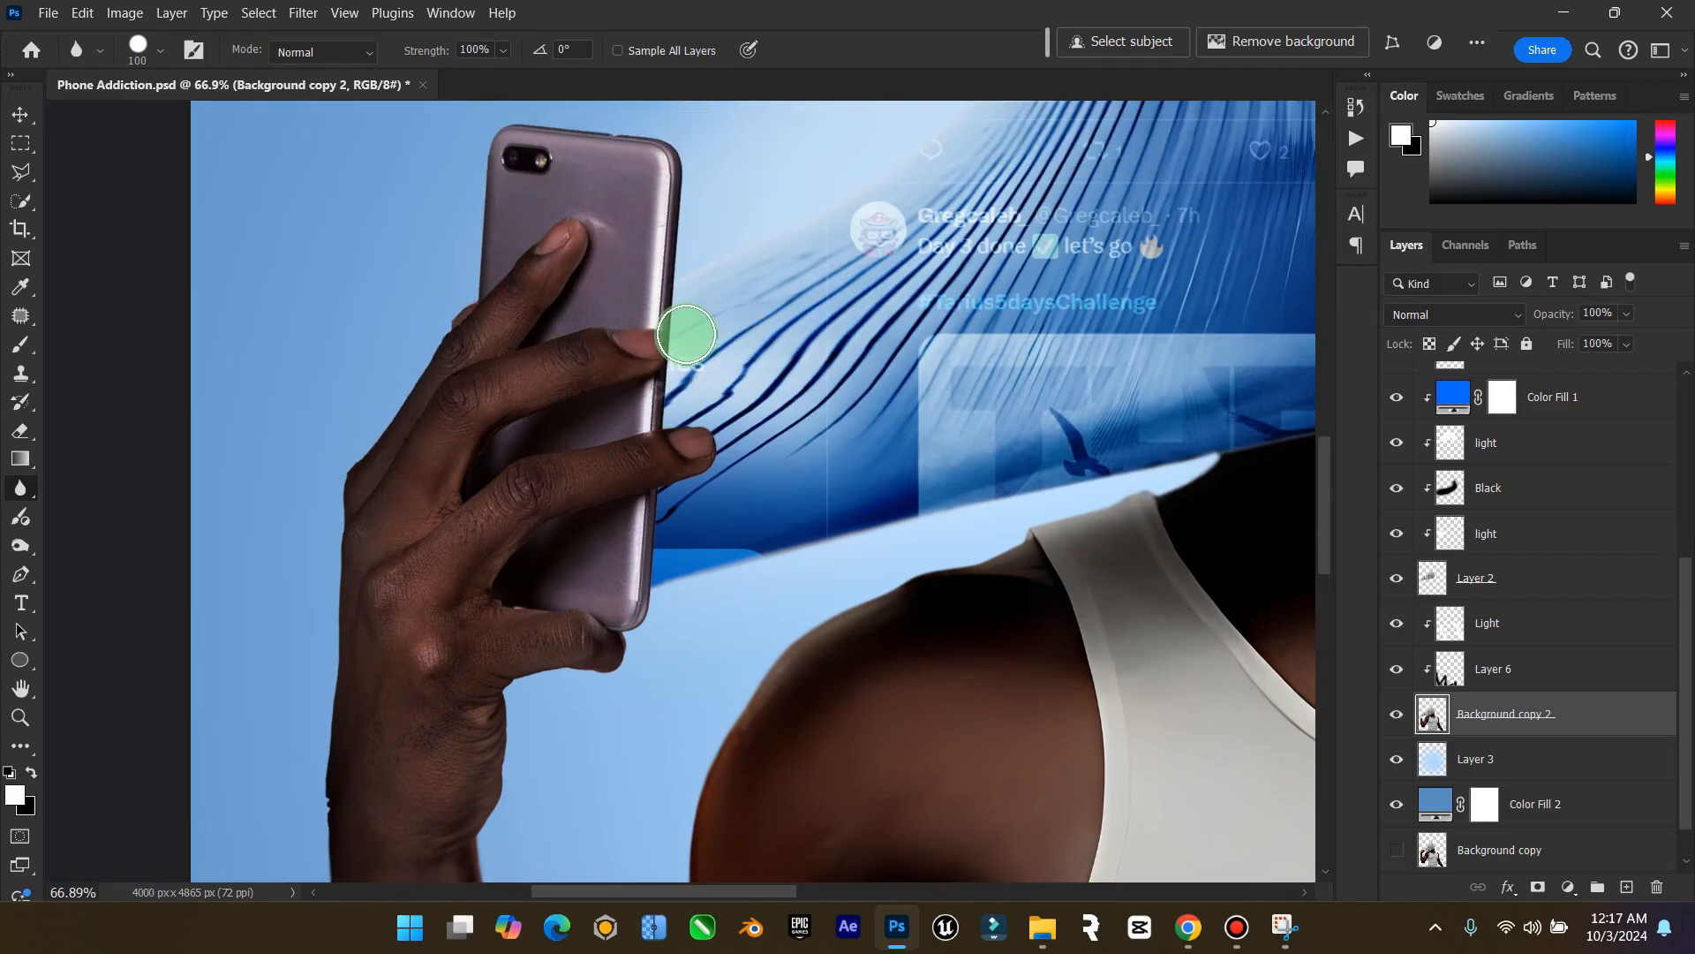
drag(660, 535, 664, 638)
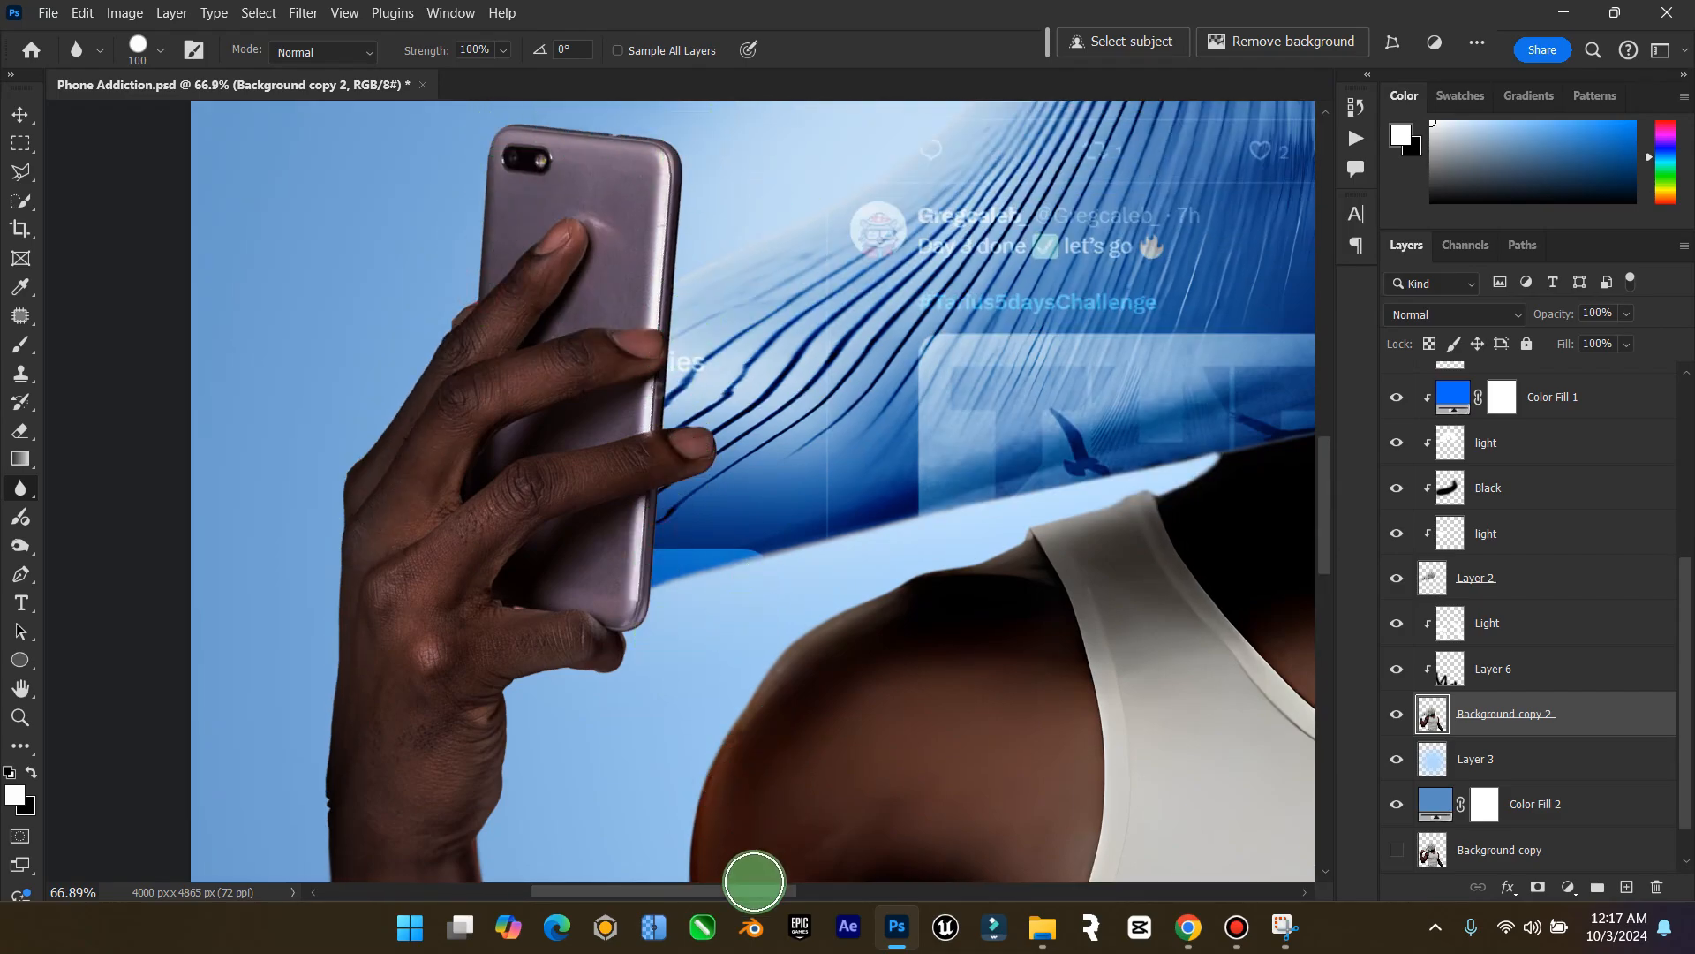
Blur the outlines of the neck, the far shoulder, the lowered arm and the adjoining side of the tank top on Background copy 2
drag(752, 892, 923, 894)
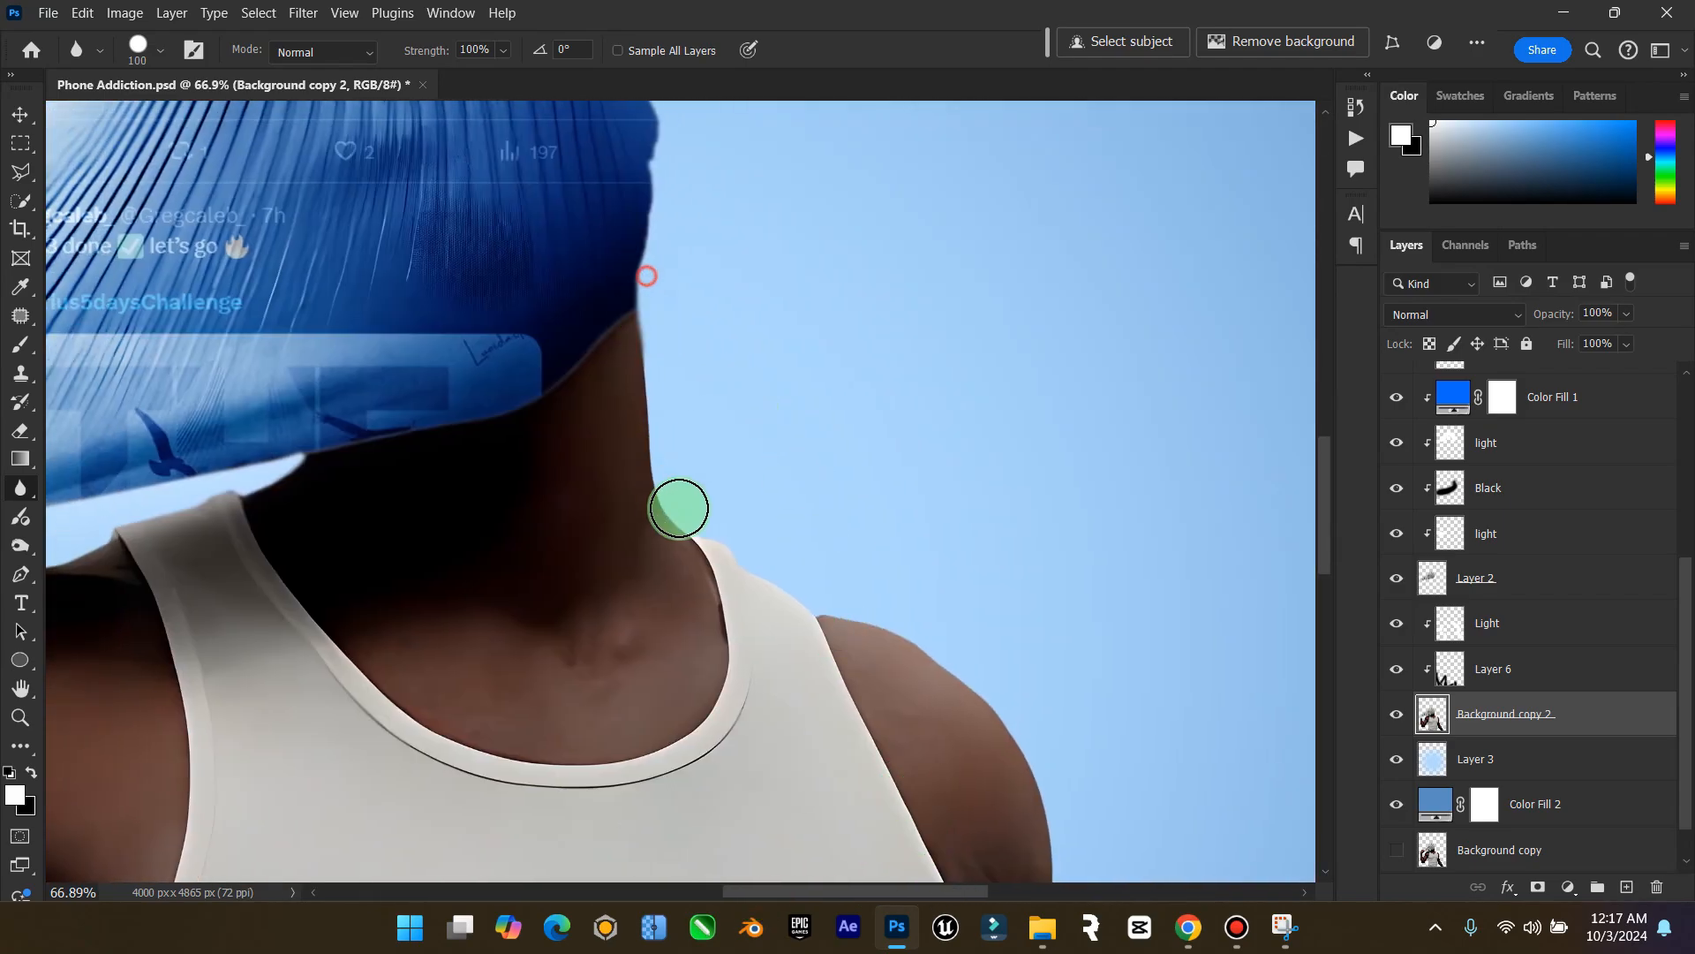
scroll(886, 636, down, 10)
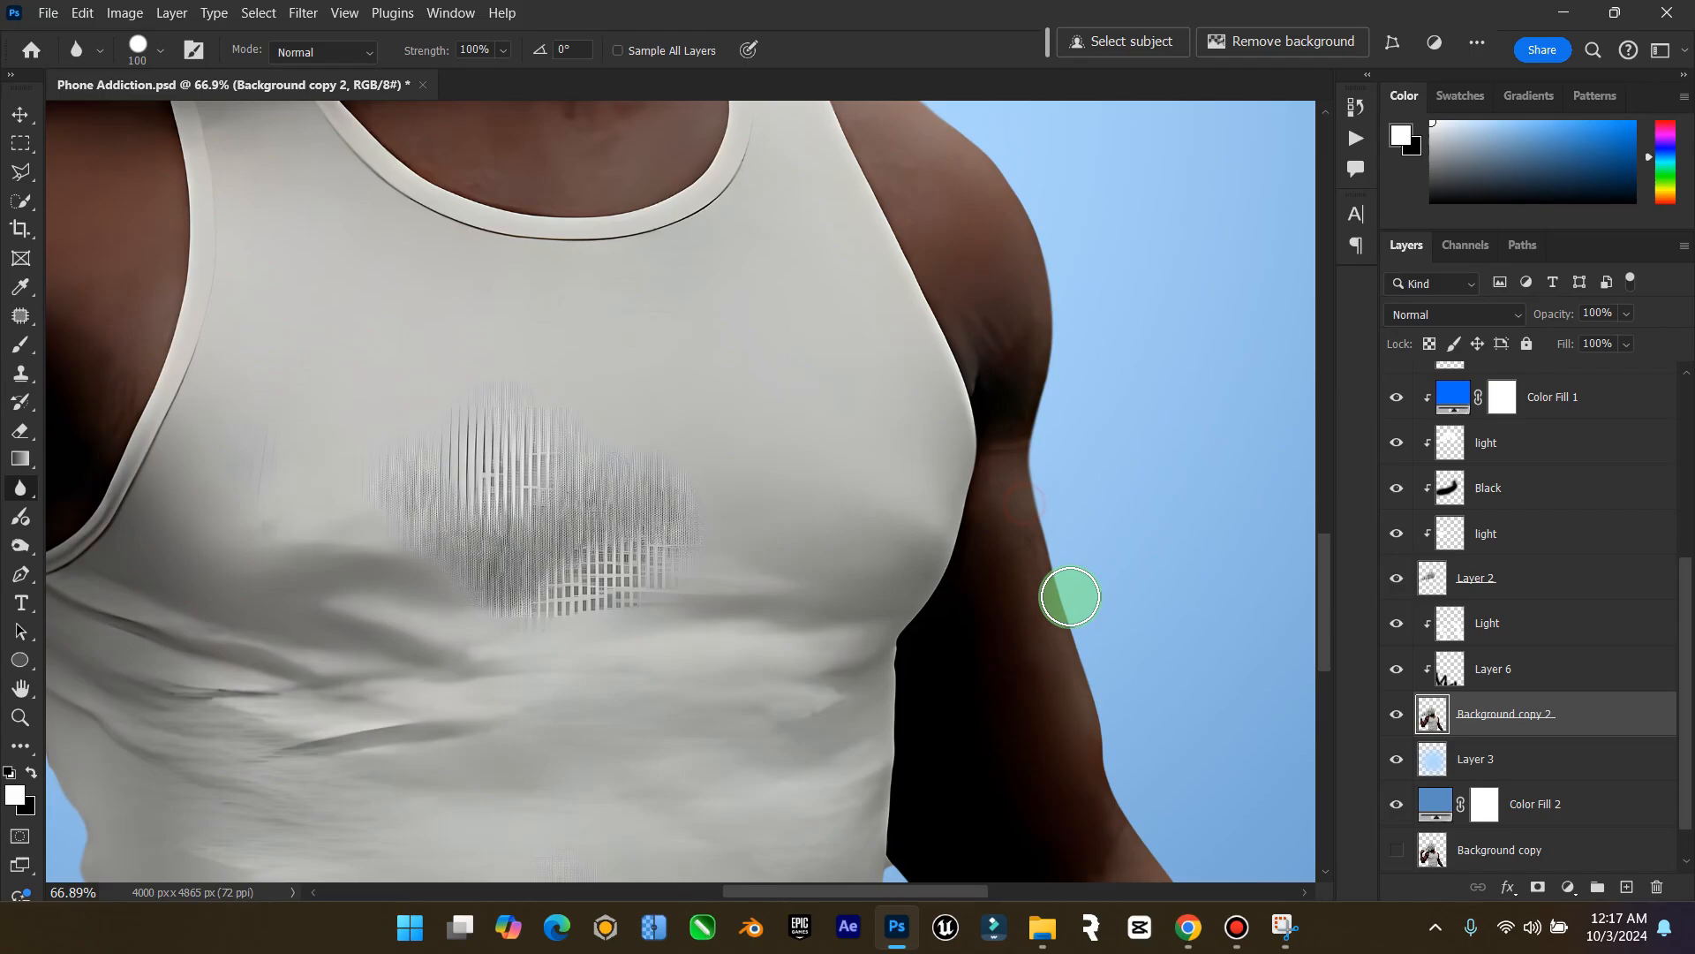
scroll(1070, 597, down, 5)
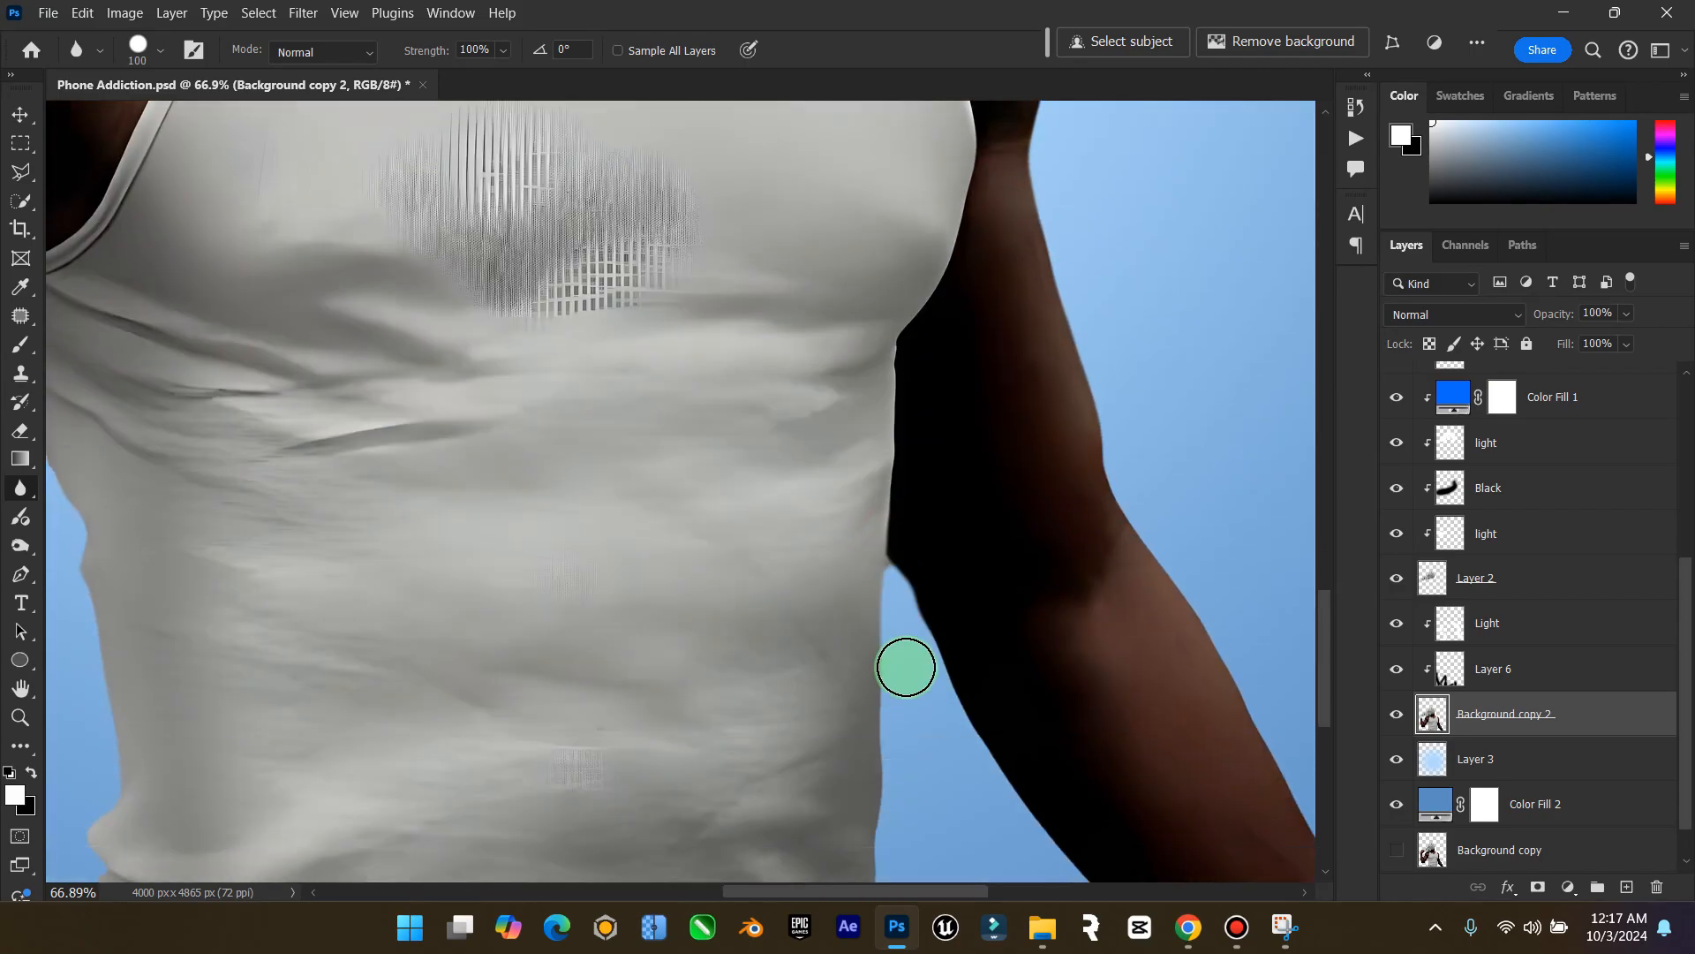
scroll(906, 666, down, 4)
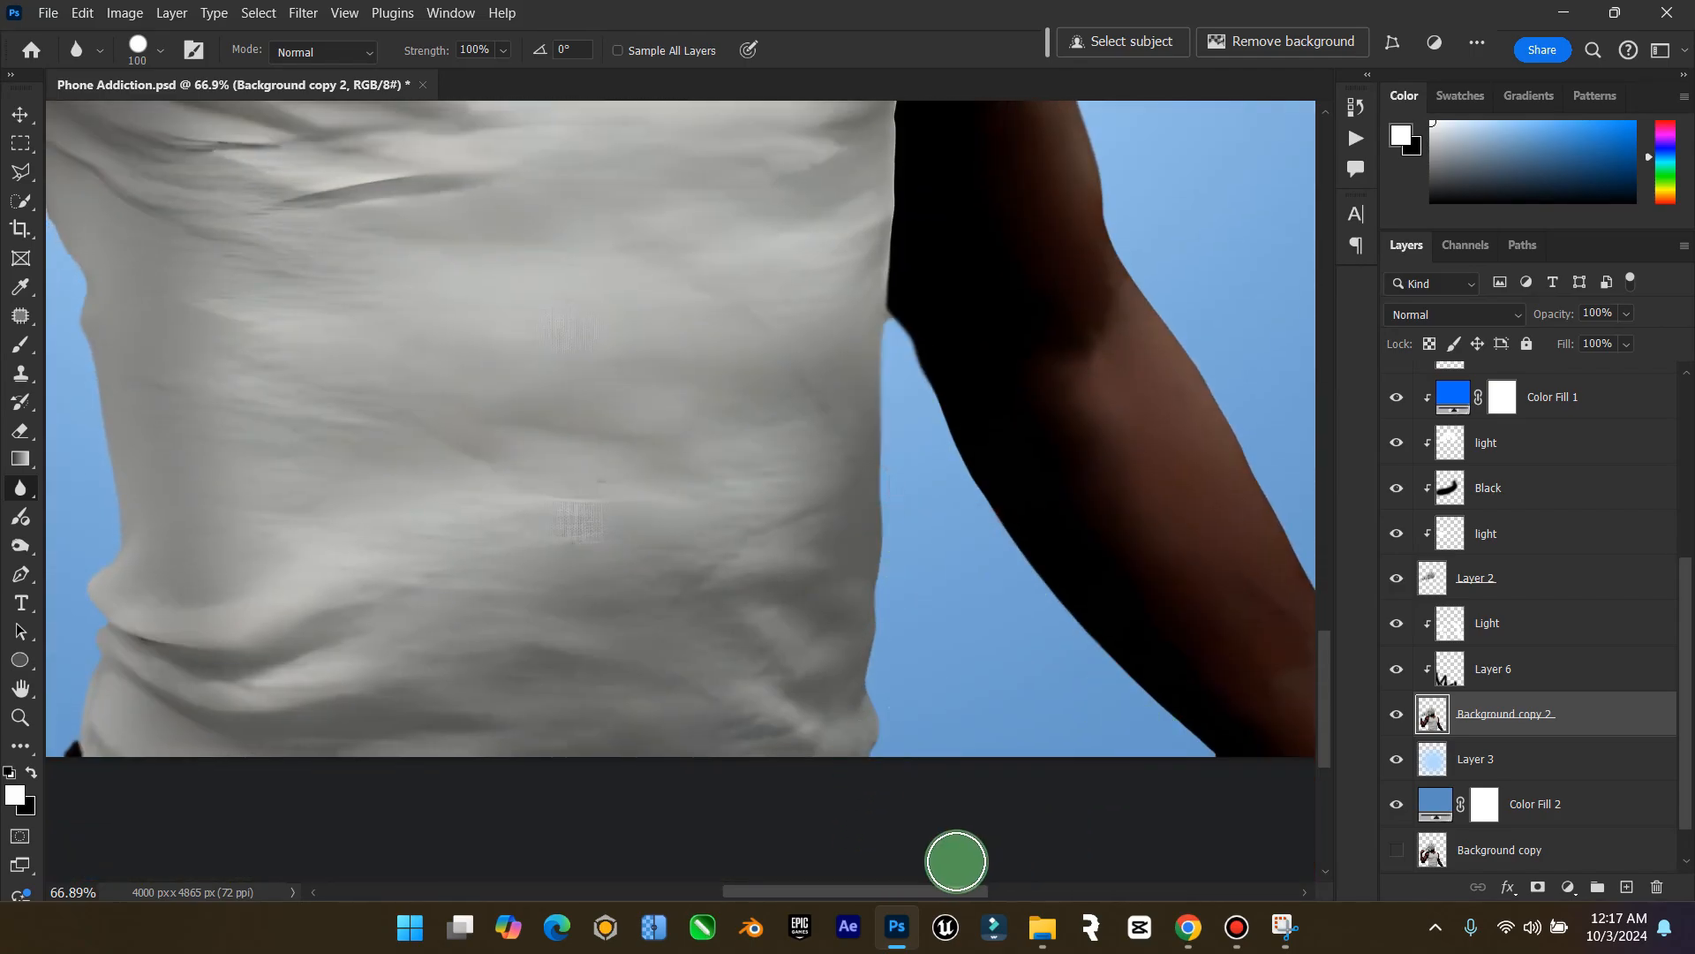
scroll(956, 861, right, 6)
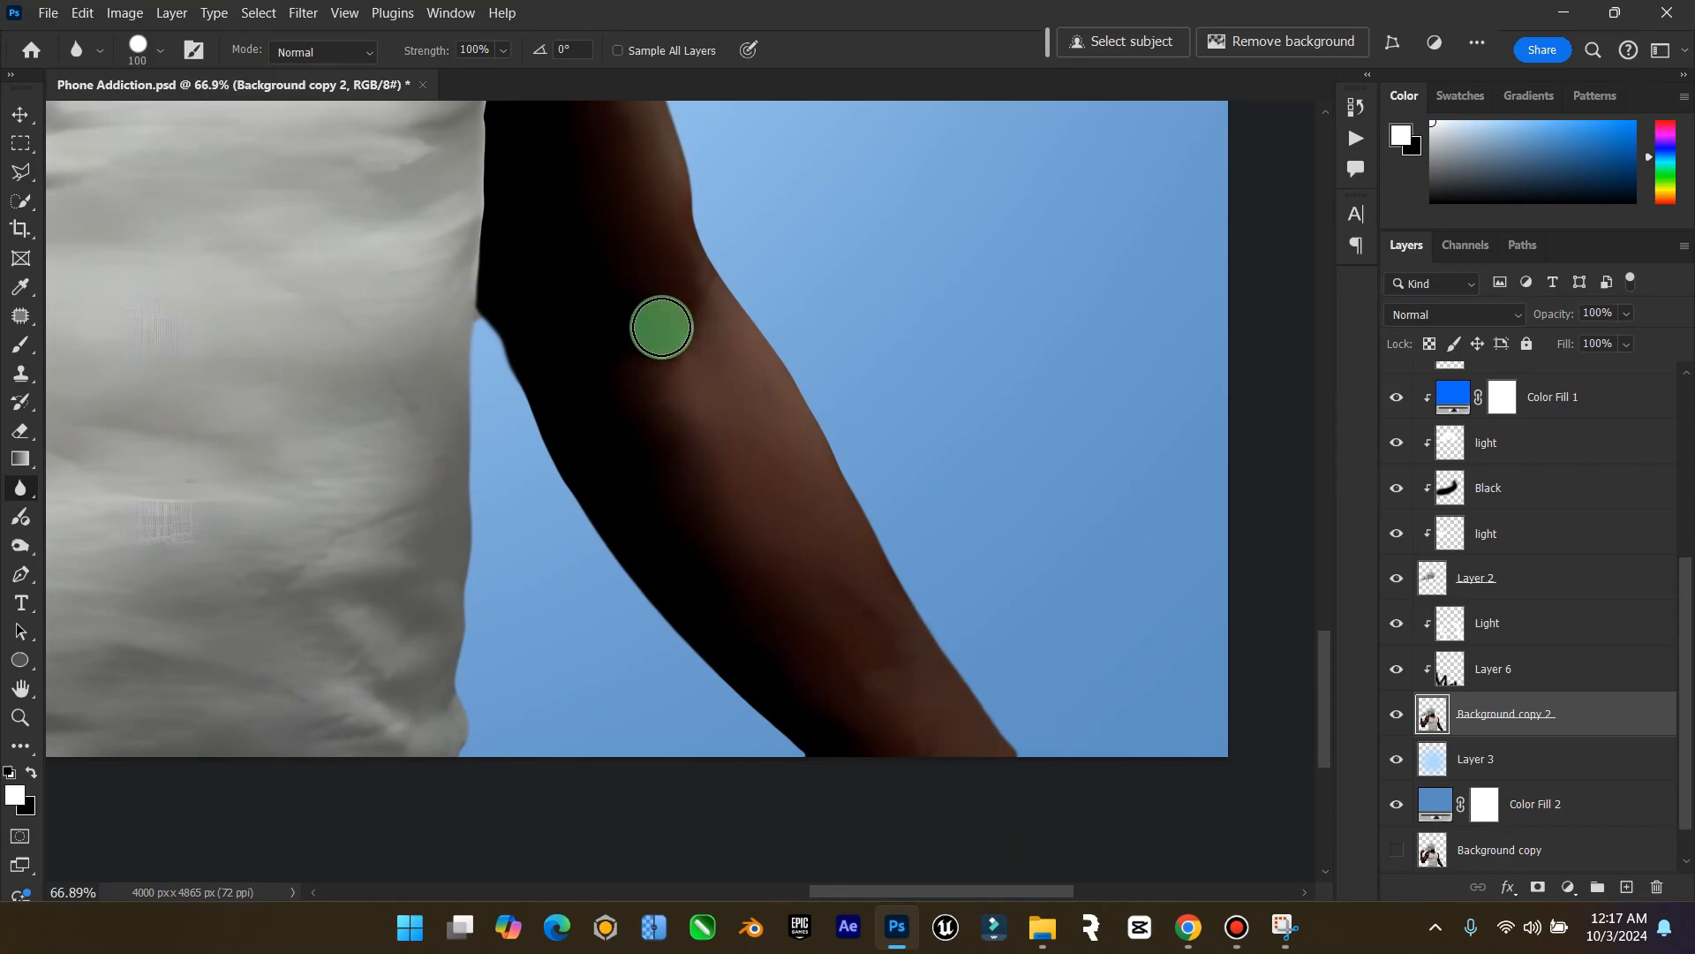
Fit the whole composite in view, switch to the Move tool and save the document
double_click(27, 694)
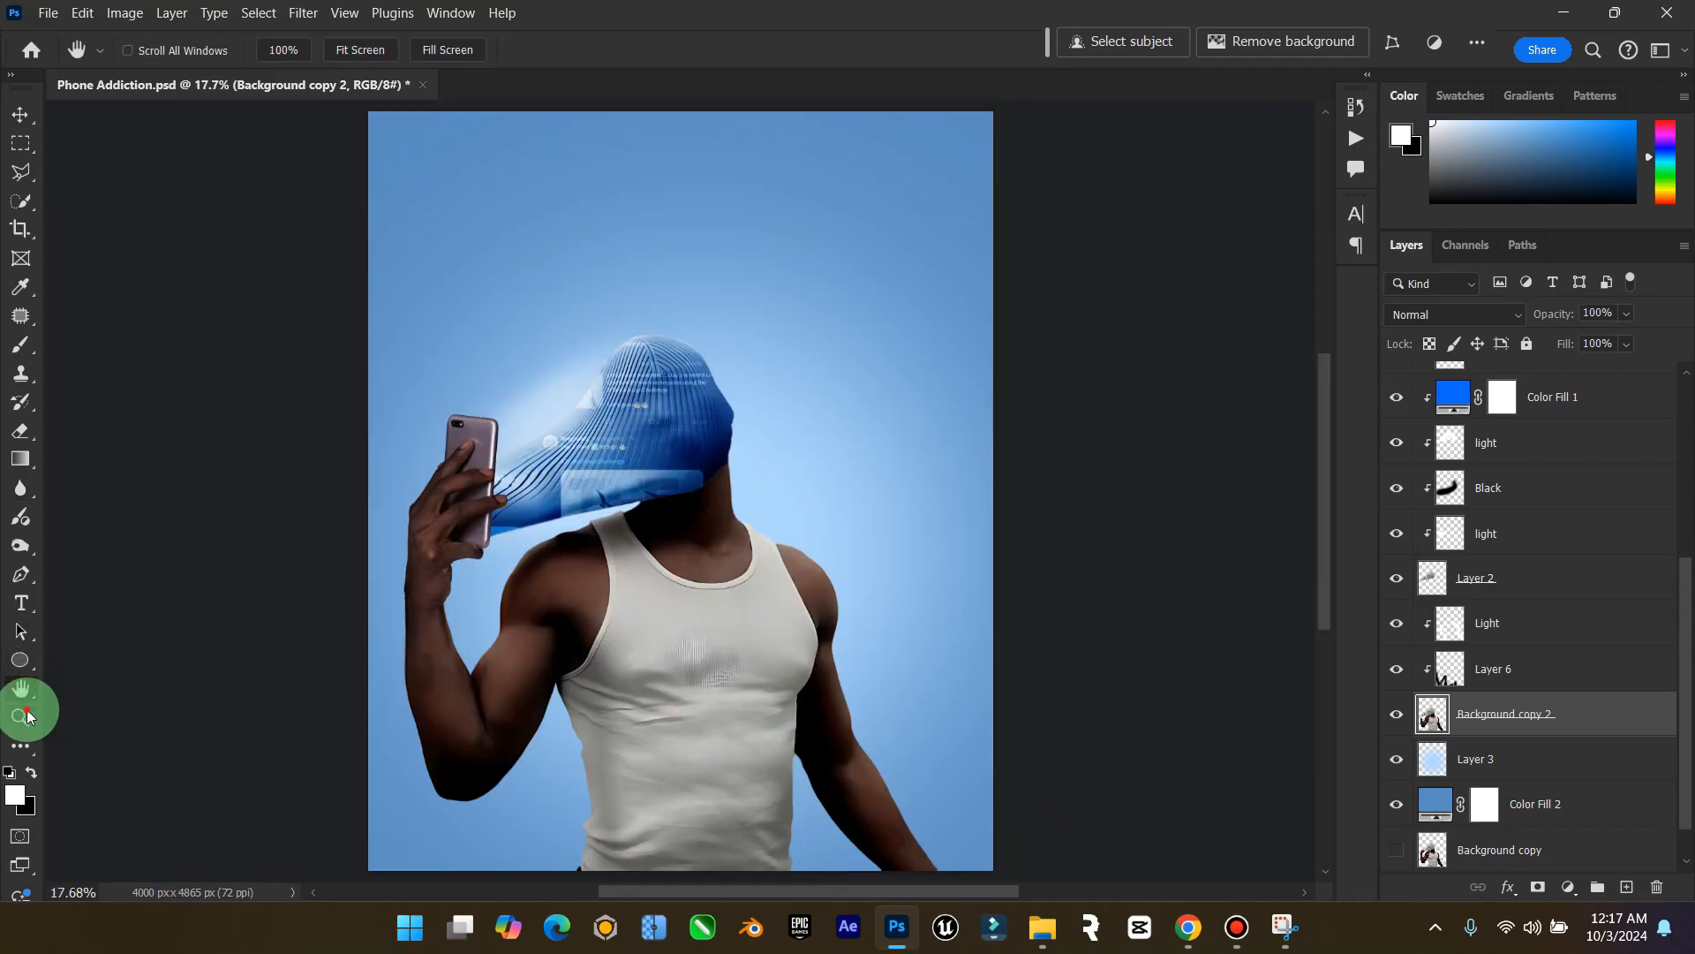
click(29, 709)
mouse_move(613, 666)
mouse_down()
mouse_move(557, 676)
mouse_move(597, 671)
mouse_up()
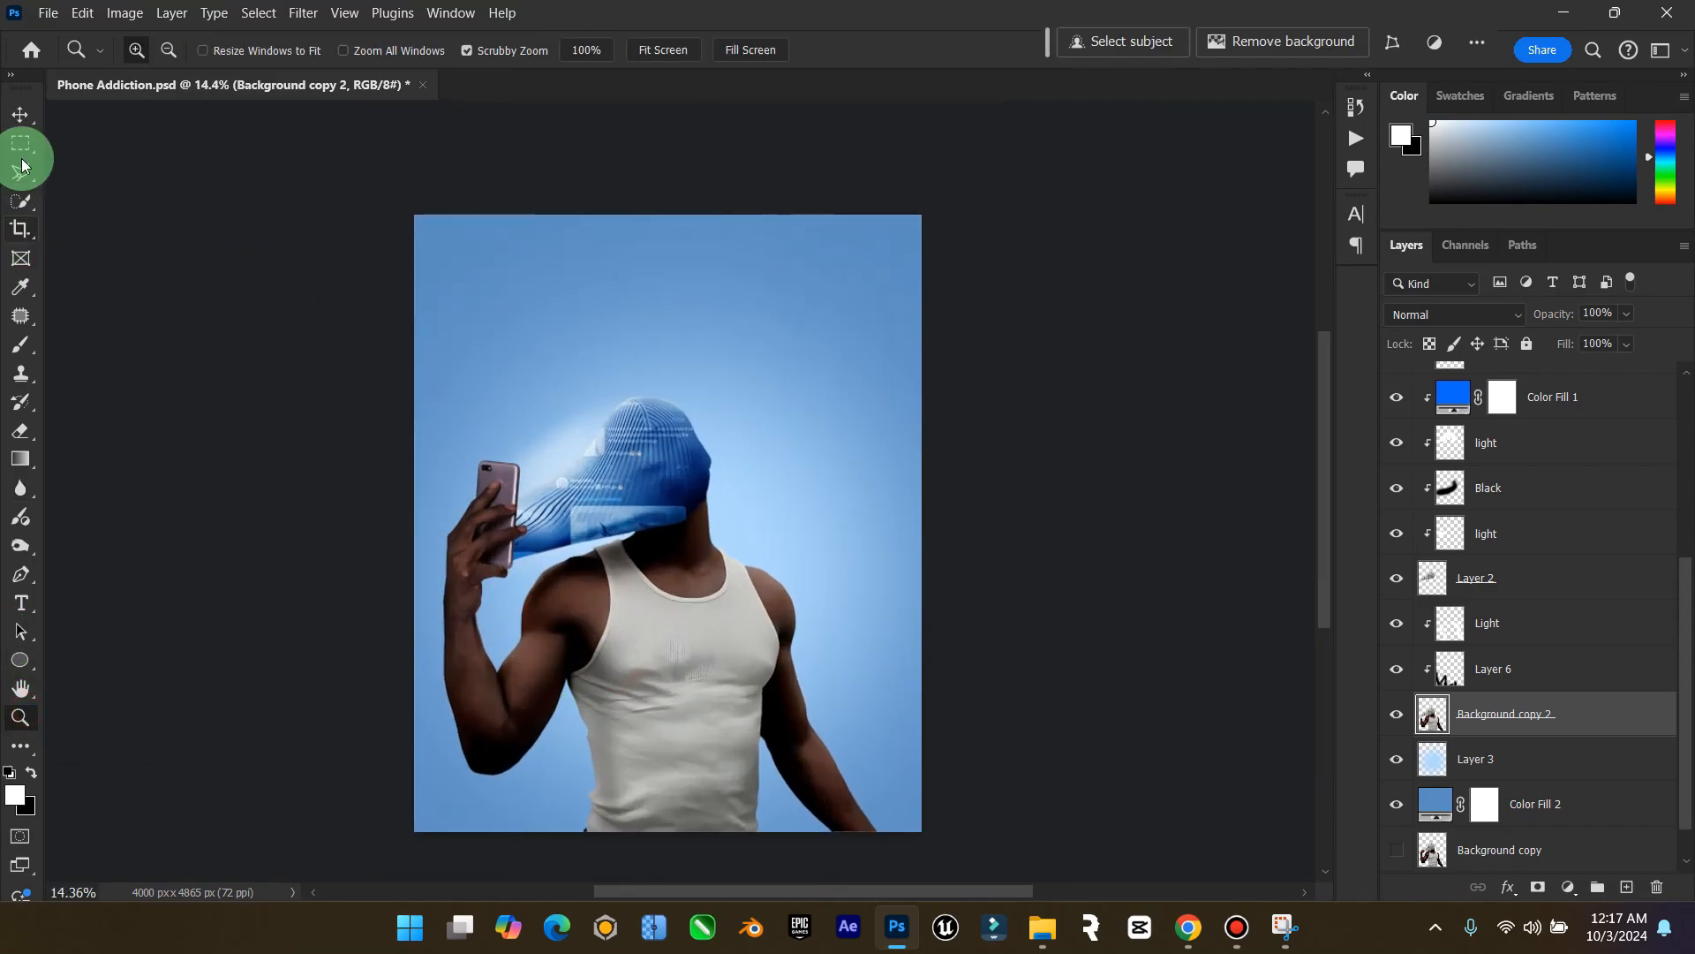
click(20, 114)
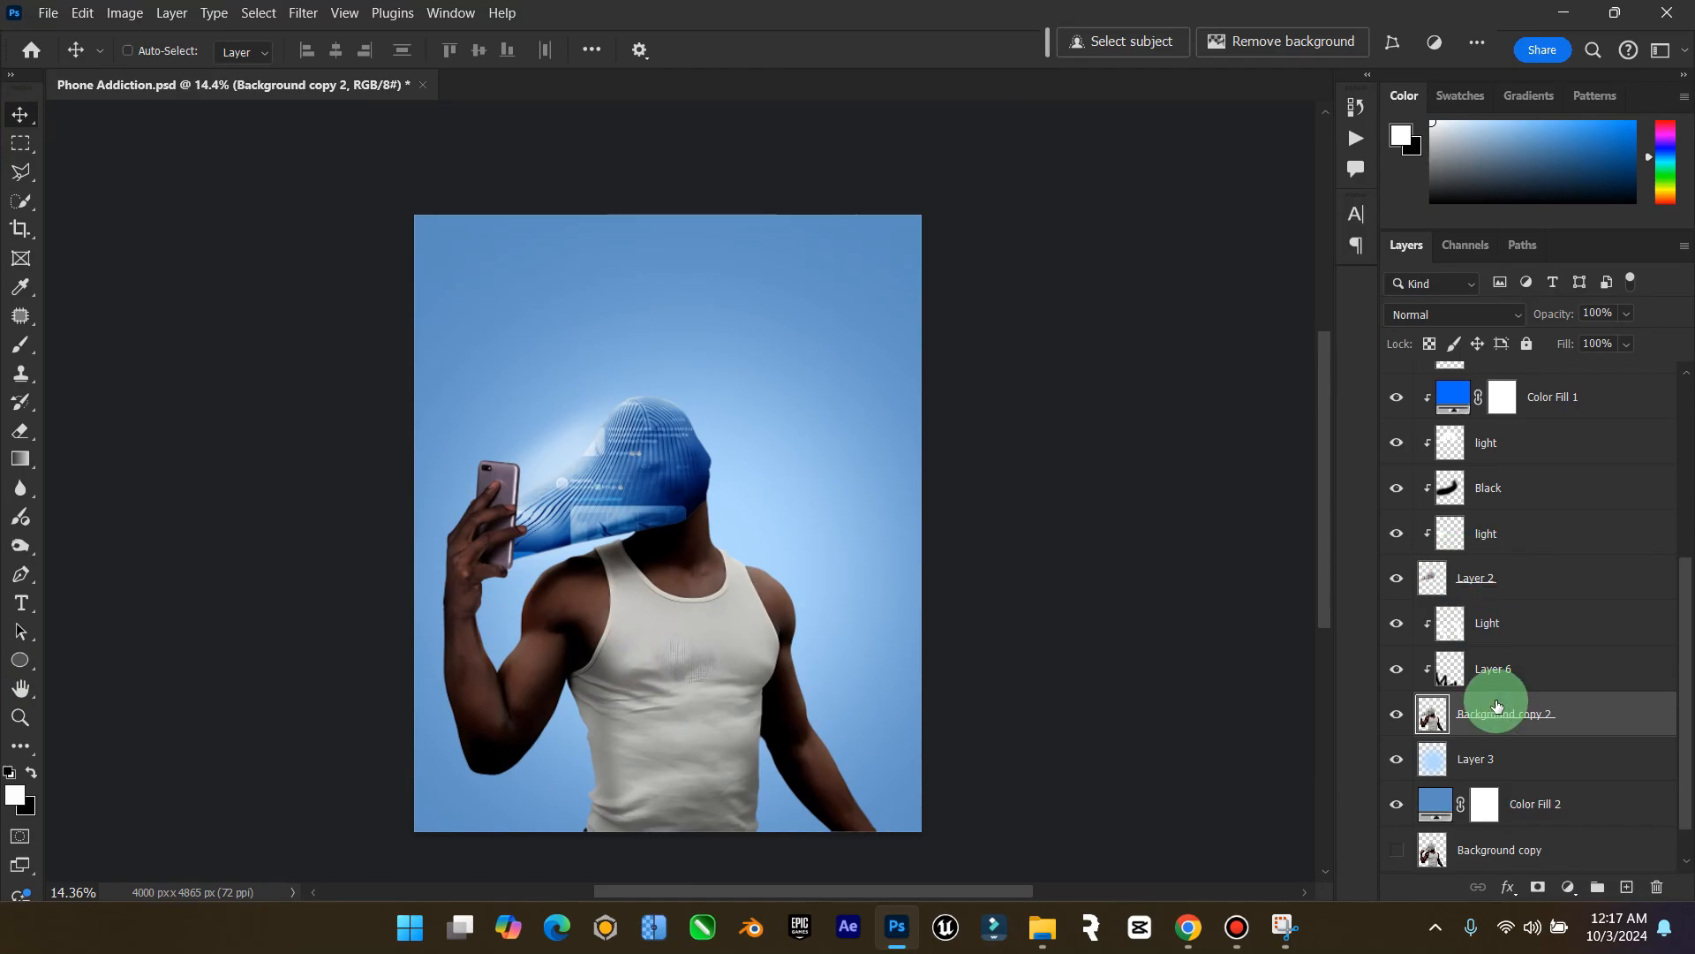
key(ctrl+s)
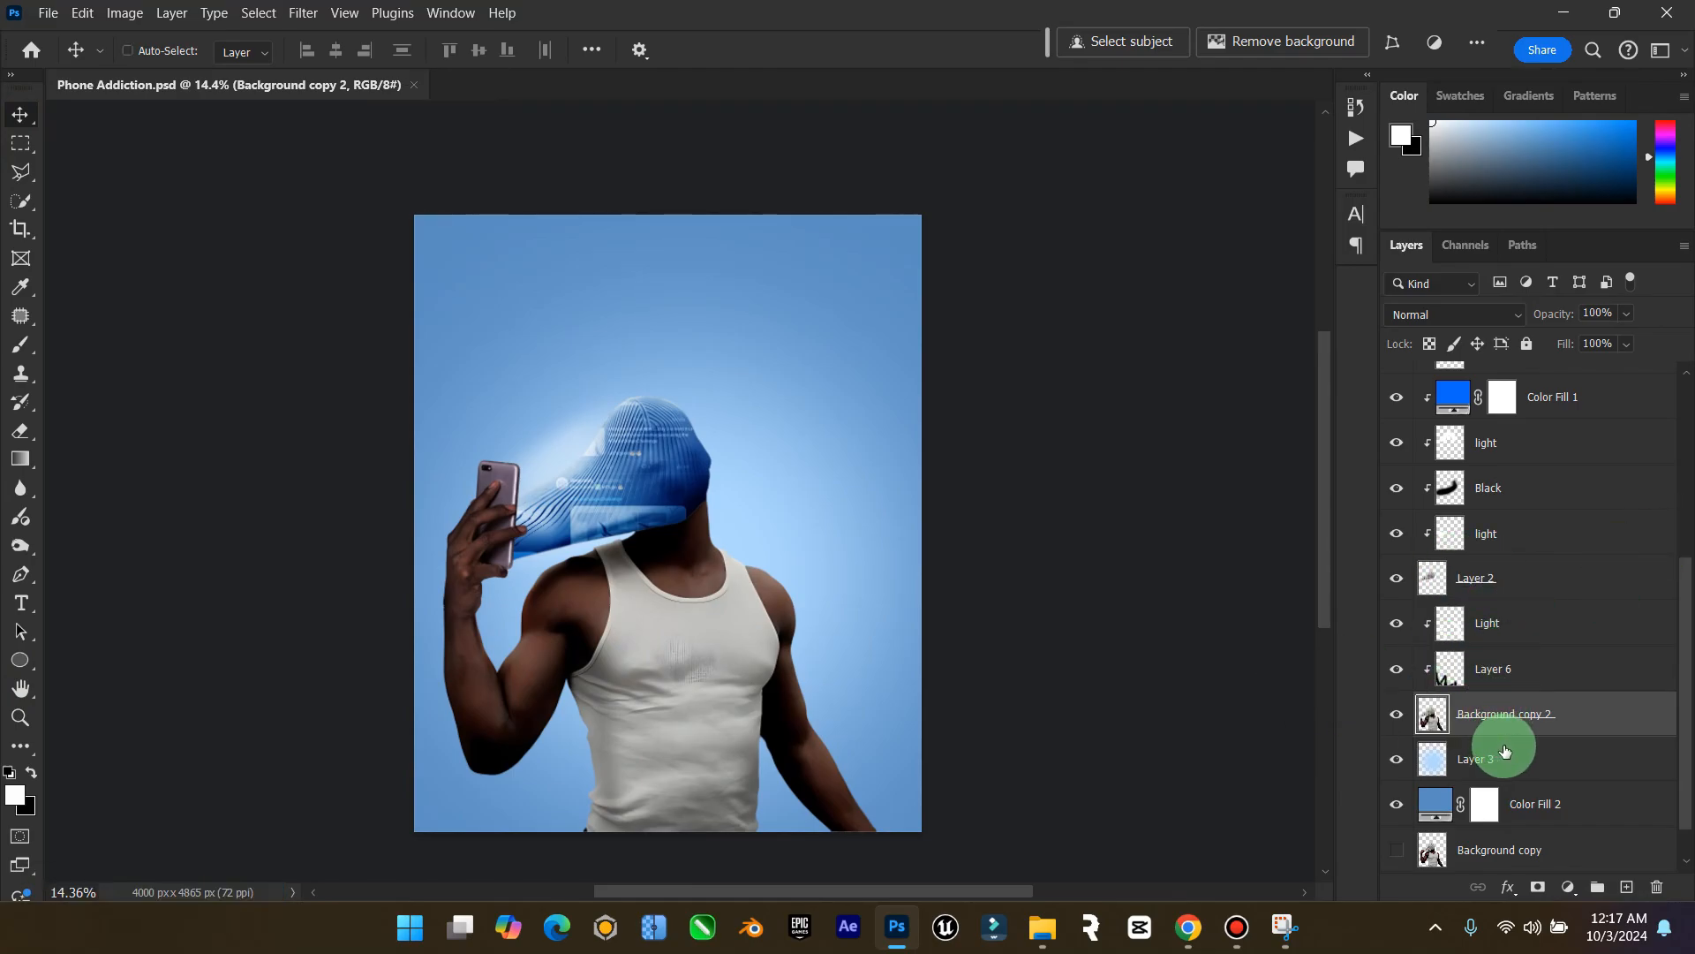
Group all layers from Background copy 2 up to Brightness/Contrast 2
scroll(1528, 712, up, 1)
click(1533, 698)
click(1539, 744)
scroll(1544, 746, up, 7)
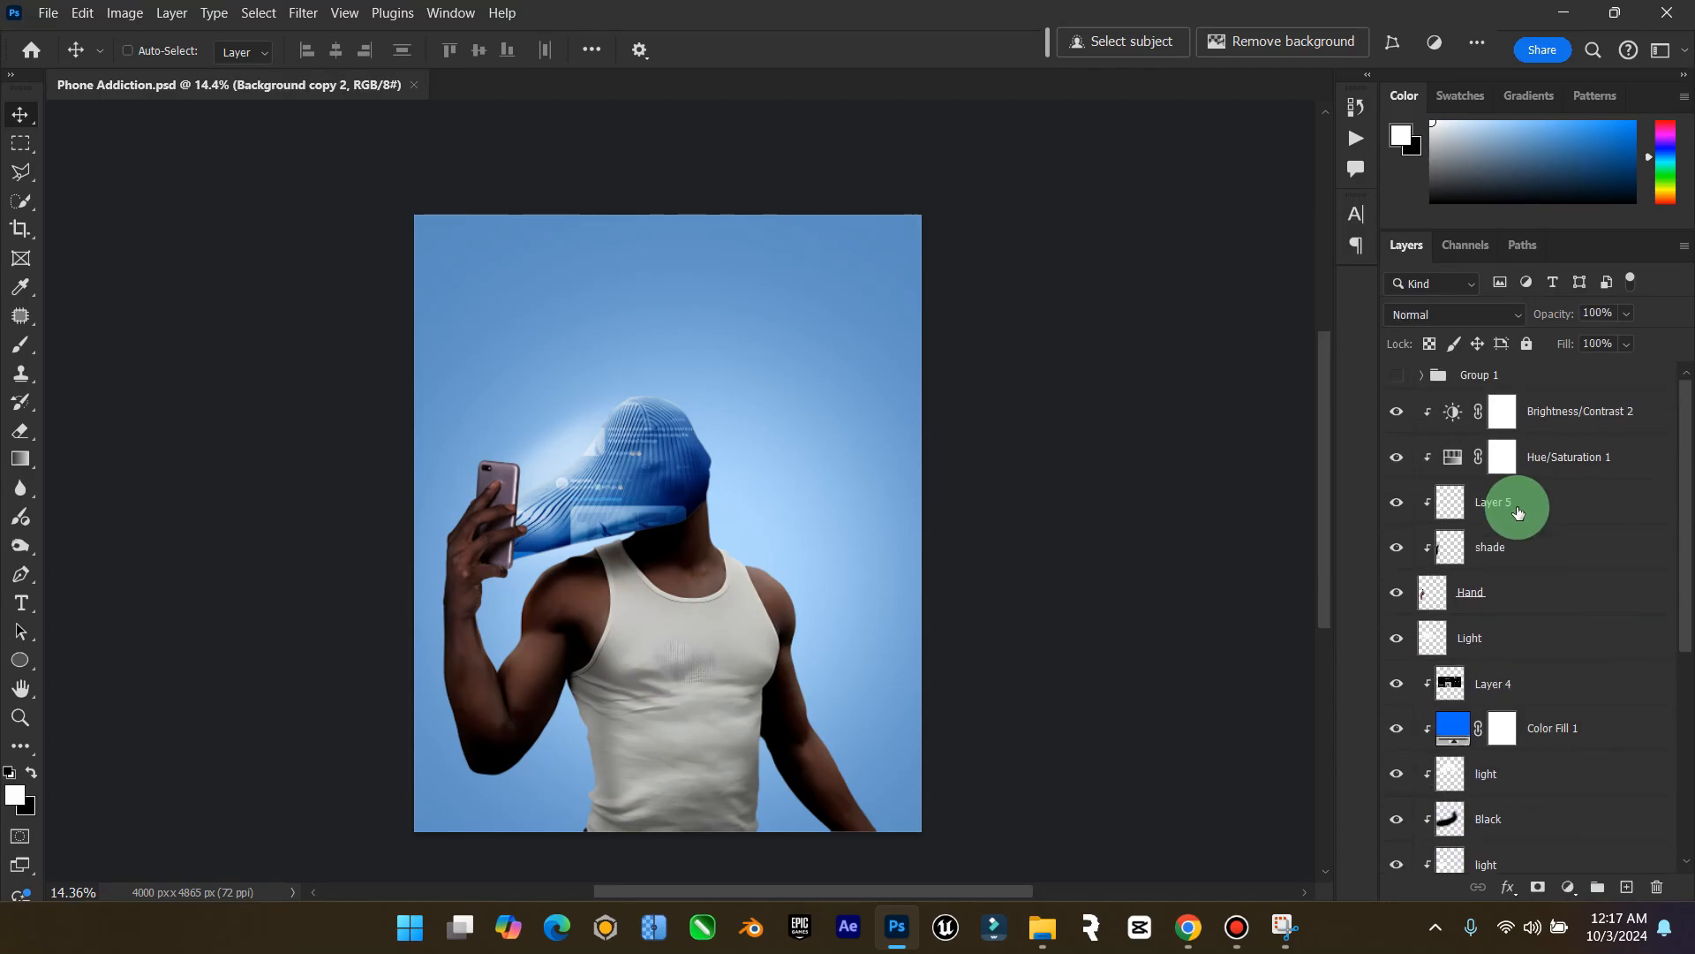
shift+click(1563, 410)
key(ctrl+g)
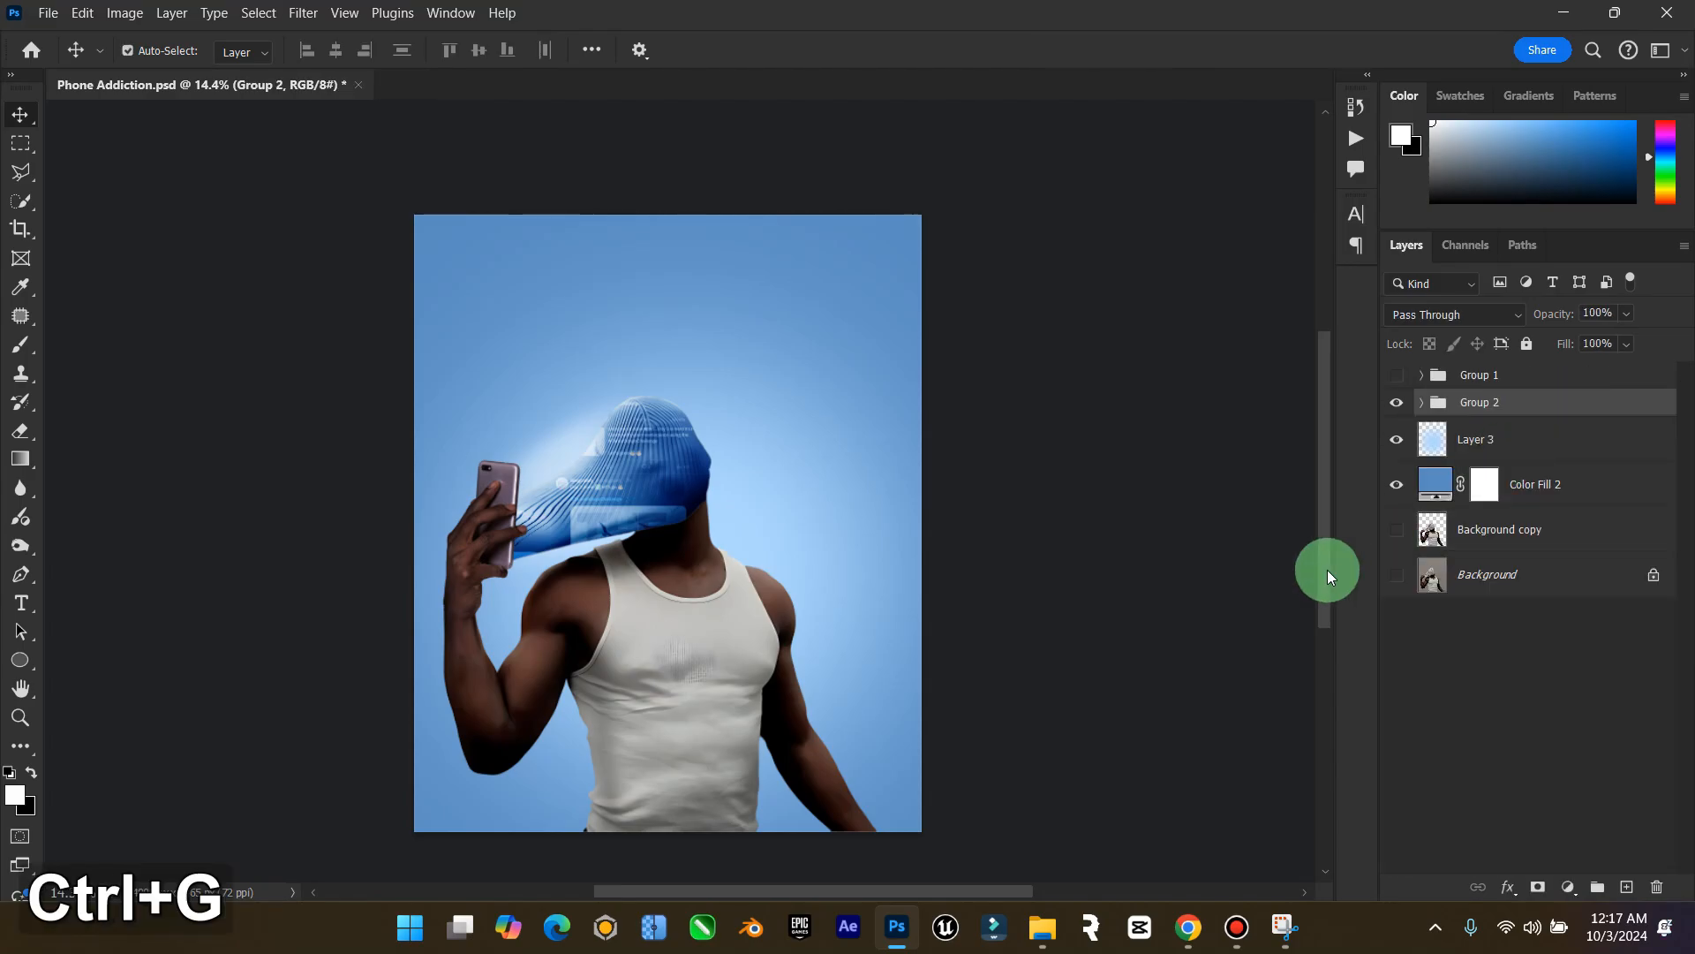
Duplicate Group 2 and hide the original group, keeping the copy visible
click(1403, 409)
click(1403, 409)
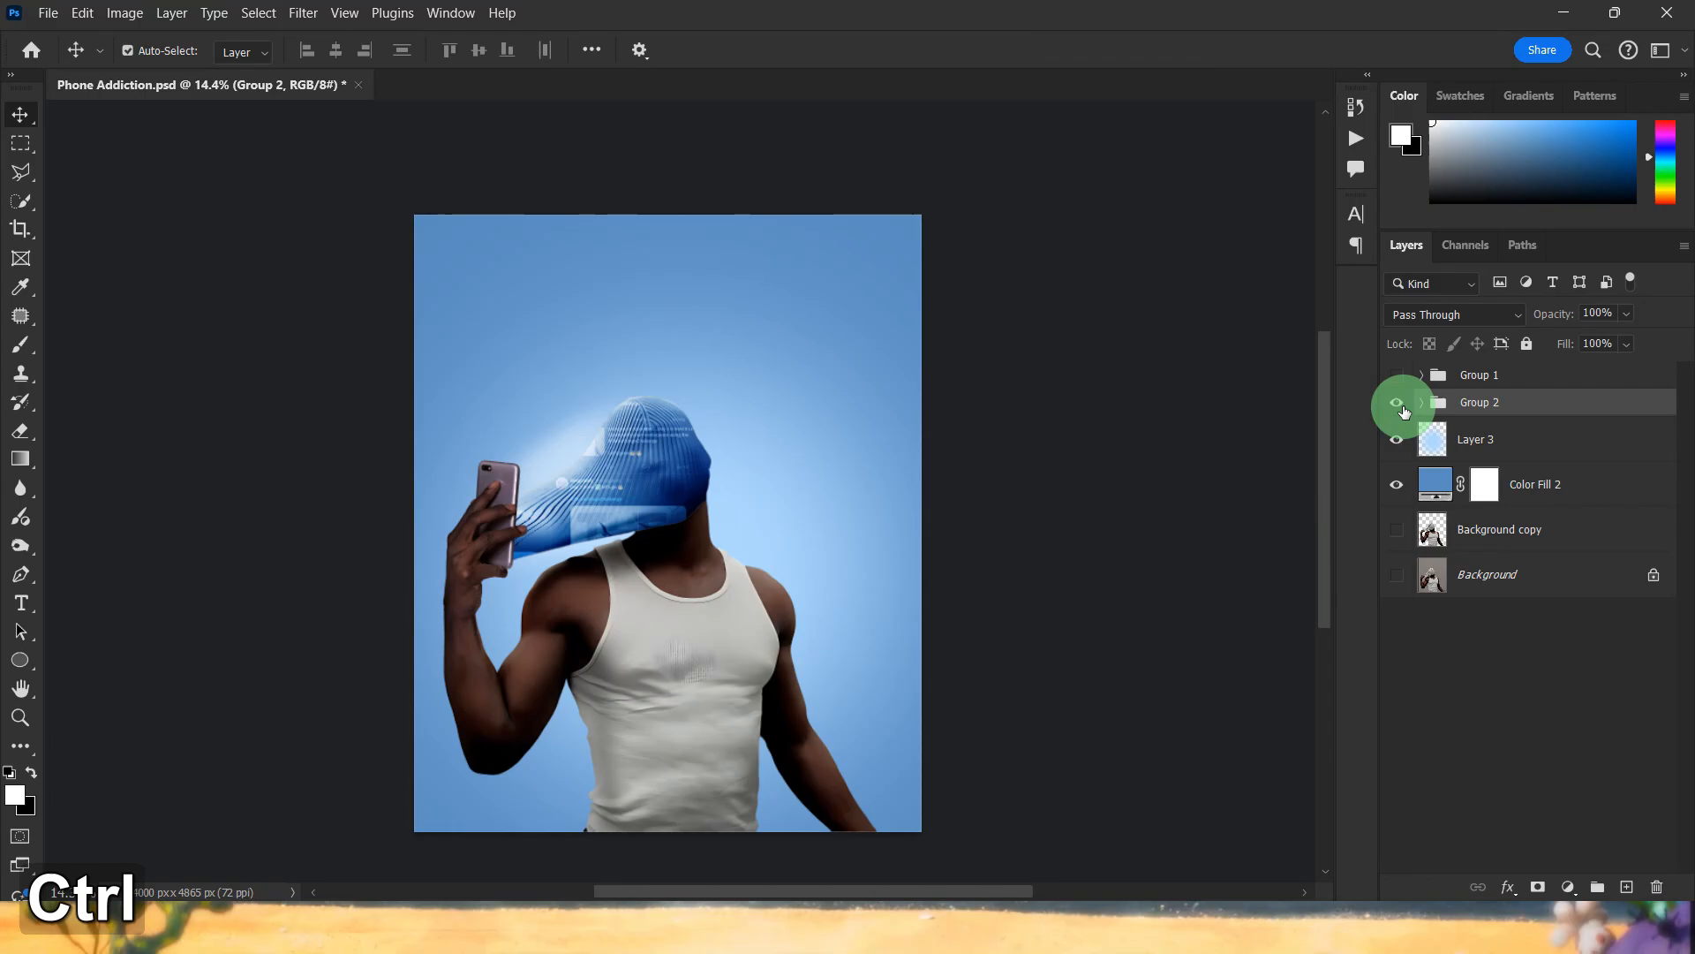
key(ctrl+j)
Try to merge Group 2 copy into a single layer
right_click(1508, 394)
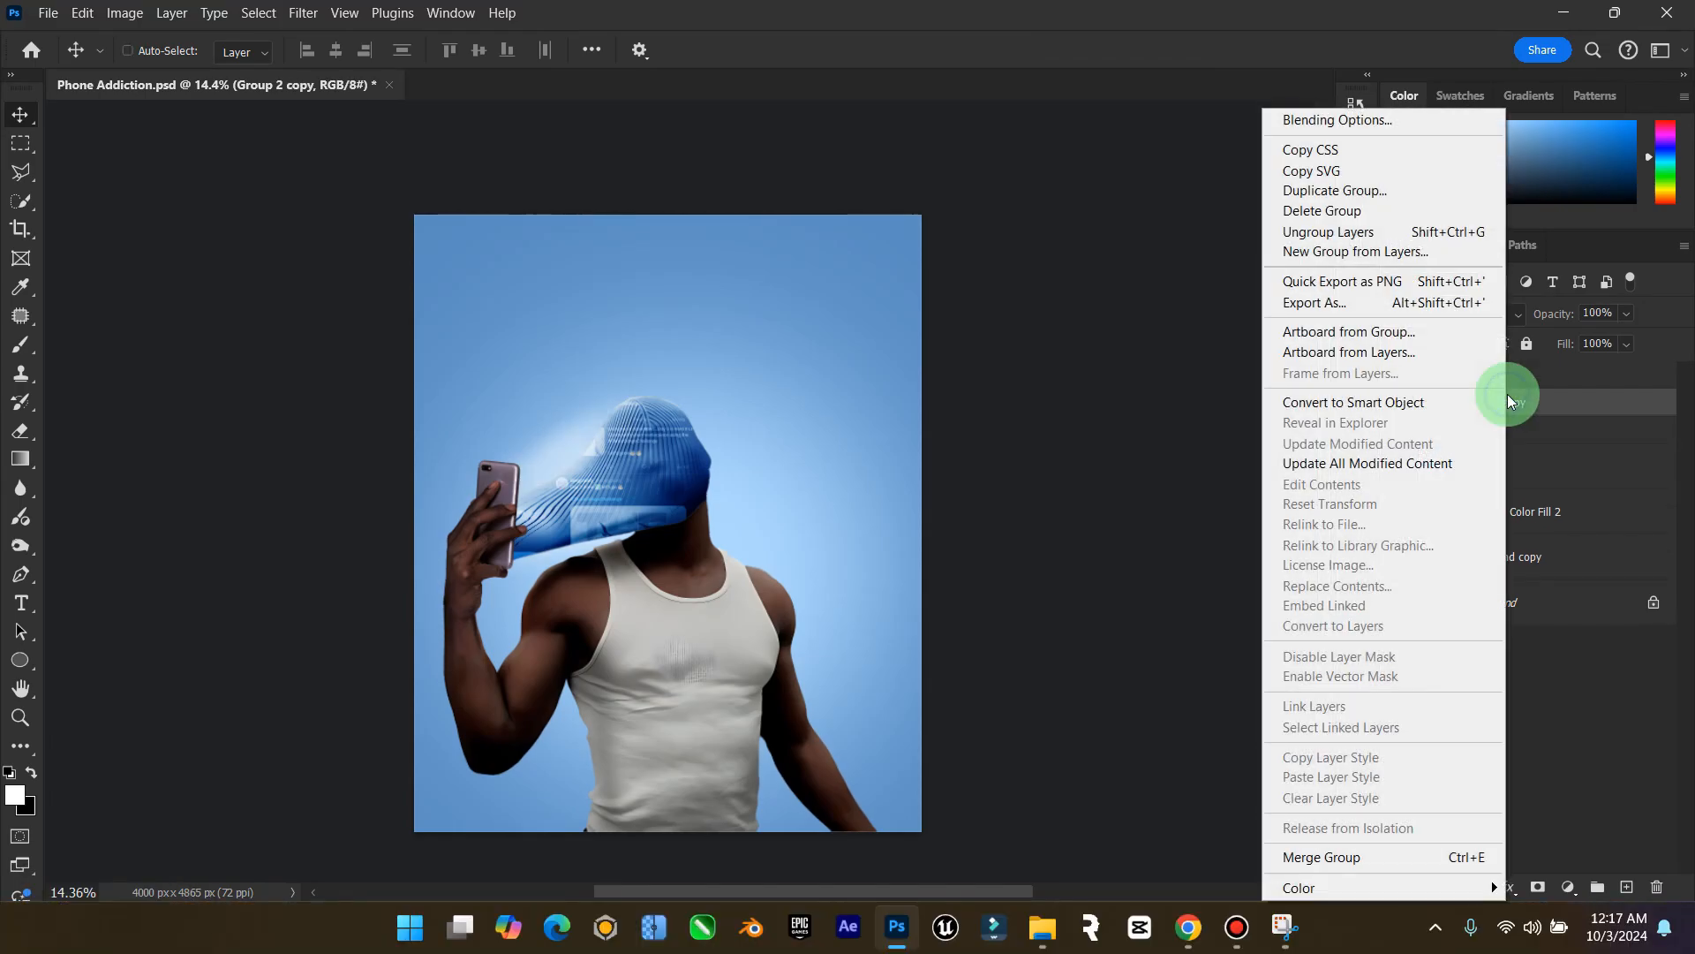
click(1374, 855)
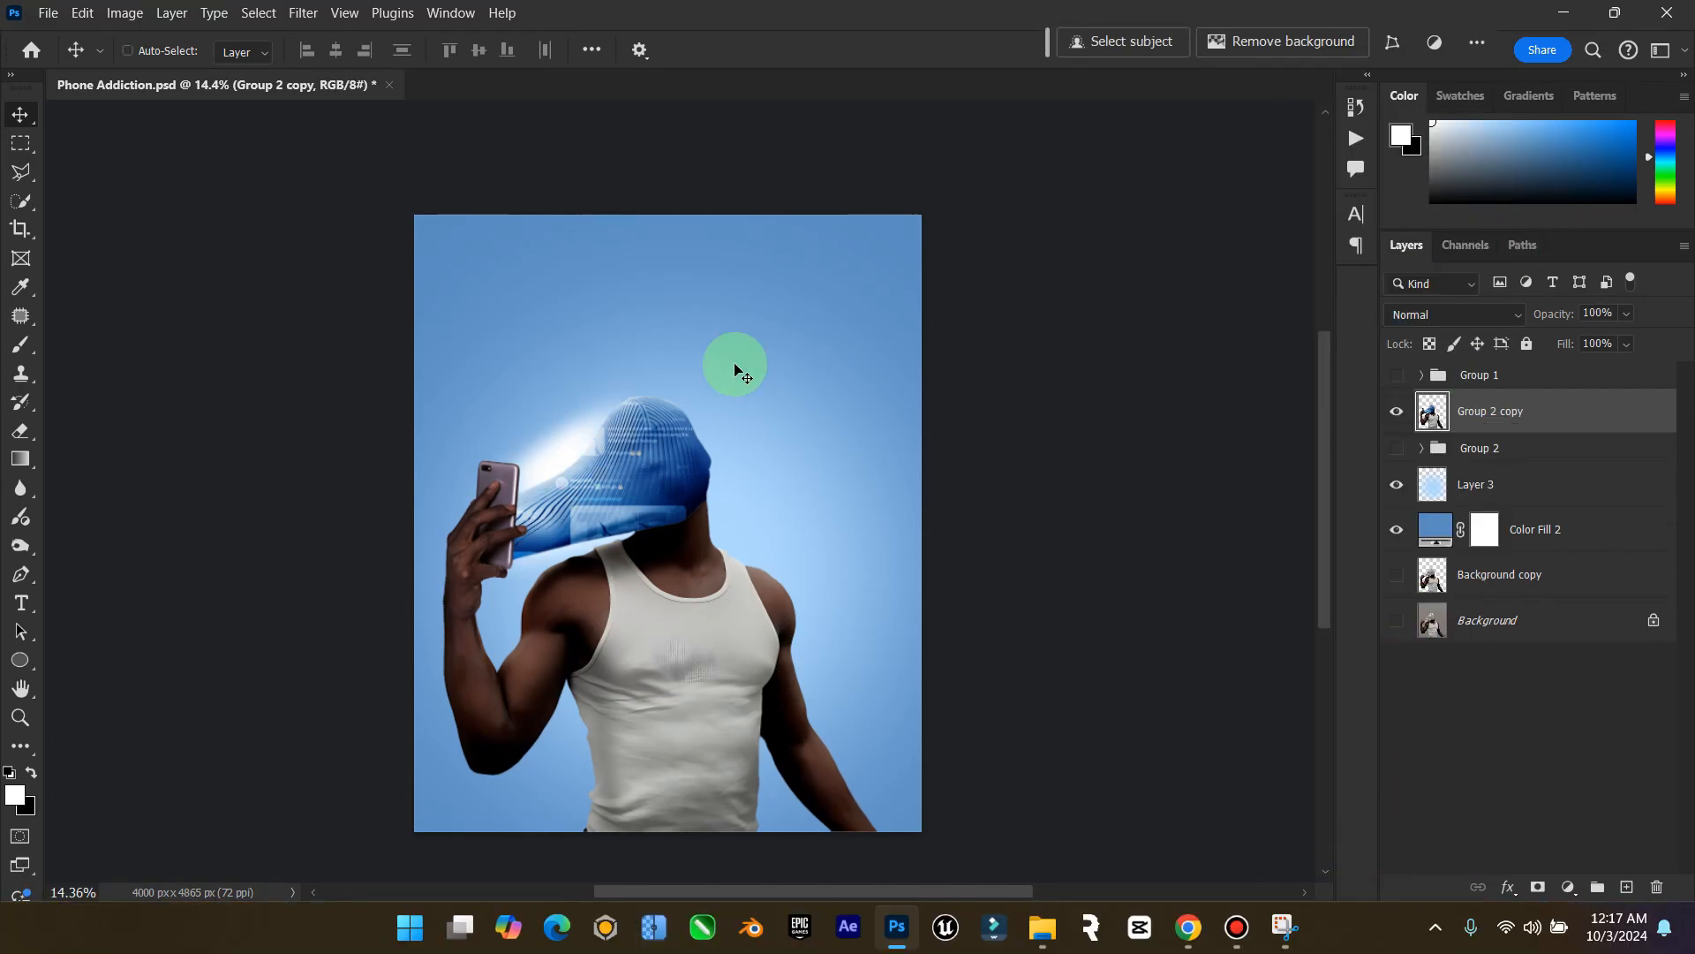
key(ctrl+z)
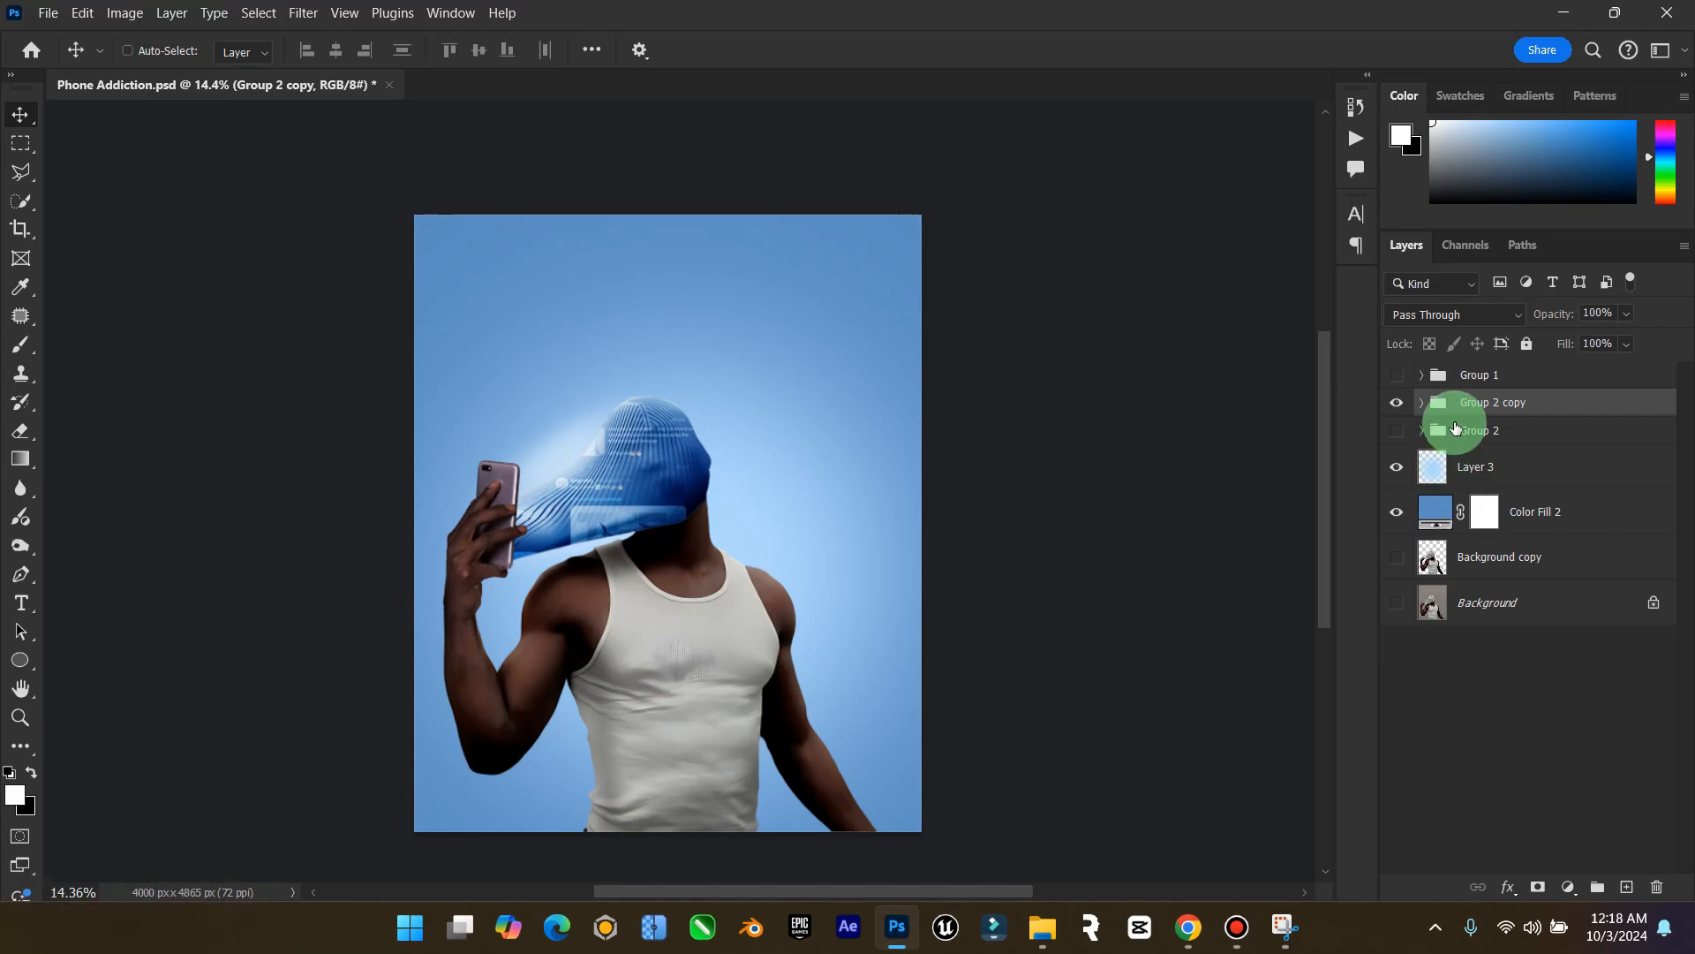
Try to convert Group 2 copy to a smart object
right_click(1501, 412)
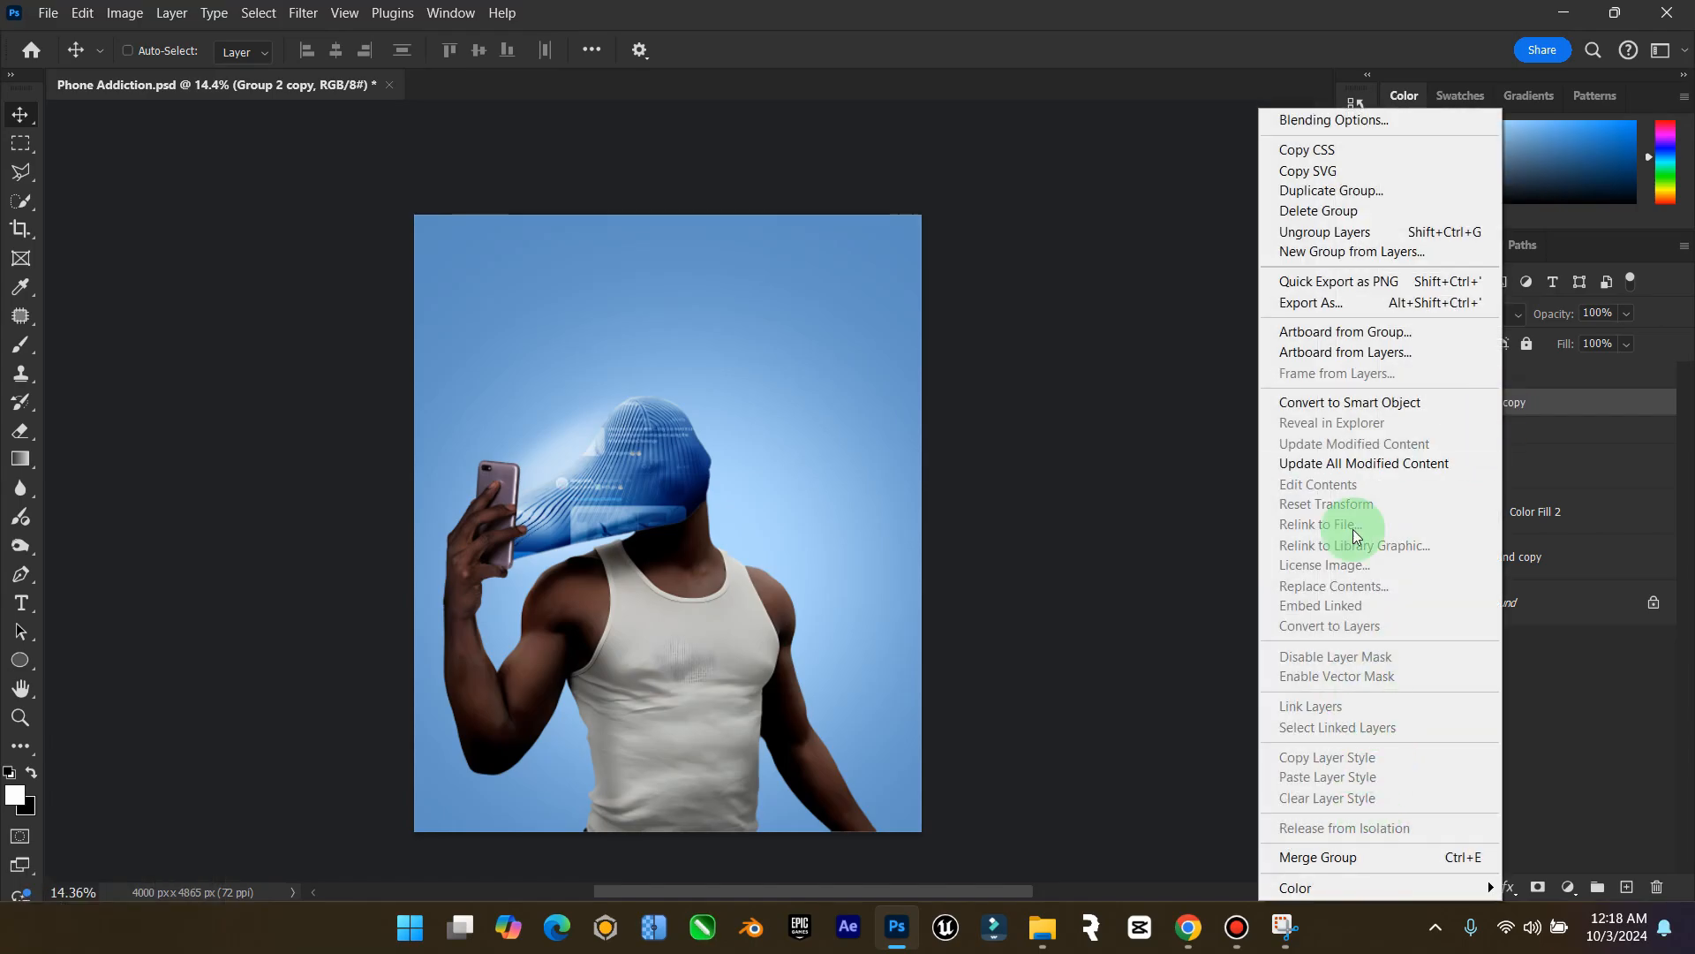
click(1350, 402)
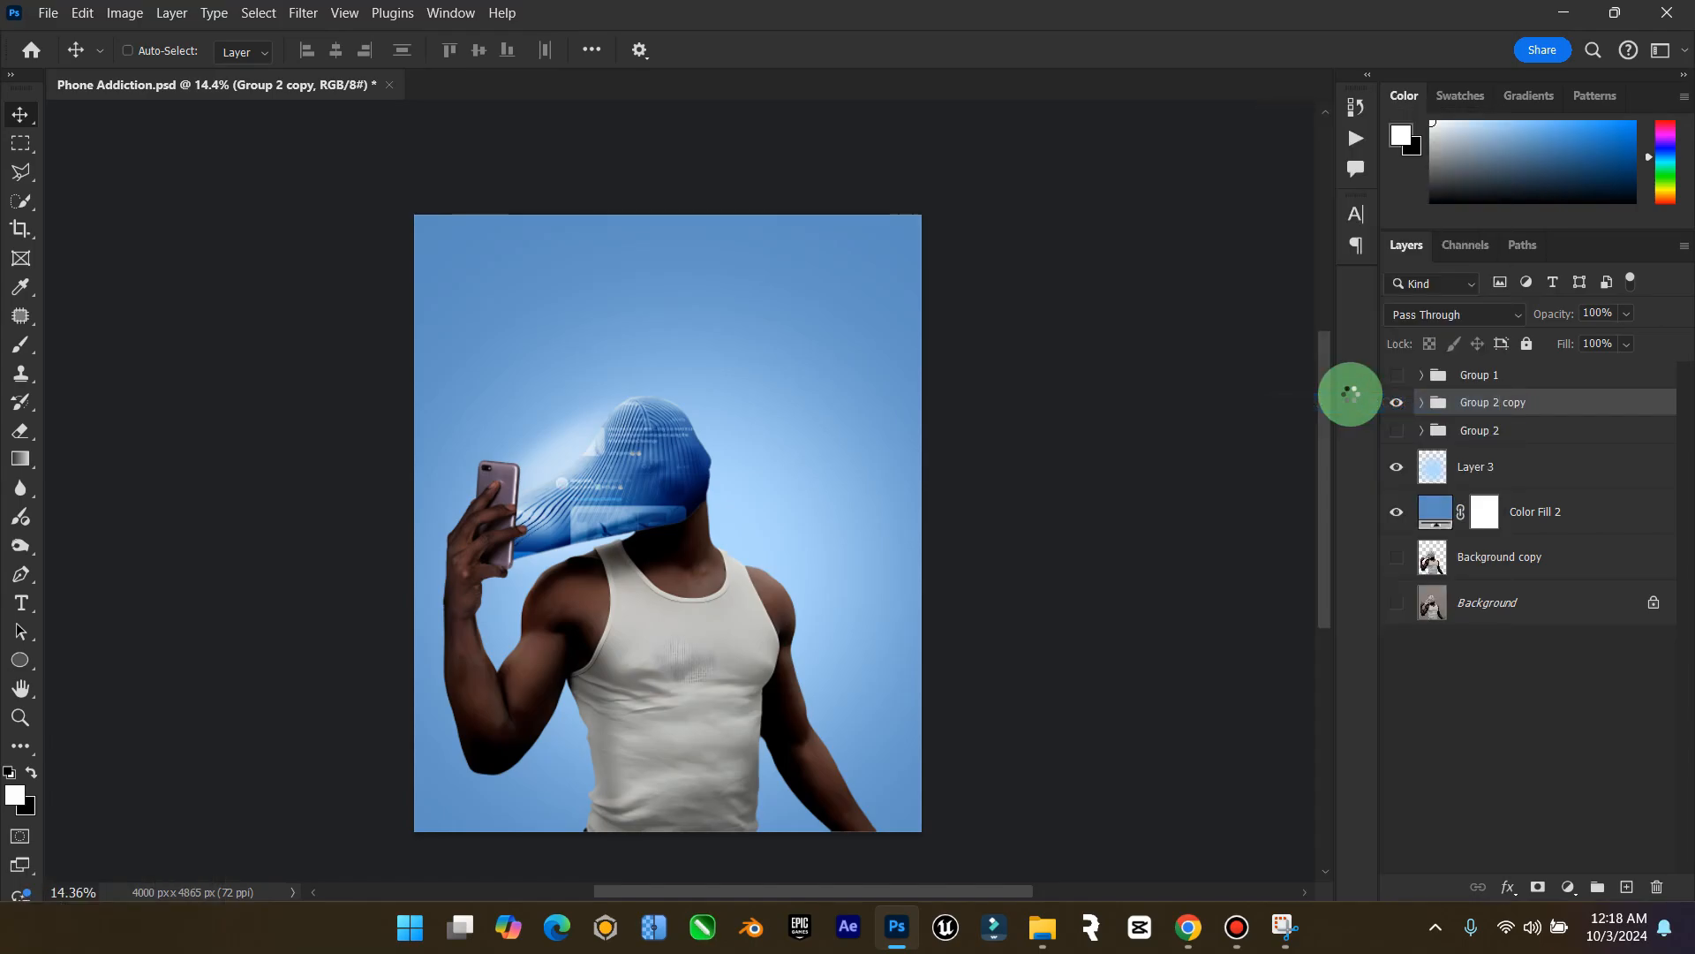
key(ctrl+z)
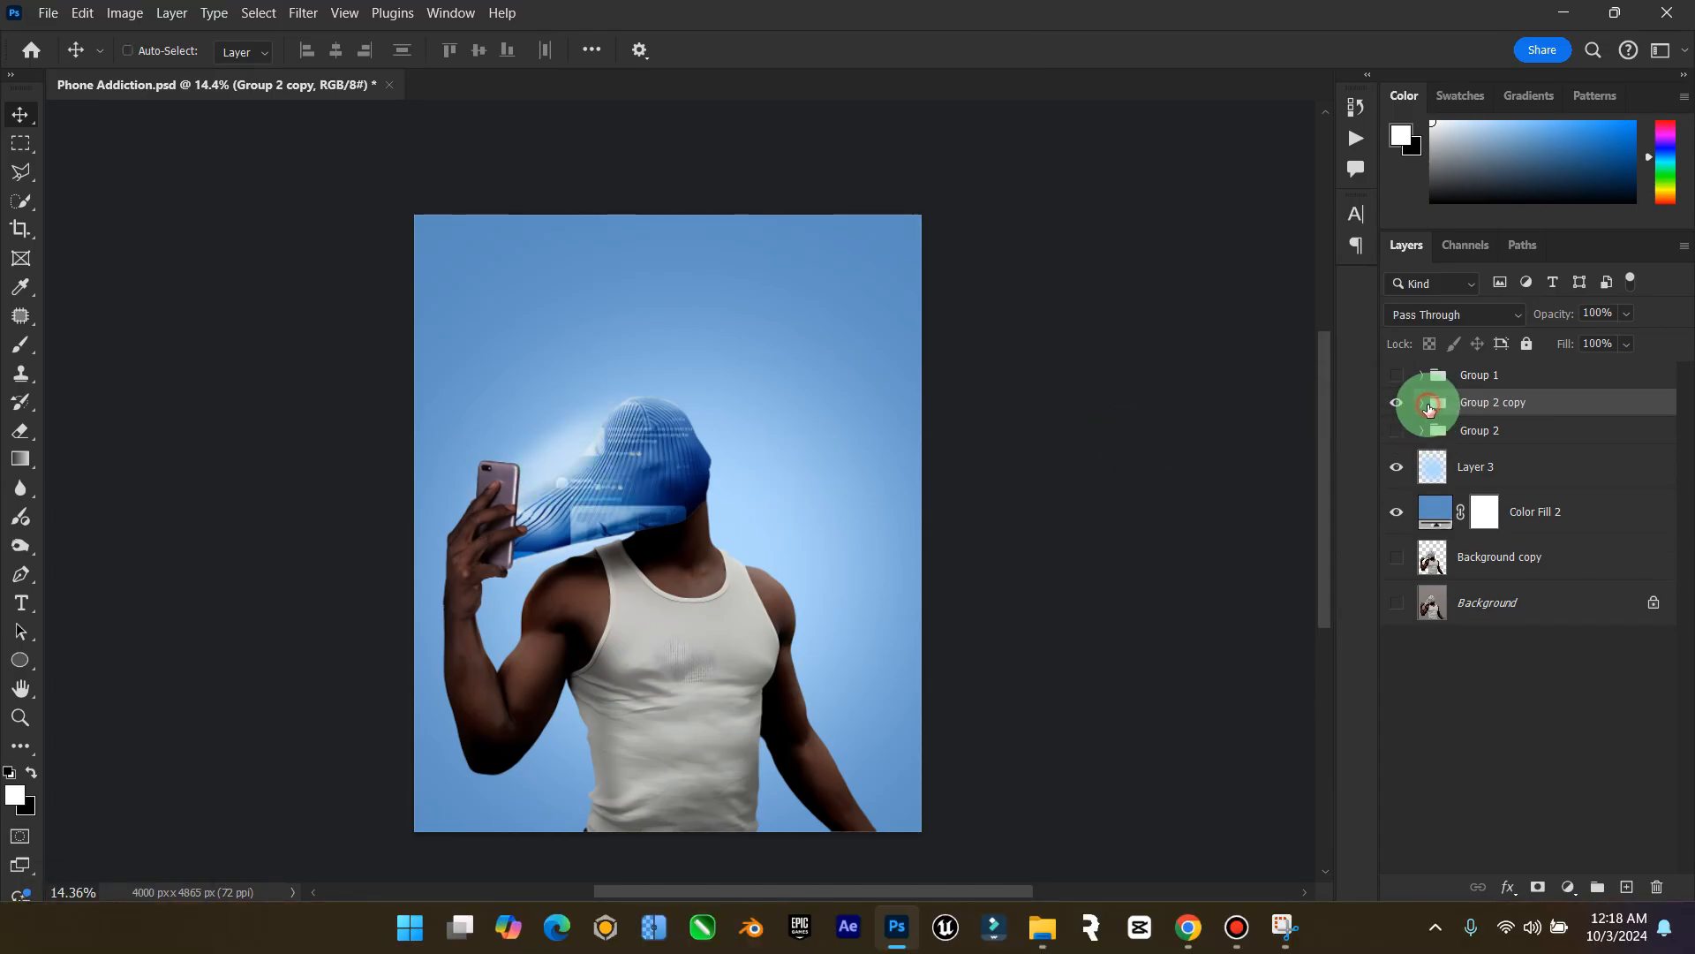
Expand Group 2 copy and examine the soft-light Light layer's effect by hiding and showing it
click(1421, 404)
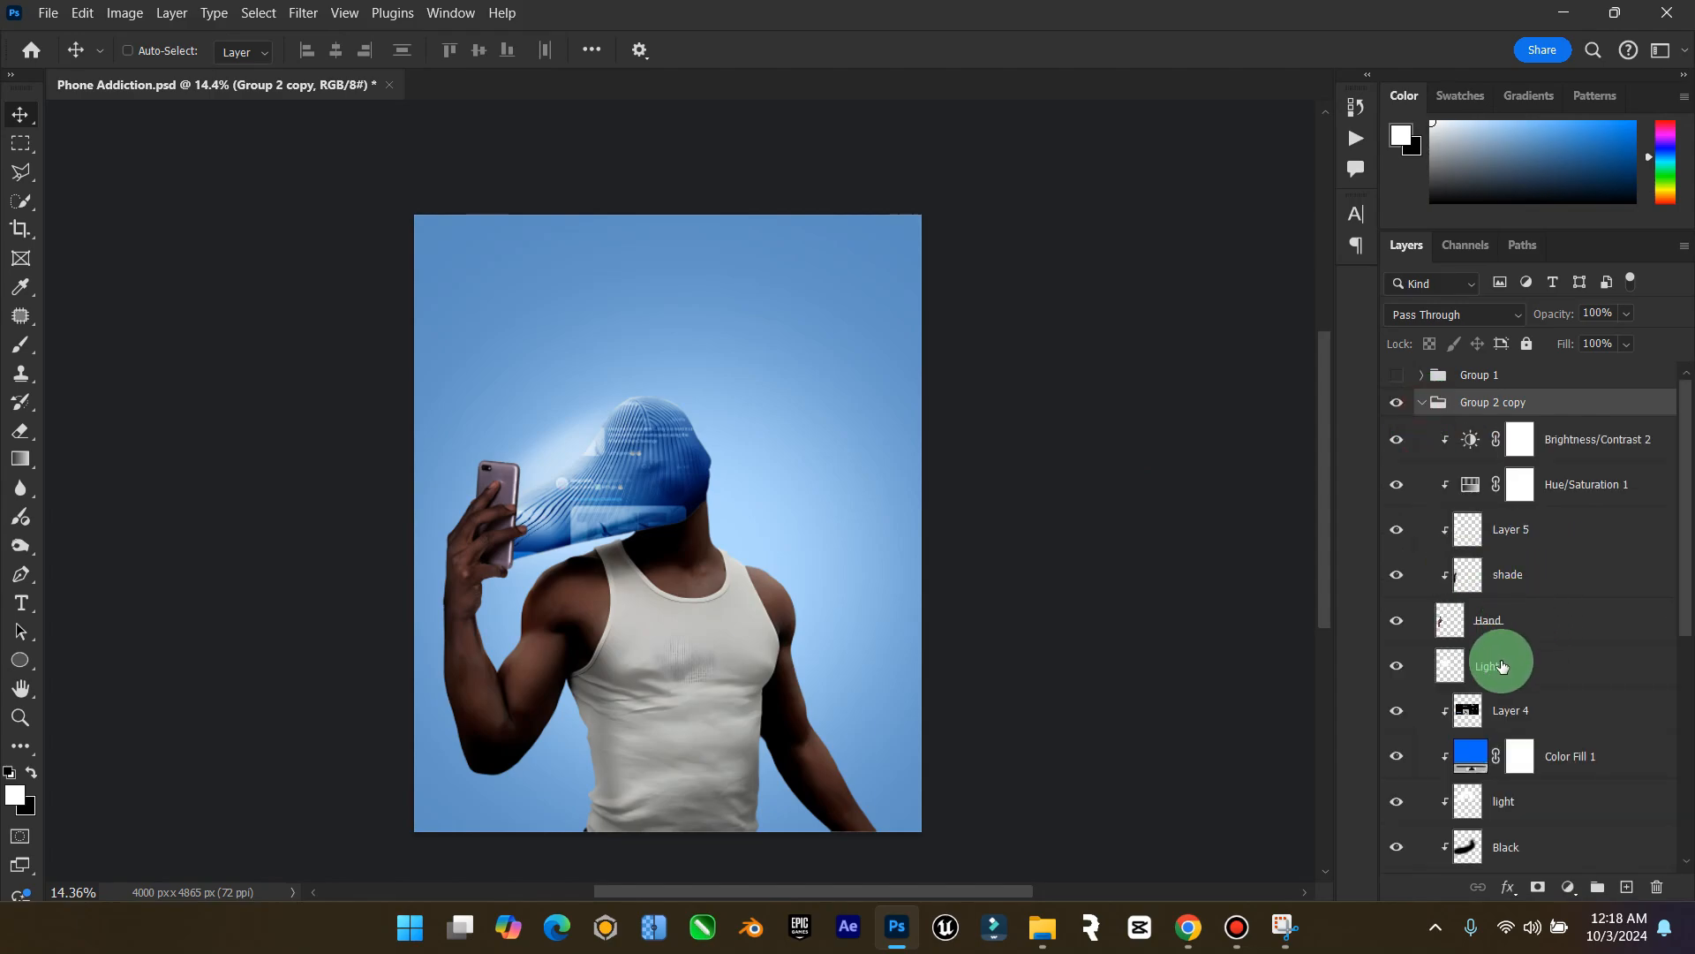
click(1388, 667)
click(1387, 667)
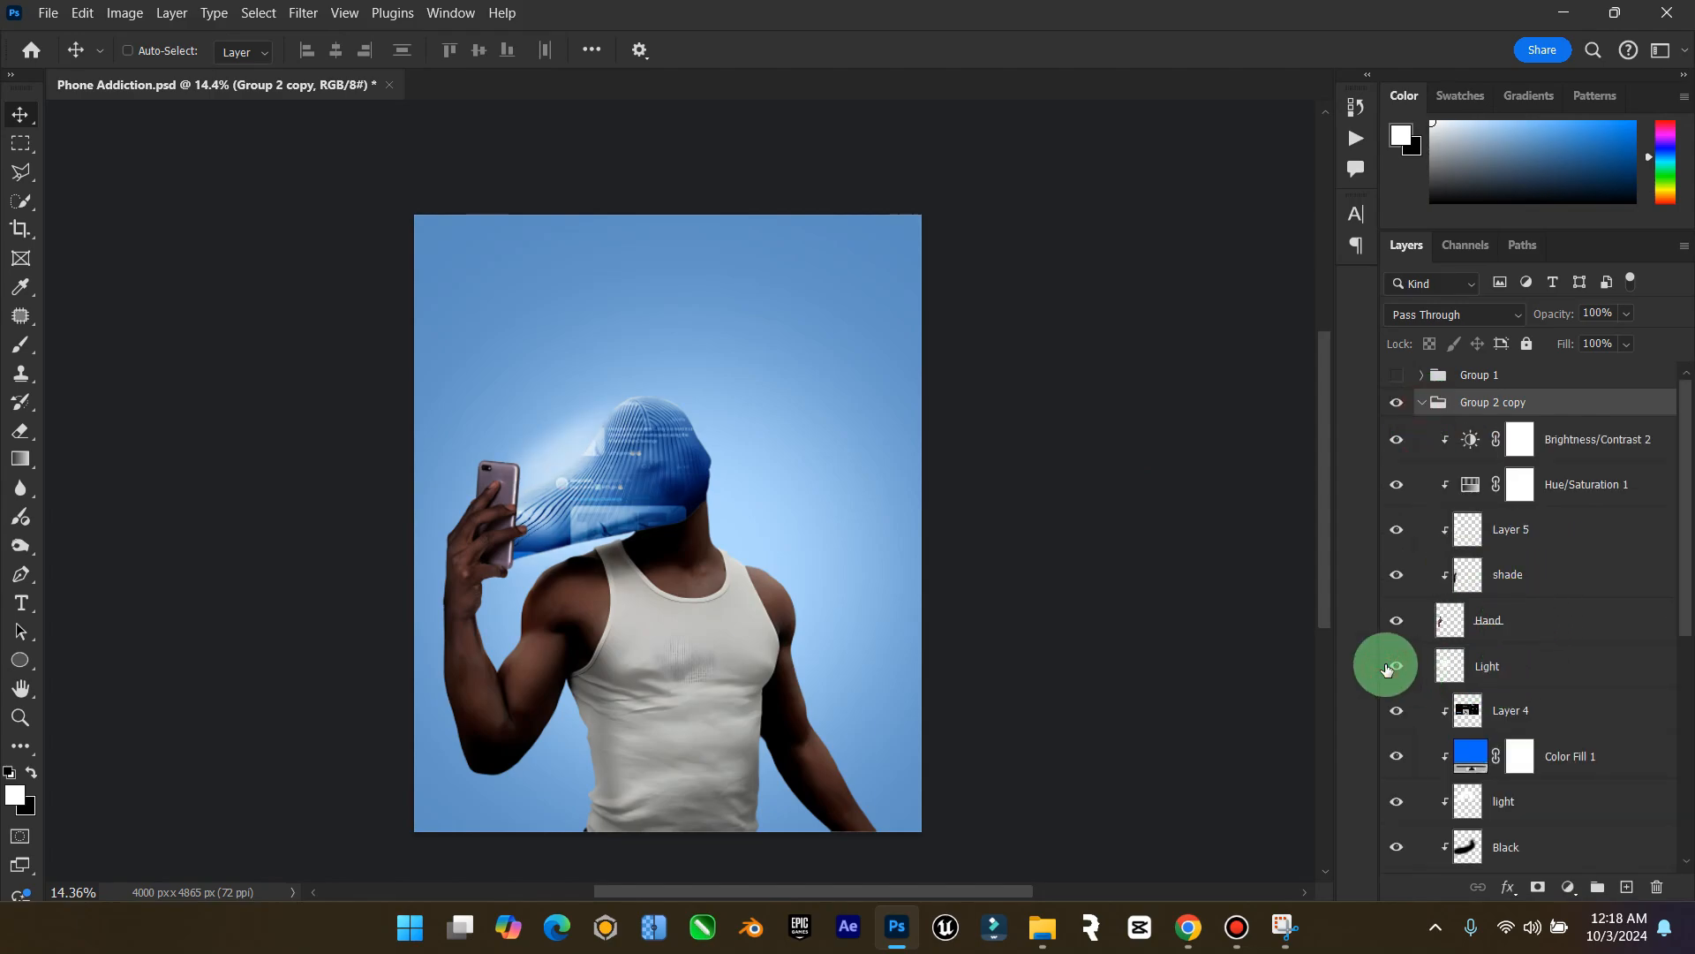
click(1553, 655)
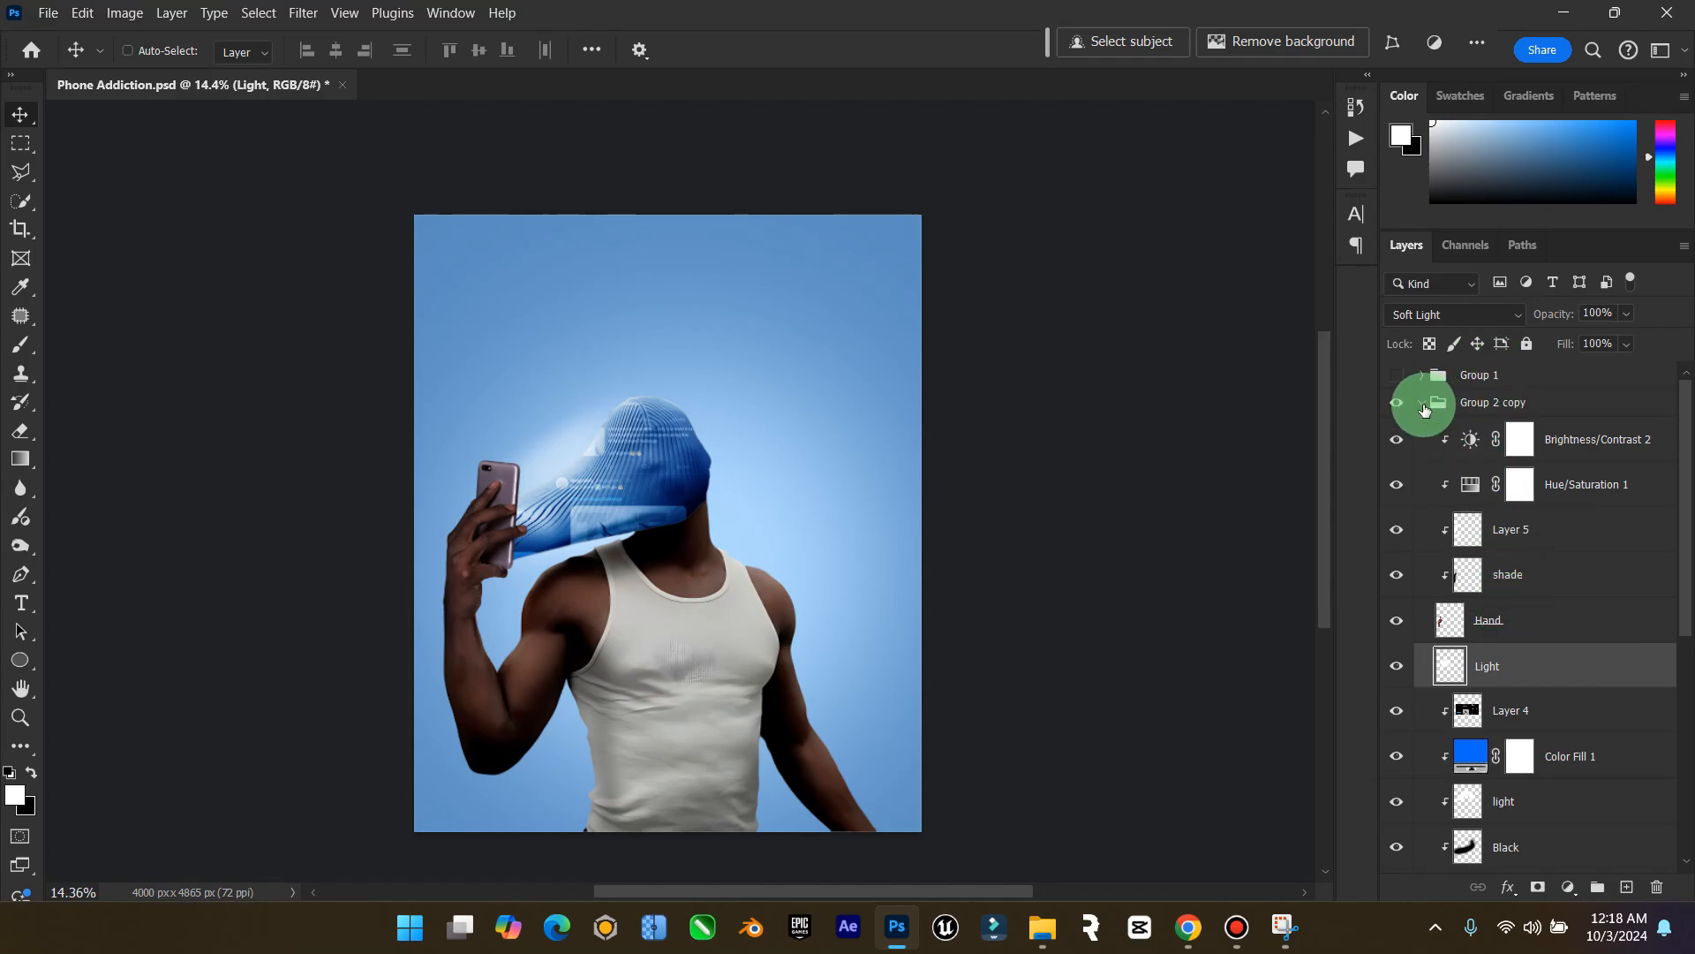
Try to flatten the image, discarding the hidden layers
right_click(1579, 673)
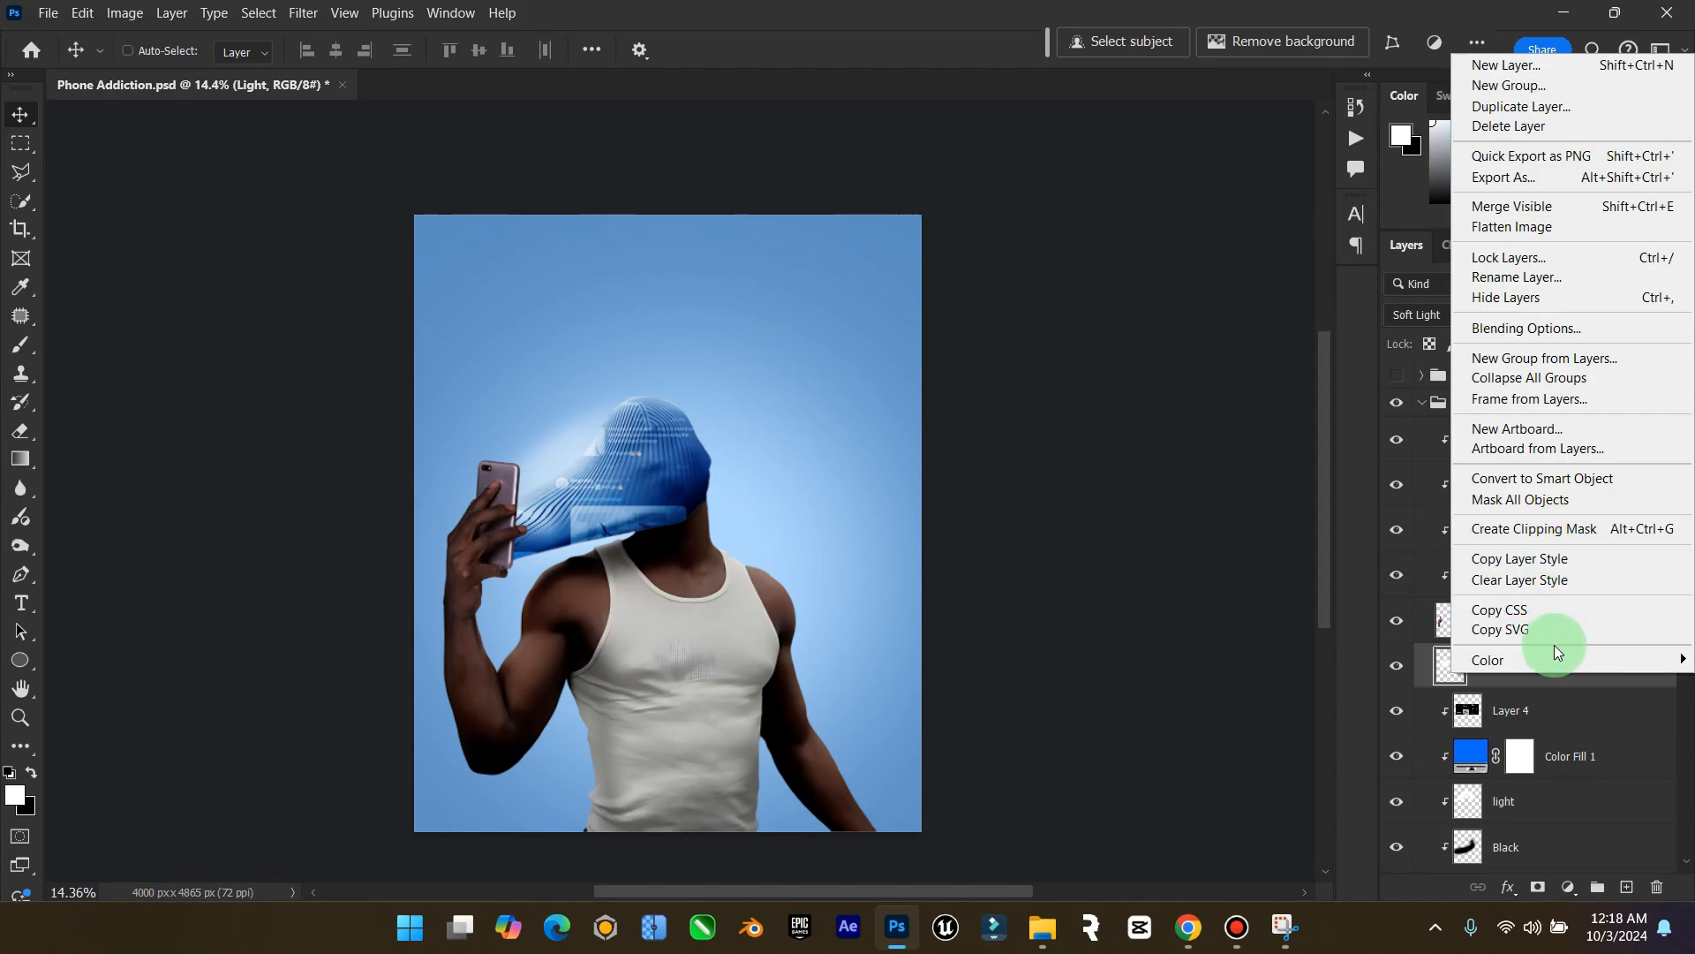
click(1568, 225)
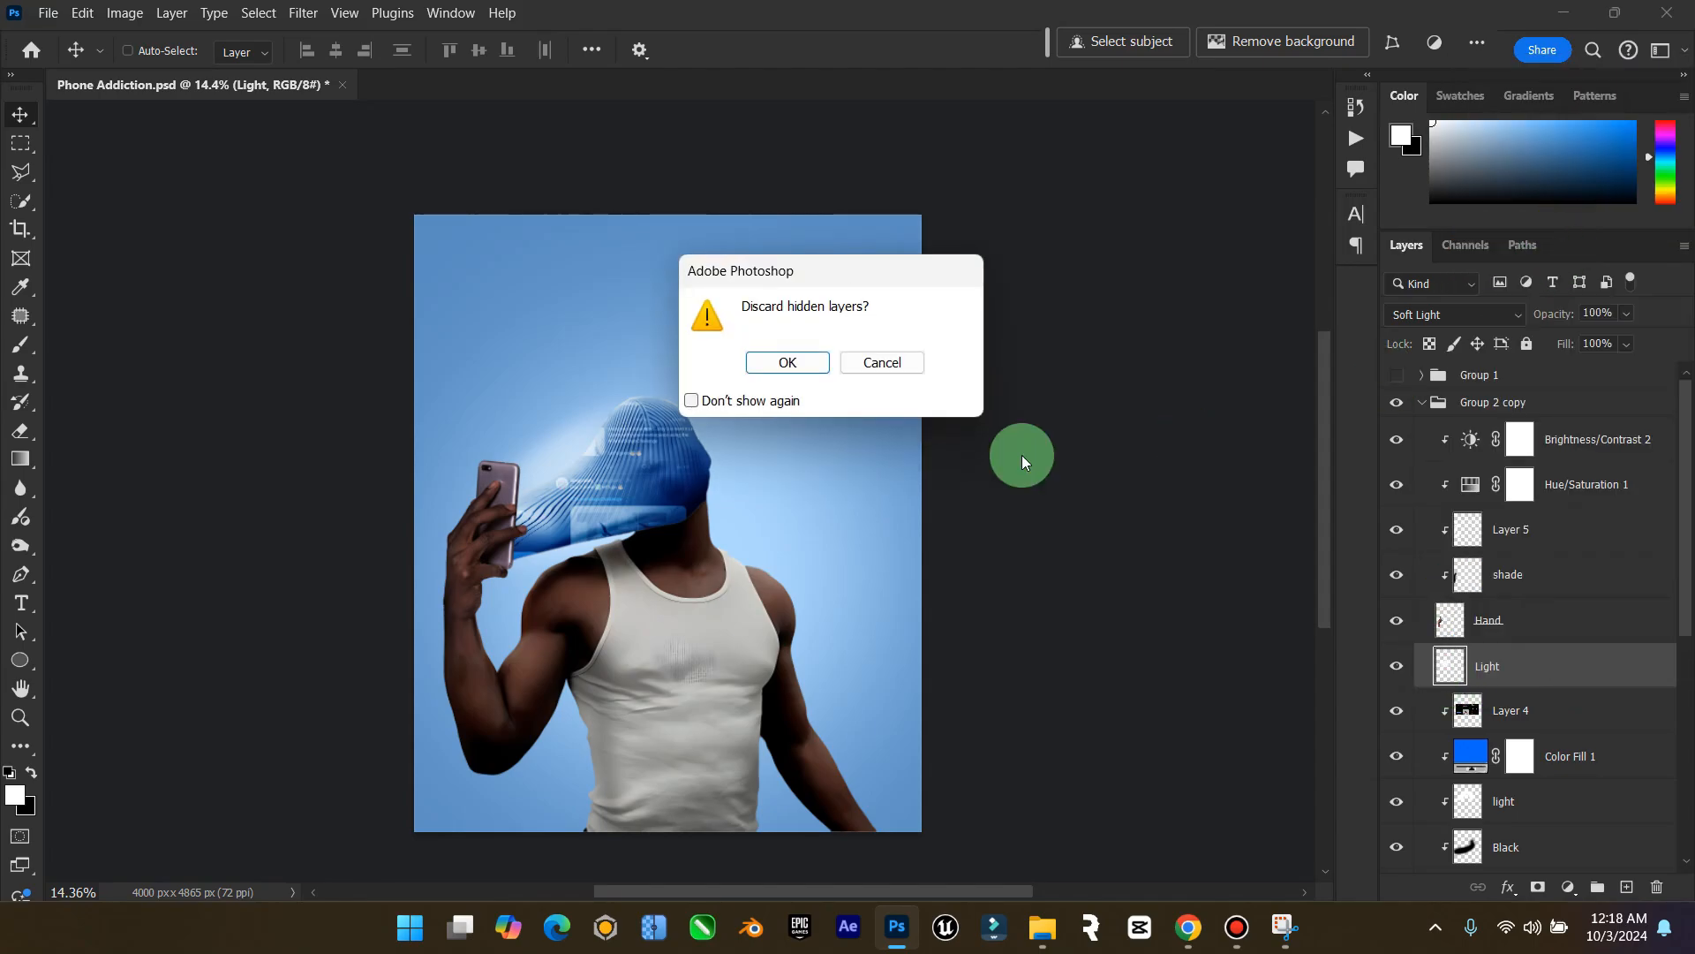
click(792, 363)
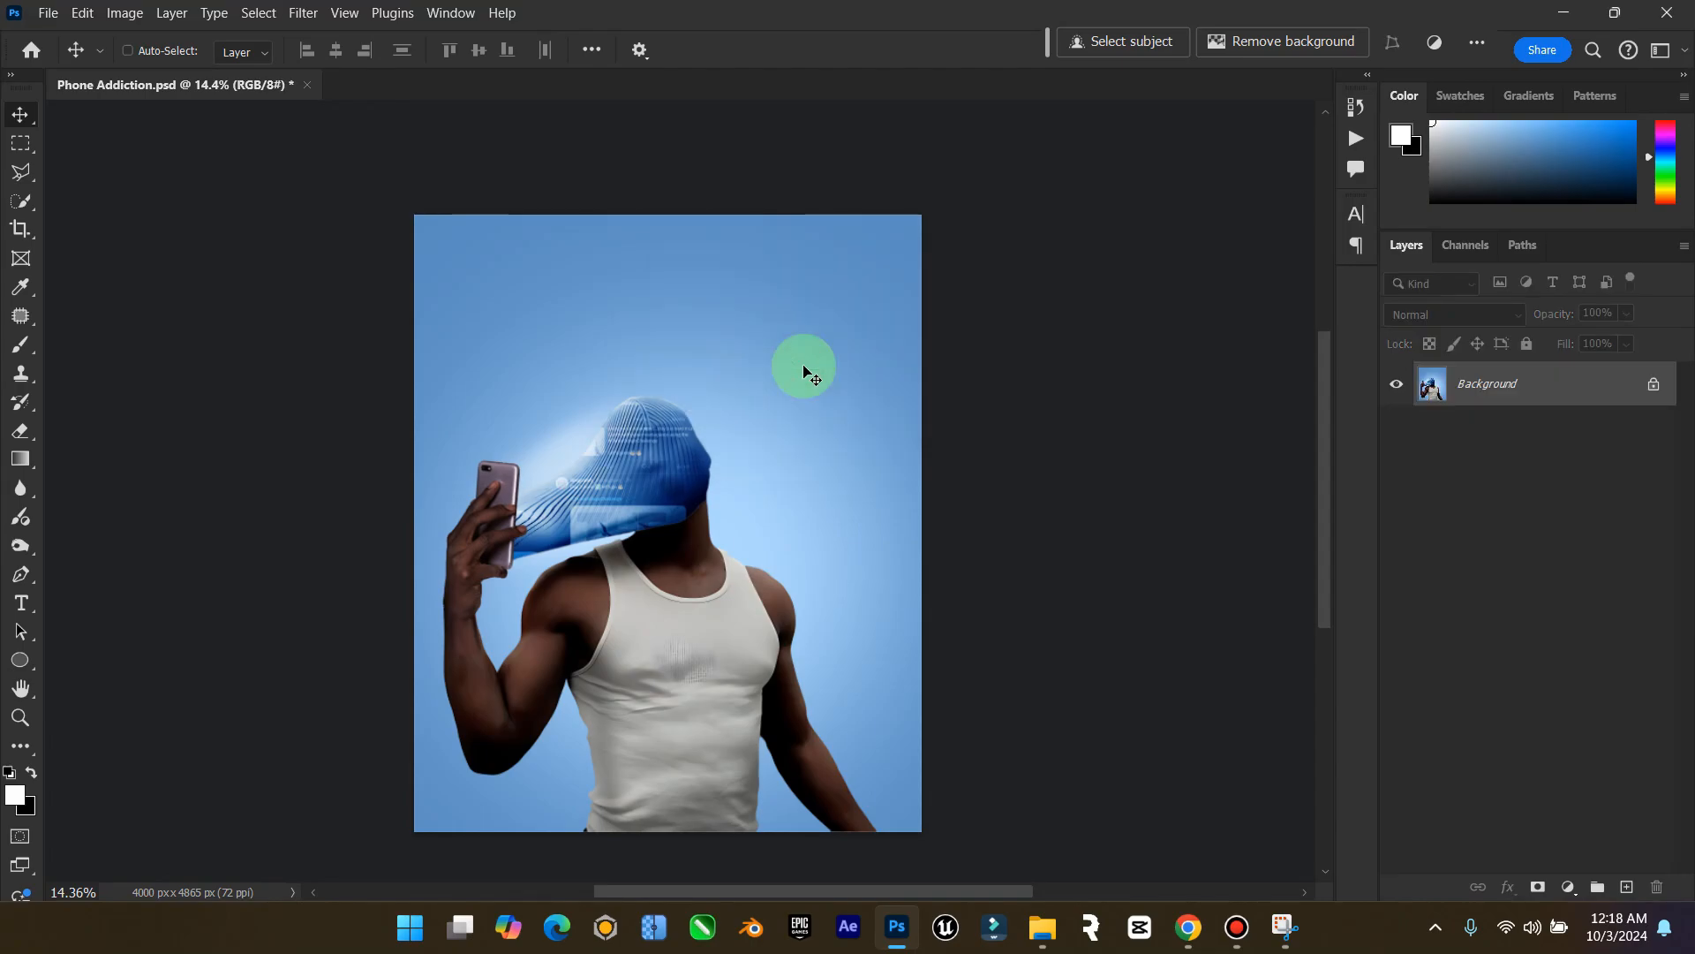
key(ctrl+z)
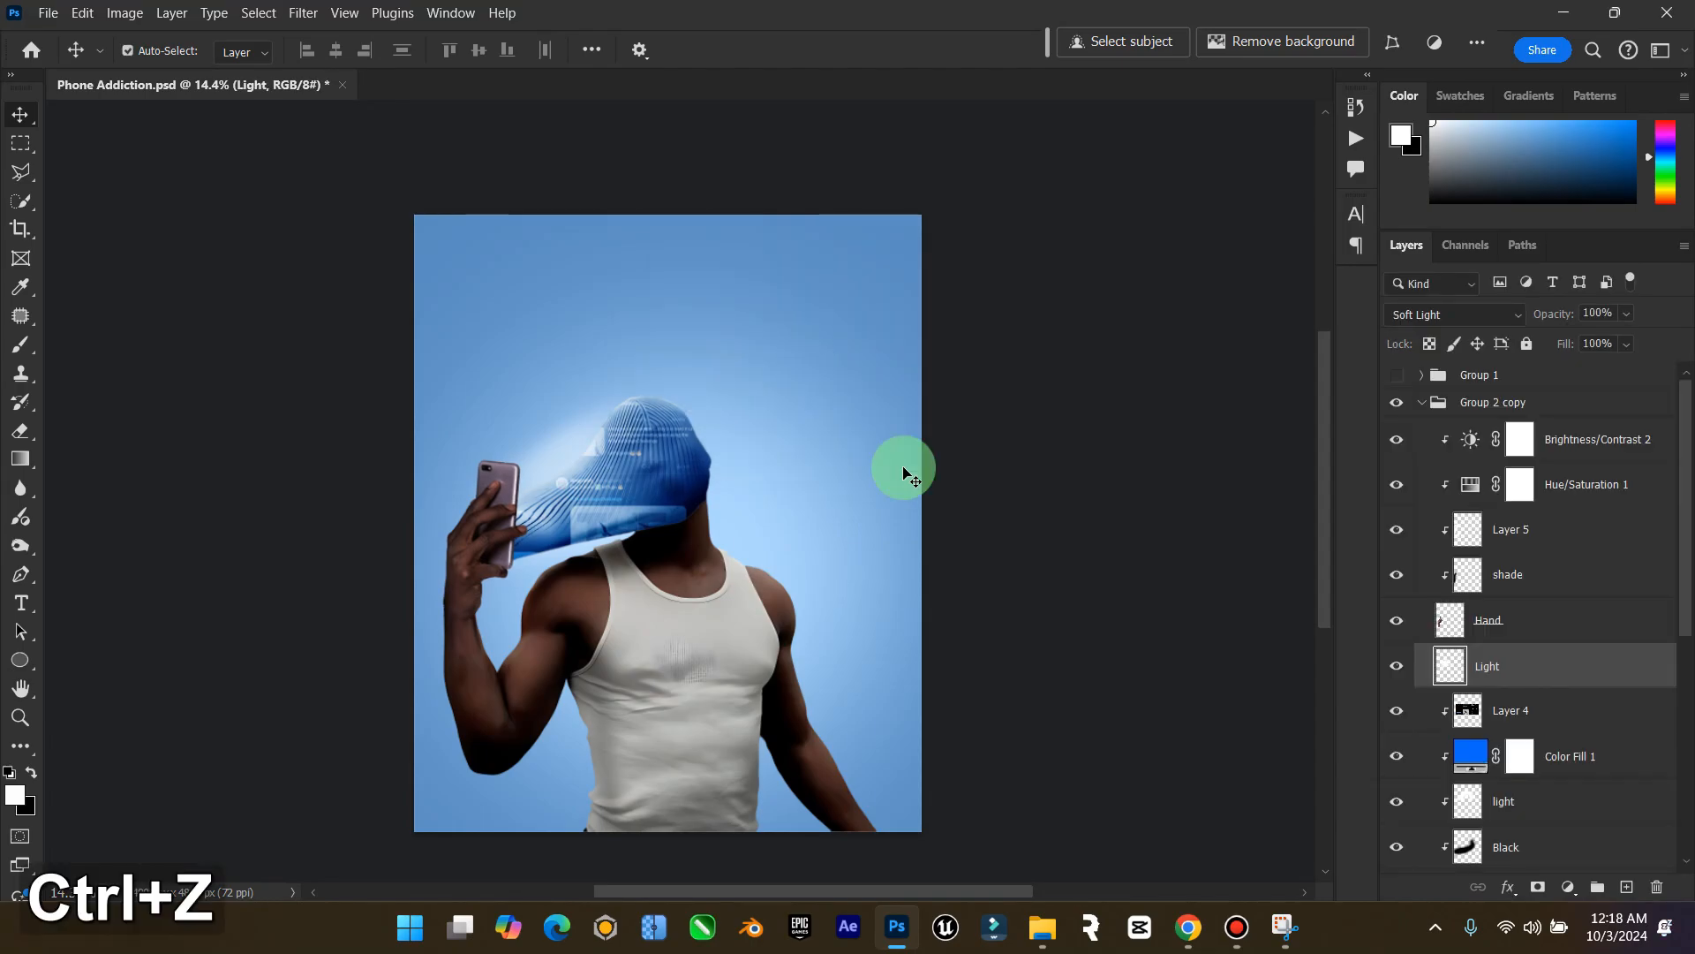
click(1416, 402)
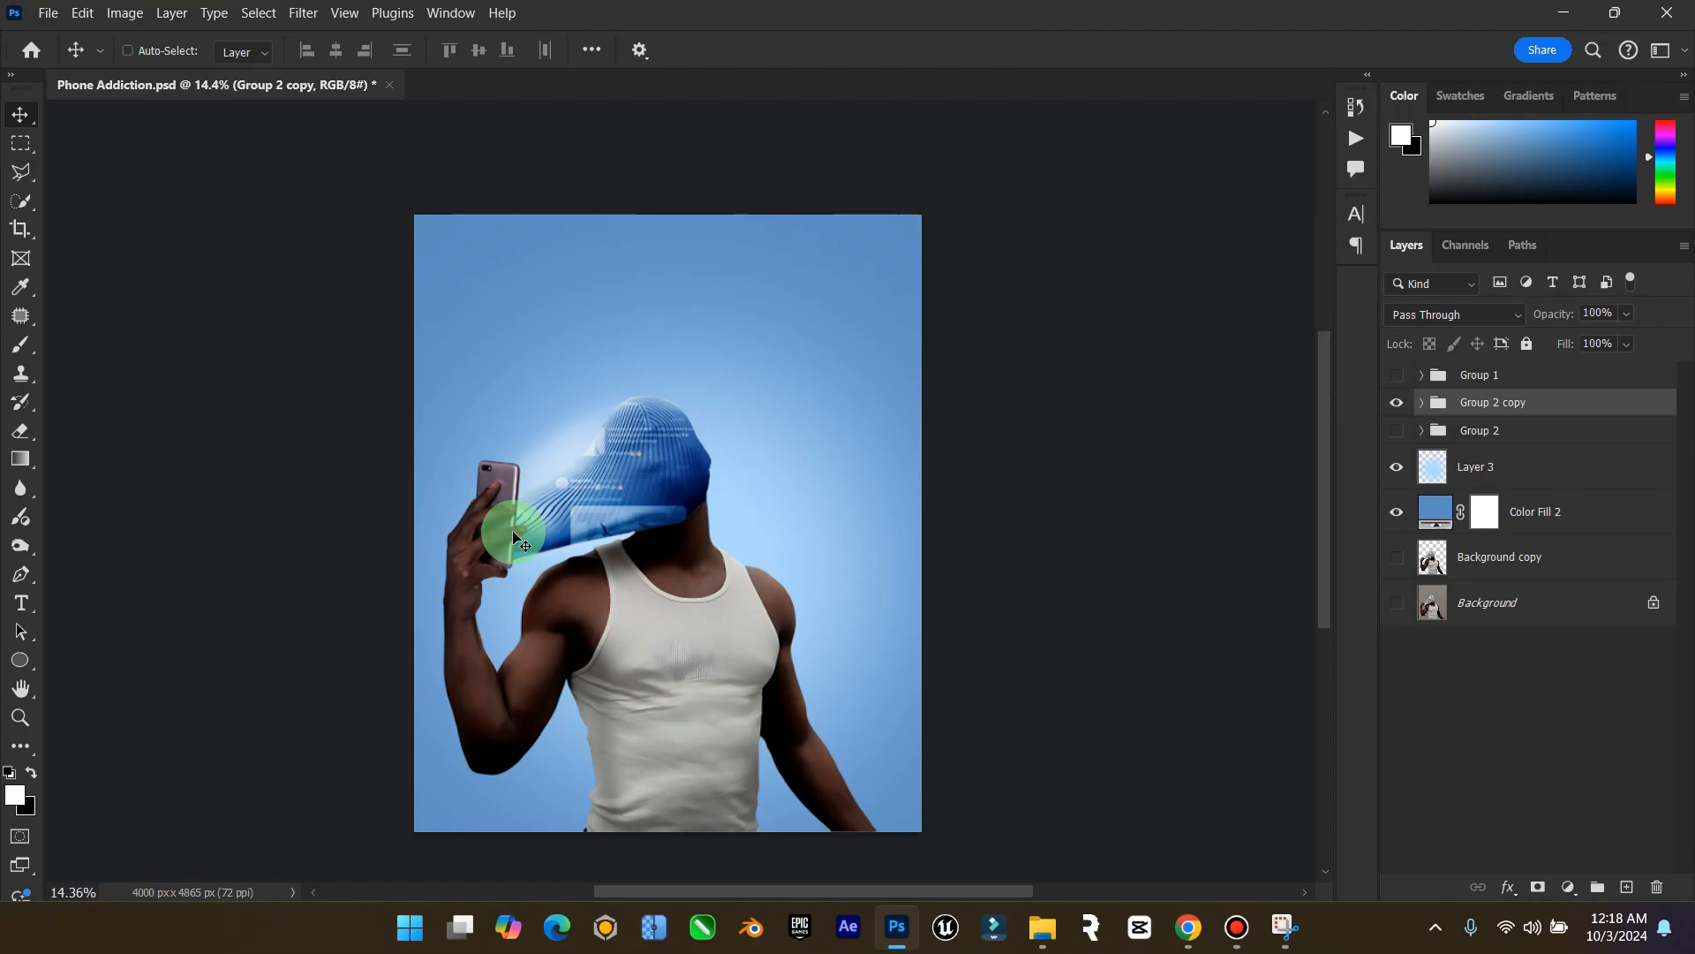
Switch to Chrome, find the UNRAVEL poster post on X and capture the sidebar and post with the Snipping Tool
click(1217, 947)
scroll(958, 579, up, 10)
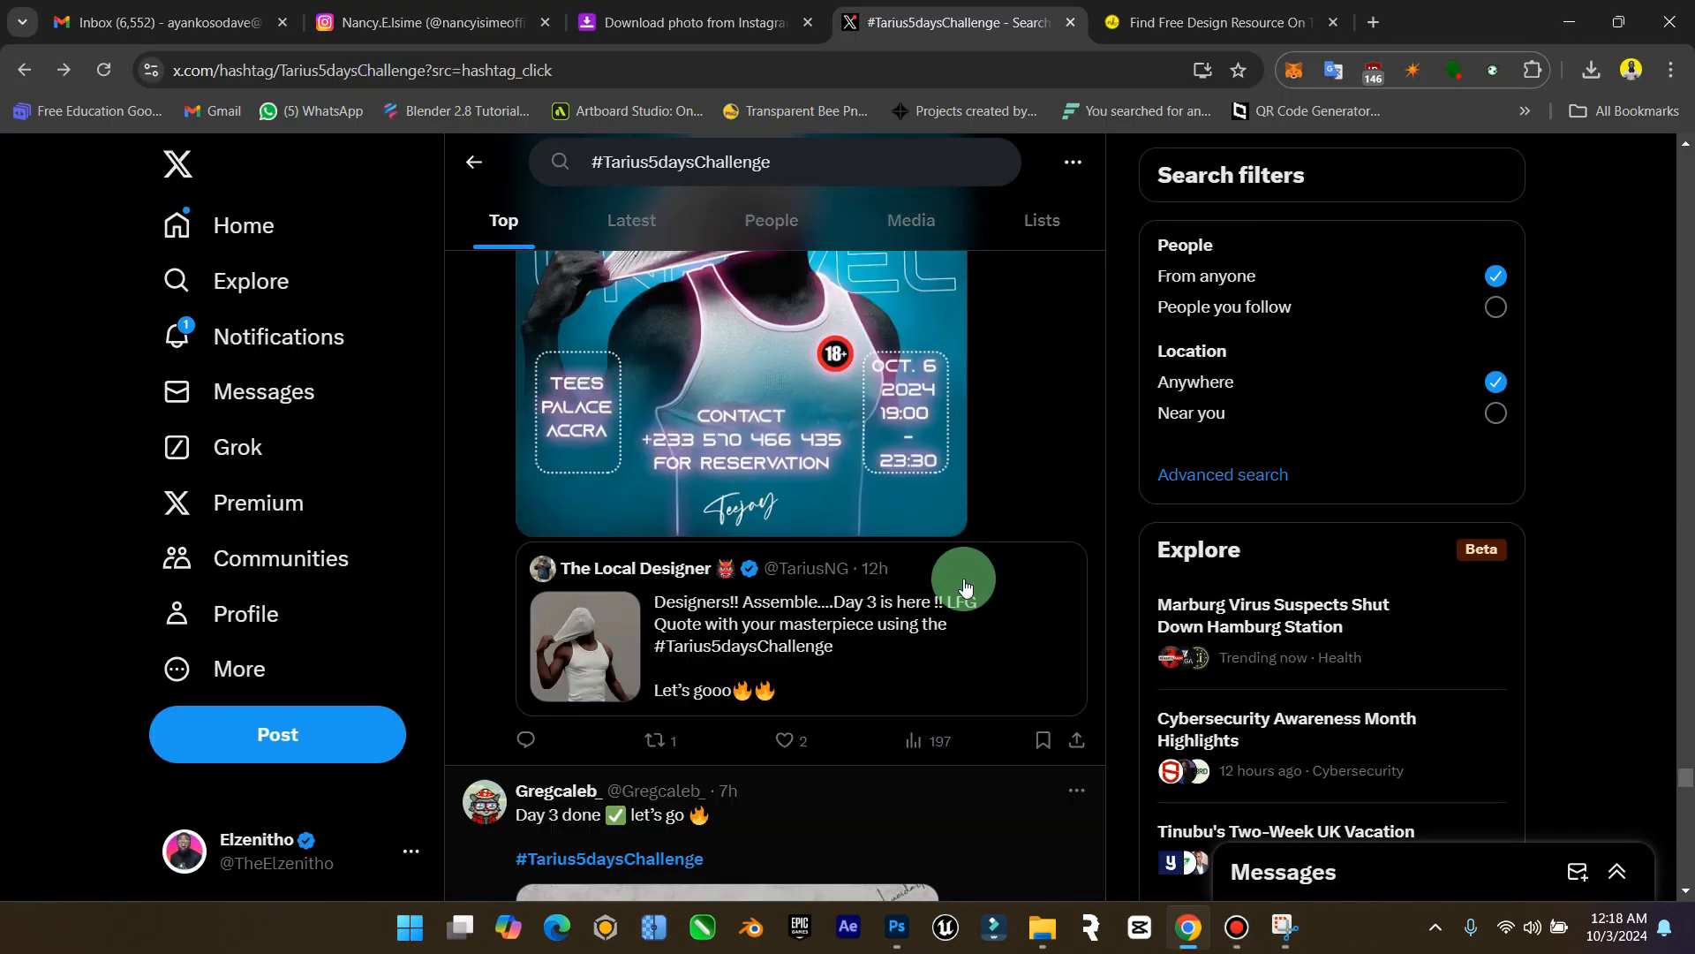
scroll(965, 587, down, 1)
scroll(966, 587, down, 1)
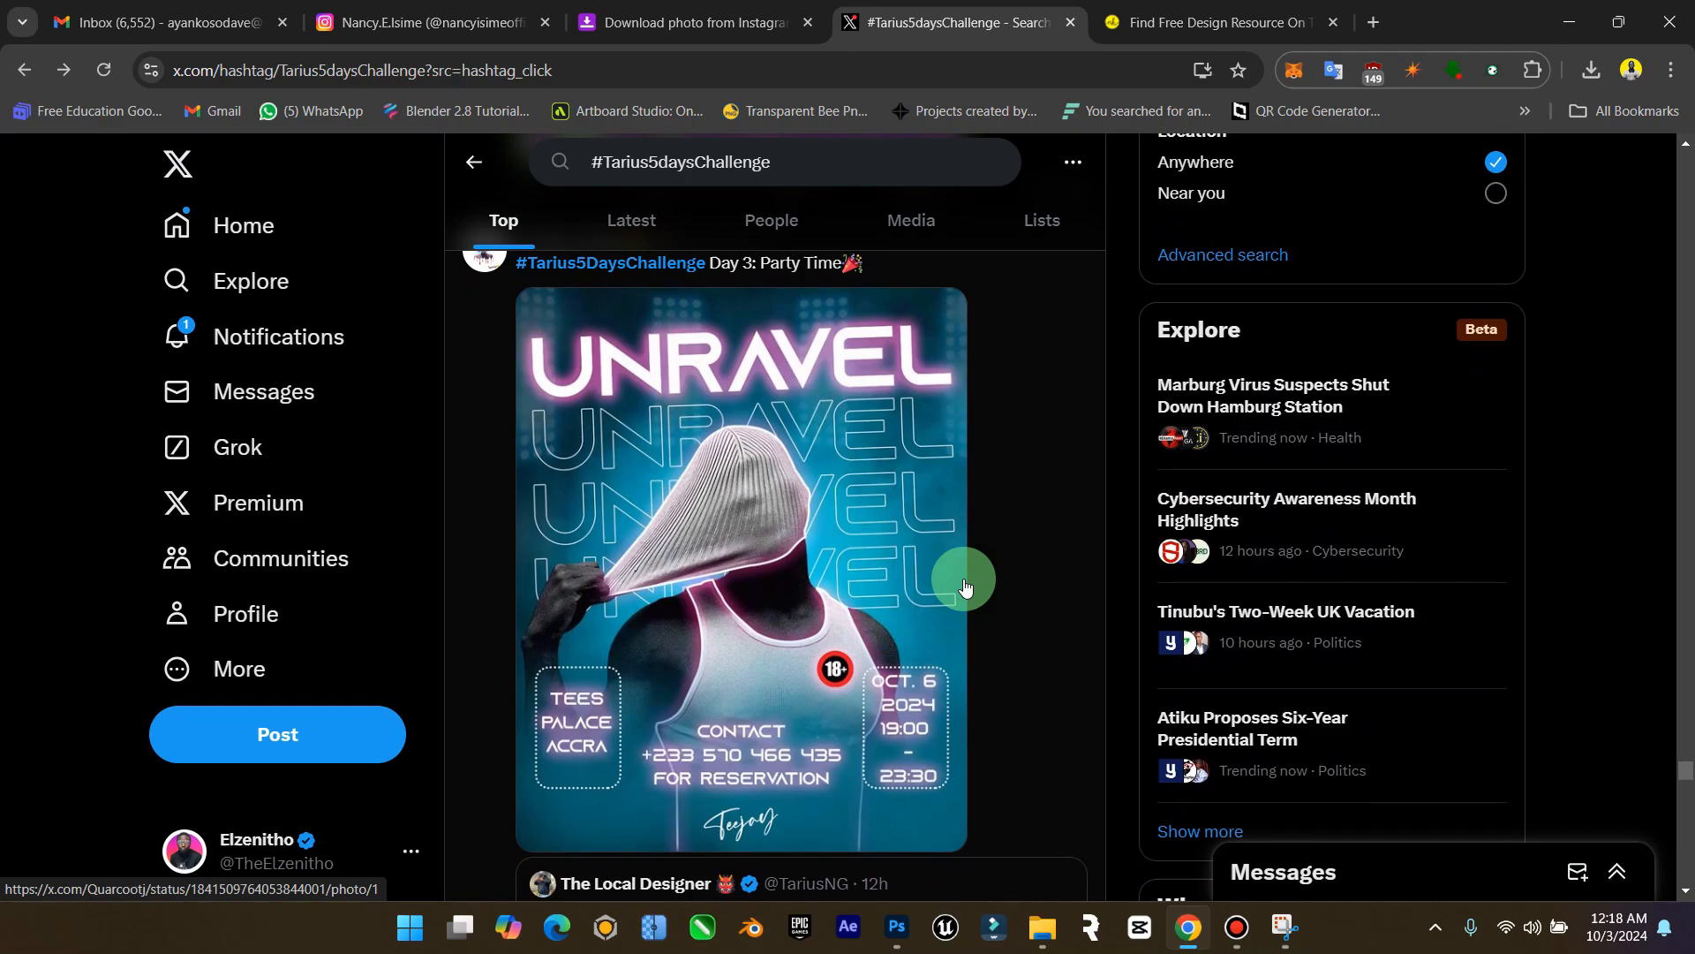
click(1285, 925)
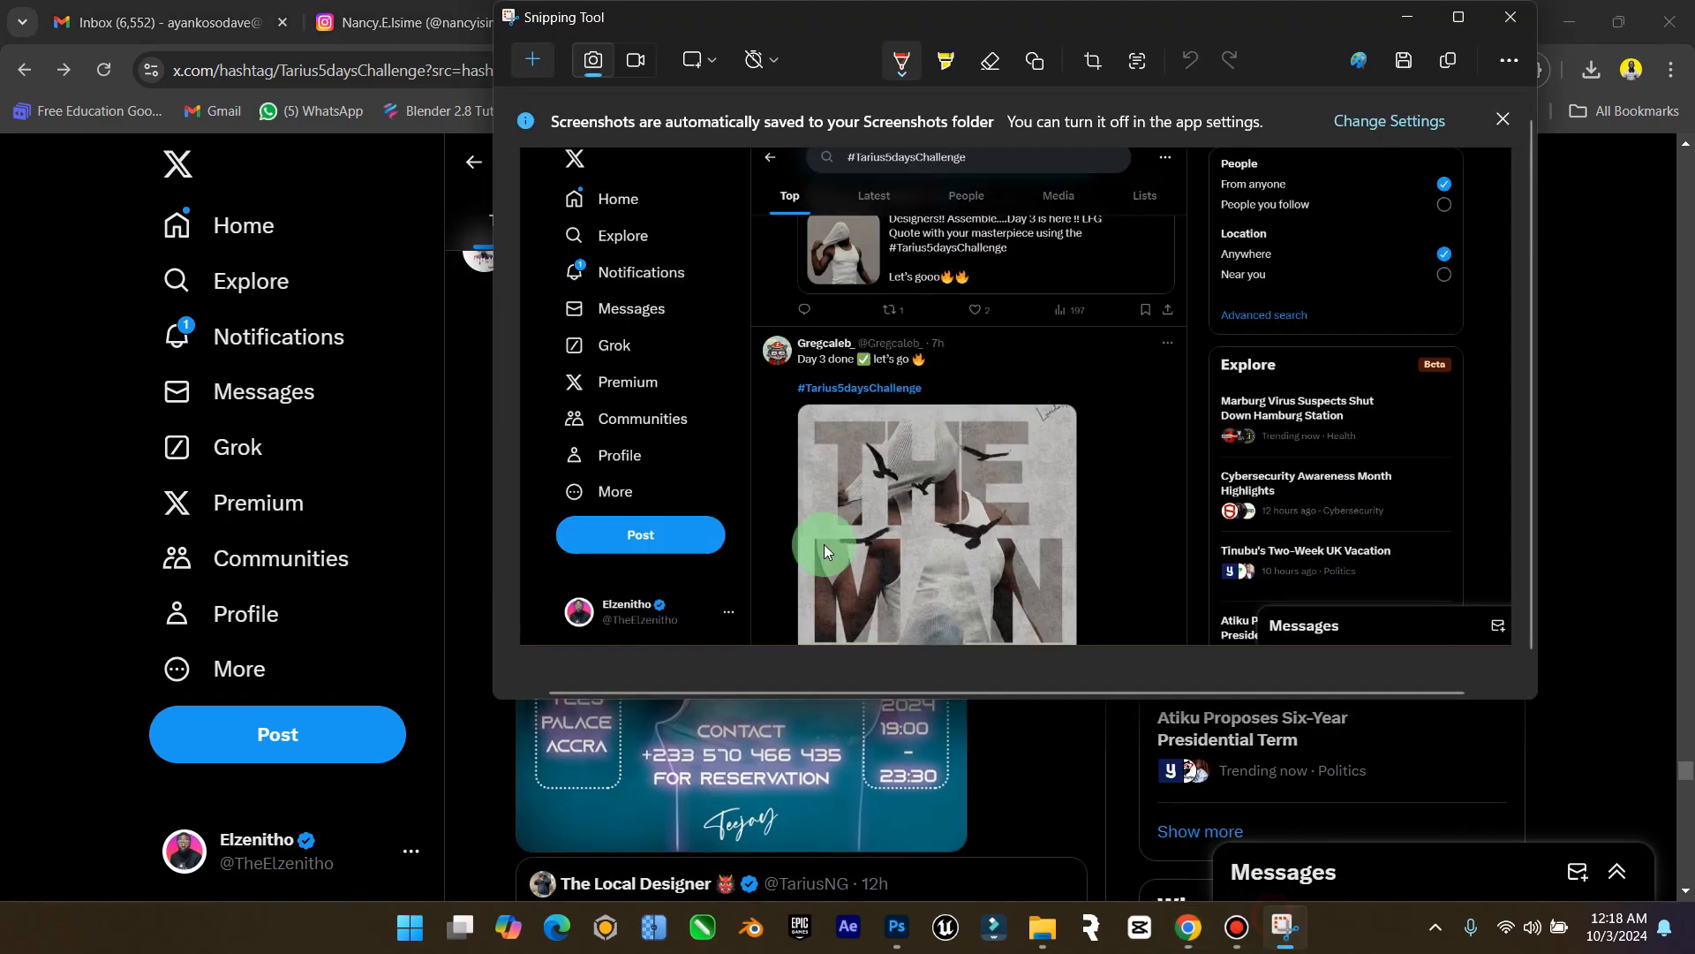
click(533, 55)
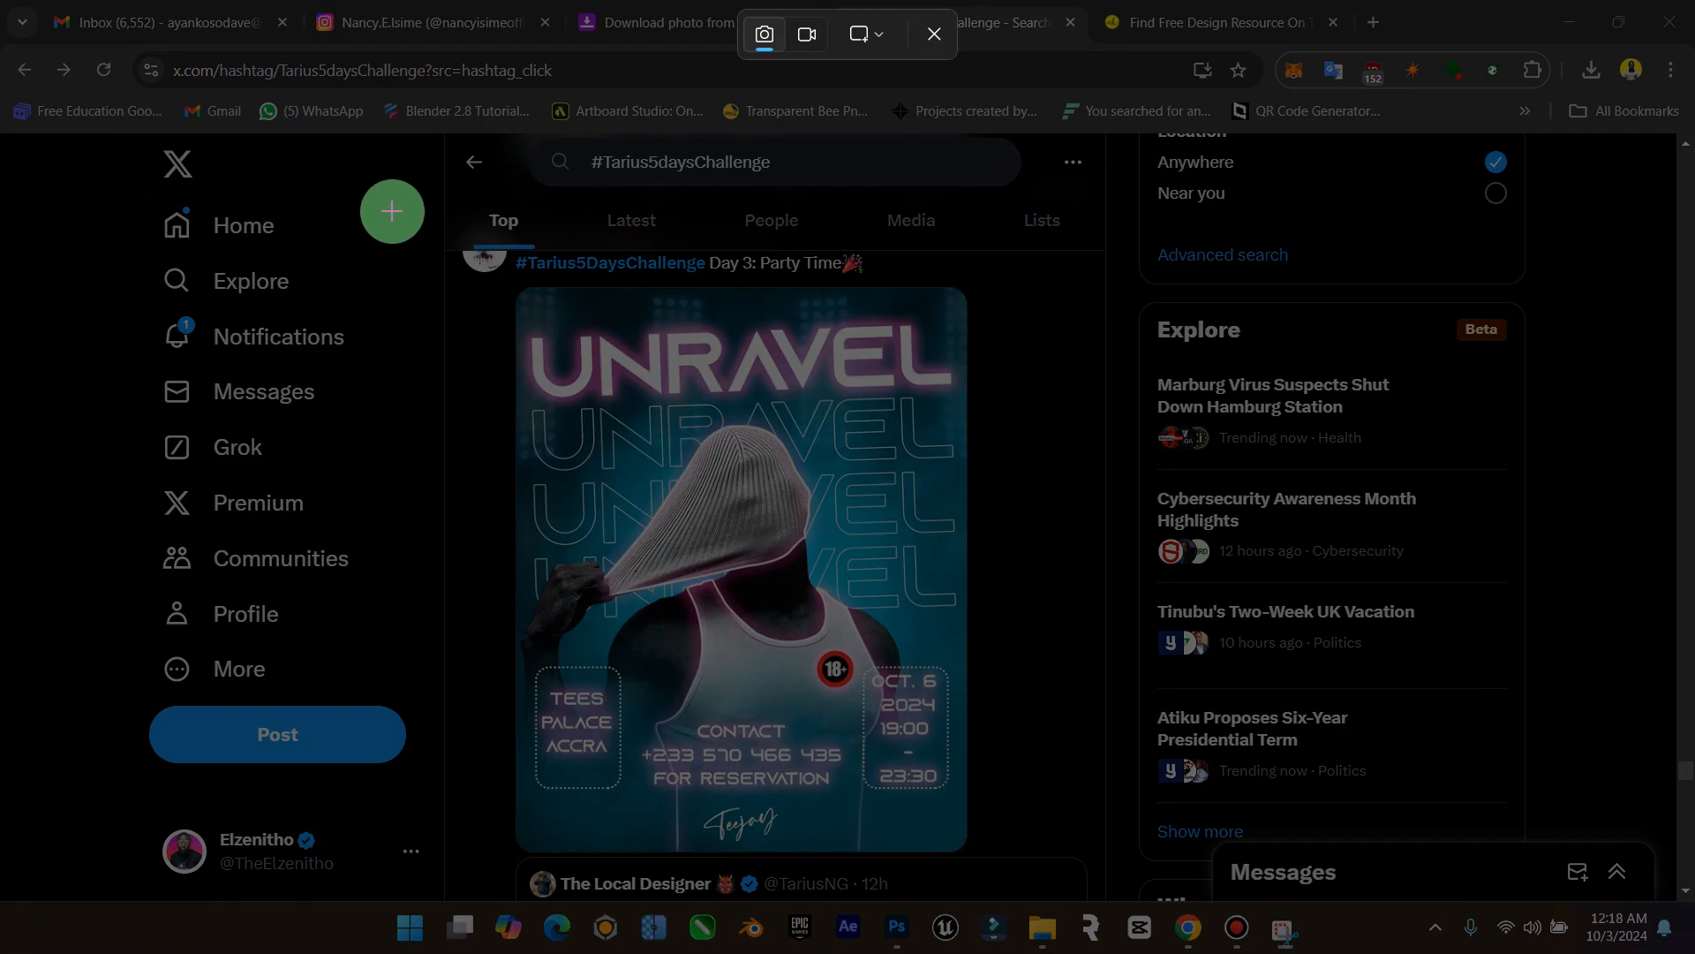
drag(134, 200, 1109, 886)
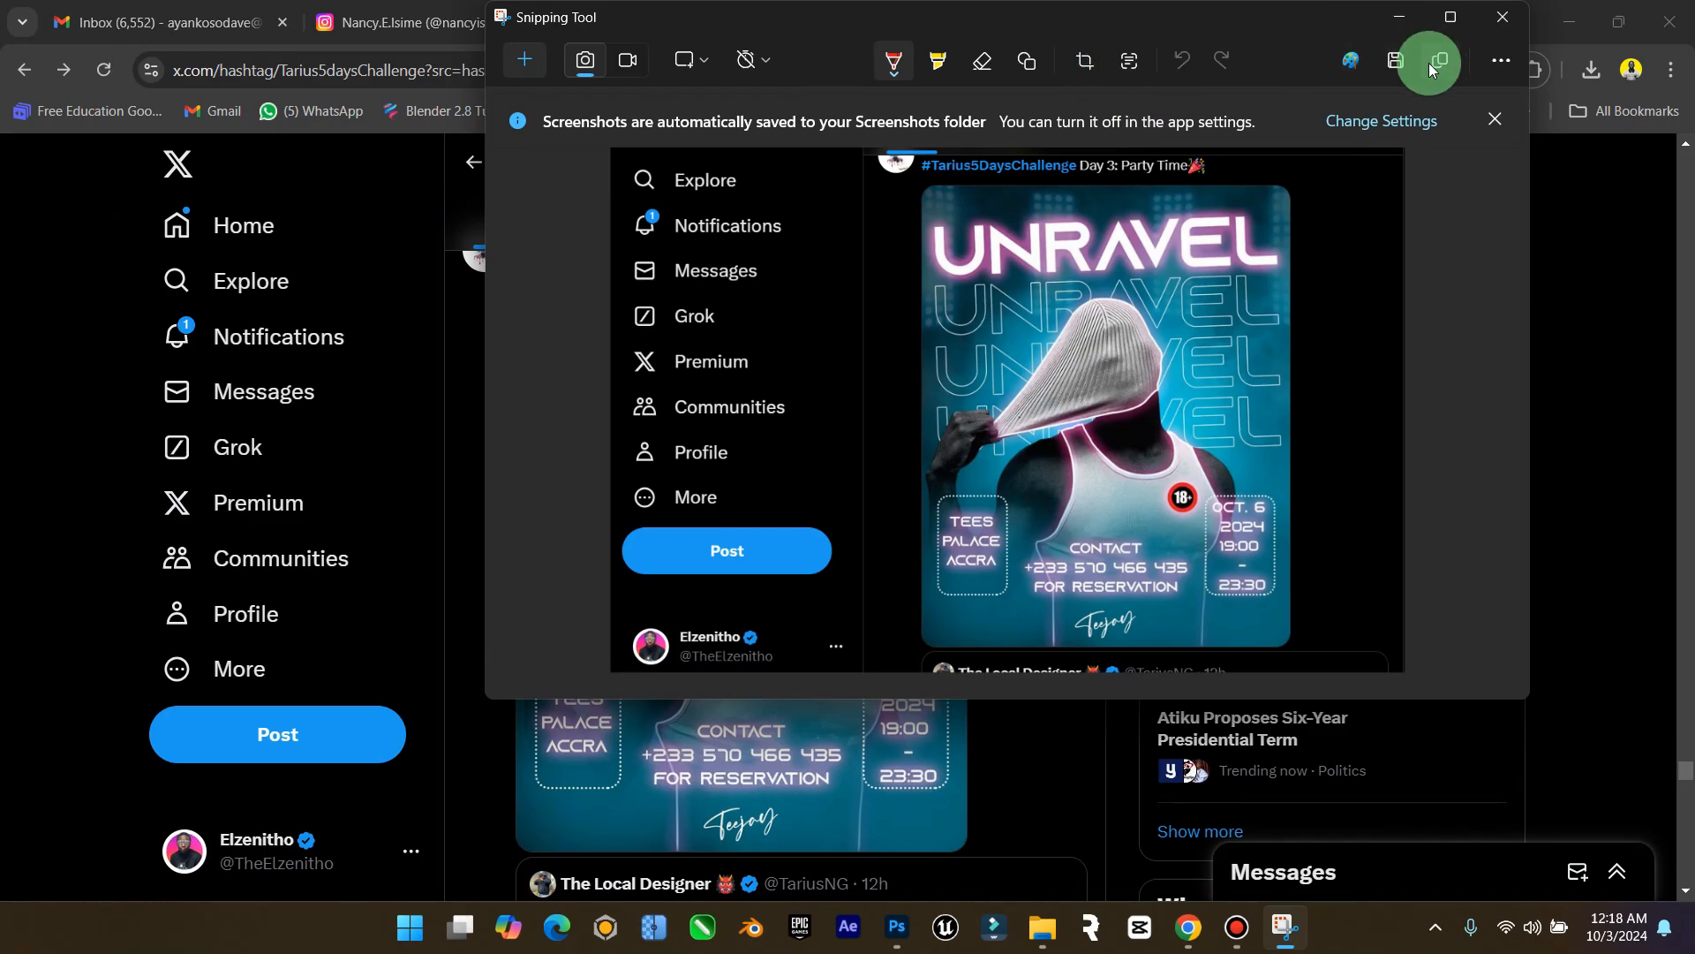
Switch to Photoshop, paste the screenshot above Group 2 copy, enlarge it to about 173% and place it beside the upper part of the head
click(897, 927)
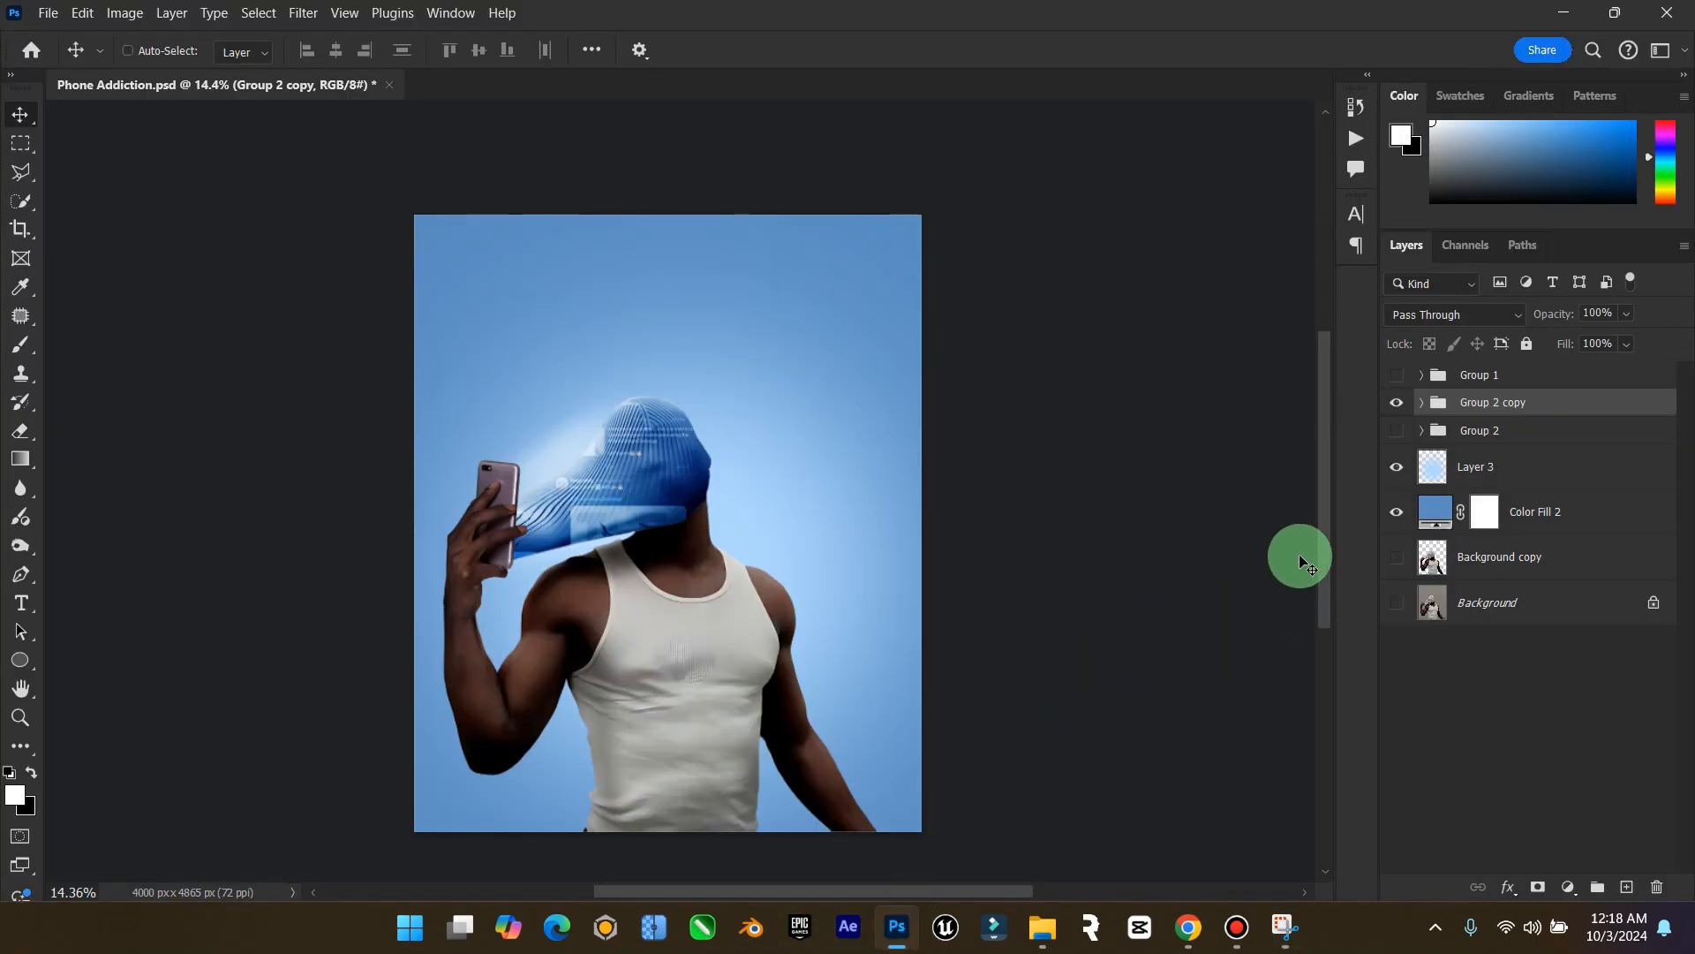
key(ctrl+b)
key(ctrl+v)
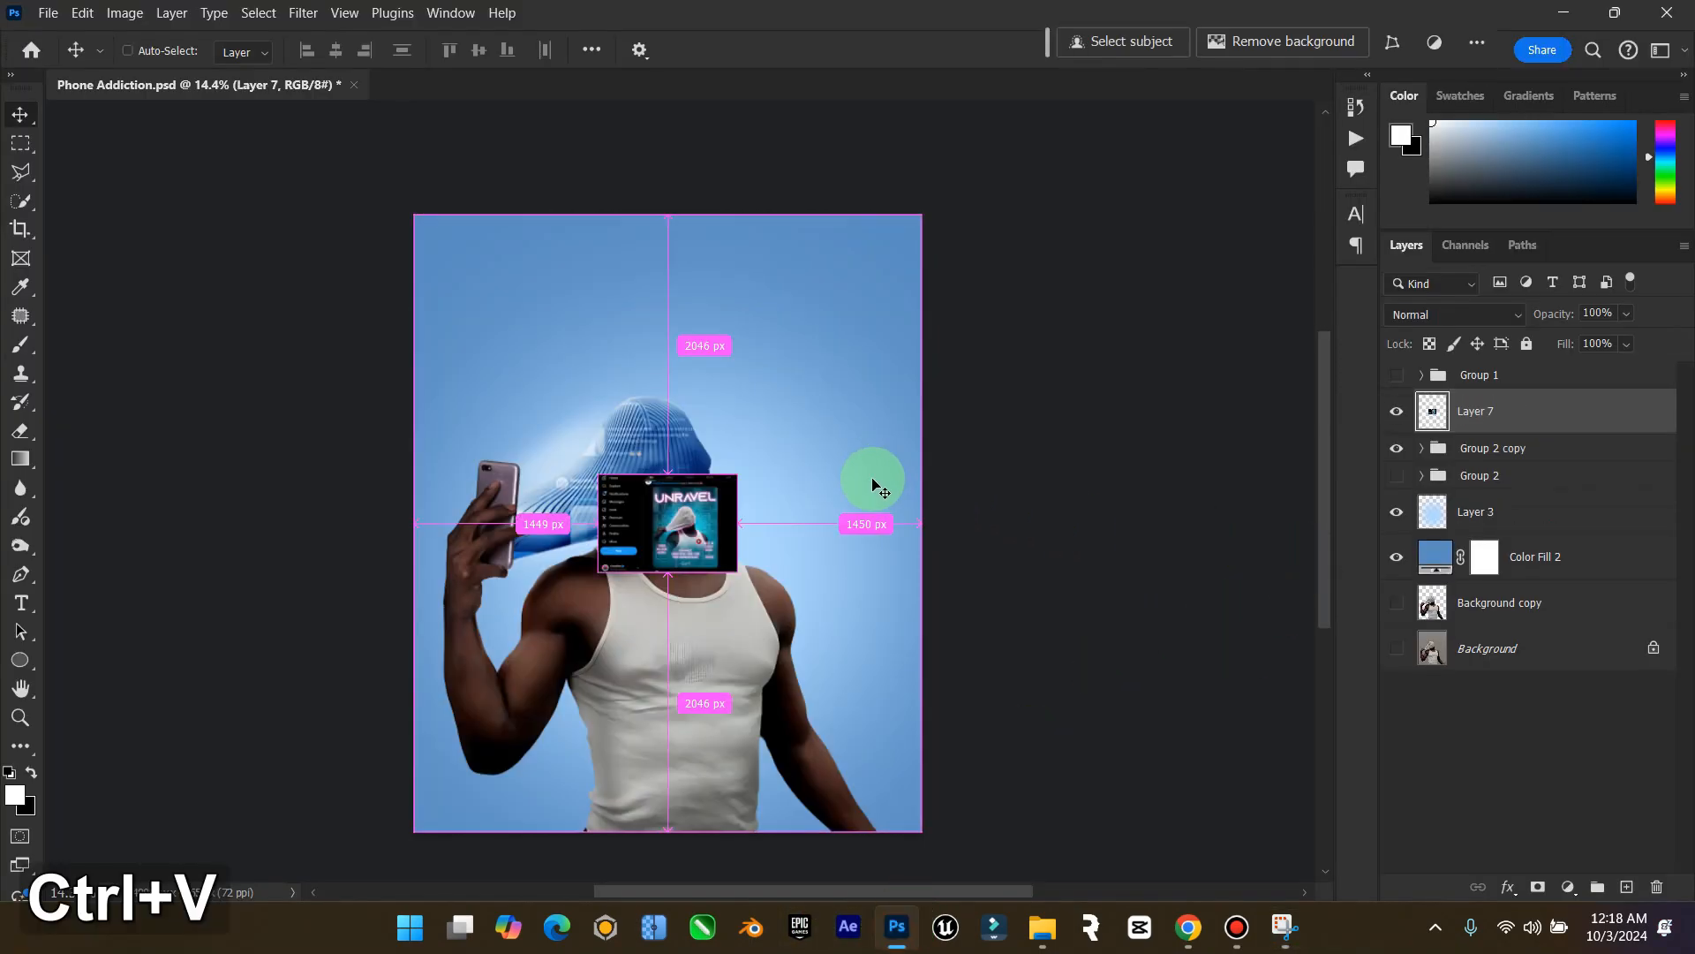
key(ctrl+t)
drag(738, 475, 821, 407)
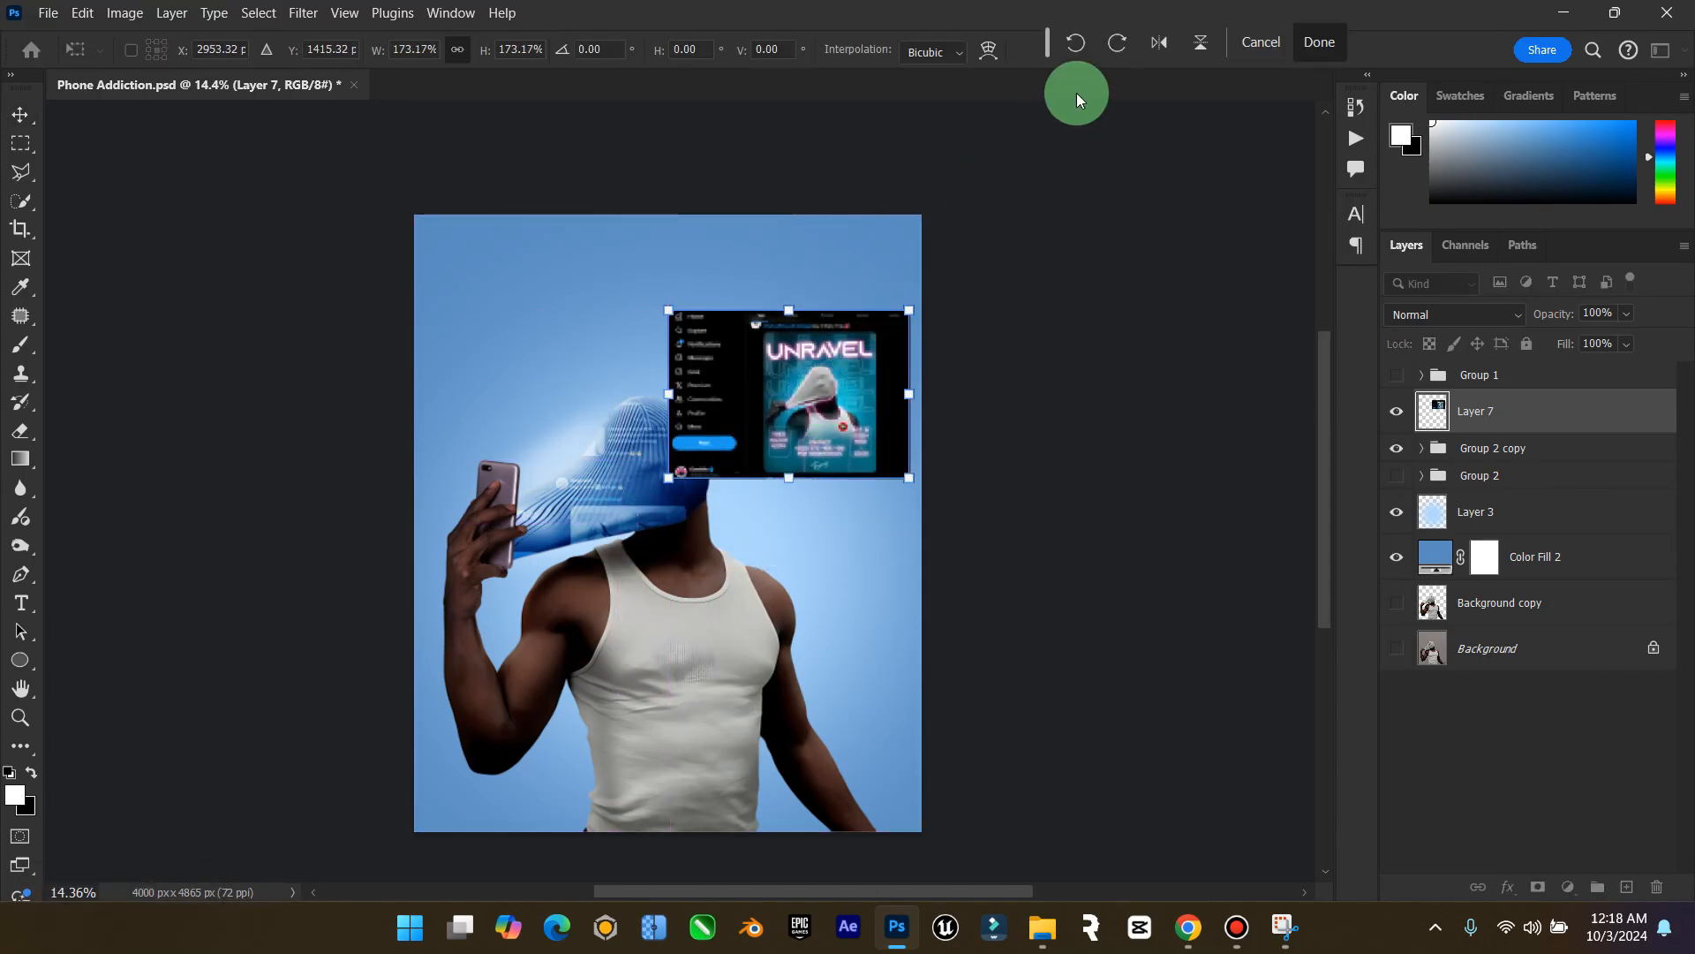
click(1320, 49)
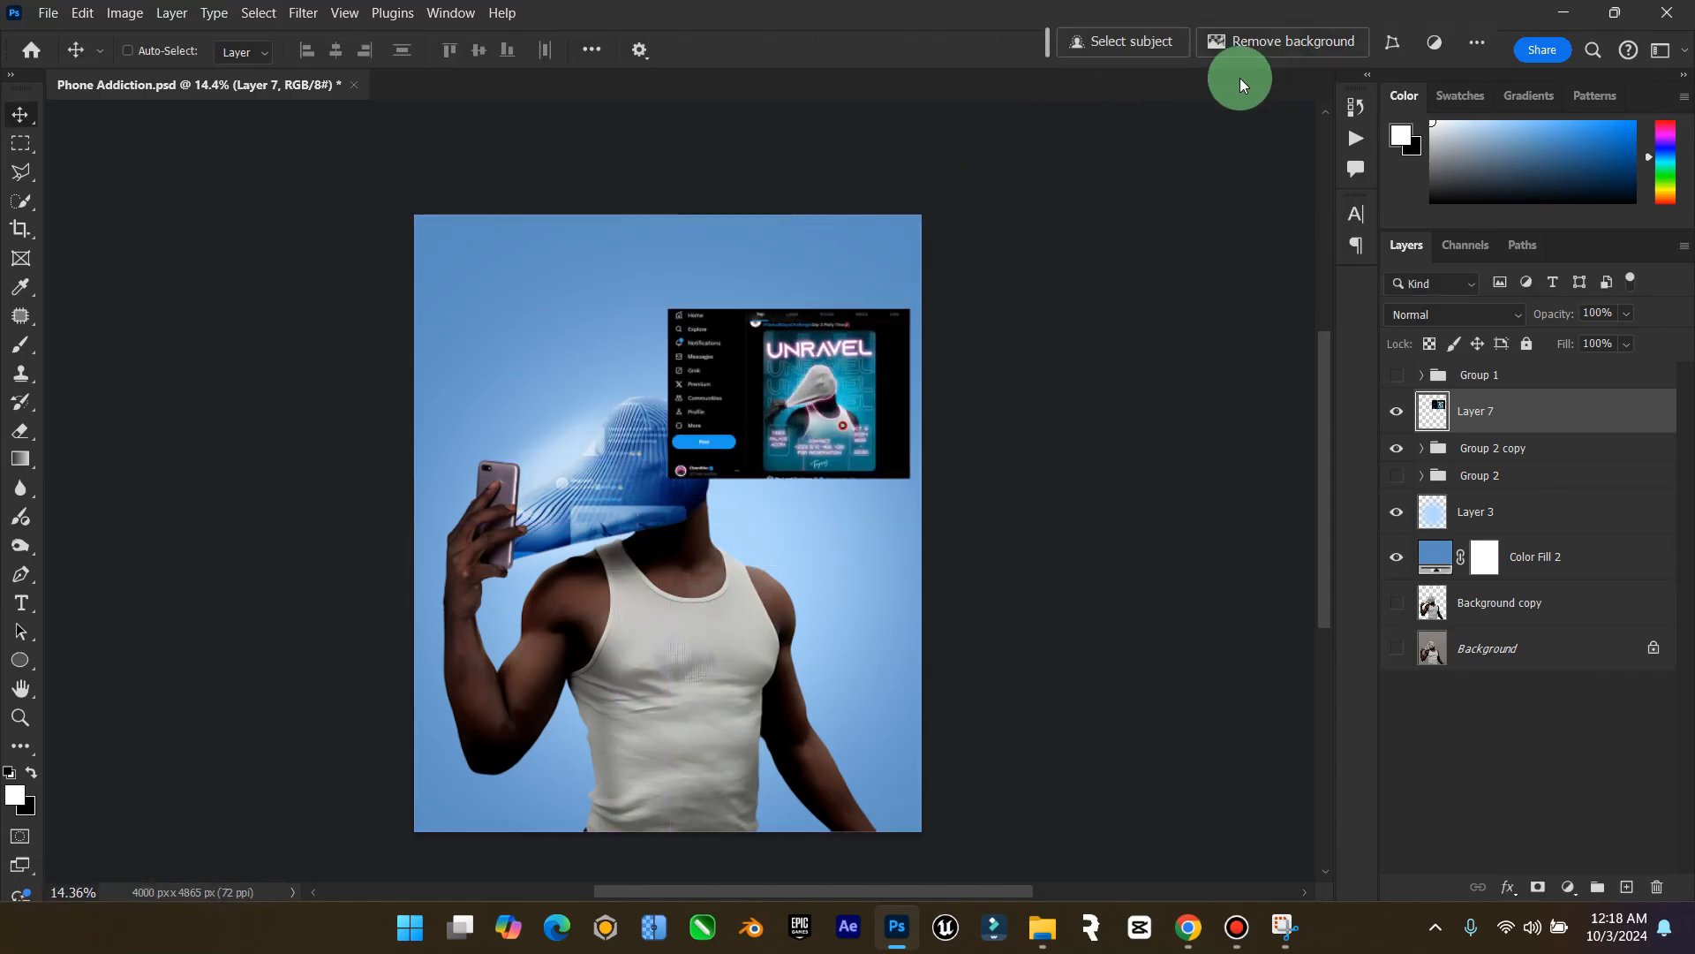
Switch to Chrome, find the "The new Noodles in town!" poster post on X and capture it with the Snipping Tool
click(1188, 928)
scroll(833, 642, down, 15)
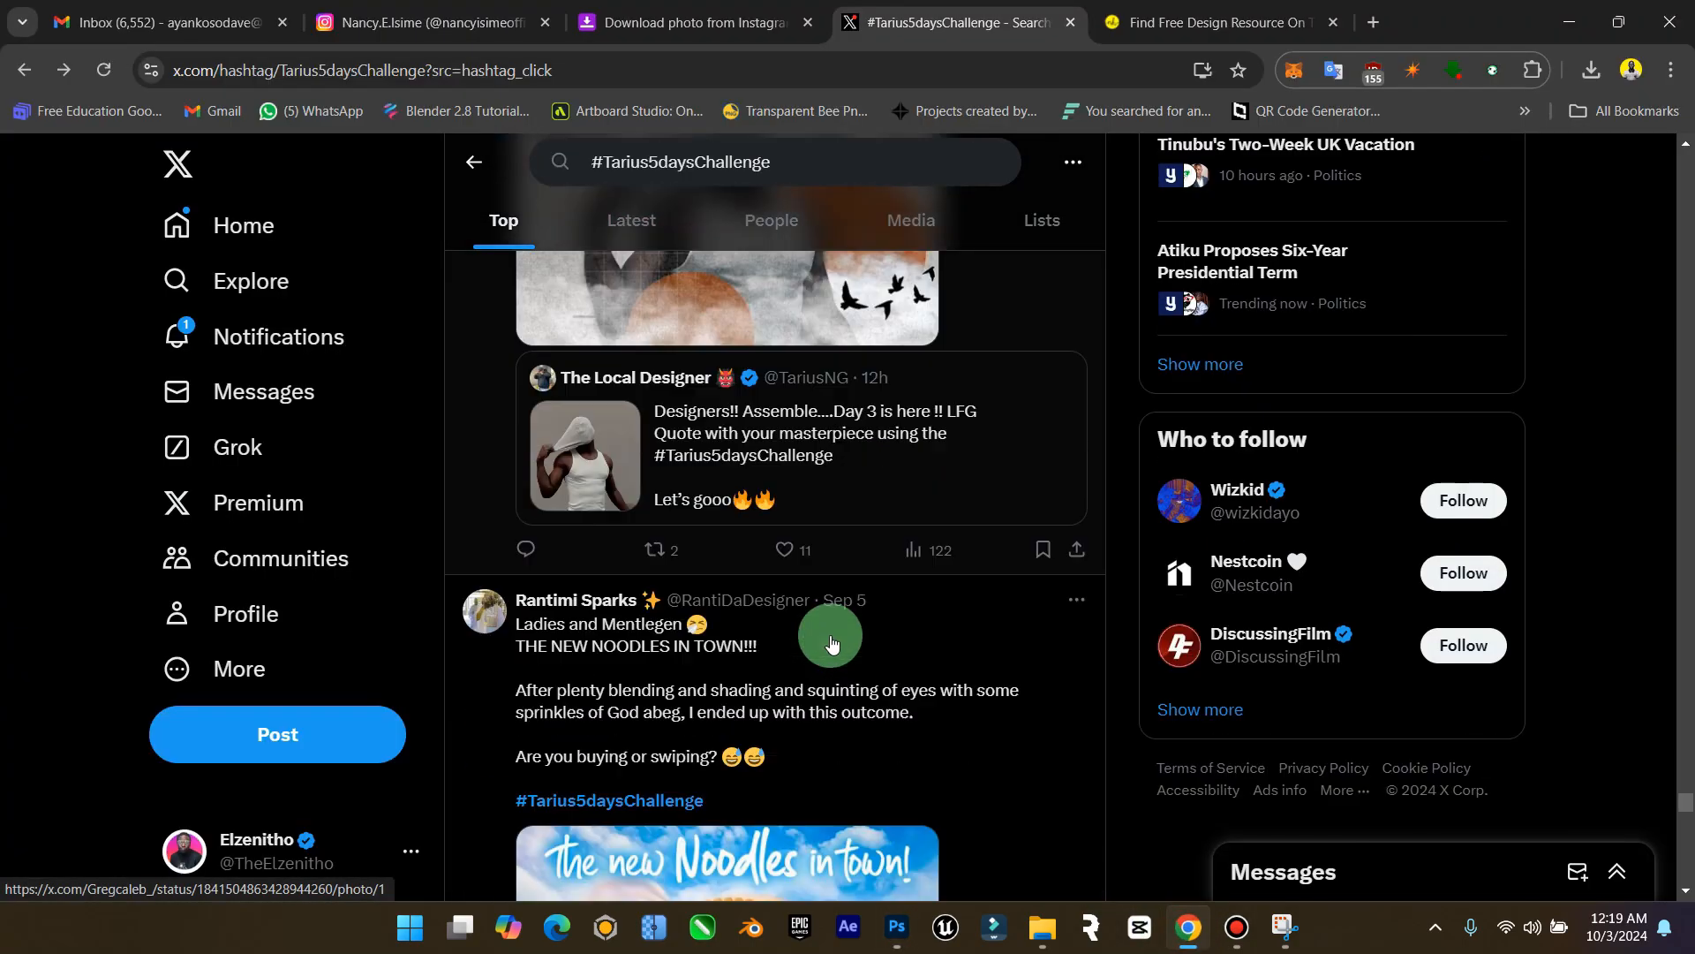
scroll(832, 642, down, 10)
scroll(833, 642, up, 8)
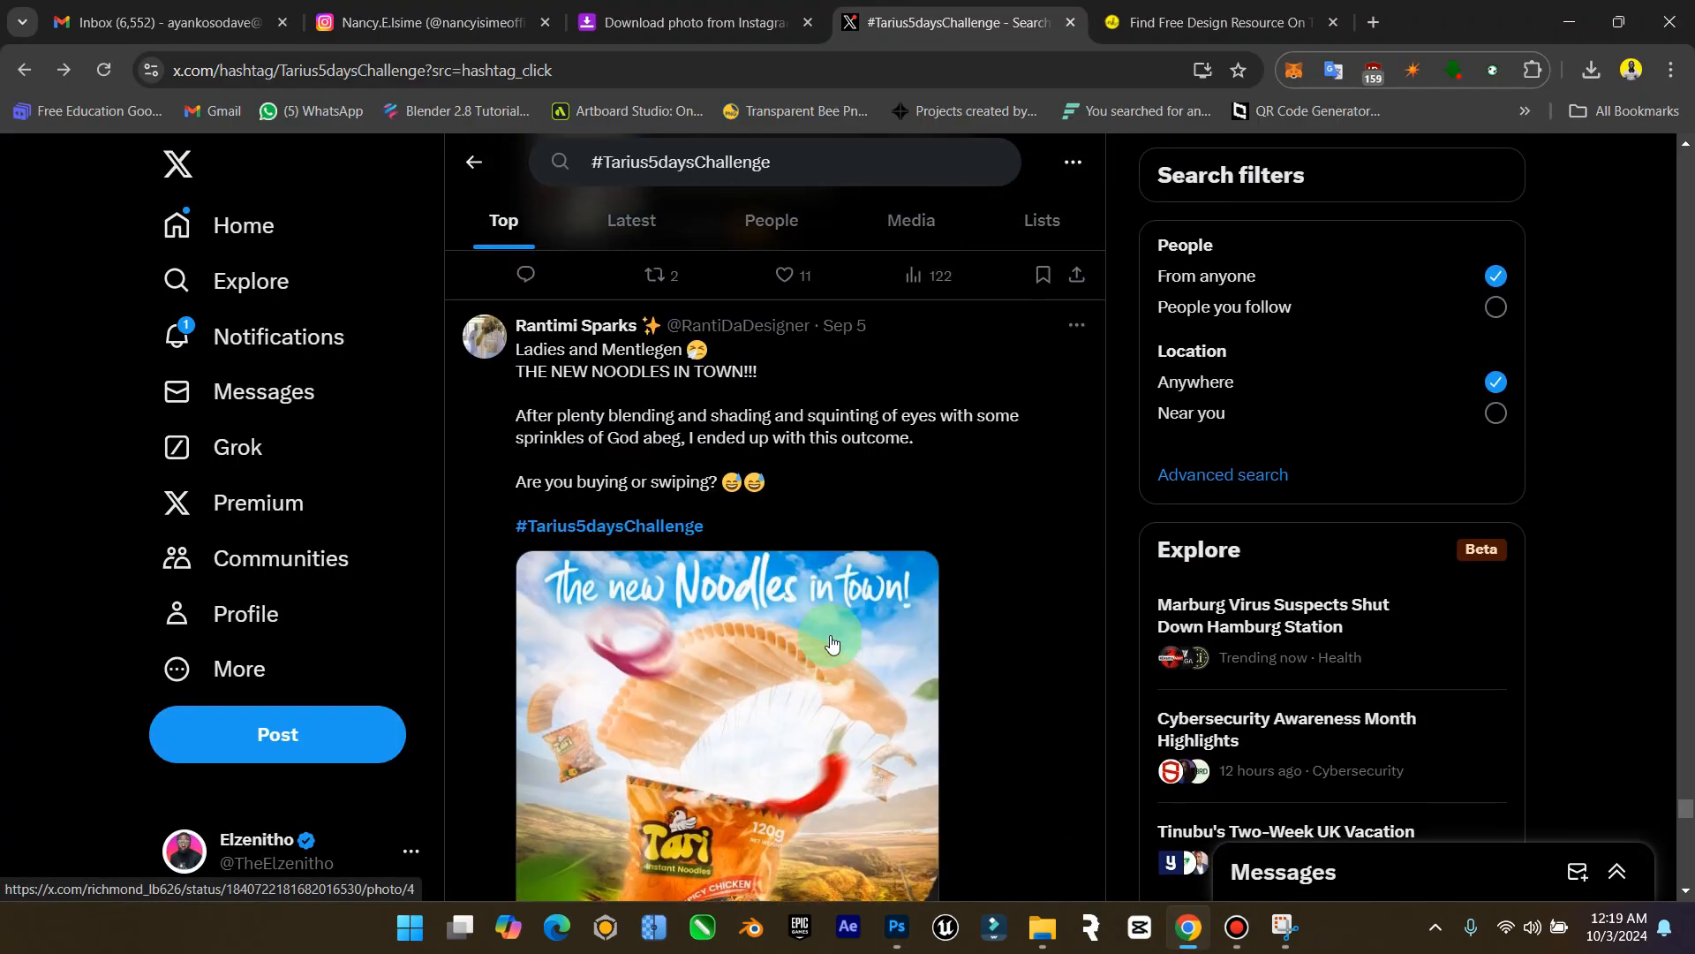
click(1283, 926)
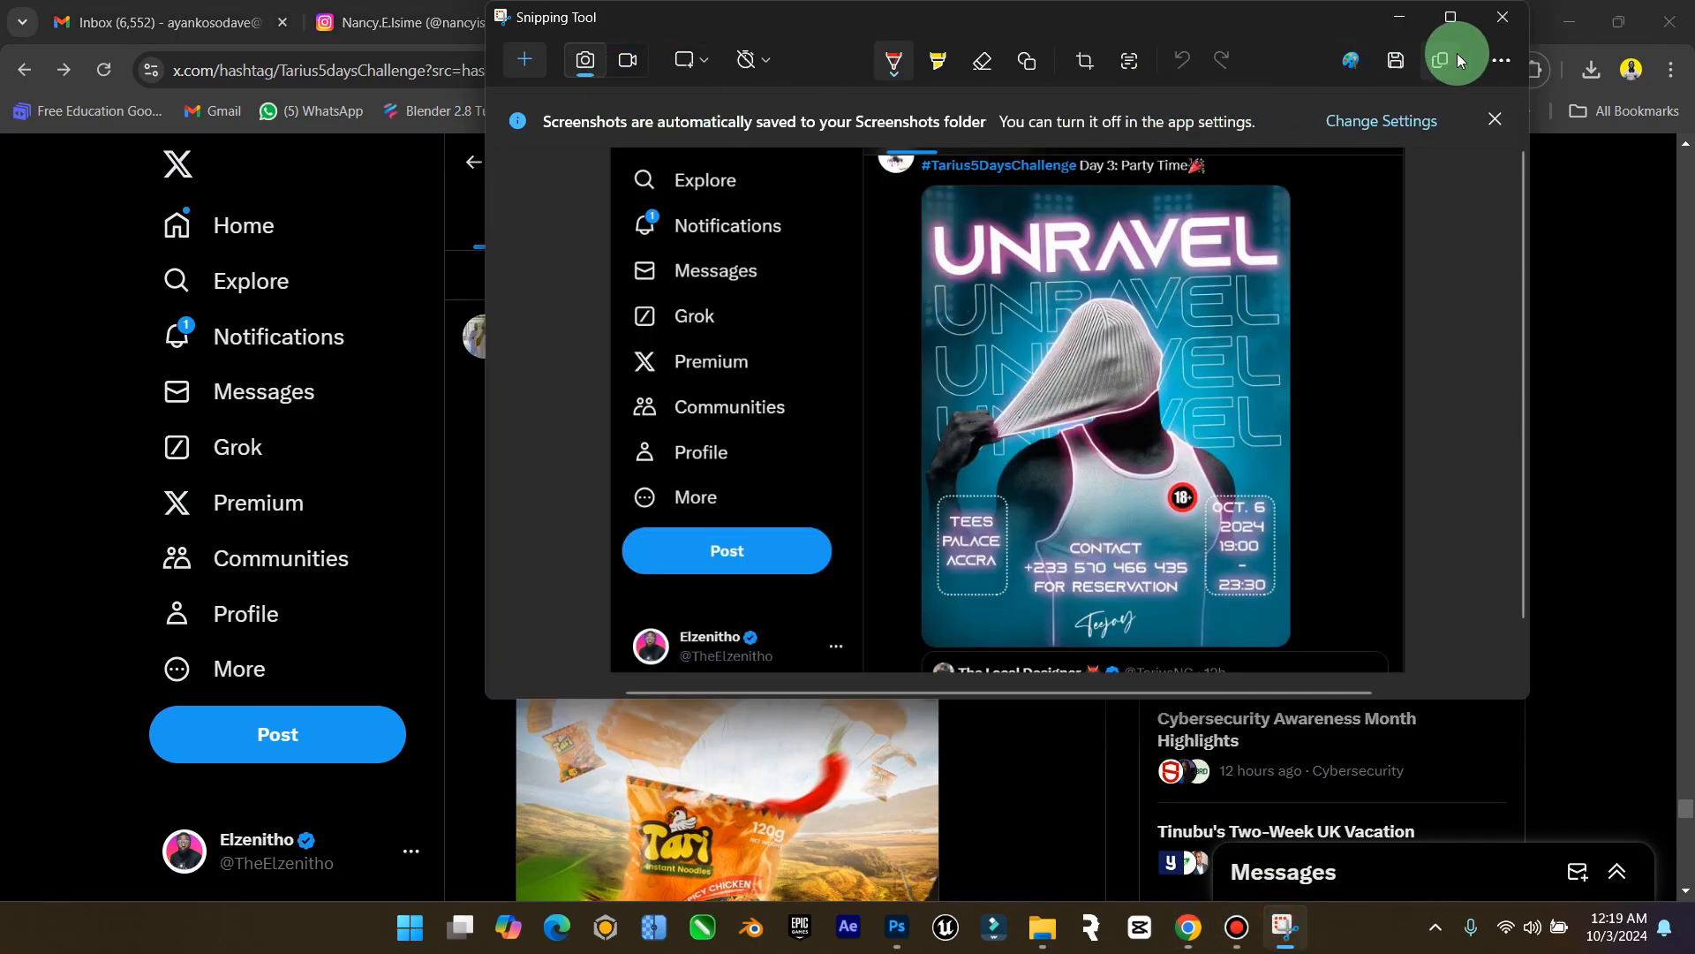
click(524, 59)
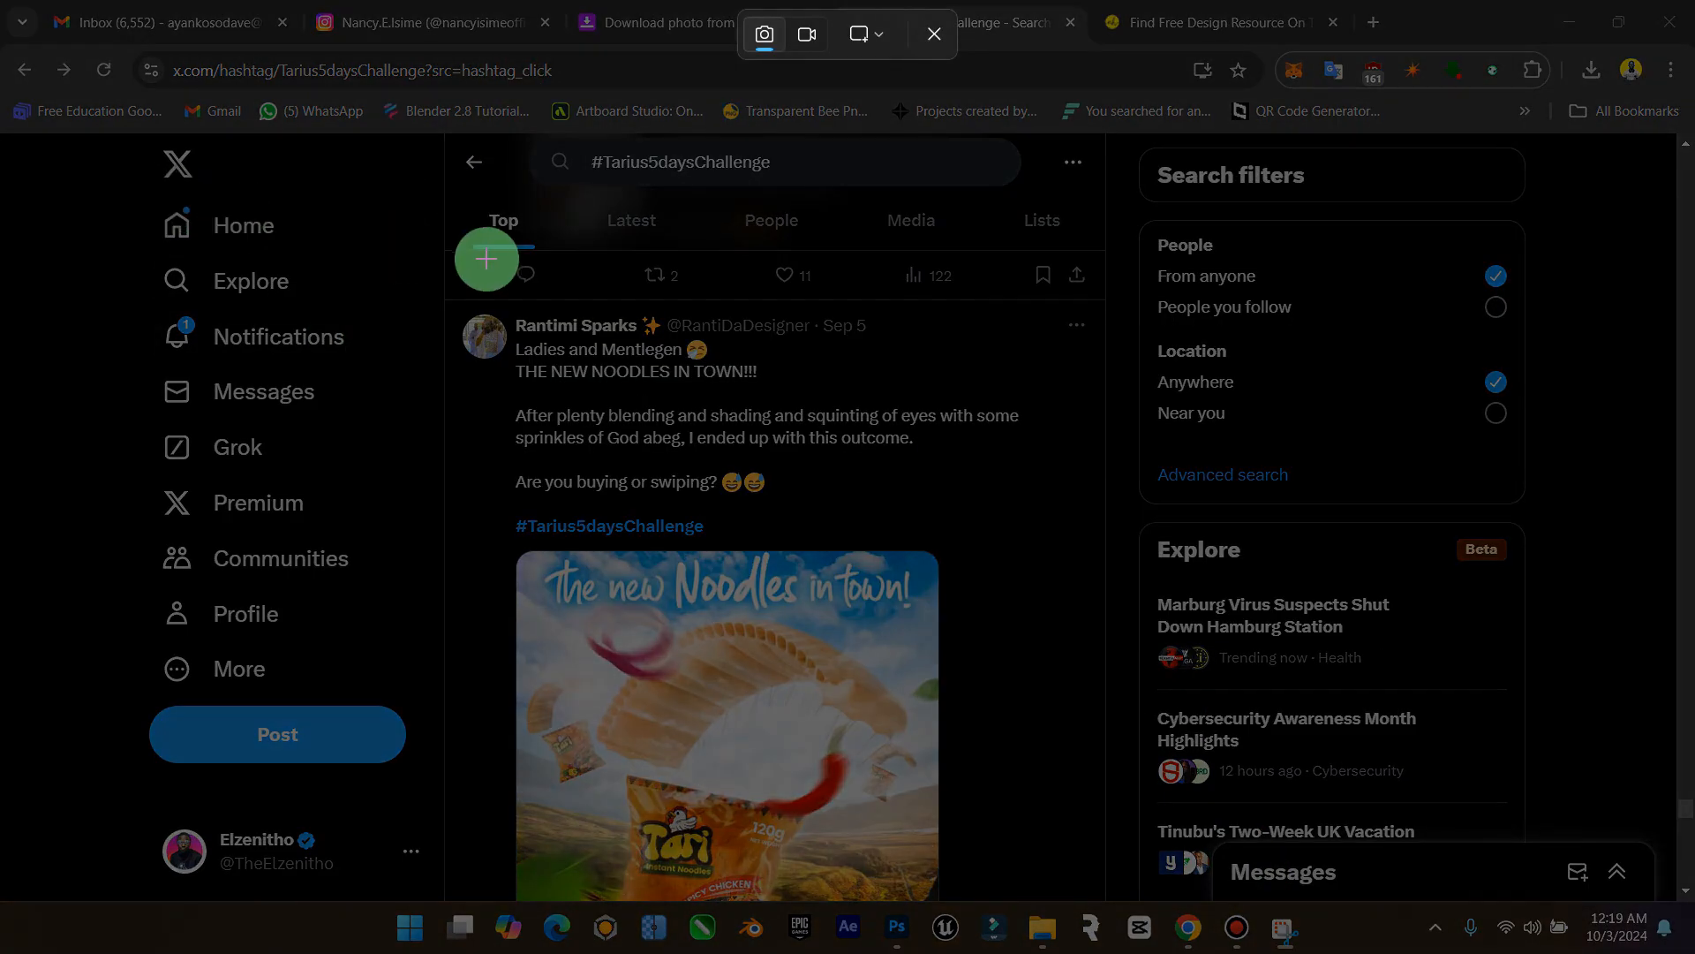
drag(403, 281, 992, 899)
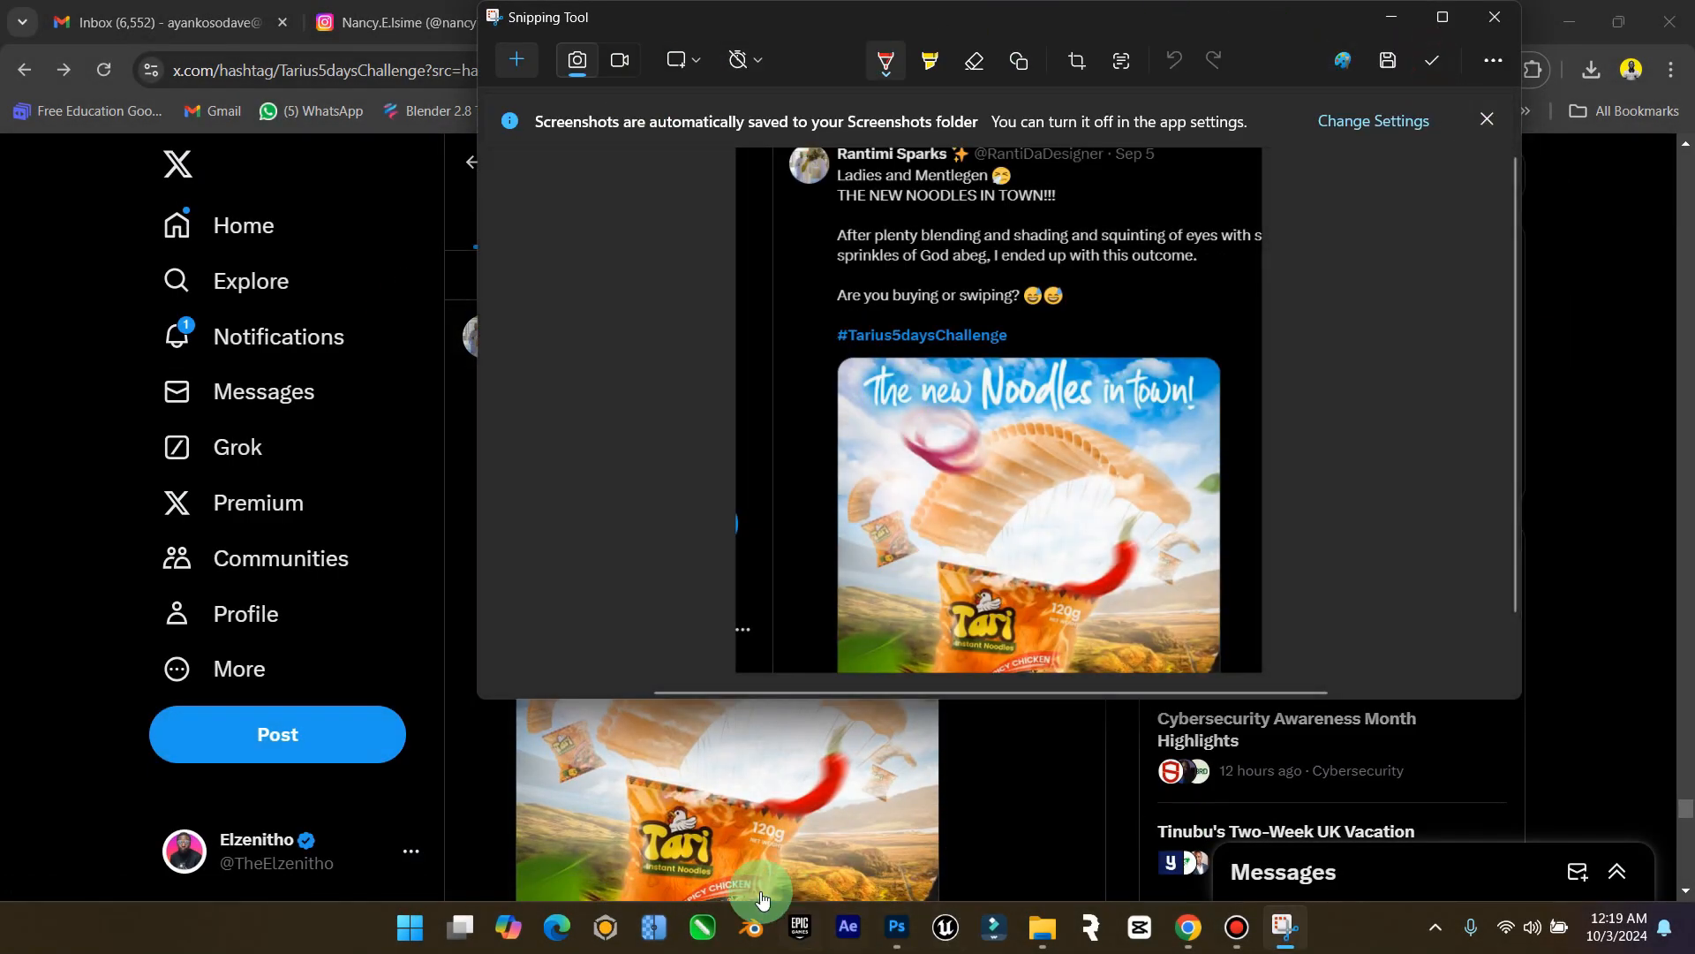
Switch to Photoshop, paste the noodles post screenshot, enlarge it to about 149% and place it above the phone, beside the UNRAVEL screenshot
click(896, 927)
key(ctrl+v)
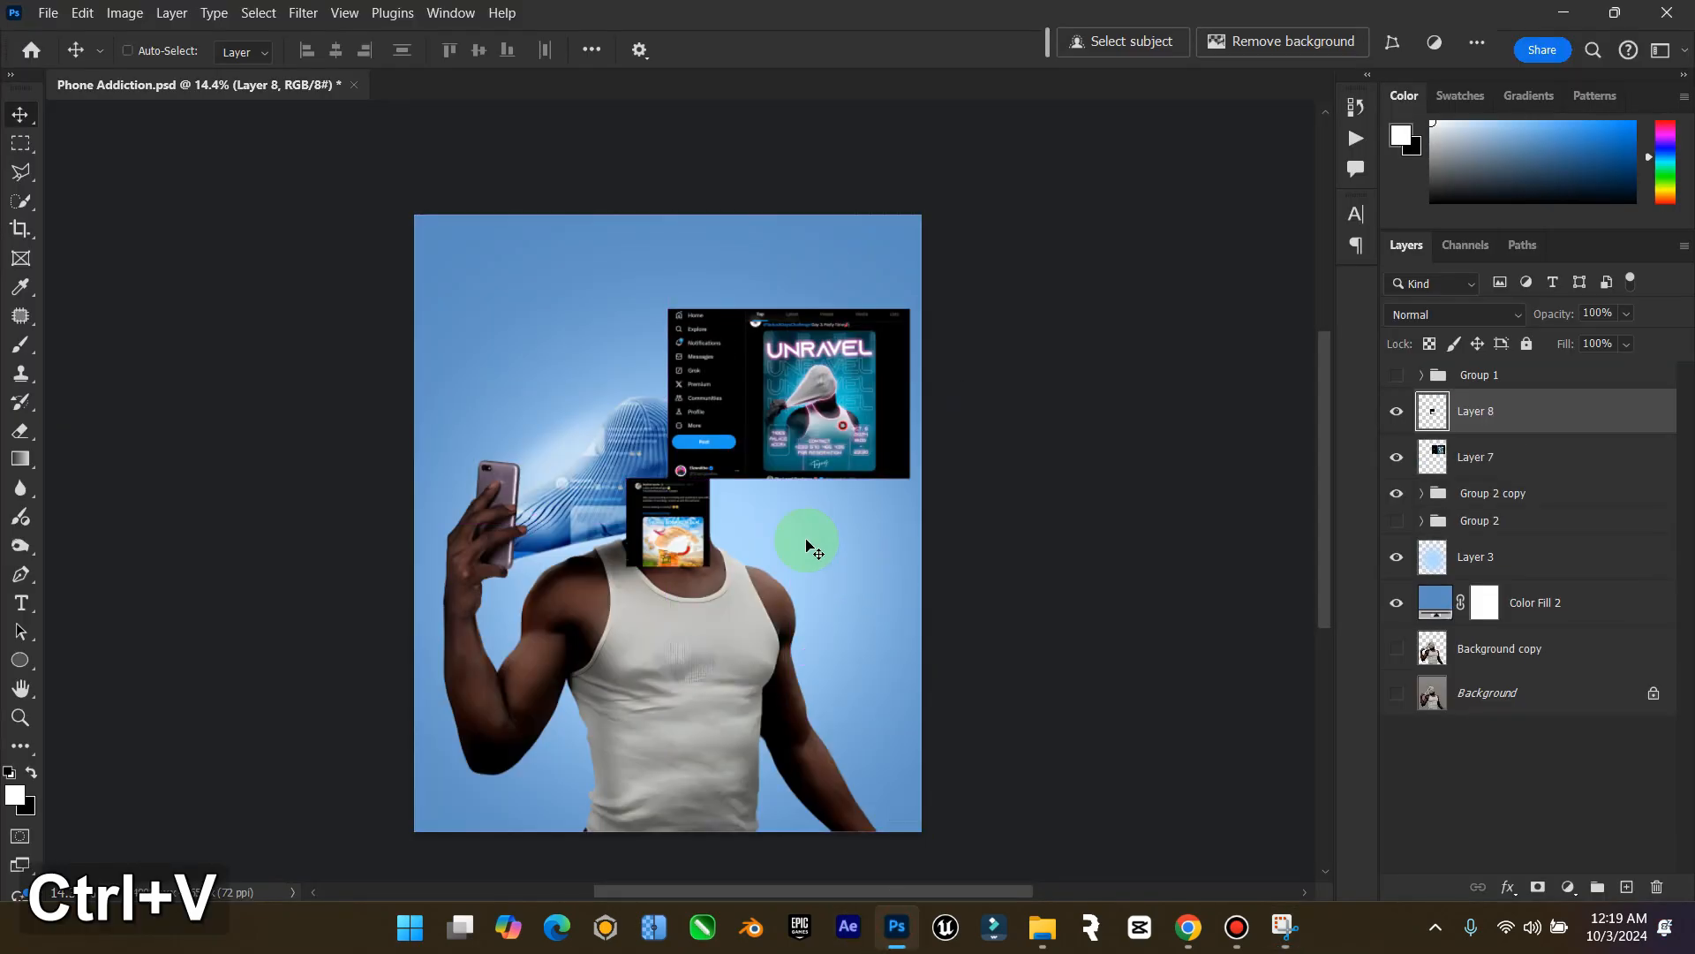
key(ctrl+t)
drag(714, 479, 543, 355)
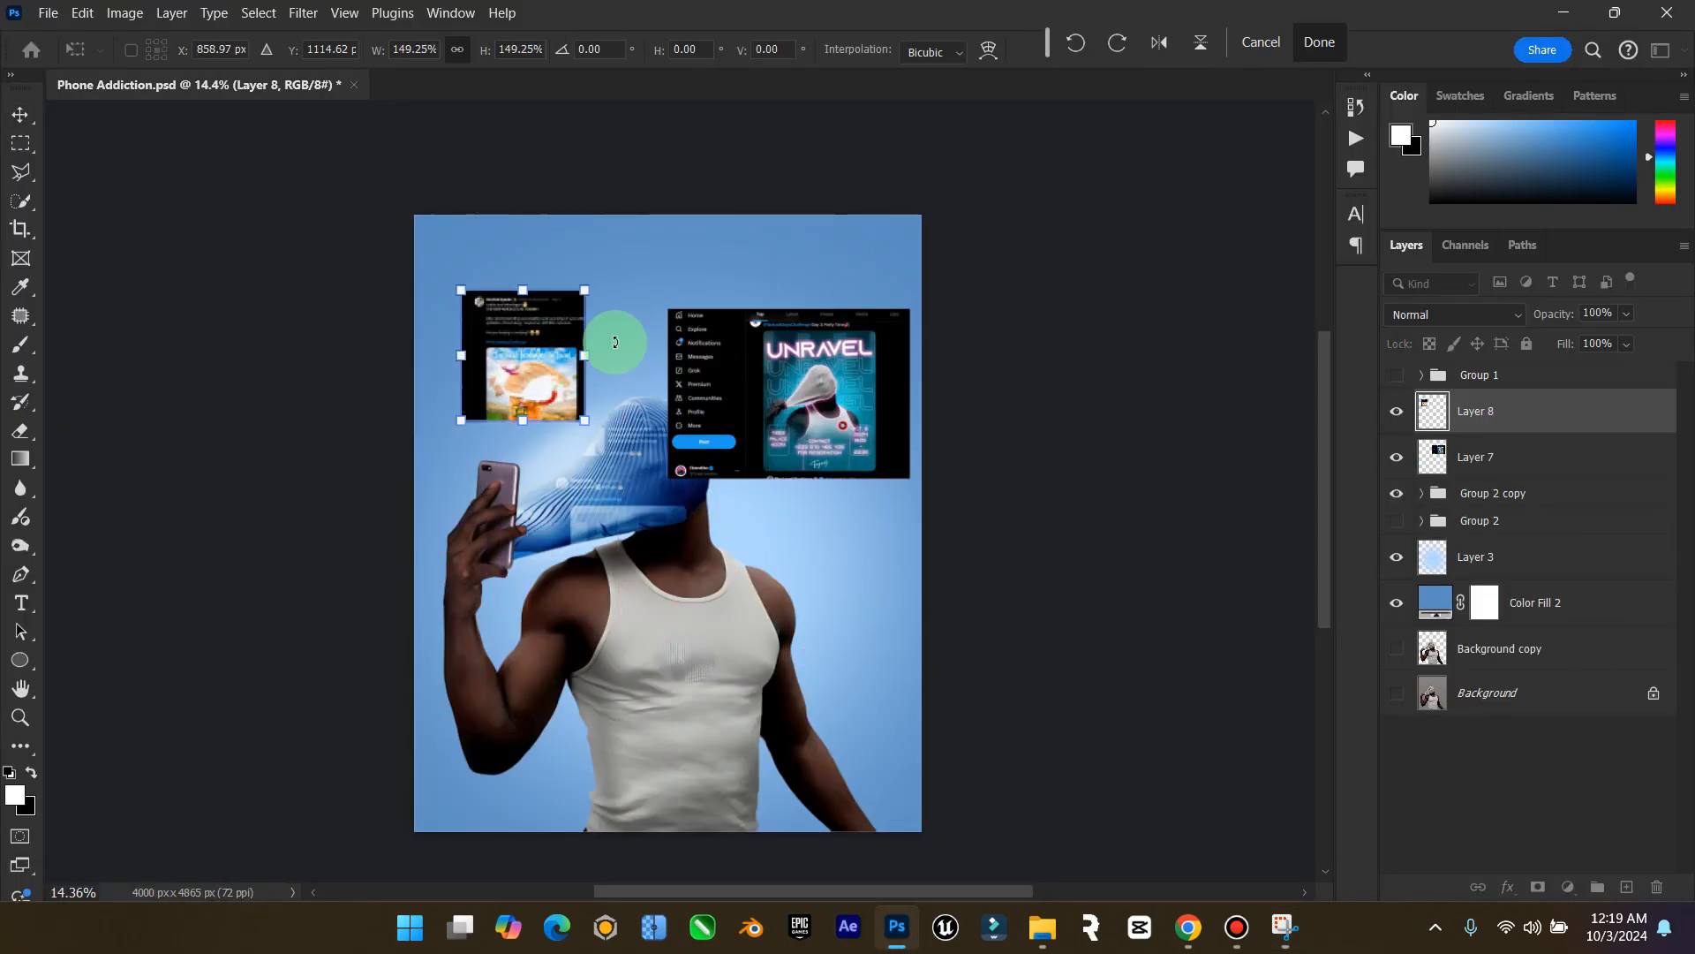
click(33, 118)
Switch to Chrome, open the X home feed and load its new posts
click(1189, 927)
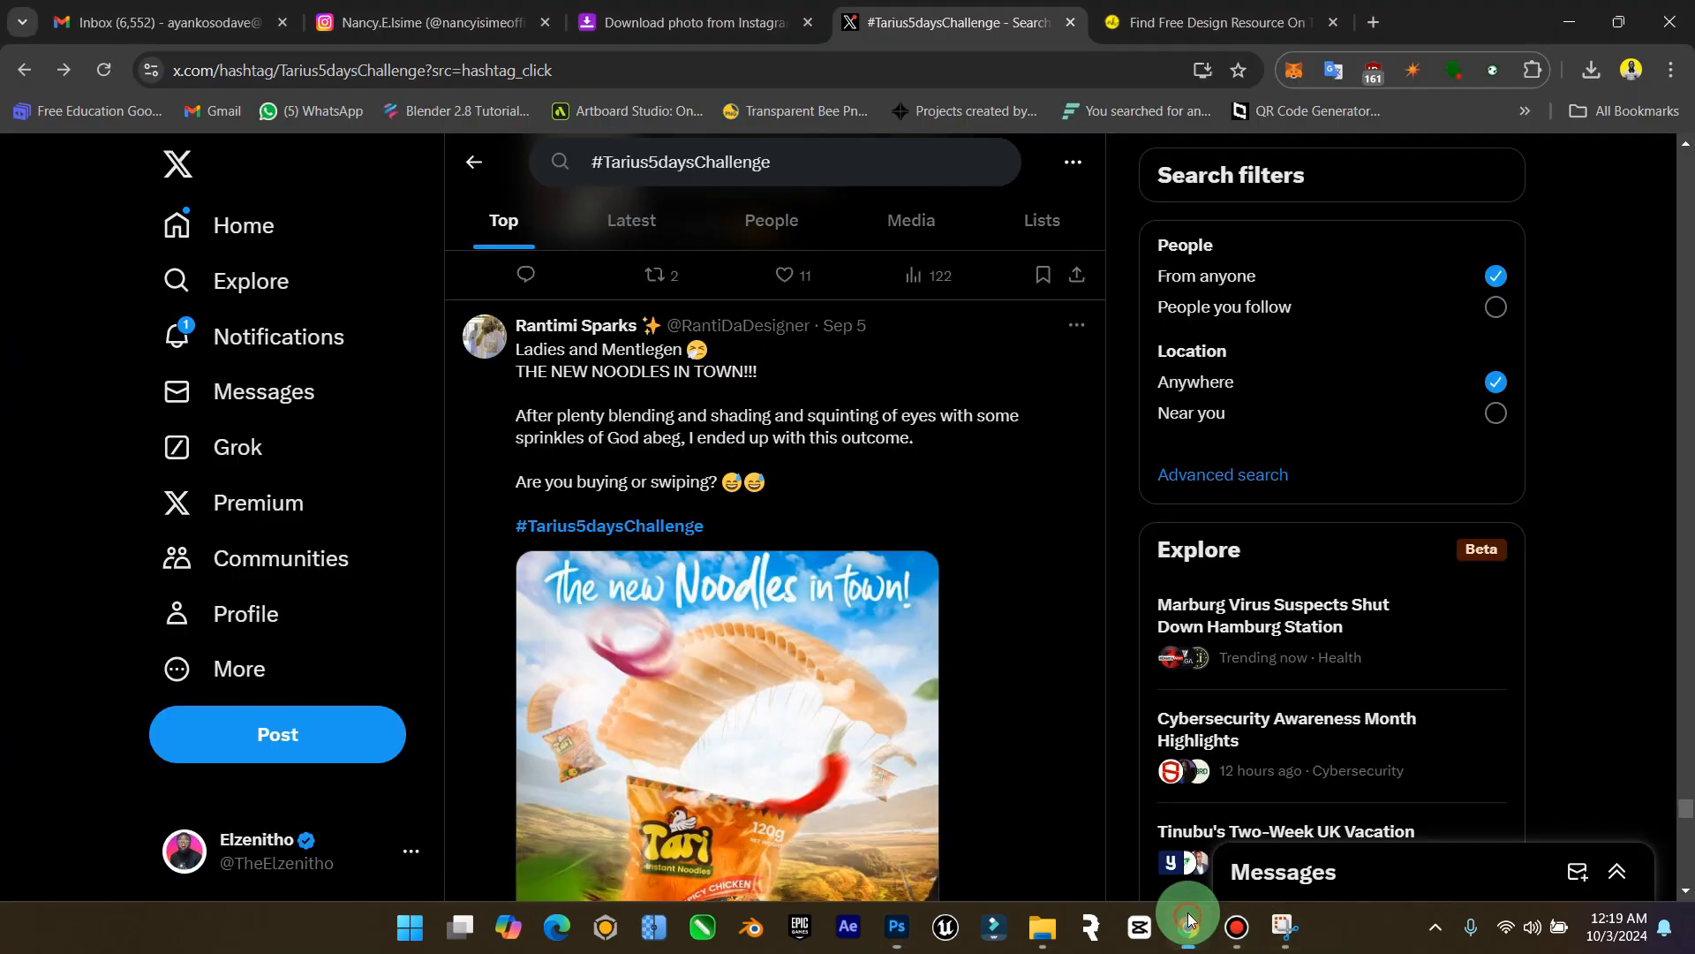
click(199, 216)
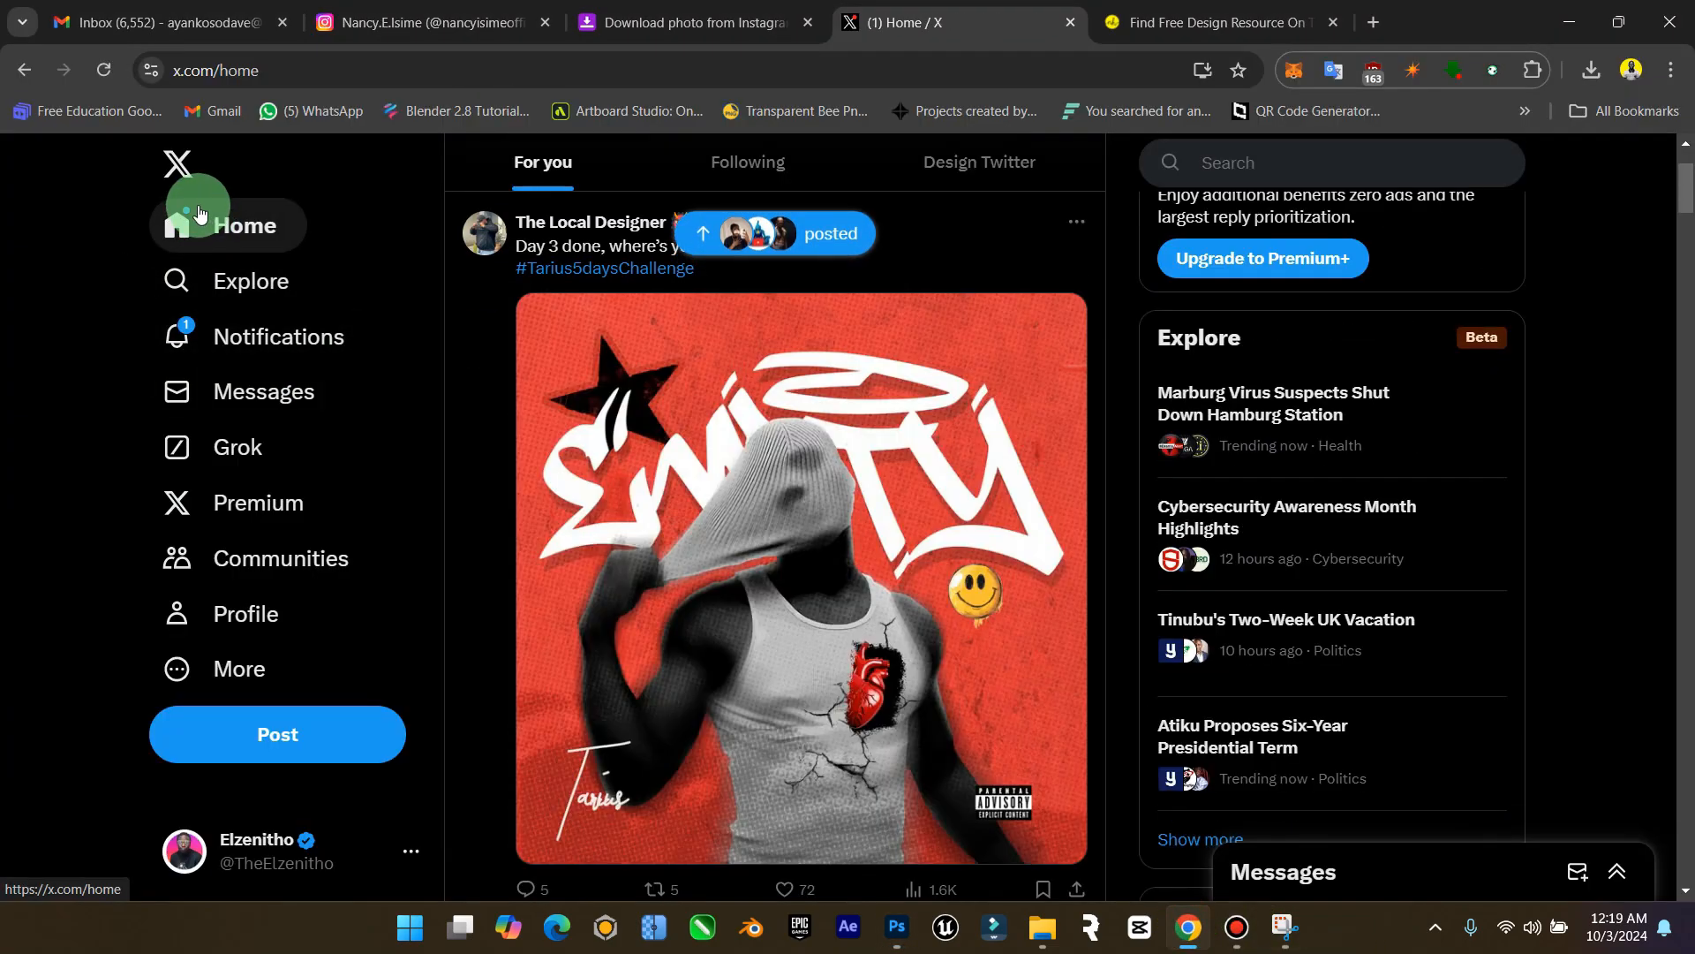
scroll(772, 406, down, 12)
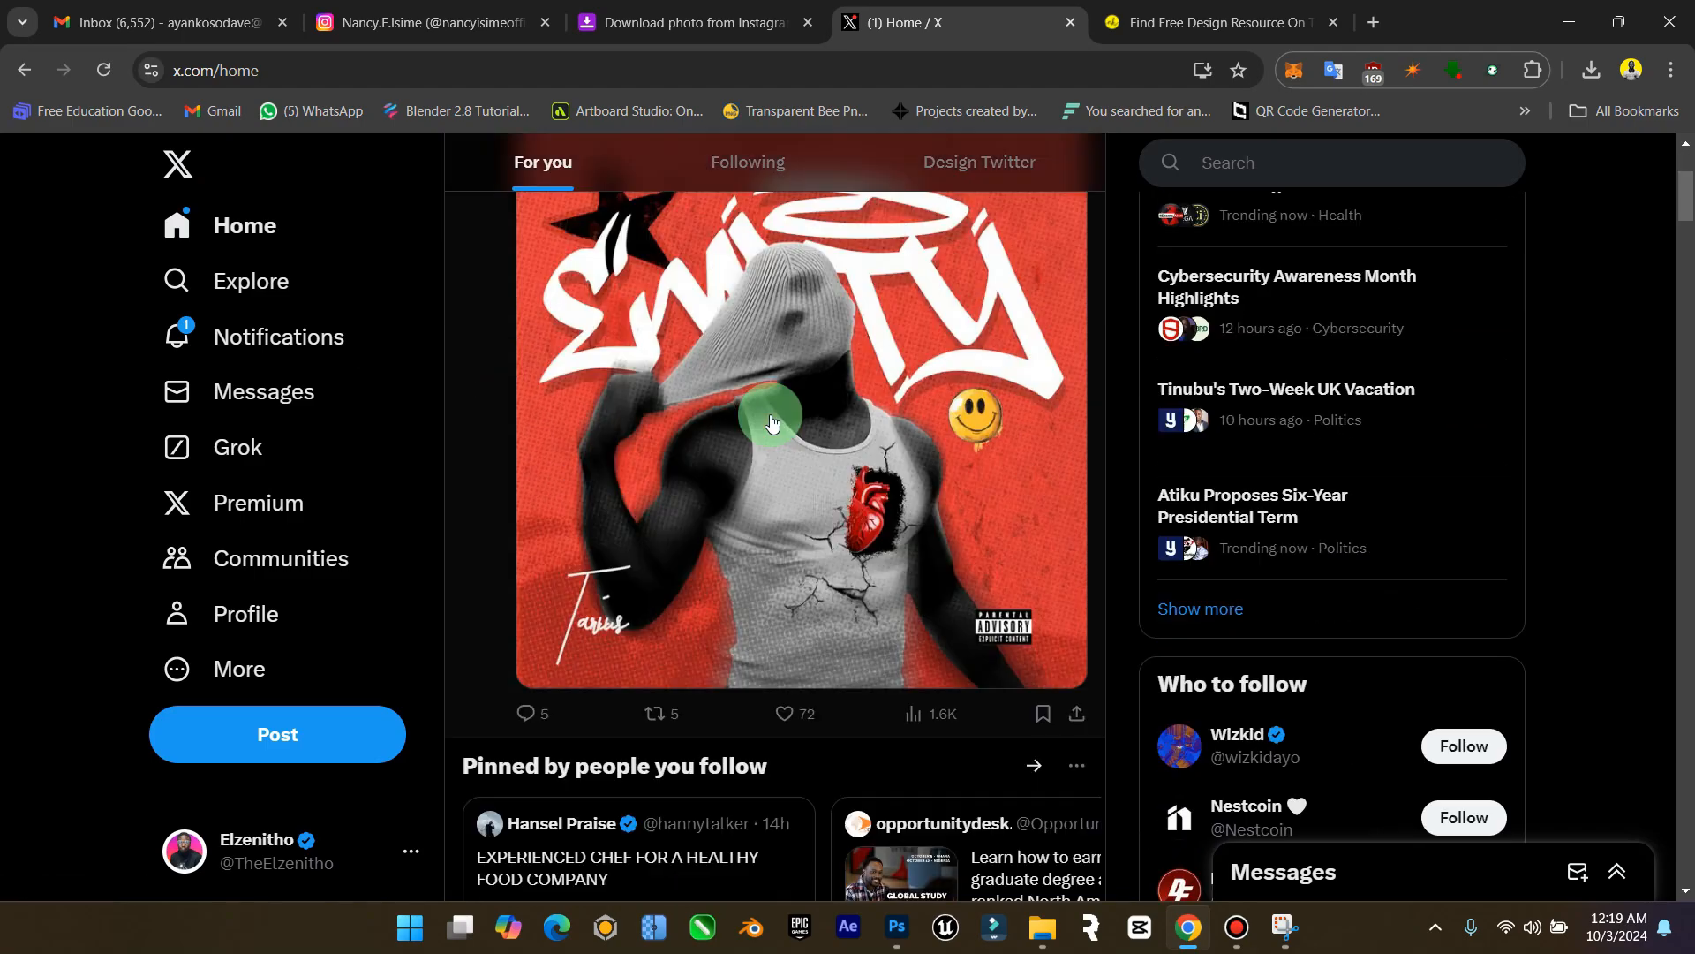
scroll(772, 423, down, 14)
click(817, 234)
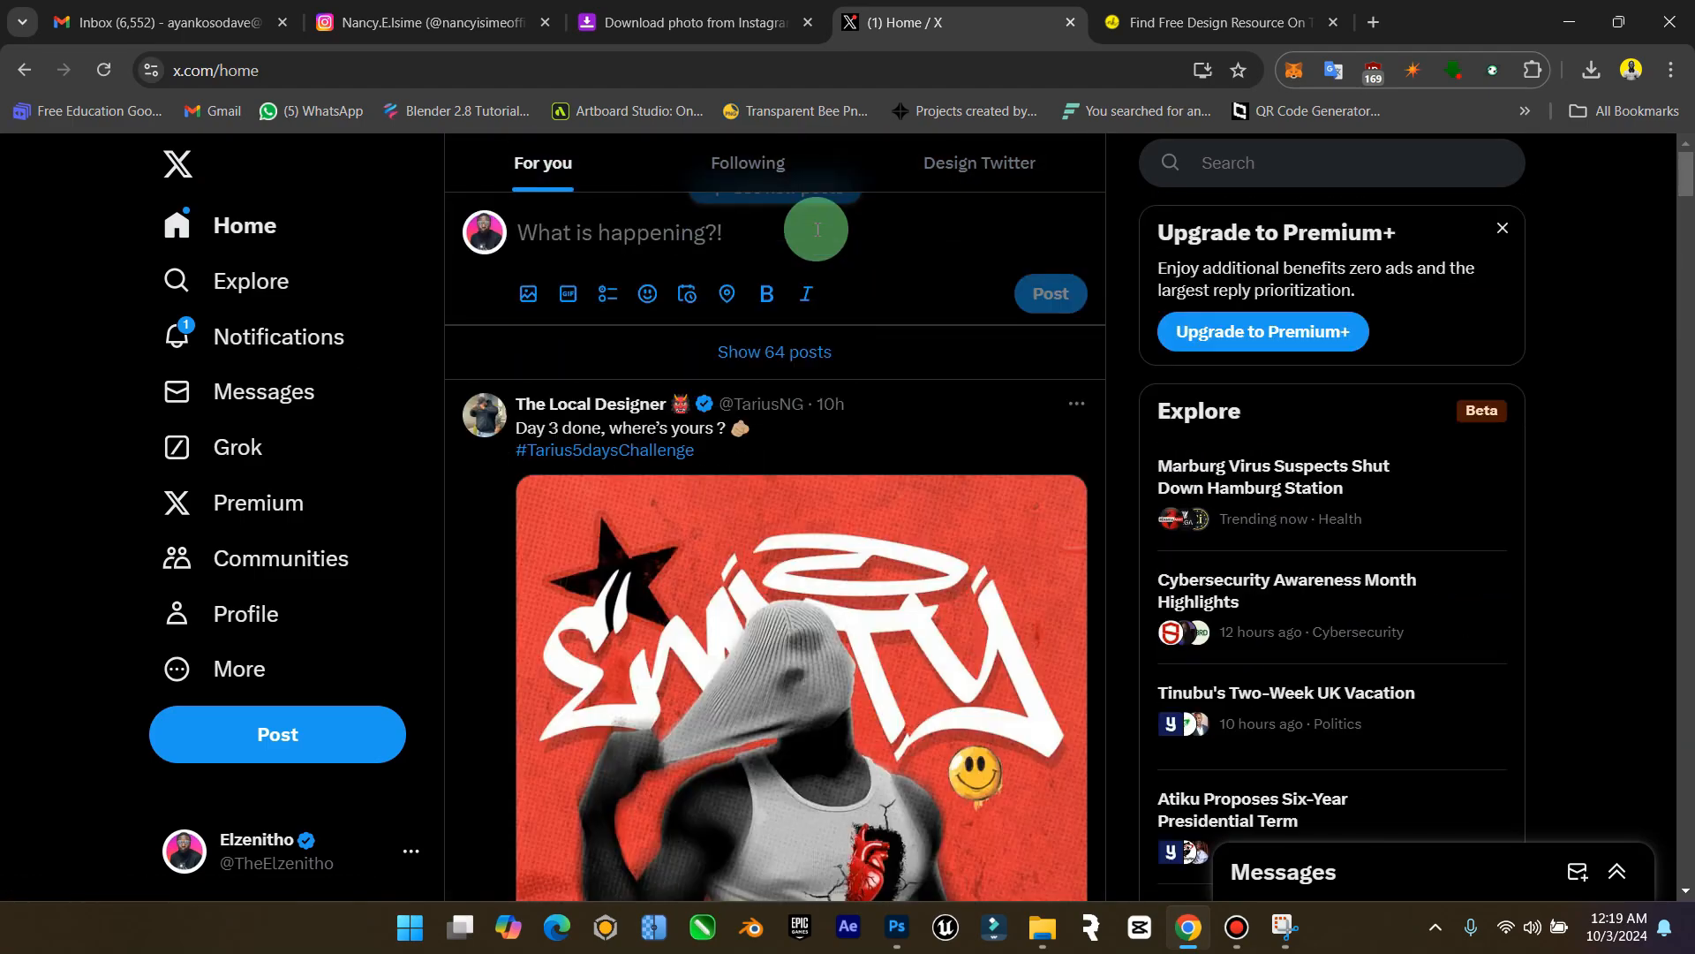
Find the "gm.. just.. keep.. going.." post with the blue-and-red walking figure and capture it with the Snipping Tool
scroll(777, 542, down, 2)
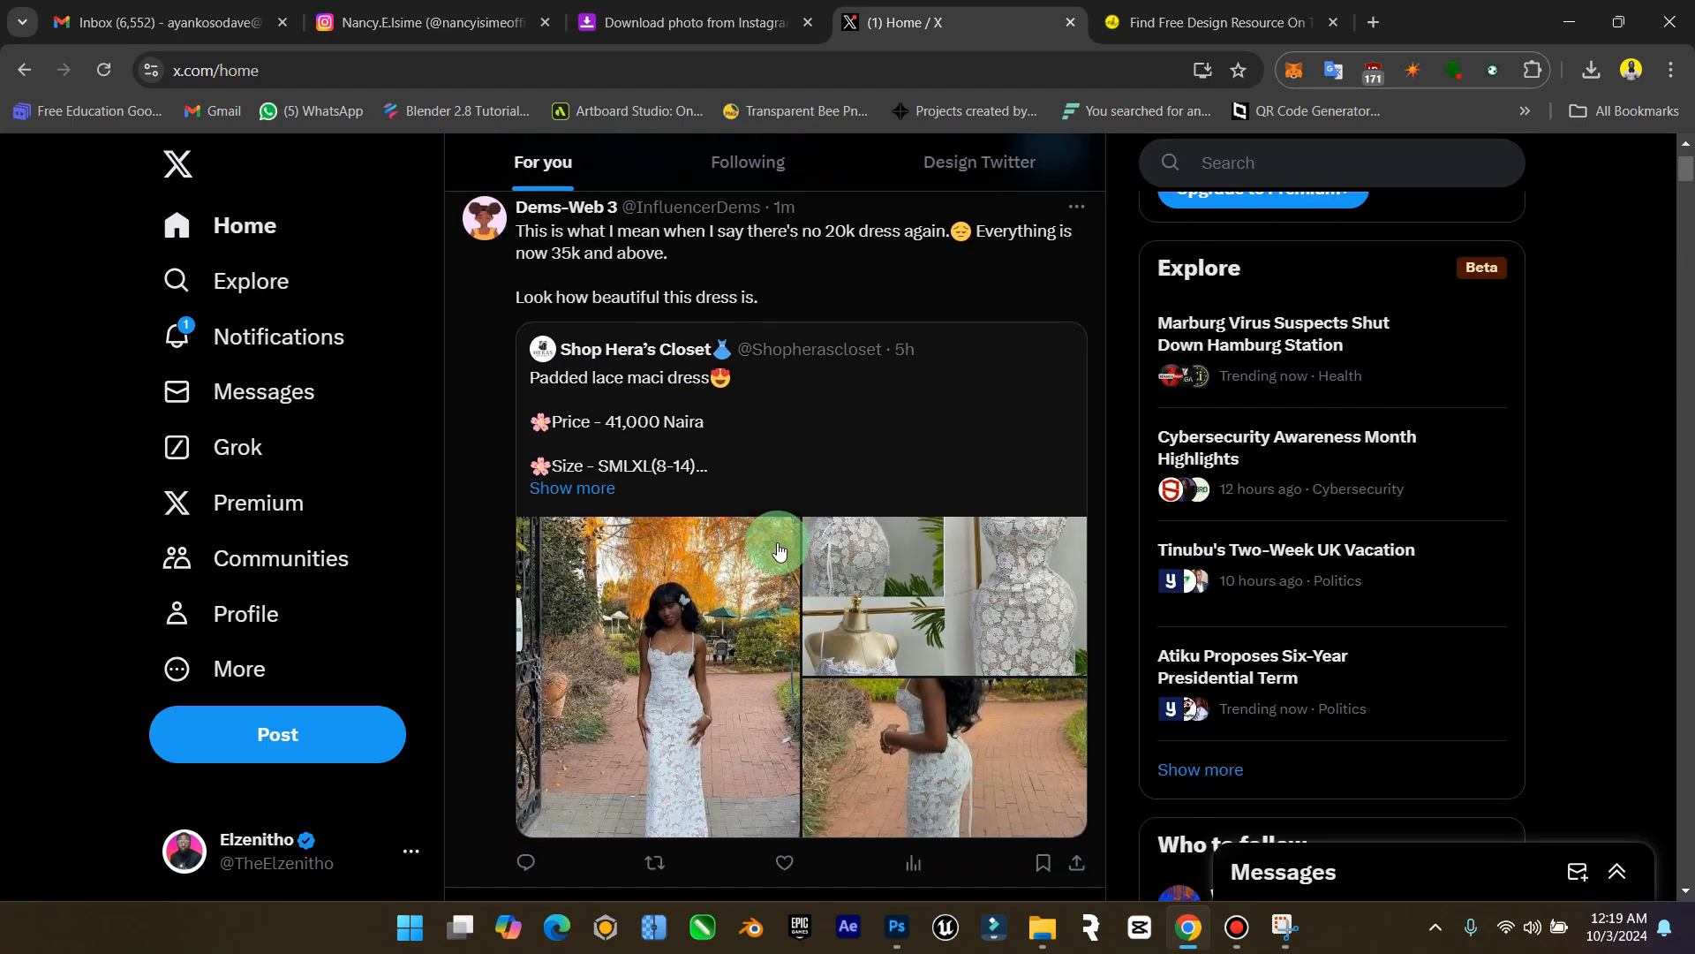
scroll(778, 551, down, 20)
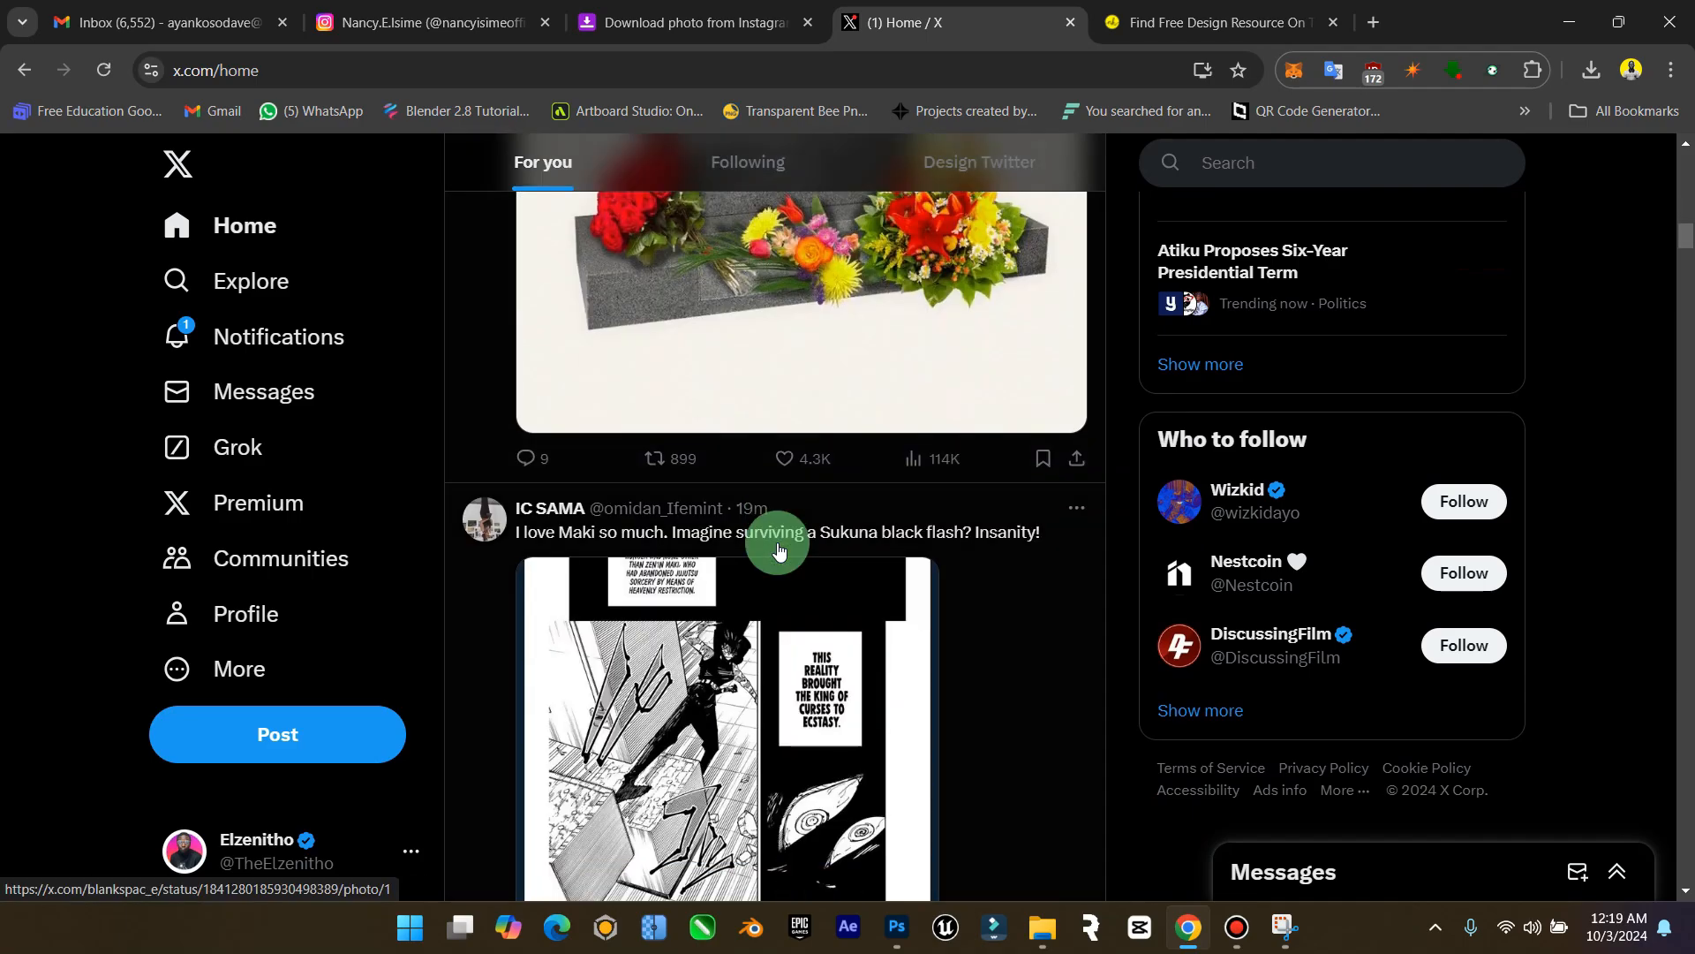
scroll(777, 549, down, 15)
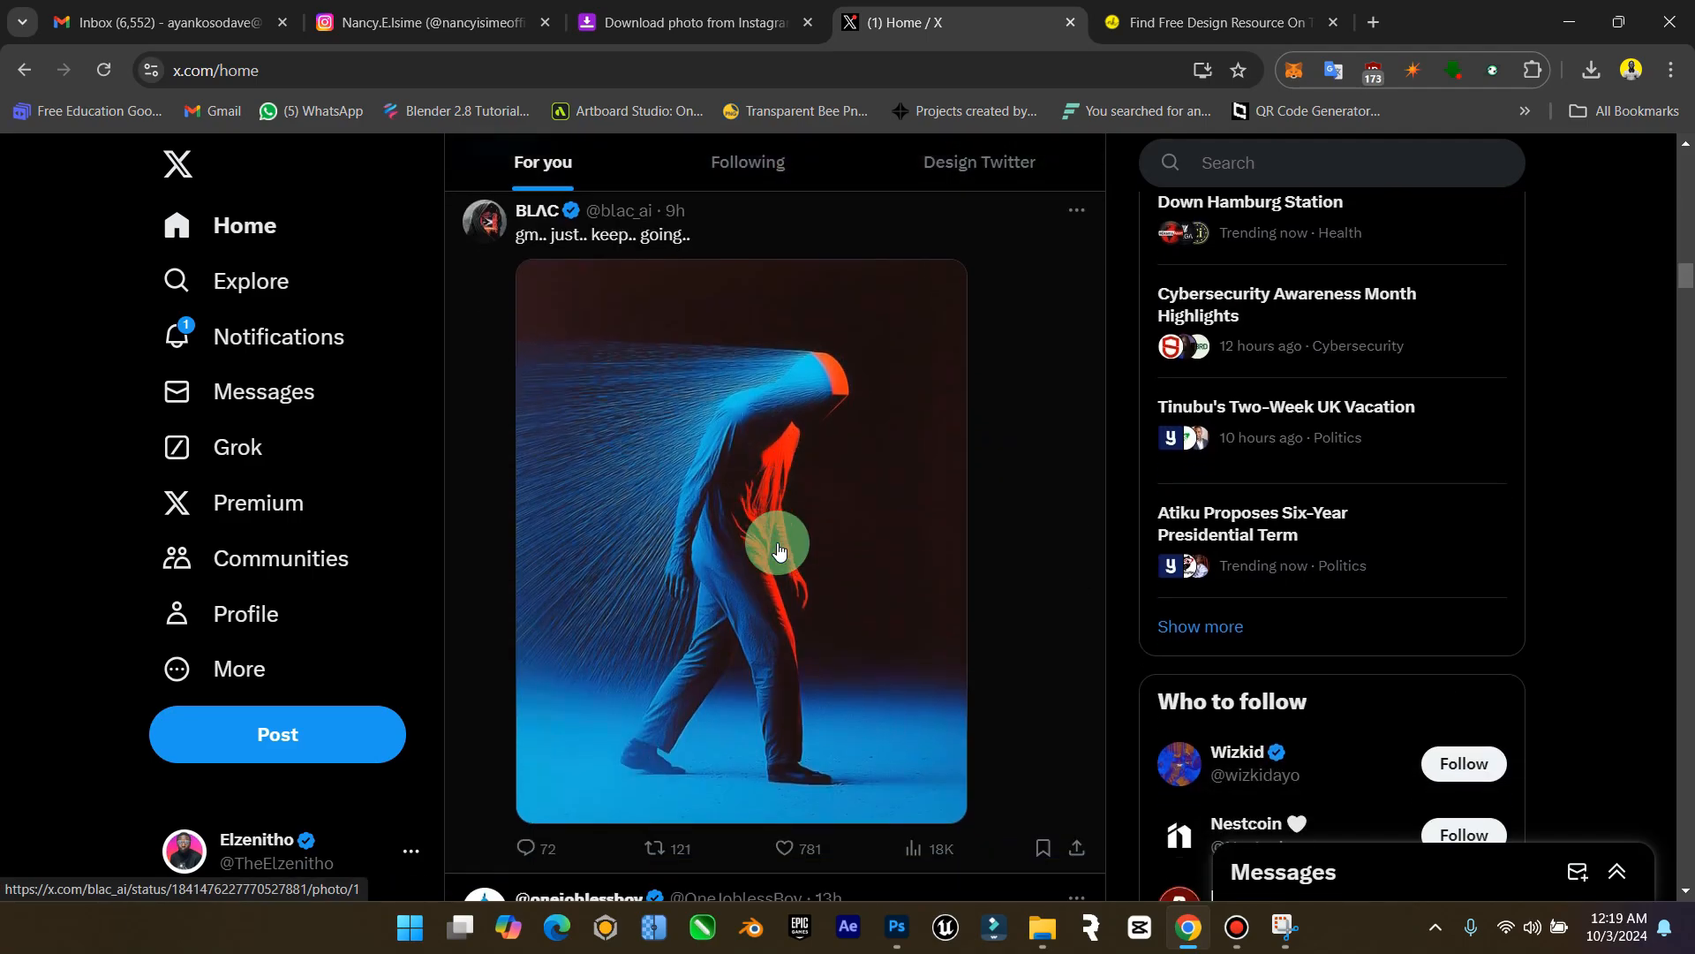
scroll(628, 340, up, 1)
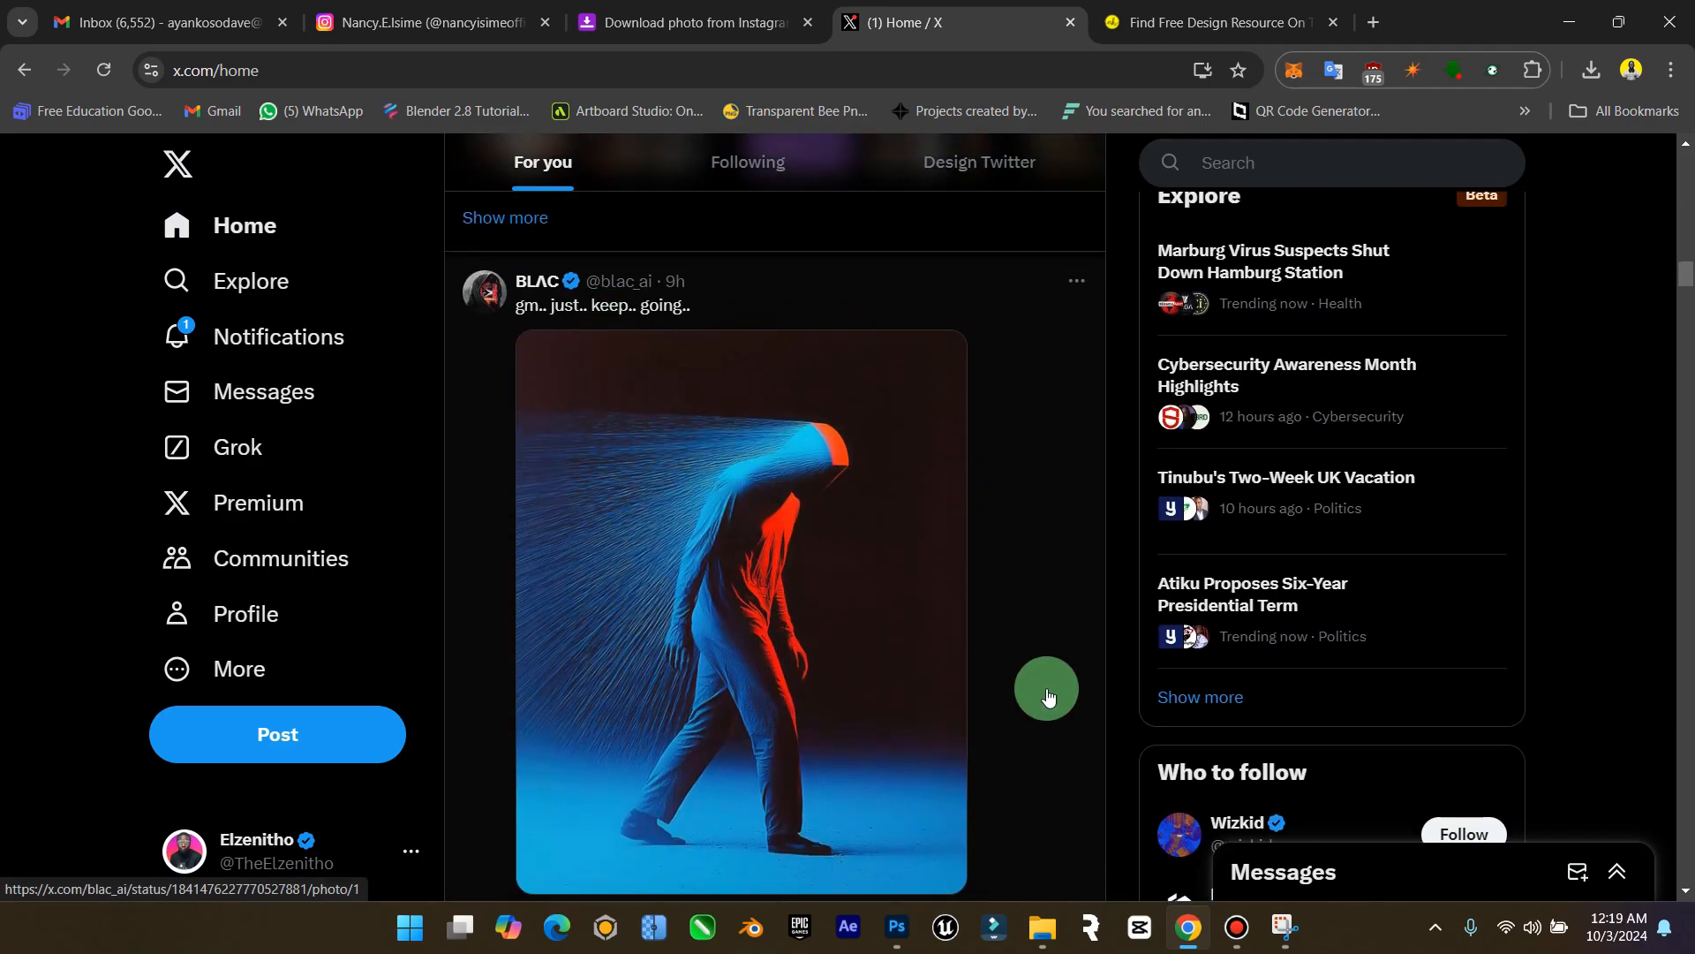
click(1282, 927)
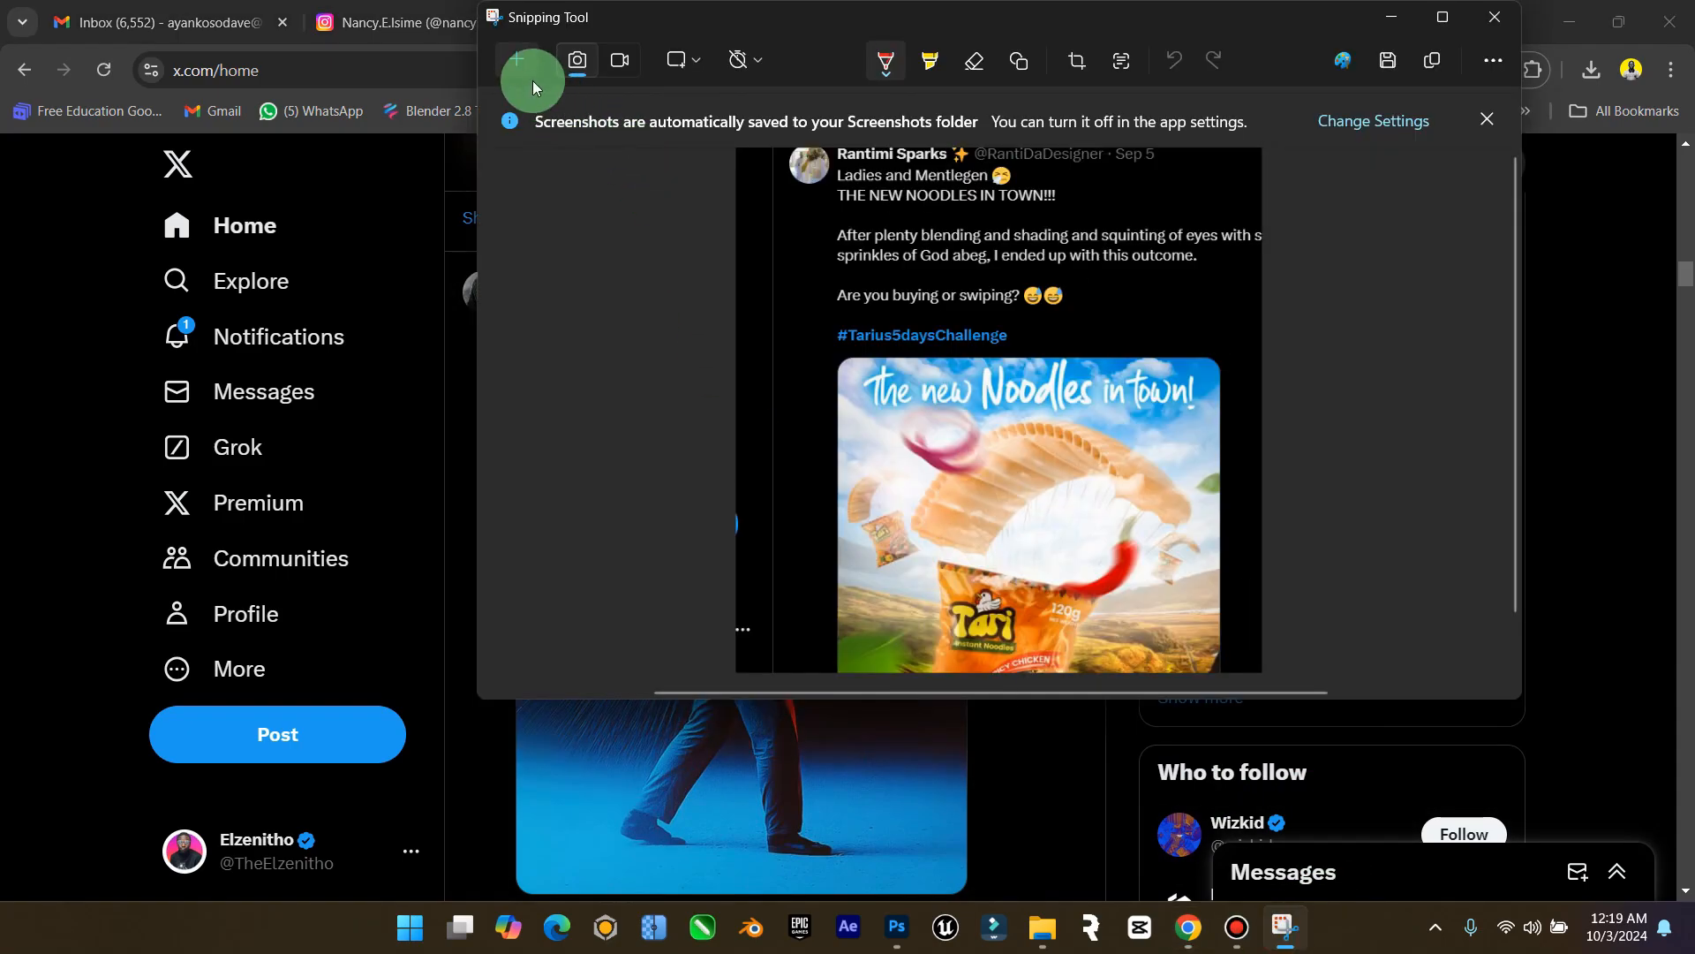
click(533, 85)
drag(418, 229, 1033, 913)
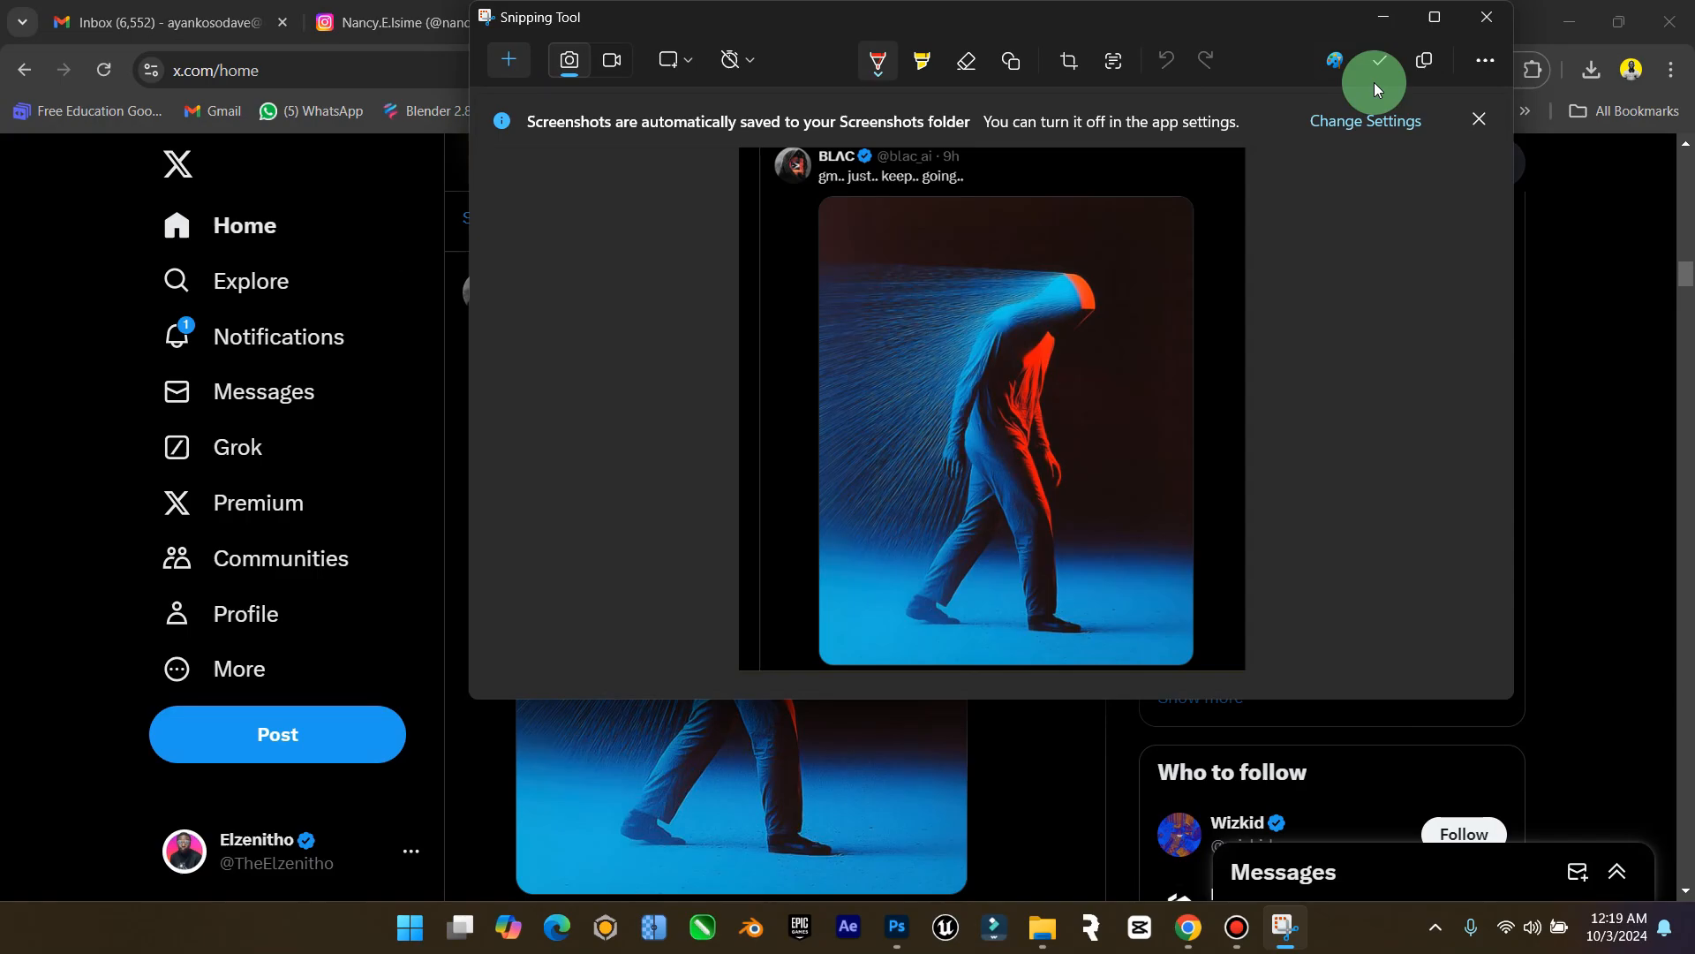
Switch to Photoshop, paste the walking-figure screenshot, enlarge it and place it over the man's chest and shoulder, below the UNRAVEL screenshot
click(894, 923)
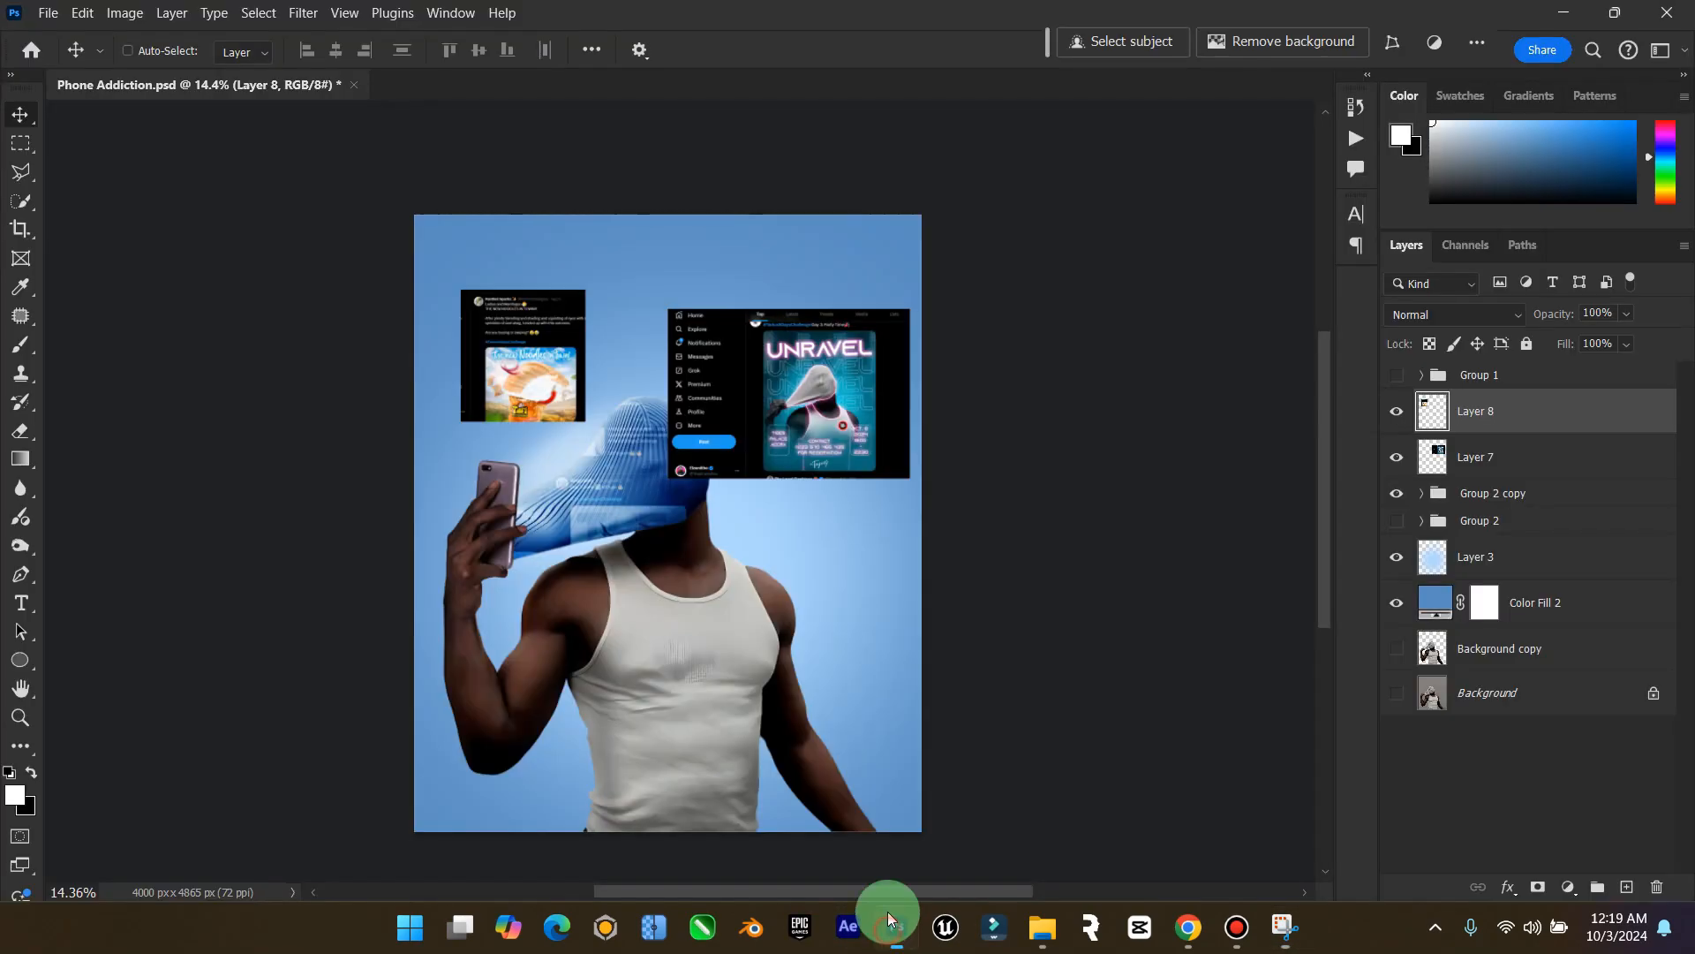
key(ctrl+v)
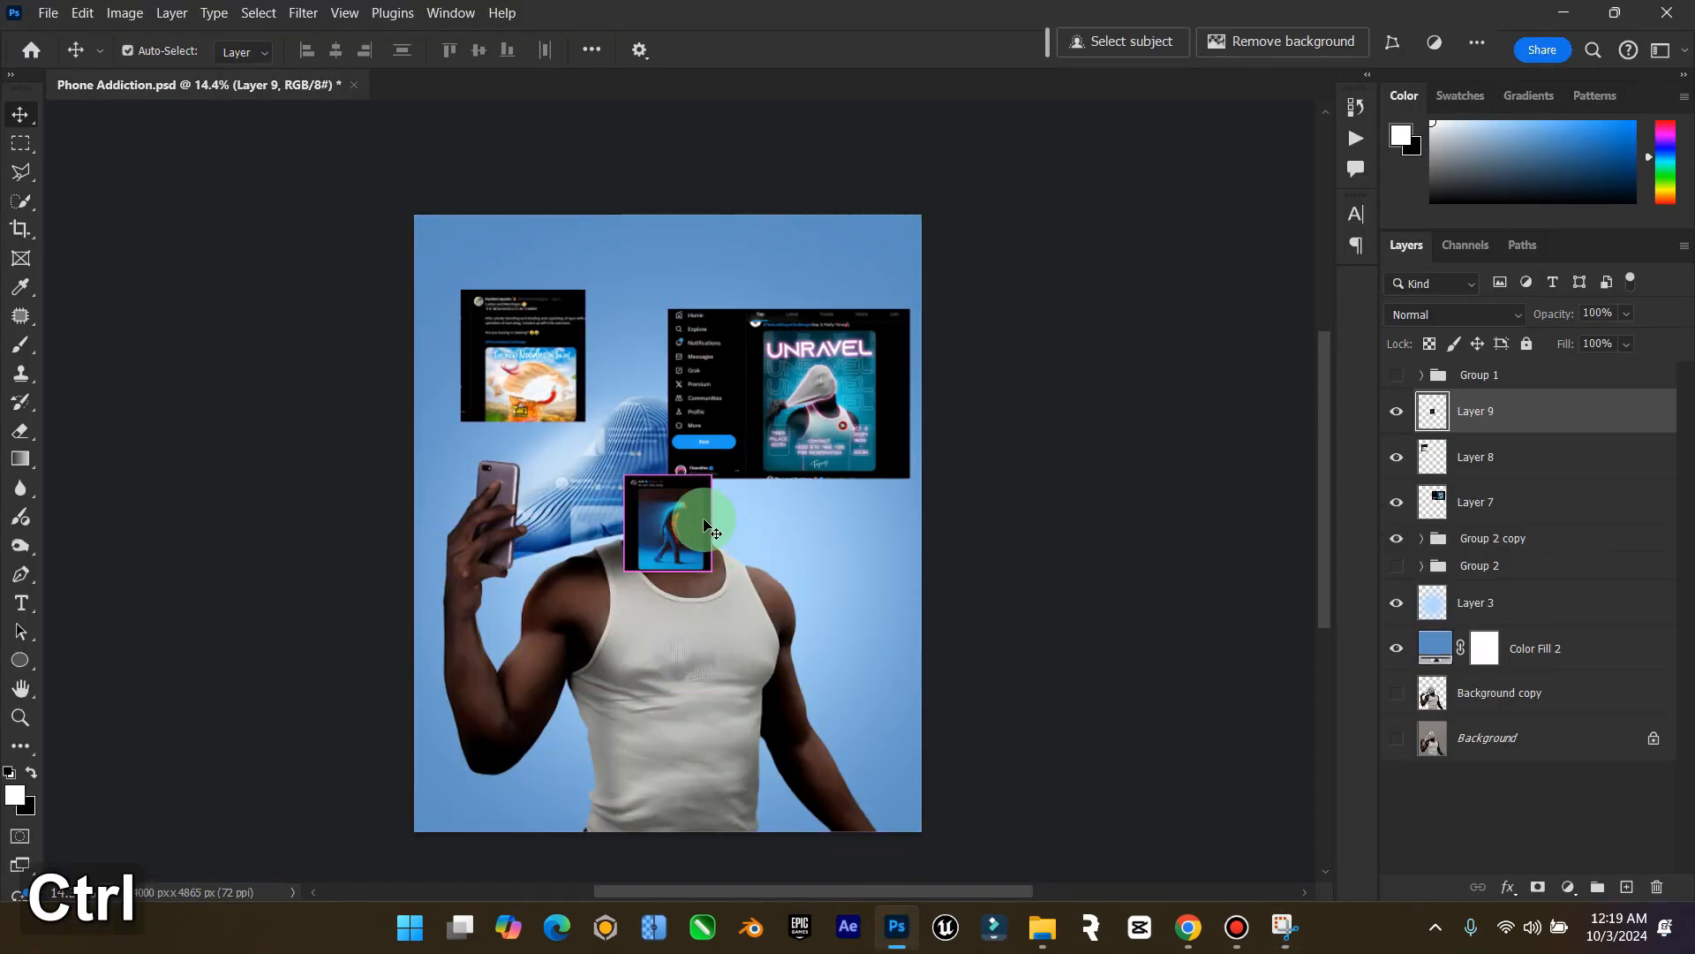
key(ctrl+t)
drag(712, 476, 759, 422)
drag(681, 523, 795, 570)
click(1320, 41)
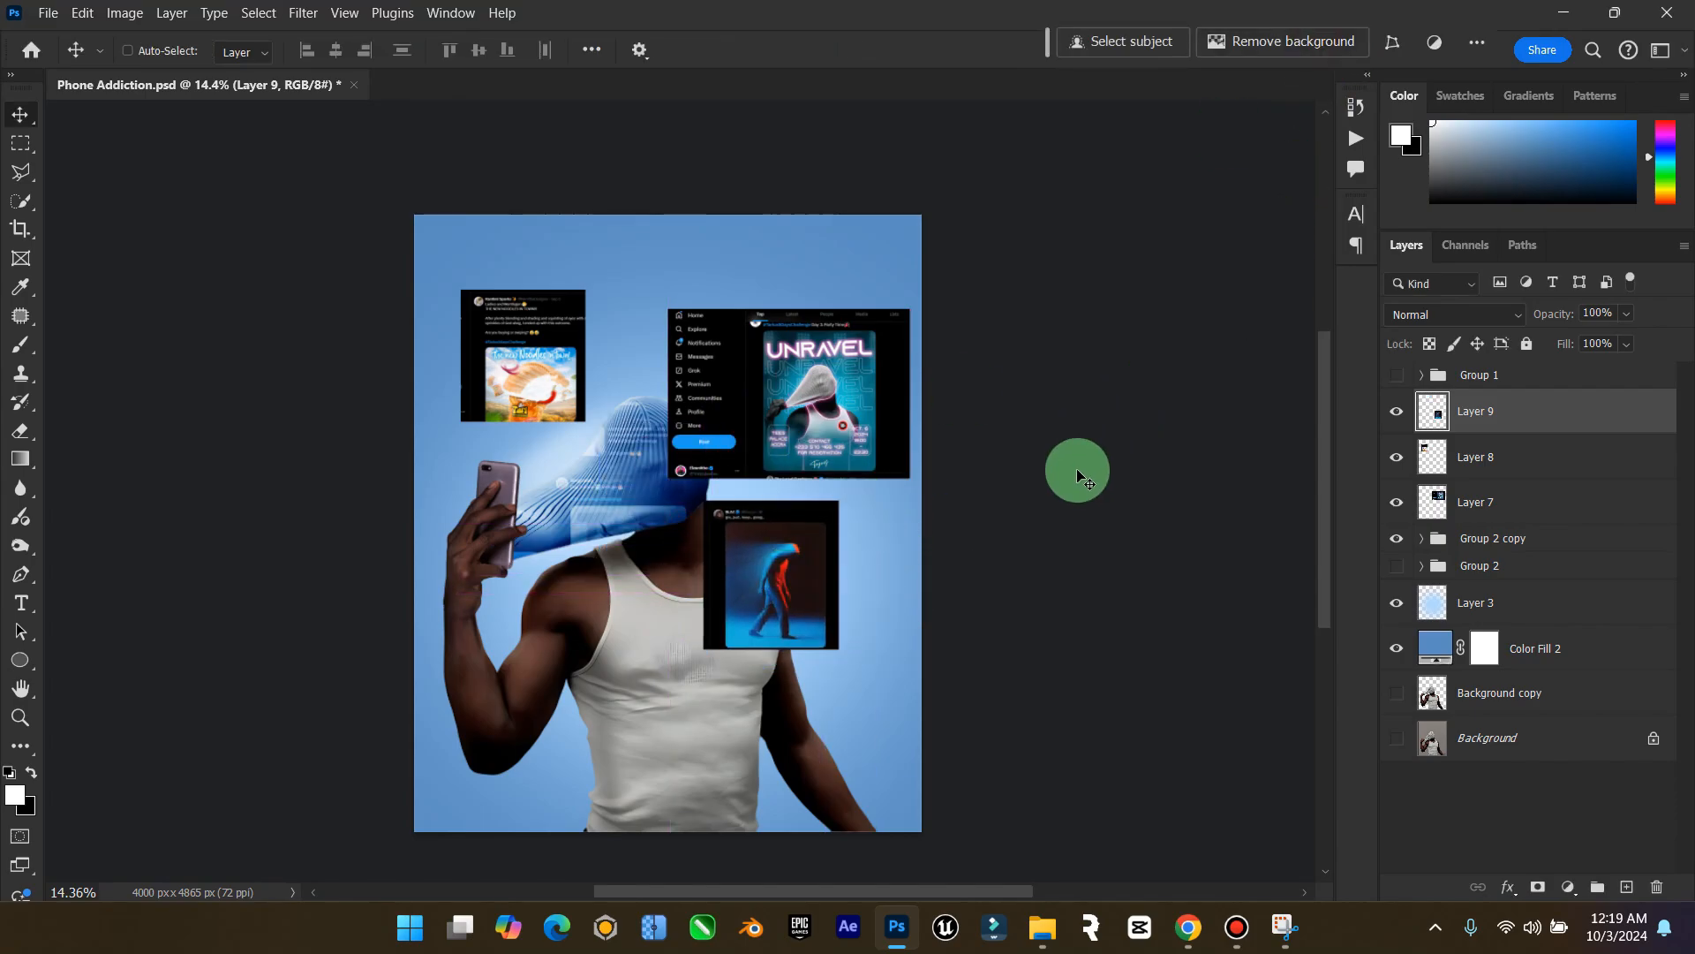
Switch to Chrome and look through the X home feed for another image post, ending at the red #Tarius5daysChallenge poster
click(1189, 926)
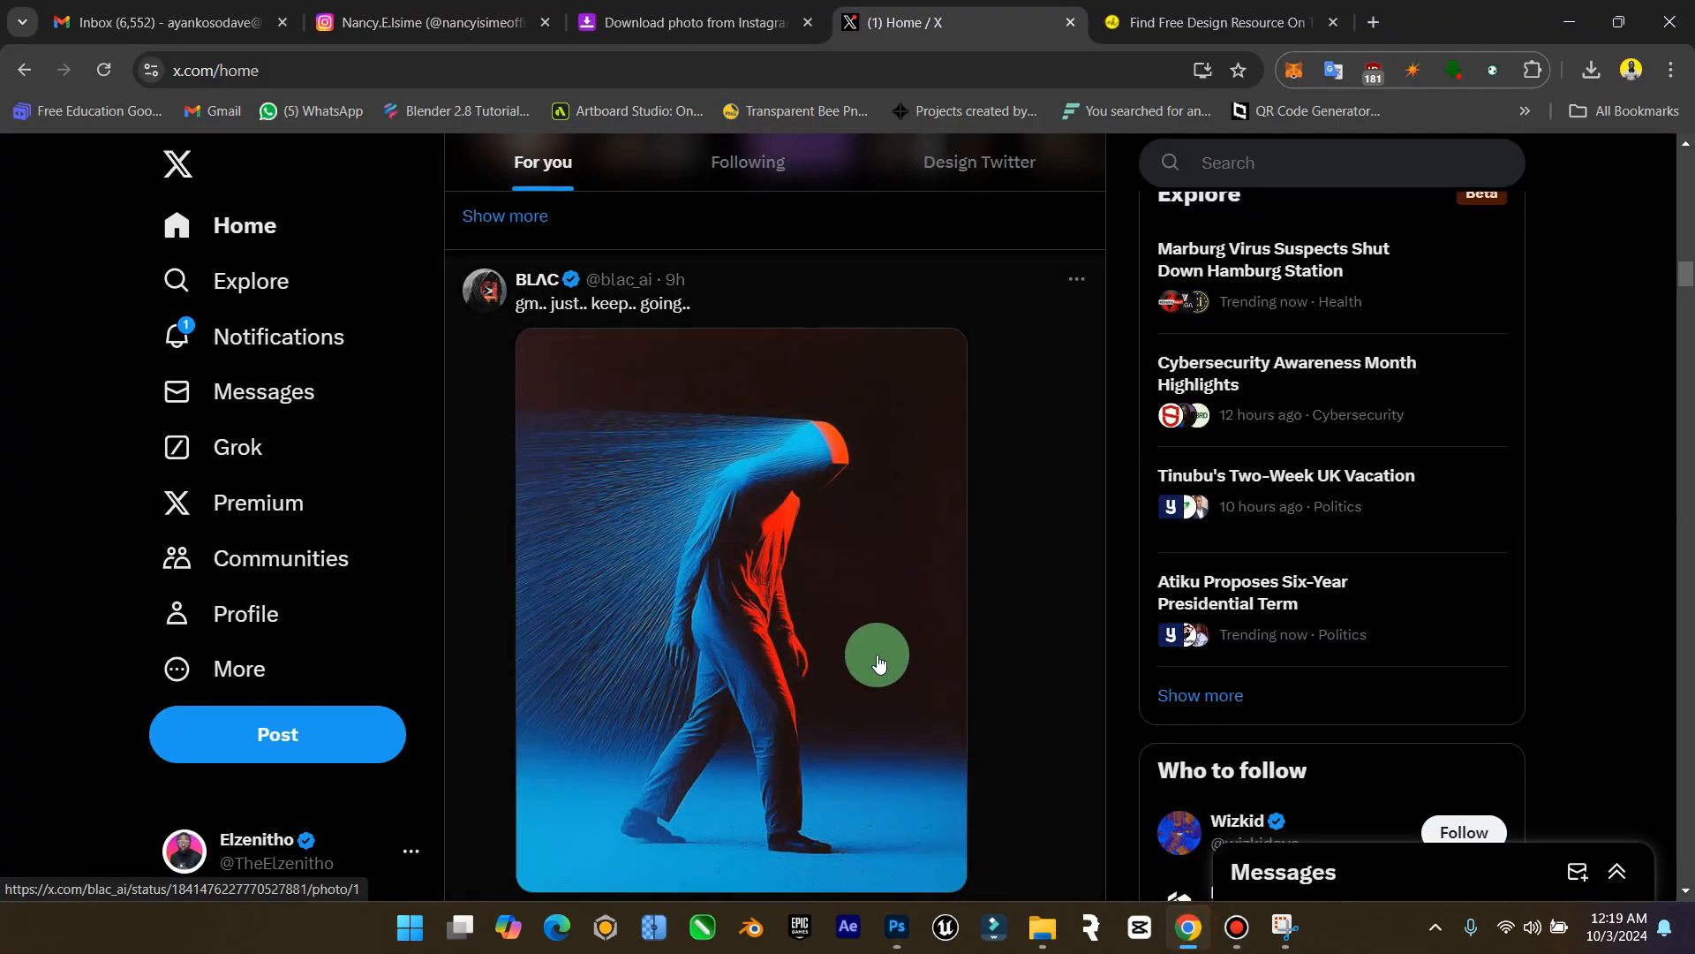
scroll(878, 660, down, 15)
scroll(878, 660, down, 20)
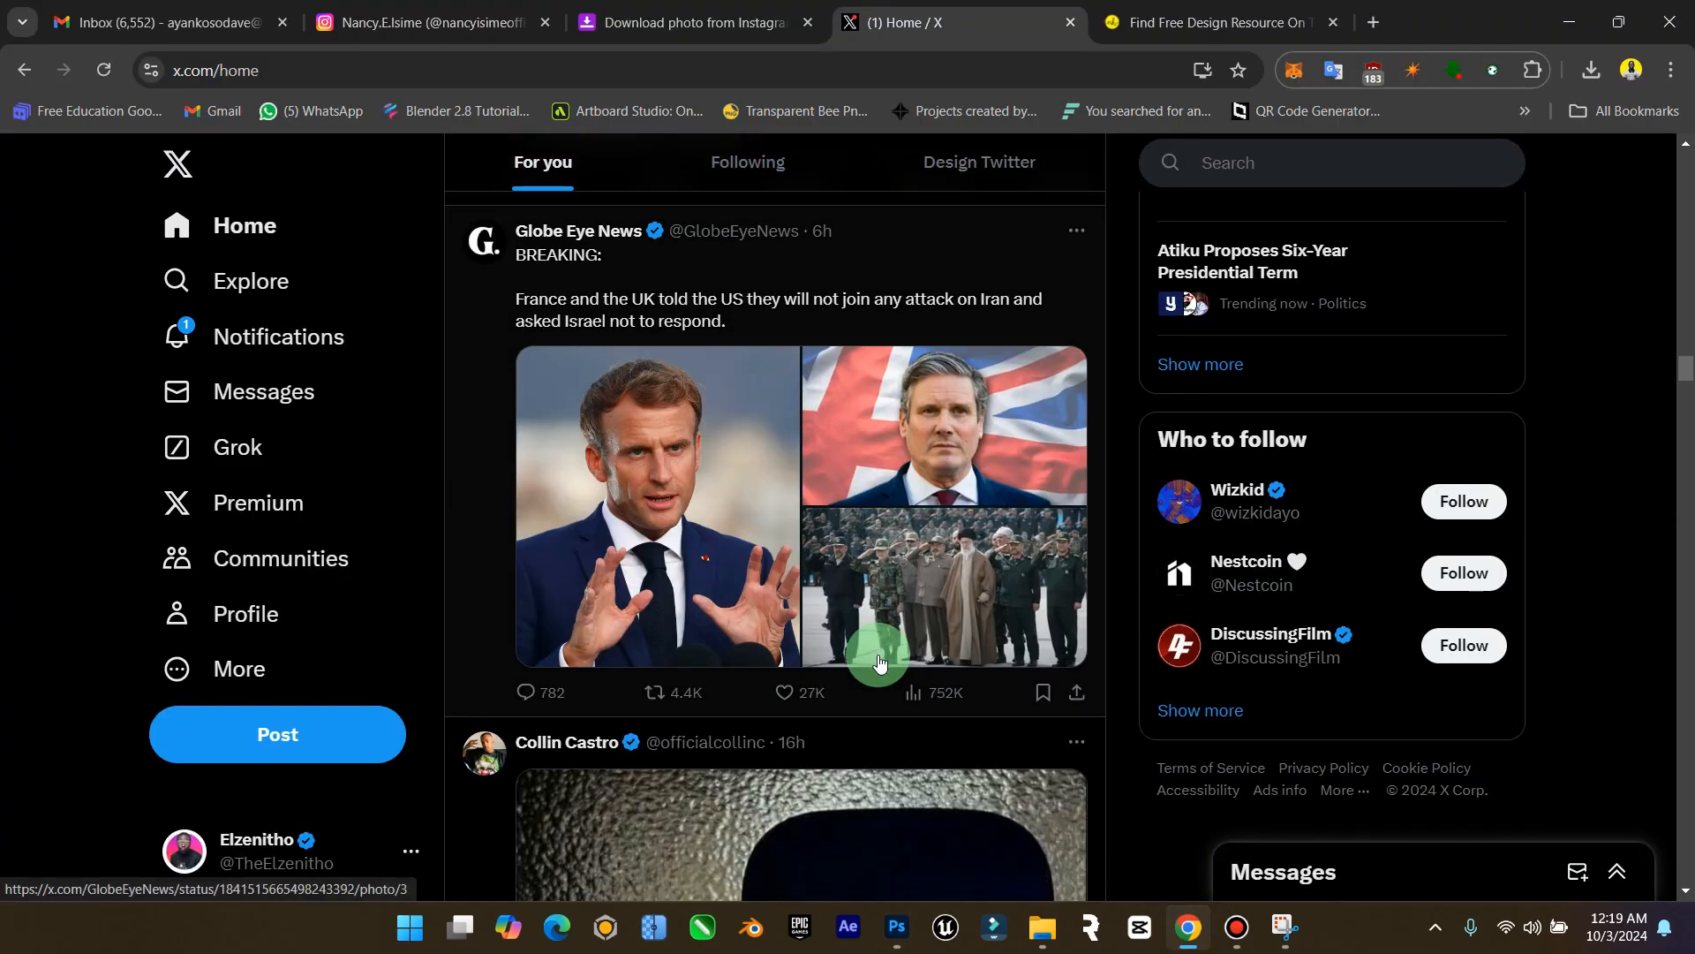
scroll(878, 661, down, 5)
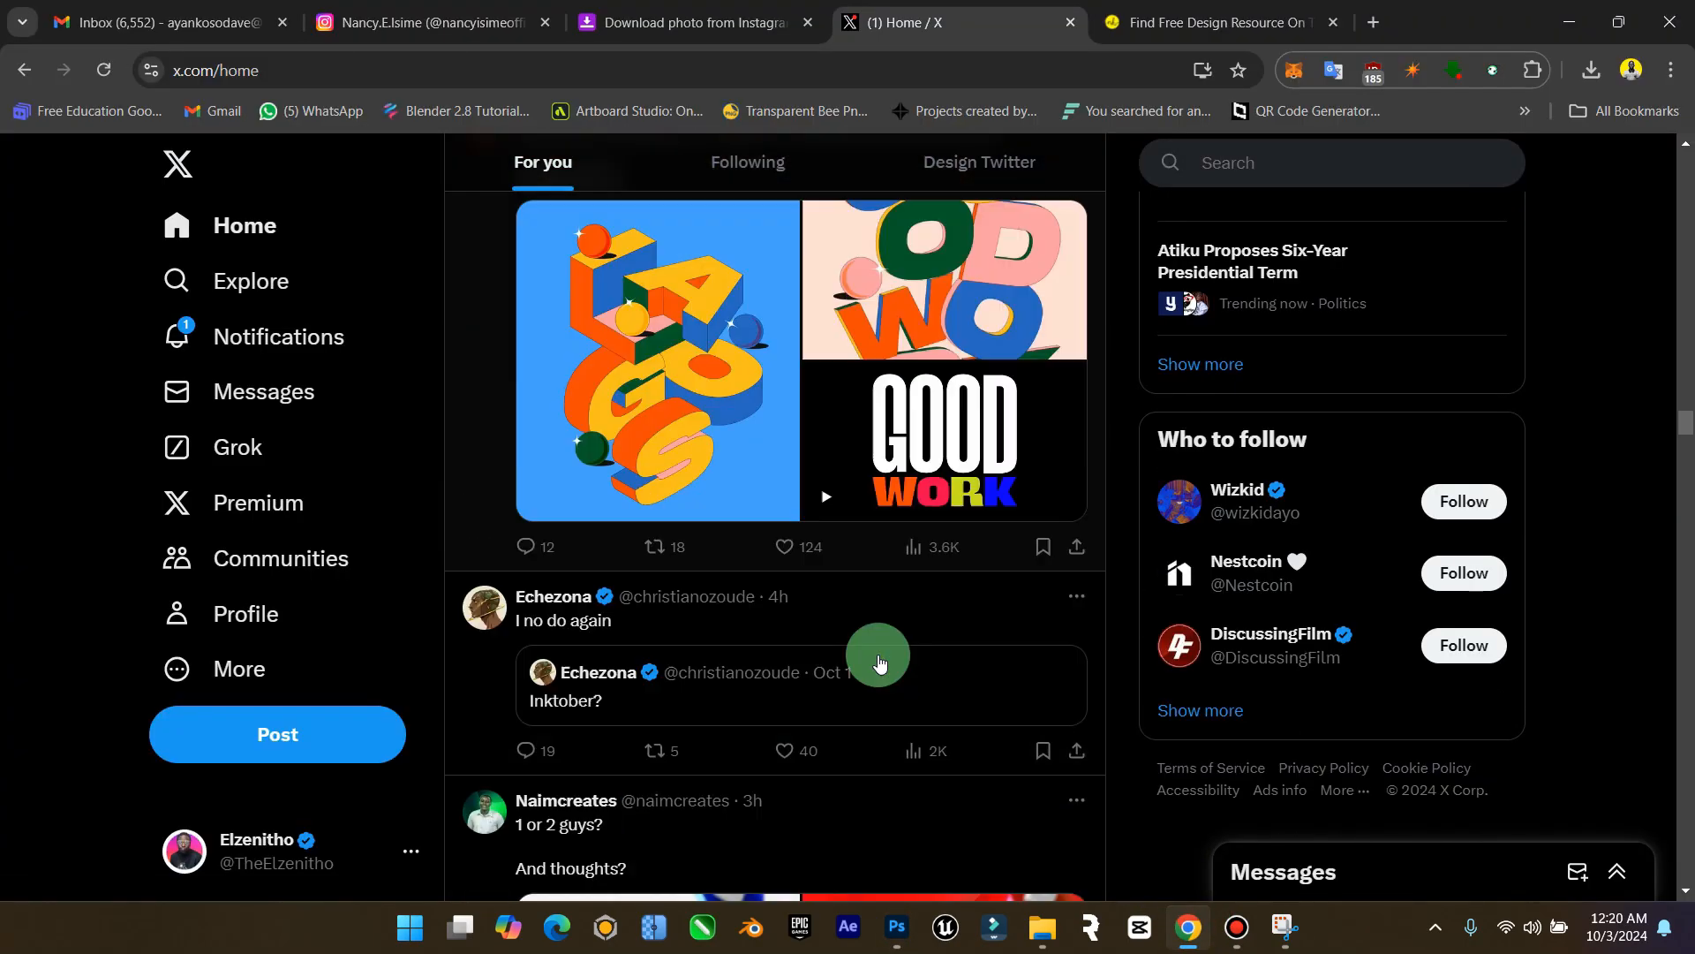
scroll(878, 660, up, 1)
scroll(879, 660, up, 1)
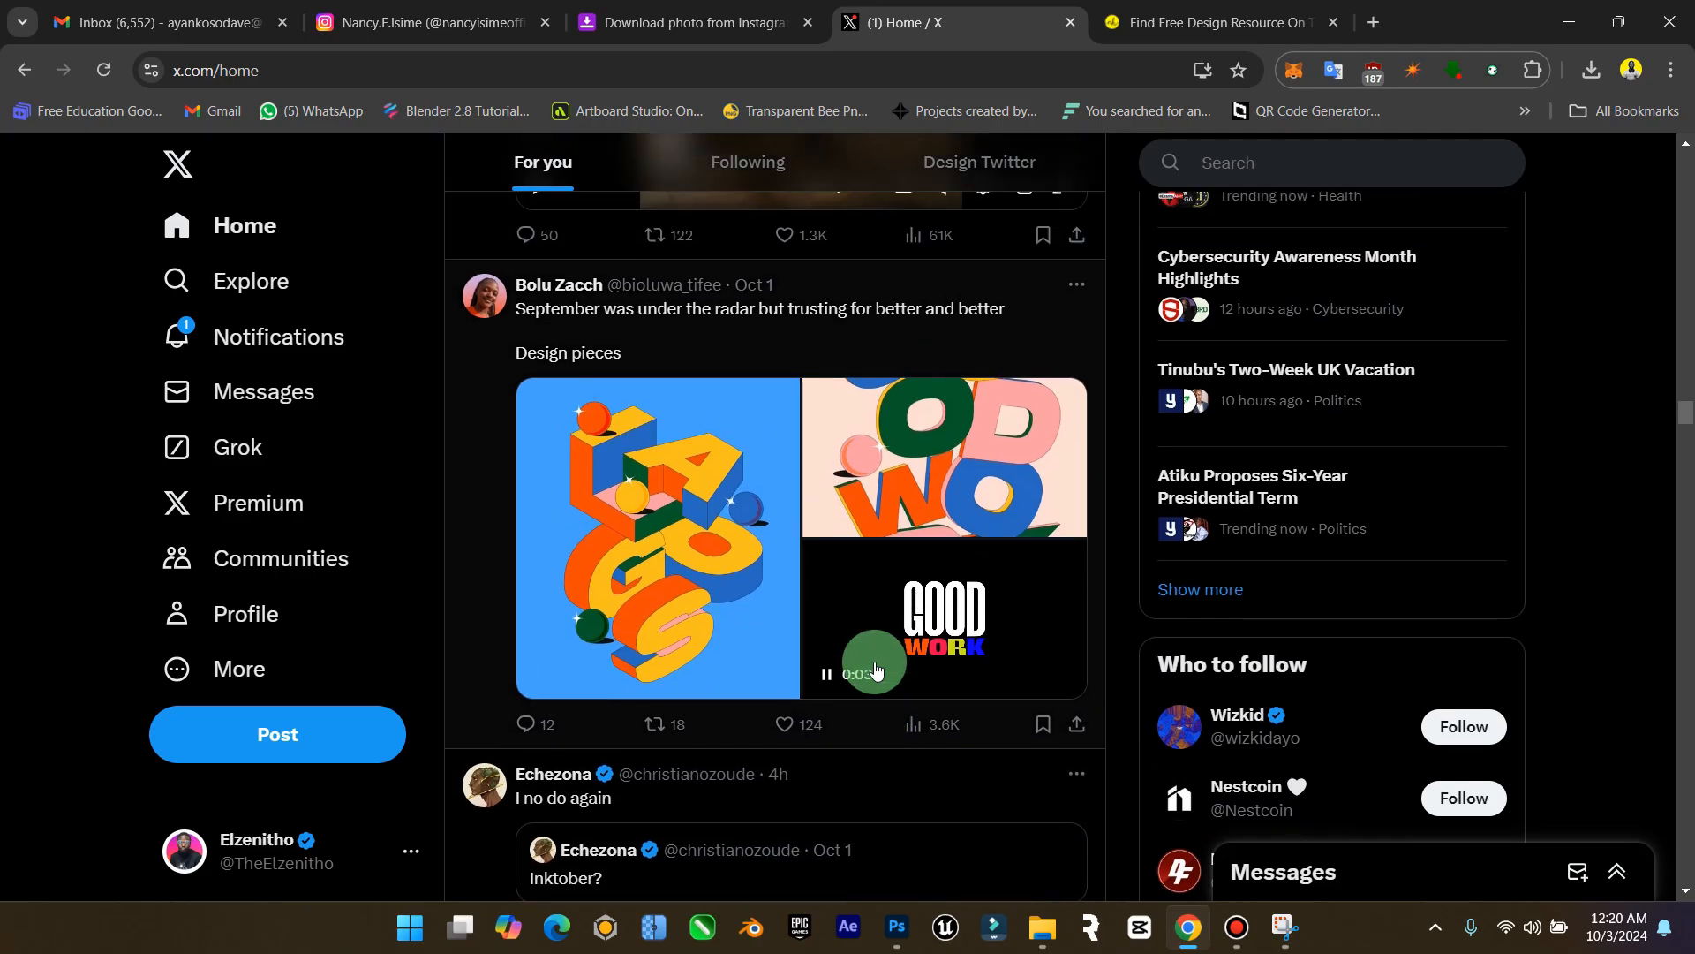
scroll(876, 669, down, 20)
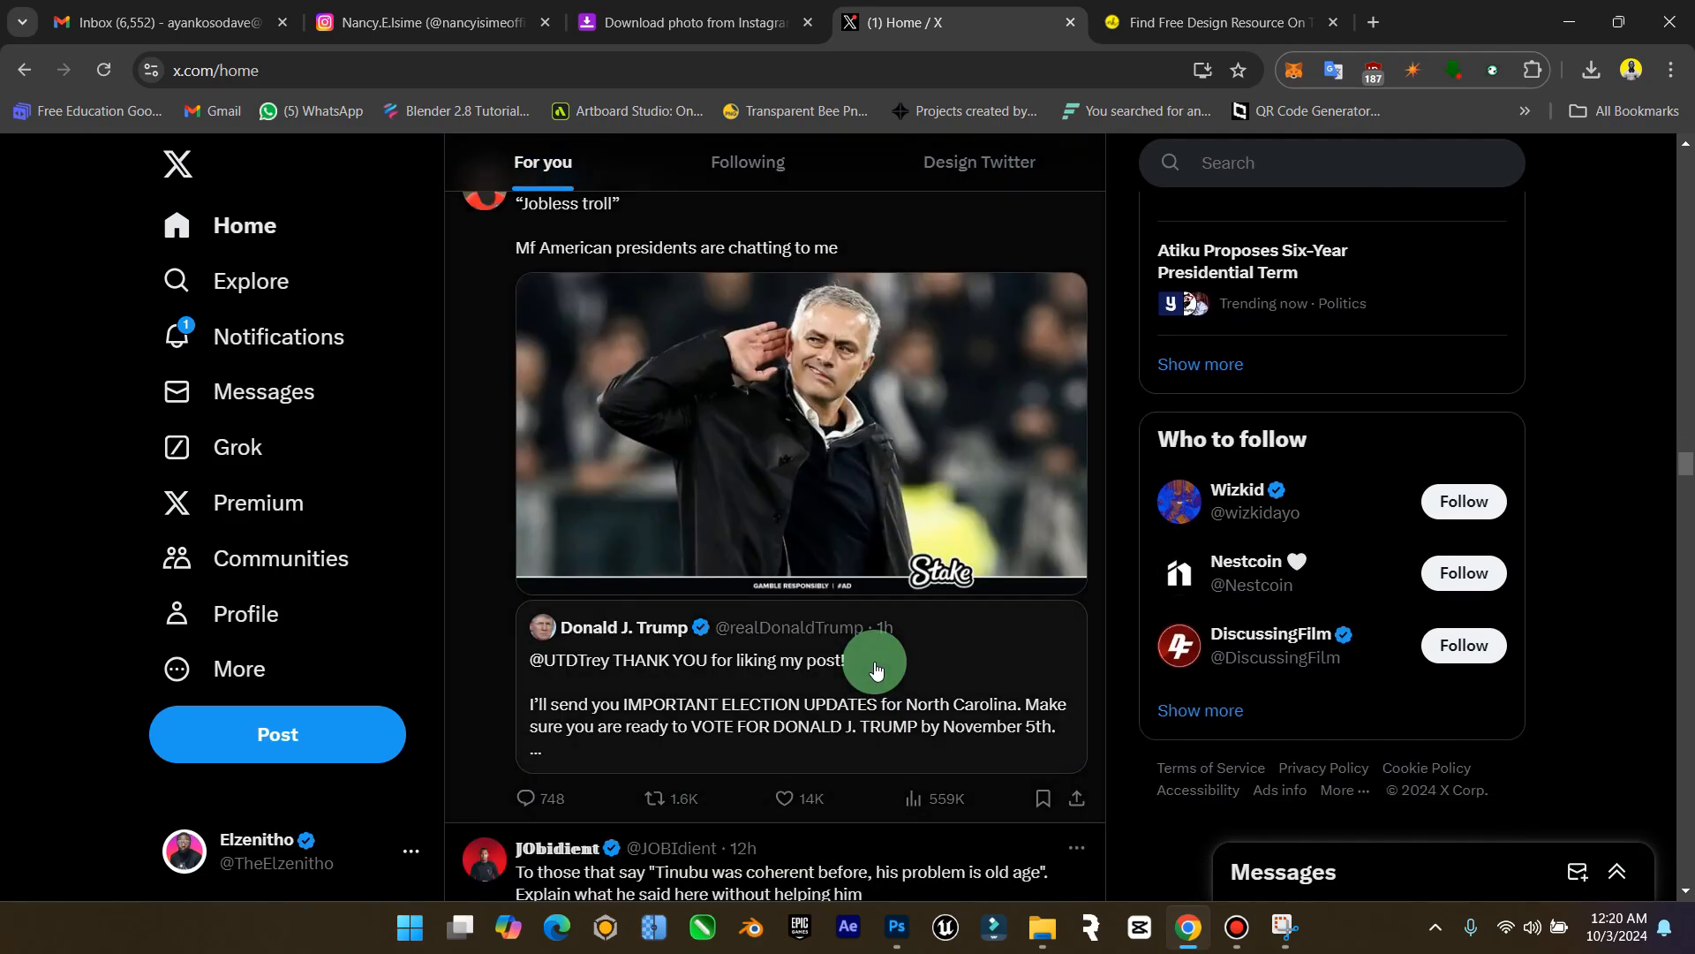
scroll(877, 669, down, 12)
scroll(1685, 521, down, 2)
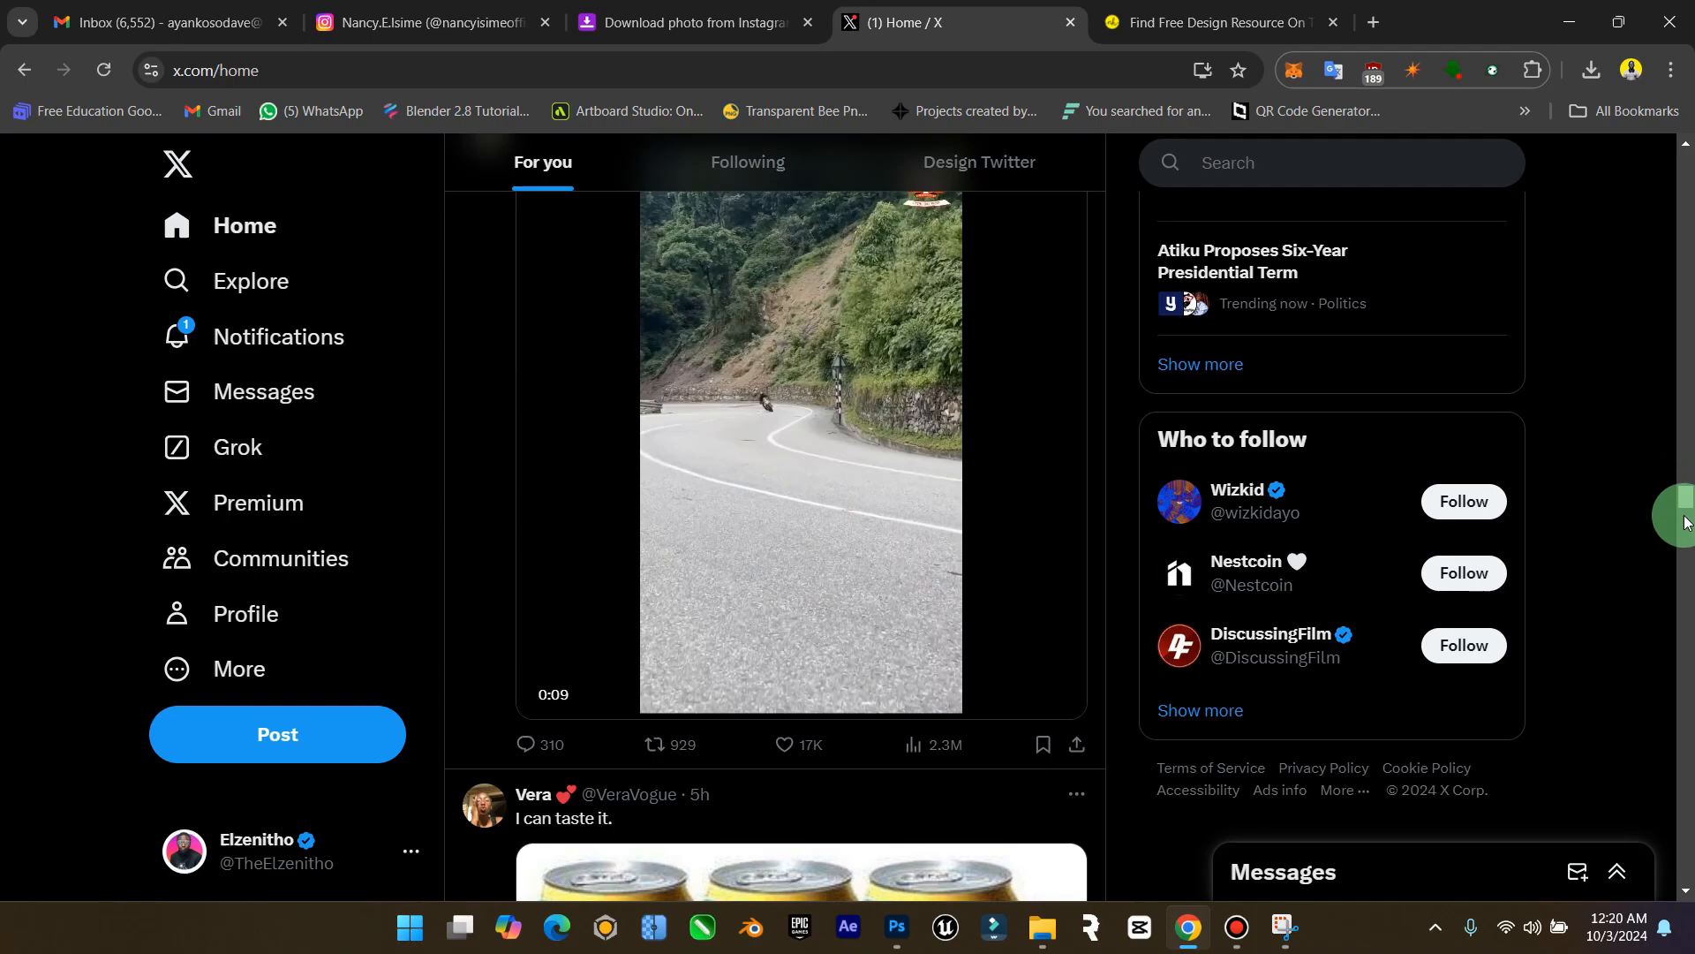
scroll(1686, 525, down, 20)
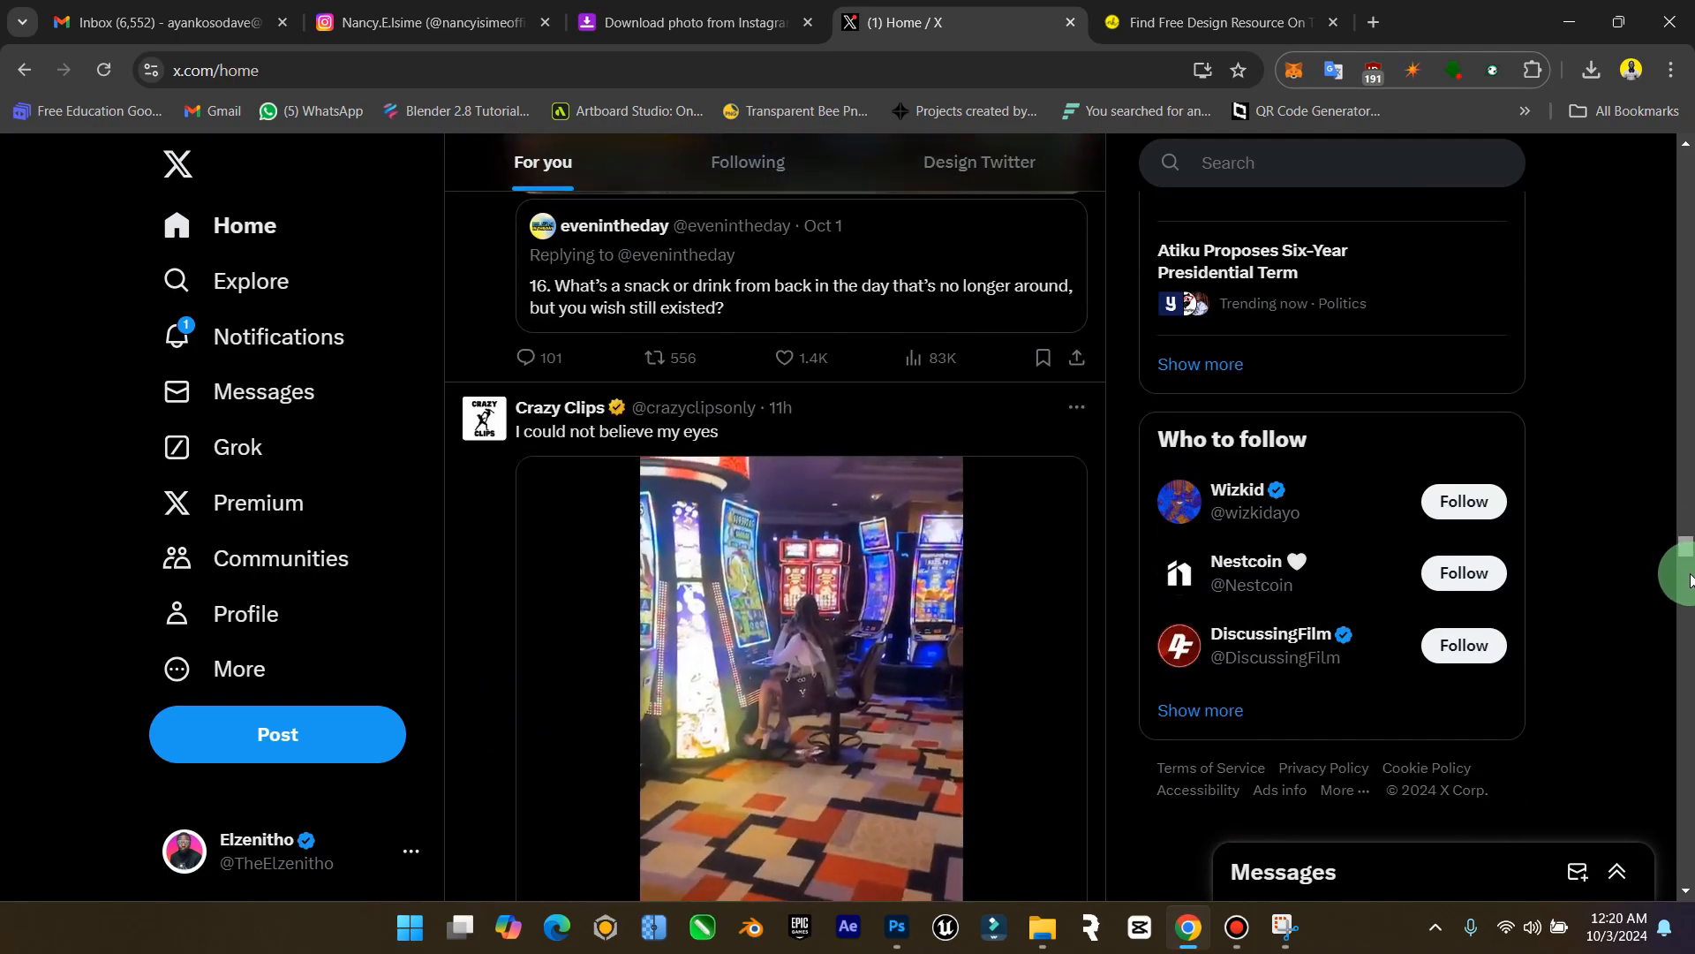
drag(1690, 578, 1690, 711)
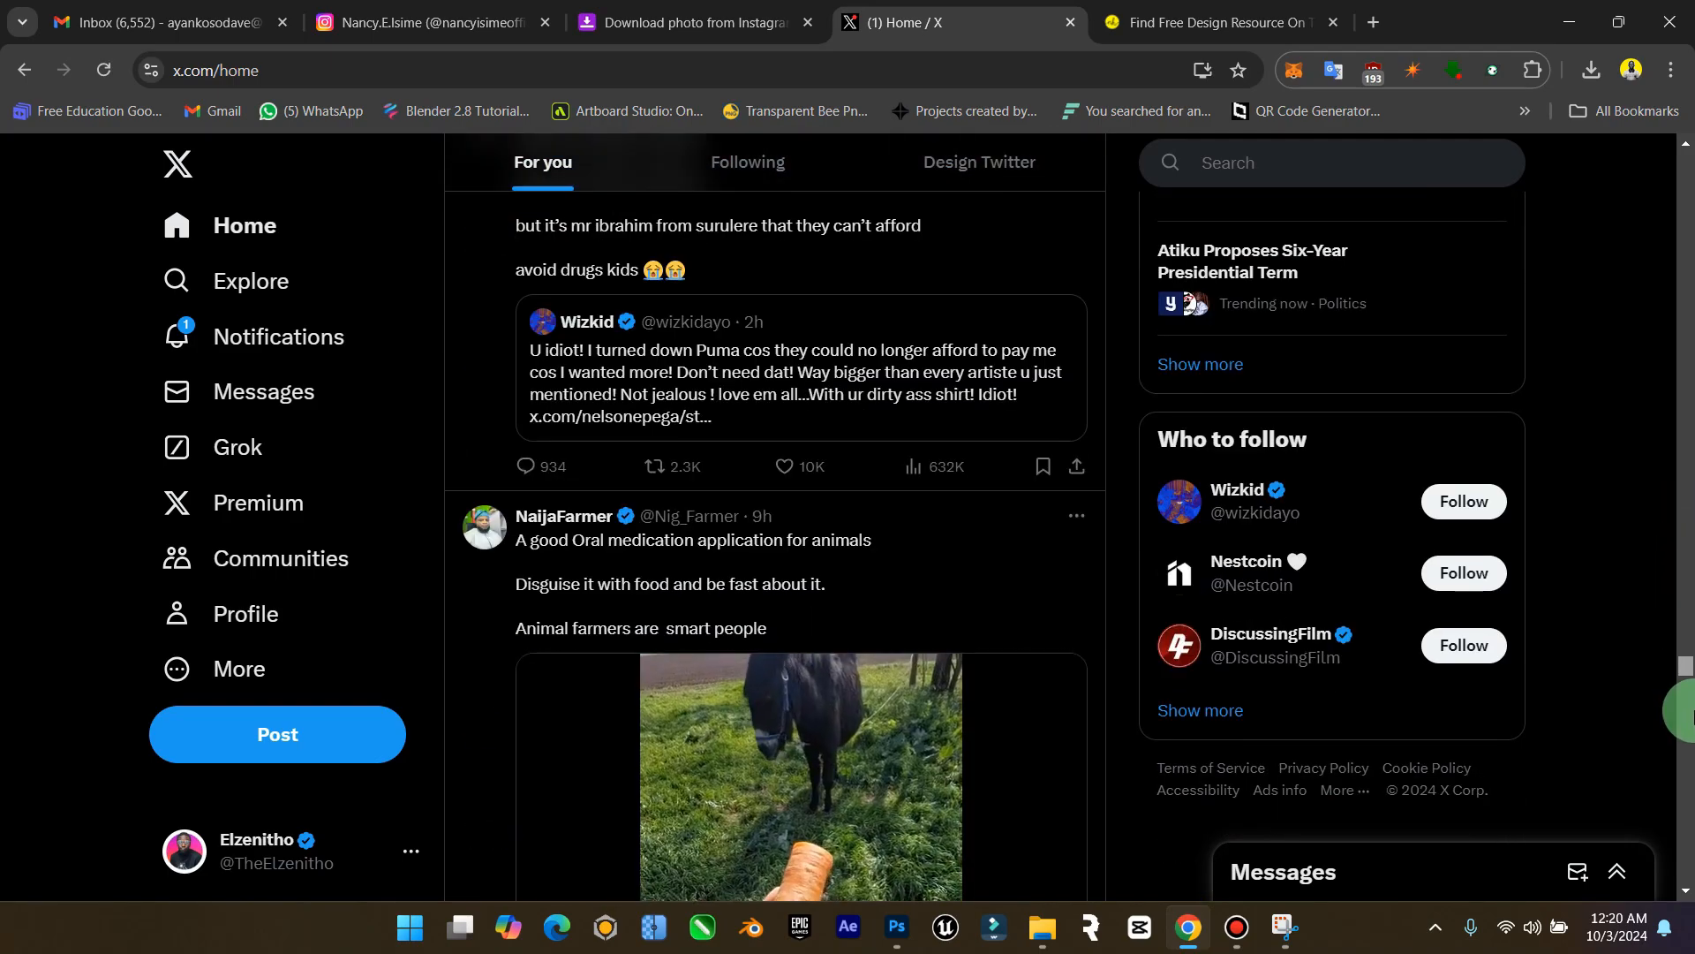
scroll(1669, 787, down, 20)
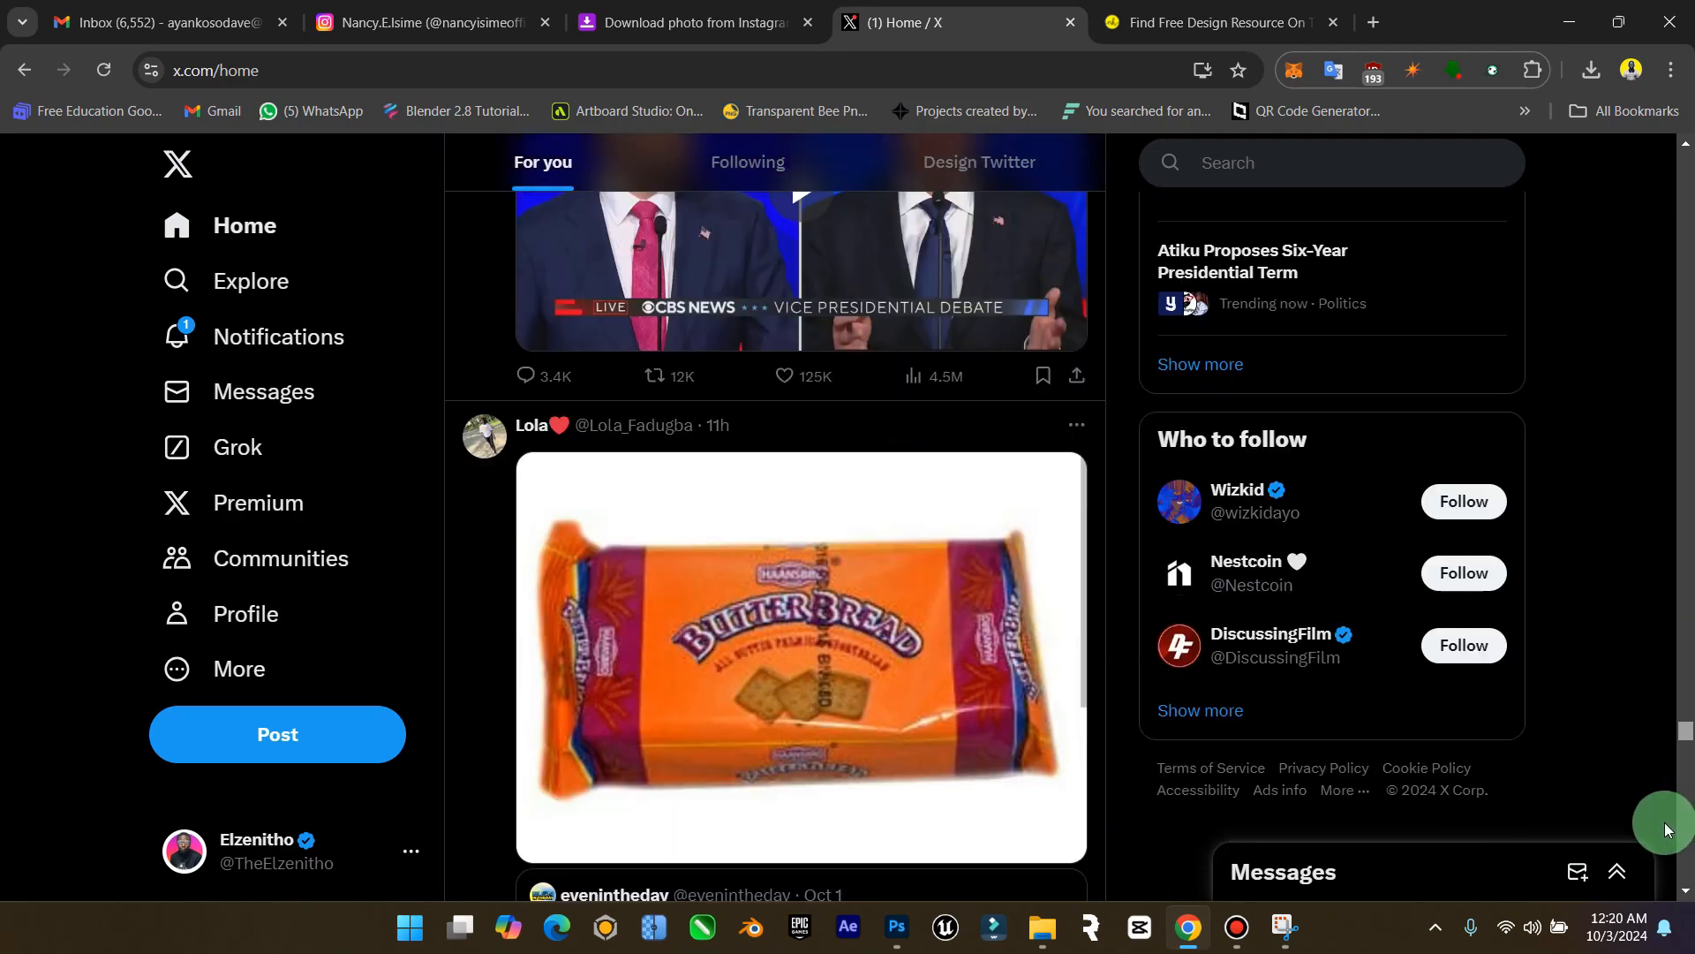
scroll(1669, 830, down, 10)
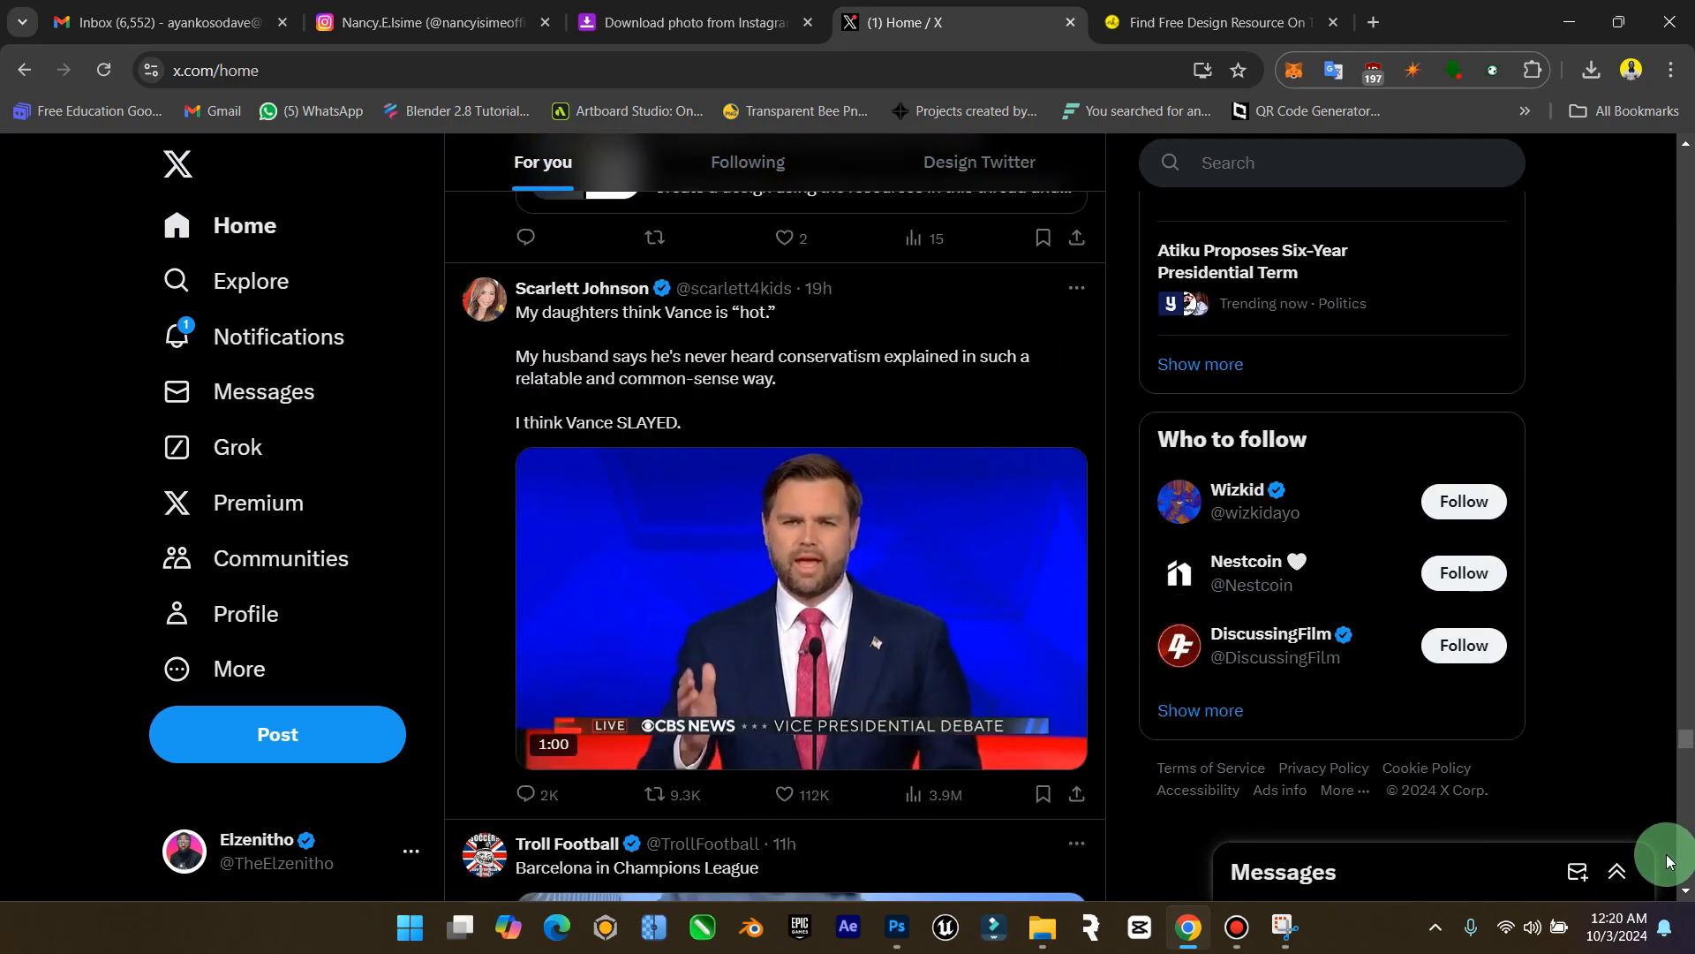
scroll(1071, 553, down, 3)
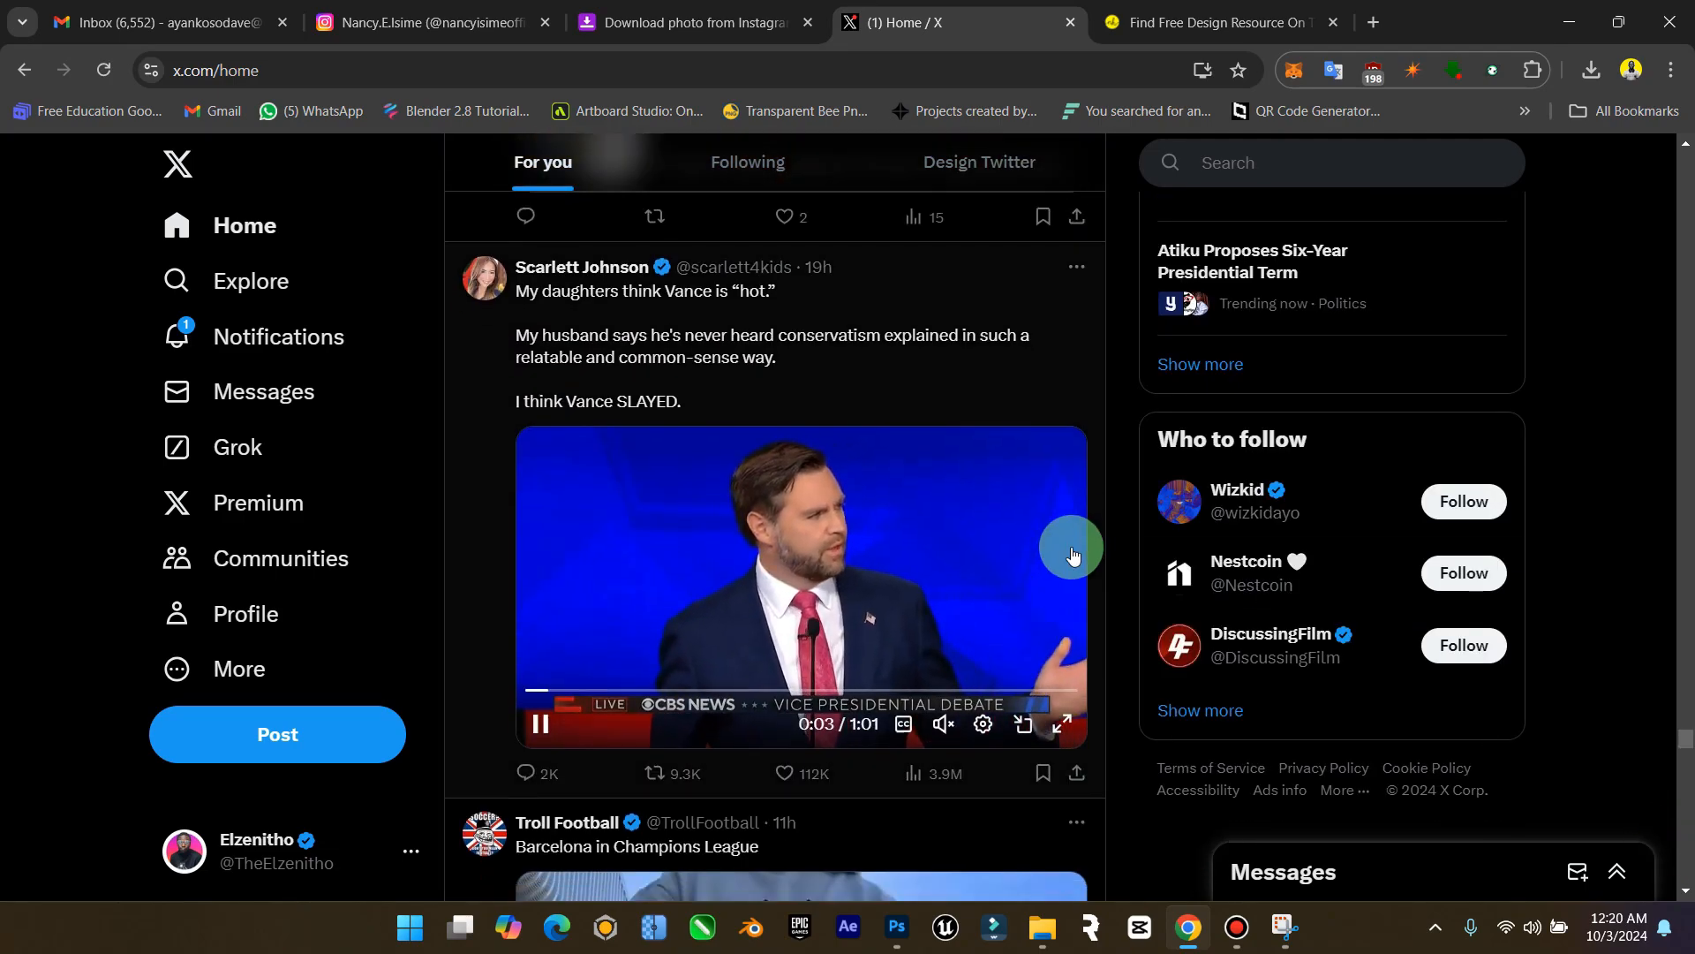
scroll(668, 576, down, 15)
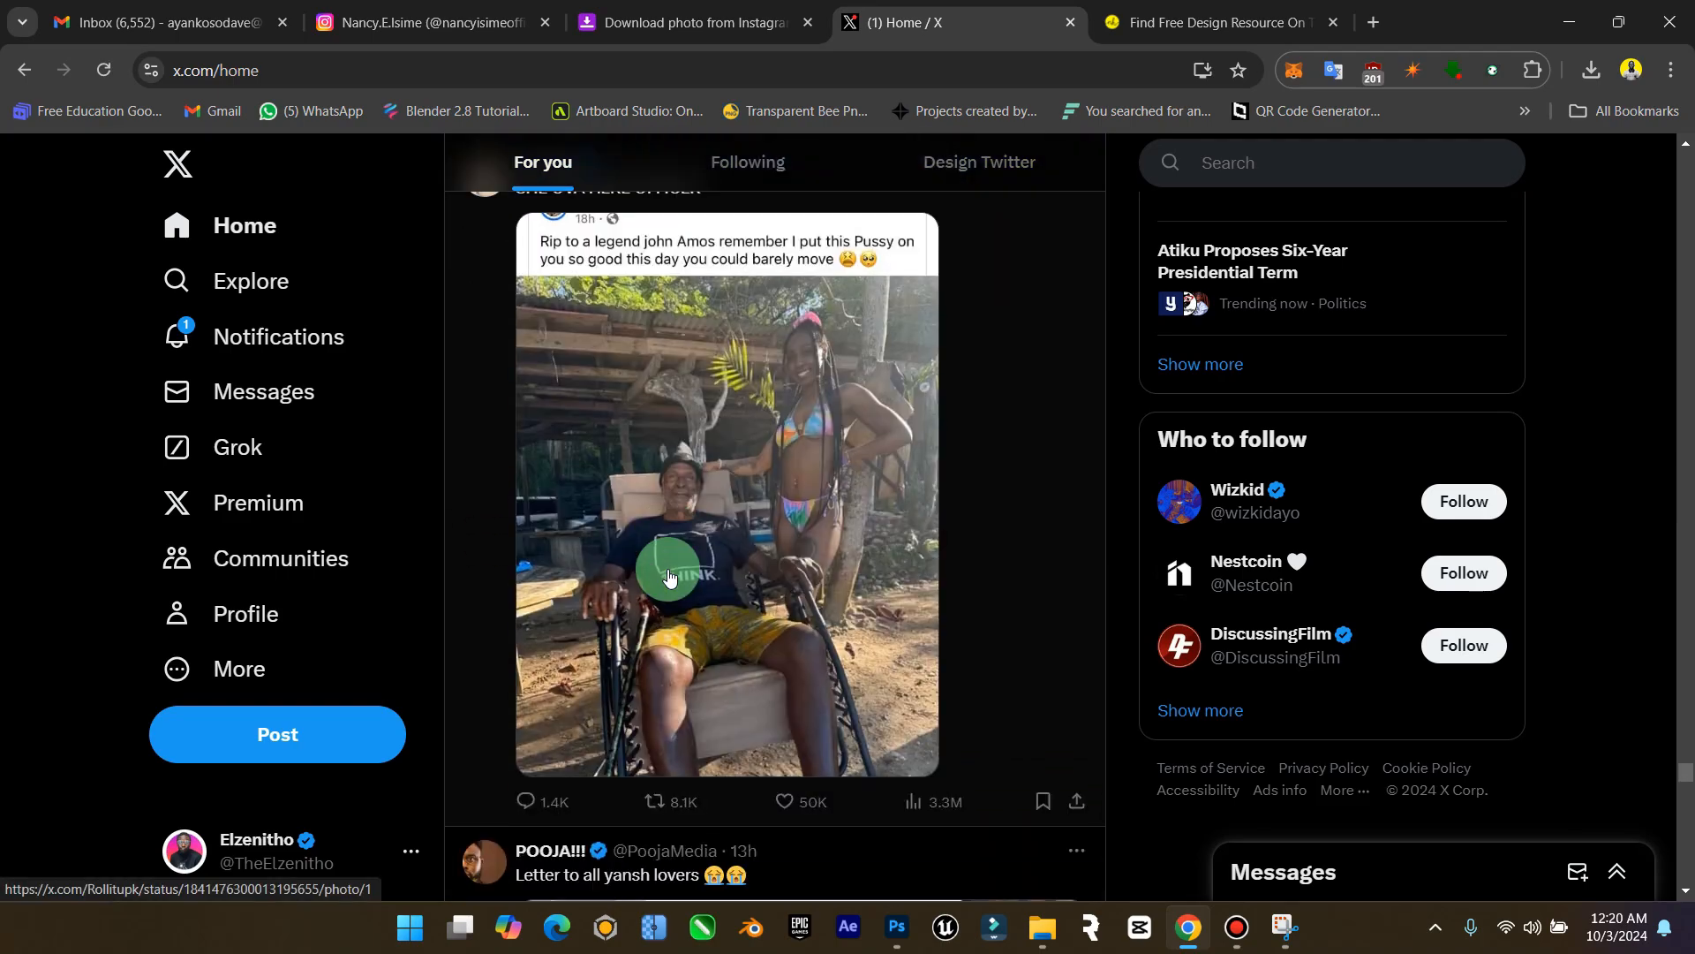
scroll(669, 576, down, 3)
drag(1684, 767, 1693, 842)
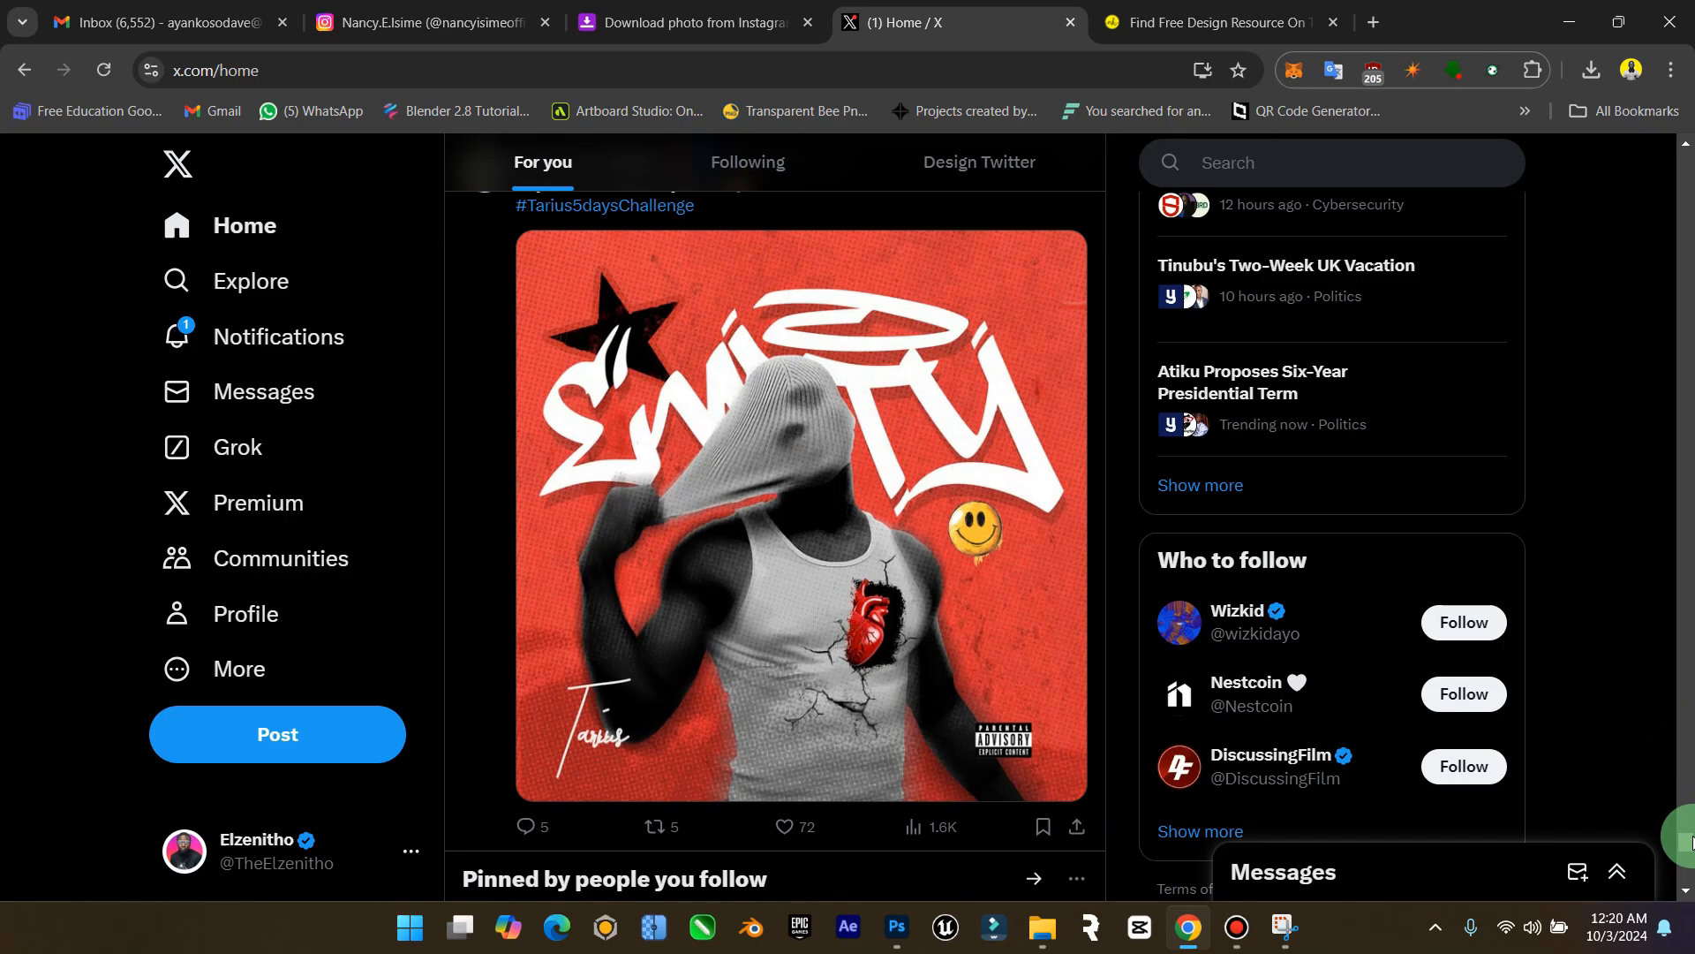
Capture the X sidebar together with the red poster post using the Snipping Tool
click(1291, 924)
click(510, 66)
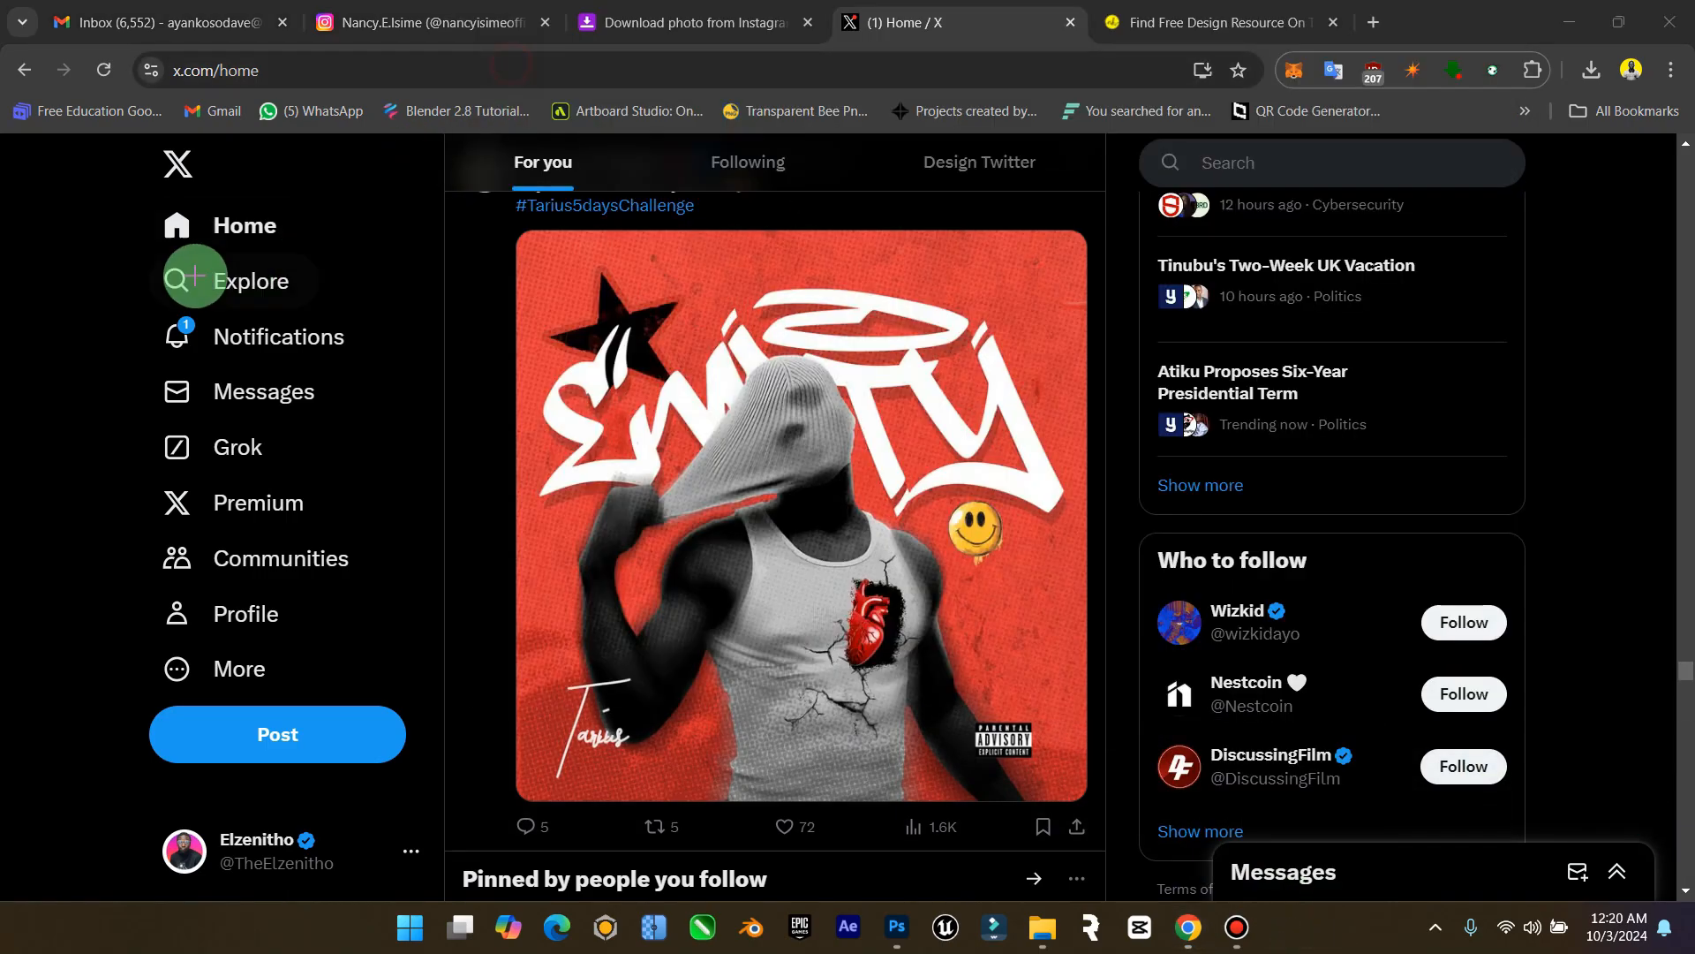
drag(134, 204, 1121, 887)
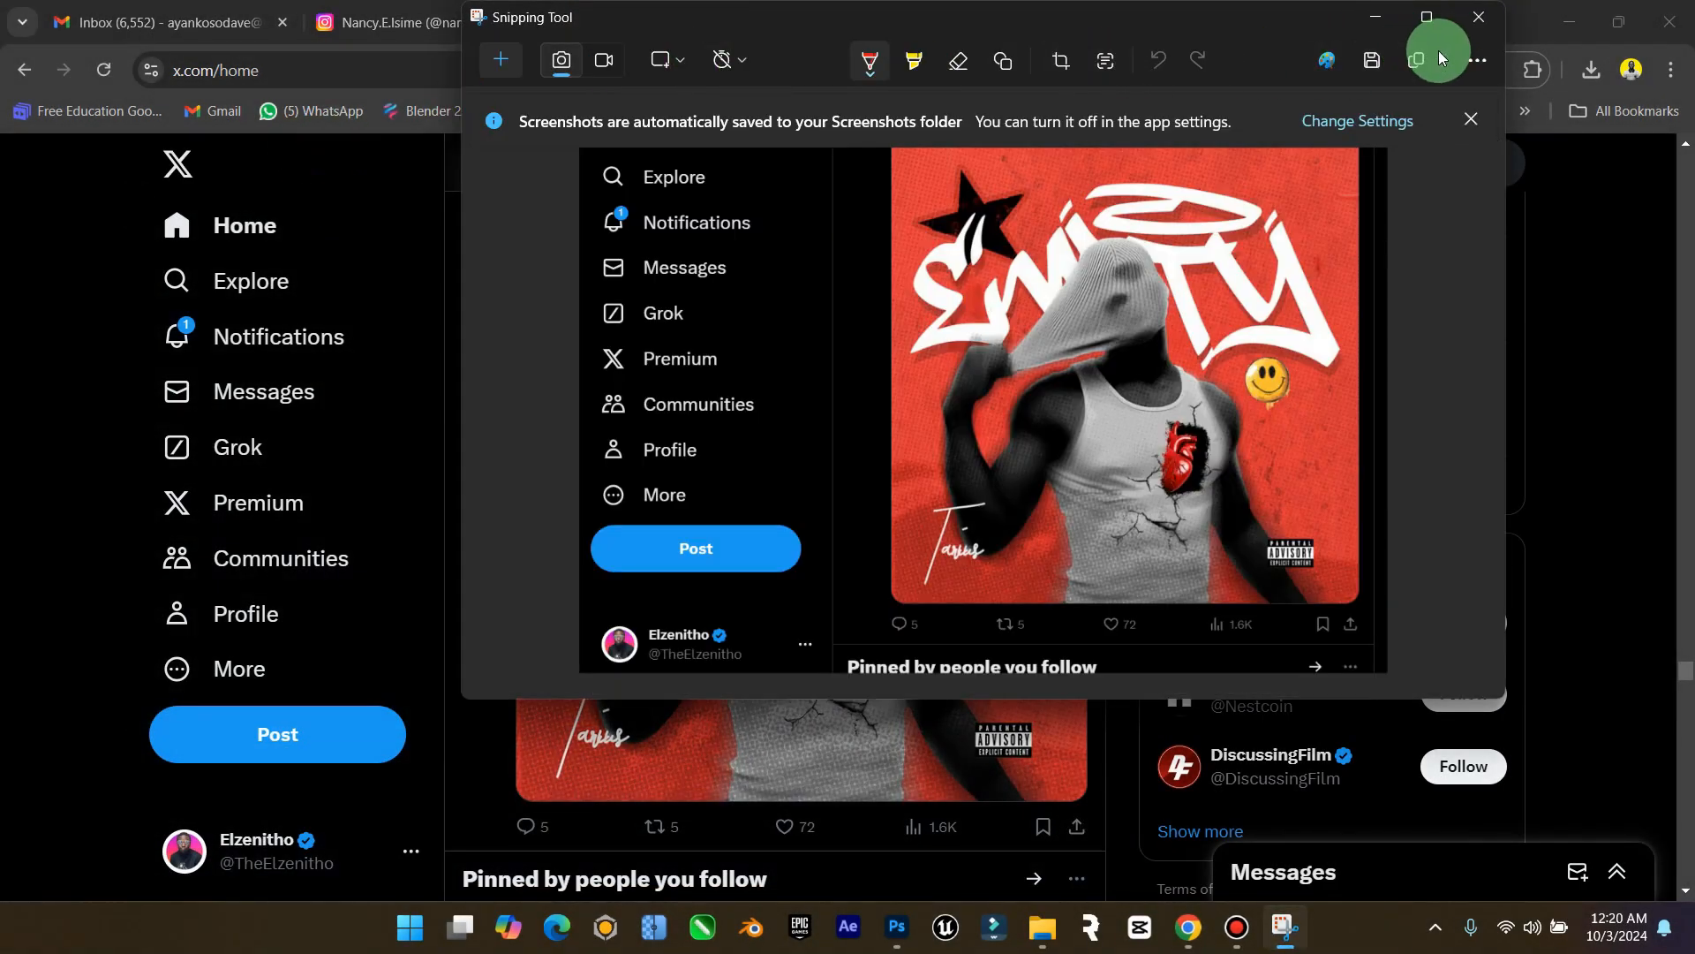
Switch to Photoshop, paste the red poster screenshot, enlarge it to about 174.5% and place it over the man's raised arm
click(1438, 50)
click(897, 926)
ctrl+click(729, 510)
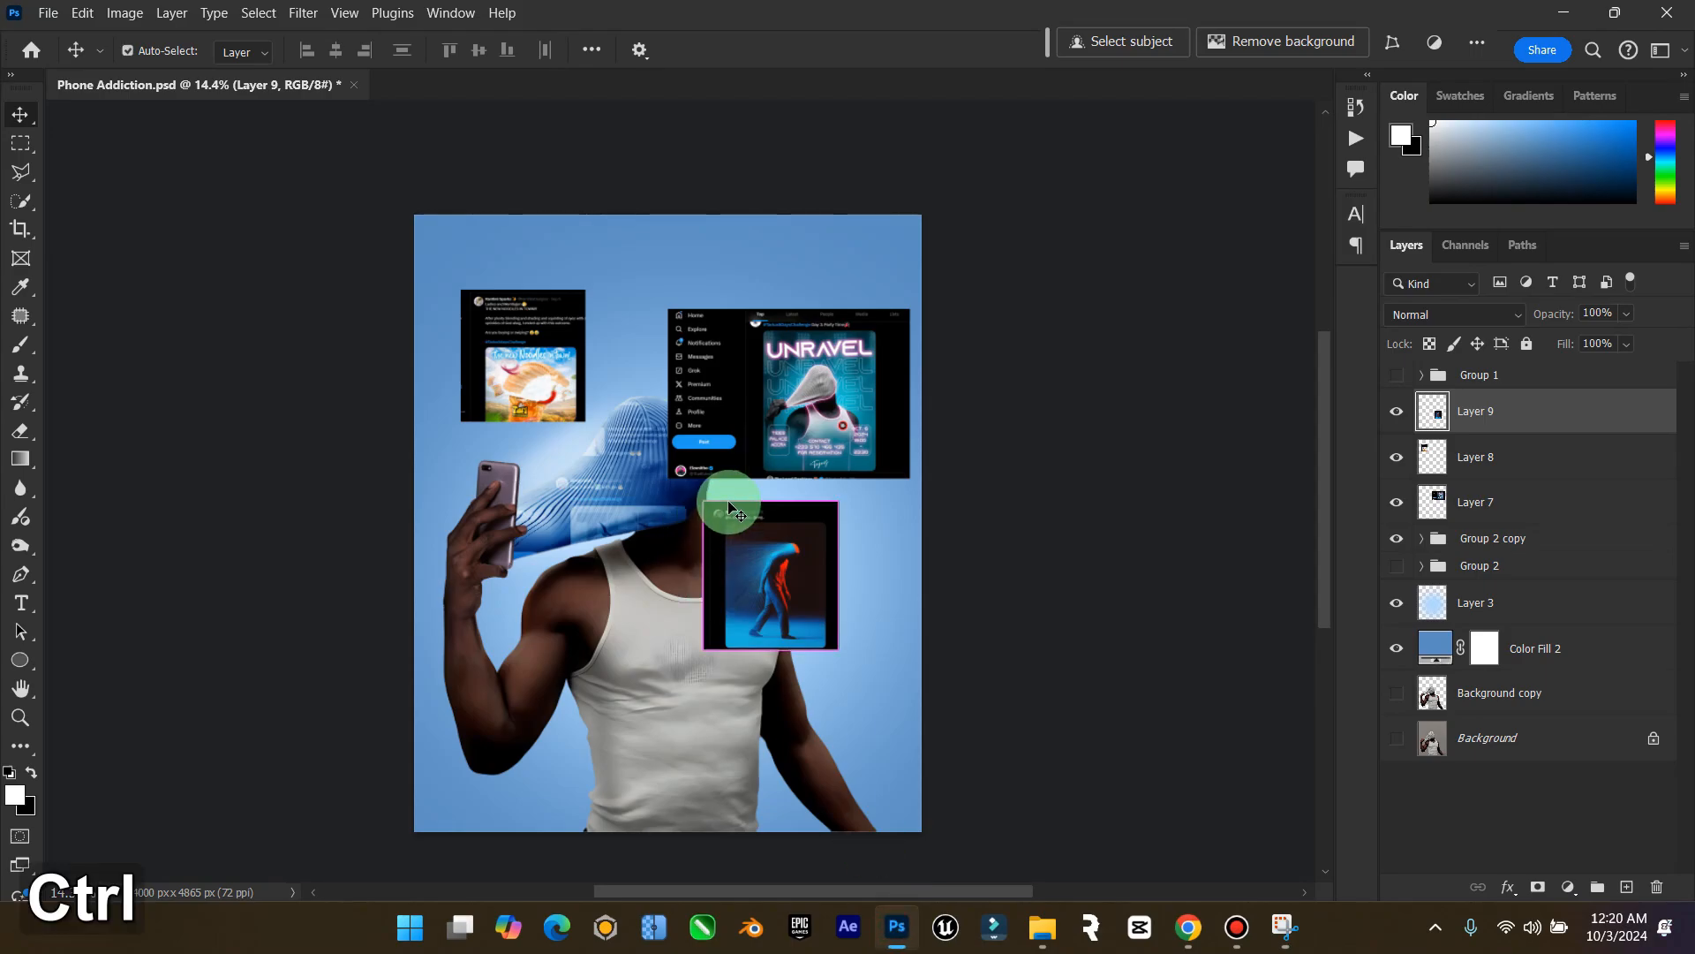
key(ctrl+v)
key(ctrl+t)
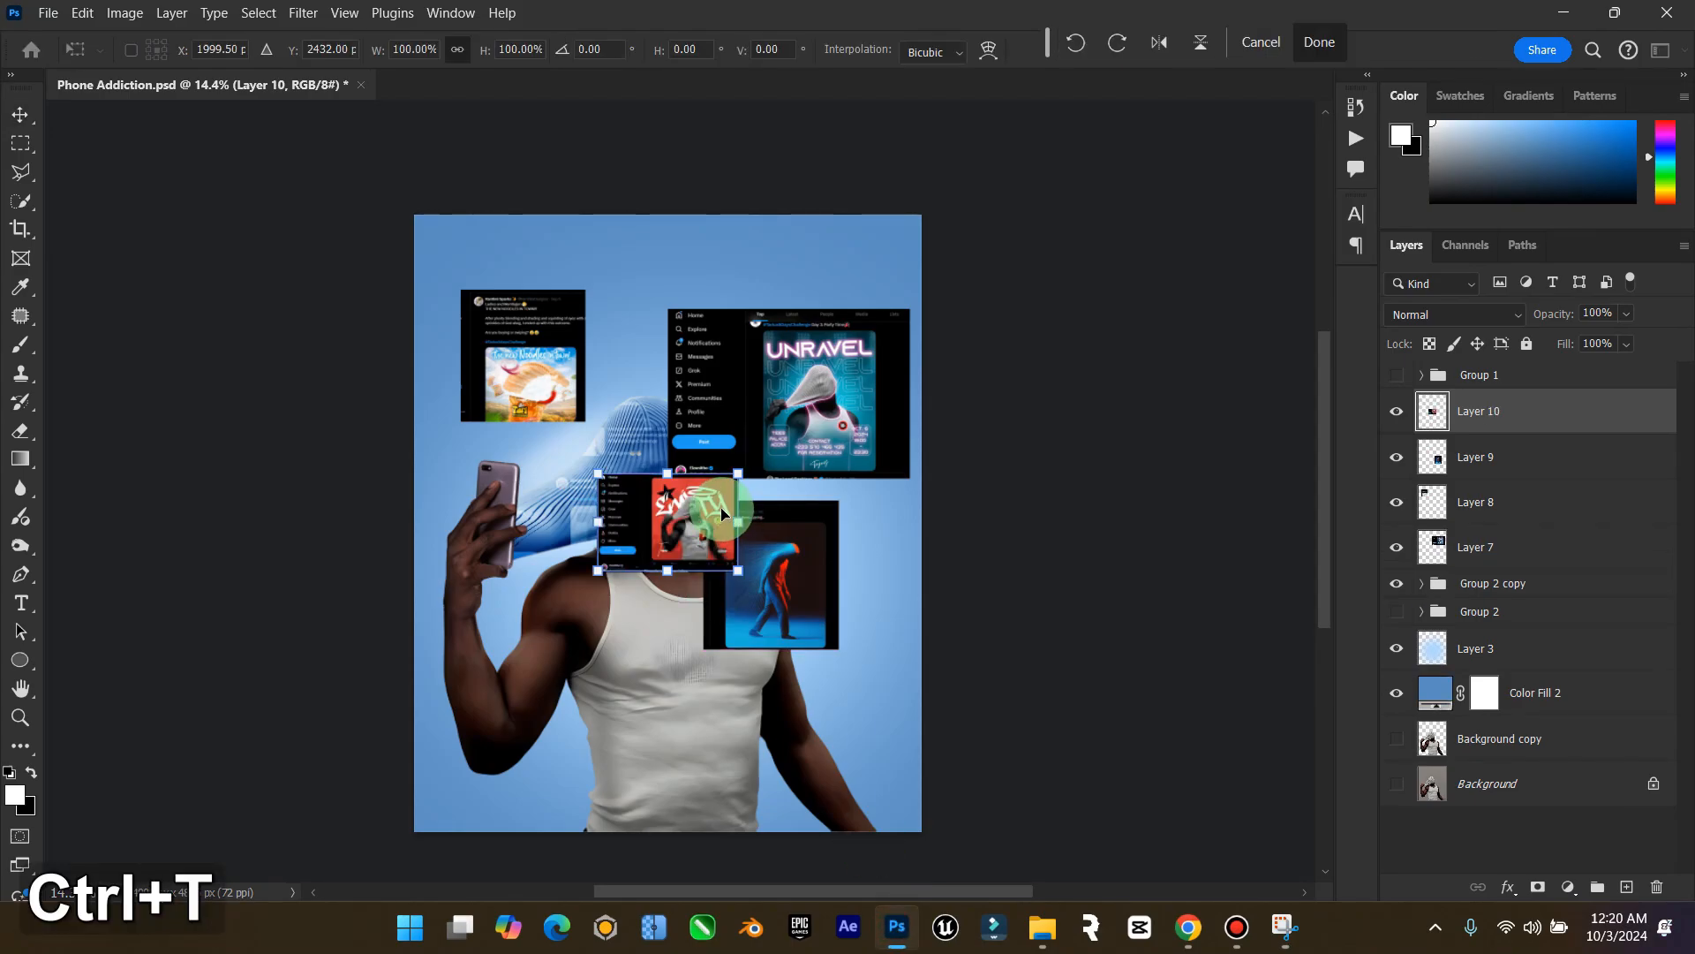
drag(726, 468, 832, 398)
drag(739, 496, 521, 595)
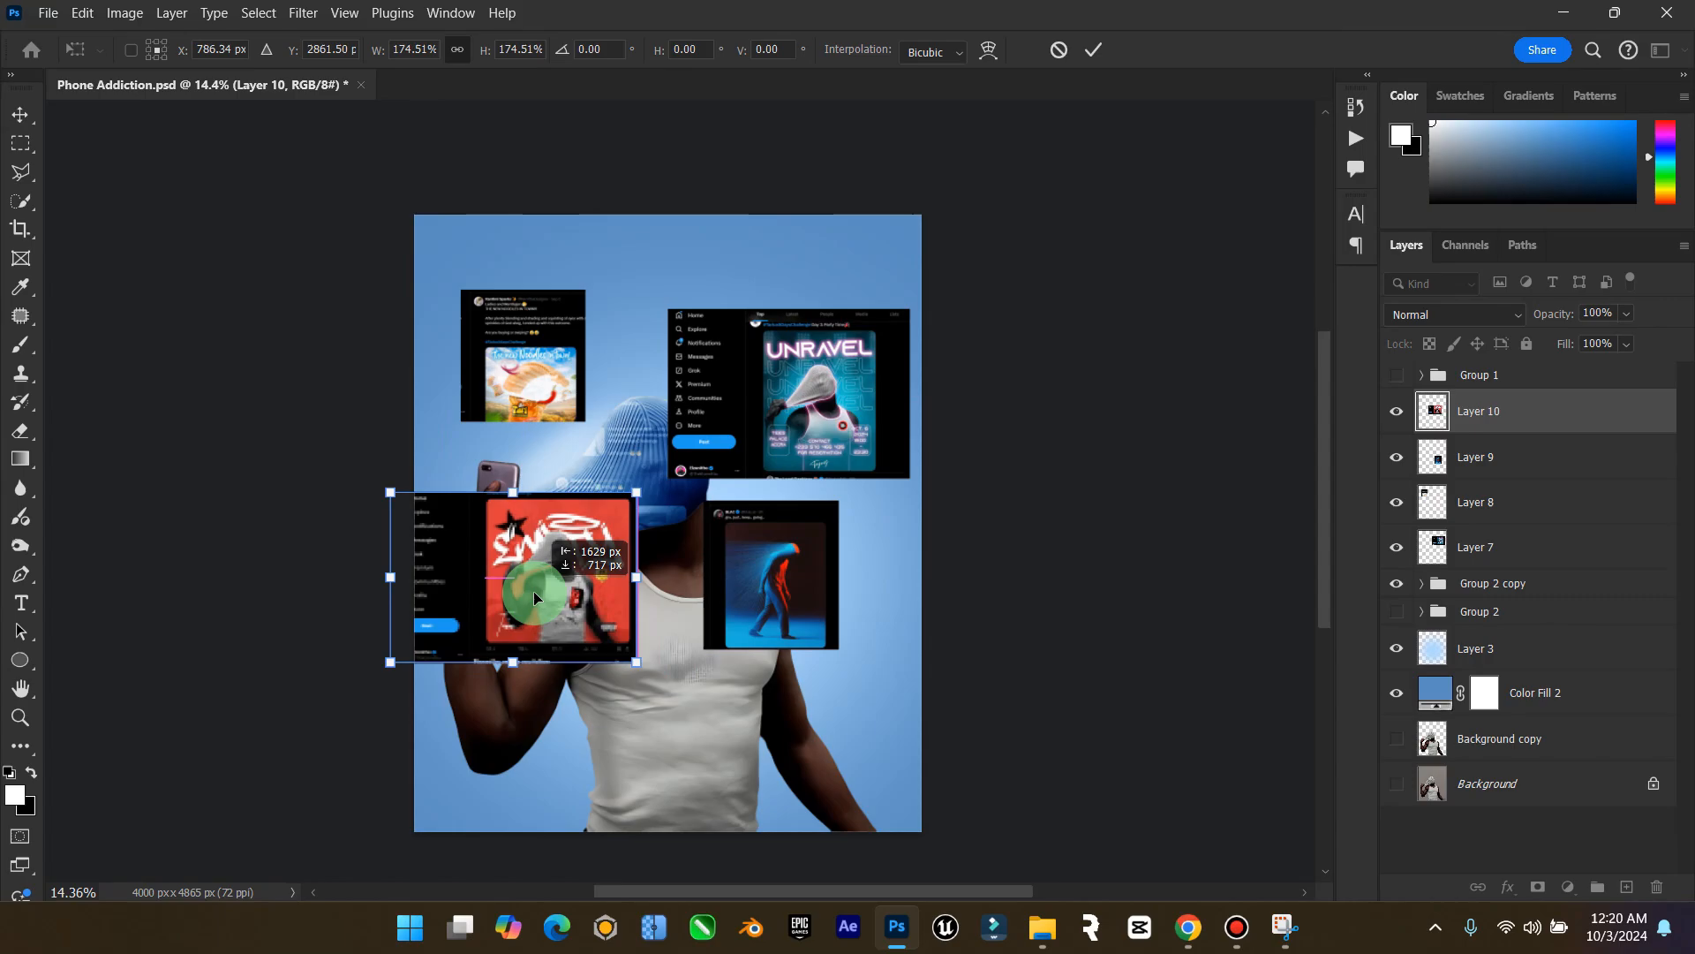
click(25, 117)
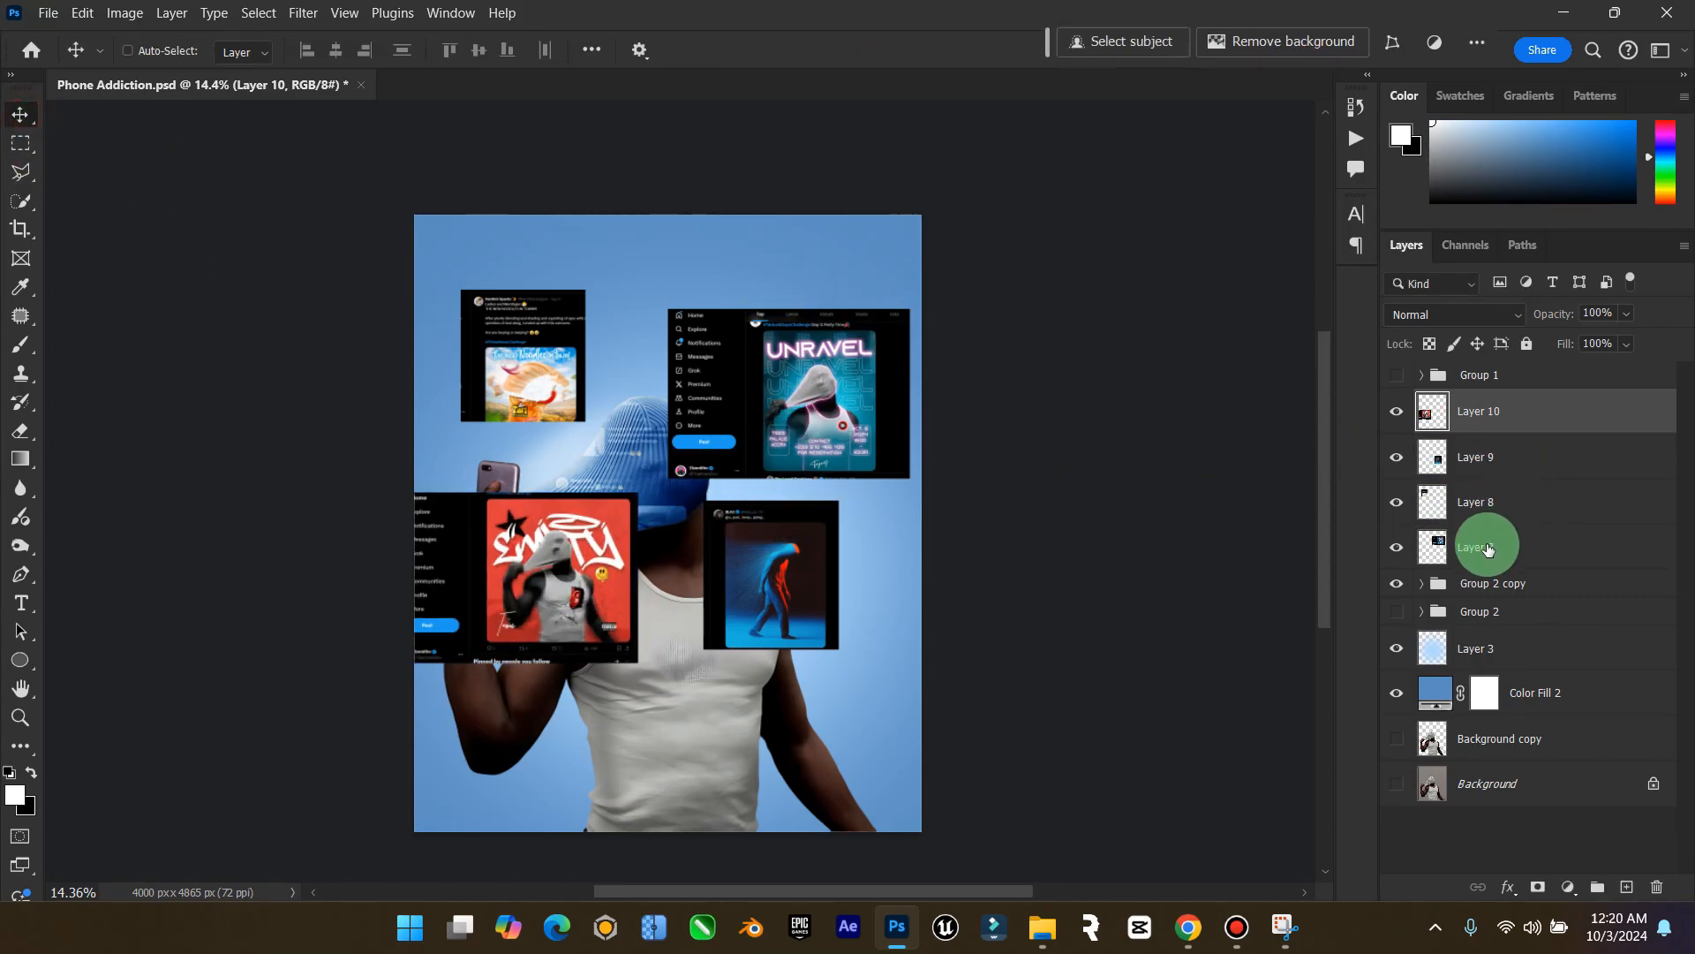
Reorder the UNRAVEL (Layer 7) and orange illustration (Layer 8) screenshots below Group 2, behind the man, and shift both slightly lower on the canvas
drag(1488, 550, 1561, 629)
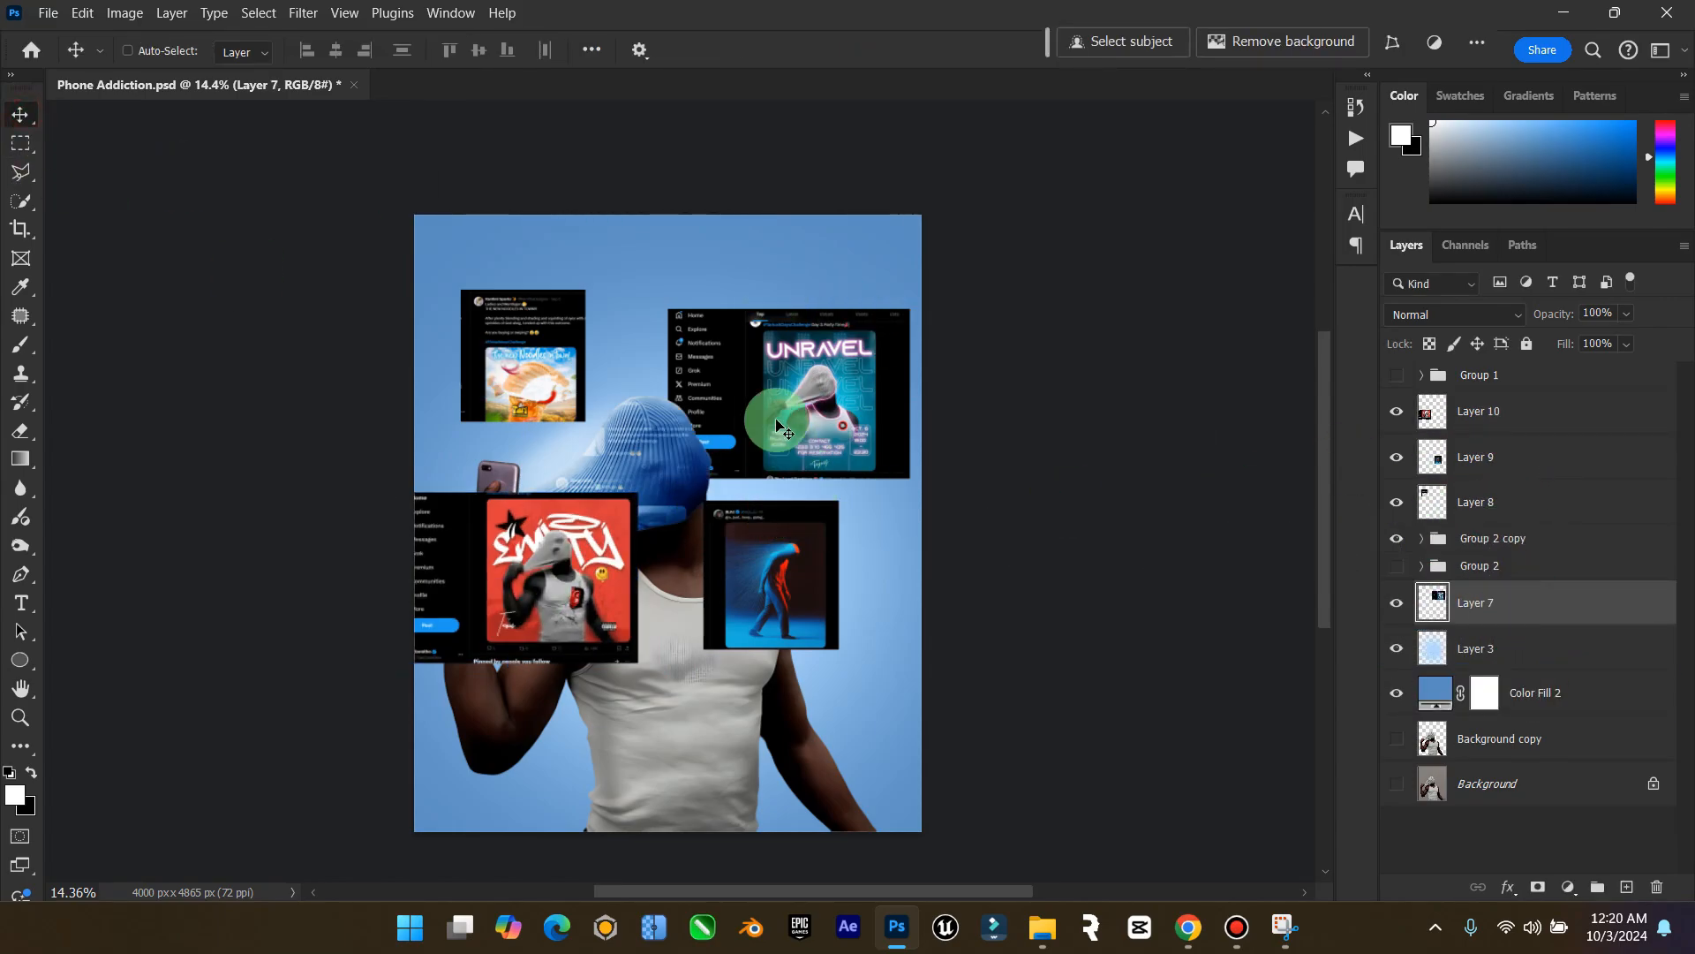
drag(777, 426, 890, 406)
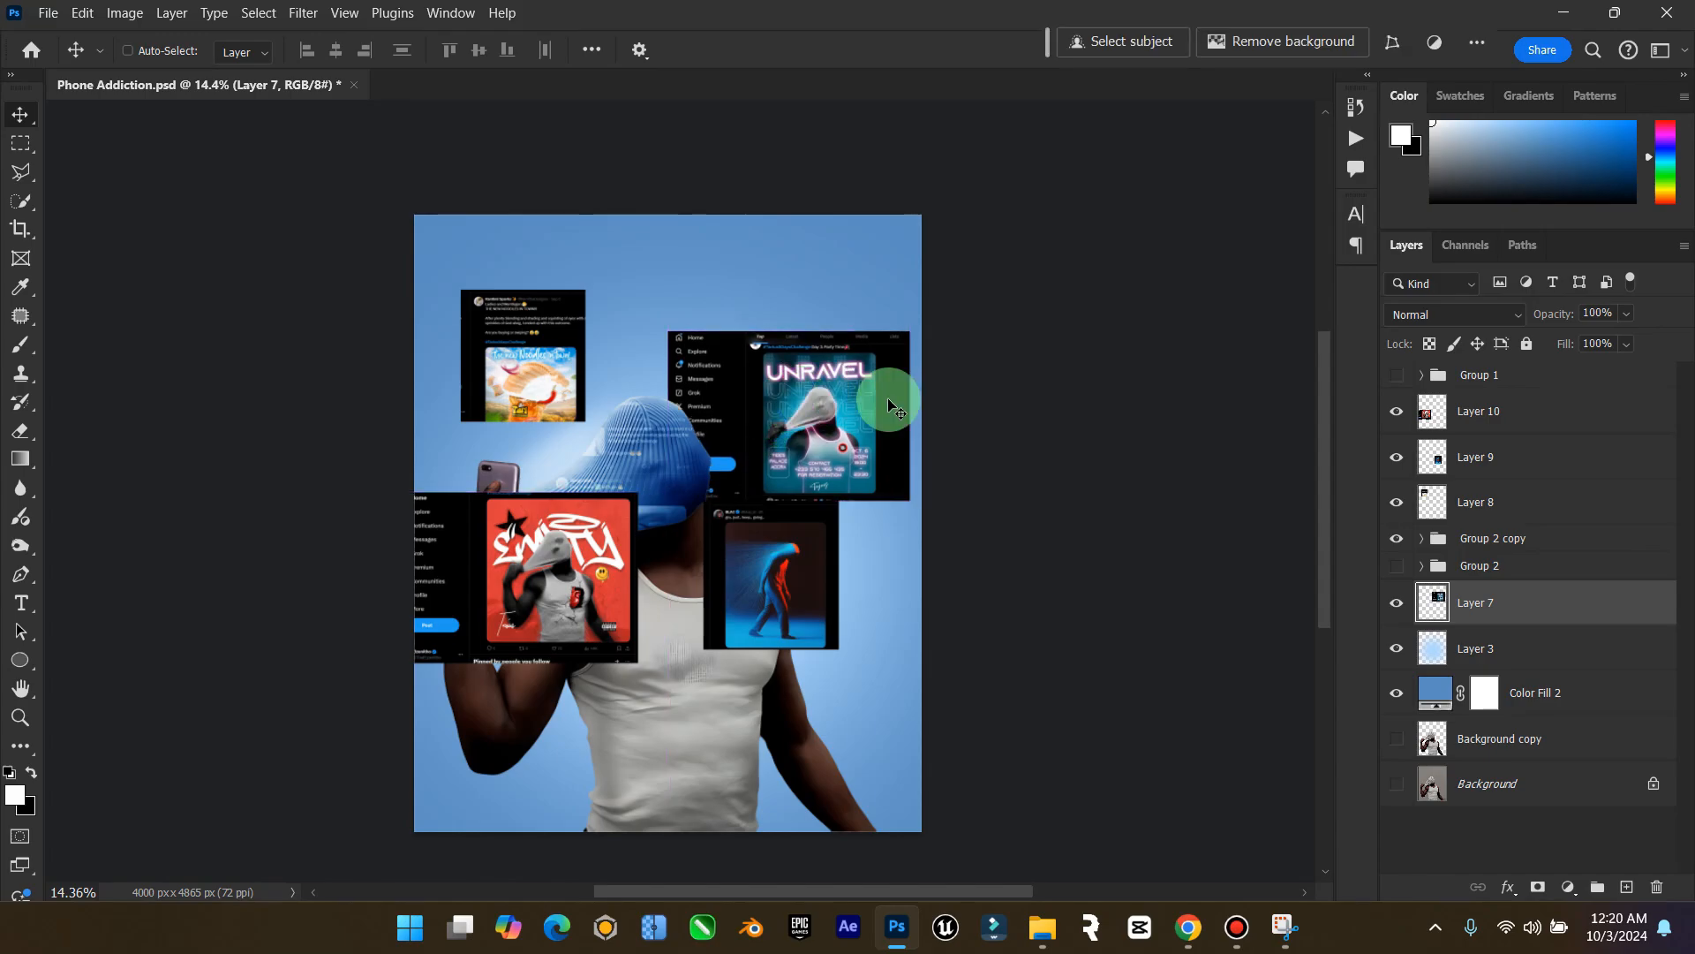
click(1498, 503)
drag(473, 348, 469, 406)
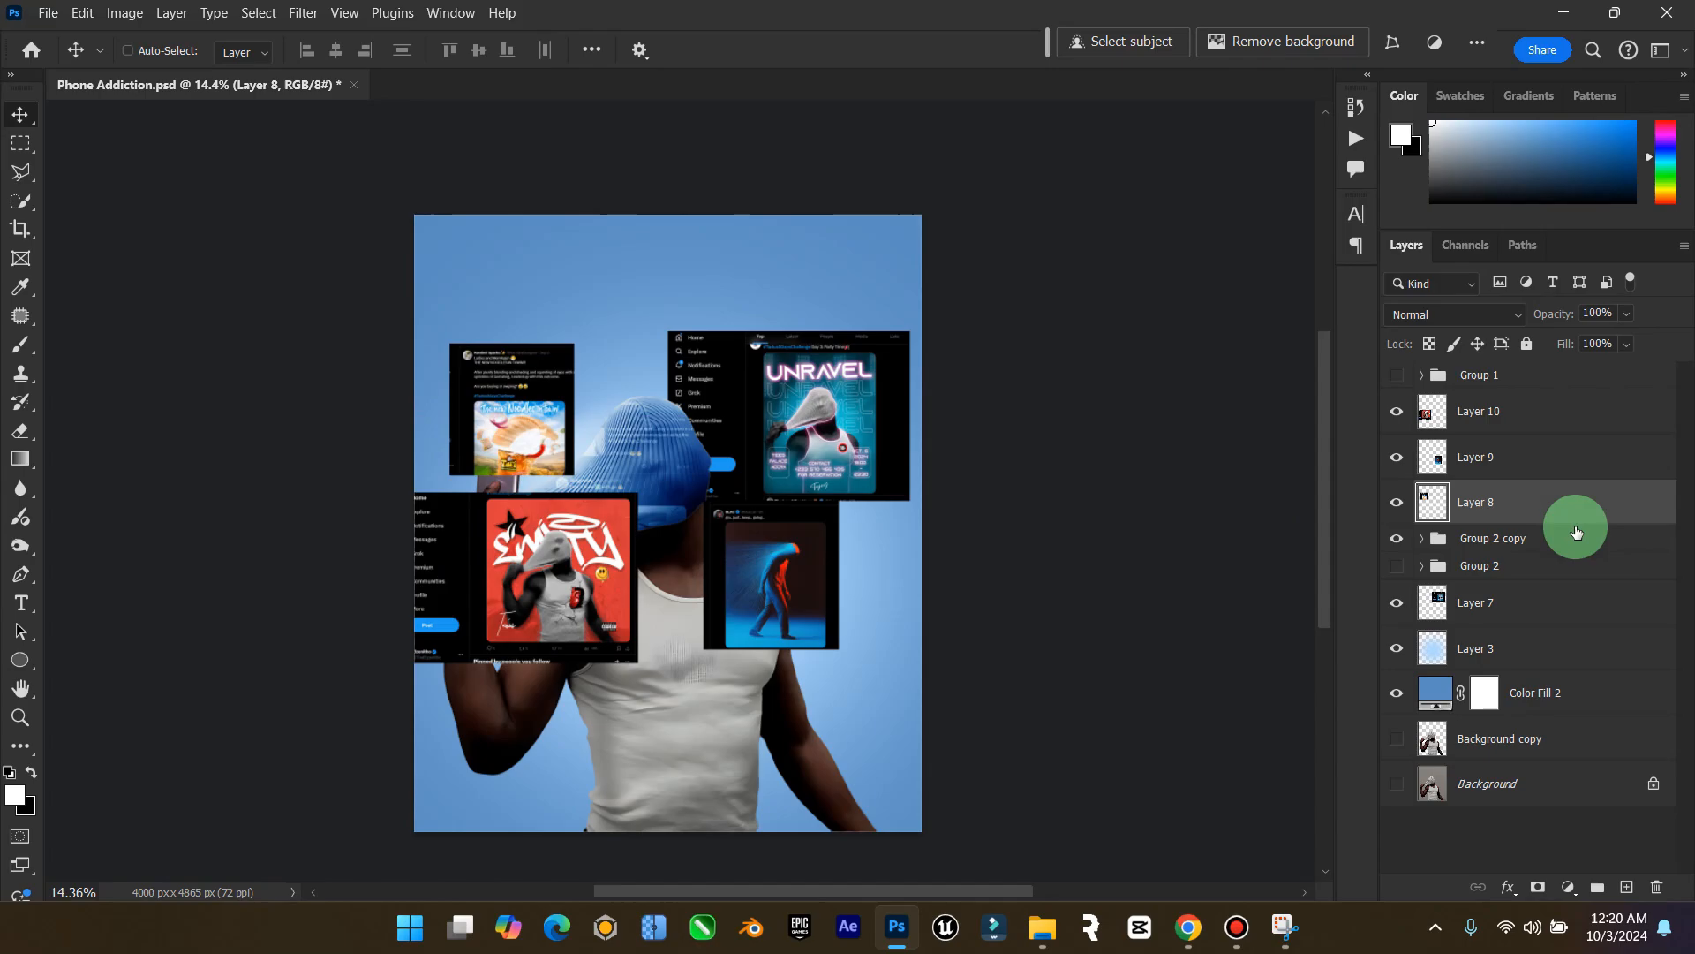
drag(1571, 519, 1487, 583)
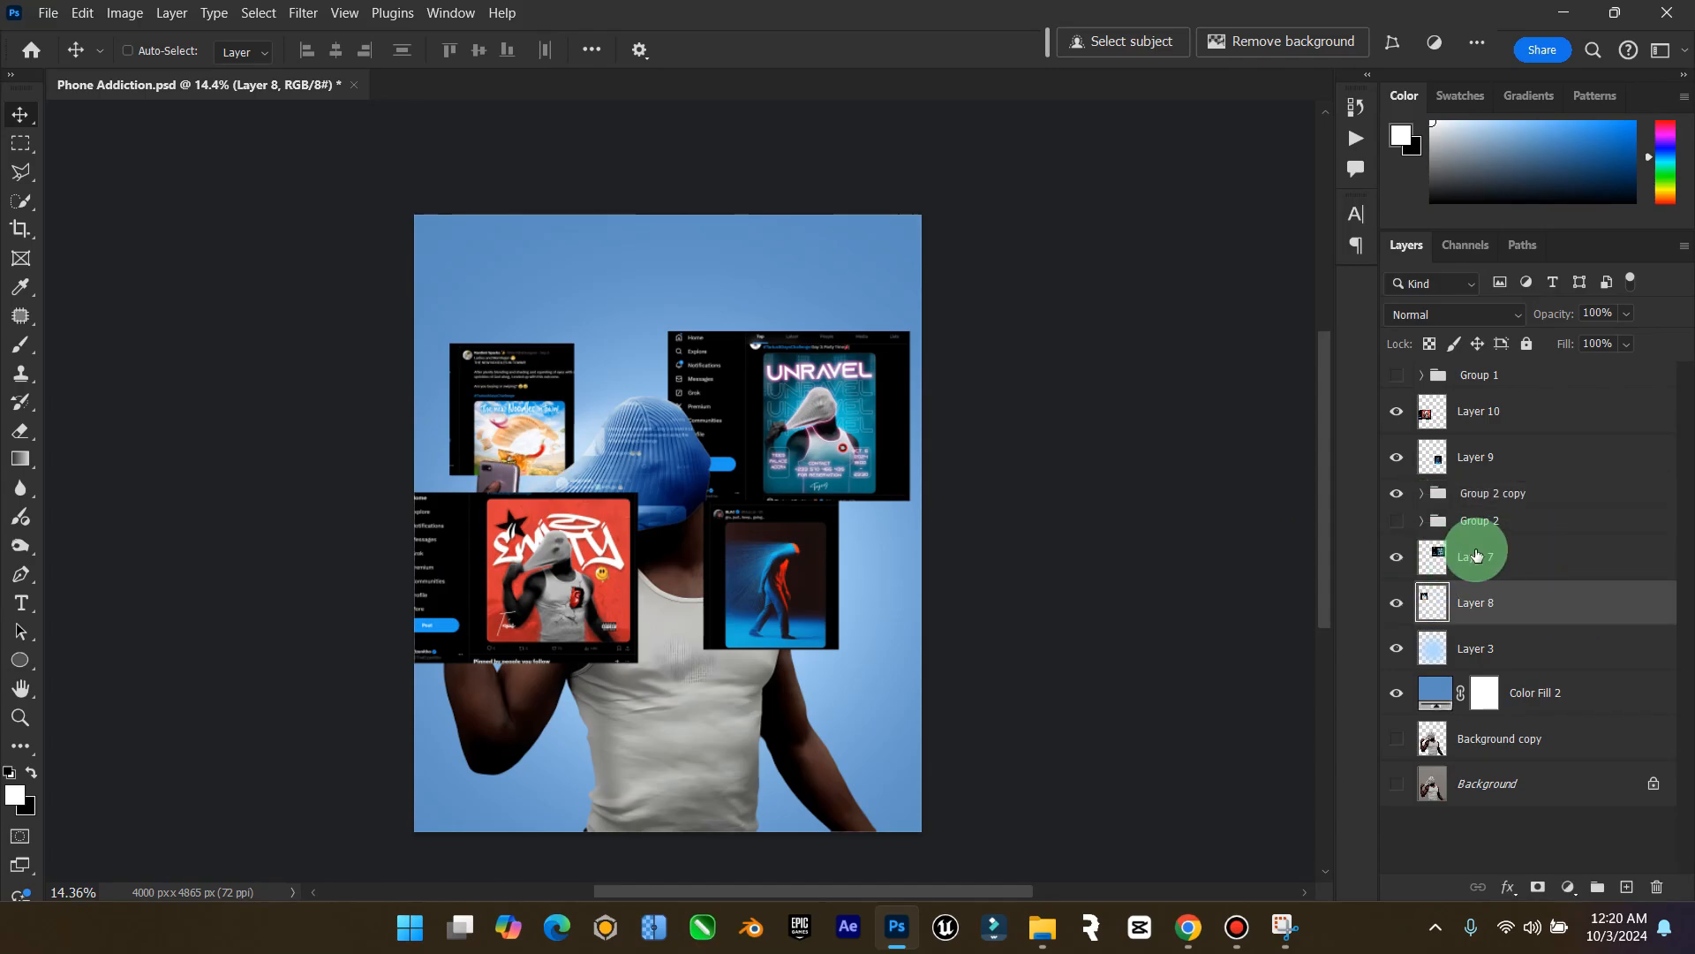
Move the walking-figure screenshot on Layer 9 lower over the man's chest and arm
click(1556, 492)
click(1514, 458)
drag(783, 604, 778, 652)
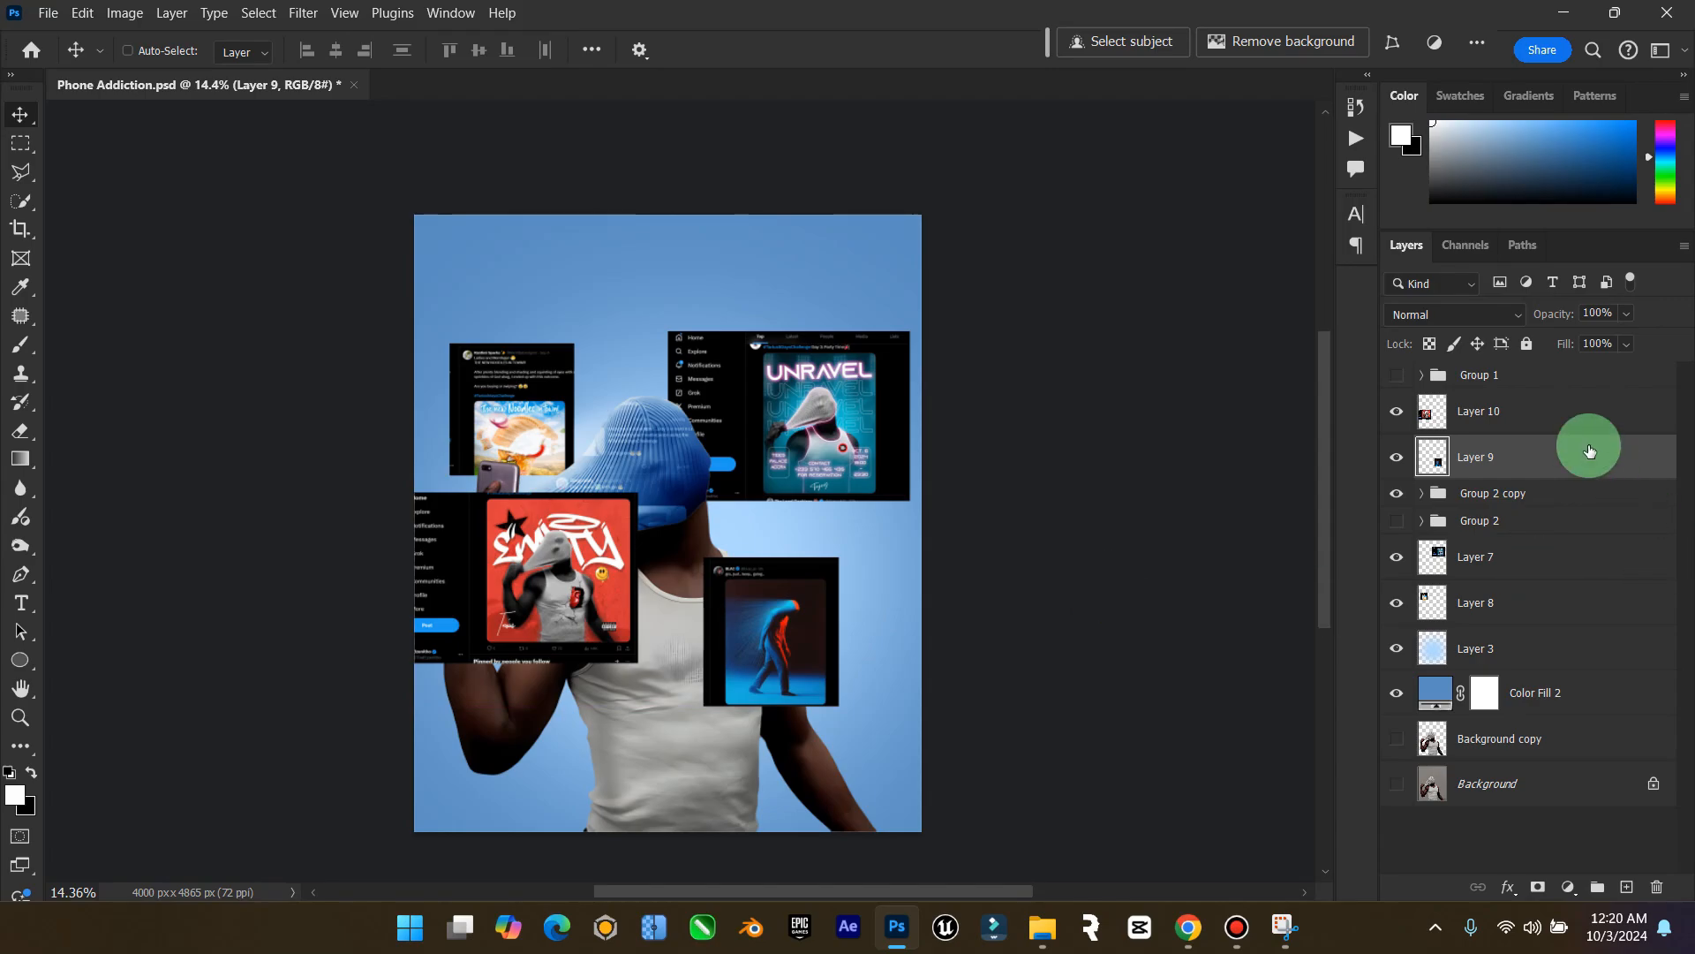
Apply a Motion Blur to the red poster screenshot on Layer 10 with an angle of 37° and a distance of 44 pixels
click(1506, 412)
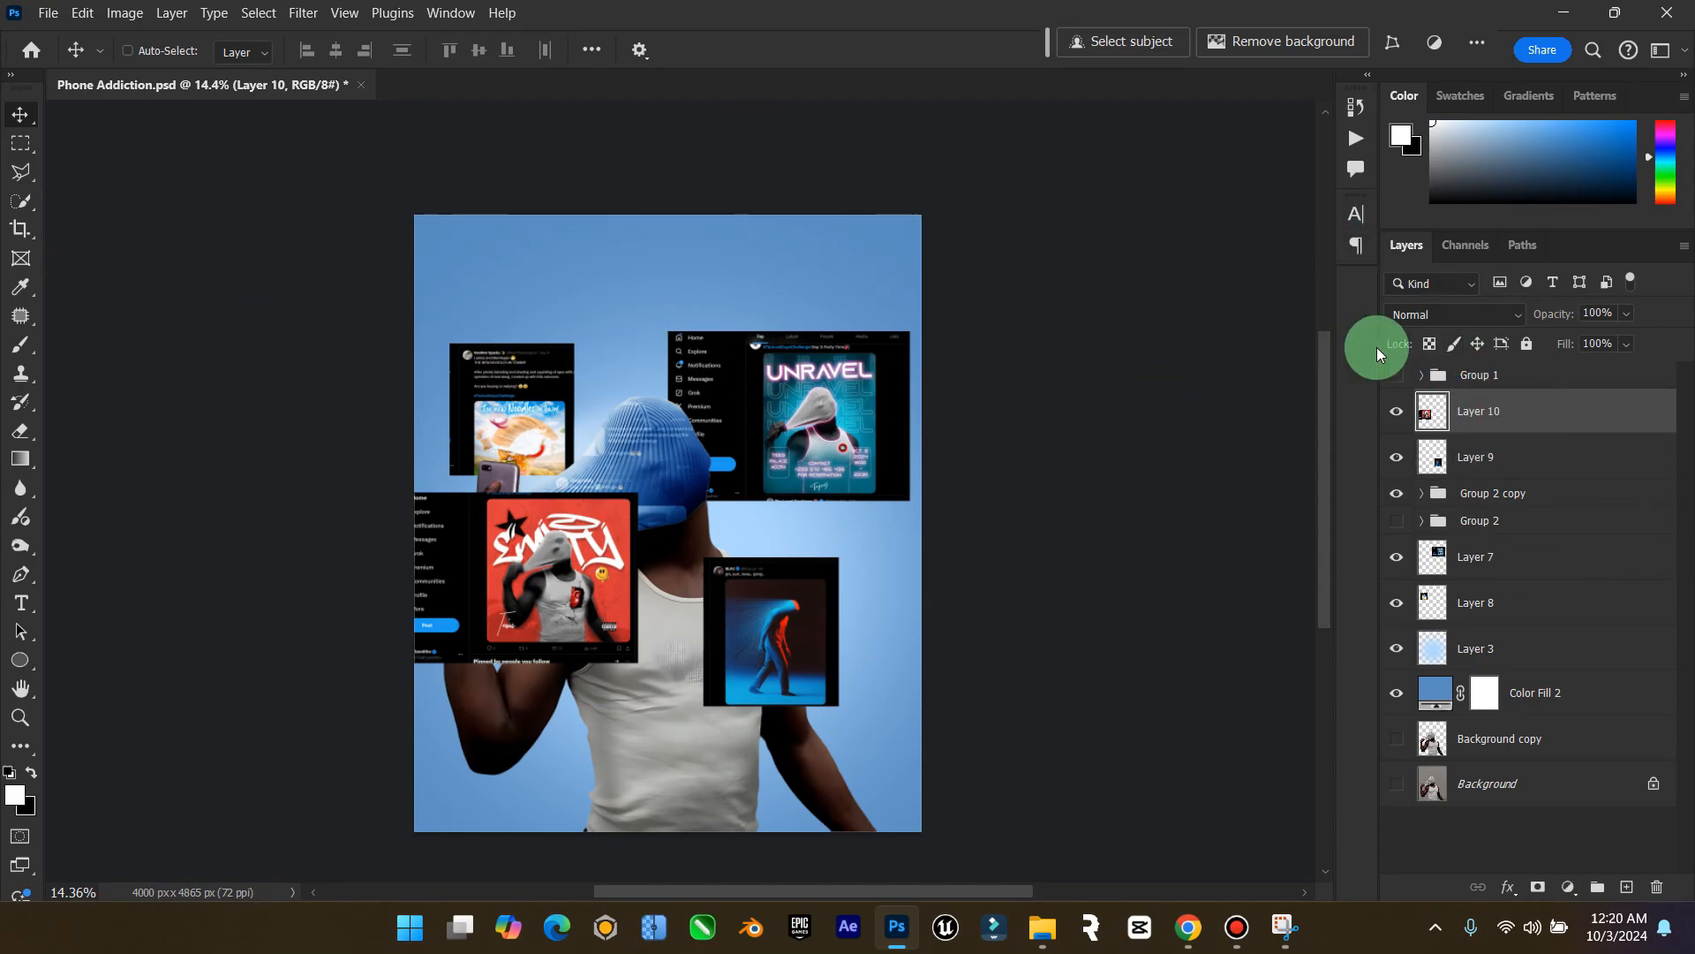
click(296, 14)
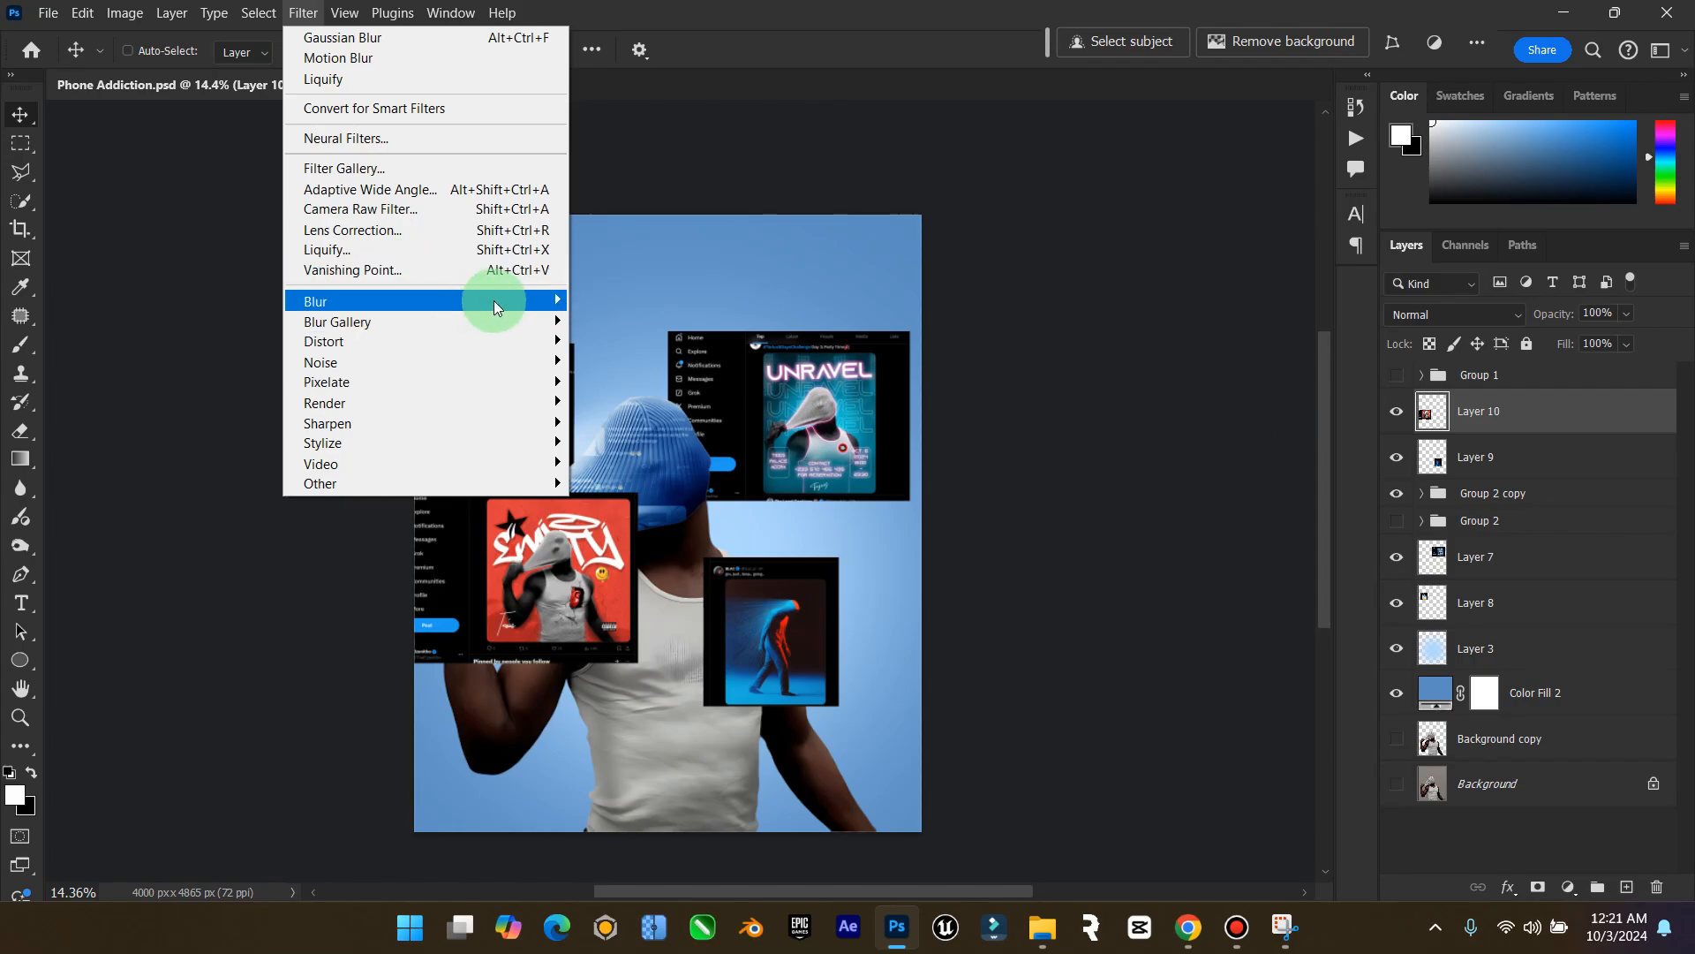
mouse_move(495, 301)
click(623, 422)
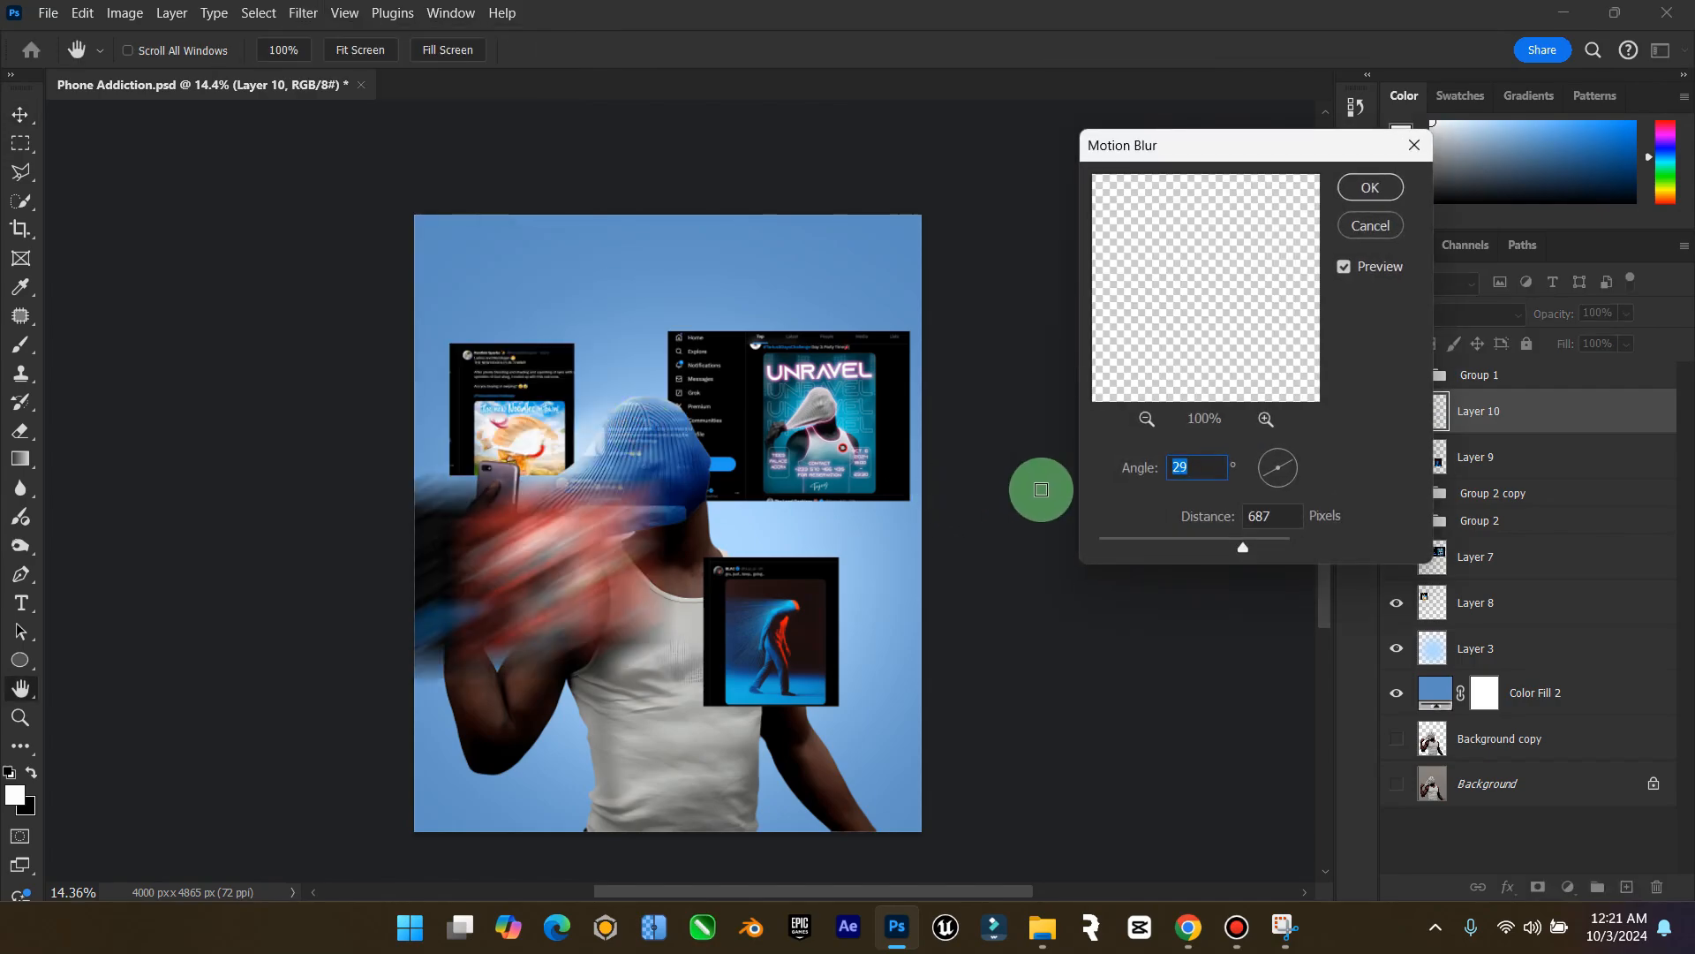
mouse_move(1154, 542)
mouse_down()
mouse_move(1136, 541)
mouse_move(1158, 543)
mouse_up()
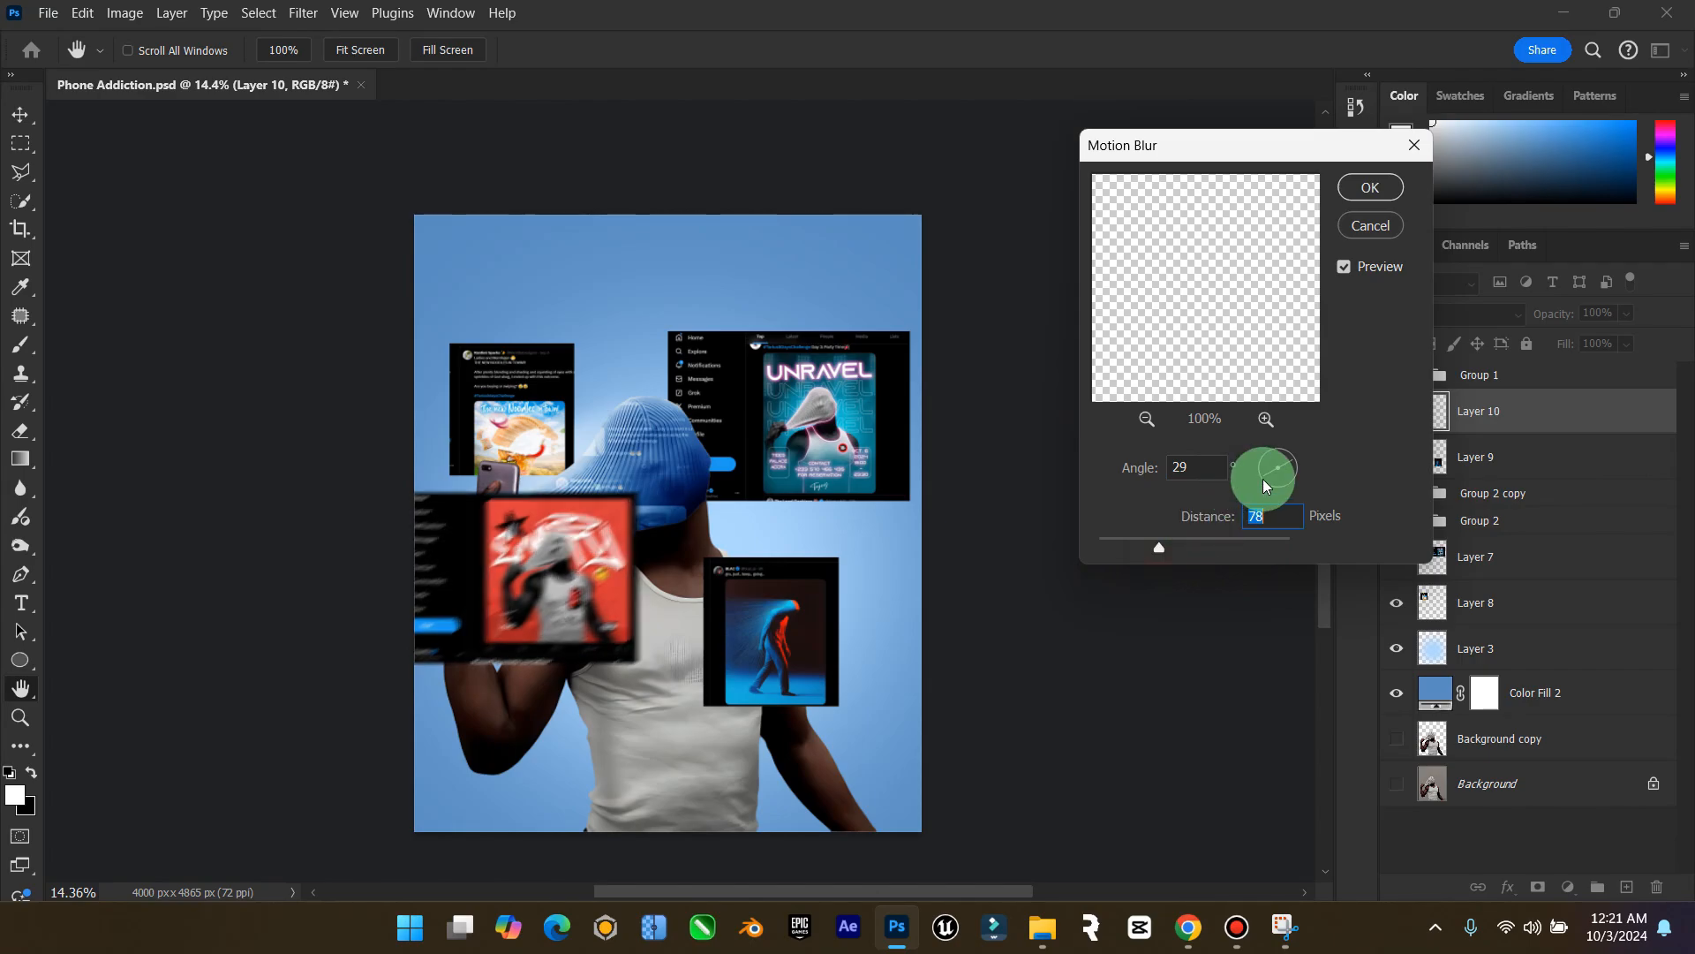
drag(1271, 479, 1284, 463)
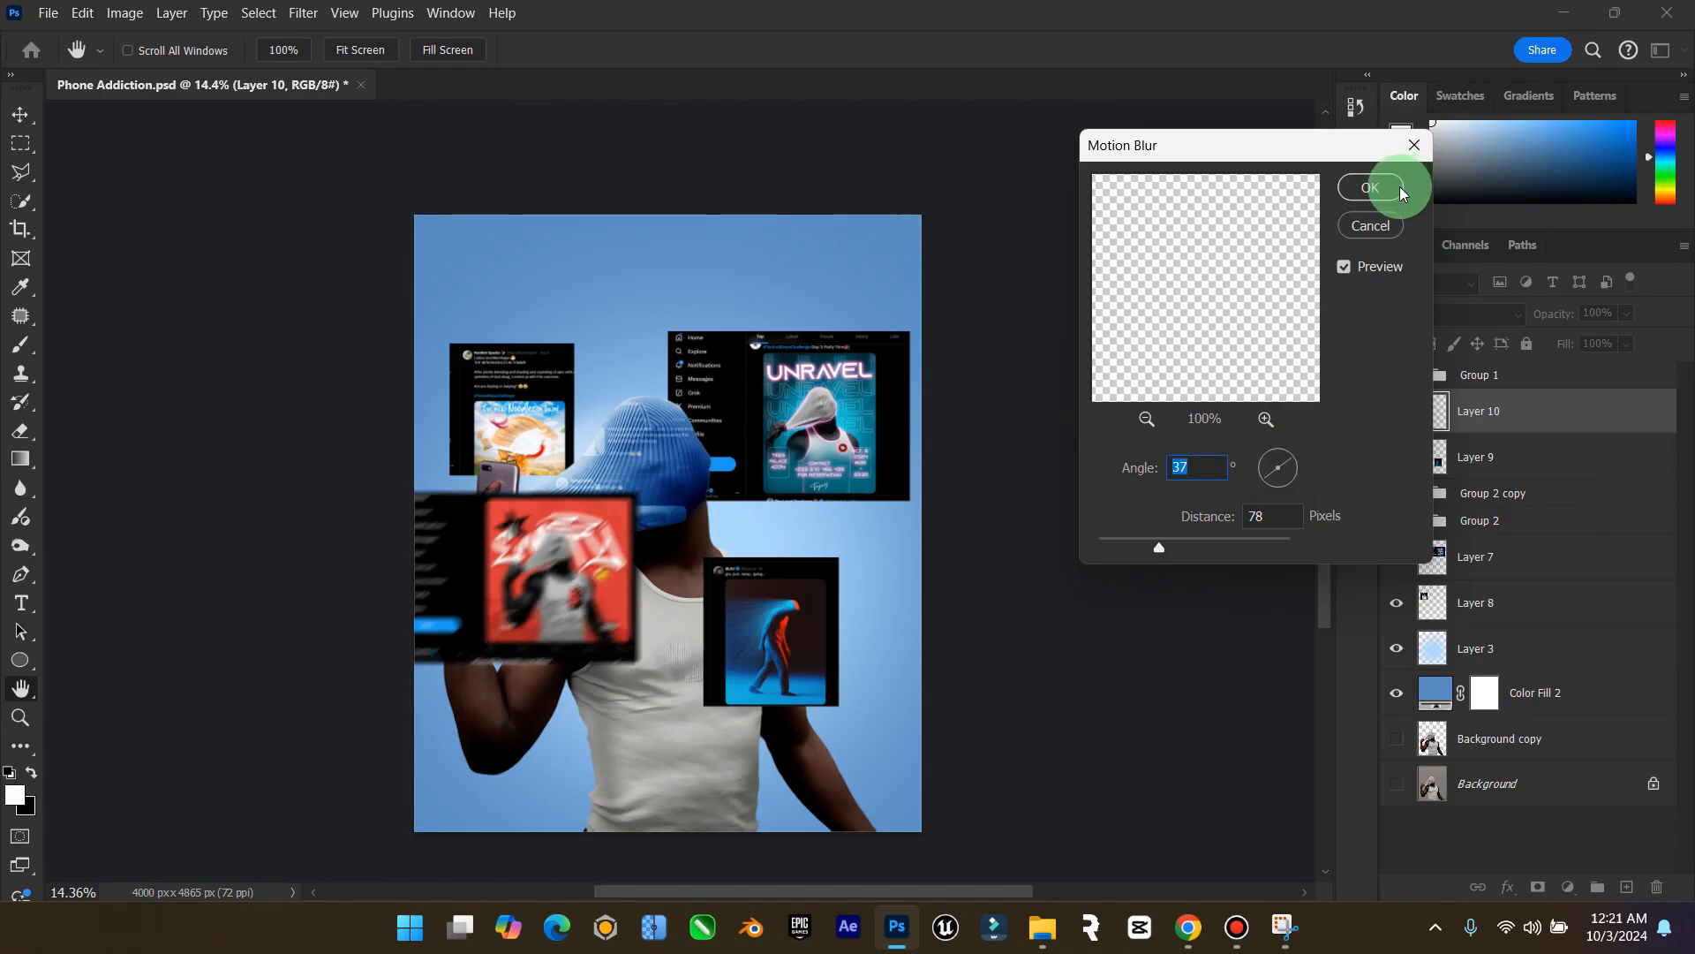
drag(1157, 544, 1144, 547)
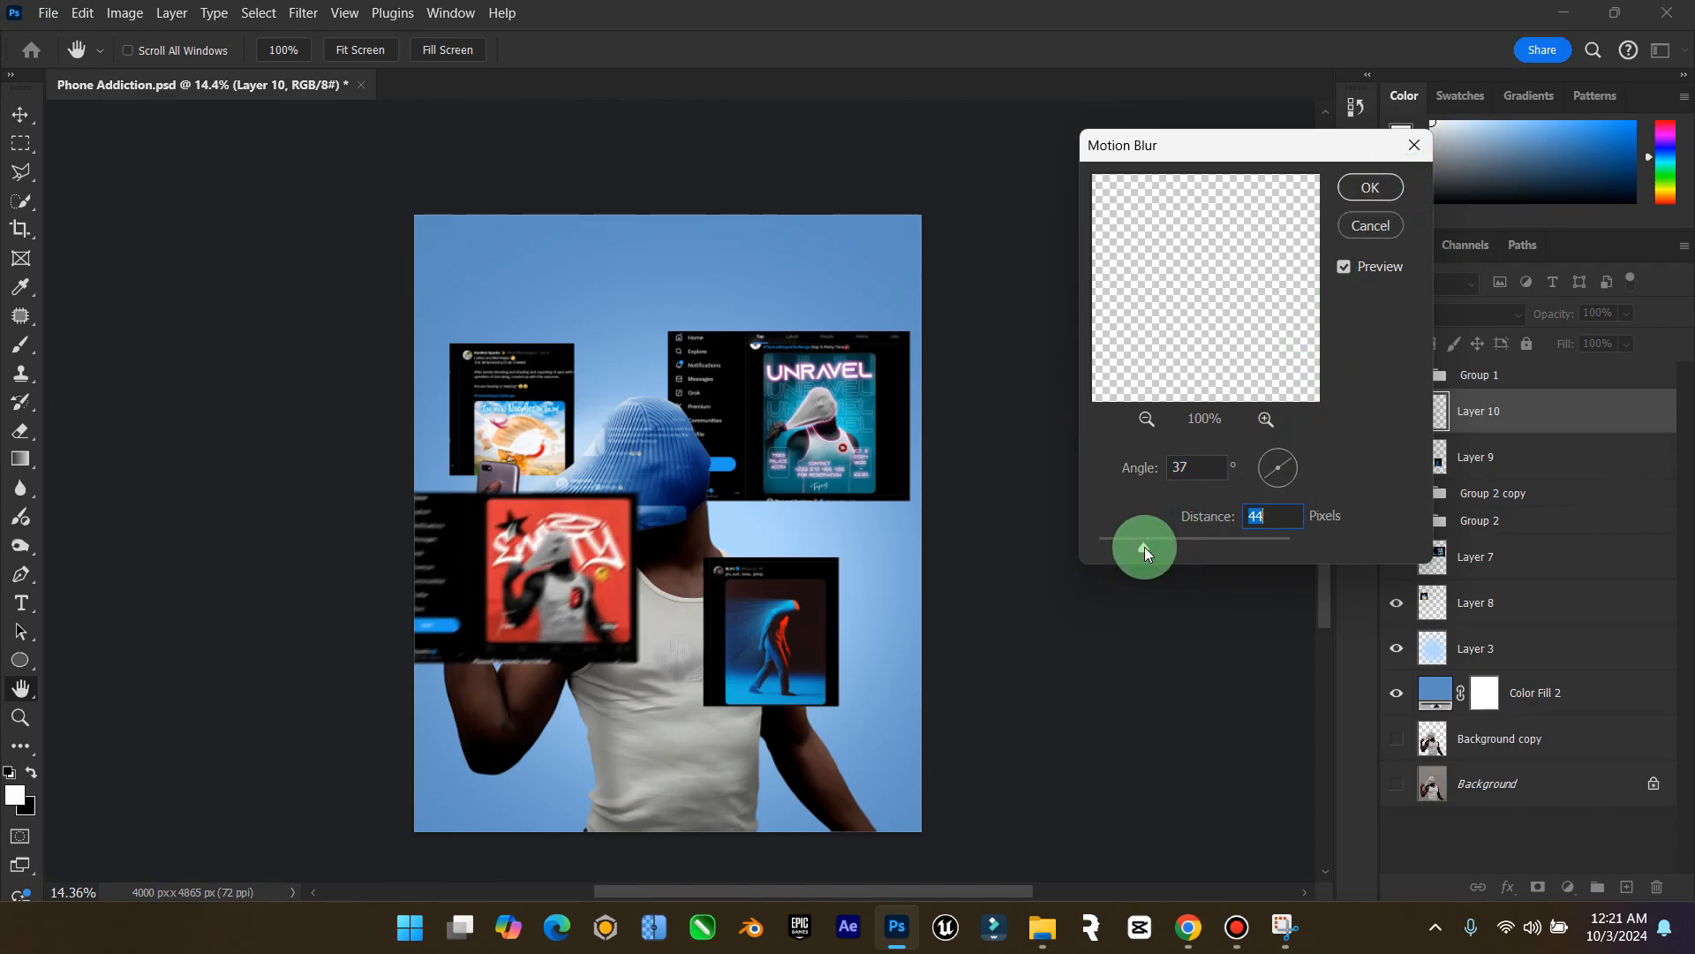
click(1370, 187)
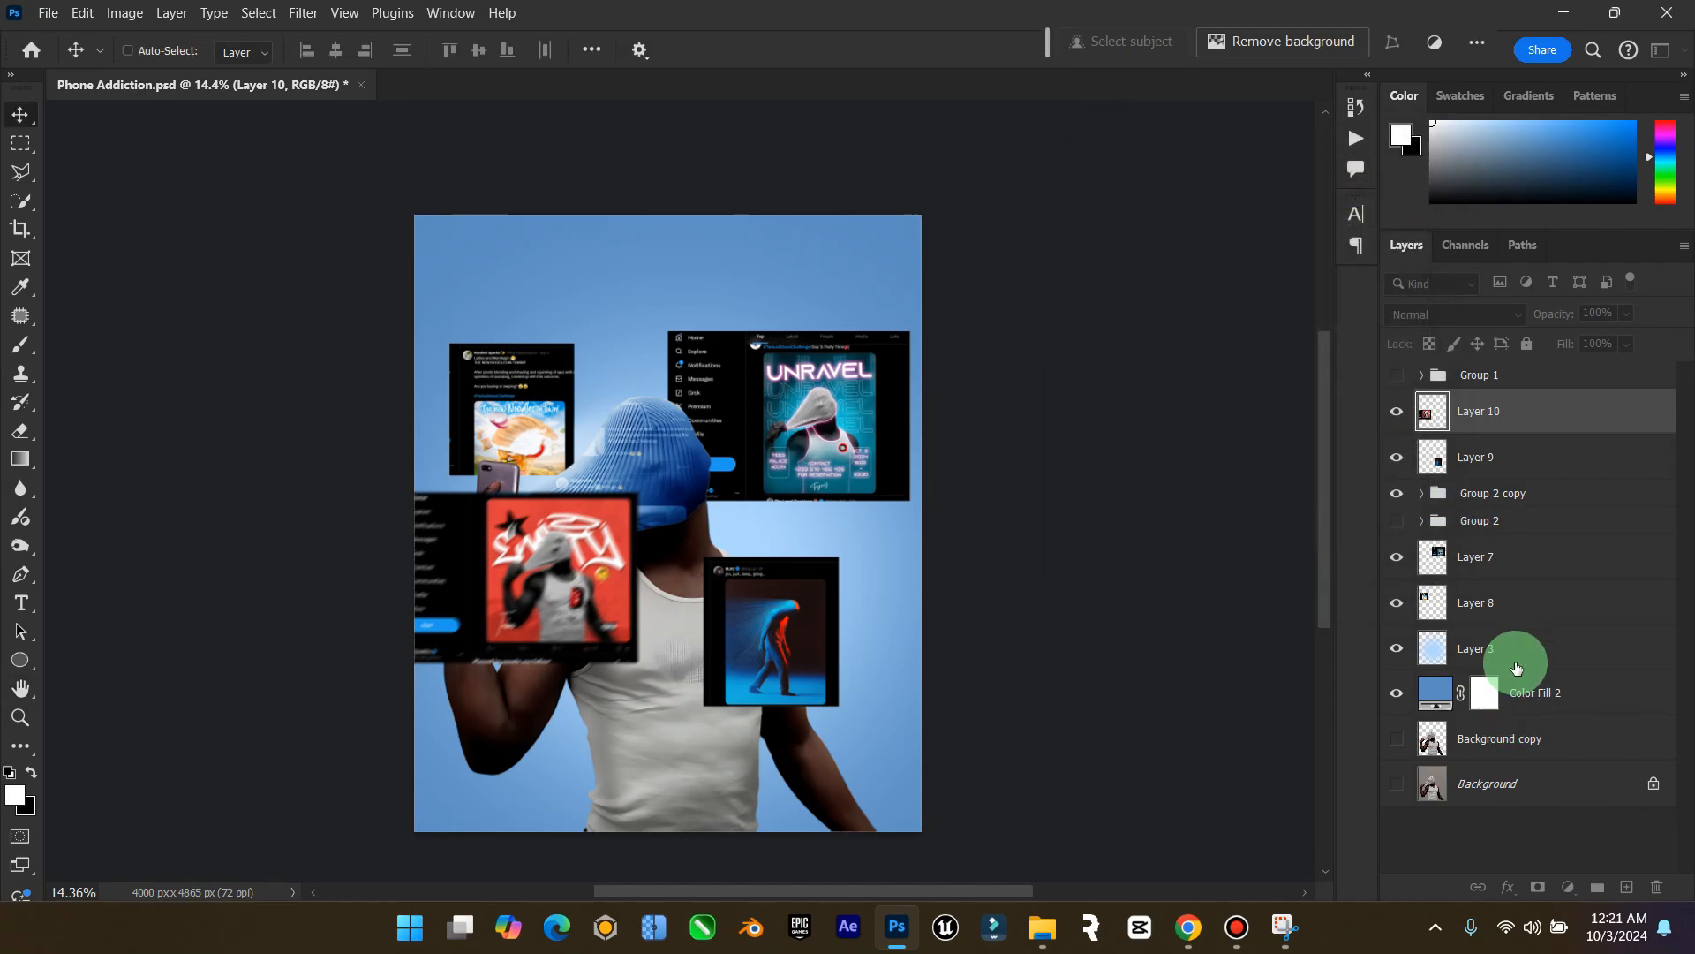
Repeat the same Motion Blur on the other three screenshots, Layer 9, Layer 7 and Layer 8
click(1526, 465)
click(304, 12)
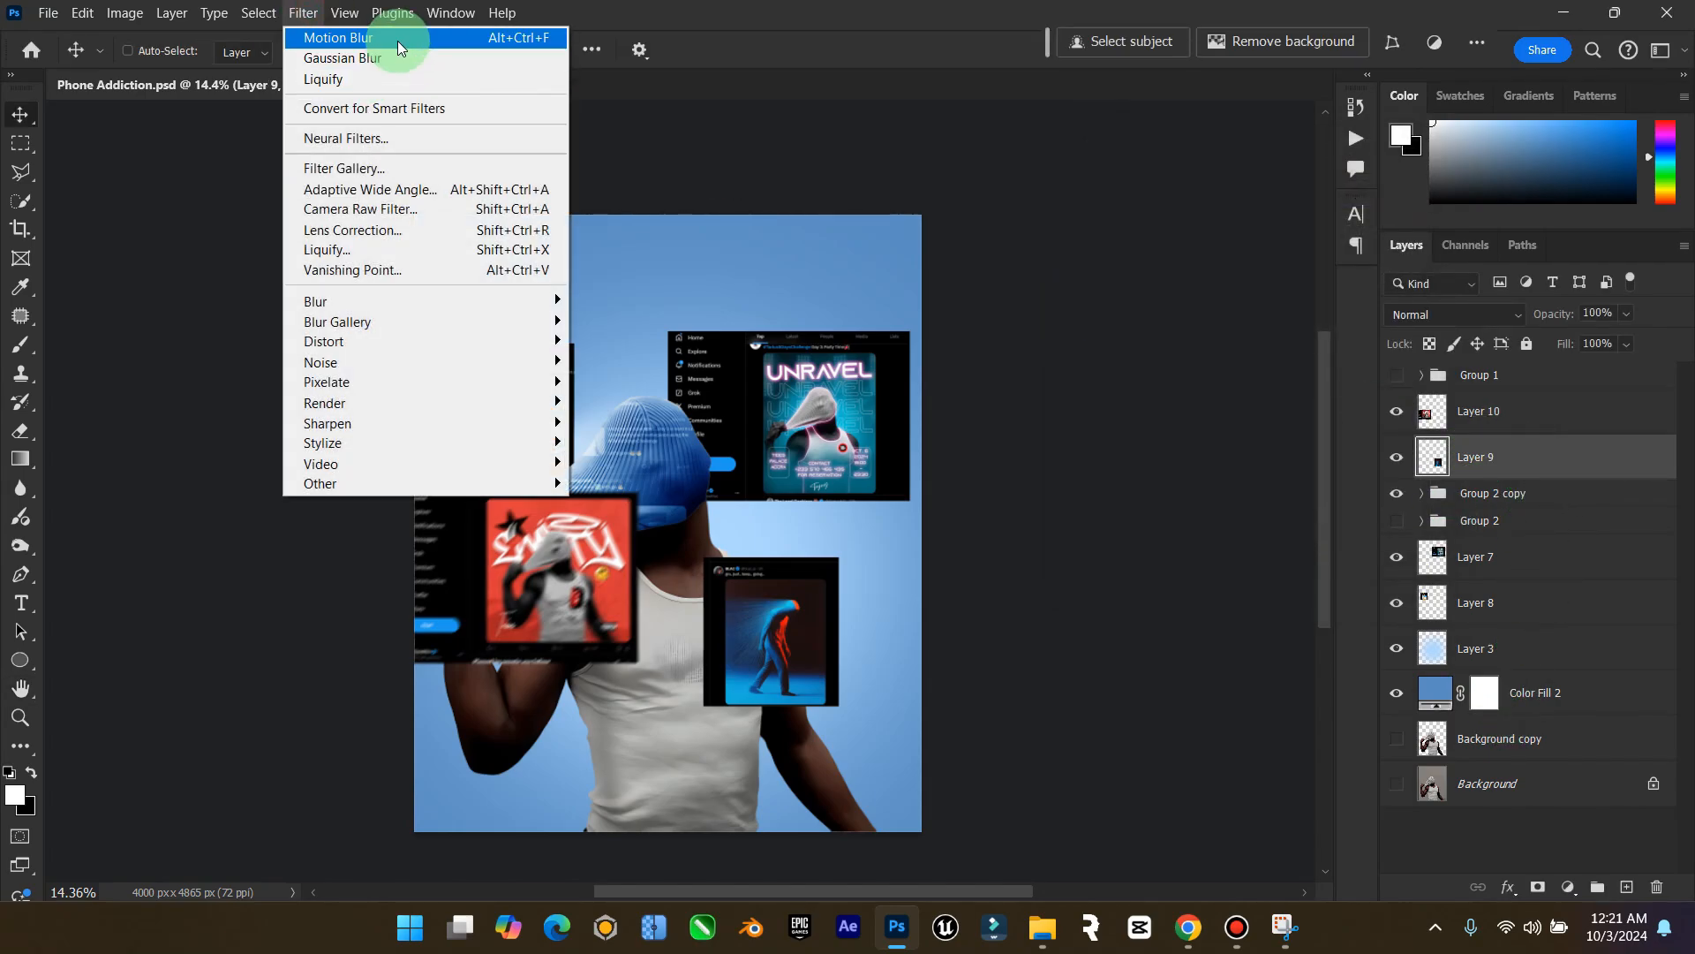
click(362, 37)
click(1466, 548)
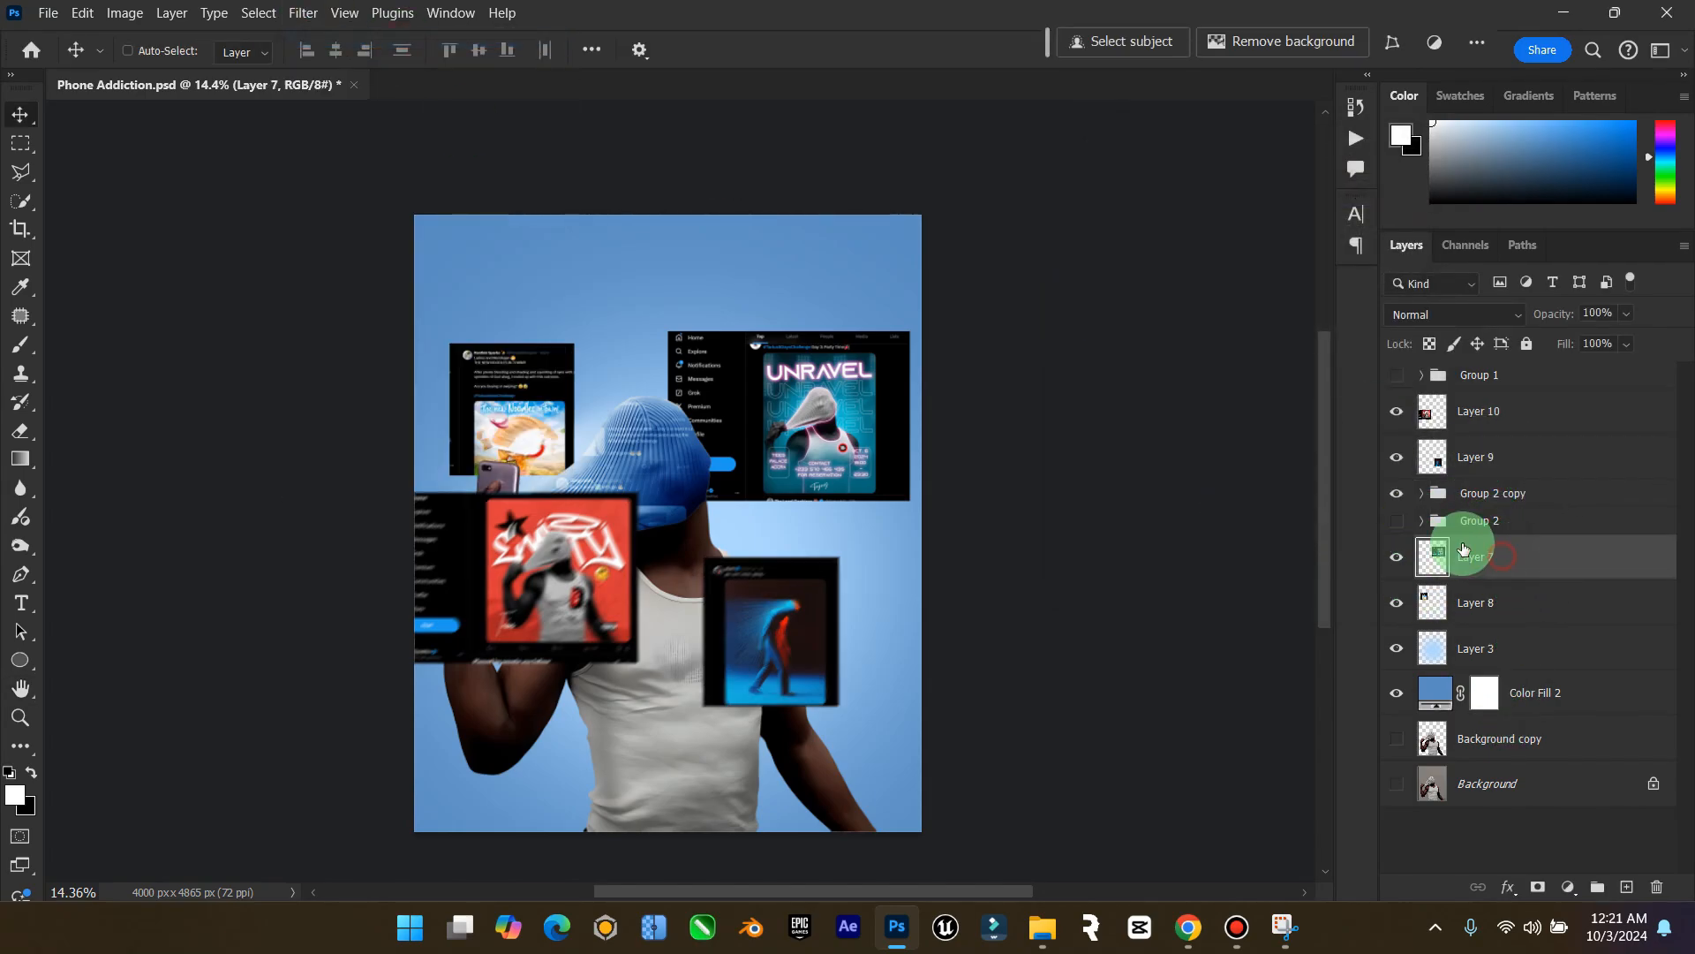
click(316, 12)
click(357, 36)
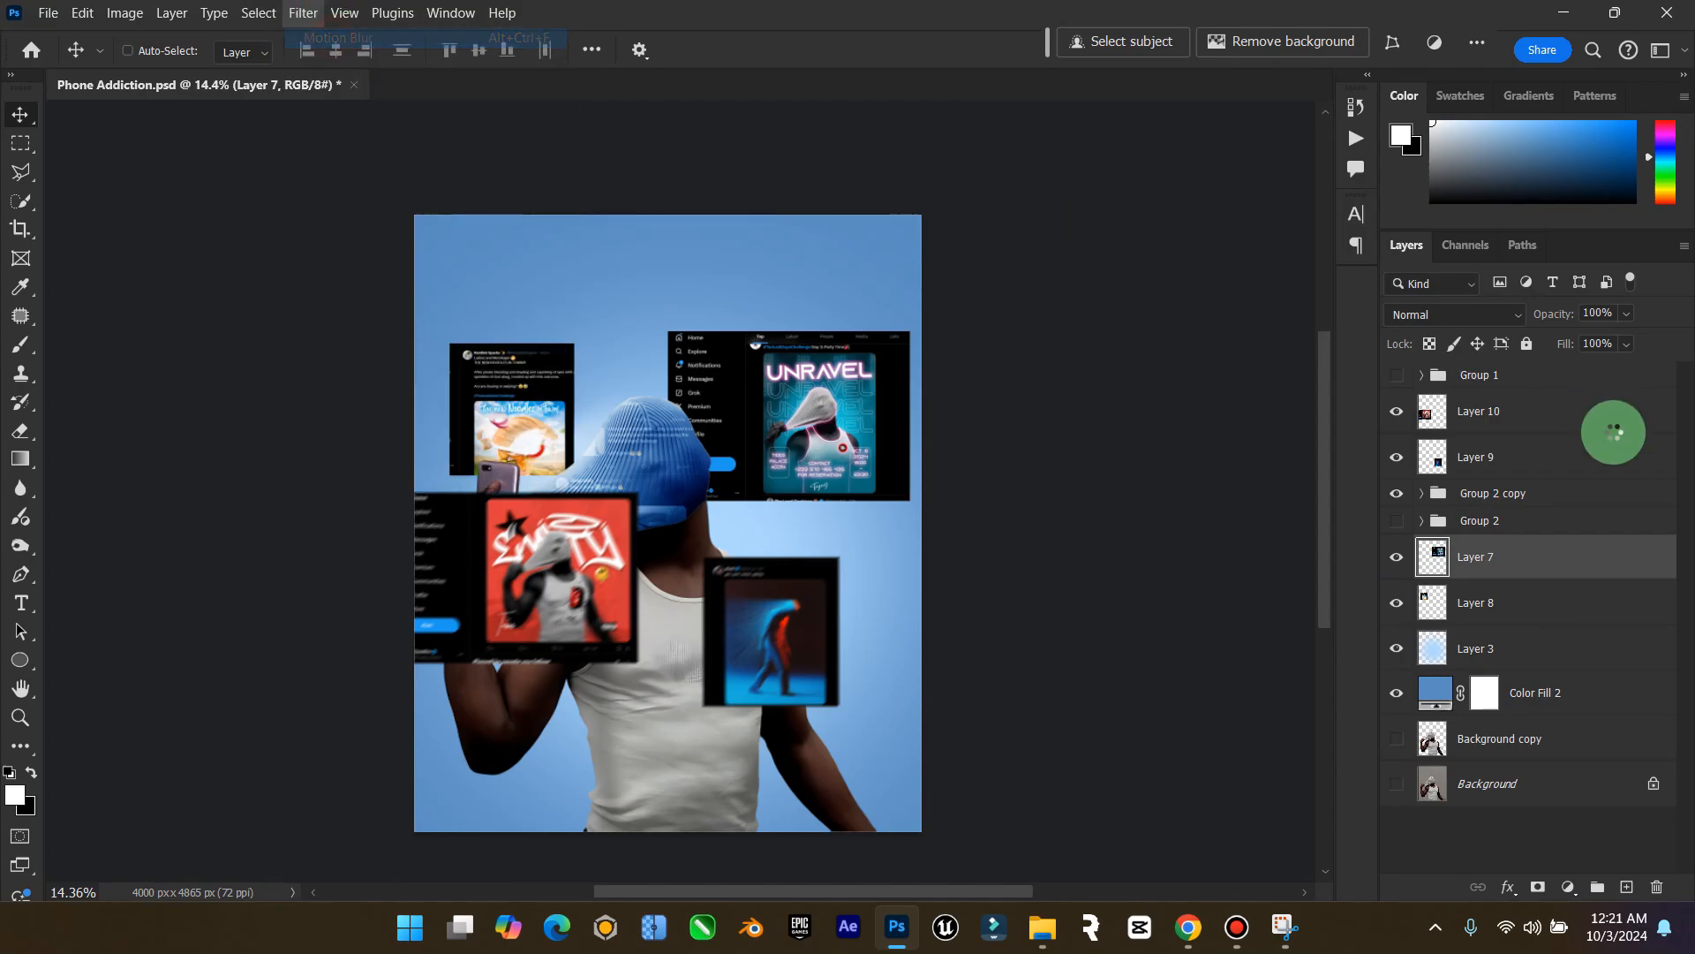
click(1516, 600)
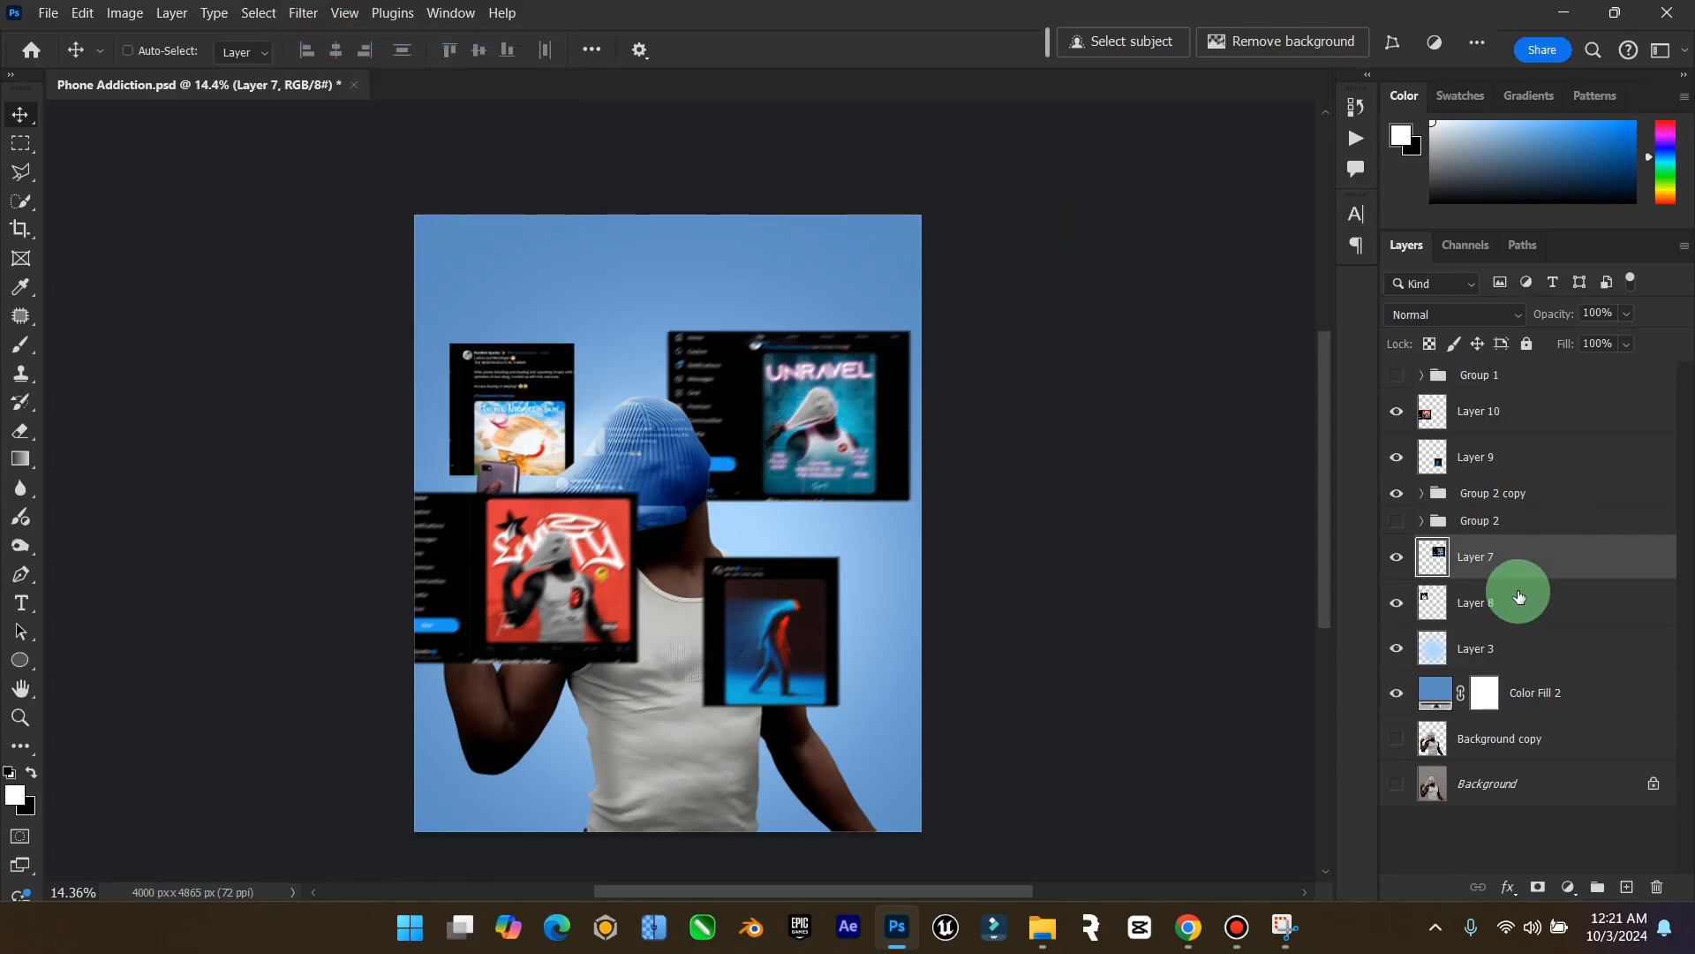
click(284, 12)
click(361, 36)
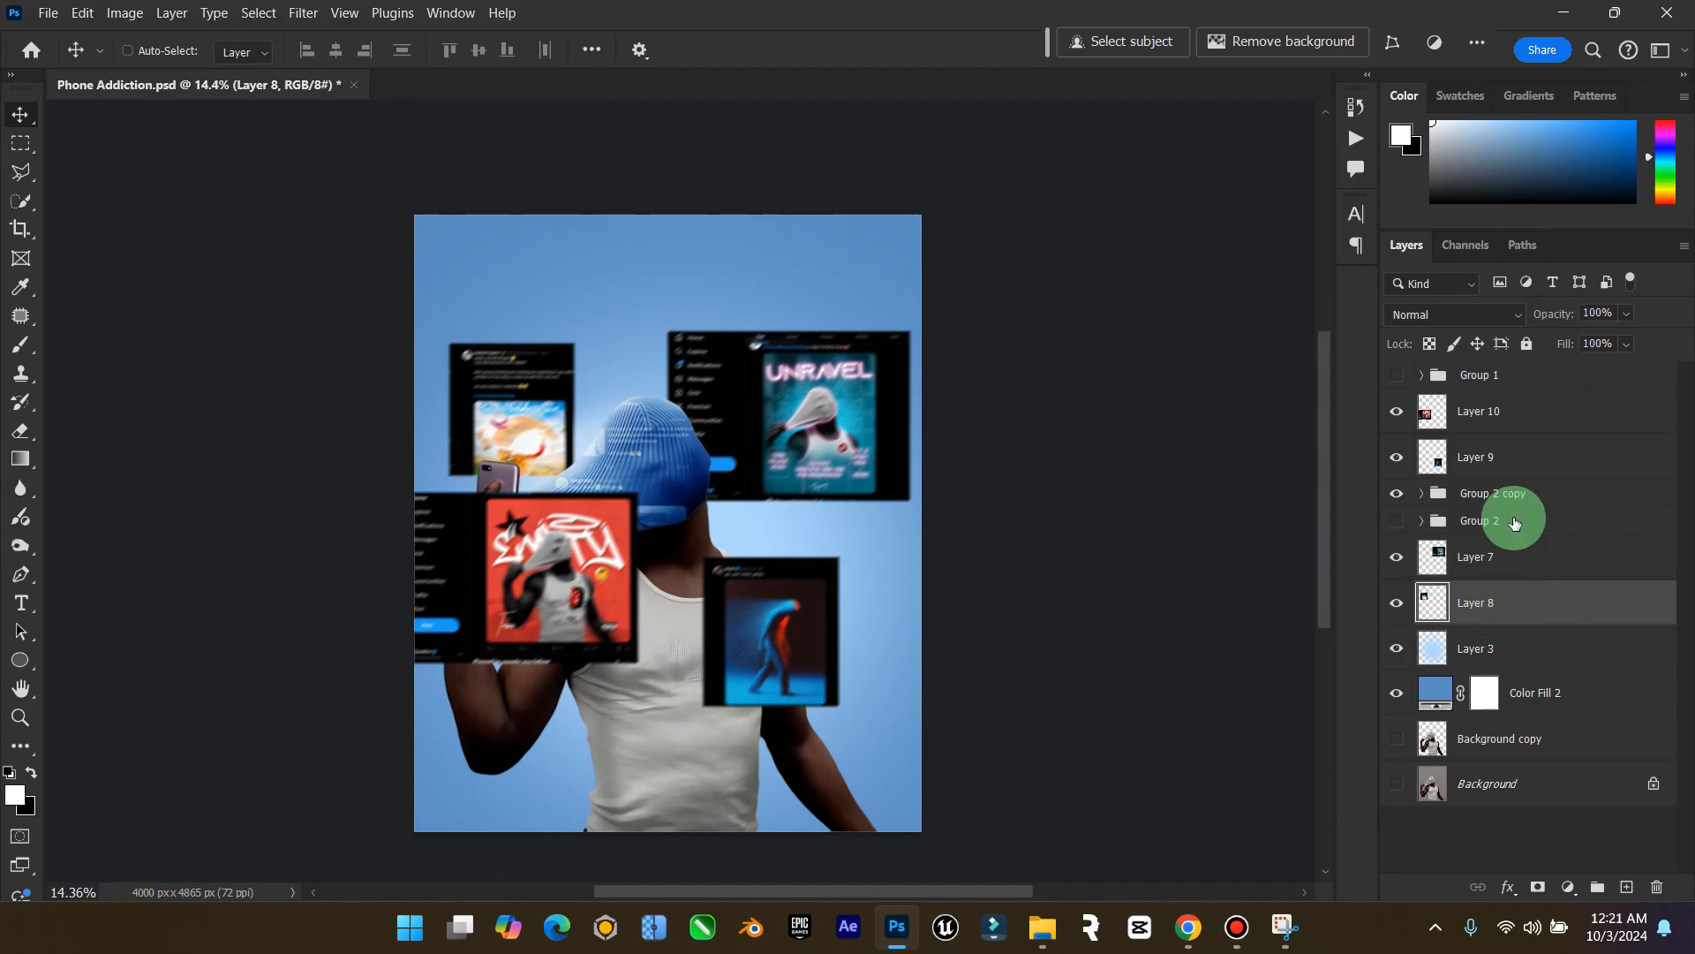
Set the blend mode of all four screenshots, Layers 10, 9, 7 and 8, to Screen
click(1517, 431)
click(1480, 313)
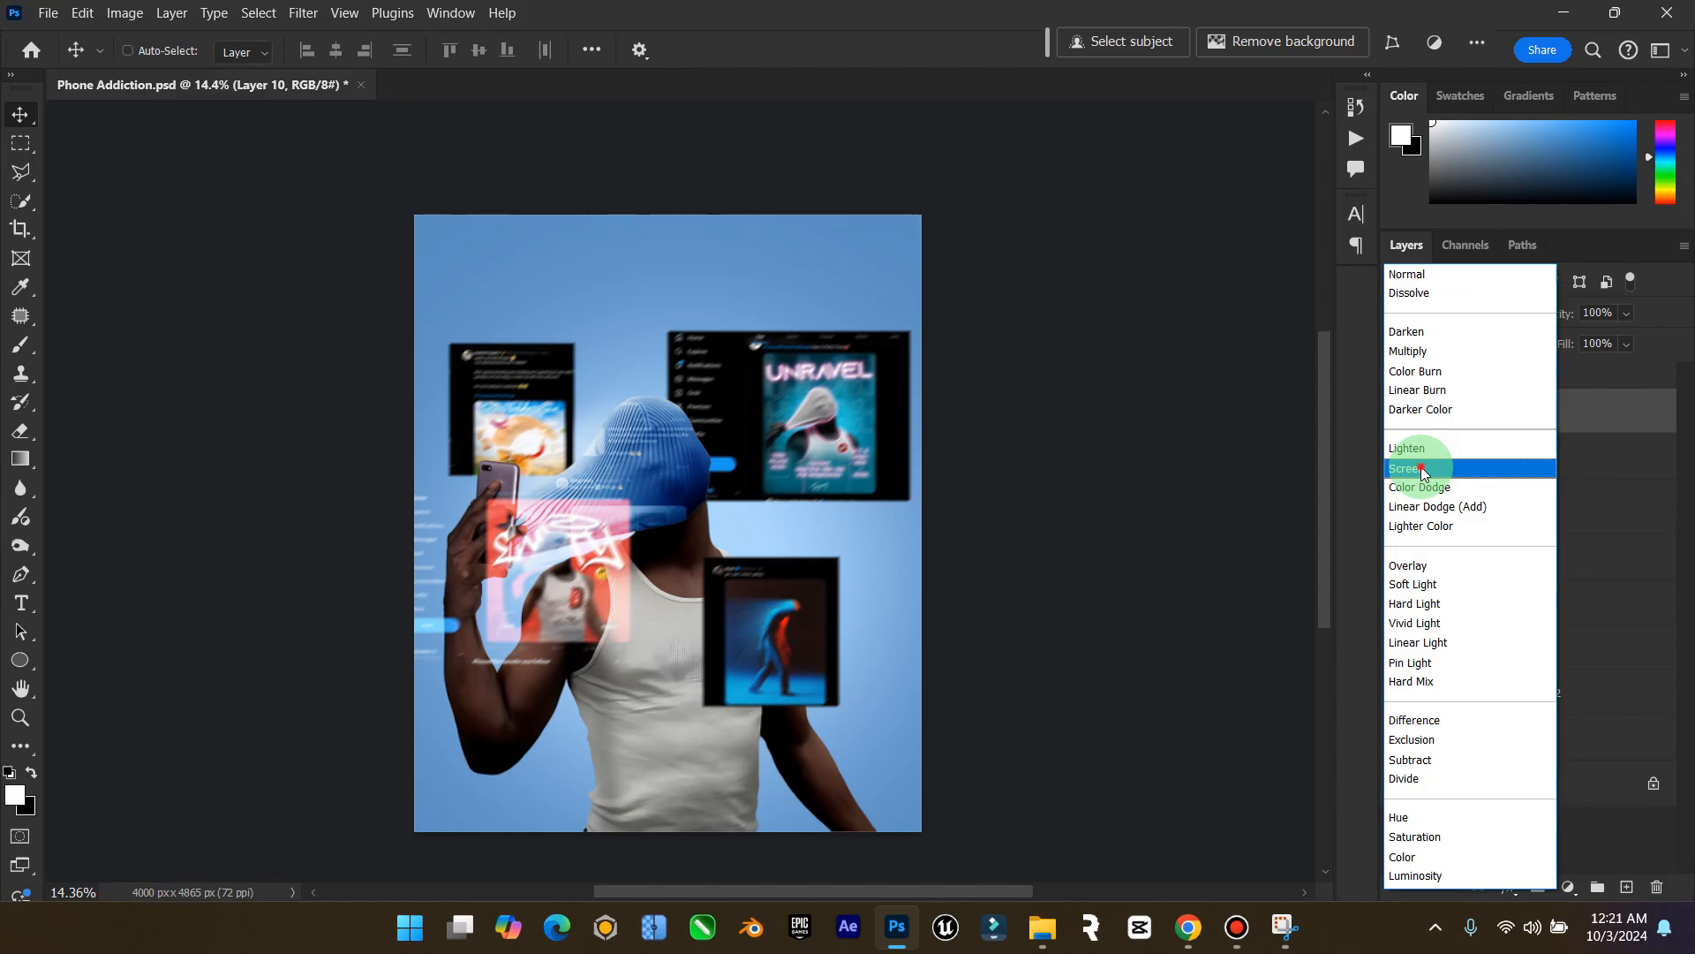
click(1423, 473)
click(1480, 459)
click(1498, 327)
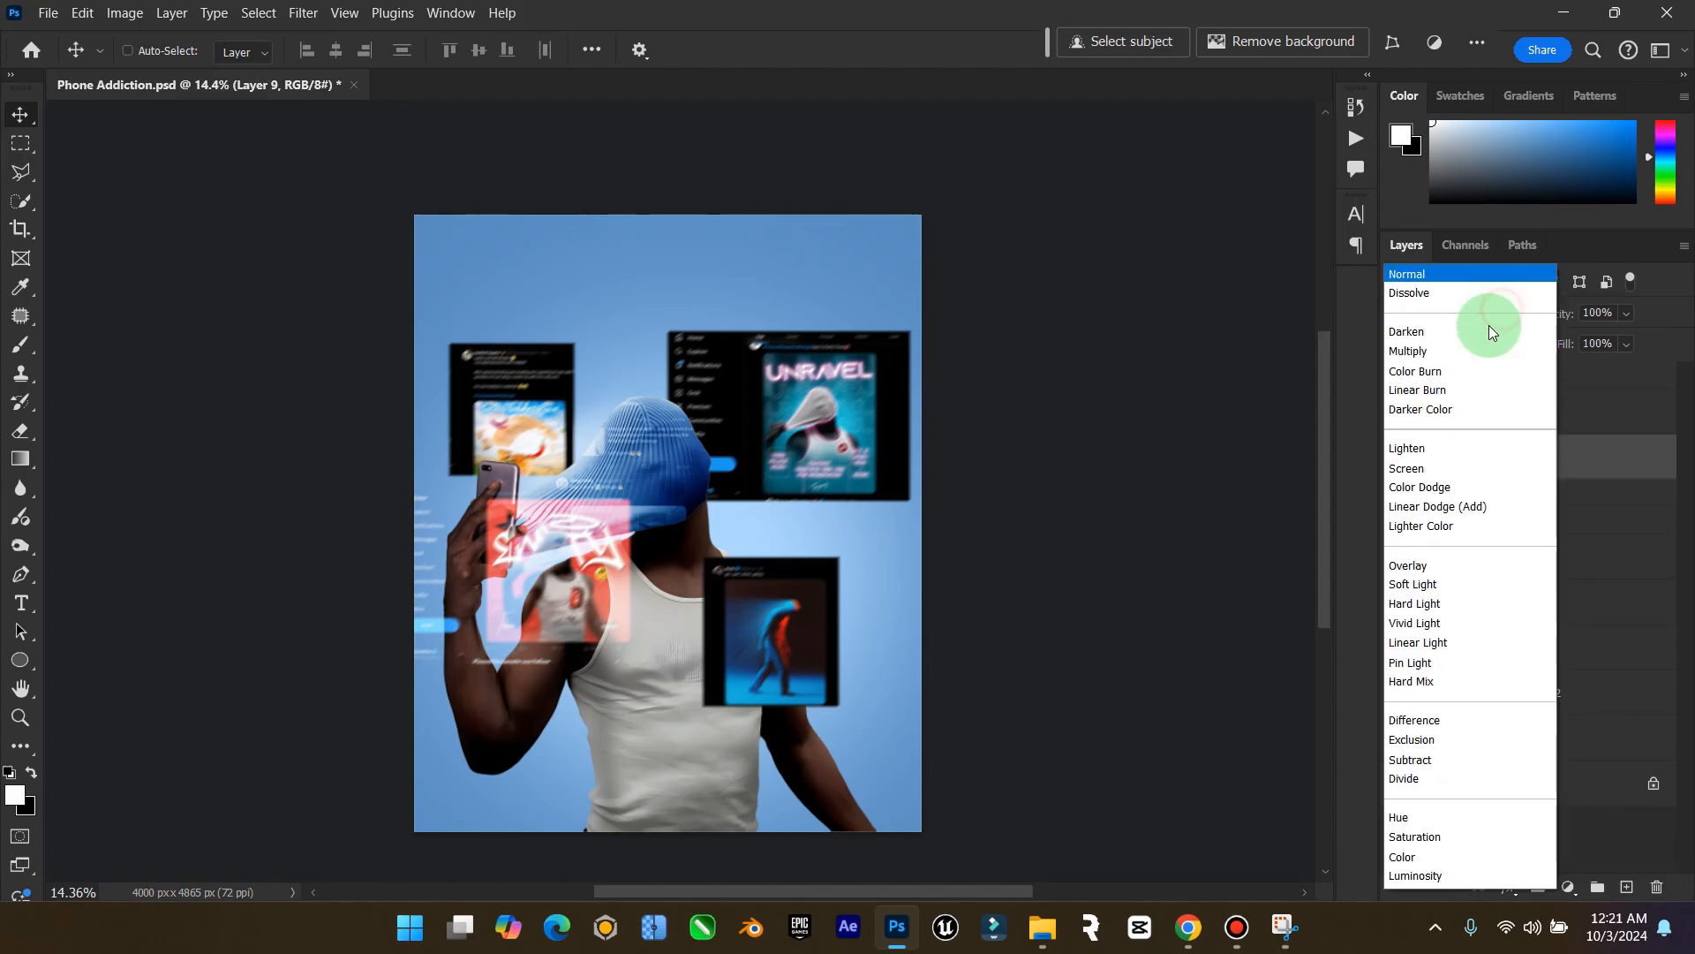
click(1441, 468)
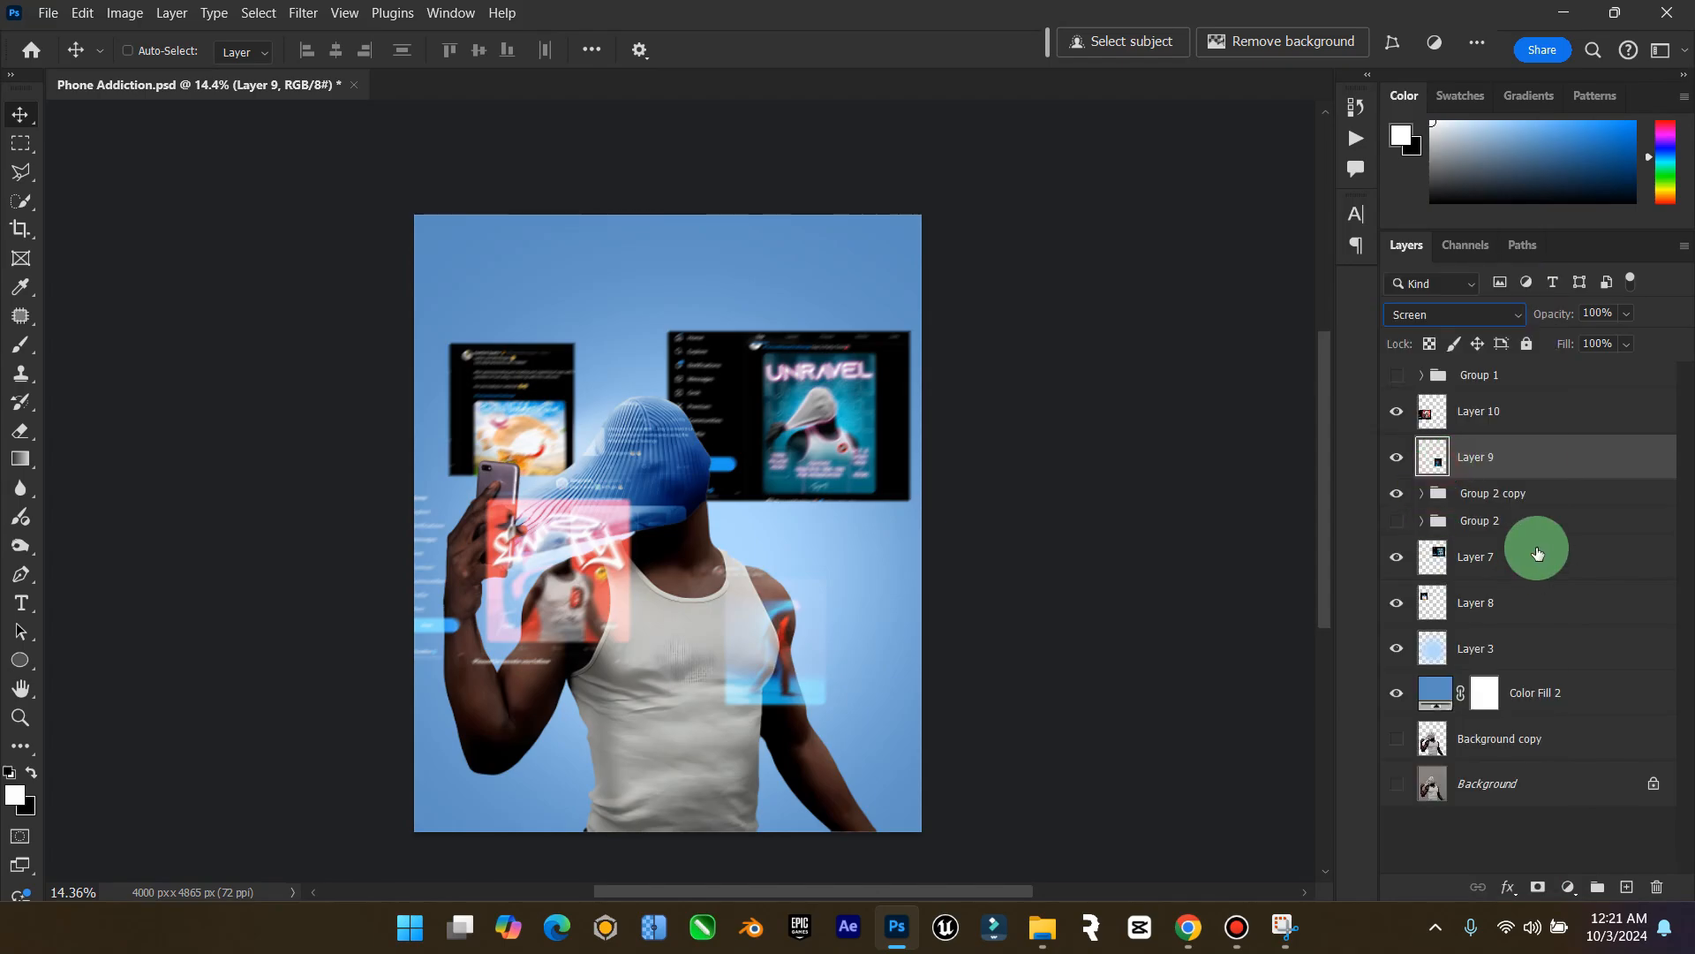
click(1519, 556)
click(1492, 314)
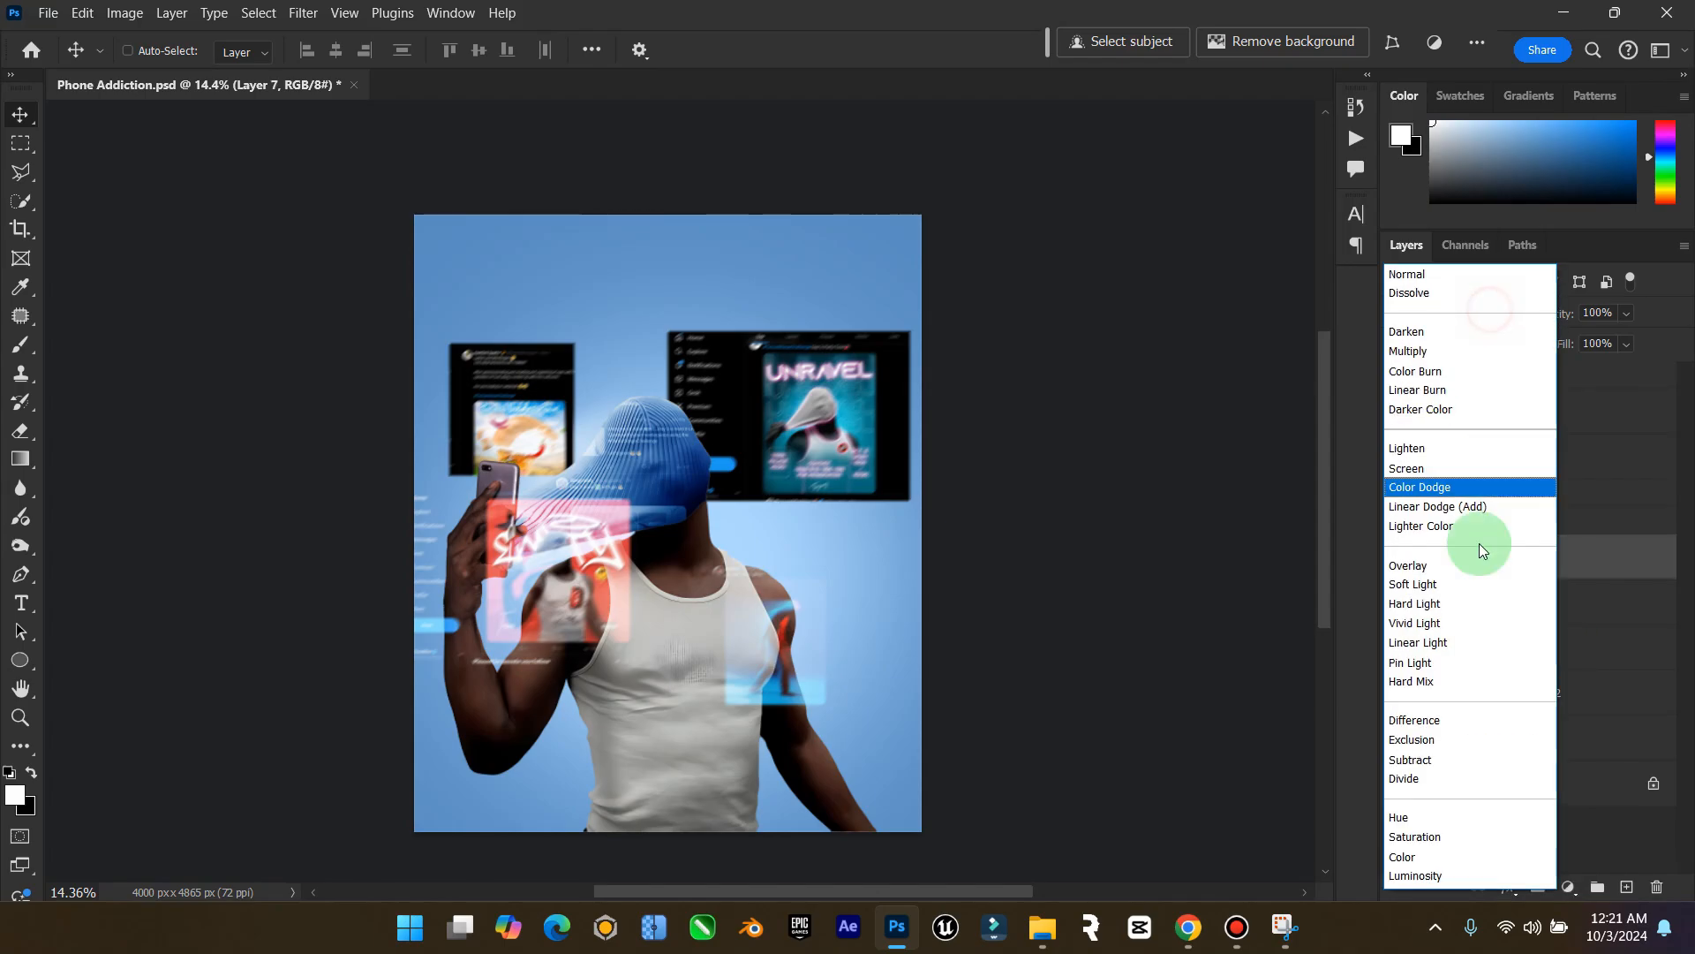
click(1456, 473)
click(1519, 616)
click(1502, 317)
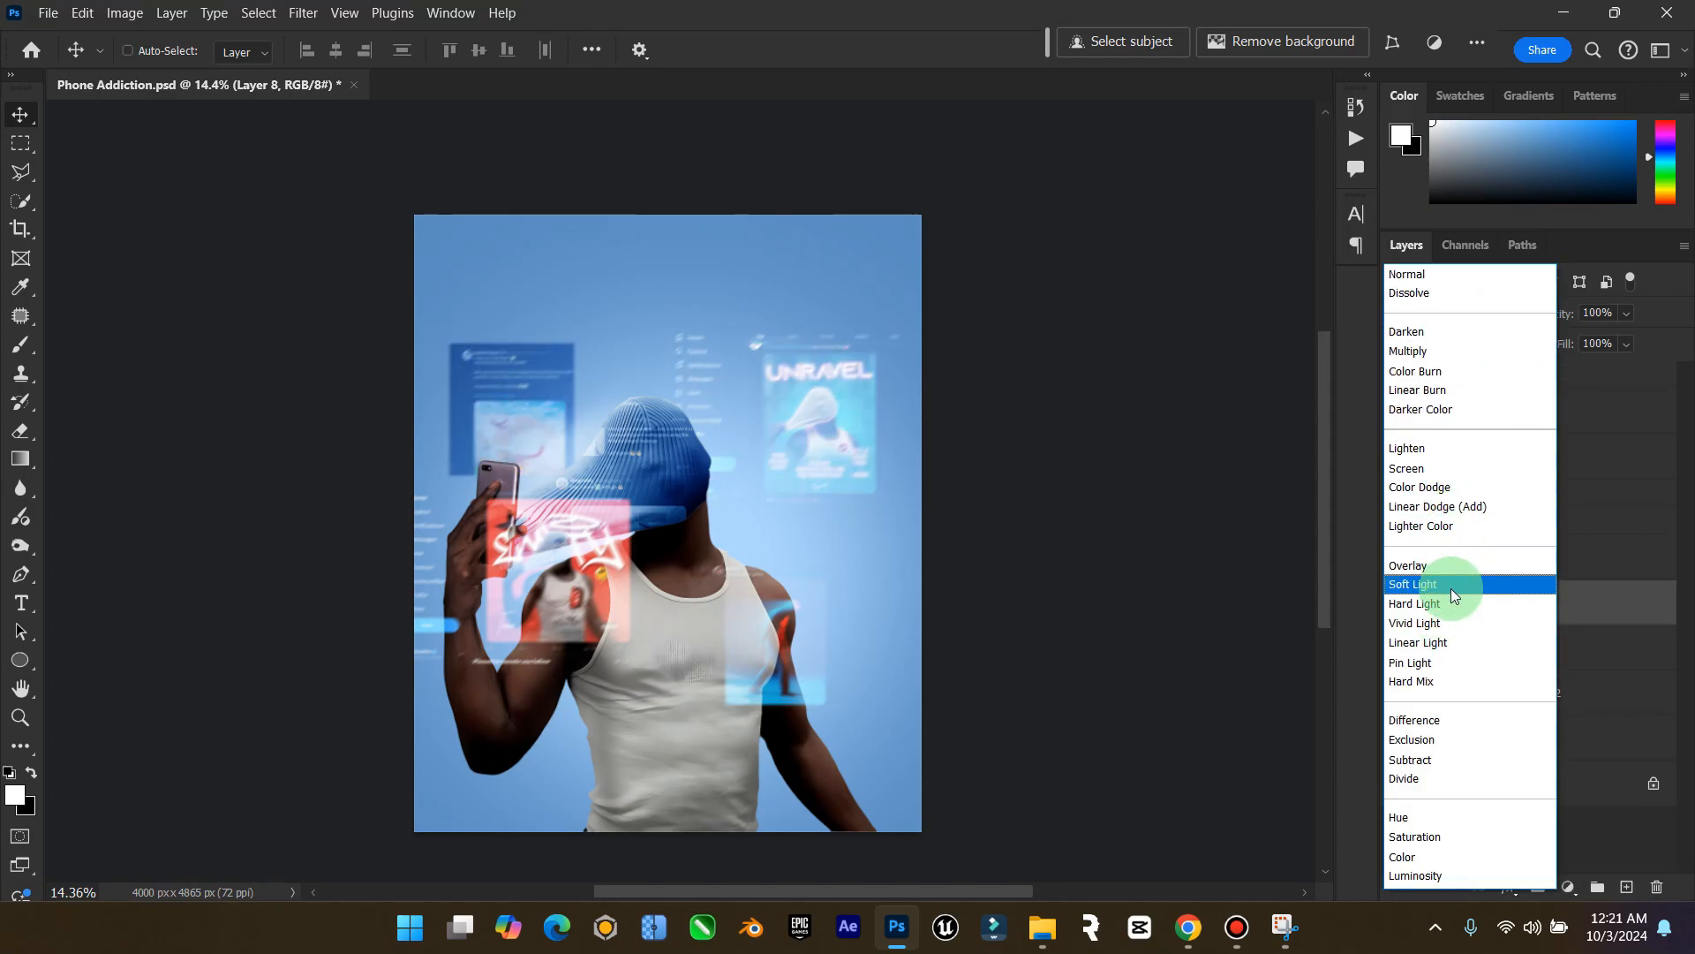
click(1455, 466)
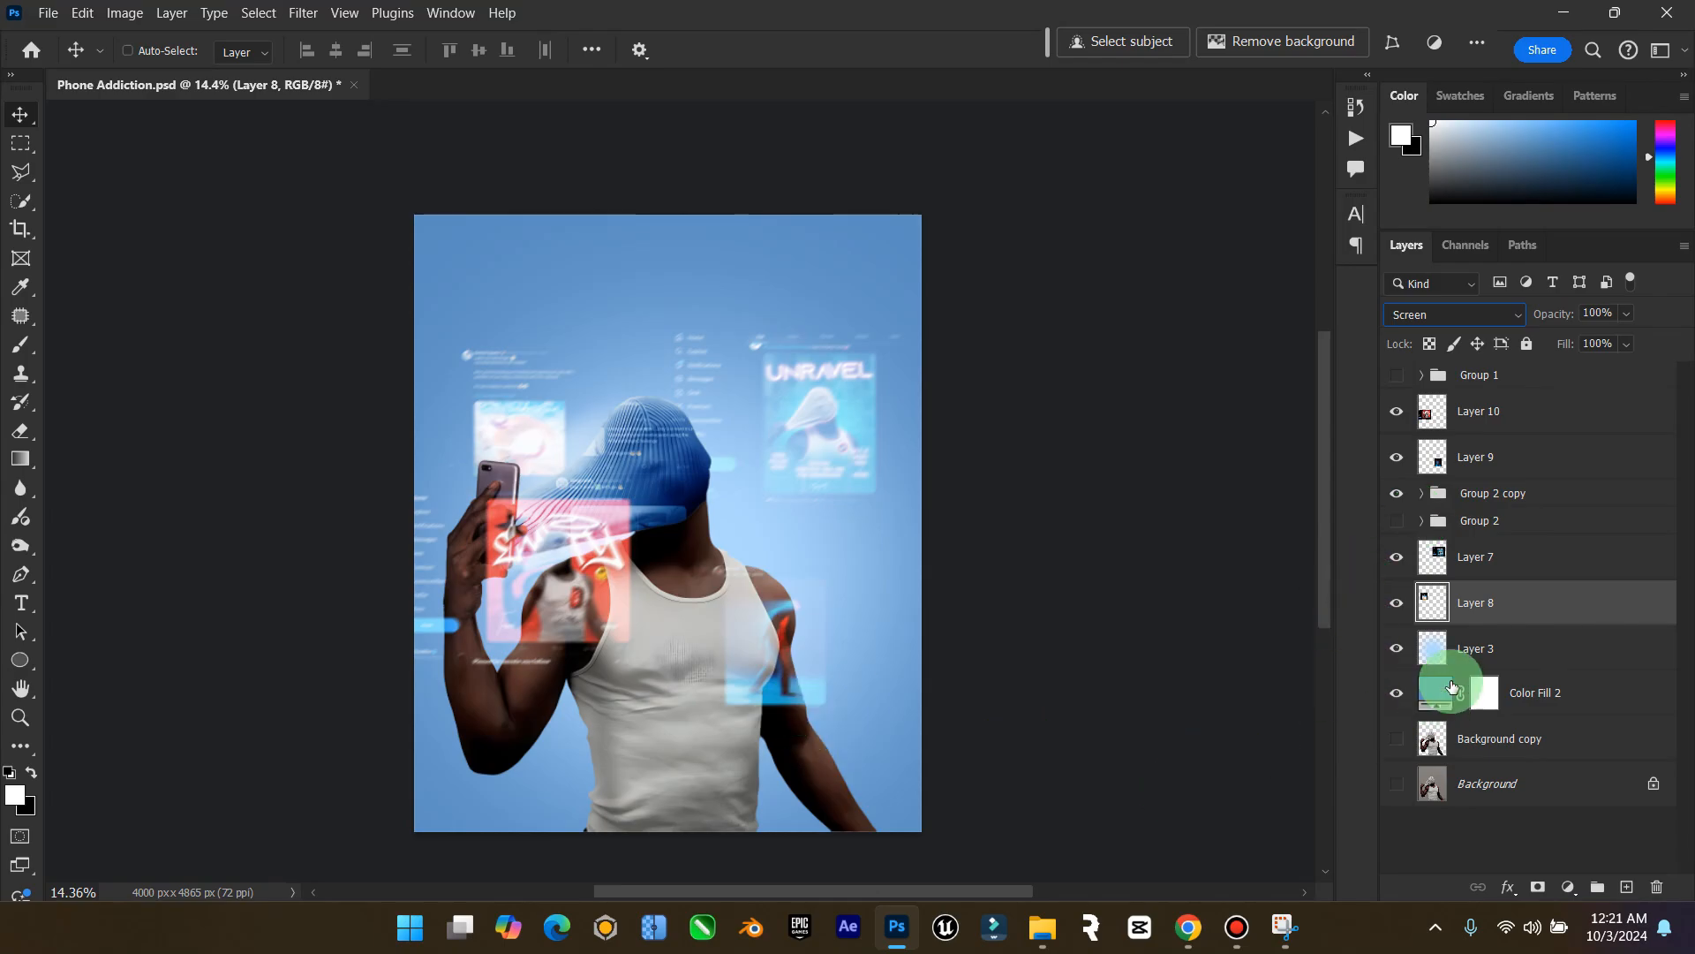
Shift the red poster screenshot down and inward onto the tank top, and the orange illustration screenshot slightly down and outward behind the phone
click(1455, 435)
drag(511, 606, 514, 608)
mouse_move(619, 672)
mouse_down()
mouse_move(597, 674)
mouse_move(635, 671)
mouse_up()
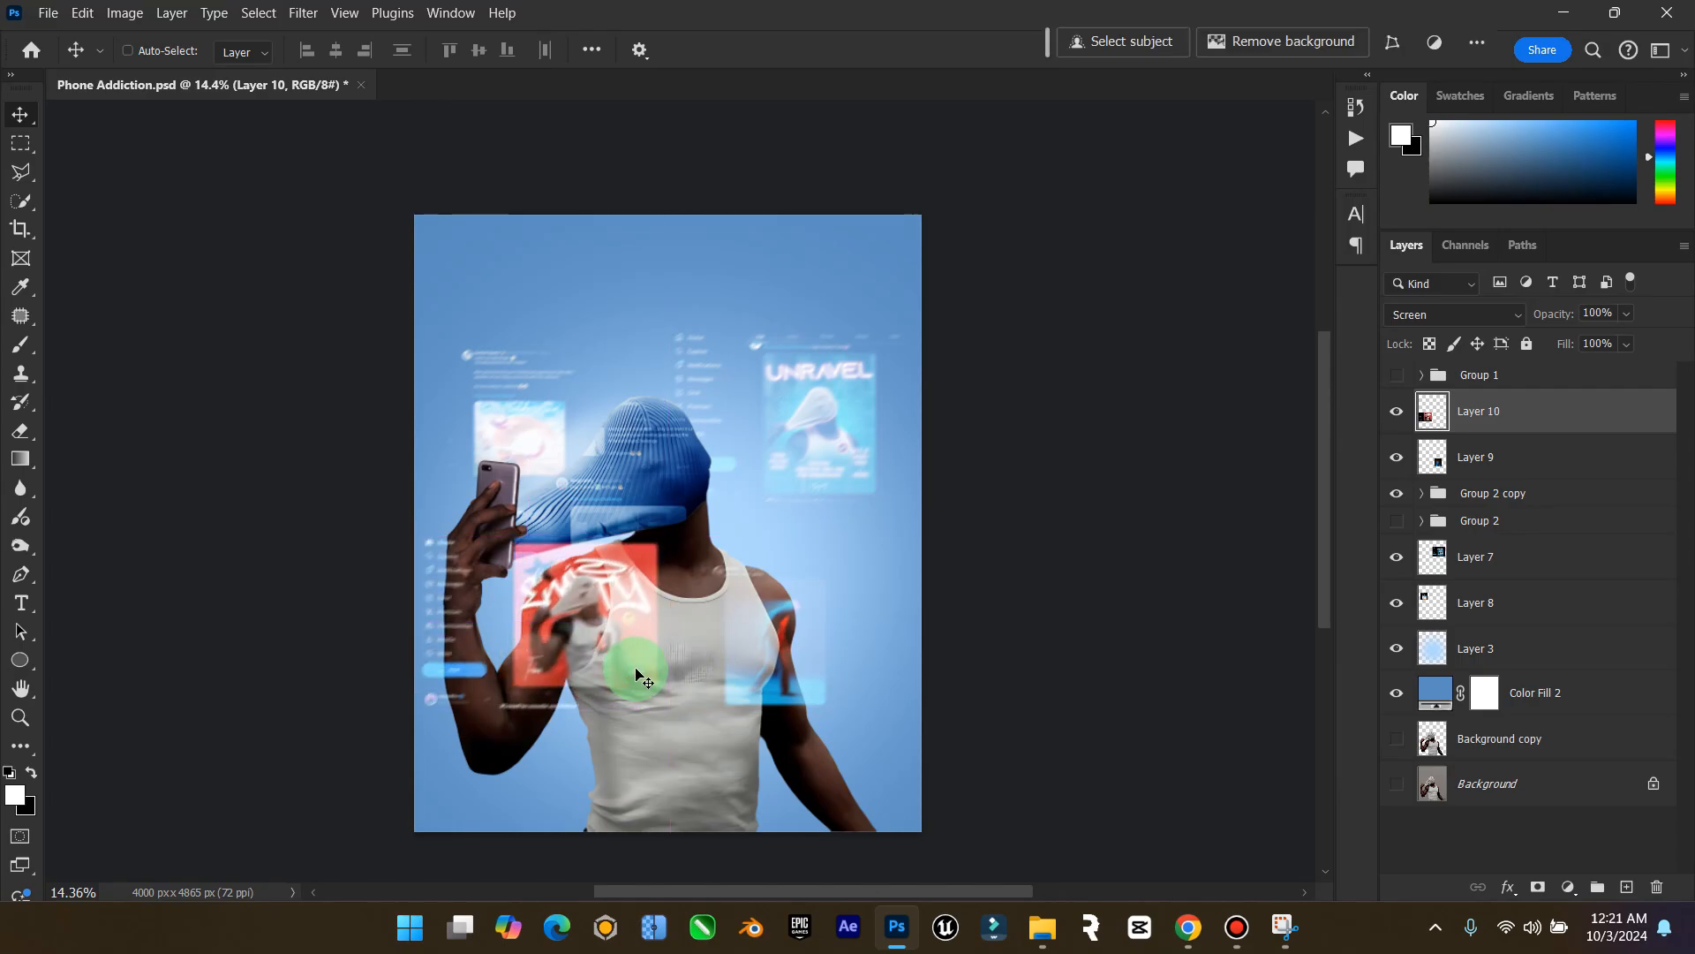
click(1455, 608)
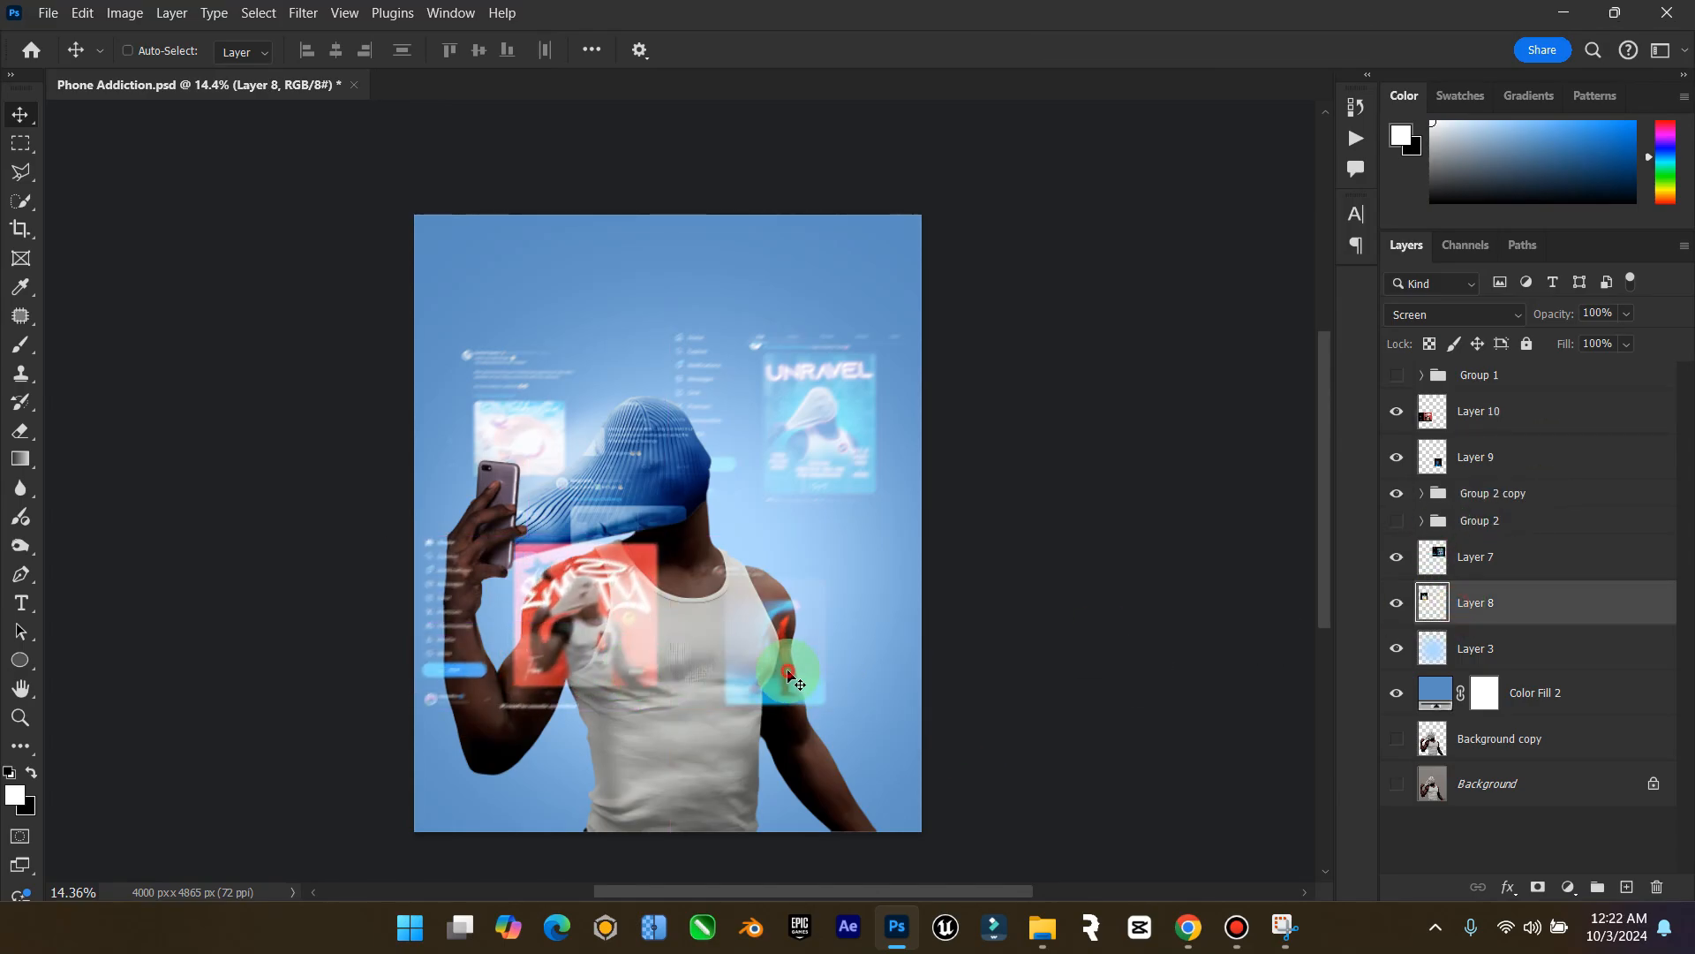
drag(783, 676, 549, 482)
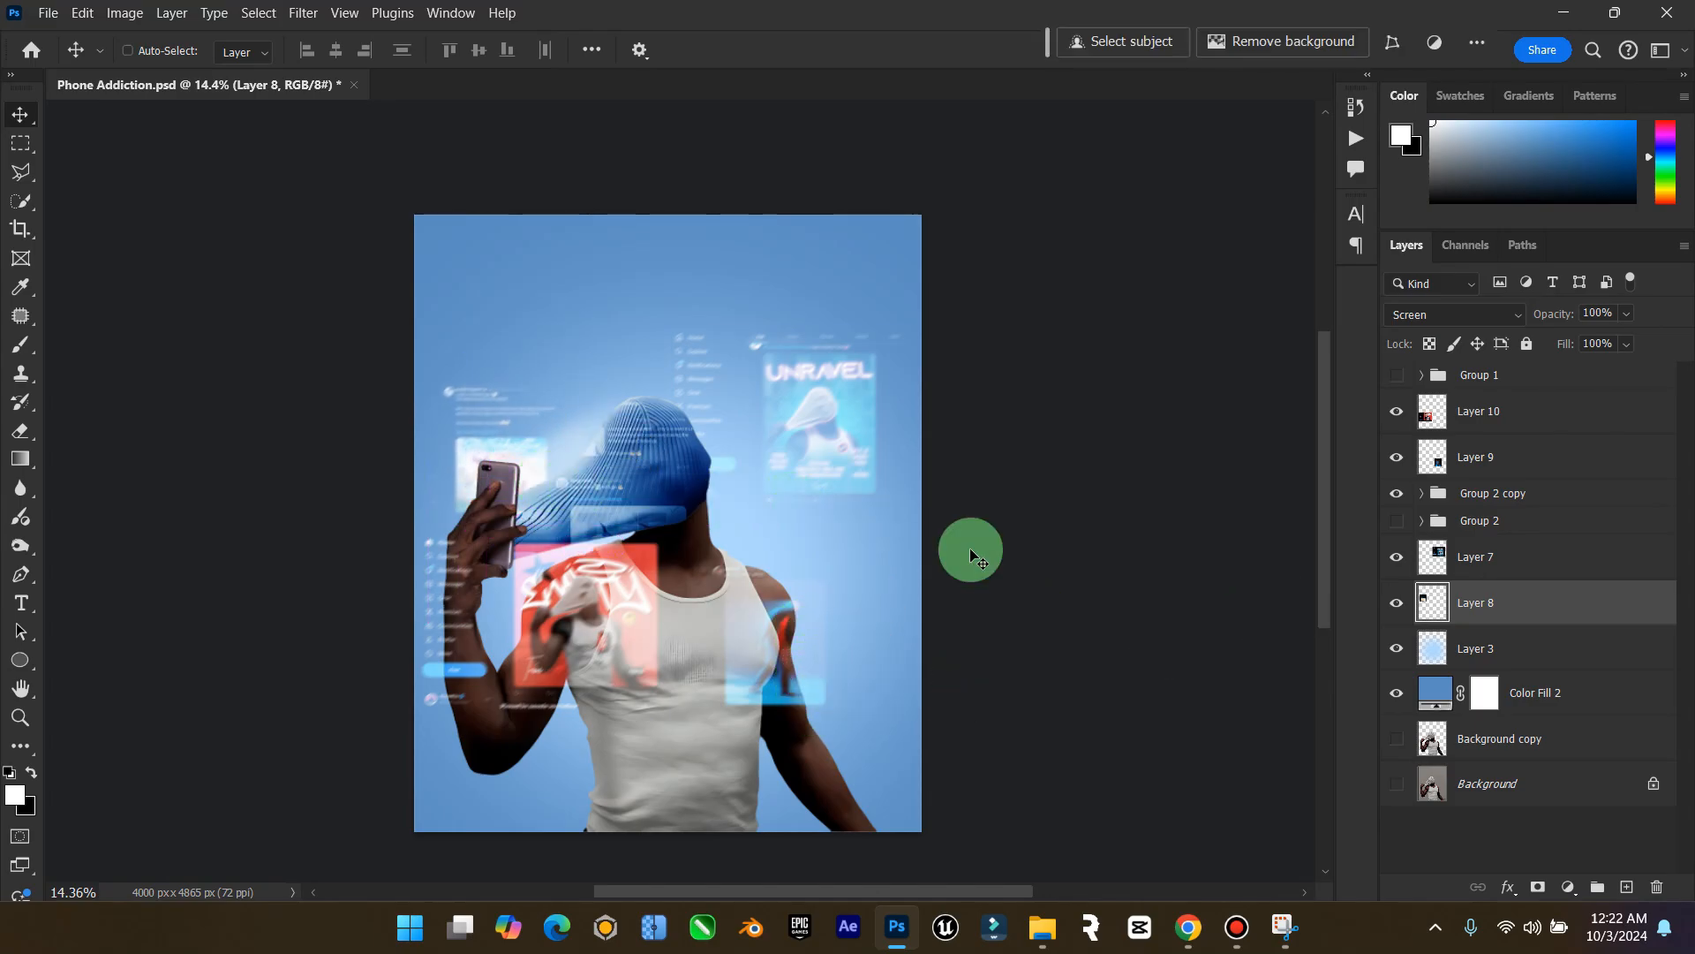
Try the Lighter Color and Lighten blend modes on a duplicate of Layer 8, and delete the duplicate
key(ctrl+j)
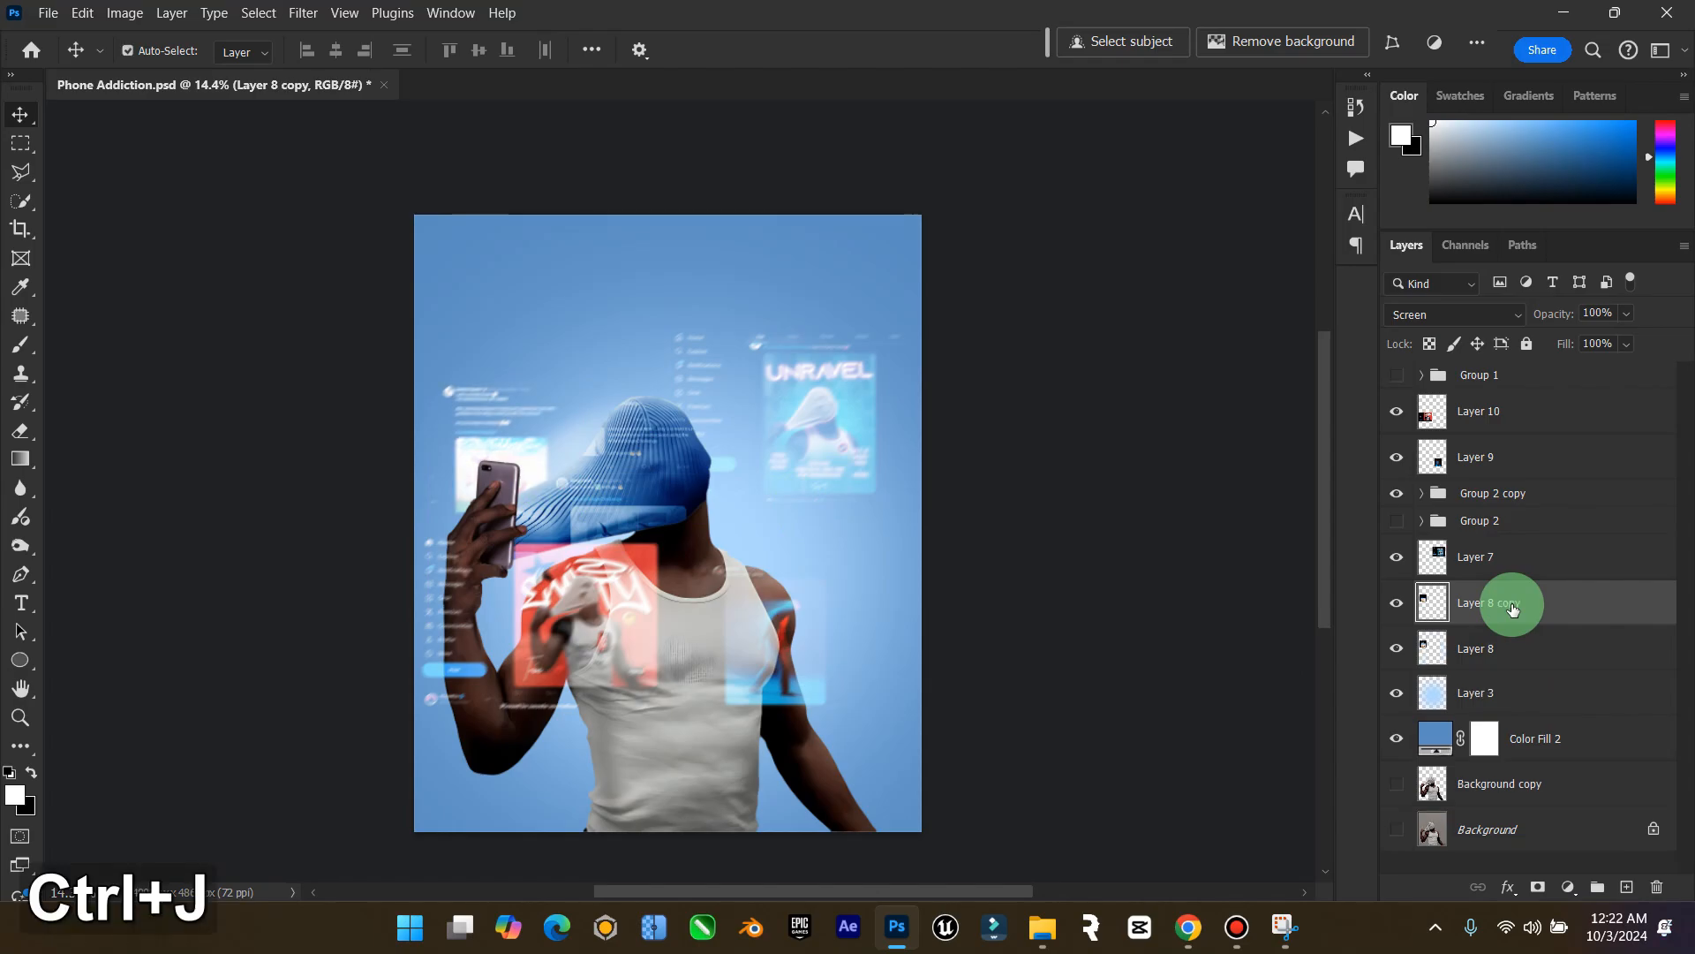
click(1457, 315)
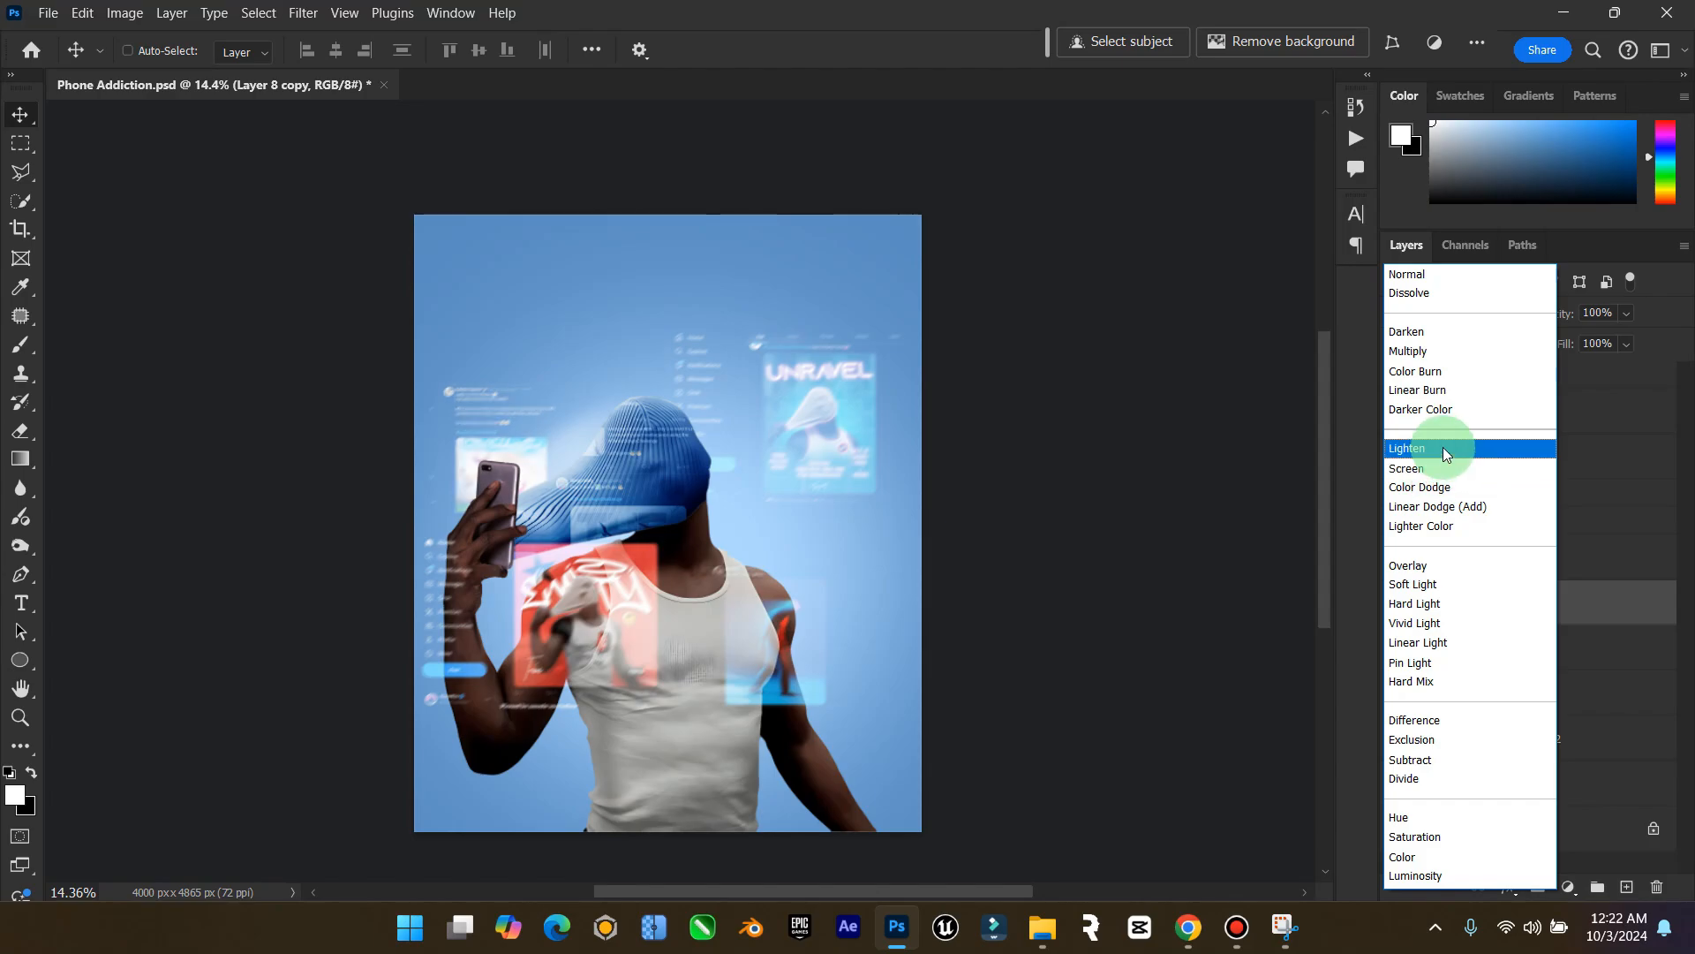
click(1433, 528)
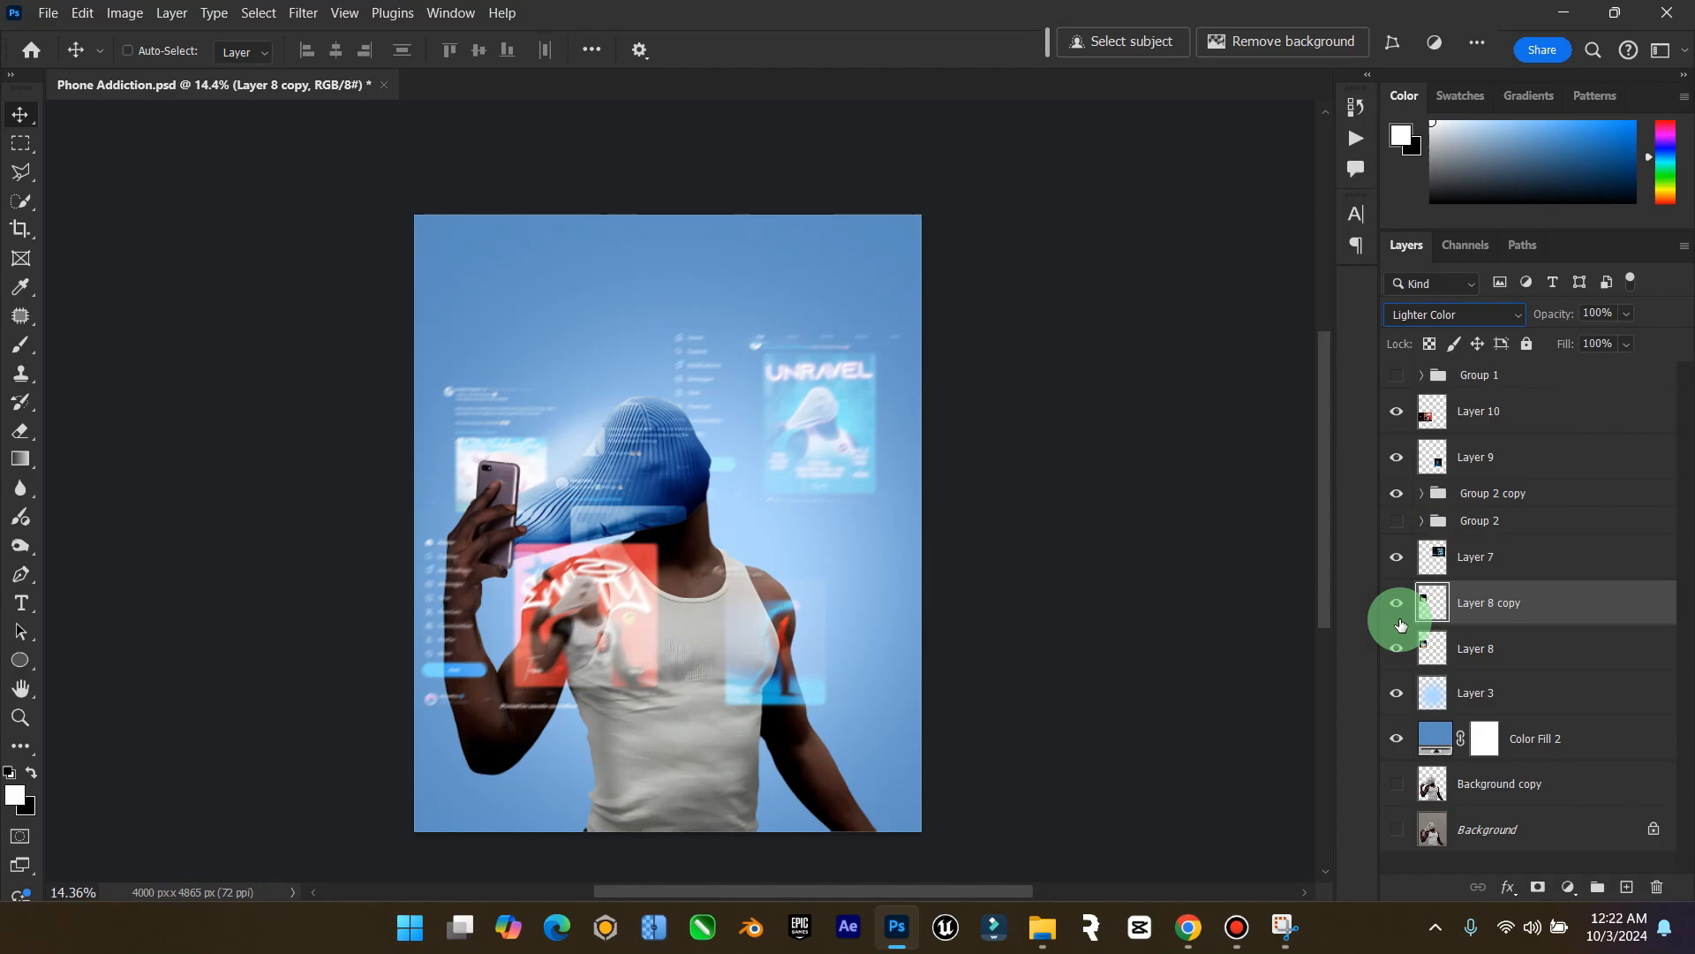
click(1462, 316)
click(1421, 450)
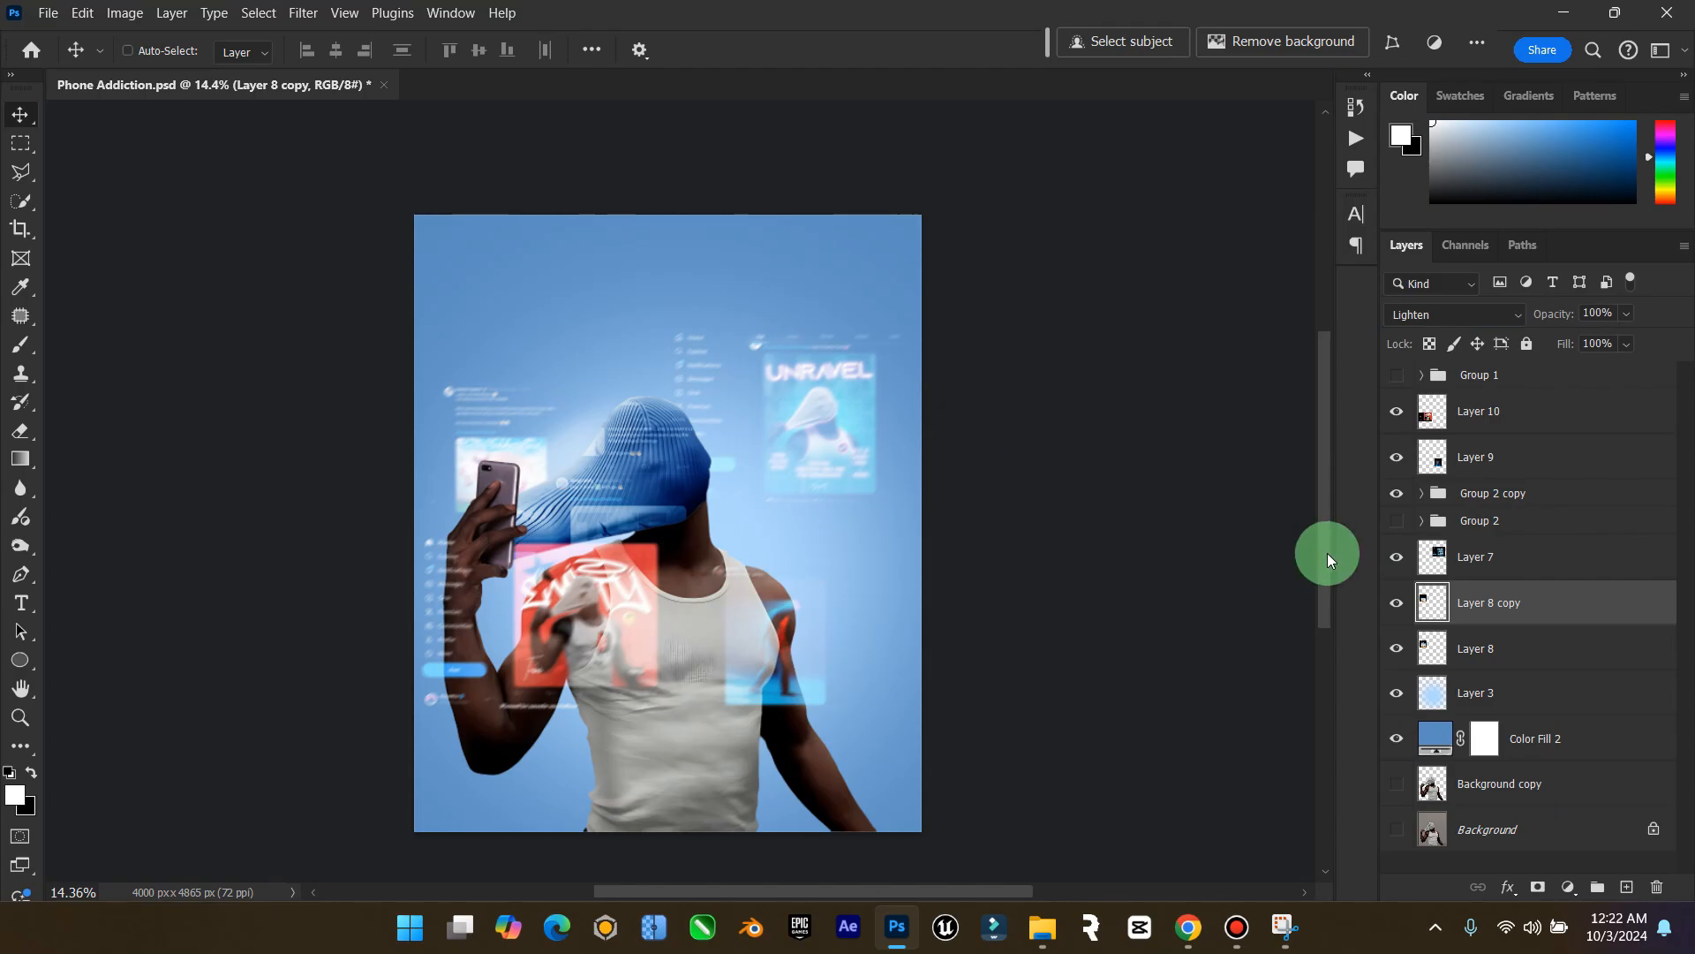
key(Delete)
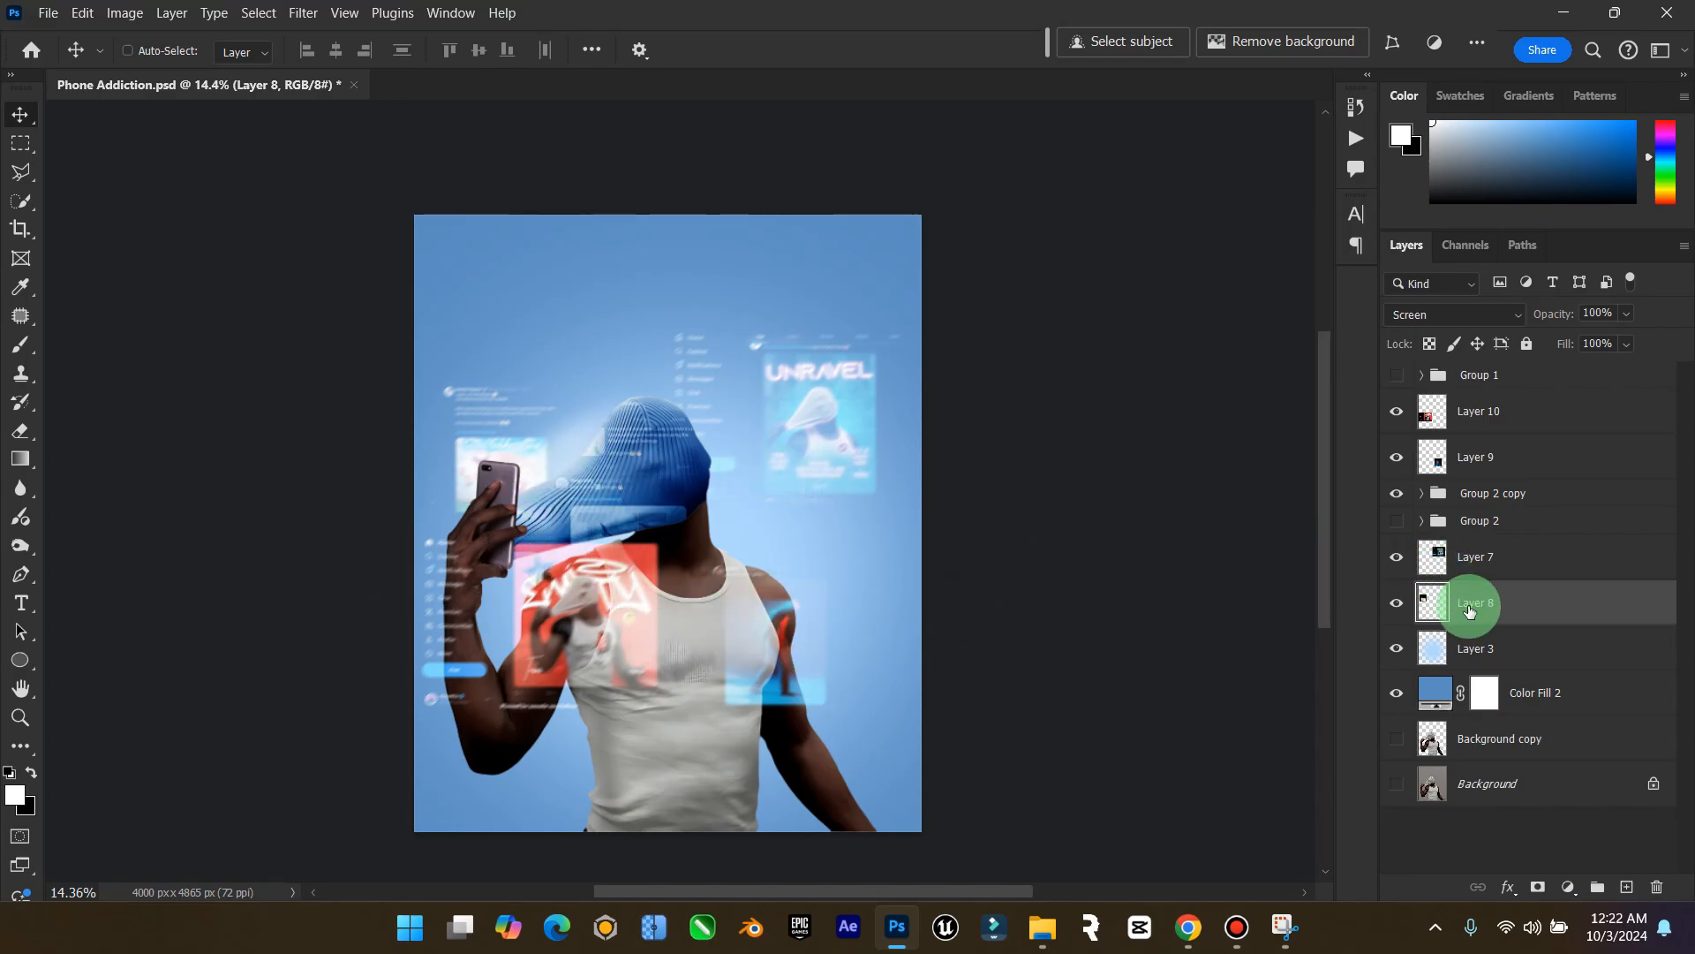
Reposition the Layer 9 screenshot over the man's upper arm and duplicate it with a slight offset for a ghosted look
click(1484, 458)
drag(717, 669, 761, 712)
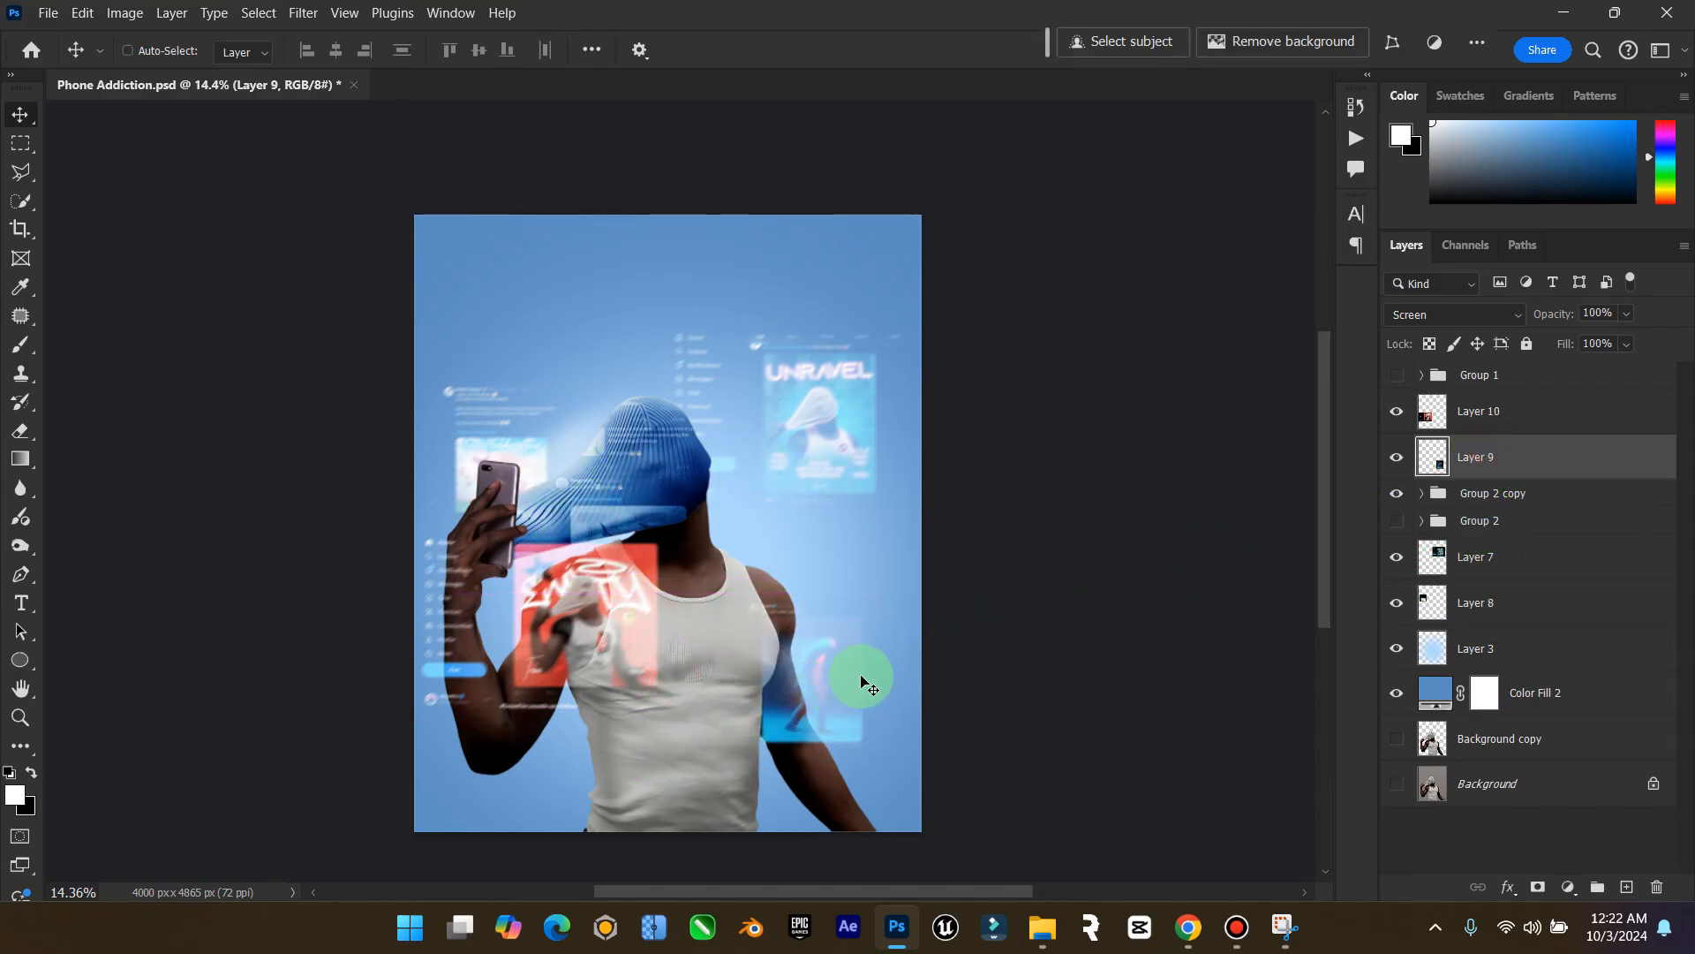
drag(858, 682, 828, 643)
key(ctrl+j)
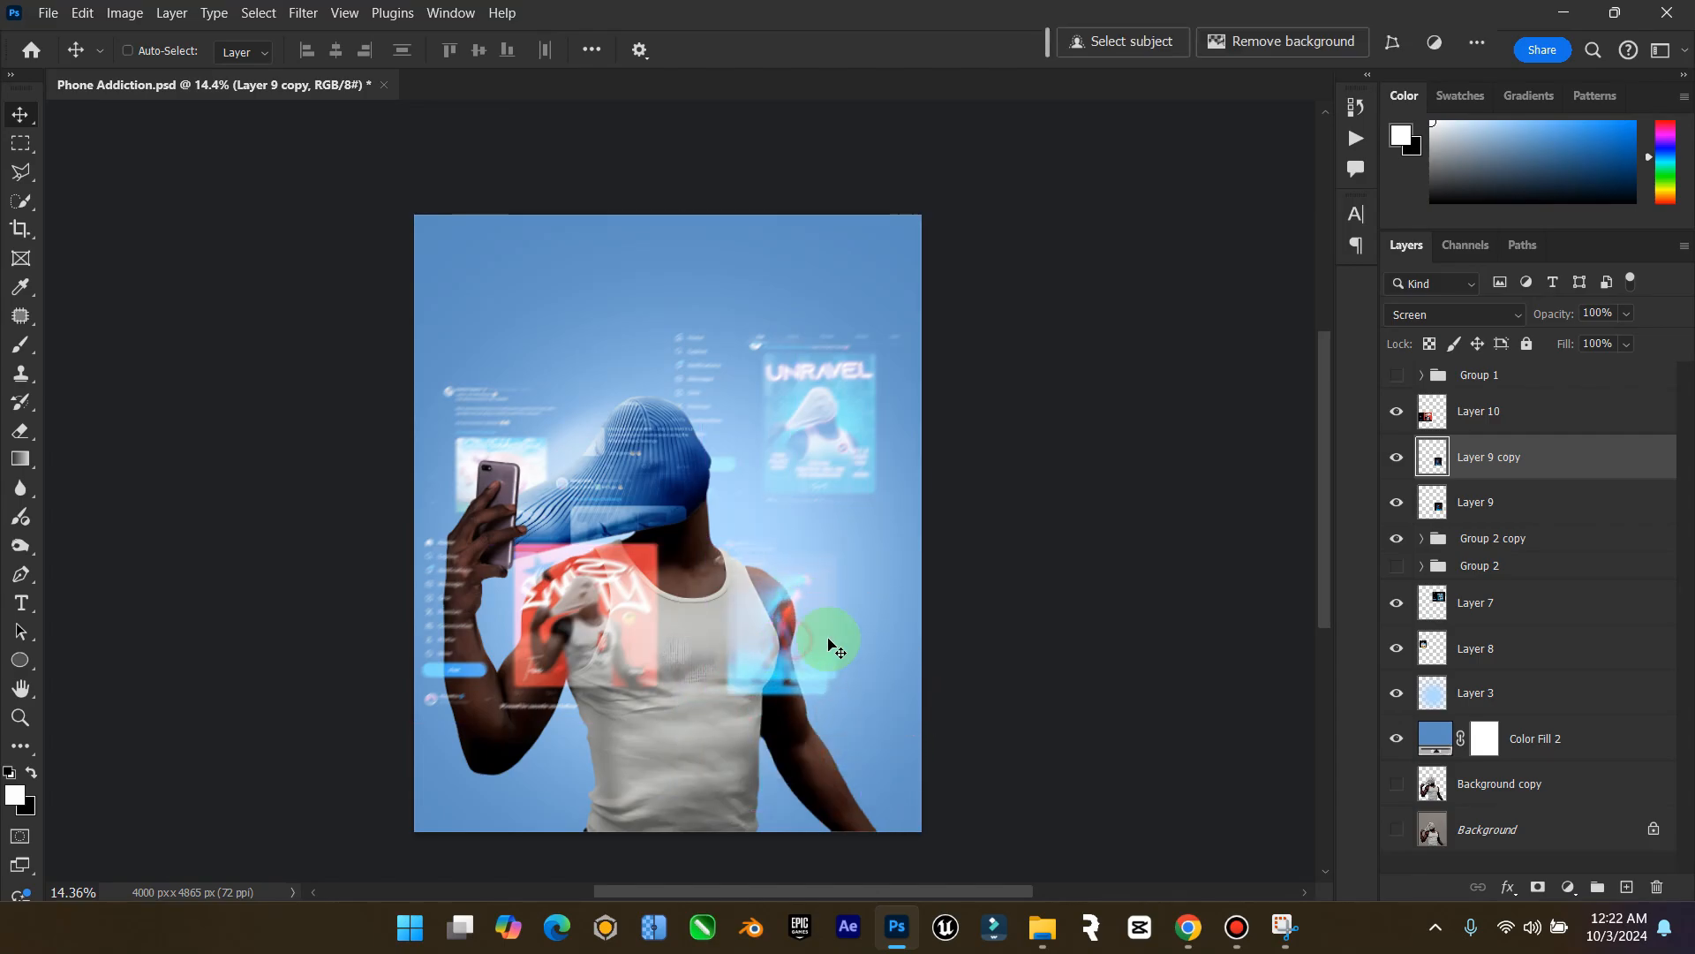
Duplicate the Layer 10 and Layer 7 screenshots, offset each copy slightly from its original, and save the document
click(1501, 422)
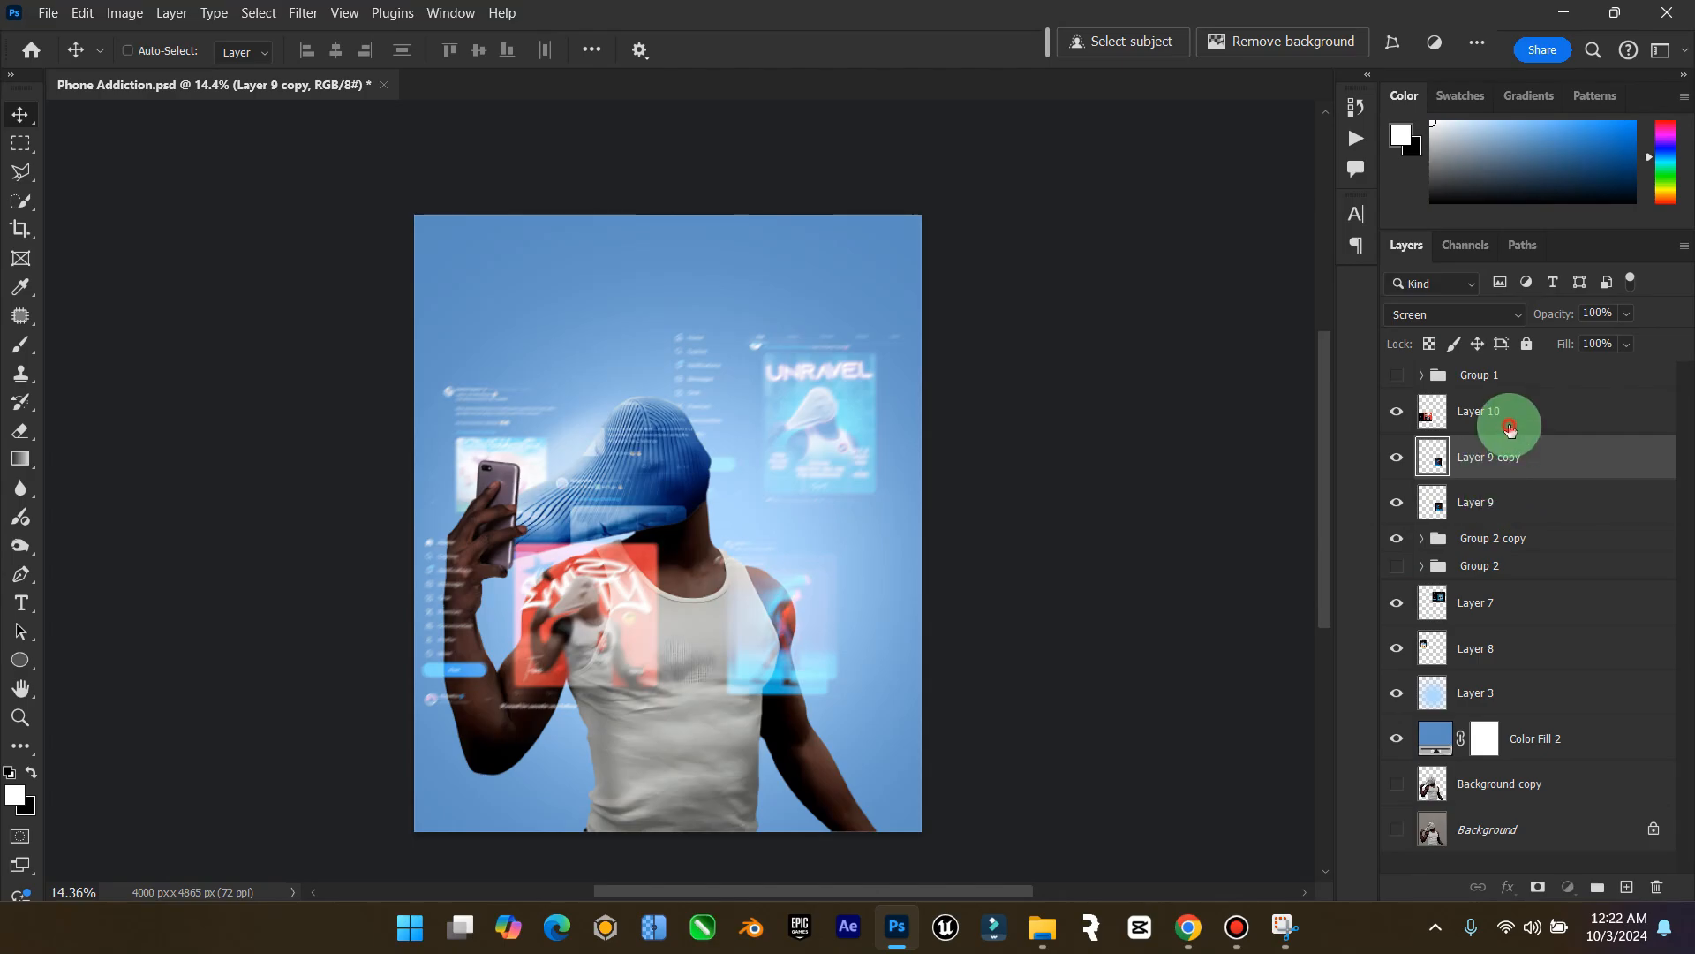
key(ctrl+j)
mouse_move(603, 621)
mouse_down()
mouse_move(629, 633)
mouse_move(607, 642)
mouse_move(625, 639)
mouse_up()
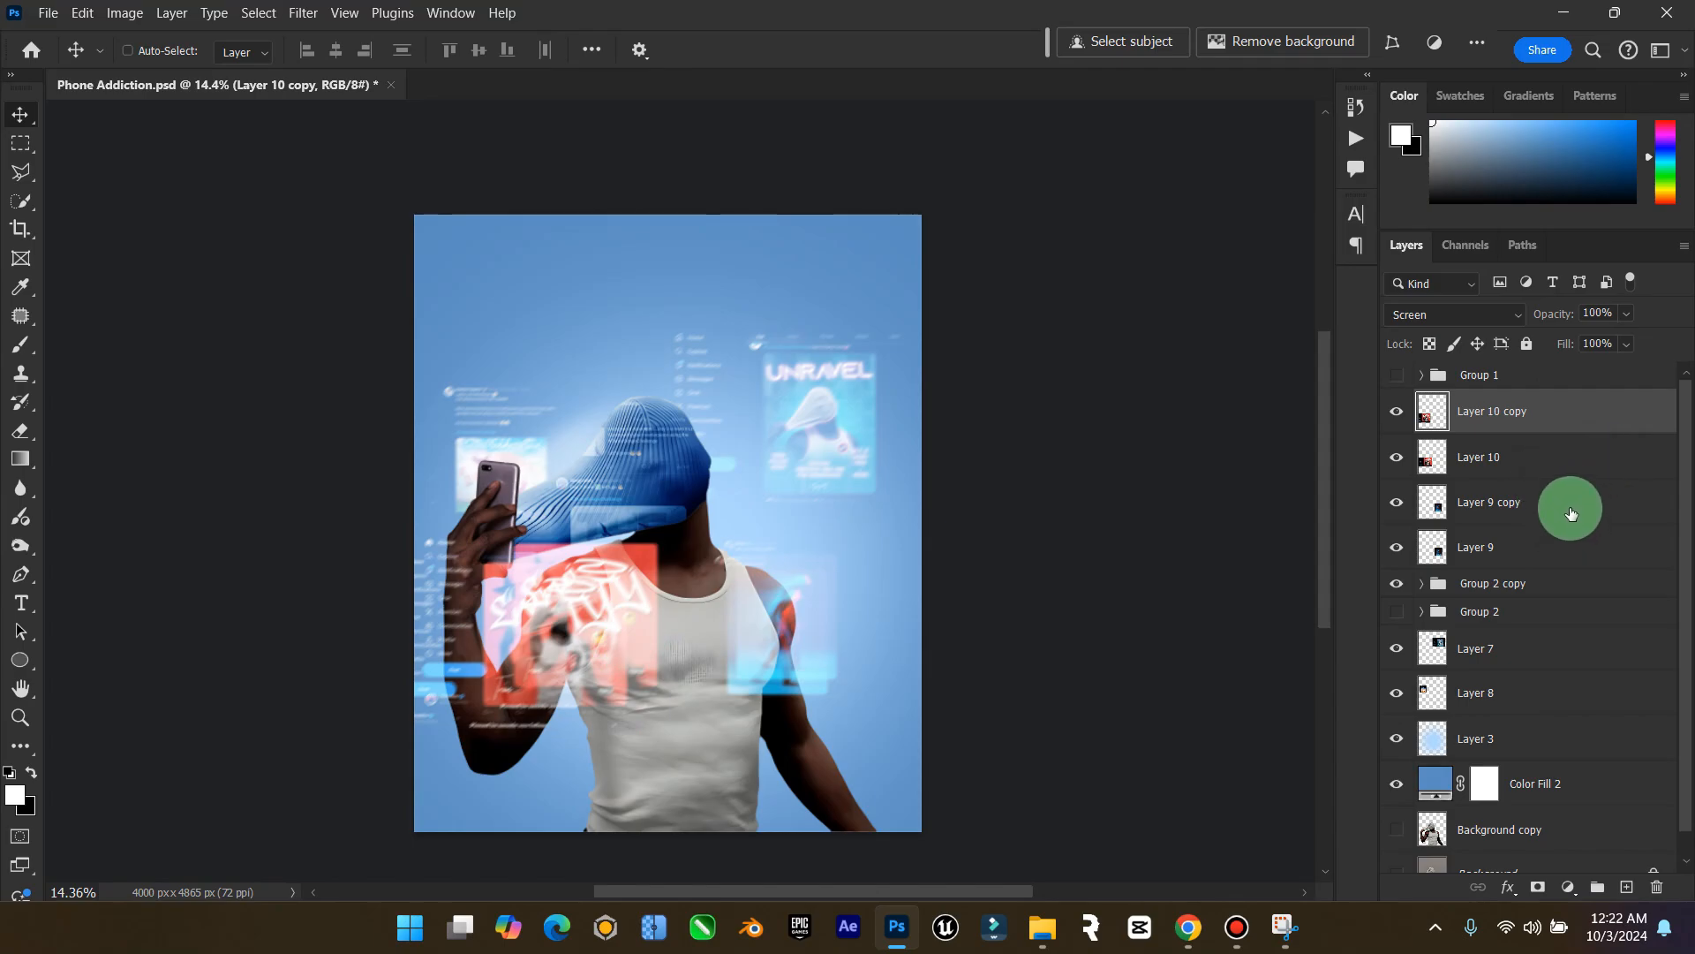
click(1531, 629)
key(ctrl+j)
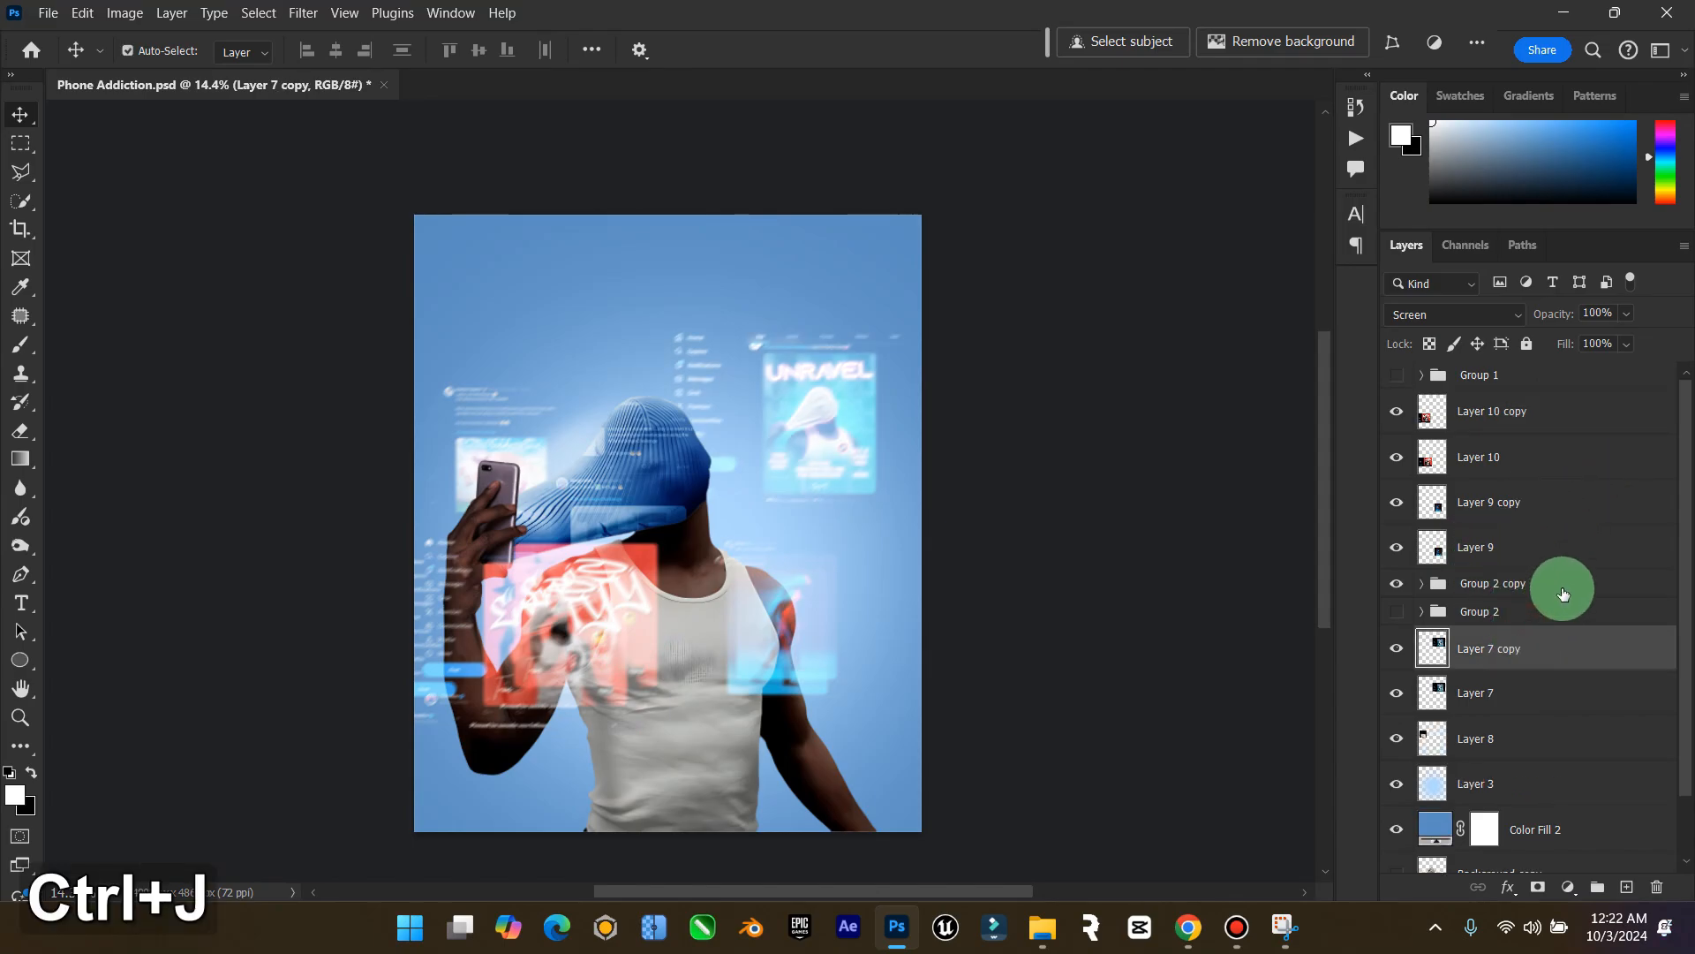
drag(887, 478, 886, 492)
key(ctrl+s)
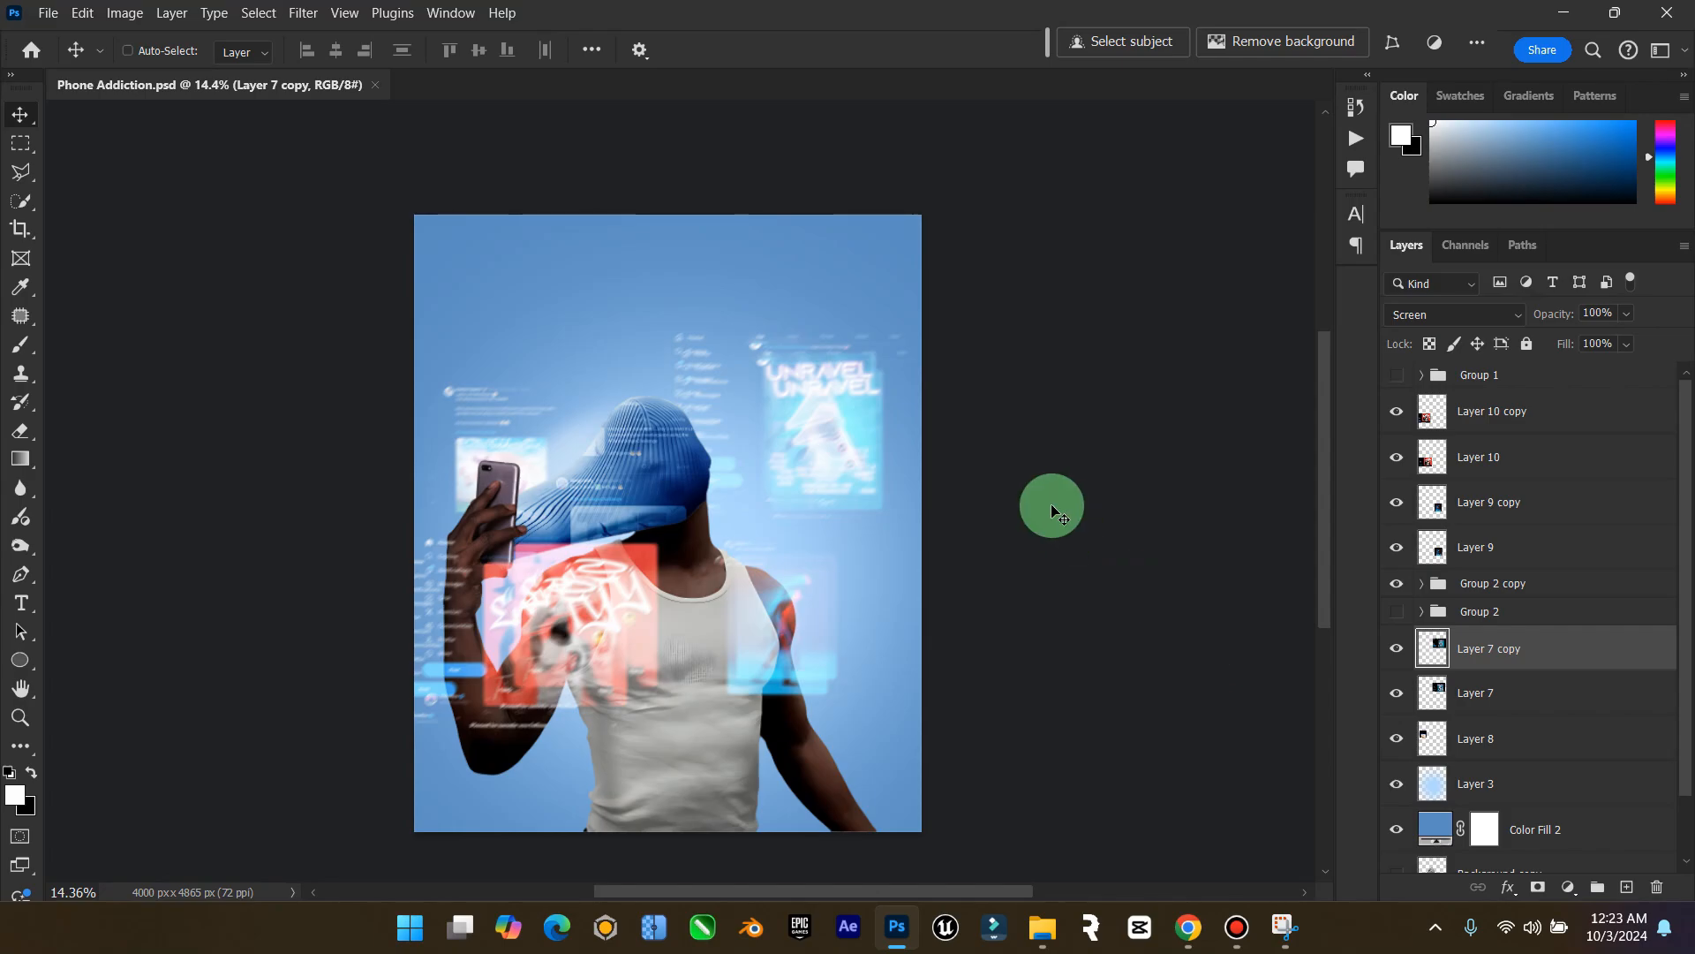
key(ctrl+s)
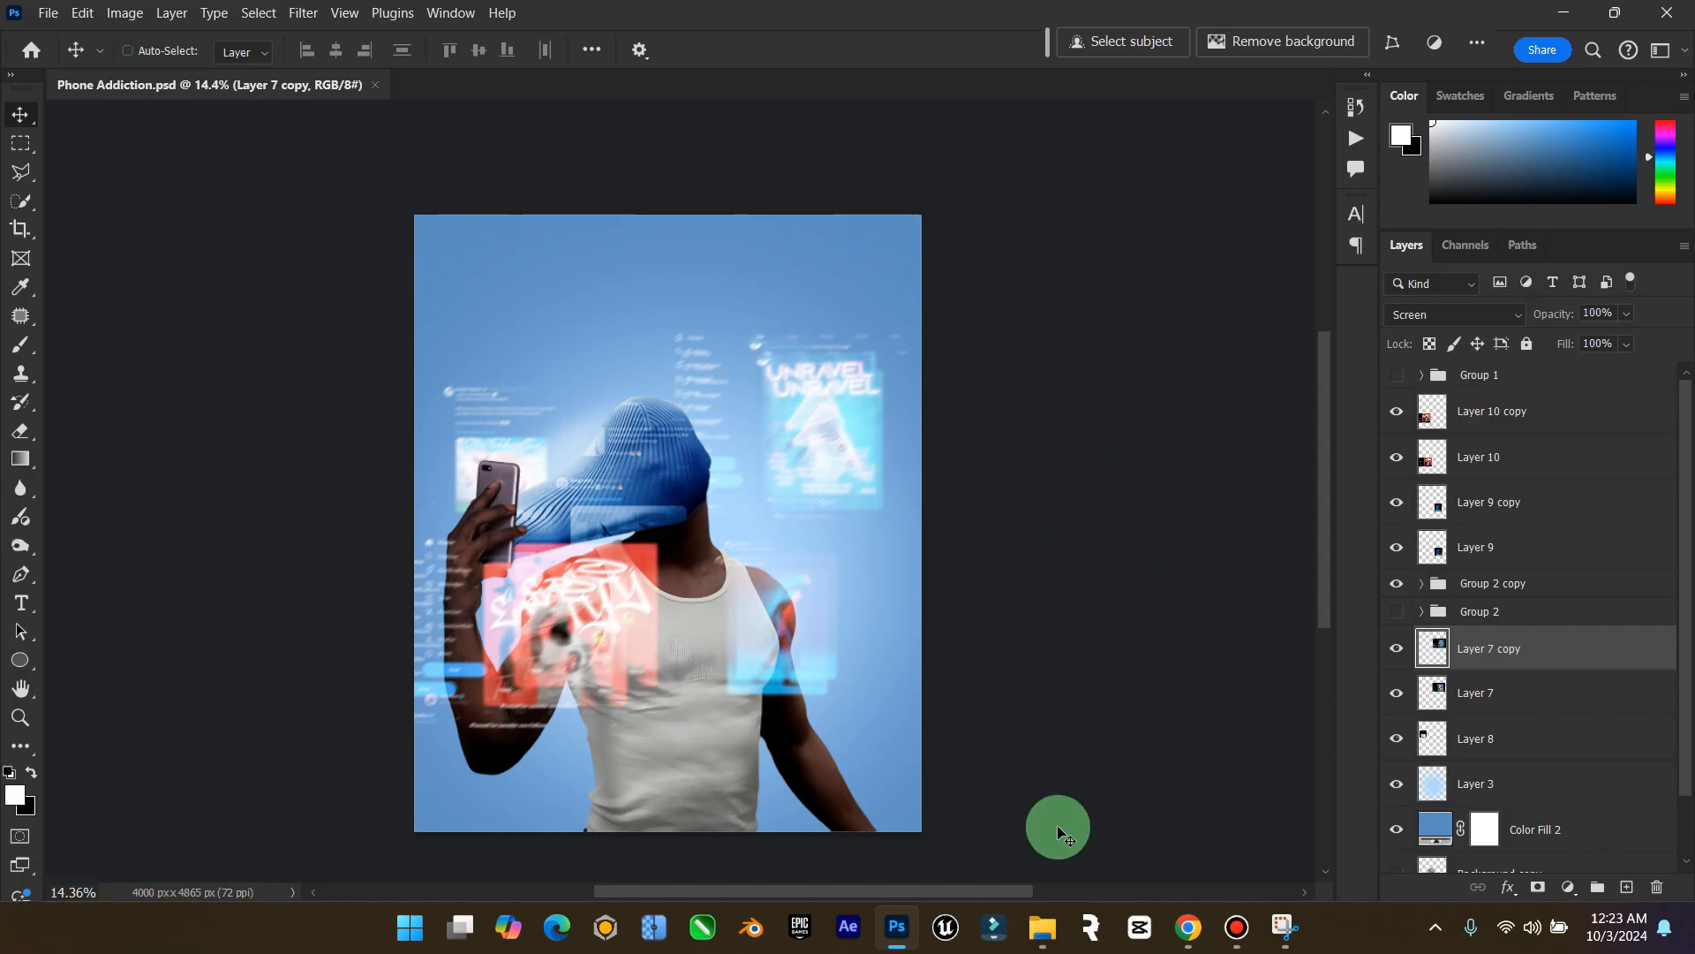
Switch to Chrome, open chat.openai.com, and ask "what do you call a situation where i stare so much on other designers'"
click(1188, 926)
click(1155, 23)
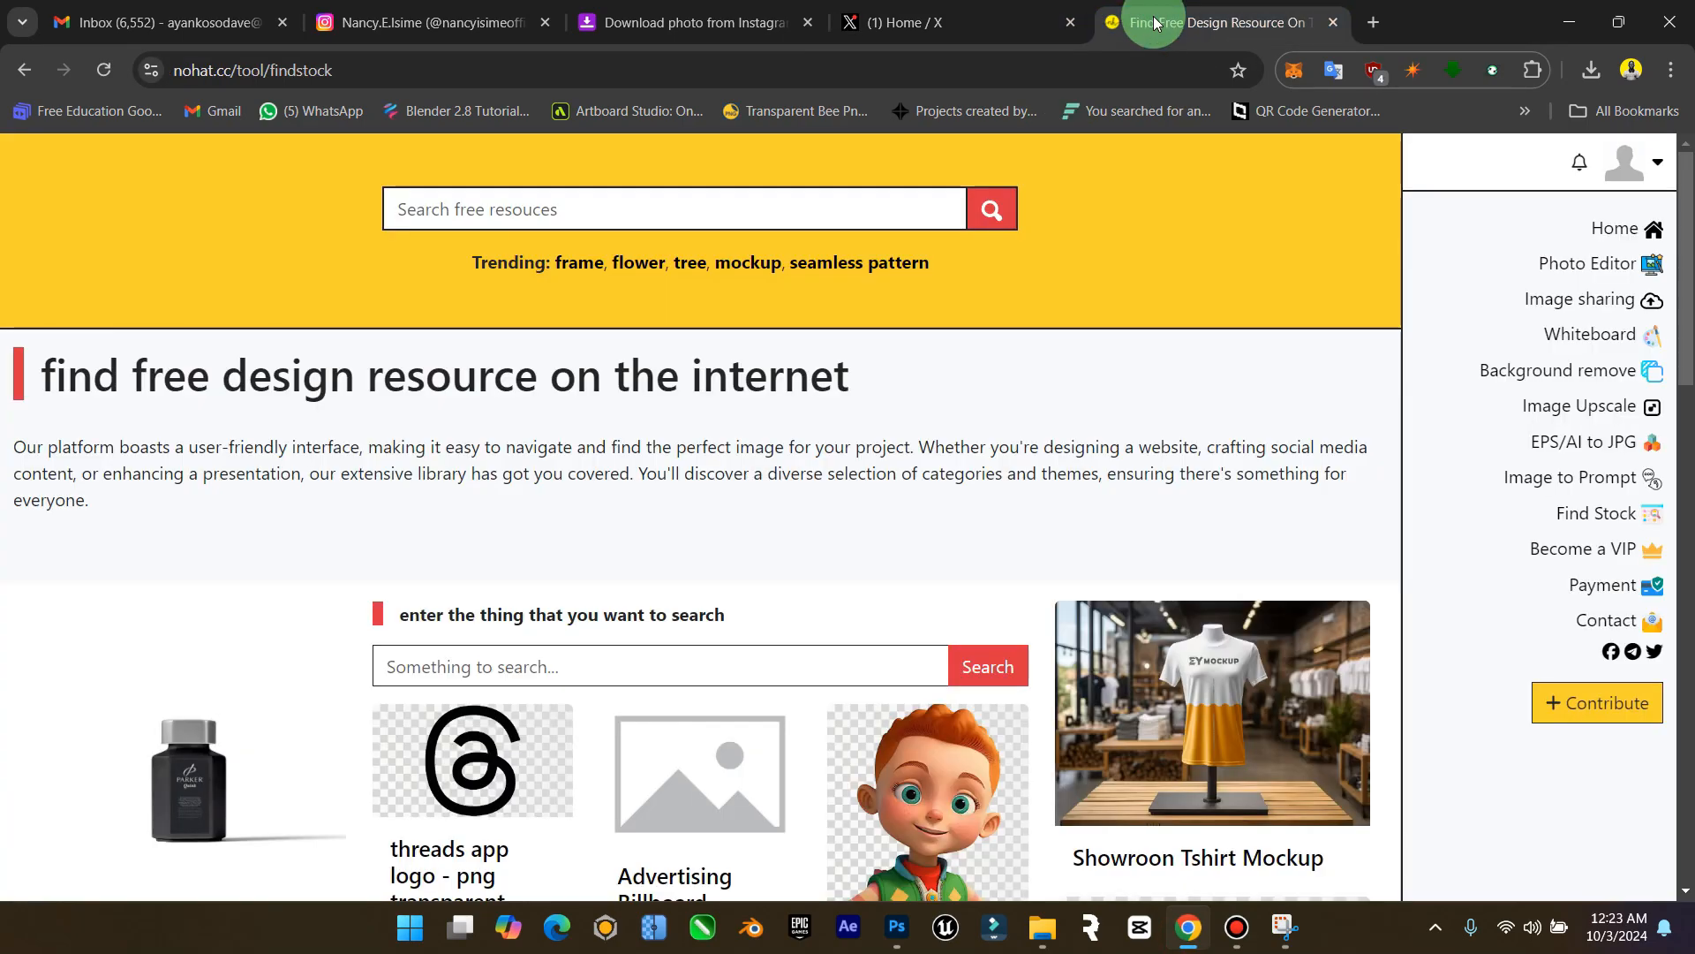
click(1074, 83)
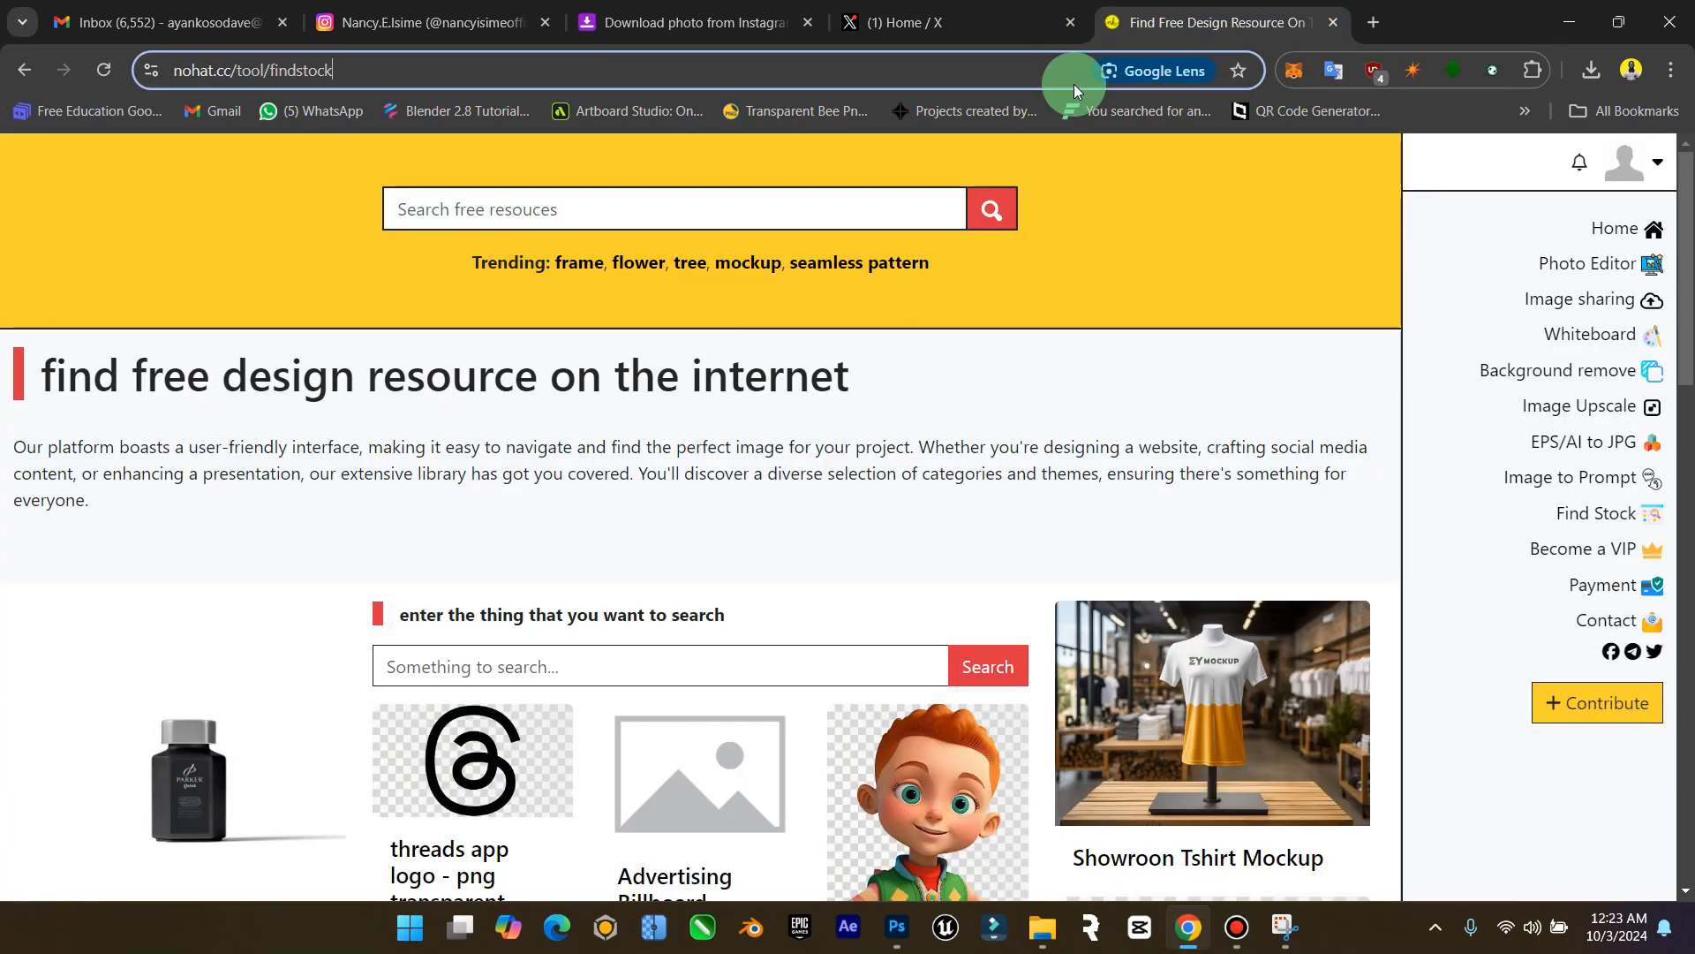
text(chat.openai.com)
key(Return)
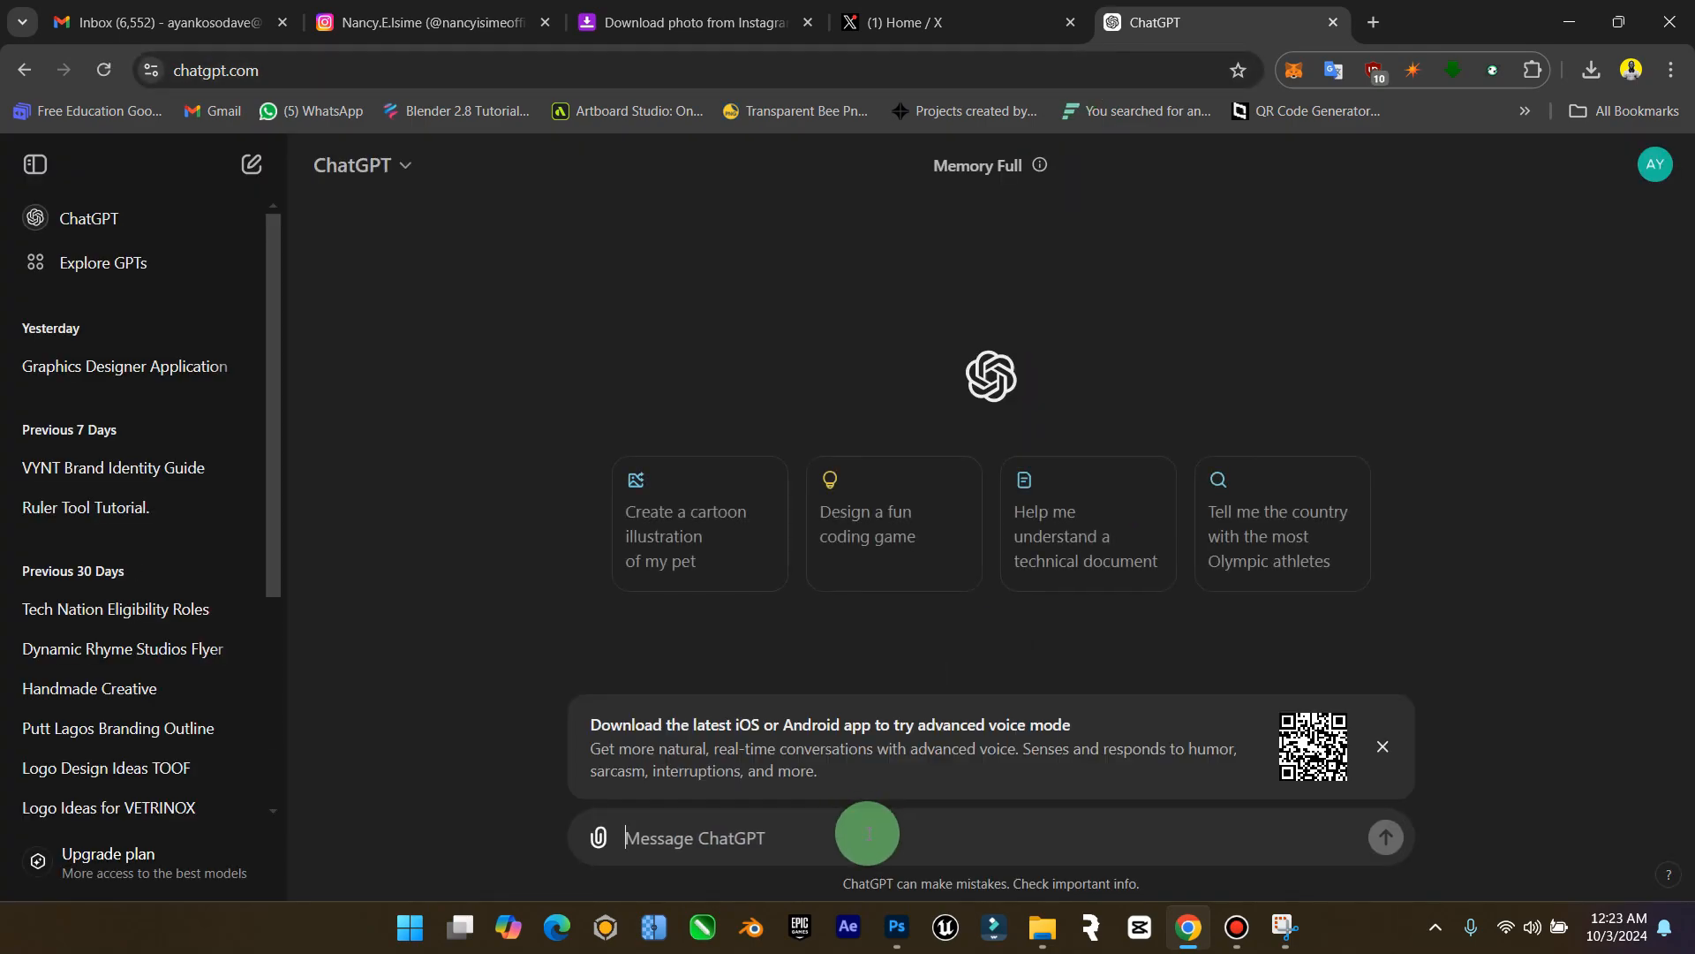
text(w)
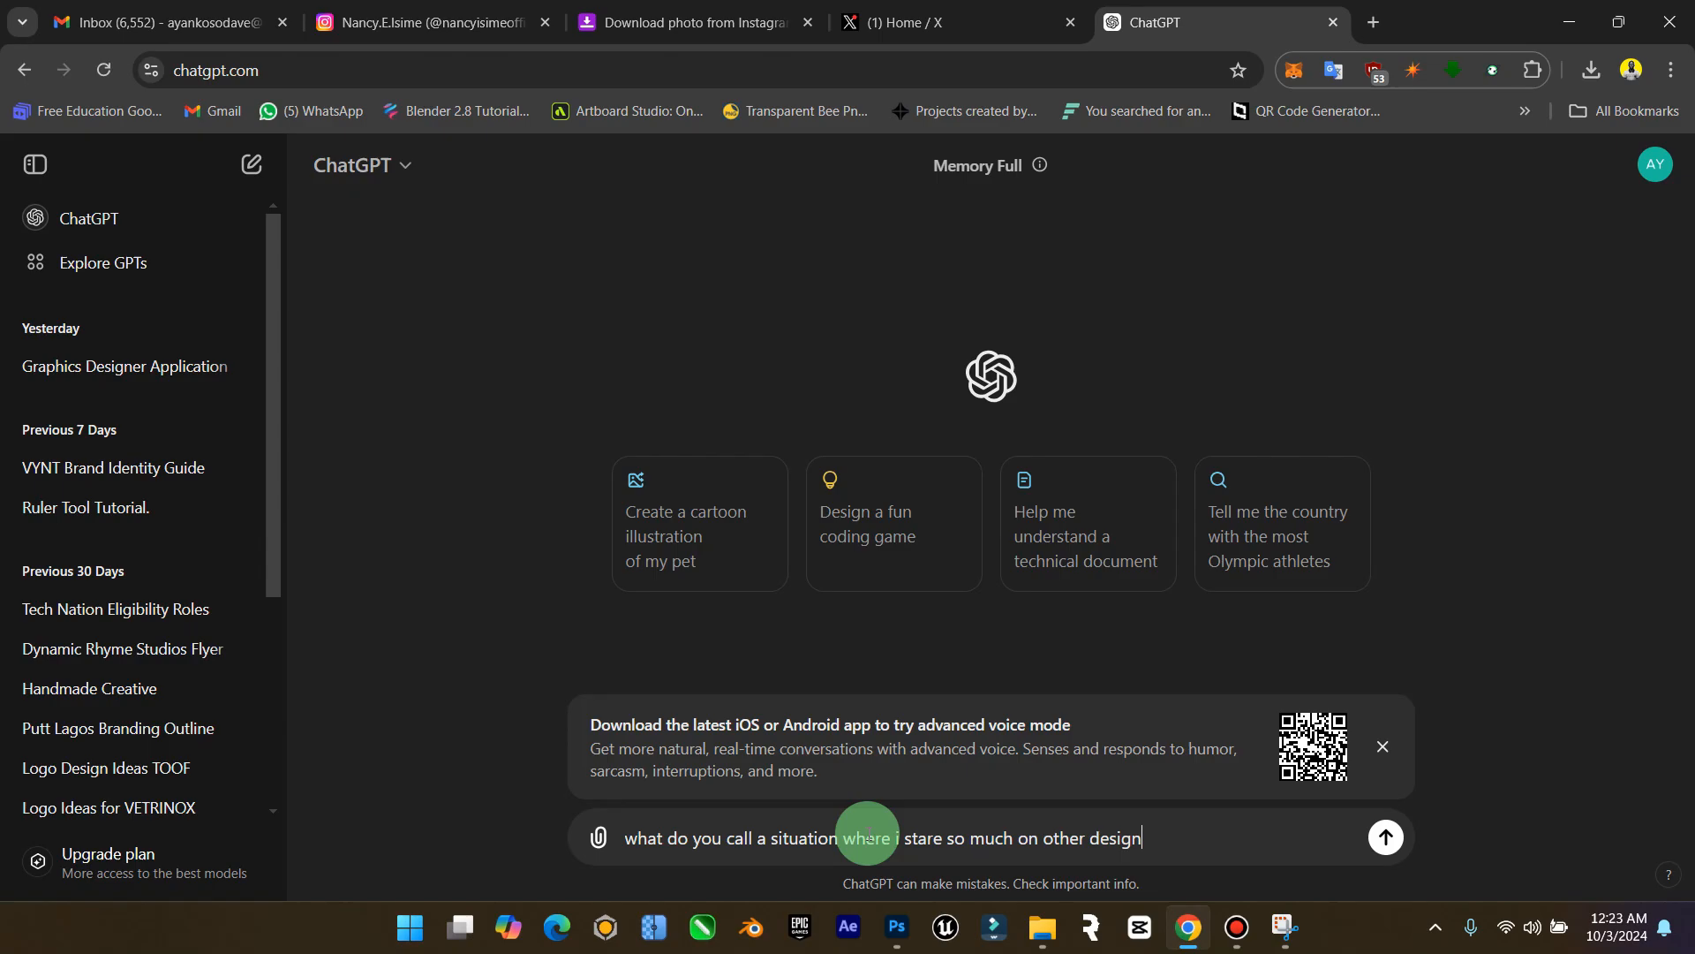
key(Return)
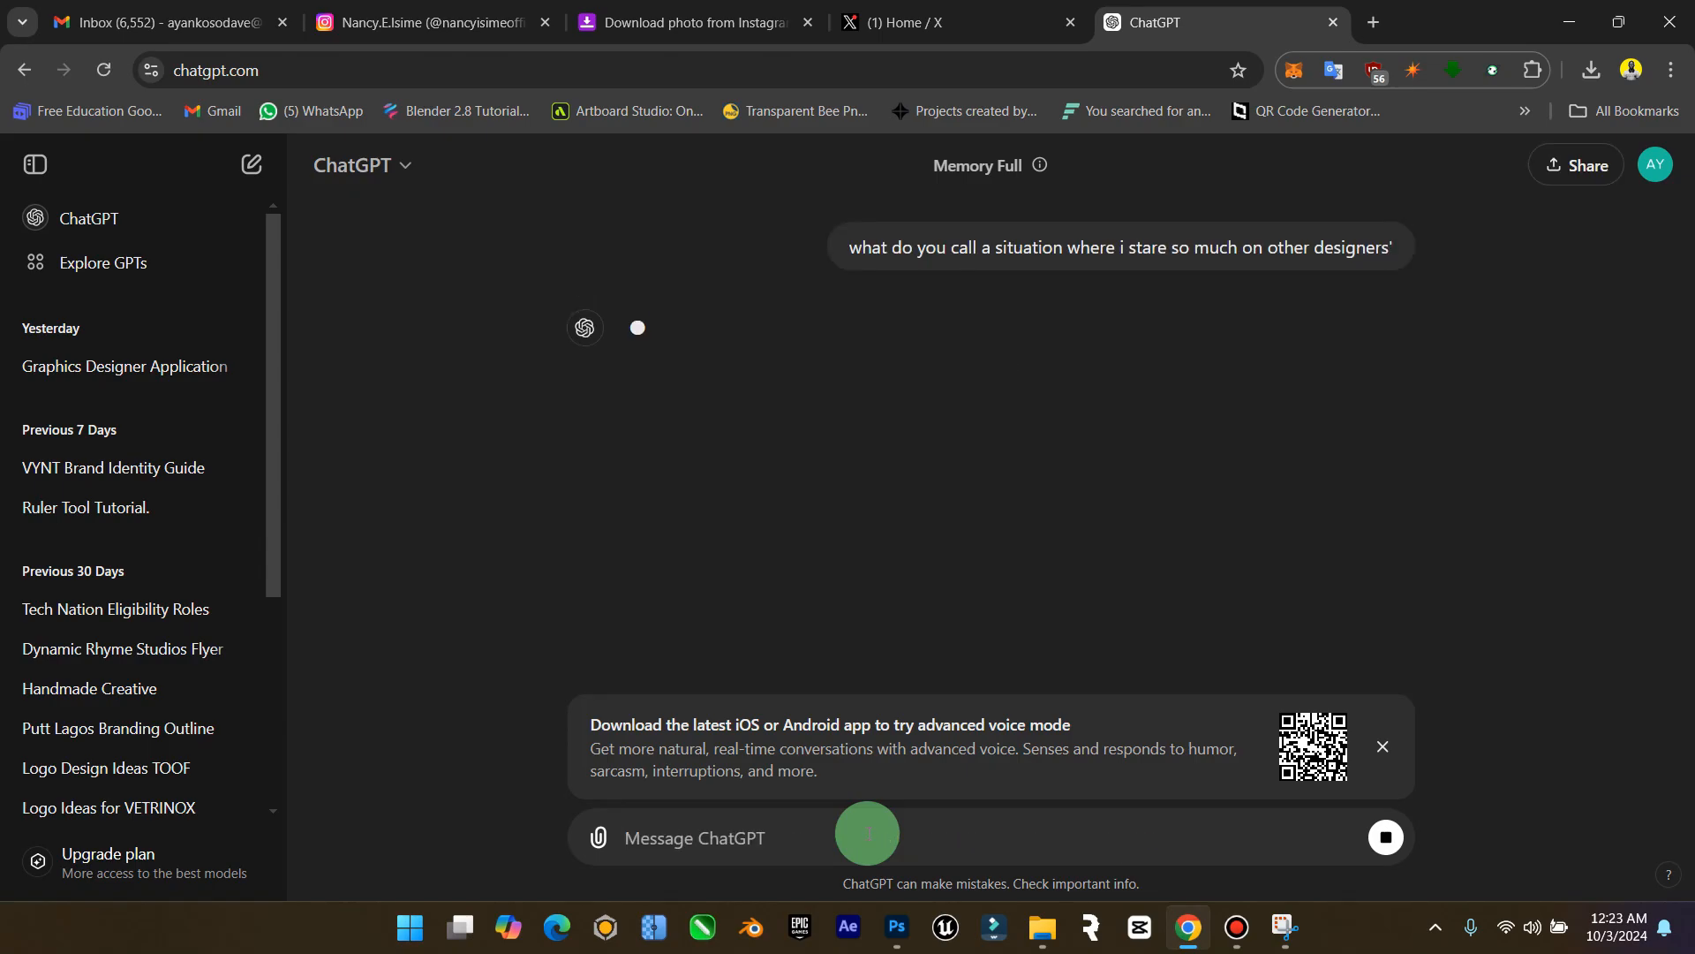
Resend the question extended with "post or designs that i end up not designing" and read the reply
drag(853, 246, 1408, 239)
key(ctrl+c)
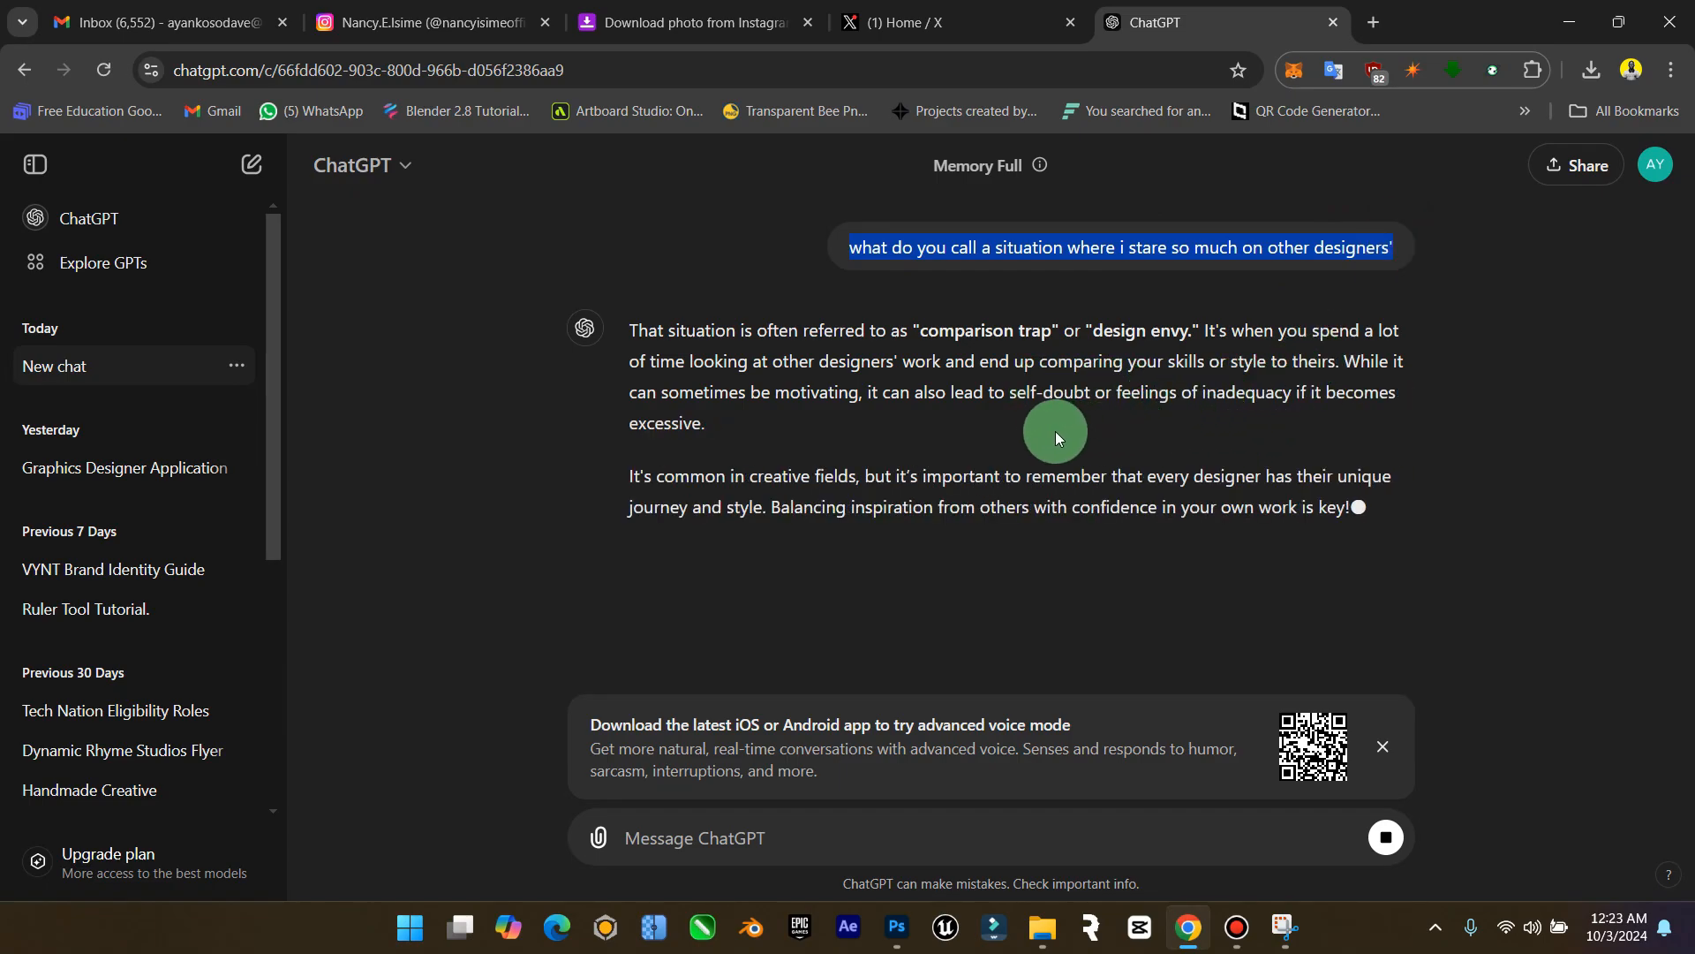
click(685, 832)
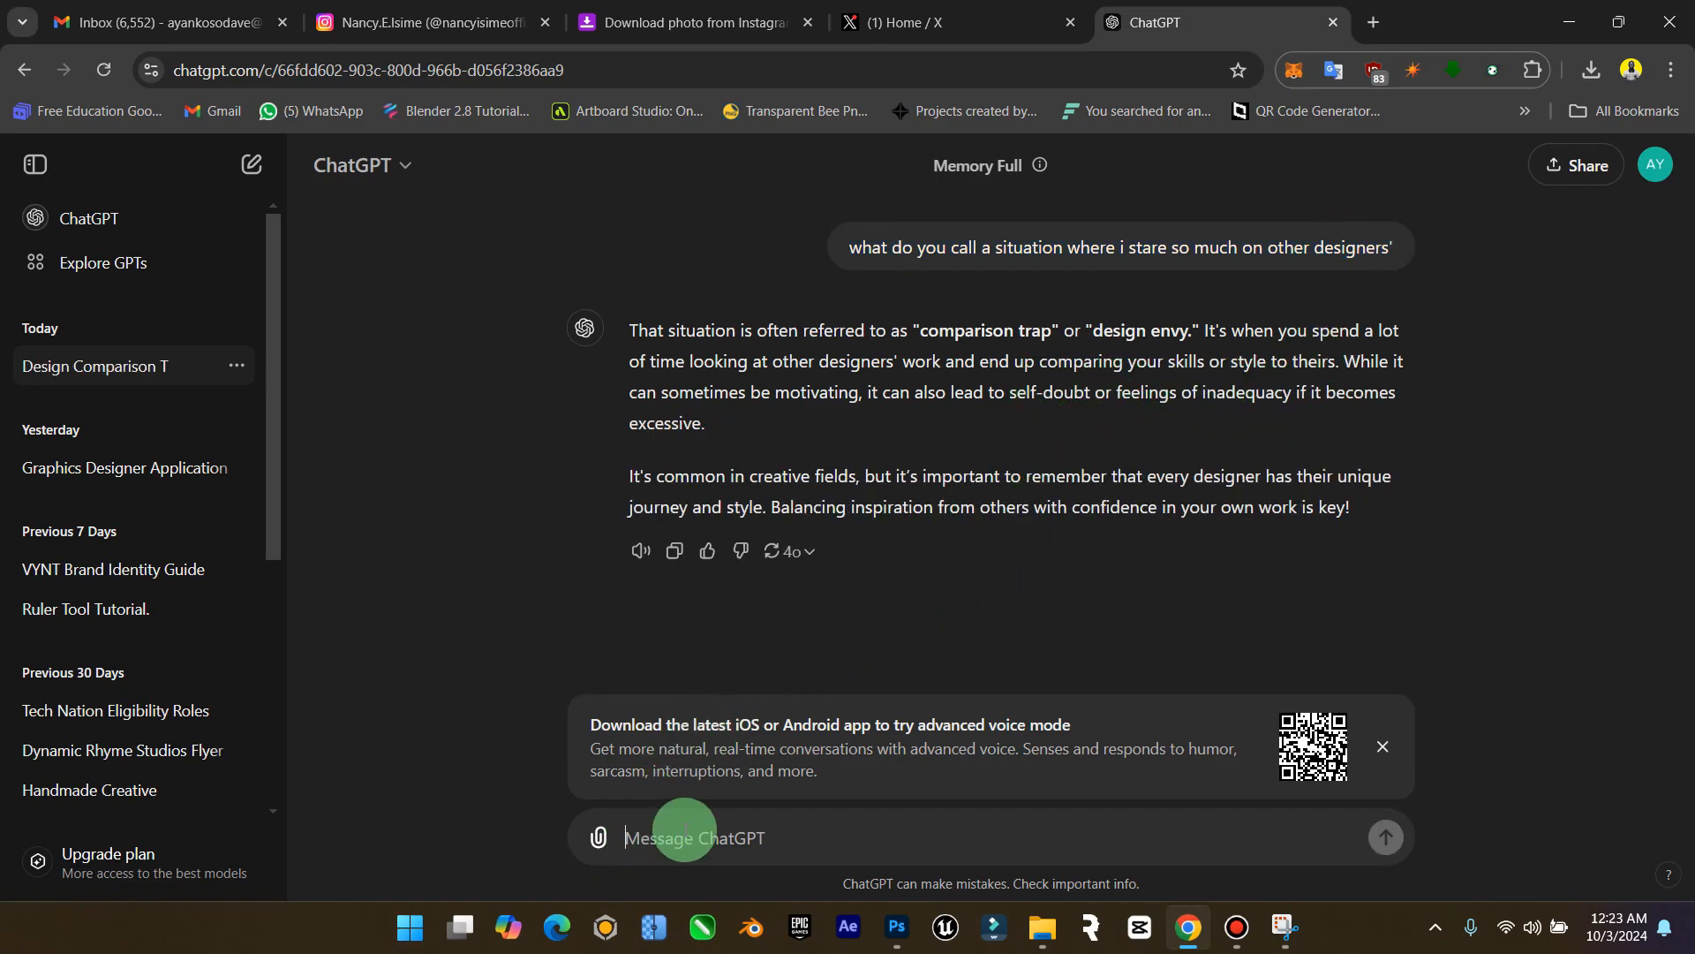
key(ctrl+v)
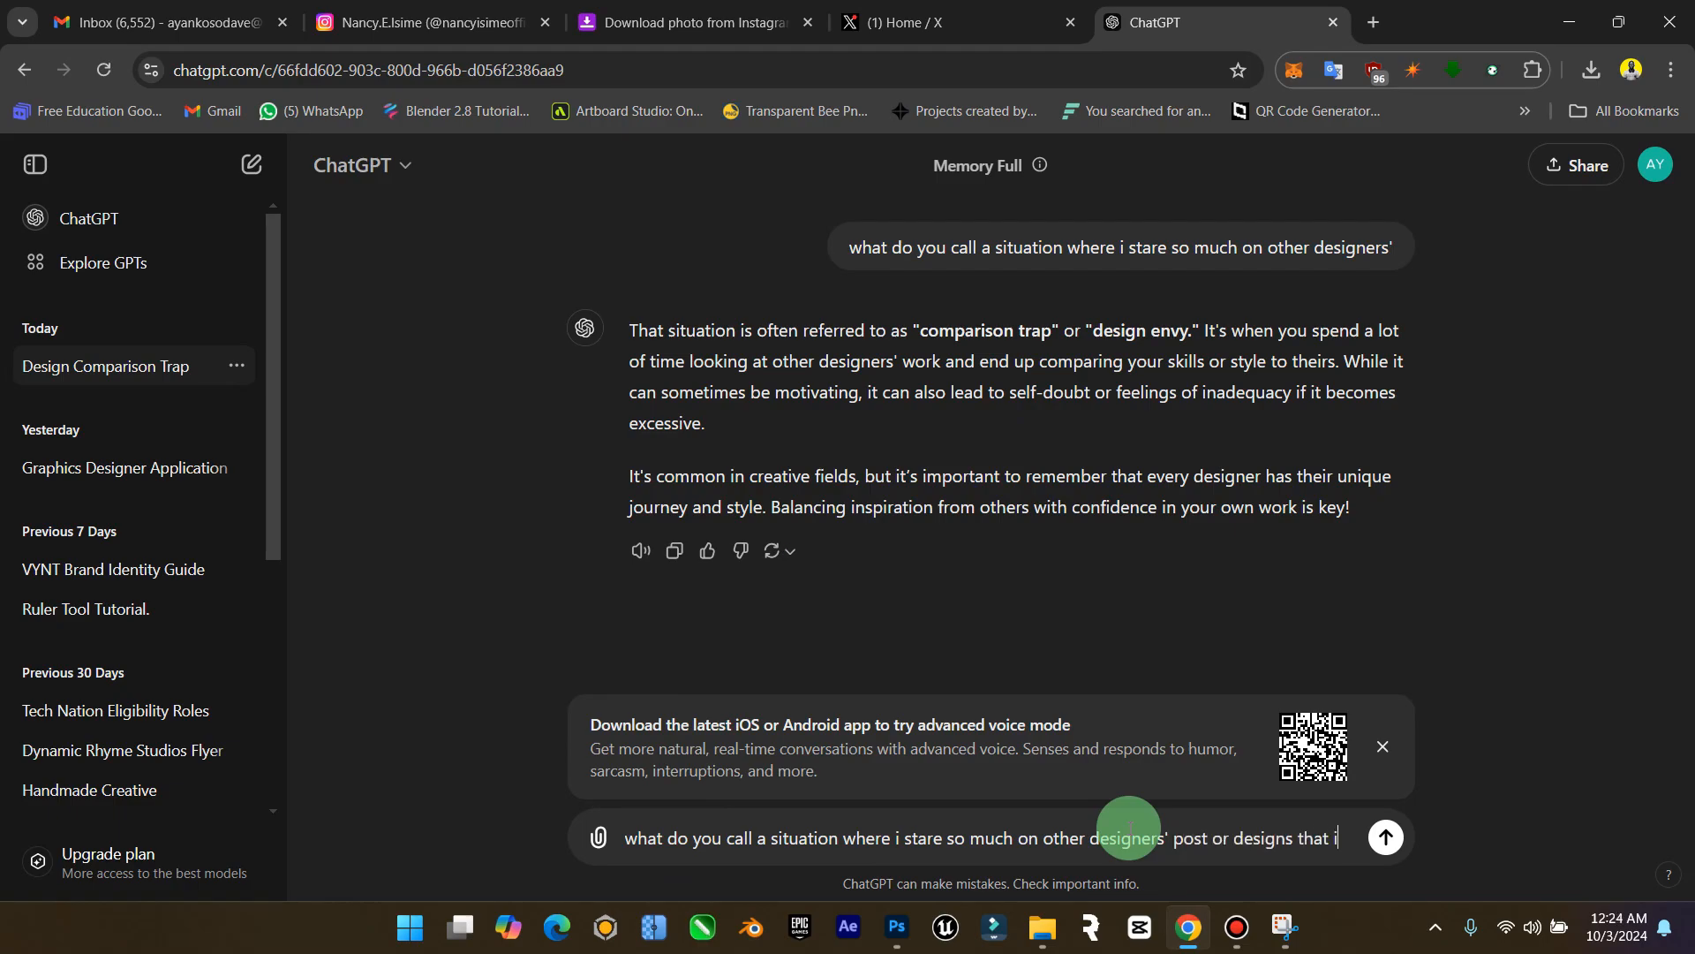
text(post or designs that i end up not designing)
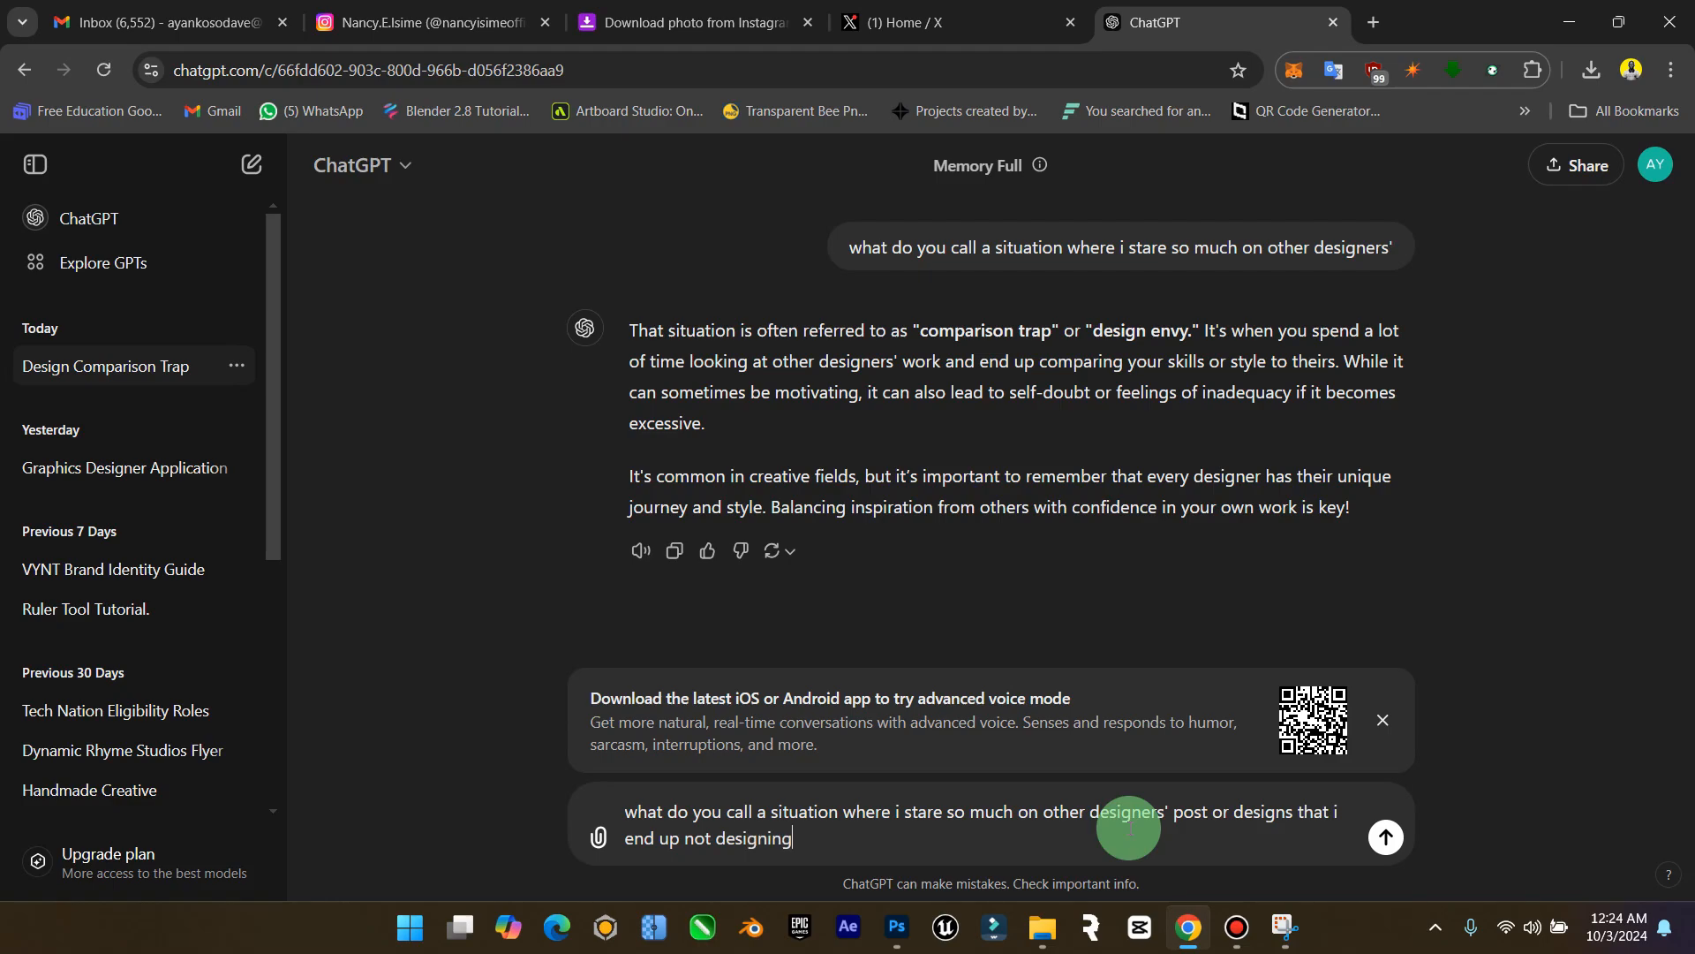
key(Return)
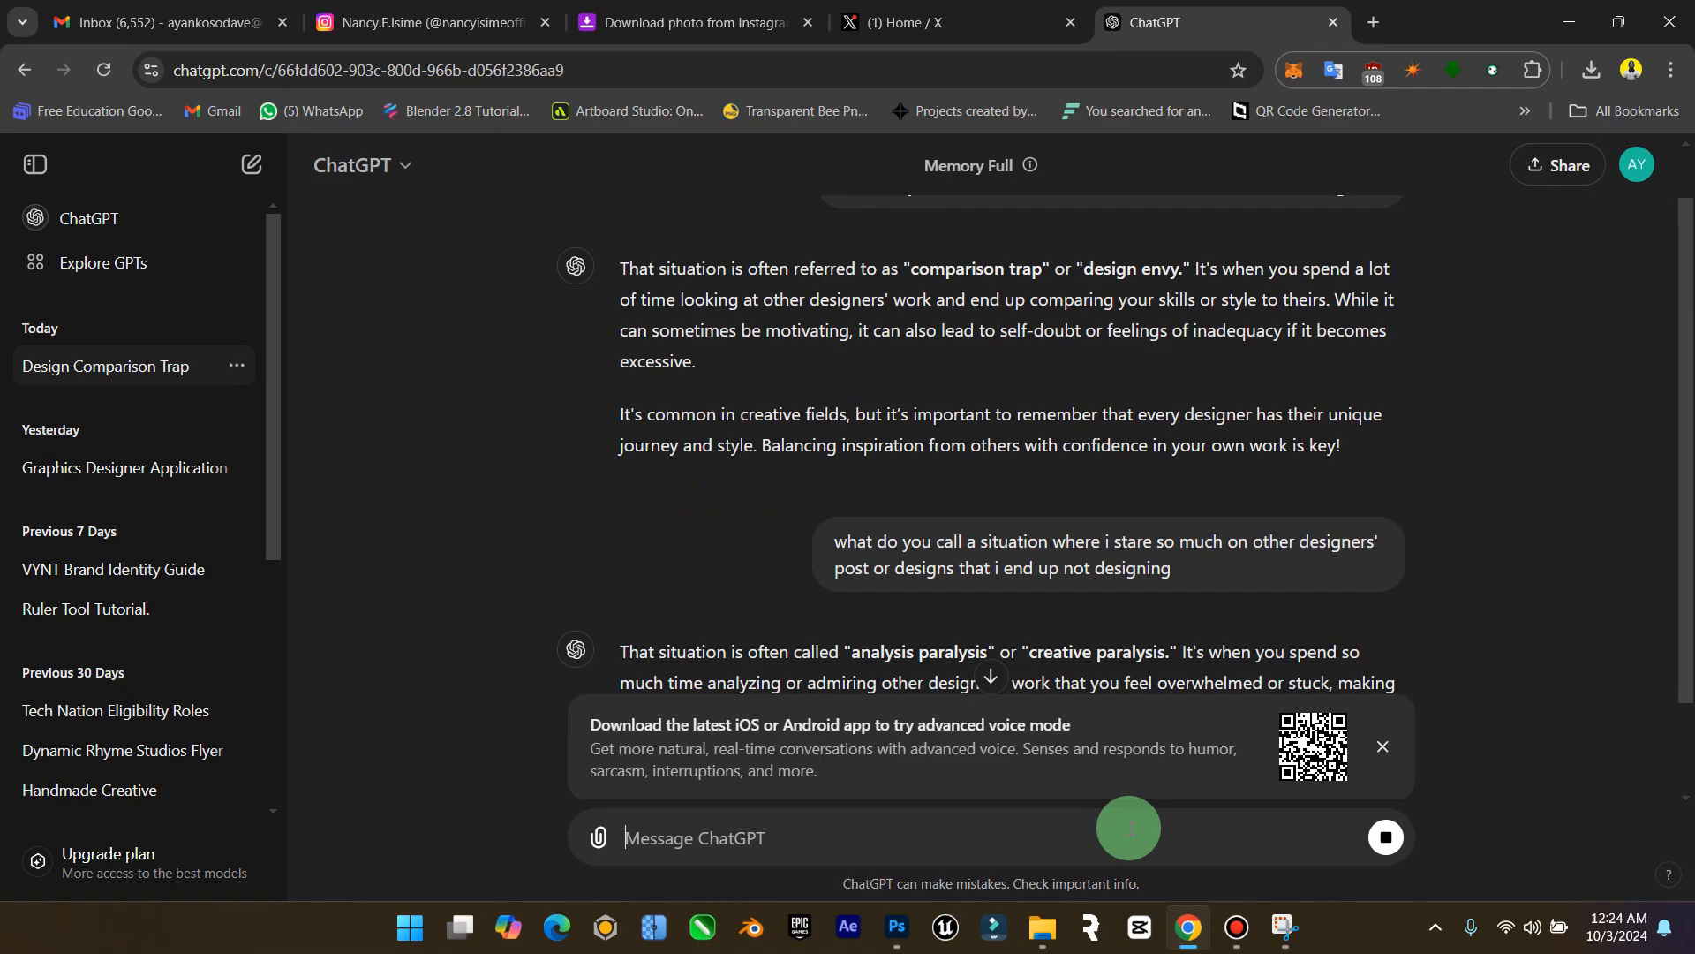
scroll(875, 561, down, 3)
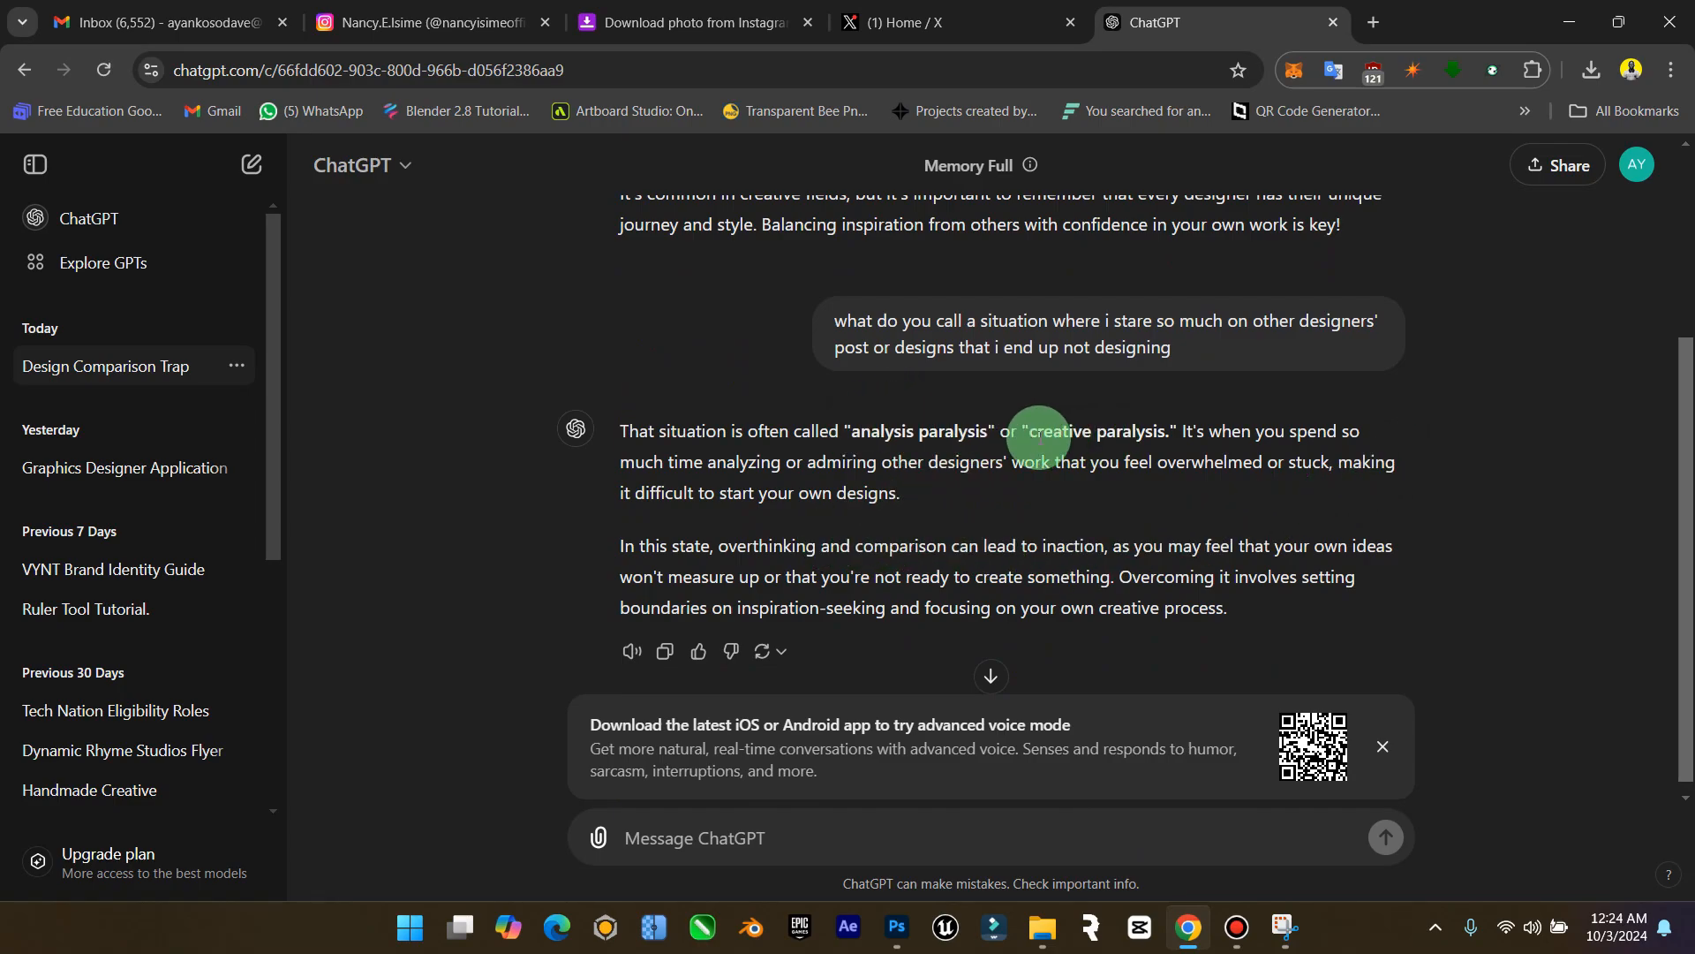
Return to Photoshop, add a new layer above Layer 10 copy, and set the foreground color to light blue #7fb8f1
click(1564, 23)
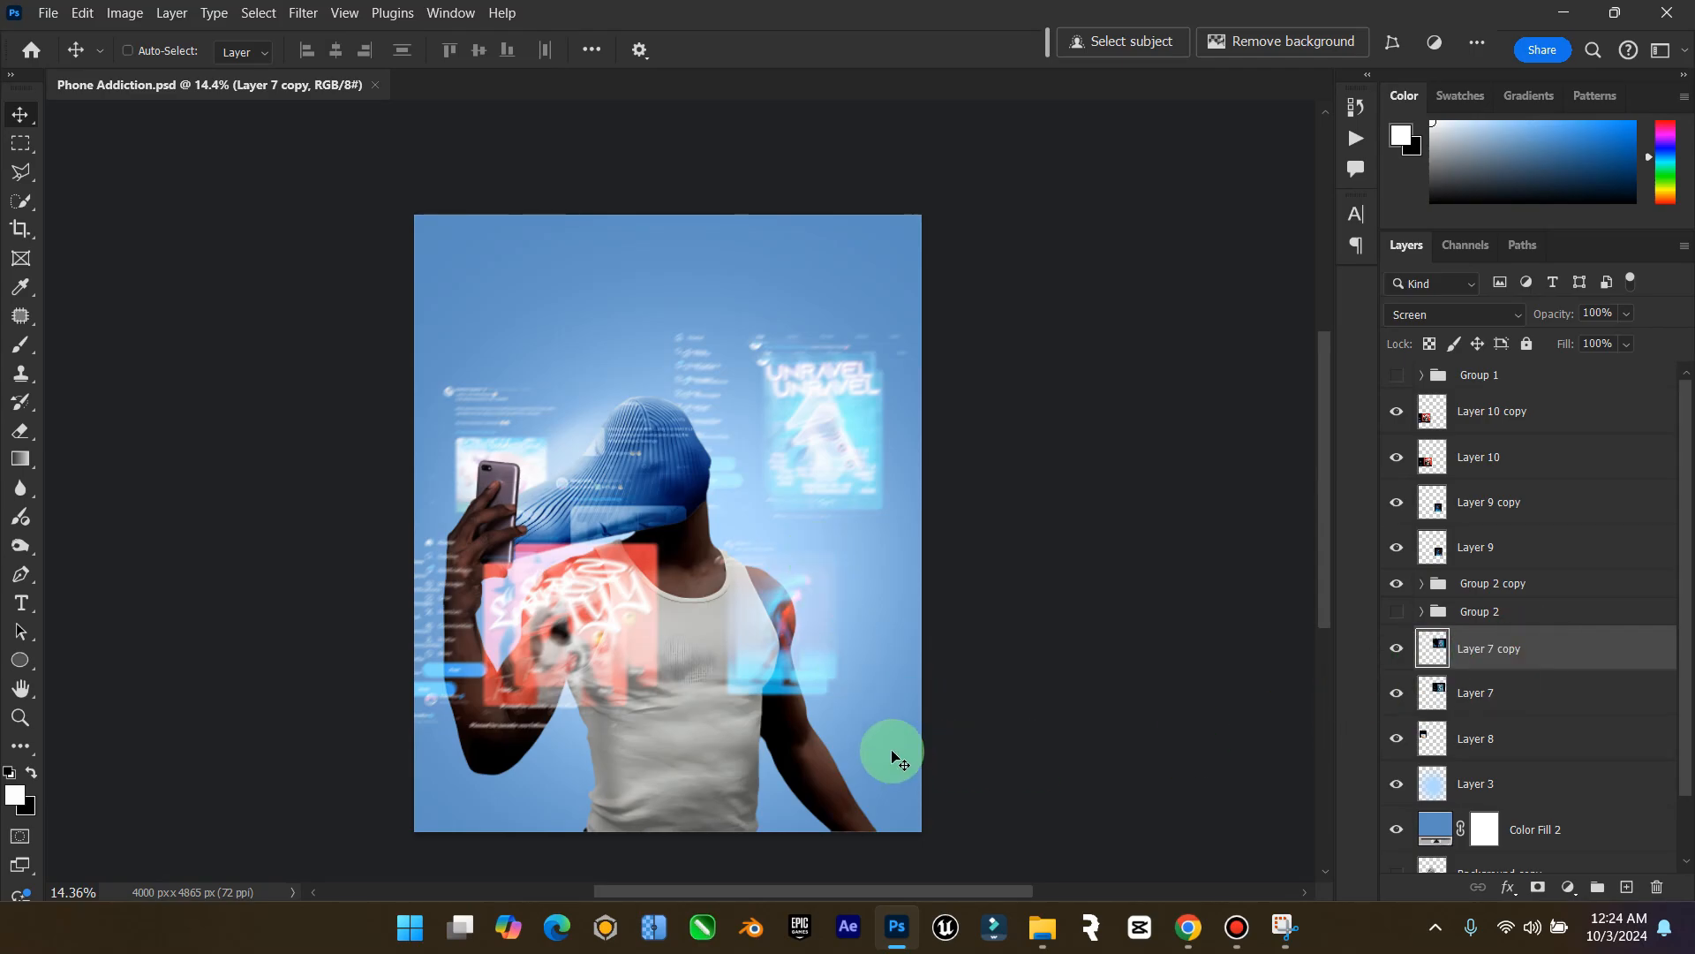
scroll(789, 742, down, 1)
scroll(788, 742, down, 2)
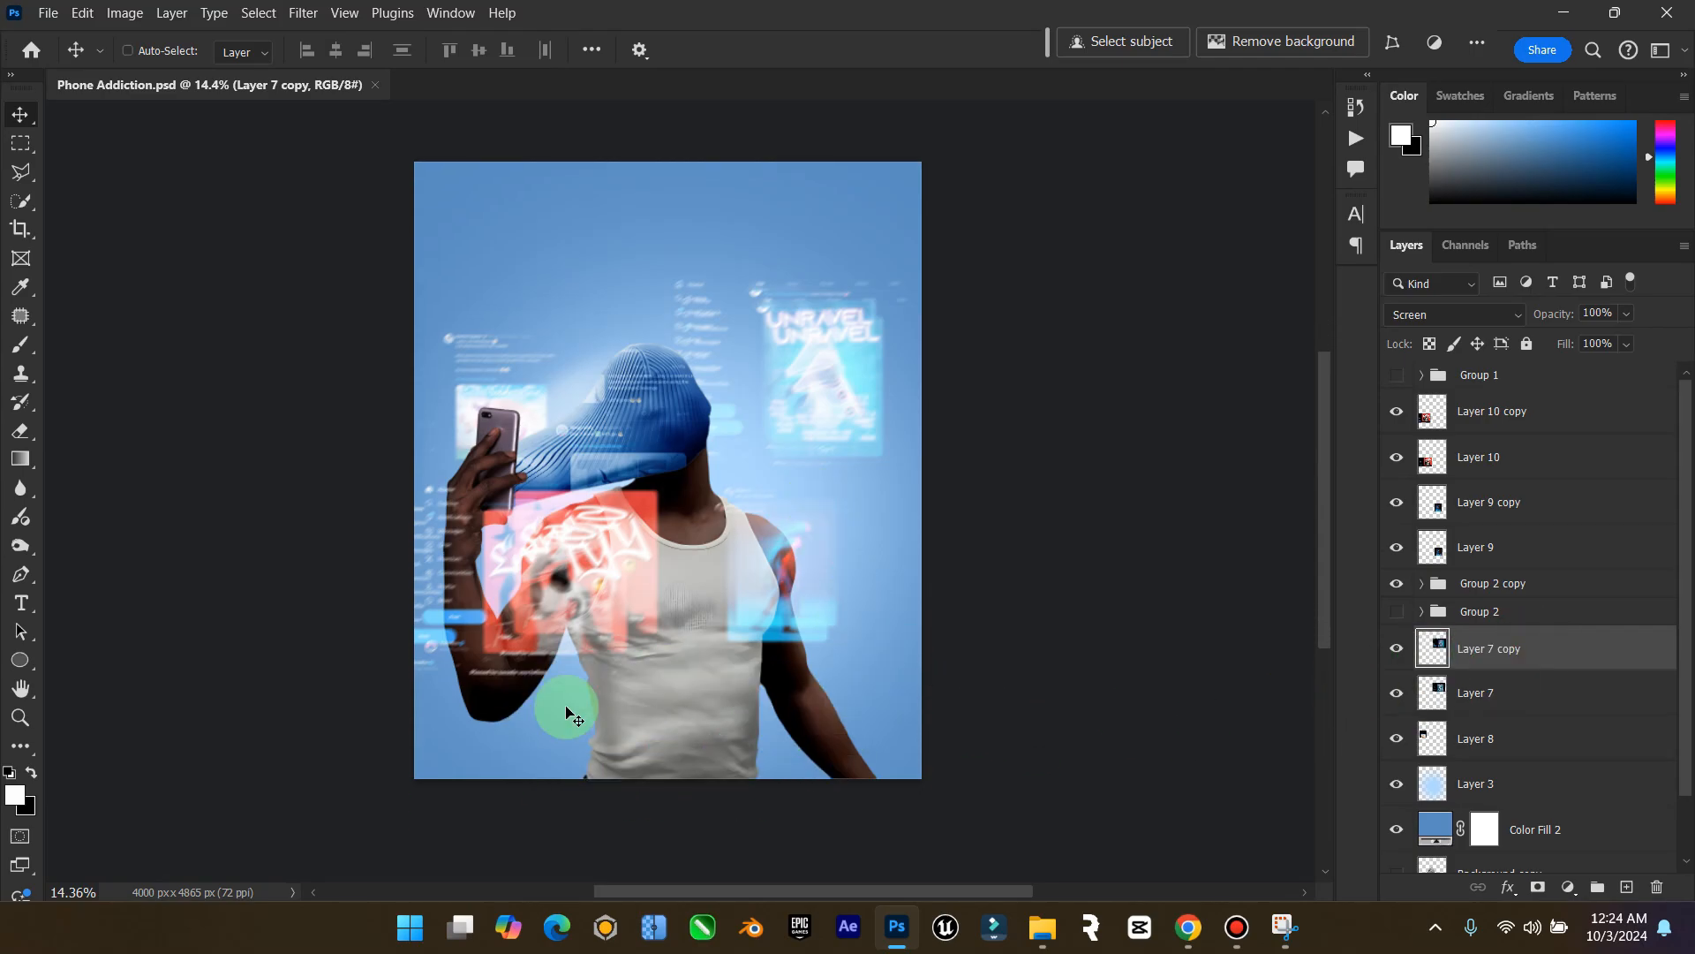
click(1541, 412)
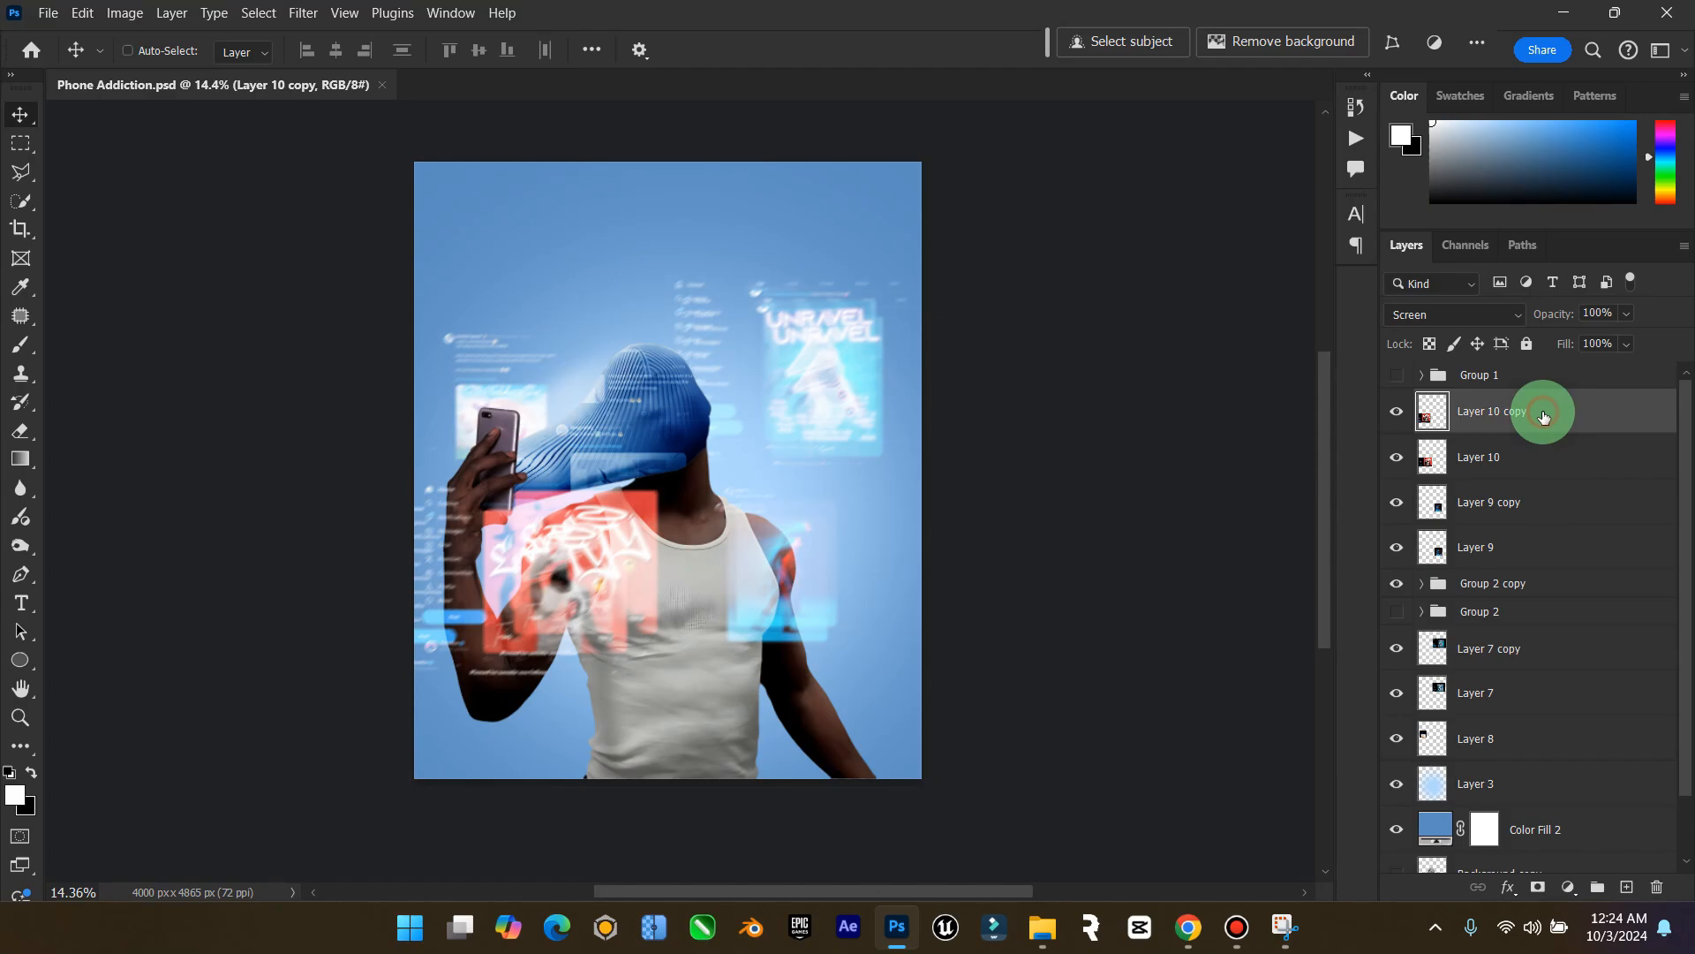
click(1628, 887)
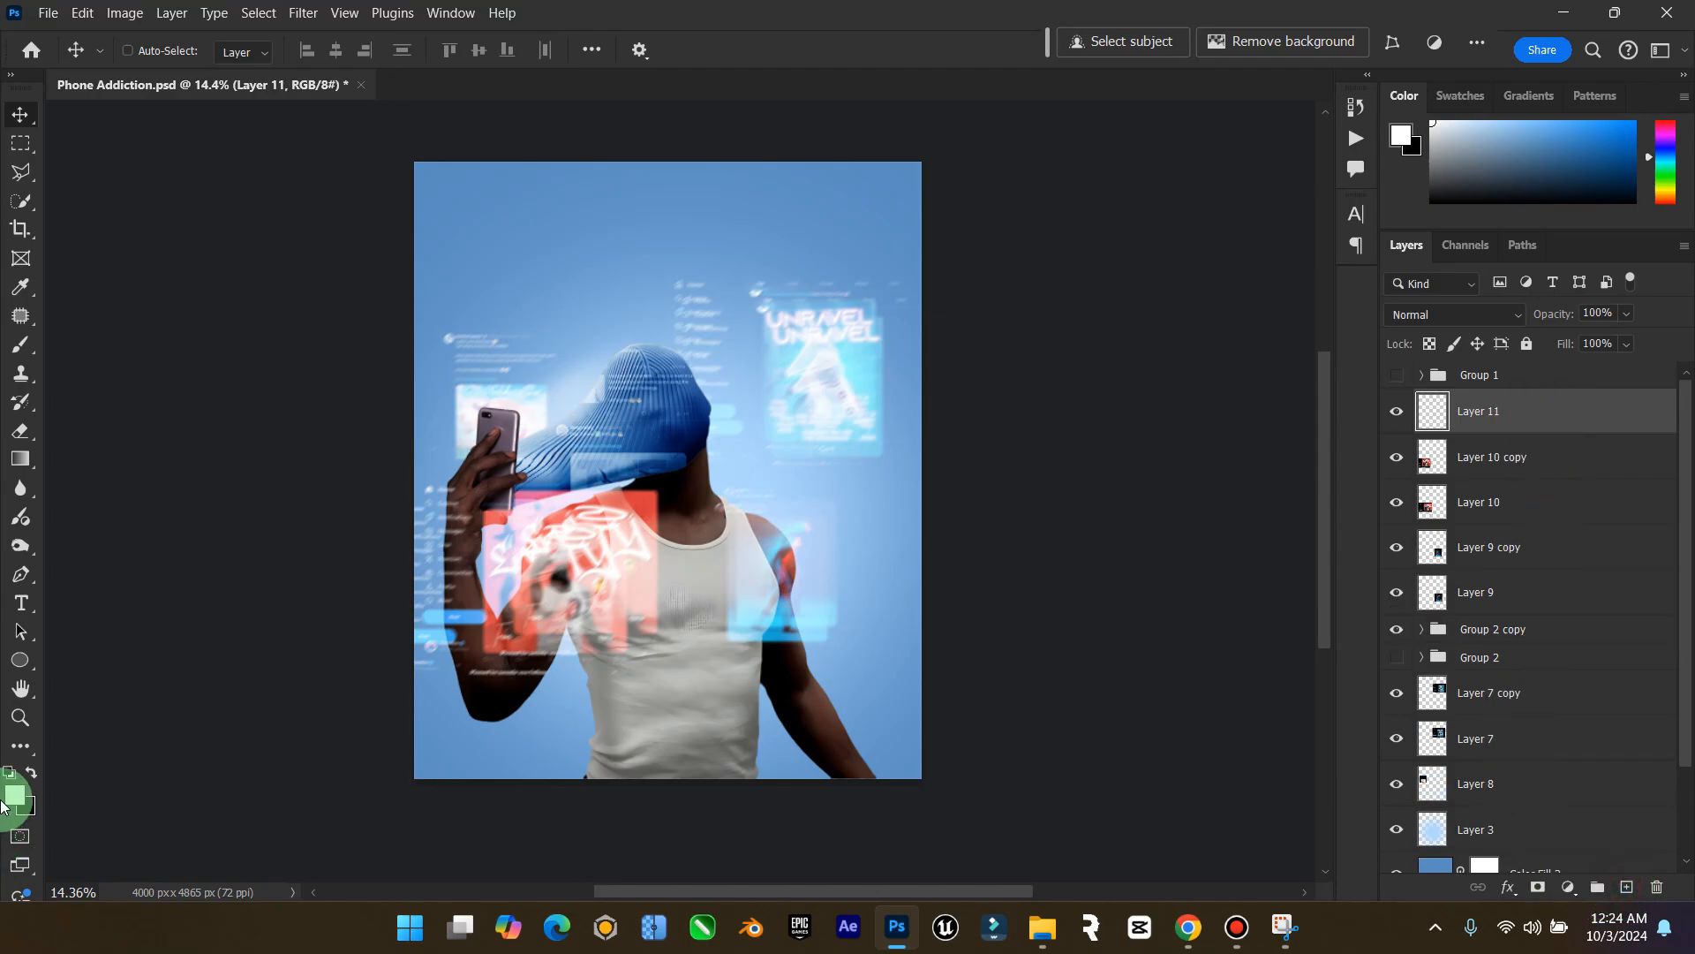
click(10, 773)
click(16, 794)
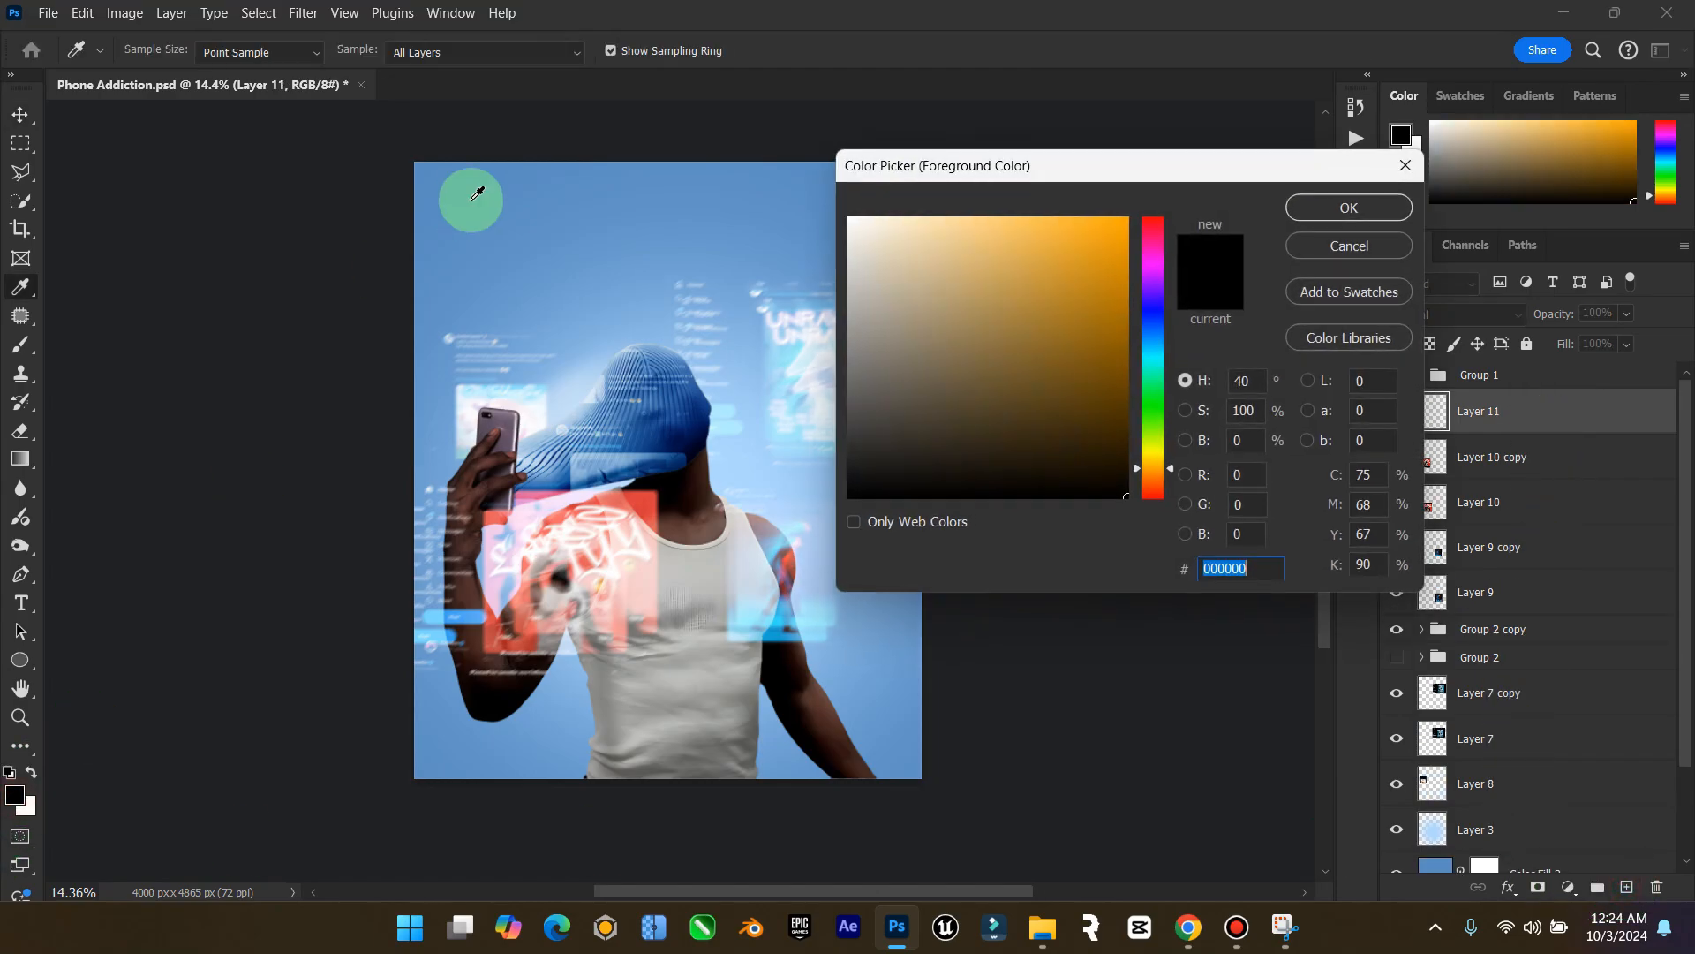
click(469, 200)
click(981, 232)
click(1349, 207)
key(v)
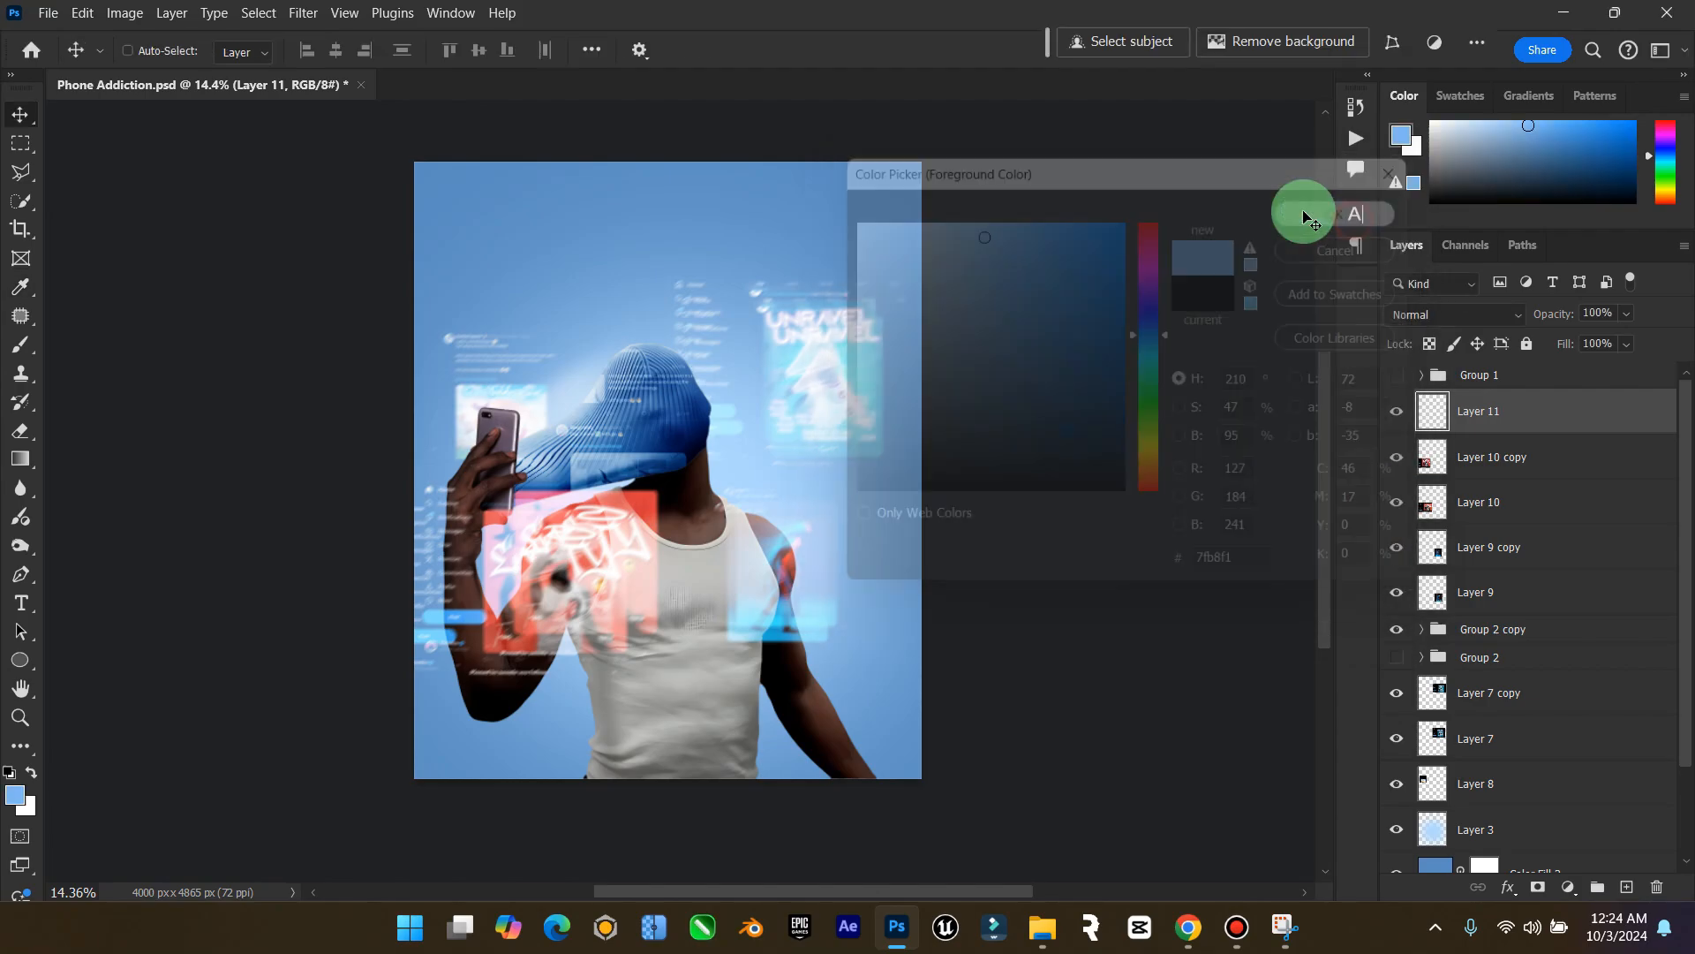
Paint a light blue fade along the canvas's lower edge on Layer 11 with a soft 5000 px brush
key(b)
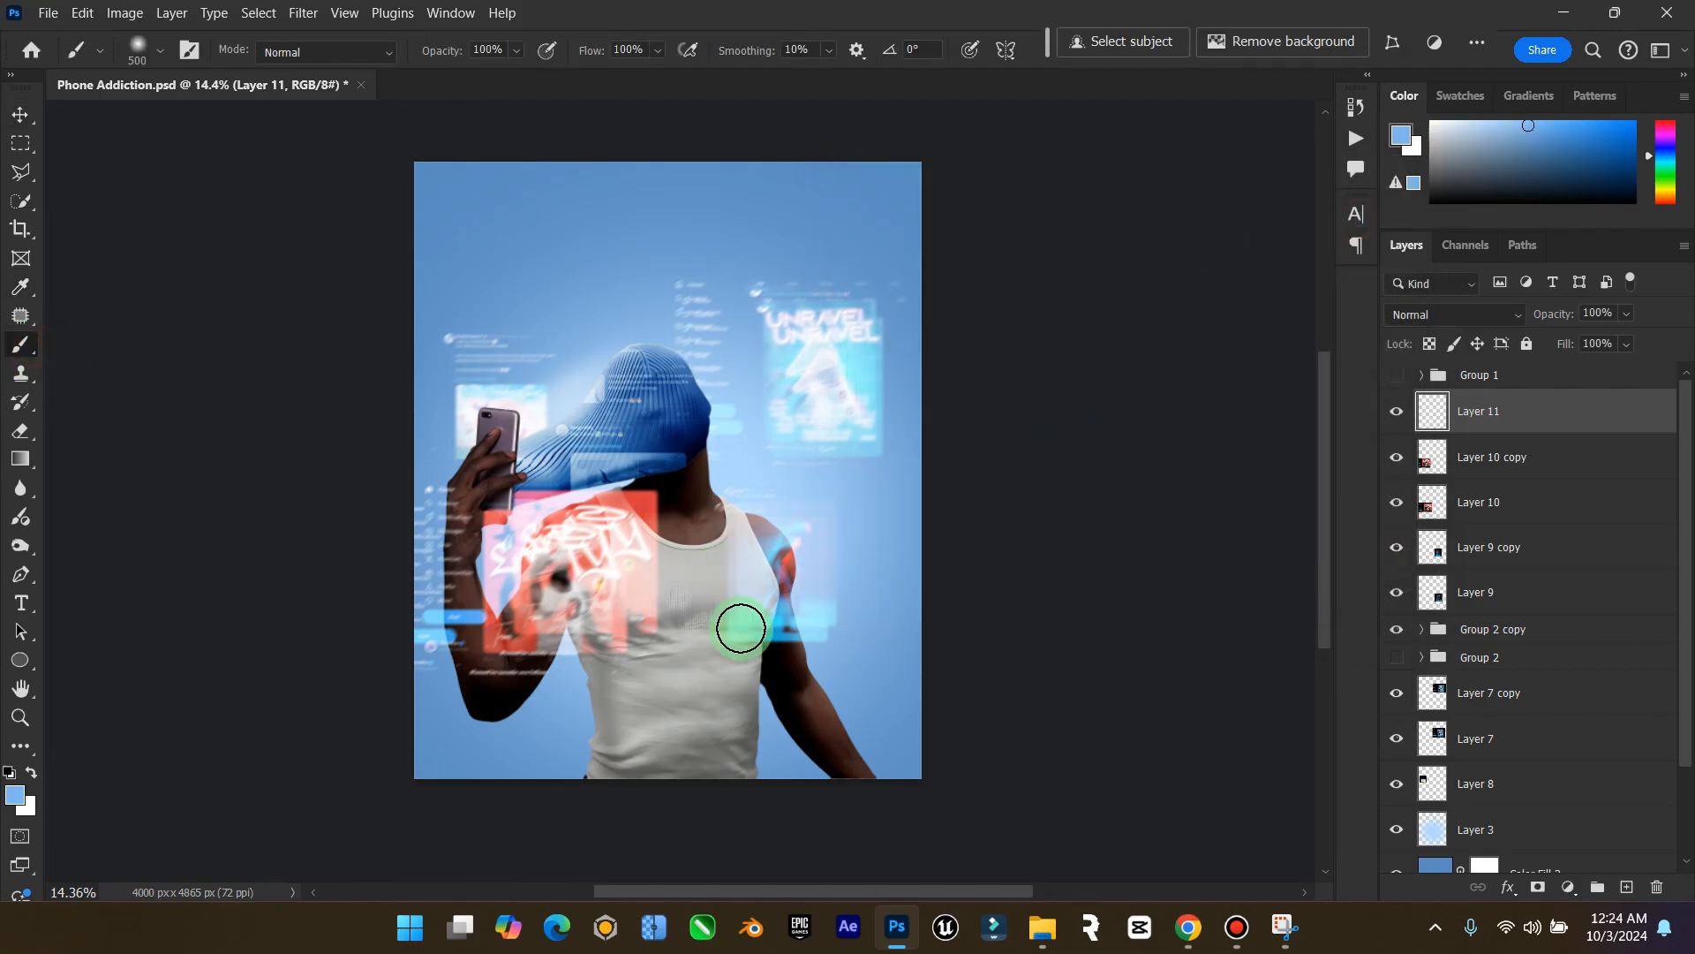
key(bracketright)
key(bracketright)
key(bracketright)
key(bracketright)
key(bracketright)
key(bracketright)
key(bracketright)
key(bracketright)
key(bracketright)
scroll(879, 712, down, 2)
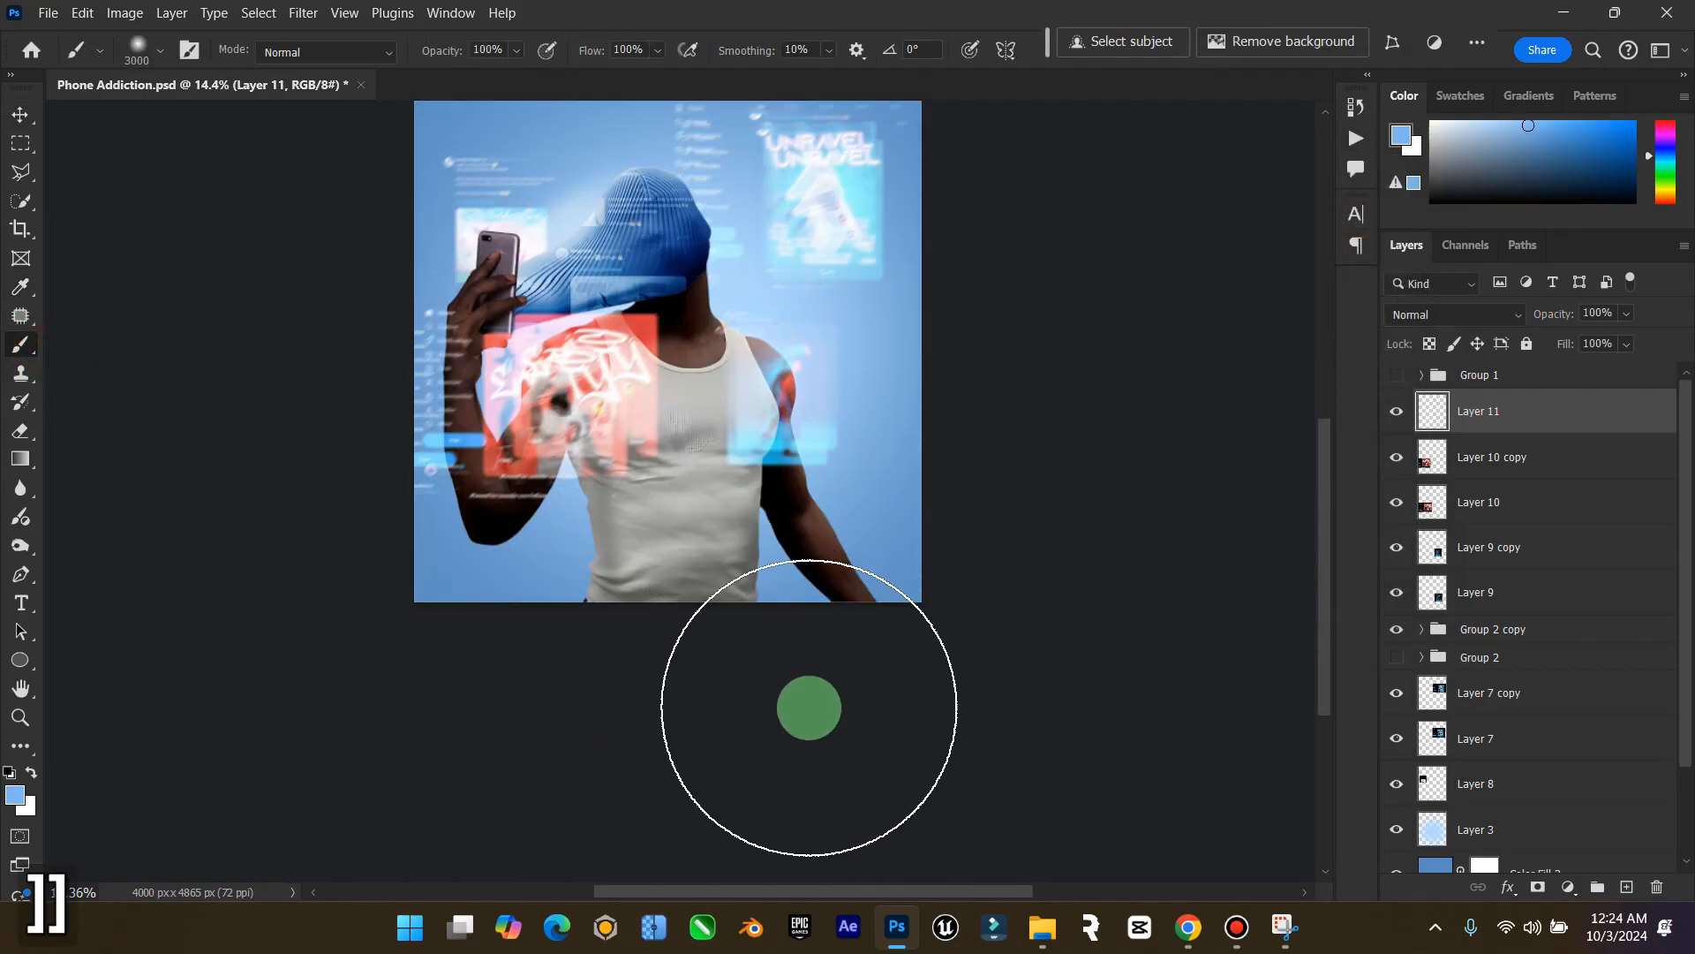
key(bracketright)
key(bracketright)
key(bracketright)
key(bracketright)
drag(844, 653, 540, 722)
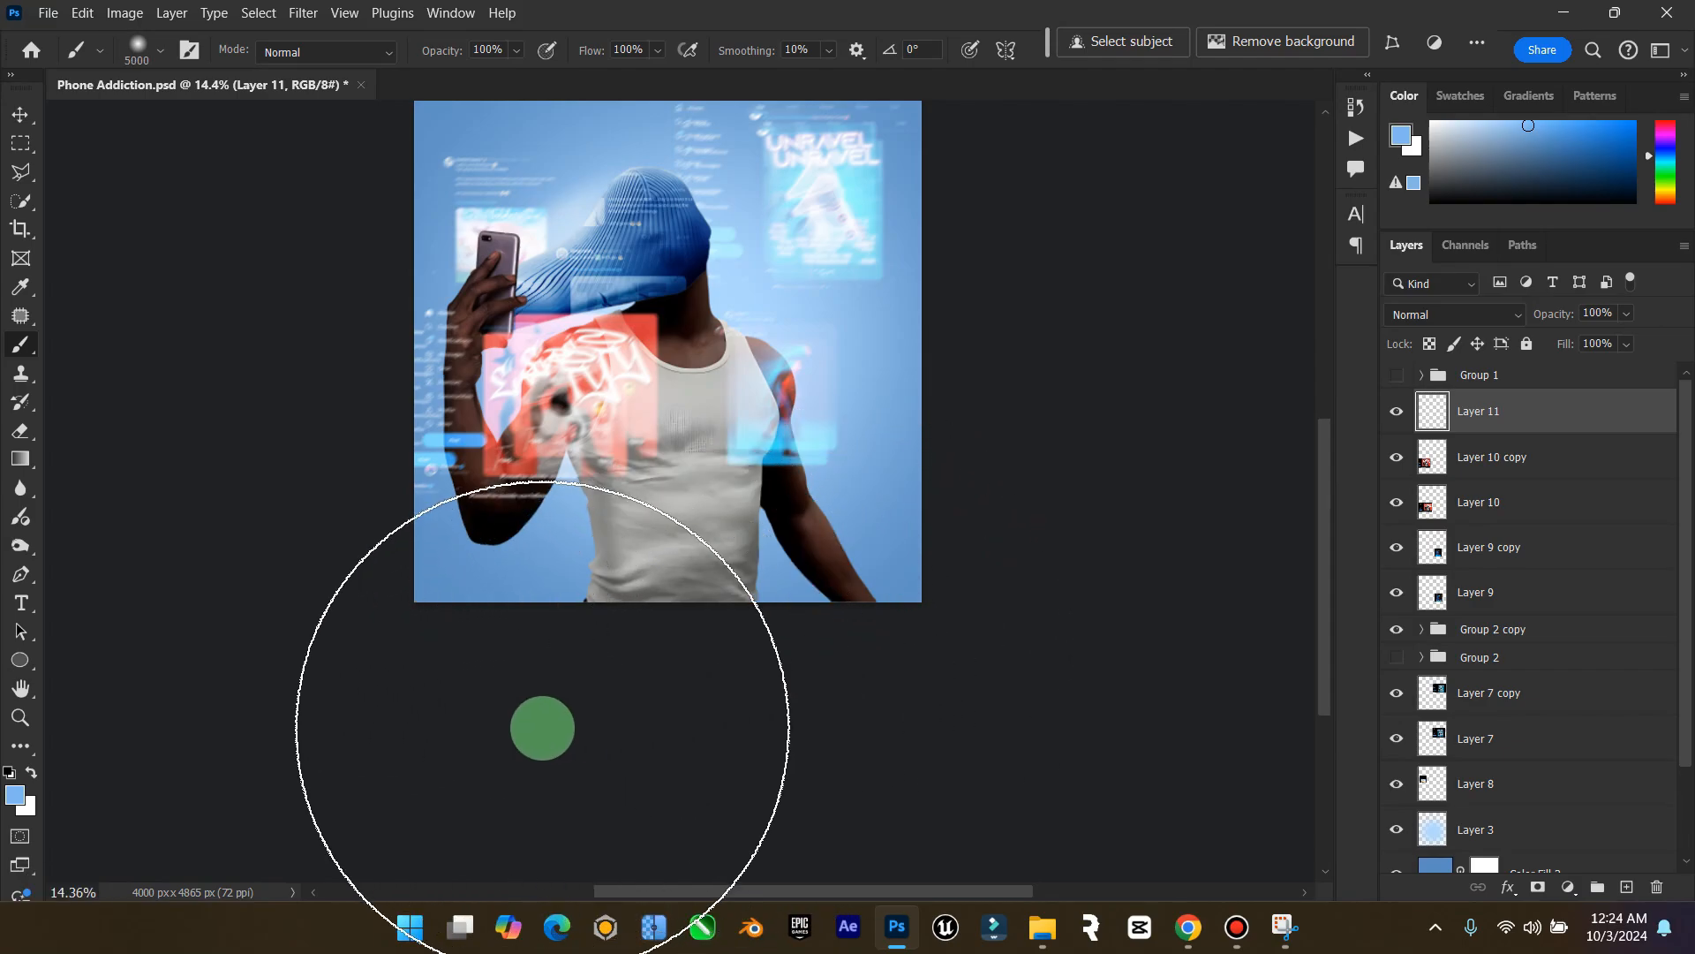
click(439, 712)
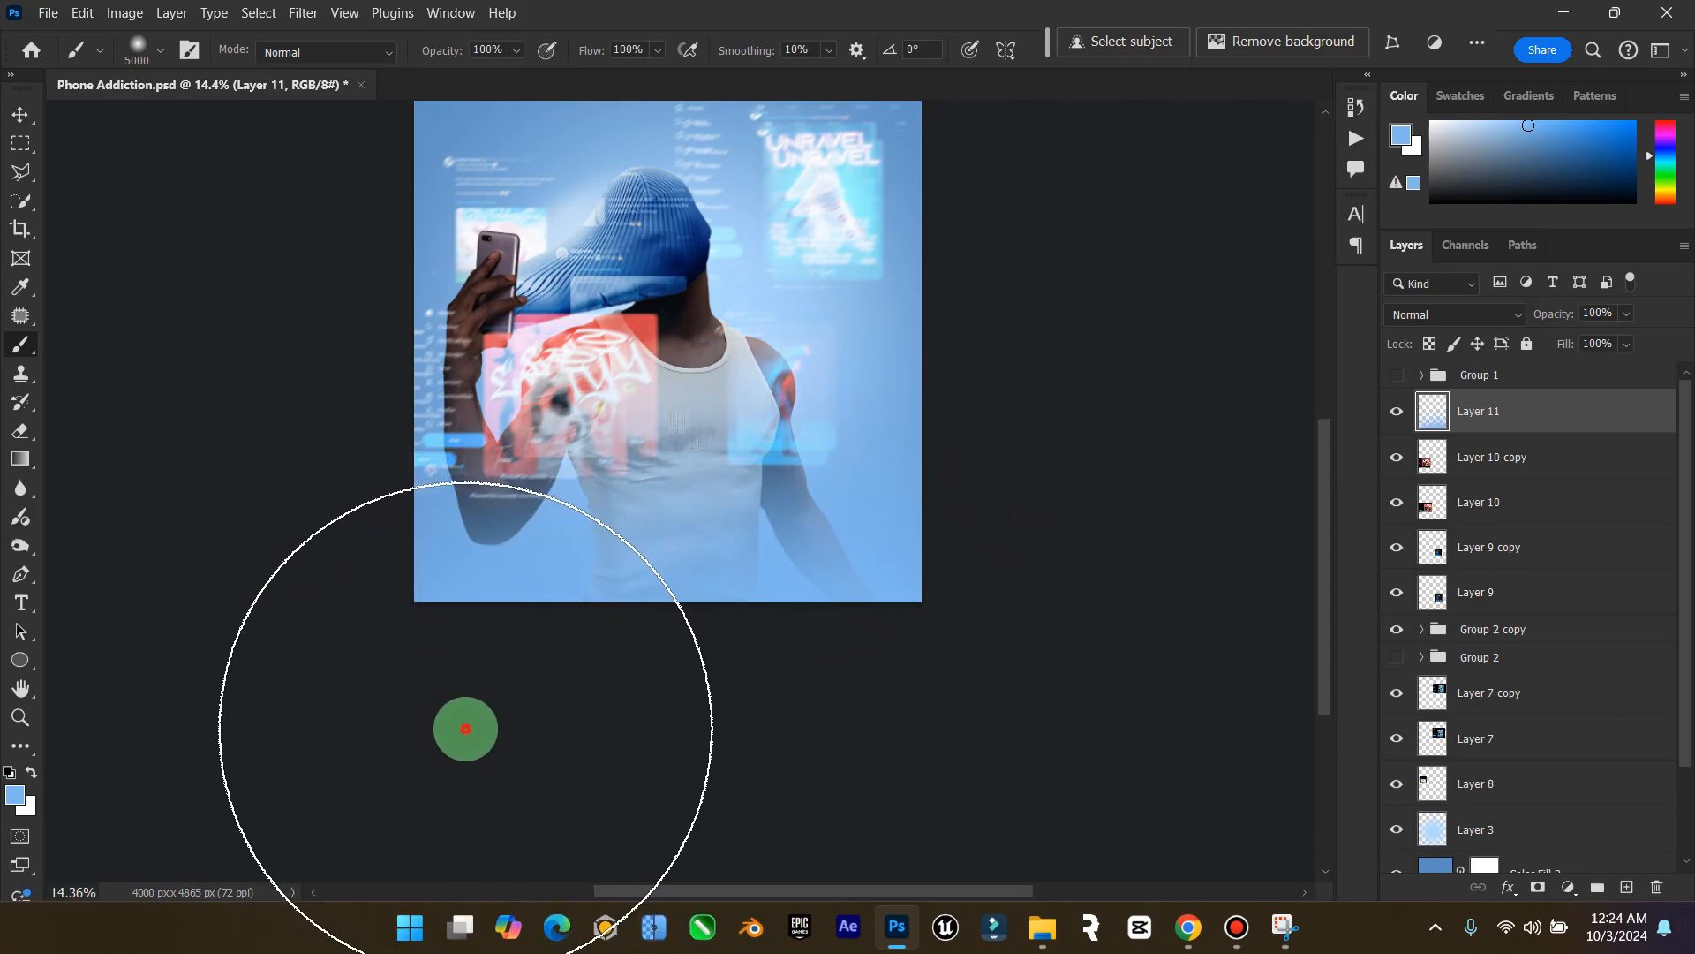
Move all layers from Layer 10 copy through Layer 3 slightly upward together, leaving the Layer 11 fade in place
click(20, 115)
double_click(21, 688)
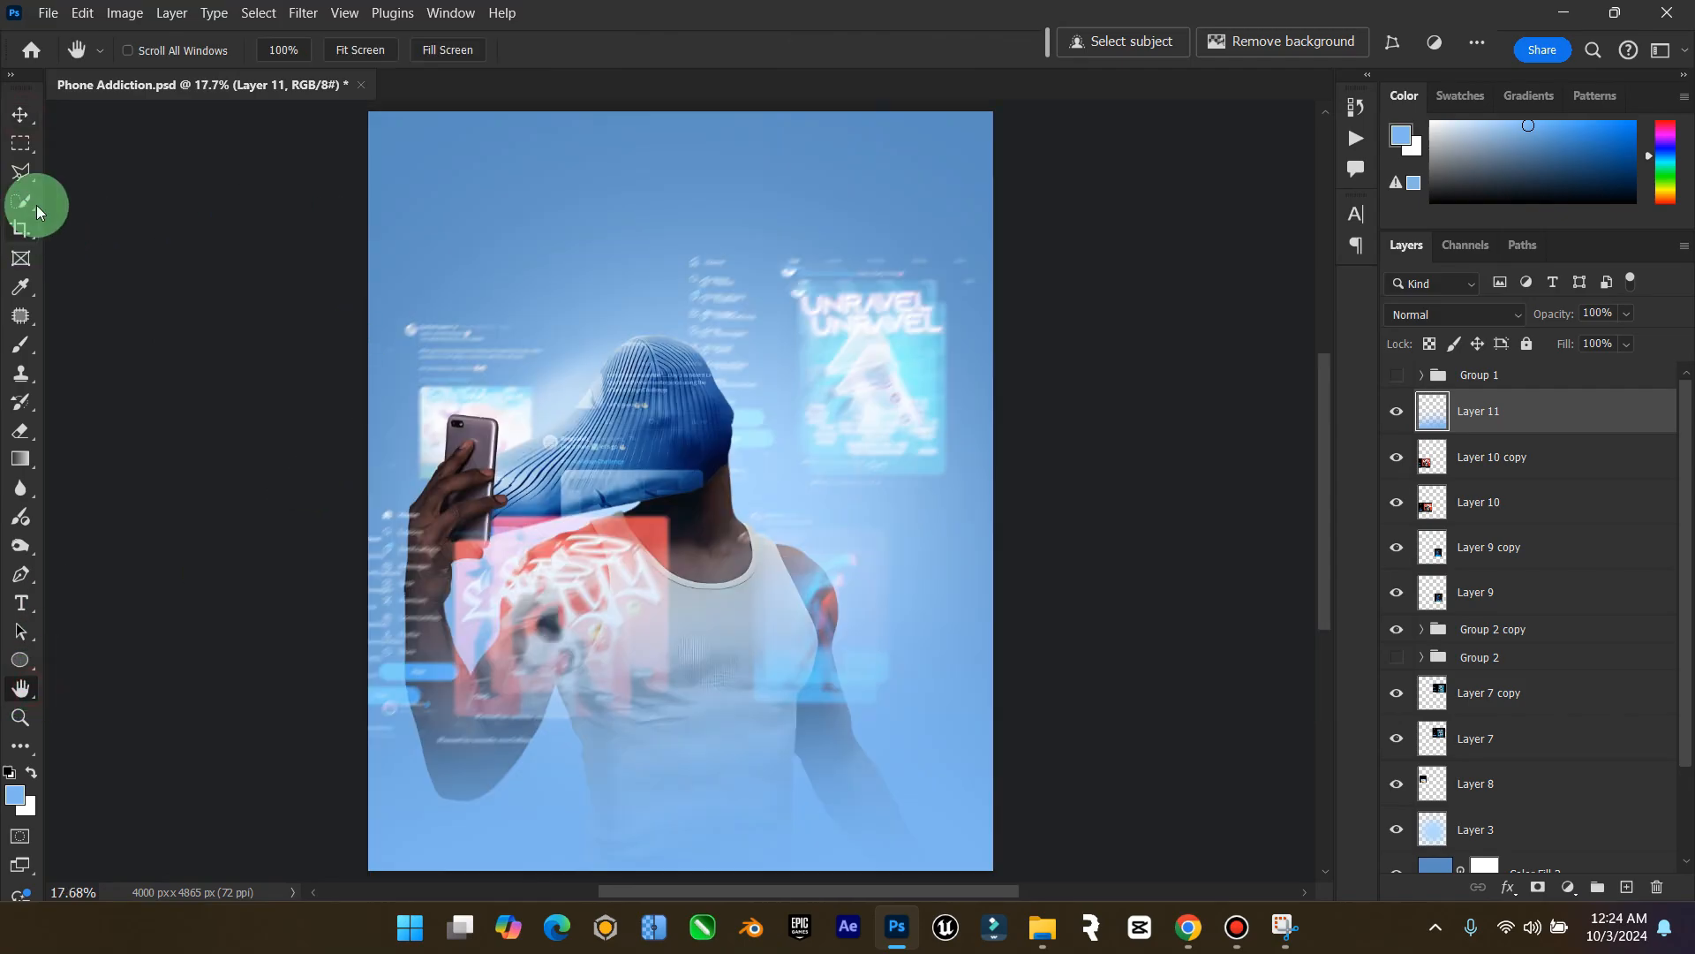
click(19, 119)
click(1513, 456)
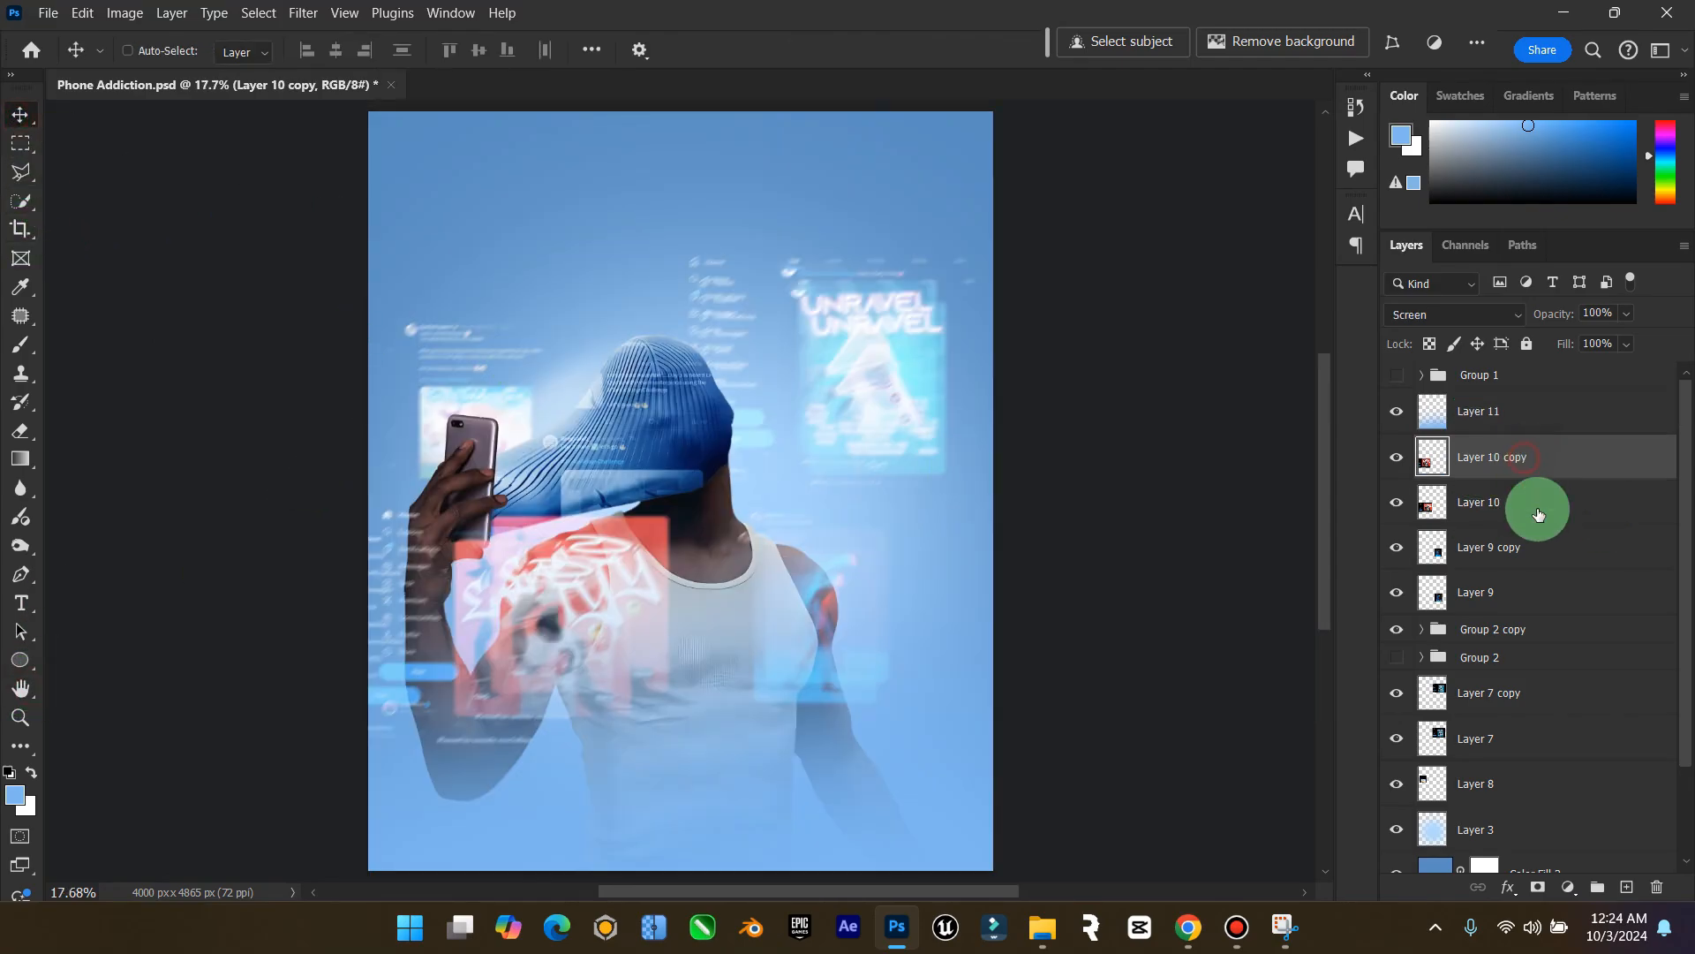
shift+click(1510, 793)
shift+click(1484, 831)
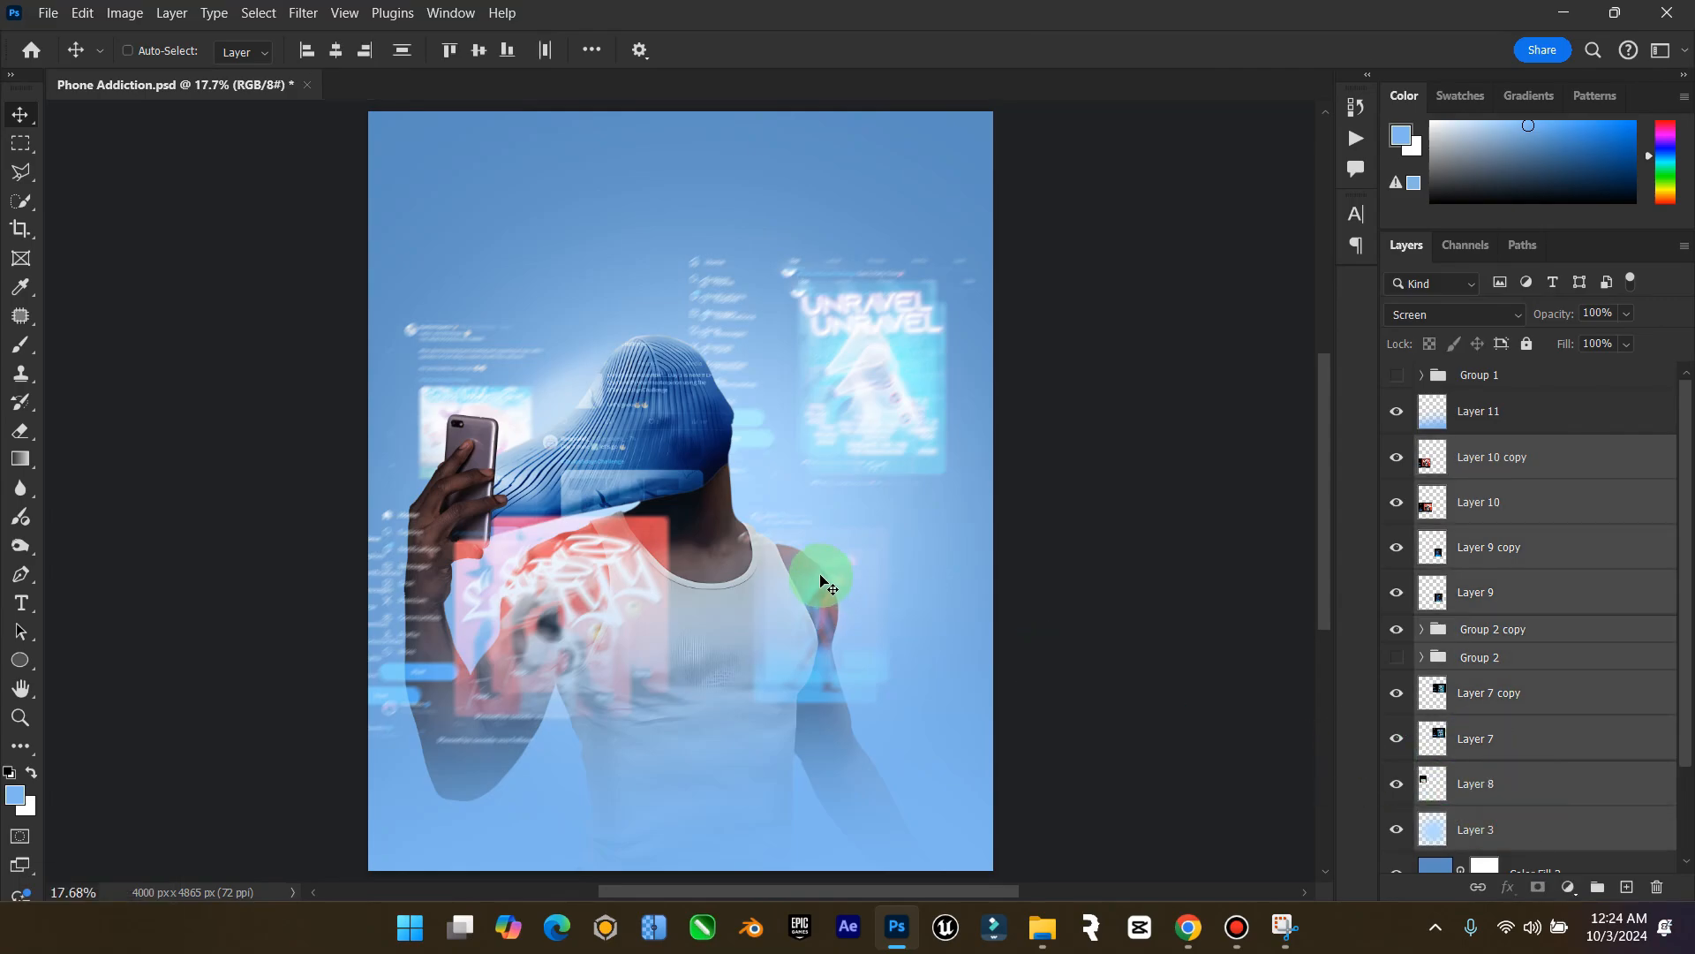
drag(814, 570, 821, 544)
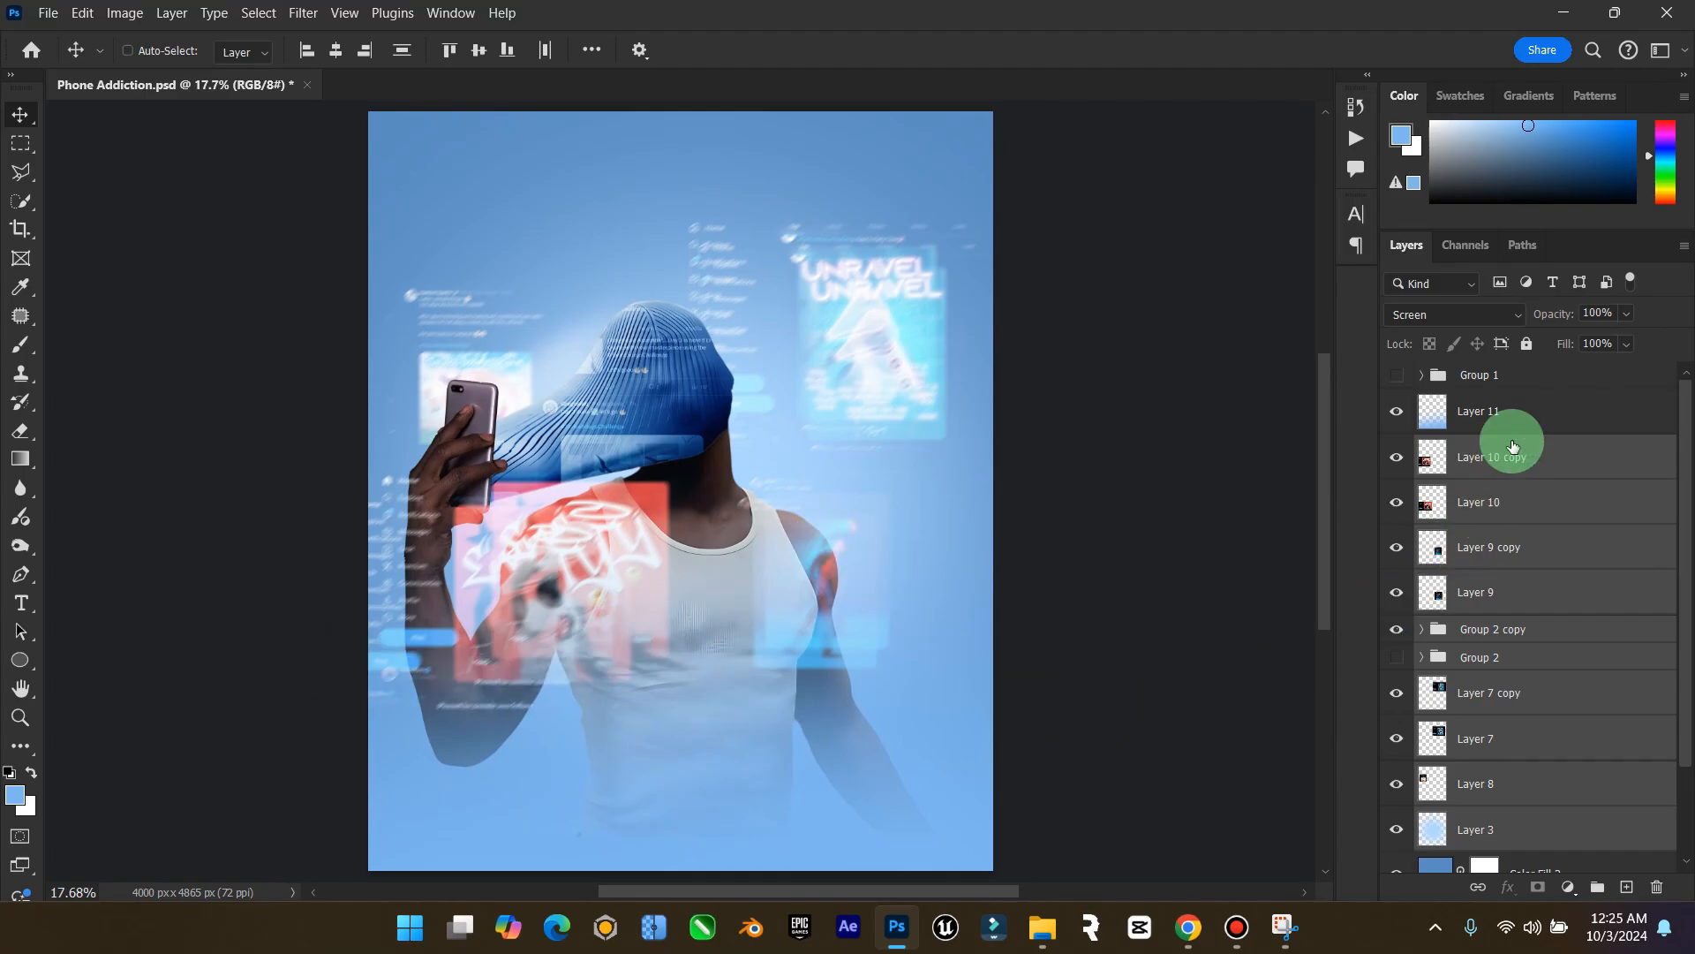
Set the foreground color to dark blue #0d467f
click(1445, 446)
click(15, 792)
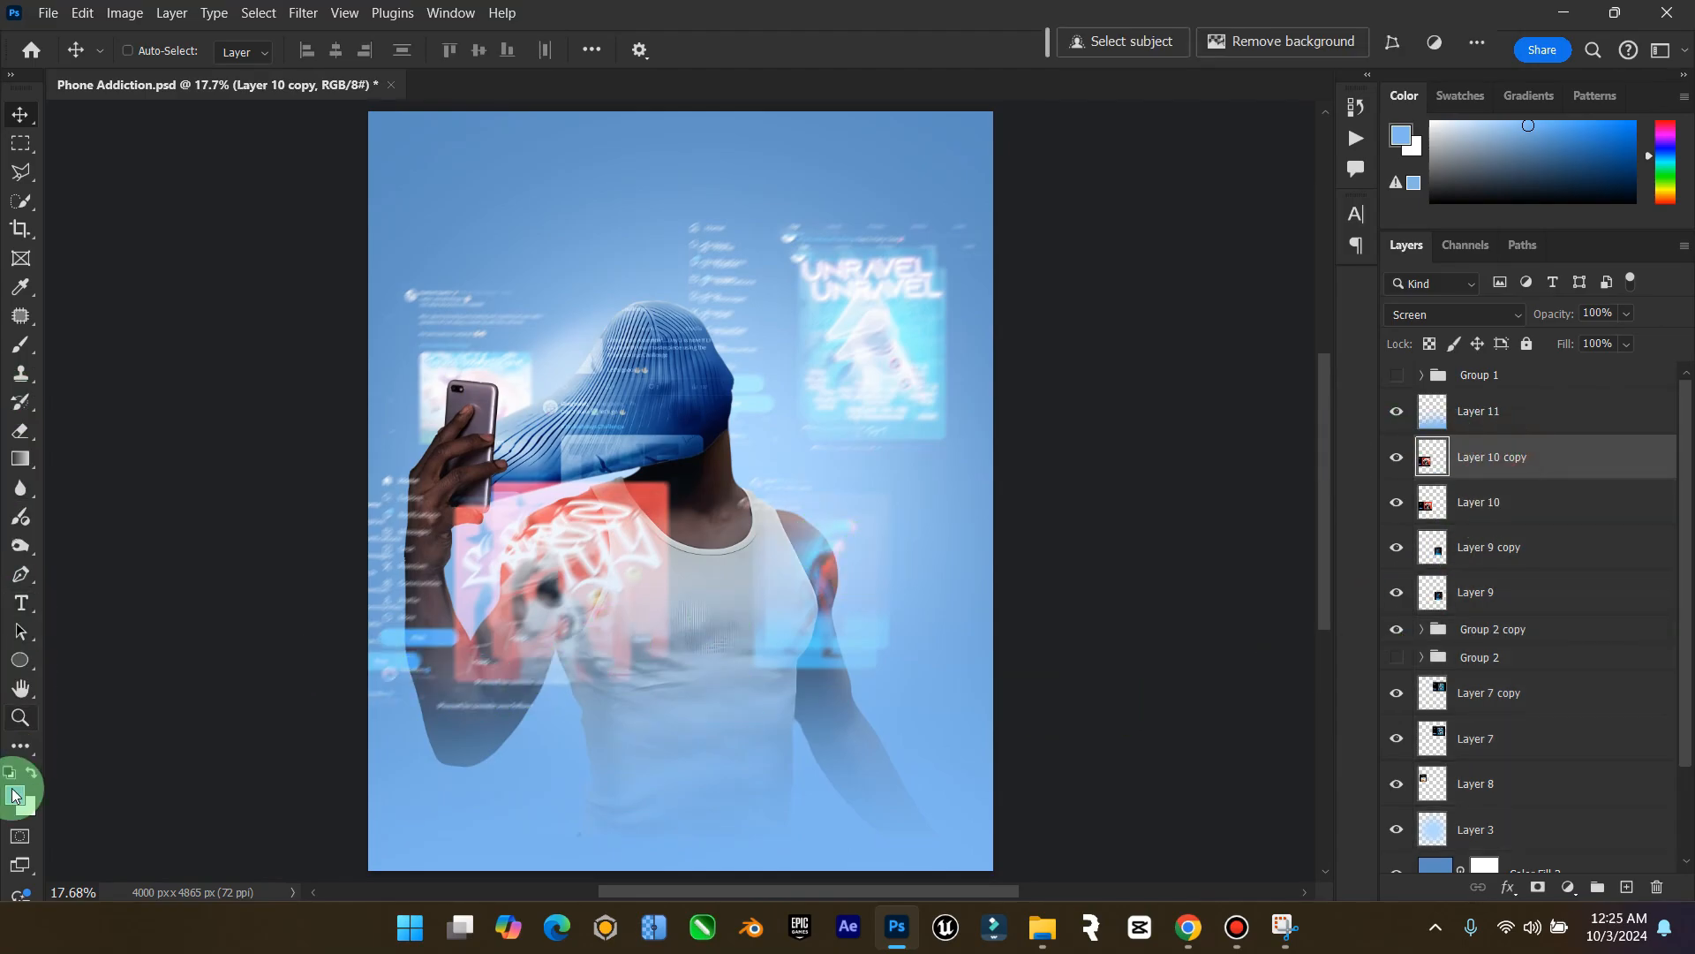
click(1098, 356)
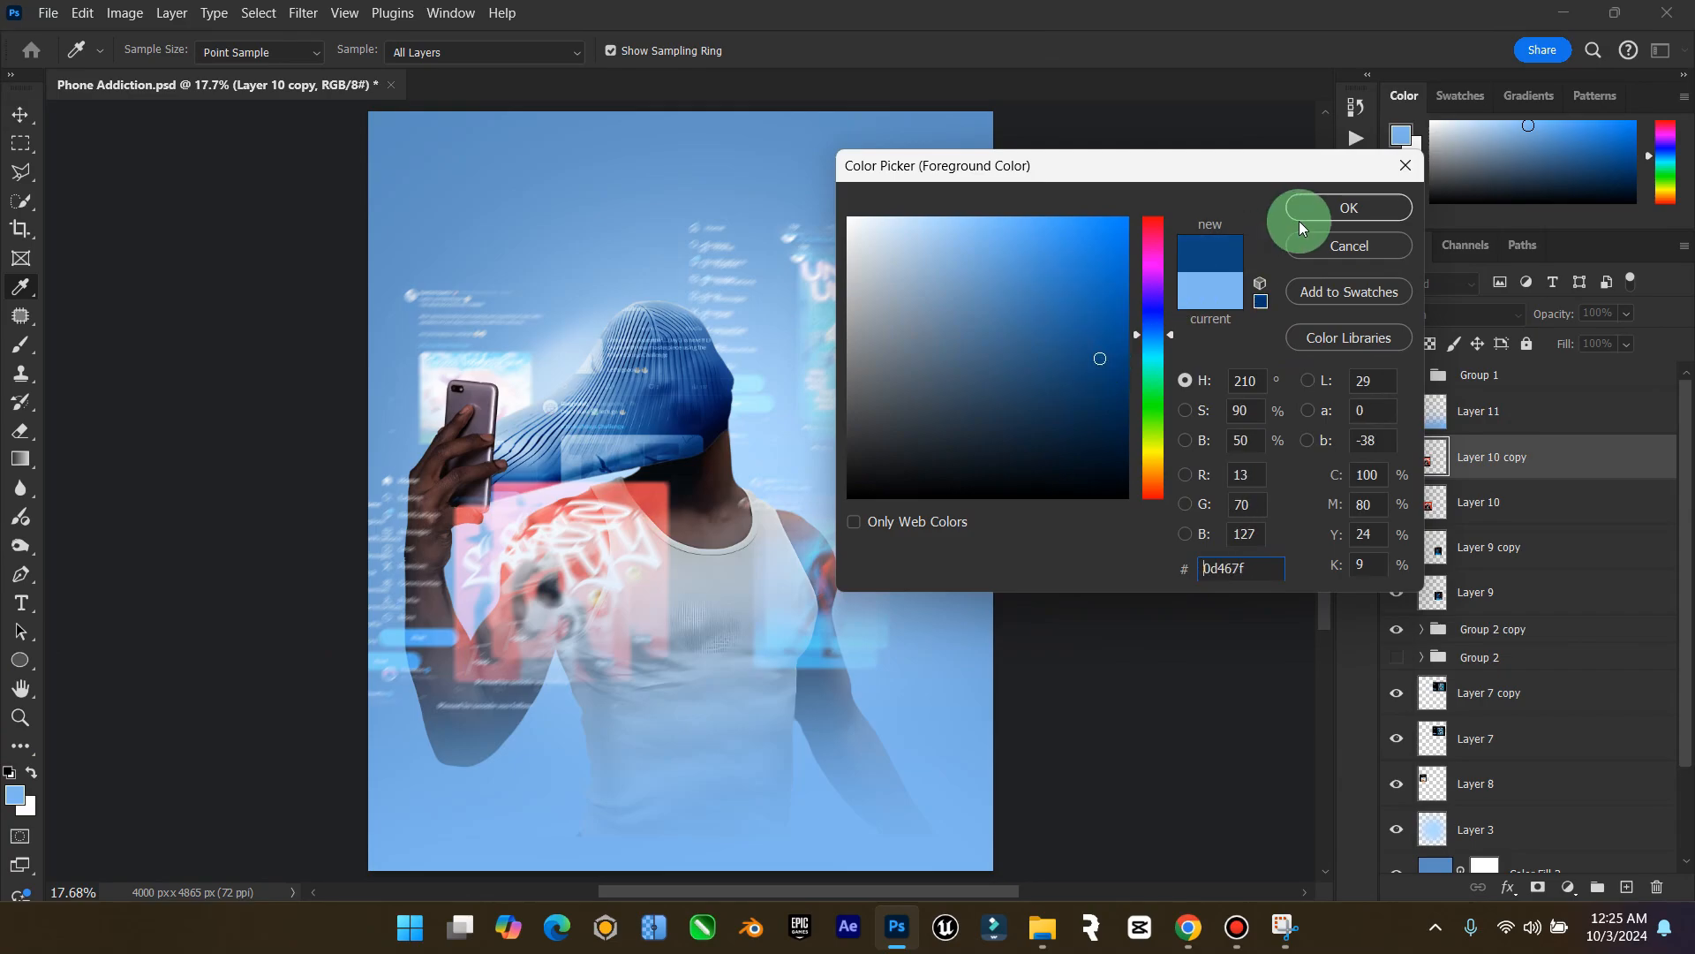
click(1316, 215)
Add the title text "CREATIVE PARALYSIS" above Layer 11 in Inter Bold at 283 pt, near the canvas's lower edge
click(21, 603)
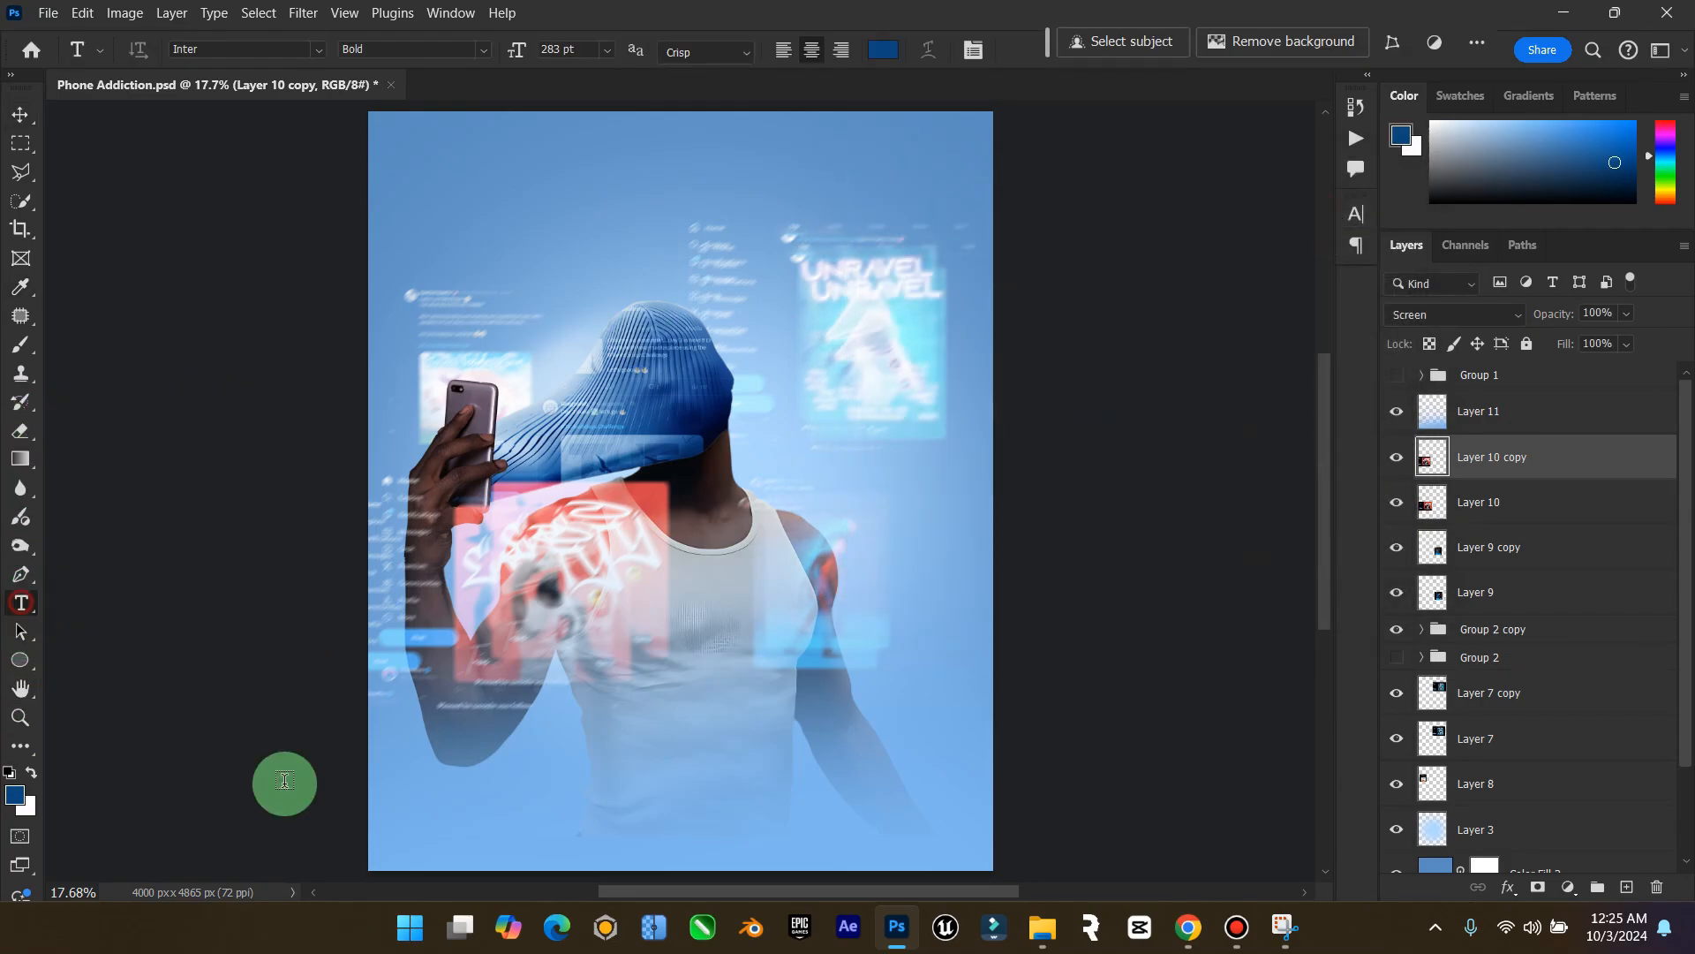
click(1593, 391)
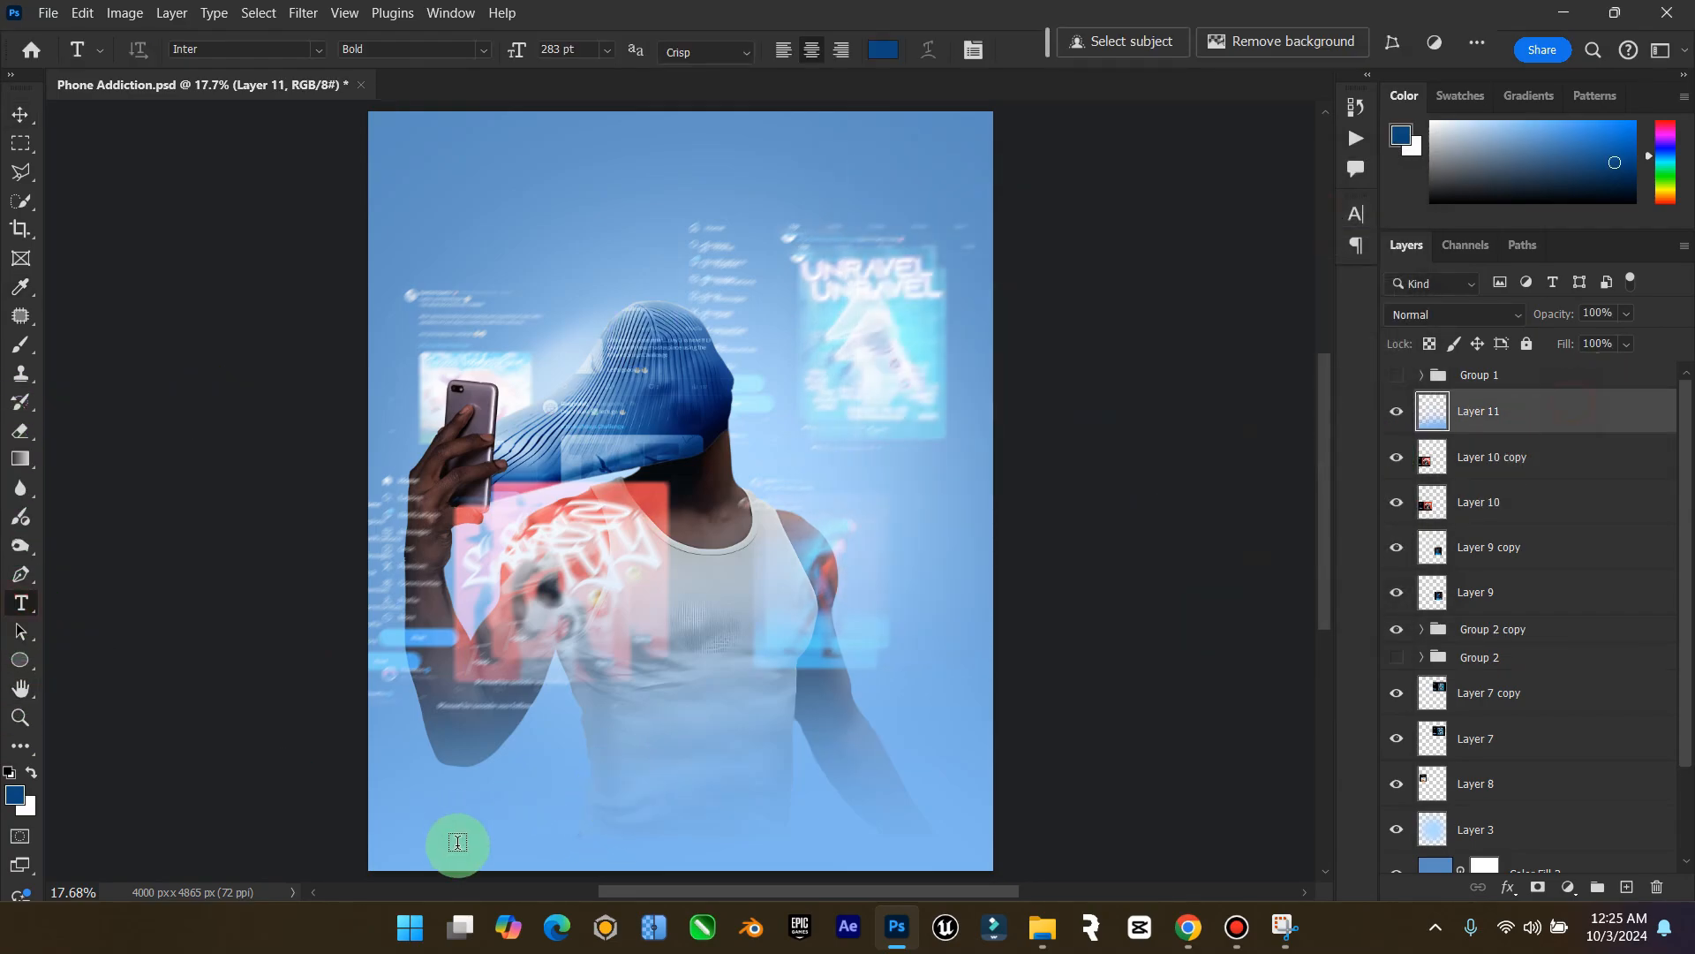
click(528, 787)
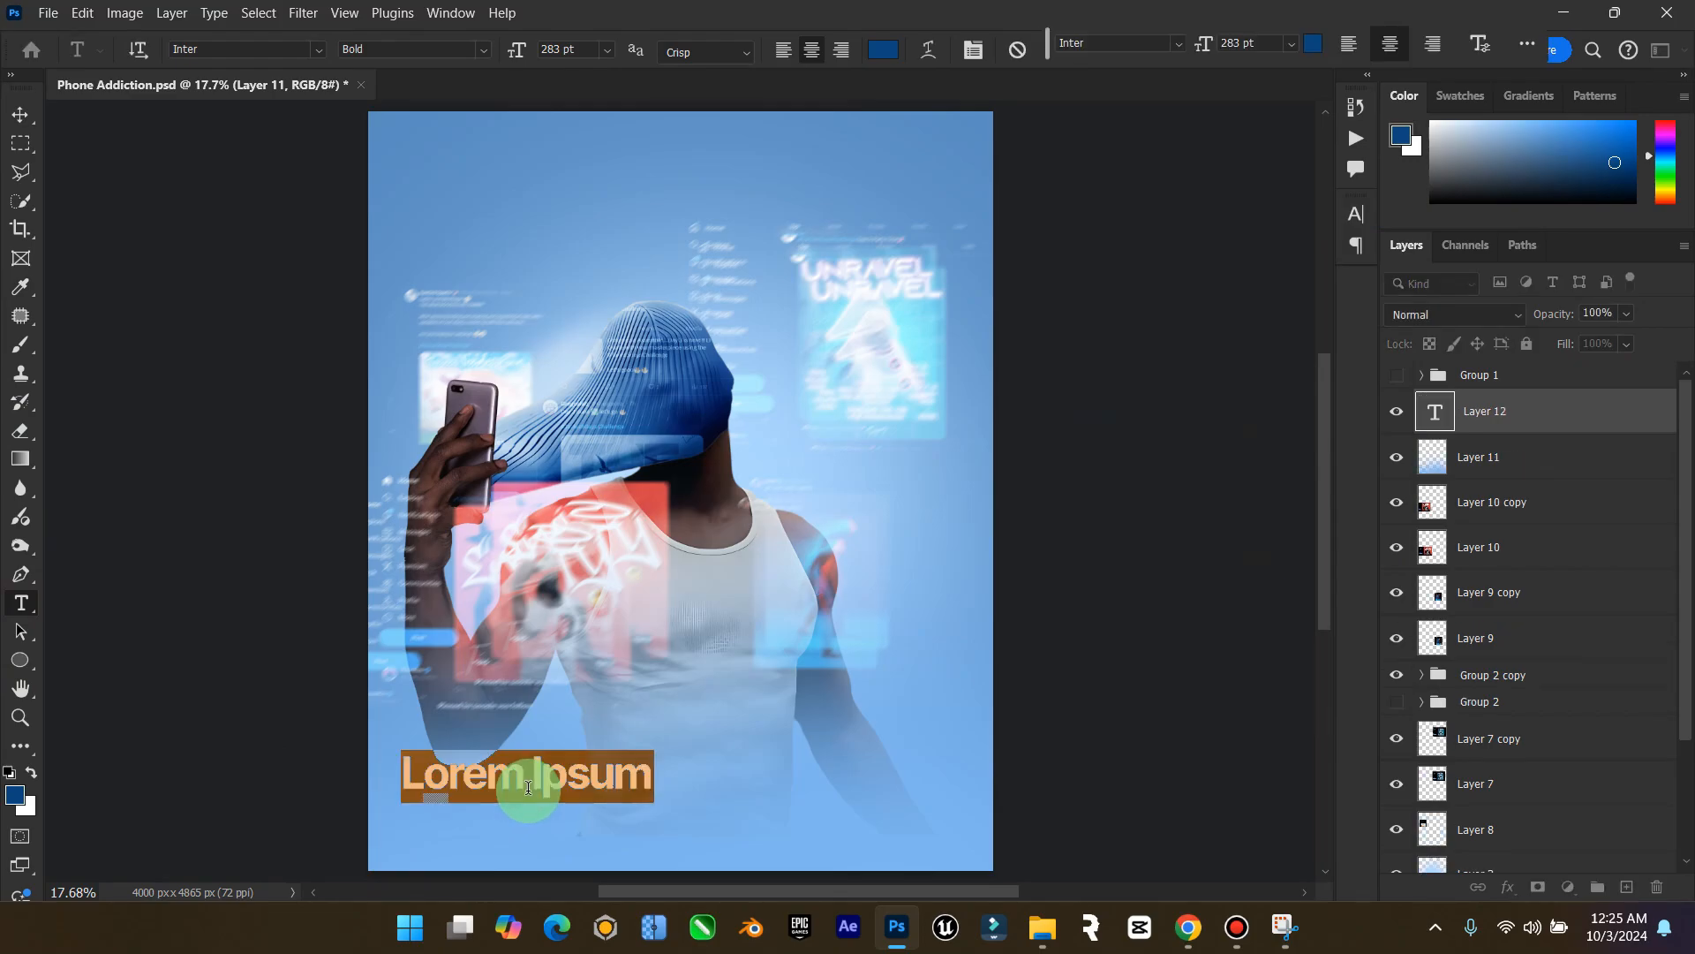
text(CREATIVE)
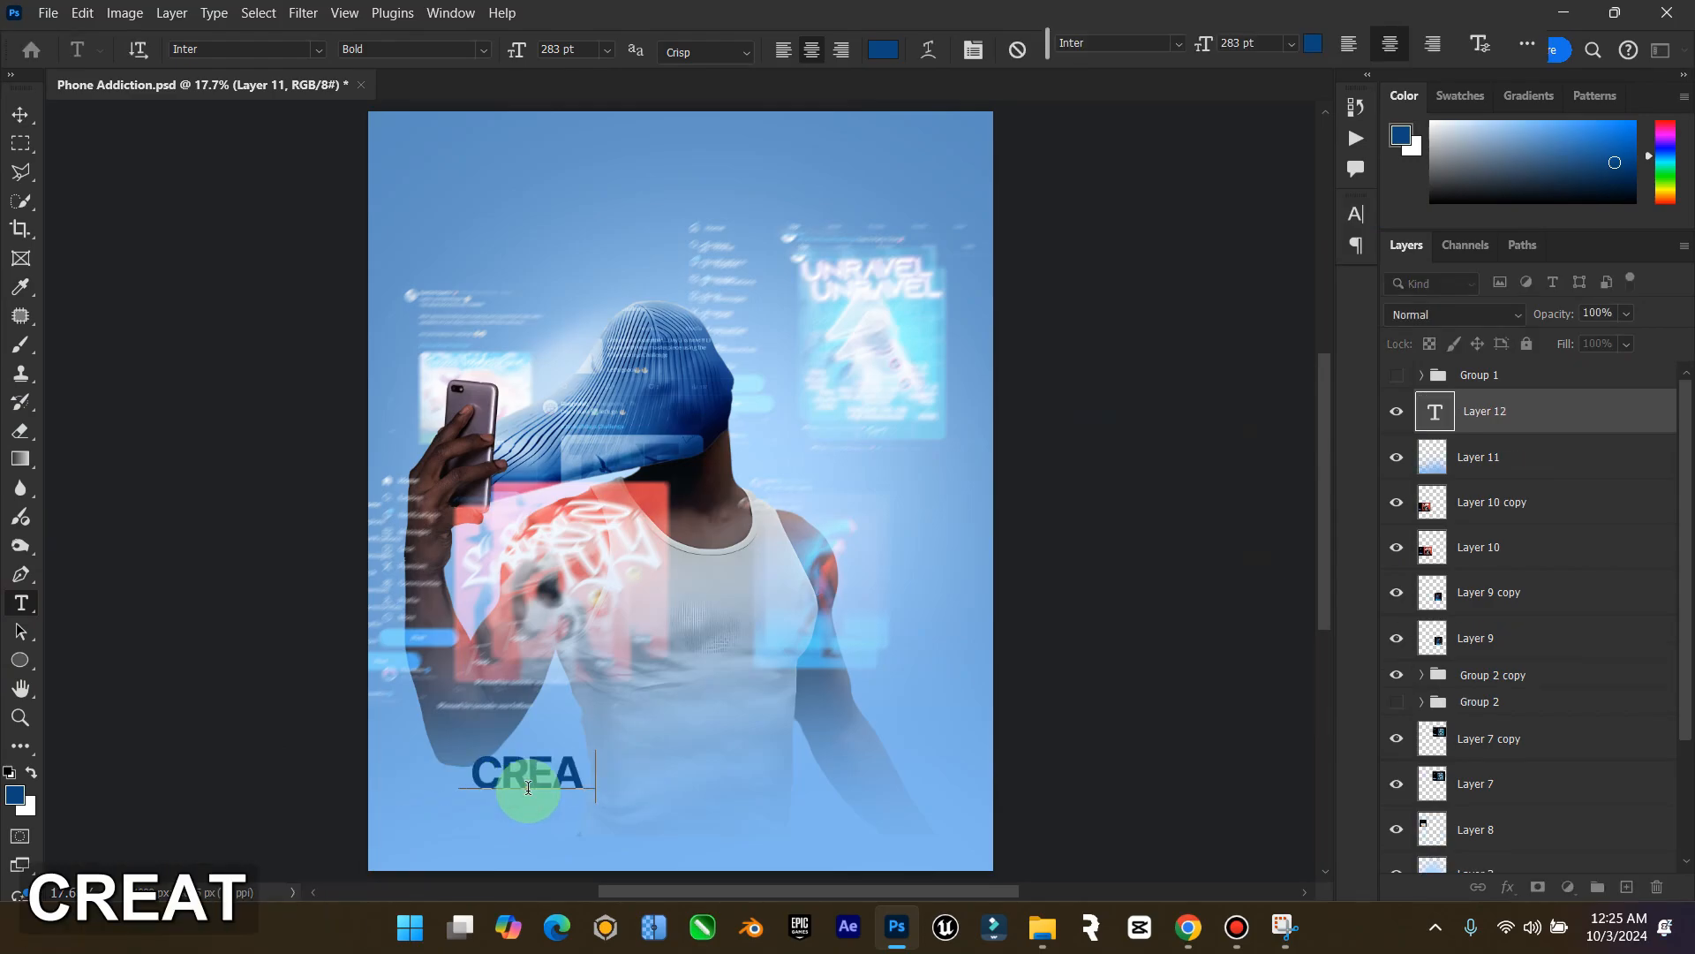
text(P)
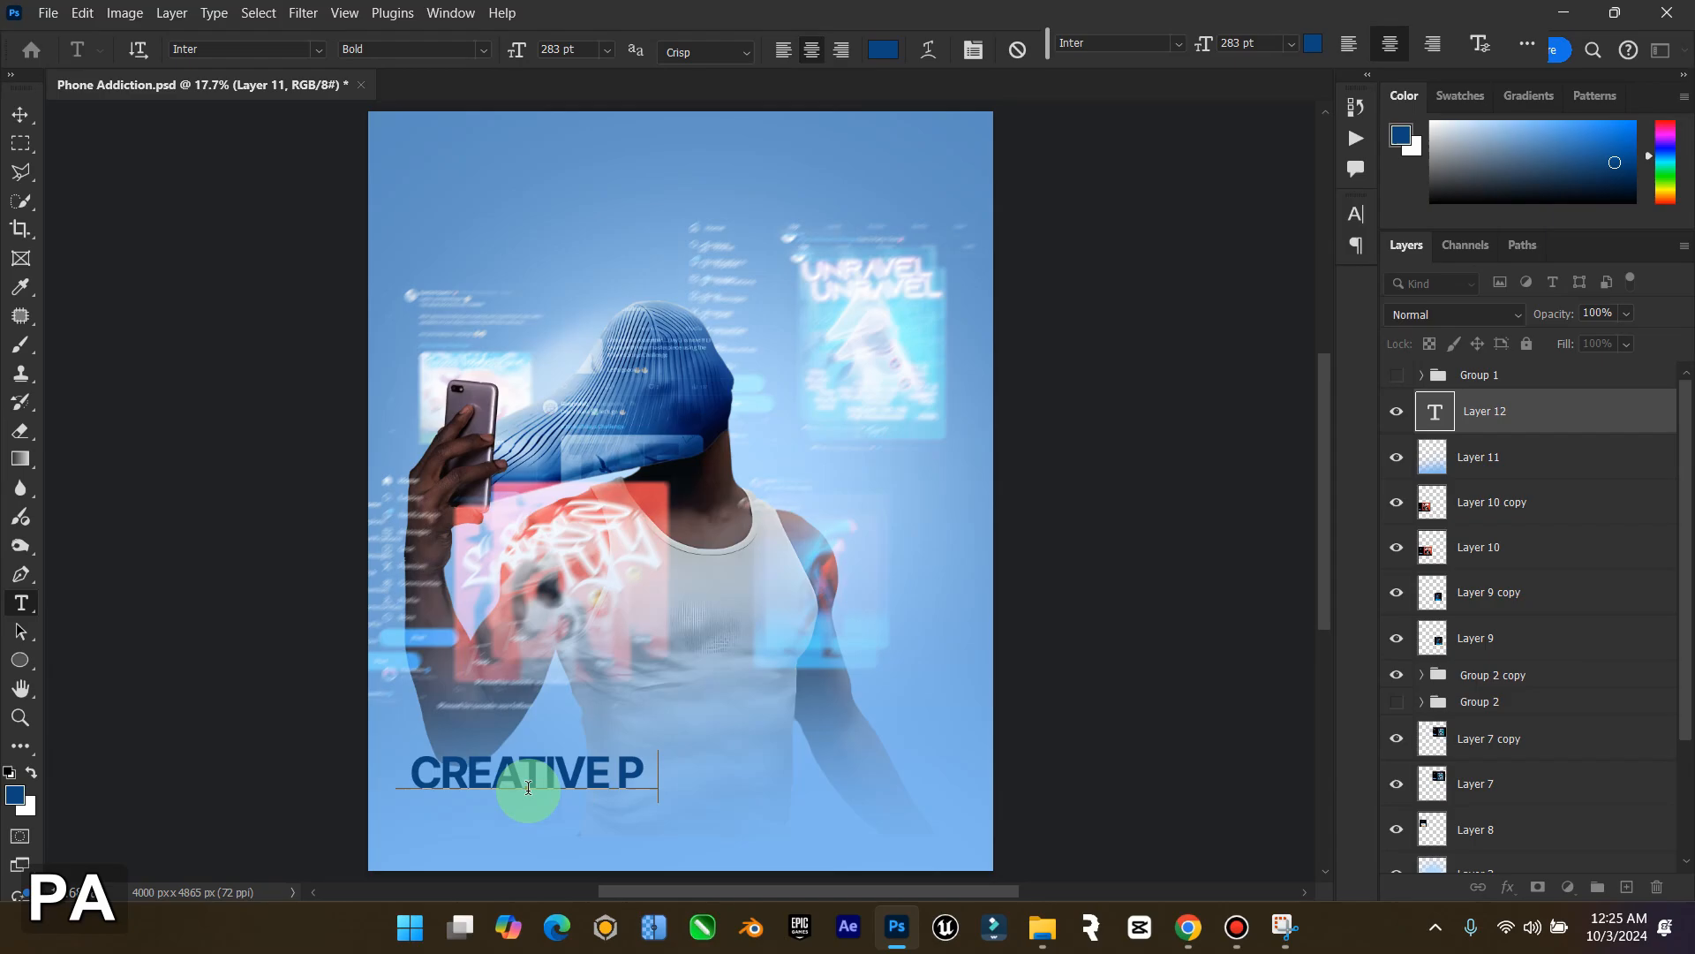
text(ARALYSIS)
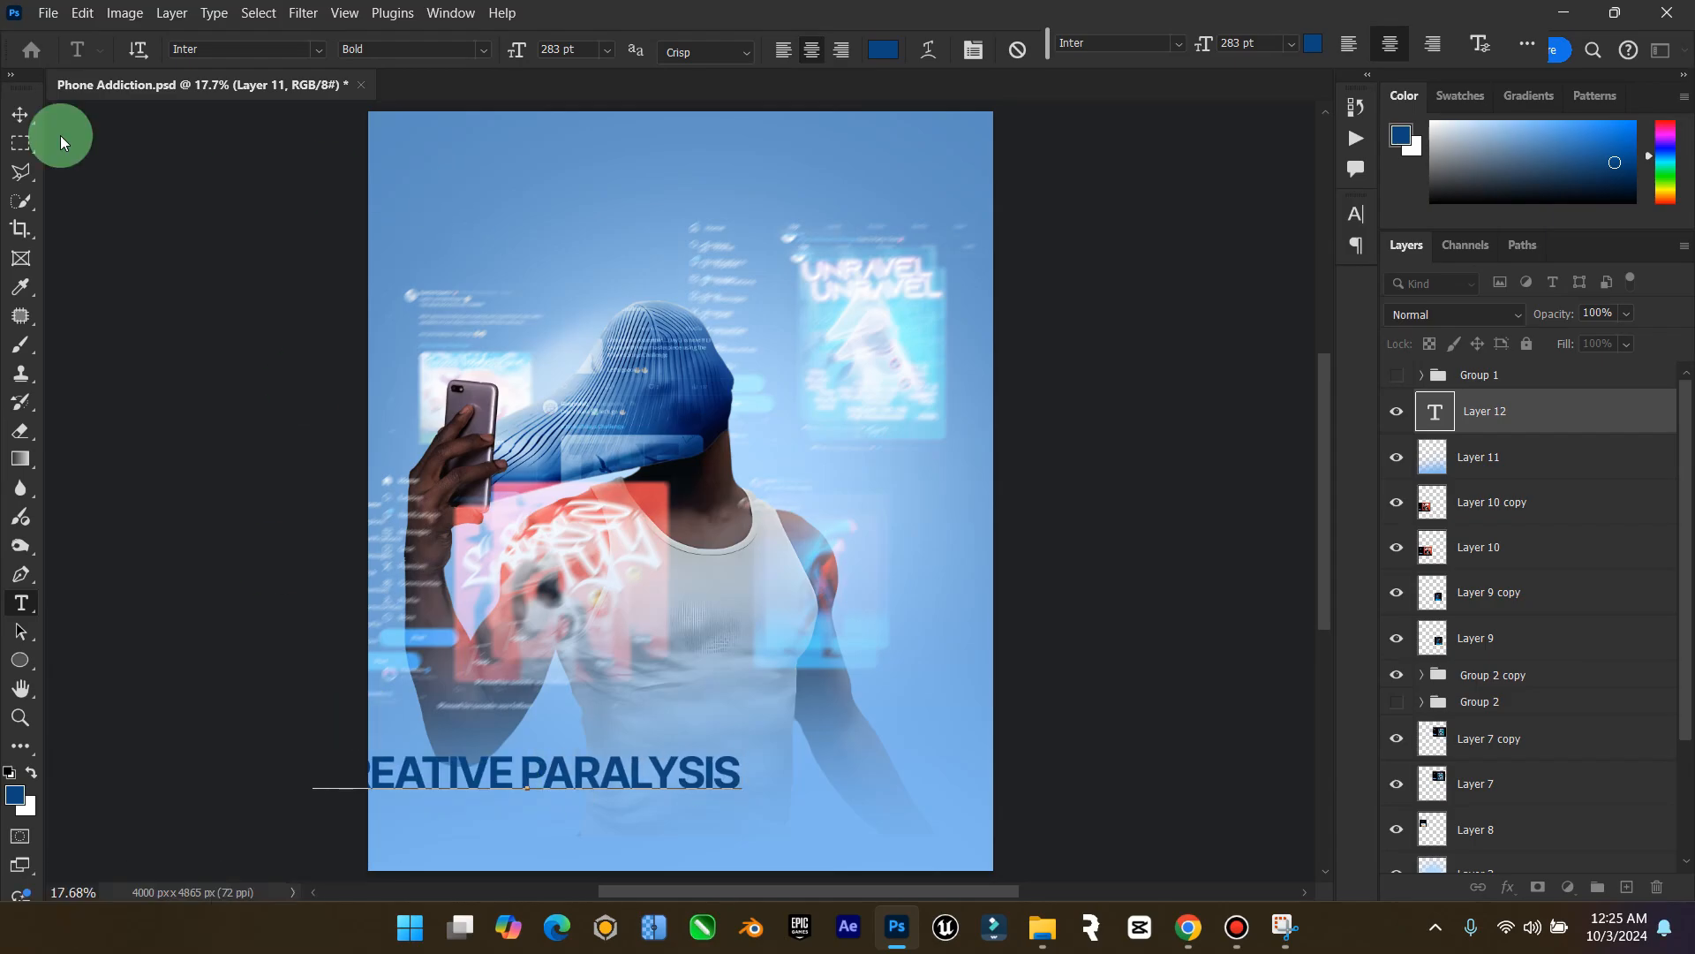
click(20, 115)
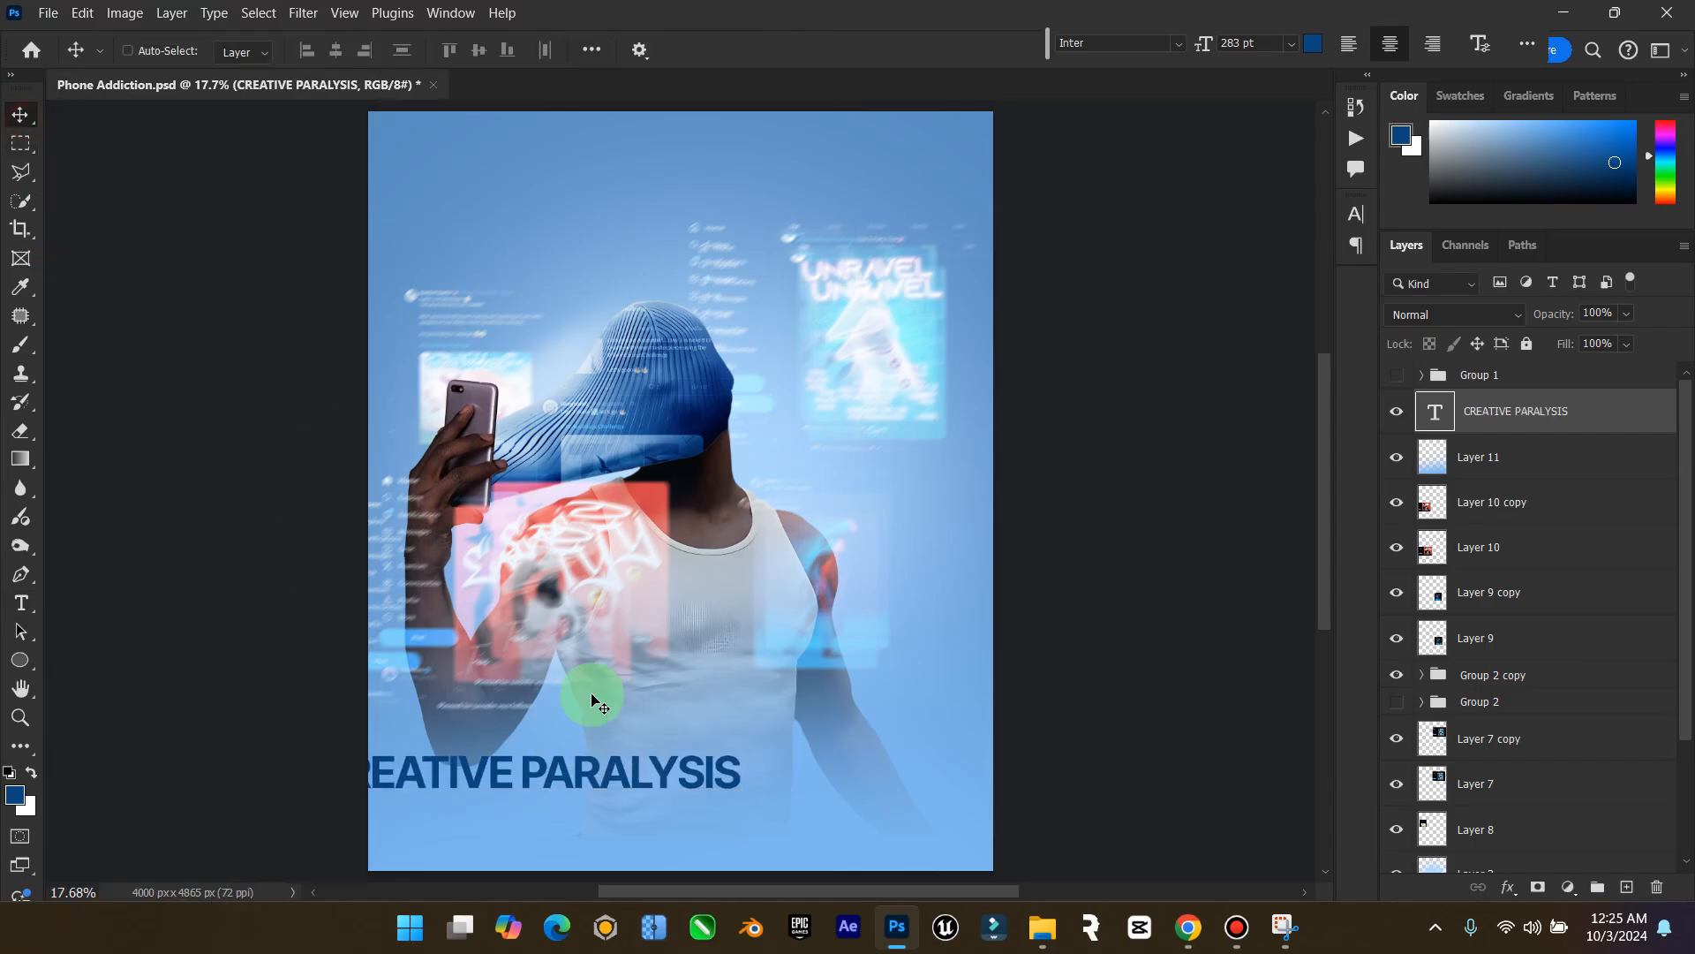
With rulers shown, center the title horizontally near the canvas's lower edge and scale it down to about 155.74 pt
drag(583, 757, 704, 763)
key(ctrl+r)
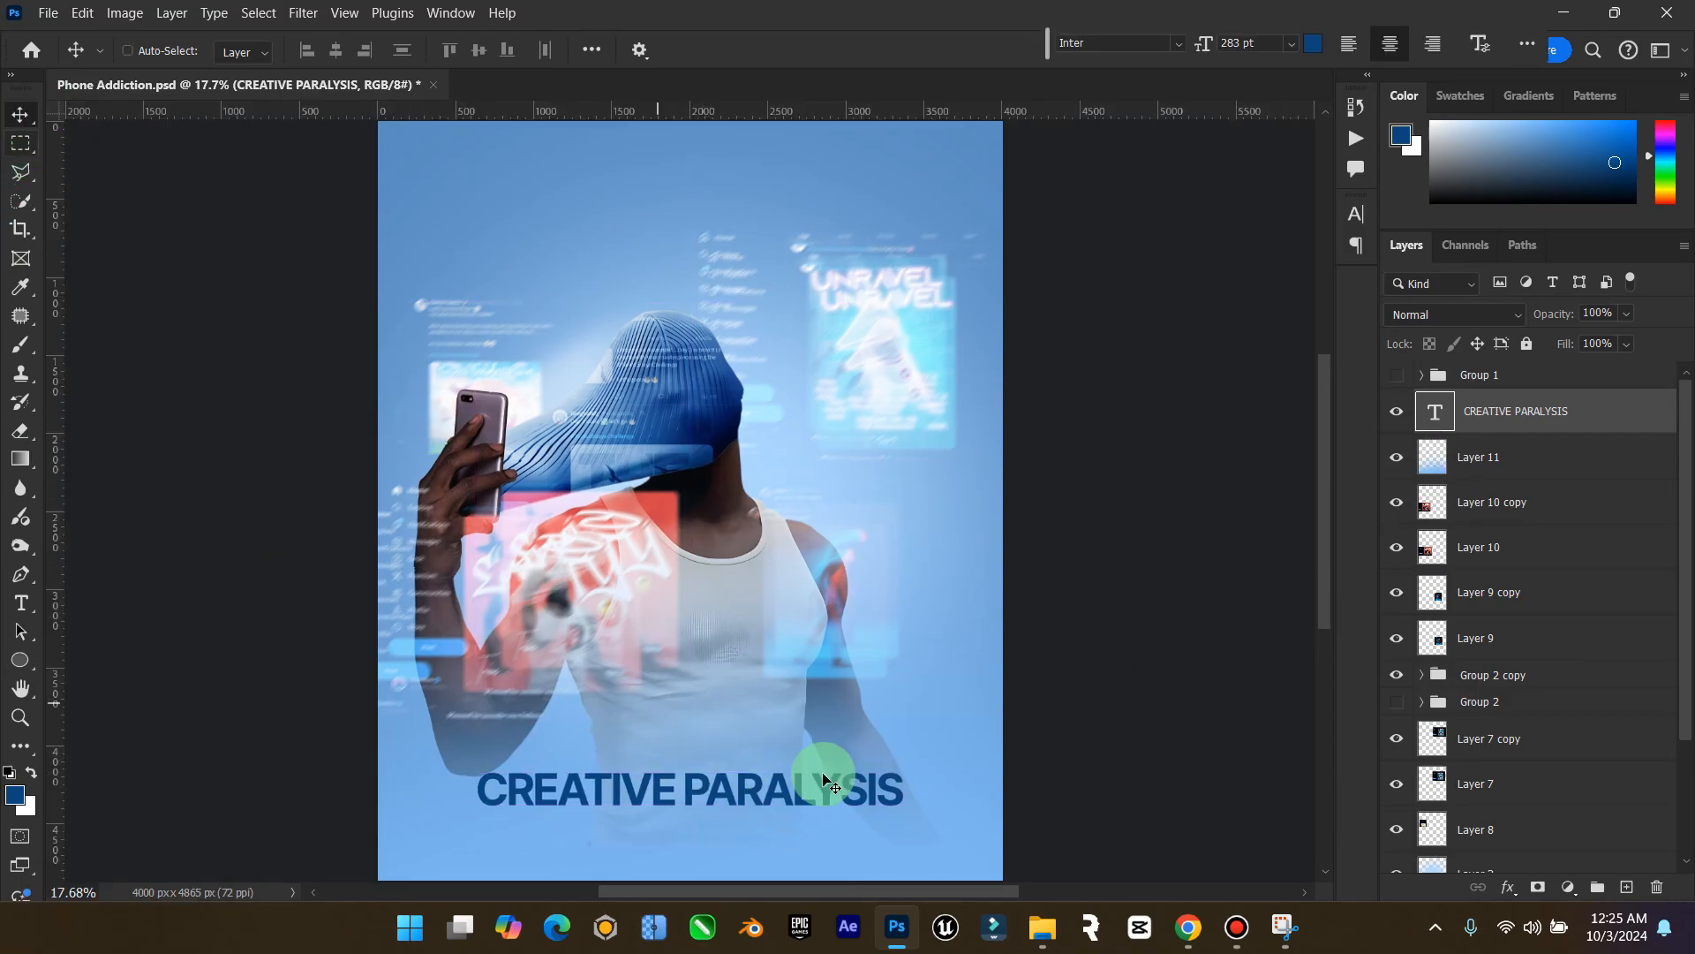
key(ctrl+t)
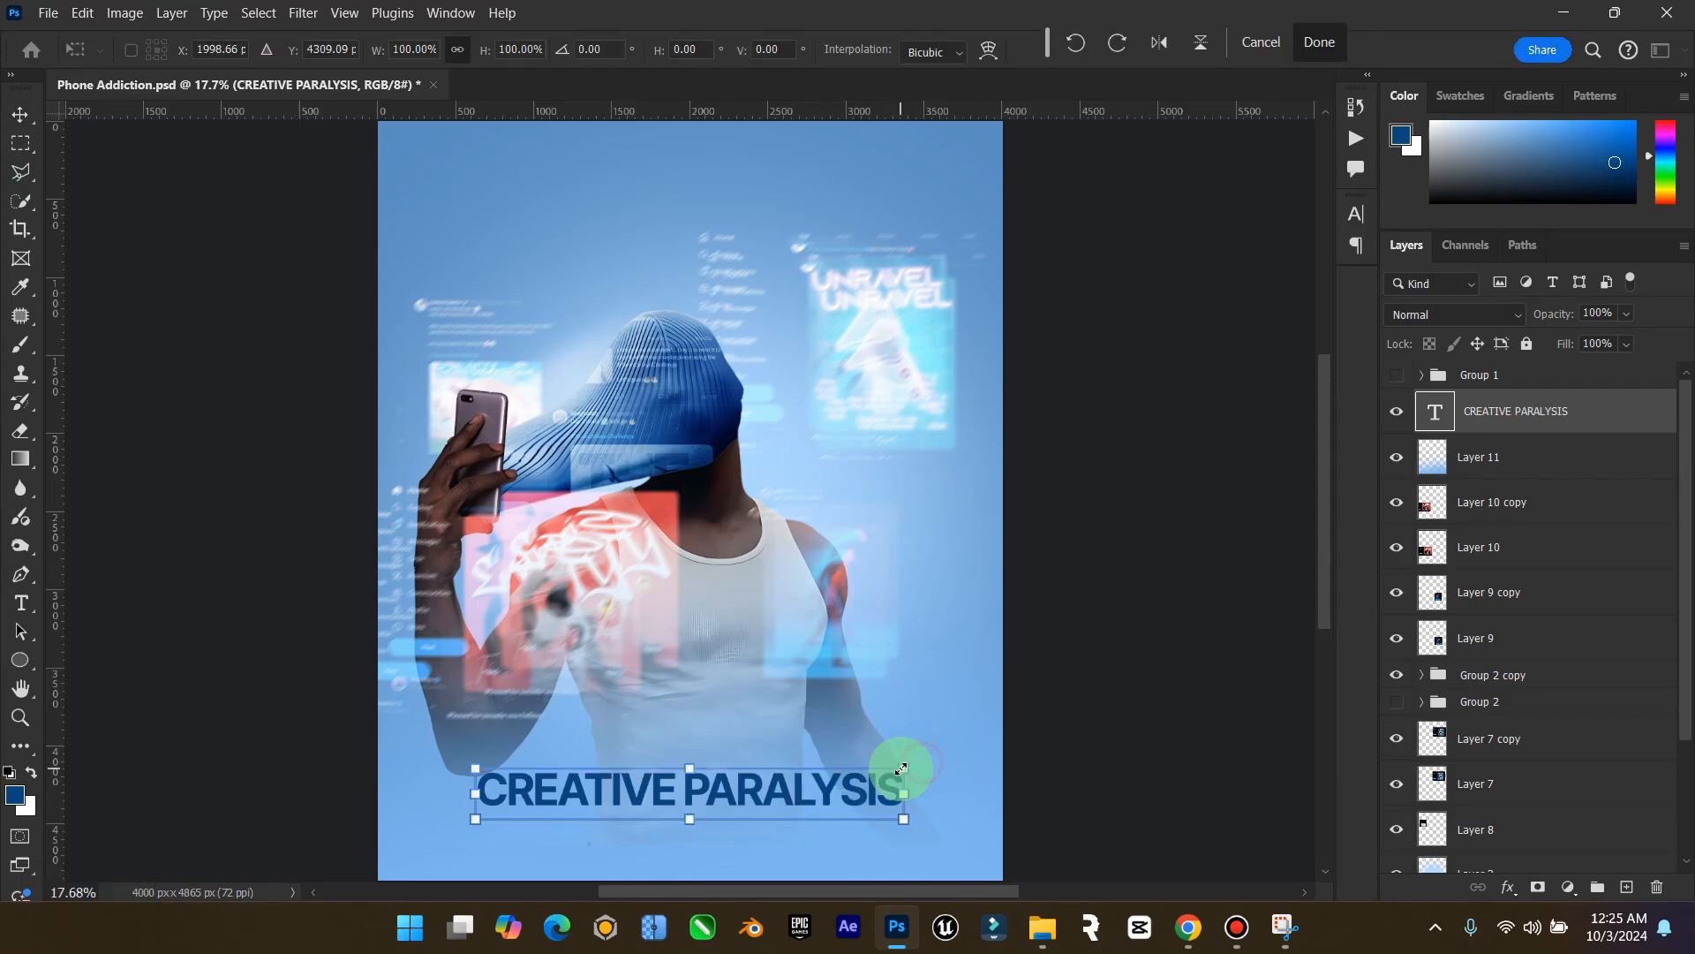
drag(901, 768, 777, 814)
click(832, 741)
click(777, 788)
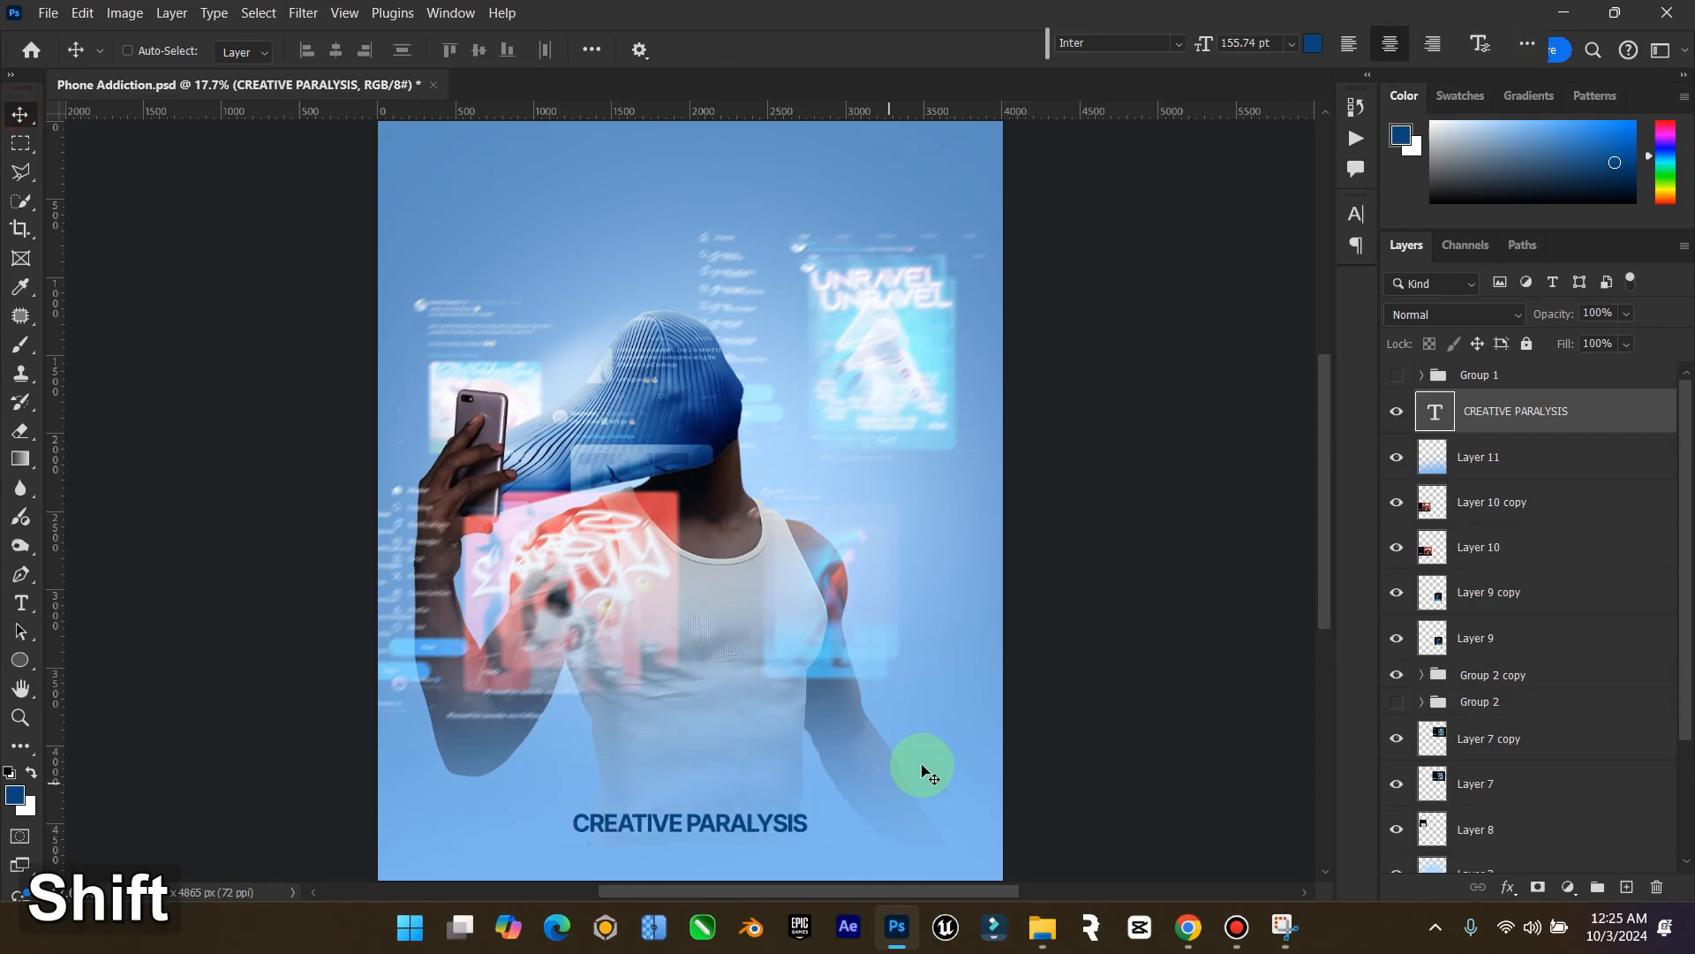
Switch to ChatGPT, request "Give me a short quote on creative paralysis", follow up with "make it two sentences", and copy the resulting quote
click(1188, 927)
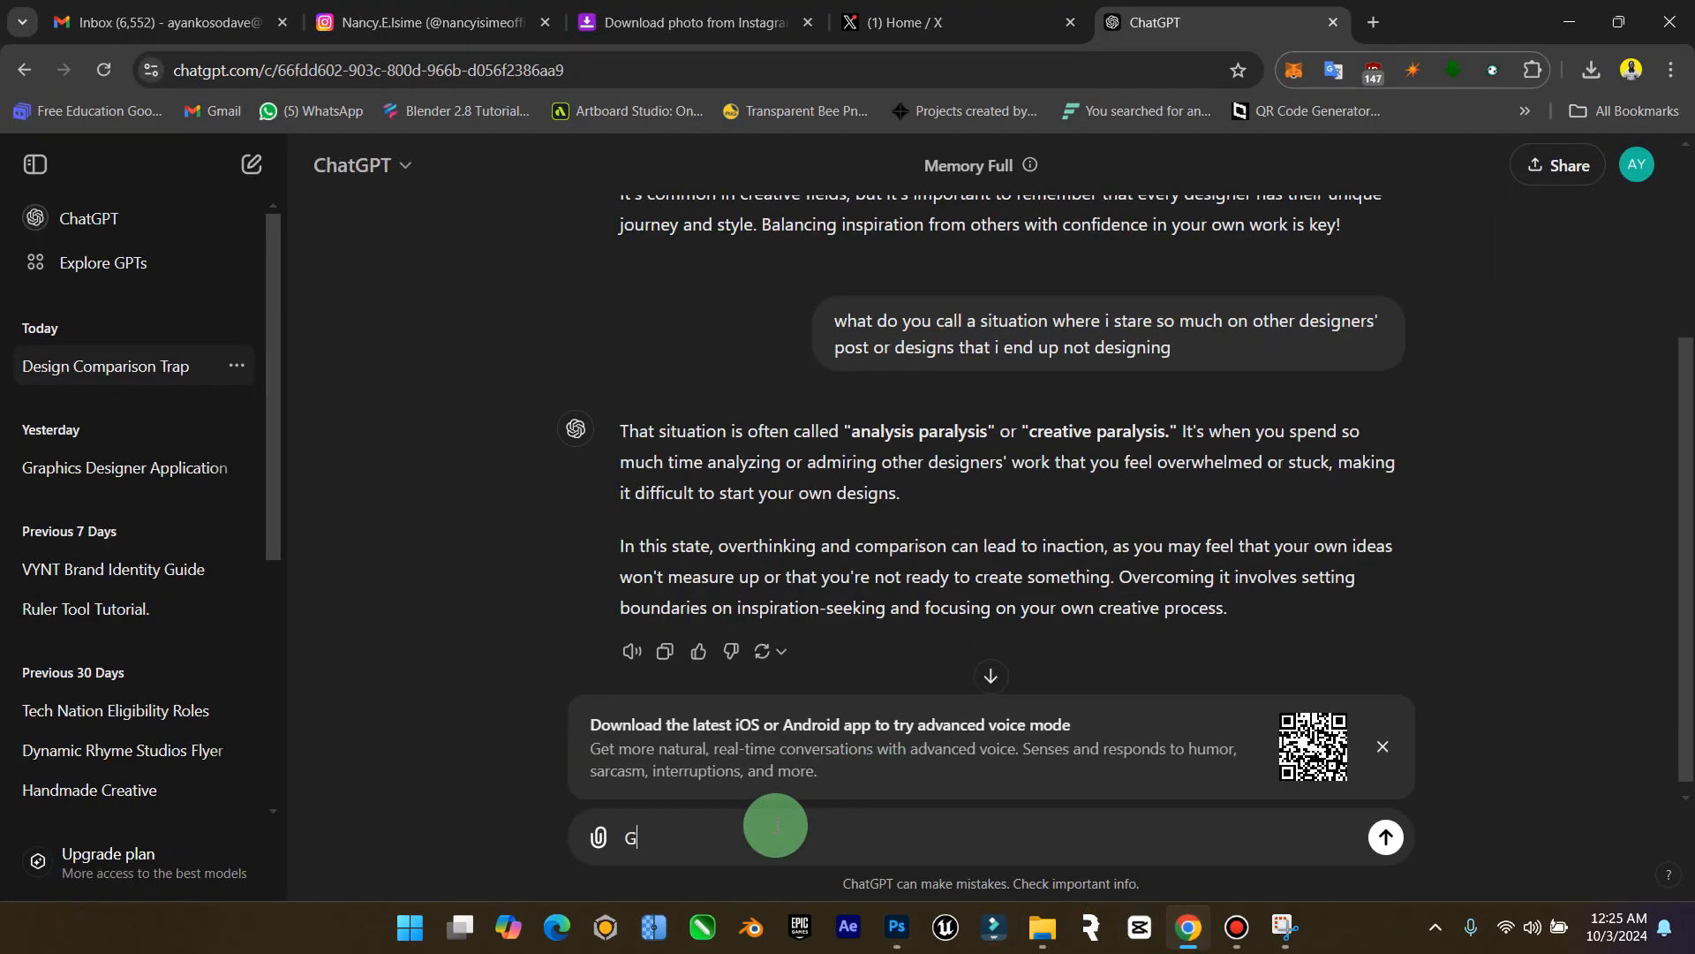
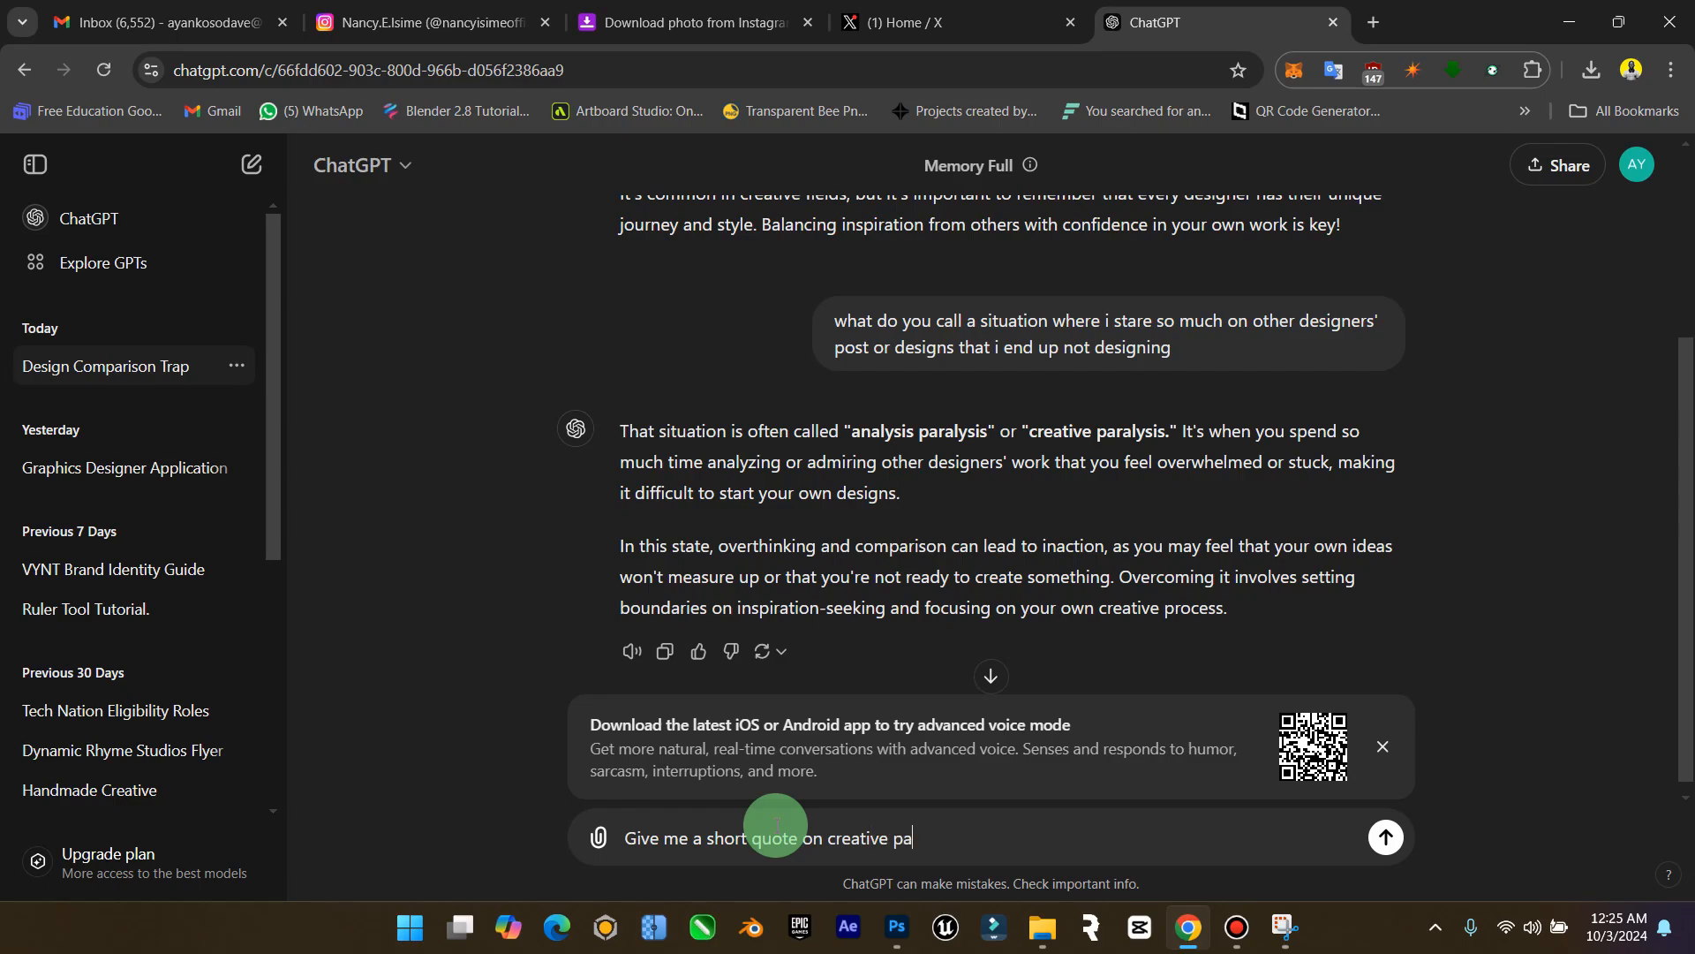
key(Return)
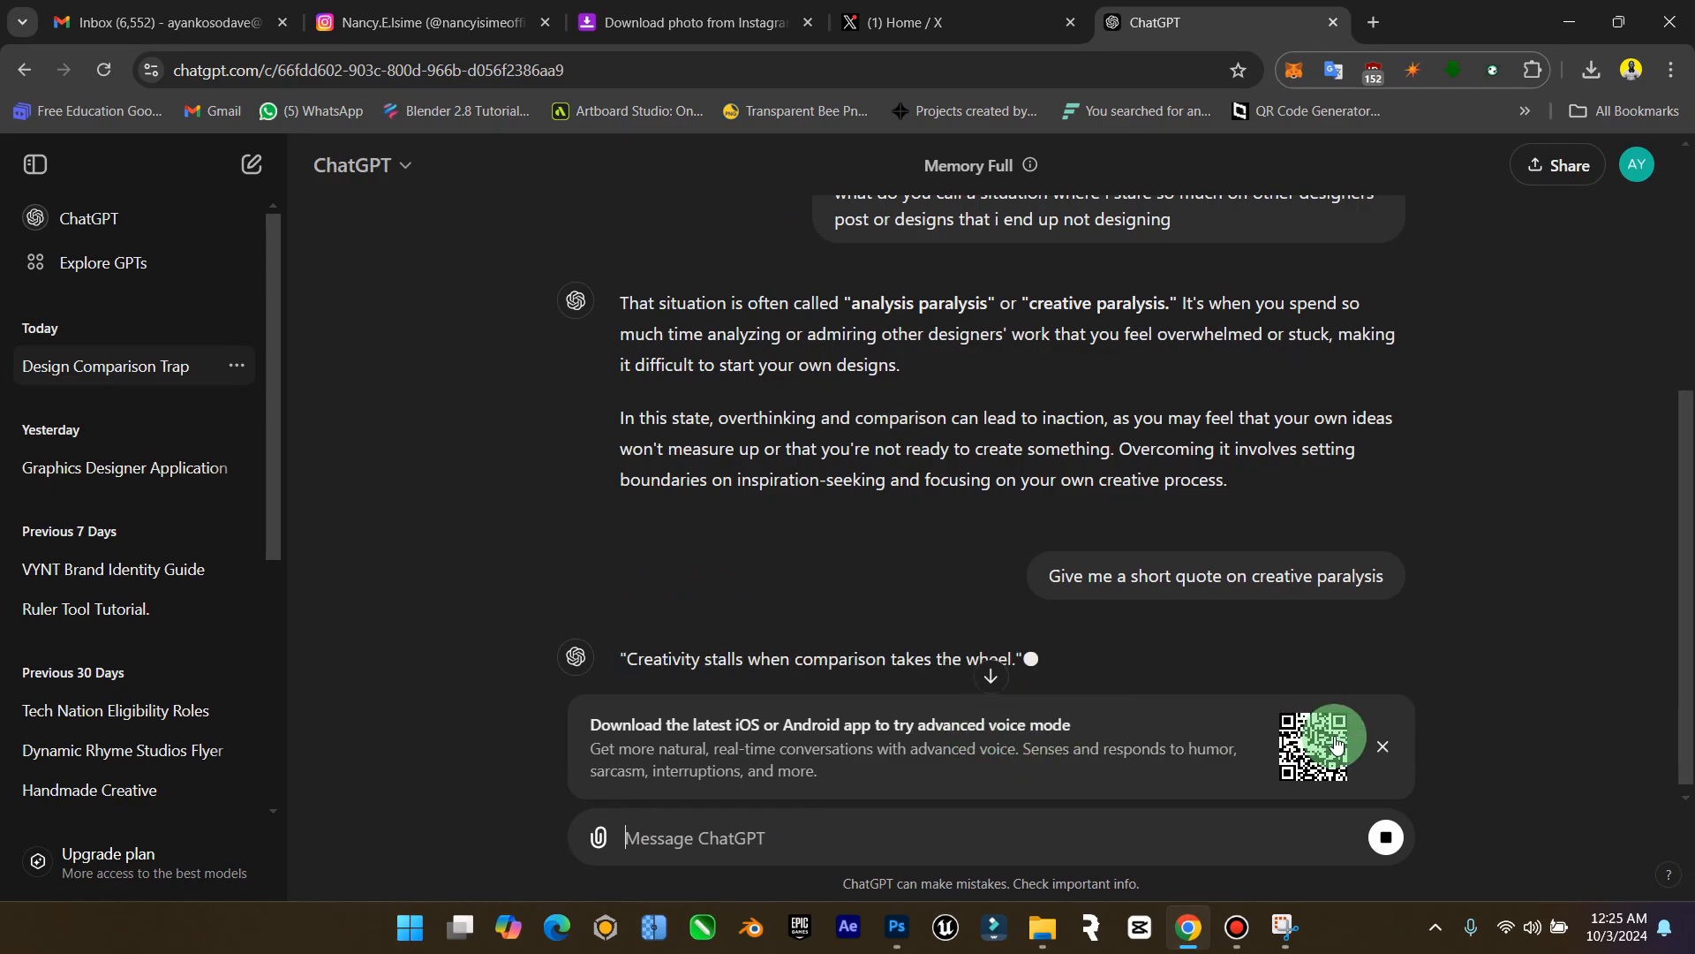
click(1383, 746)
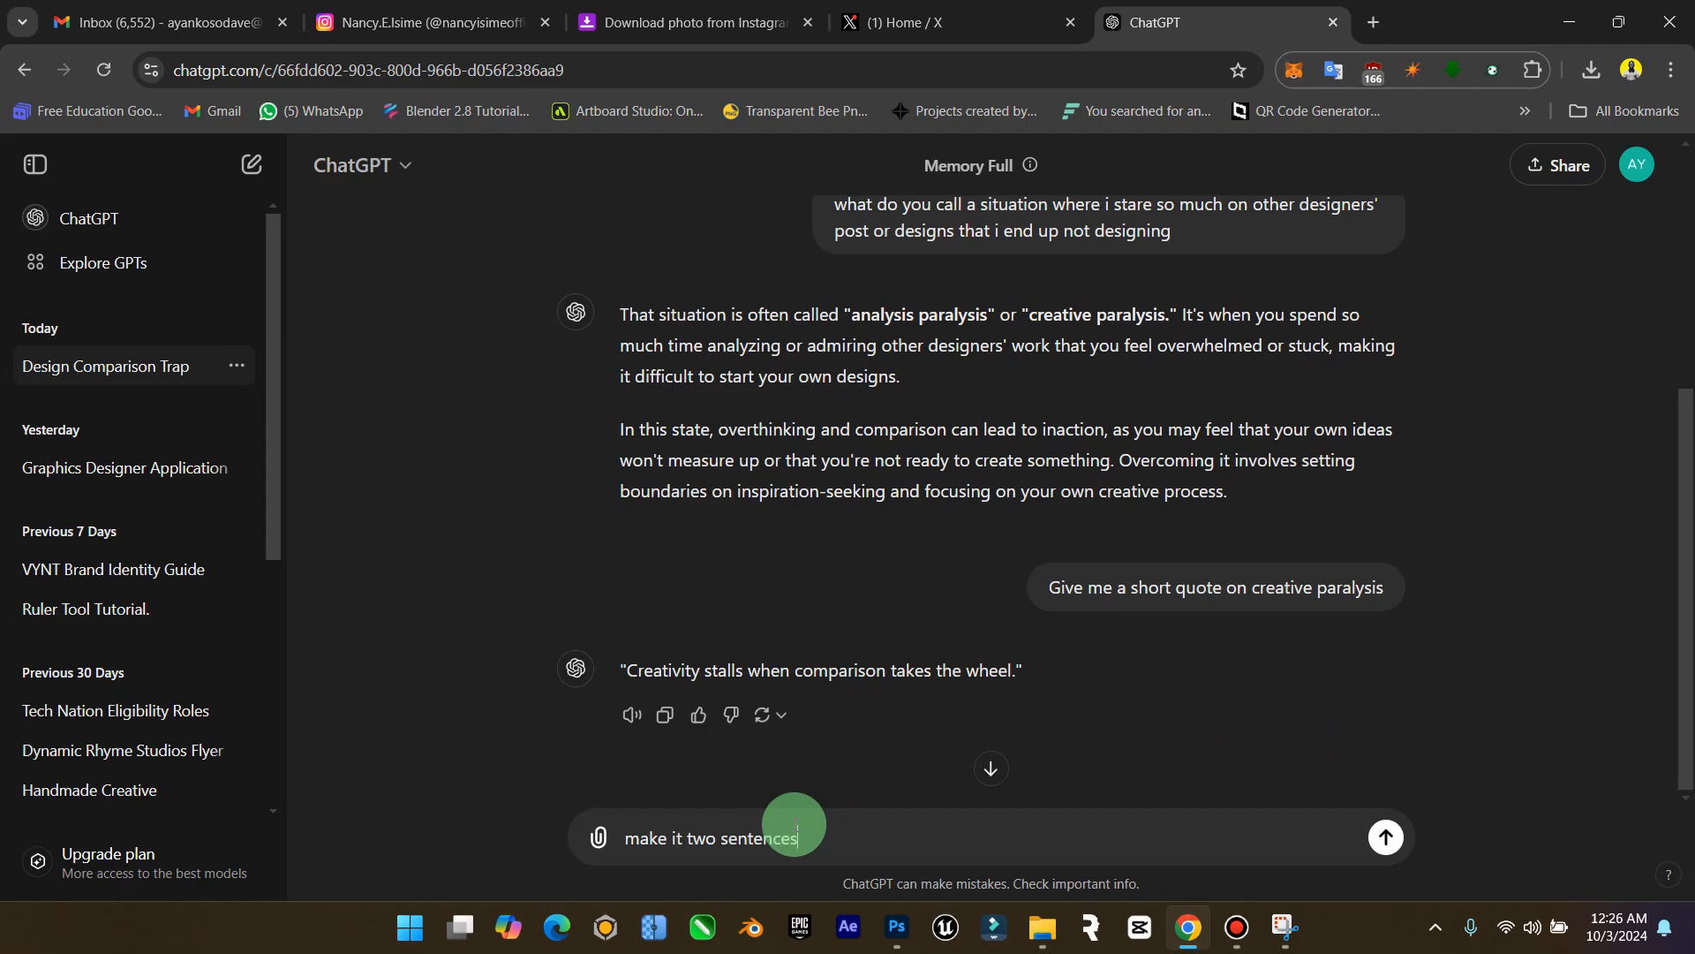
key(Return)
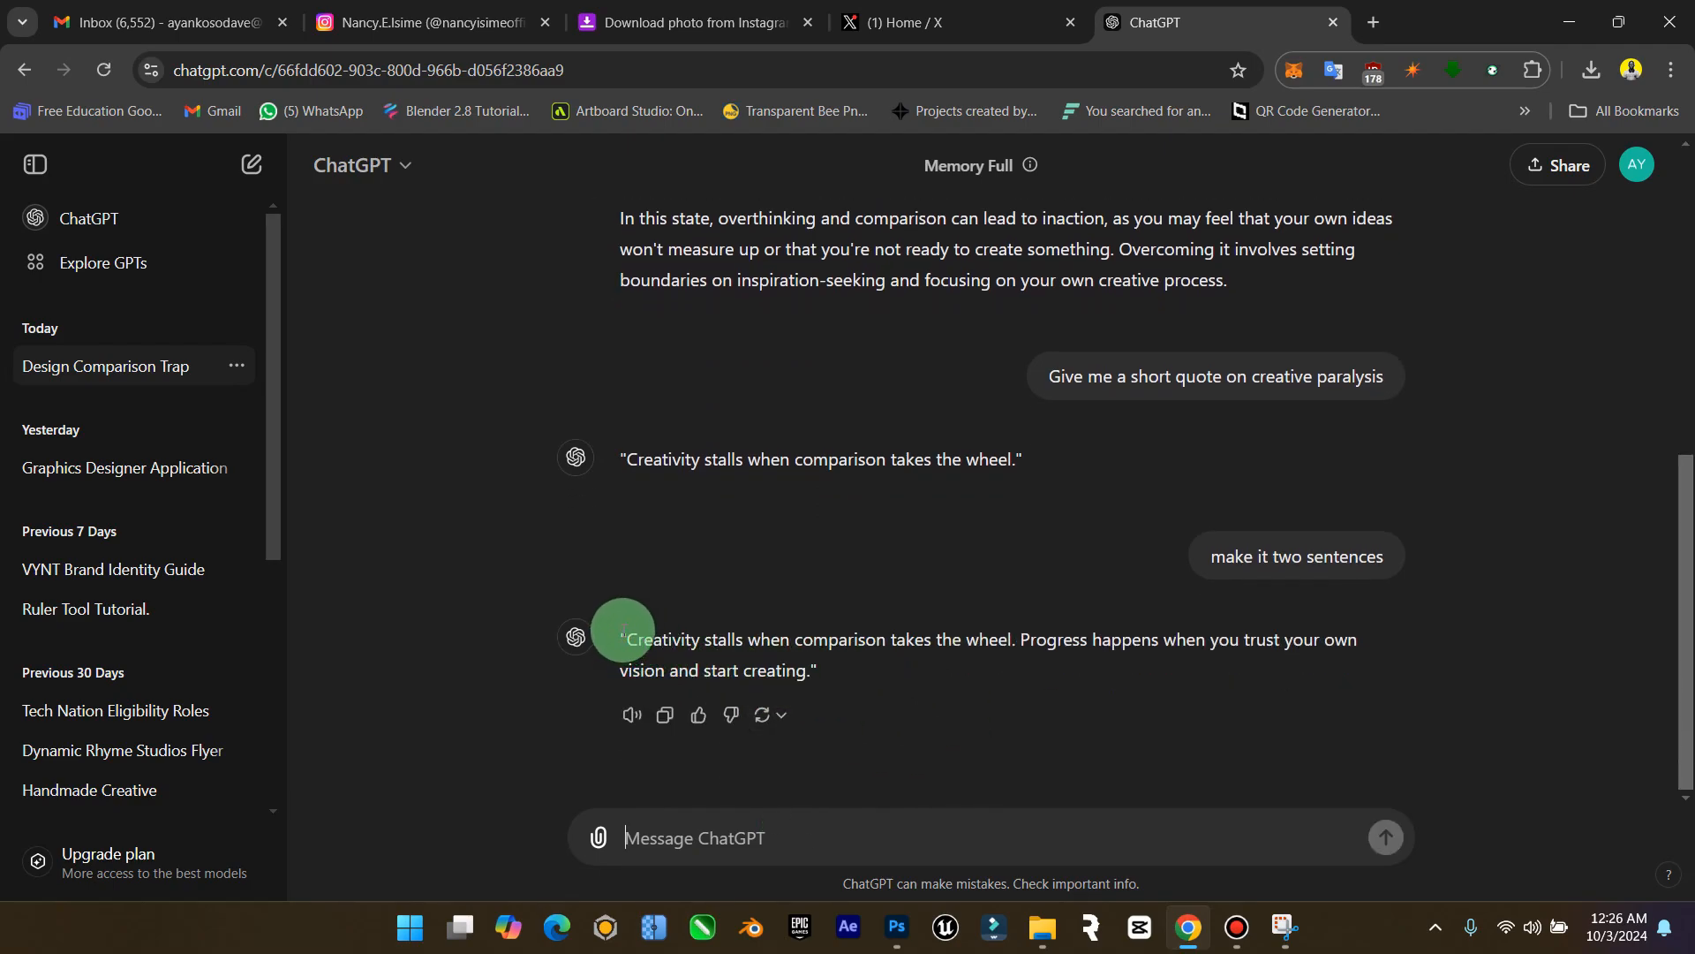
drag(628, 632, 811, 676)
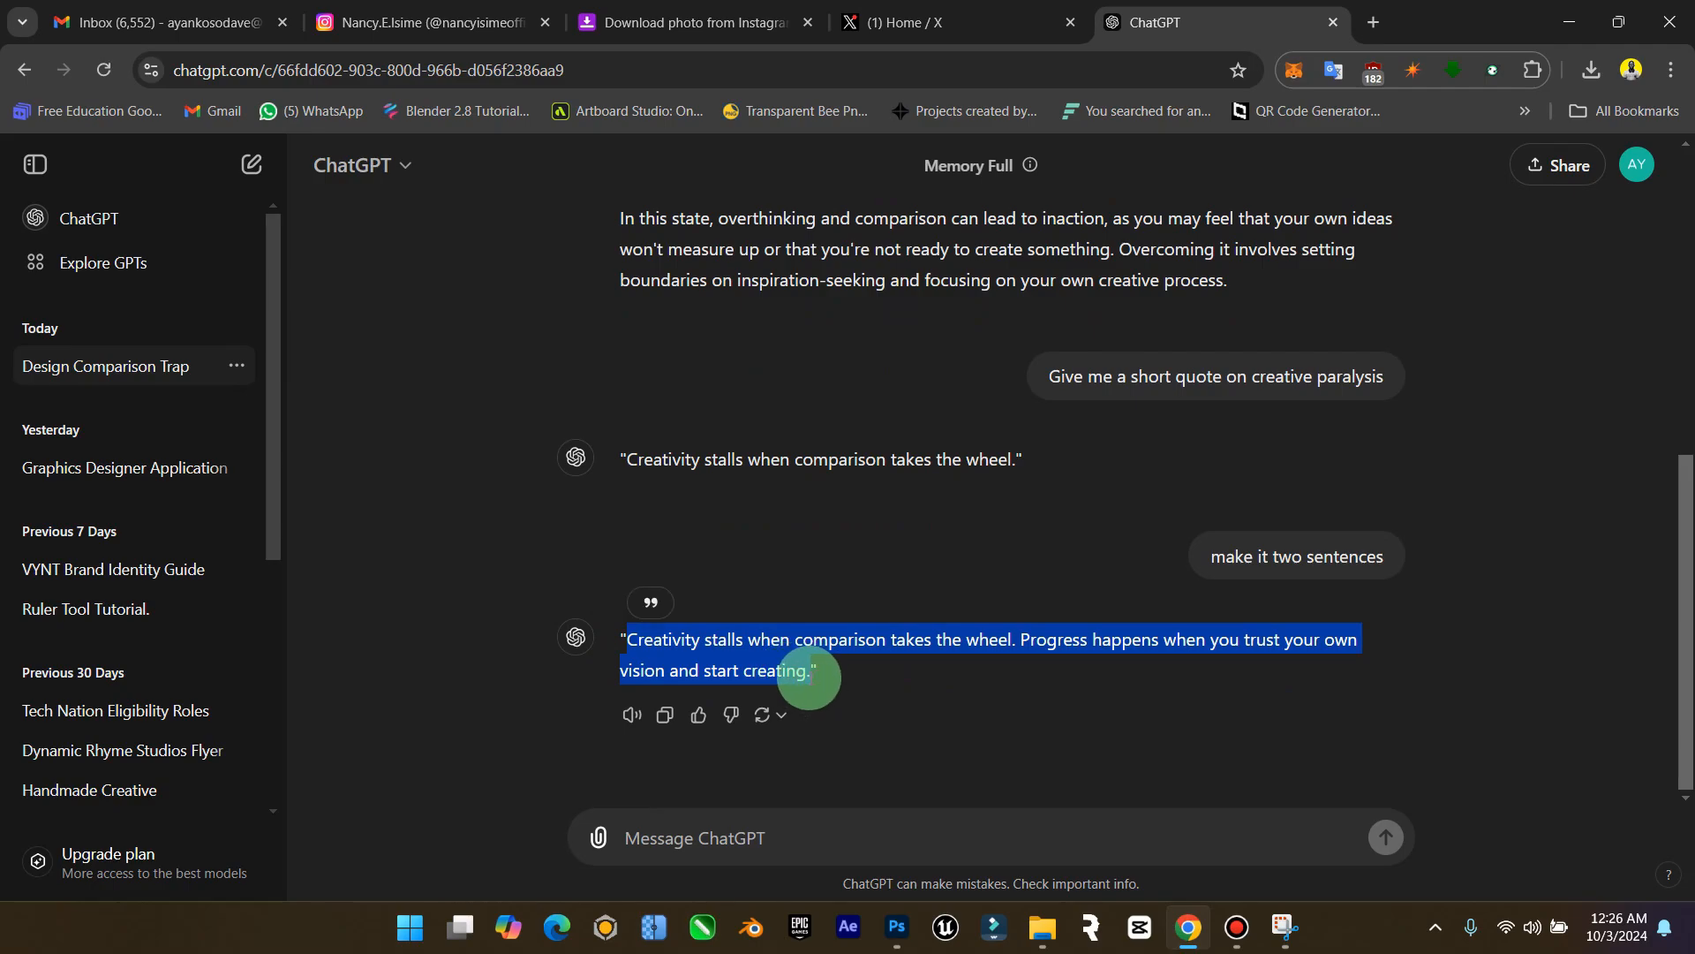
Return to Photoshop, move the title up onto the shirt, and paste the copied quote into a wide text box near the lower edge
click(1576, 26)
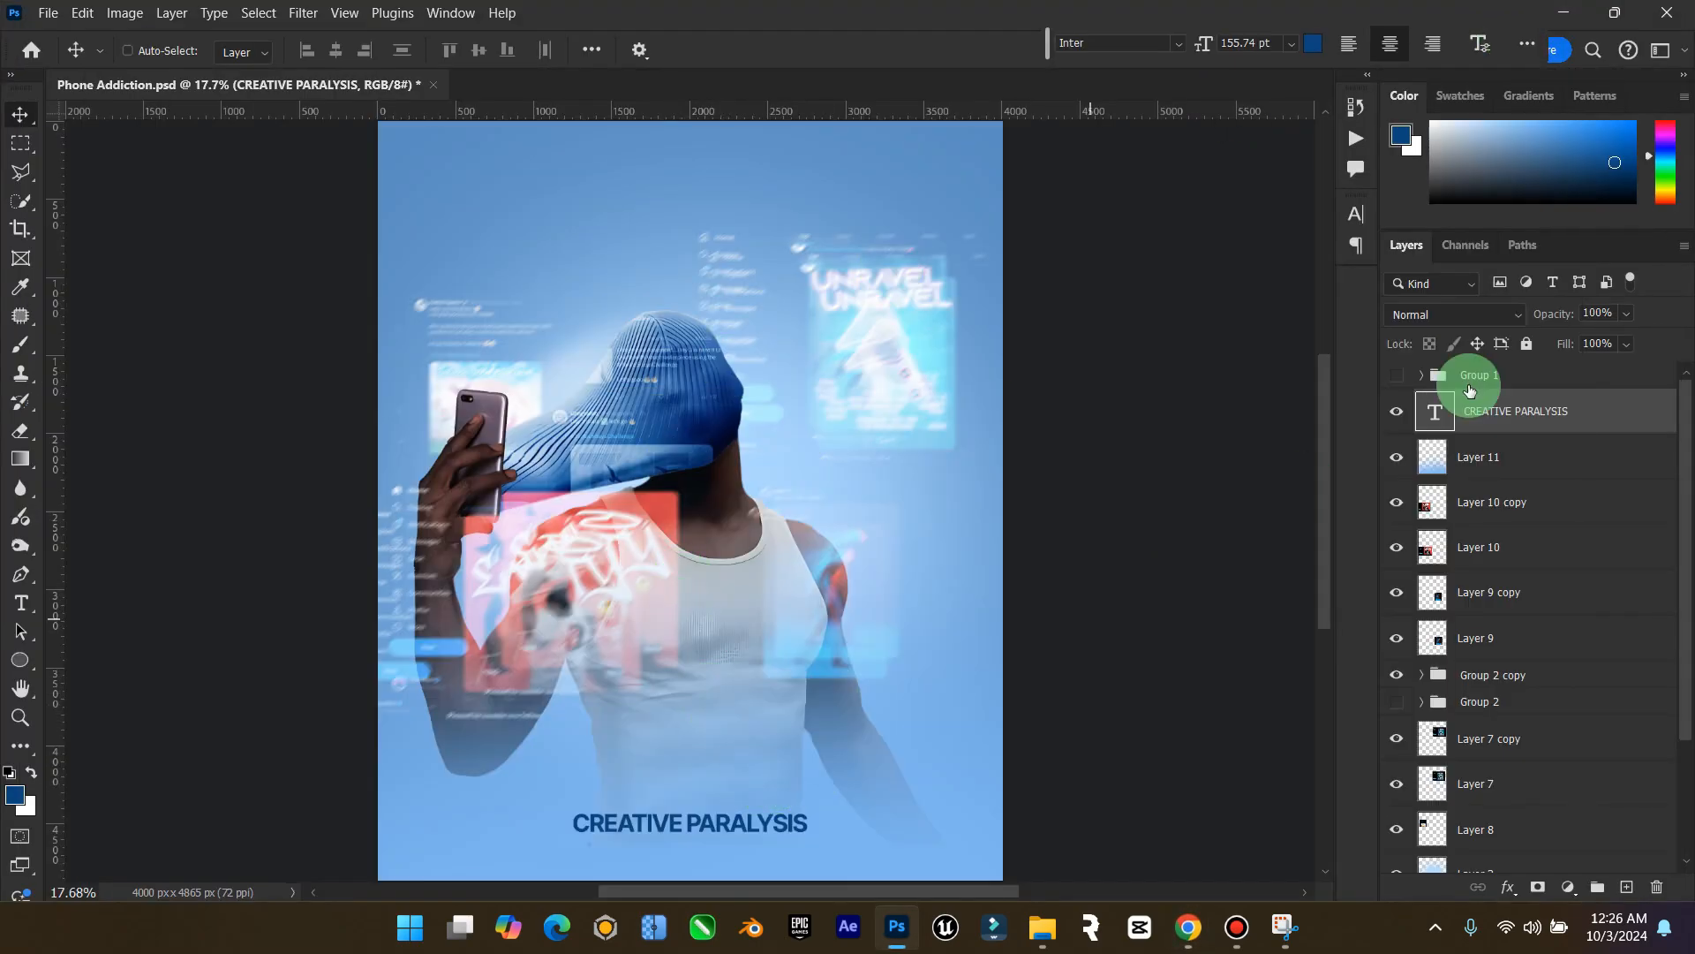
drag(808, 800, 808, 682)
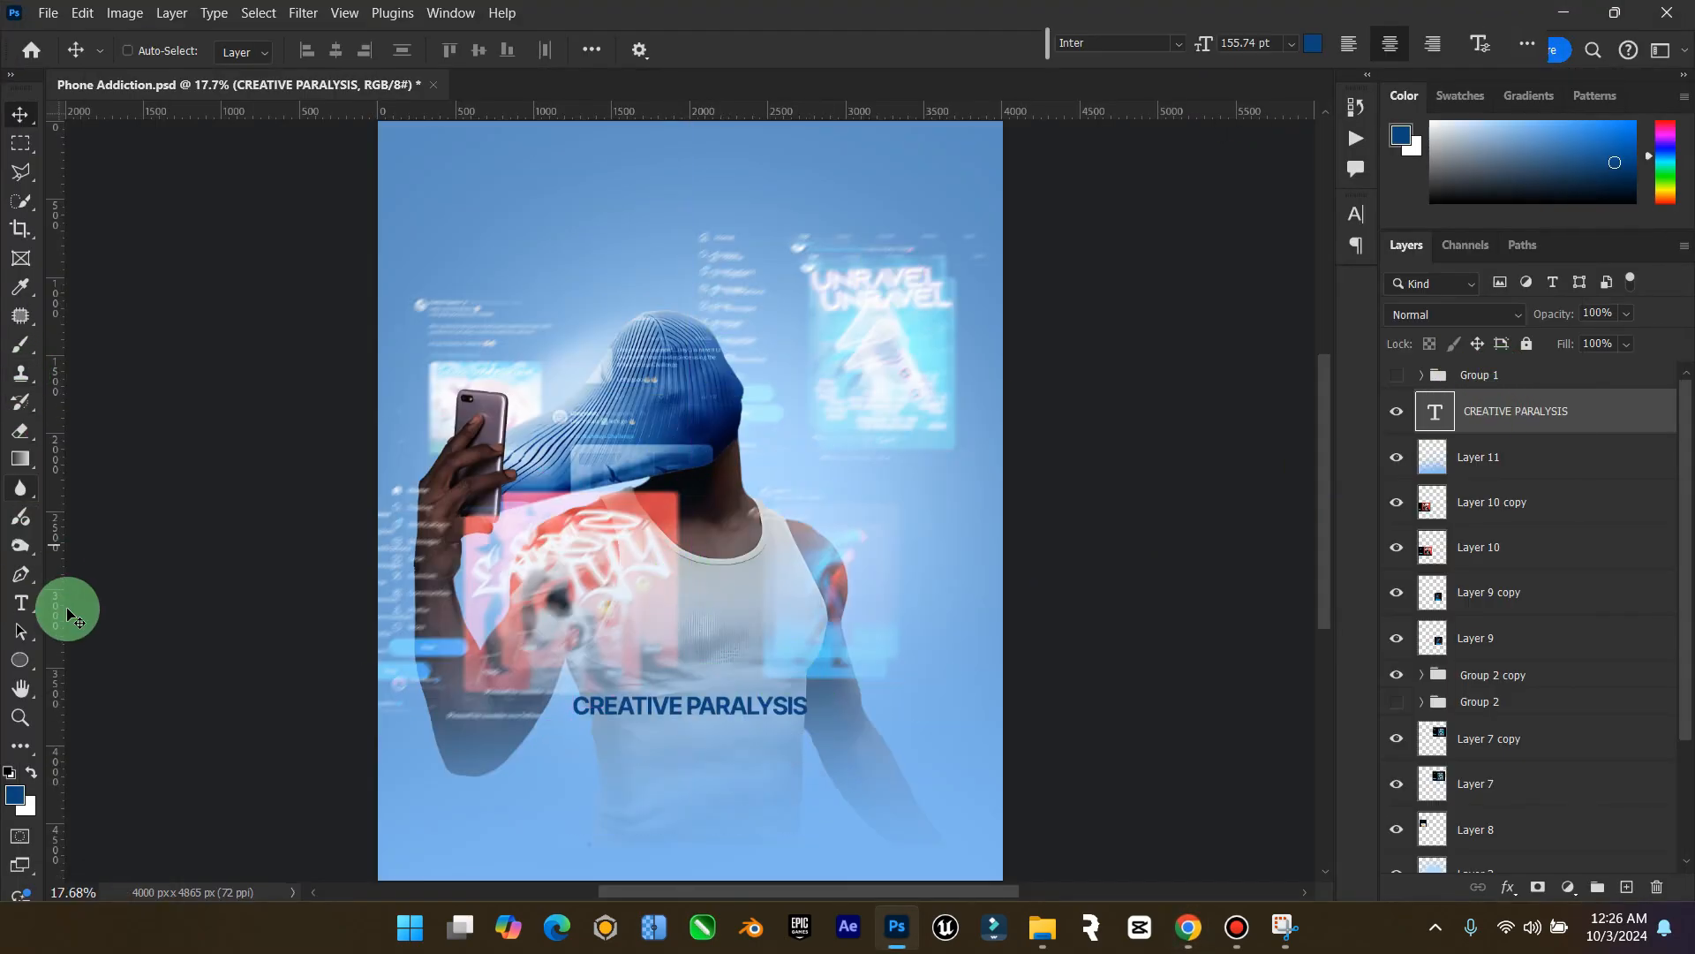
click(21, 603)
drag(484, 801, 848, 845)
text(Creativity stalls)
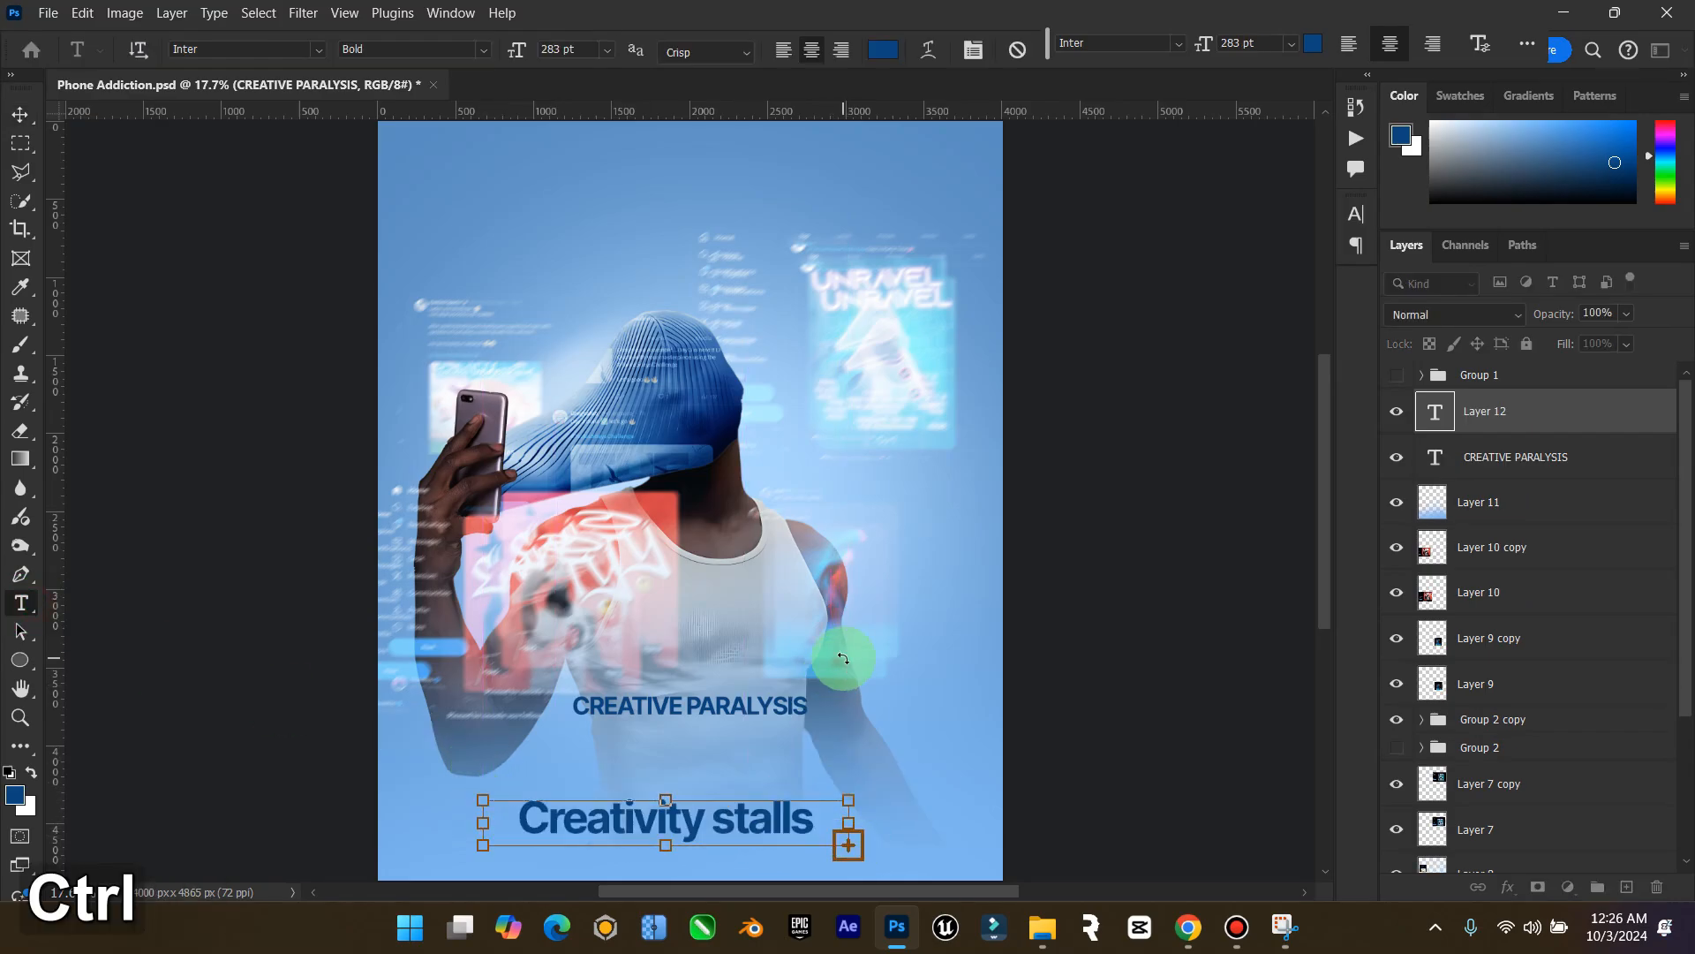
Set the quote's text size to 72 pt and center the paragraph just above the canvas's lower edge
key(ctrl+a)
click(606, 51)
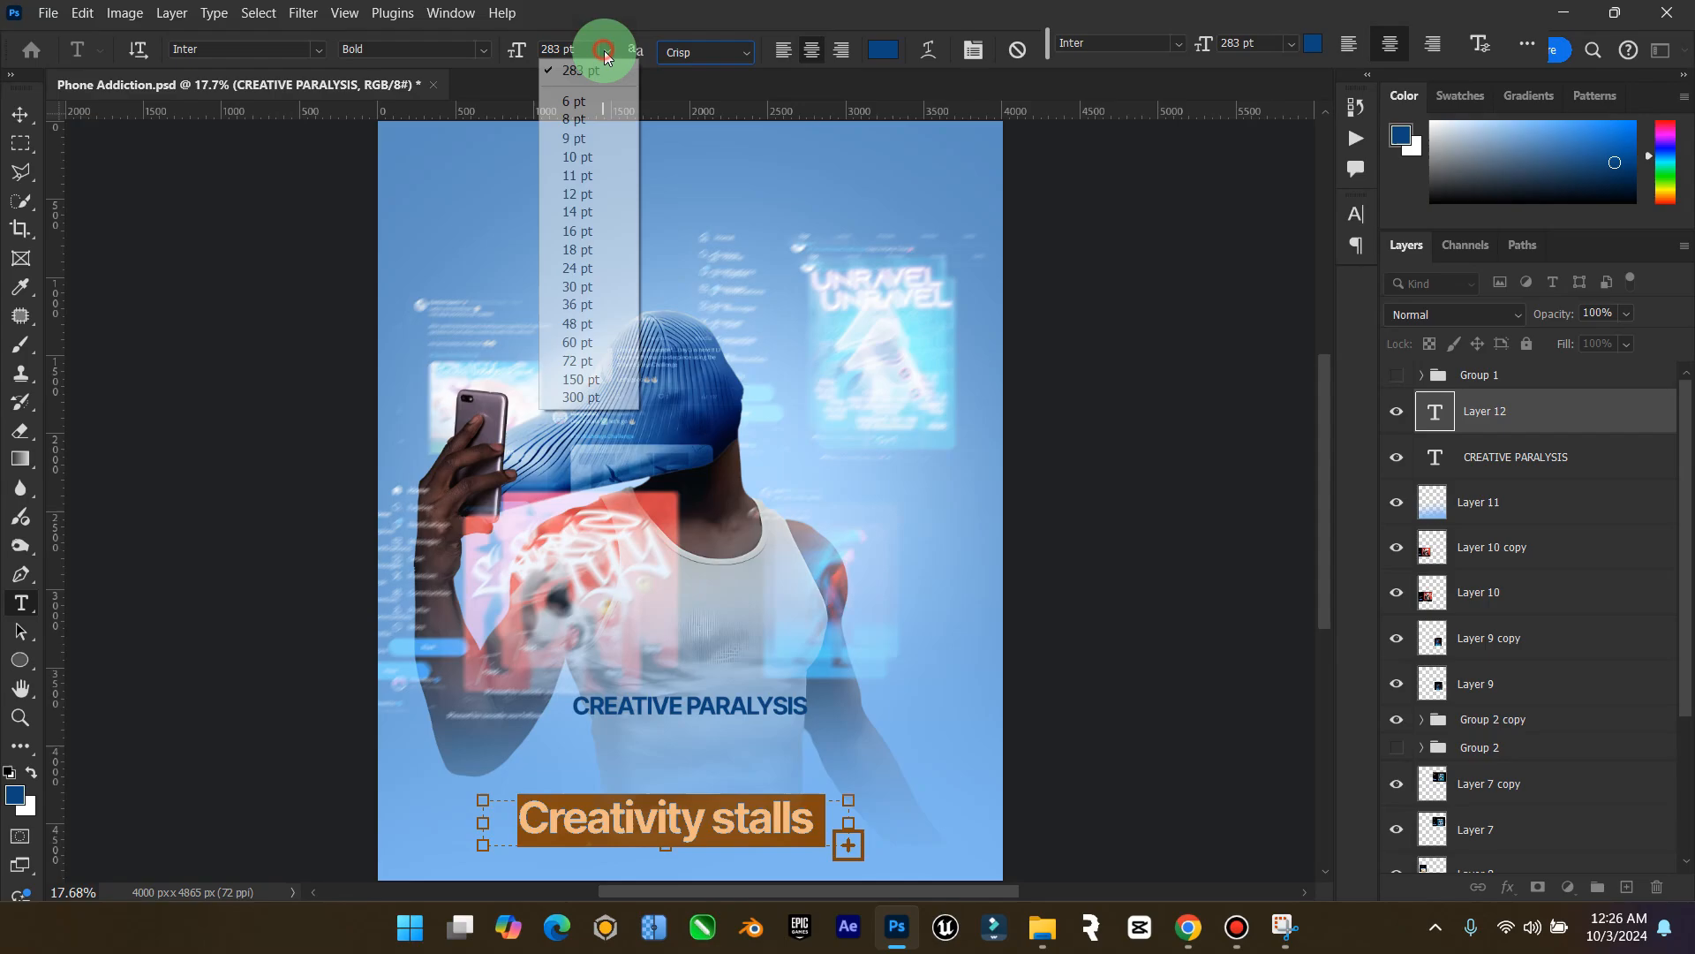
click(580, 324)
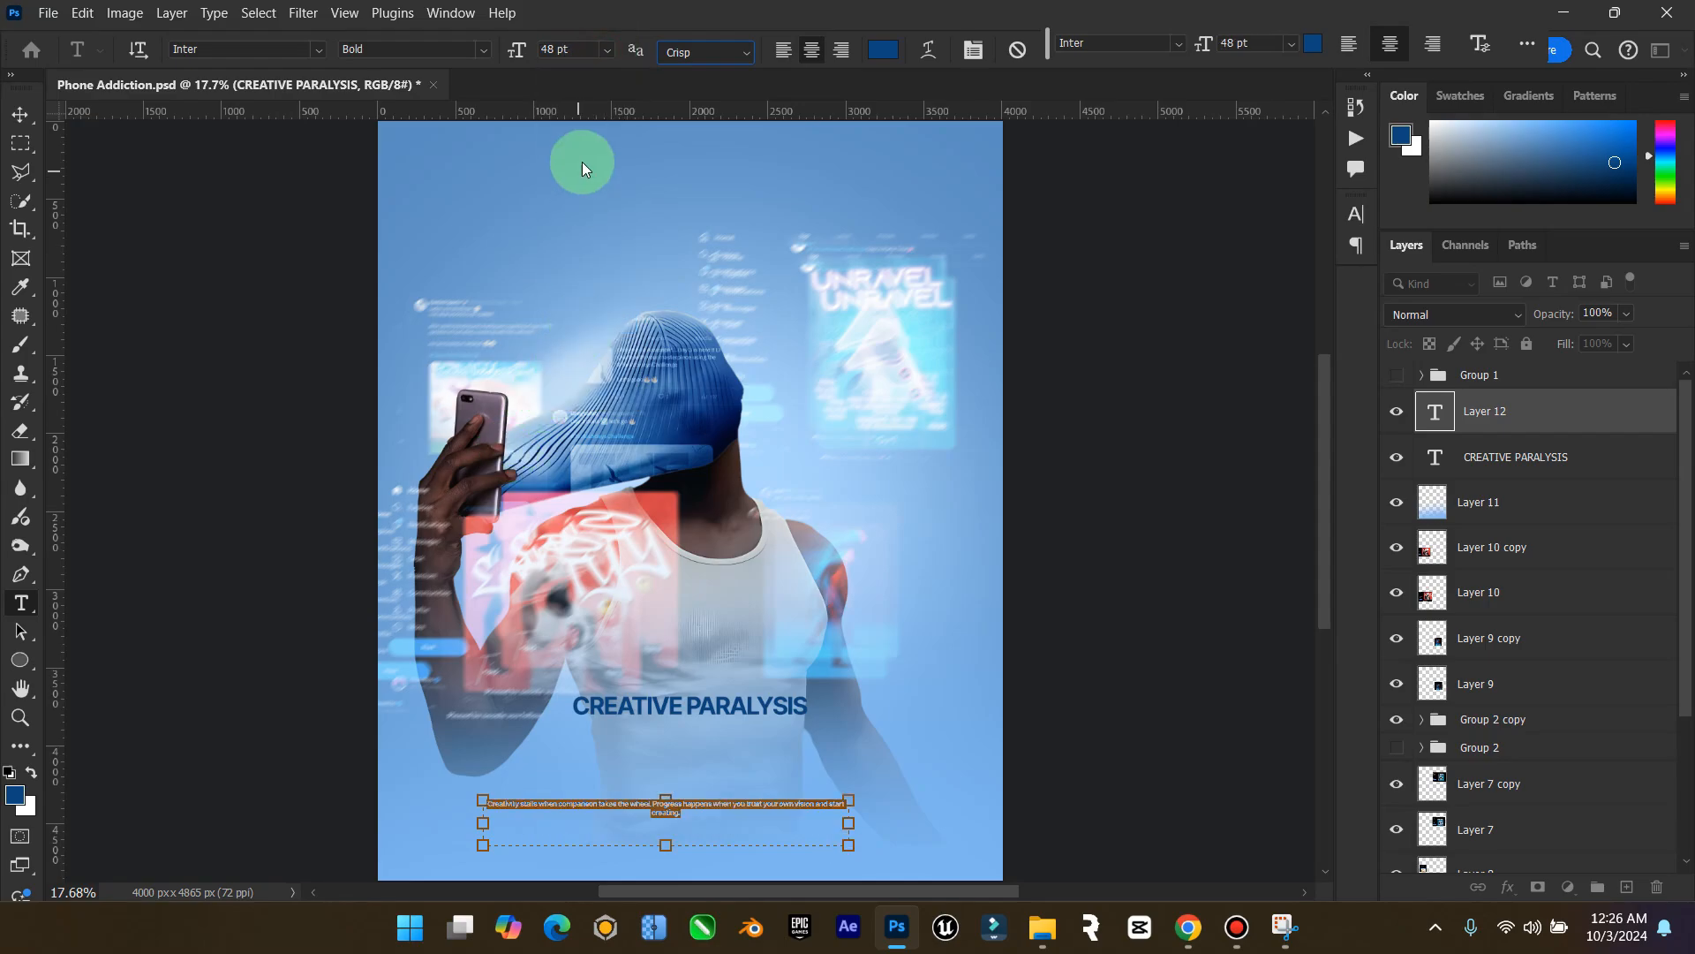
click(606, 50)
click(602, 344)
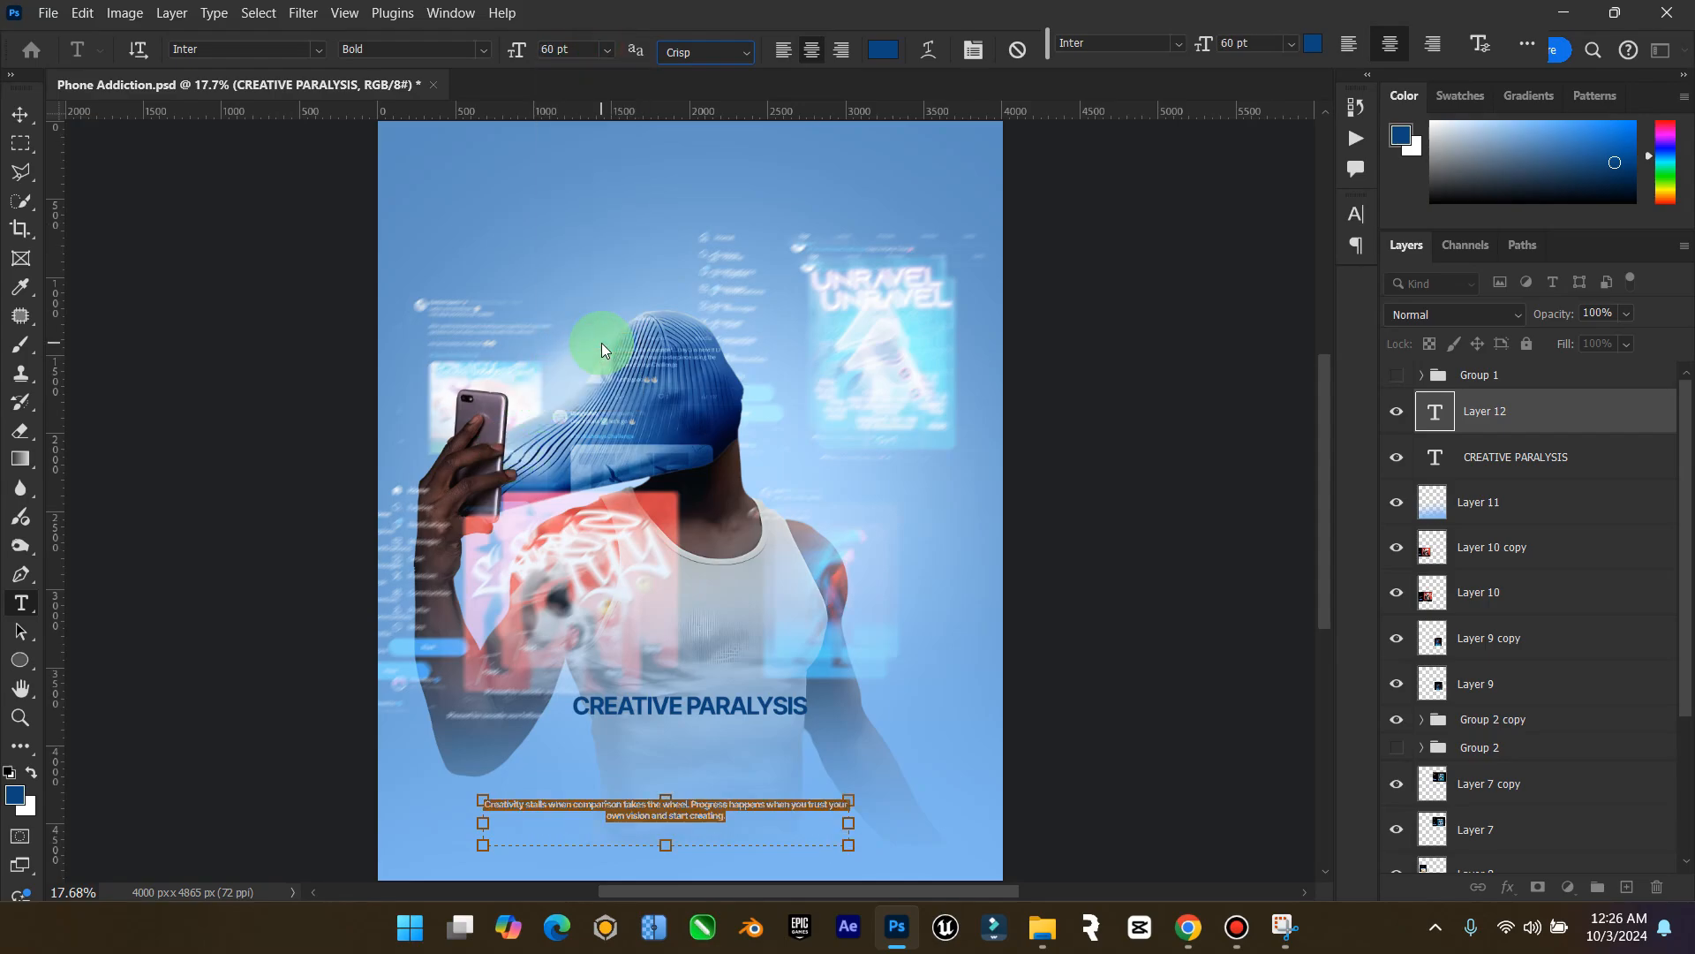
click(605, 50)
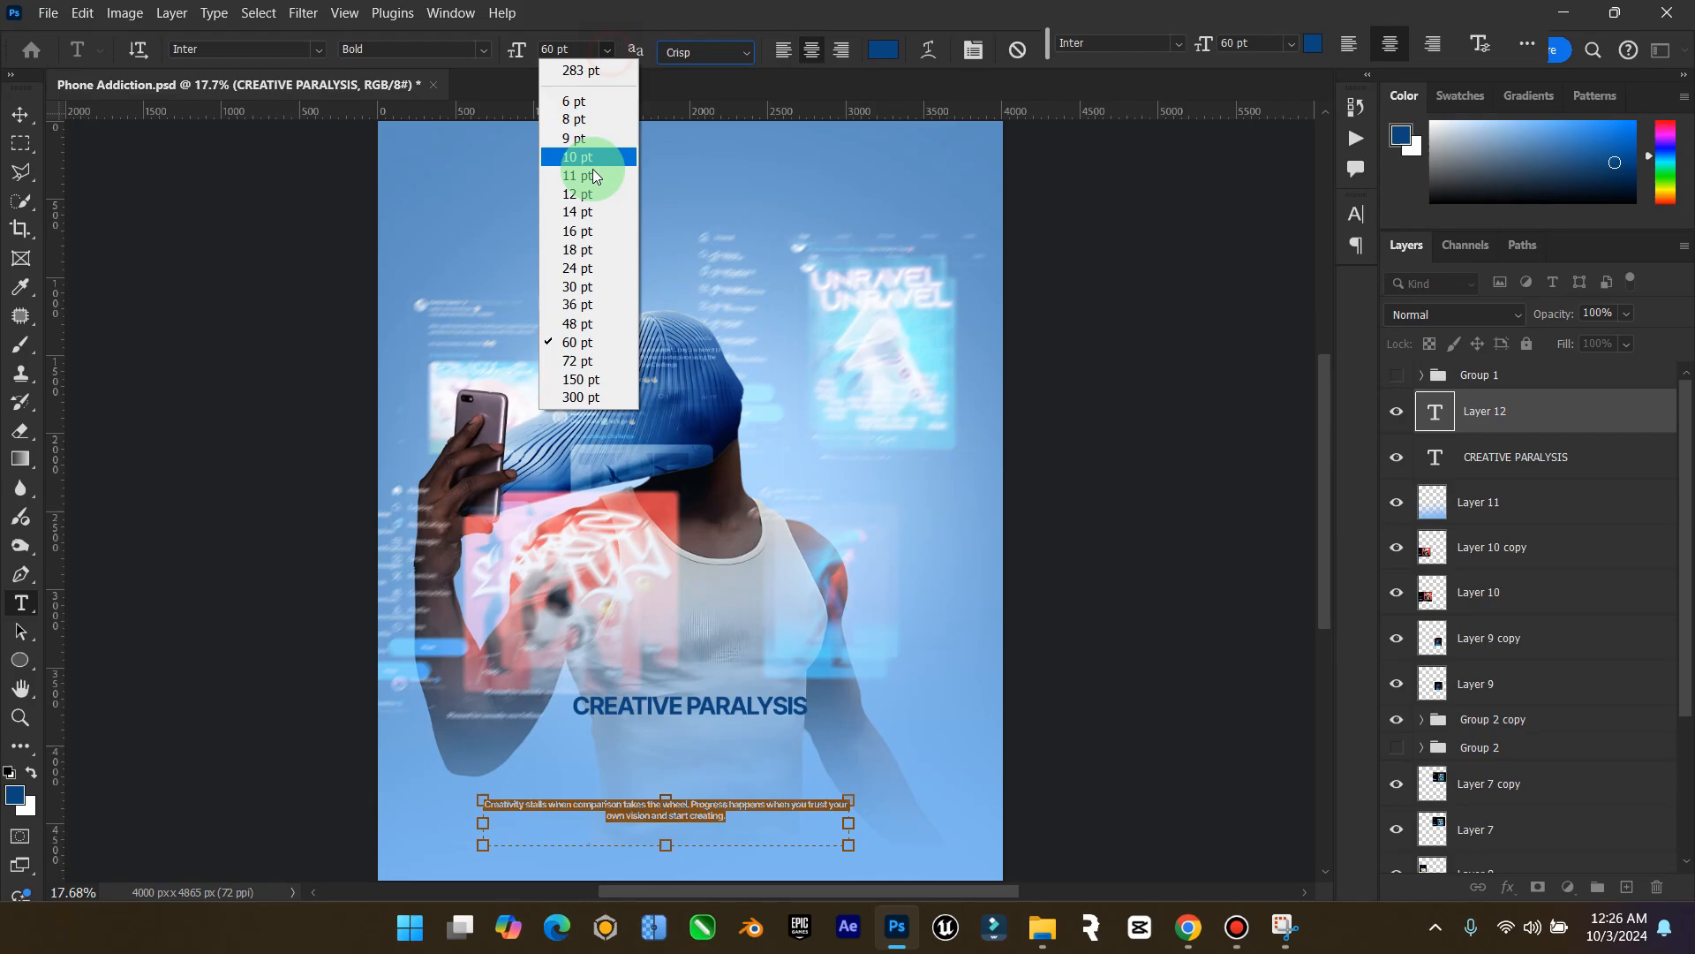
click(584, 360)
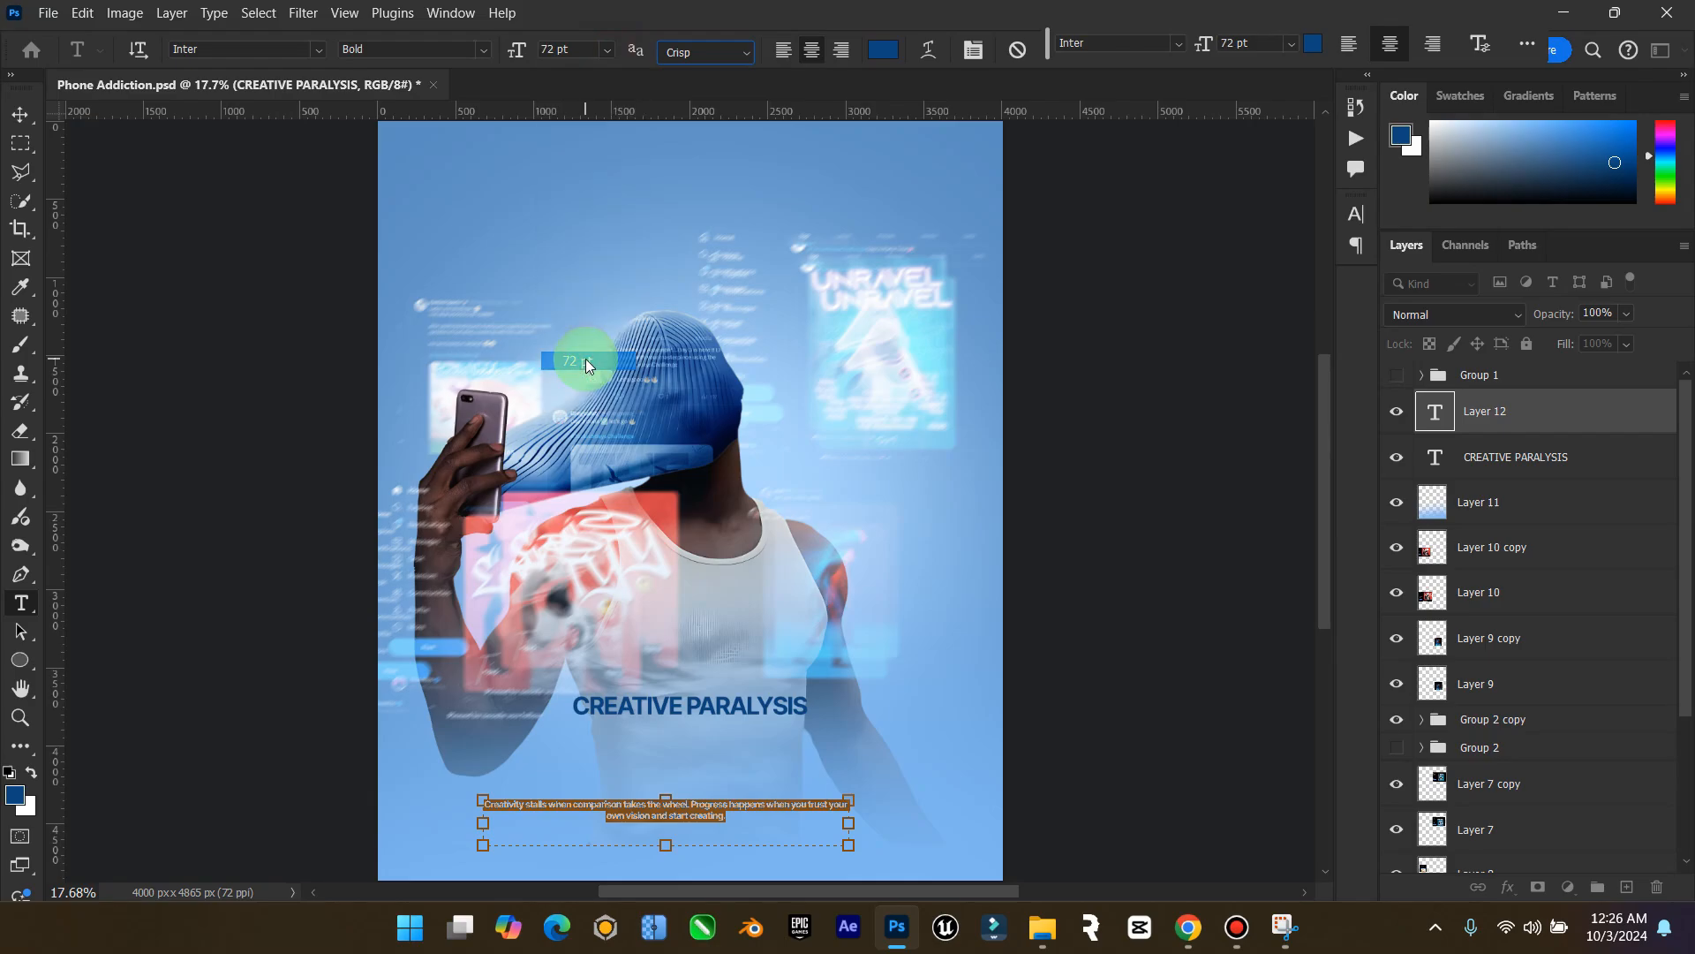
click(17, 108)
drag(678, 806, 704, 832)
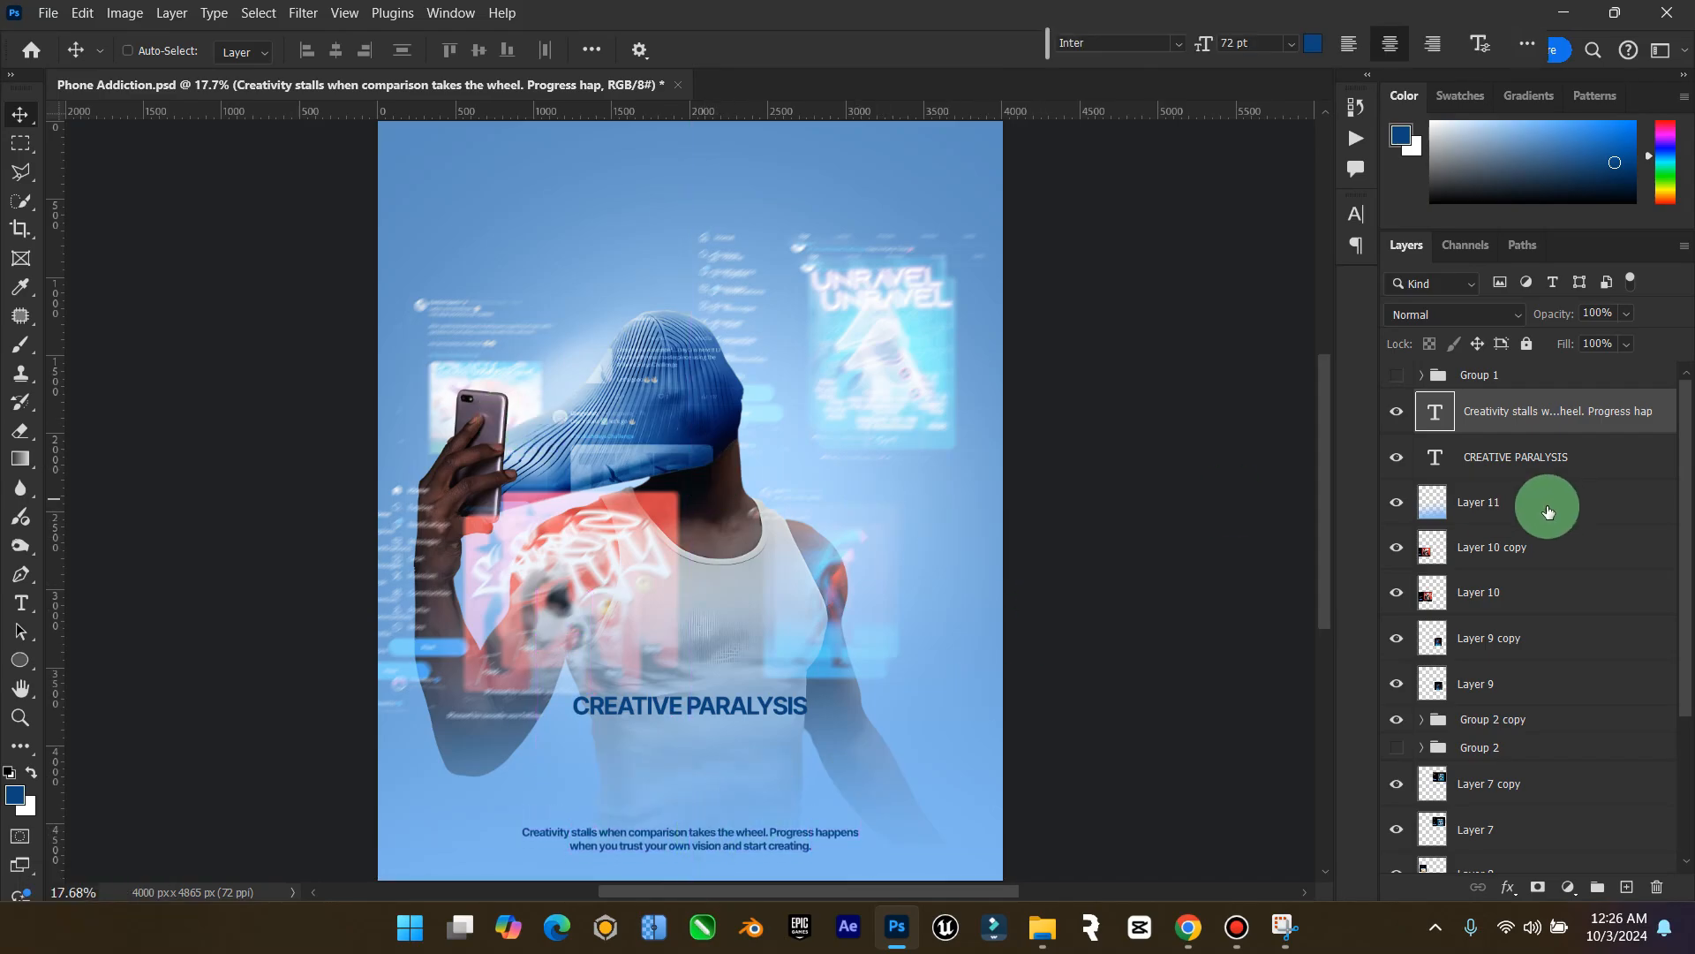
Move the CREATIVE PARALYSIS title straight up above the man's cap and change its font to Bebas Neue Regular
click(1459, 468)
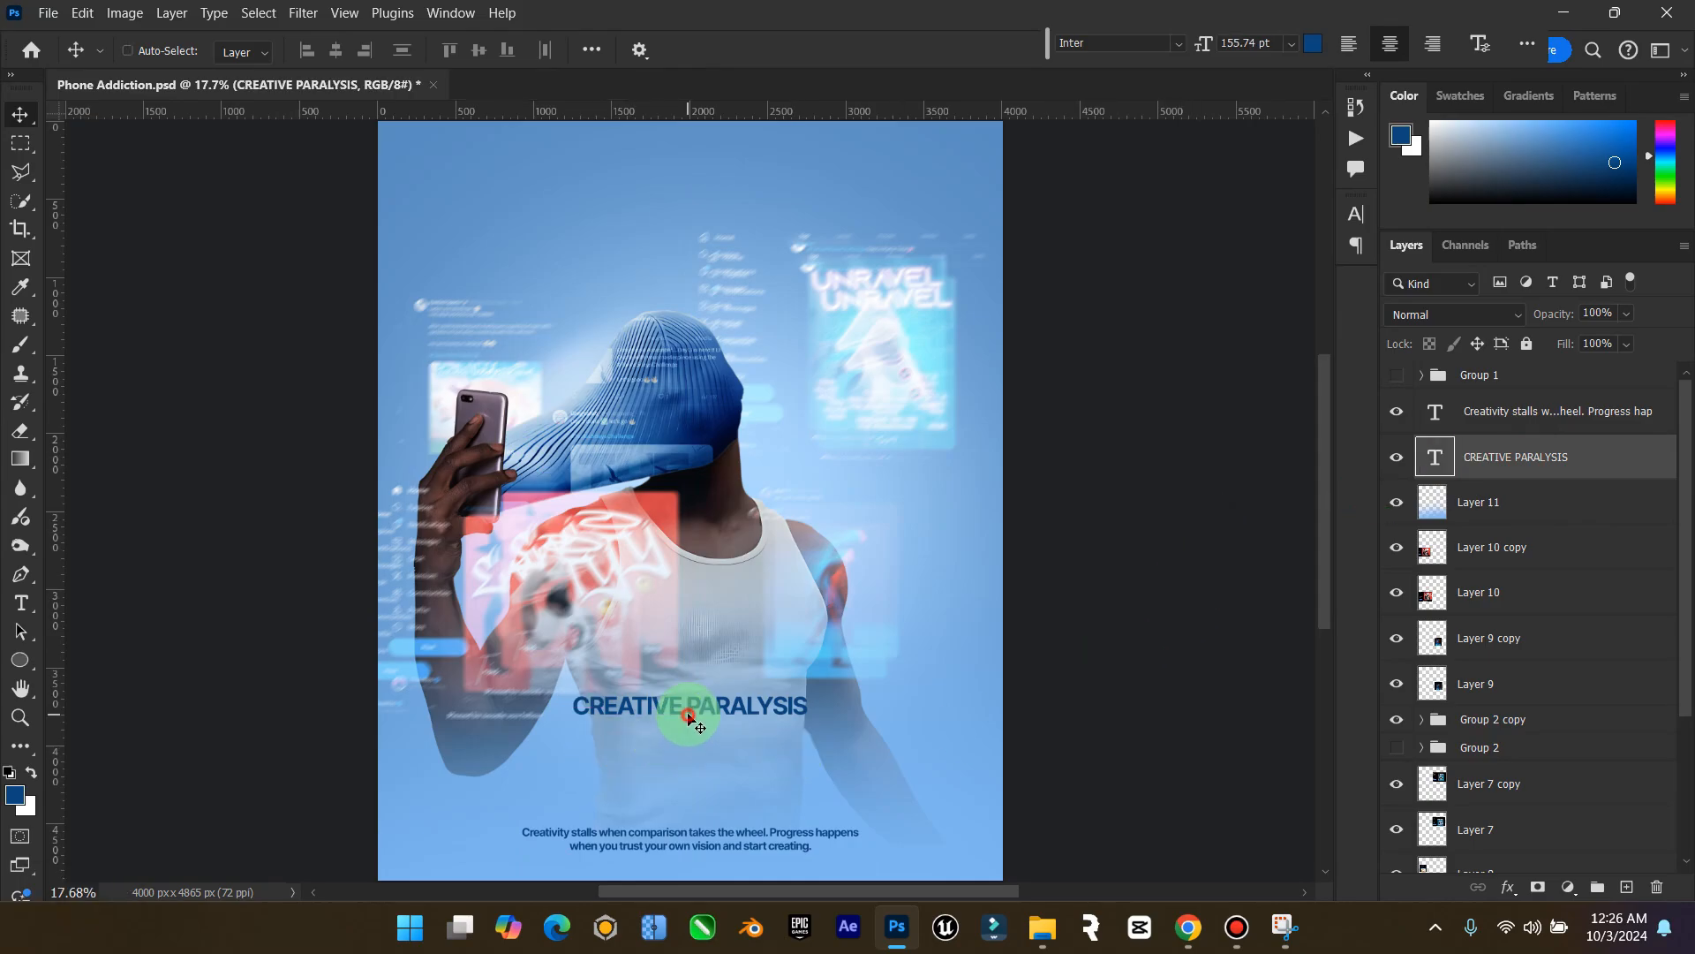
drag(701, 710, 700, 236)
click(1469, 457)
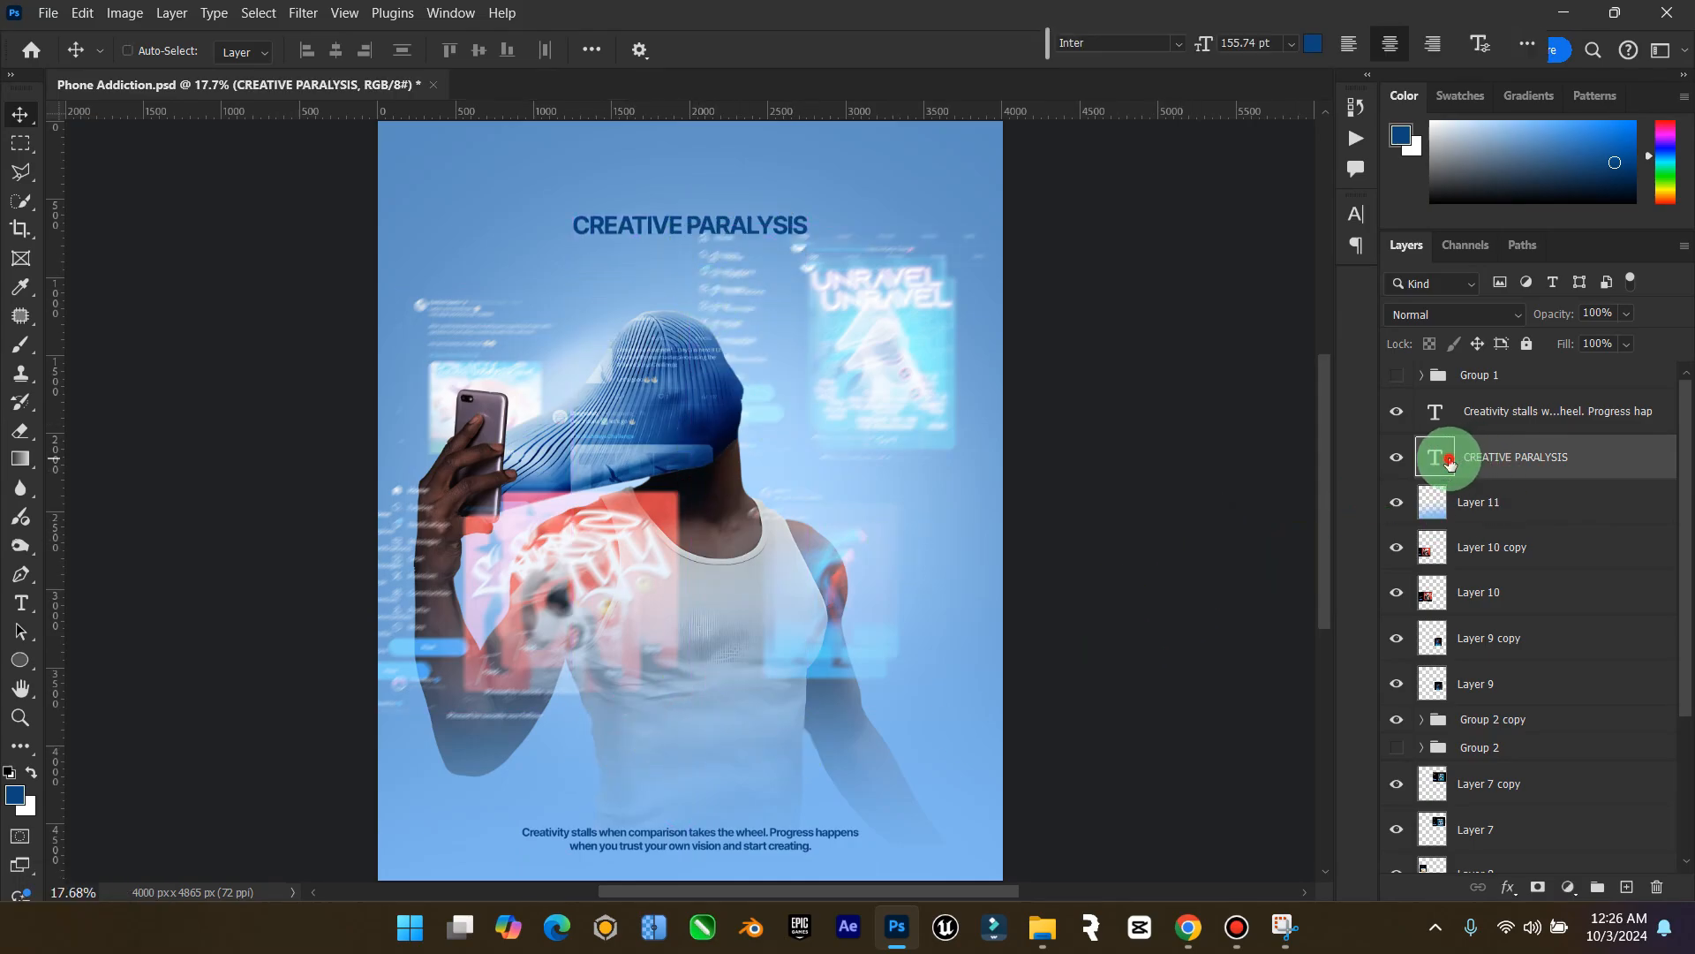
double_click(1450, 460)
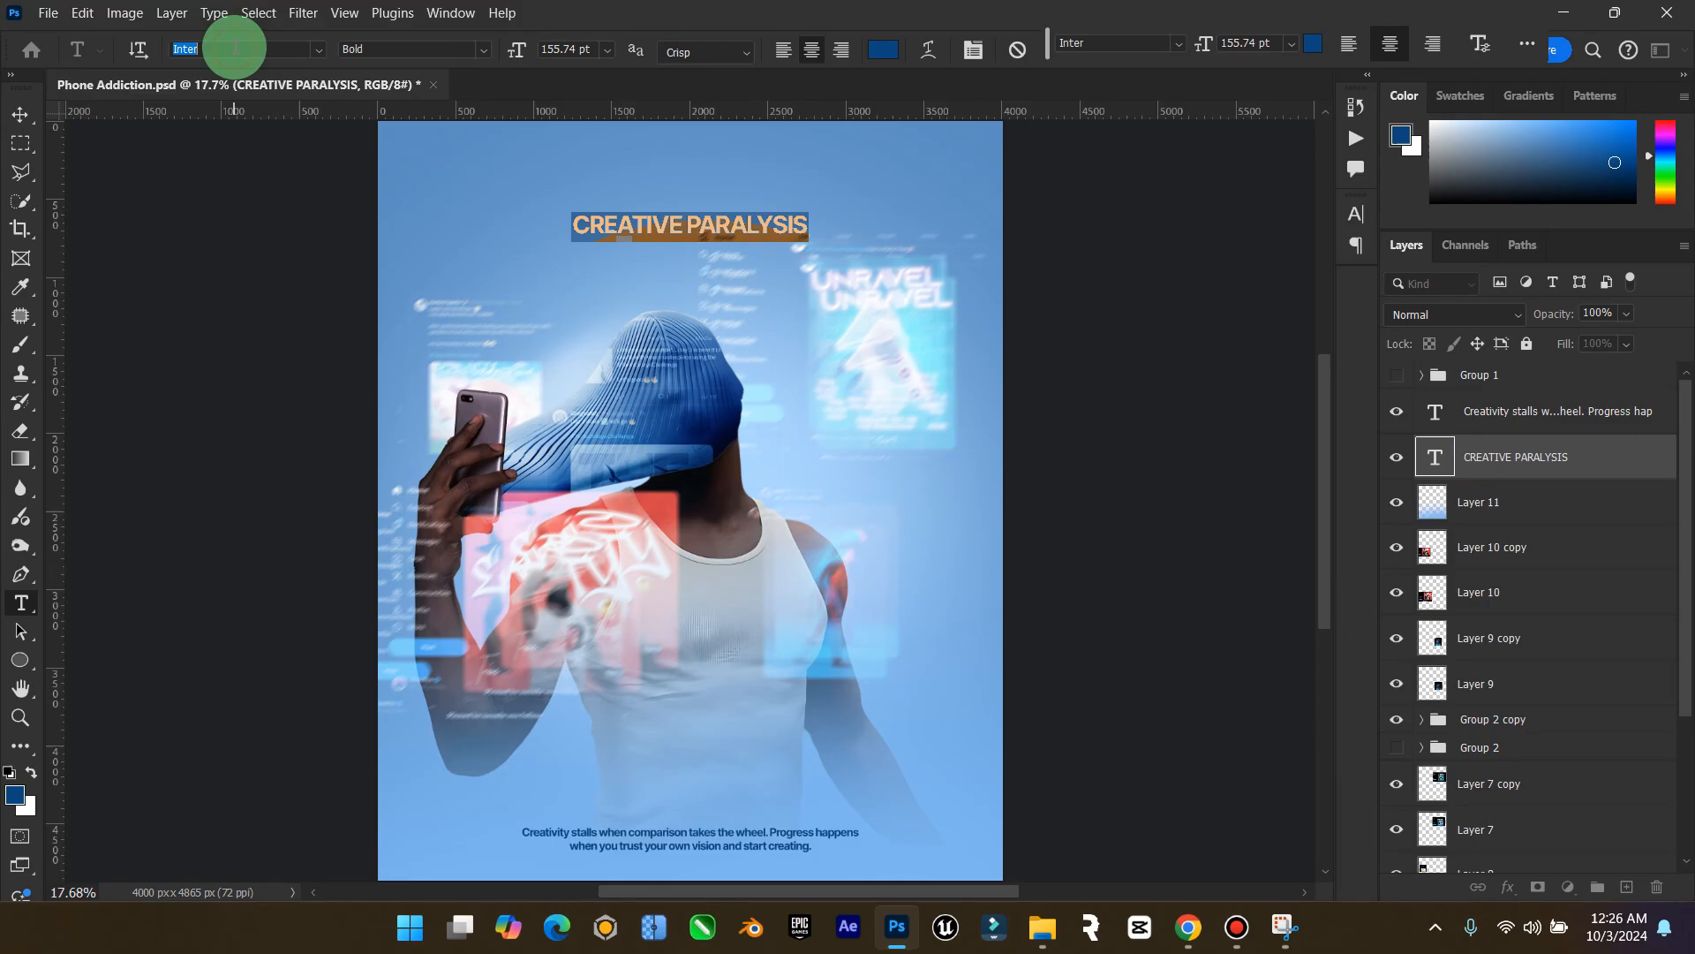
text(bebas)
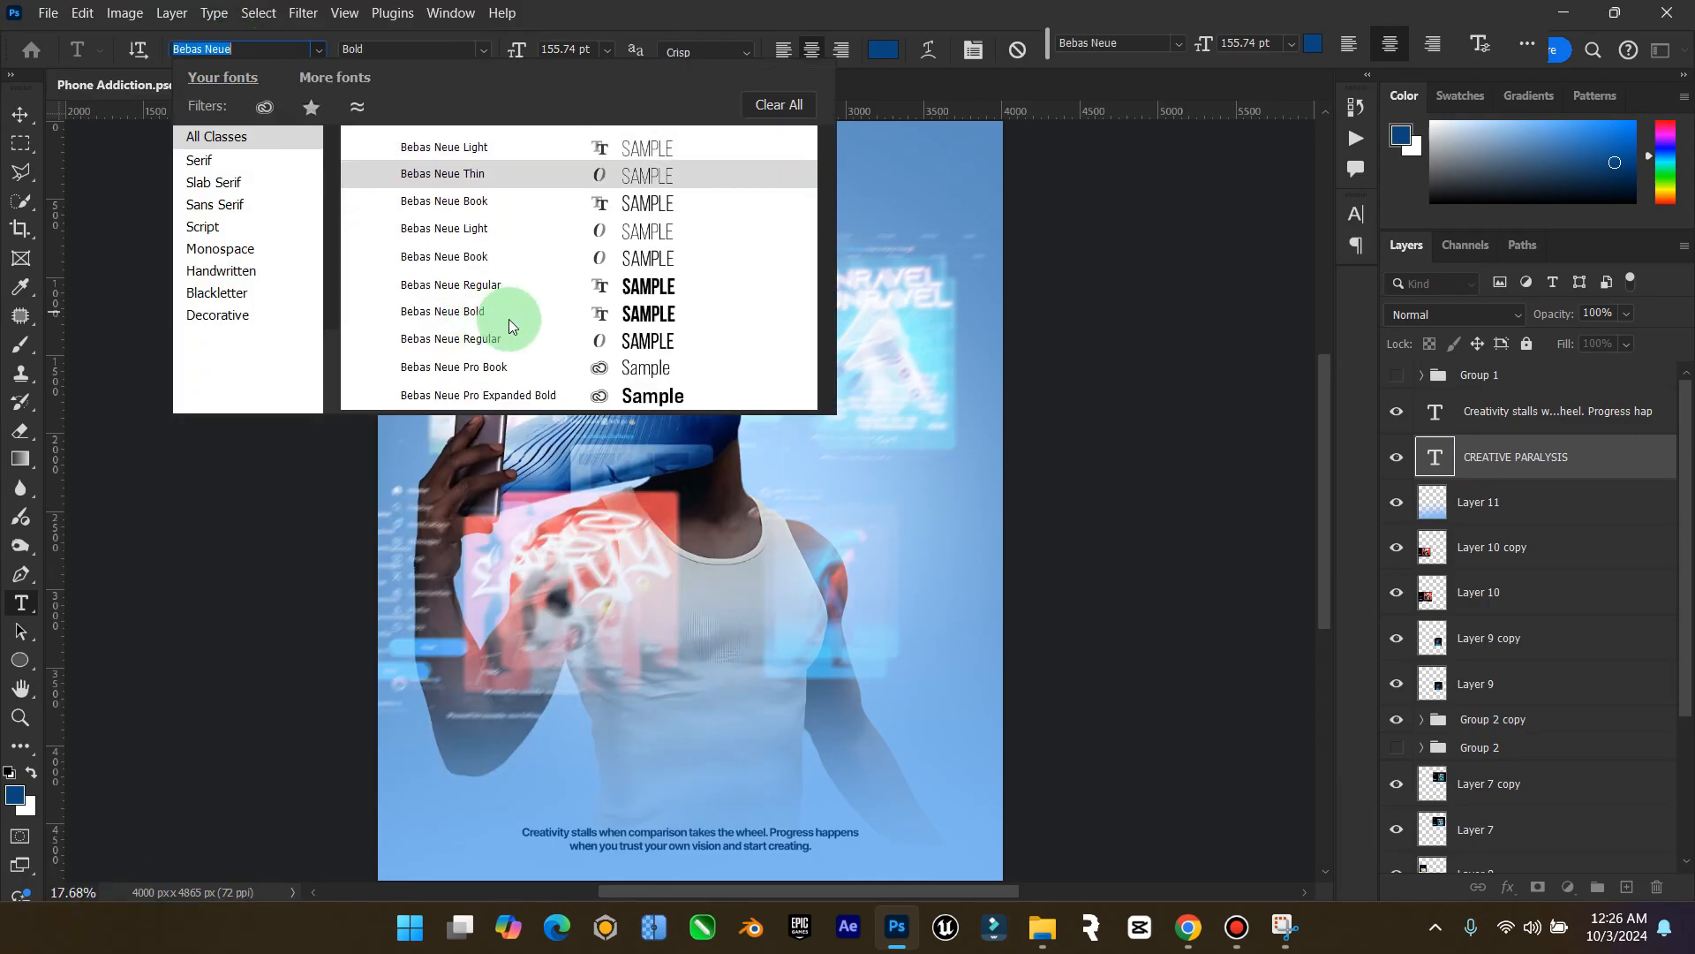
click(525, 285)
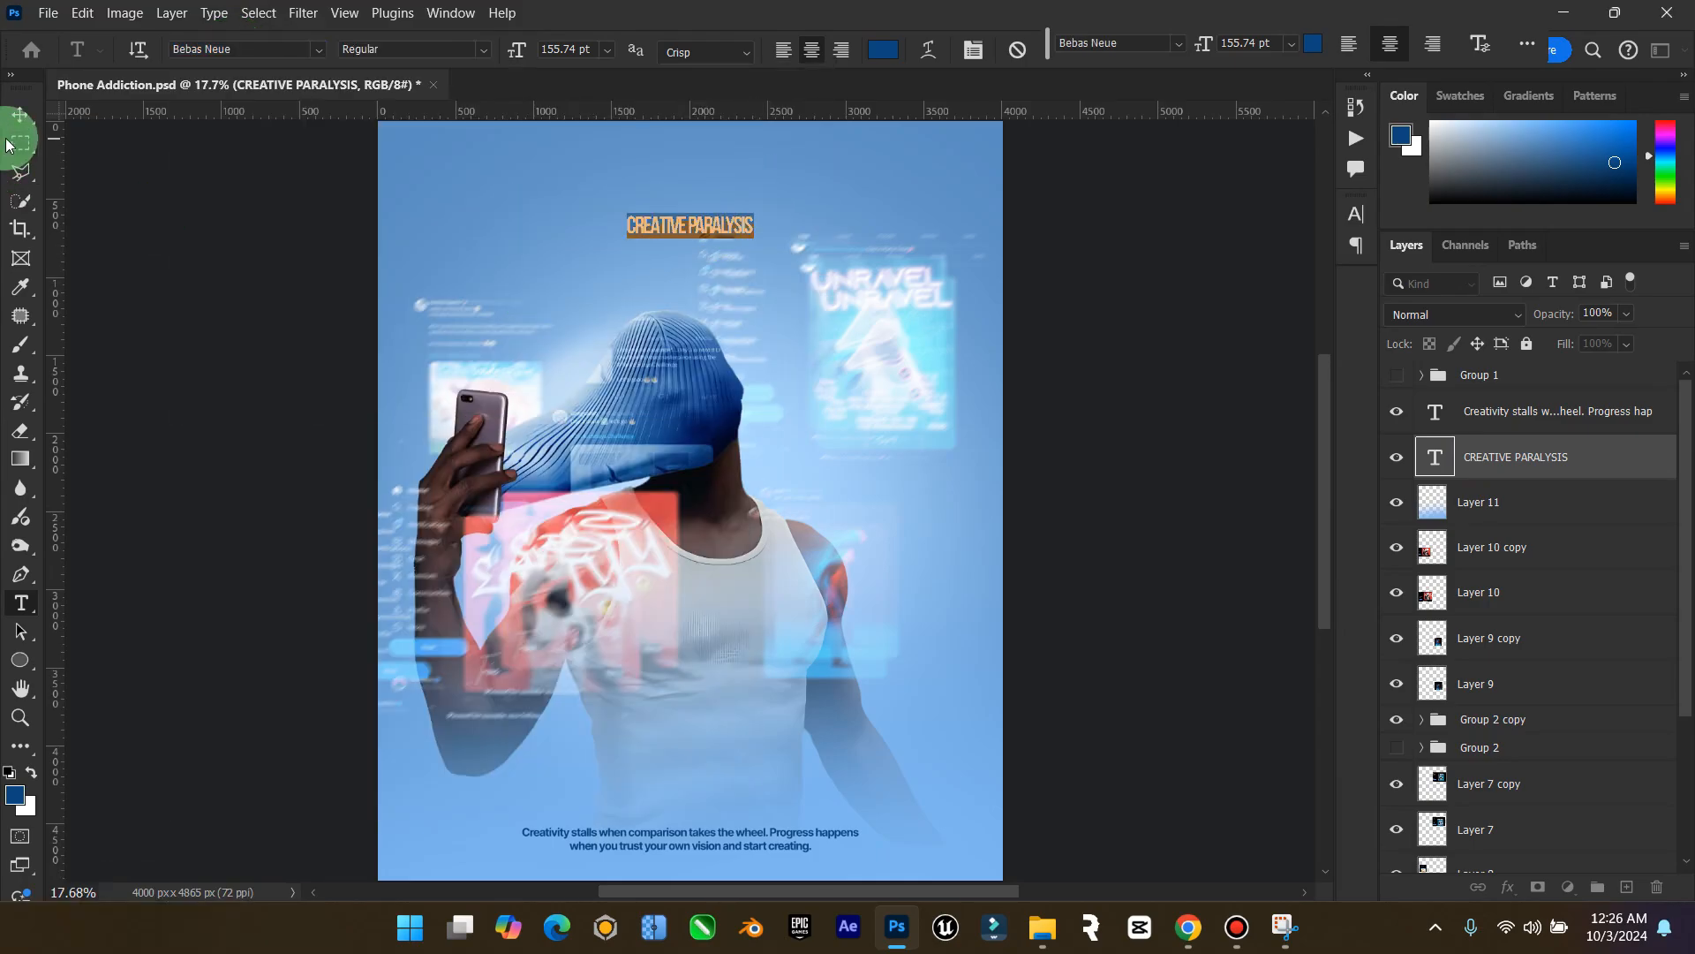
click(21, 114)
Scale the title to about 462.59% so it nearly spans the canvas width, and move it up close to the upper edge
scroll(420, 334, up, 1)
key(ctrl+t)
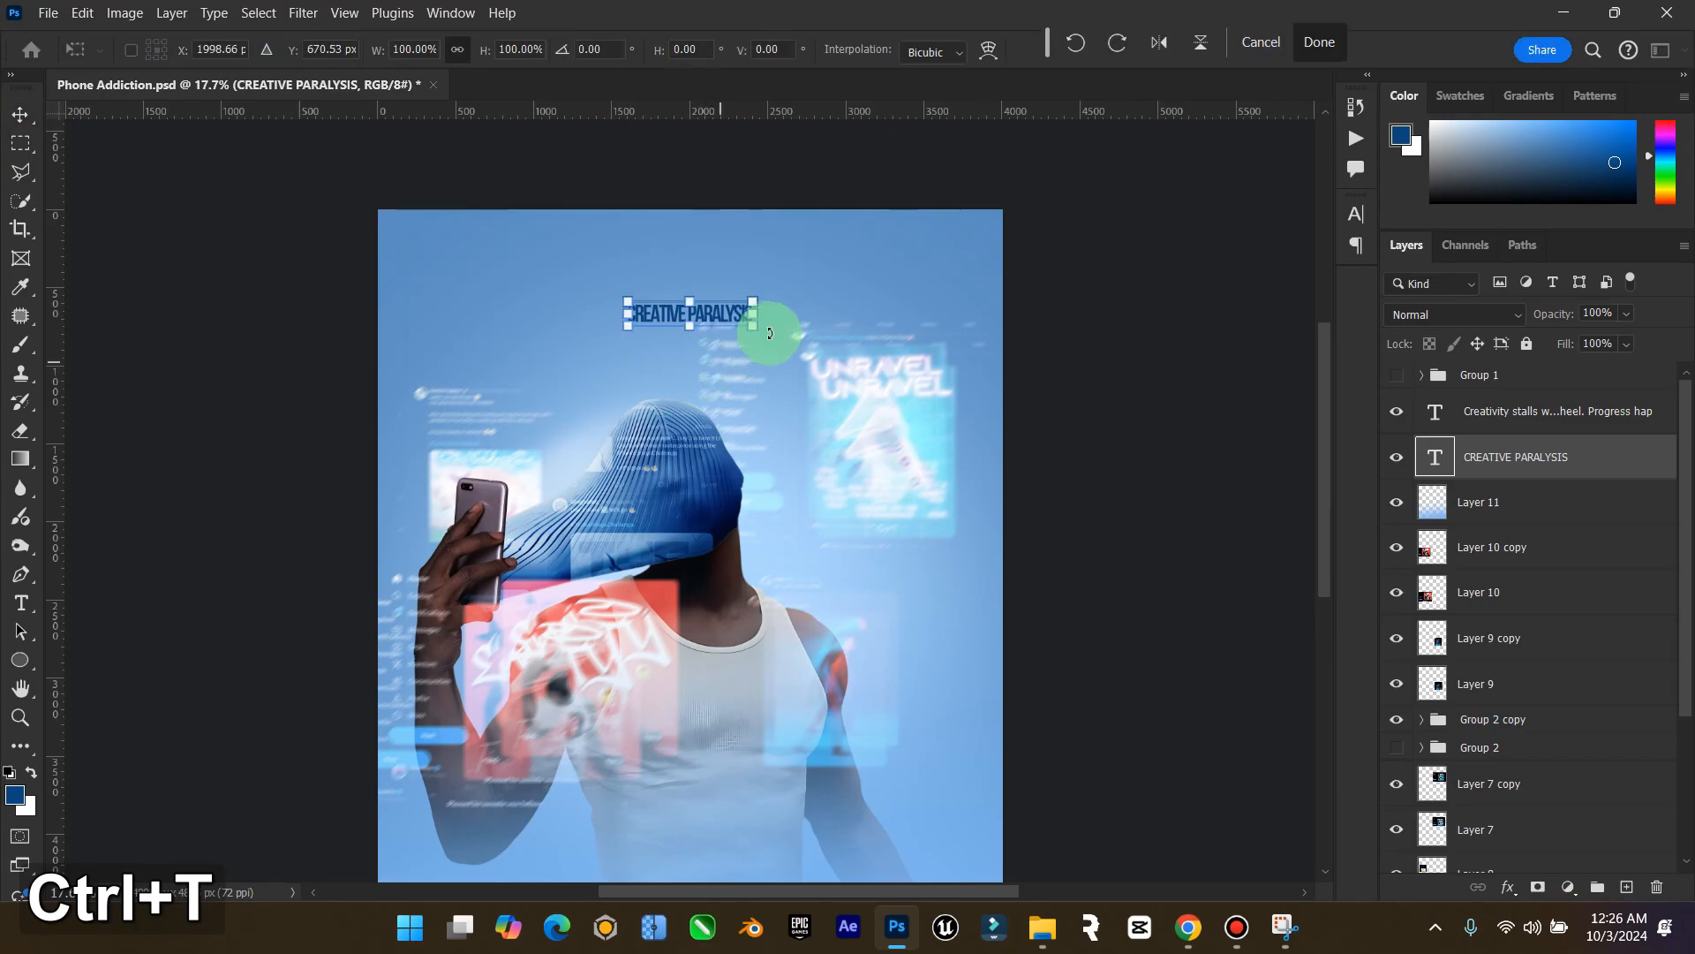
drag(757, 302, 957, 189)
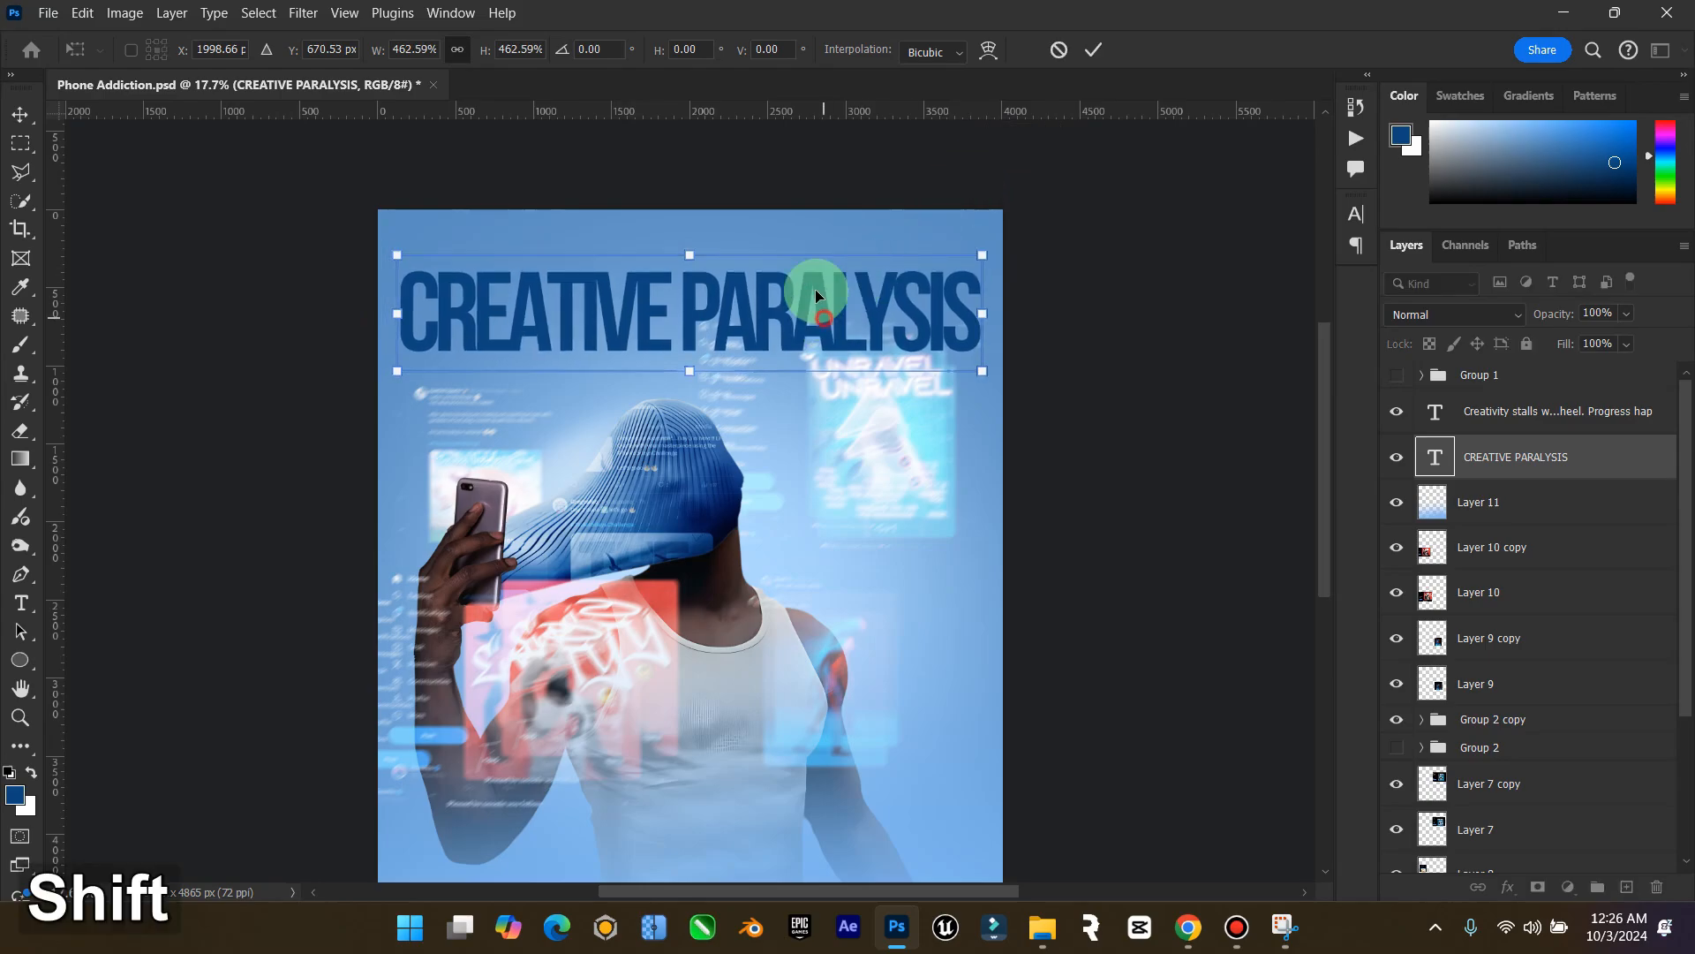
drag(814, 289, 815, 279)
click(1289, 44)
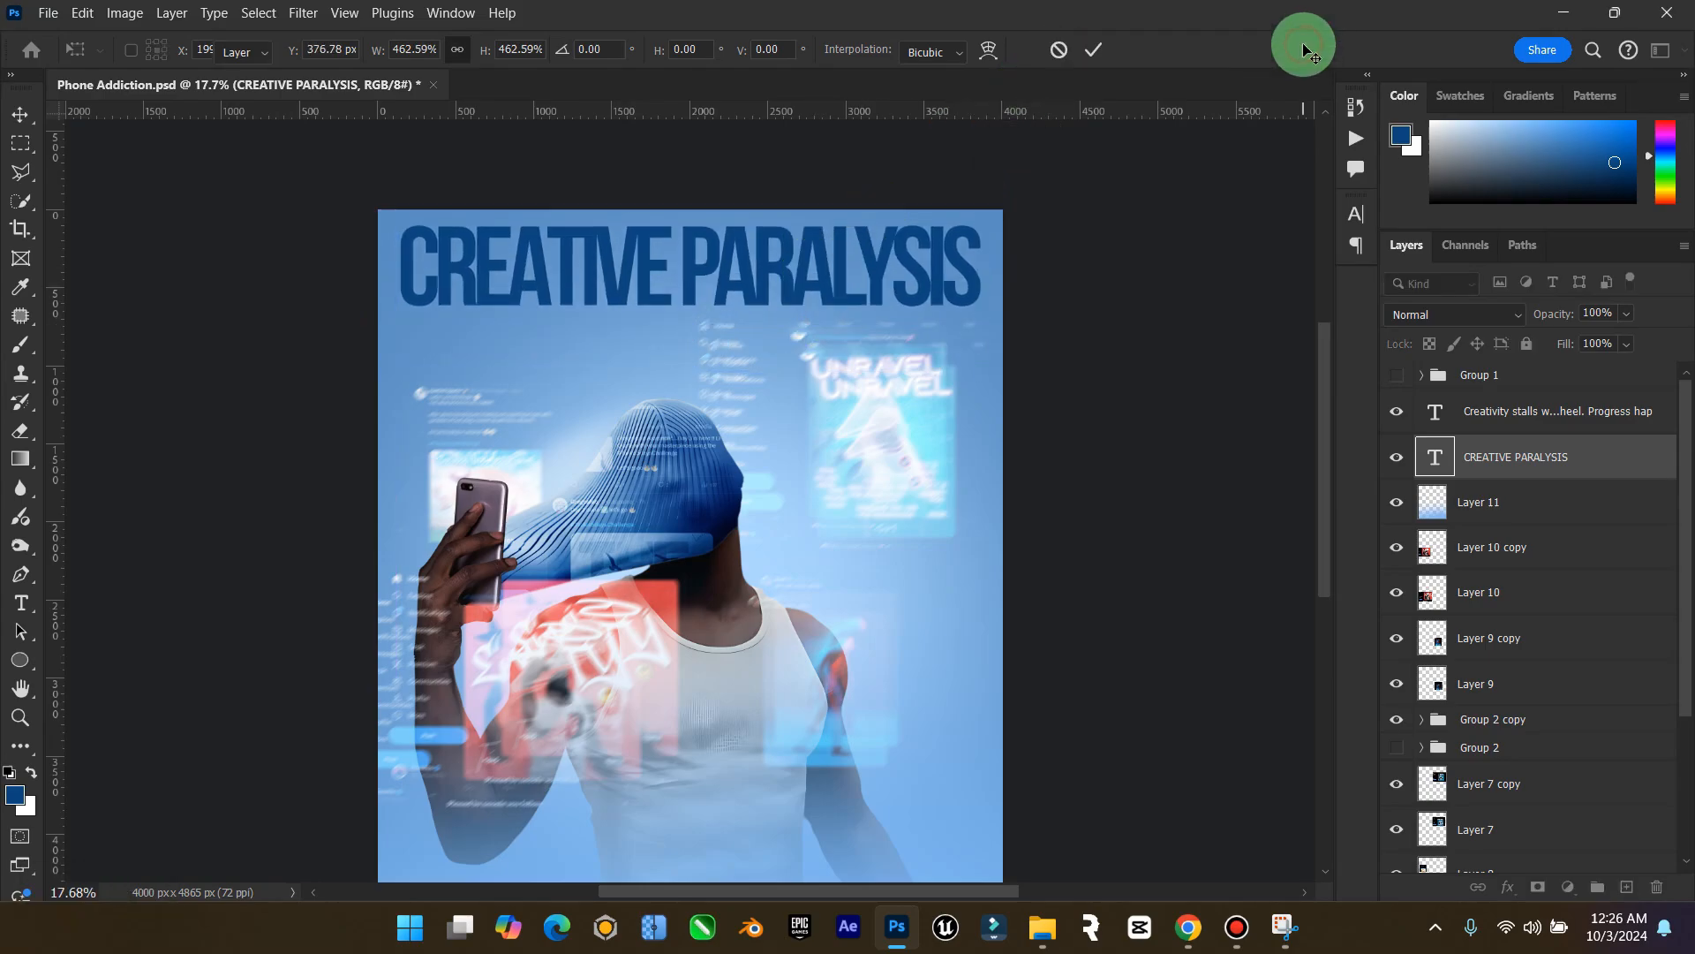
Recolor the CREATIVE PARALYSIS title to the light blue 7aaee0
double_click(1437, 460)
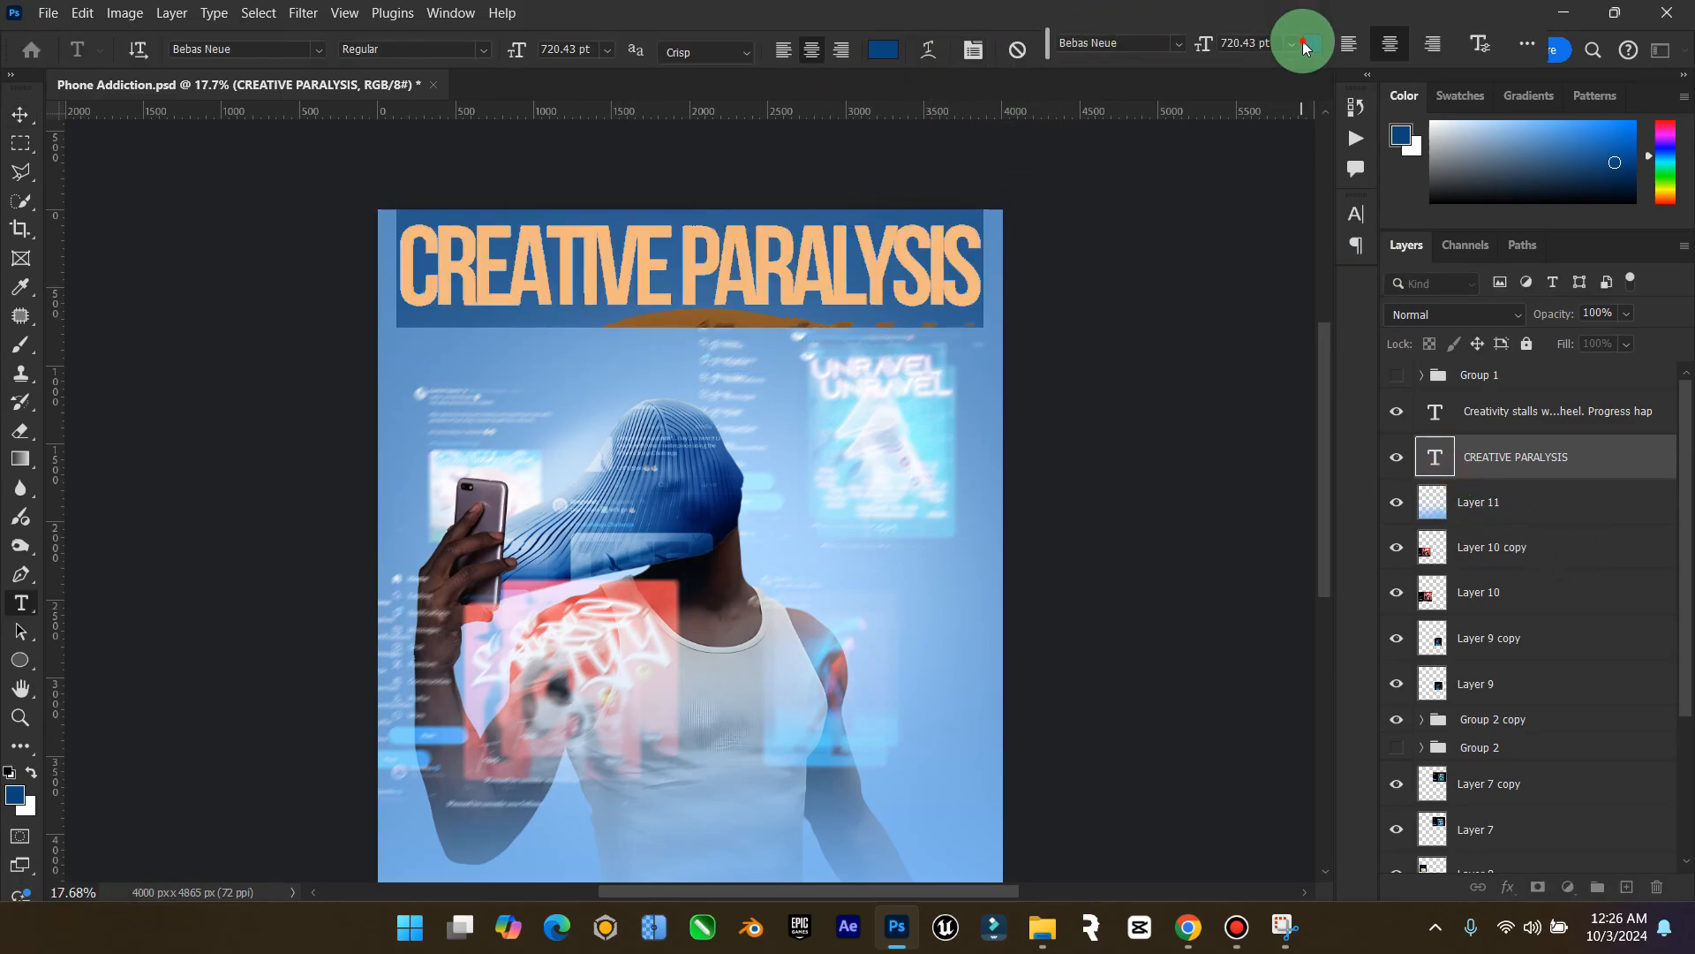
click(1304, 42)
click(594, 332)
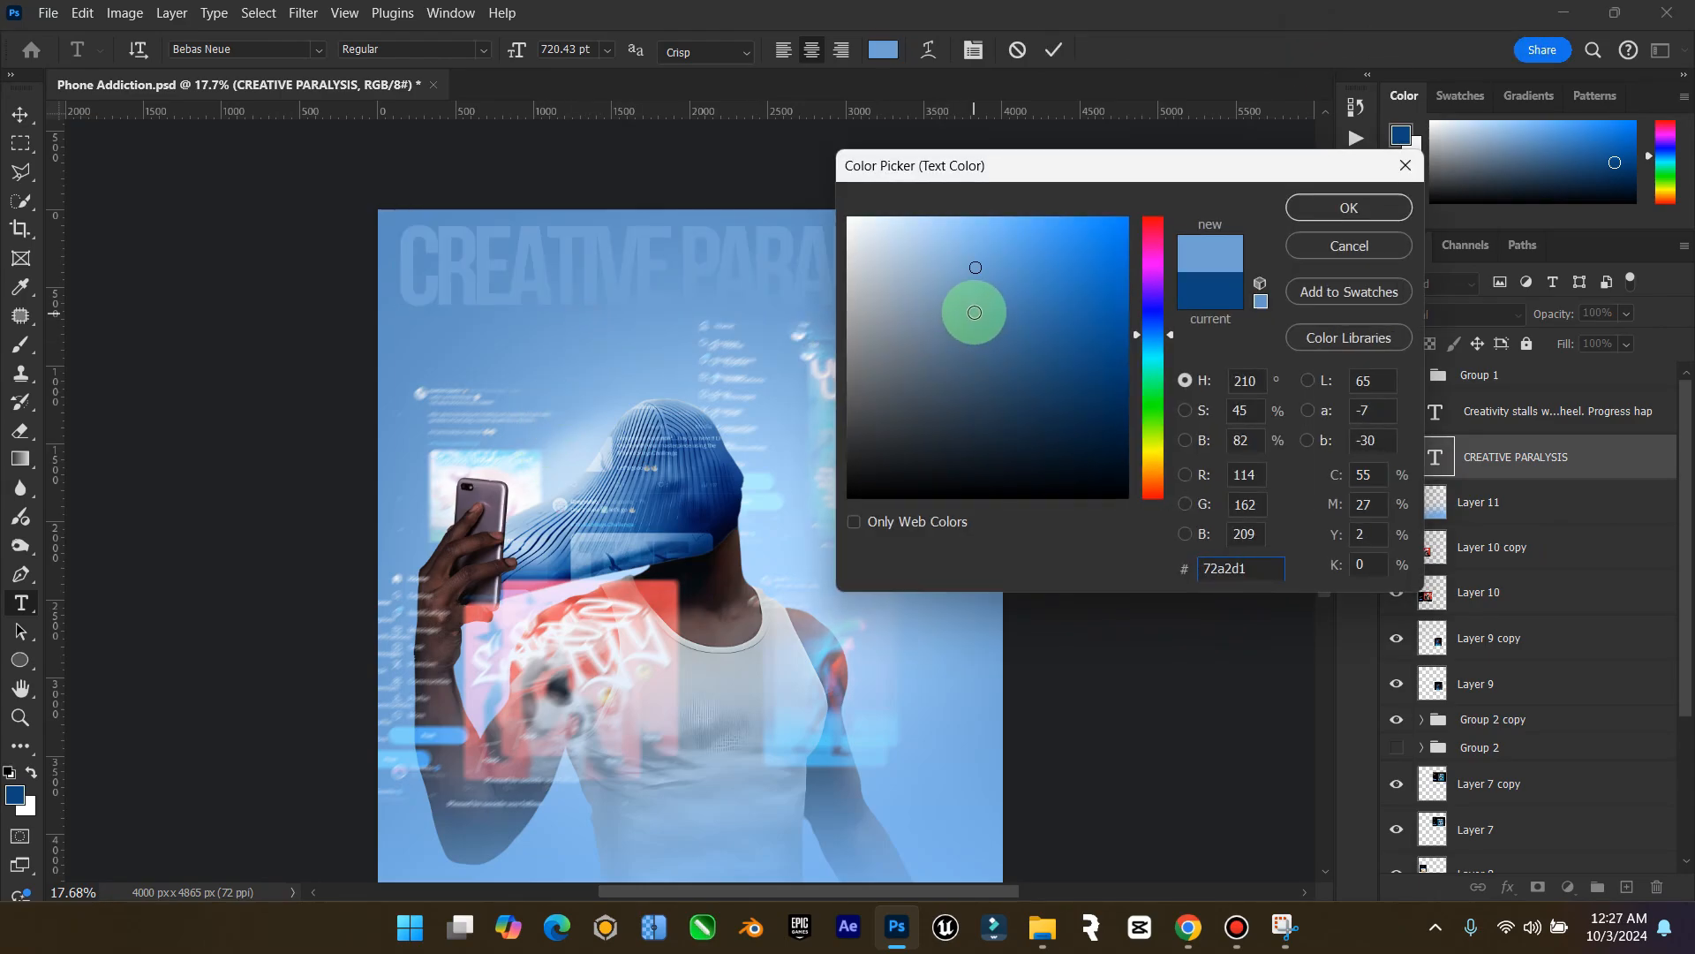
mouse_move(975, 313)
mouse_down()
mouse_move(991, 242)
mouse_move(964, 244)
mouse_move(969, 282)
mouse_move(983, 268)
mouse_move(813, 310)
mouse_move(406, 344)
mouse_move(397, 209)
mouse_move(1155, 247)
mouse_move(1004, 768)
mouse_move(1101, 189)
mouse_move(978, 256)
mouse_up()
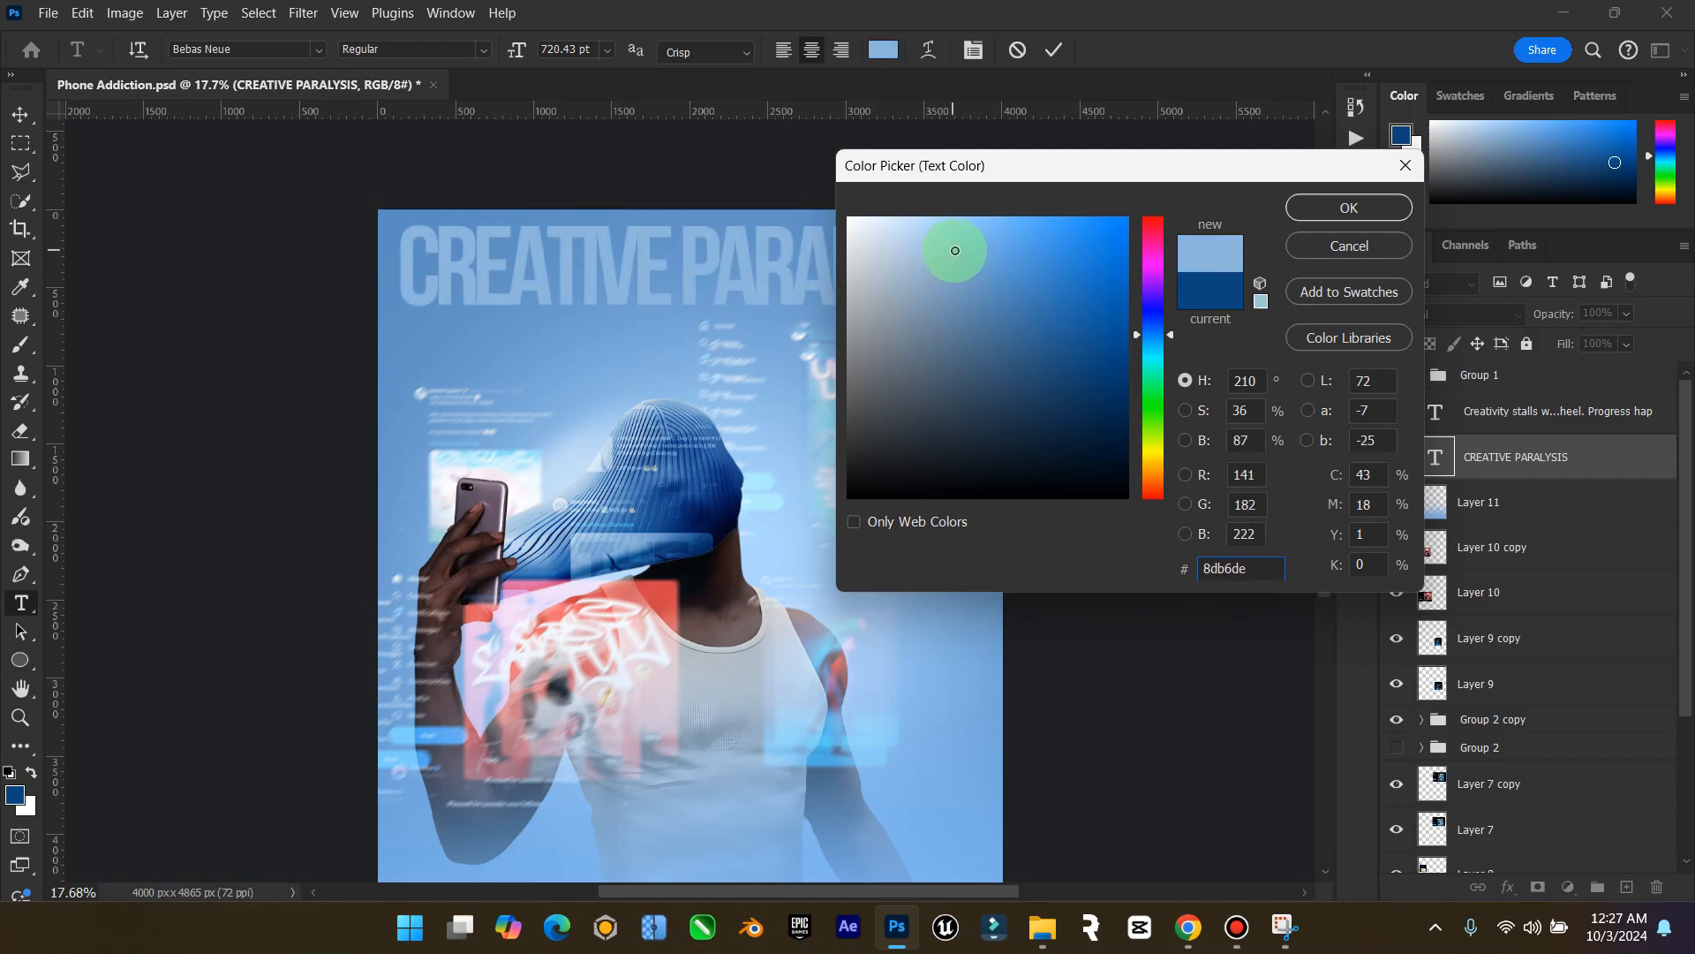
drag(976, 249, 976, 250)
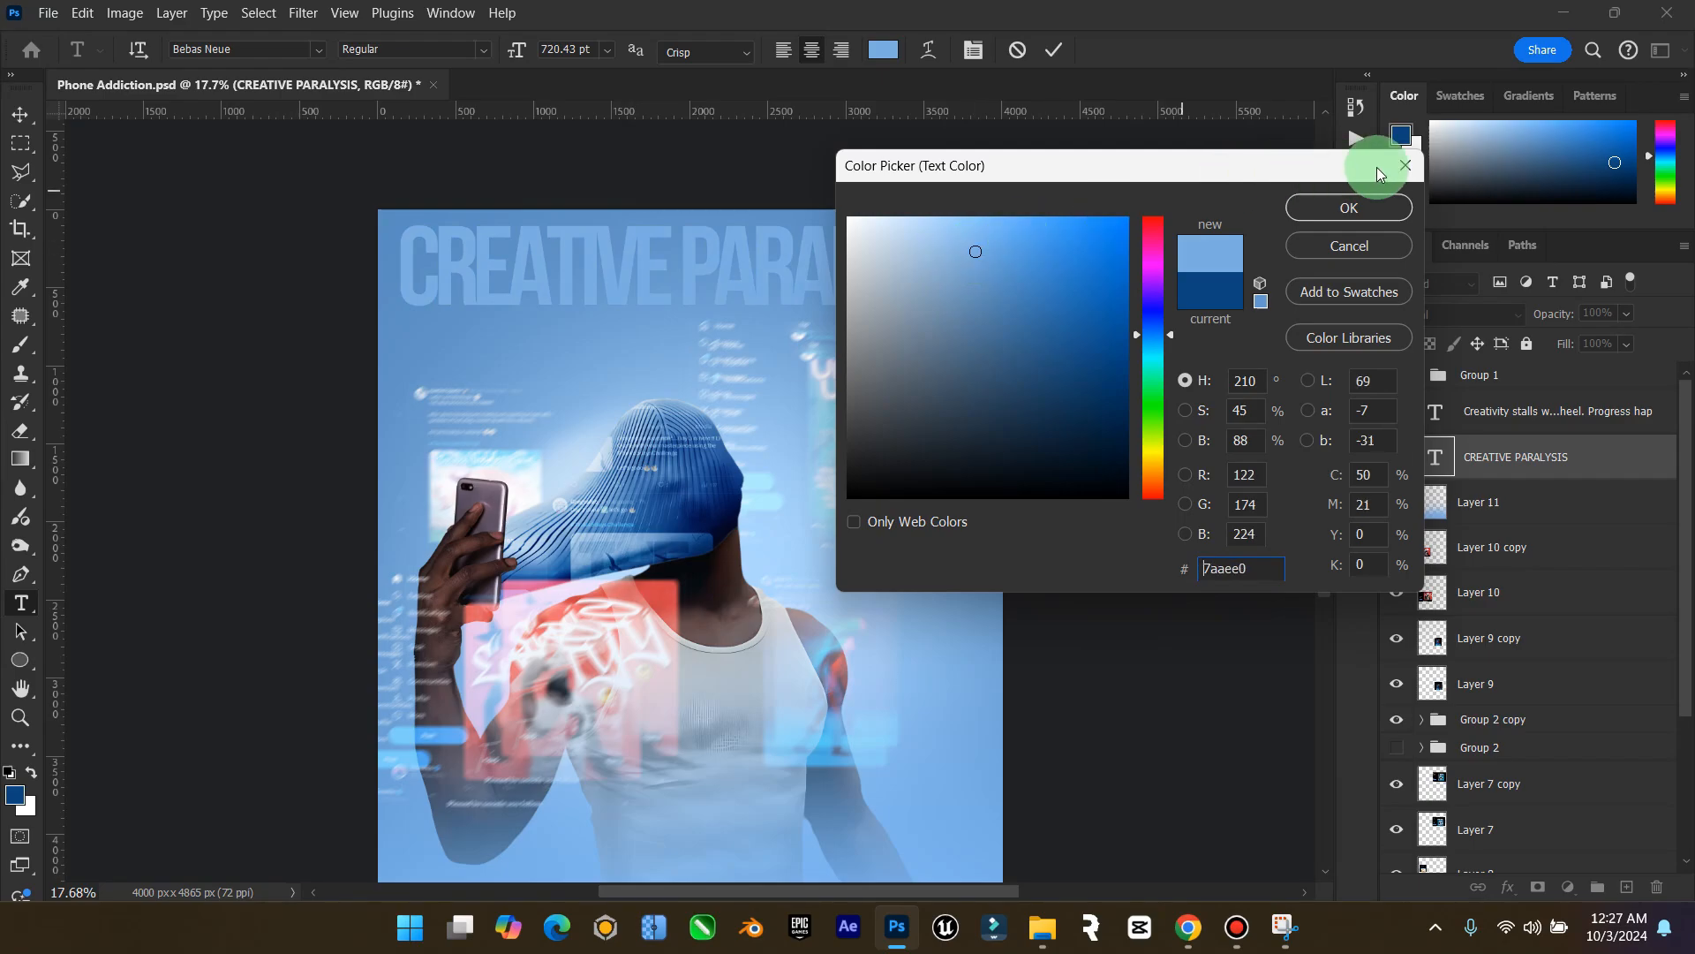
click(1350, 208)
click(19, 114)
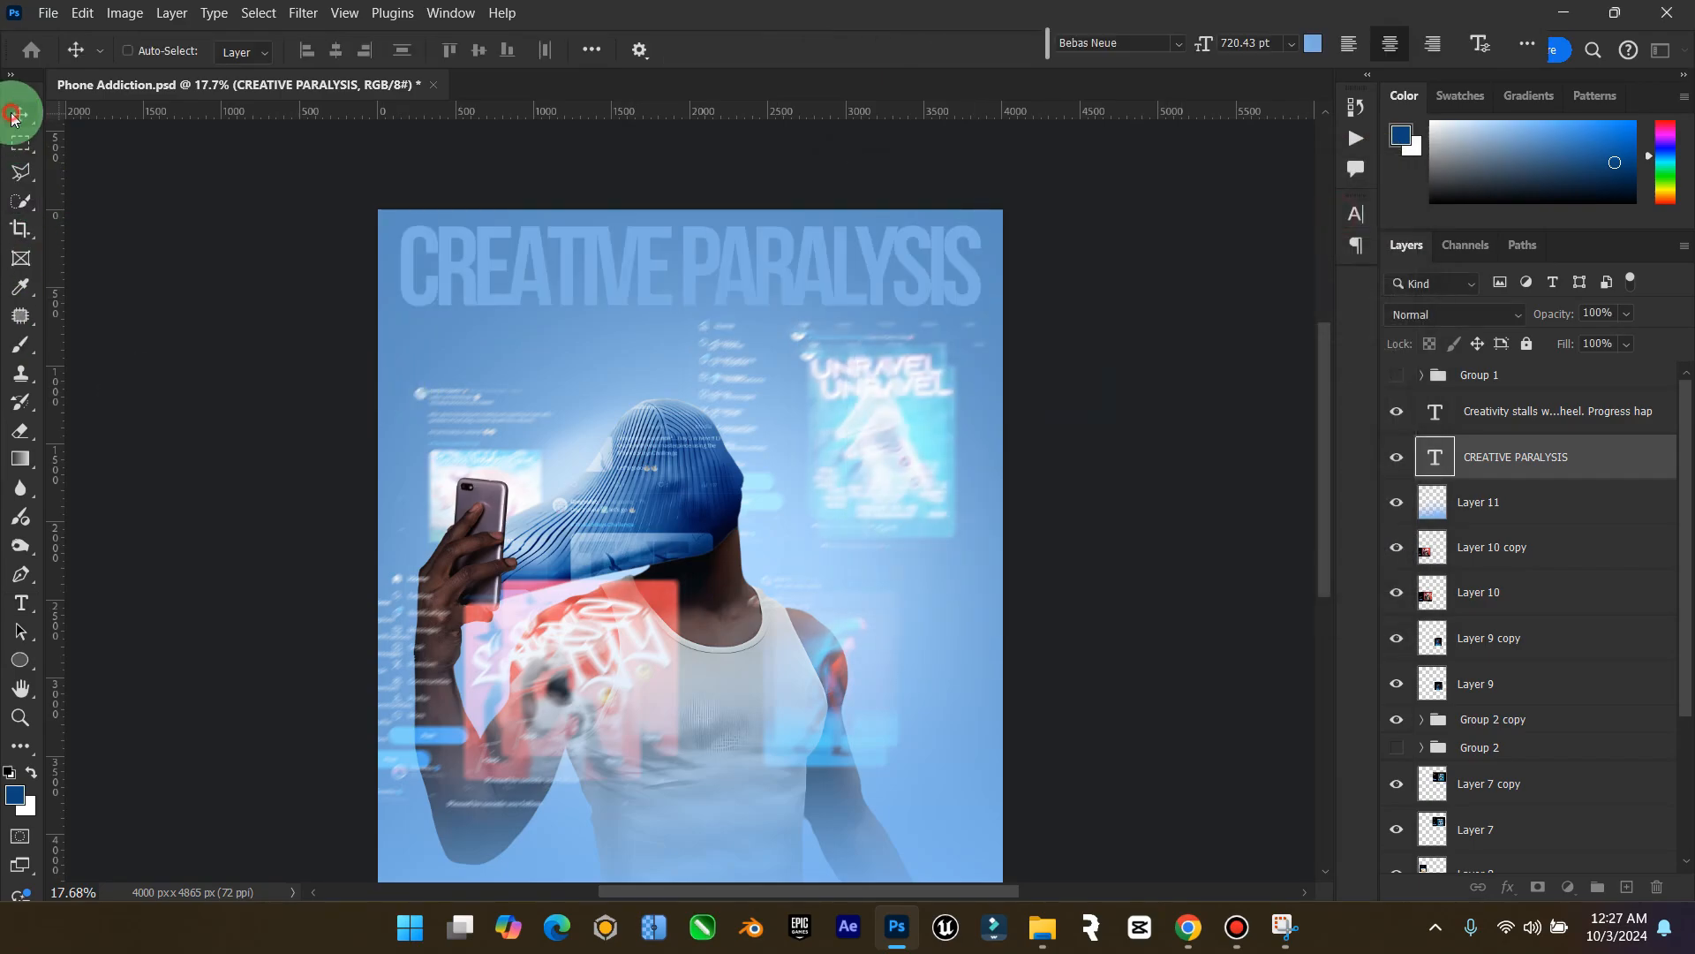
Duplicate the CREATIVE PARALYSIS title and place the copy directly beneath the original as a second row
double_click(20, 688)
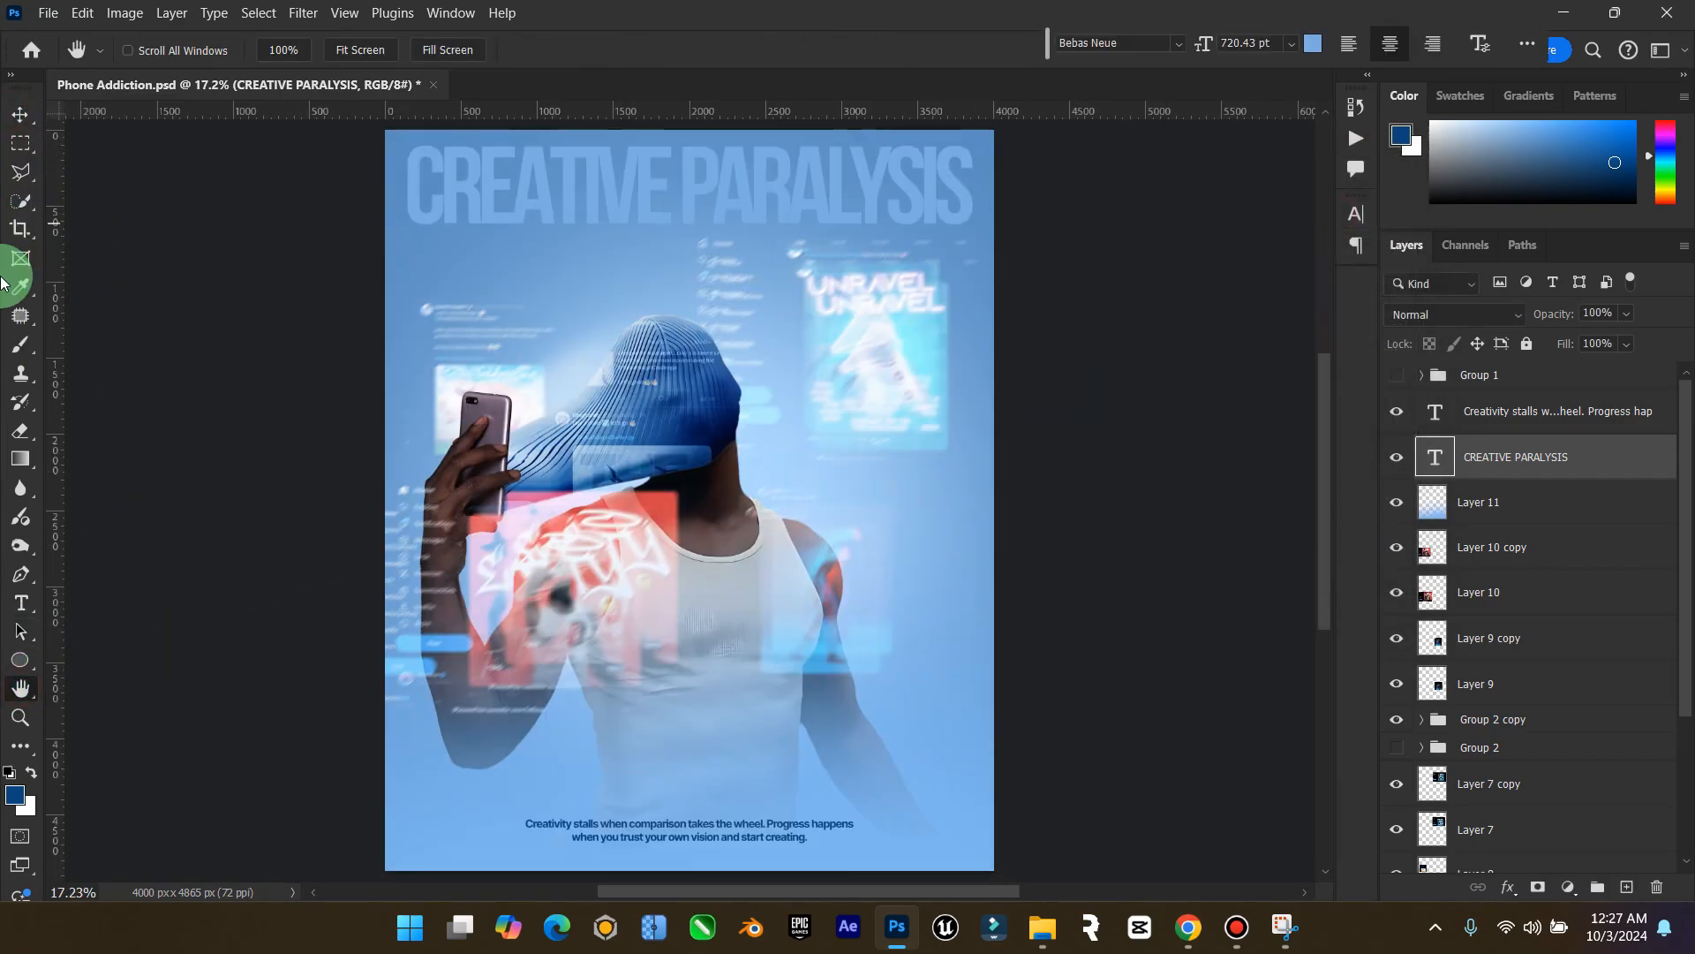
click(19, 717)
drag(813, 443, 785, 444)
click(20, 114)
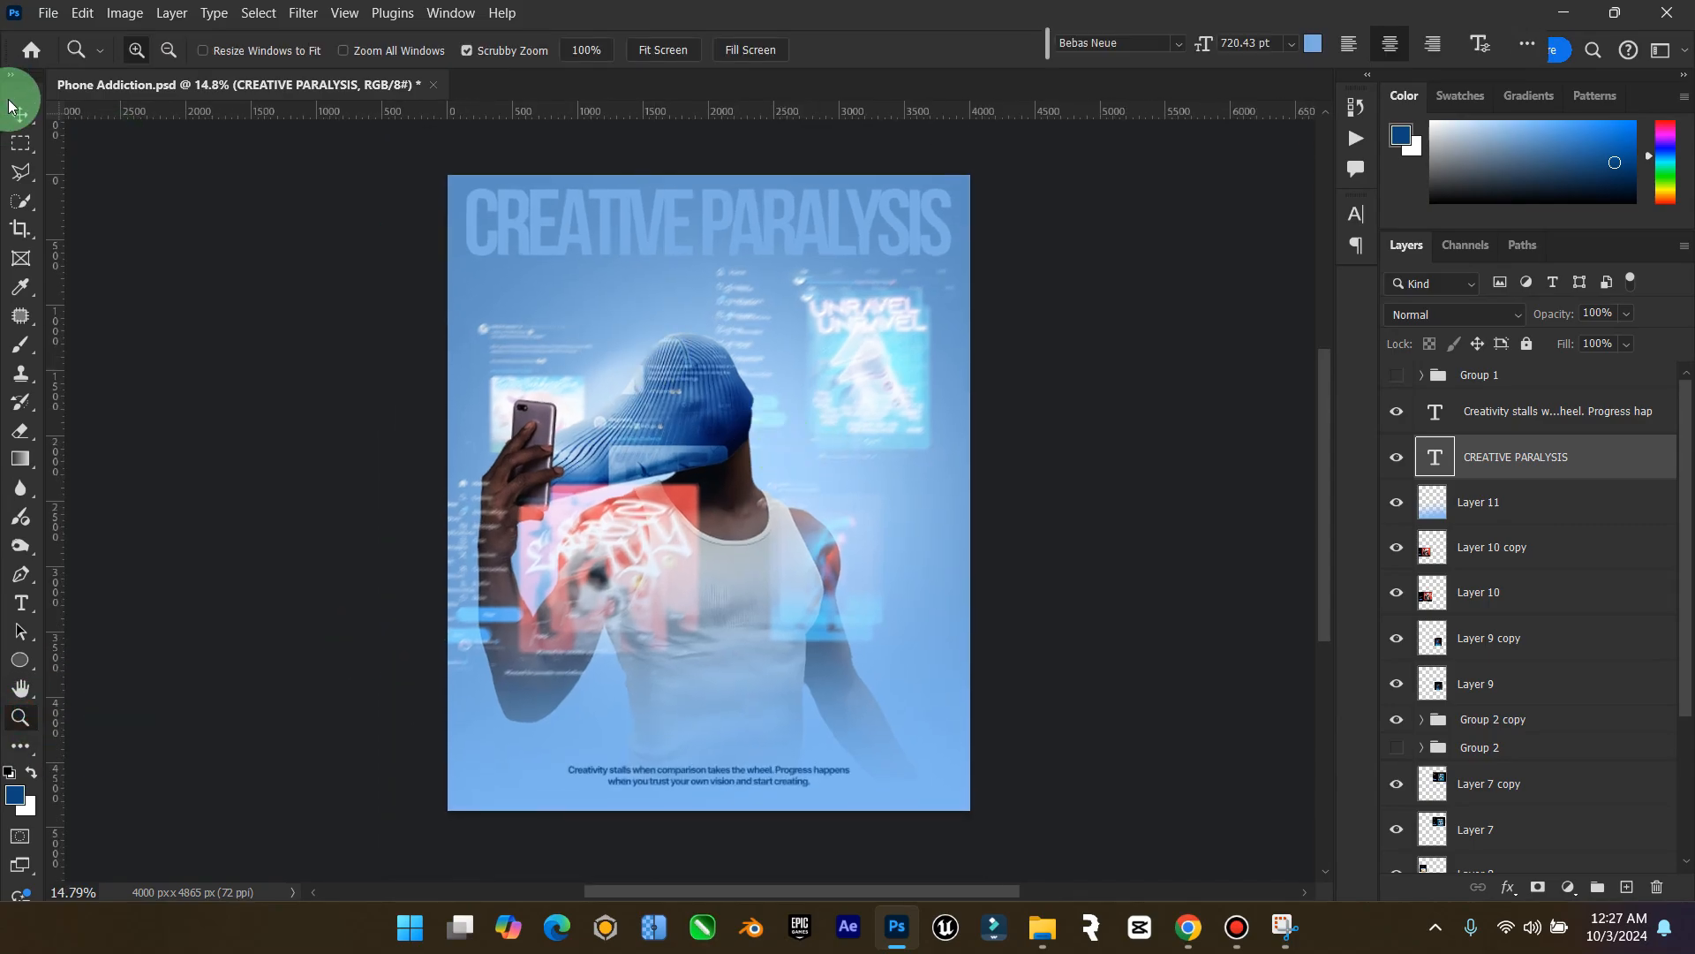
ctrl+click(1480, 492)
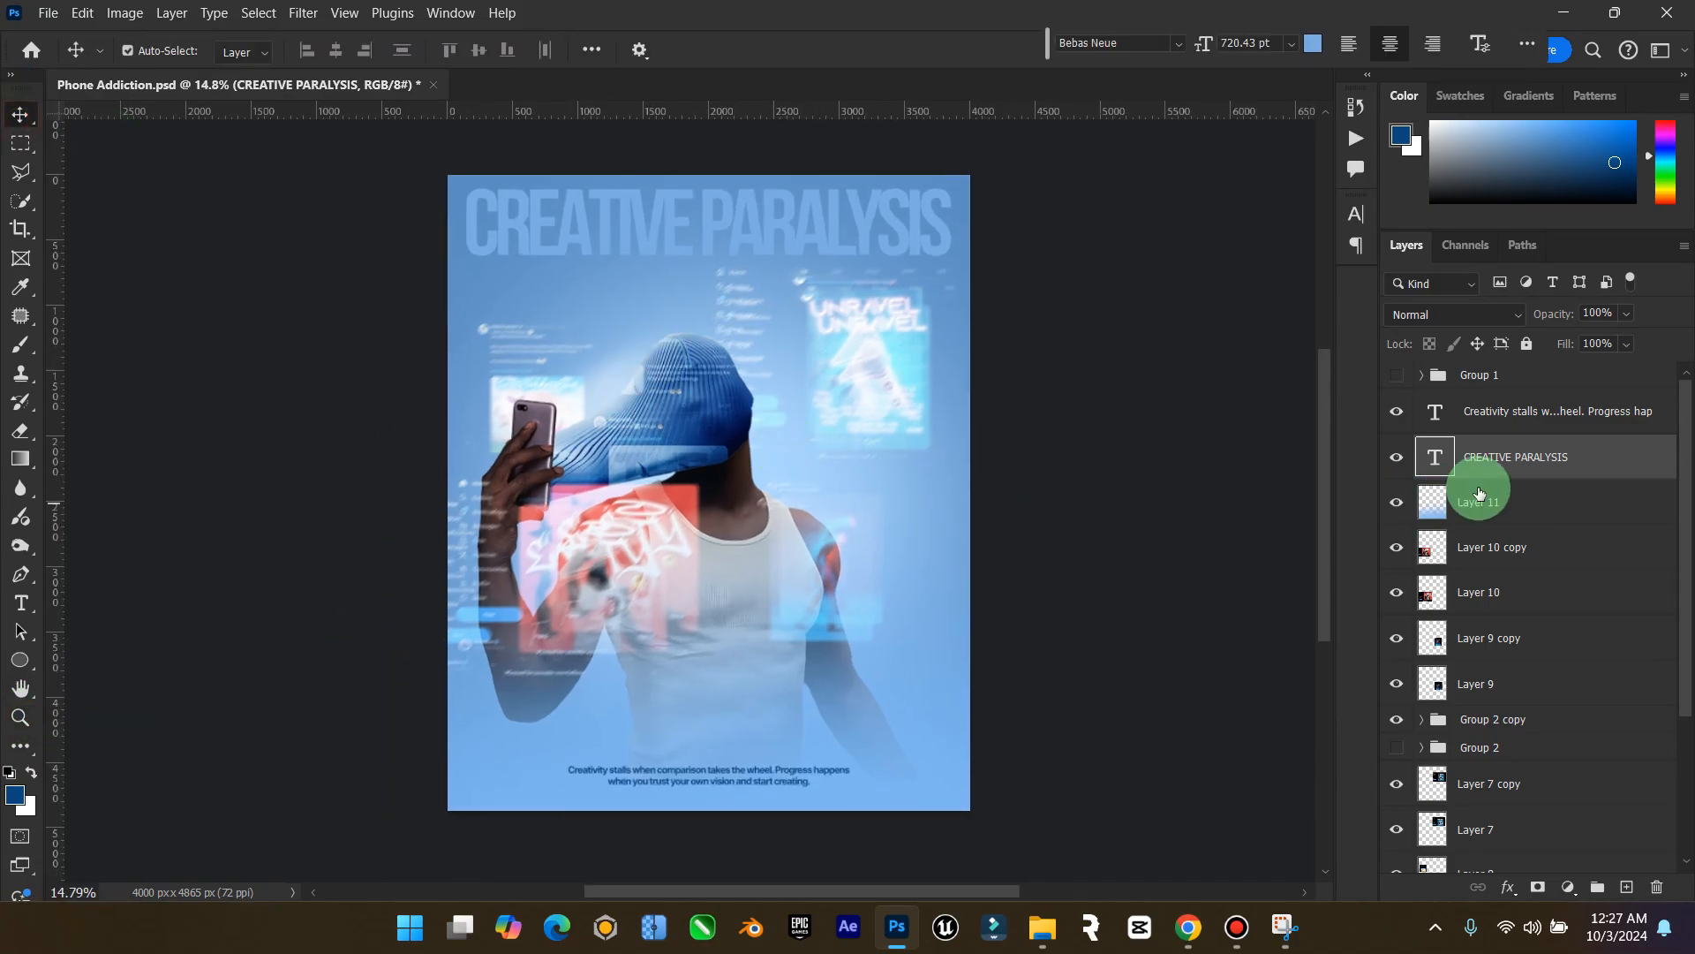
key(ctrl+j)
drag(731, 208, 729, 280)
Duplicate the two title rows, then the resulting four, stacking the copies downward until eight evenly spaced rows fill the canvas
shift+click(1531, 508)
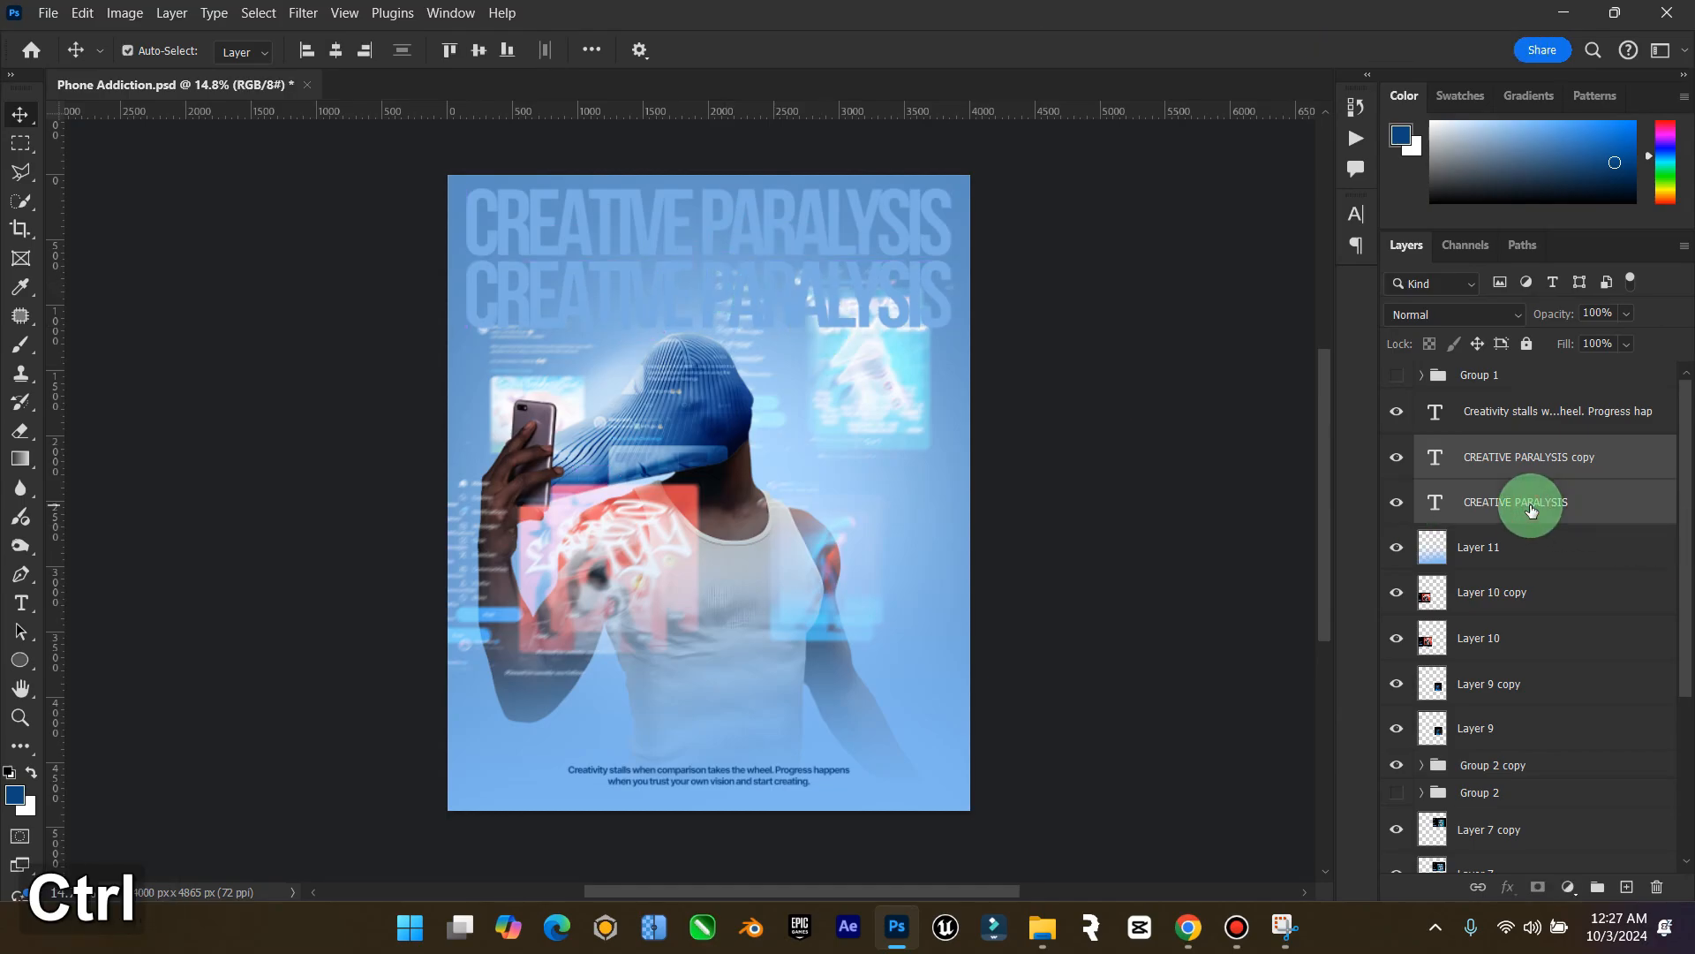
key(ctrl+j)
drag(1011, 310, 929, 447)
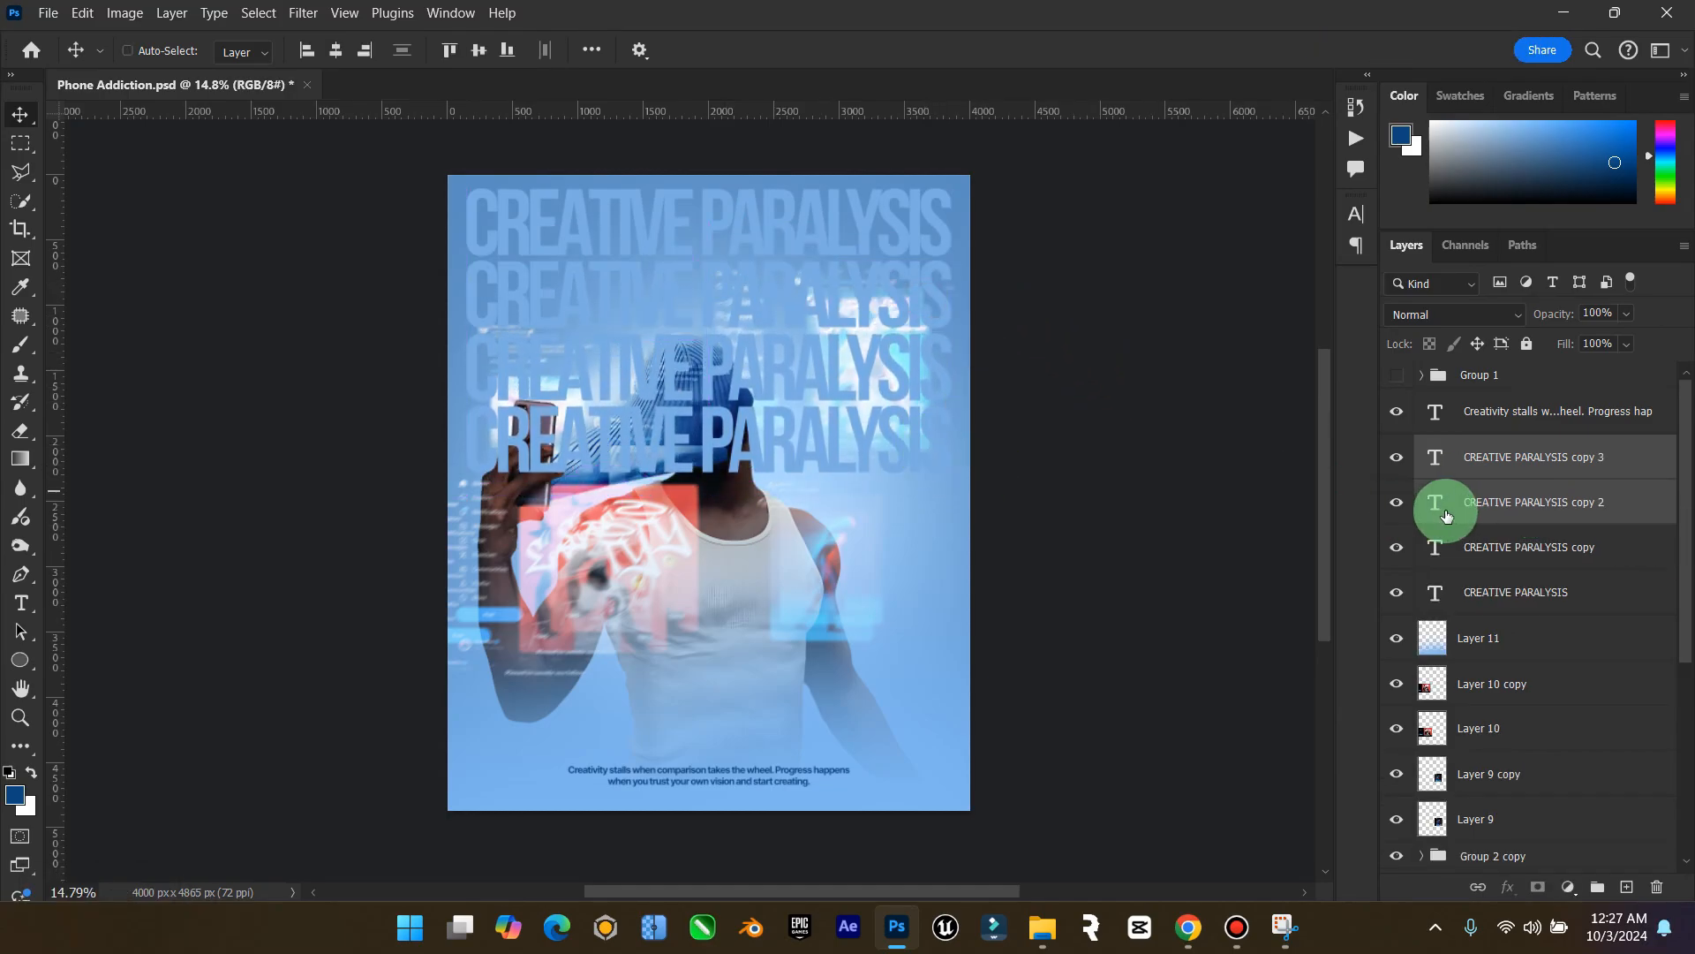
click(1517, 590)
shift+click(1510, 457)
key(ctrl+j)
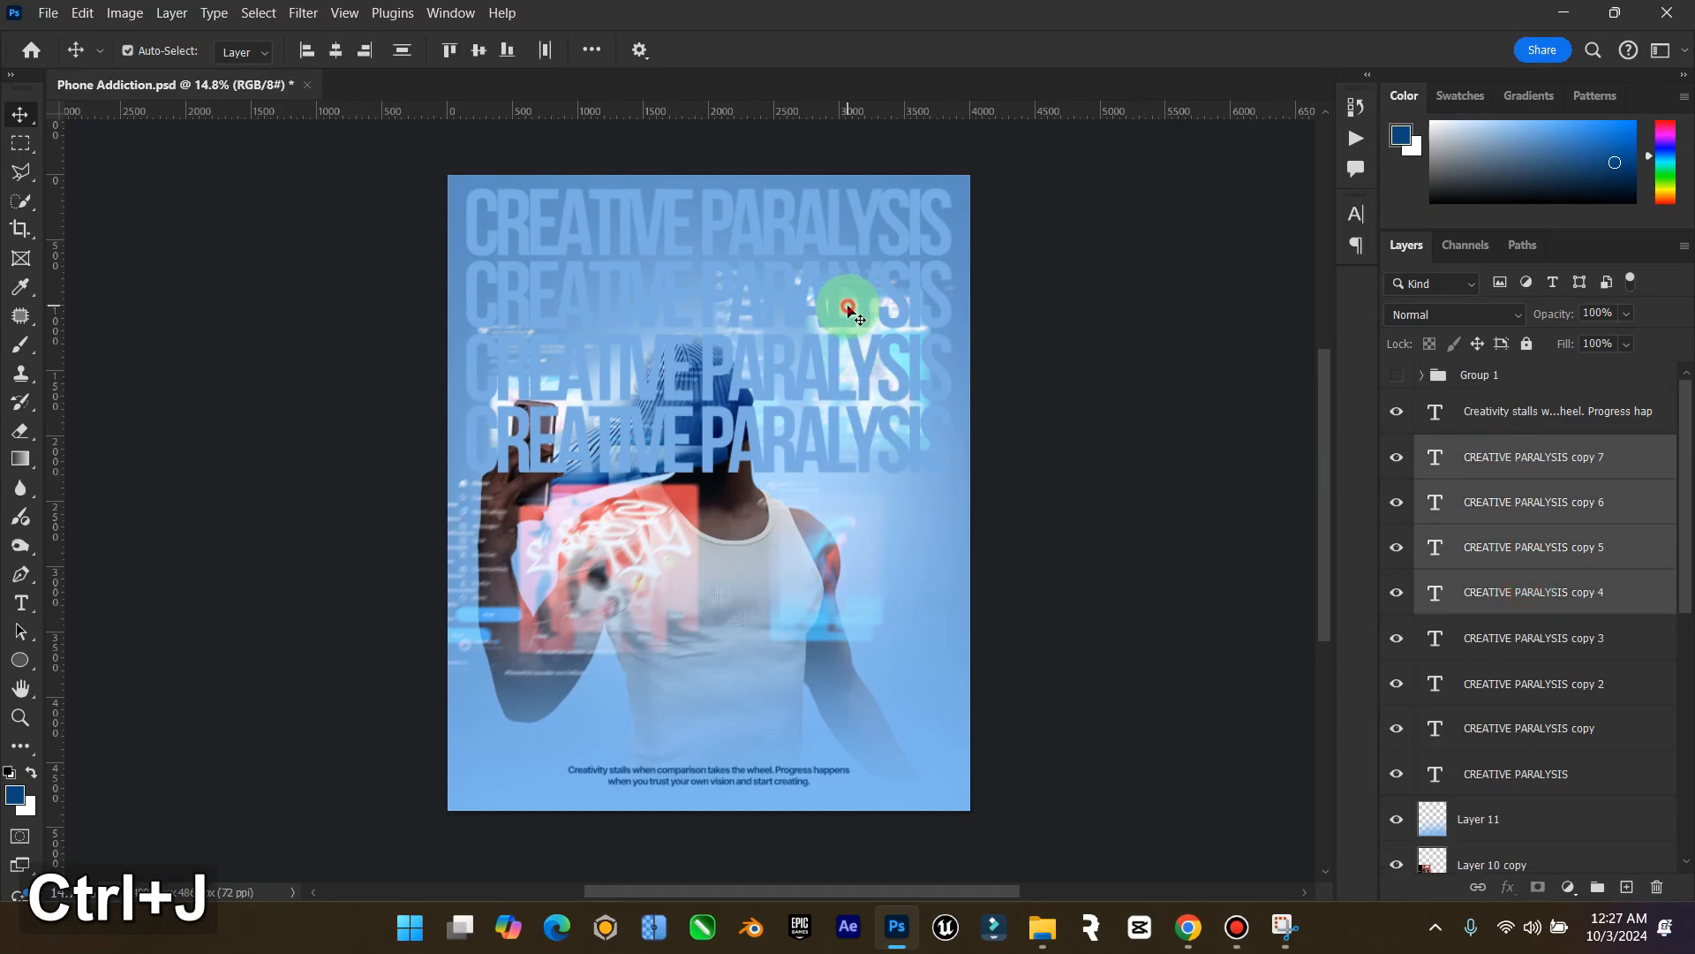
drag(848, 309, 859, 604)
Group all eight CREATIVE PARALYSIS layers and name the group text
click(1549, 773)
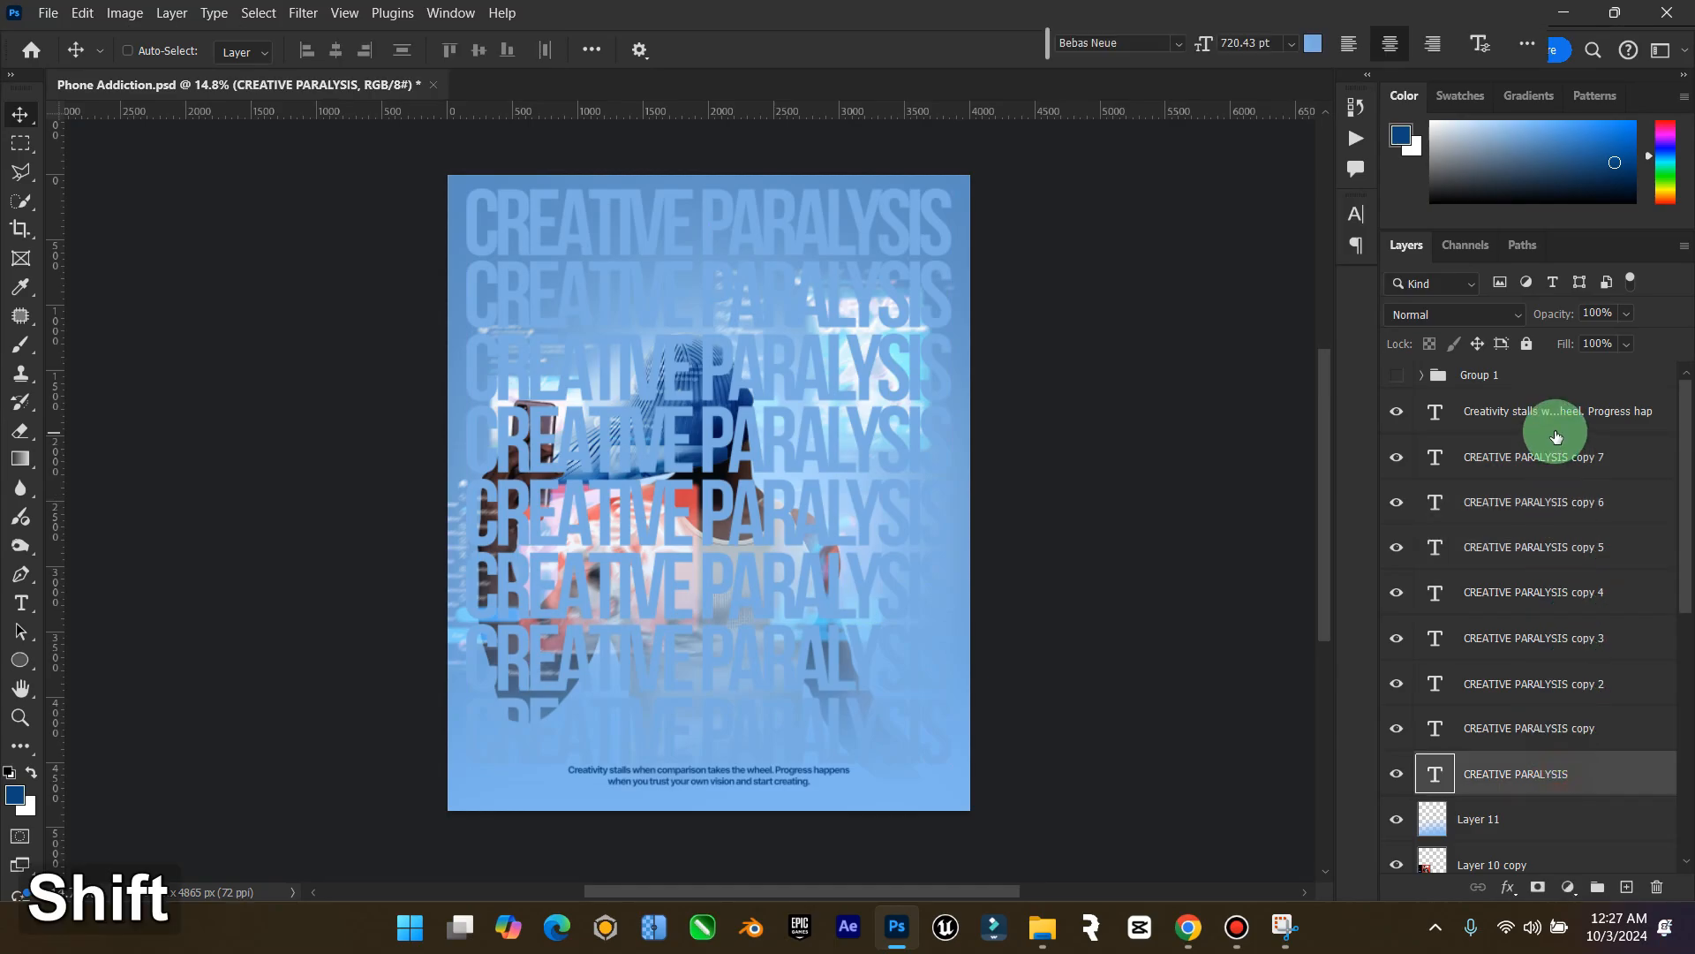
shift+click(1556, 438)
key(ctrl+g)
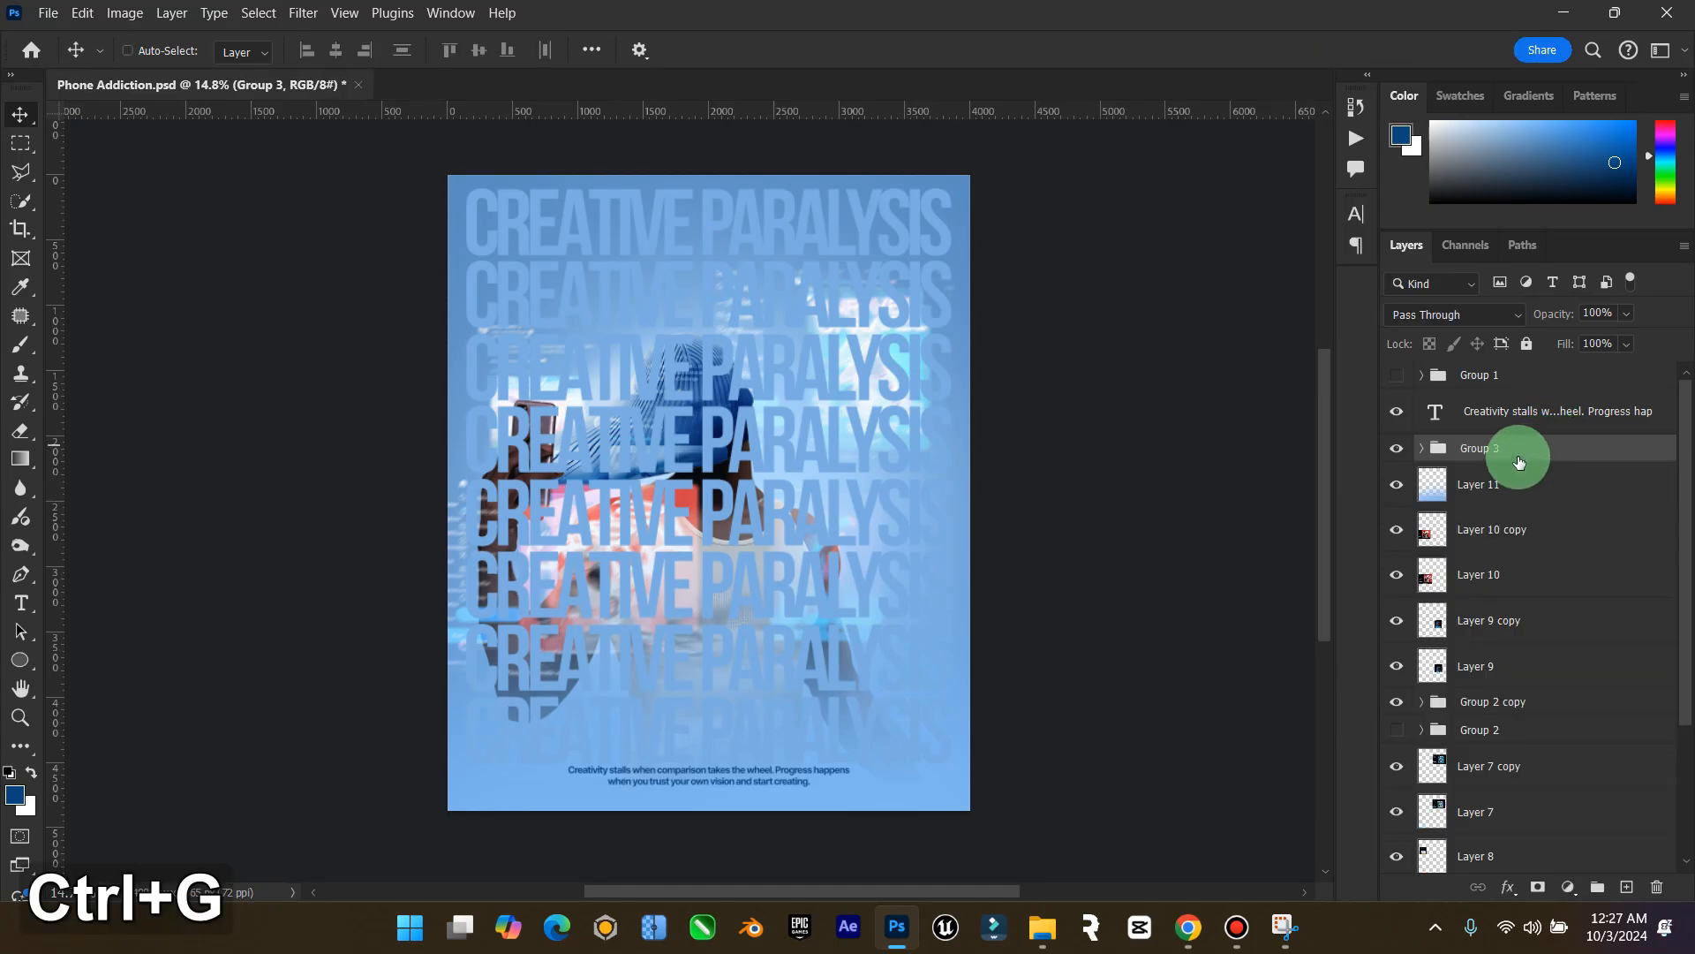
click(1492, 445)
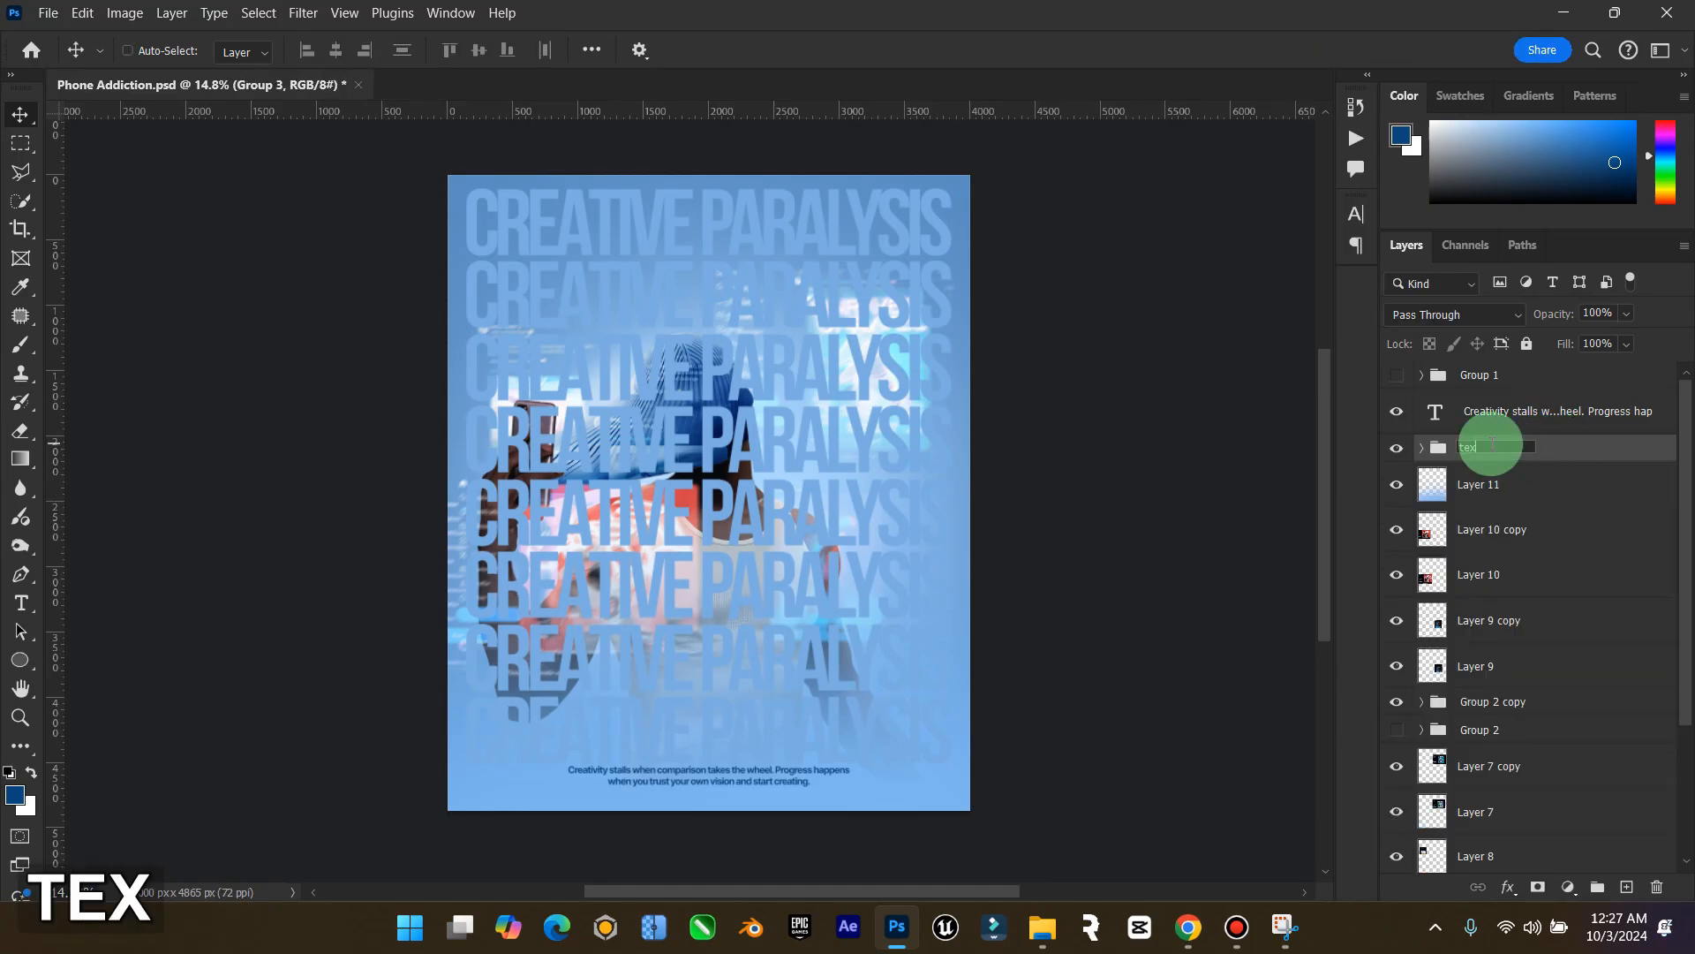
key(Return)
Move the text group behind the man and overlays, between Layer 3 and Color Fill 2 in the layer order
drag(1490, 447, 1562, 855)
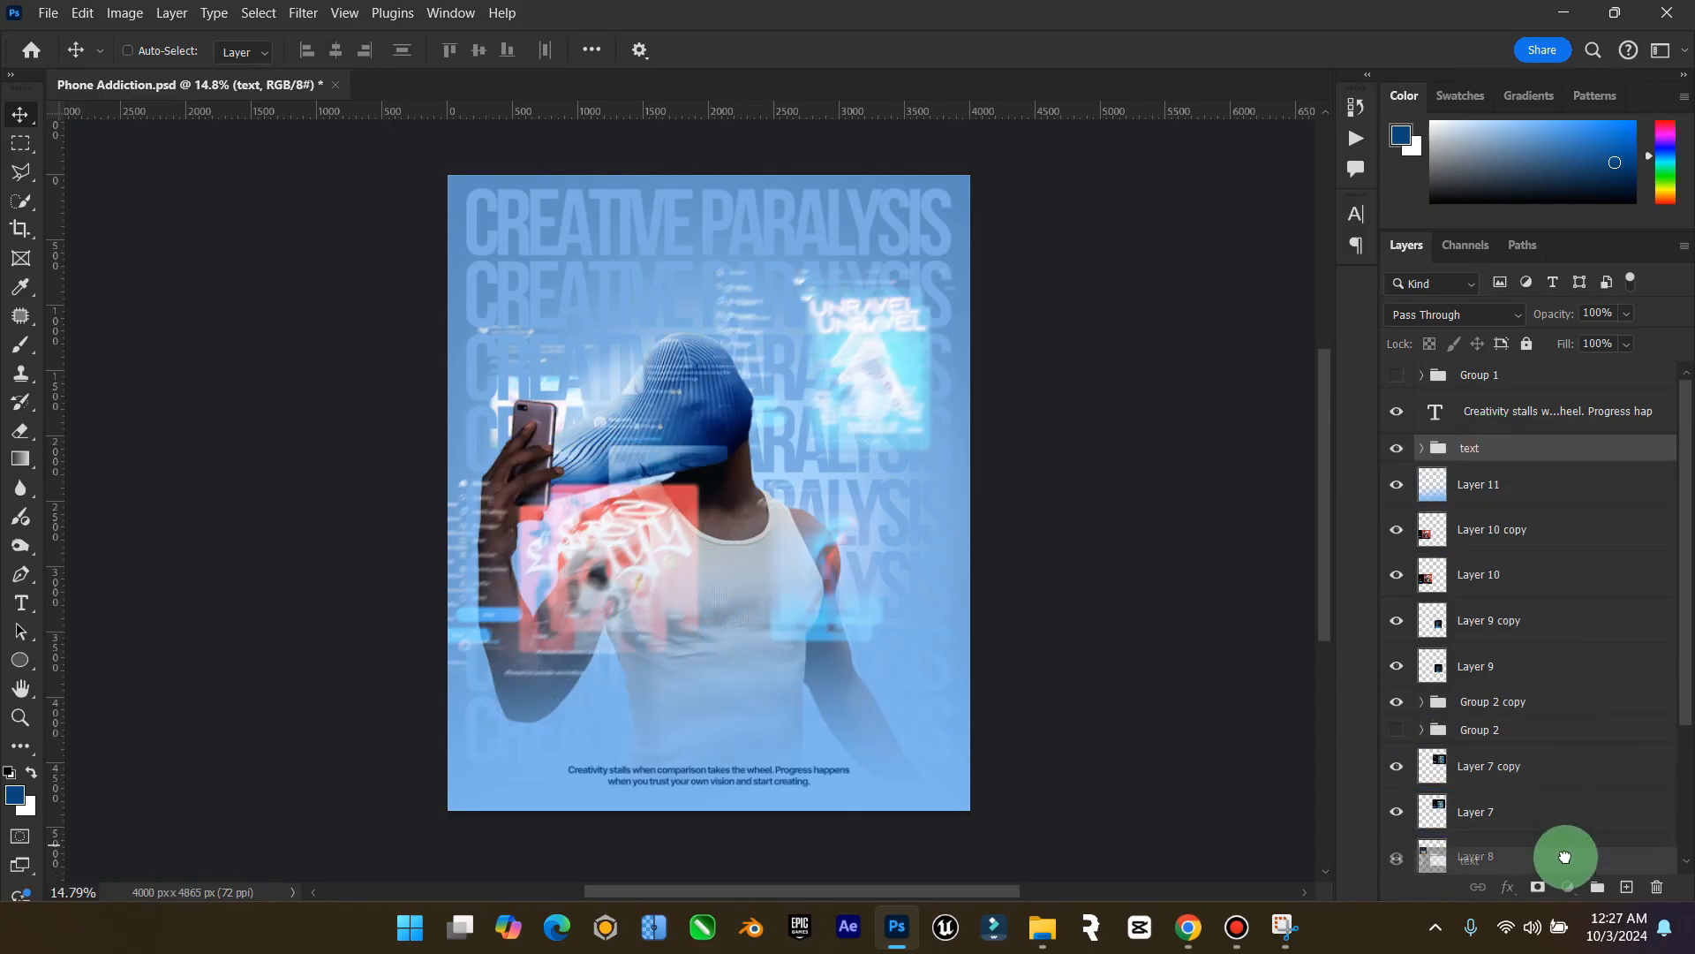
scroll(1555, 780, down, 4)
drag(1544, 709, 1541, 742)
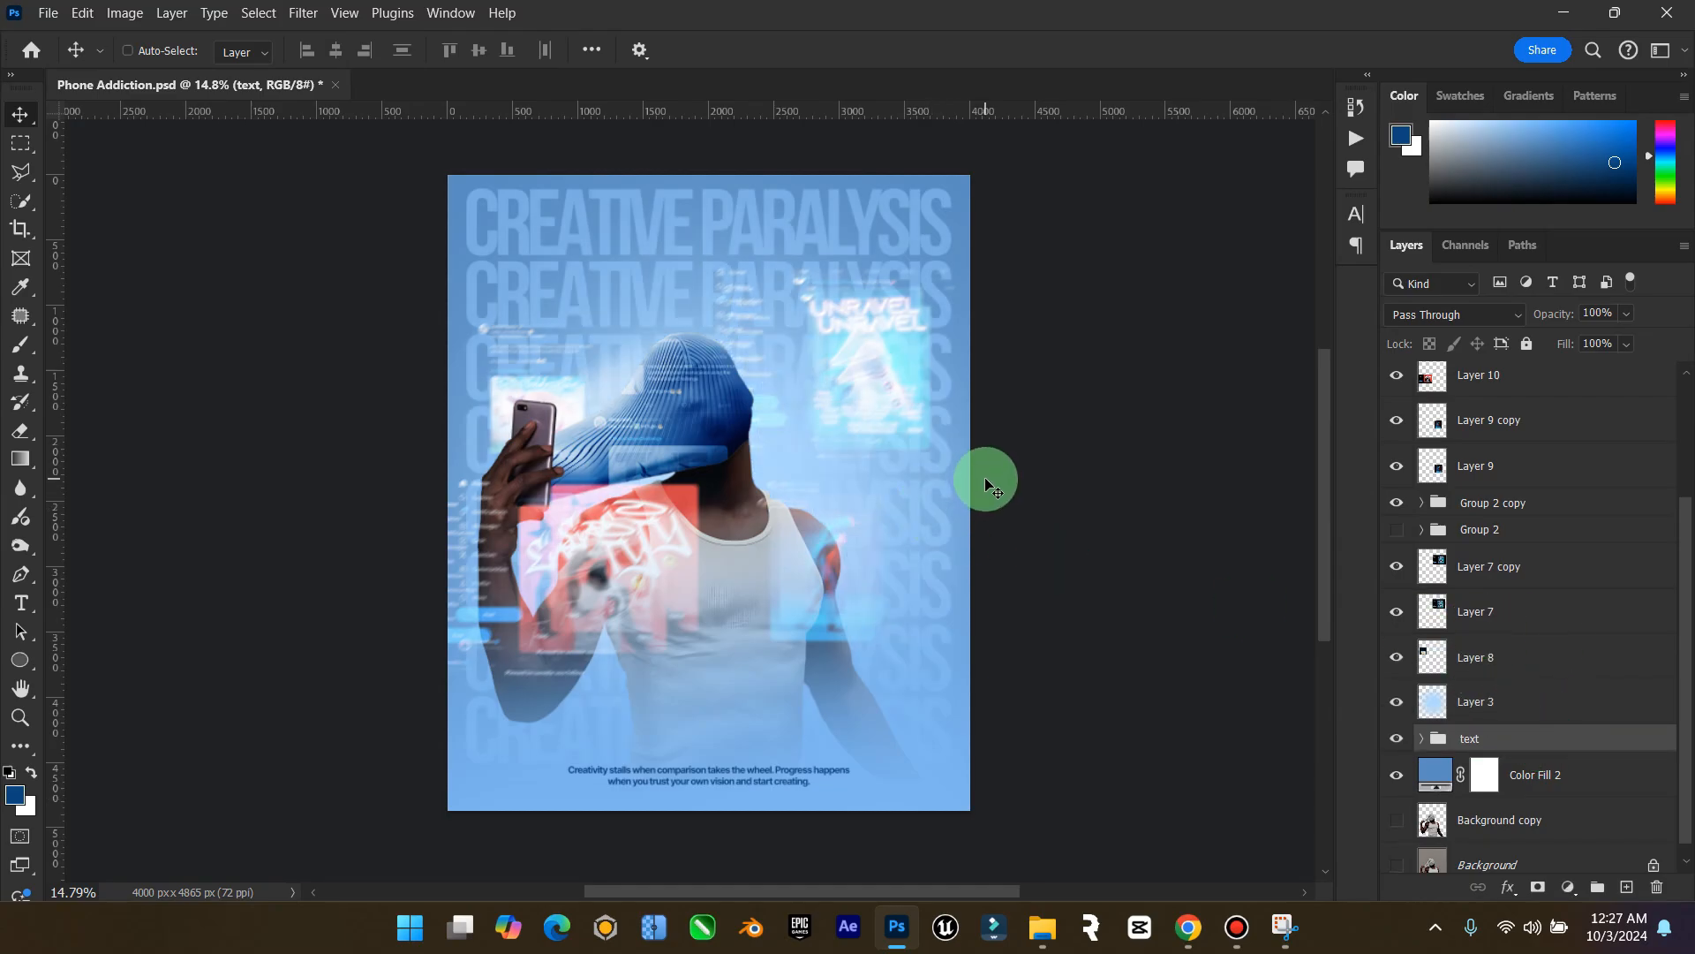
scroll(1423, 723, down, 1)
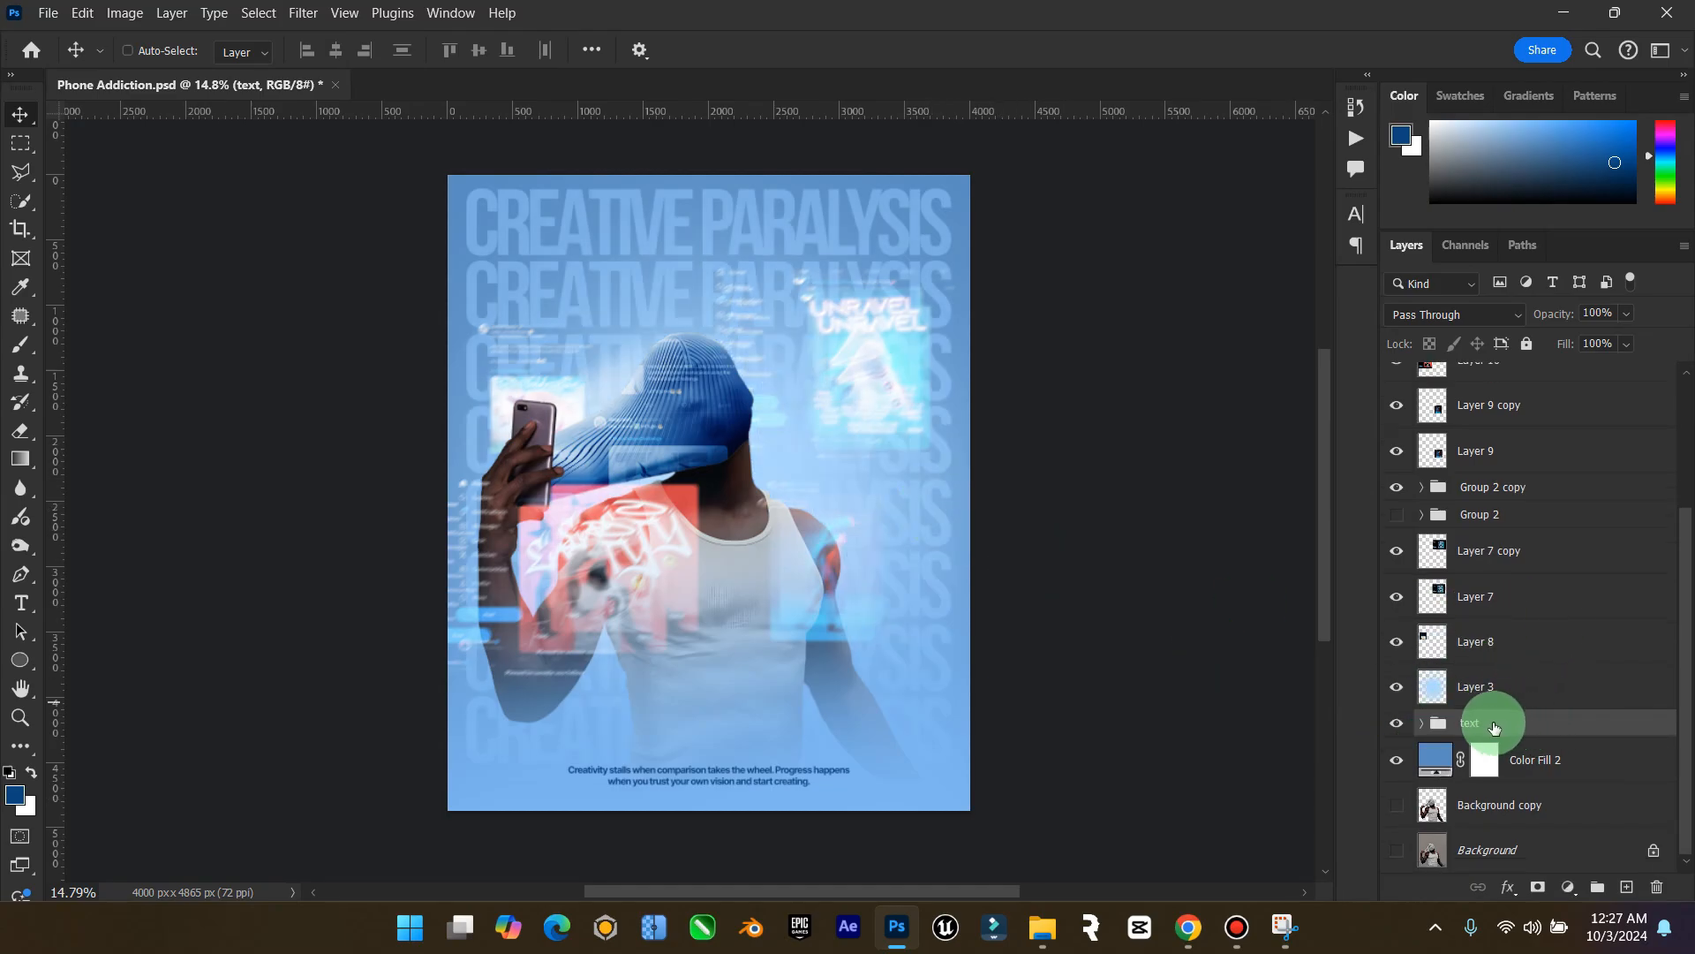
Add a dark blue 0d467f solid color fill above the text group and clip it to the group
drag(1438, 728, 1587, 868)
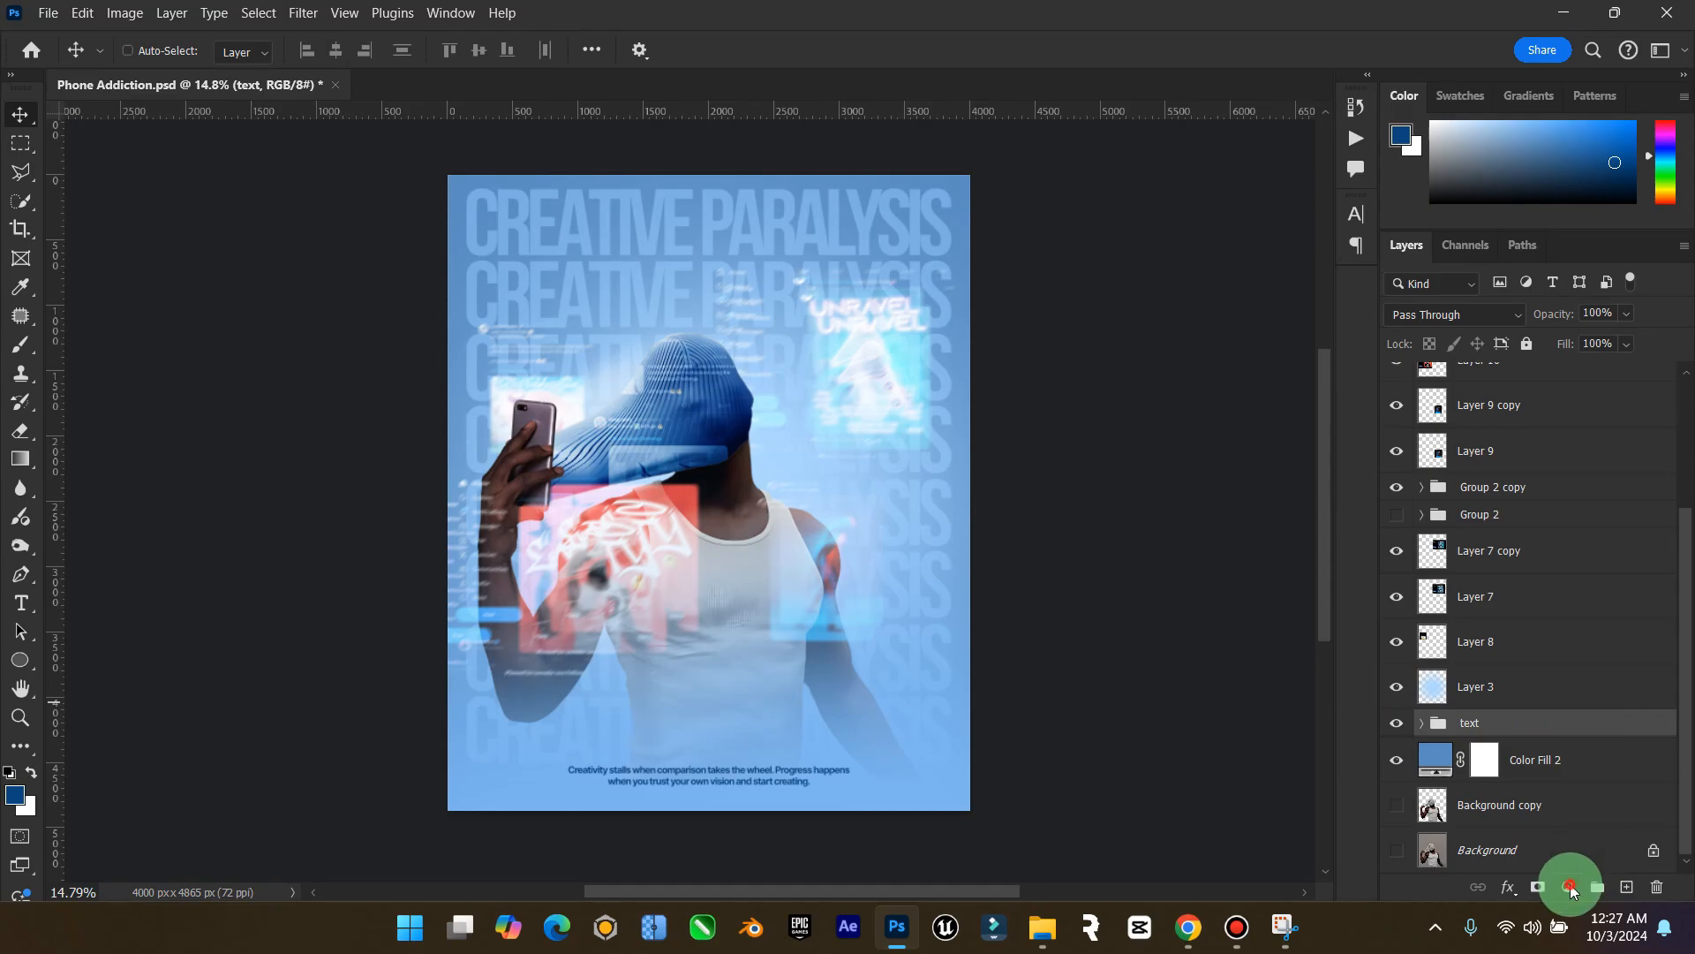
click(1570, 887)
click(1554, 501)
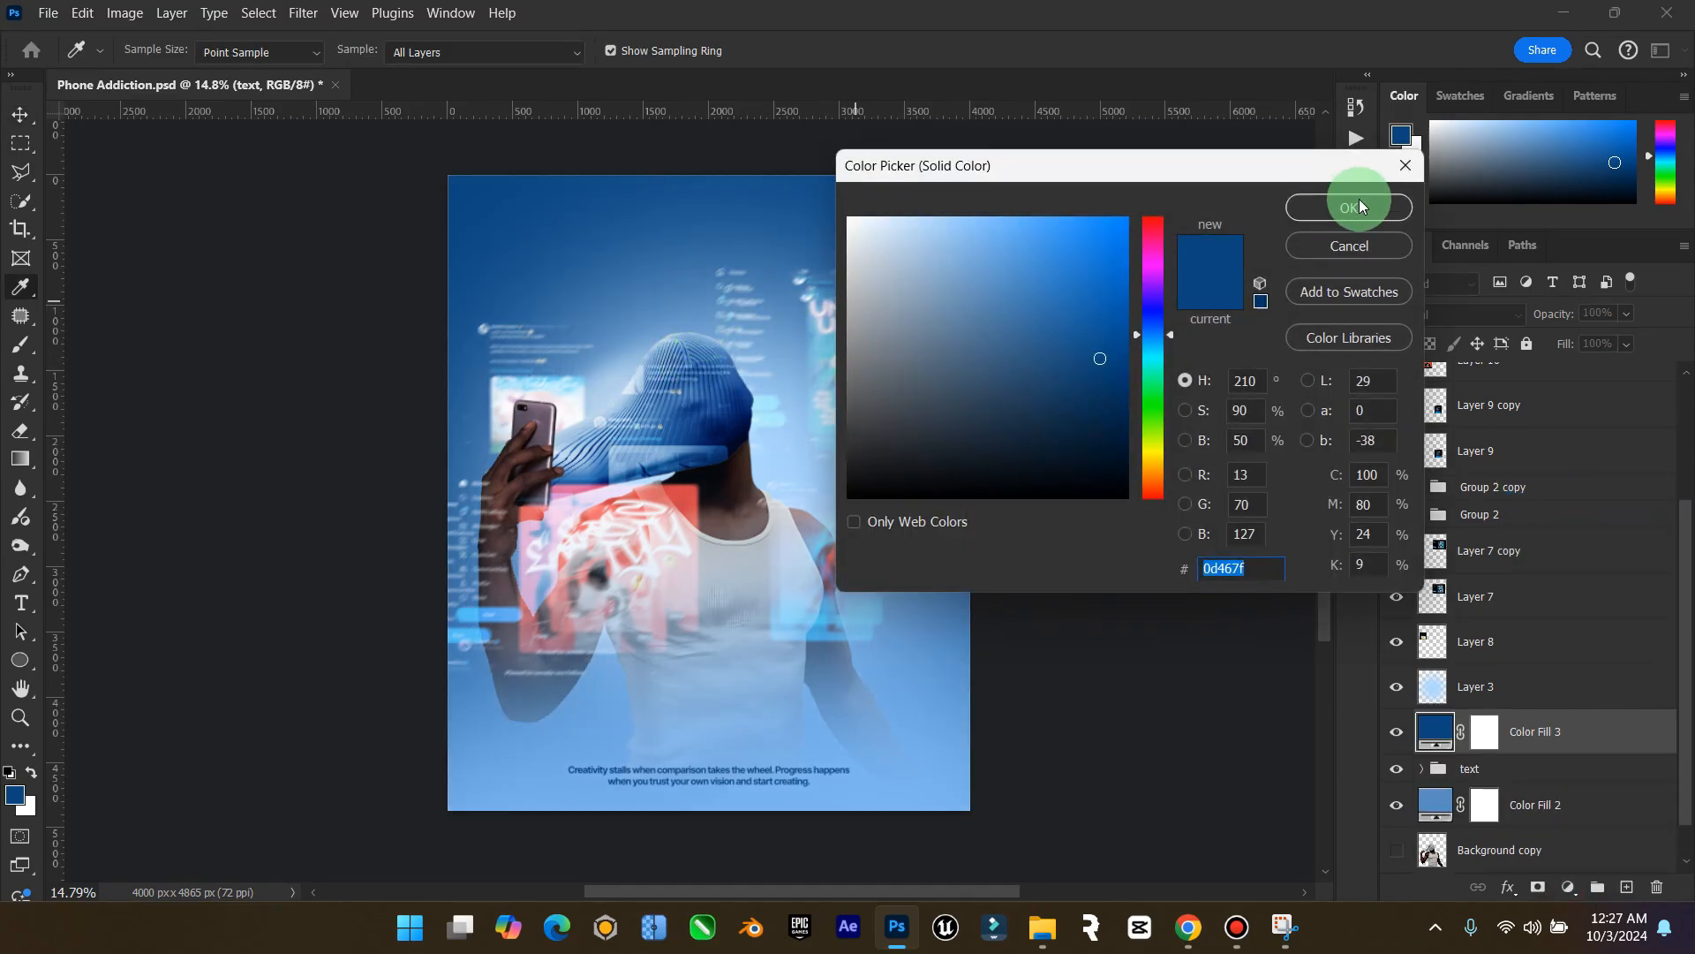
click(1346, 212)
right_click(1554, 730)
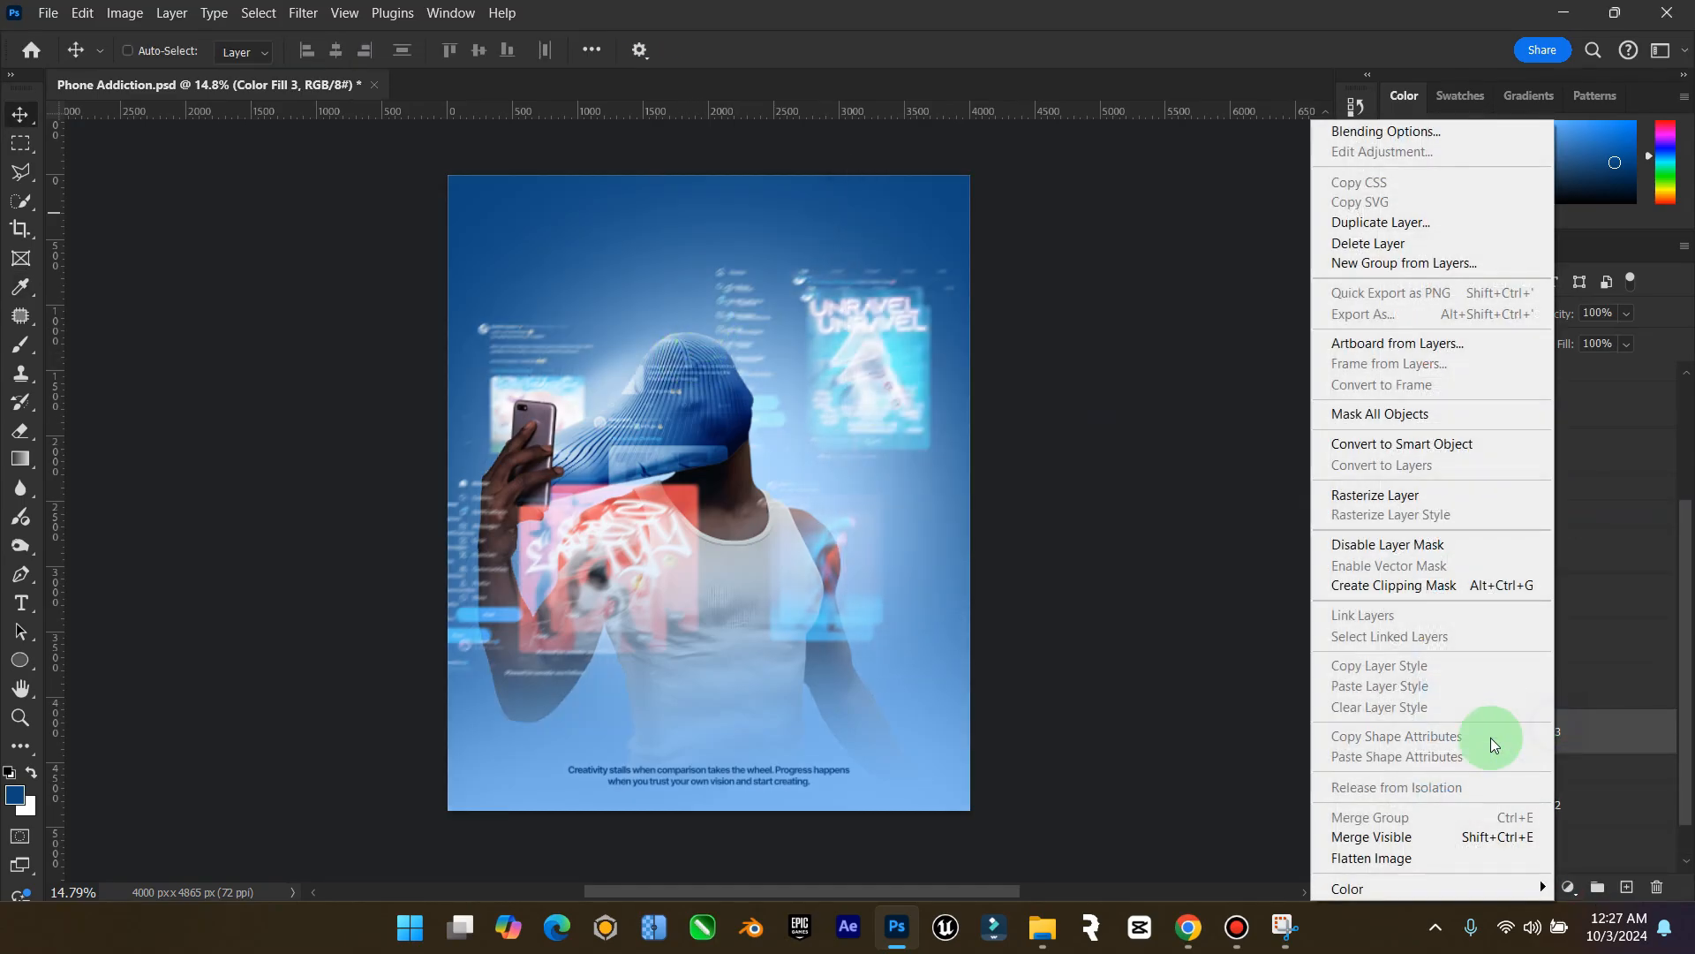
click(1408, 585)
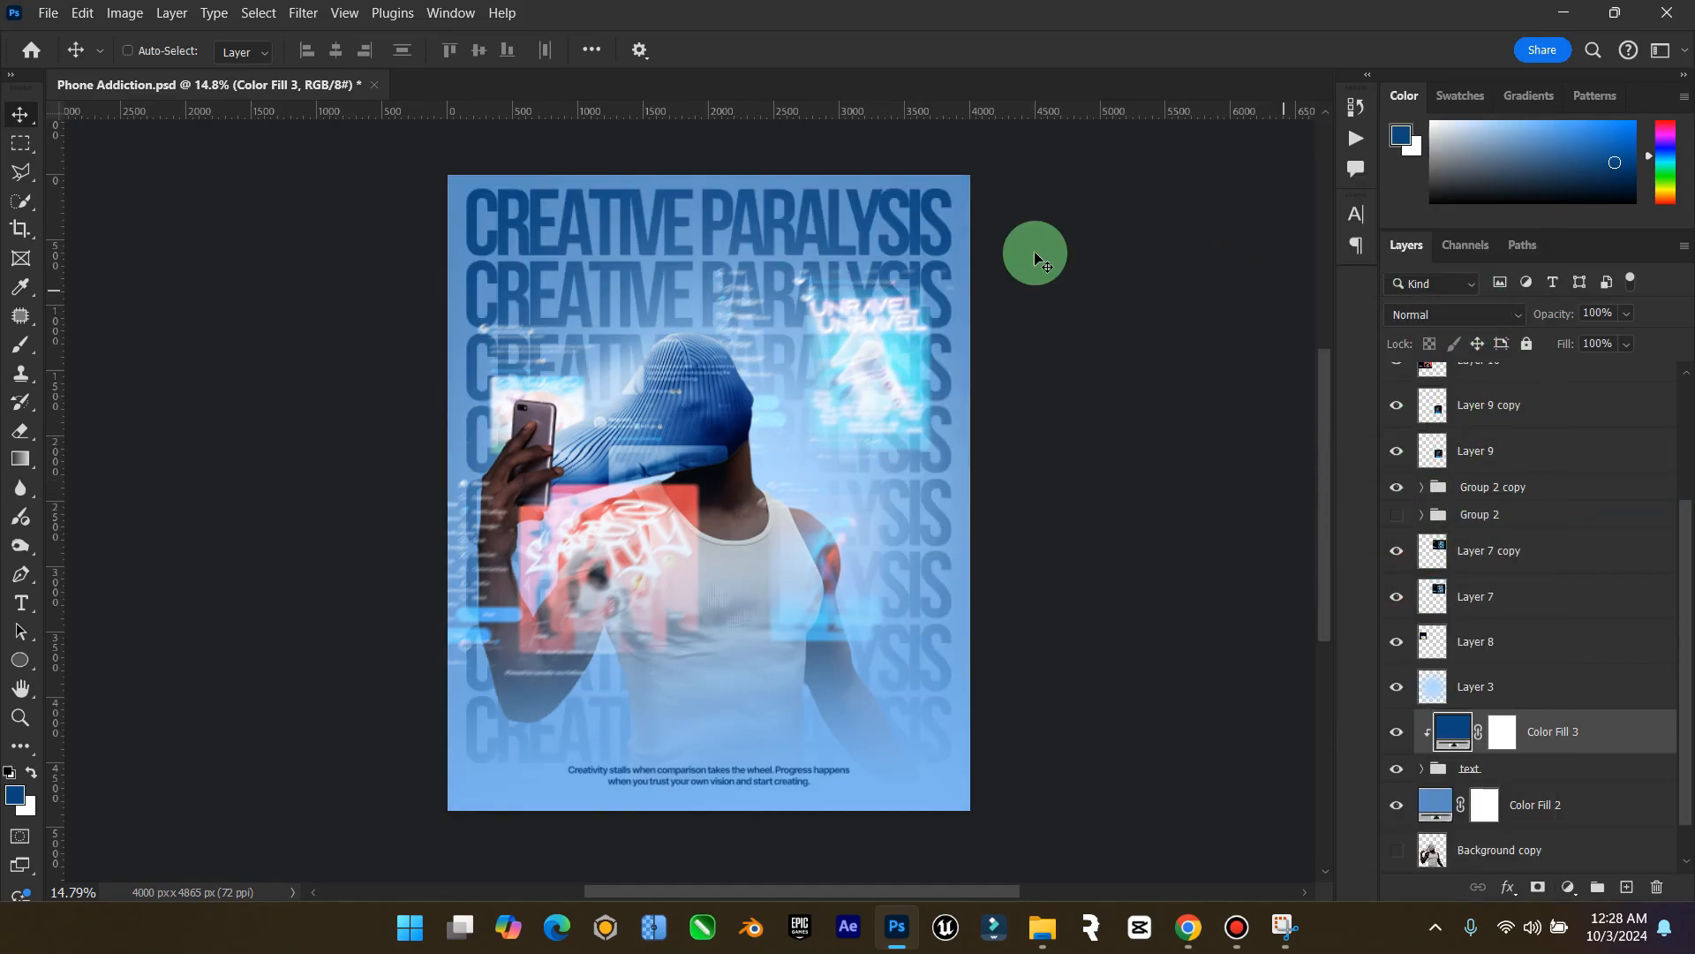
Change the clipped fill's color to the light blue 83bcf4
double_click(1458, 732)
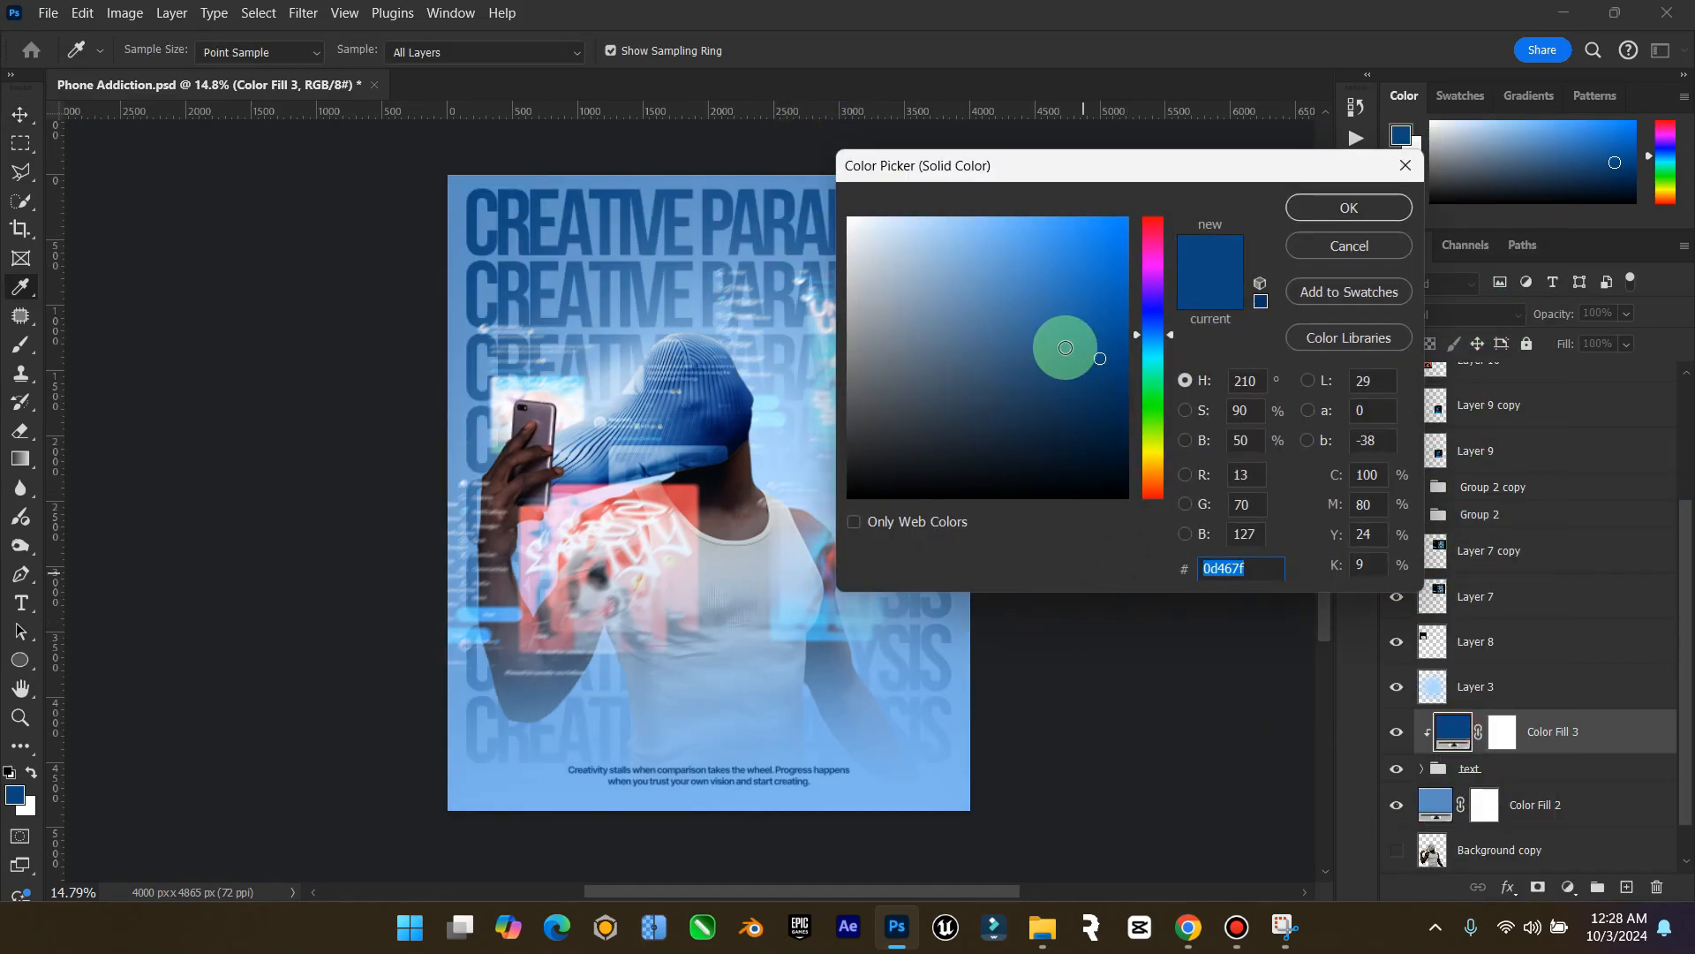
drag(1063, 348, 1012, 240)
drag(1038, 166, 1166, 166)
drag(1006, 220, 1091, 298)
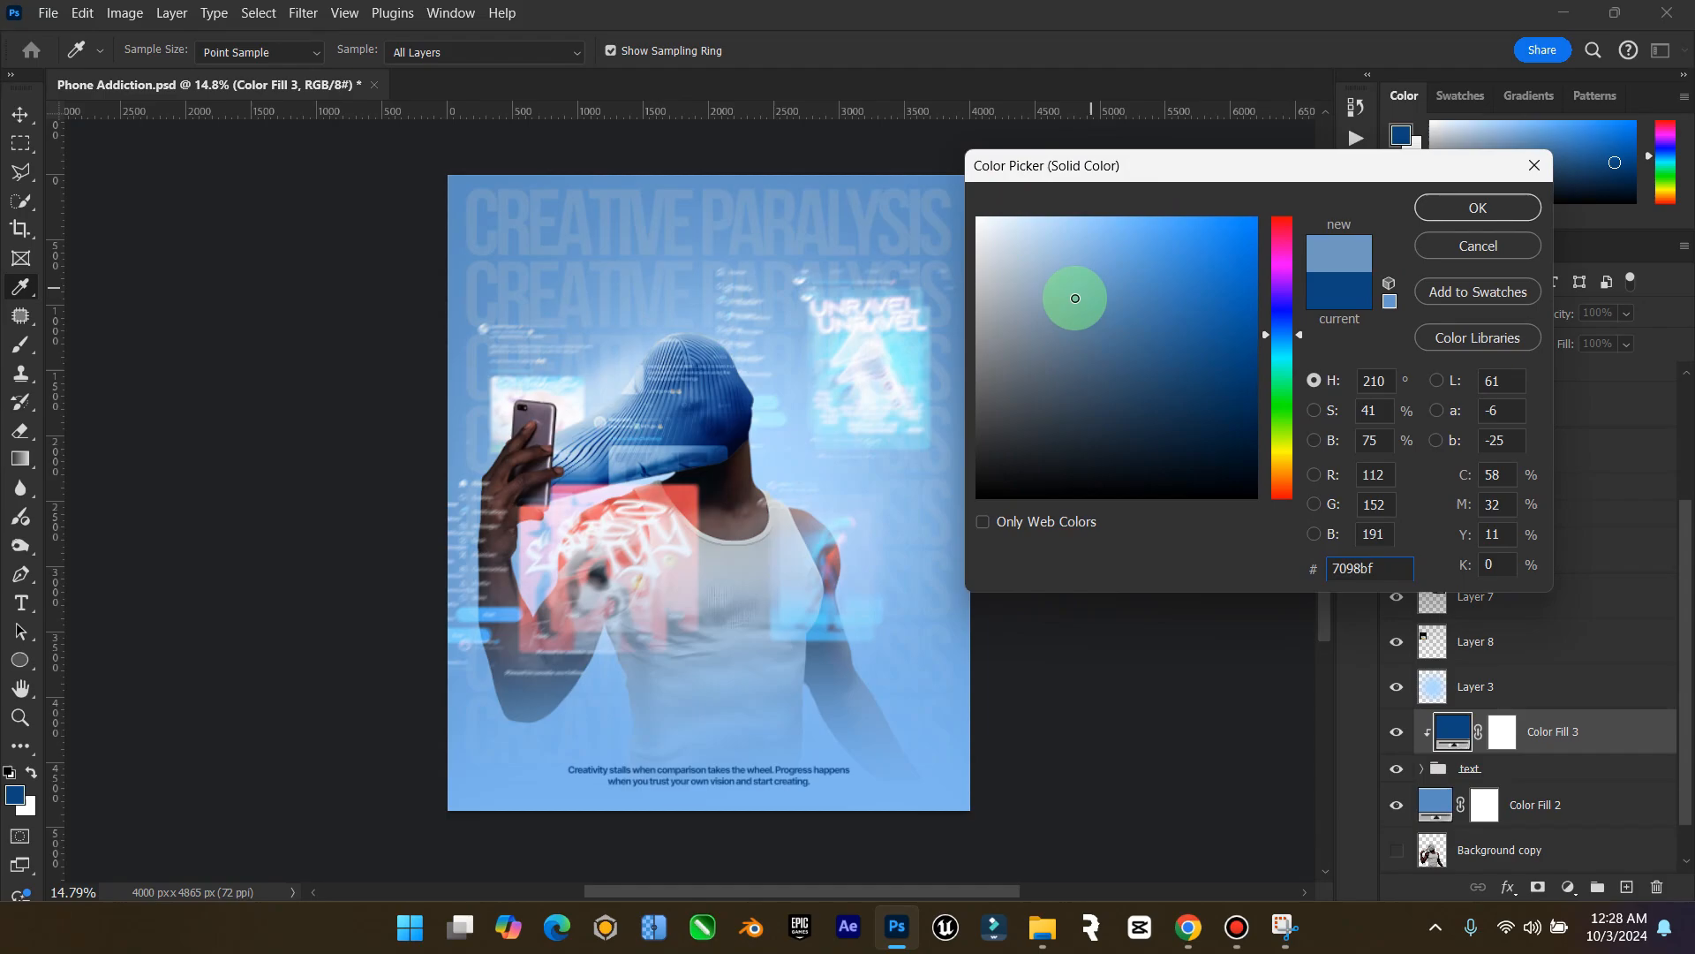
mouse_move(1090, 279)
mouse_down()
mouse_move(1127, 250)
mouse_move(1102, 235)
mouse_move(1094, 268)
mouse_move(1124, 243)
mouse_move(1108, 229)
mouse_up()
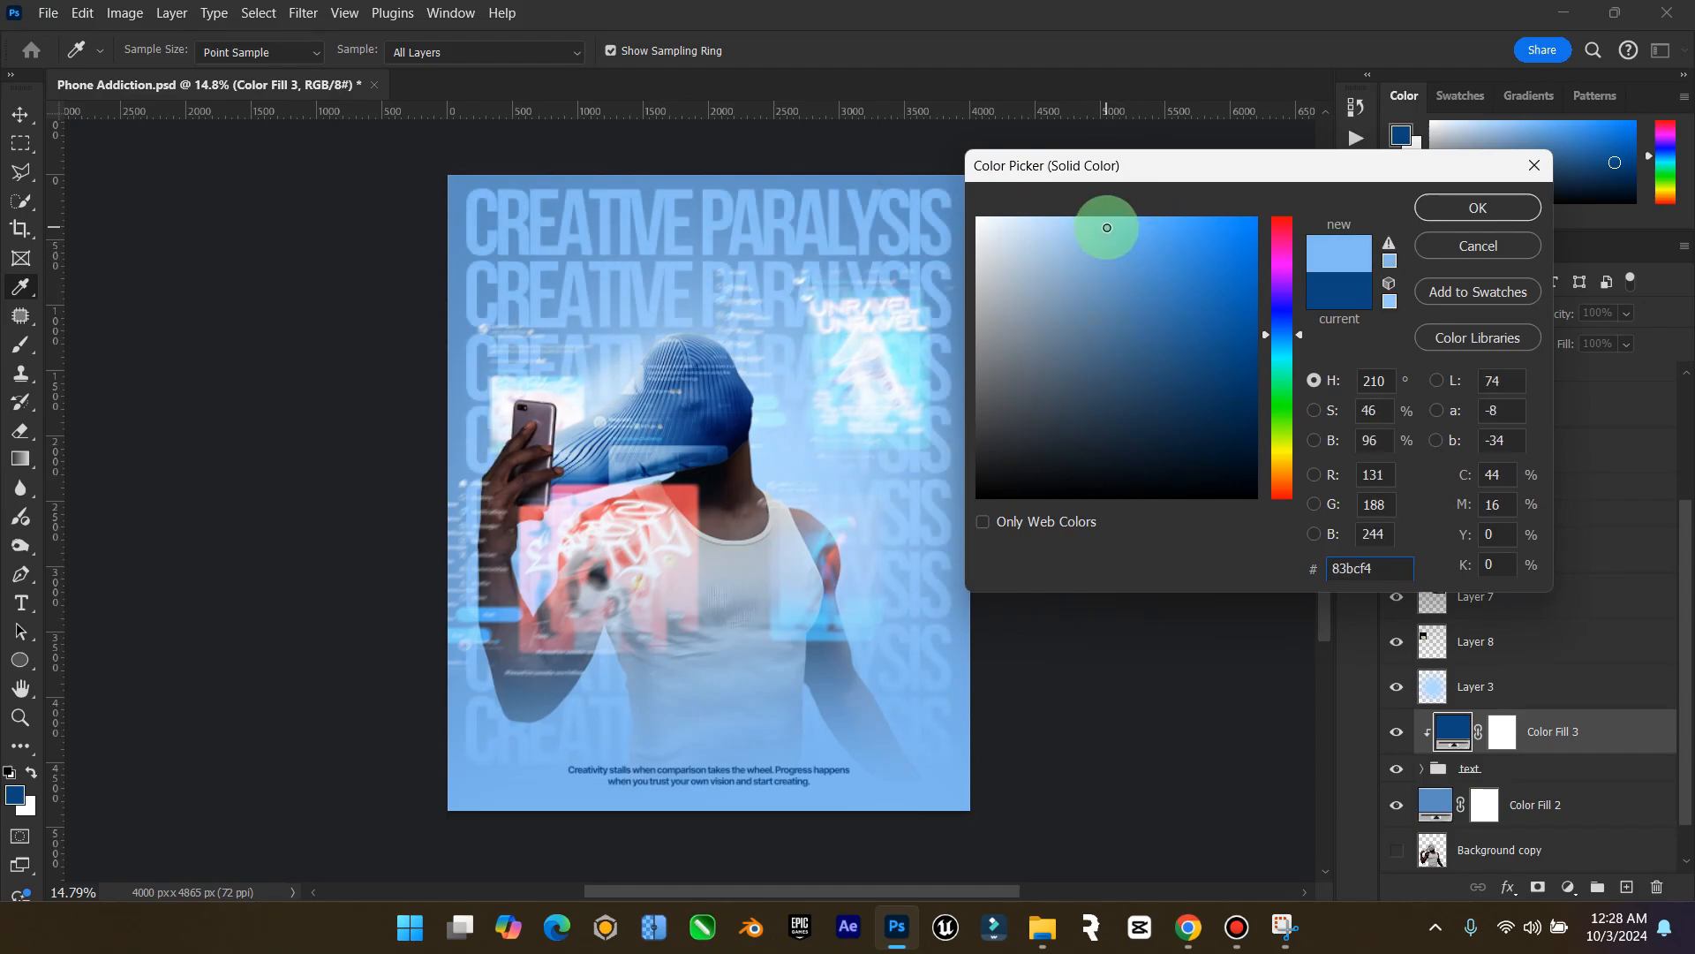
click(1462, 205)
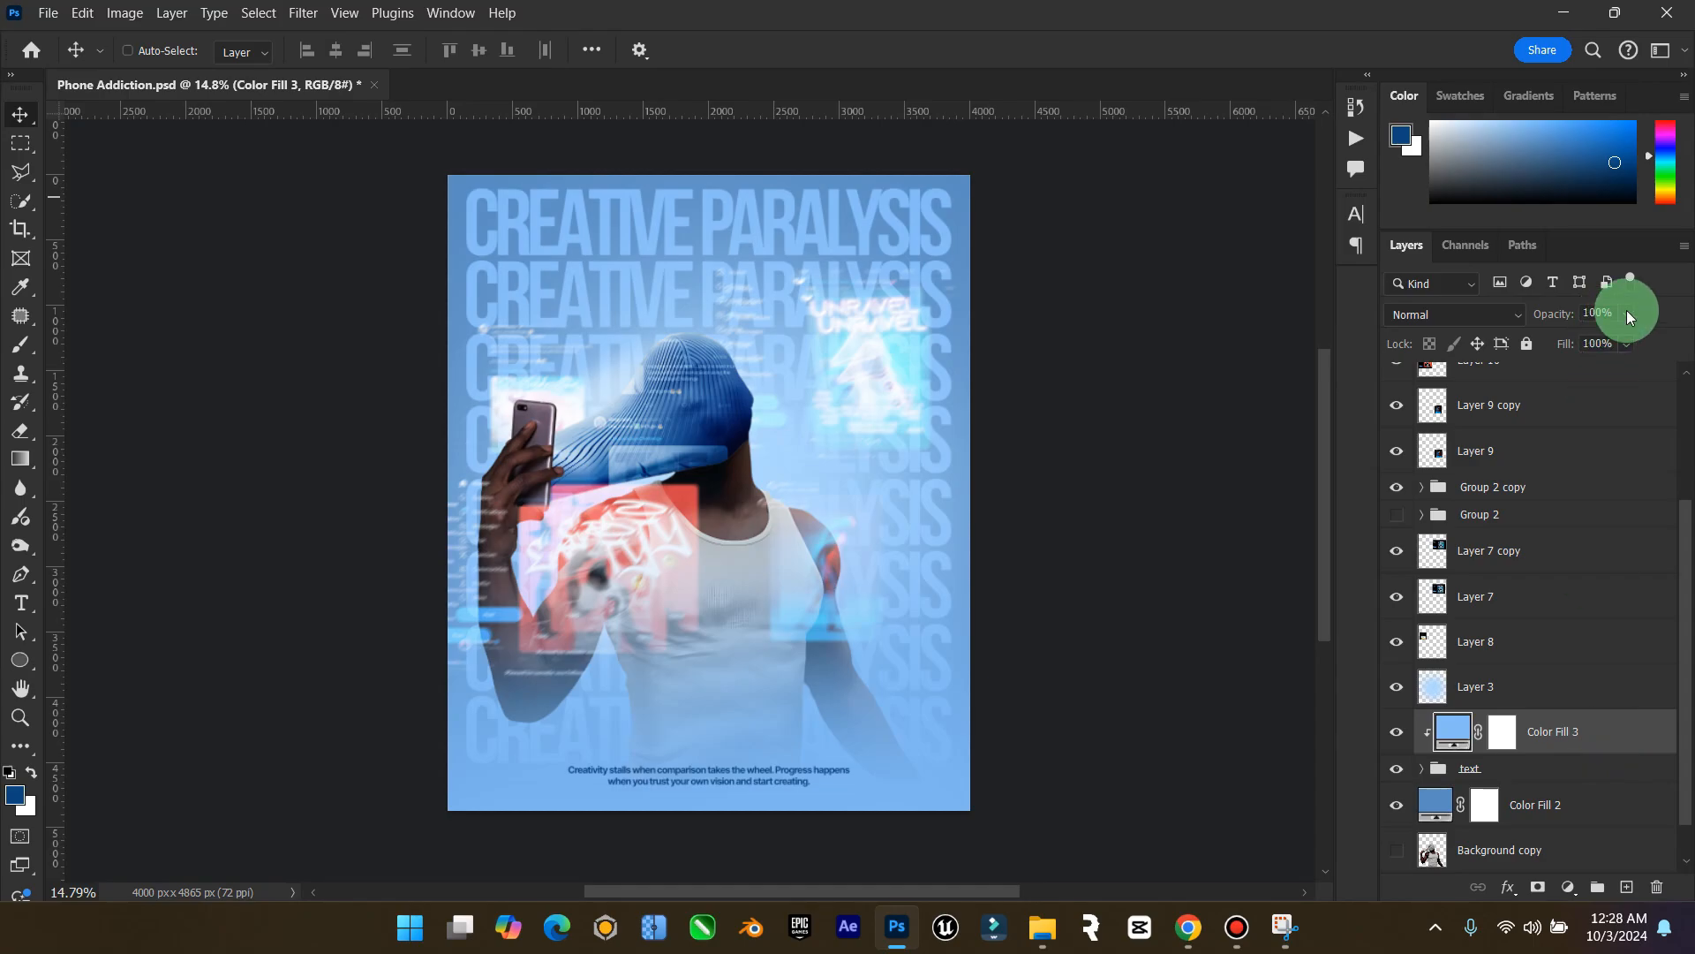
Lower the text group's opacity to 15%
drag(1627, 313, 1607, 340)
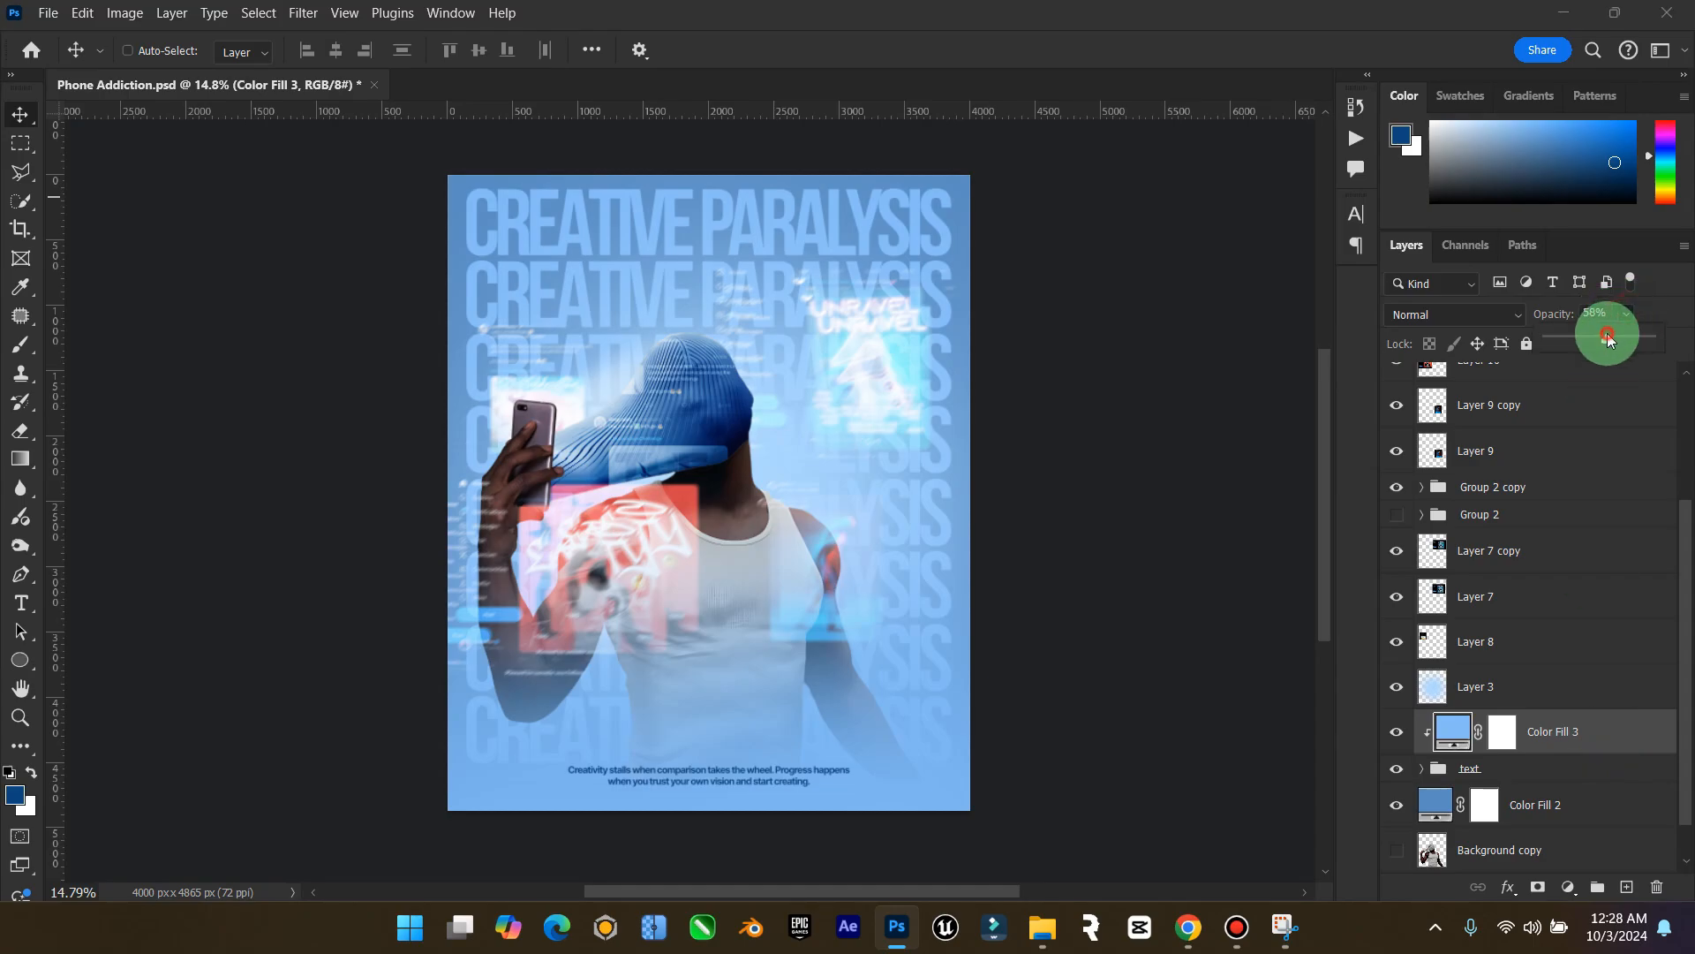
click(1553, 781)
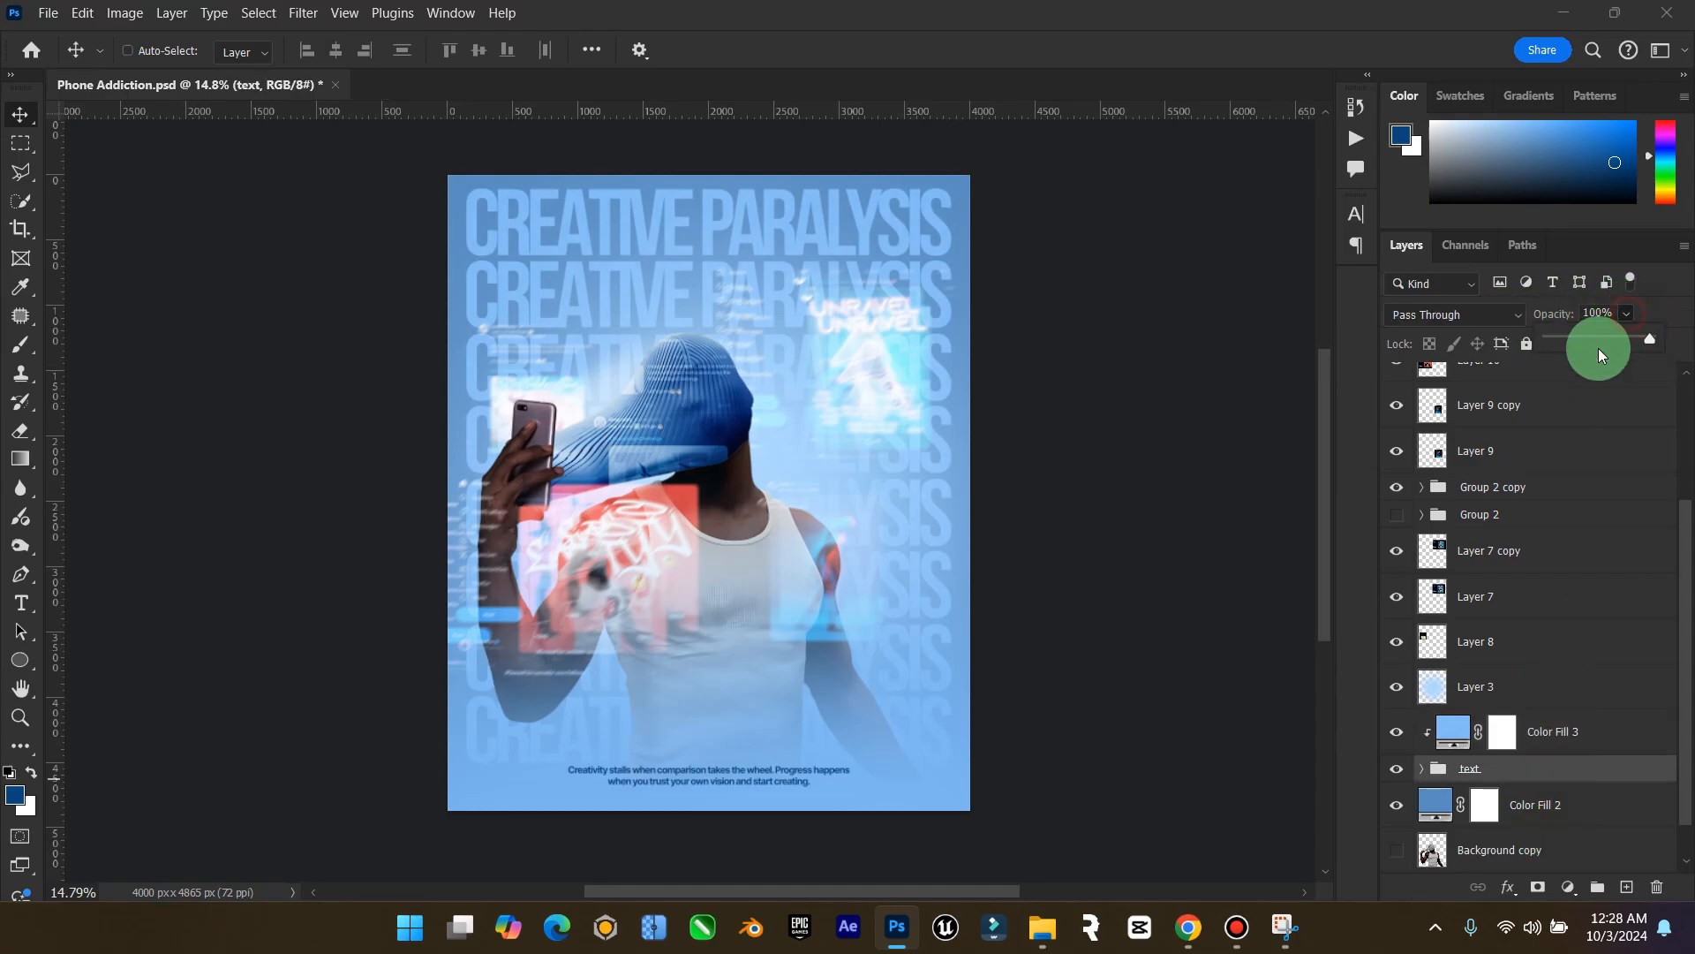
drag(1601, 341, 1561, 340)
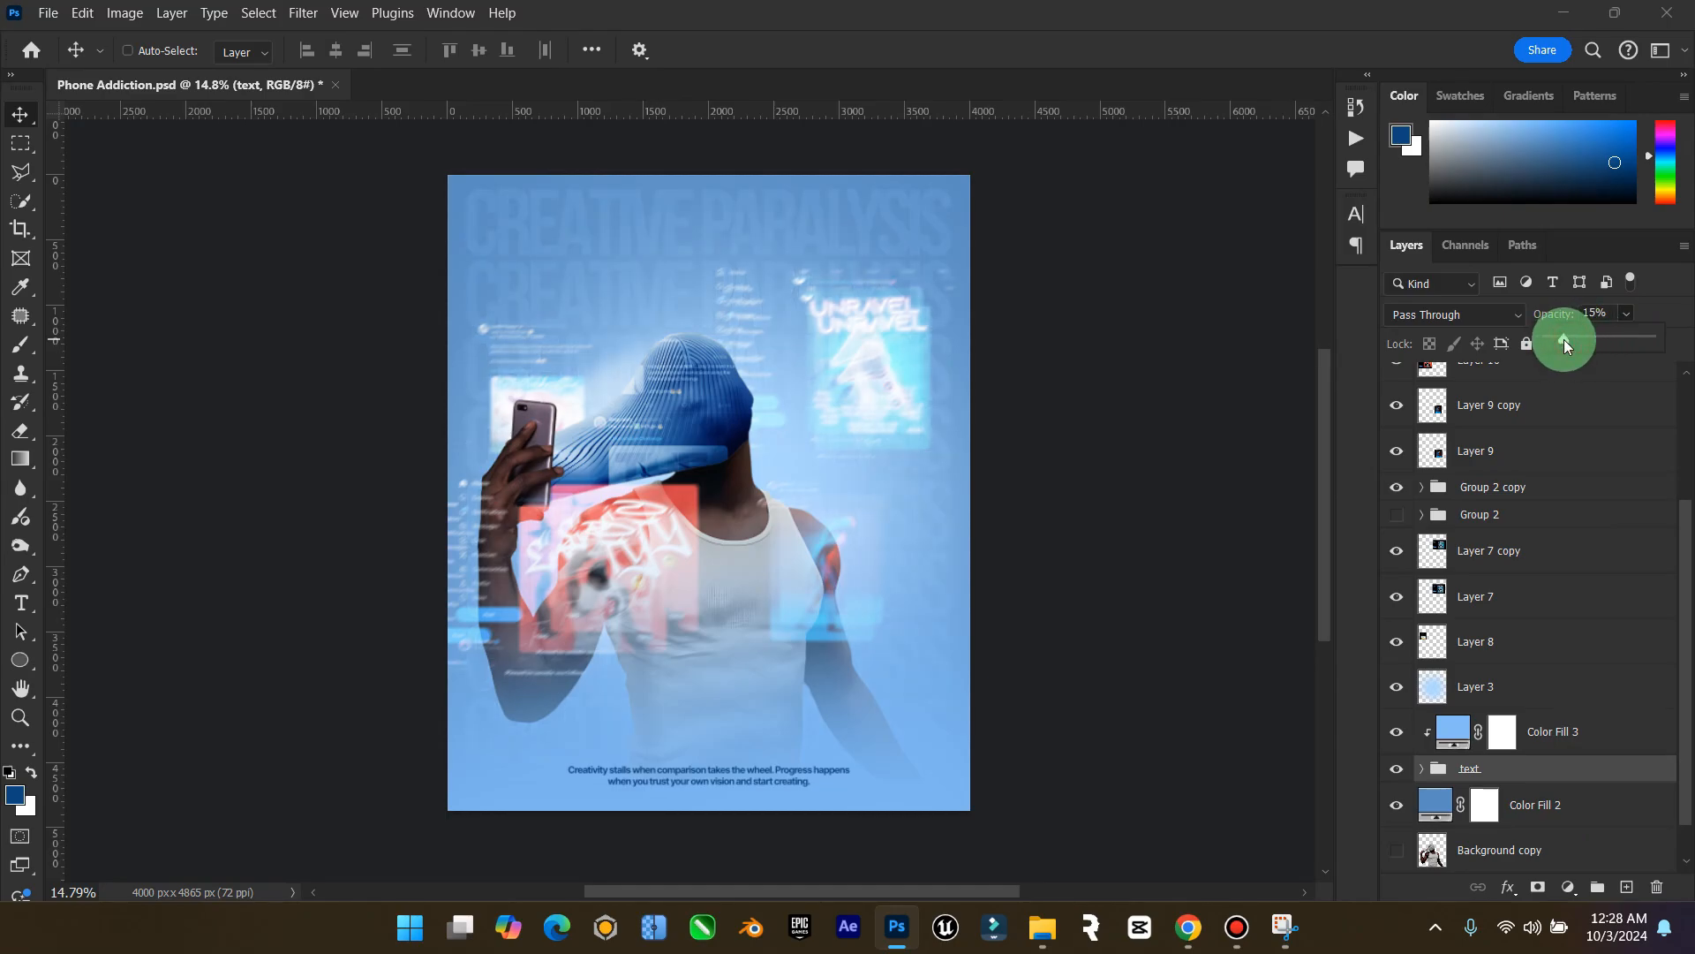
click(1552, 785)
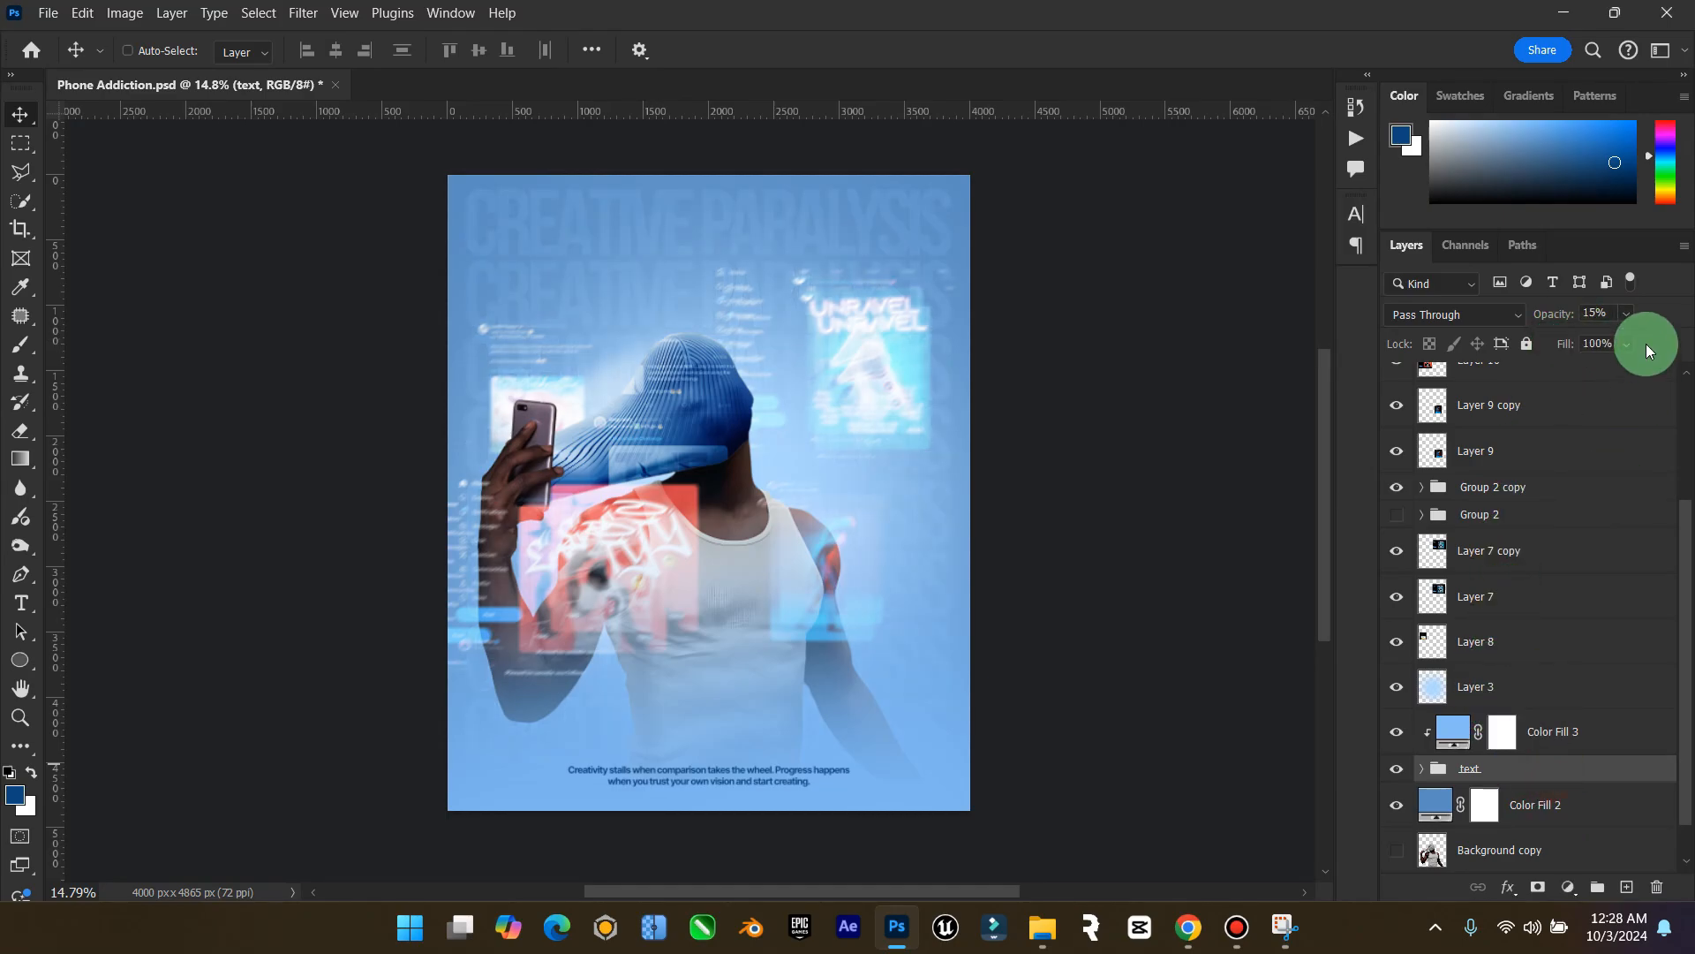
Examine the faded title rows behind the man up close and within the whole composition
click(20, 716)
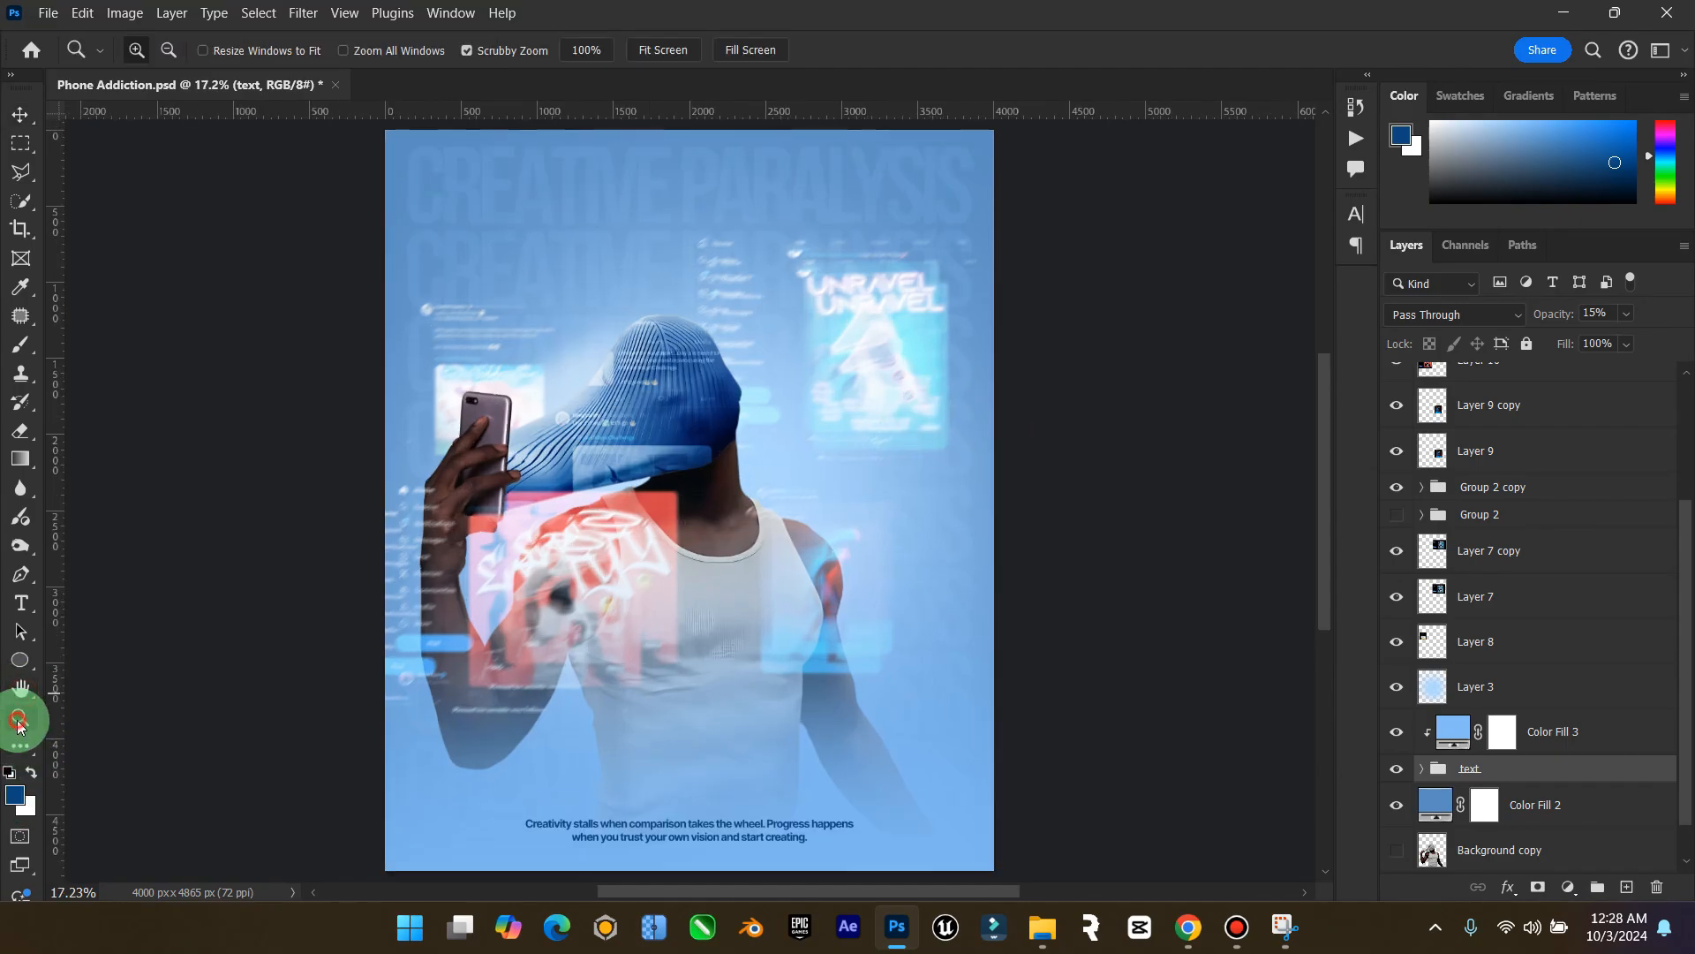
click(870, 435)
drag(870, 435, 899, 433)
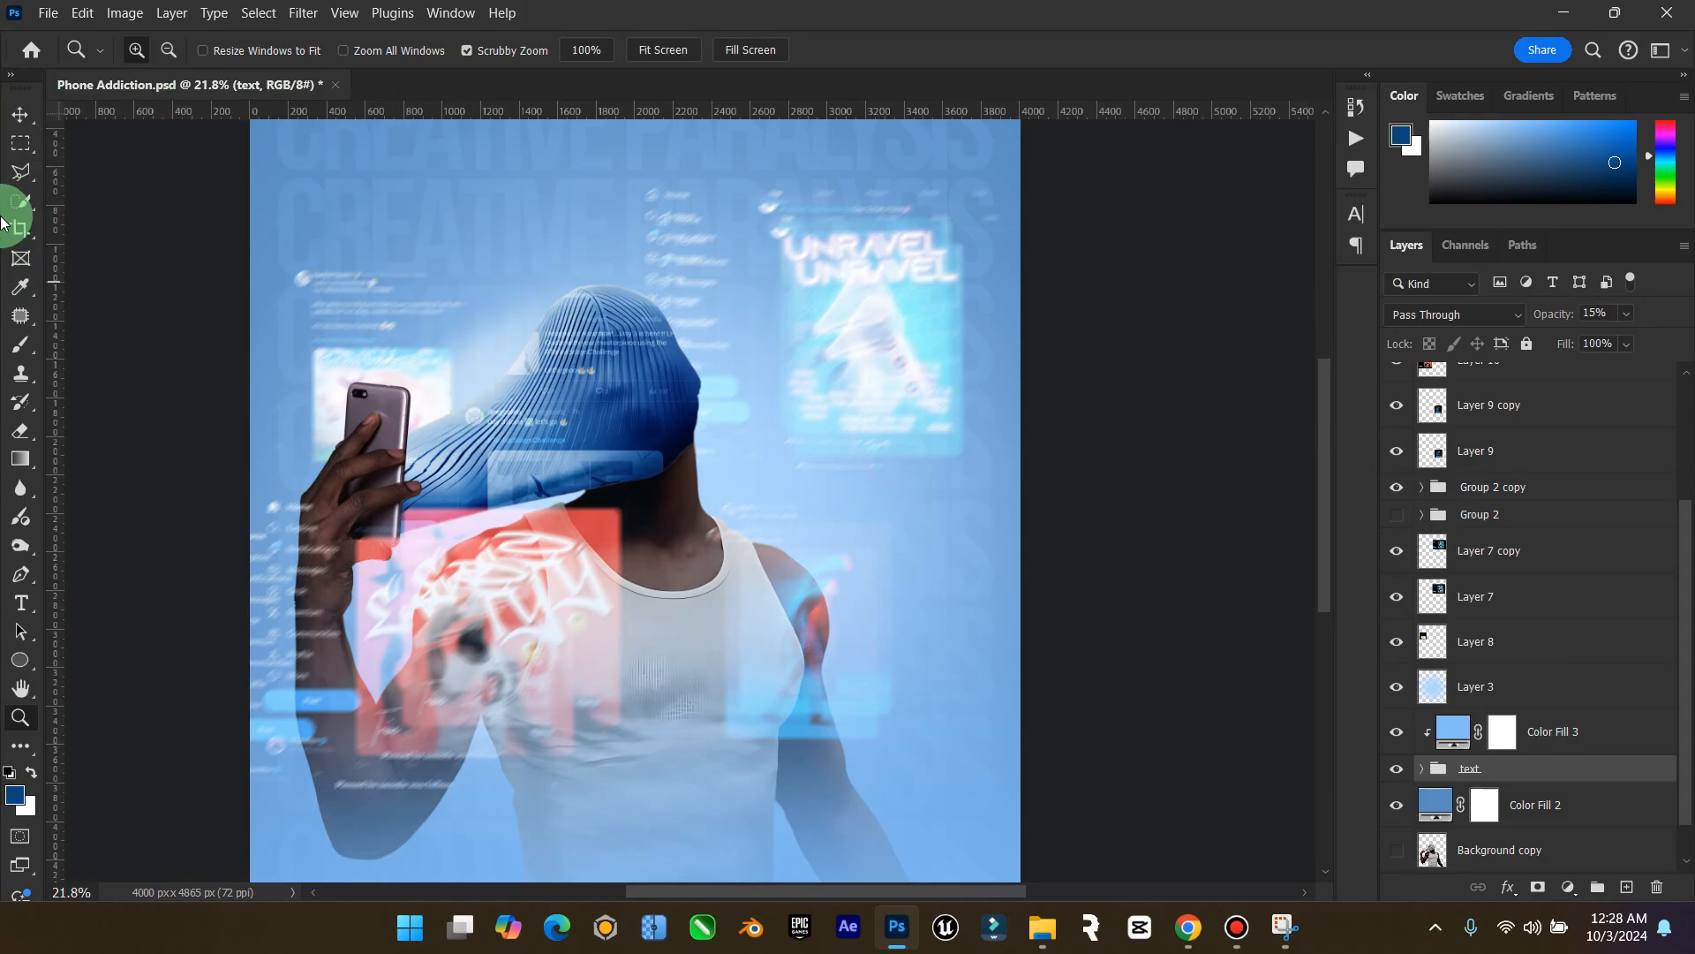
click(27, 112)
double_click(31, 691)
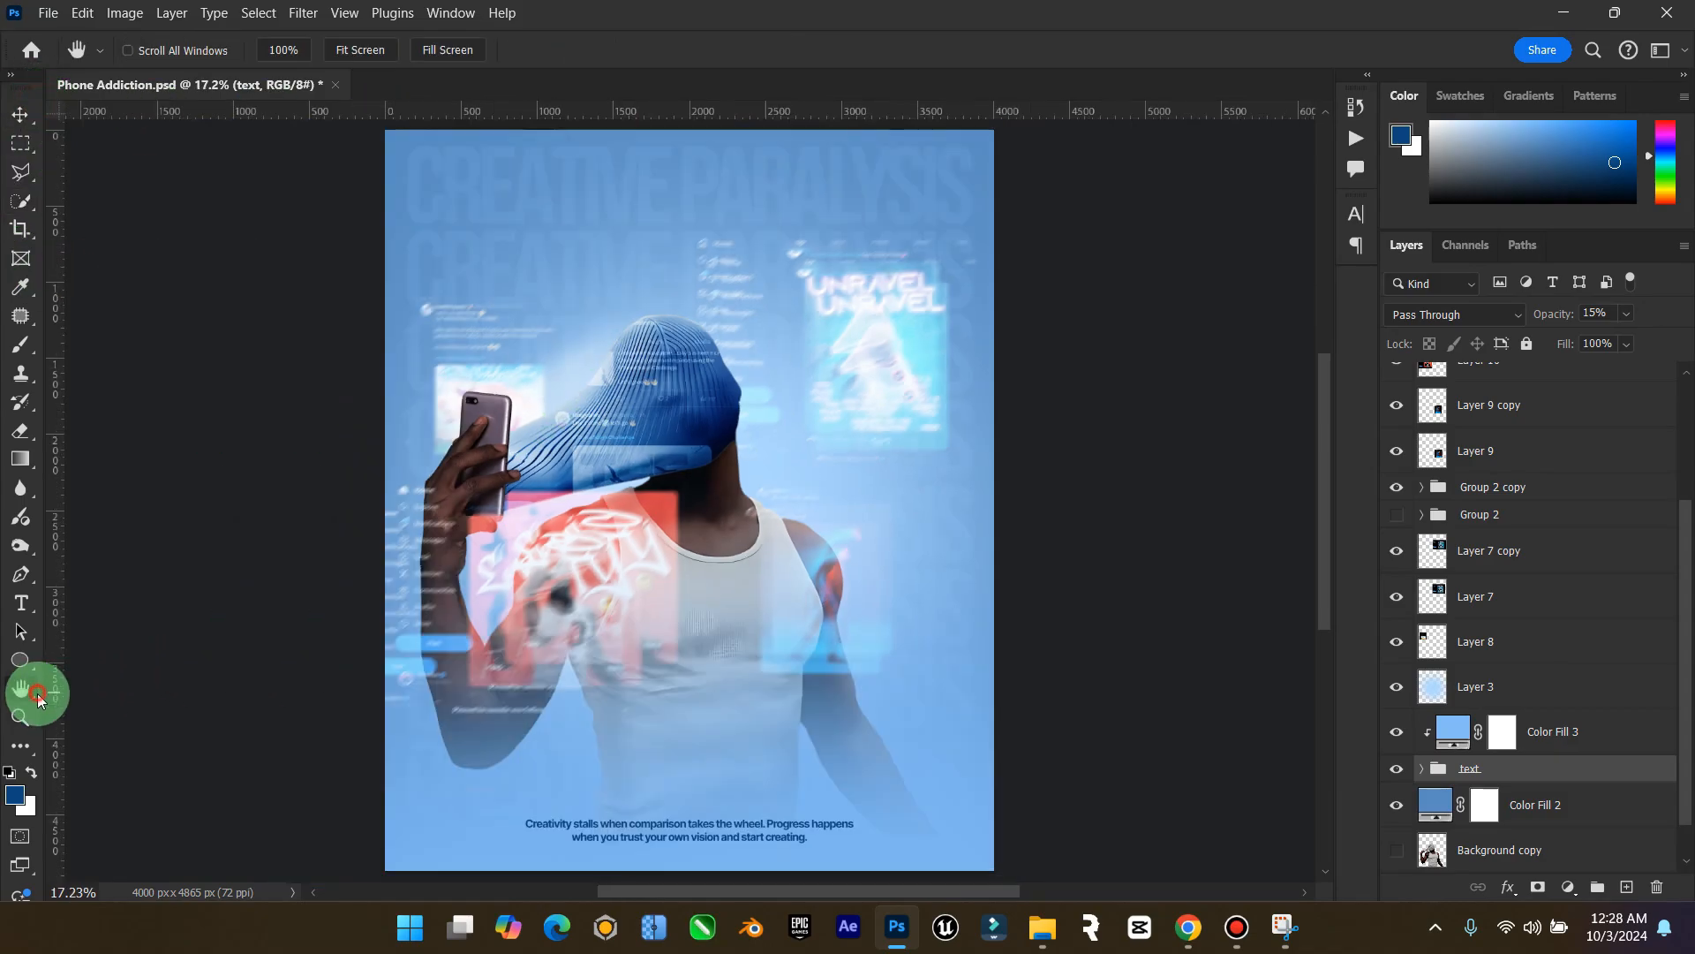
click(28, 716)
drag(737, 660, 708, 663)
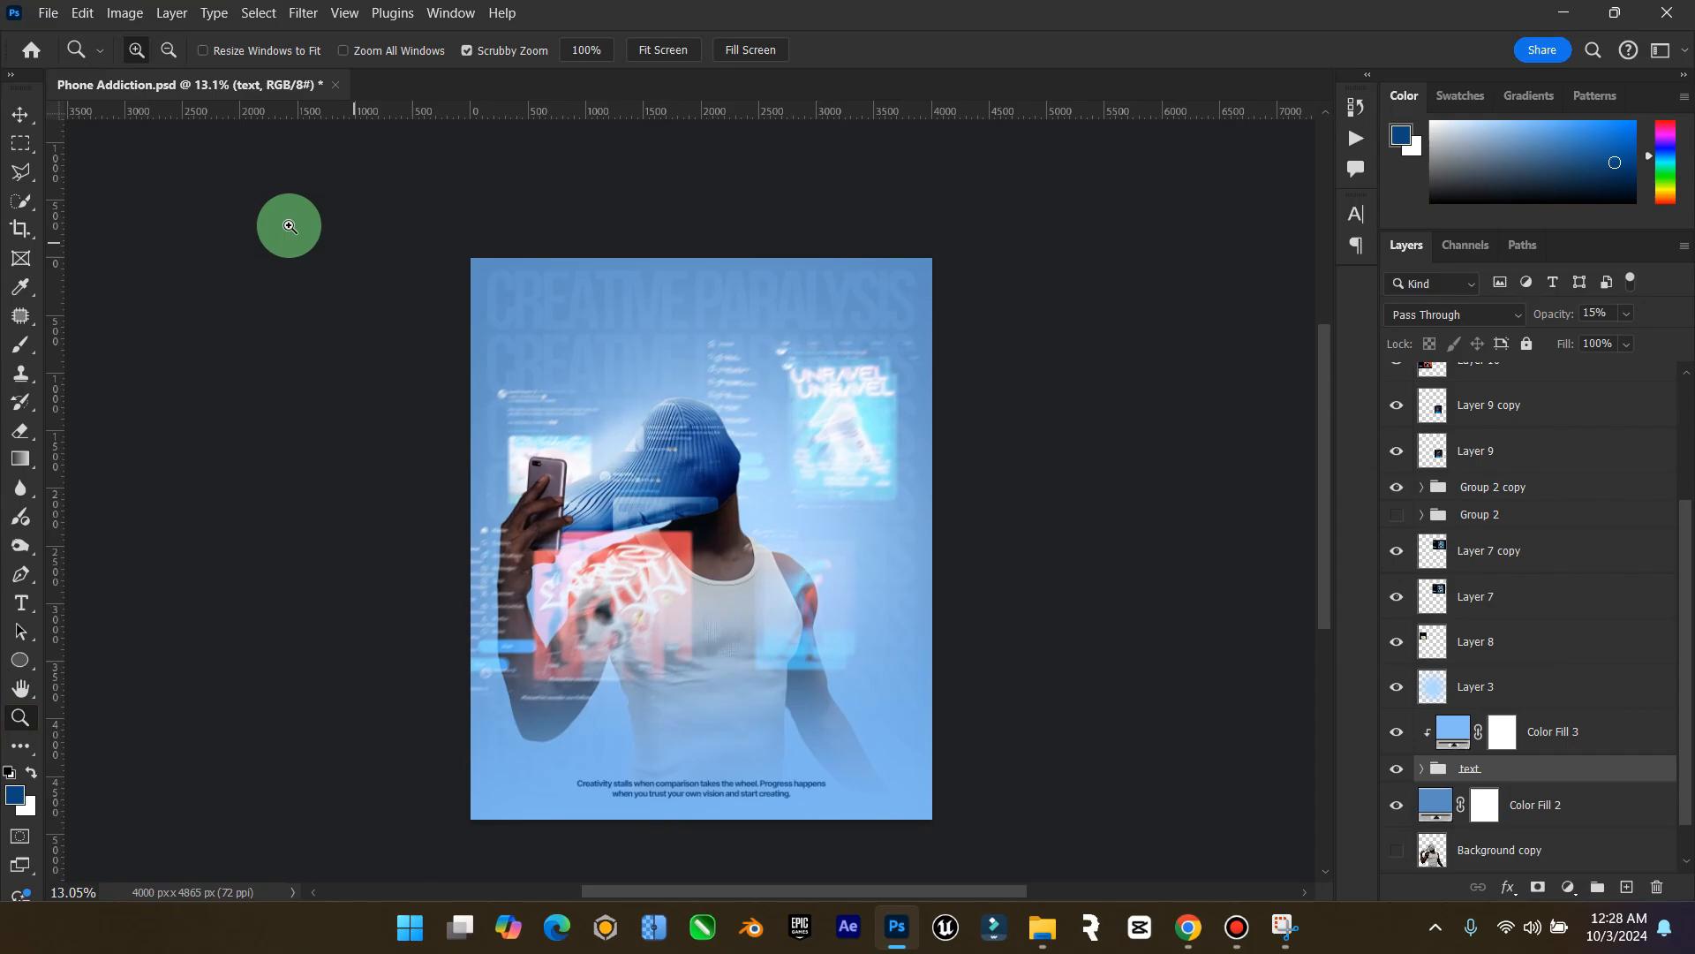
Move the red graffiti overlay, Layer 10 and Layer 10 copy, slightly down over the man's shirt
click(41, 125)
scroll(1477, 432, up, 2)
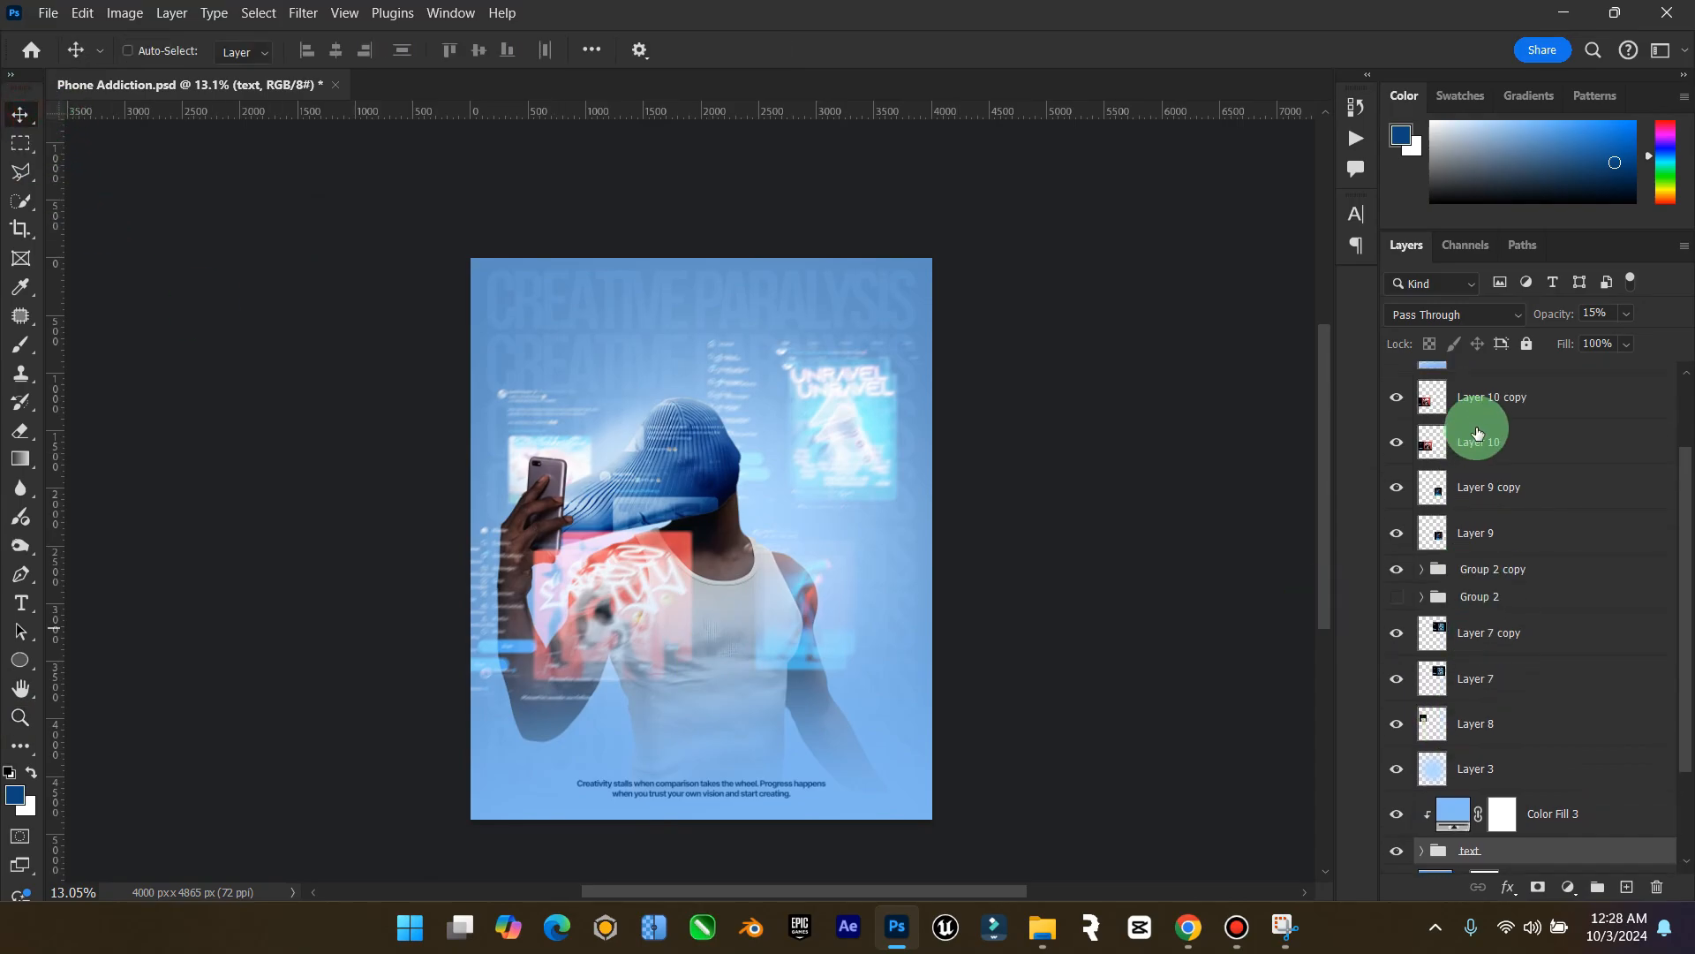
click(1488, 433)
shift+click(1483, 403)
drag(613, 591, 615, 632)
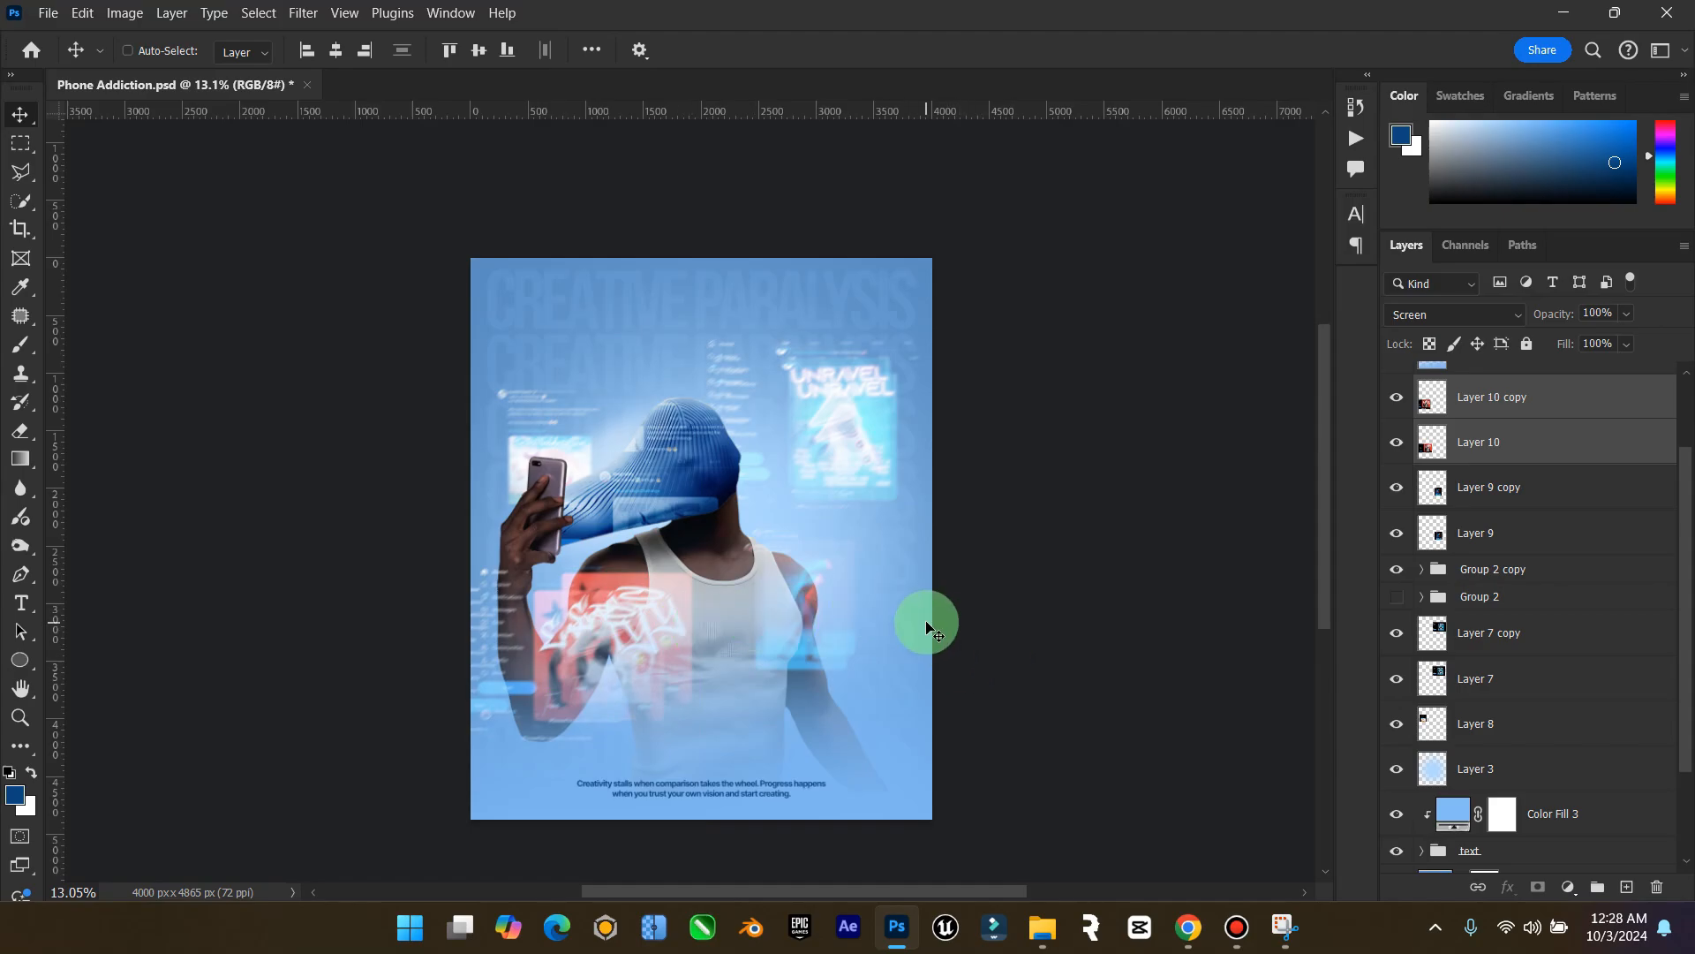
Save the Phone Addiction document with the repositioned red graffiti overlay
key(ctrl+s)
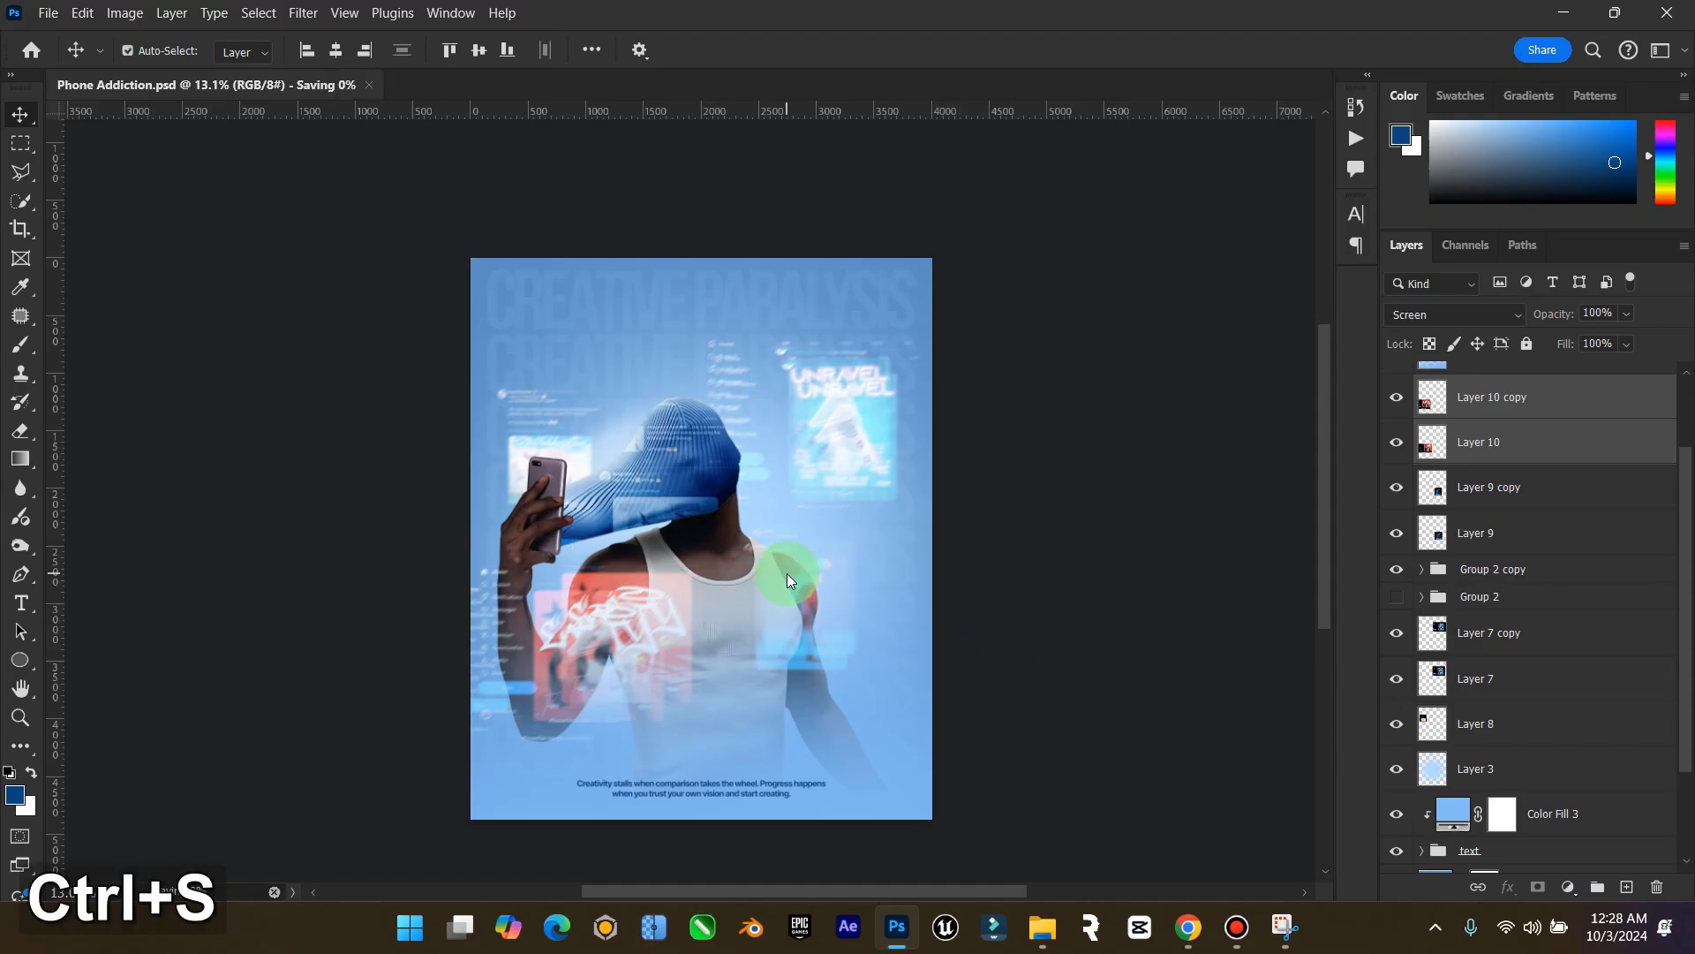
click(22, 689)
double_click(23, 693)
click(20, 718)
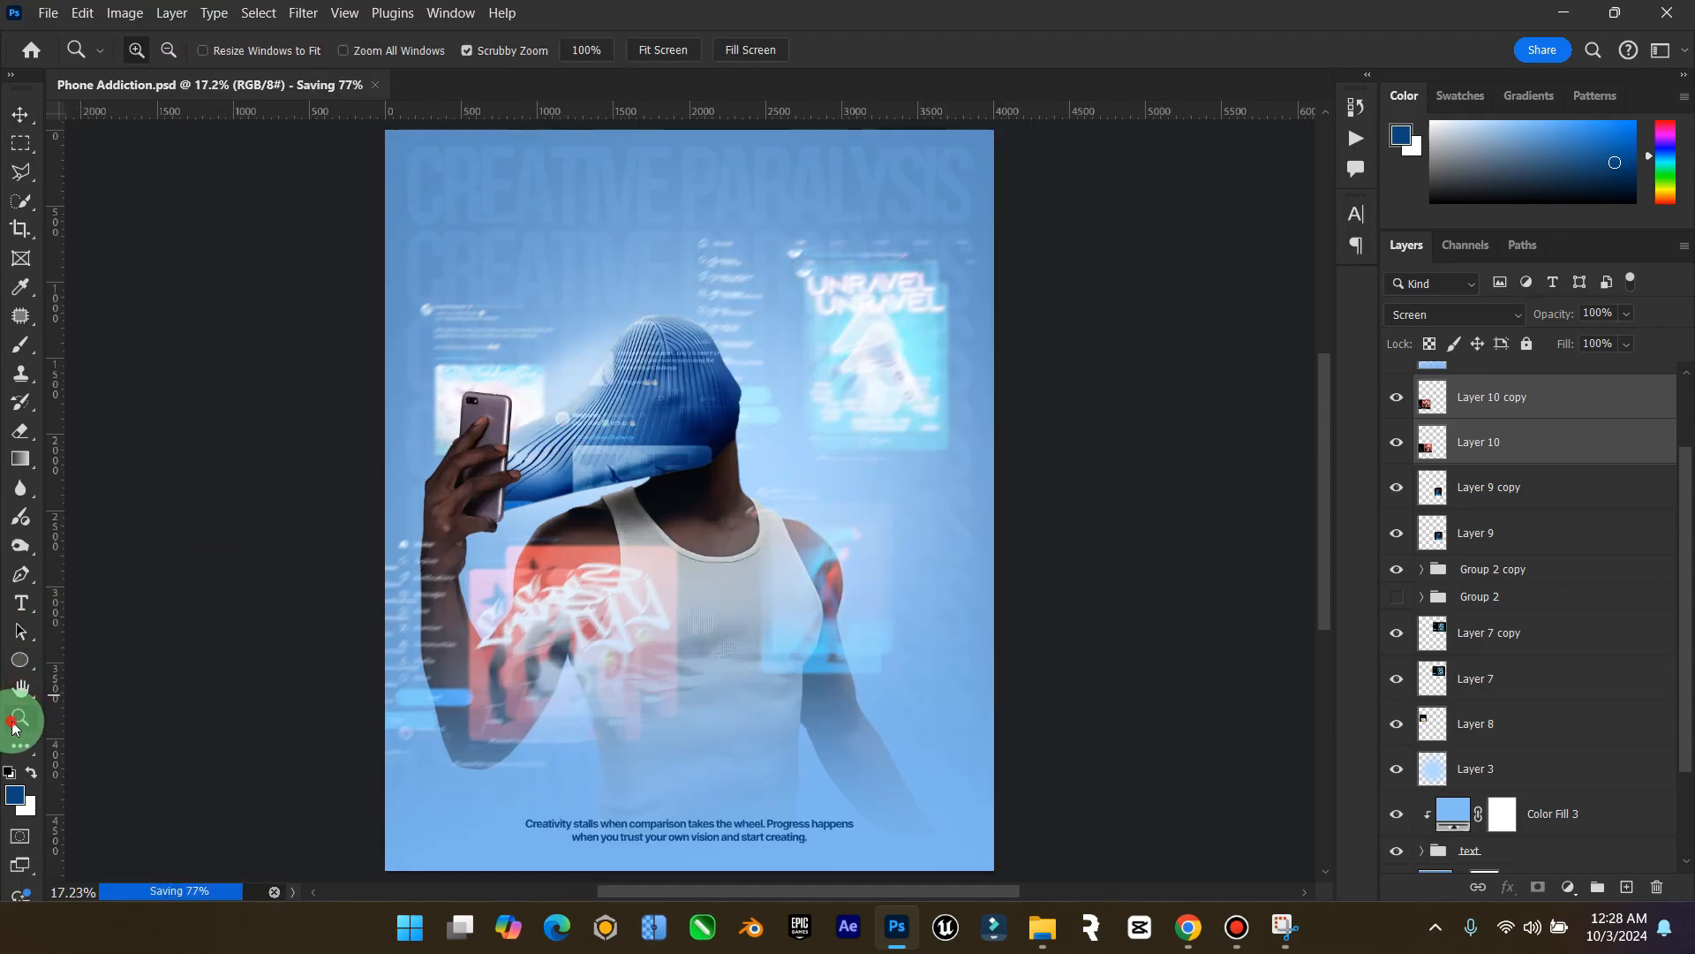
drag(959, 546, 919, 551)
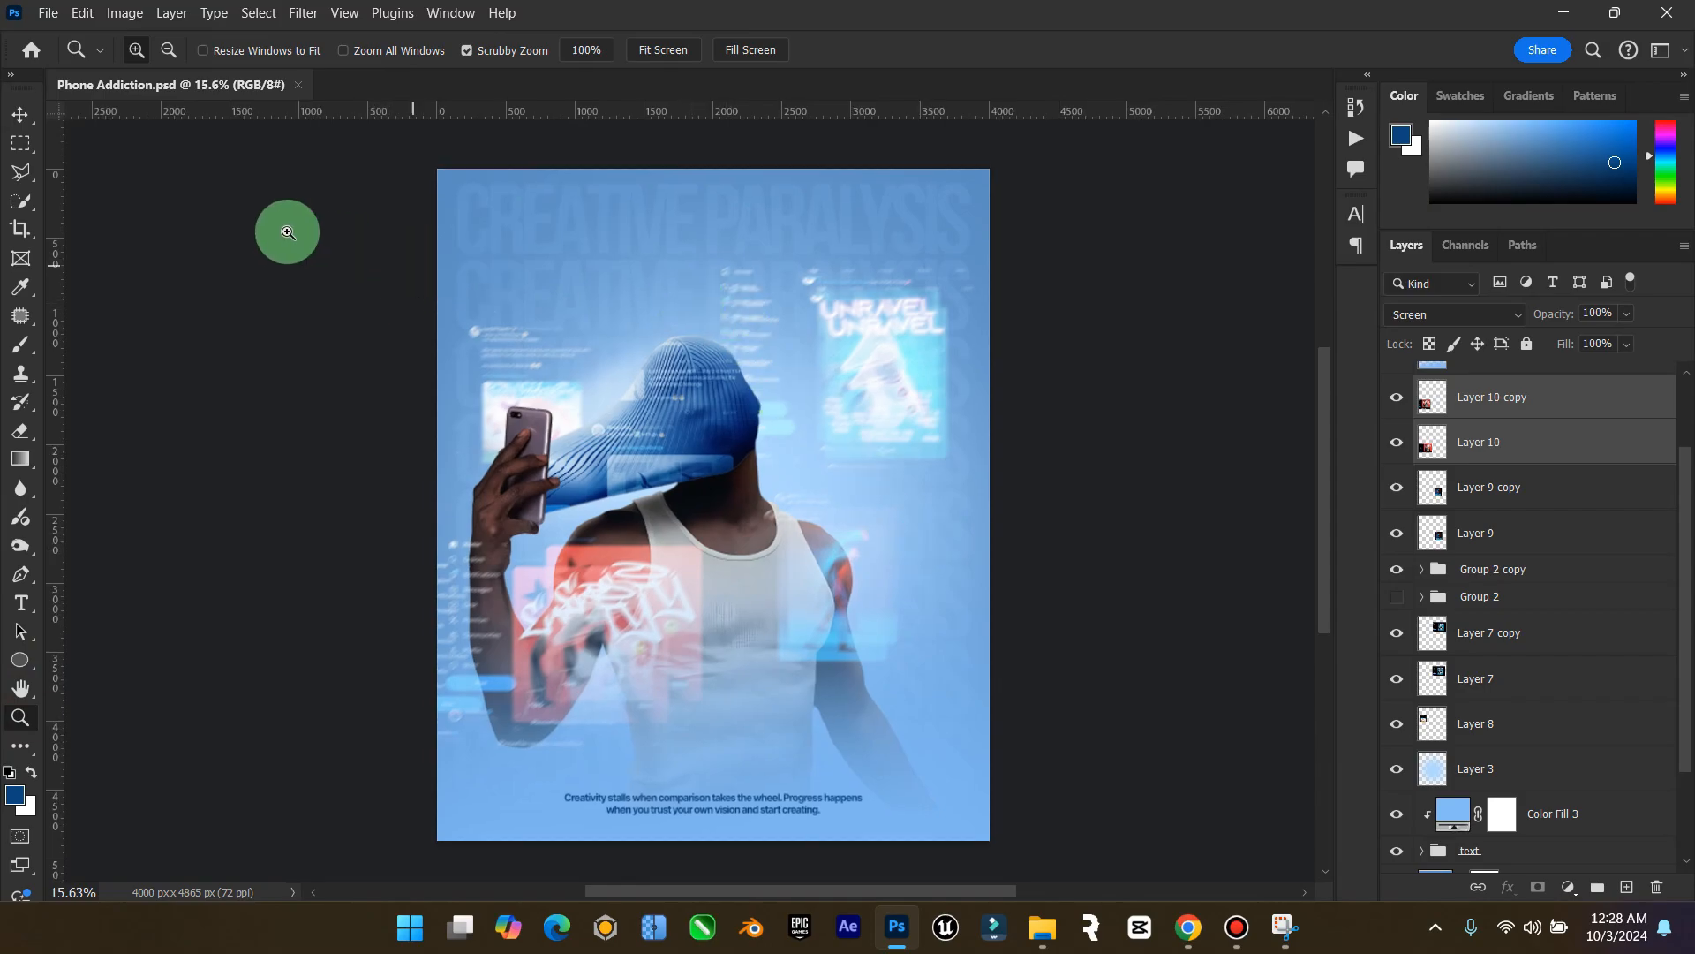
Shift the man and his screen overlays, Layer 10 copy through Layer 8, slightly to the right together
click(18, 115)
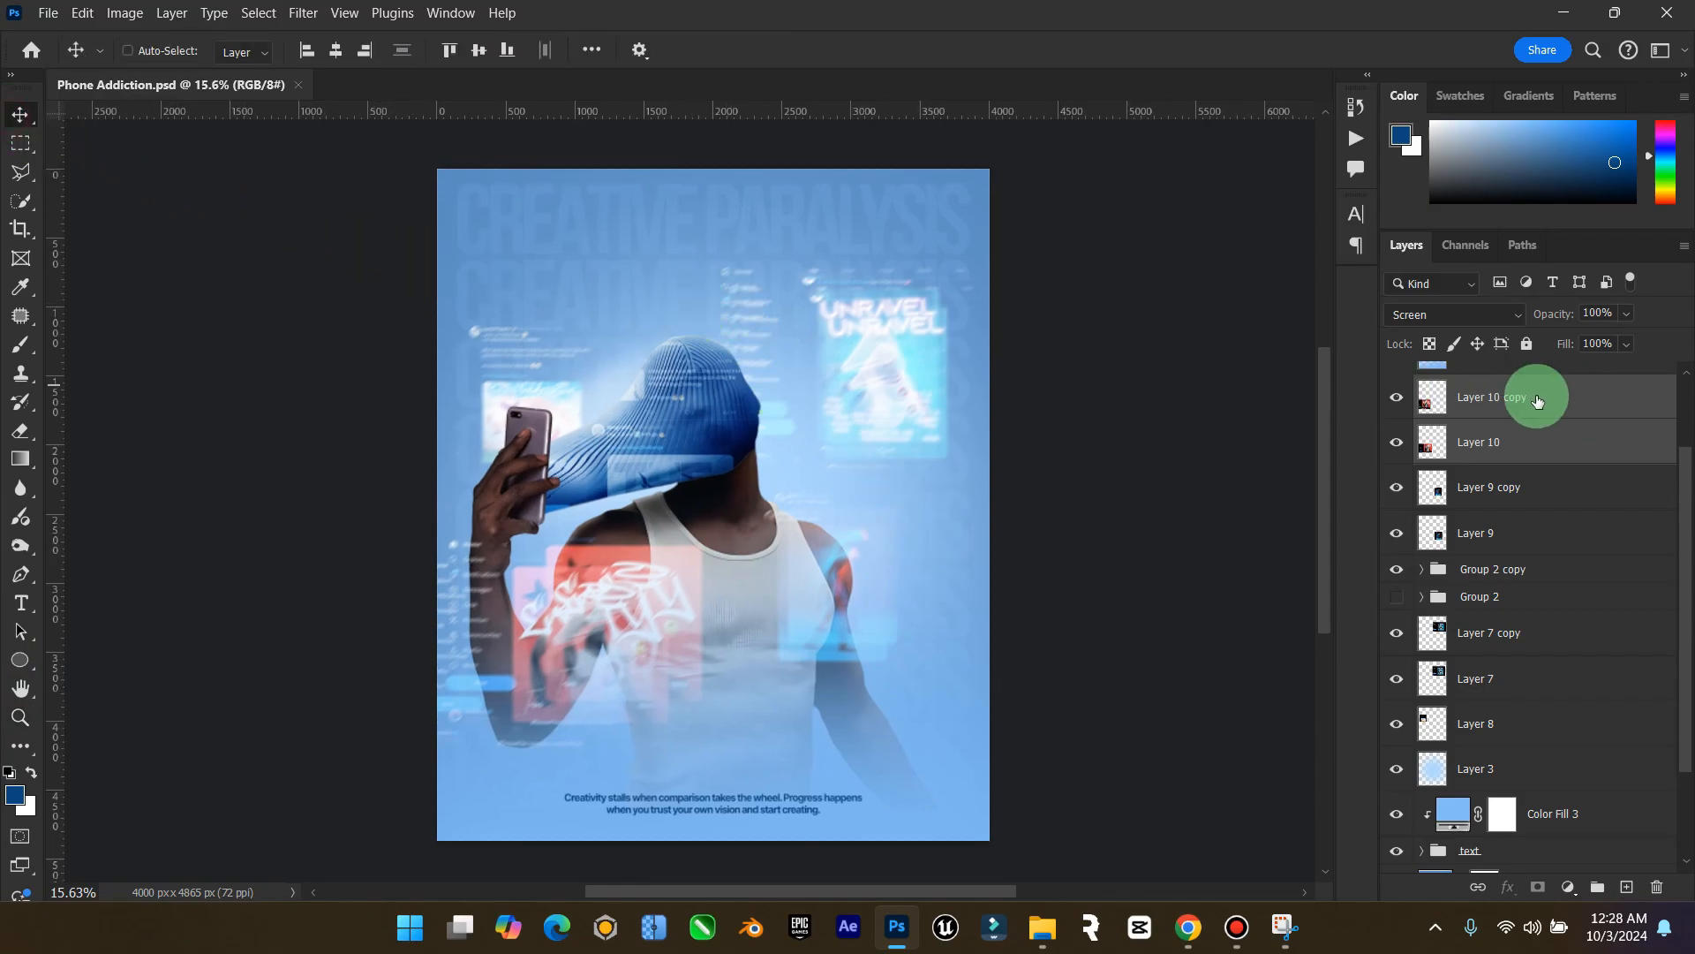
scroll(1519, 402, up, 1)
click(1525, 468)
scroll(1571, 670, down, 3)
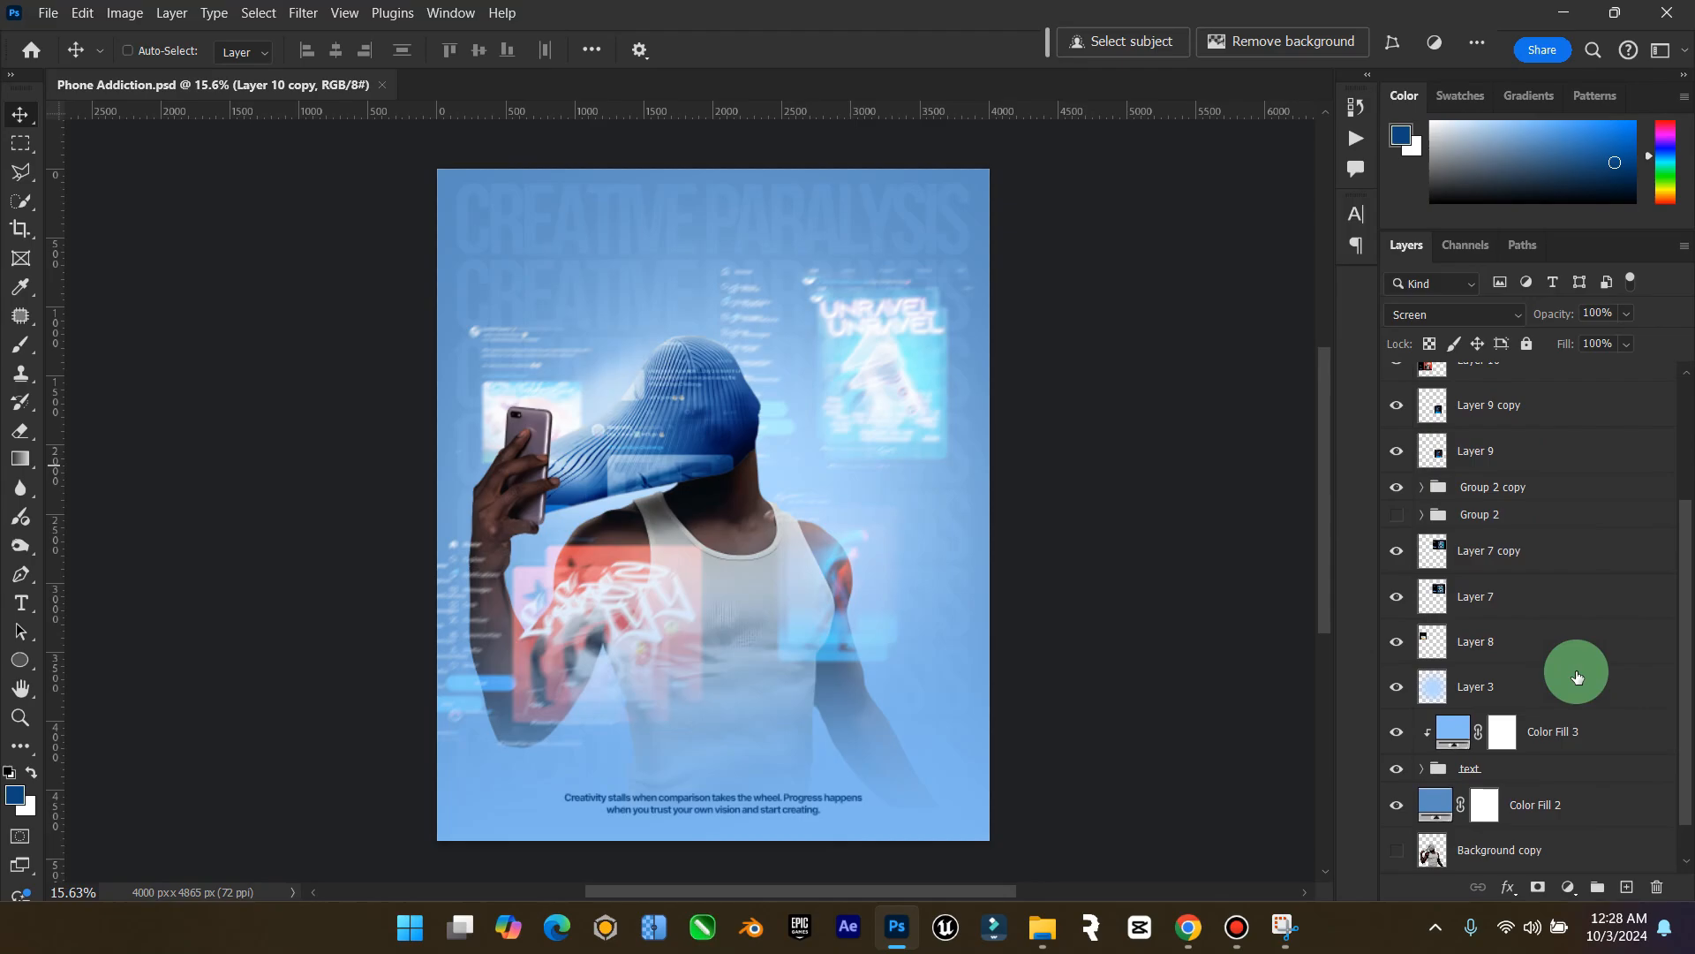
shift+click(1533, 651)
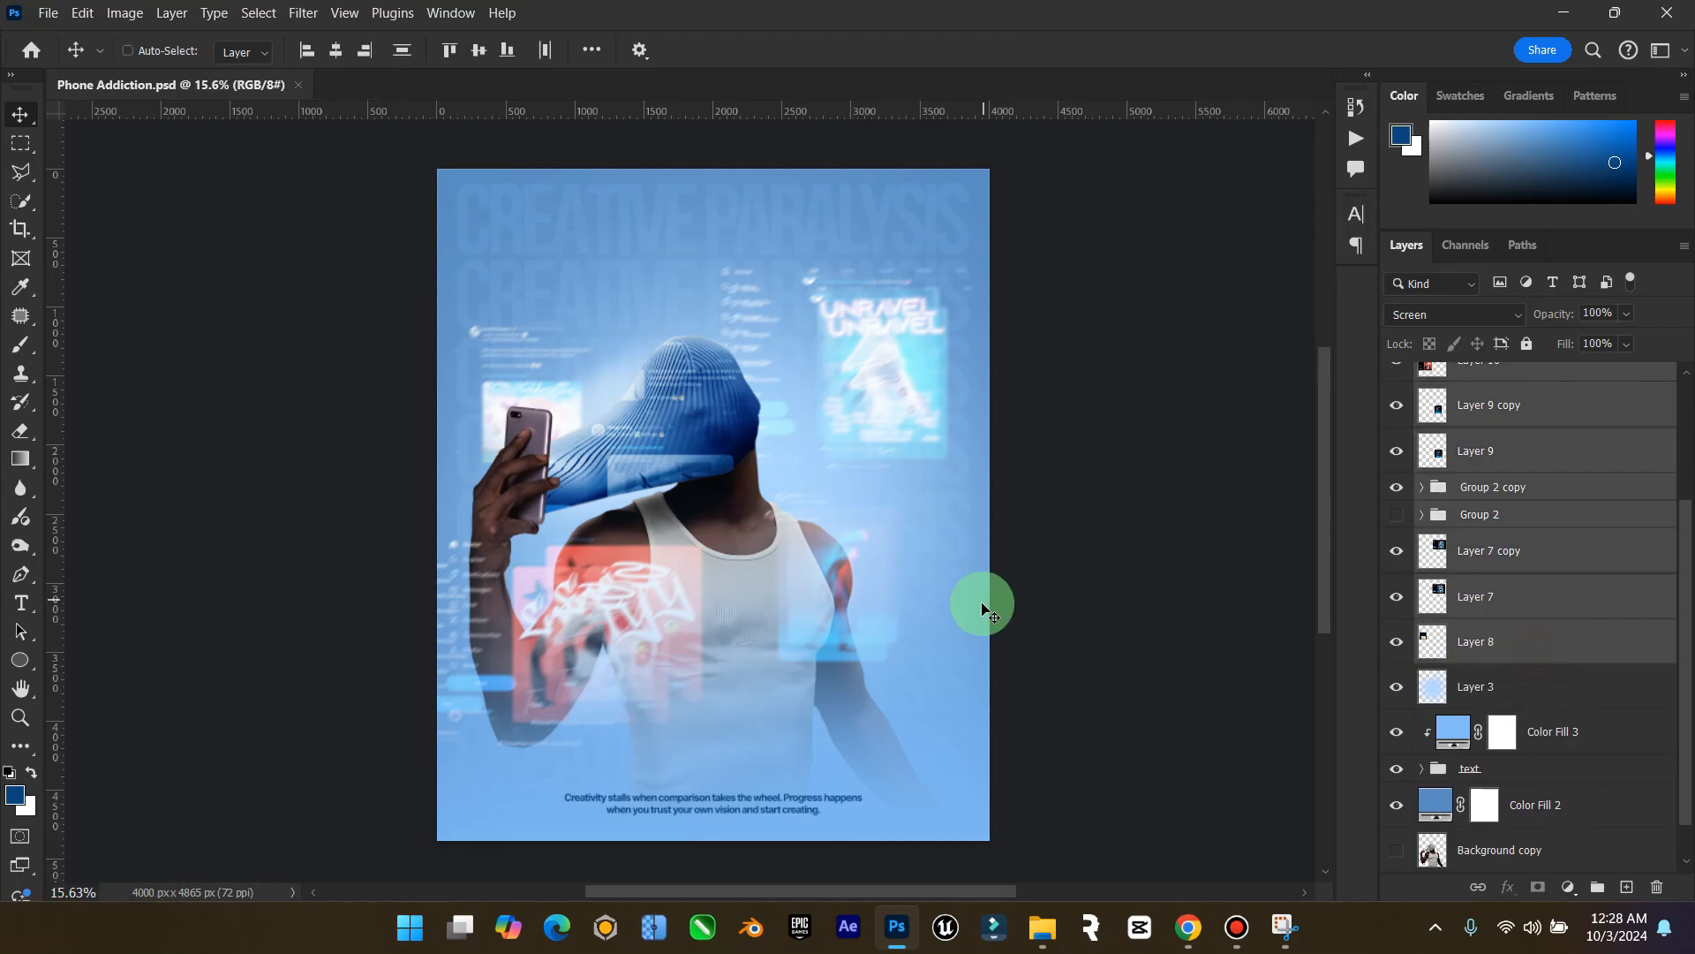
drag(659, 553, 706, 553)
drag(790, 532, 762, 535)
key(Right)
key(Right)
key(Right)
key(Right)
key(Right)
key(Right)
key(Right)
key(Right)
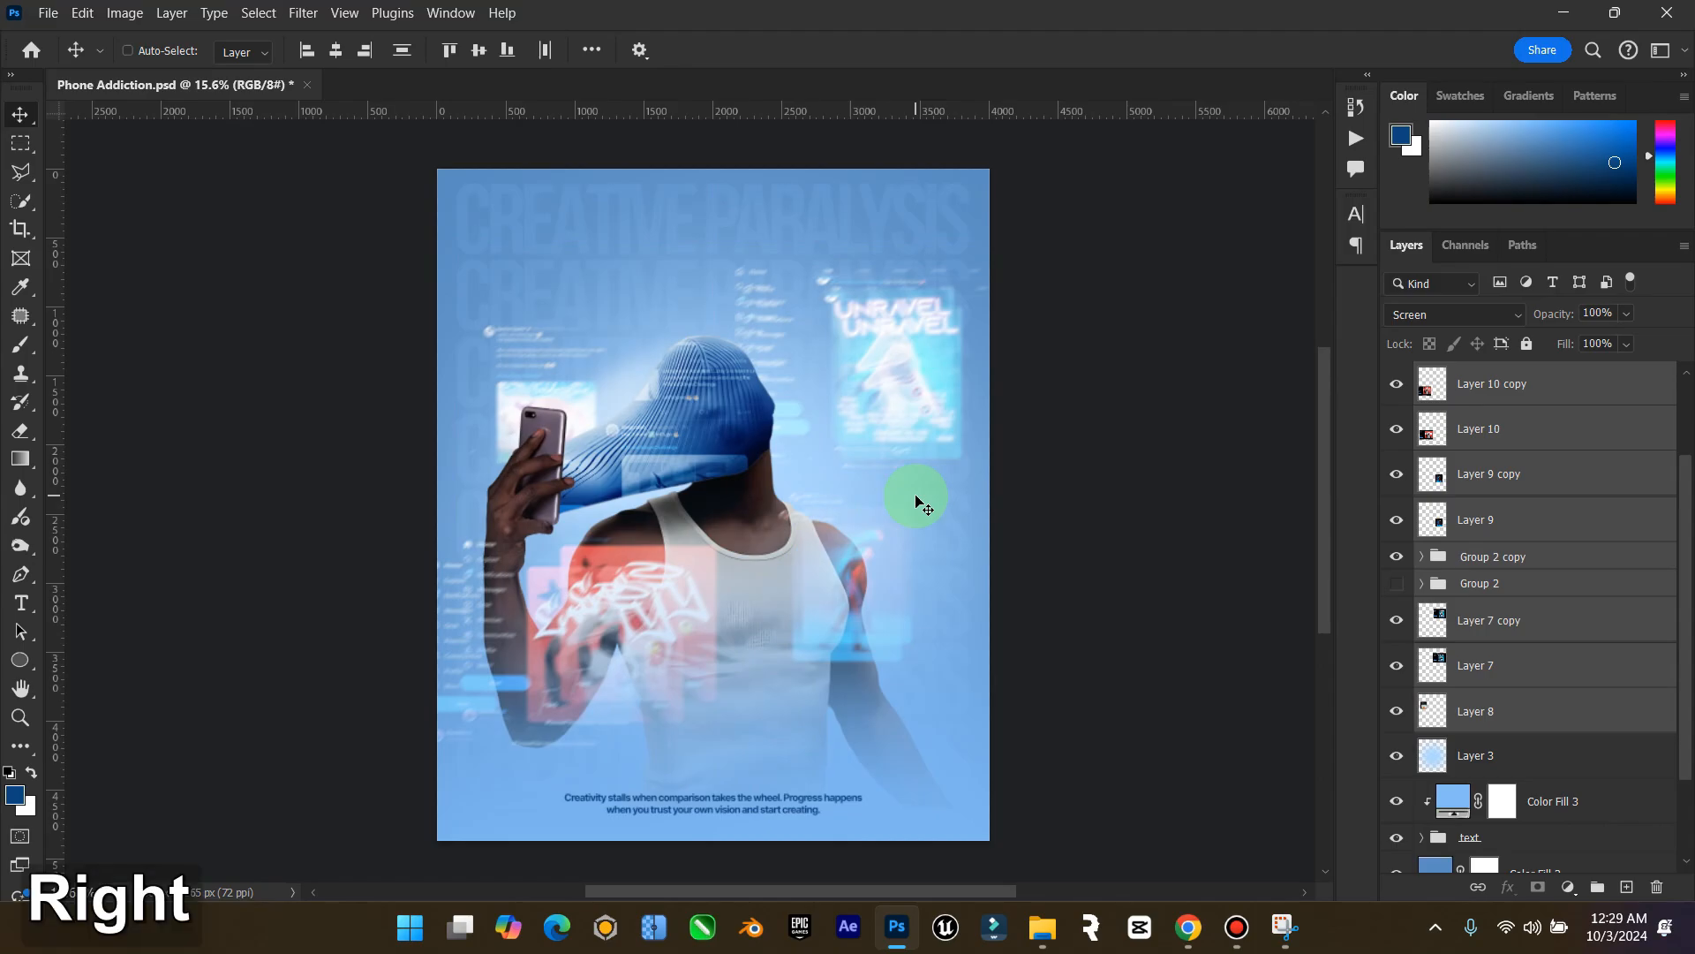
key(Right)
key(Right)
key(Right)
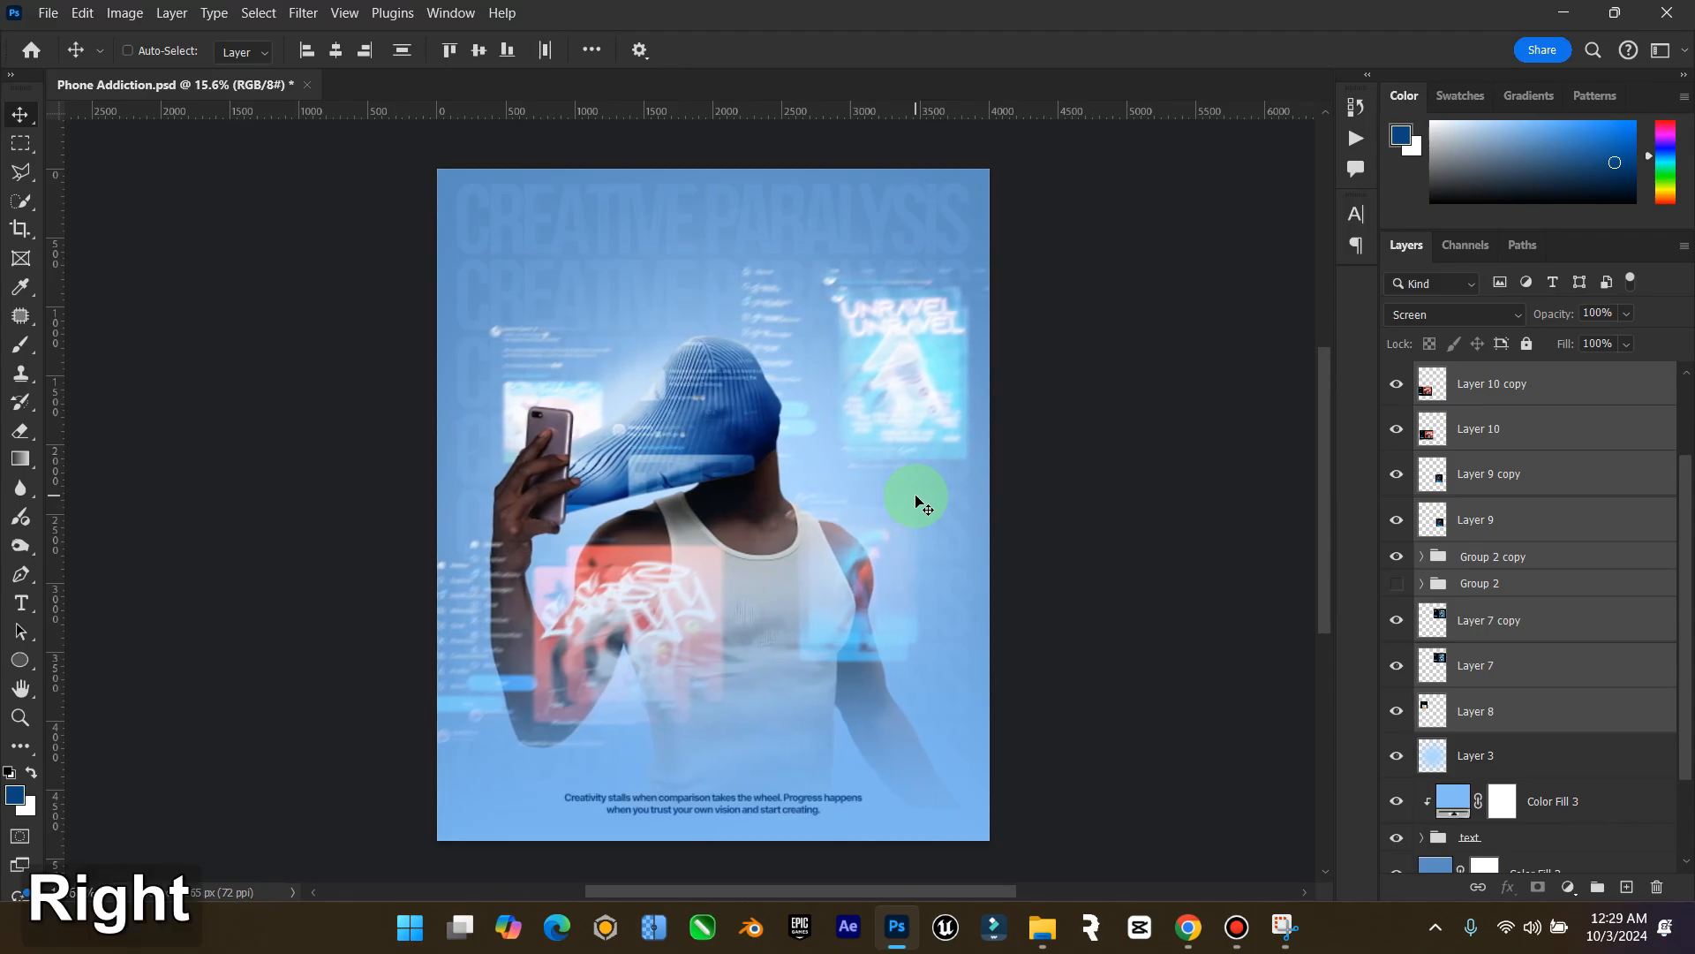
Save the document with the shifted man and overlays, and check the whole composition
key(ctrl+s)
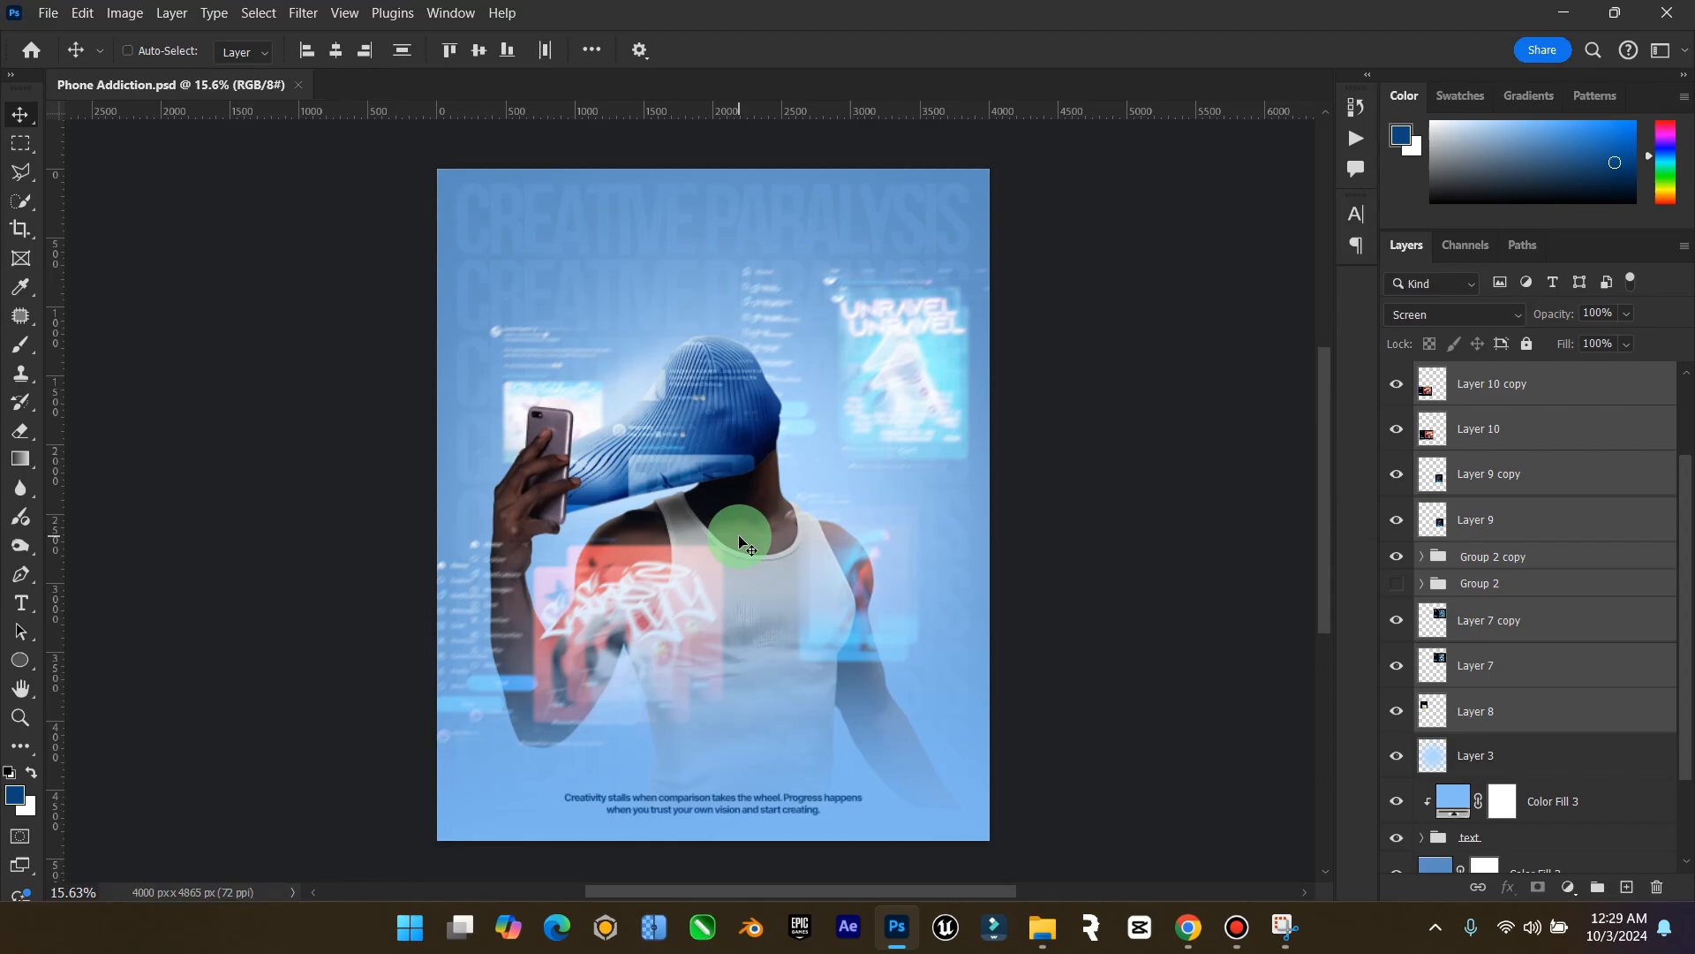
click(20, 717)
drag(479, 746, 495, 636)
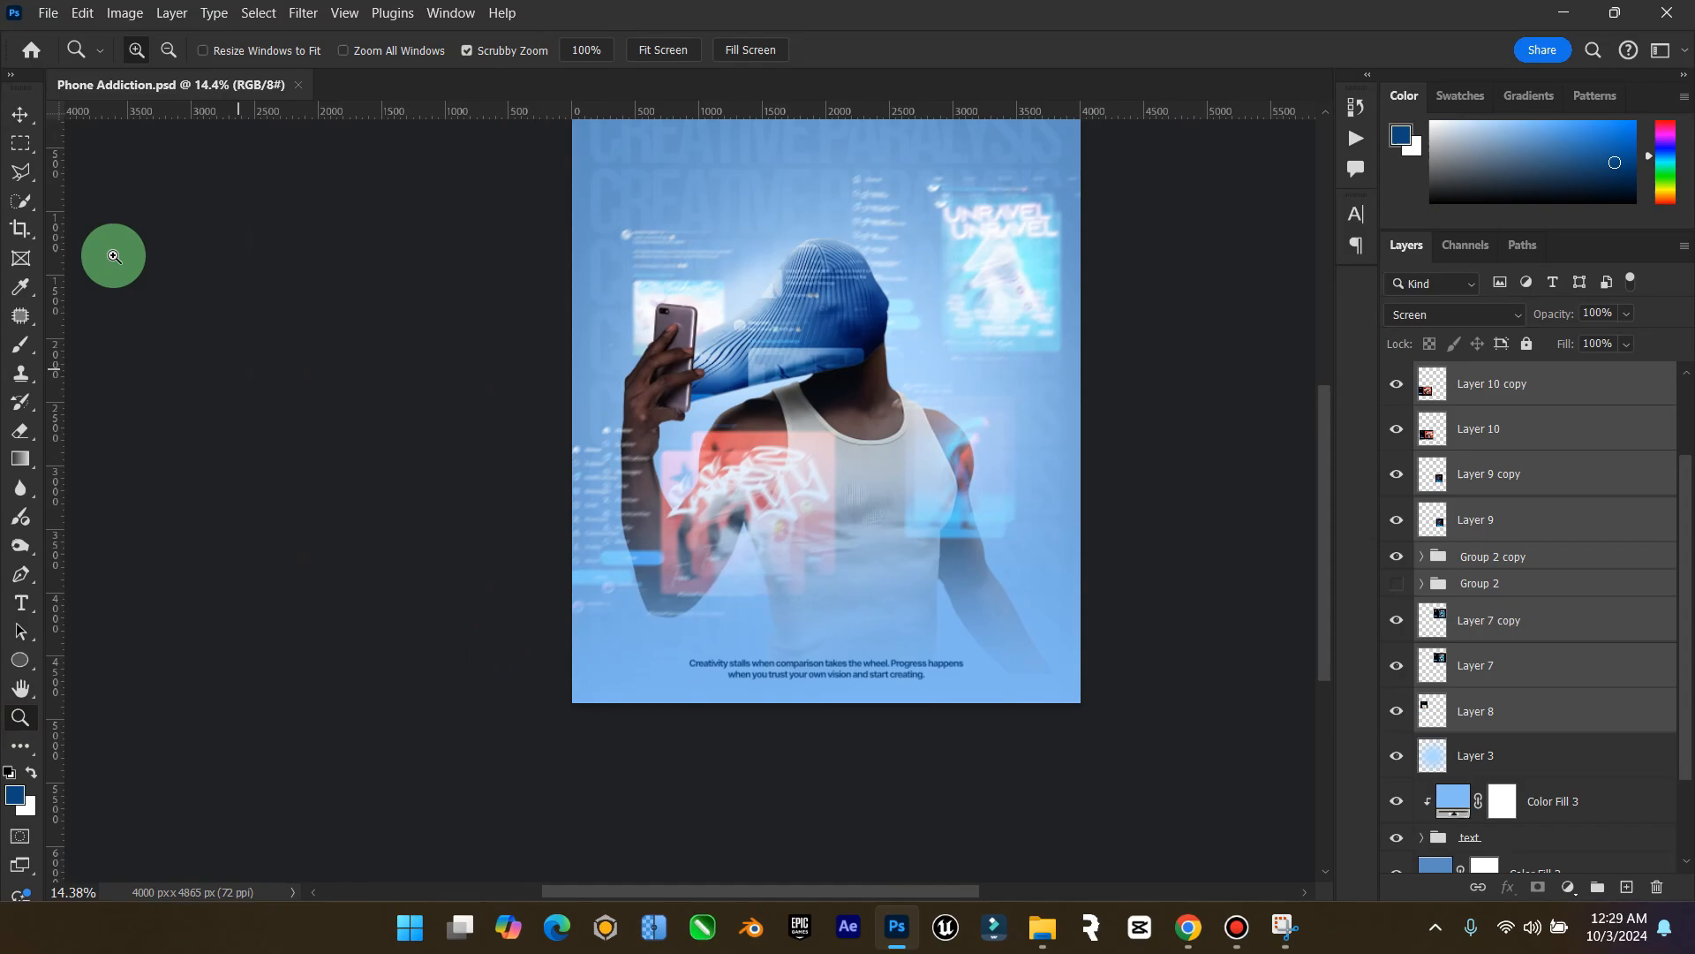
click(20, 114)
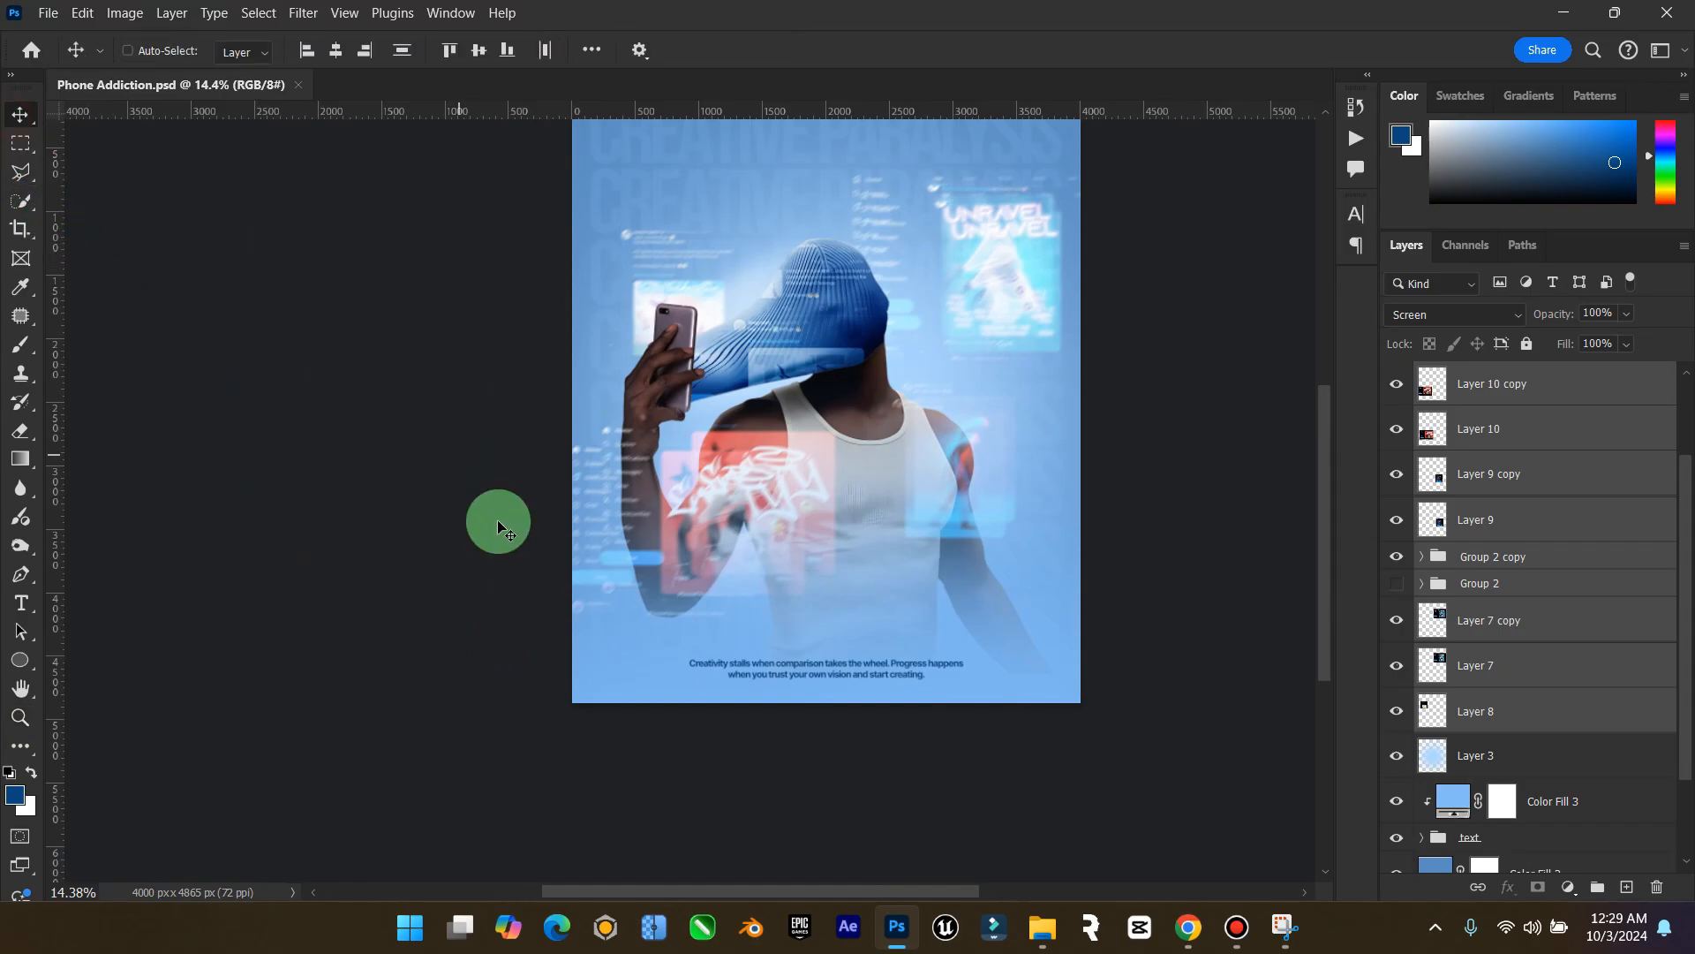
double_click(26, 693)
click(21, 717)
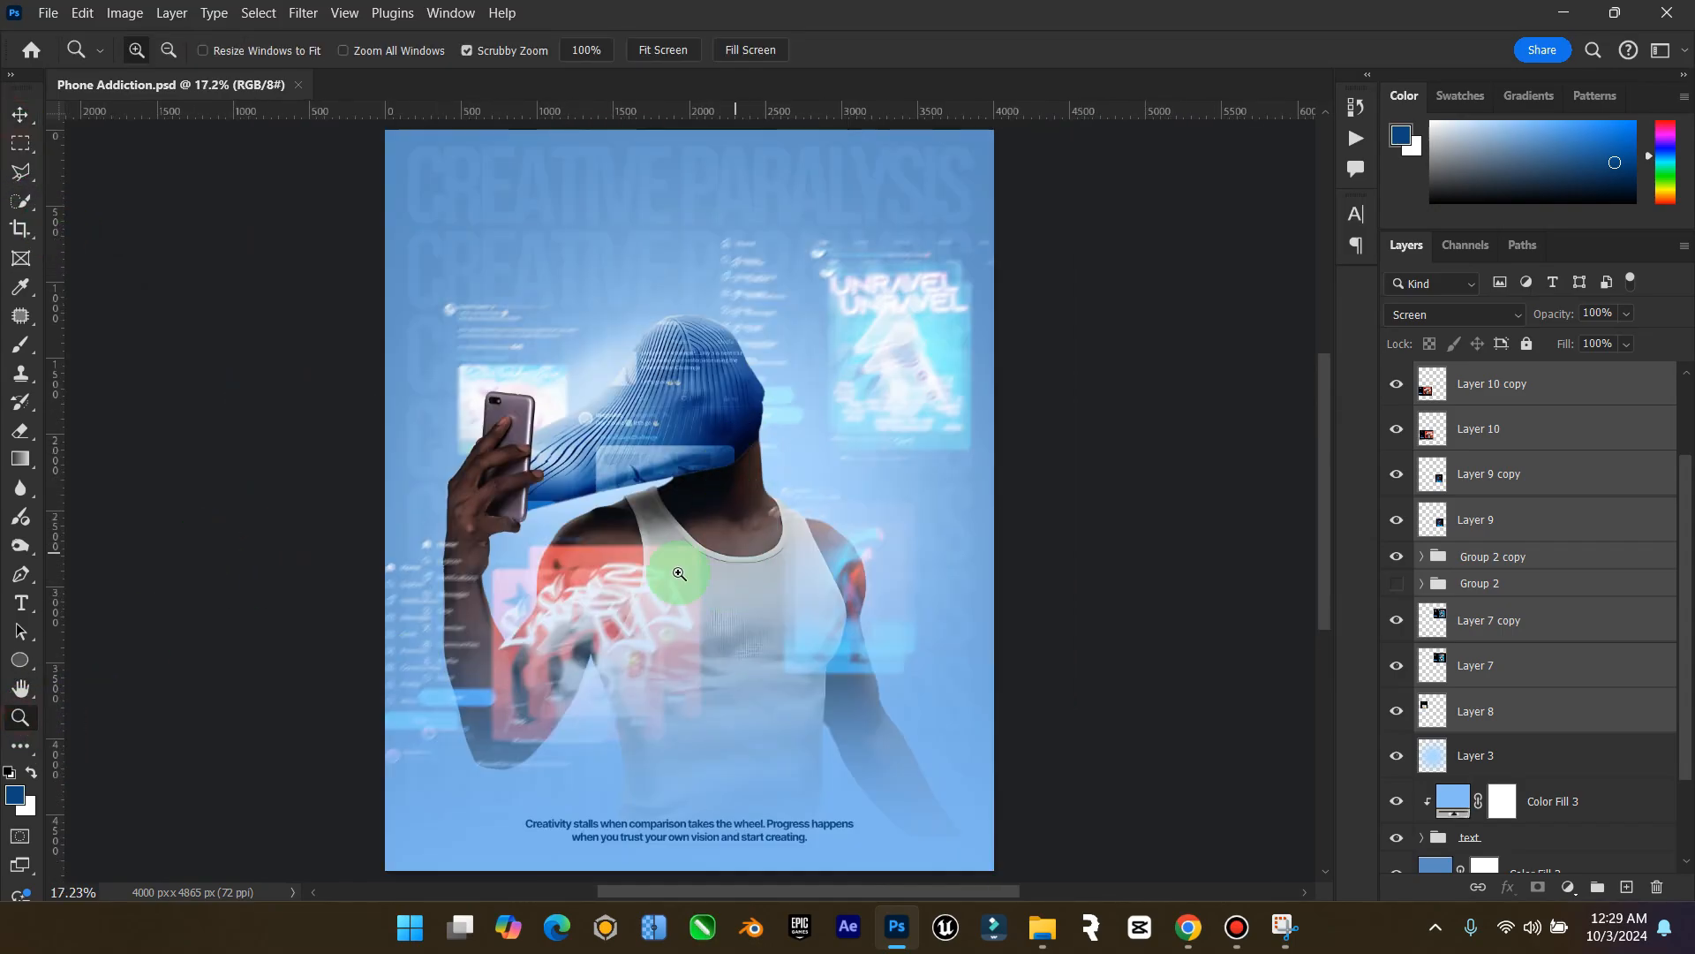
click(19, 114)
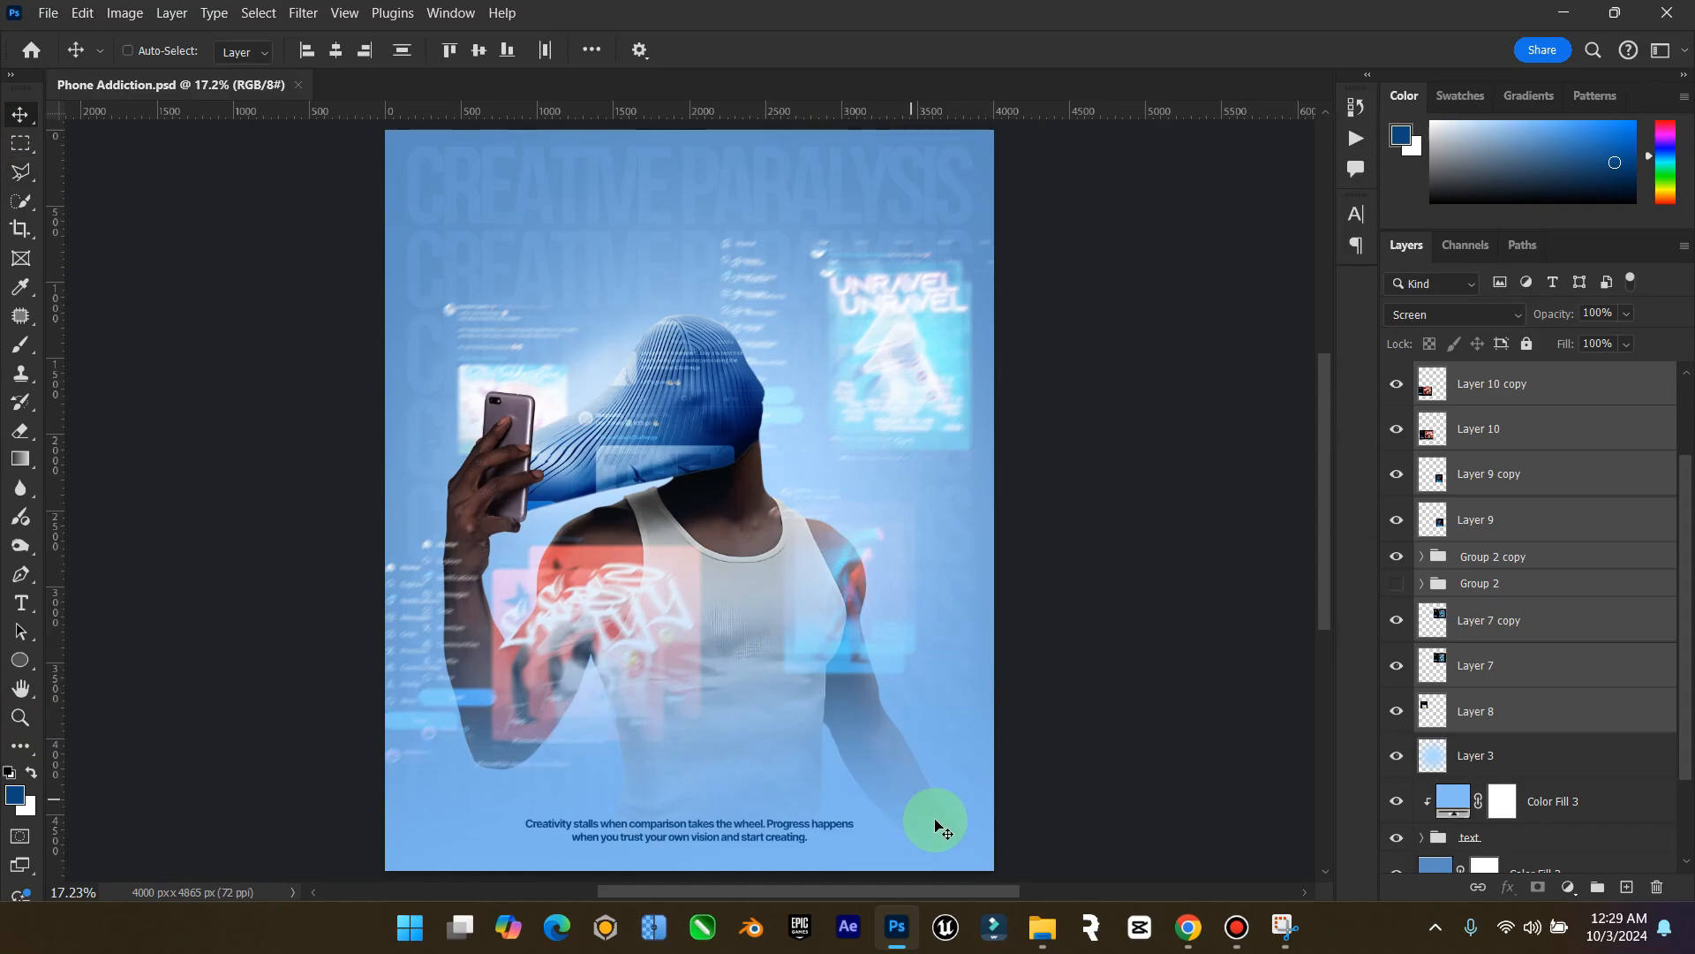
Switch to File Explorer and open the My Brand folder inside Elzenitho Hub on the Desktop
click(1035, 933)
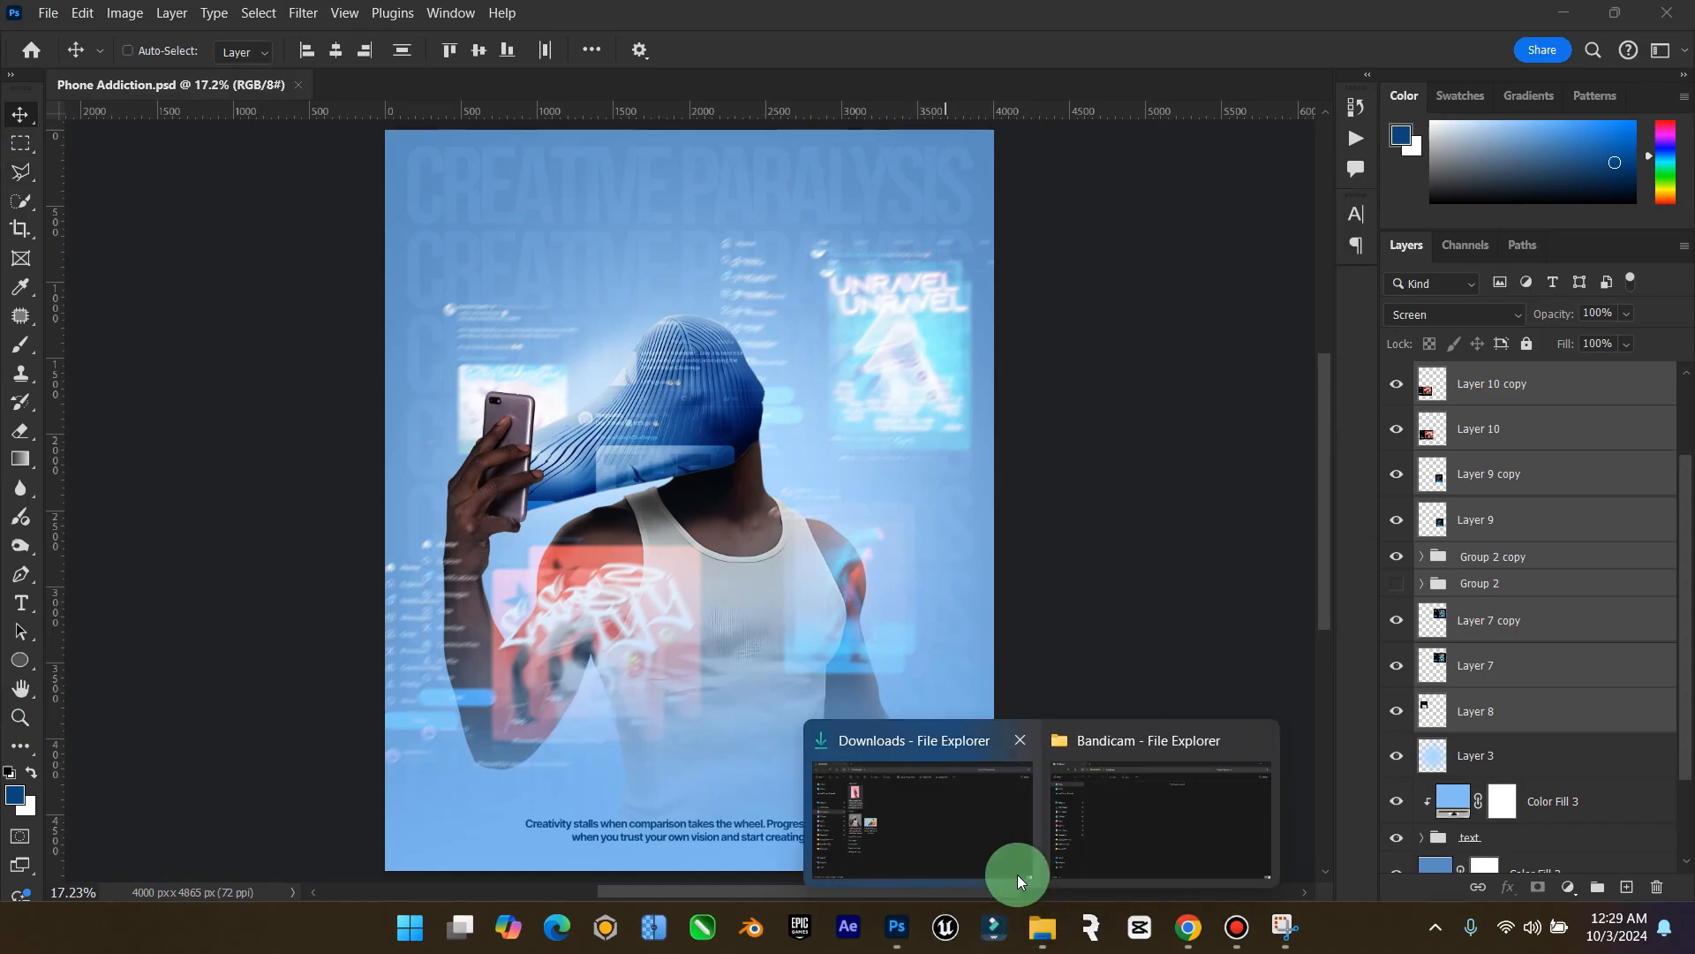
click(1102, 806)
click(84, 320)
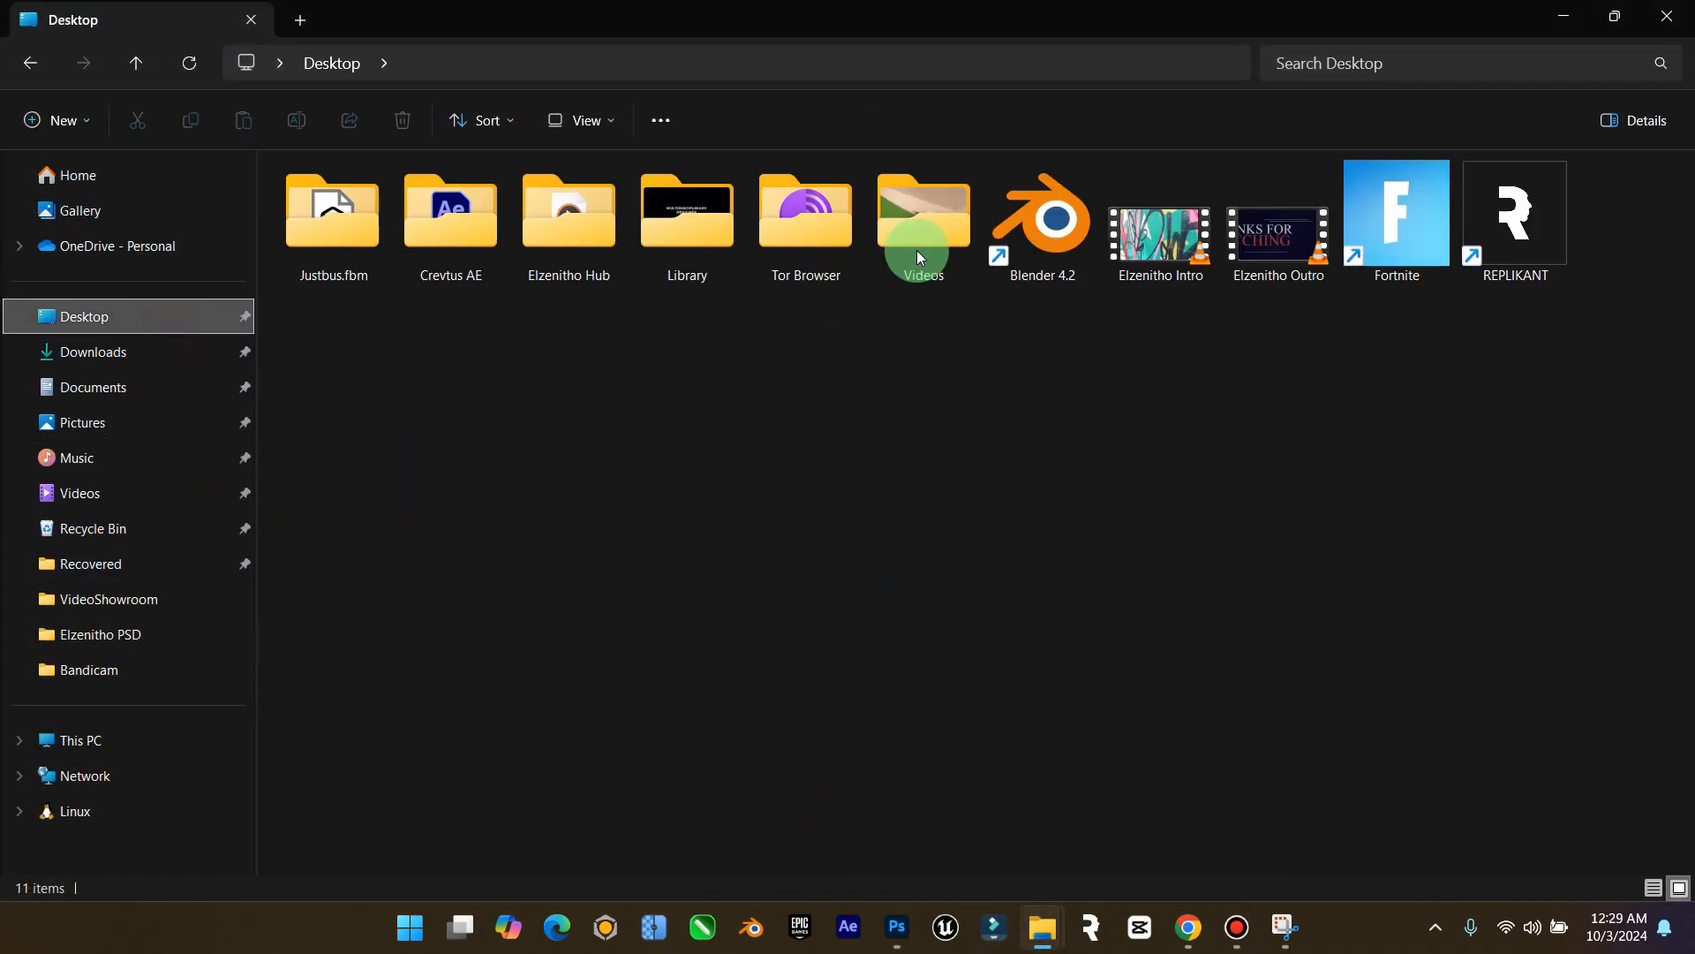
click(612, 256)
double_click(612, 256)
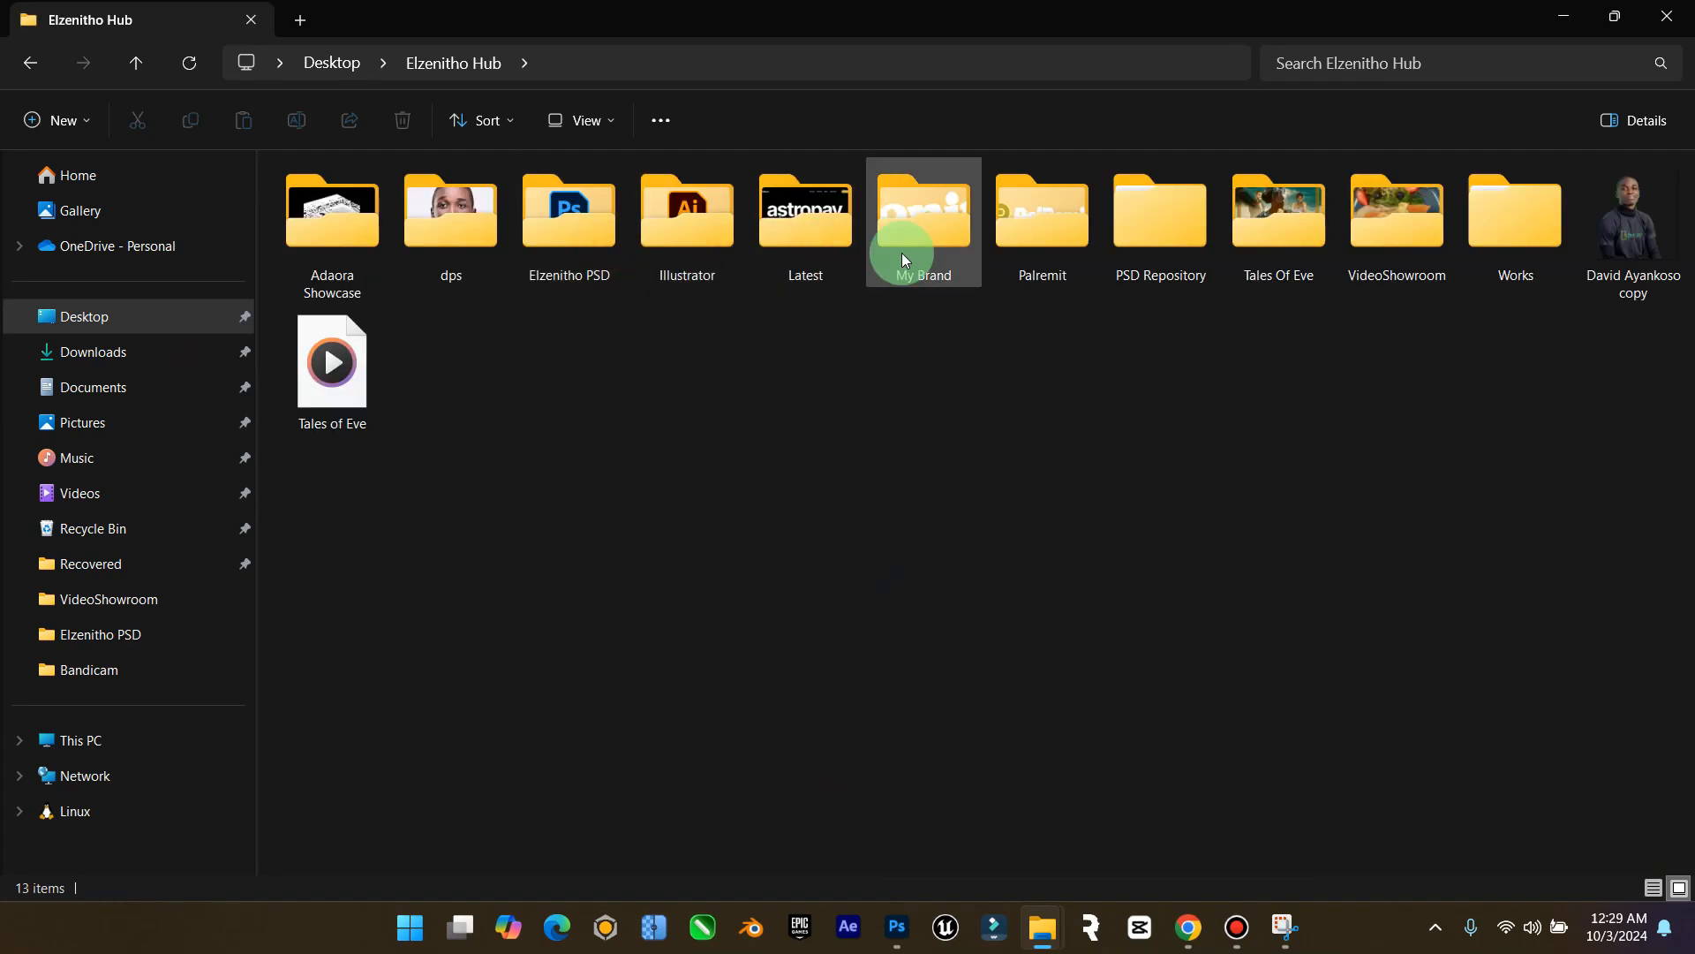
double_click(994, 243)
click(490, 62)
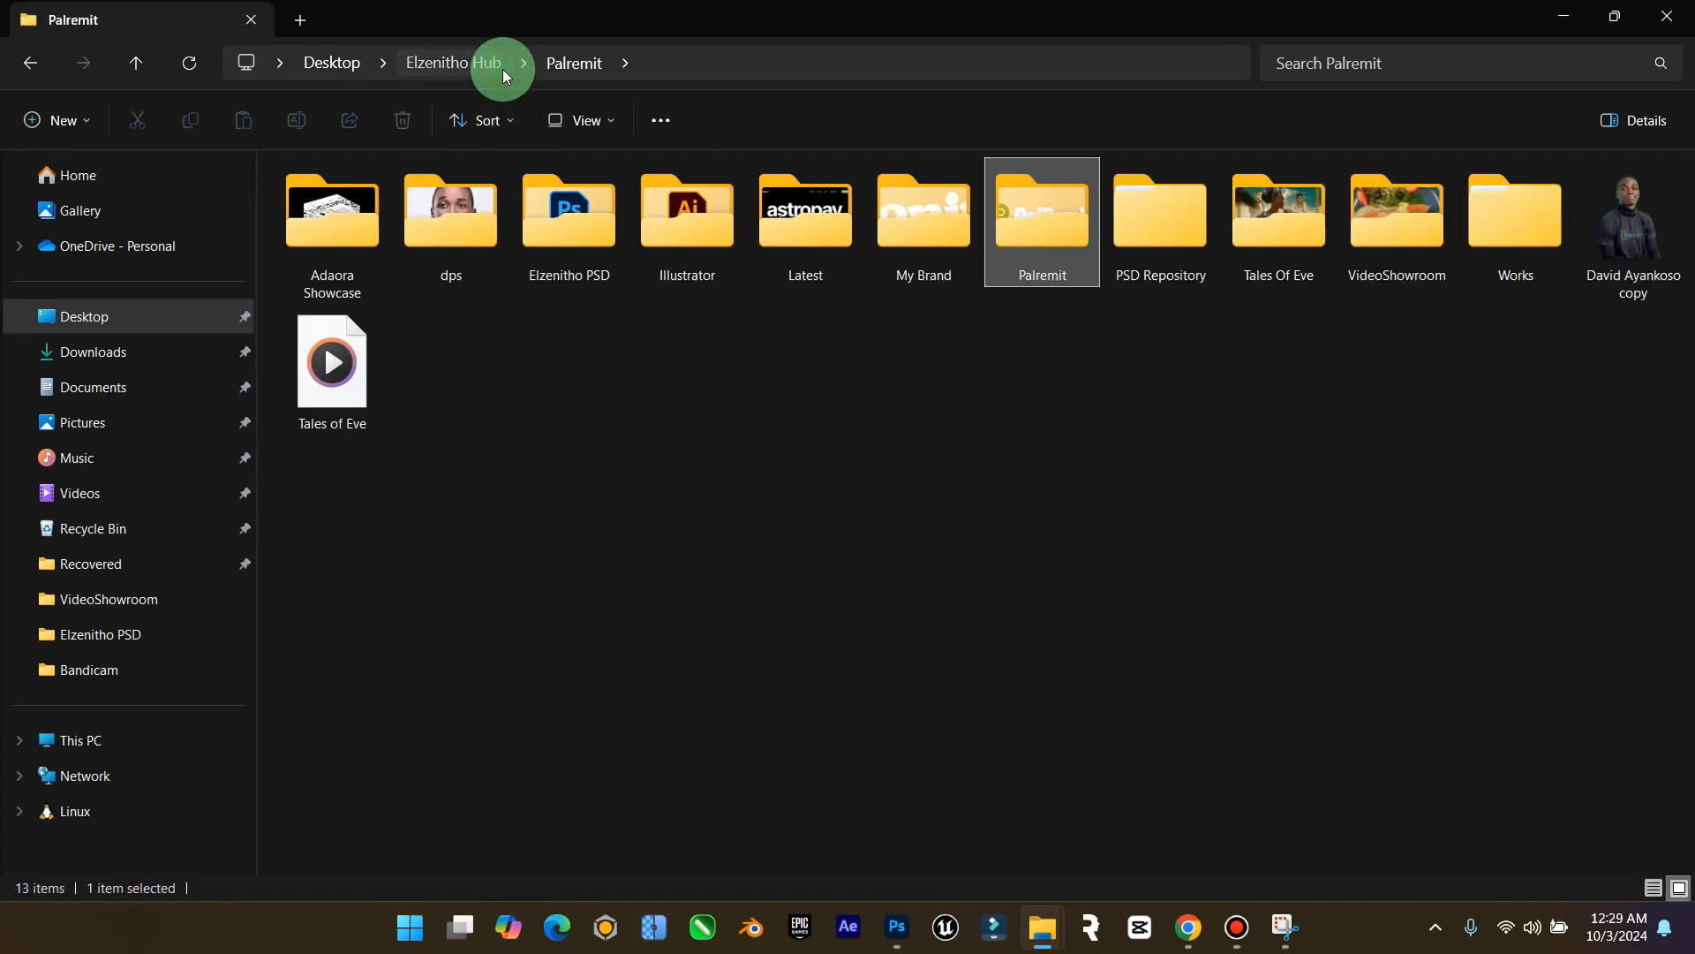
double_click(909, 251)
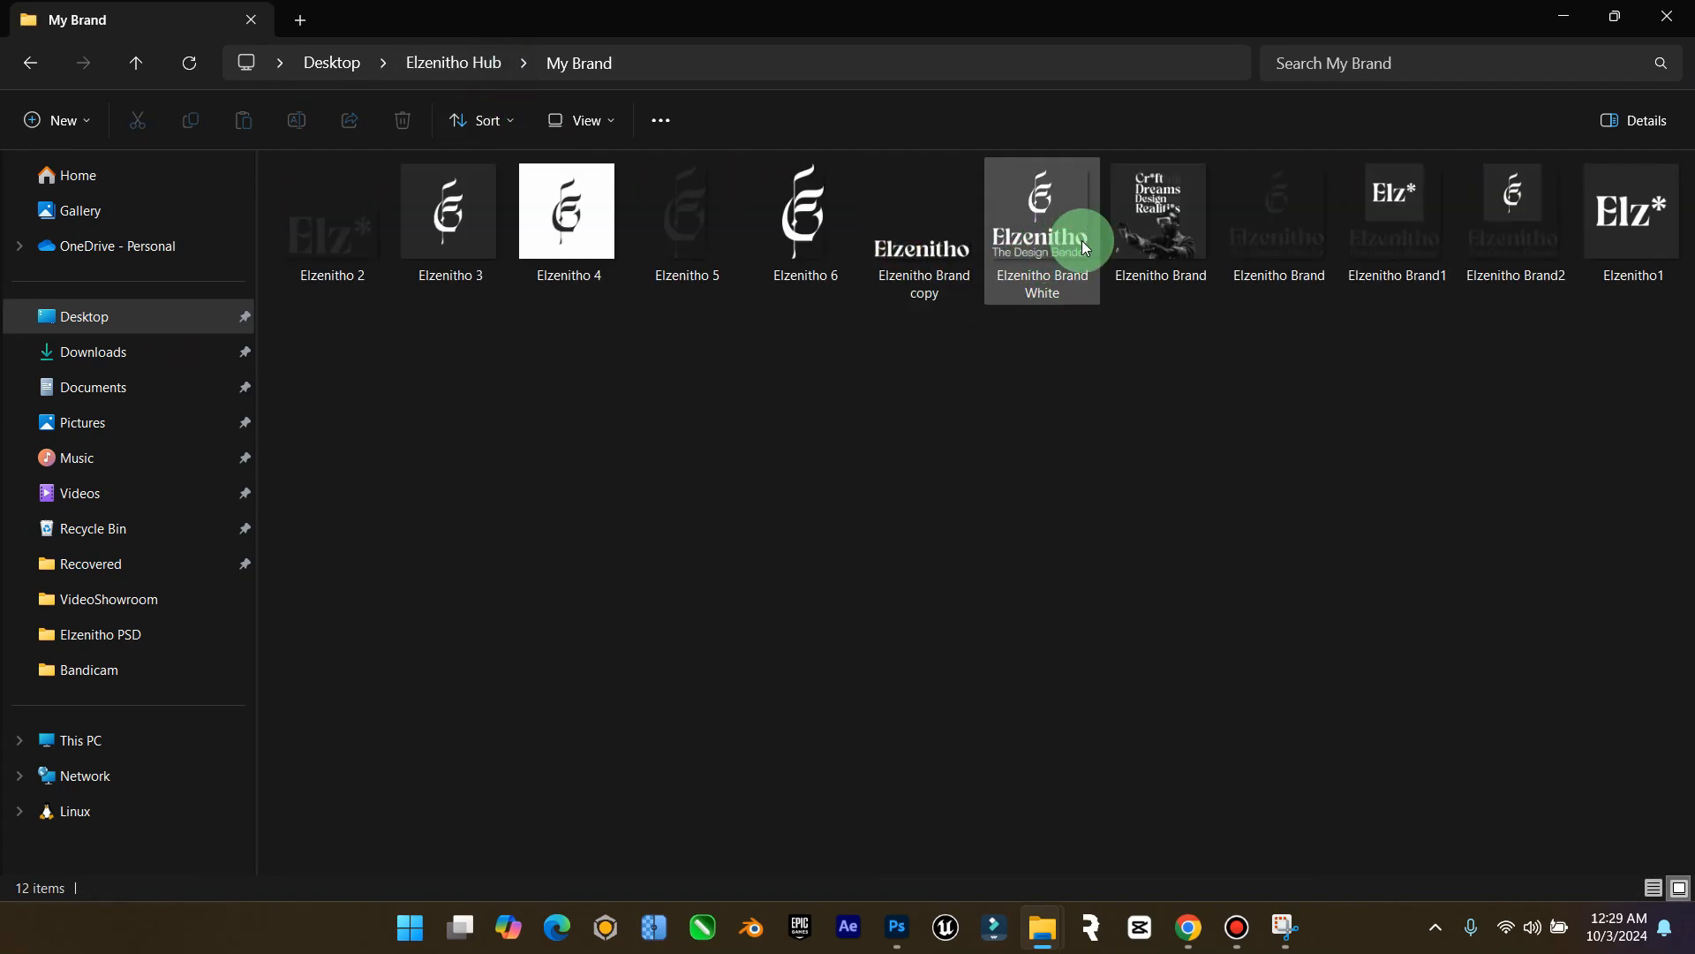
Place the dark Elzenitho Brand logo from the folder on the man's shirt and rasterize its layer
drag(1276, 232, 800, 596)
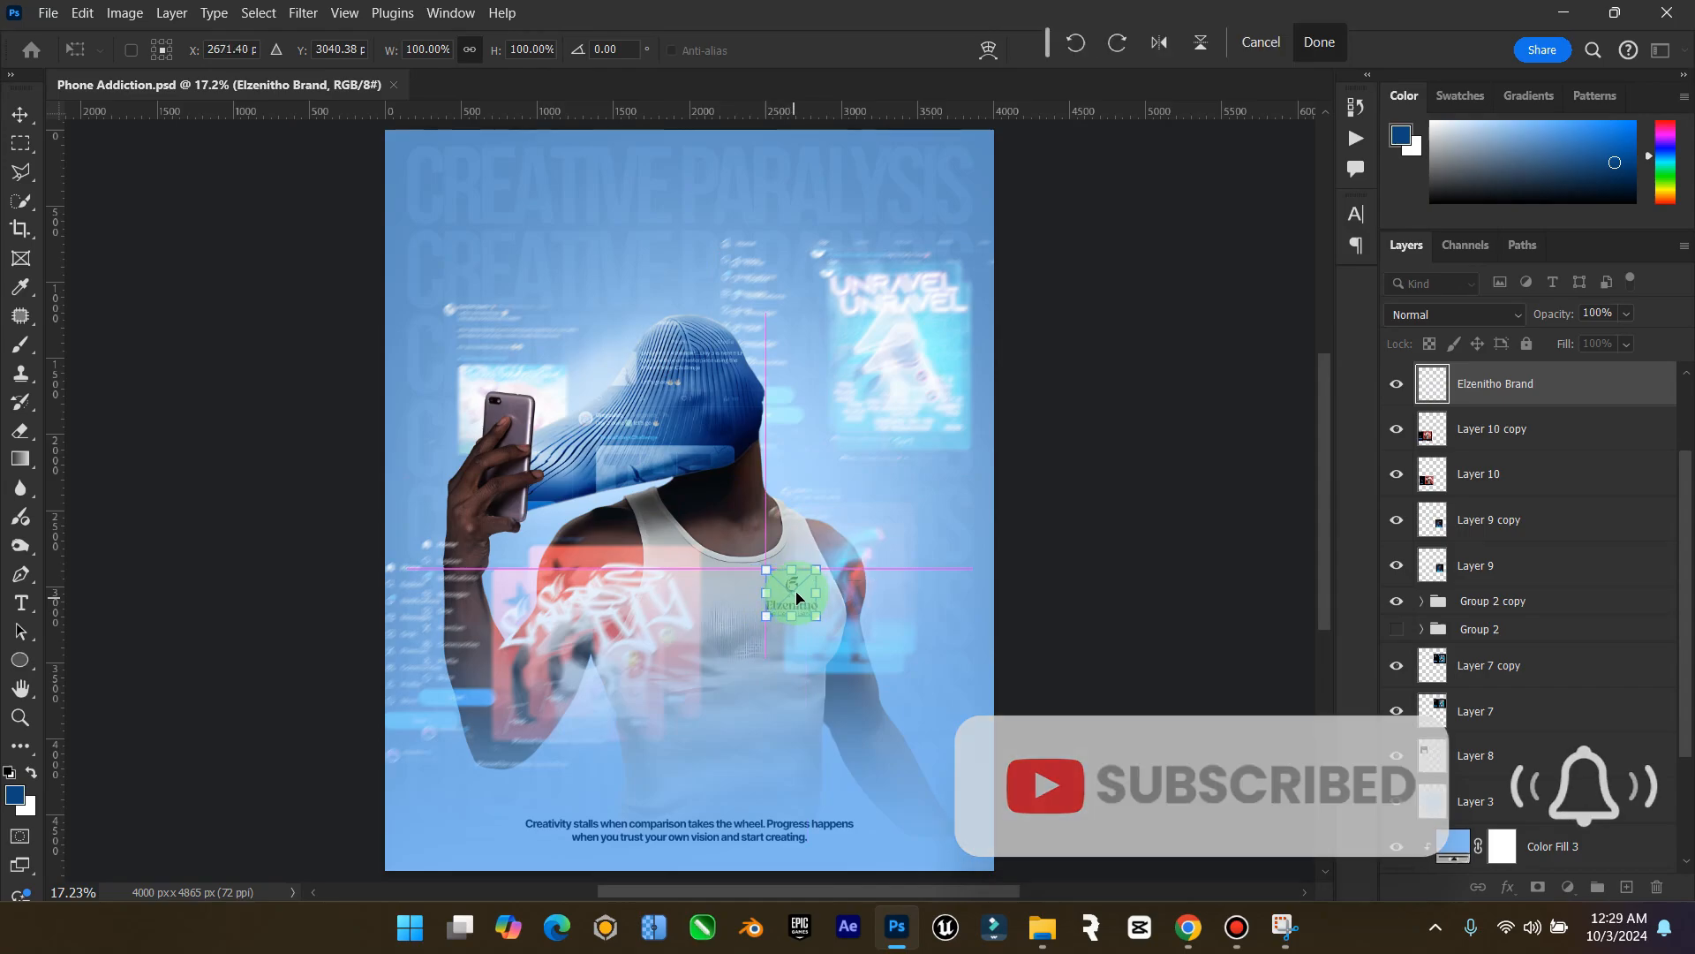
click(1301, 46)
right_click(1536, 382)
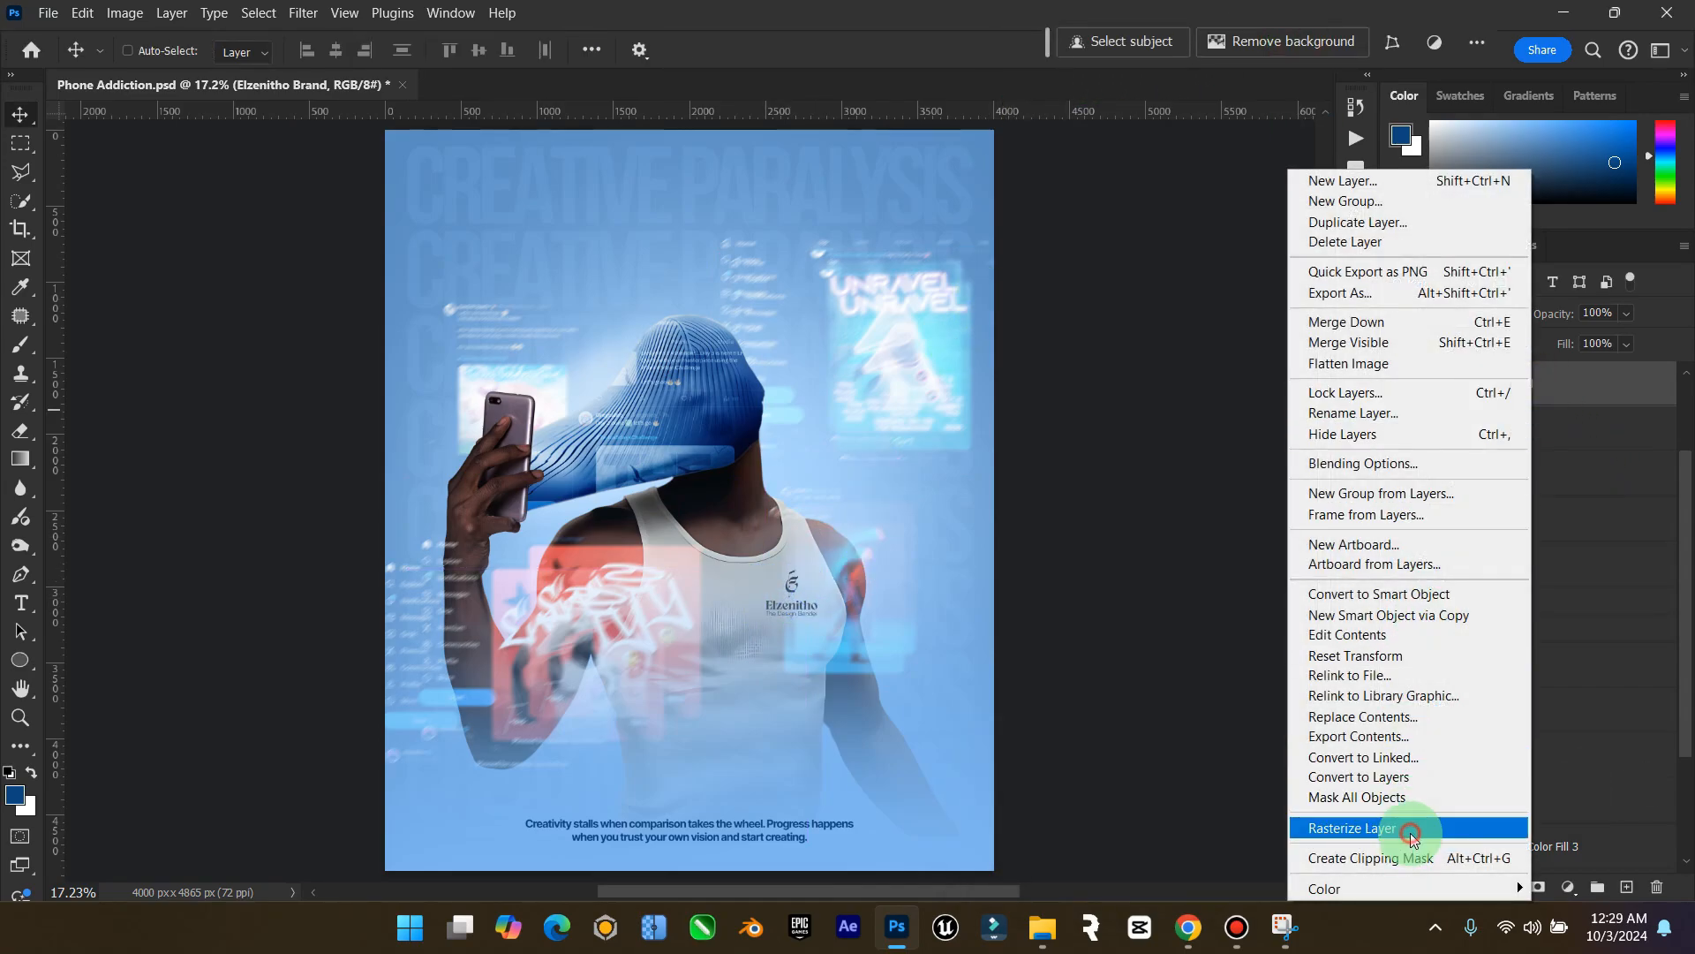
click(1411, 835)
Move the Elzenitho Brand layer directly below Layer 9 and set its blend mode to Multiply
drag(1552, 382, 1557, 585)
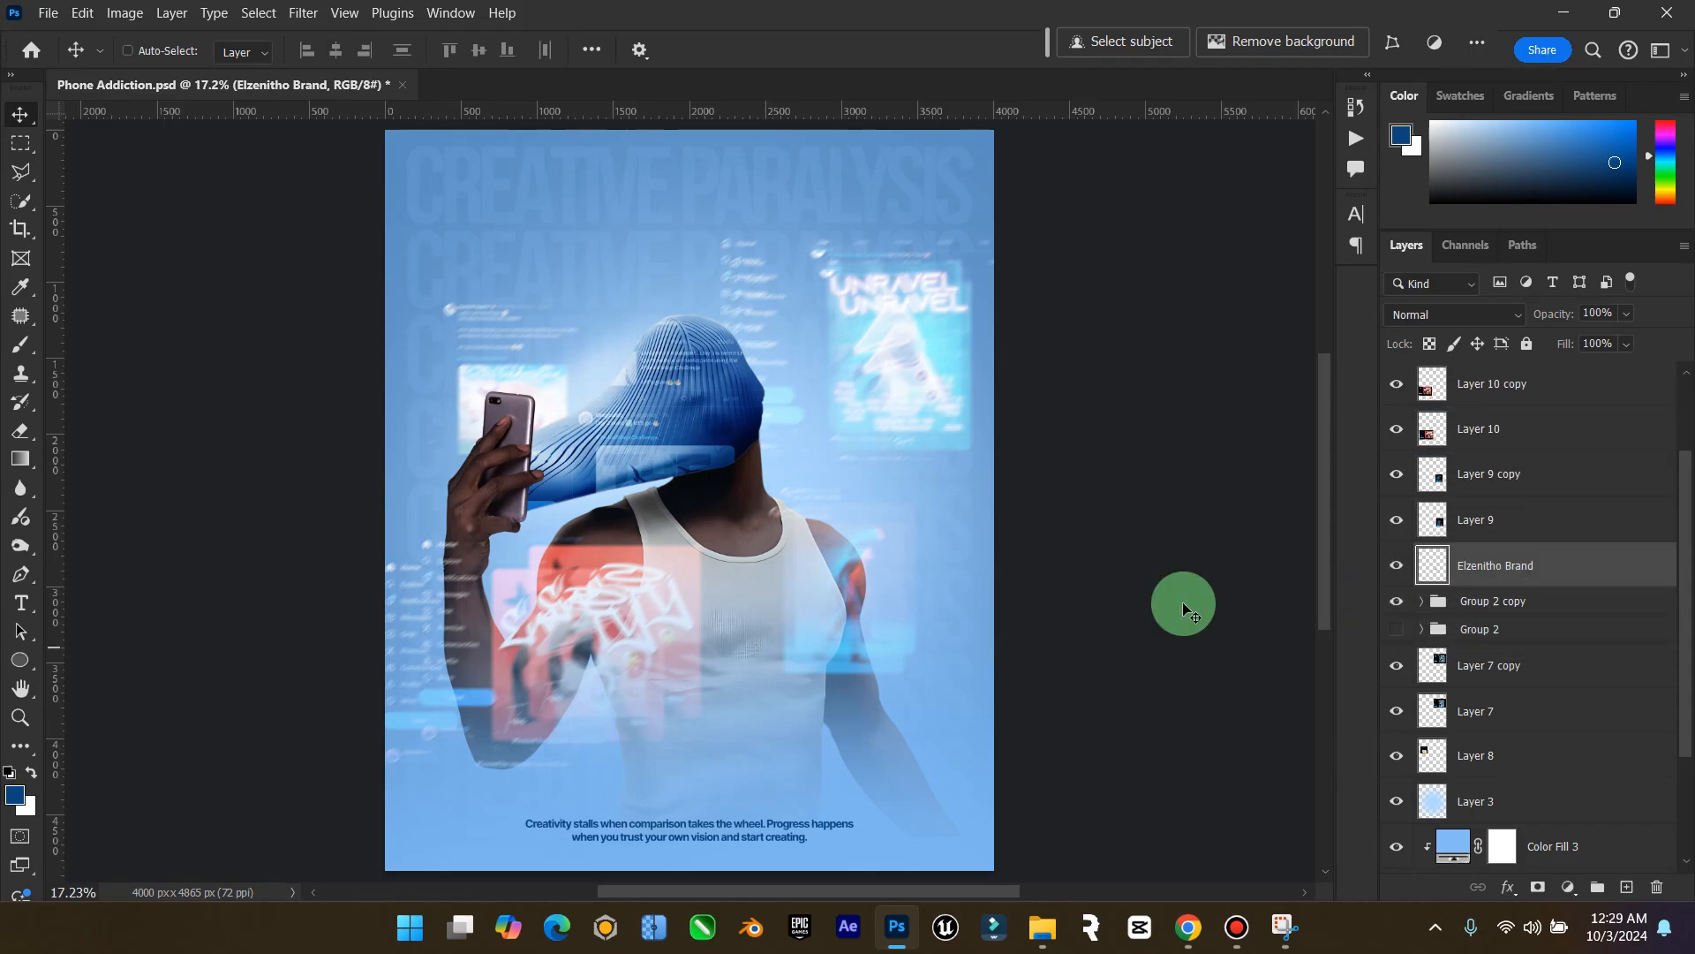
drag(798, 608, 809, 618)
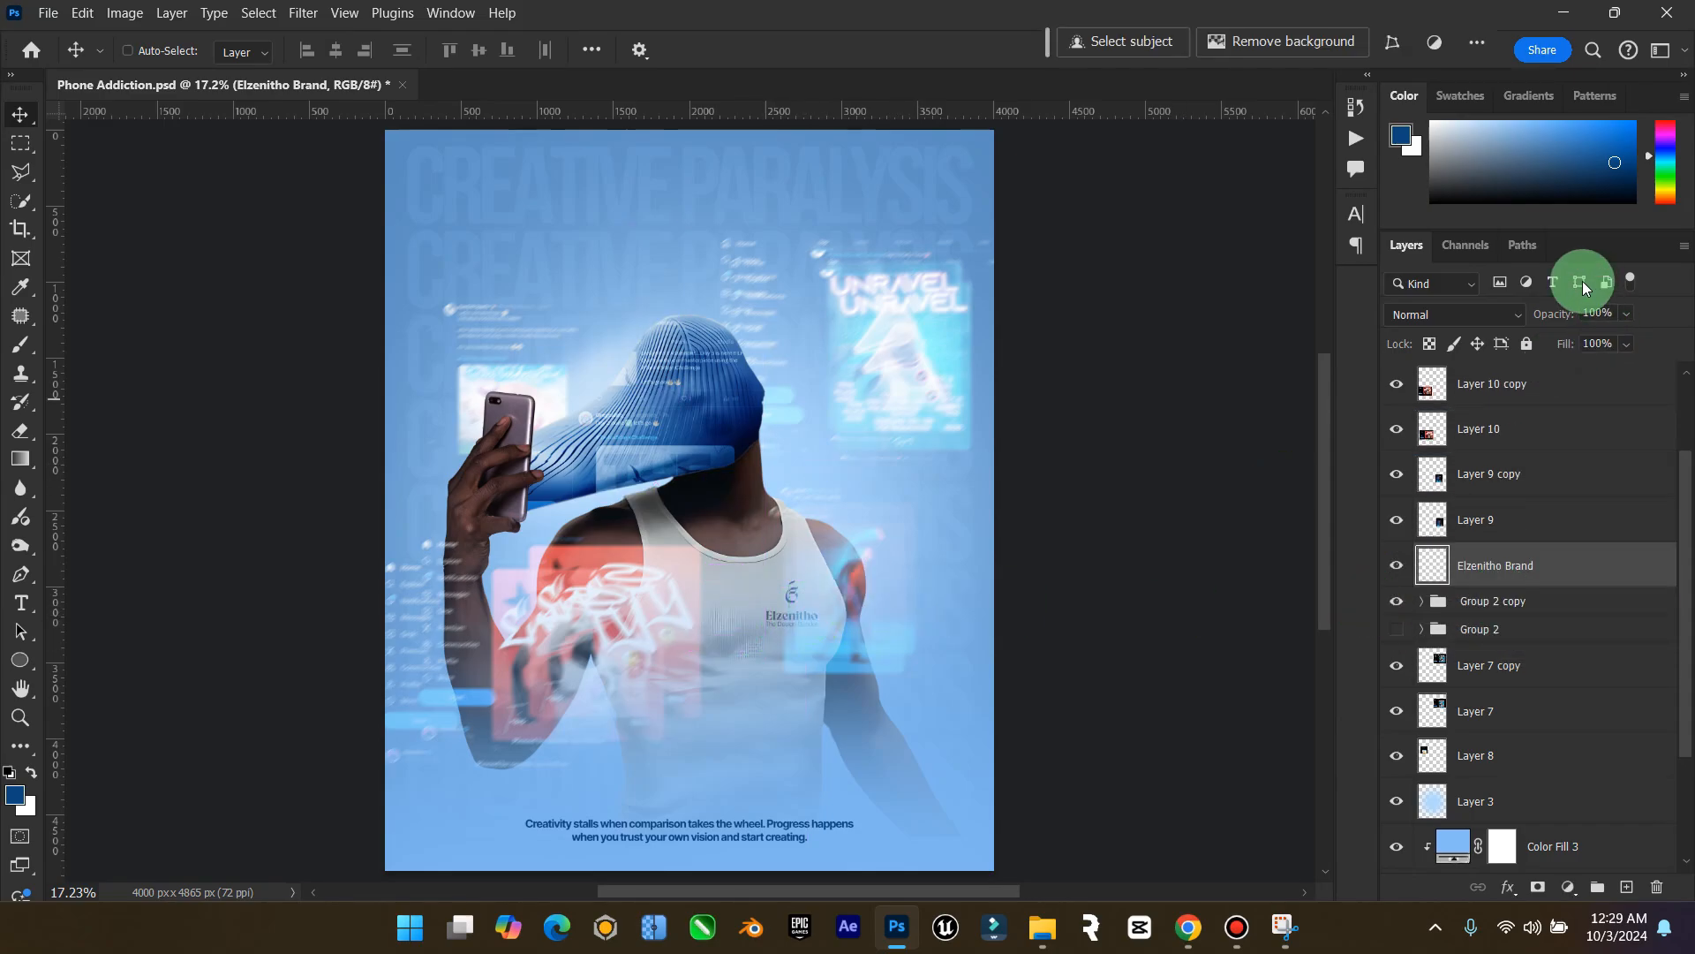
click(1516, 314)
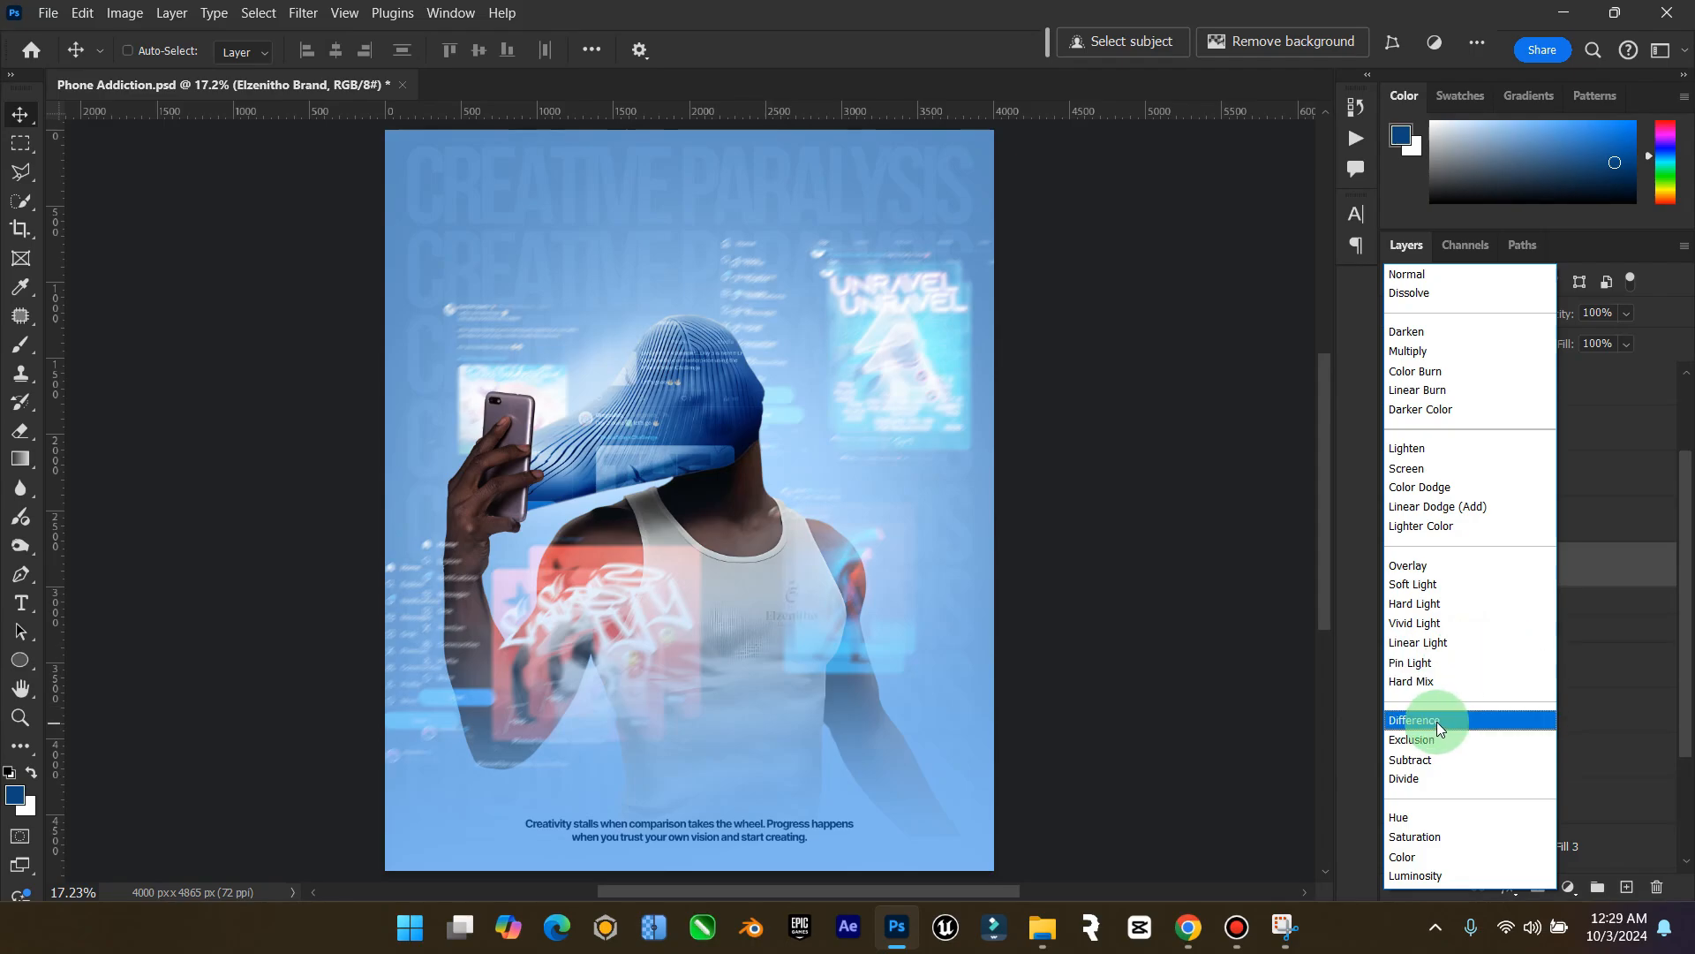
click(1407, 351)
Centre the logo under the man's neck, overlapping the shirt's neckline, and enlarge it to about twice its size
drag(830, 567, 883, 514)
click(19, 717)
click(19, 114)
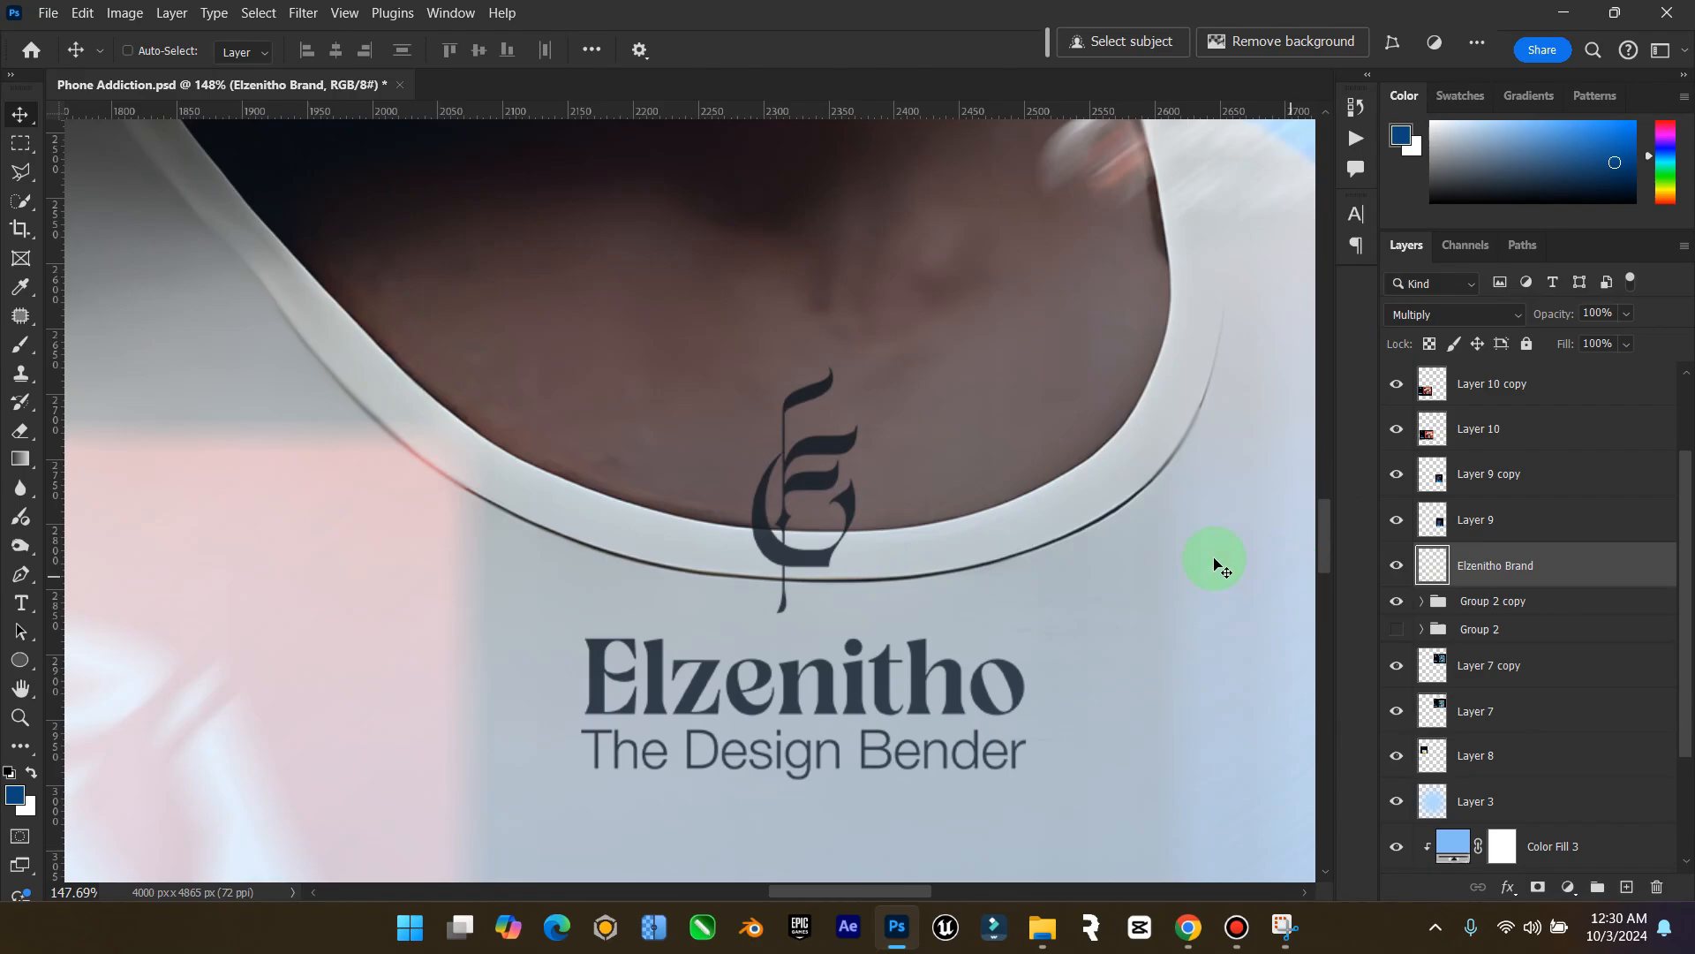
scroll(993, 516, down, 2)
scroll(983, 509, down, 6)
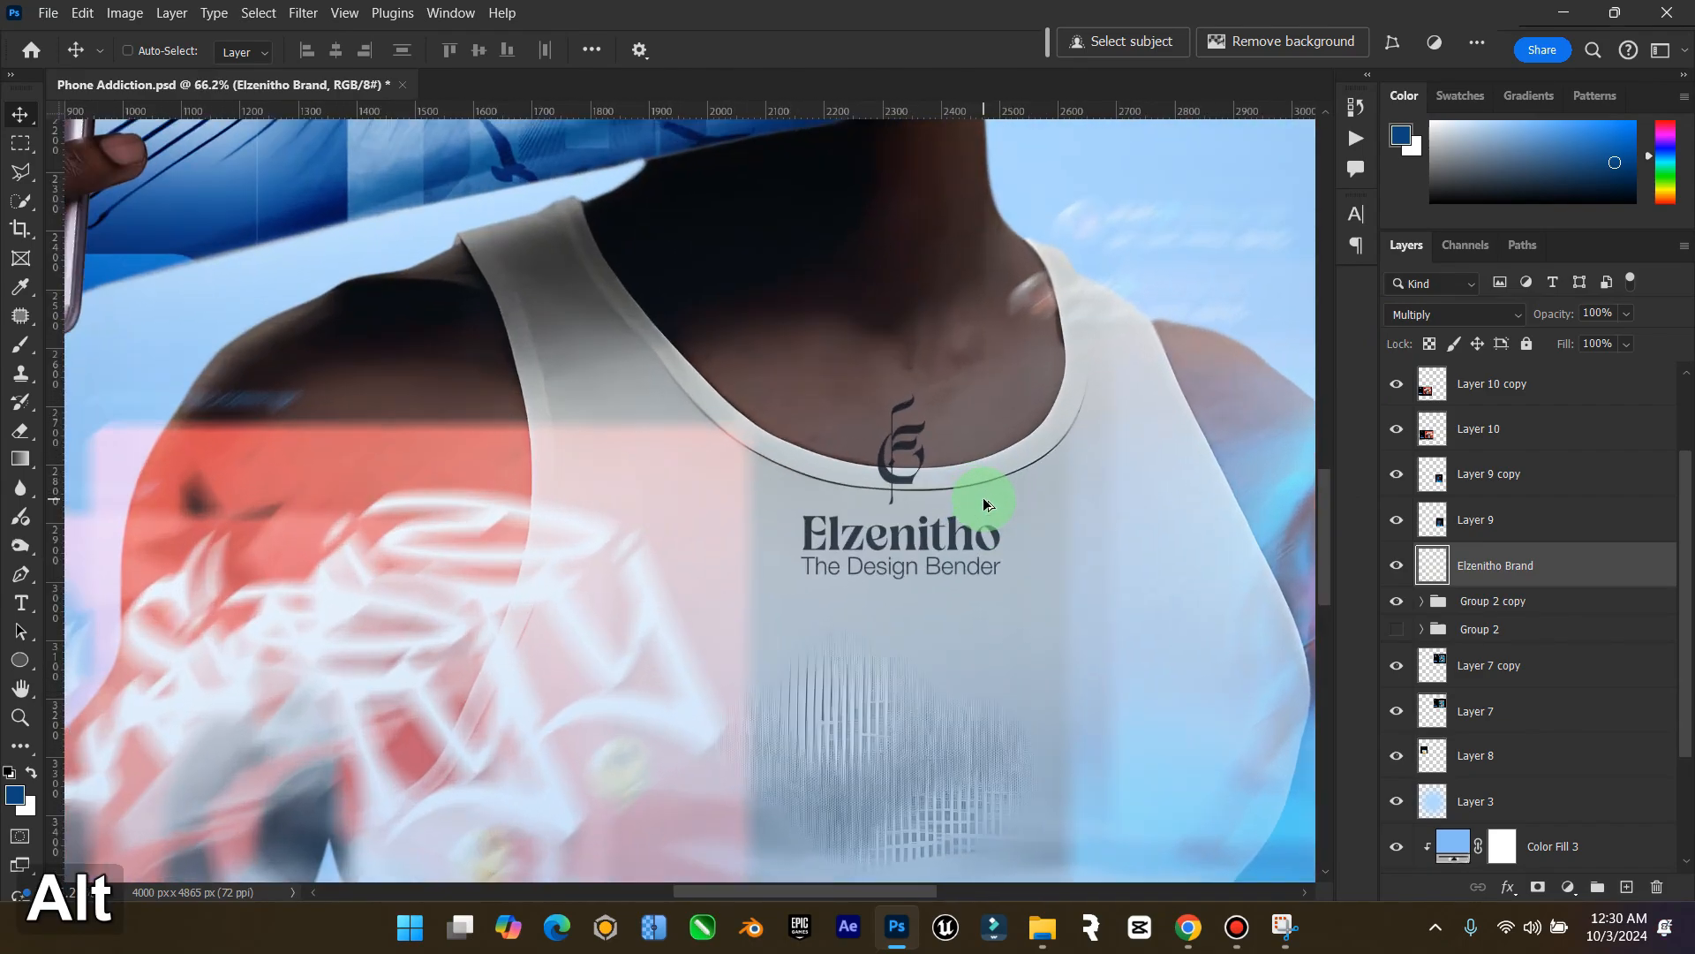
key(ctrl+t)
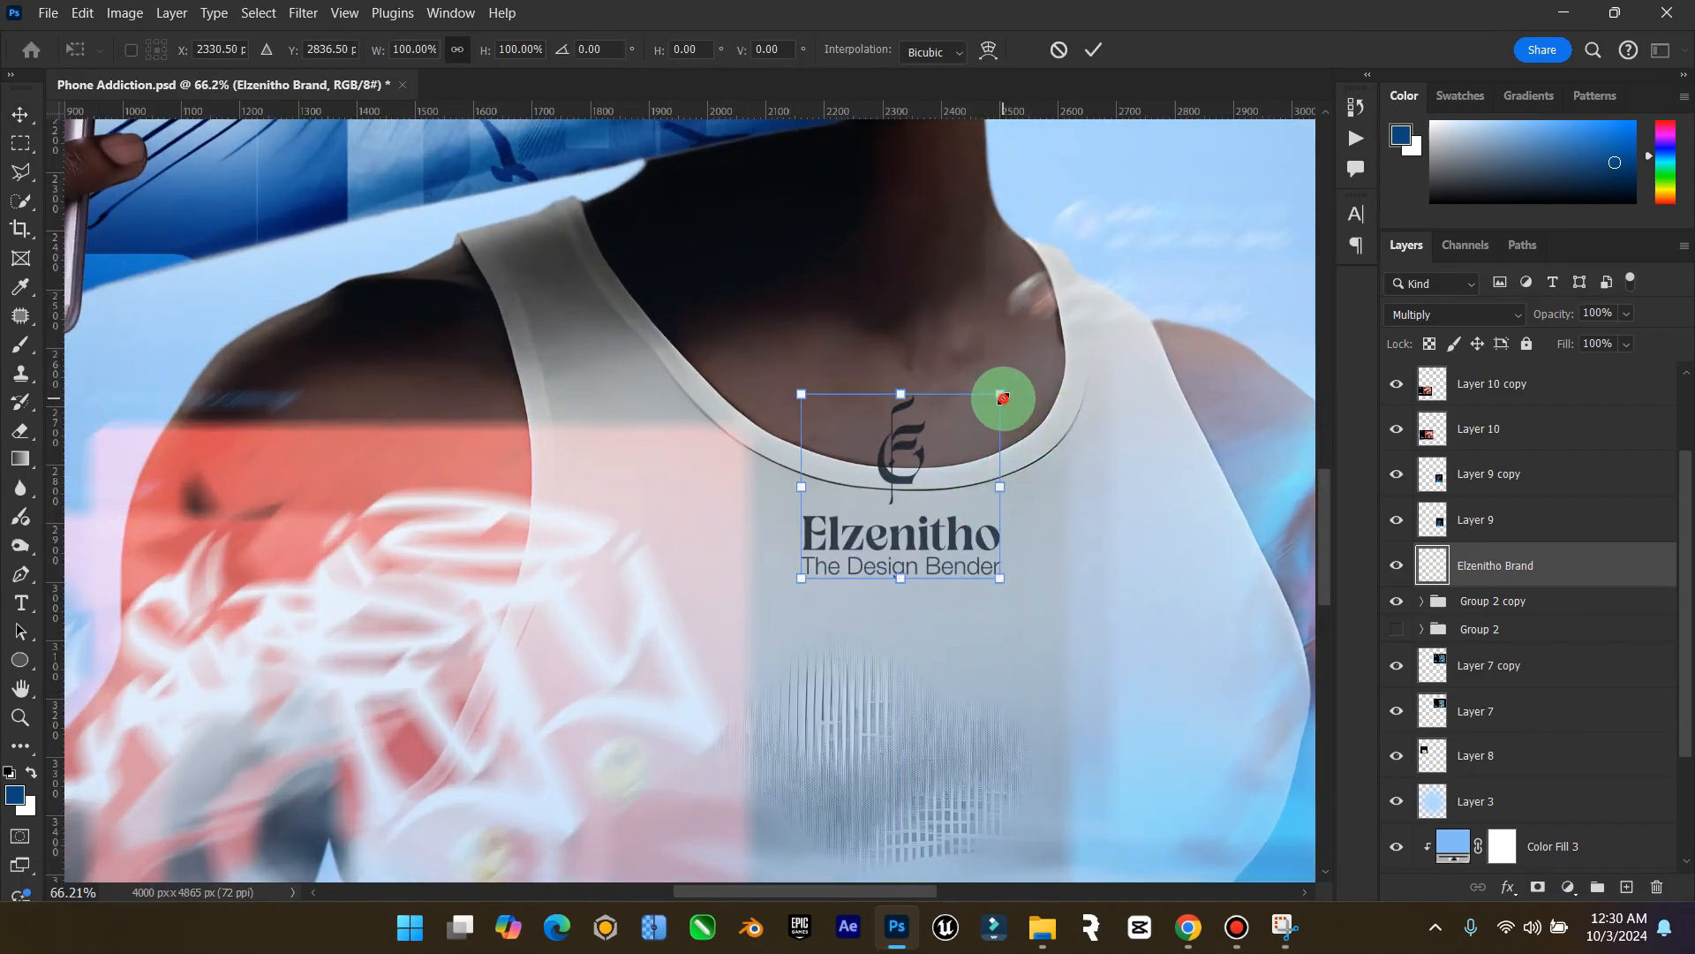
drag(999, 394, 1111, 291)
drag(977, 422, 978, 448)
click(12, 115)
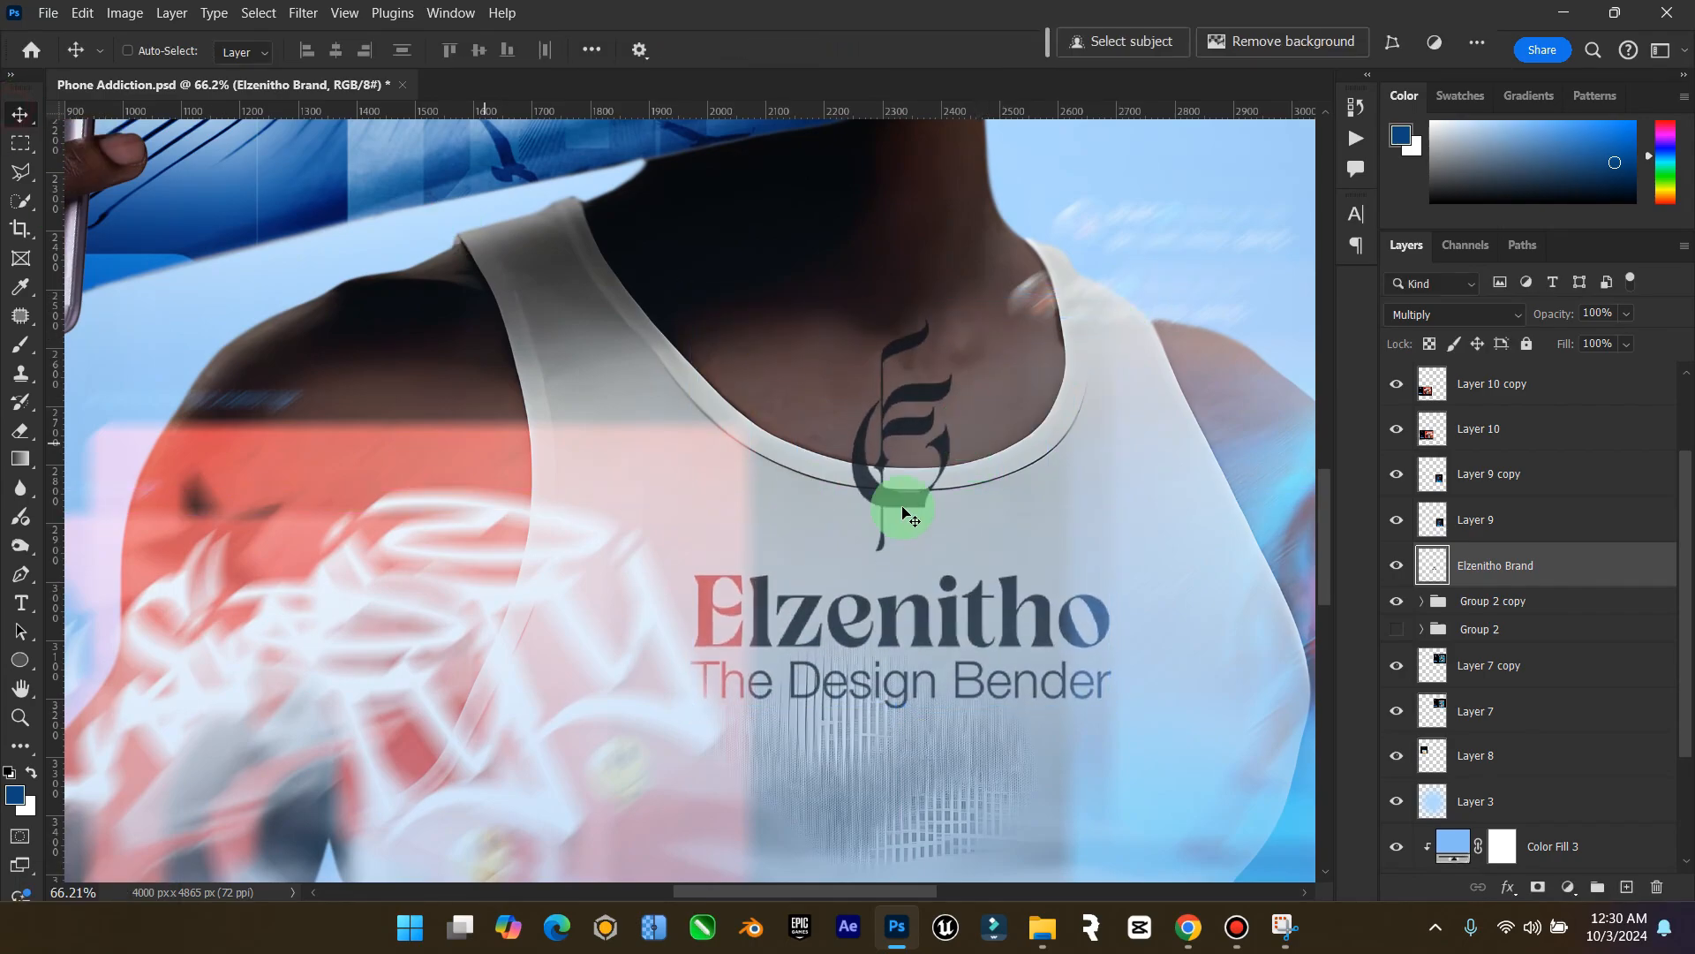
Add a layer mask to the Elzenitho Brand layer and outline the shirt area below the neckline with the Polygonal Lasso
click(1537, 887)
click(20, 171)
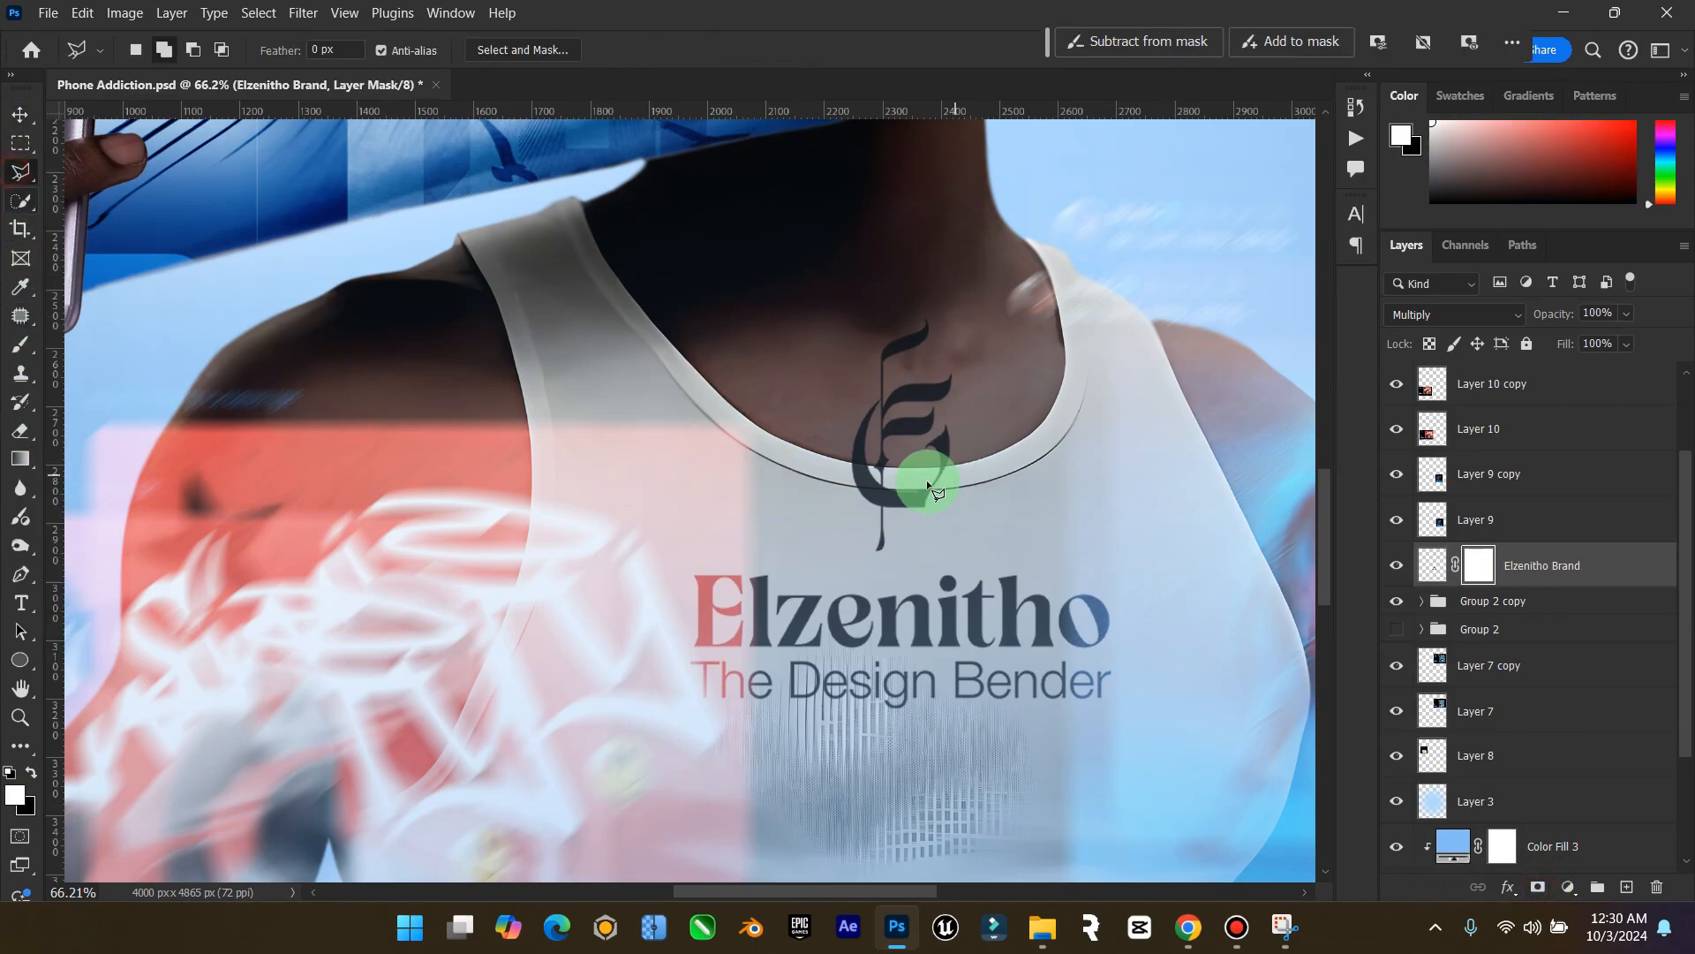
click(794, 446)
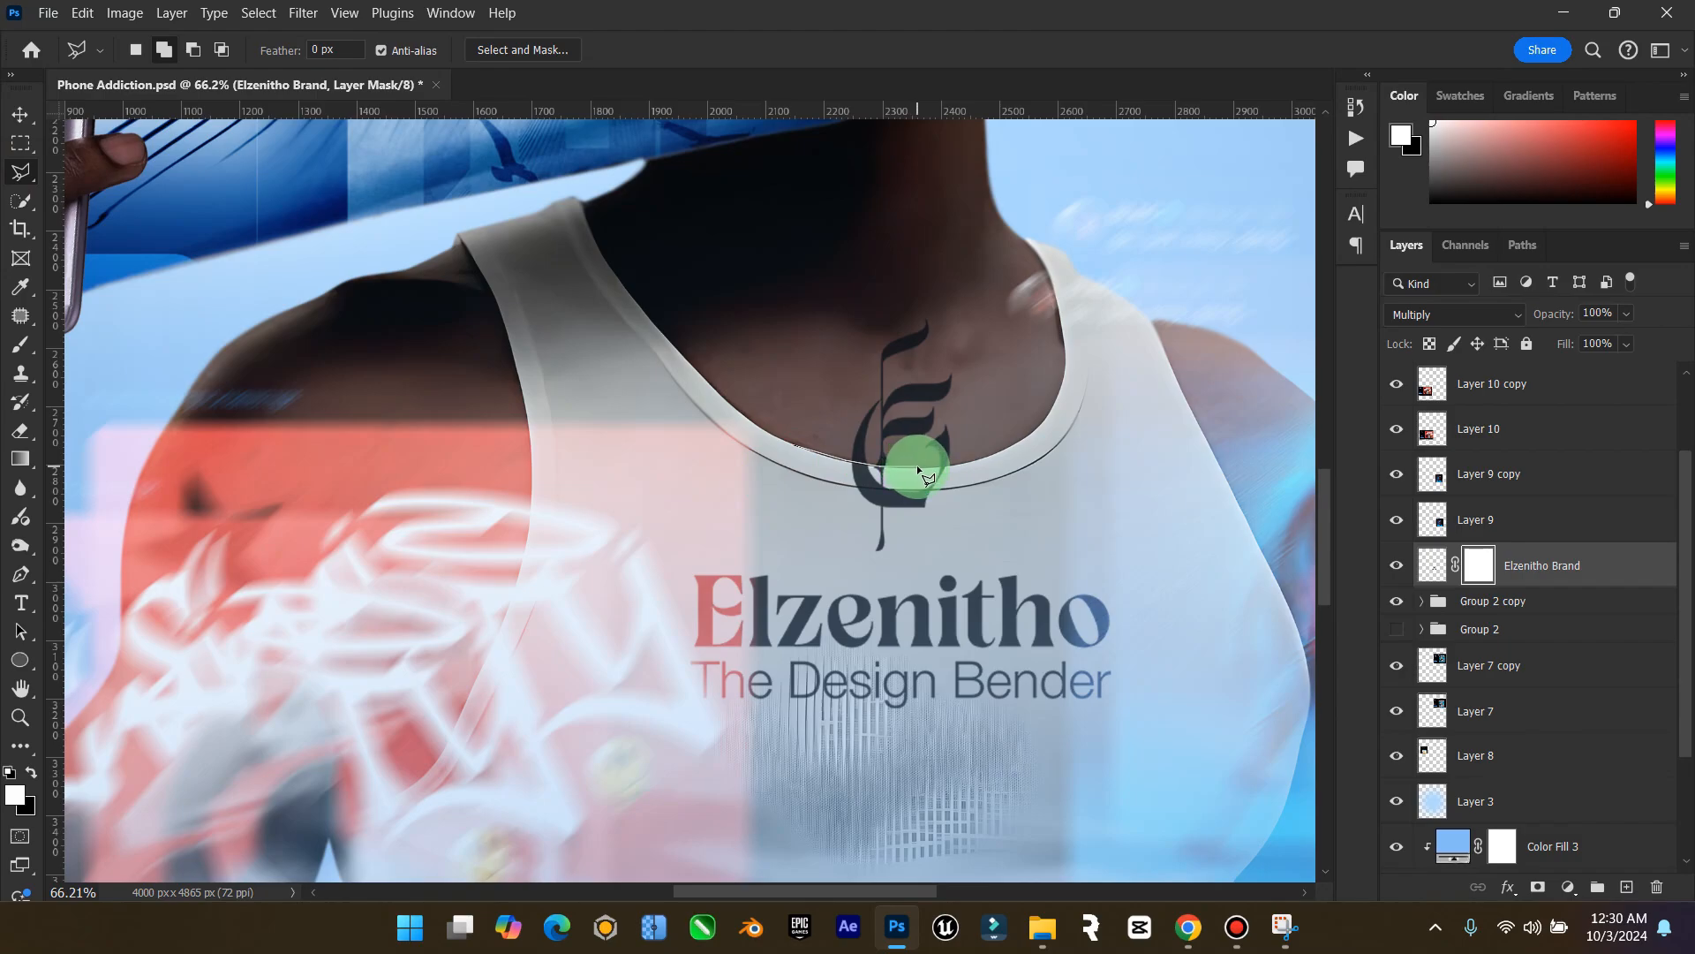
click(973, 460)
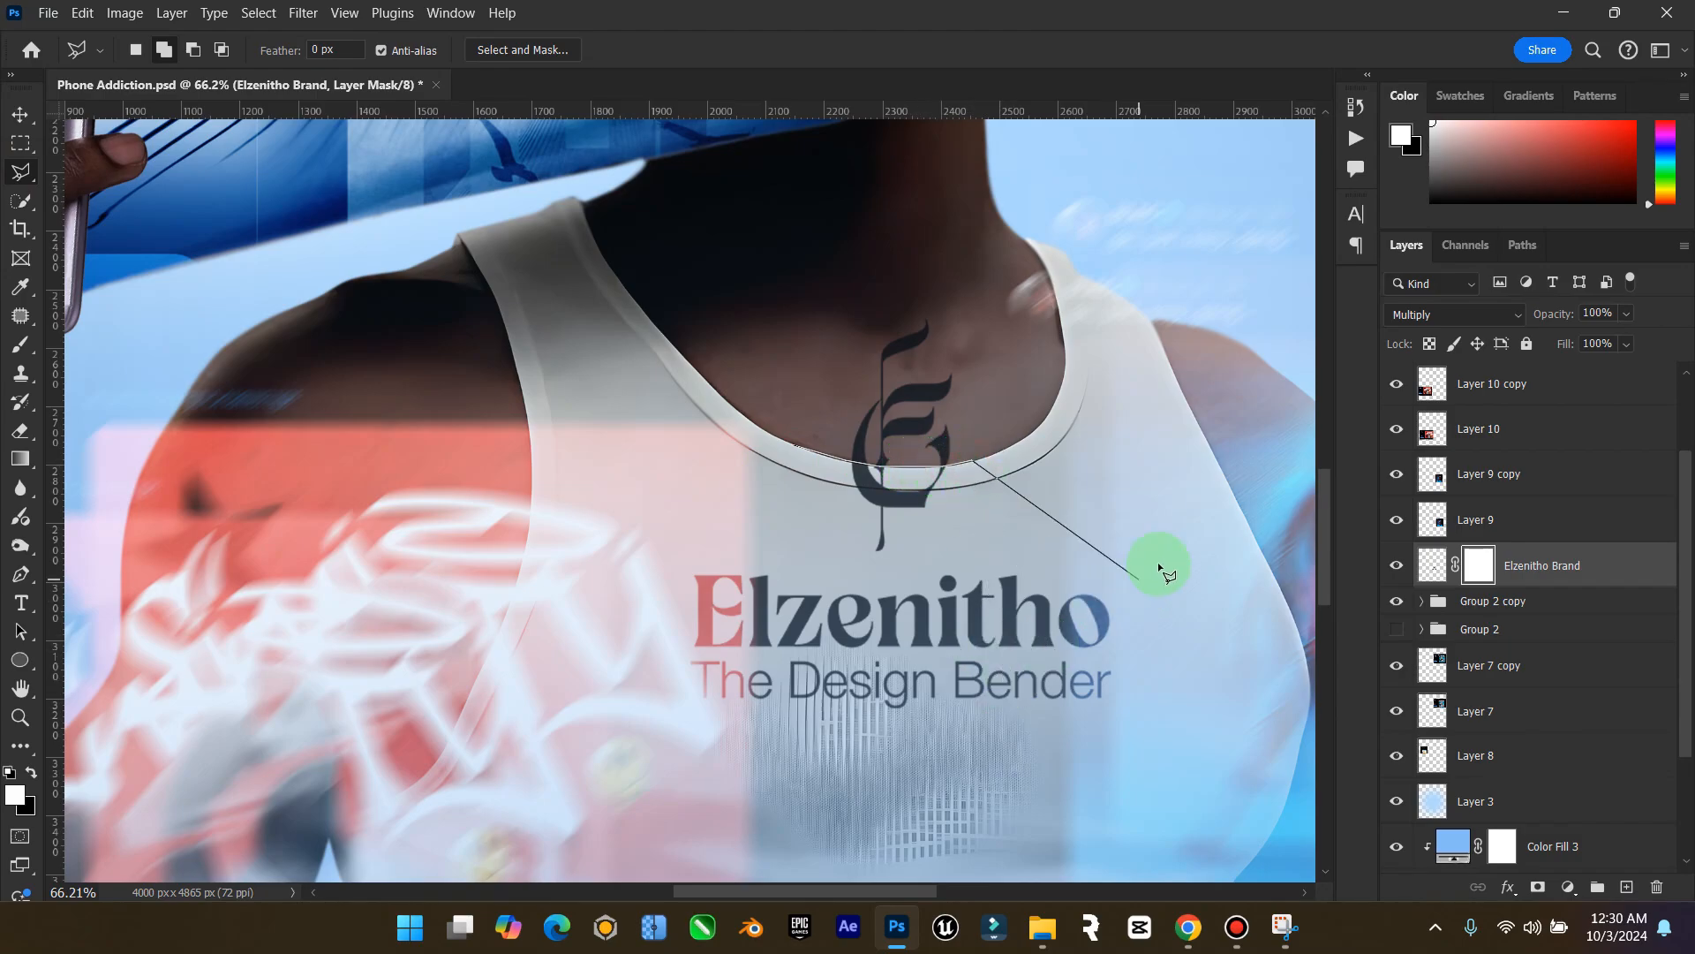
double_click(369, 780)
key(Return)
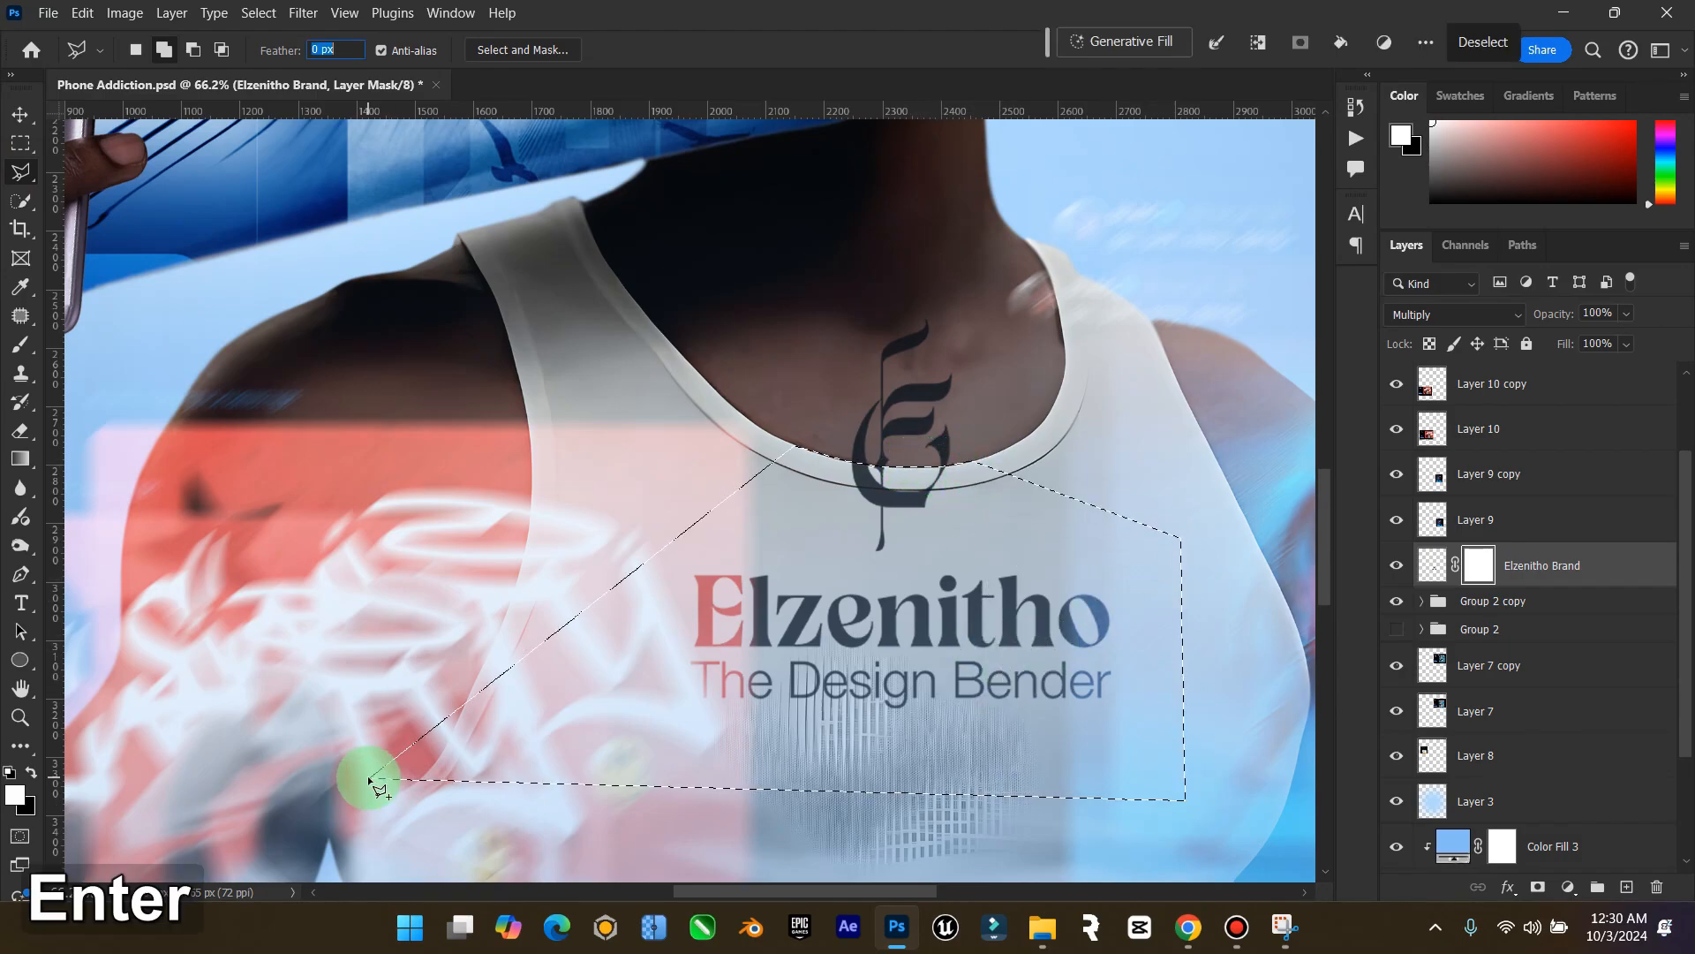
Set black as the foreground color and try to clear the outlined shirt area on the Elzenitho Brand layer mask
key(Delete)
click(861, 355)
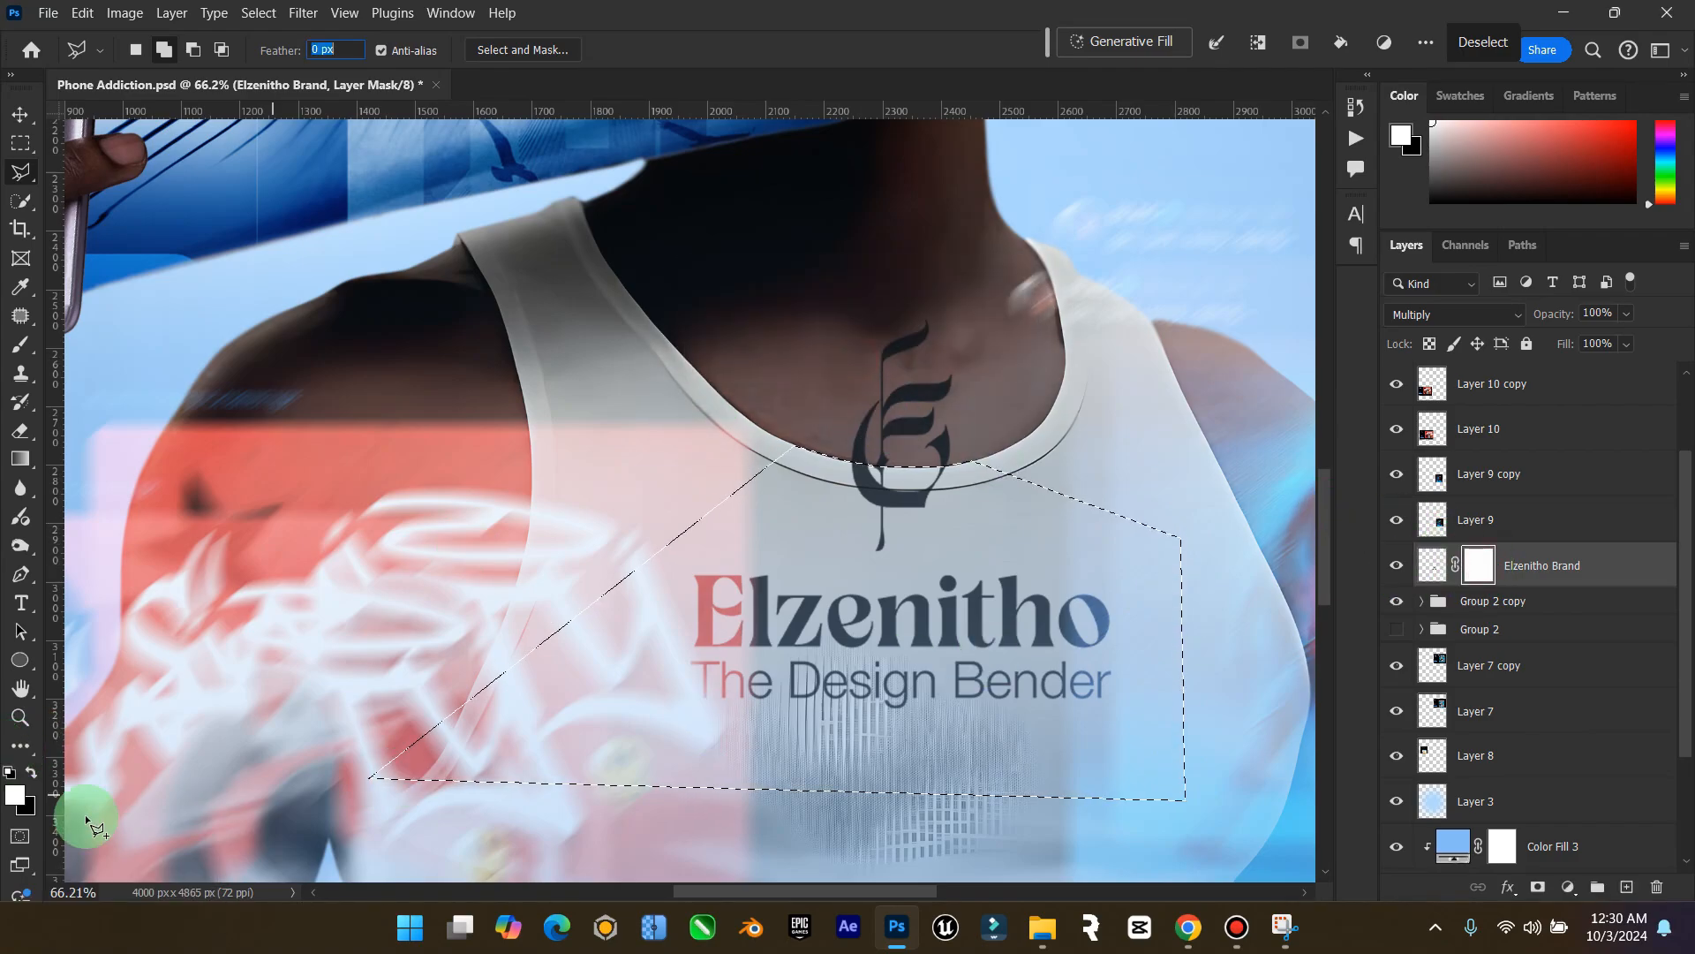
click(31, 774)
key(Delete)
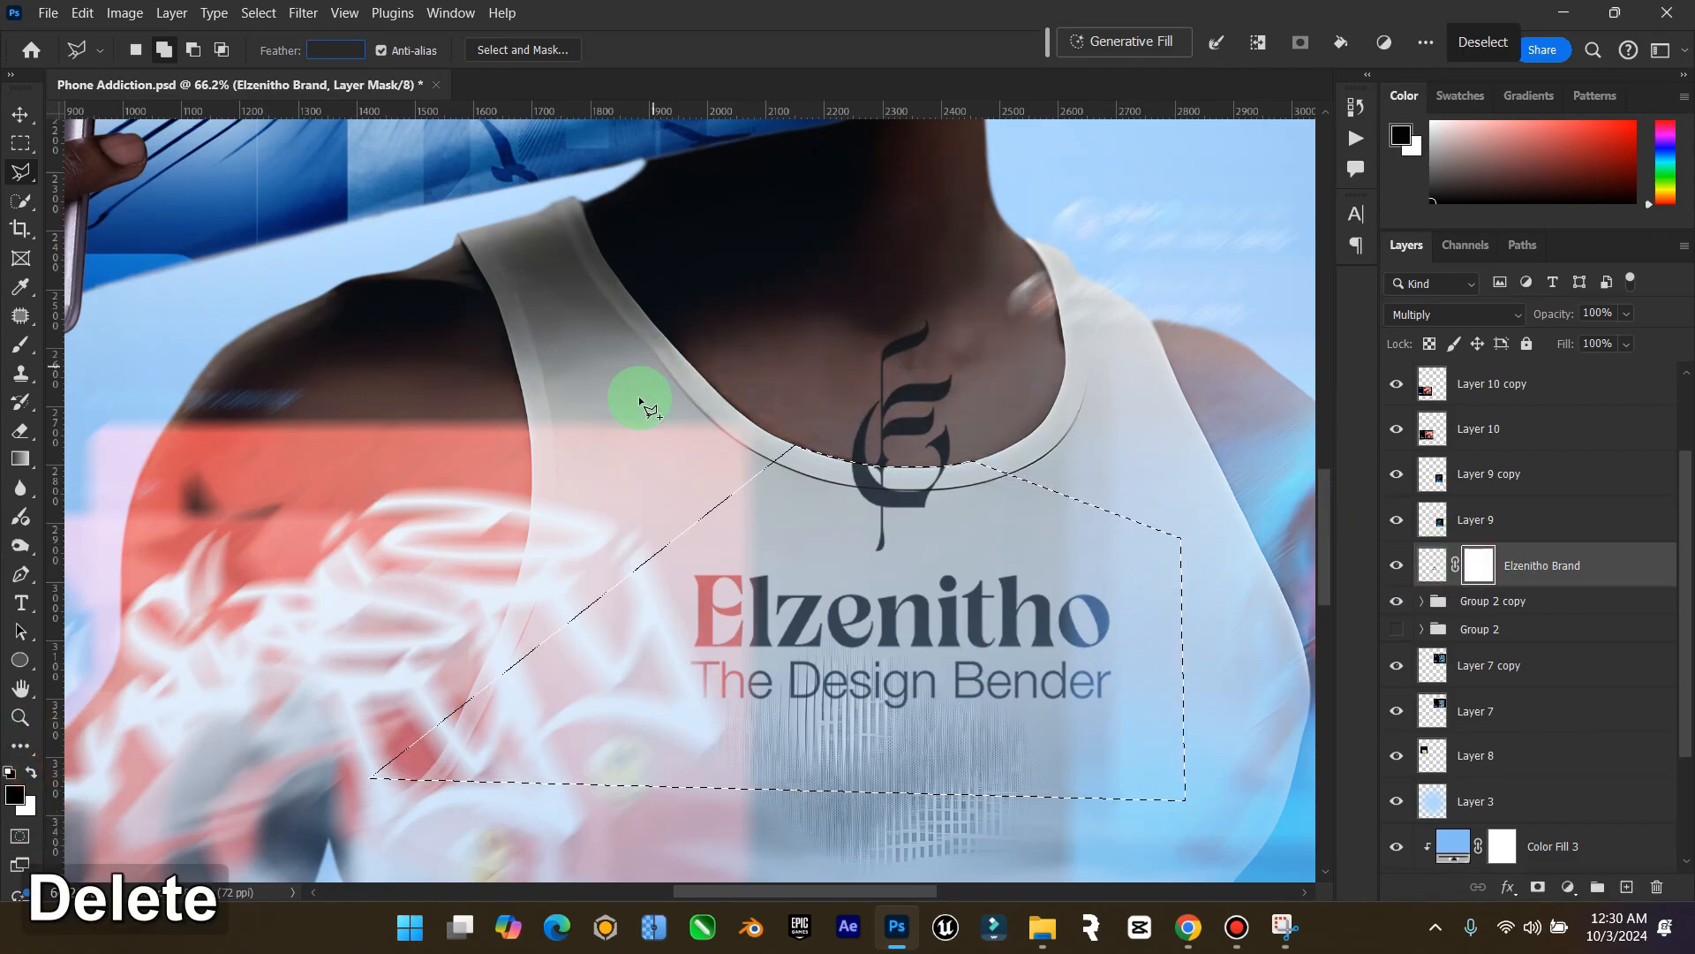
key(BackSpace)
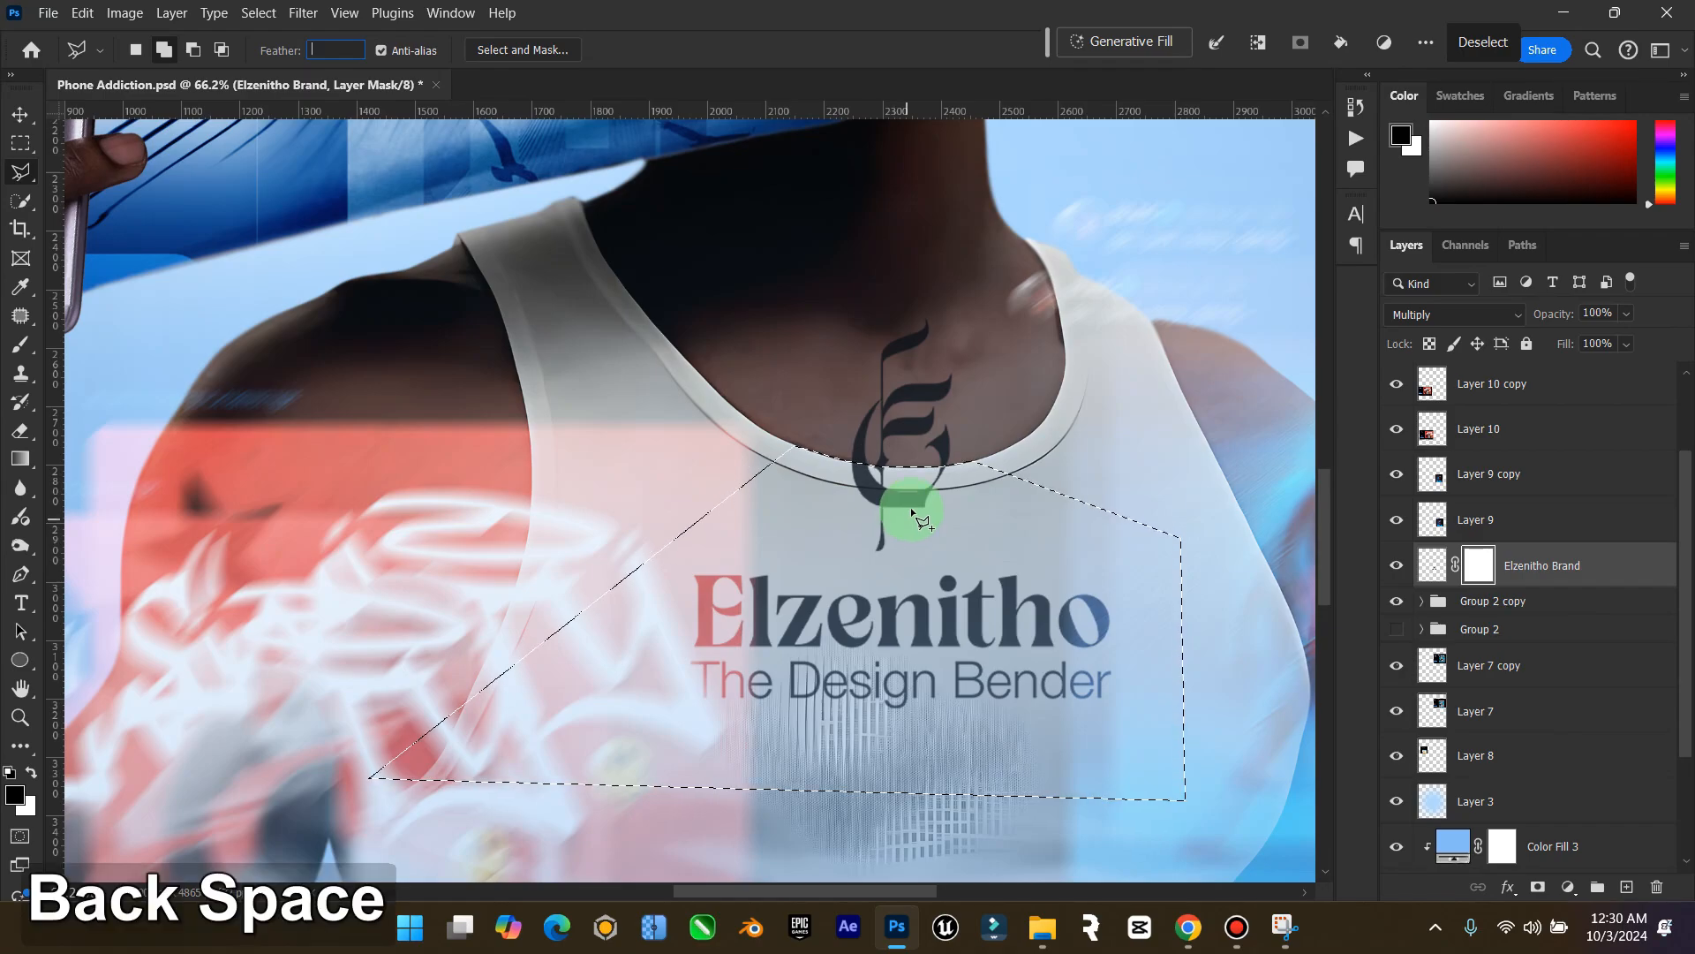
click(1461, 561)
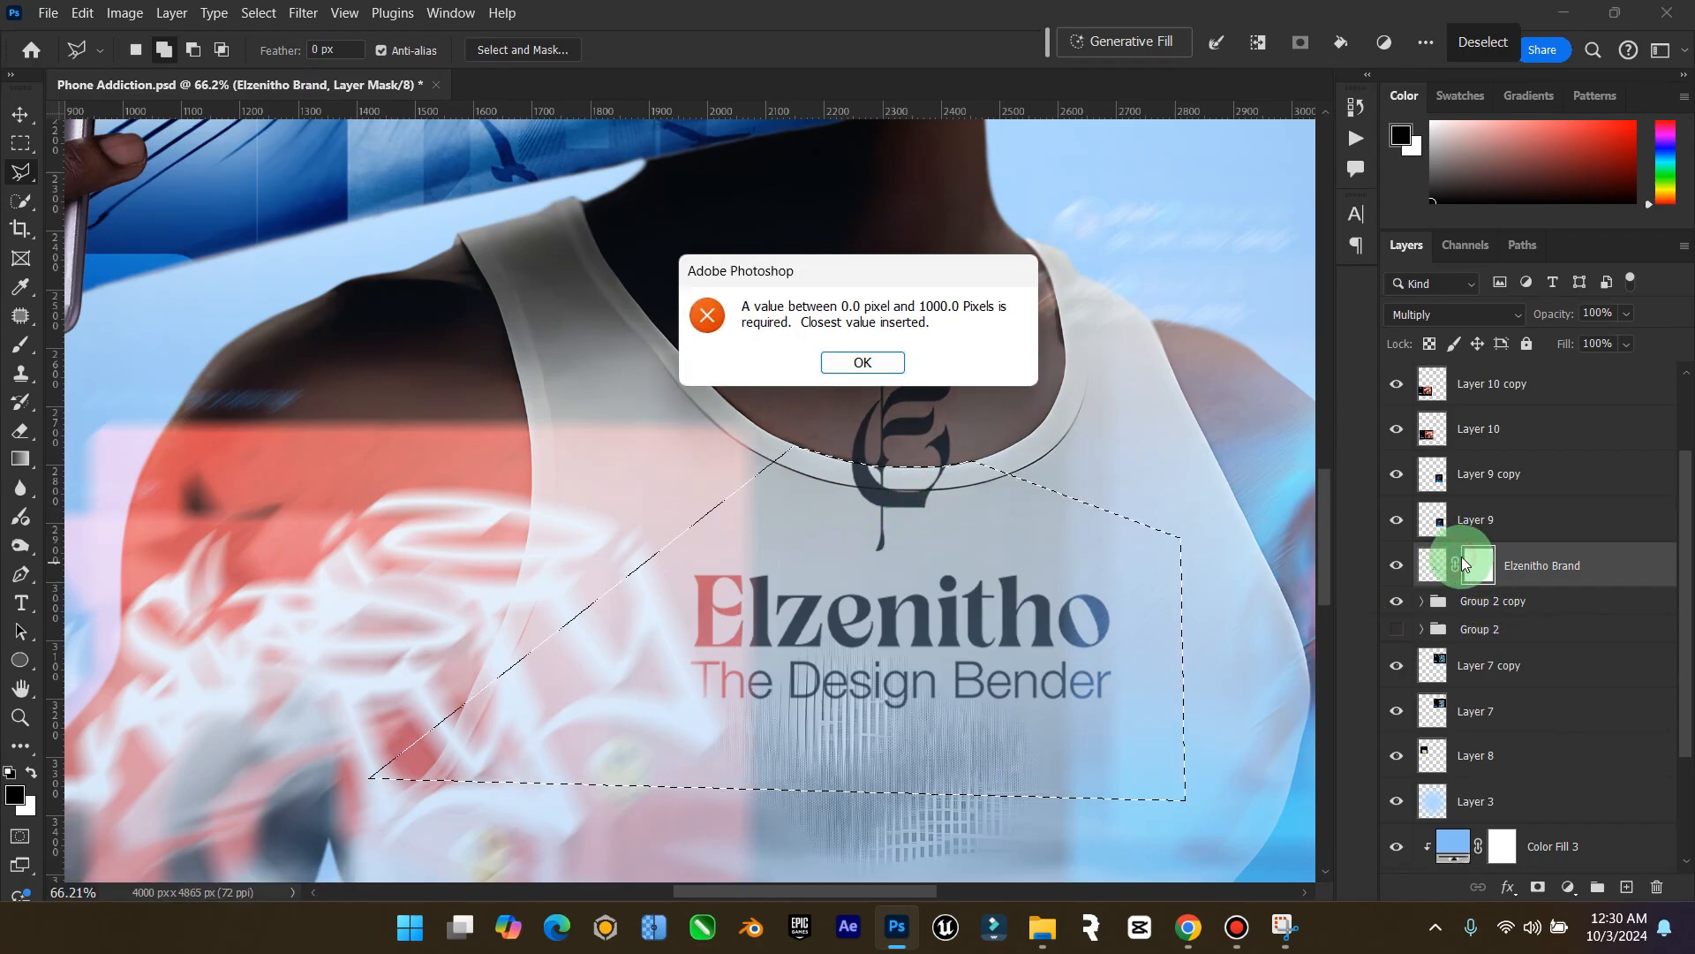
click(882, 364)
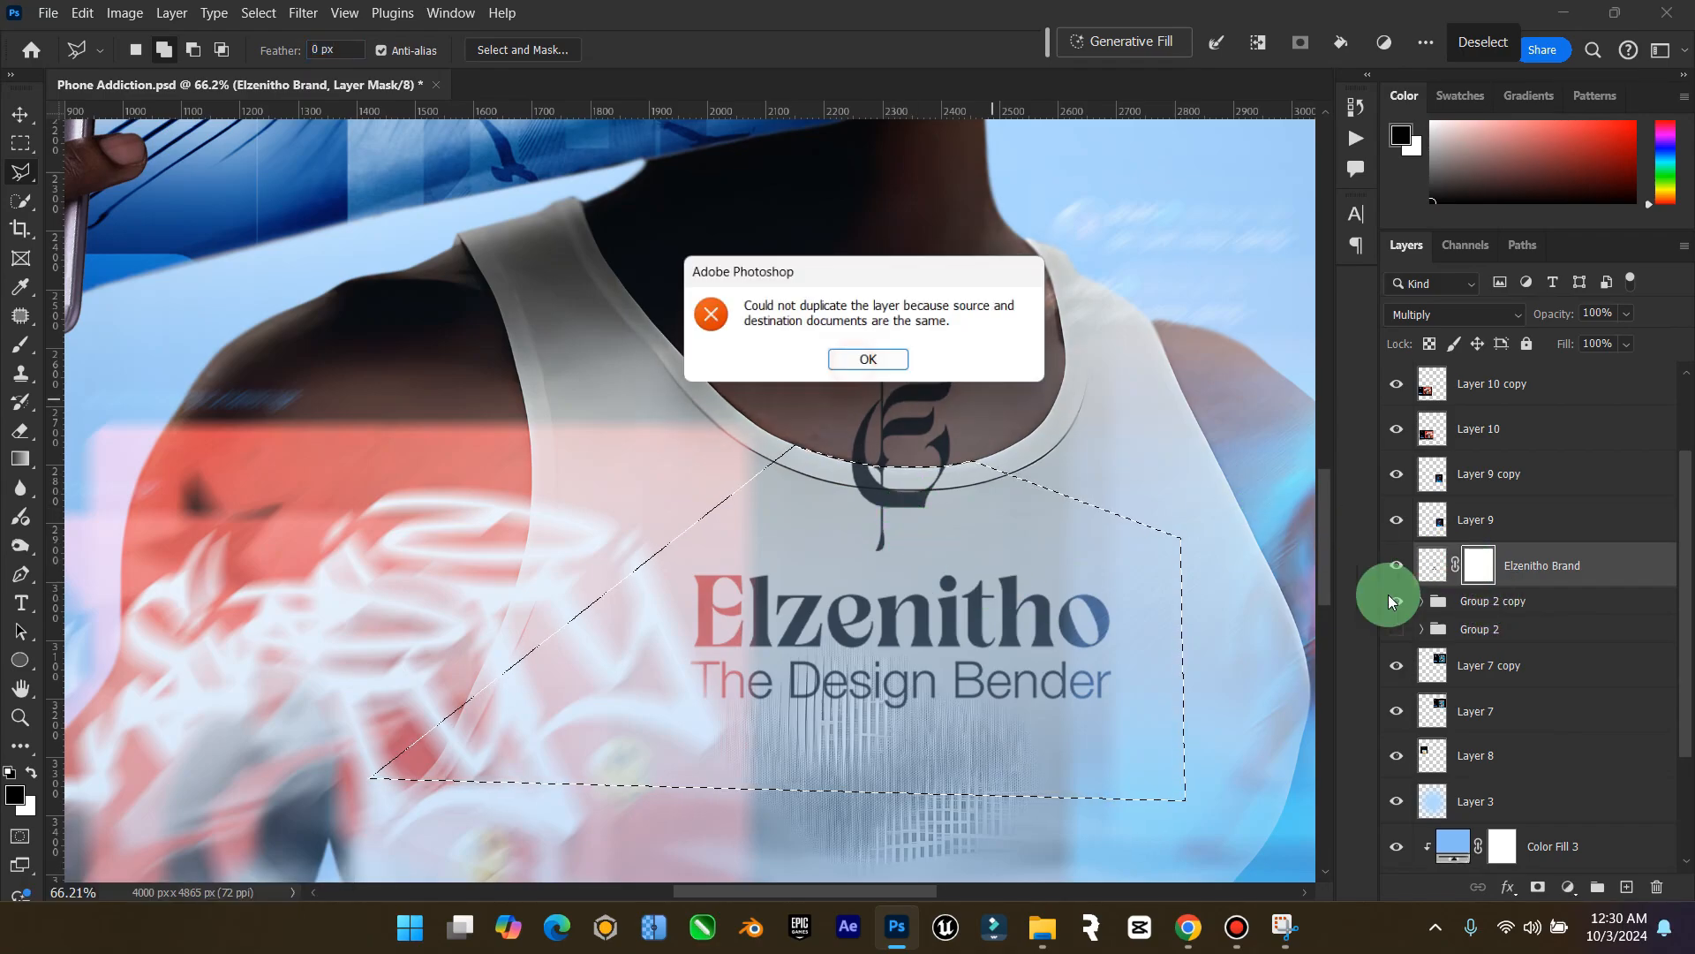
click(879, 366)
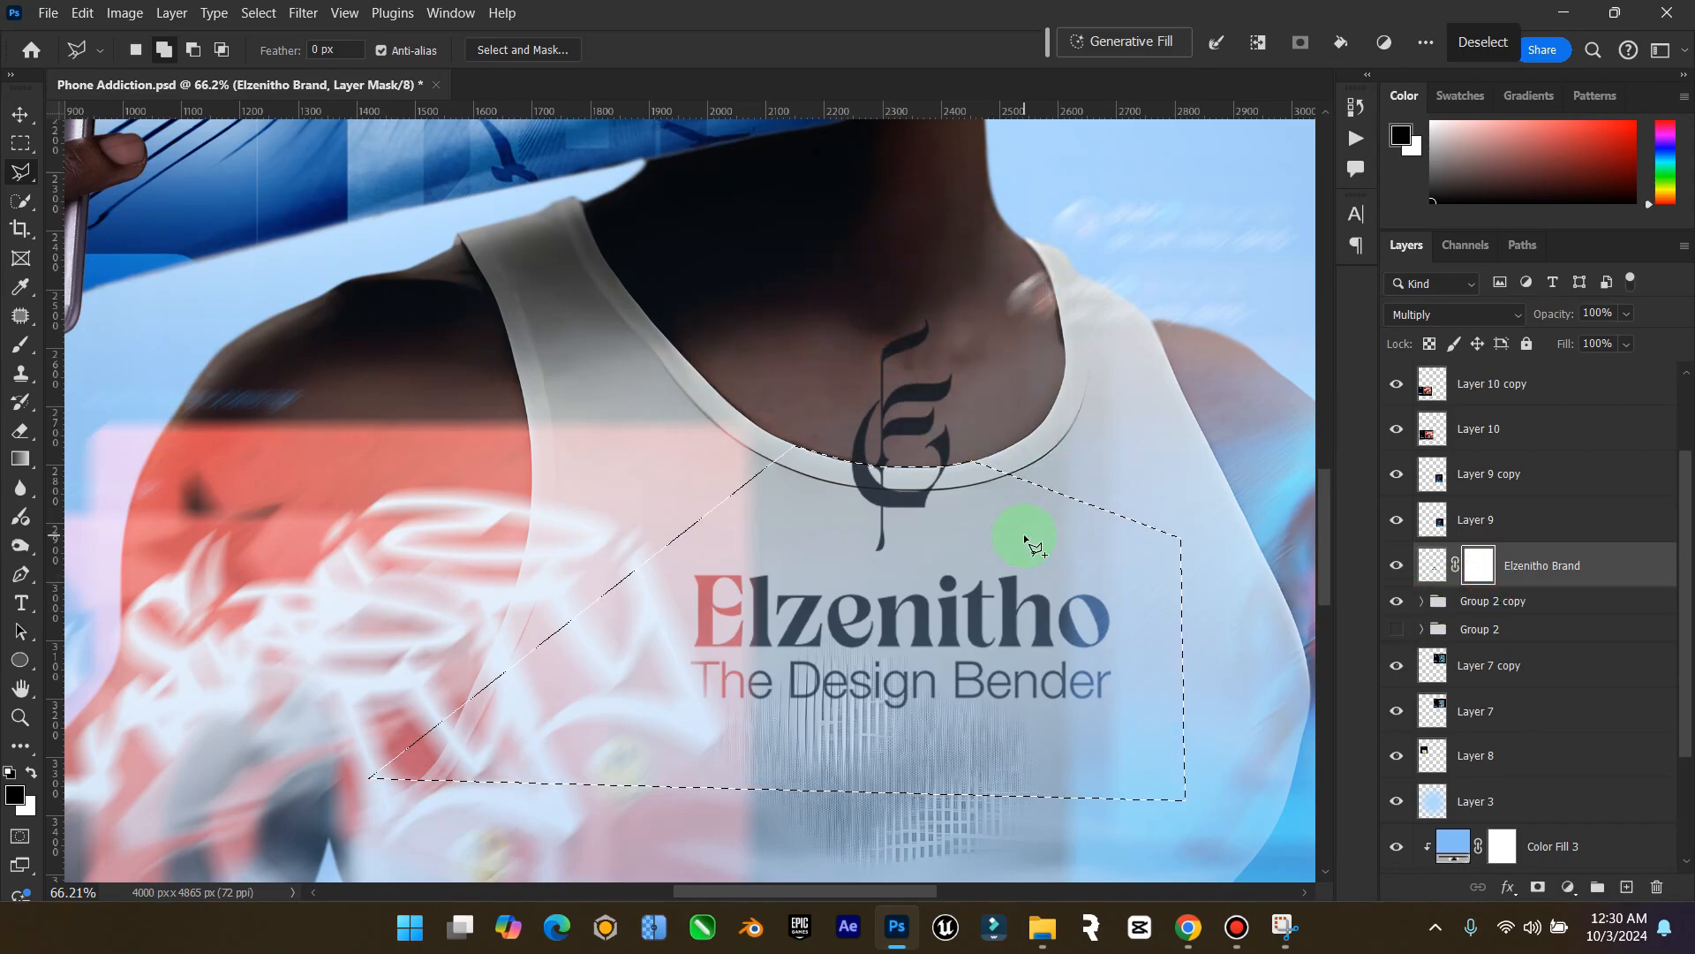
click(13, 126)
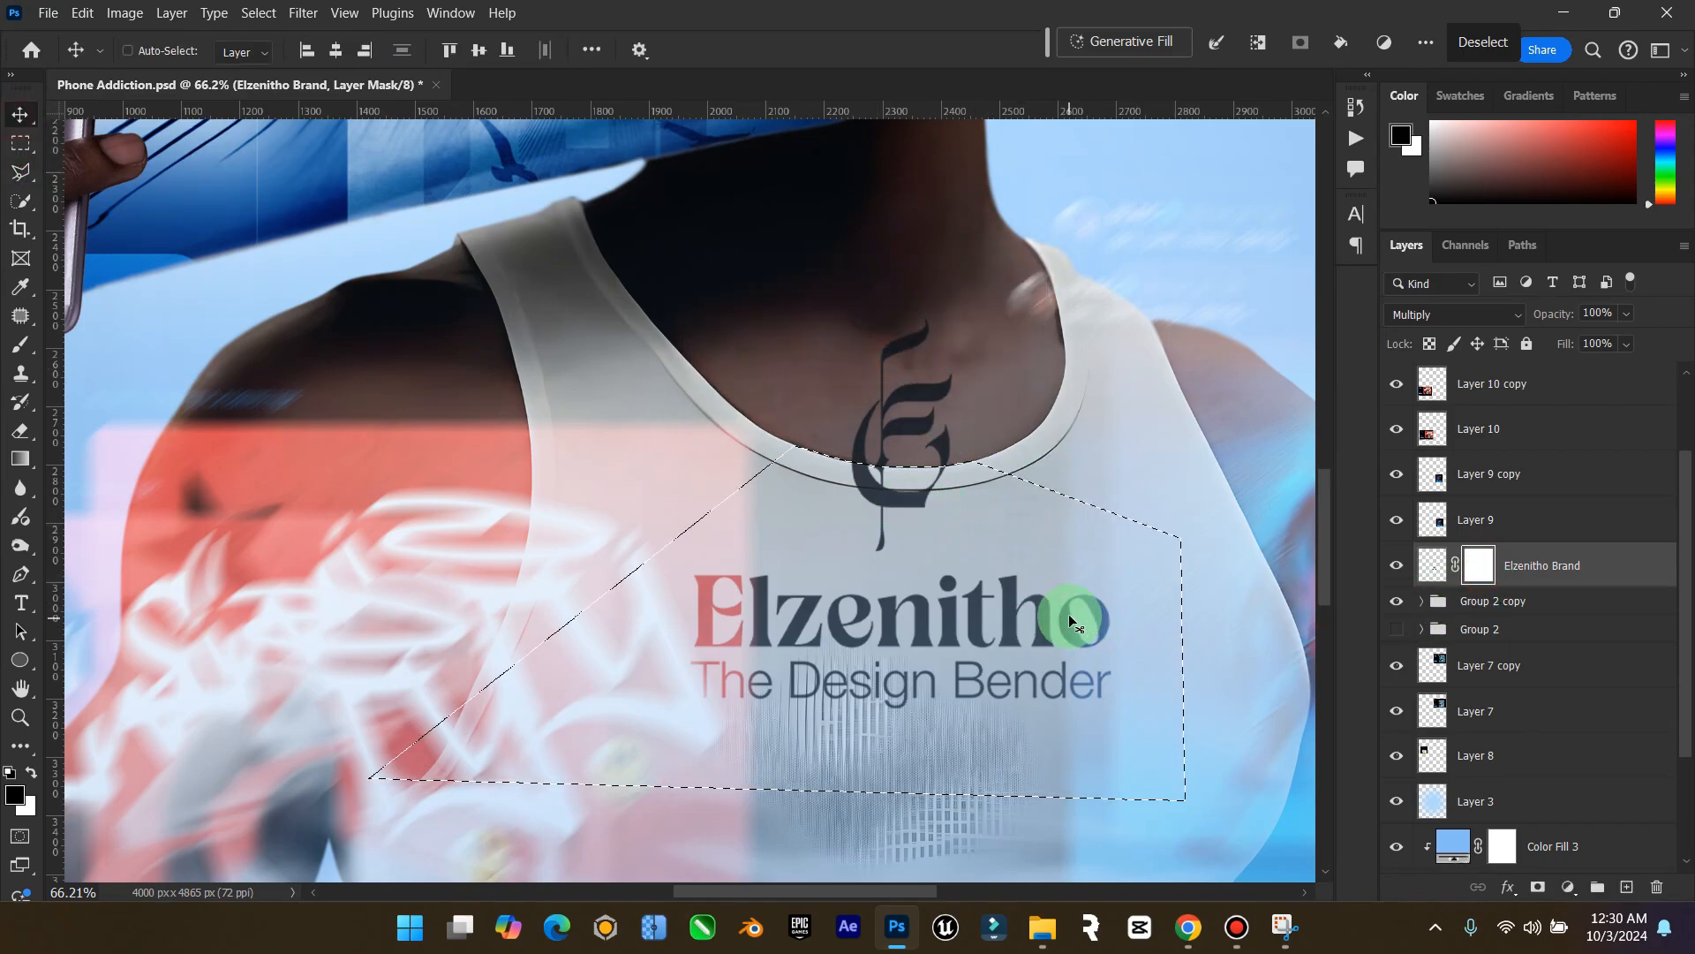
key(Delete)
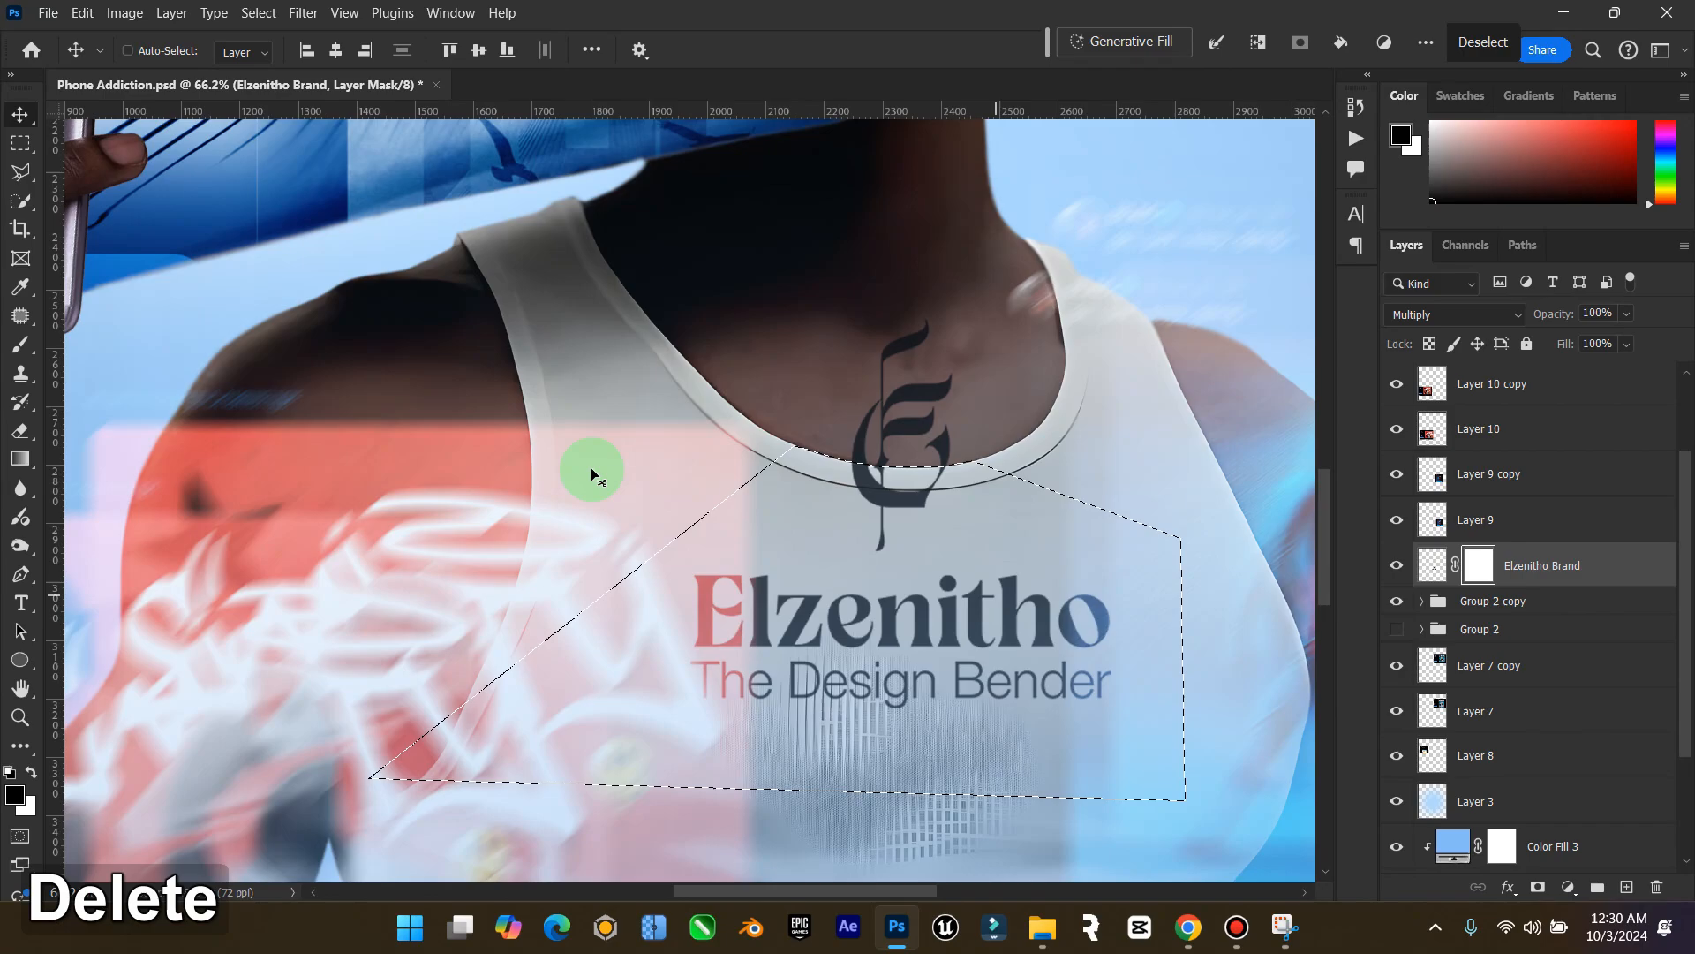
Brush black over the outlined shirt area on the Elzenitho Brand mask to hide that part of the logo, and deselect
click(10, 347)
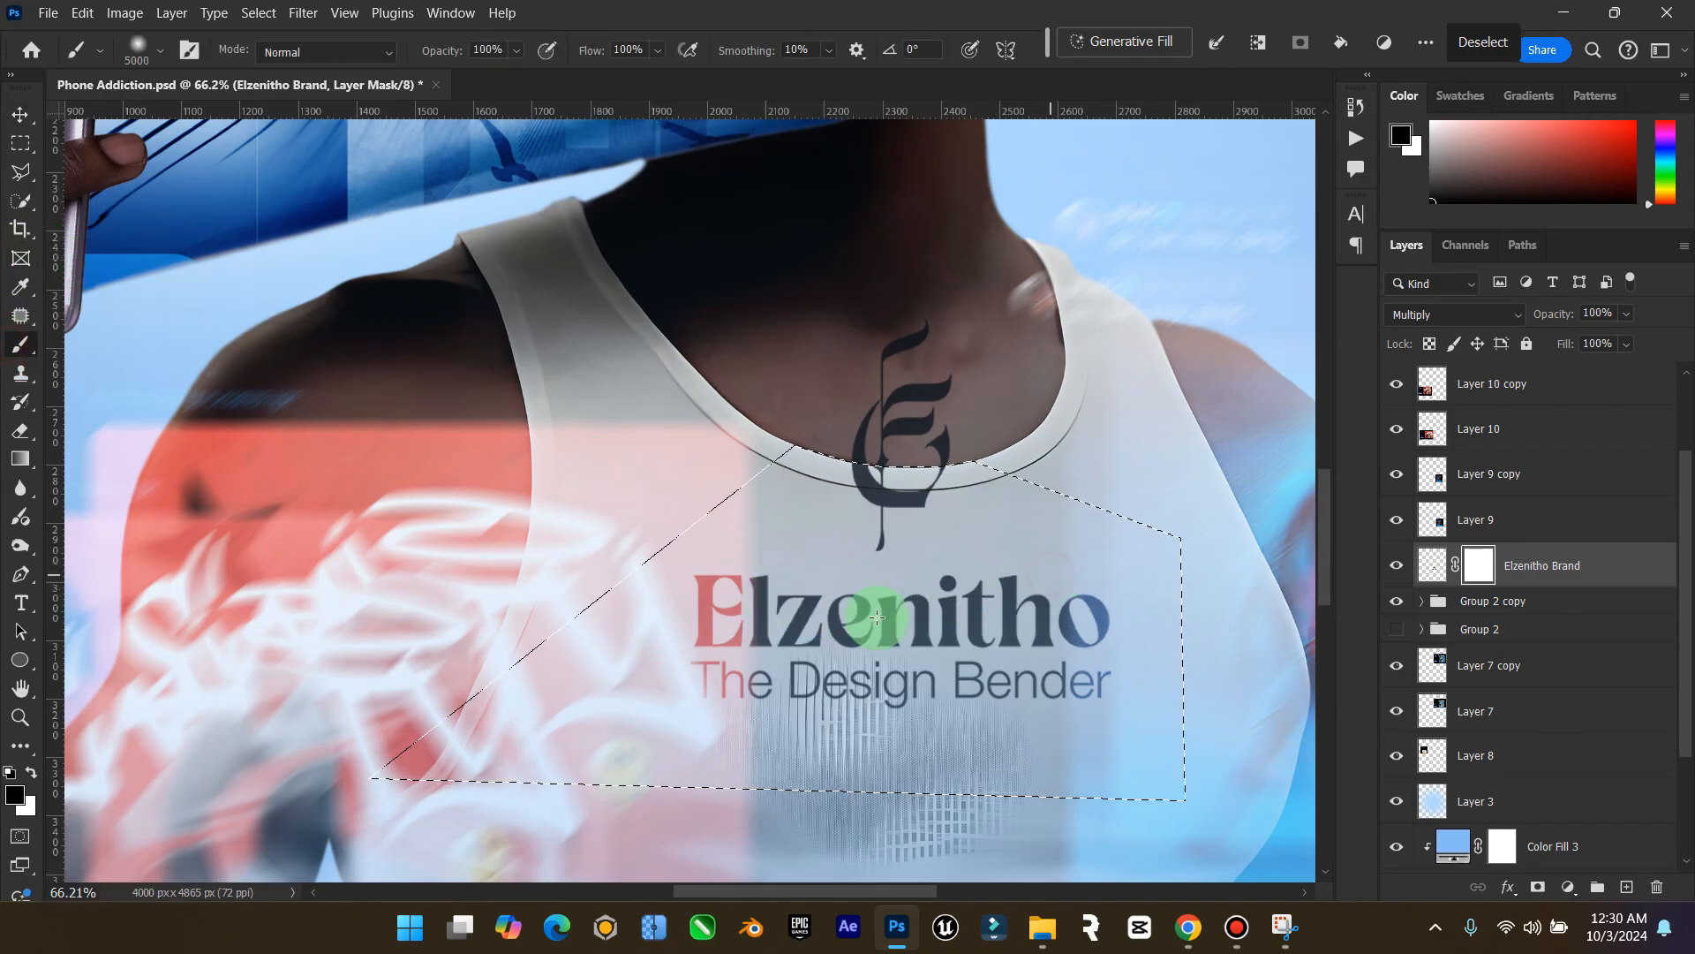
mouse_move(876, 618)
mouse_down()
mouse_move(647, 610)
mouse_move(526, 664)
mouse_up()
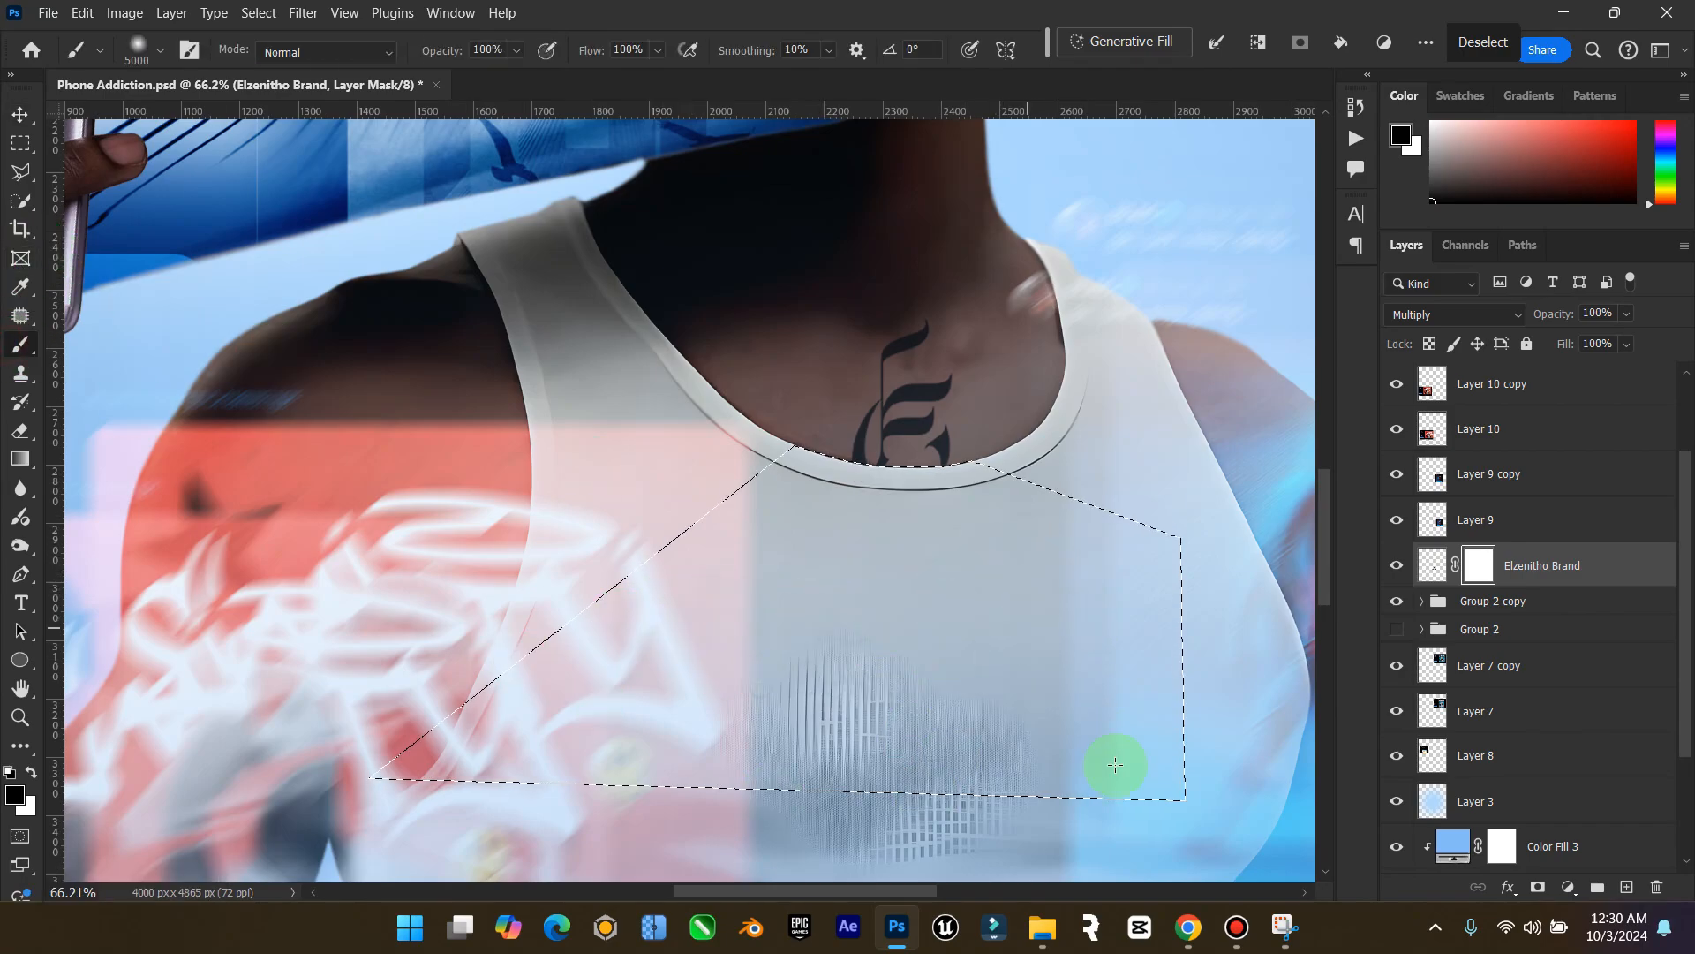
click(22, 115)
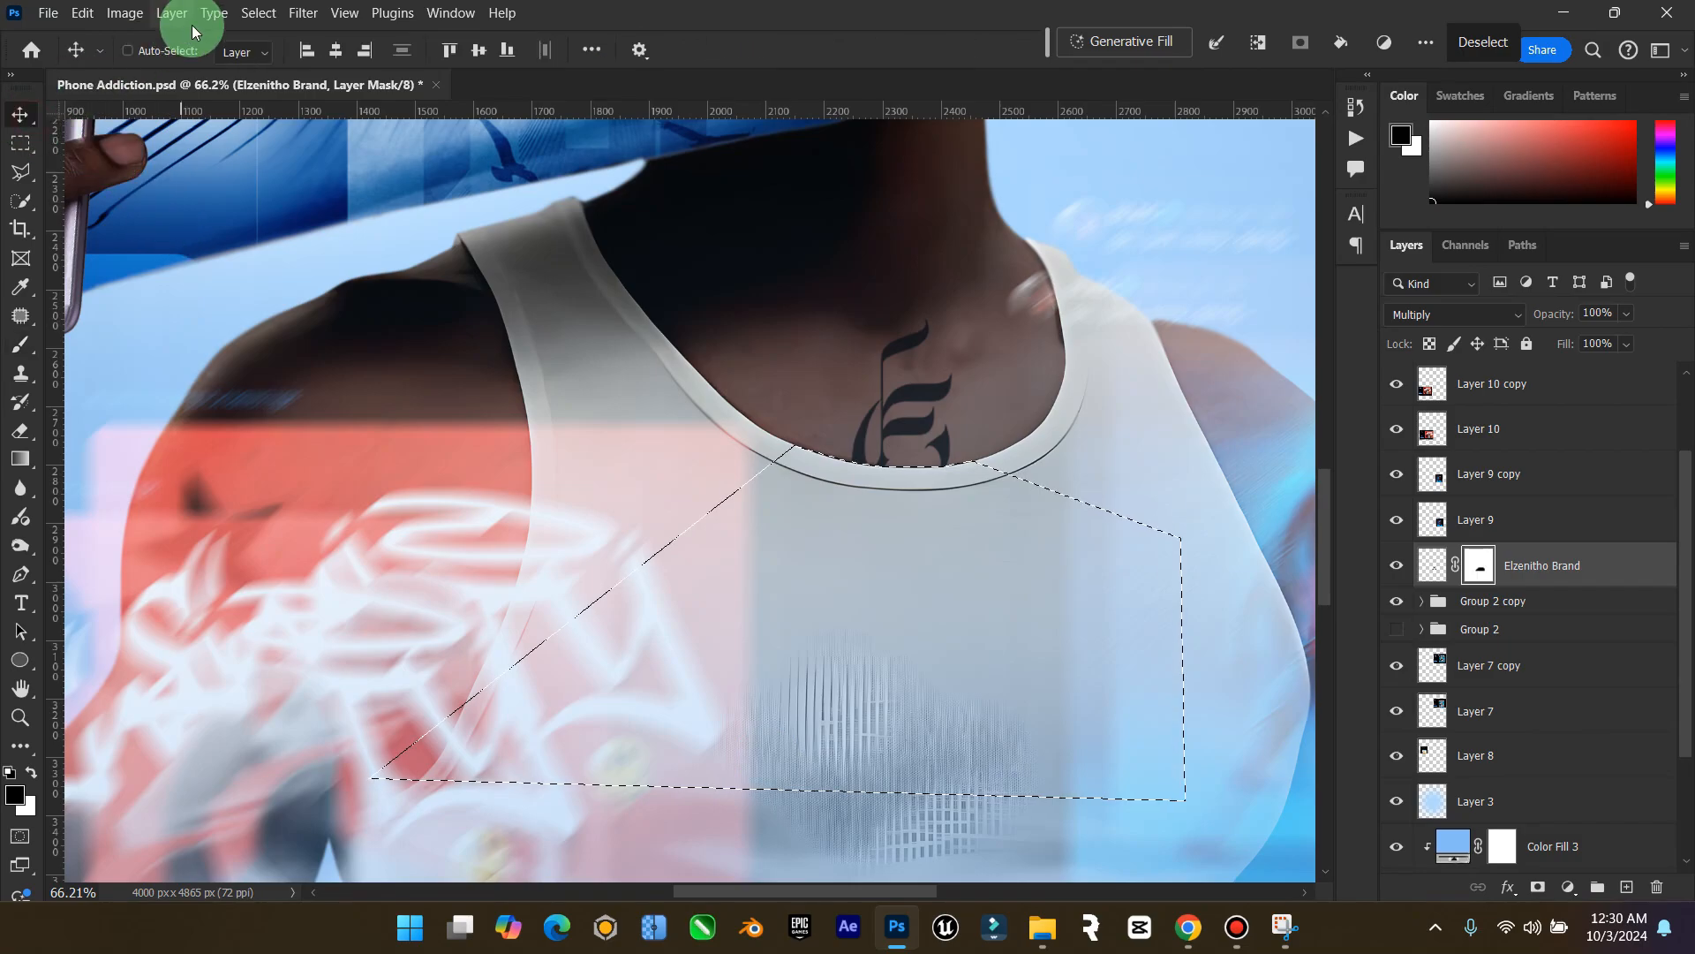
click(259, 12)
click(340, 60)
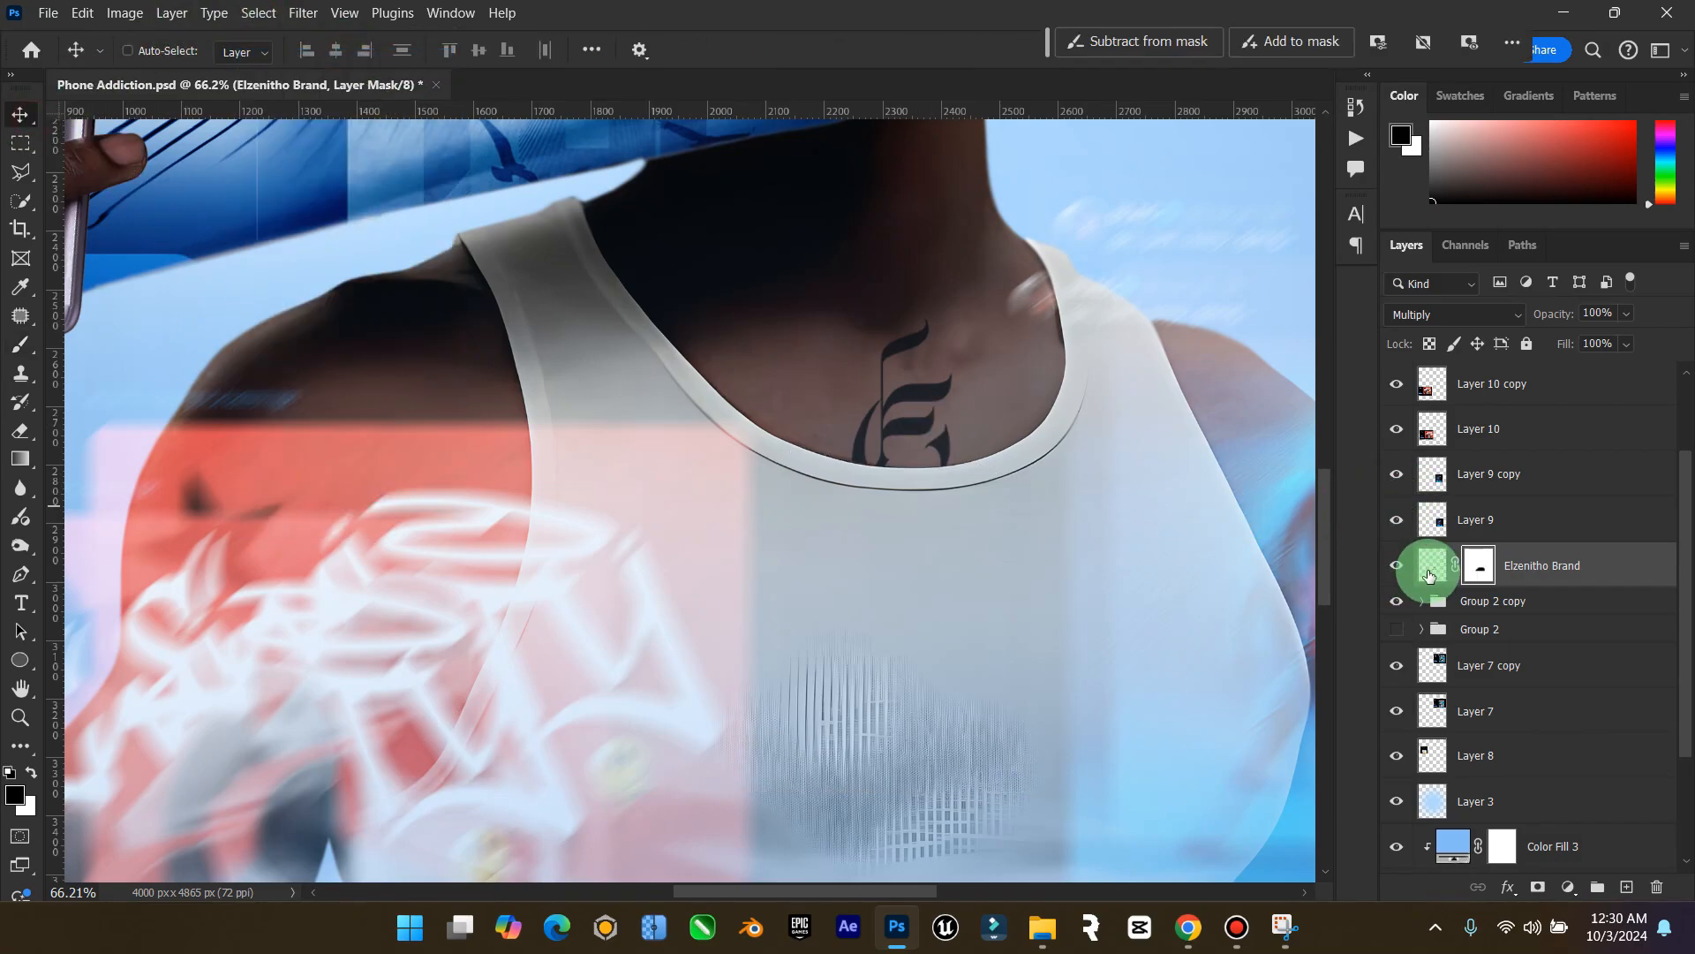
Keep the Elzenitho Brand layer's blend mode at Multiply and save the document
click(1434, 573)
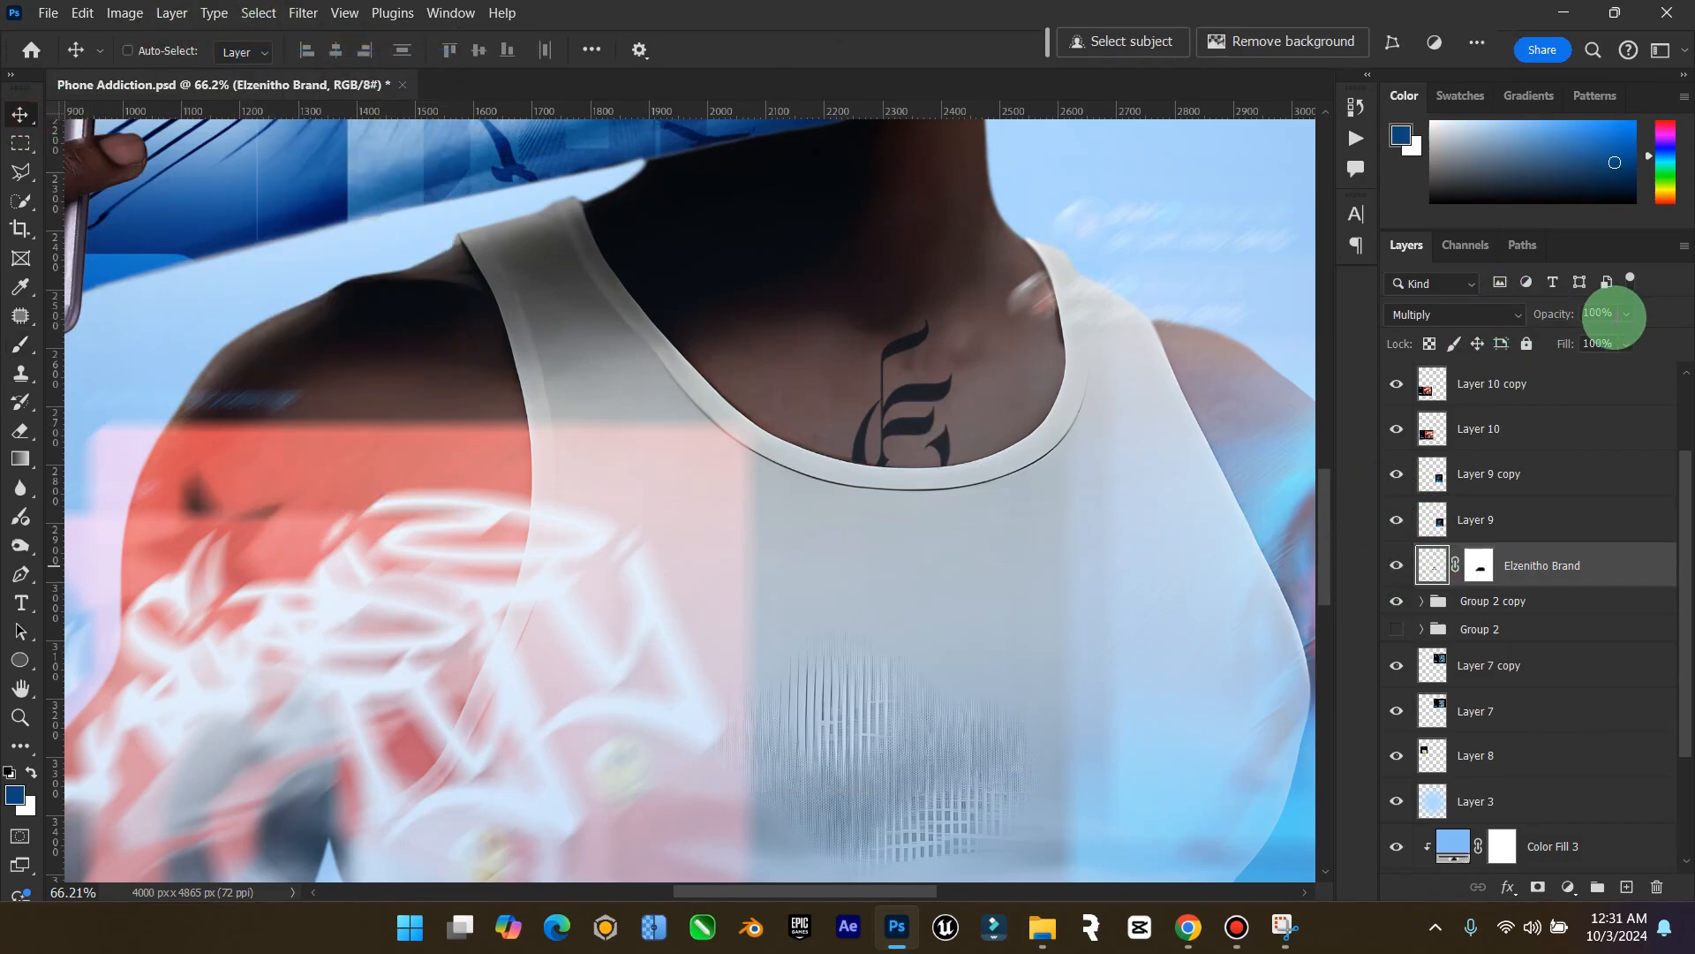
click(1400, 315)
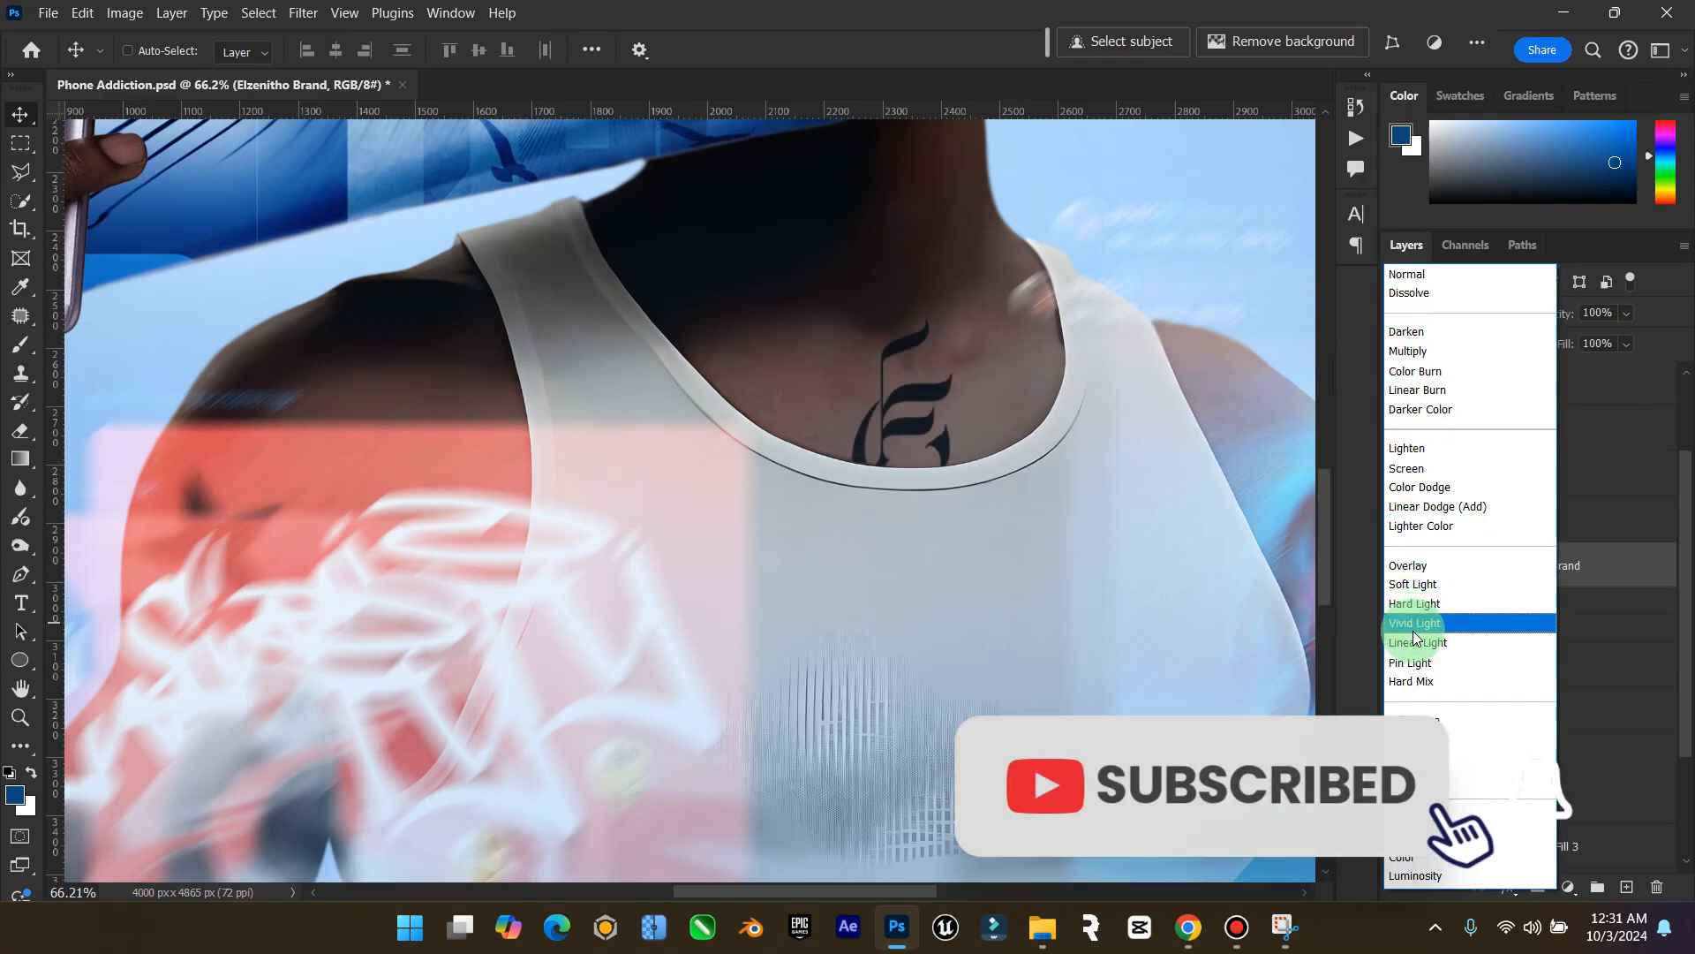
click(1440, 351)
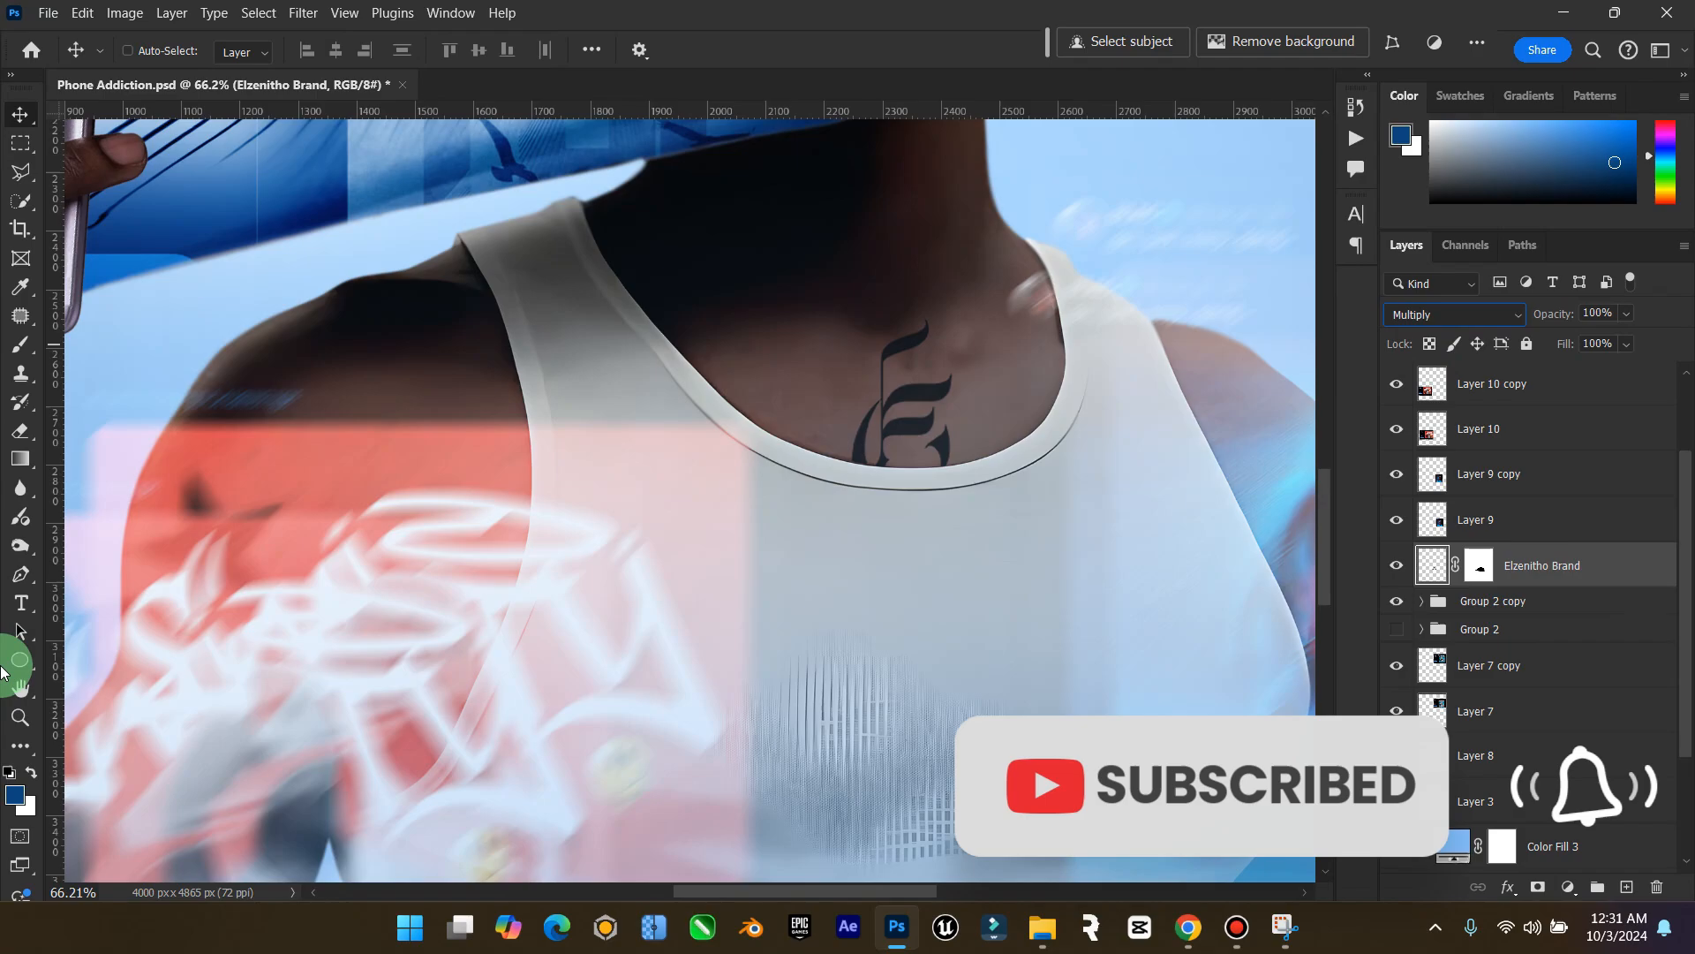
double_click(22, 688)
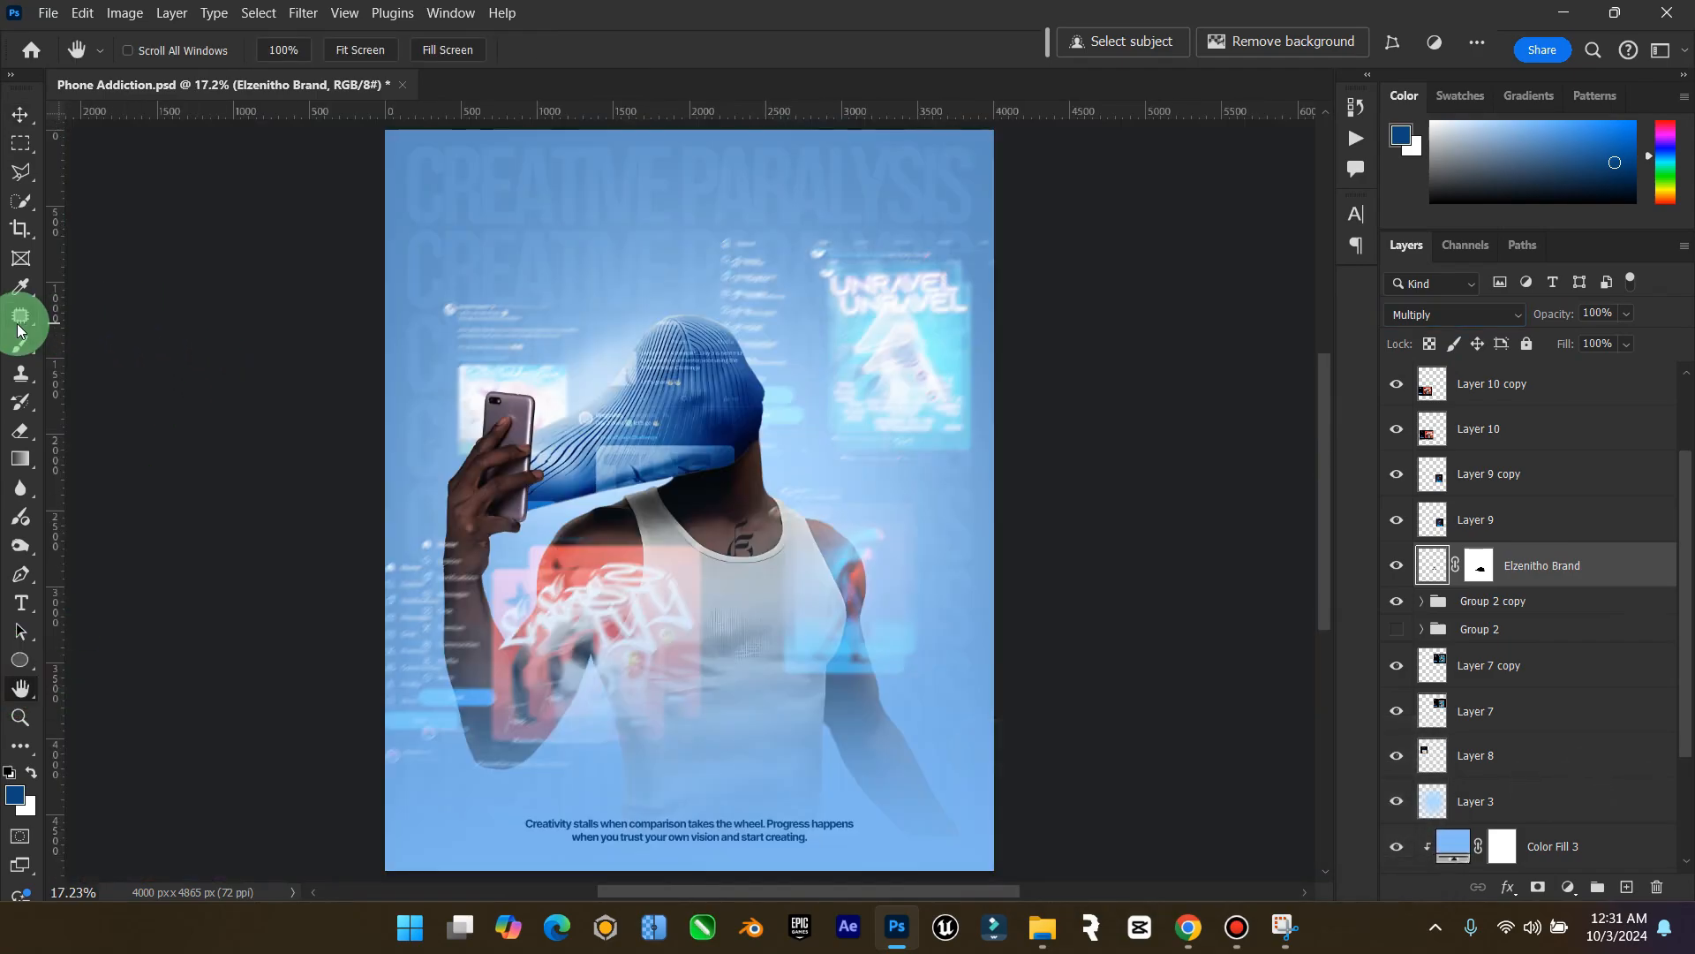
click(21, 113)
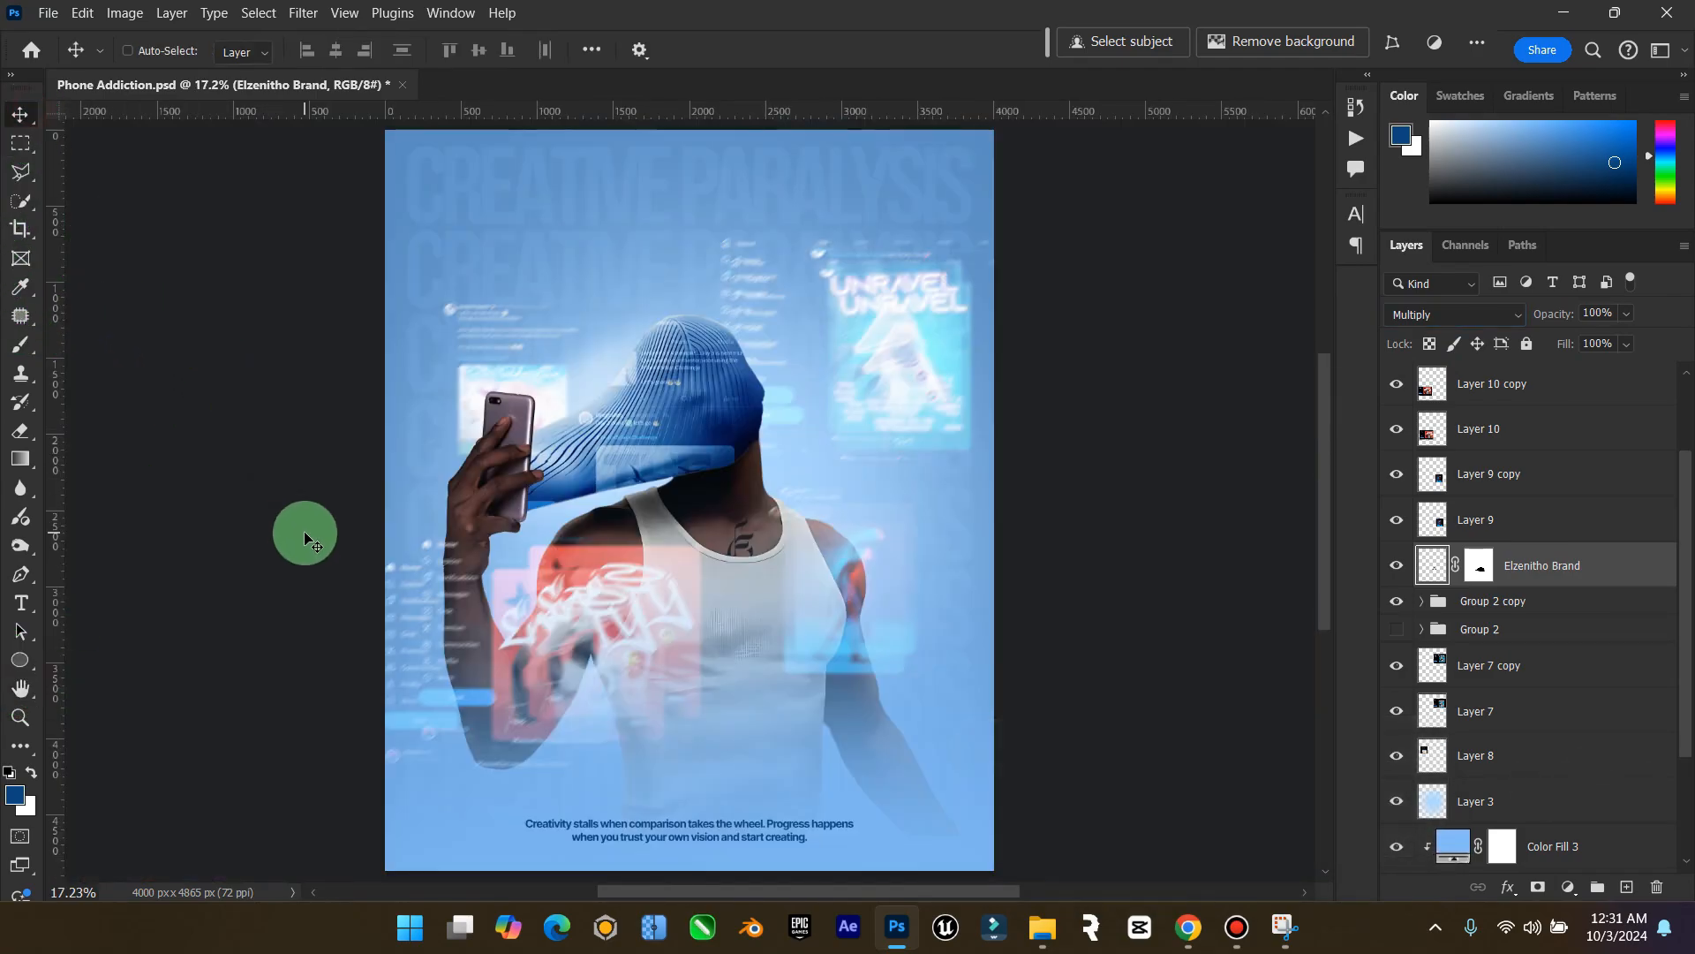
key(ctrl+s)
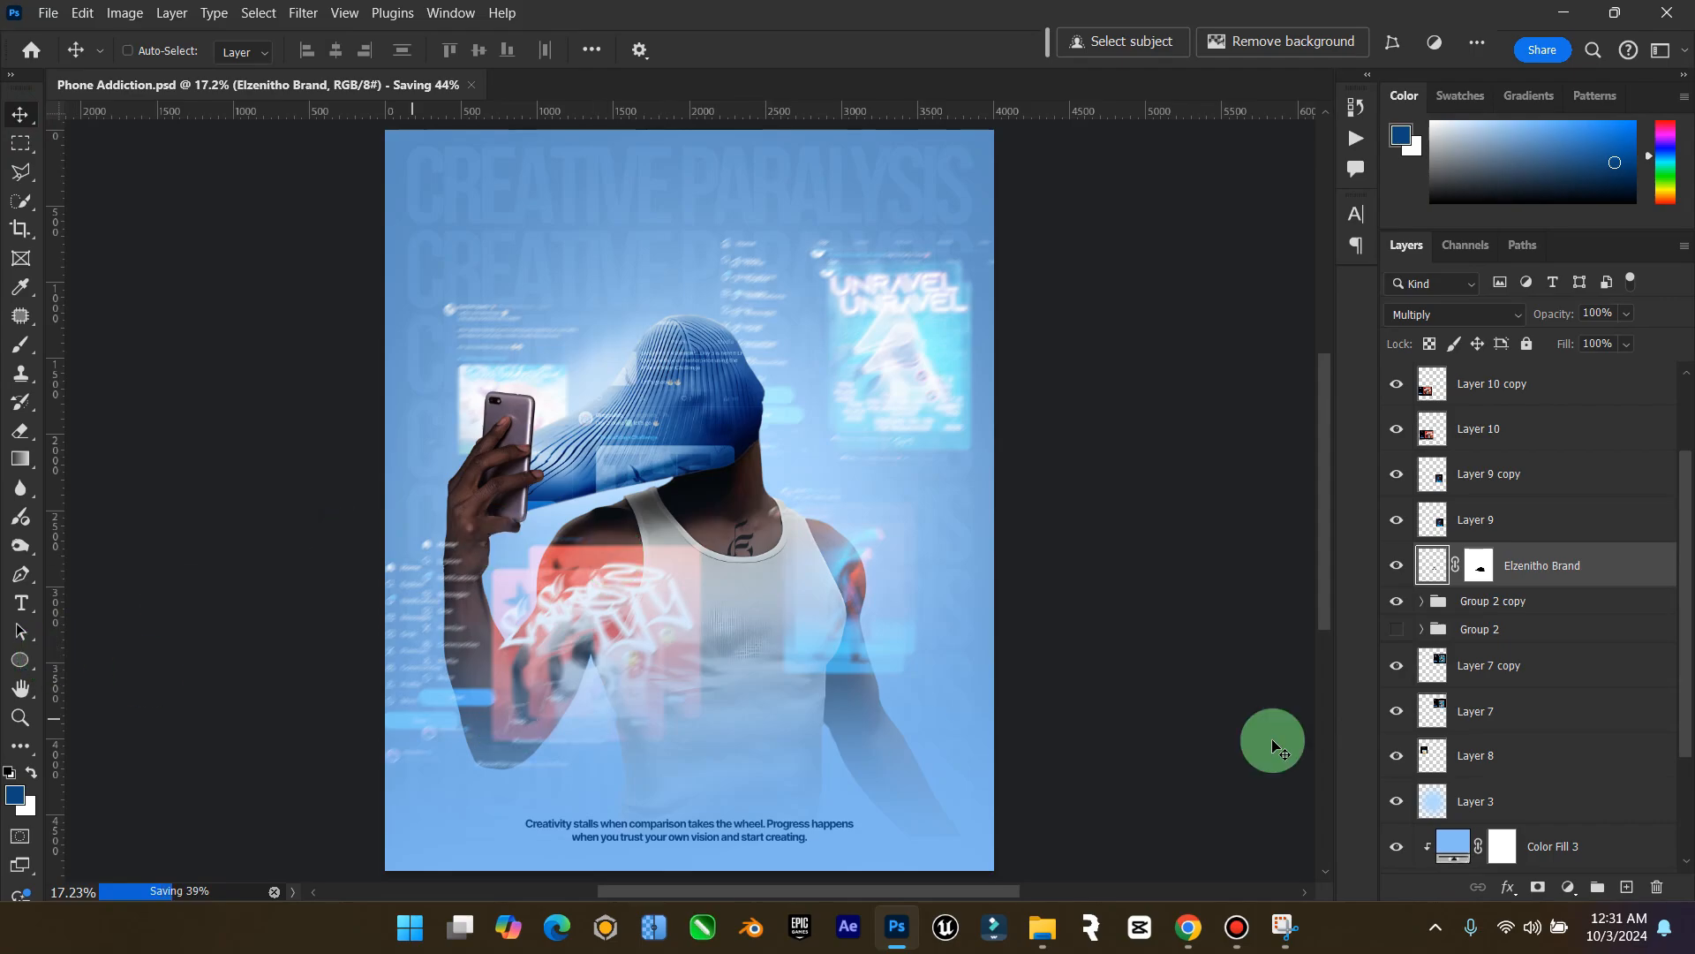
Select the layers from Color Fill 2 up to the caption text and stamp the visible artwork into a new merged layer
scroll(1513, 772, down, 3)
click(1582, 765)
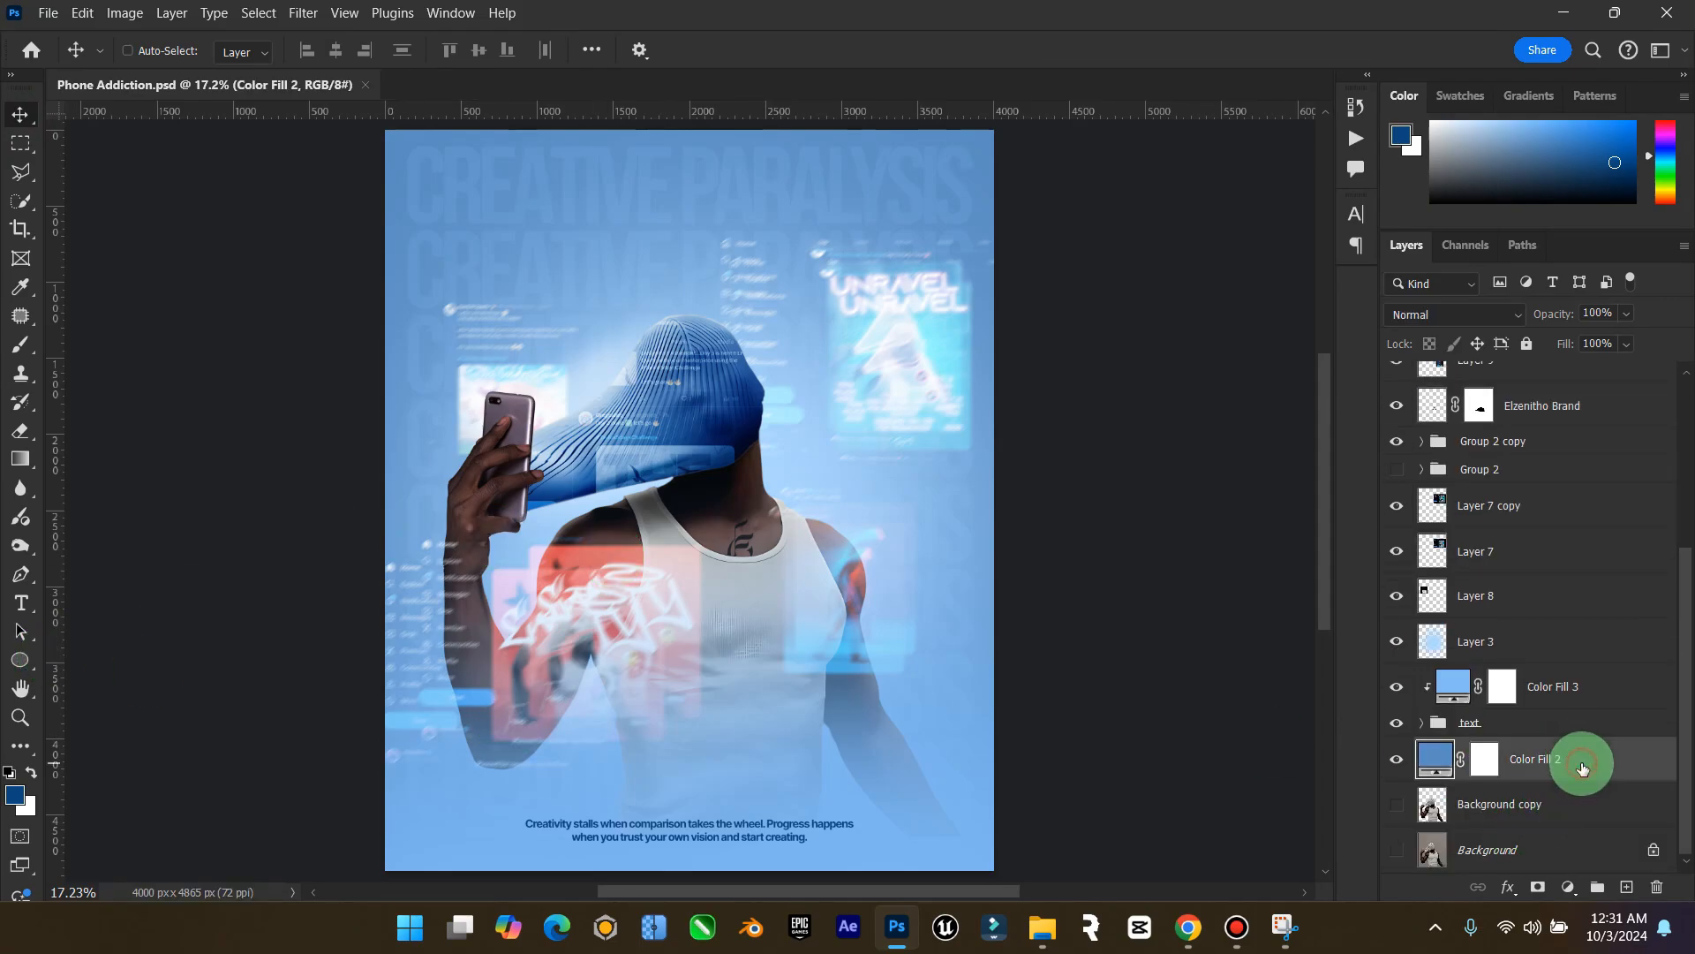
scroll(1581, 764, up, 5)
shift+click(1543, 415)
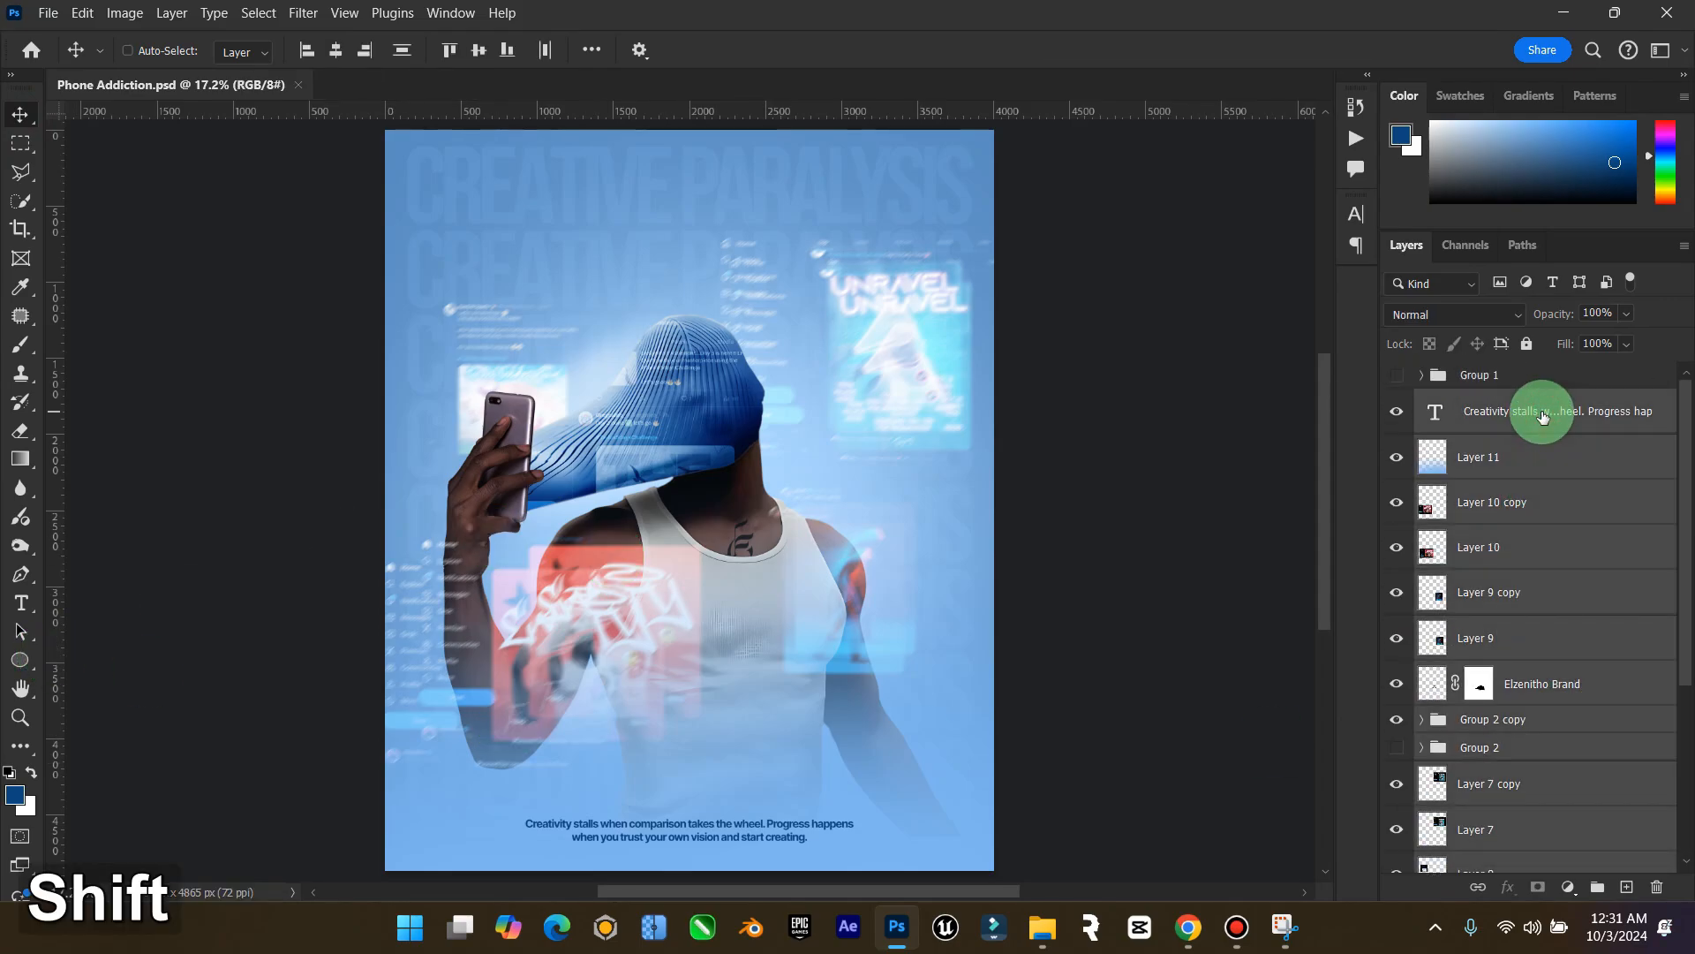
key(ctrl)
key(ctrl+shift+alt+e)
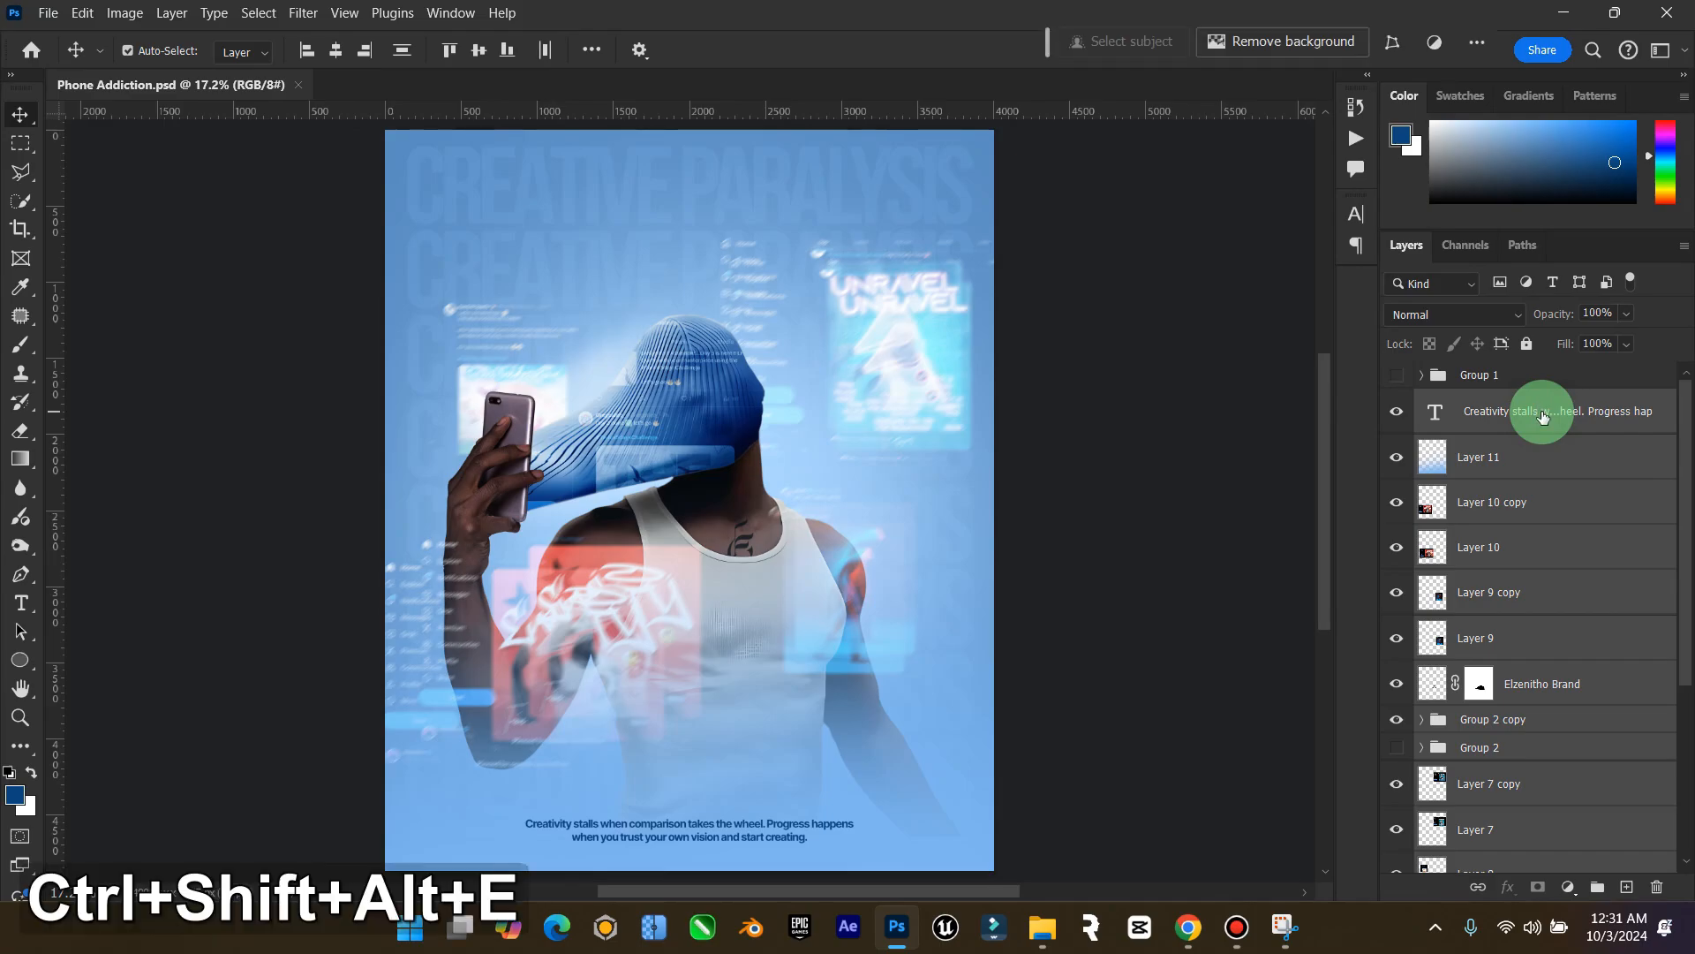
Open the merged layer in the Camera Raw Filter and set Exposure to -0.15 and Contrast to +20
click(19, 716)
drag(897, 579, 887, 600)
click(4, 135)
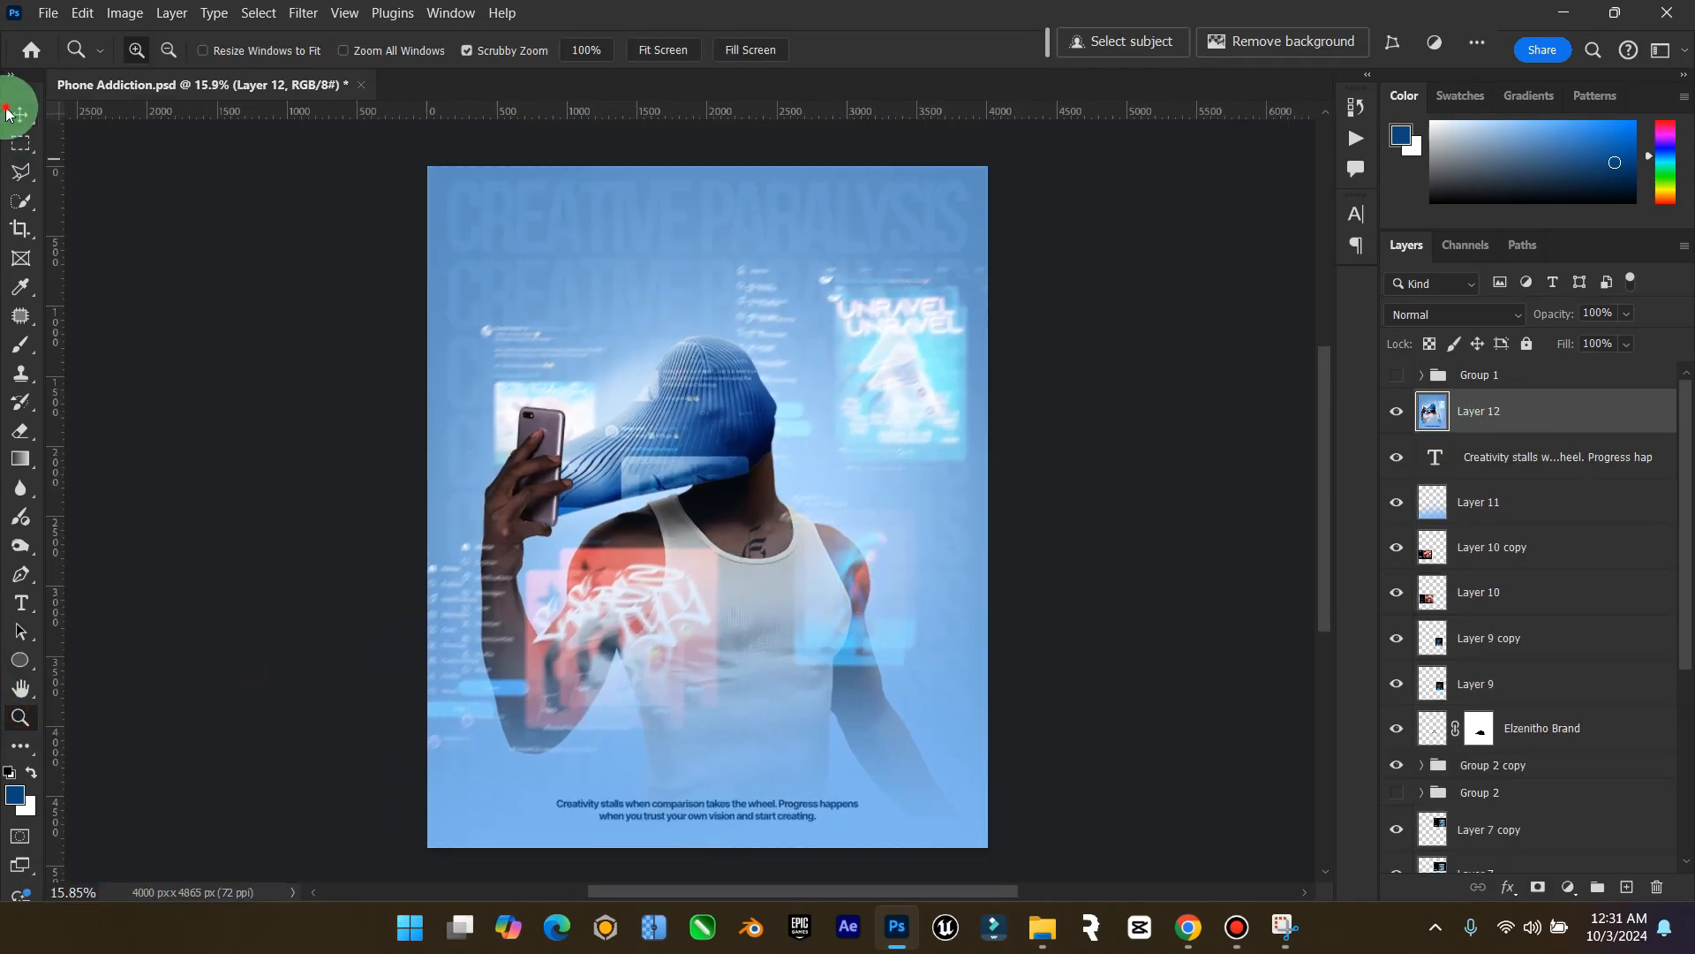
click(920, 394)
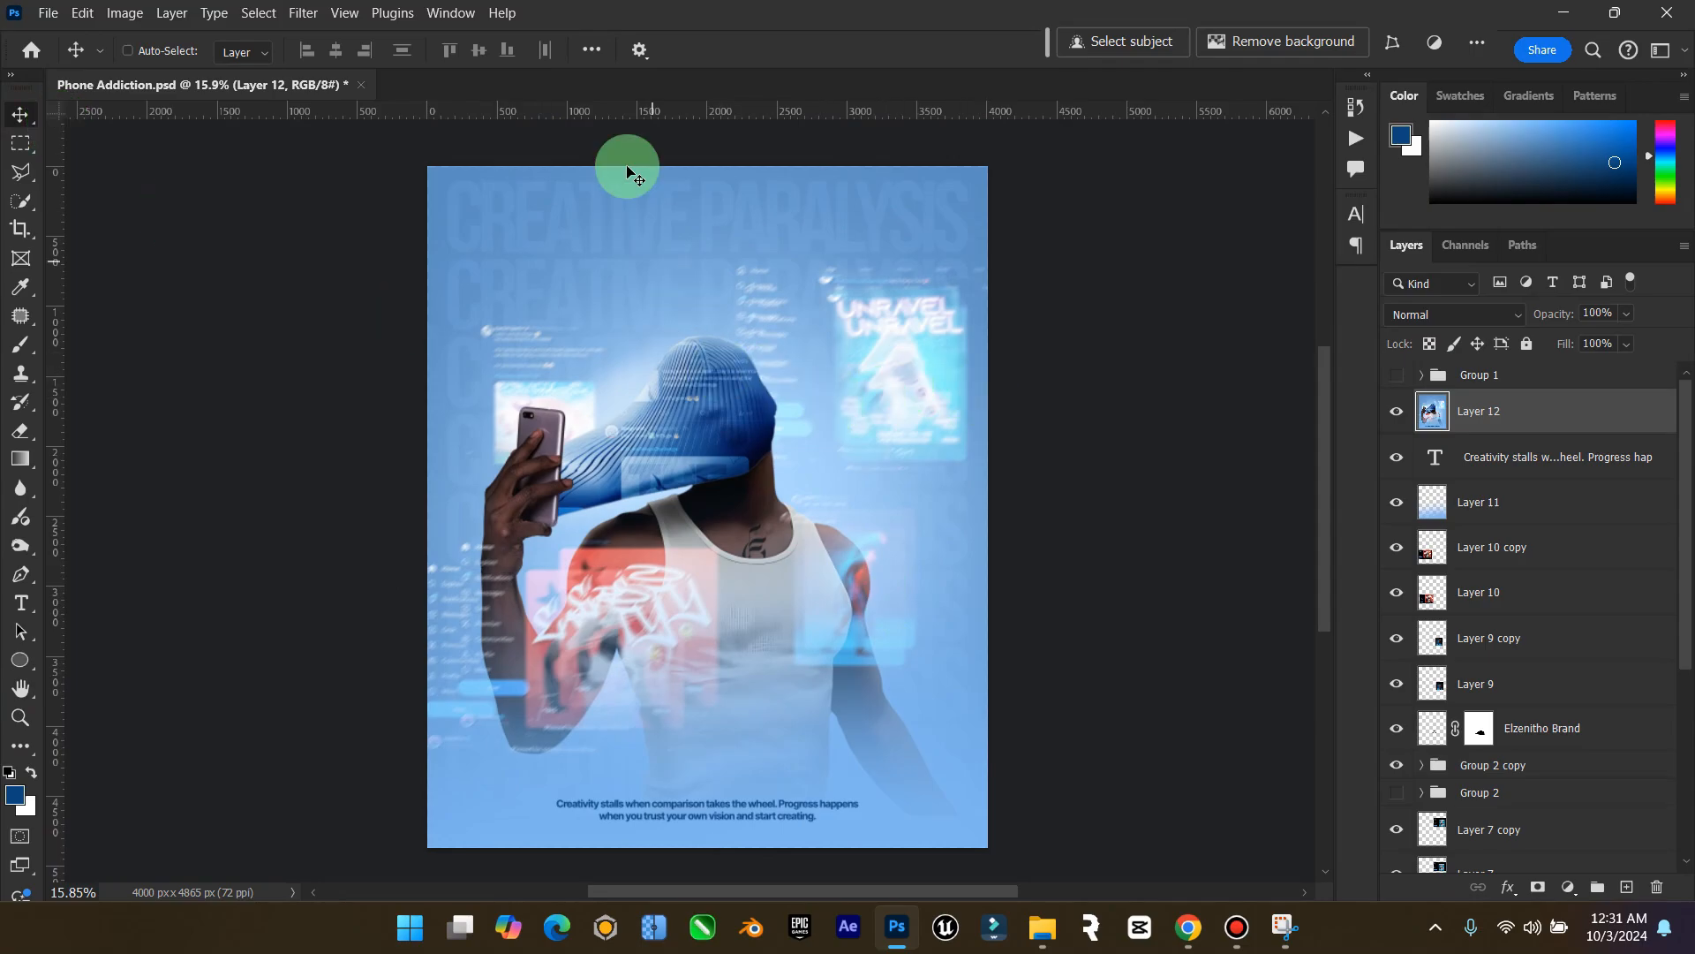
click(316, 14)
click(428, 206)
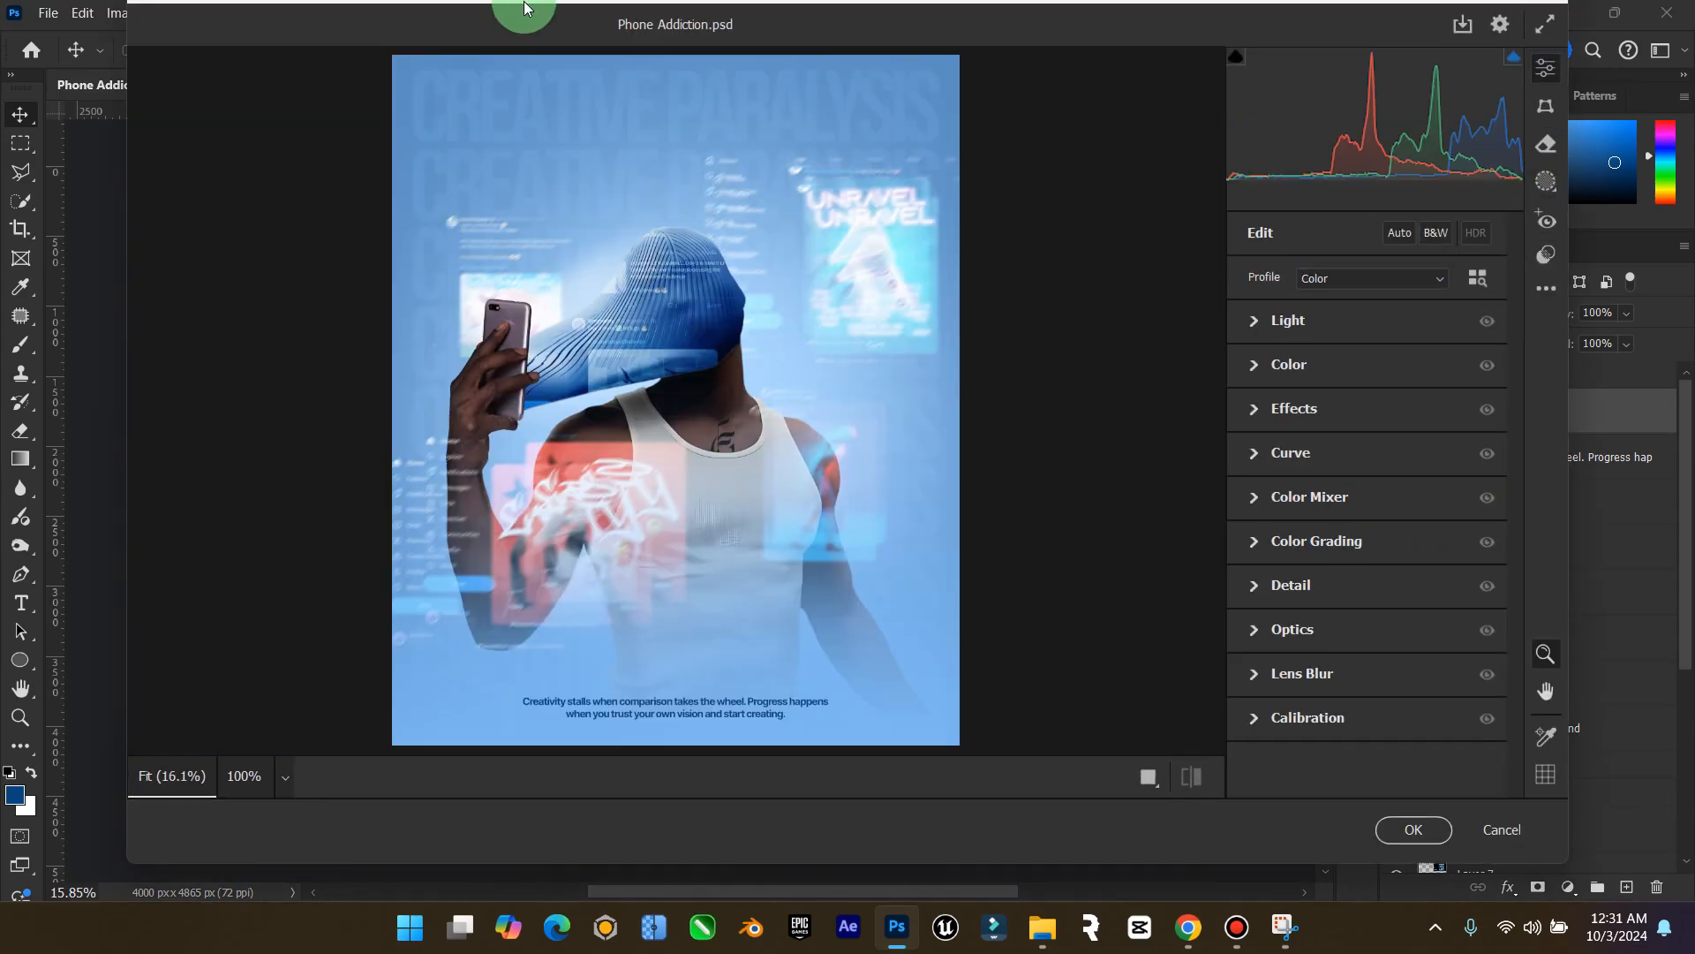
click(1255, 322)
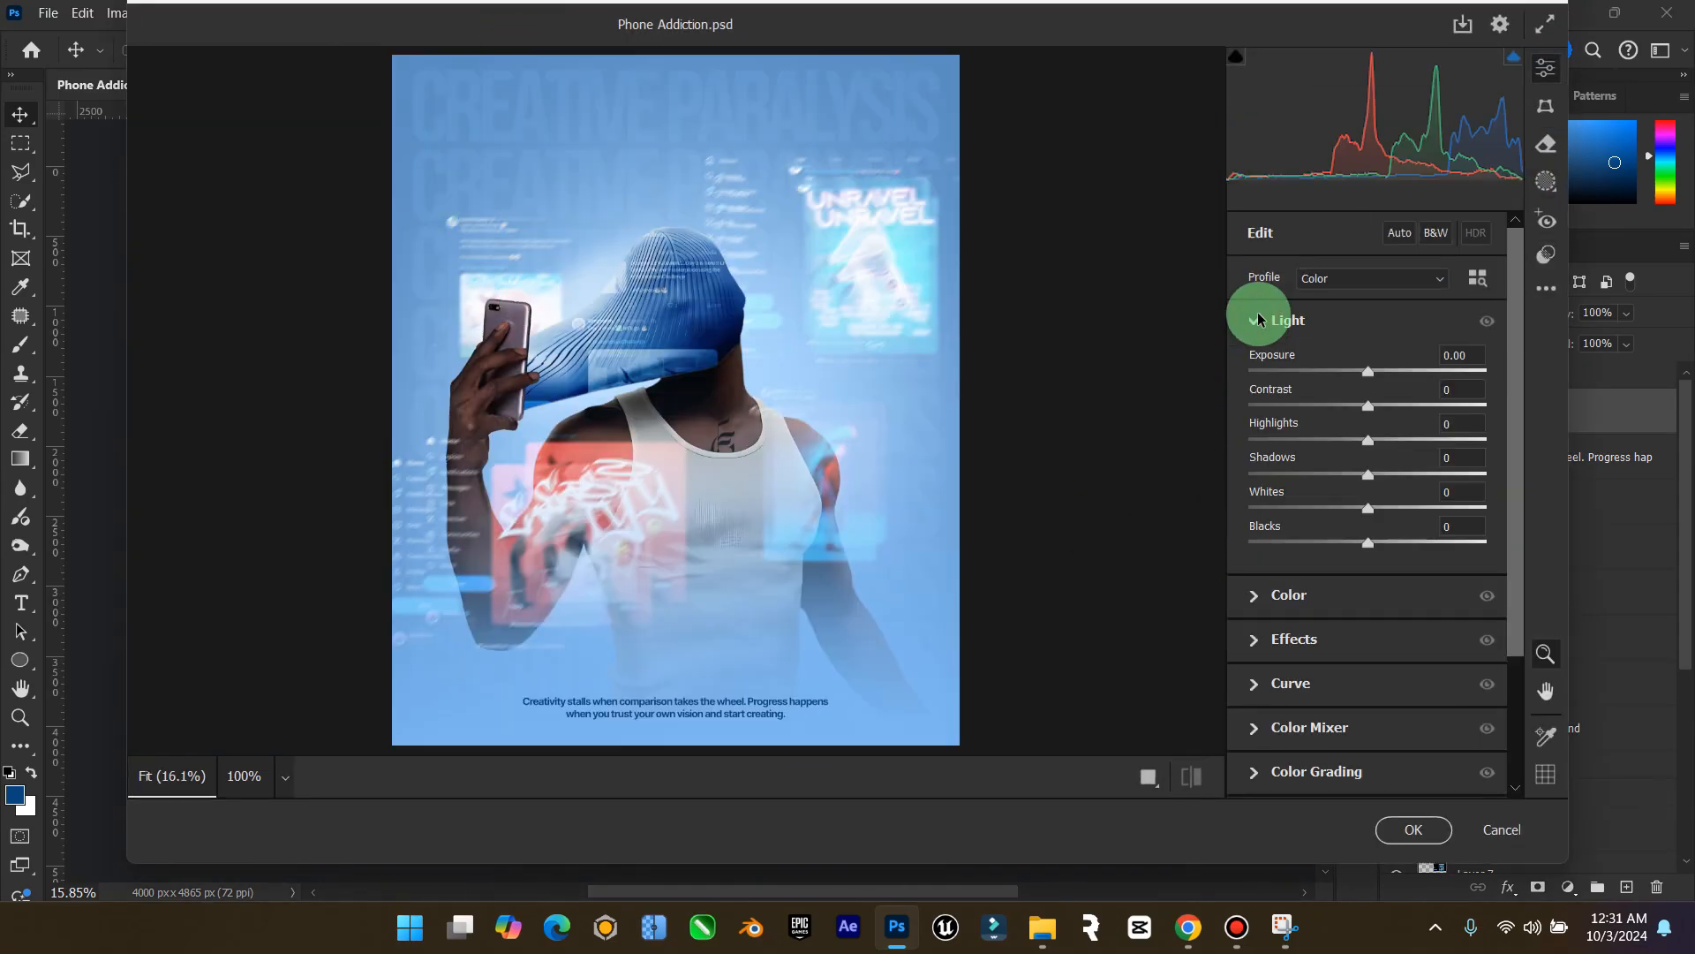
drag(1368, 370, 1411, 413)
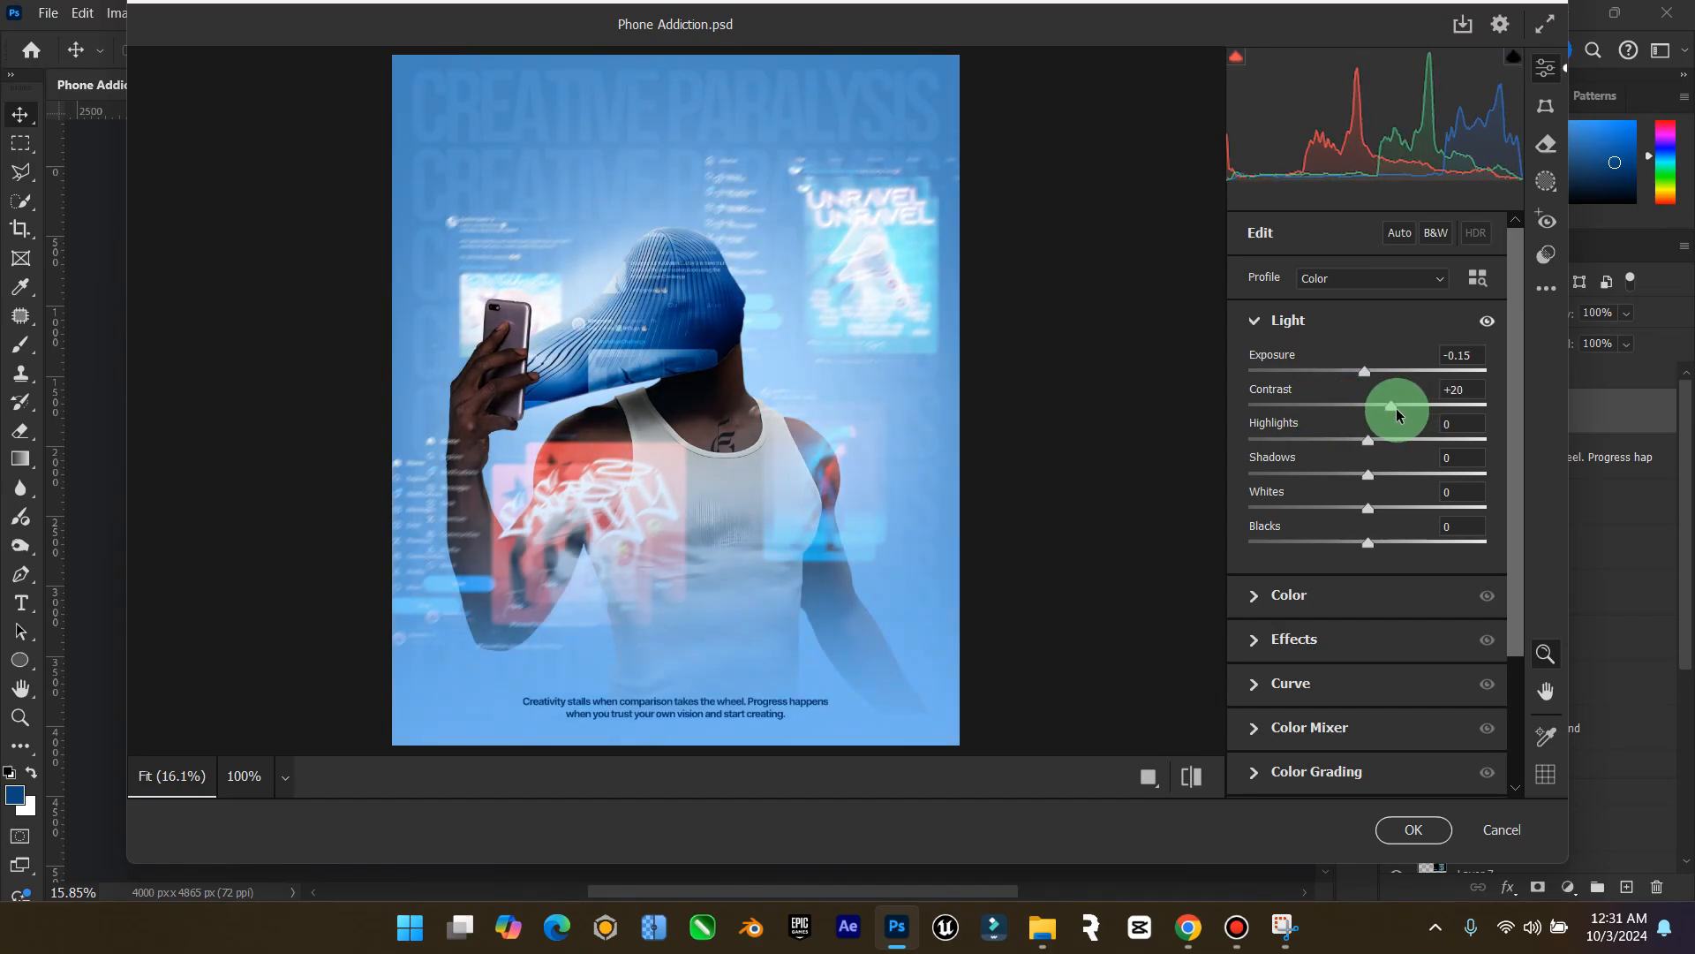
Set Highlights to -2 and Shadows to +13 in the Camera Raw light adjustments
click(1307, 572)
click(1357, 458)
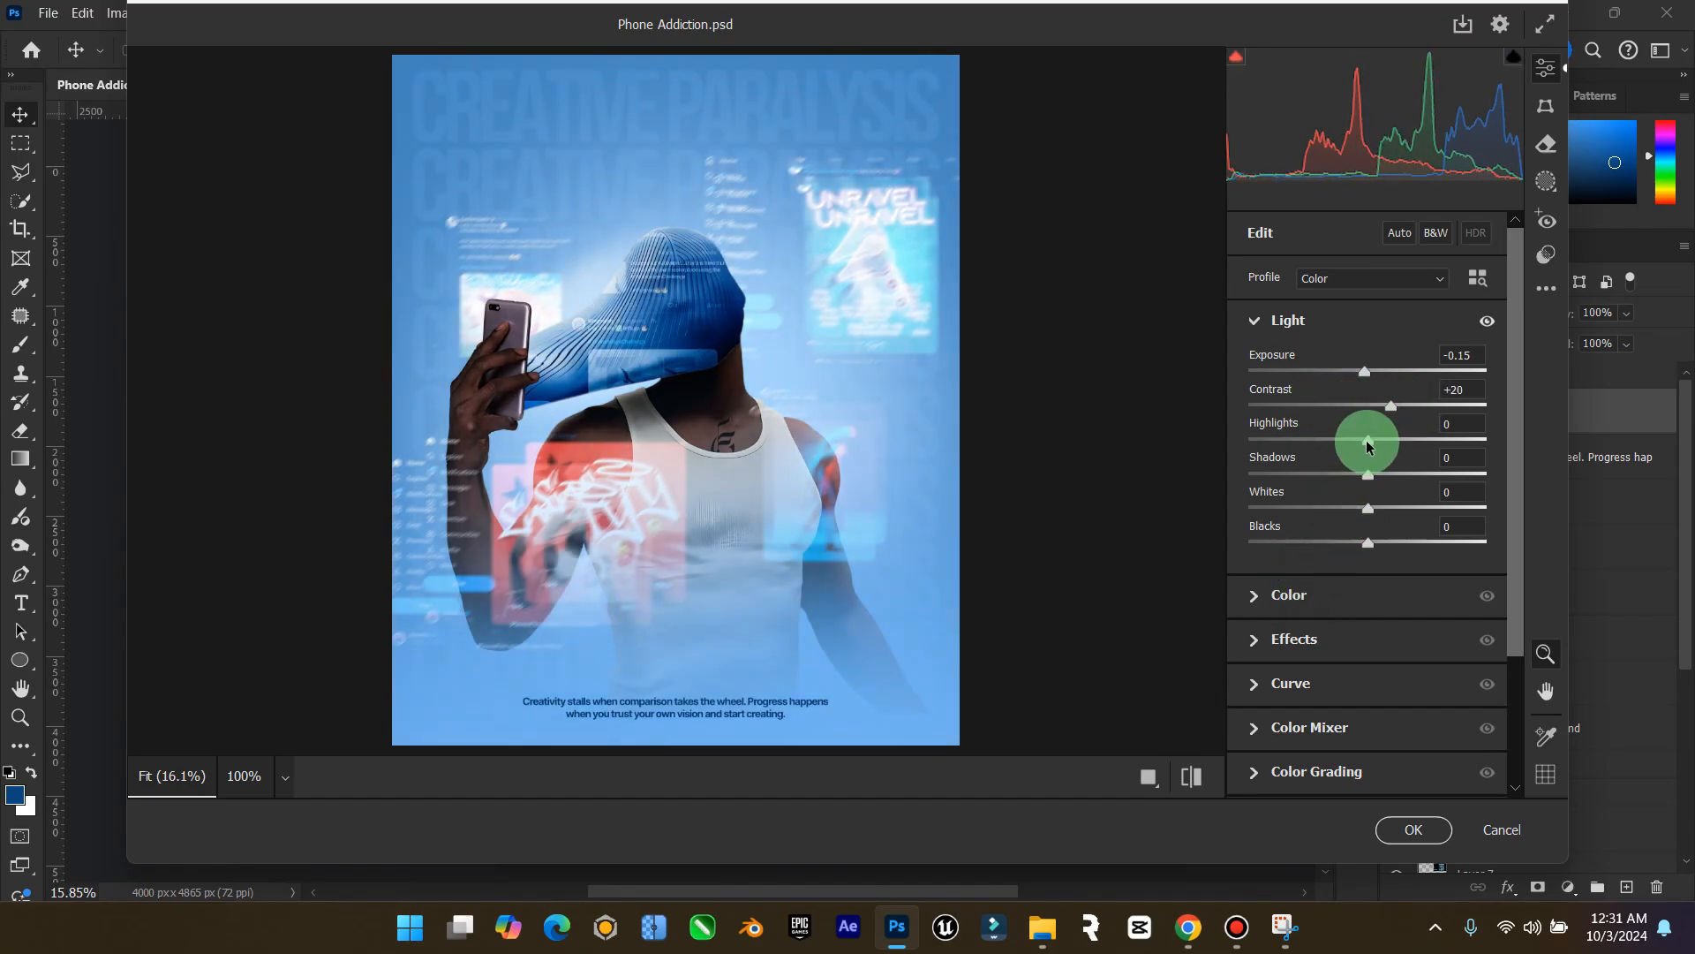
drag(1367, 445, 1383, 485)
click(1391, 497)
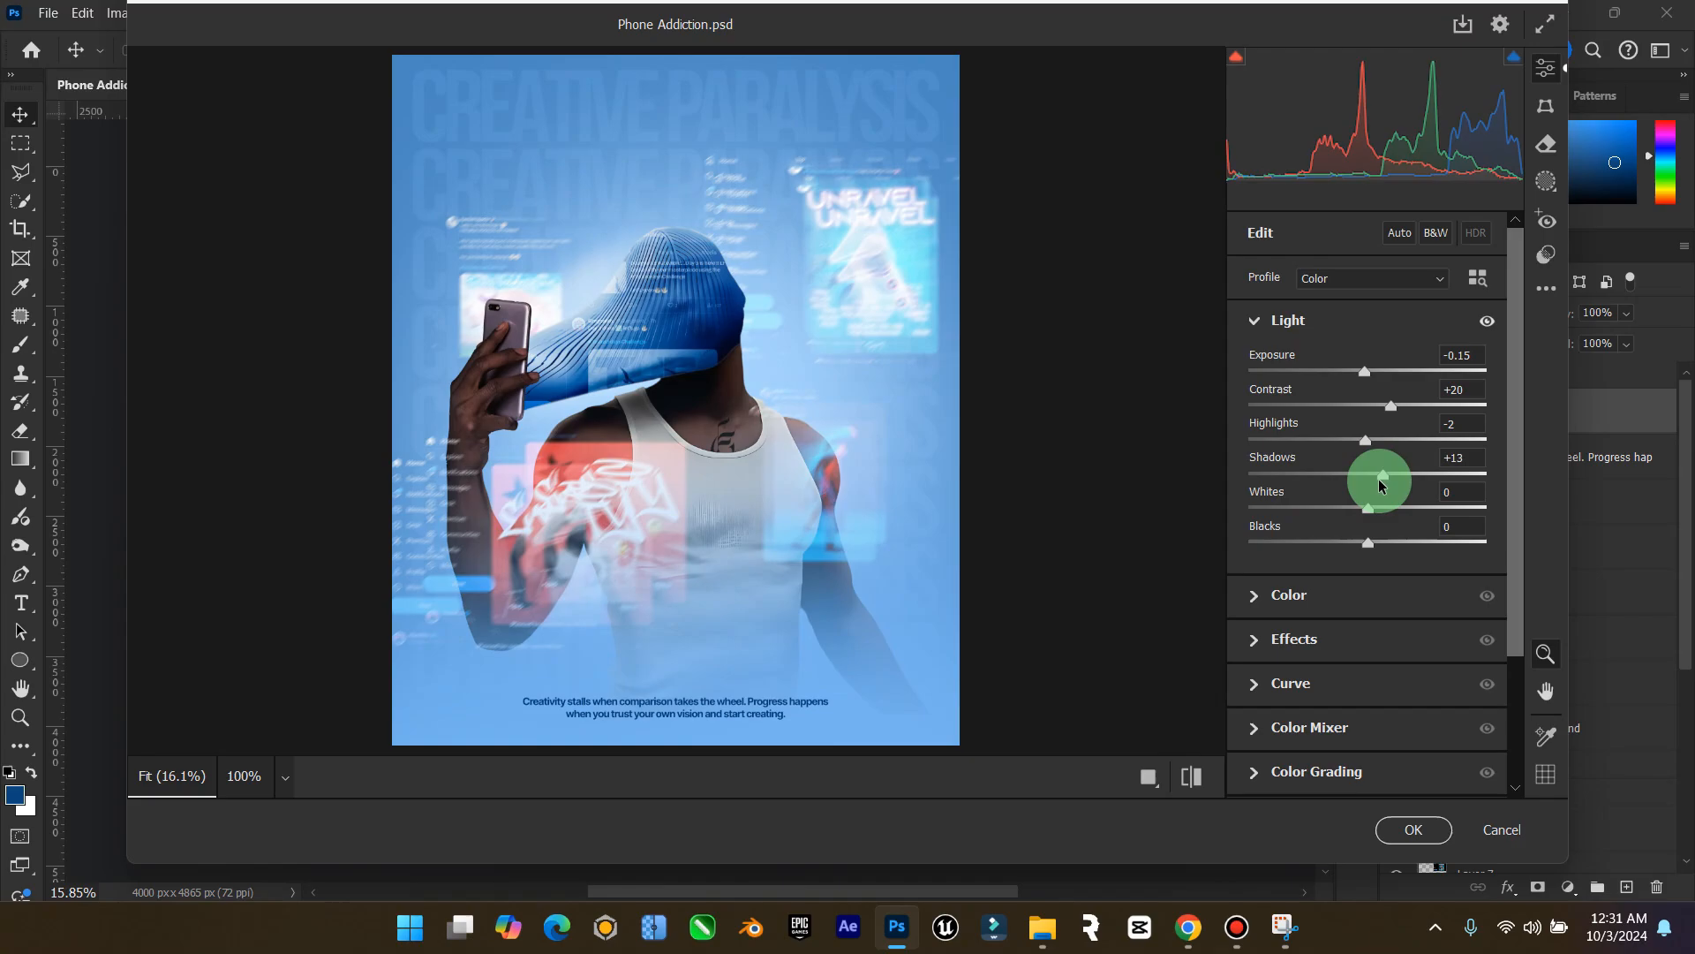
Set Blacks to +36 in the light adjustments and raise the color Vibrance slightly
click(1339, 529)
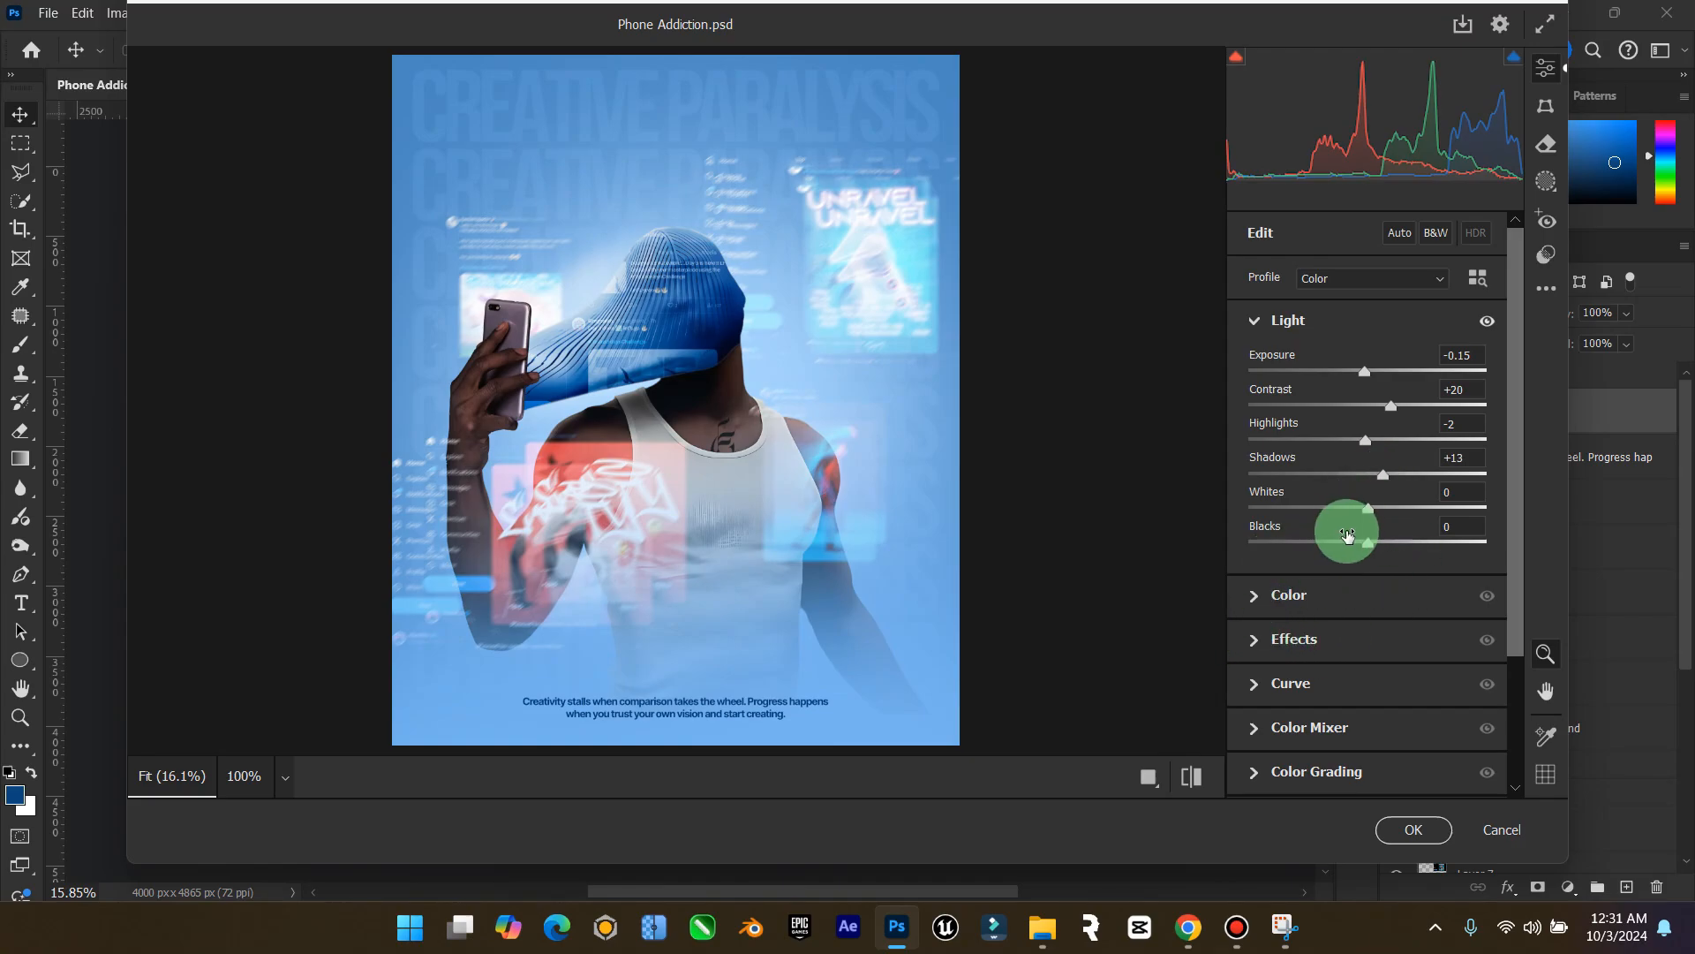
mouse_move(1383, 549)
mouse_down()
mouse_move(1430, 545)
mouse_move(1384, 552)
mouse_move(1413, 544)
mouse_up()
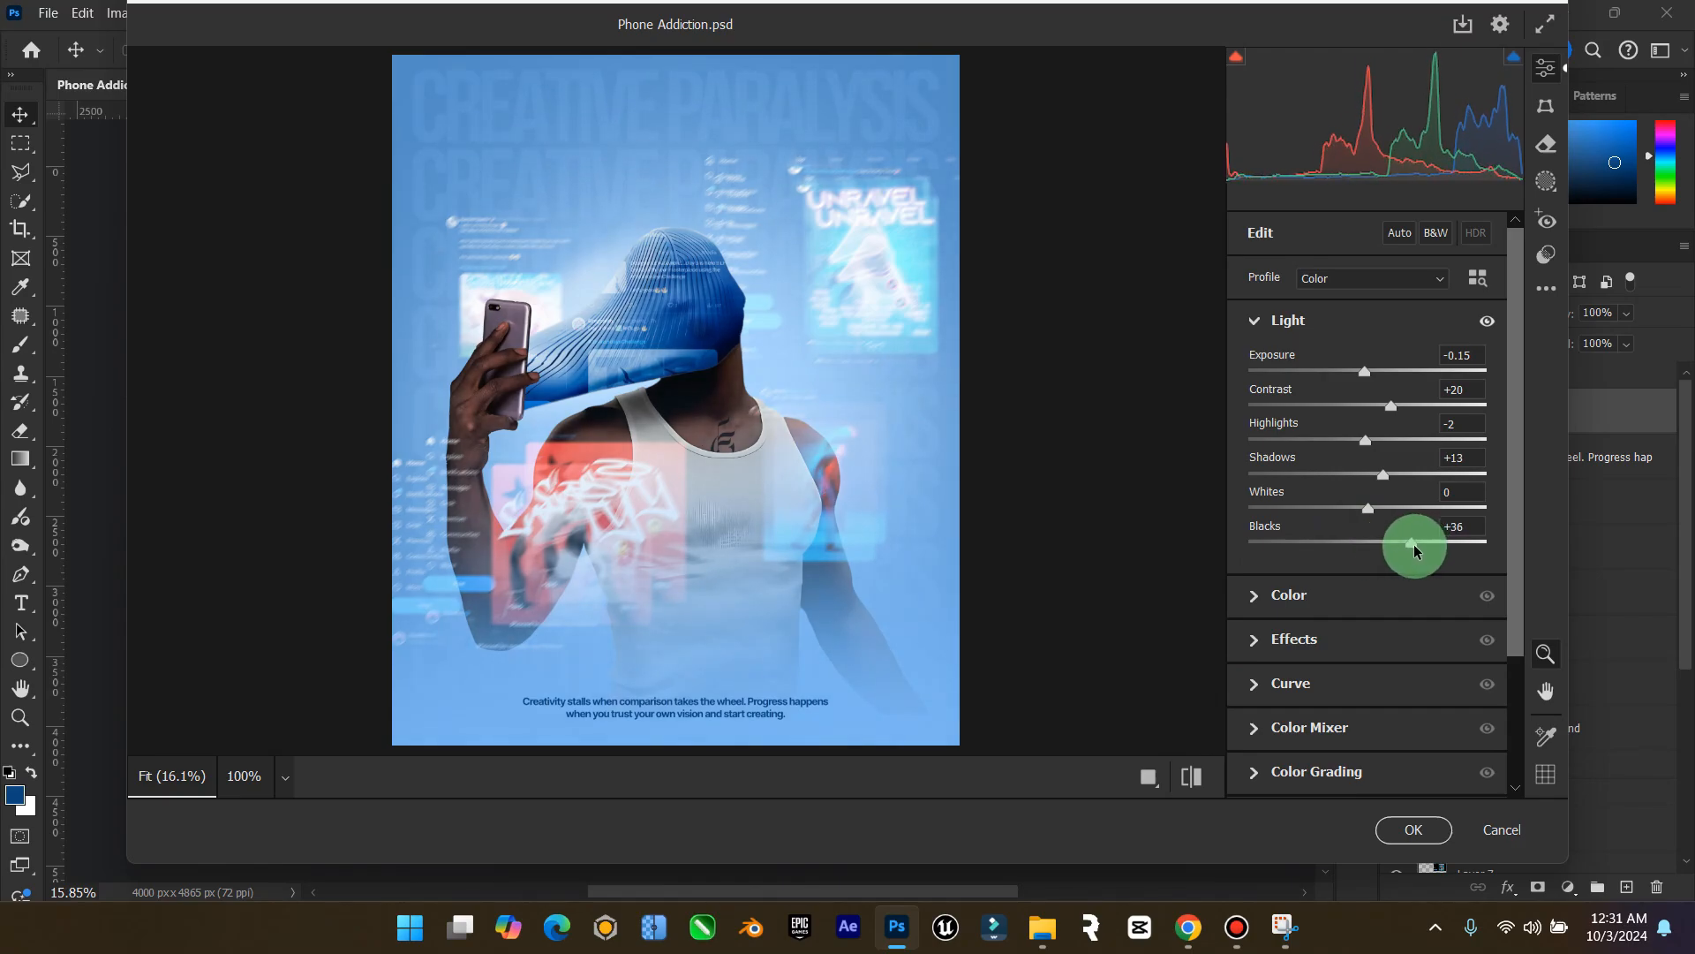
click(1239, 604)
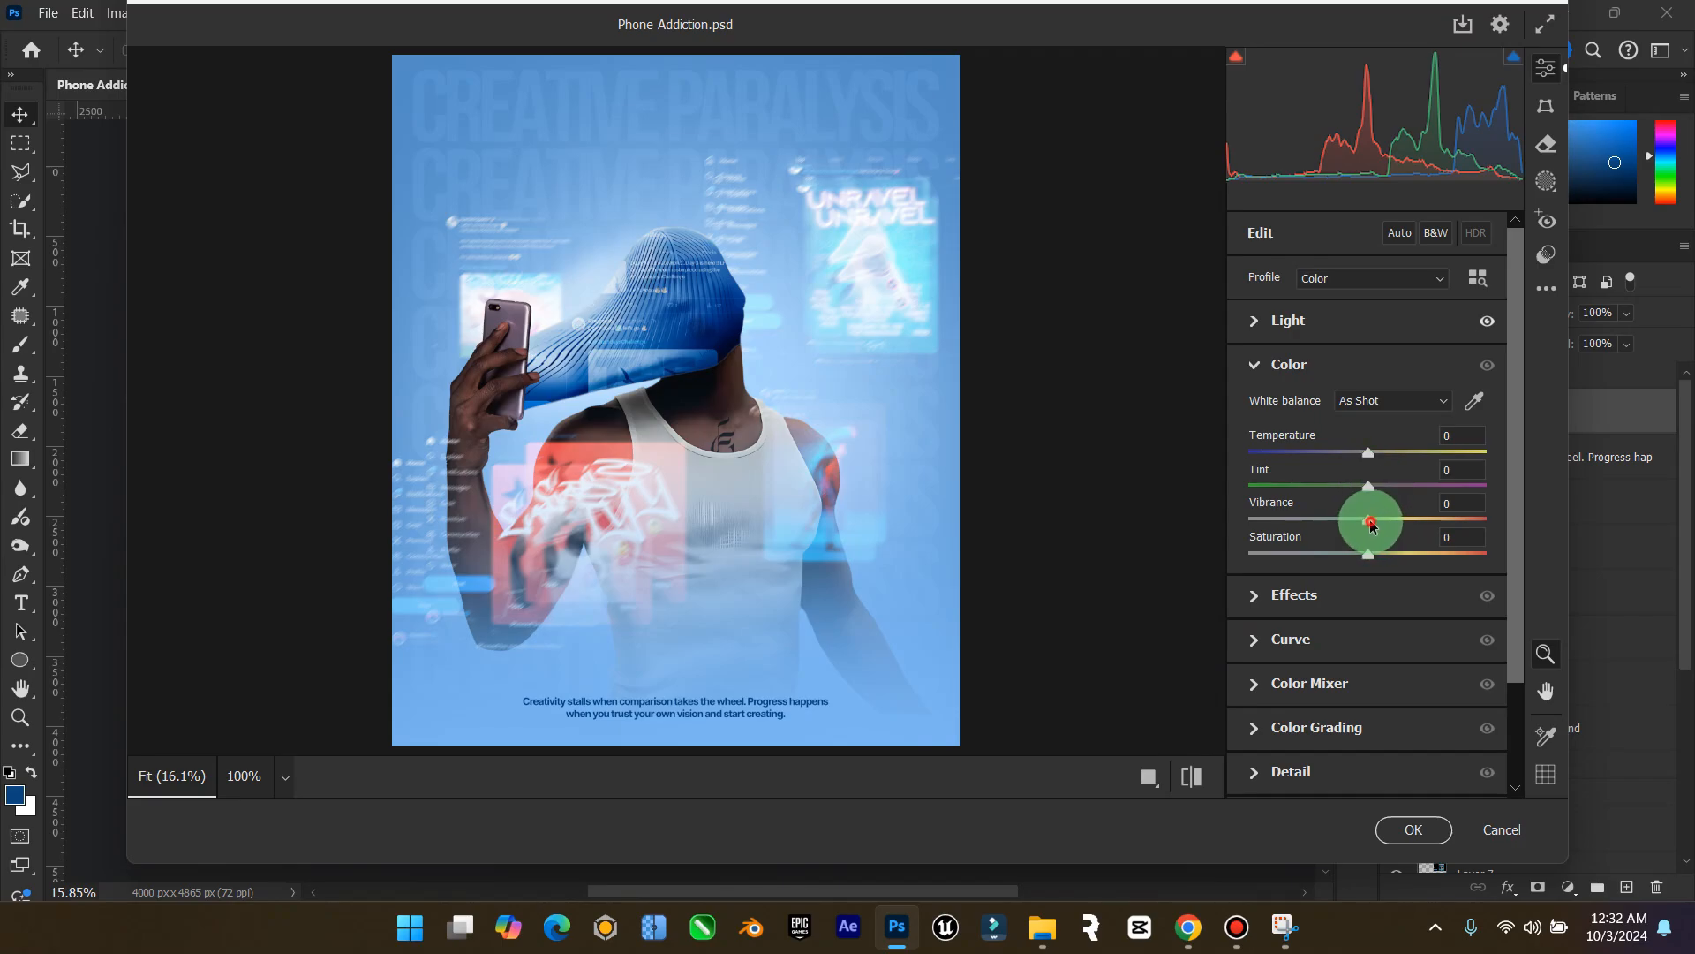
drag(1372, 523, 1396, 516)
Set Texture to +20 and Clarity to +22 in the Camera Raw effects adjustments
click(1260, 594)
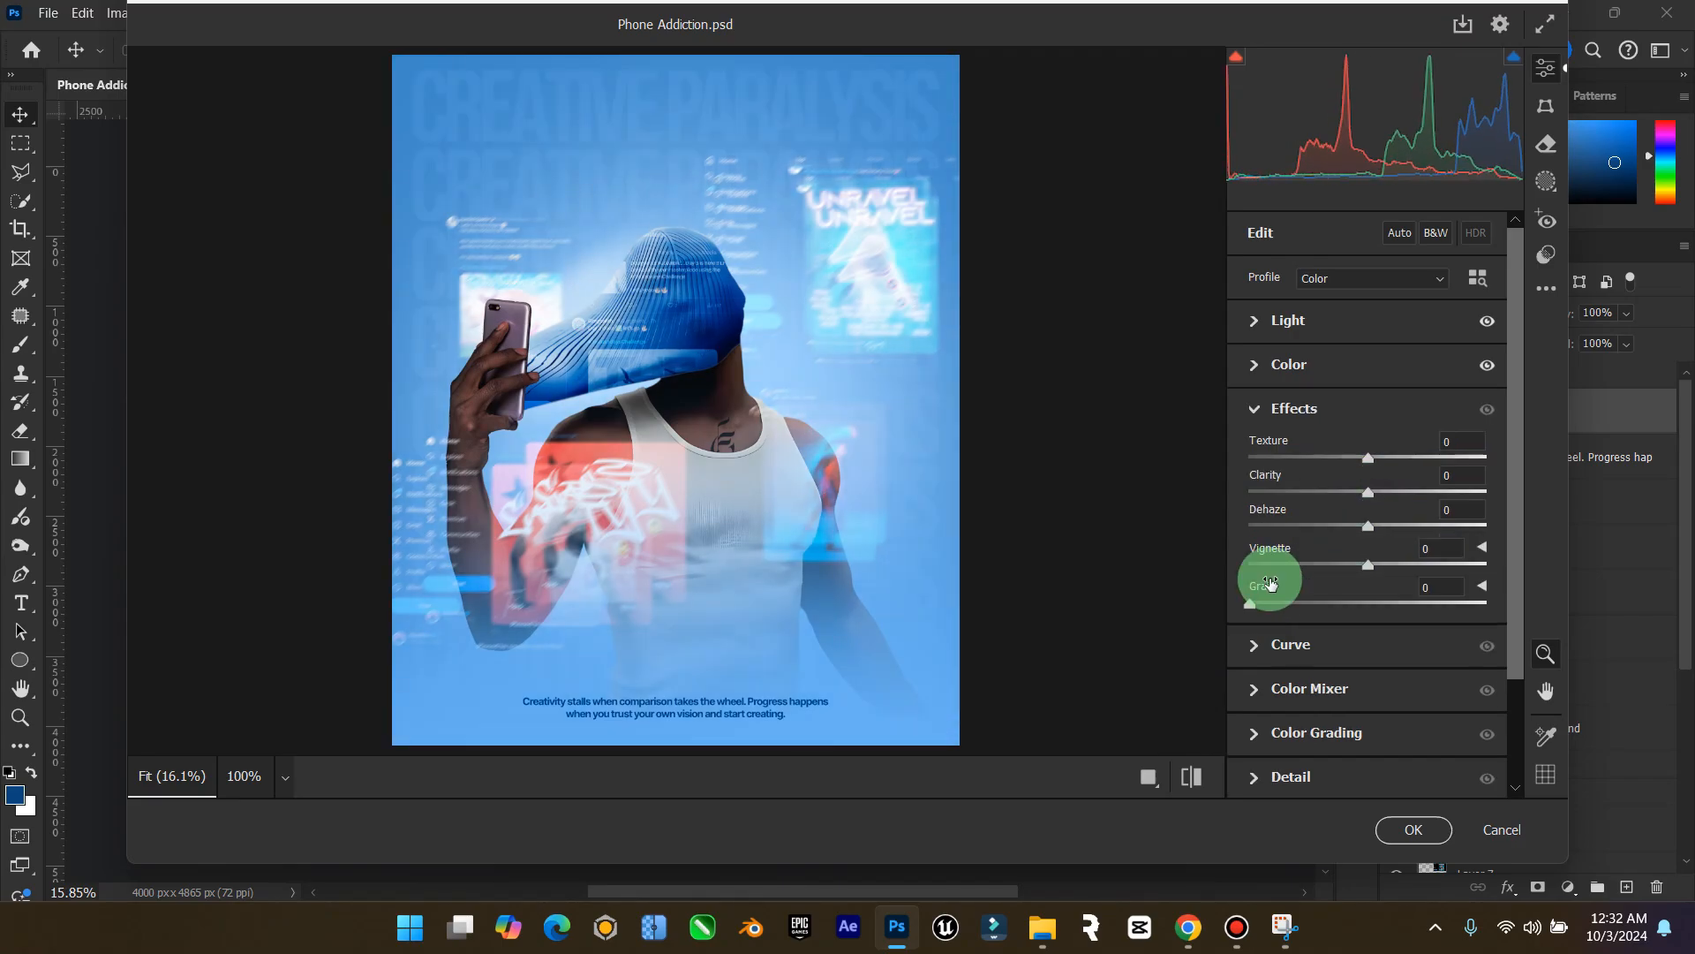
drag(1371, 459, 1401, 459)
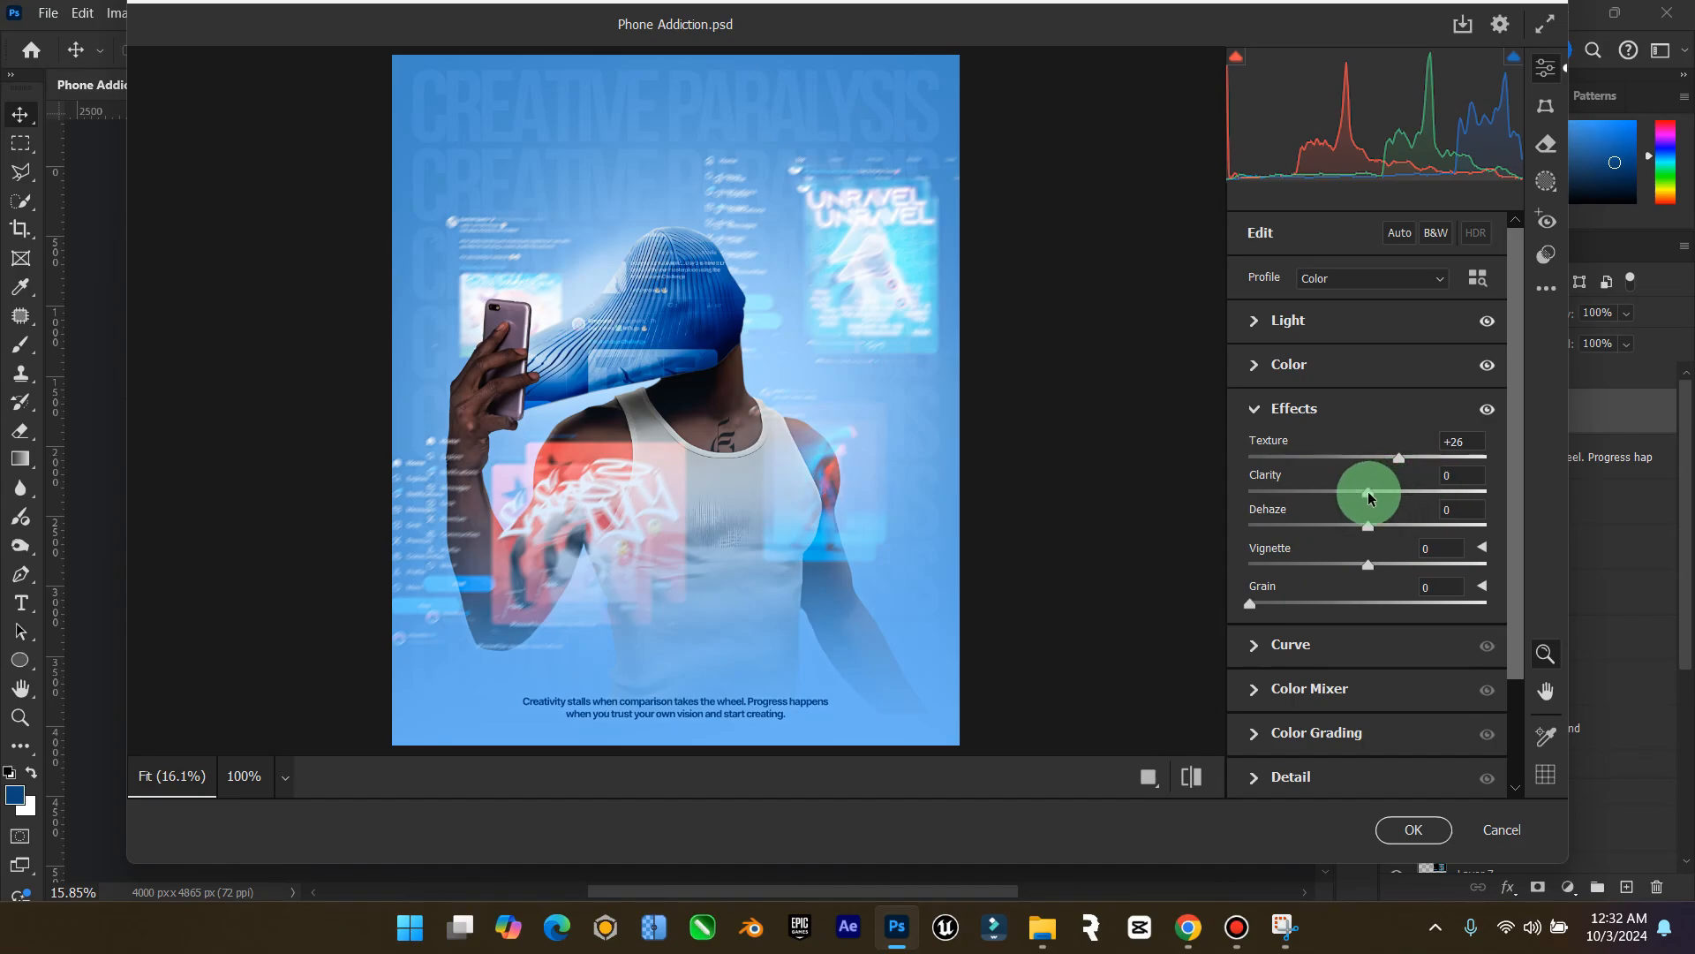
mouse_move(1369, 492)
mouse_down()
mouse_move(1416, 492)
mouse_move(1393, 492)
mouse_move(1401, 456)
mouse_move(1374, 465)
mouse_move(1390, 476)
mouse_up()
Add film grain with an amount of 36 to the merged layer and apply the Camera Raw filter
drag(1252, 602, 1322, 601)
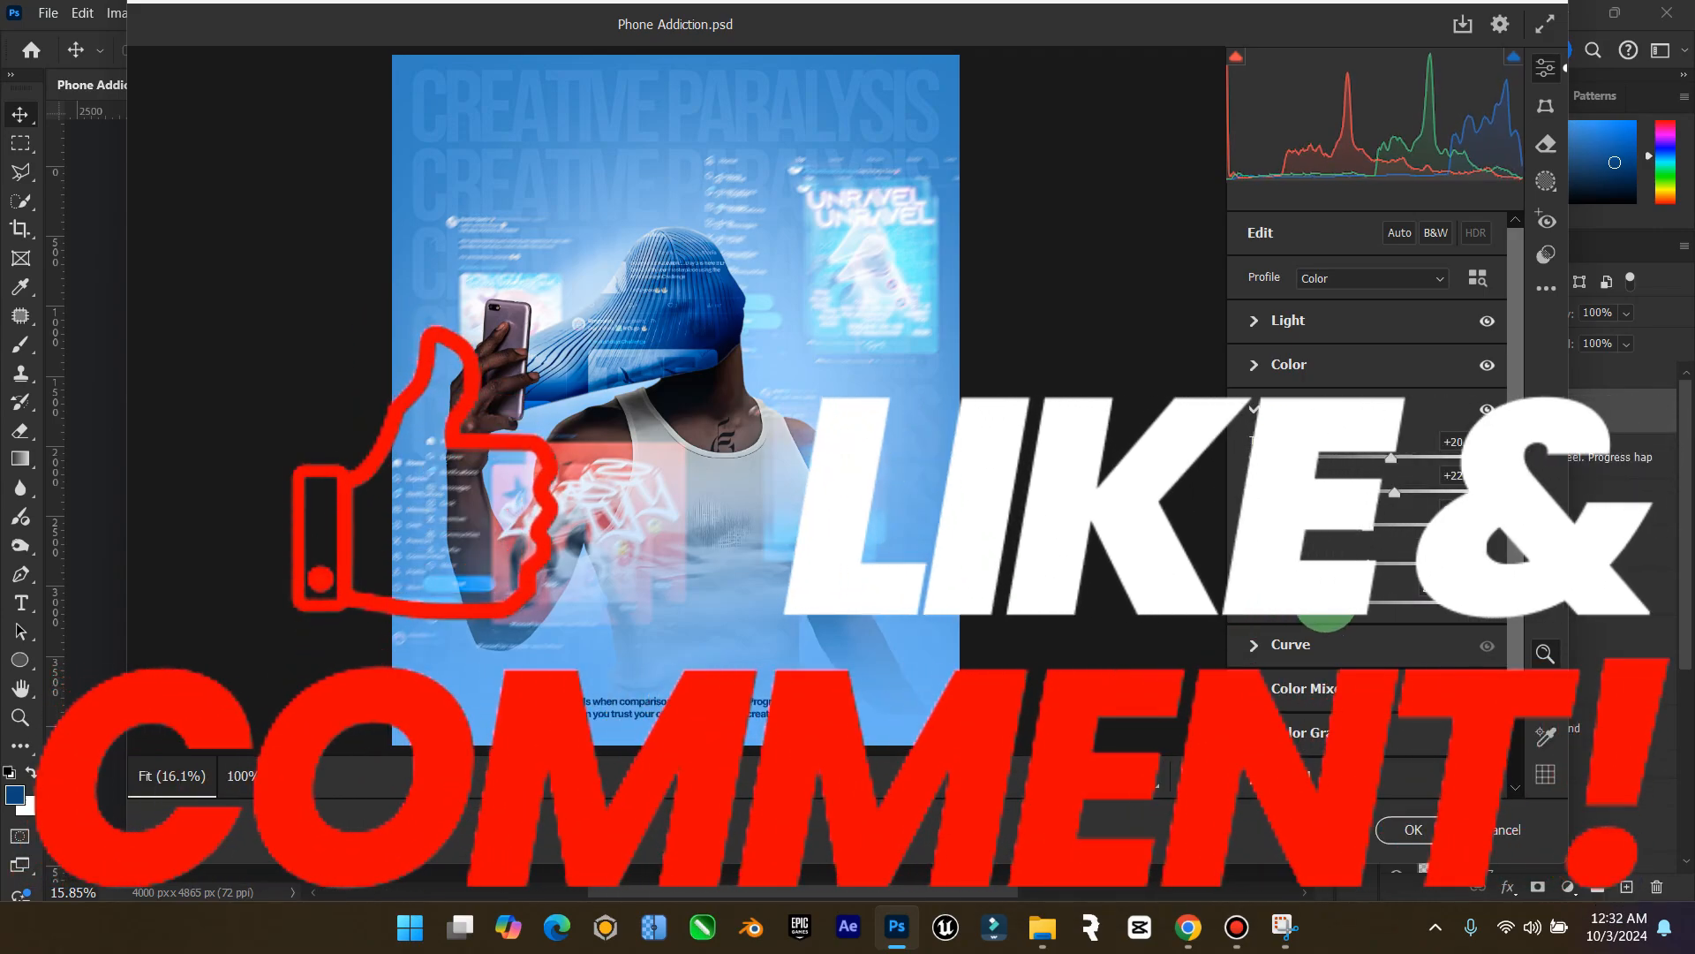
click(700, 377)
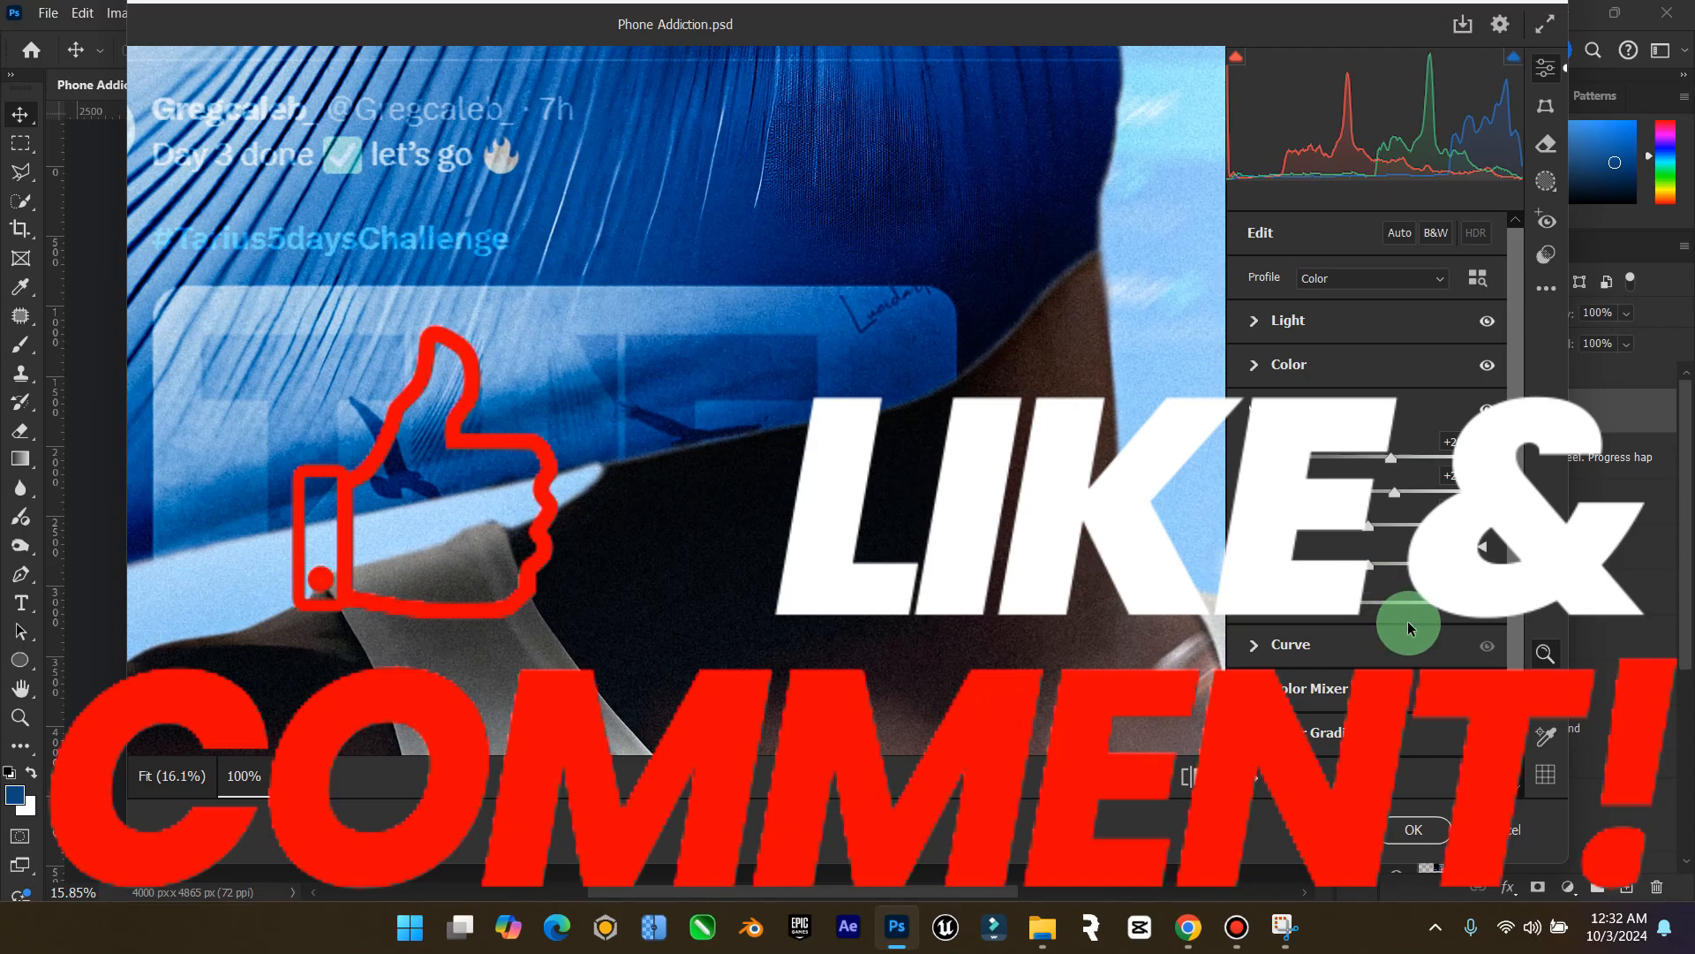
click(779, 477)
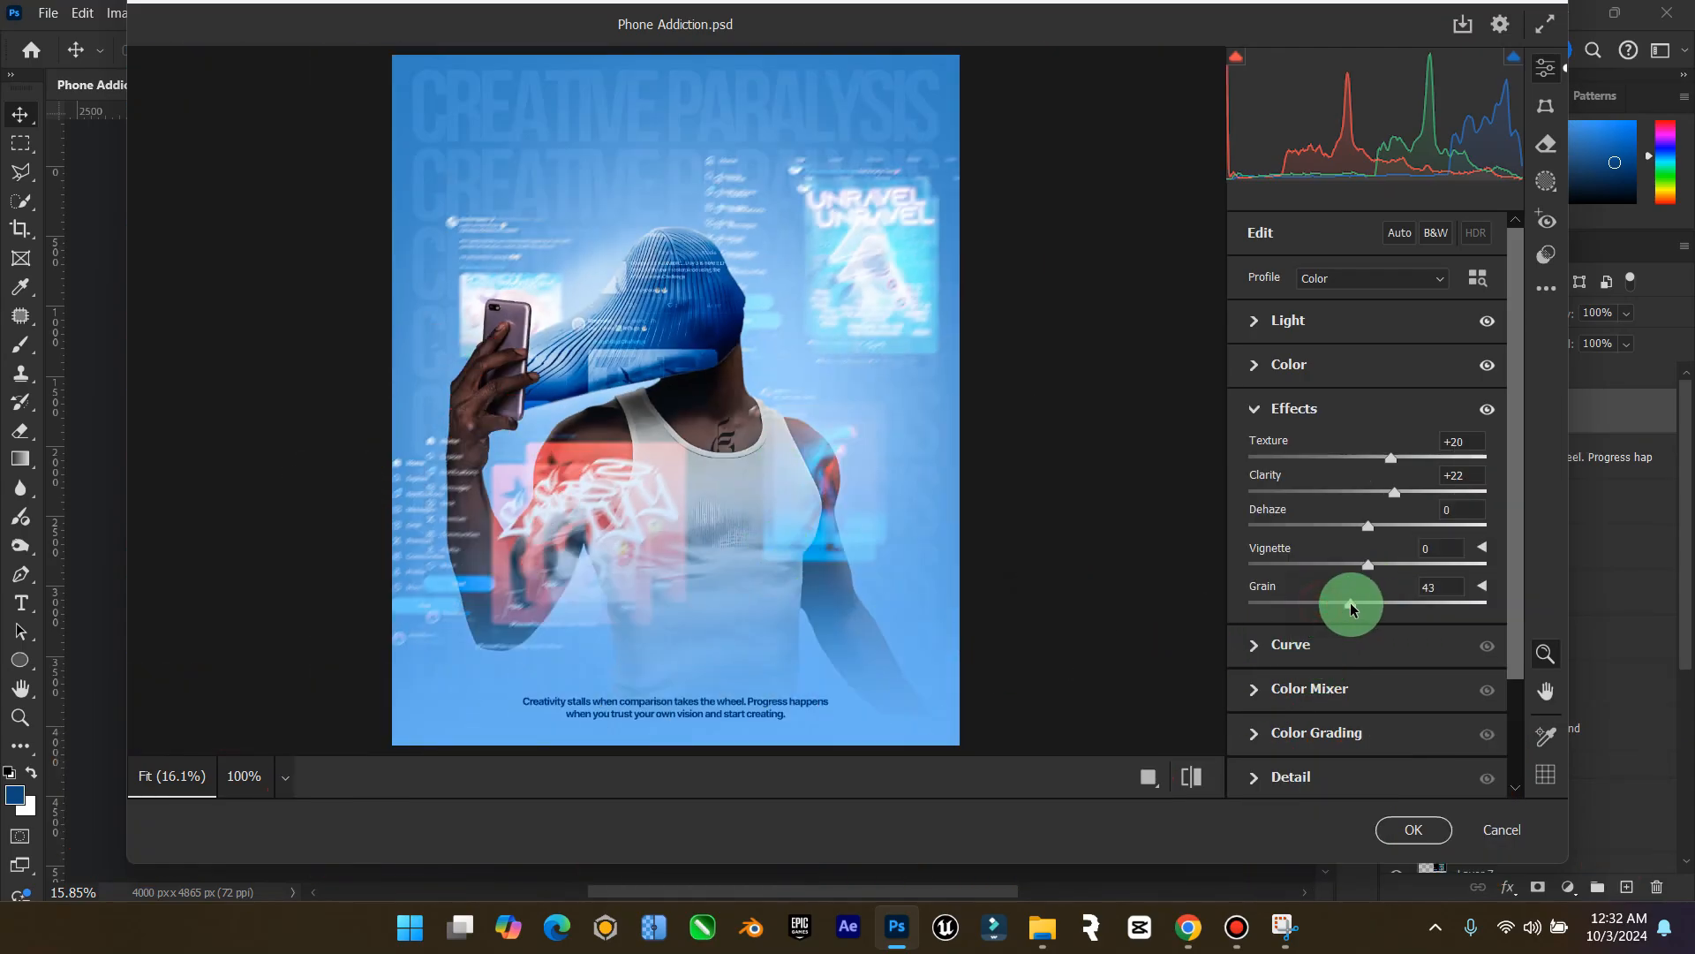
click(689, 352)
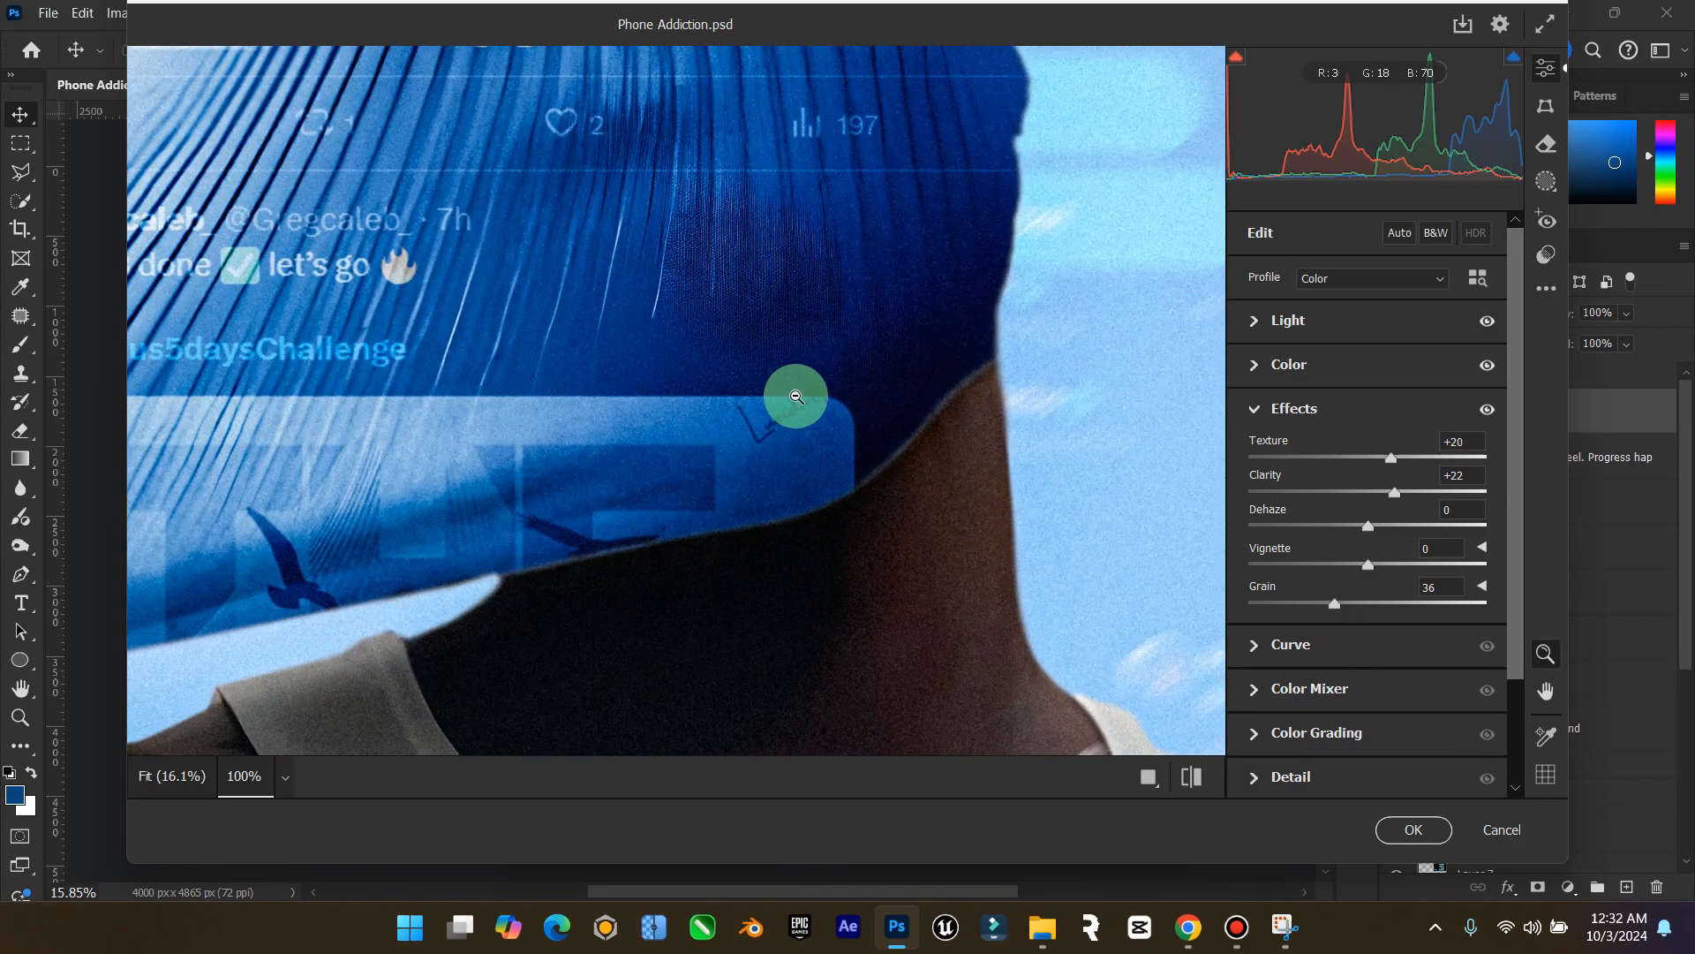
click(783, 424)
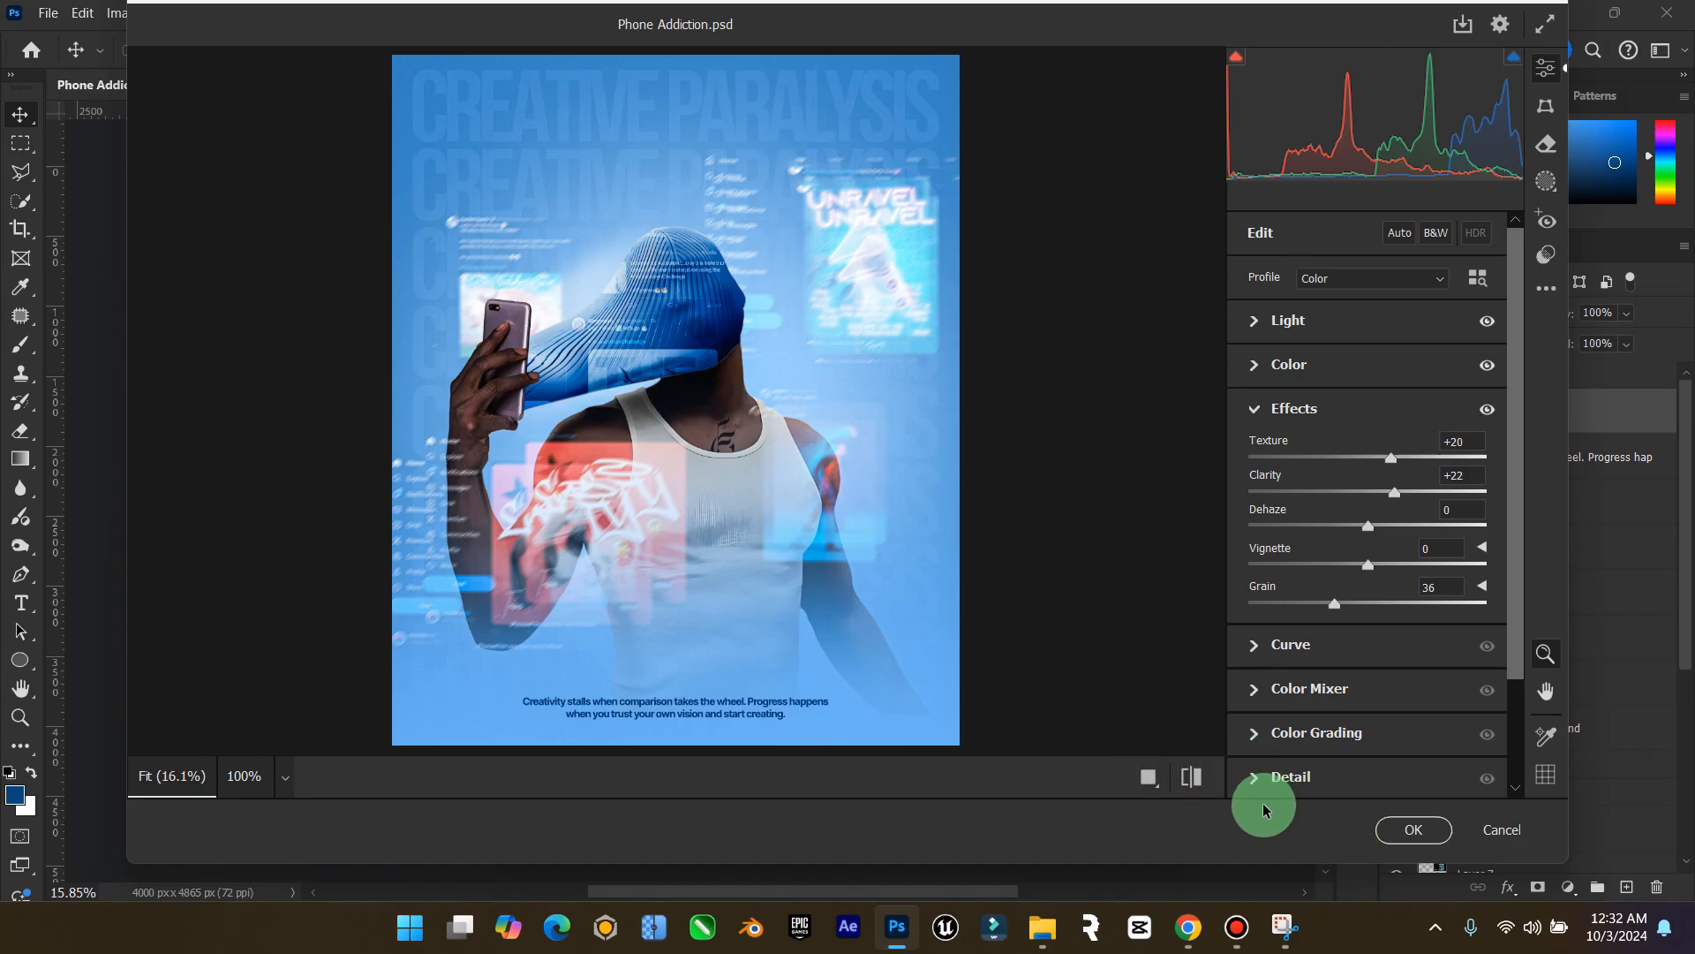
click(1411, 828)
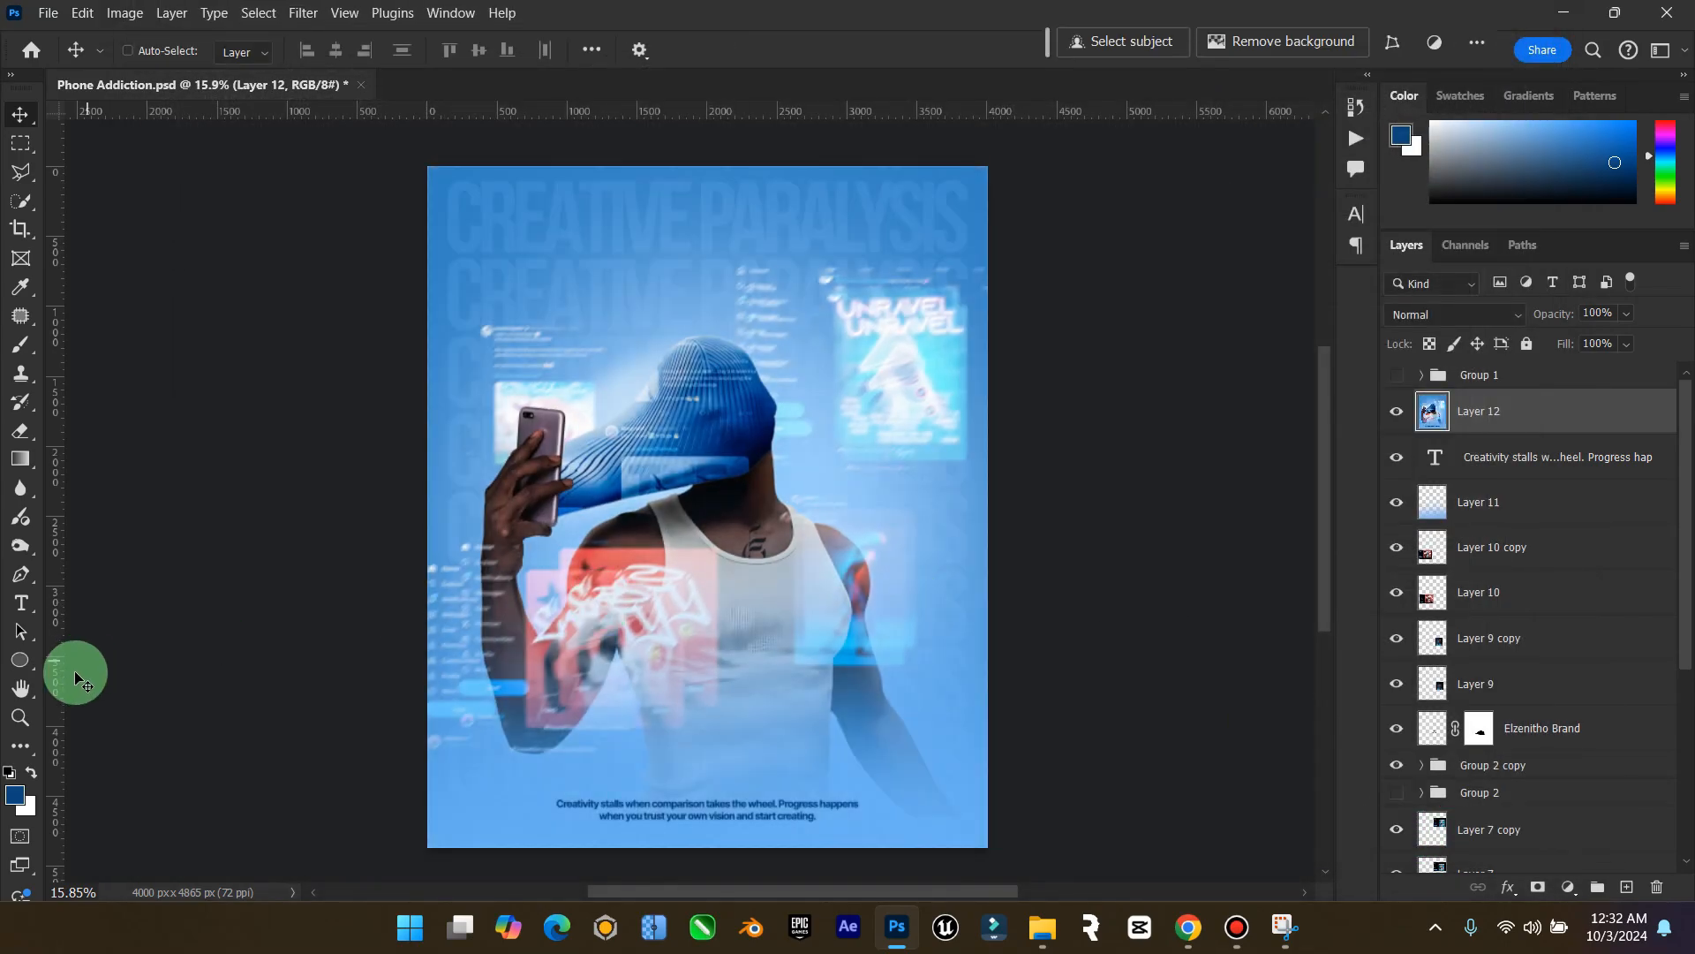
Soften the hard edge between the stretched blue hat and the neck on Layer 12 with the Blur tool at 100% strength
click(36, 722)
drag(776, 511, 941, 500)
click(941, 499)
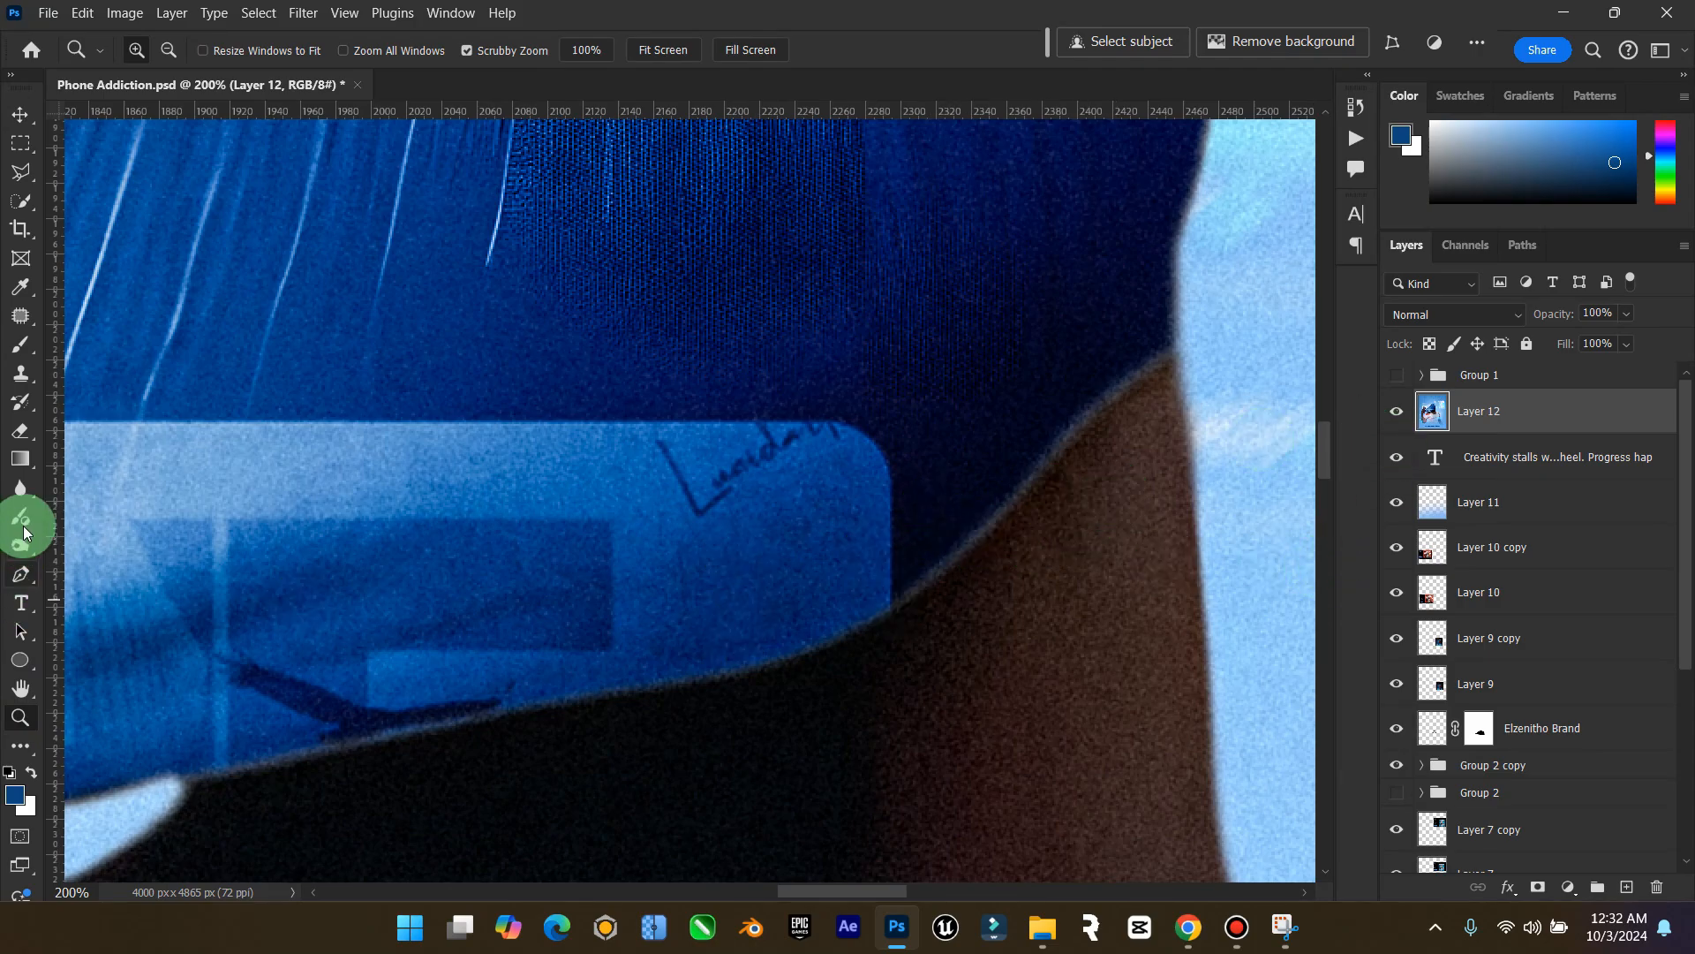
click(20, 488)
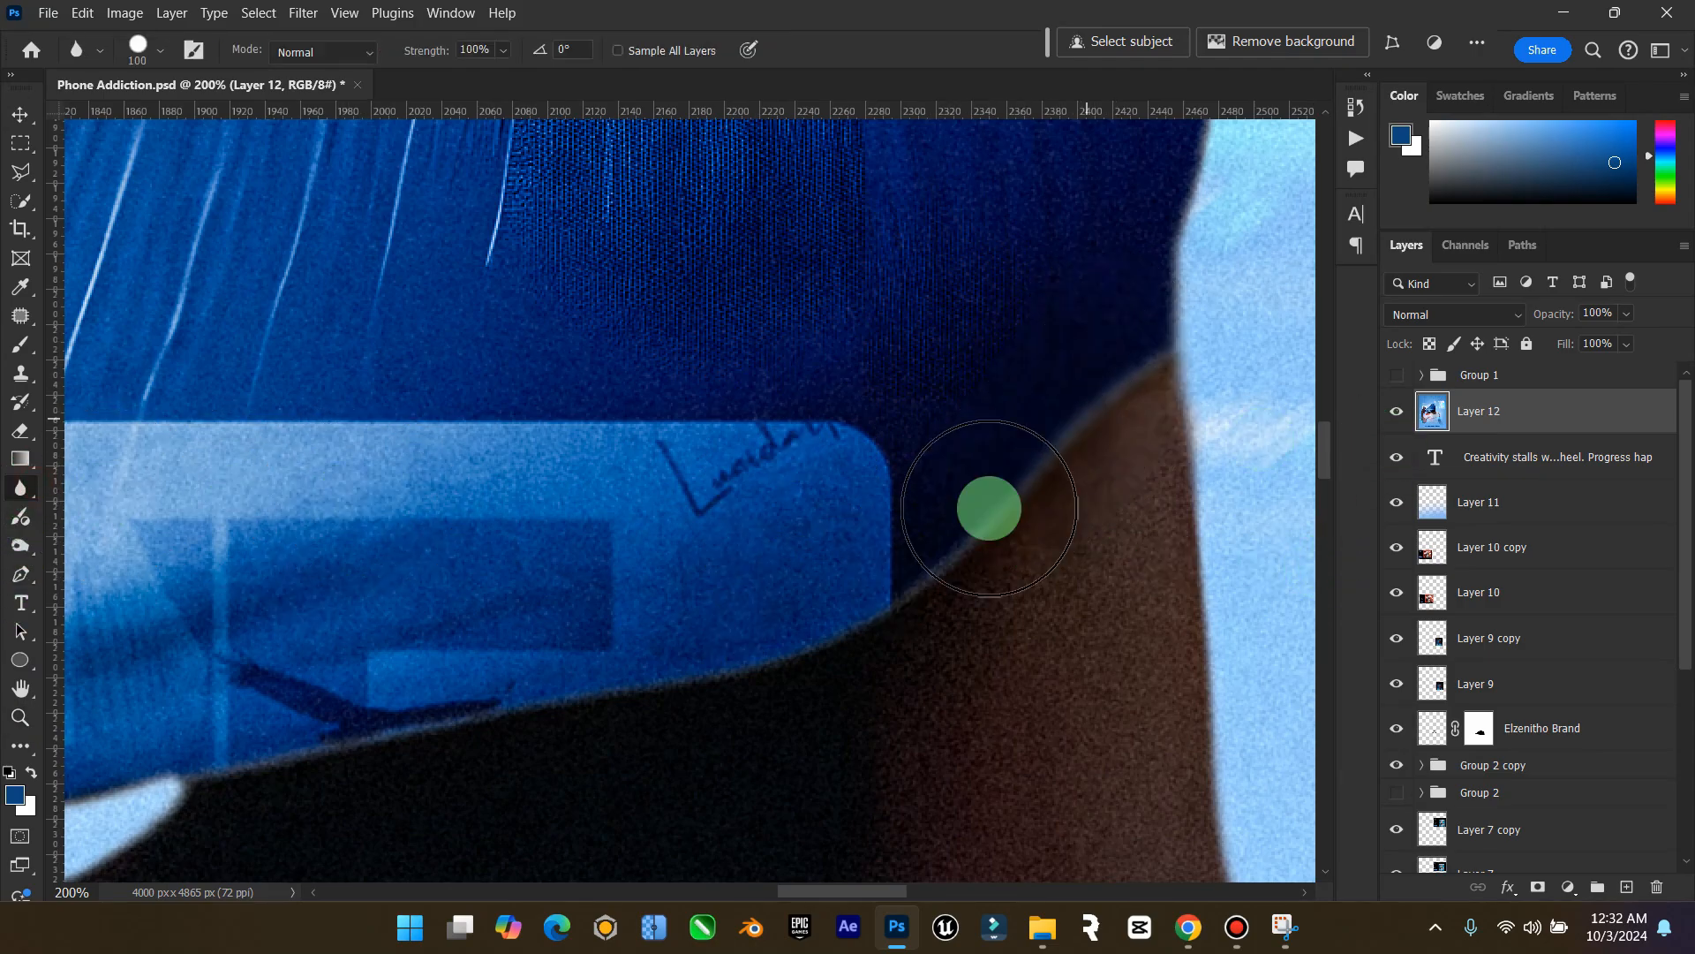
mouse_move(989, 508)
mouse_down()
mouse_move(564, 730)
mouse_move(250, 784)
mouse_move(1041, 476)
mouse_move(1115, 393)
mouse_move(945, 537)
mouse_move(730, 674)
mouse_up()
Switch back to the Move tool and save the Phone Addiction document
double_click(20, 688)
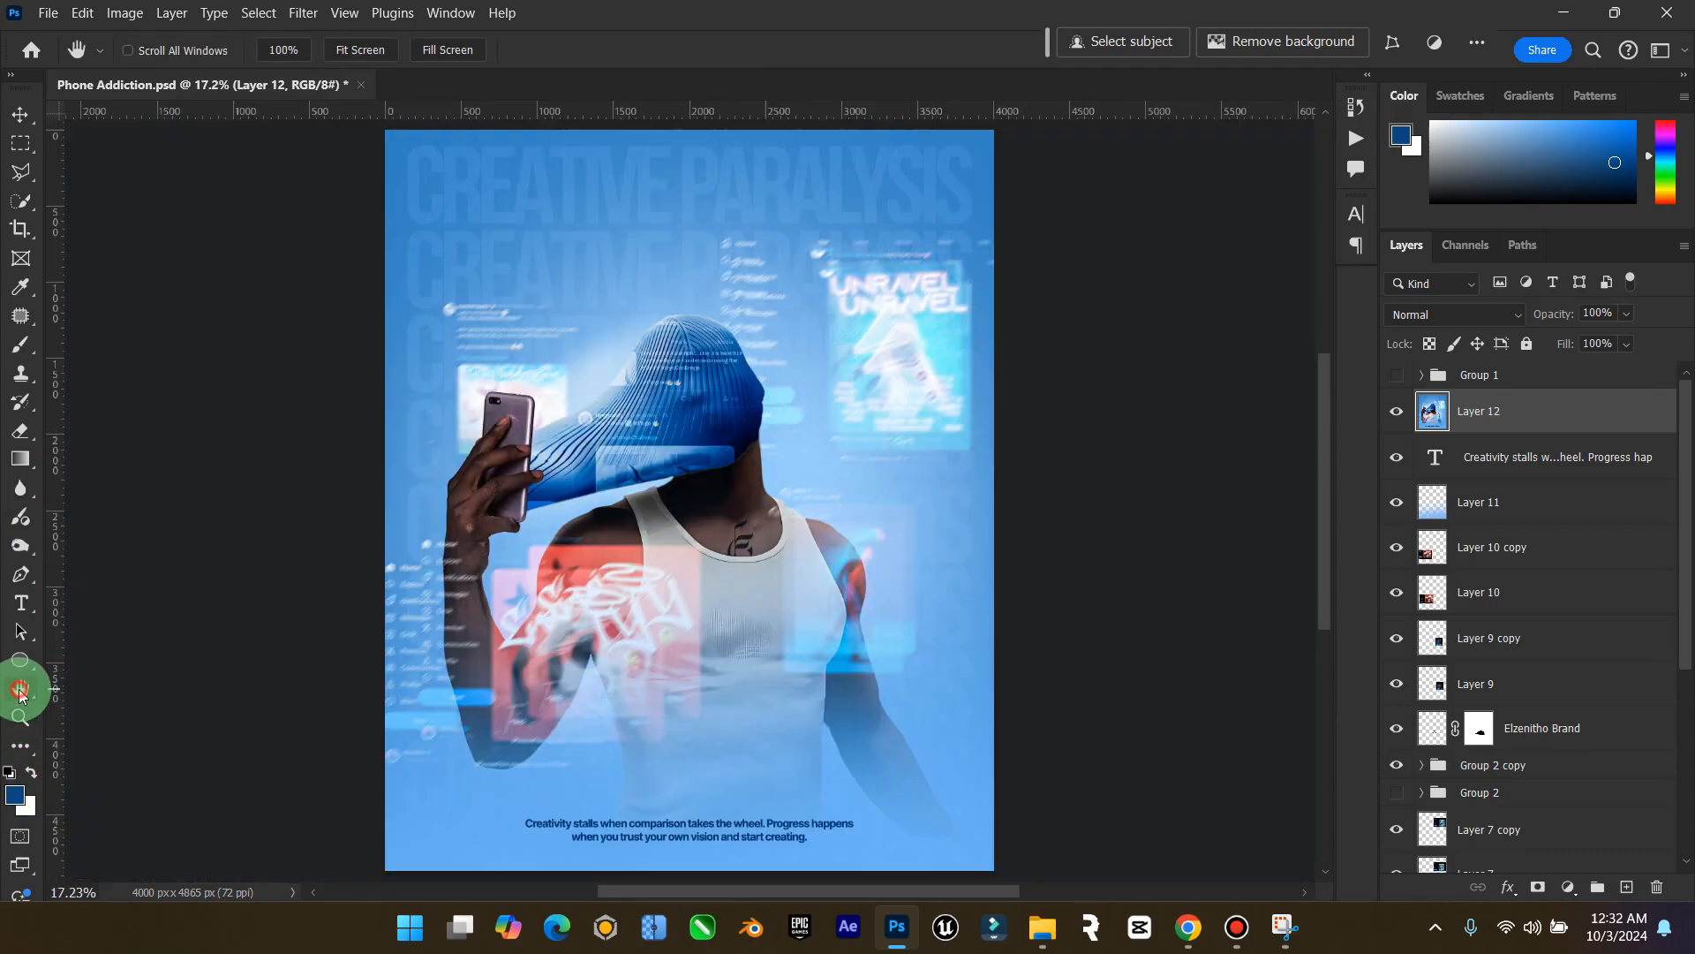
click(10, 115)
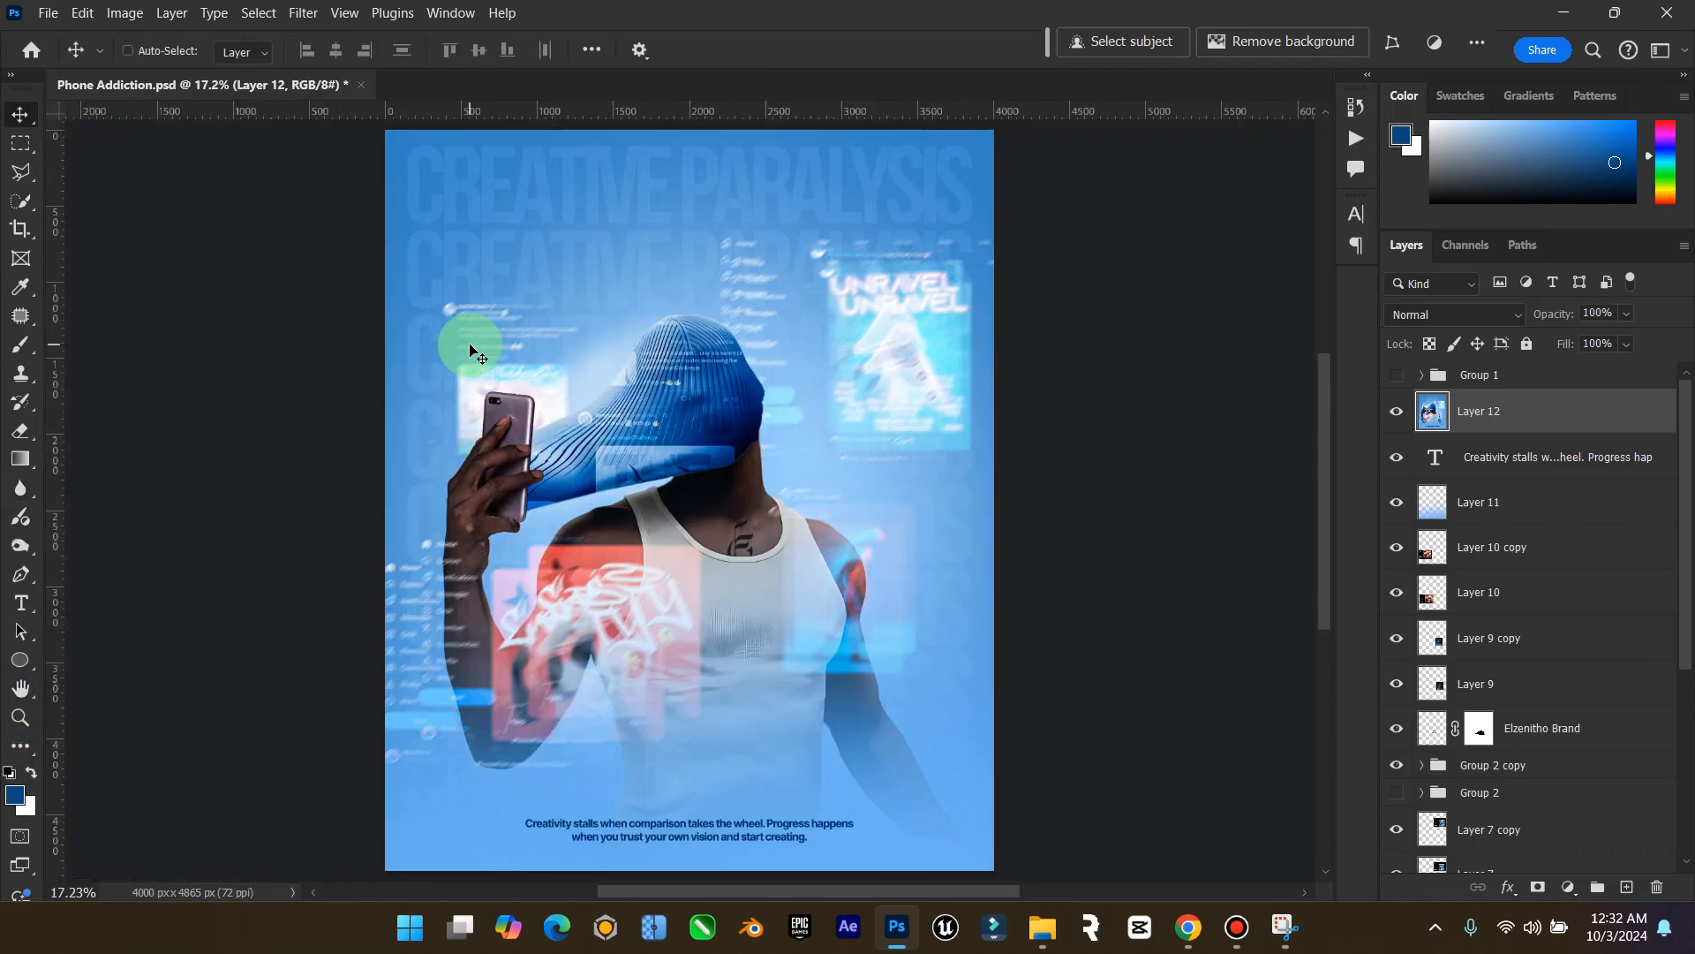
key(ctrl+s)
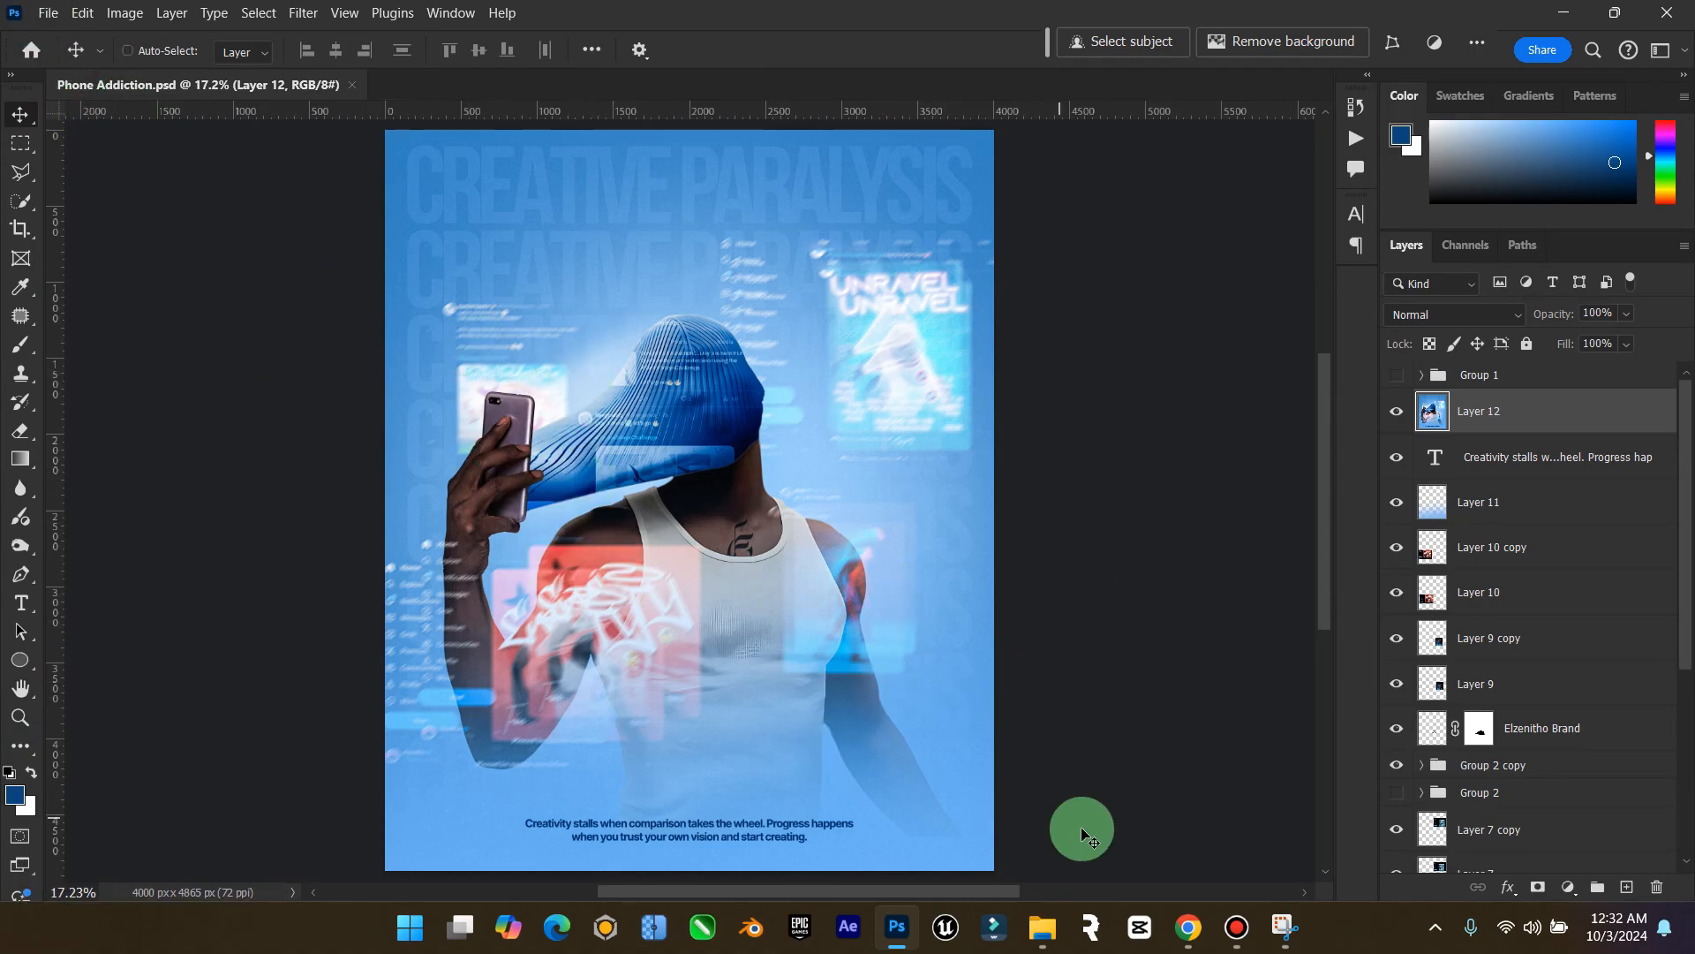
click(1237, 927)
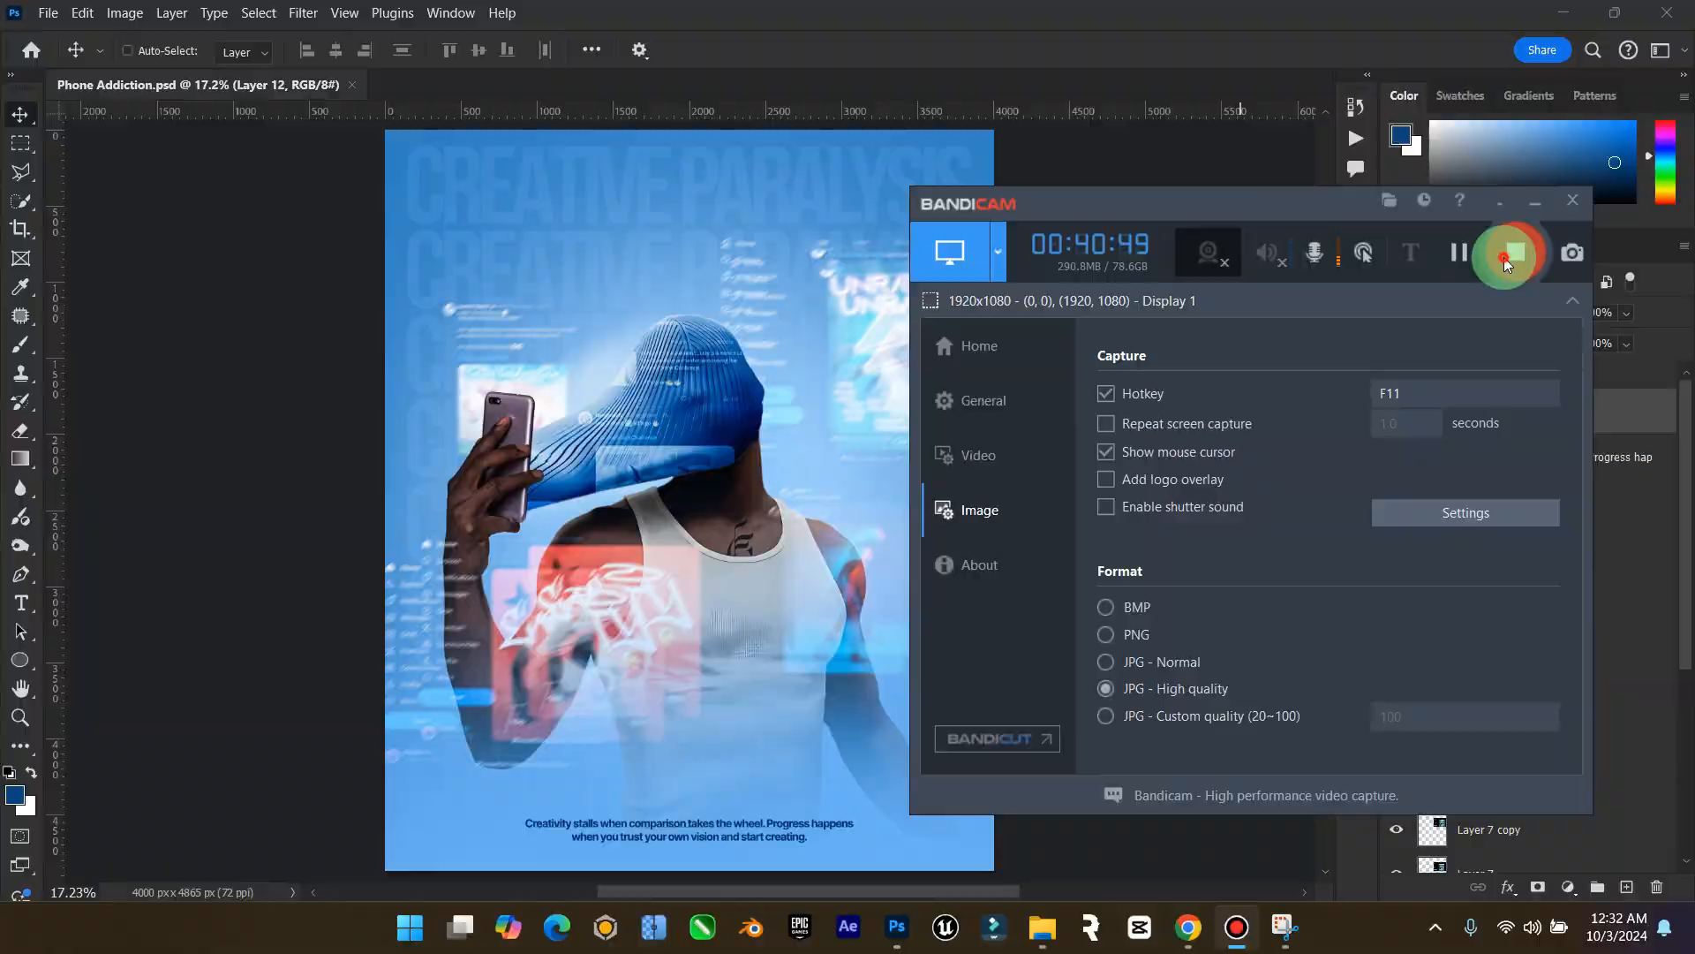